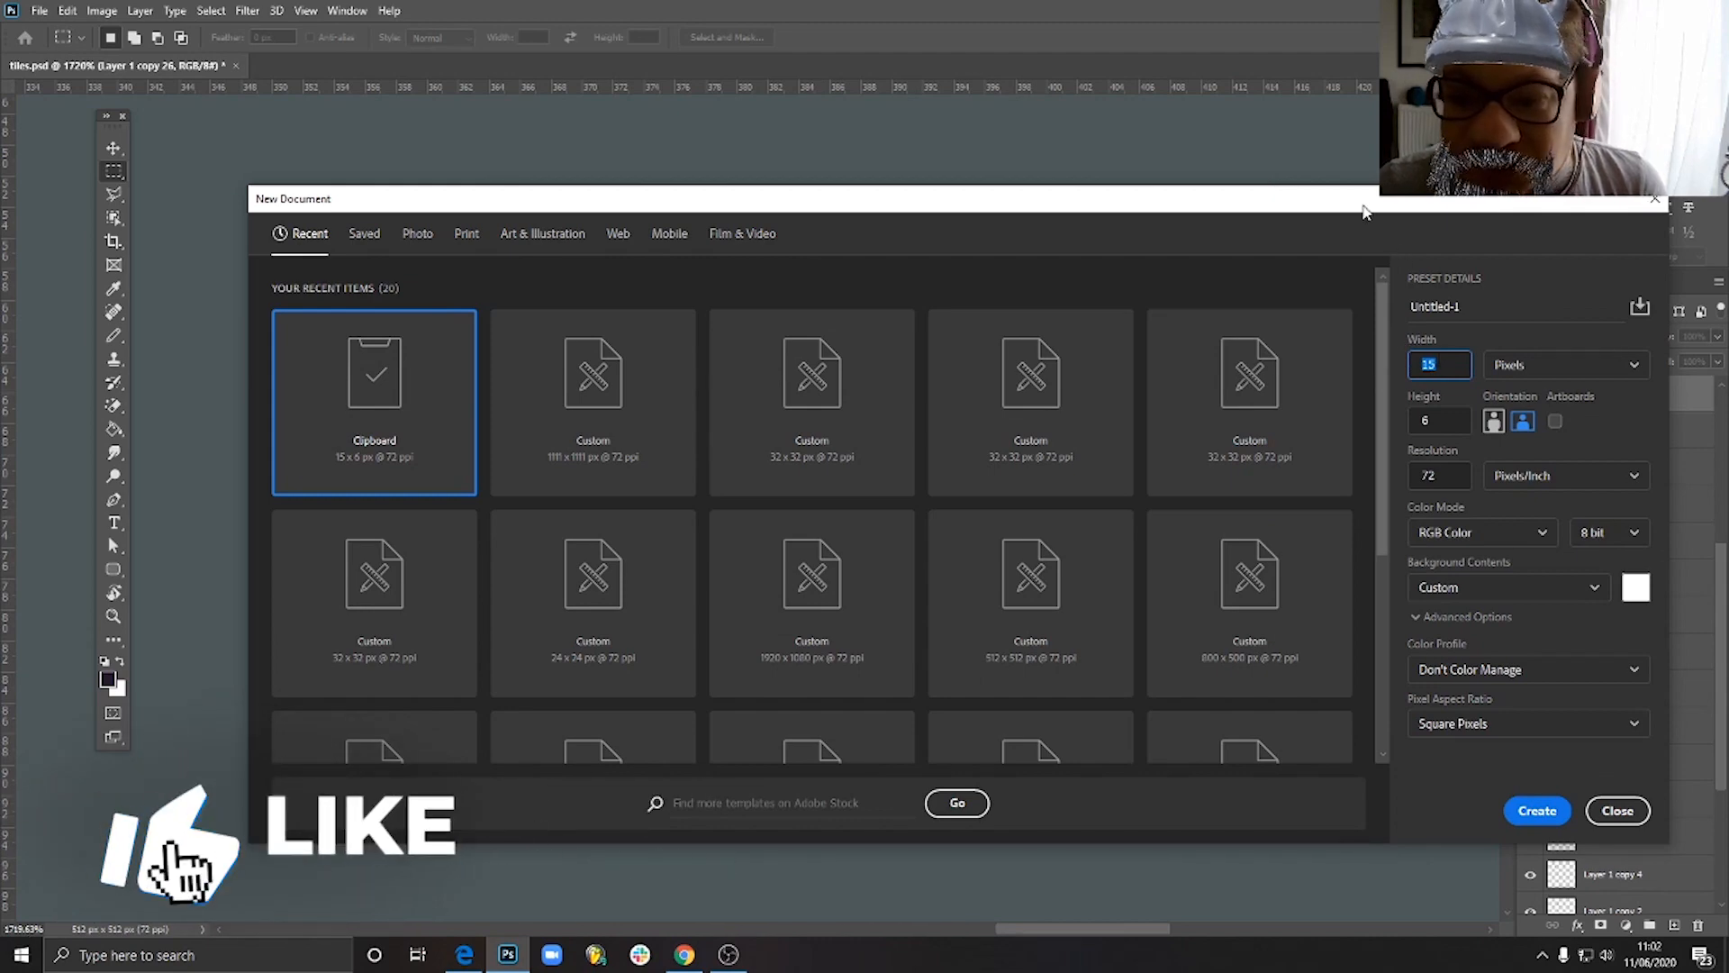
drag(1365, 207, 1215, 171)
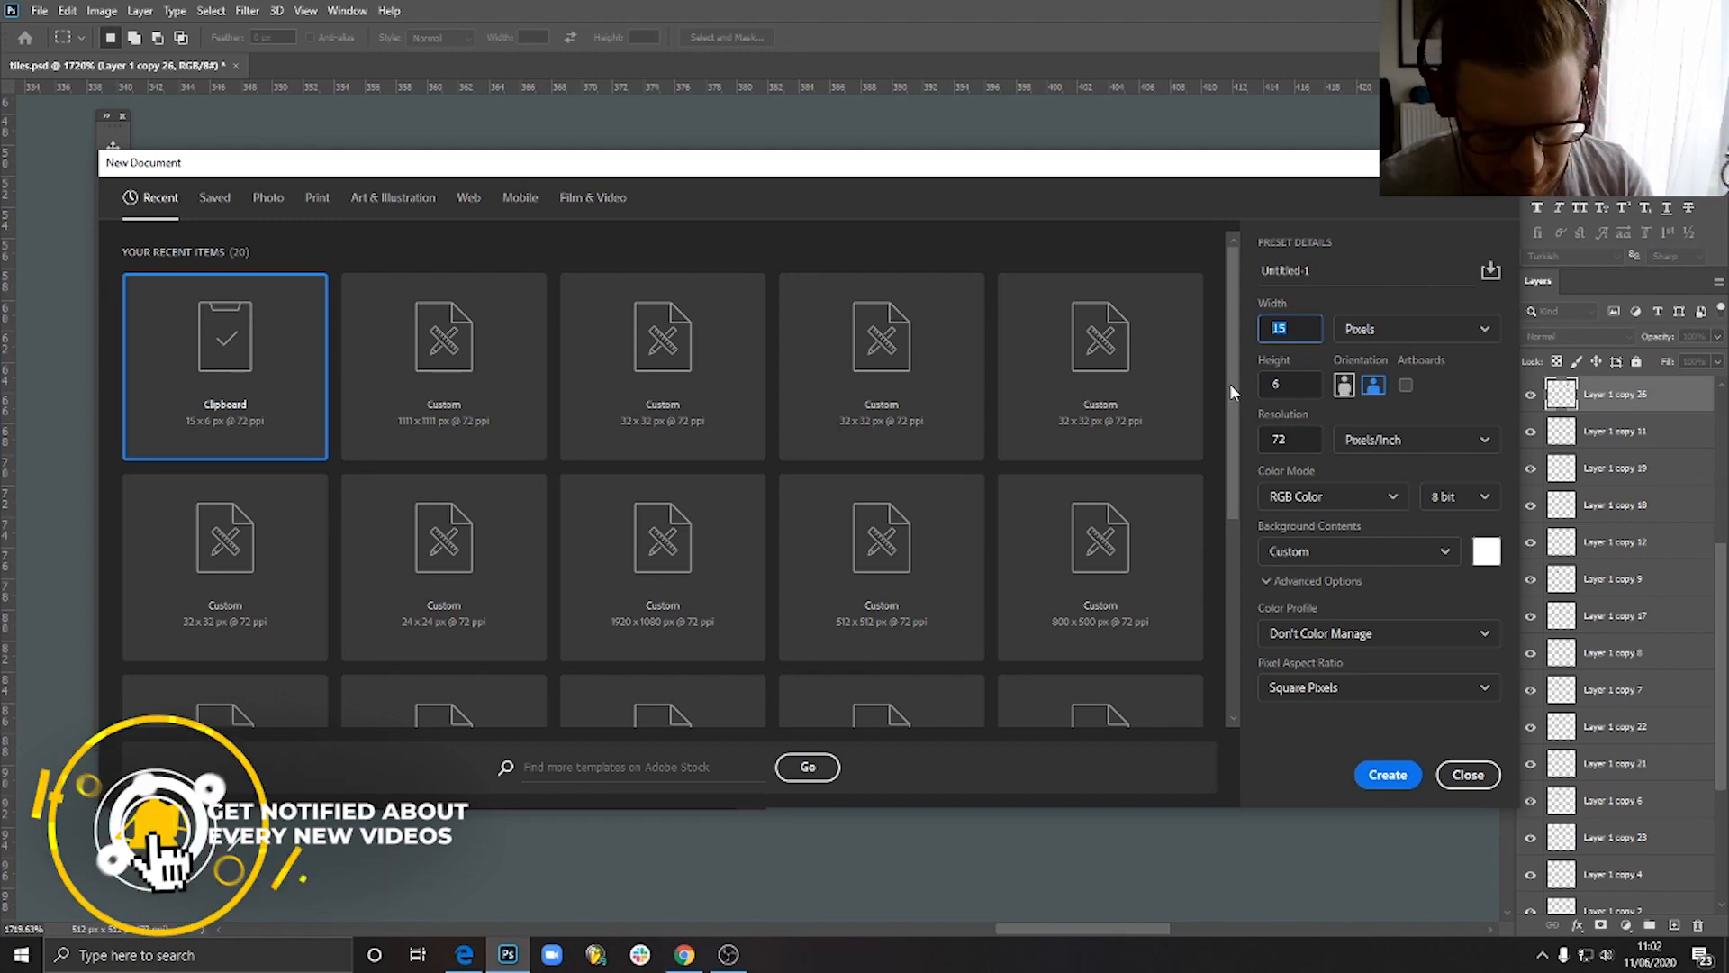
- Set the new document's width and height to 300 pixels each
text(300)
key(Tab)
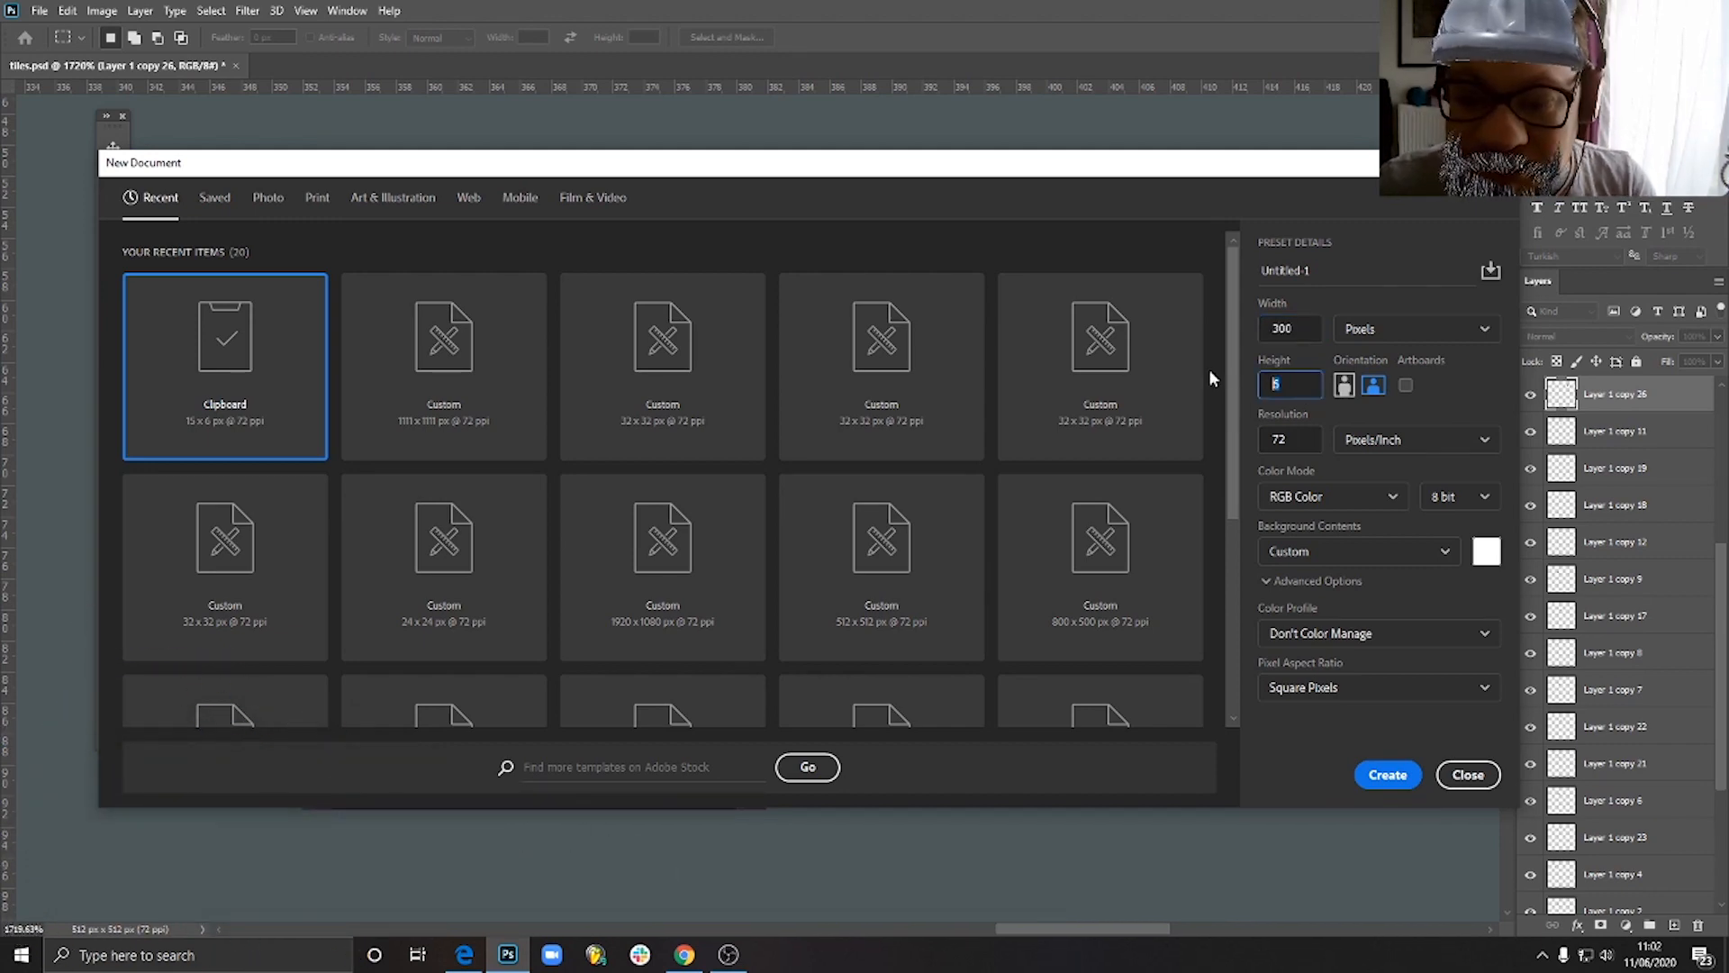
text(300)
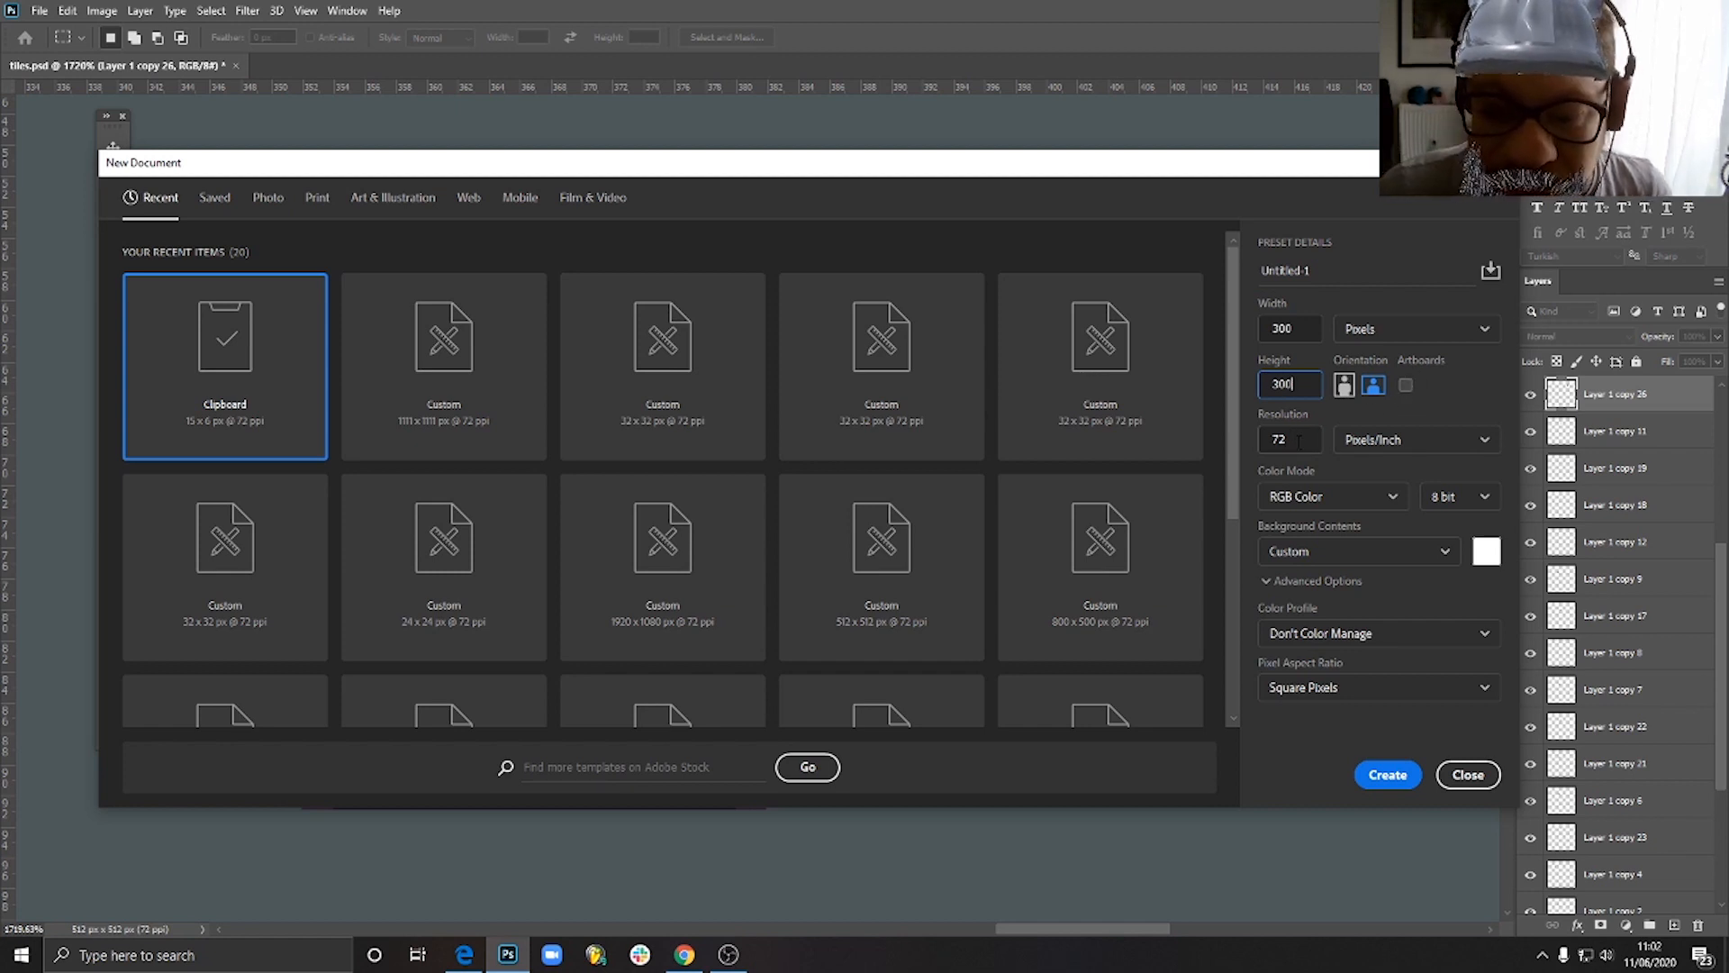
key(Tab)
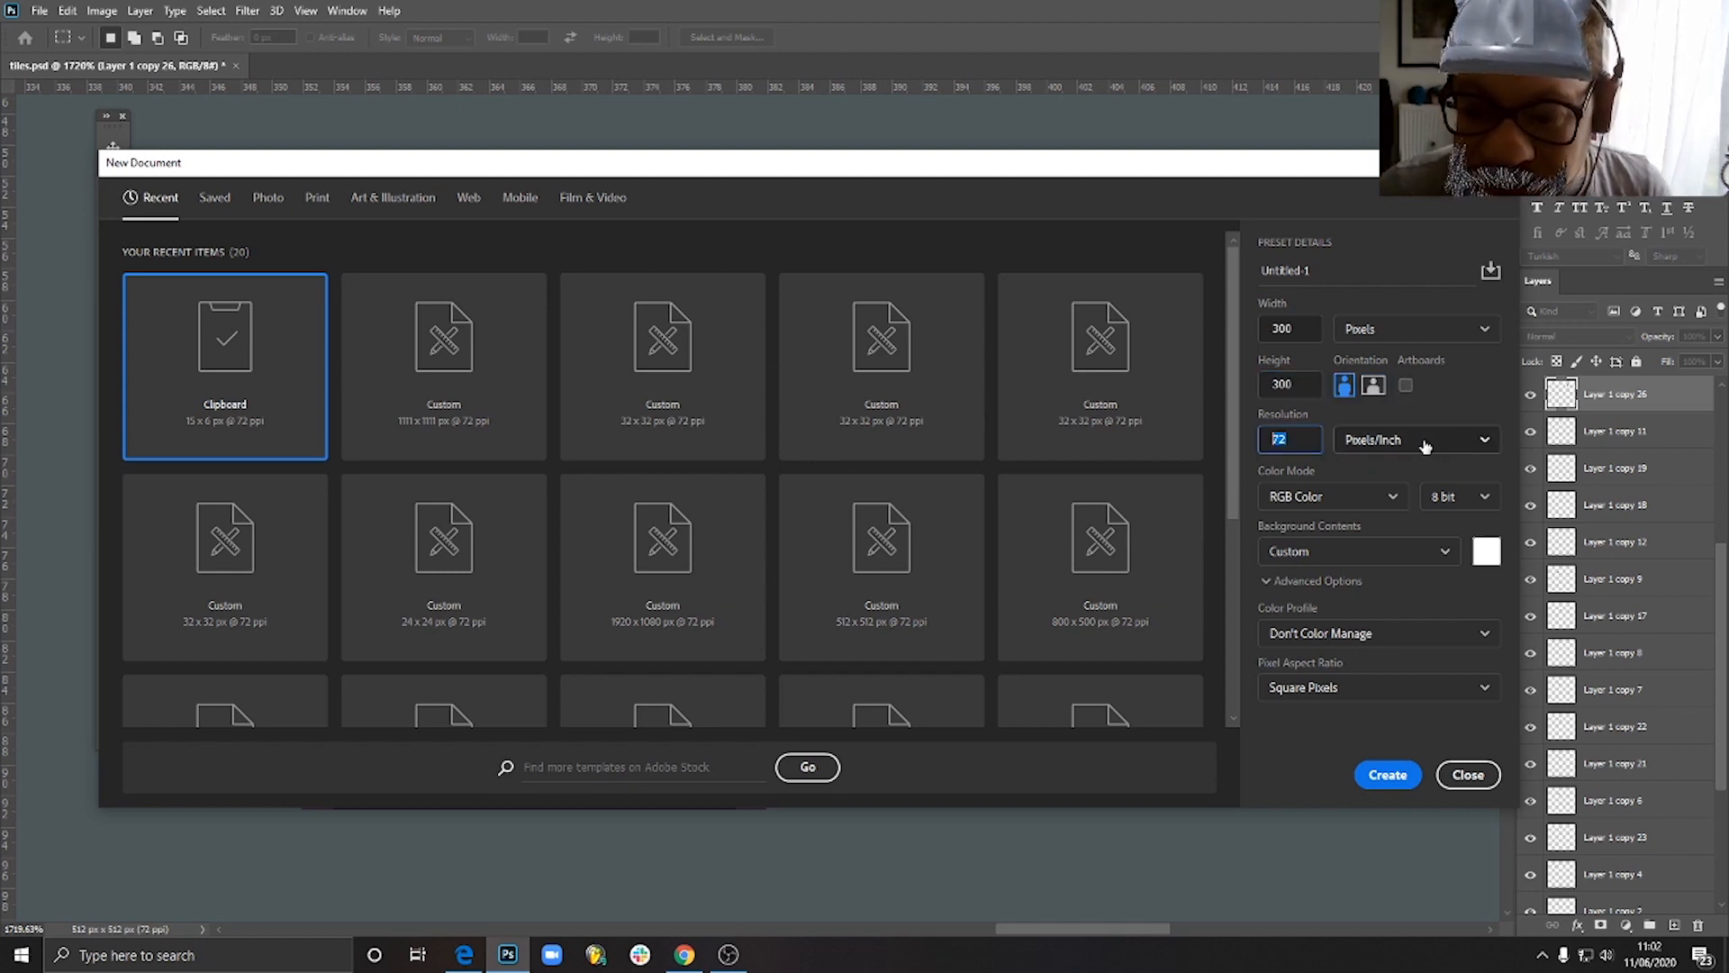
- Choose slate blue-grey #565f6b as the background colour and create the document
click(1486, 552)
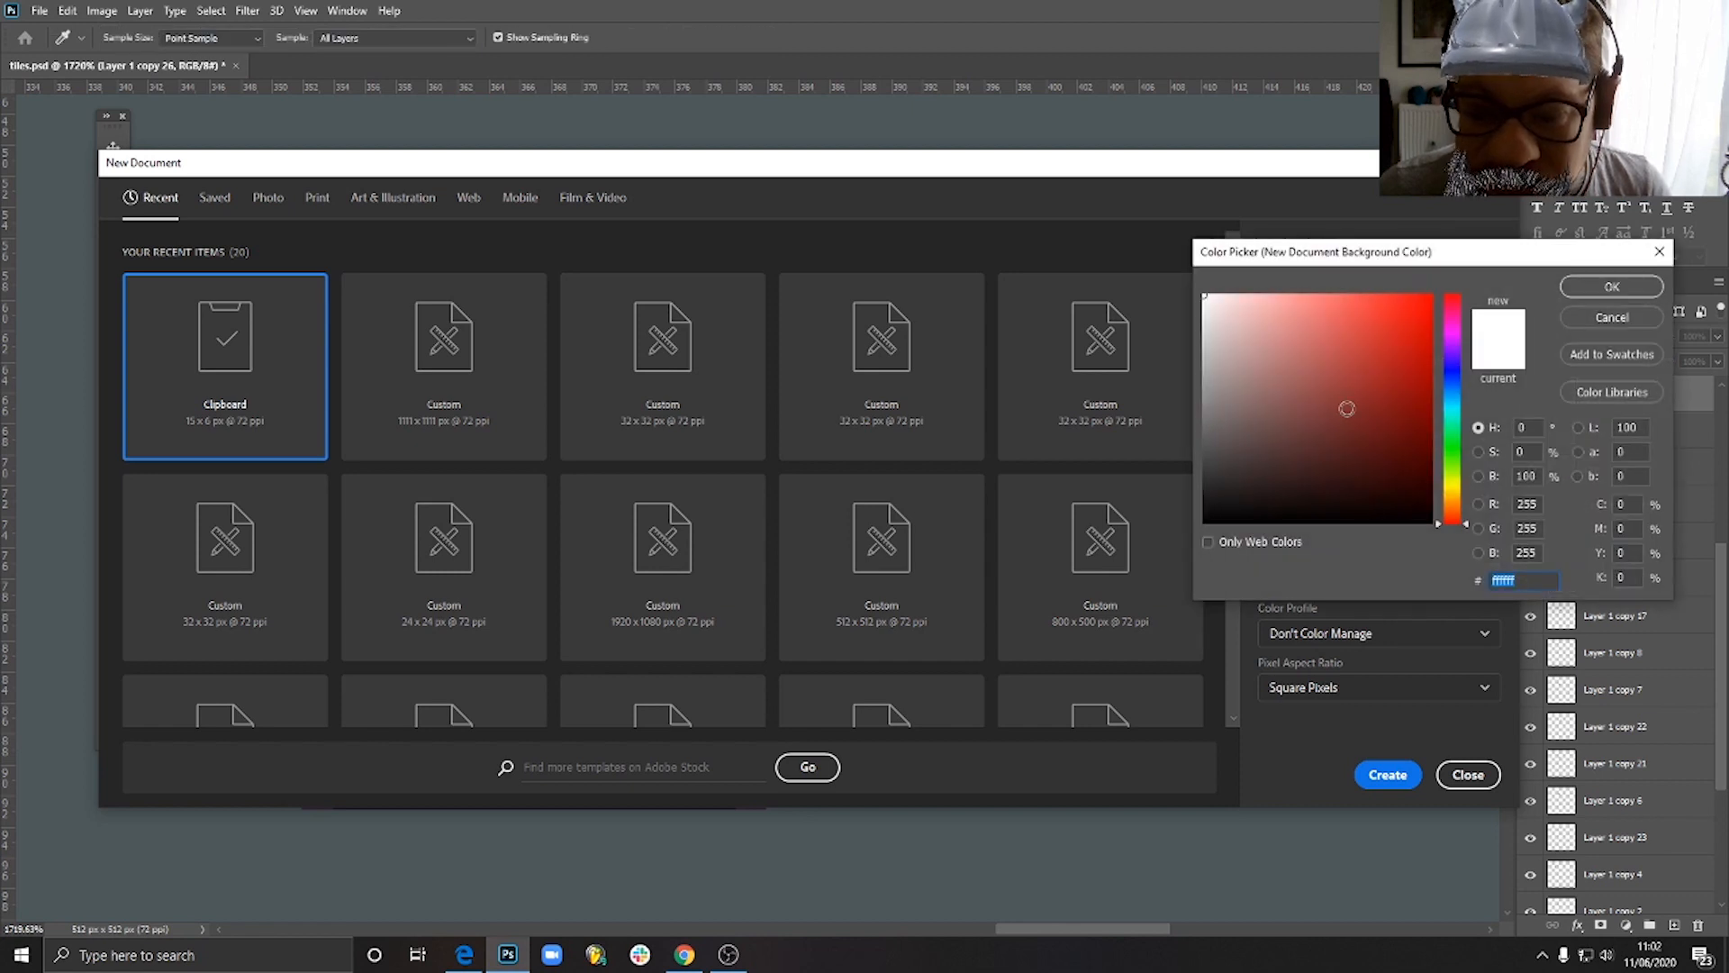
text(37414f)
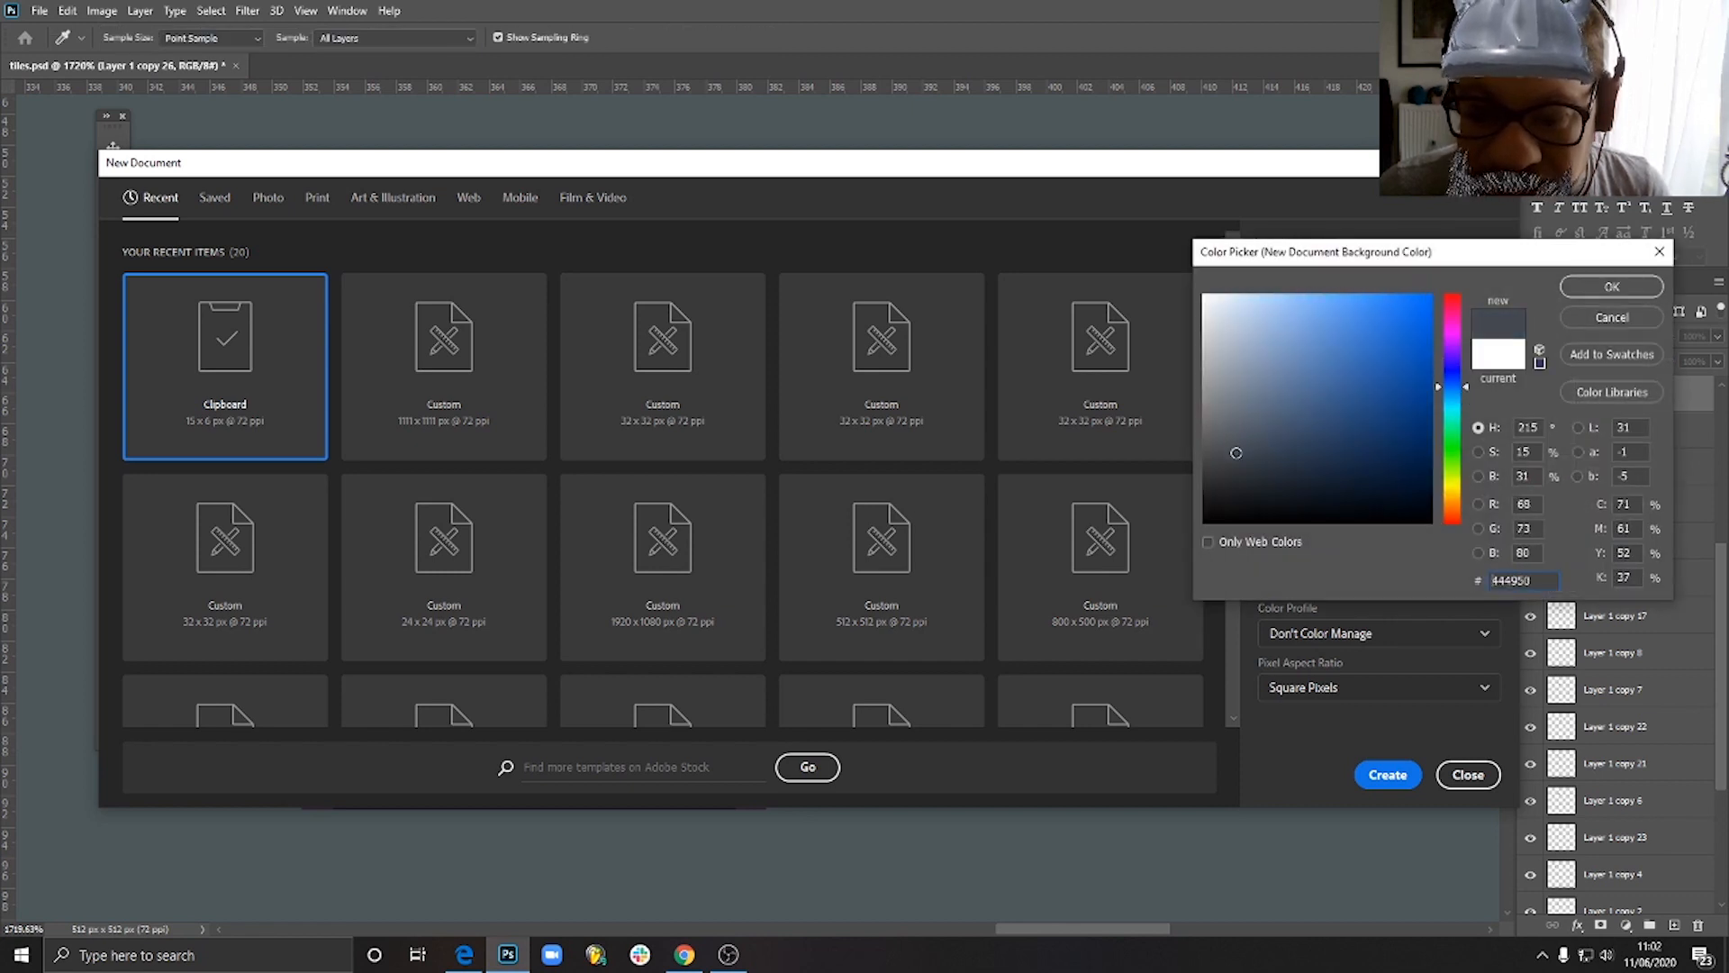
click(1247, 428)
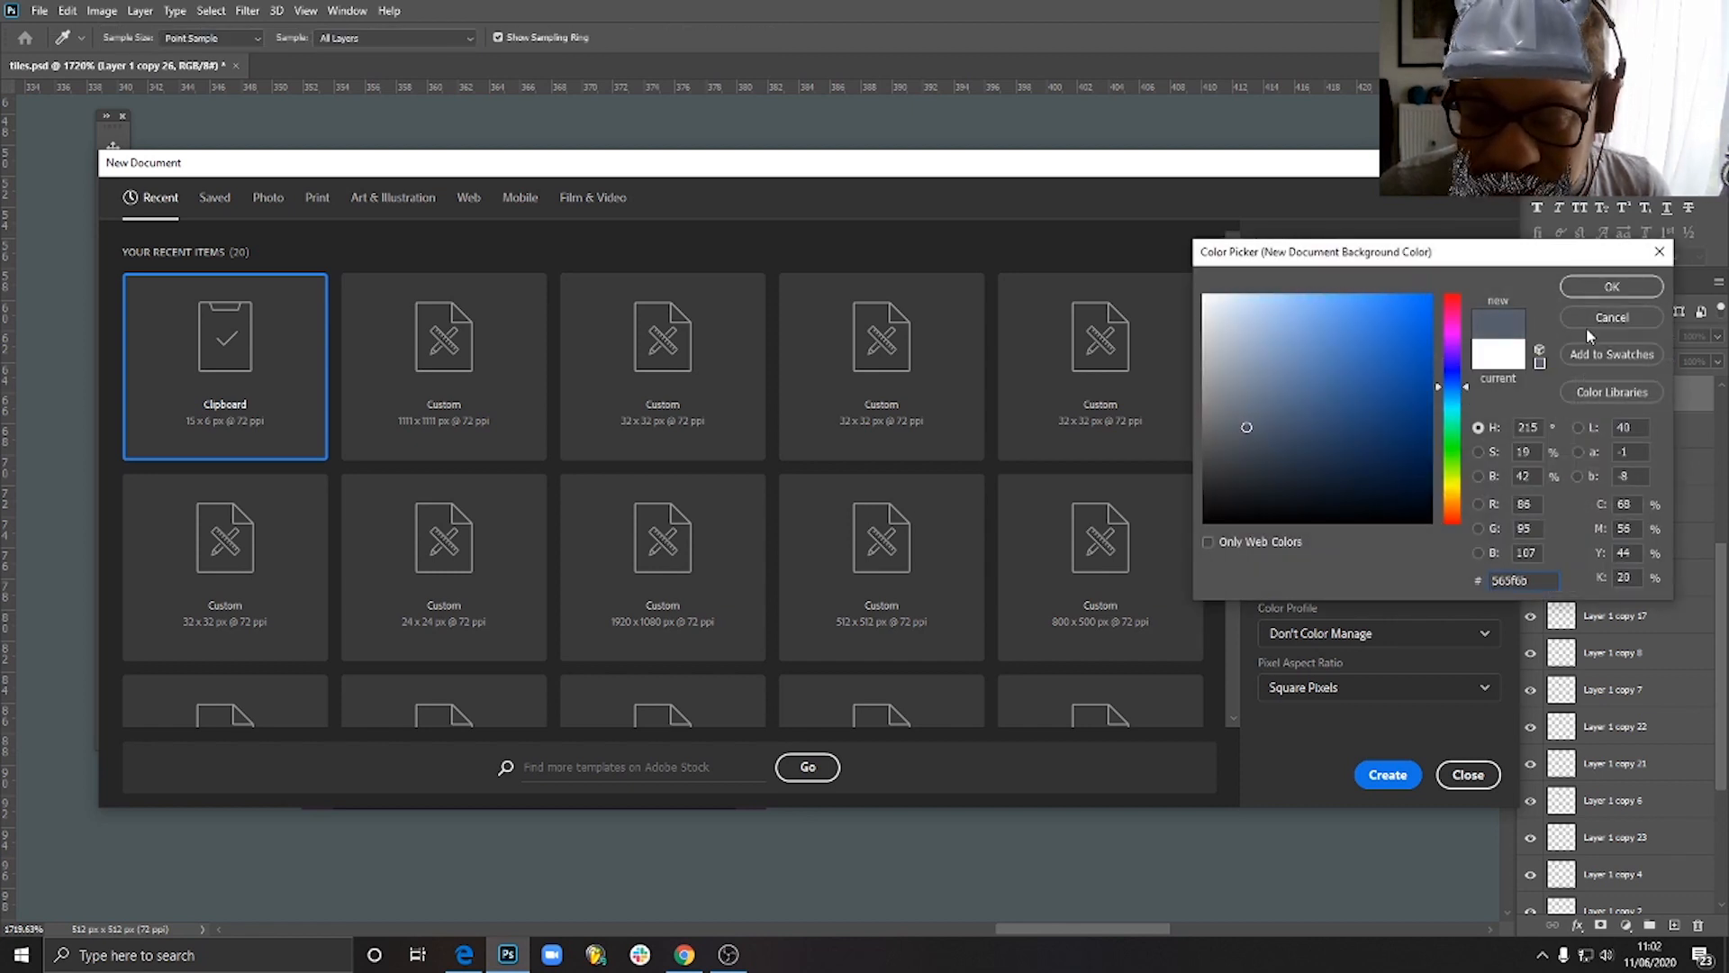
click(1608, 287)
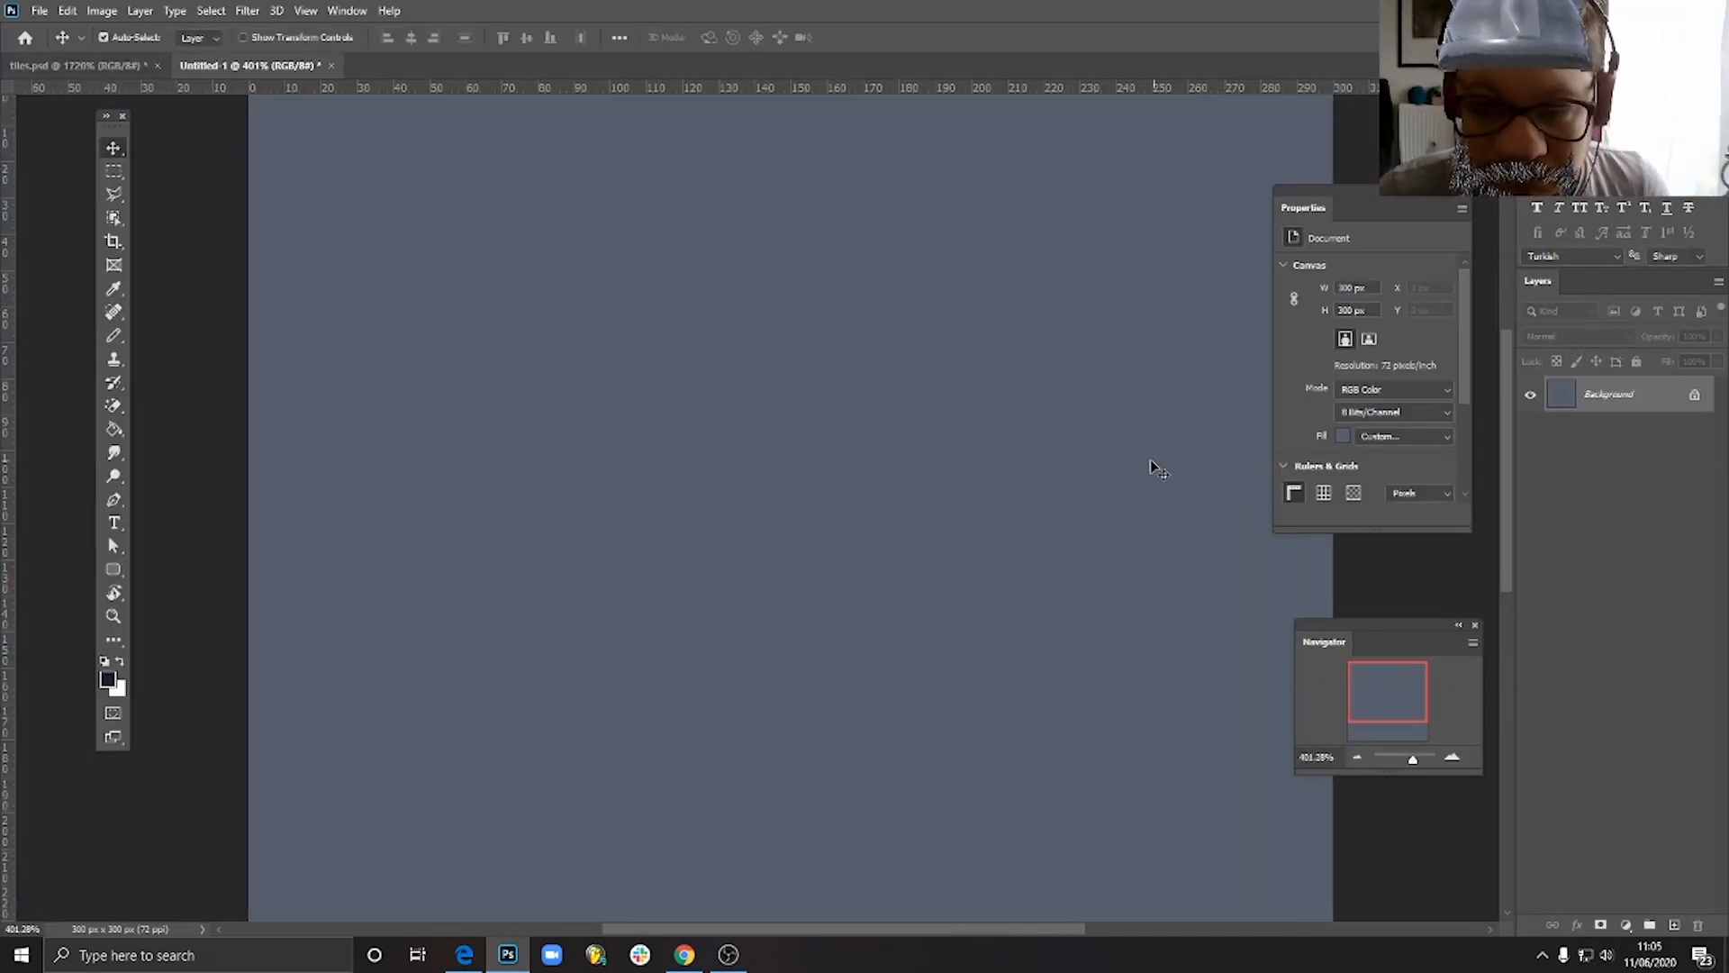
- Add a new layer and draw a square marquee selection about 16 by 16 pixels on the canvas
scroll(1103, 400, down, 1)
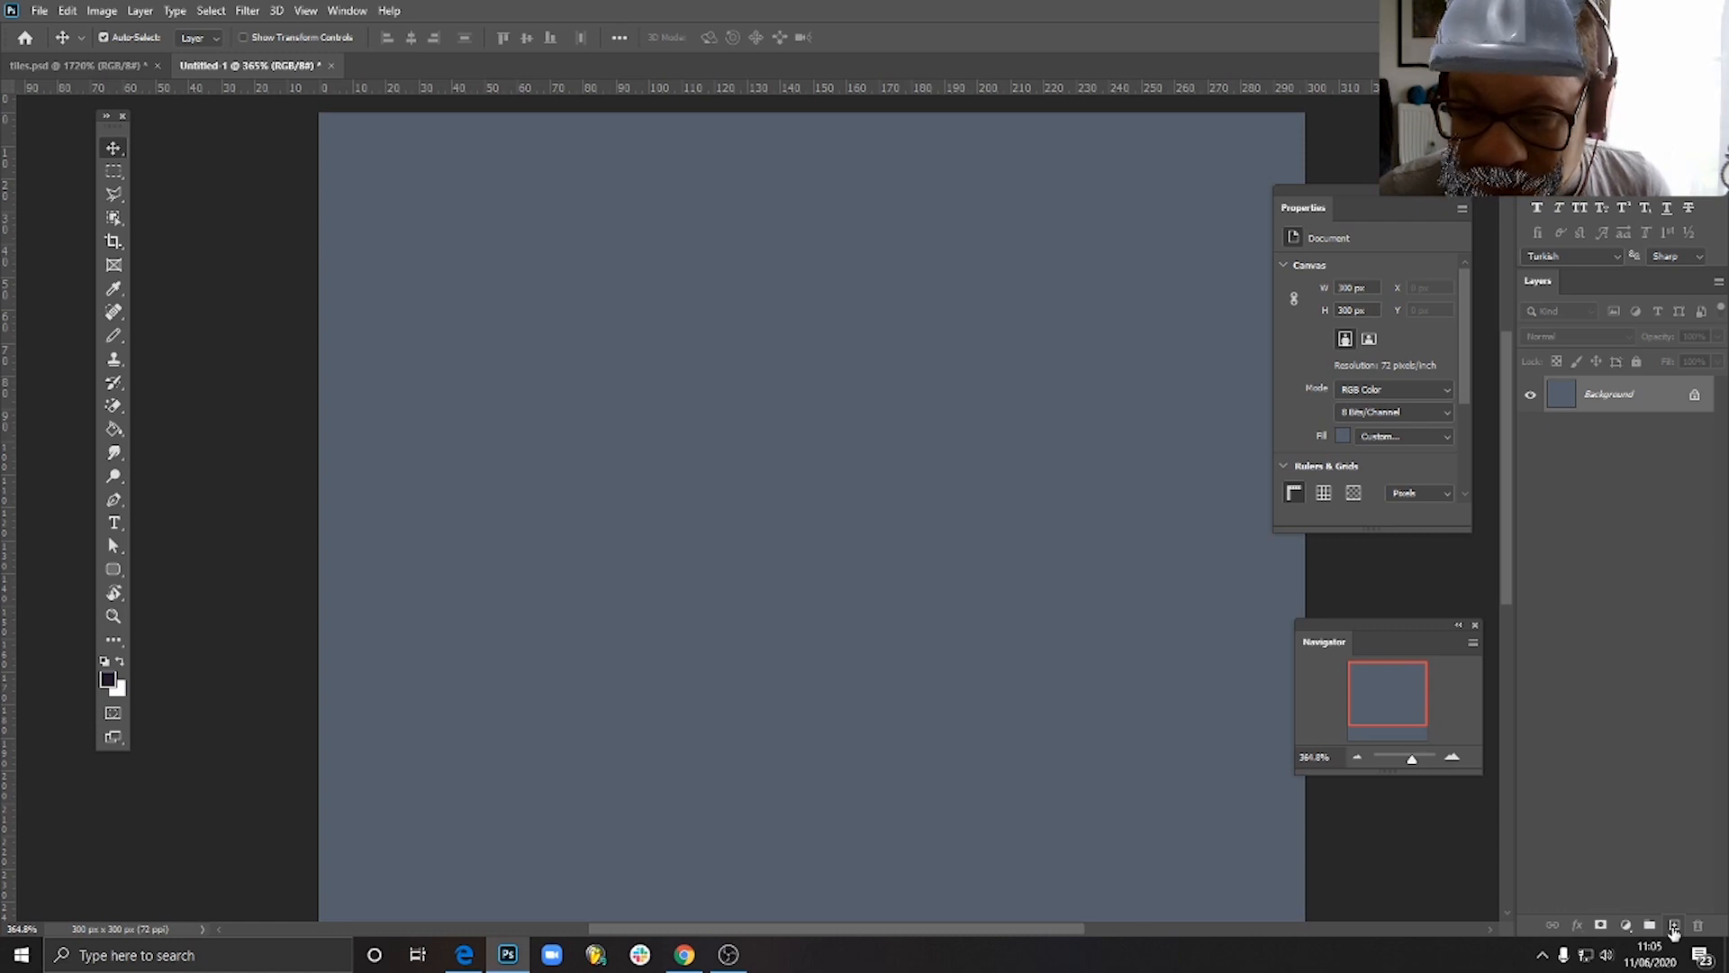
click(1674, 926)
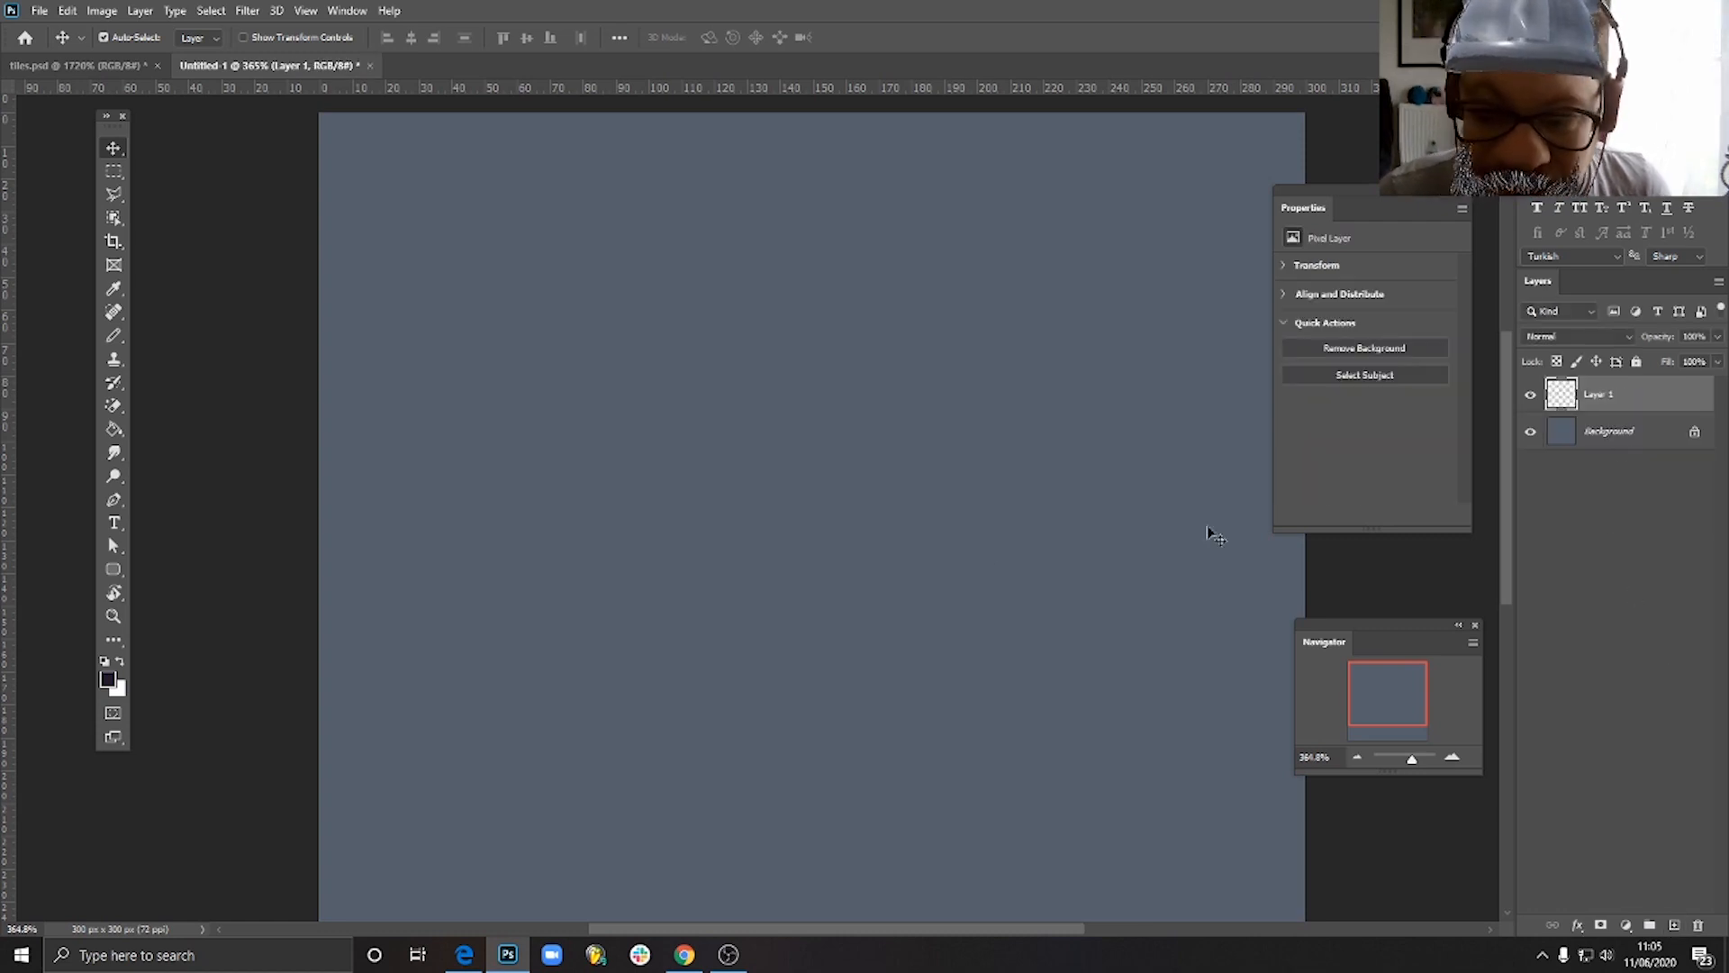
click(119, 171)
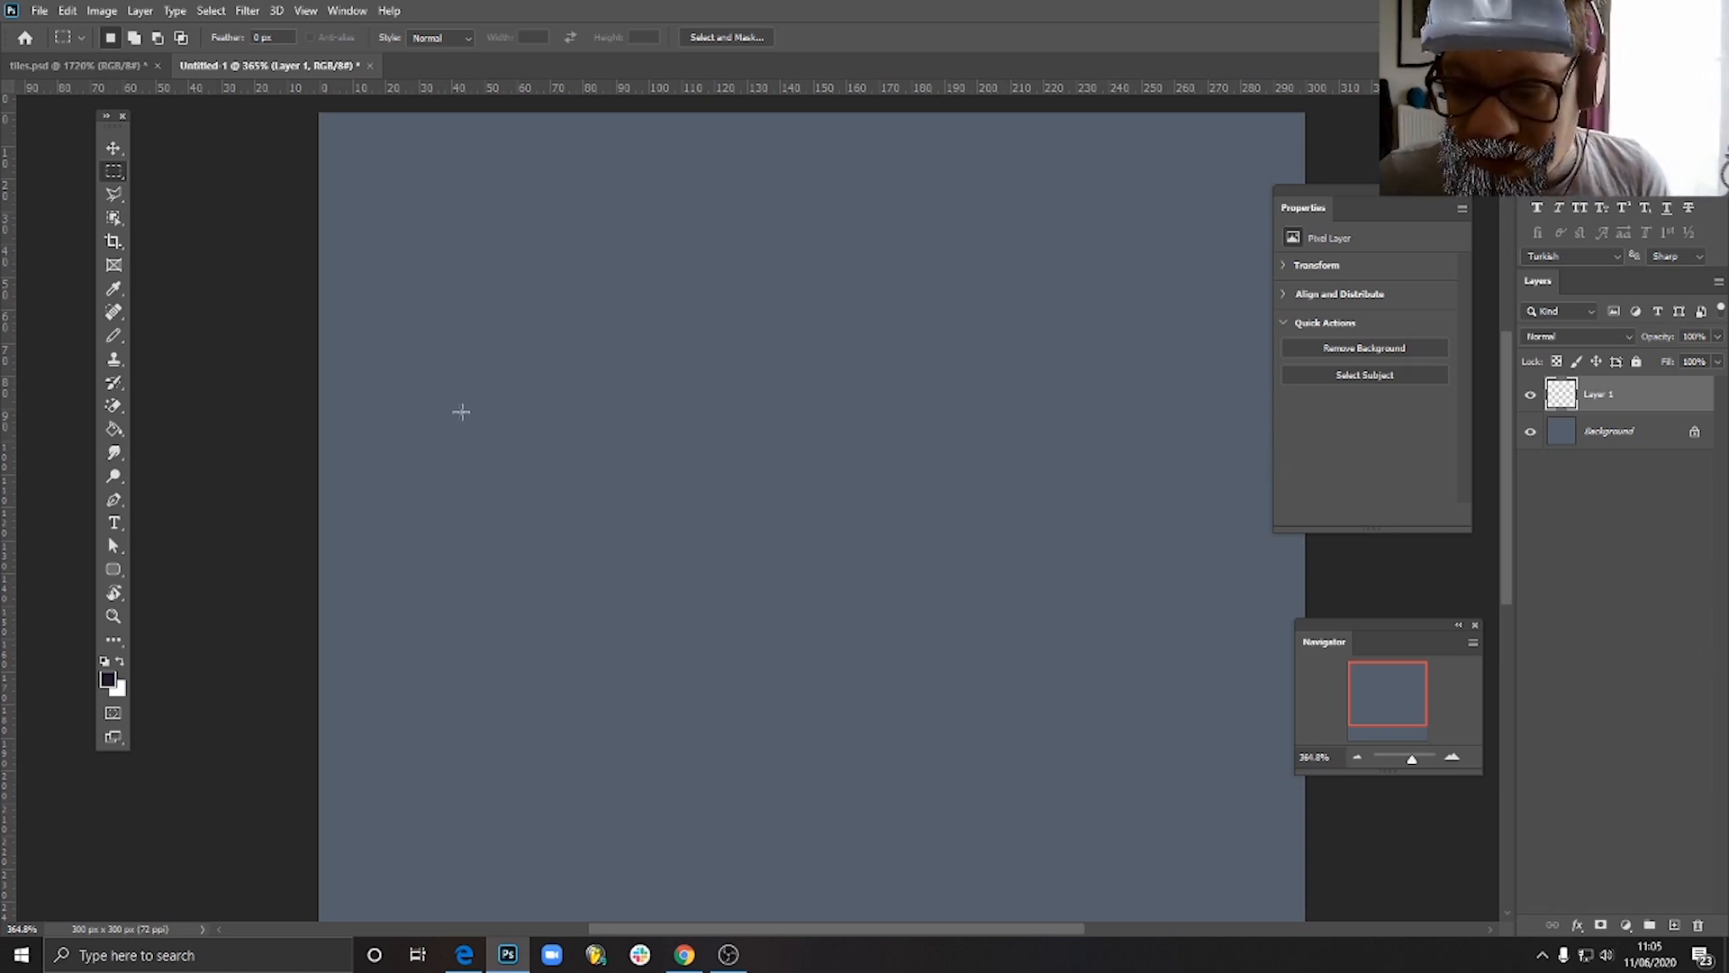
scroll(771, 375, up, 1)
scroll(771, 374, up, 5)
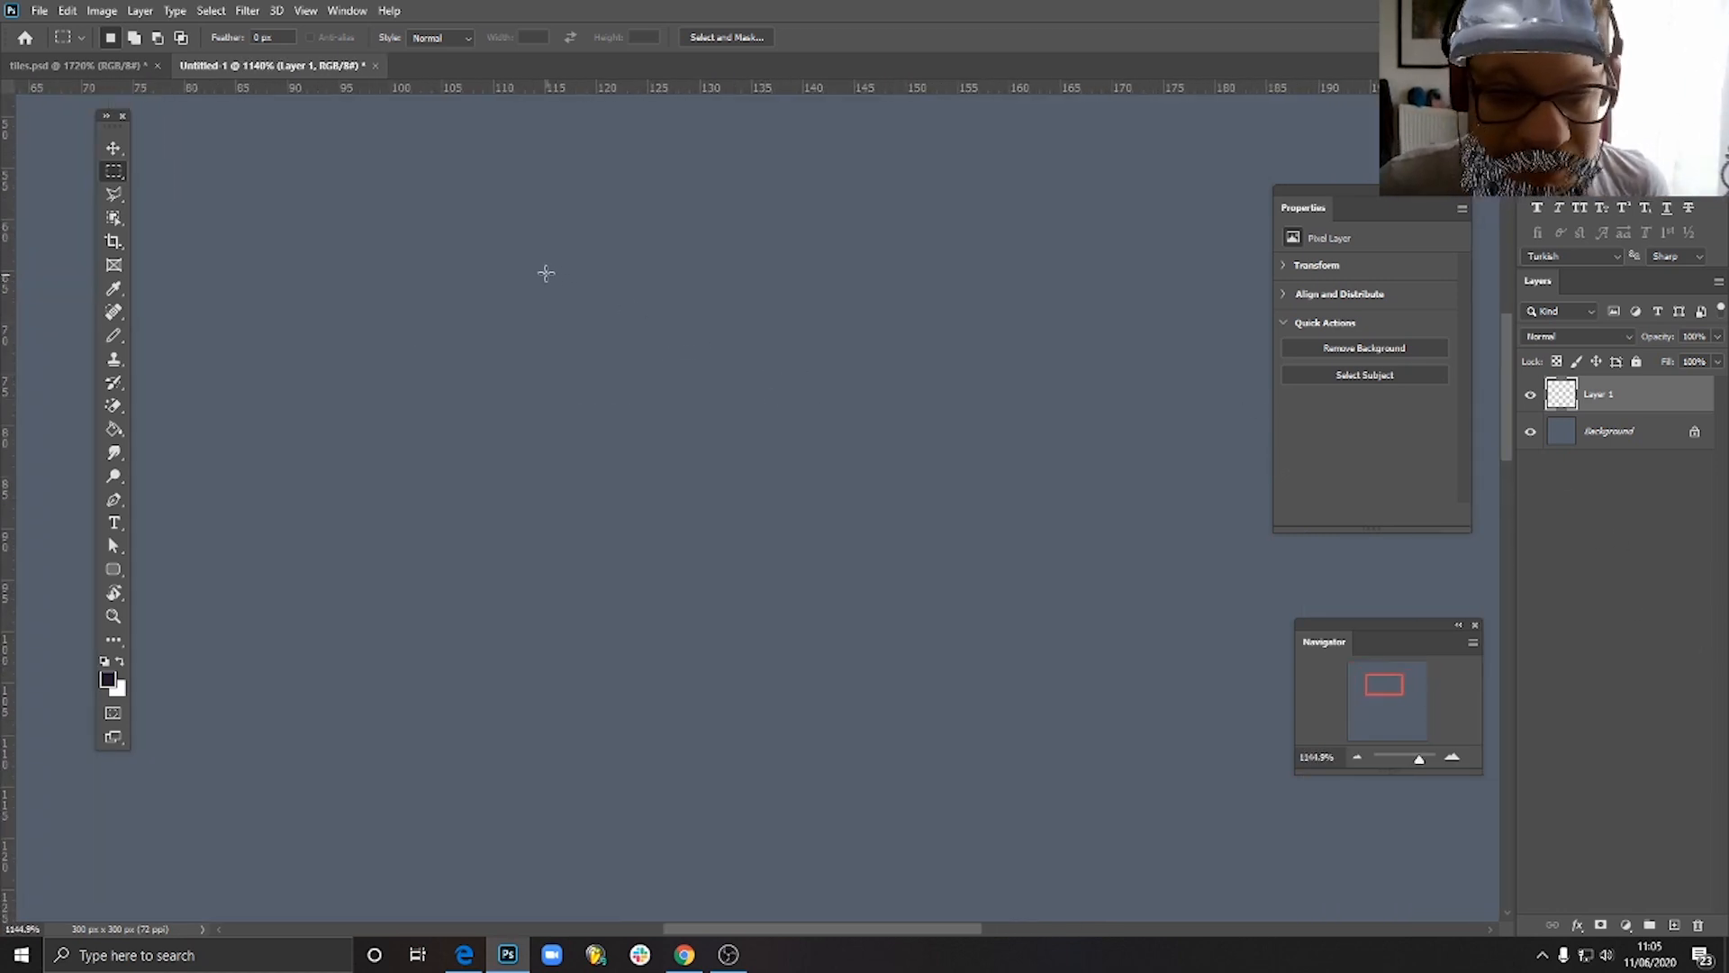
click(113, 194)
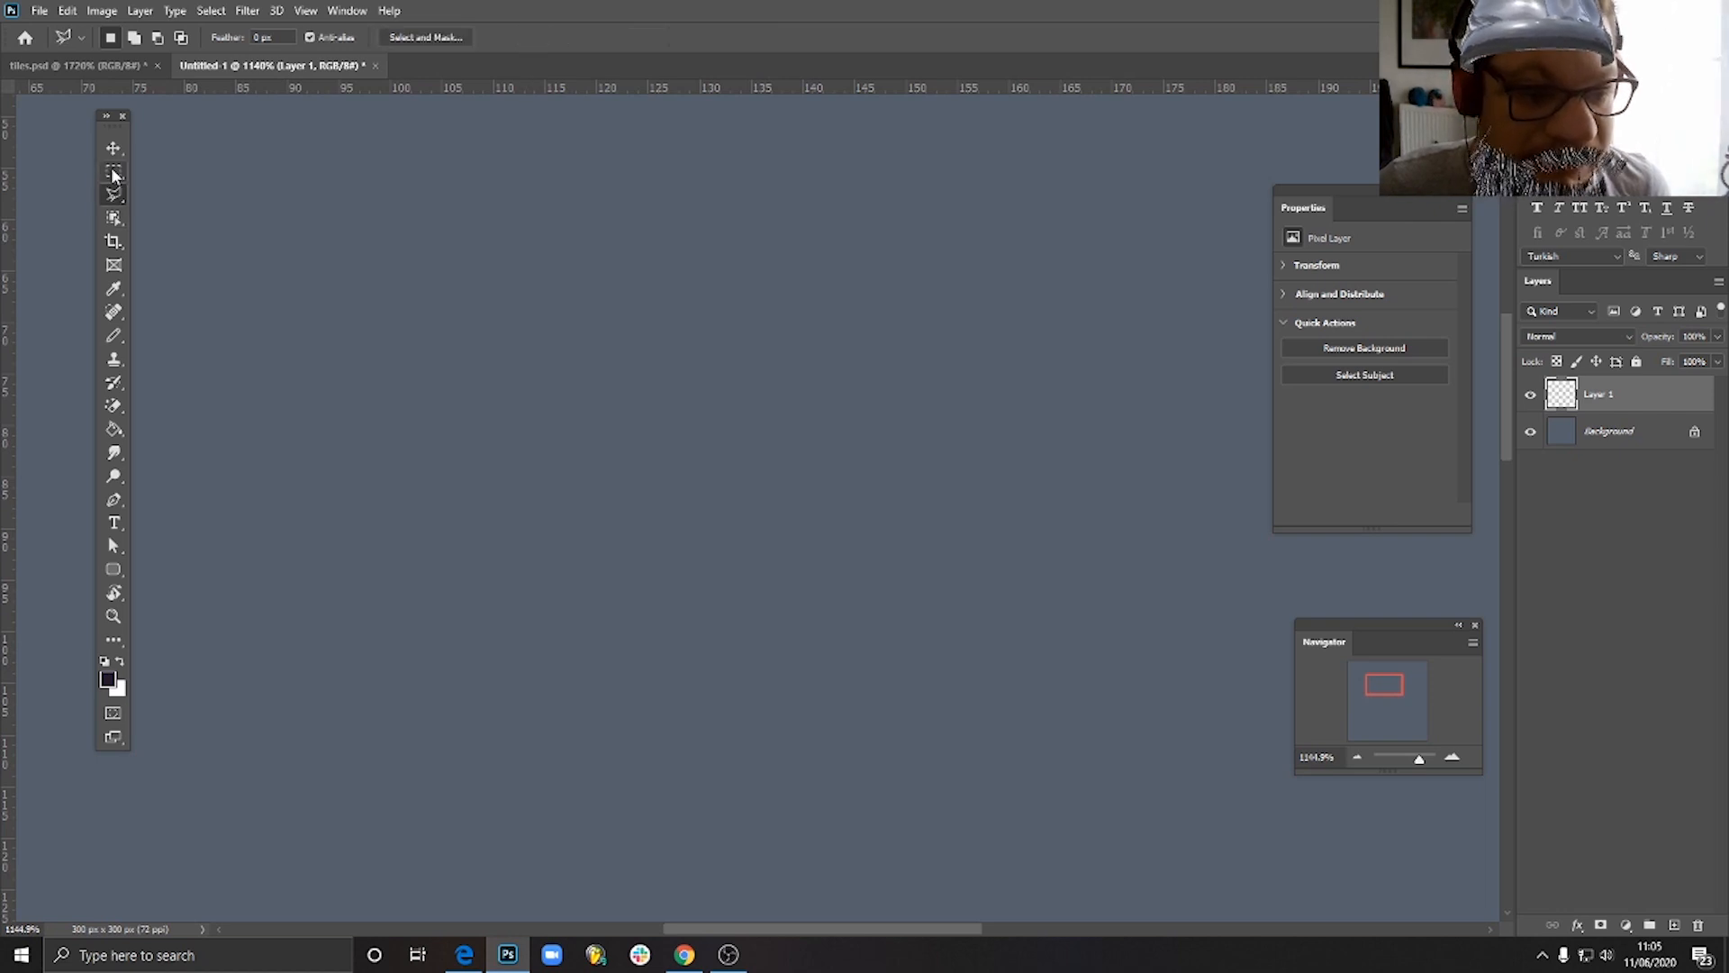
click(113, 172)
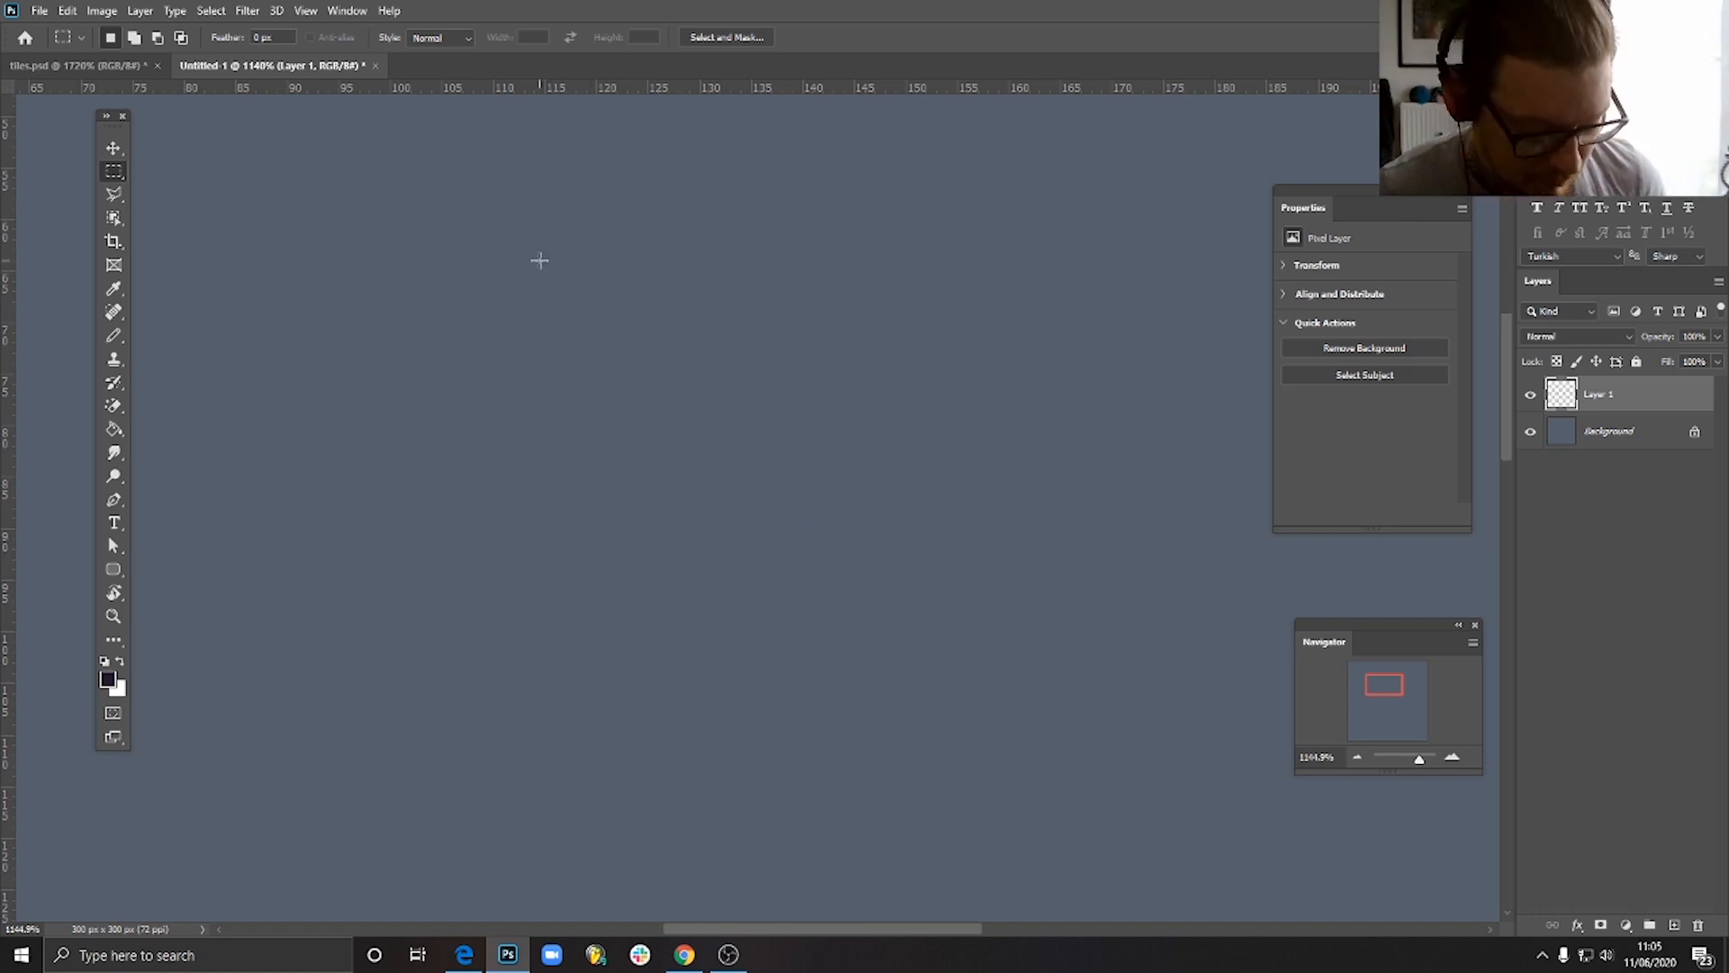
drag(550, 274, 709, 432)
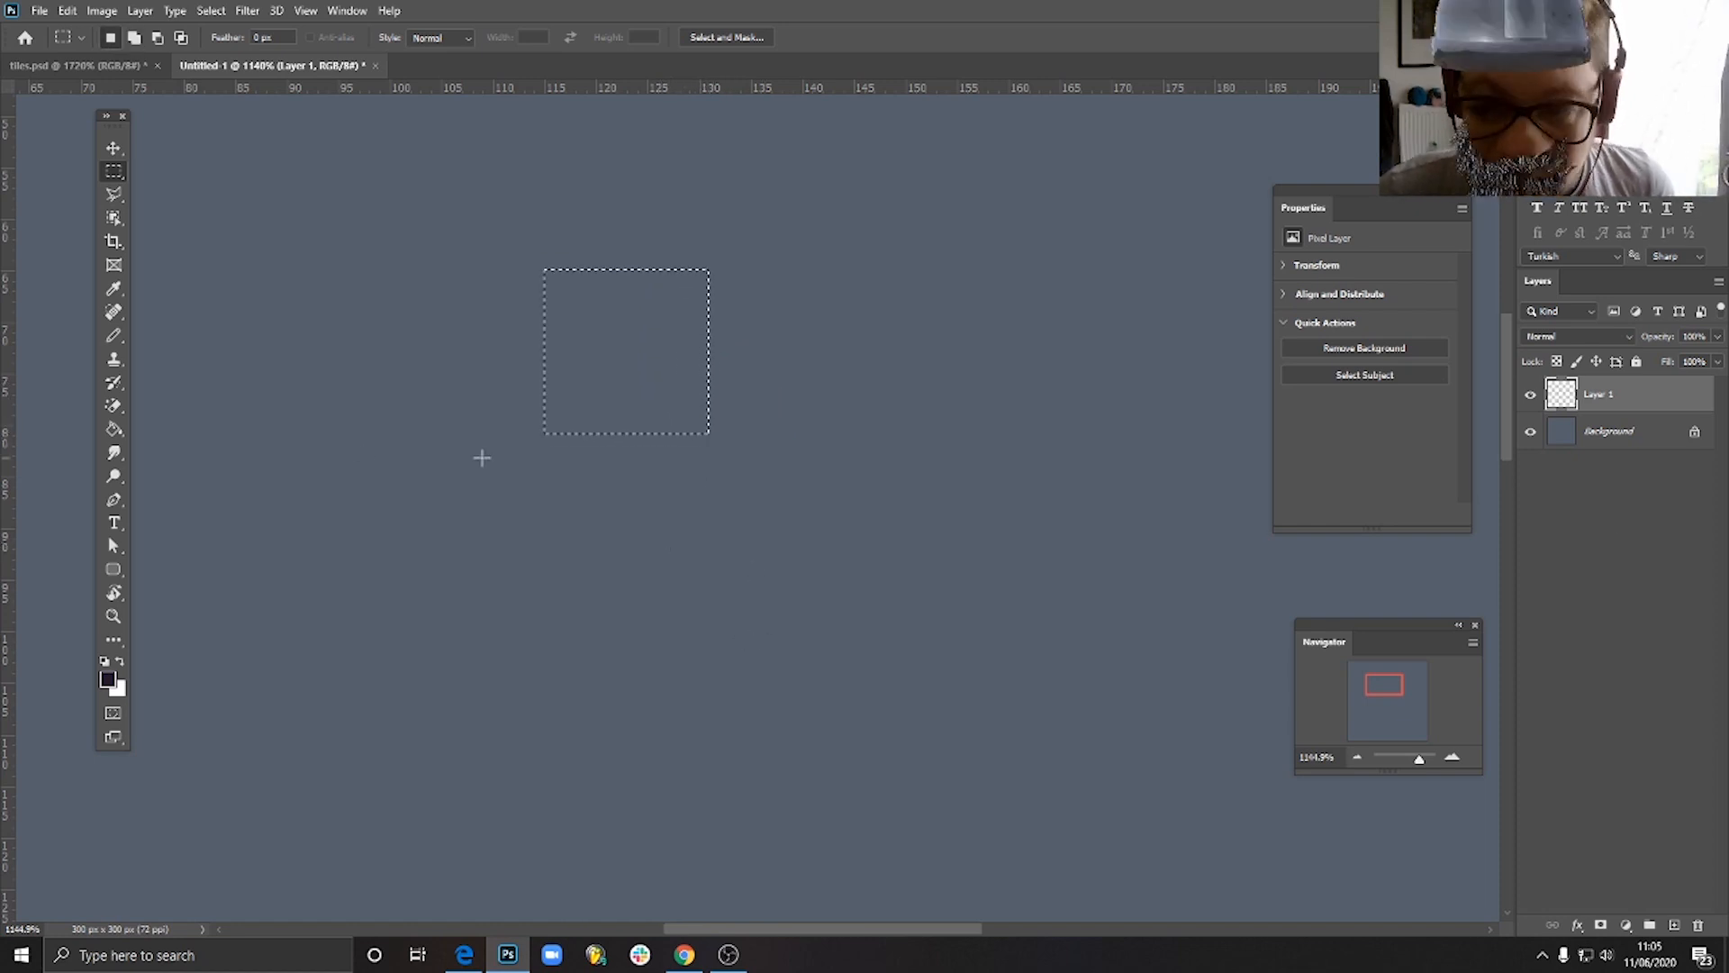
- Fill the square selection with the dark purple foreground colour, then deselect it
click(115, 430)
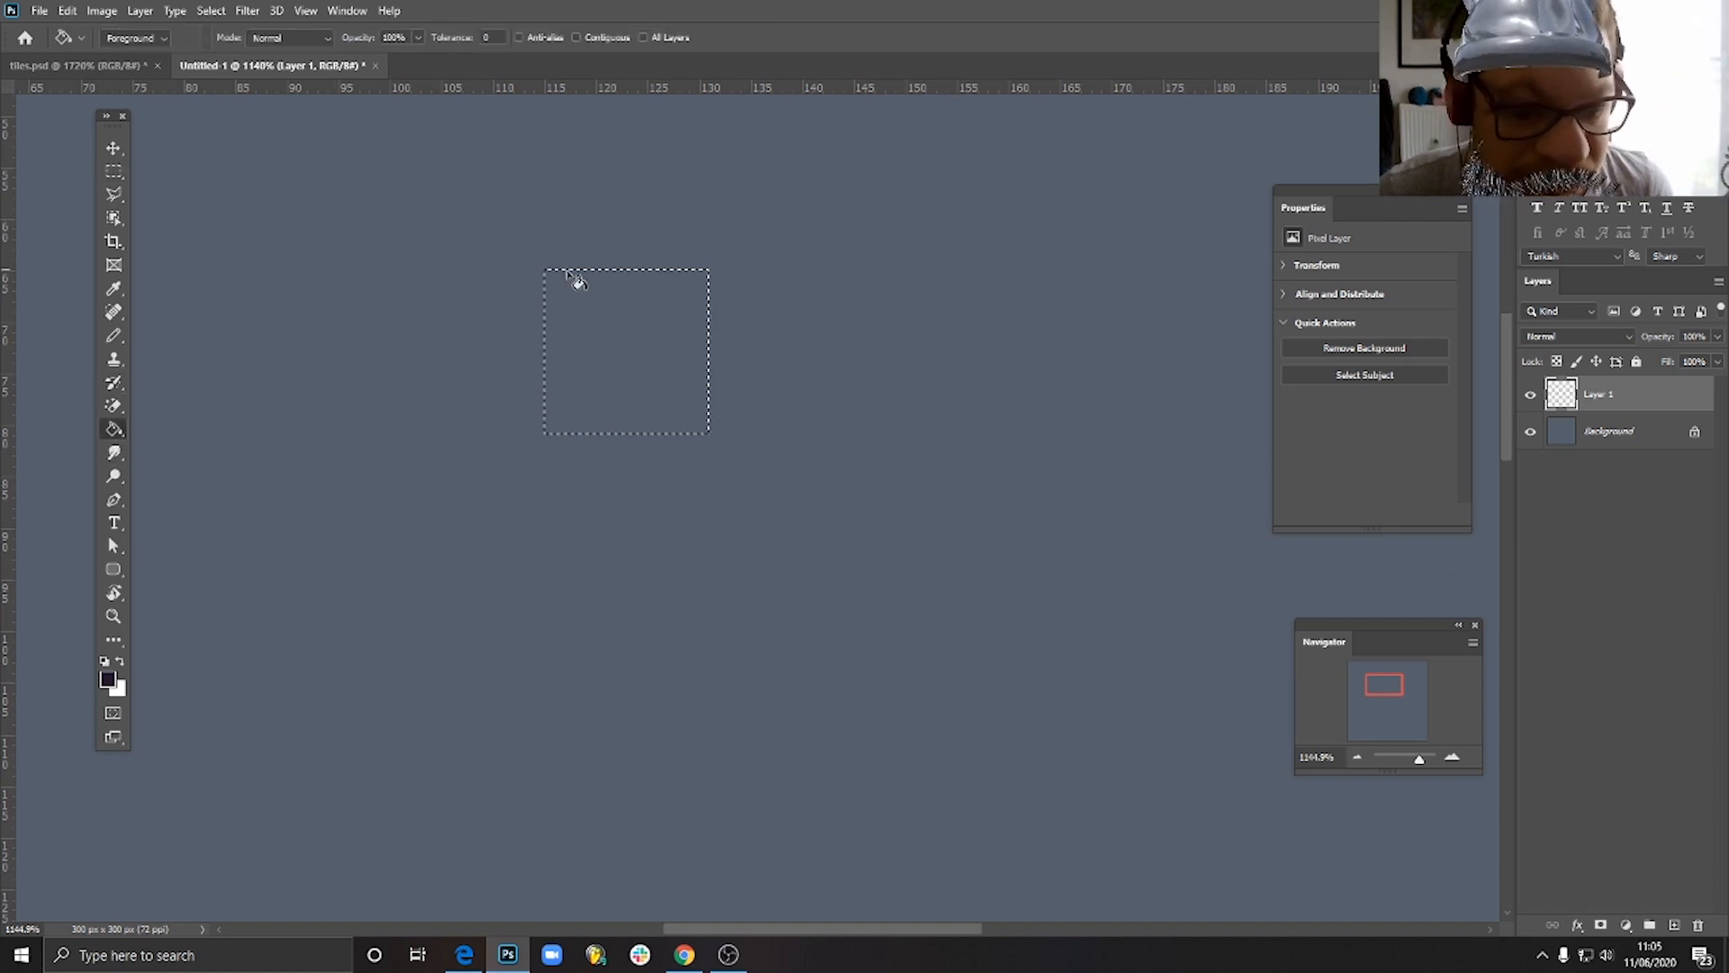
click(641, 332)
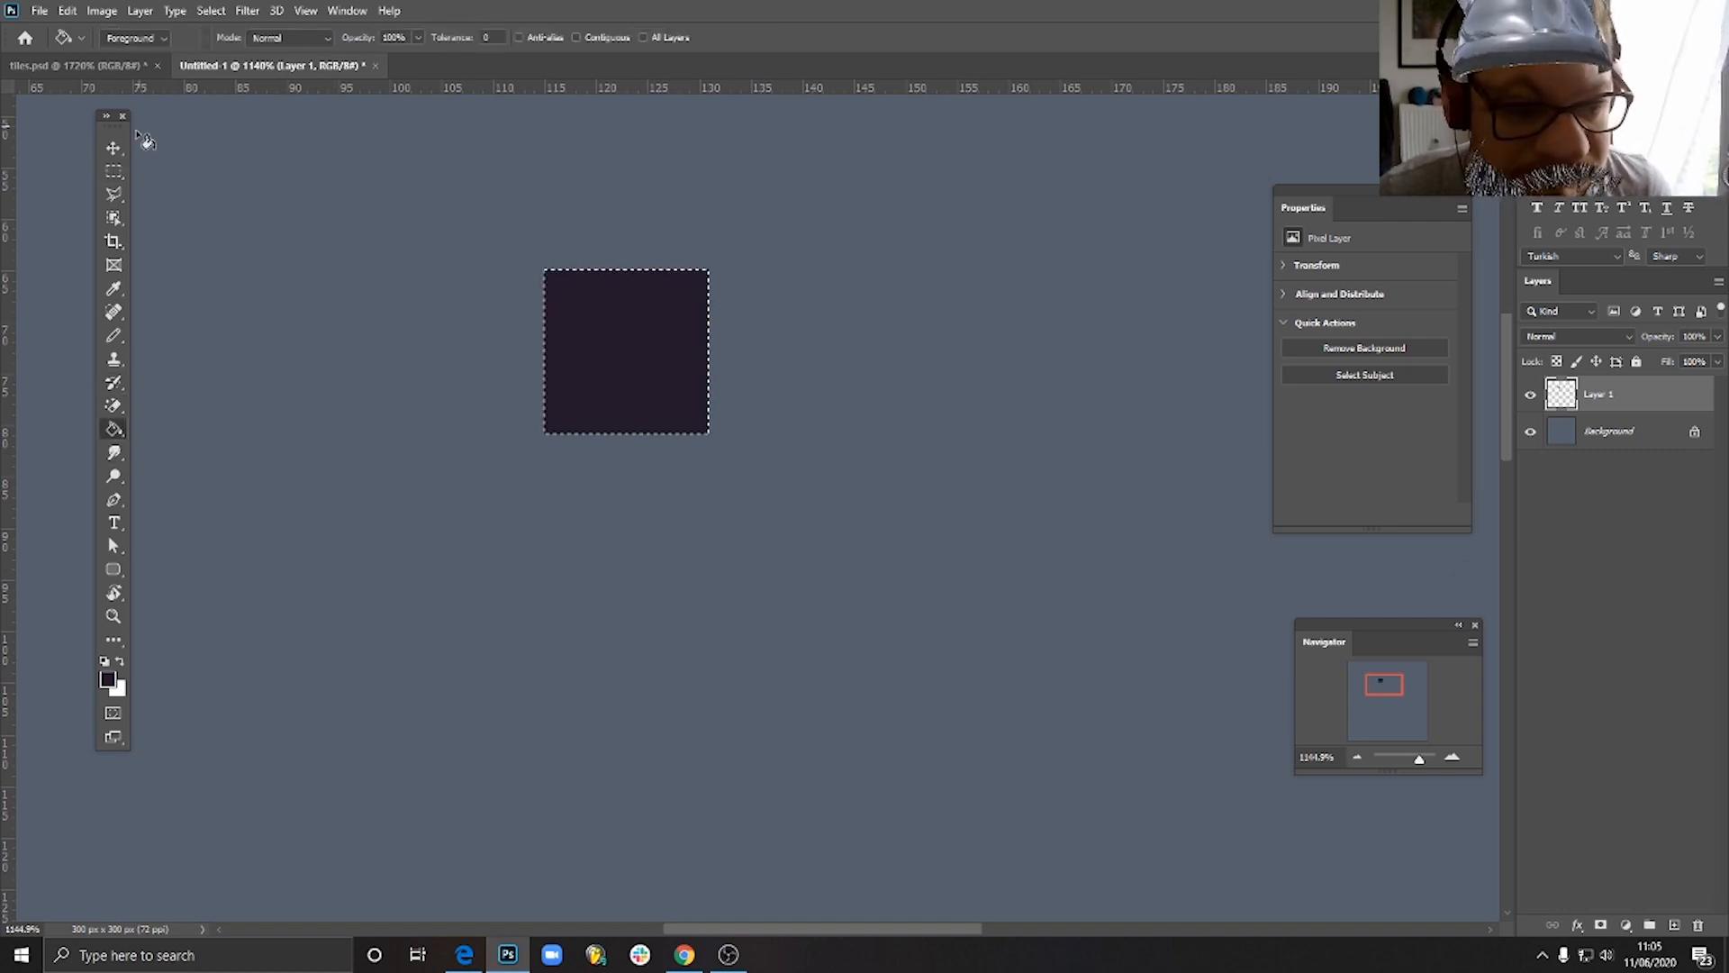
click(112, 149)
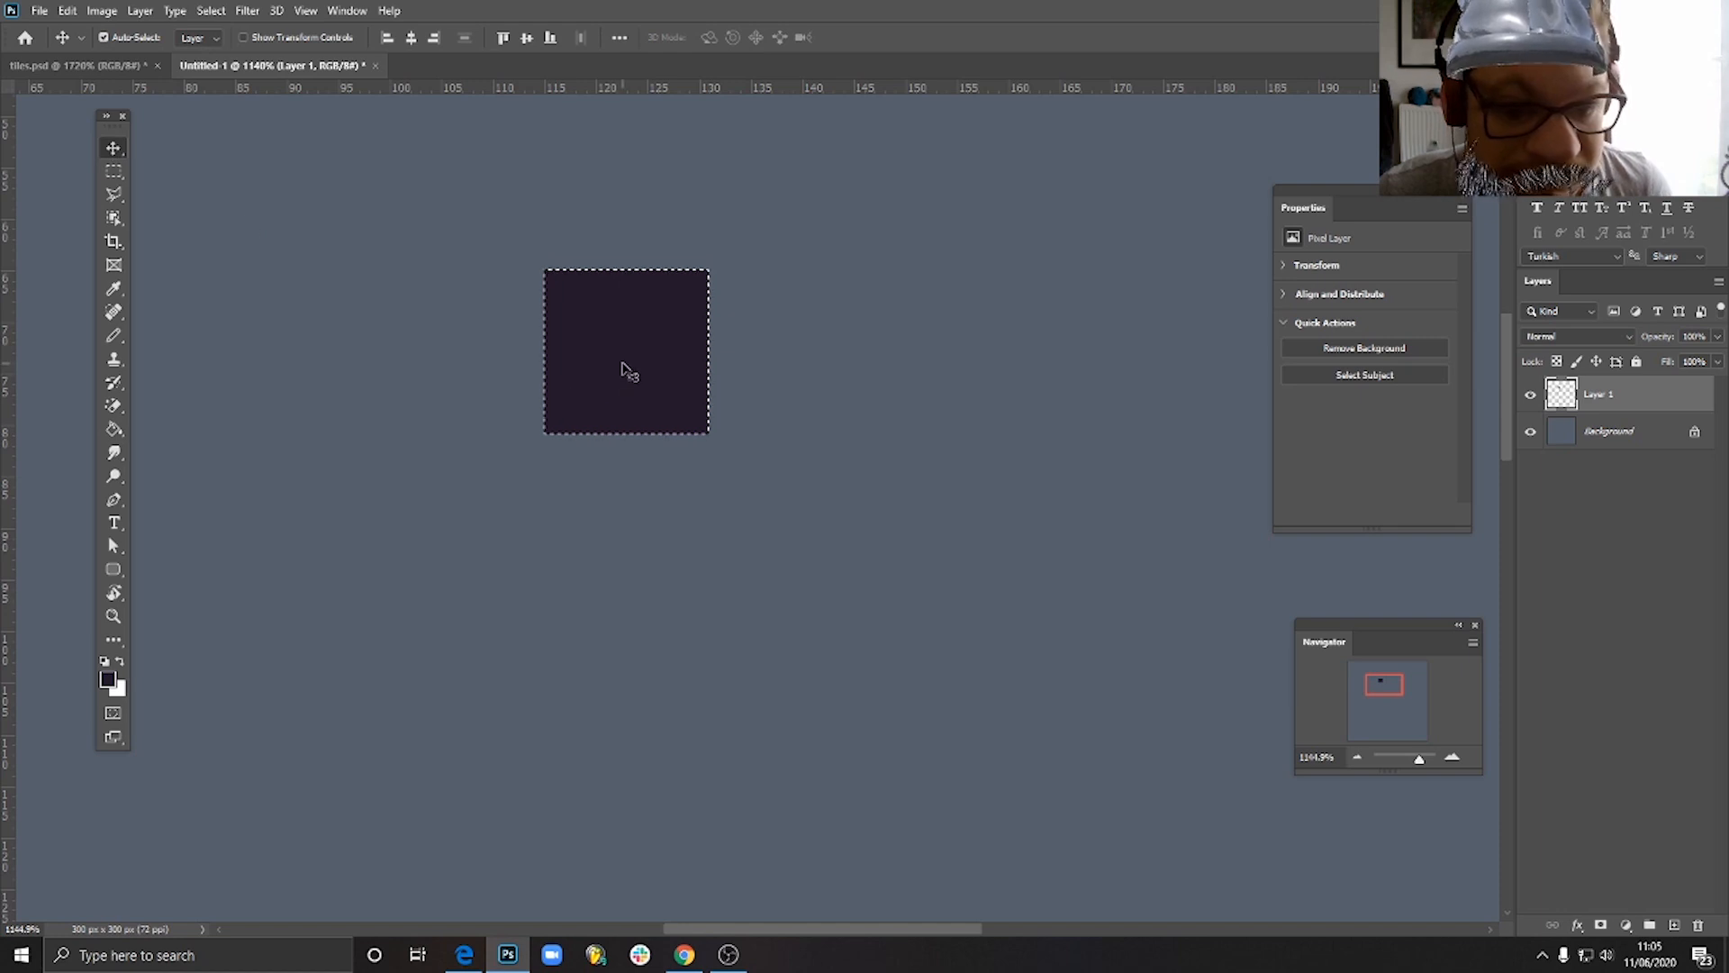
key(ctrl)
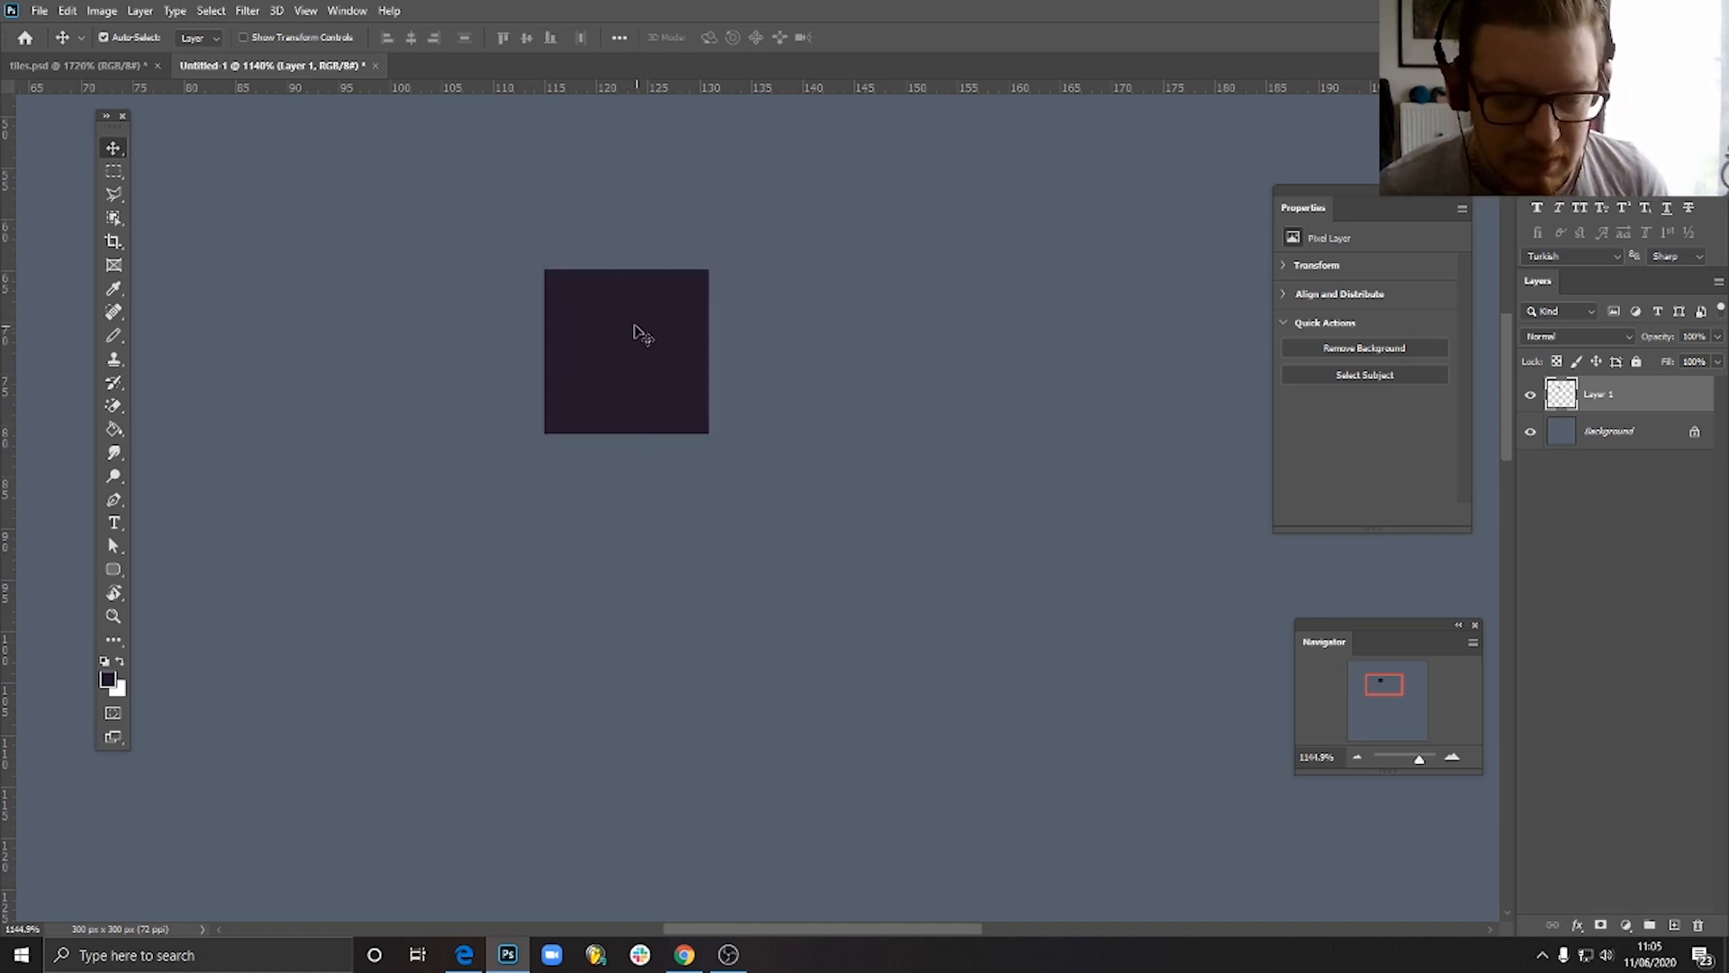
- Move the dark square down and to the right, with its upper-left corner at about X 126, Y 74 pixels
drag(640, 336, 781, 417)
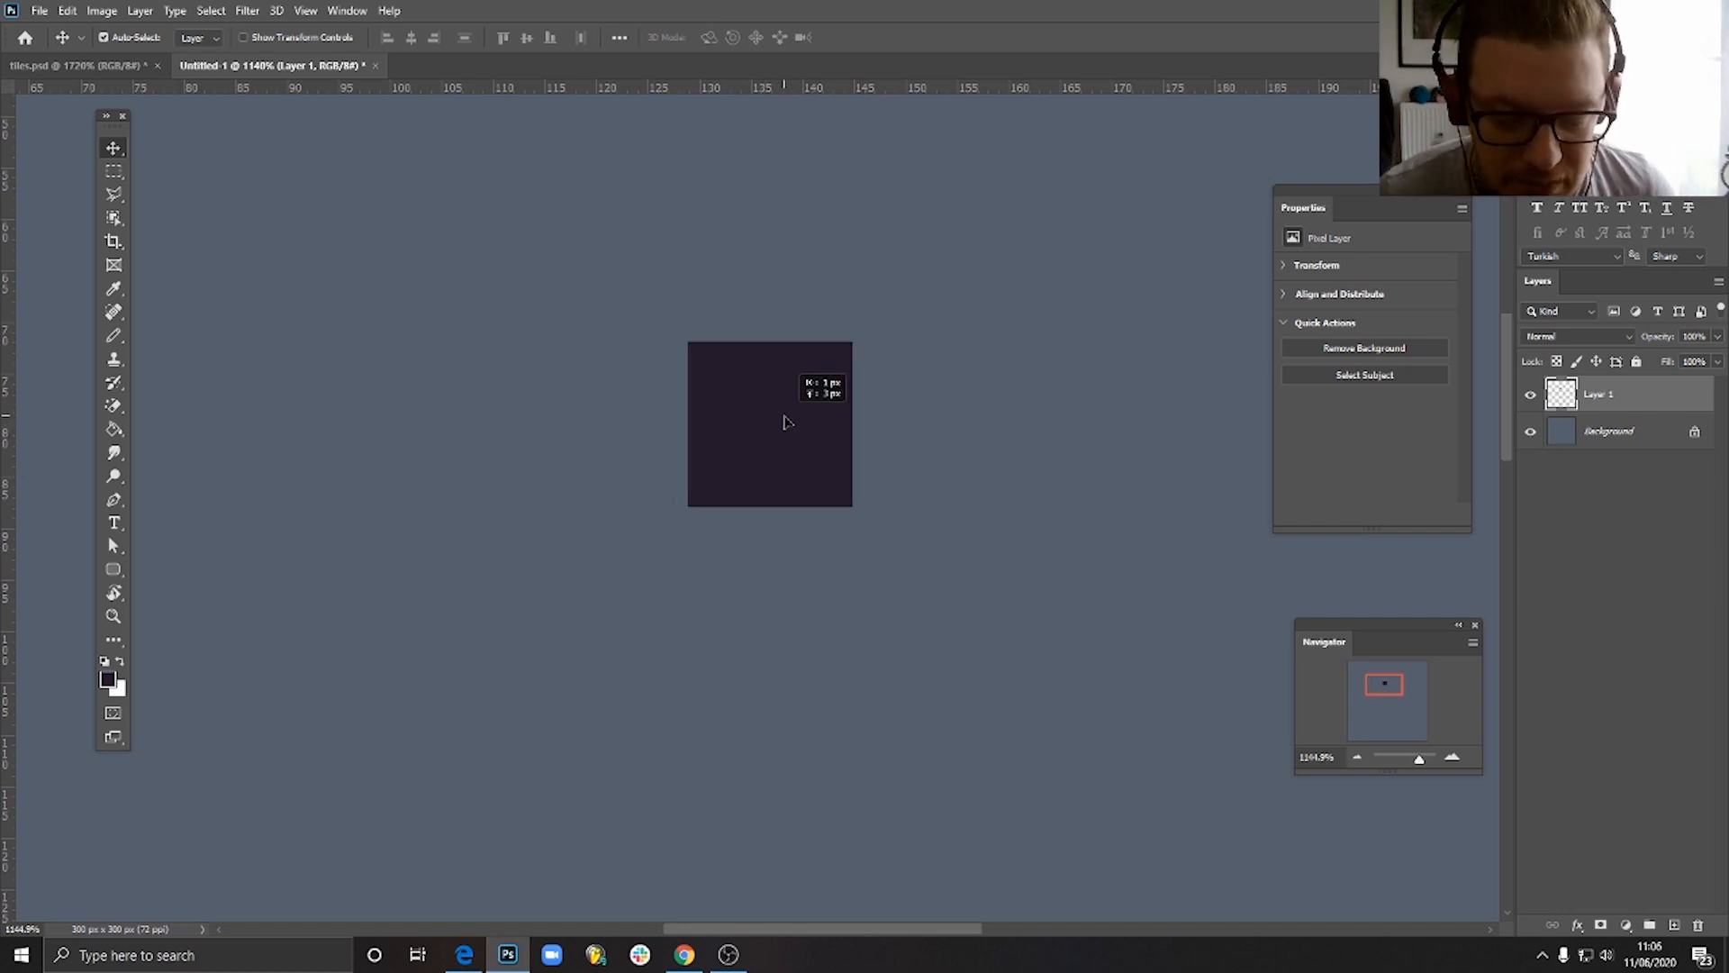
click(114, 334)
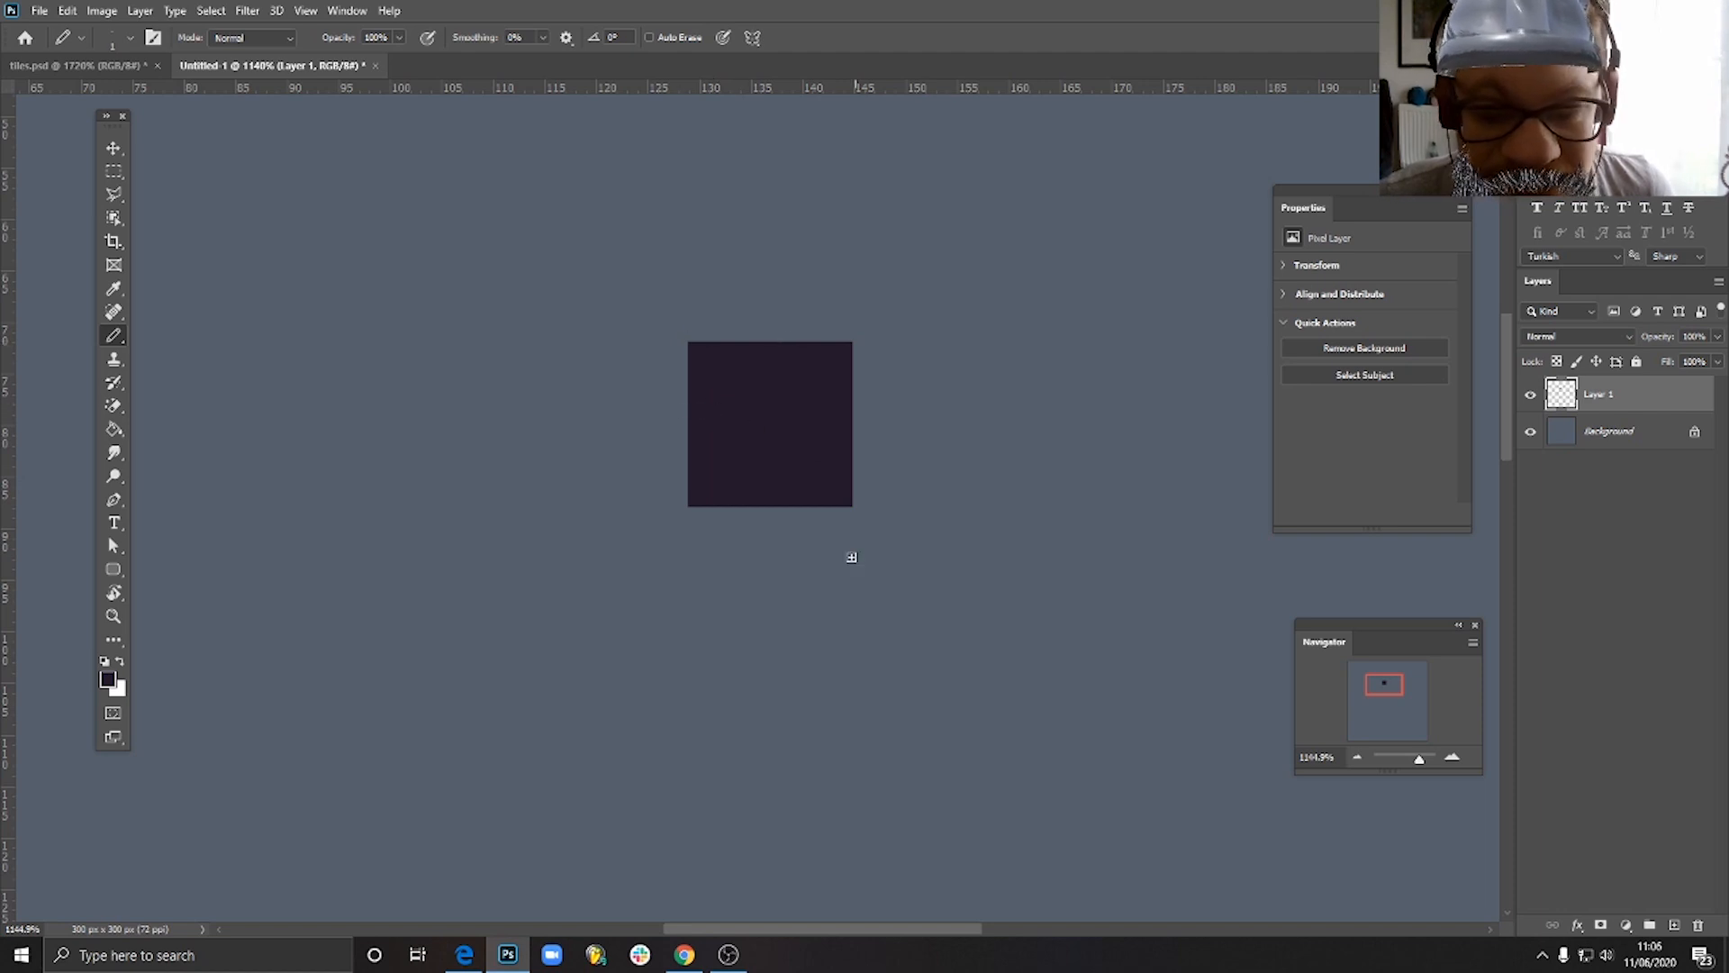
click(115, 159)
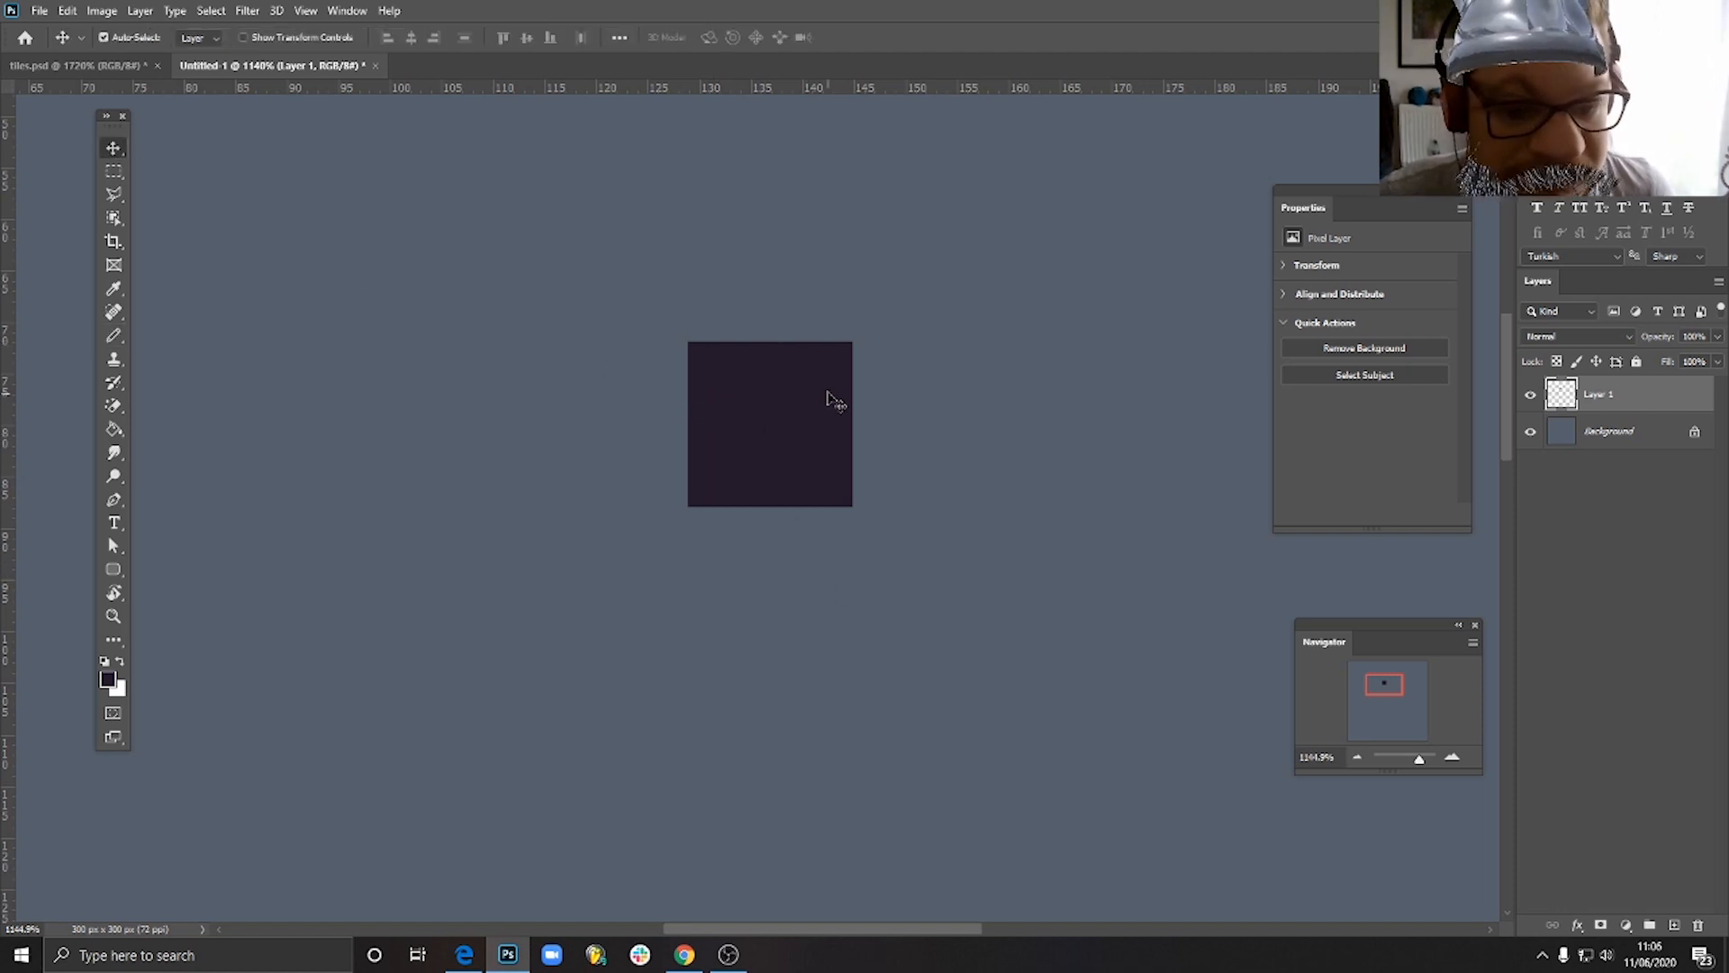
mouse_move(780, 406)
mouse_down()
mouse_move(799, 475)
mouse_move(852, 506)
mouse_move(777, 359)
mouse_move(755, 442)
mouse_move(778, 452)
mouse_up()
- Switch to the Pencil tool and set the foreground colour to grass green #7fca36
click(113, 335)
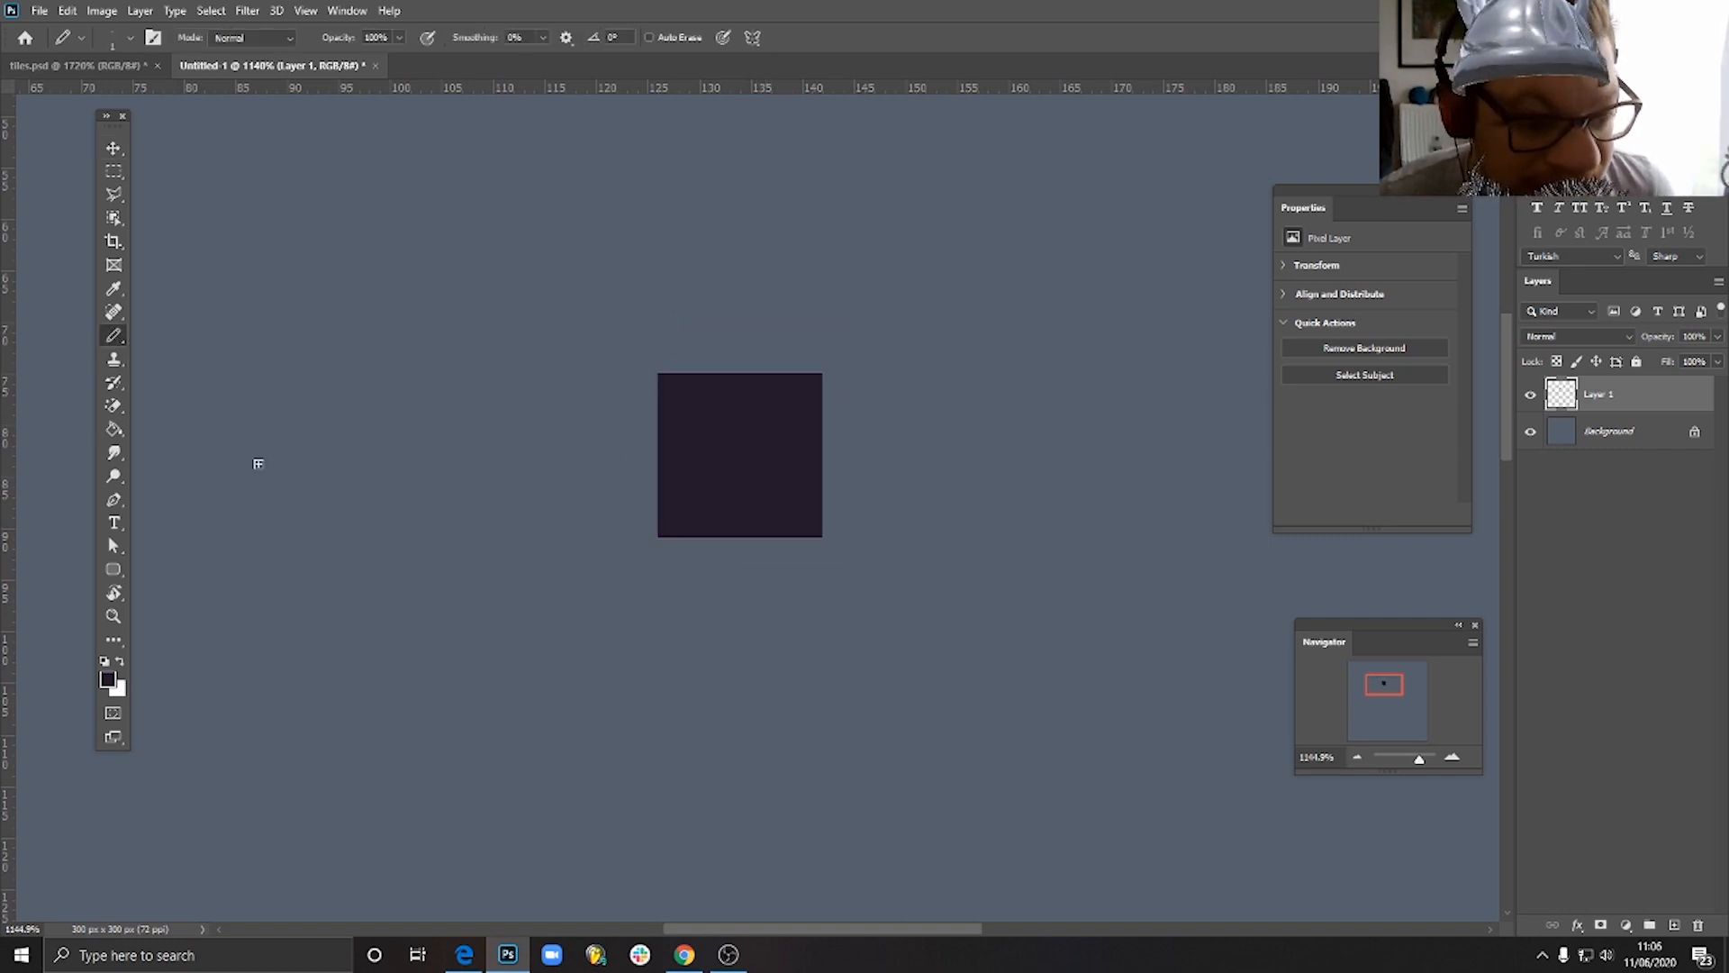
click(108, 679)
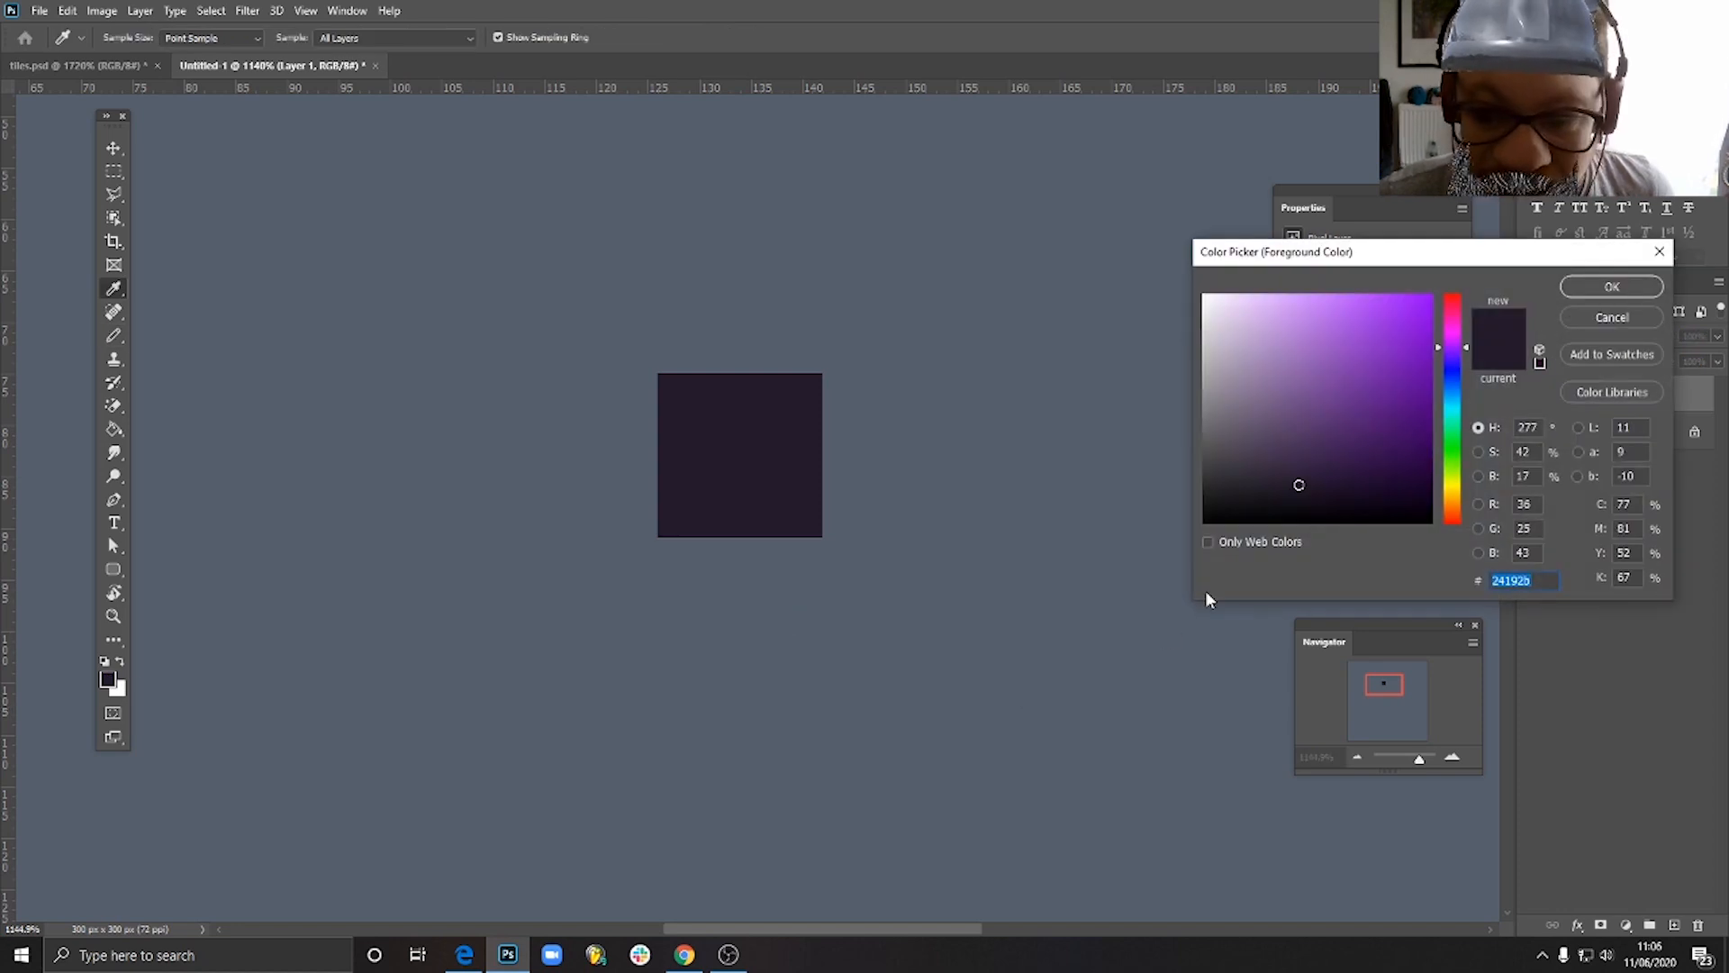
drag(1458, 491, 1462, 463)
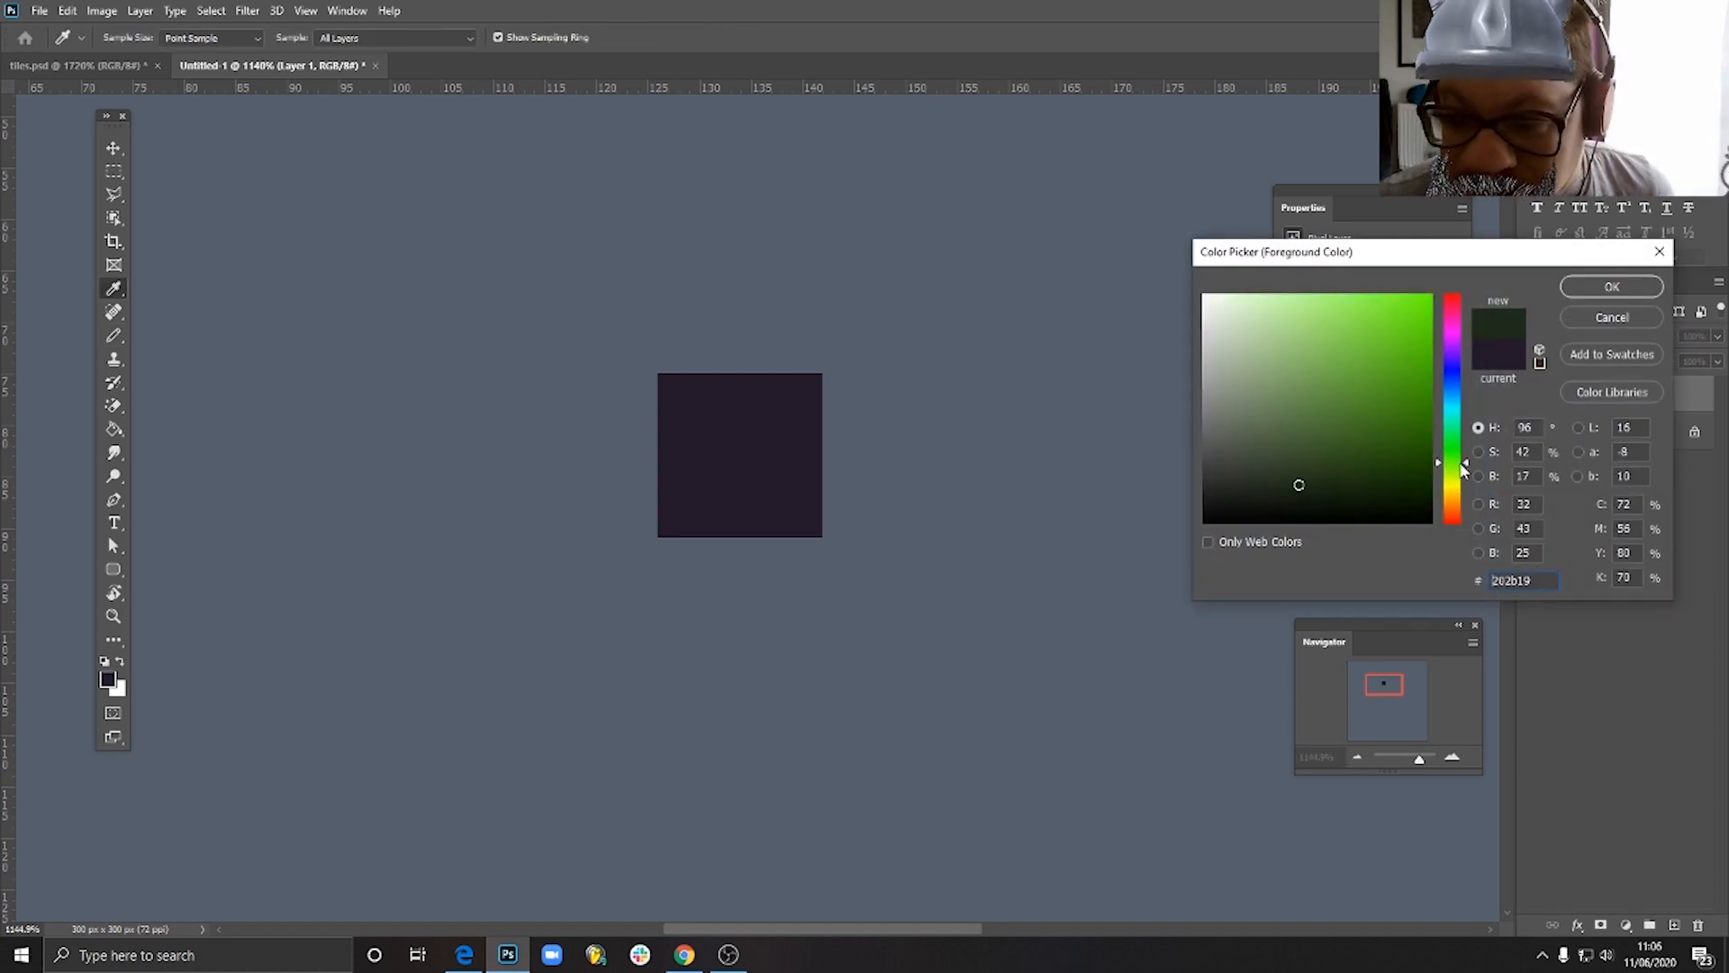
drag(1359, 340, 1371, 338)
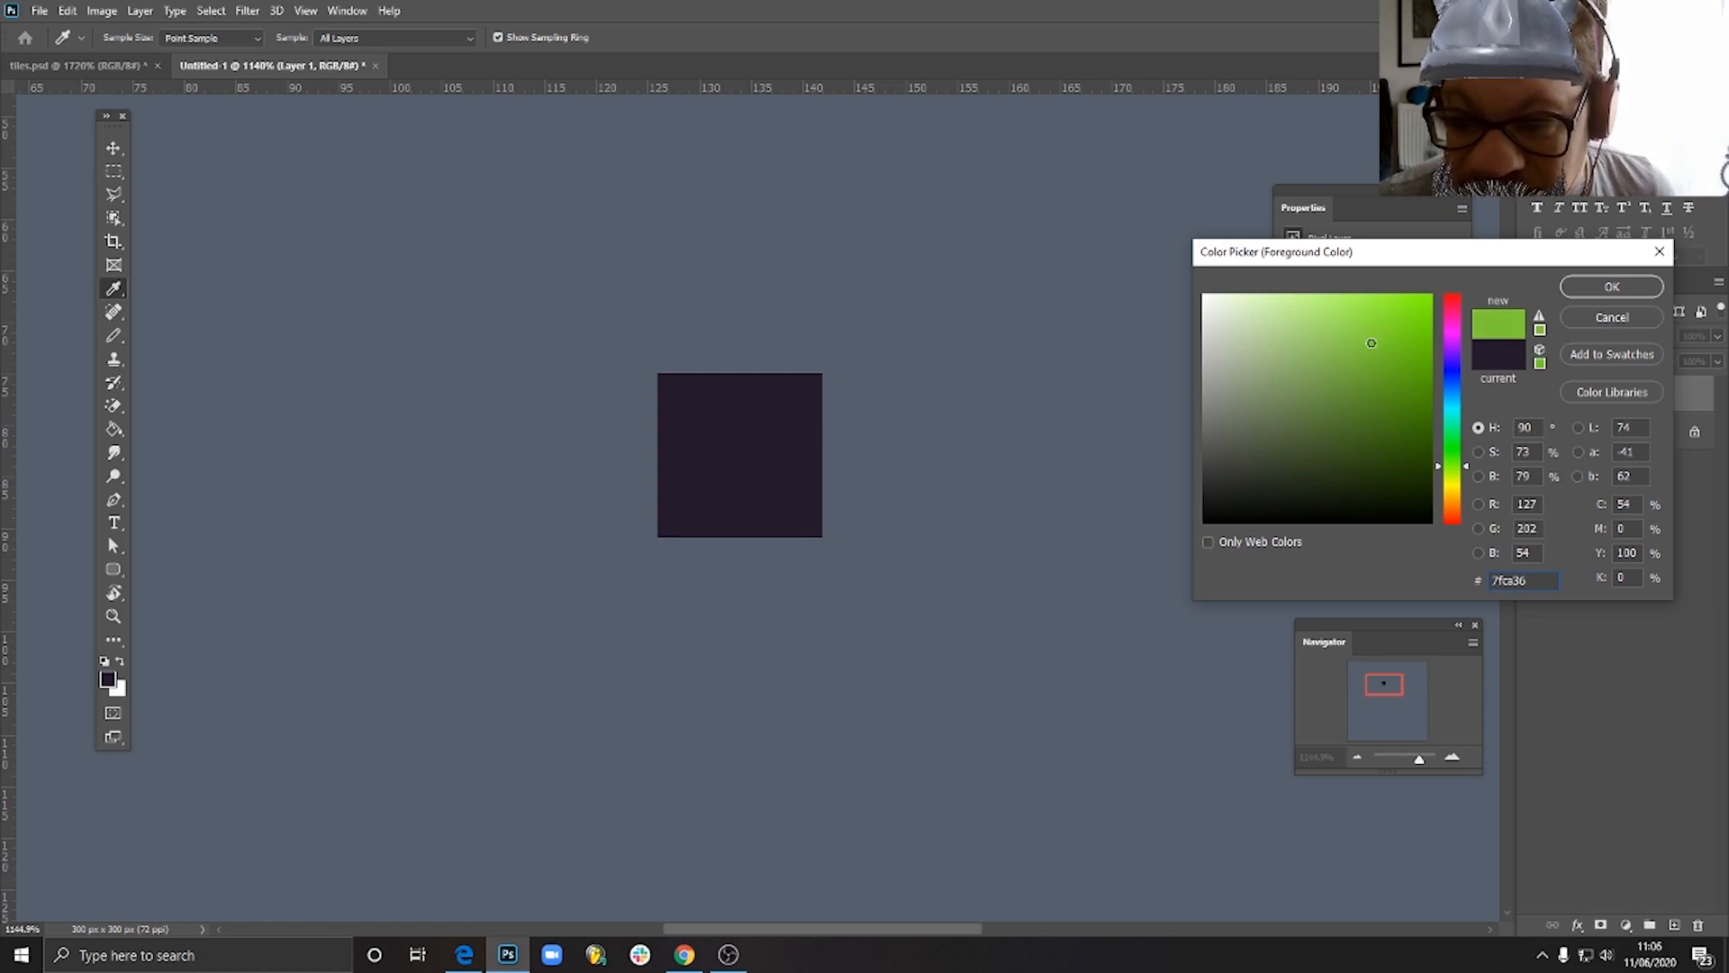
click(1645, 284)
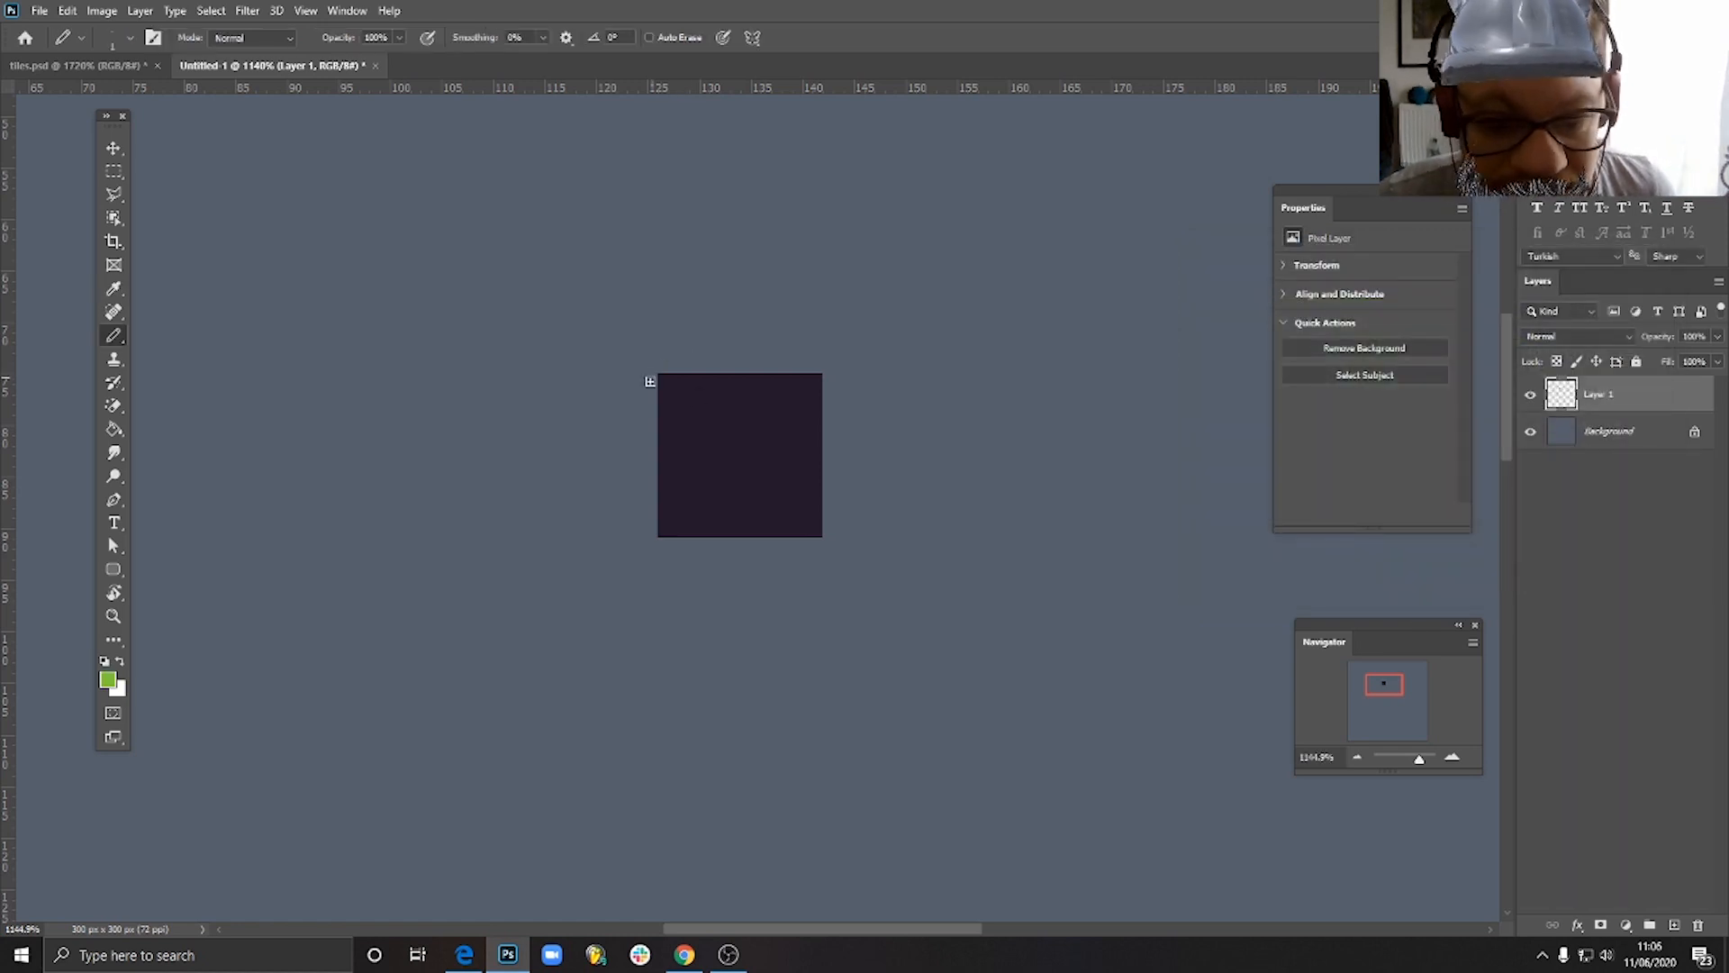
- Pencil a green grass strip 2 pixels high along the square's upper edge, with uneven blocky drips hanging below it
scroll(667, 386, up, 5)
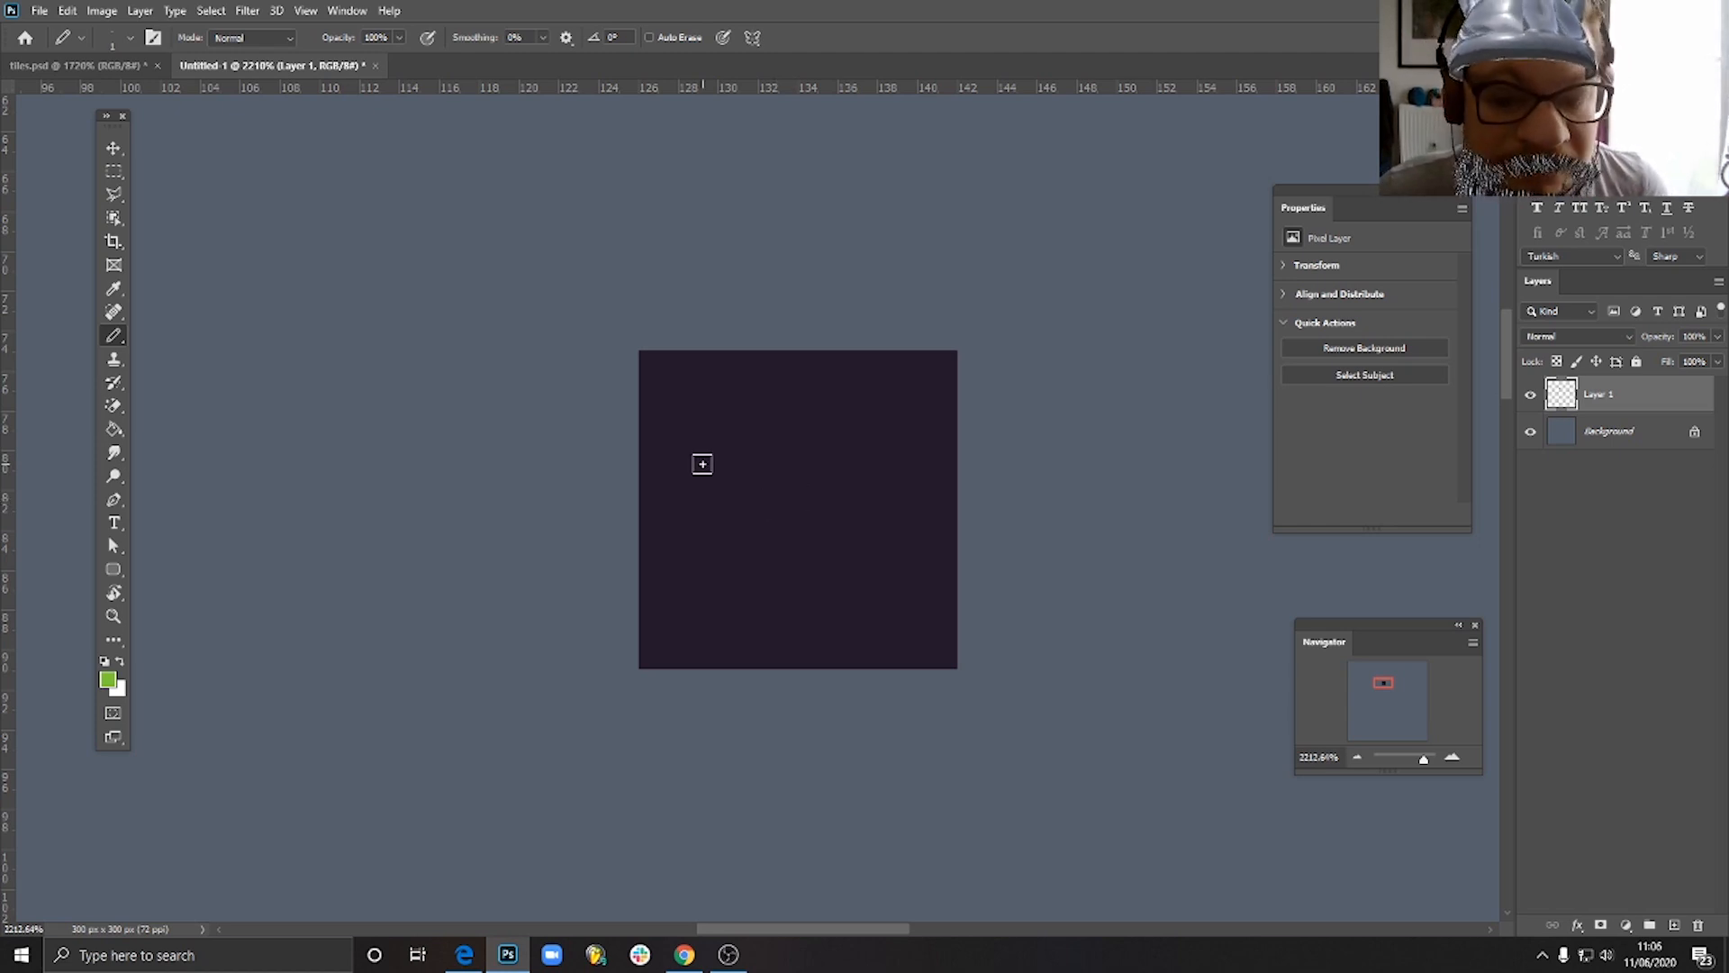
mouse_move(652, 359)
mouse_down()
mouse_move(943, 363)
mouse_move(944, 378)
mouse_move(643, 378)
mouse_up()
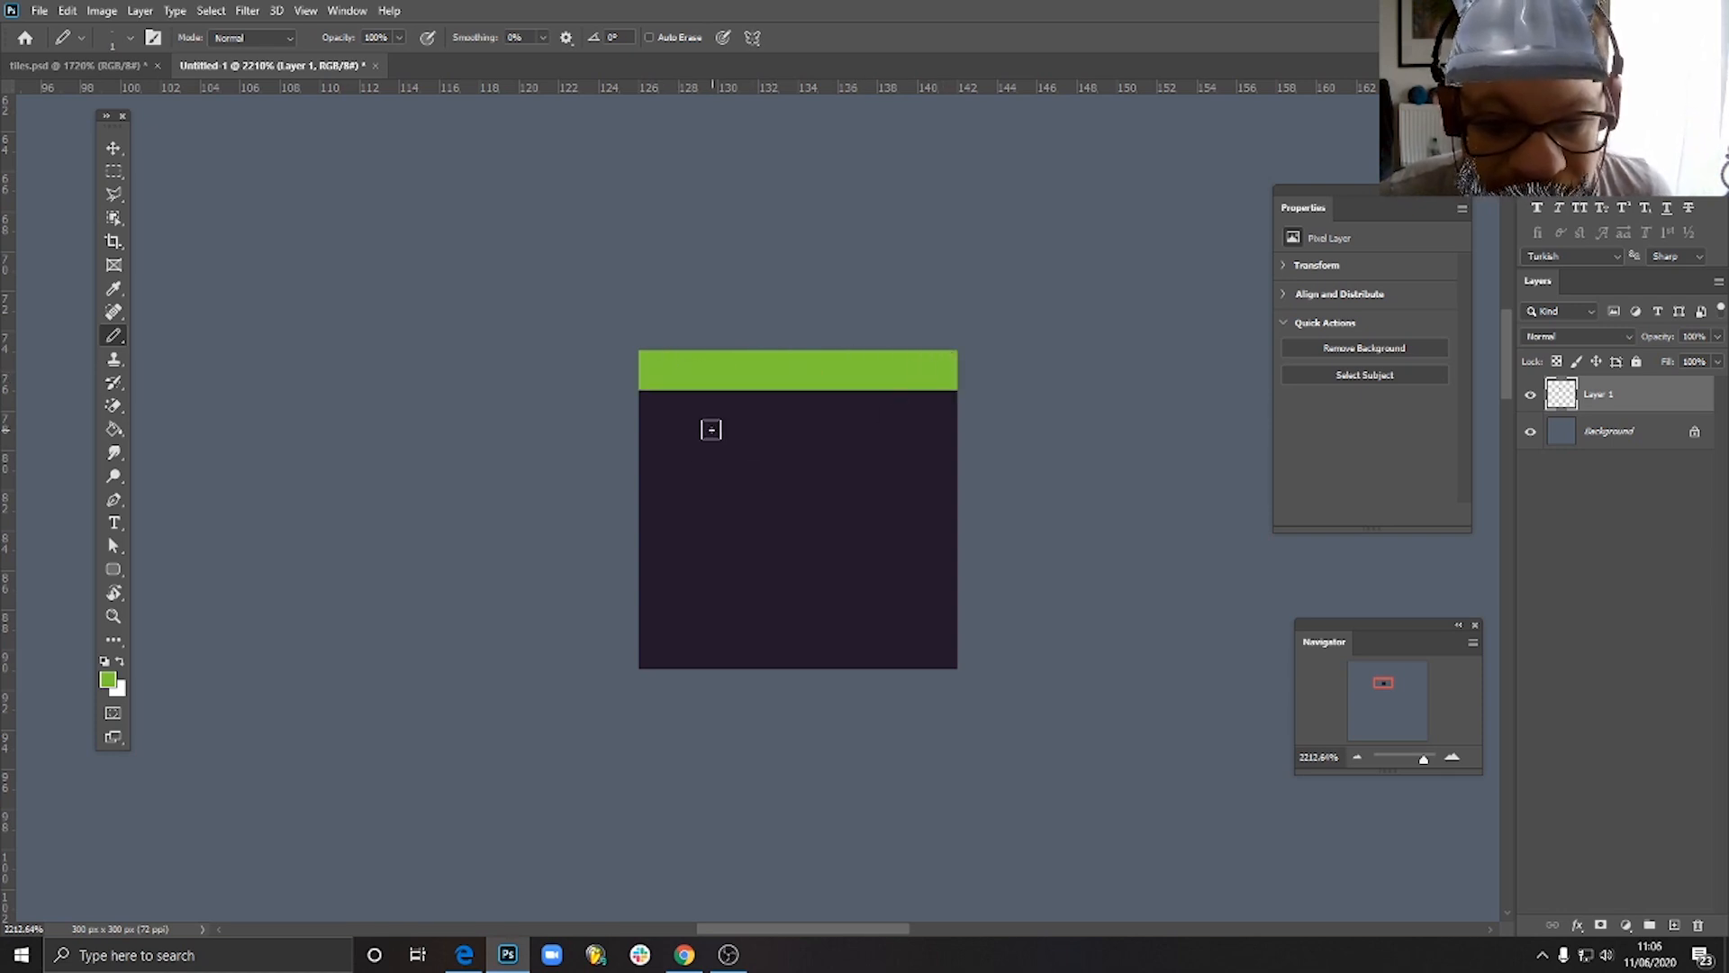
click(702, 426)
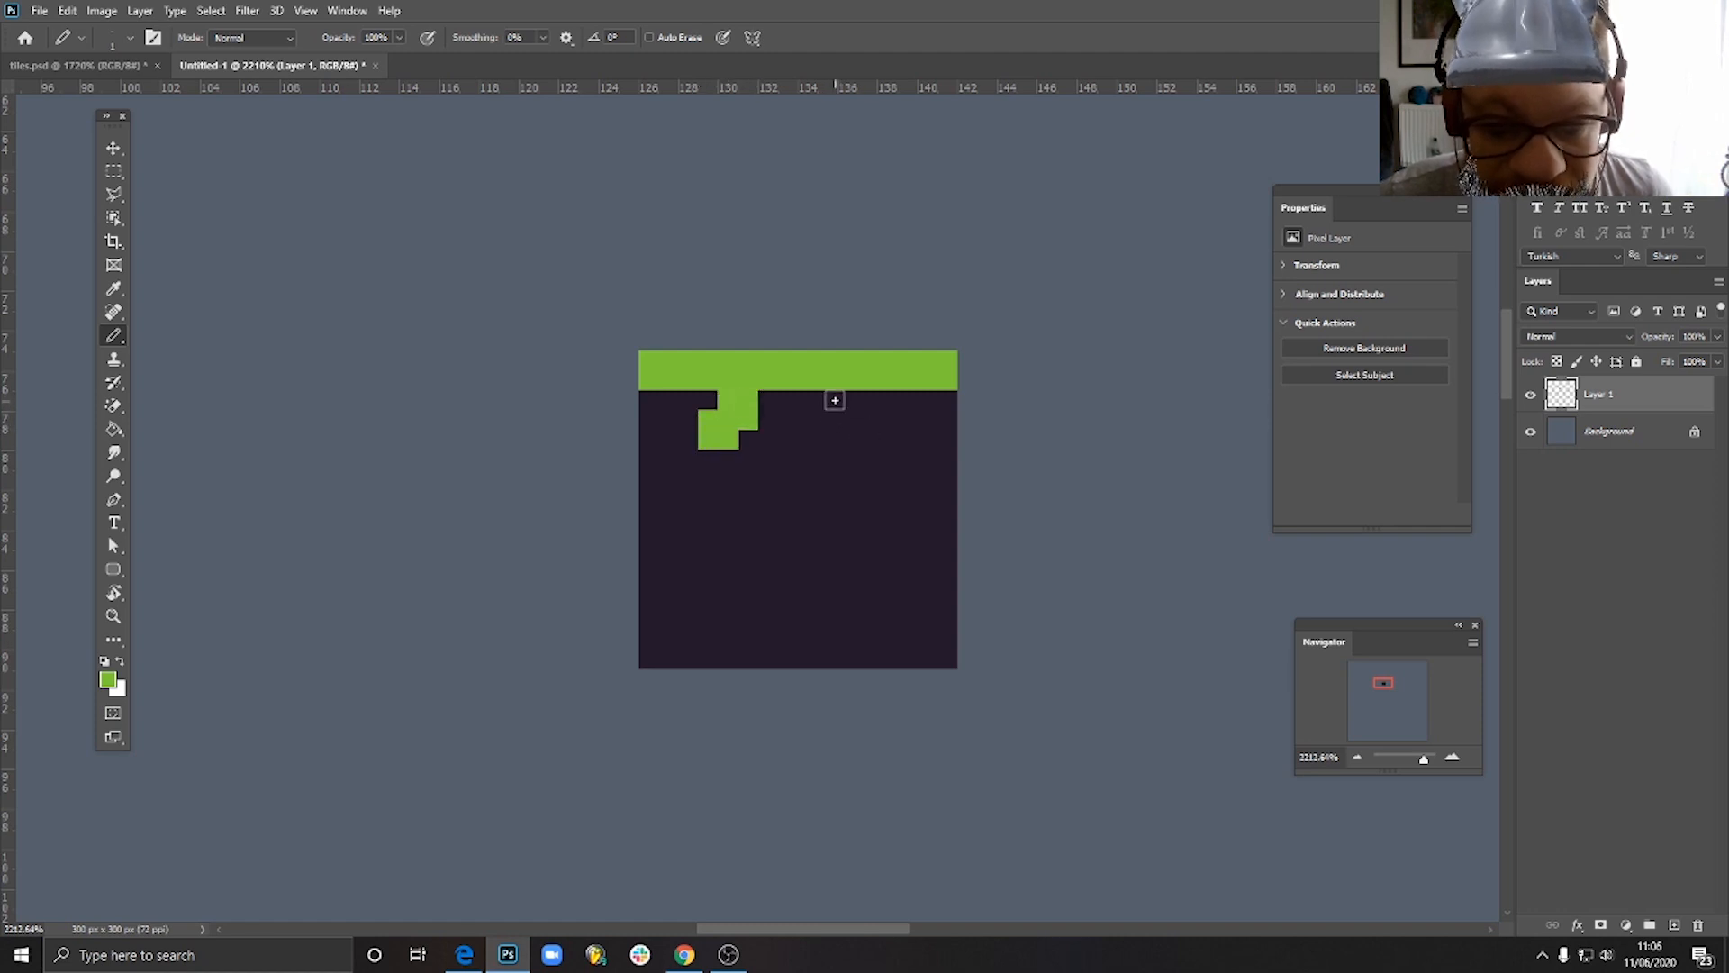
drag(835, 400, 848, 403)
click(807, 400)
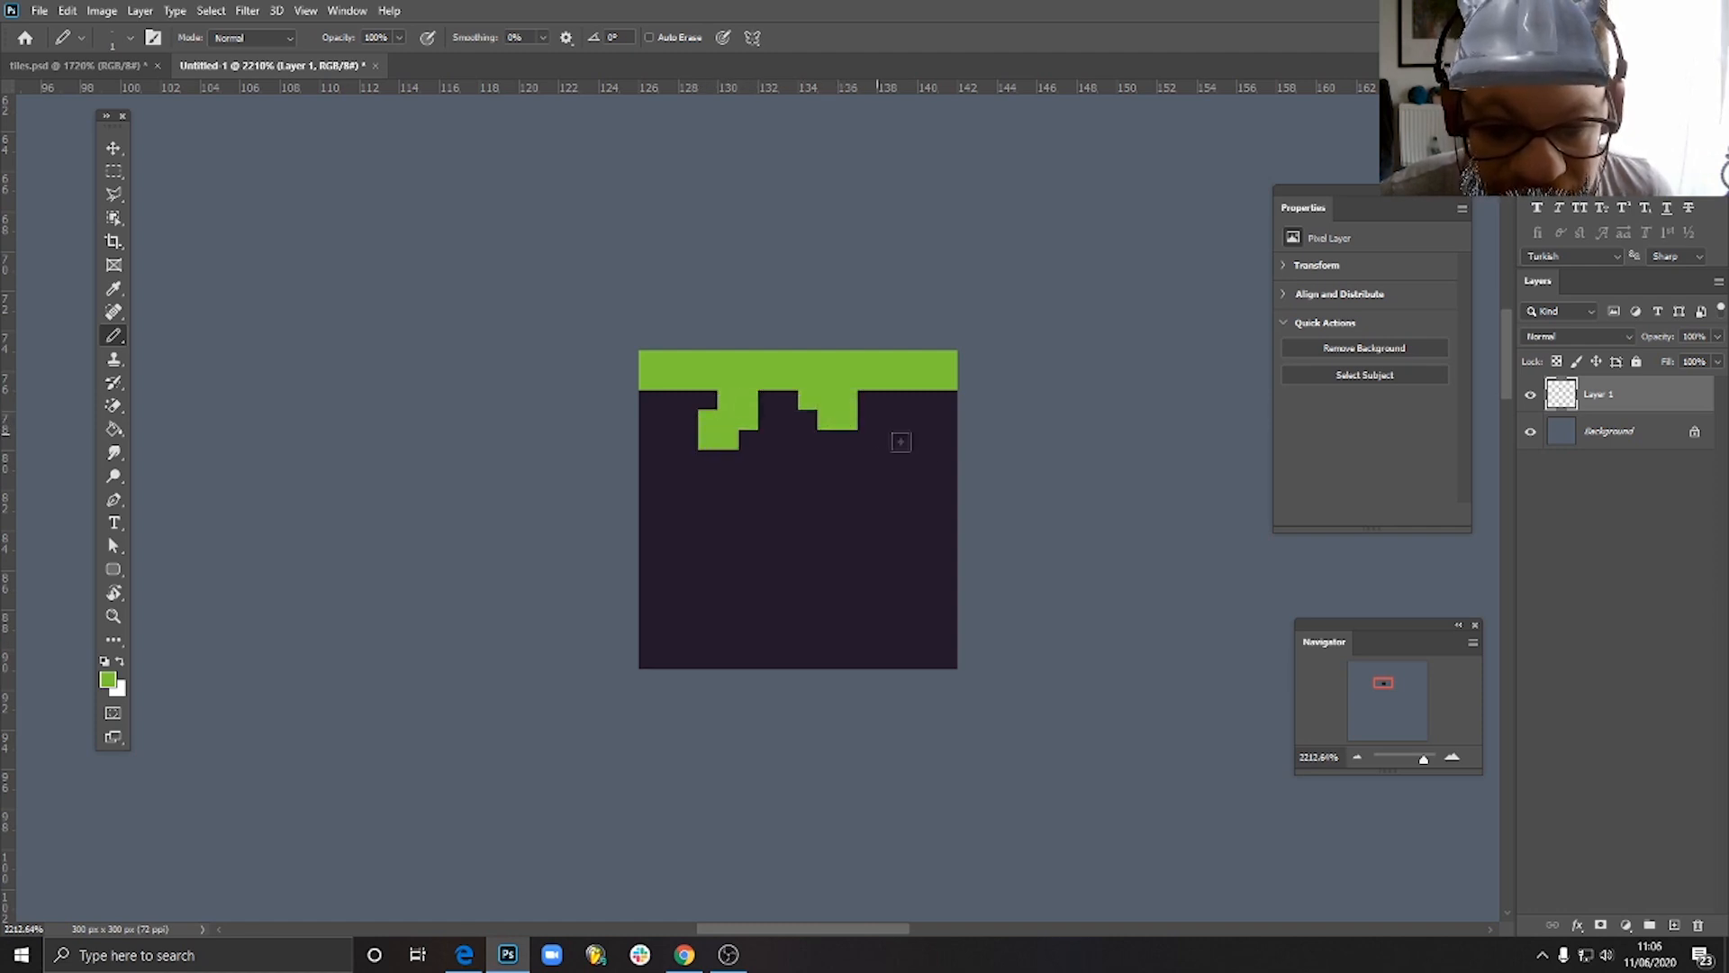
mouse_move(894, 405)
mouse_down()
mouse_move(944, 405)
mouse_move(946, 421)
mouse_up()
click(668, 402)
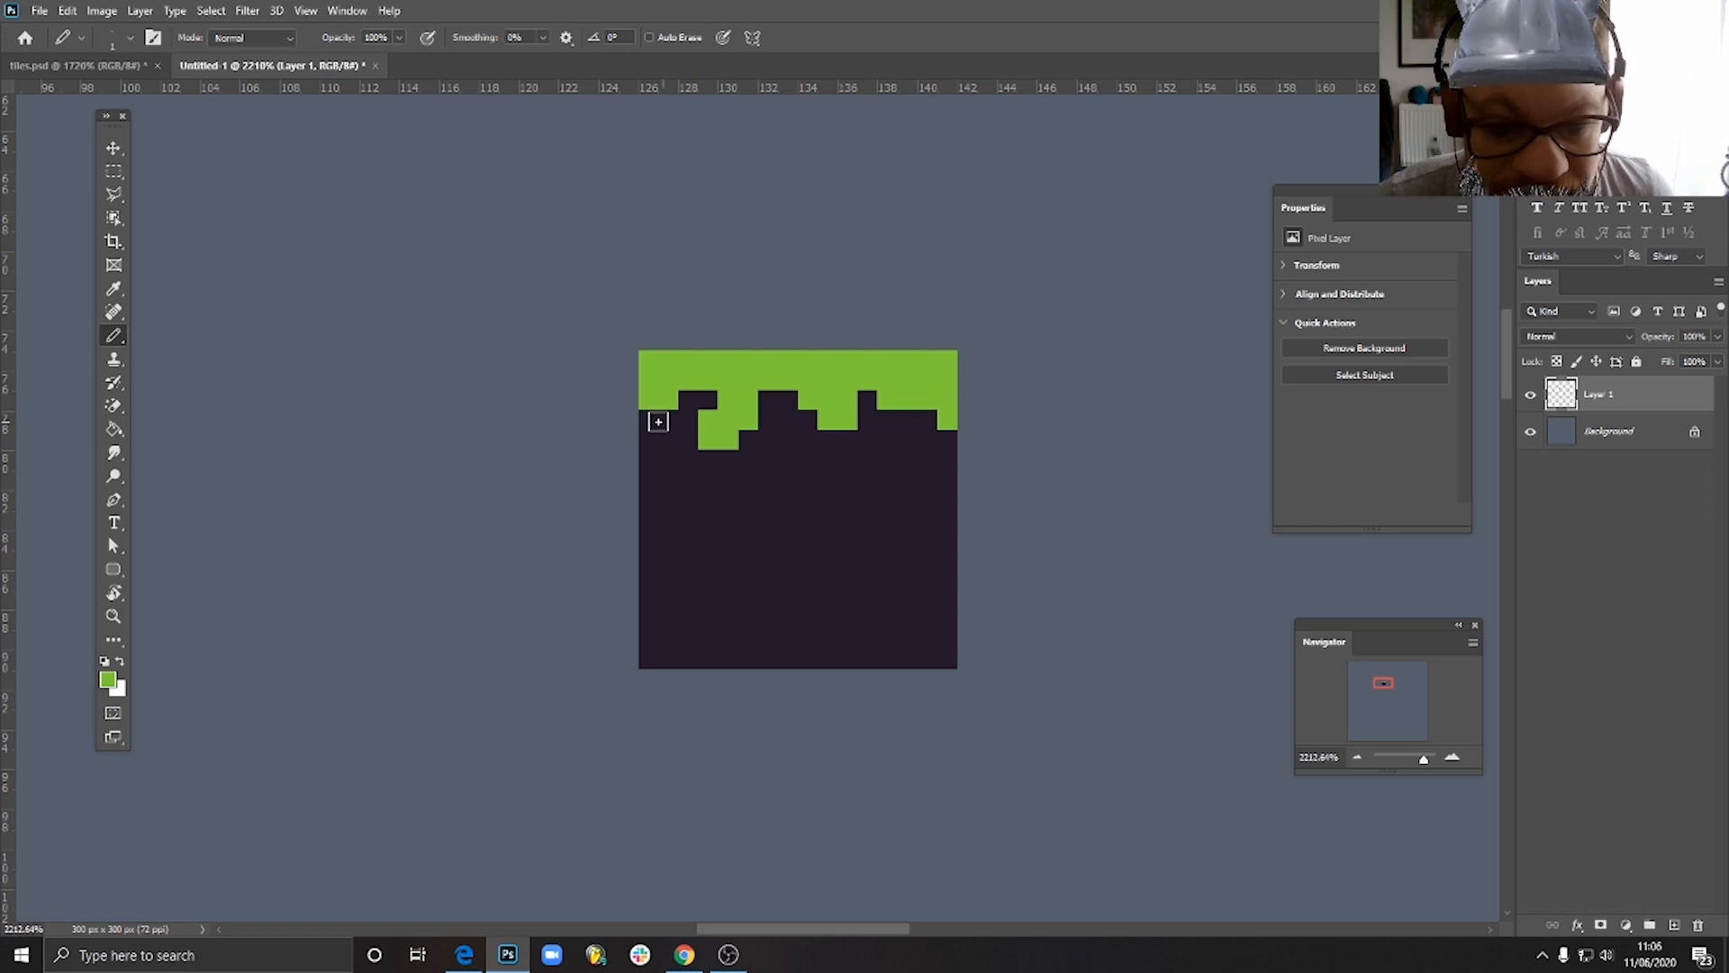
click(649, 420)
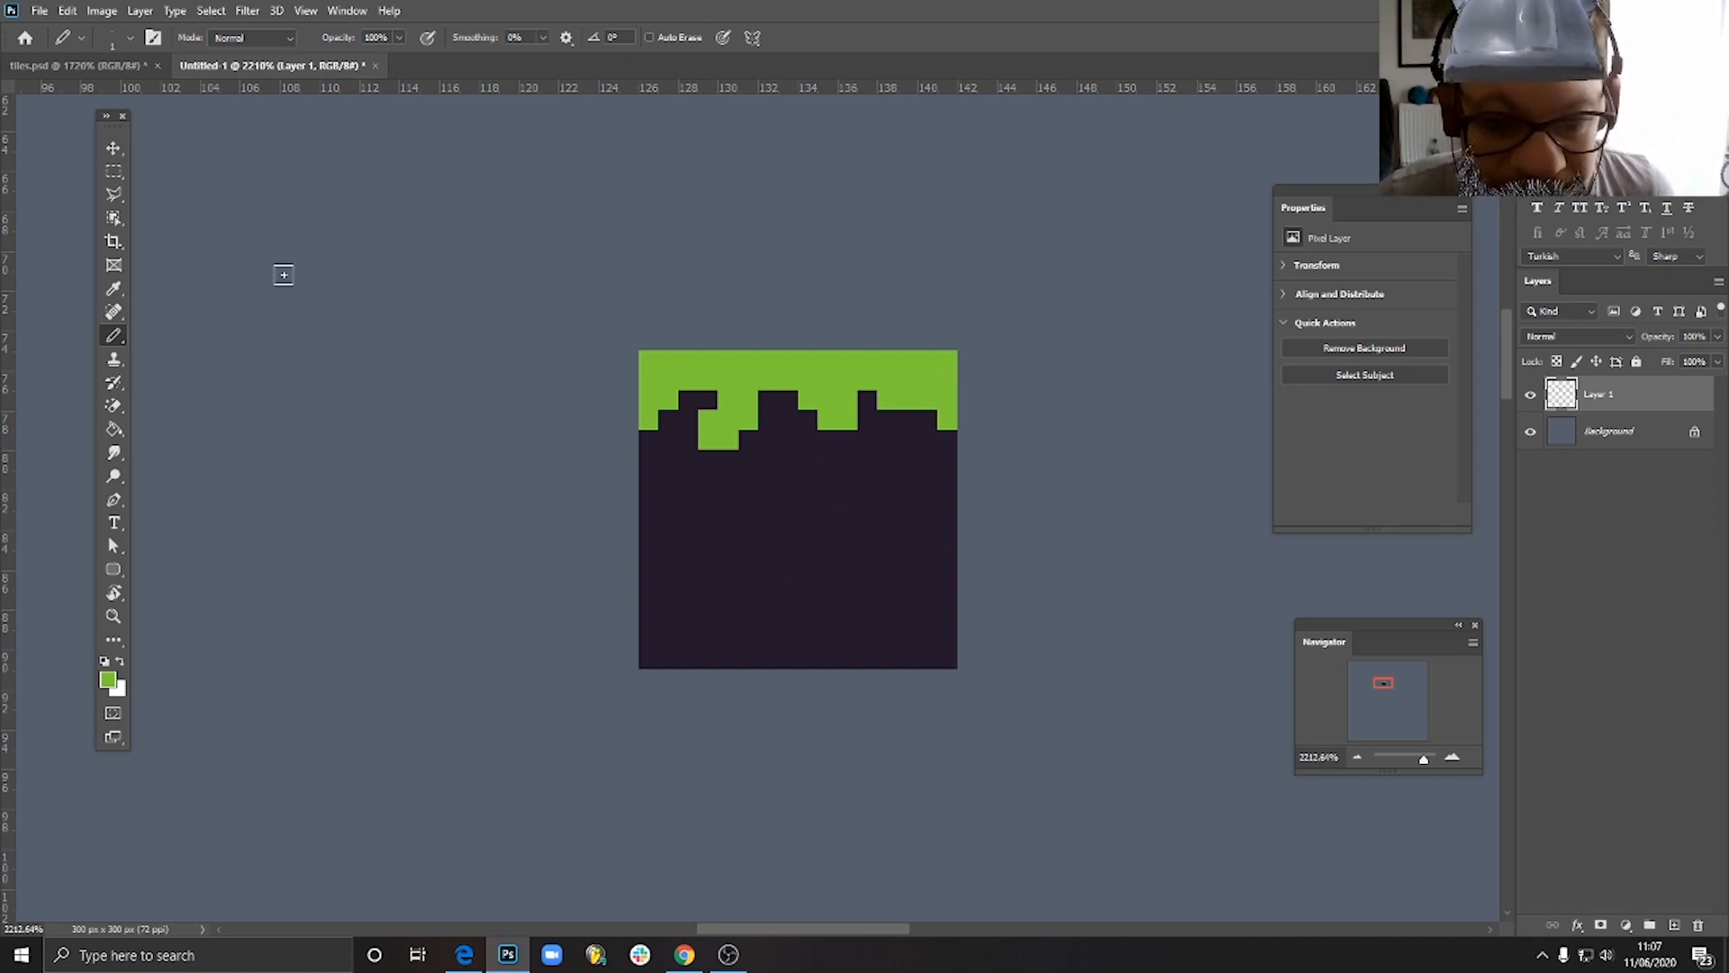
- Duplicate the grass tile and place the copy flush against the original's right edge
click(110, 150)
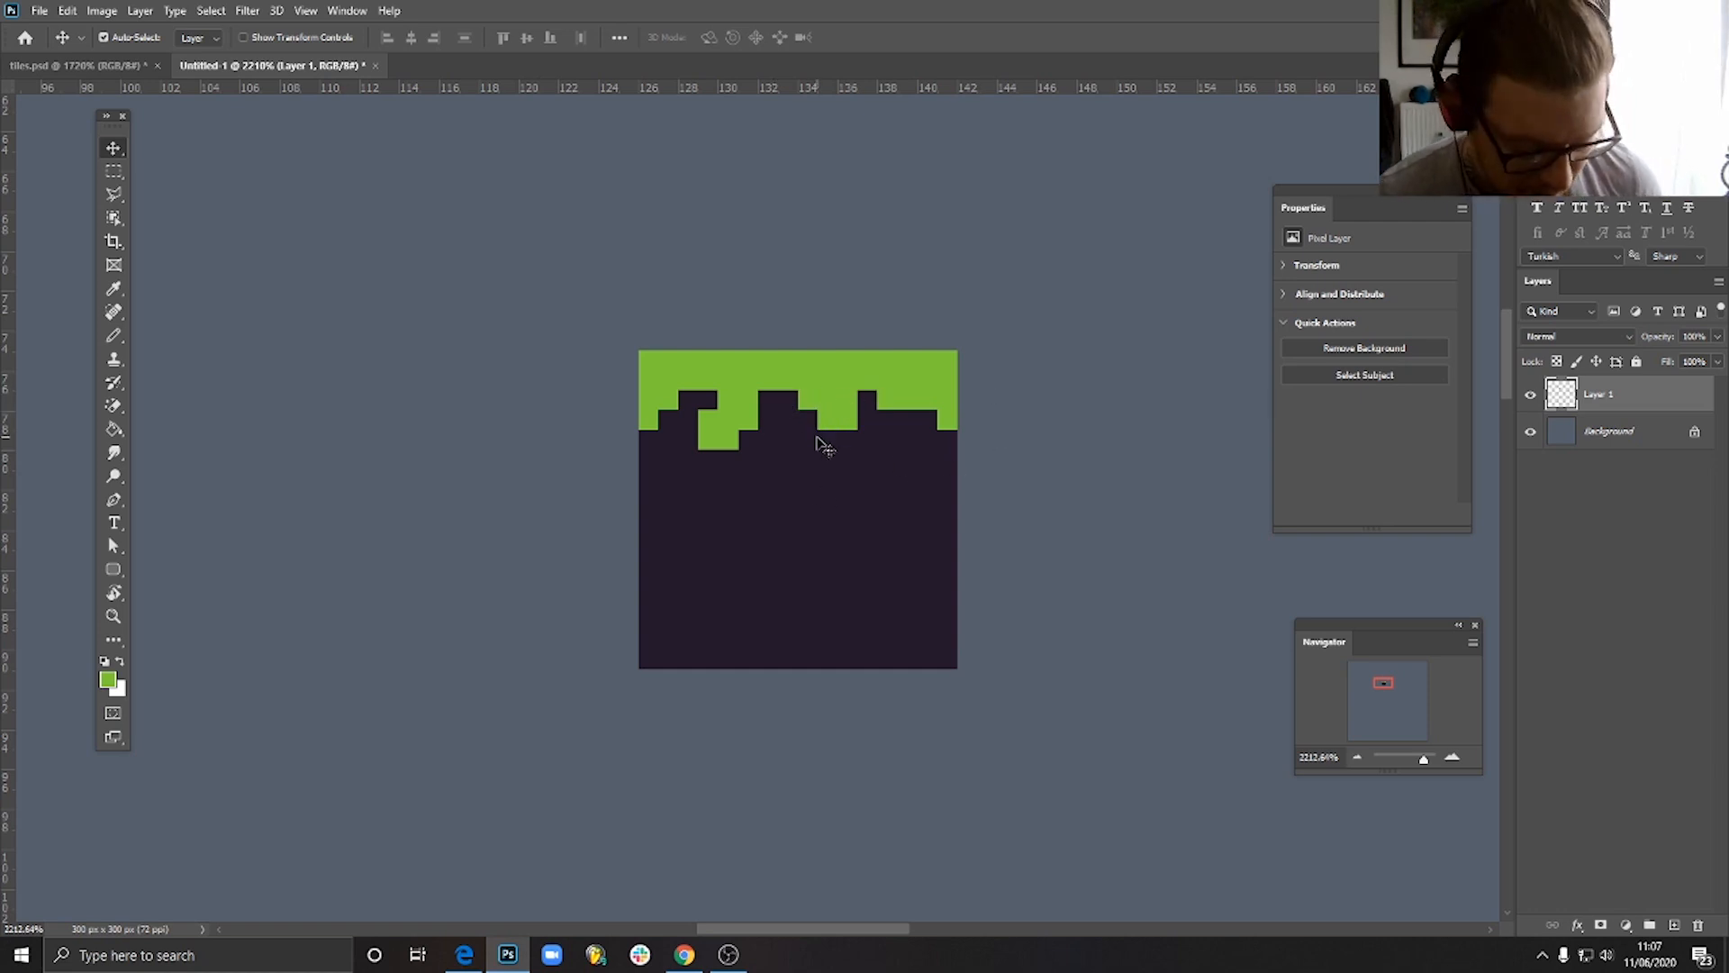
drag(729, 509, 1038, 513)
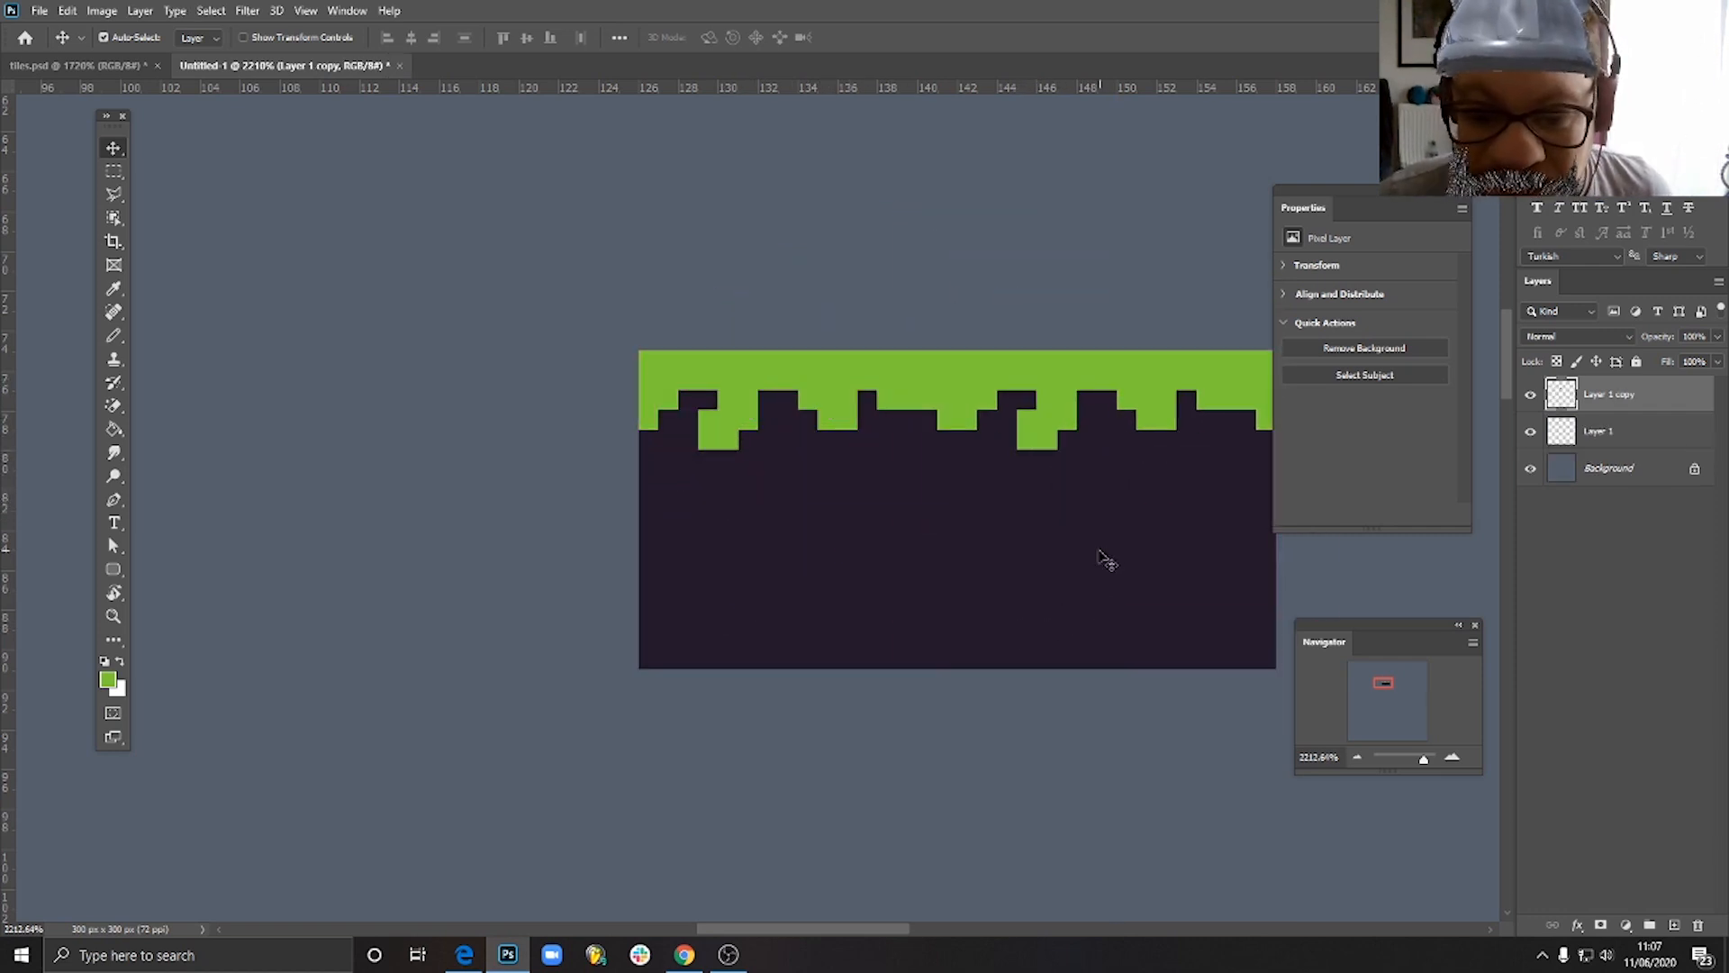
- Test the duplicate tile flush against the original's left edge and back on its right, and delete the duplicate
drag(1105, 560, 455, 556)
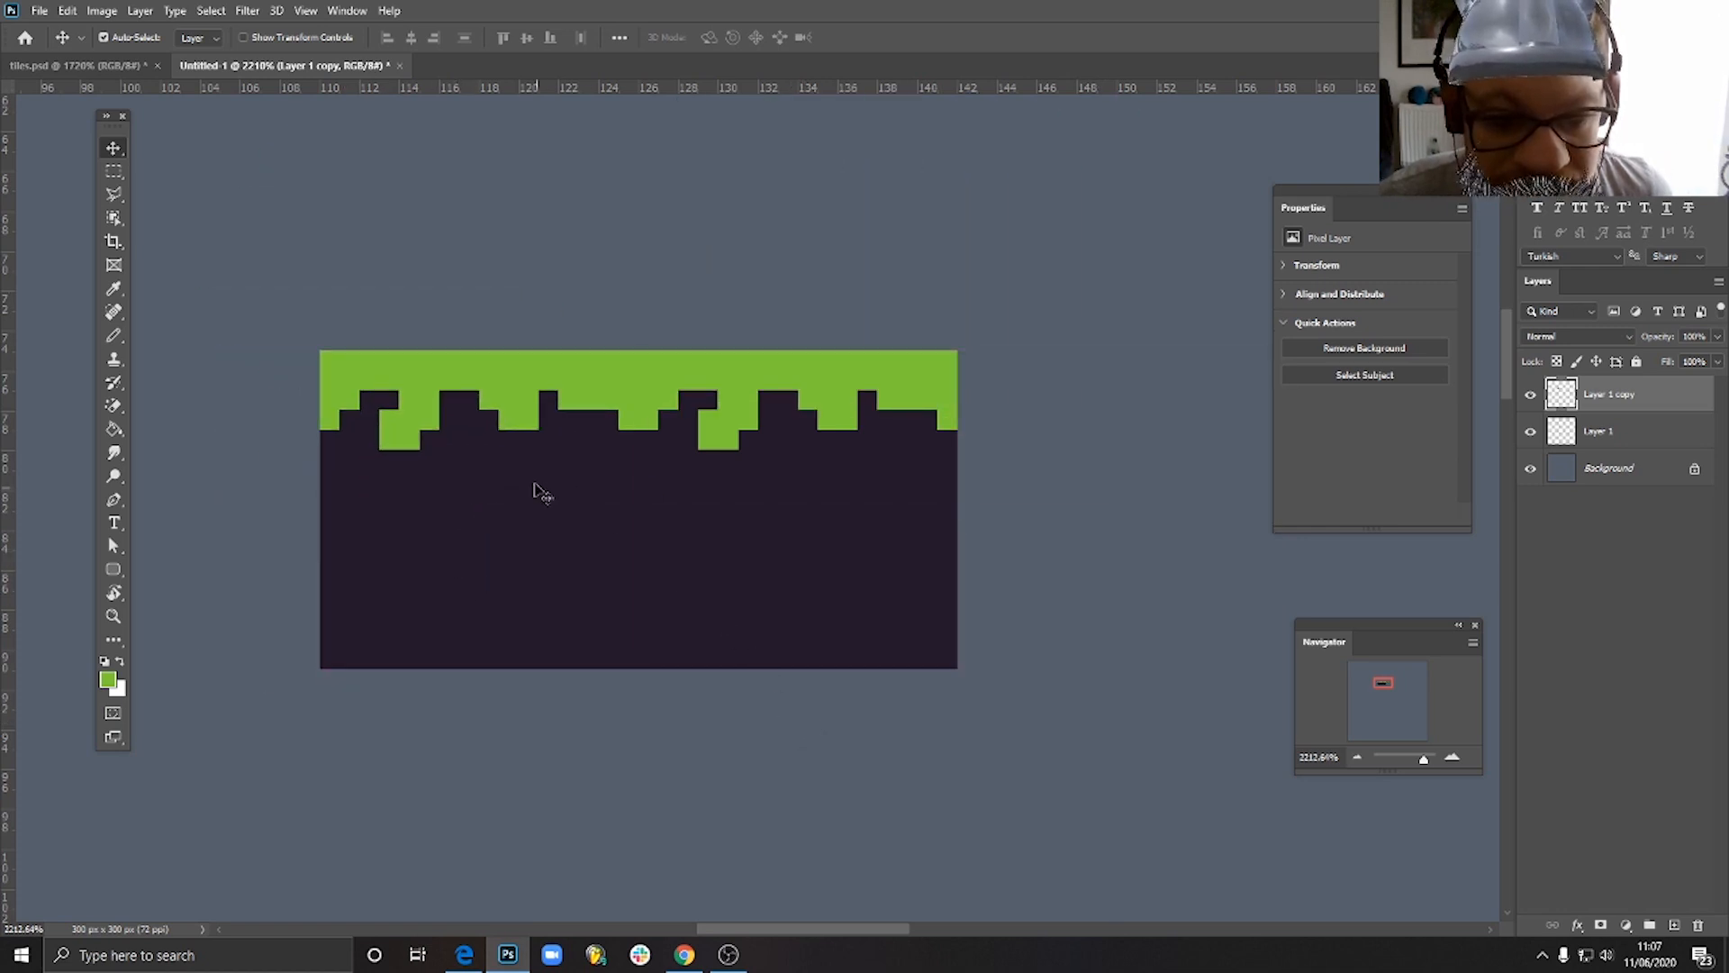
drag(534, 491, 1174, 493)
key(Delete)
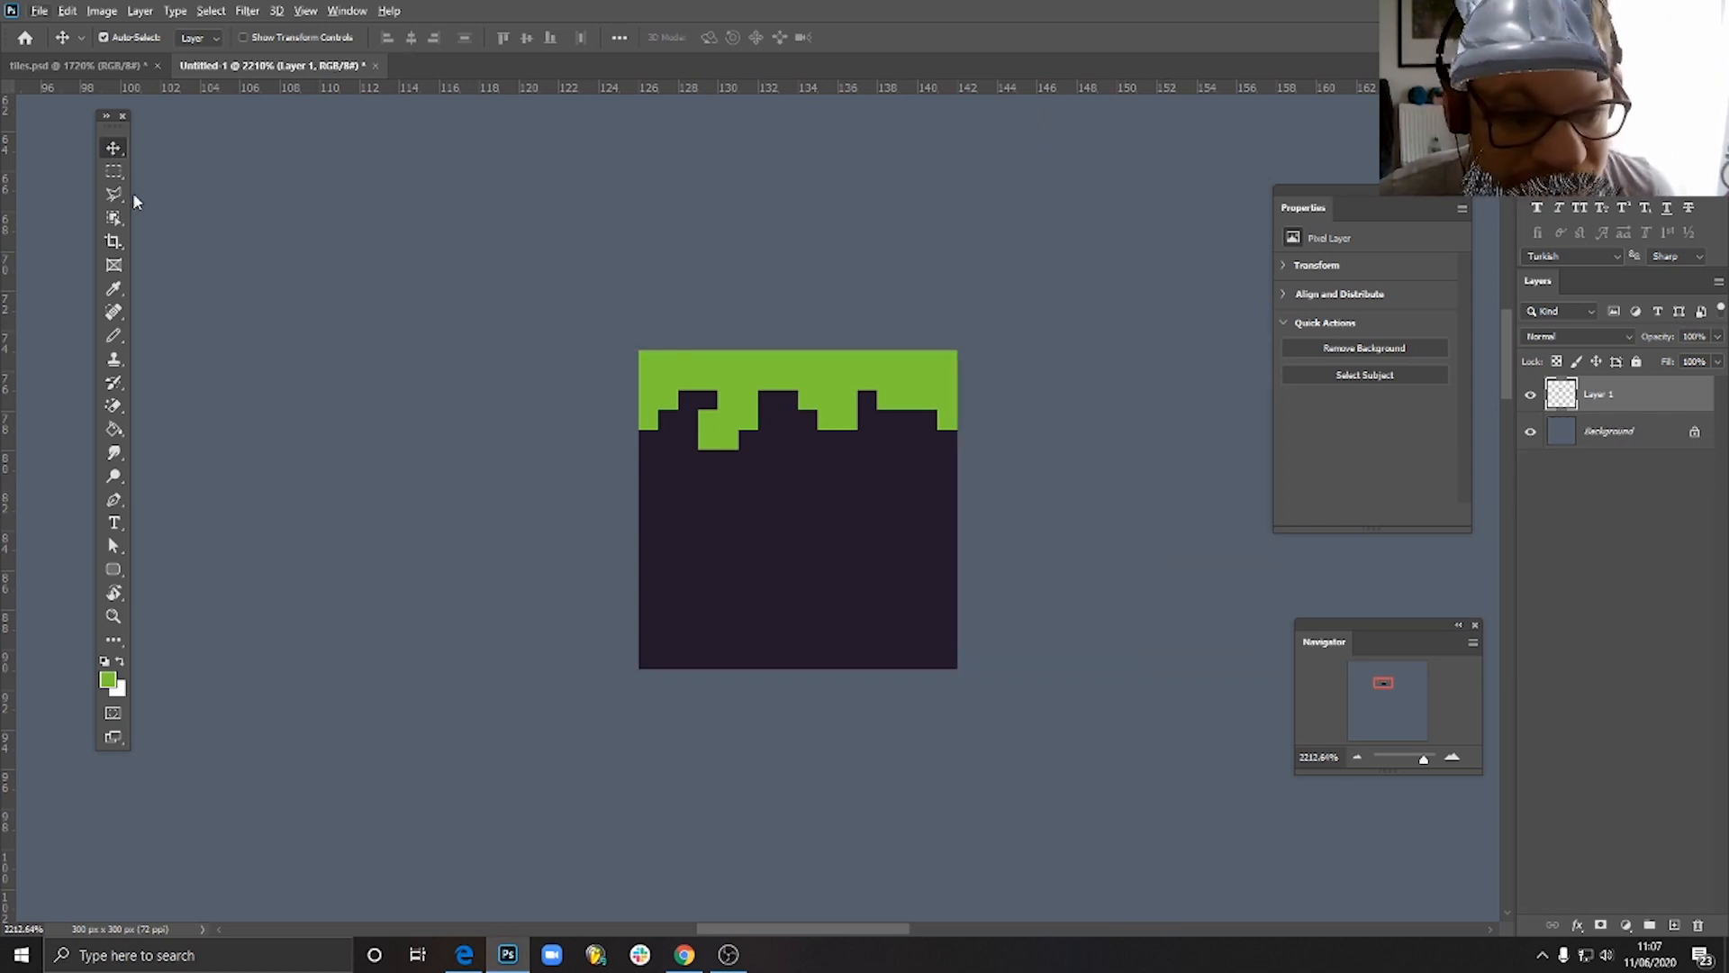
- Reshape the tile's rightmost grass gap into a wider stepped arch and pencil a separate 2 by 2 pixel bright green block below mid-grass
key(b)
alt+click(928, 439)
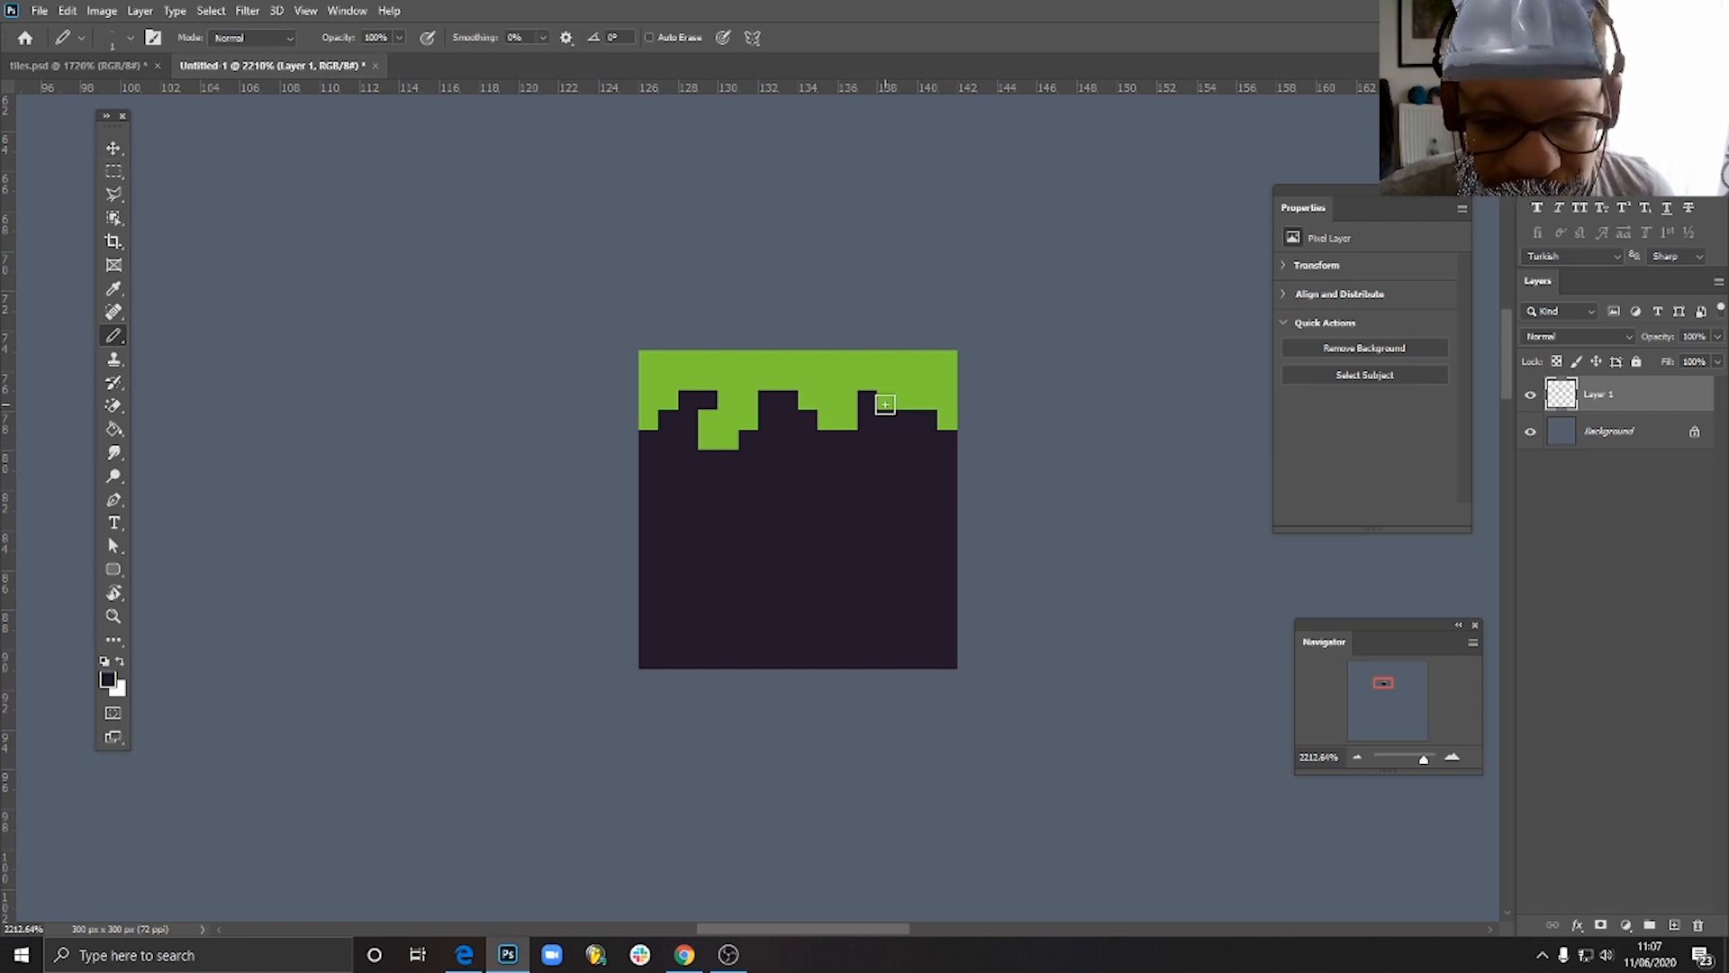
click(908, 400)
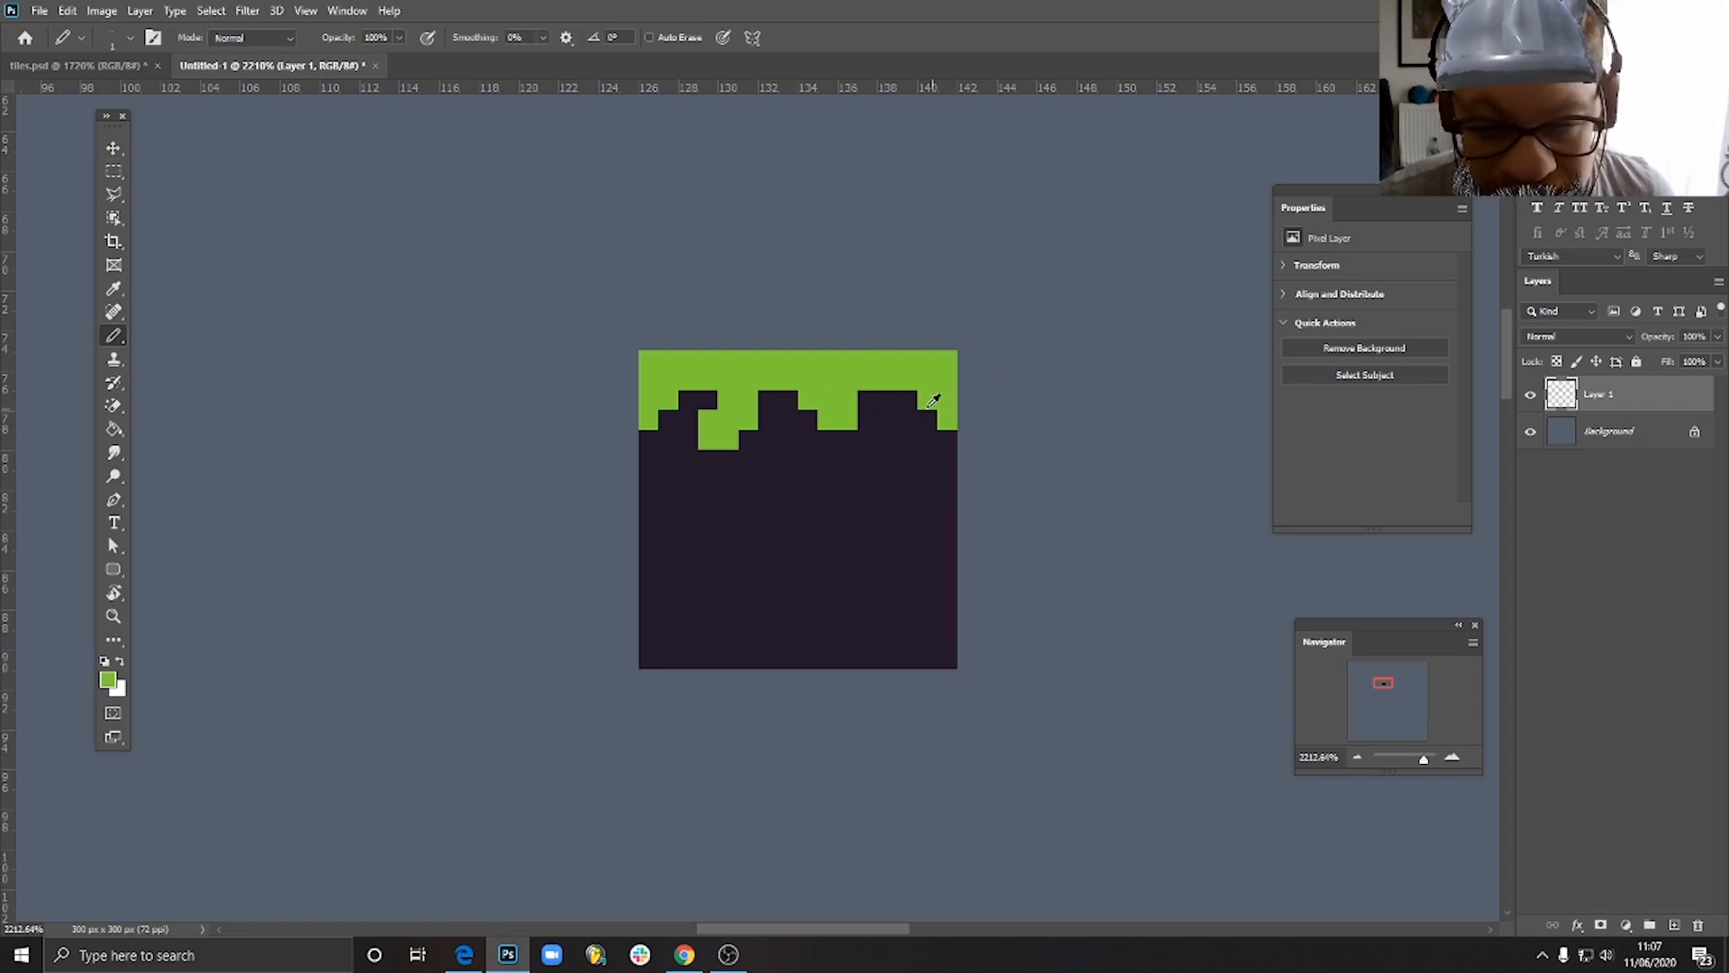
click(869, 400)
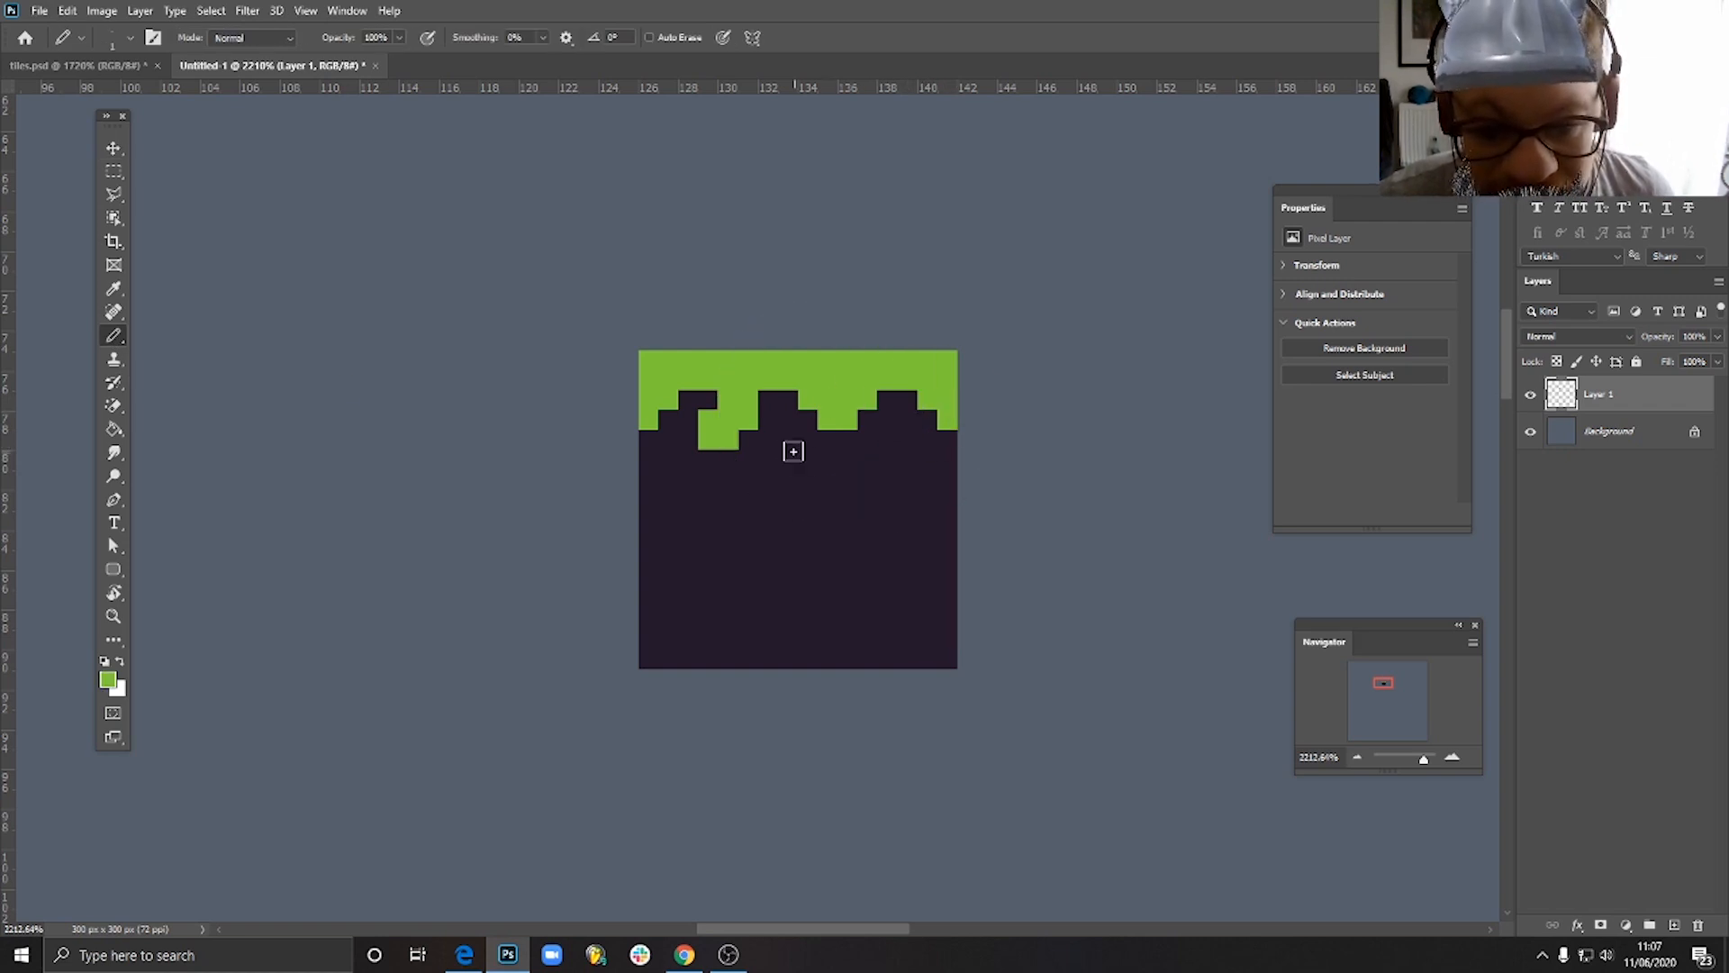
drag(785, 461, 802, 469)
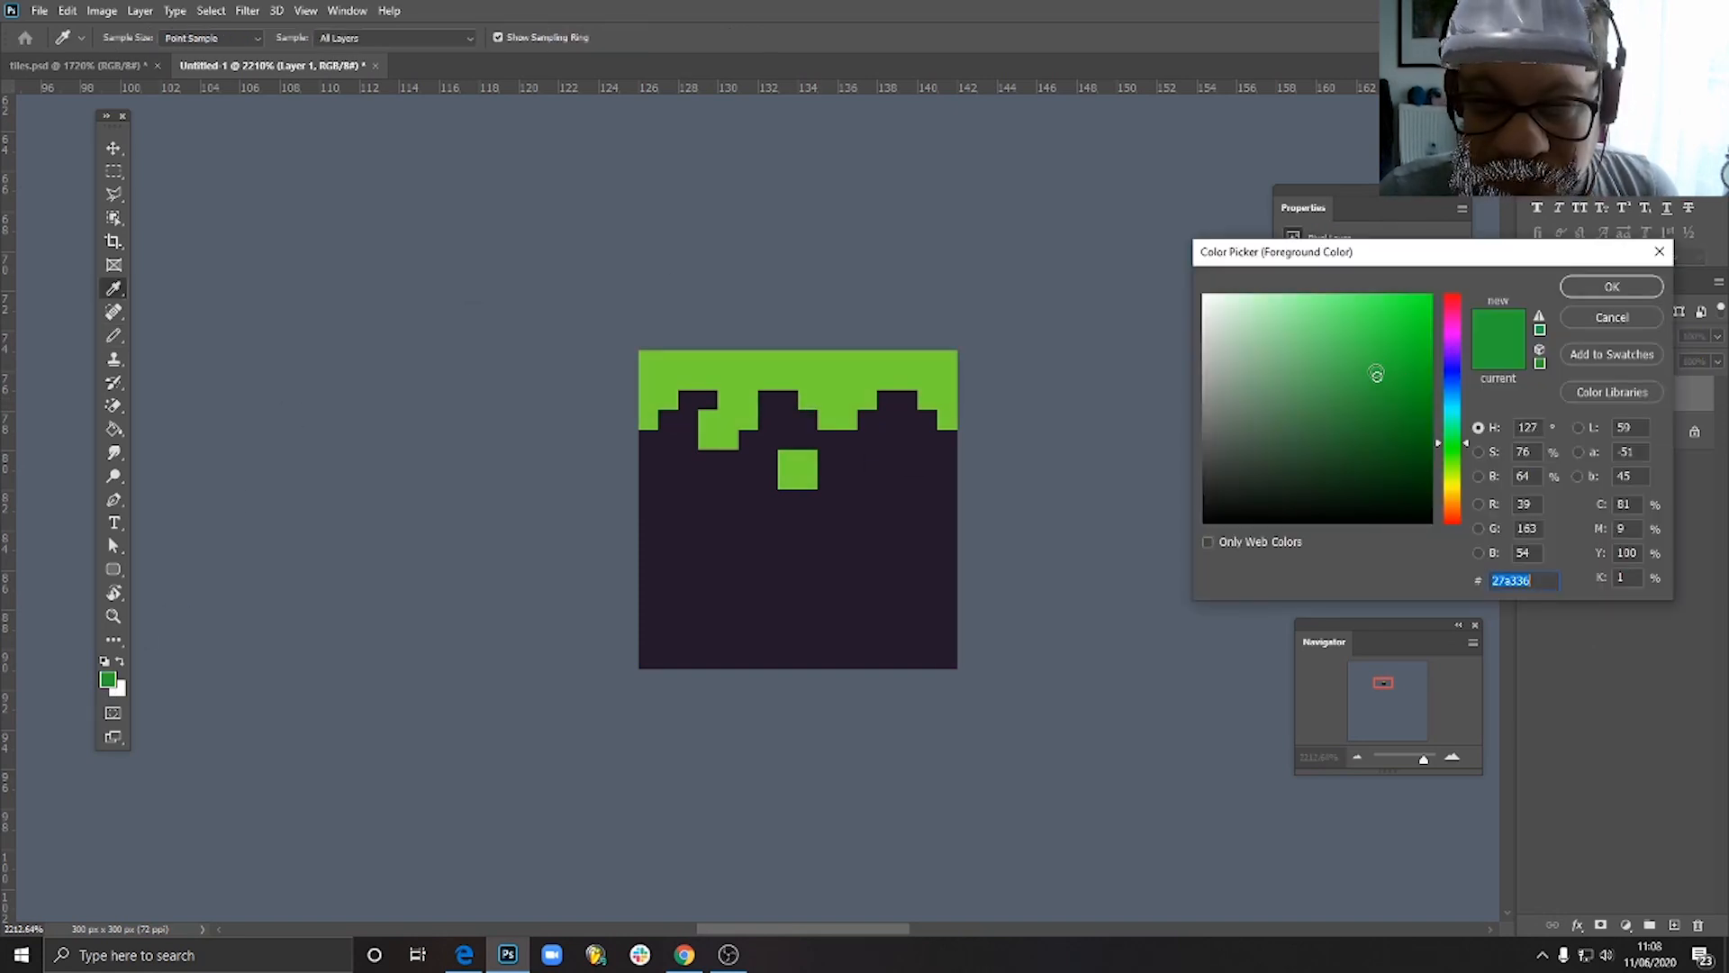
- Set the foreground colour to darker green #28a136 and pencil shading into the gaps between the grass drips and beneath the right-of-centre drip
click(1375, 378)
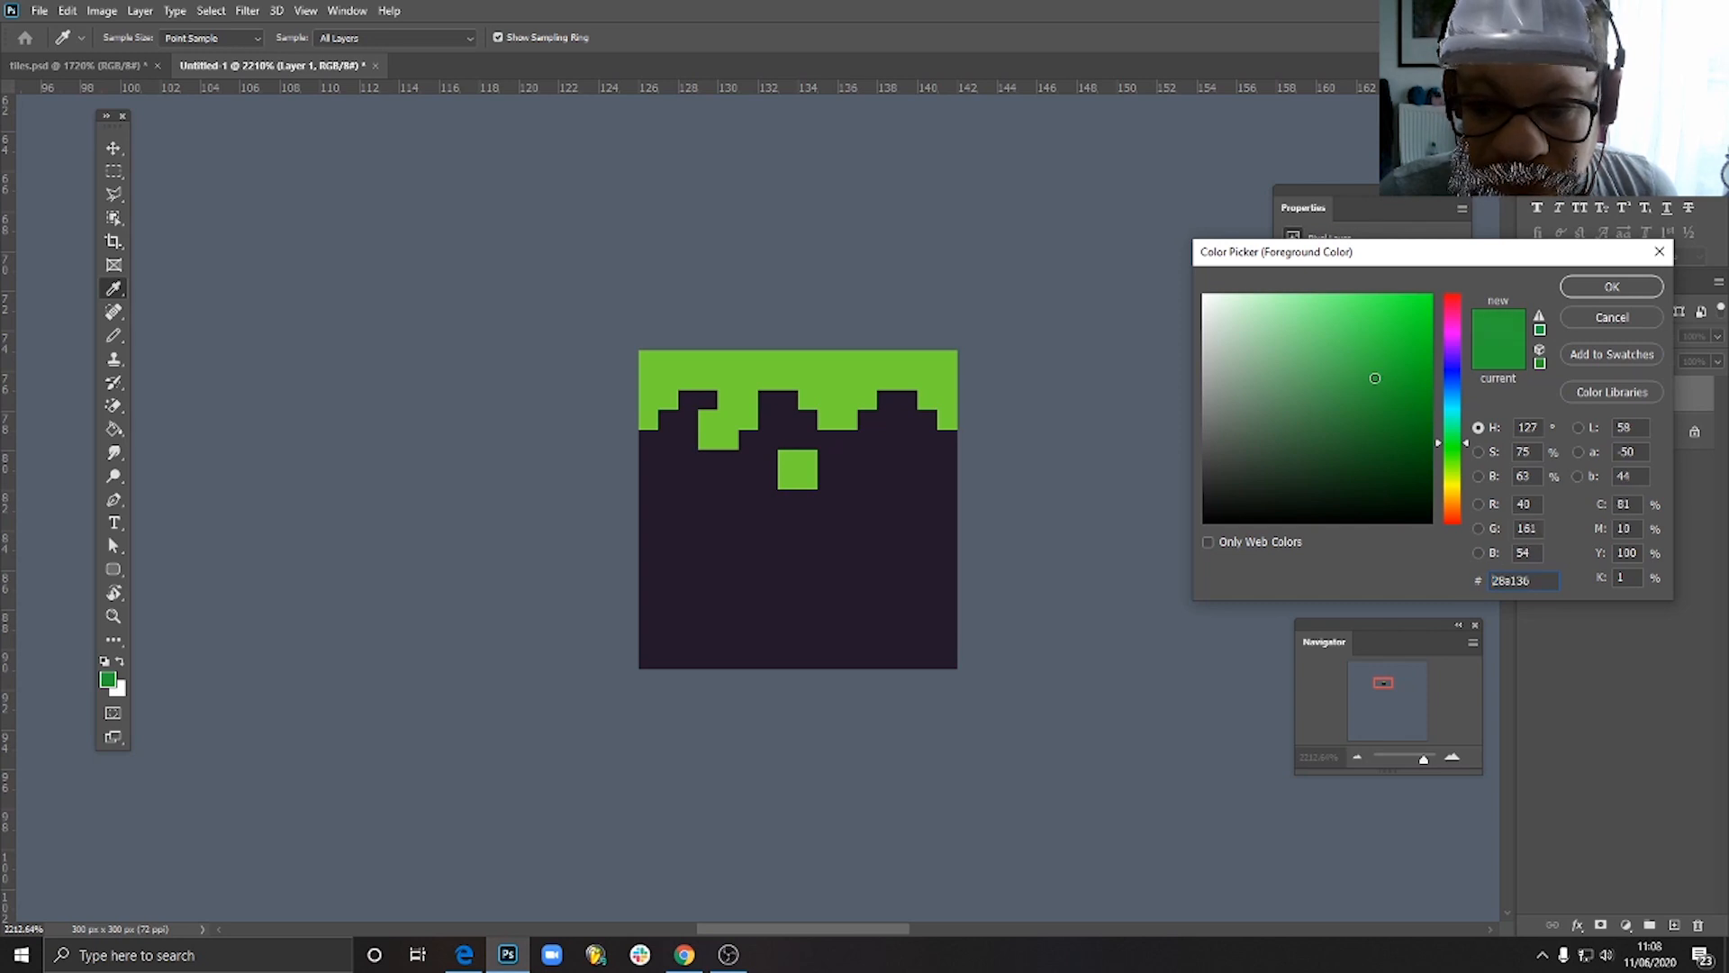
click(1611, 287)
key(b)
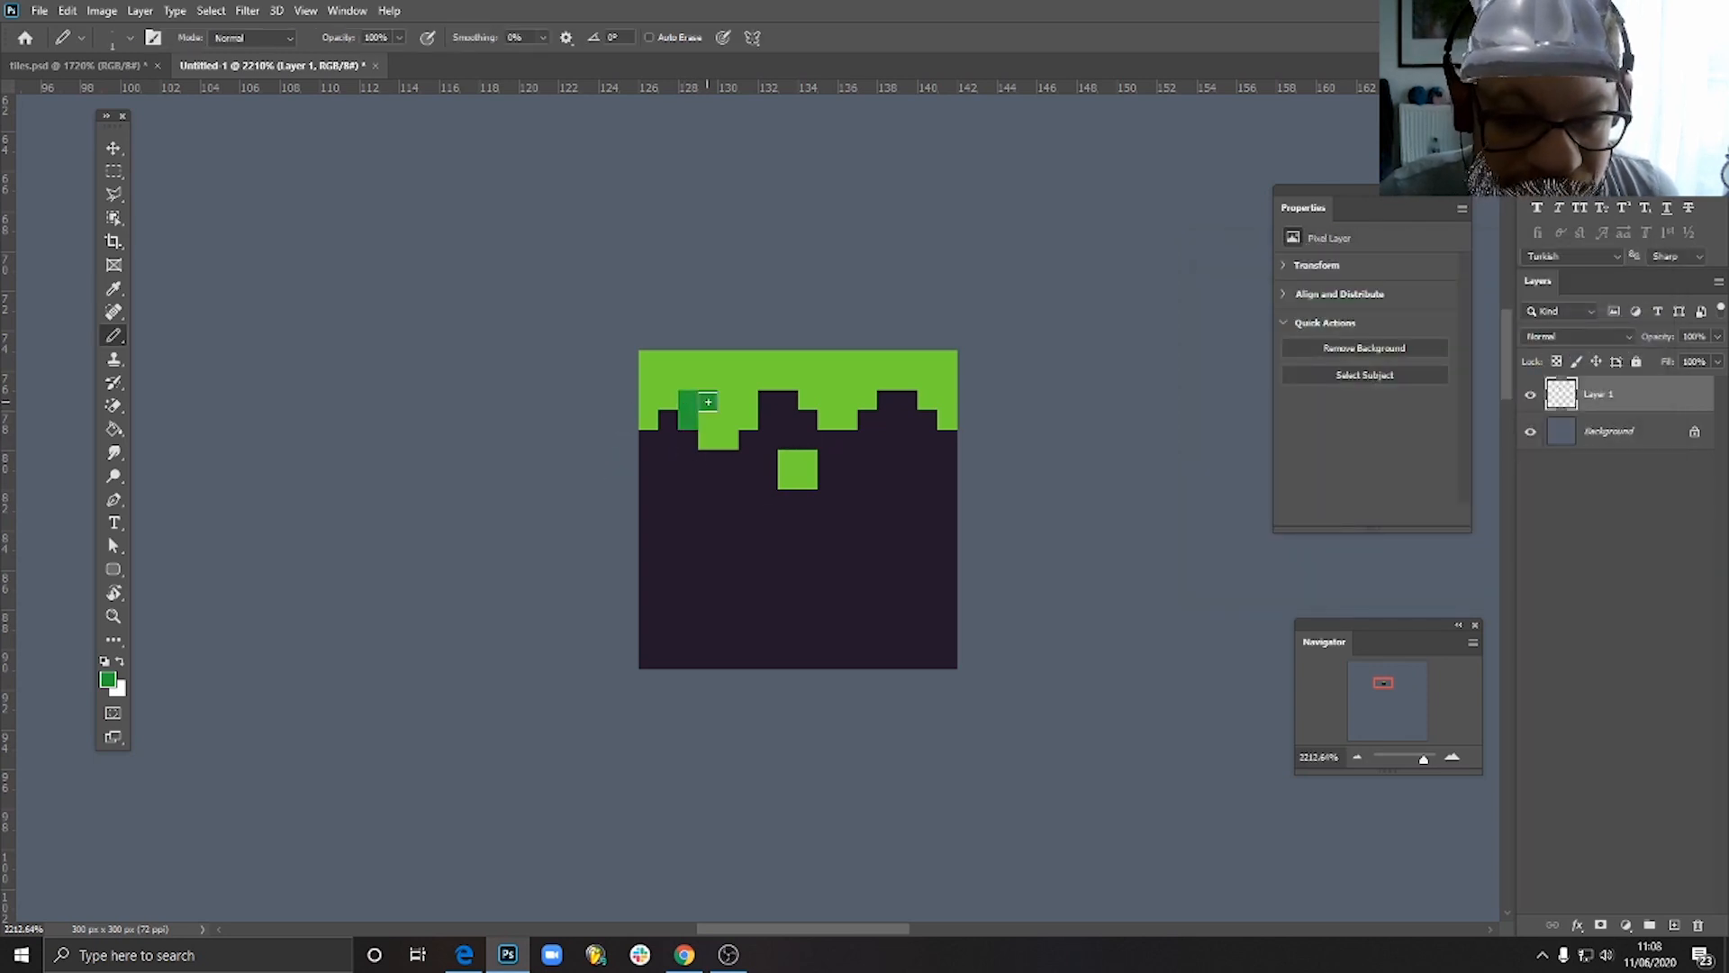
mouse_move(760, 435)
mouse_down()
mouse_move(868, 424)
mouse_move(868, 440)
mouse_move(889, 437)
mouse_move(898, 396)
mouse_move(943, 439)
mouse_up()
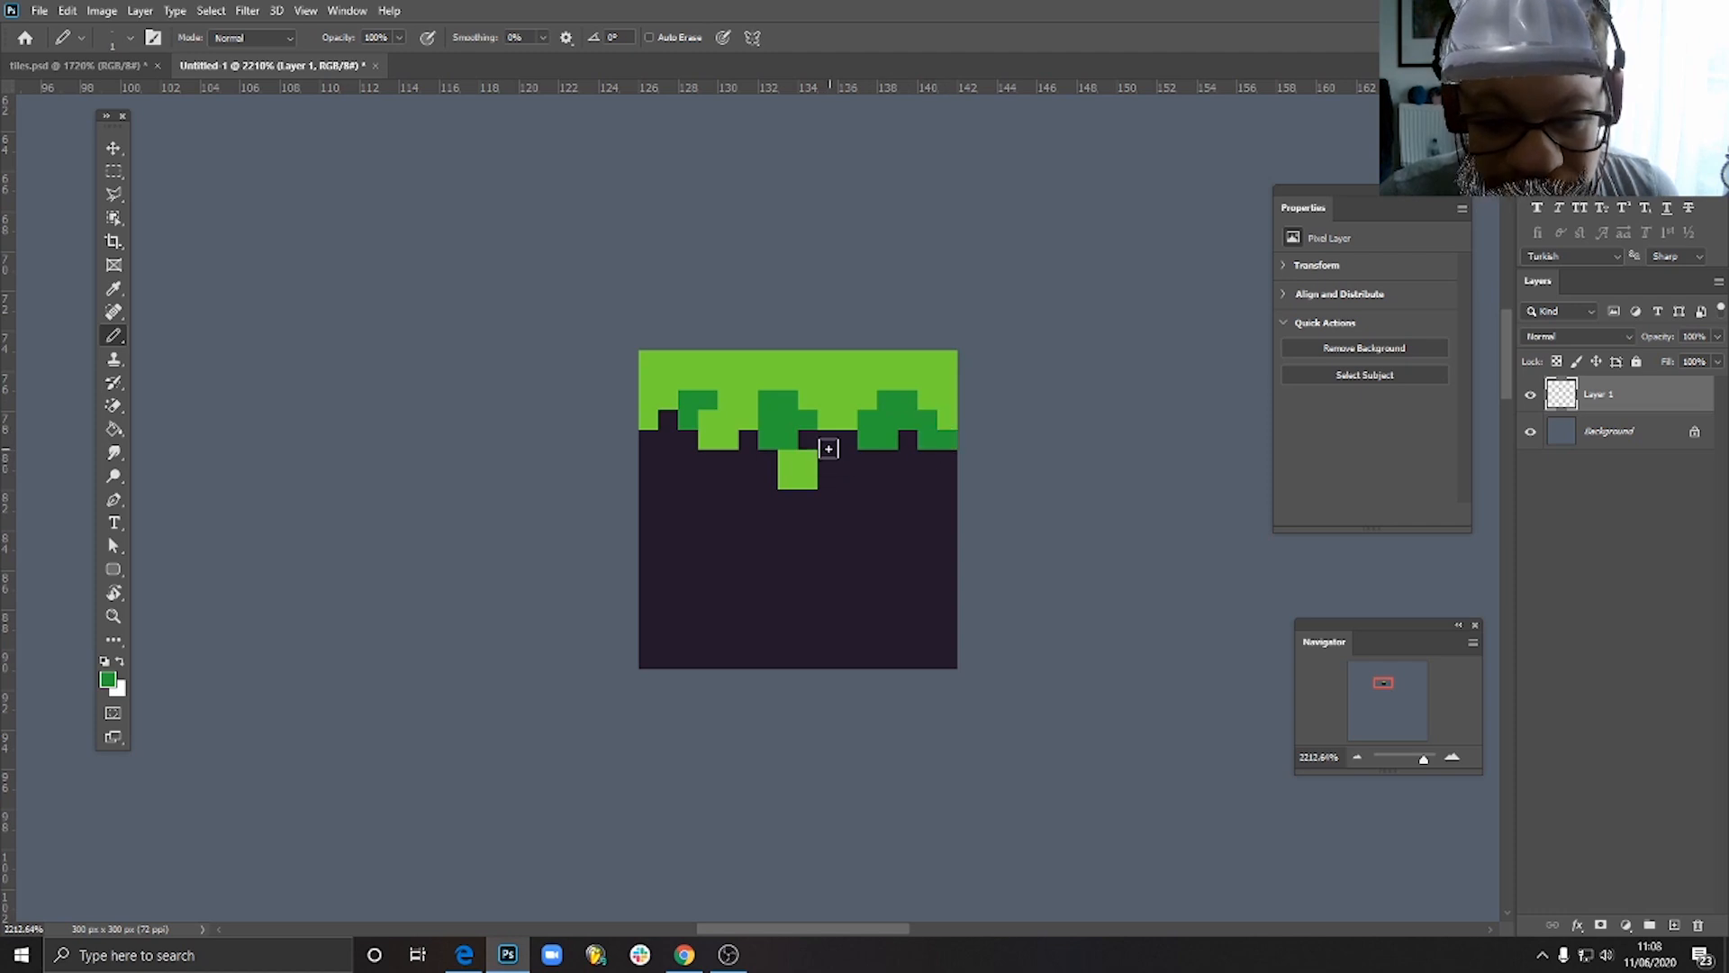
drag(828, 448, 802, 444)
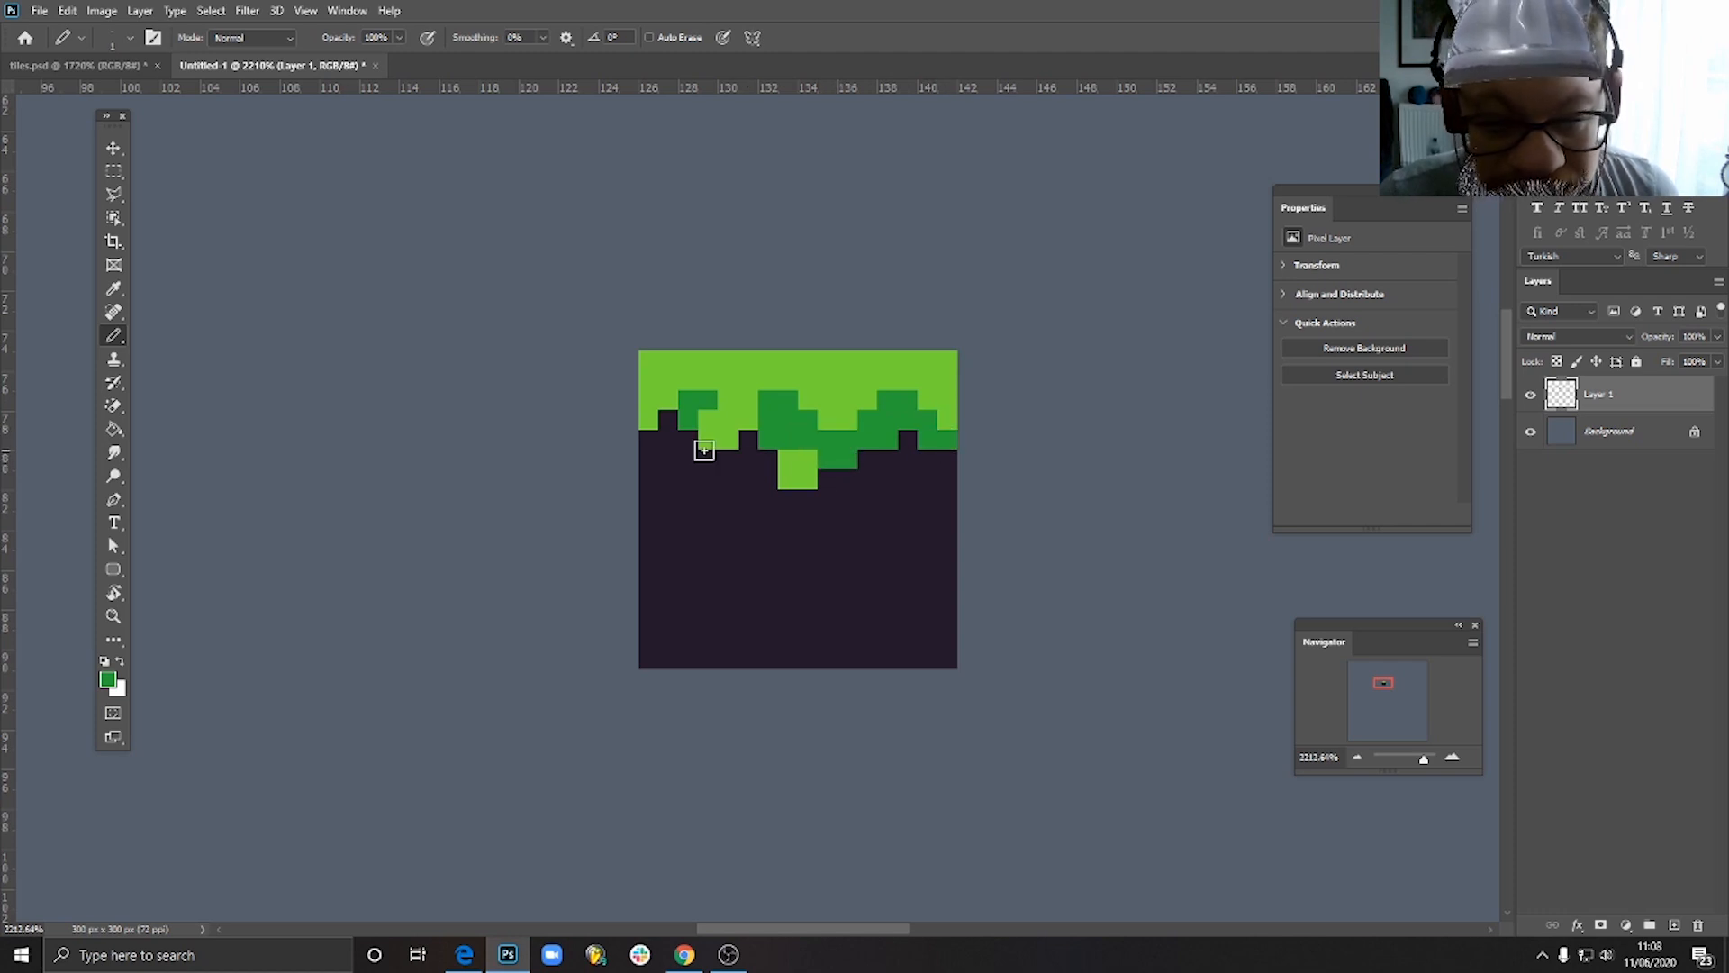
click(662, 441)
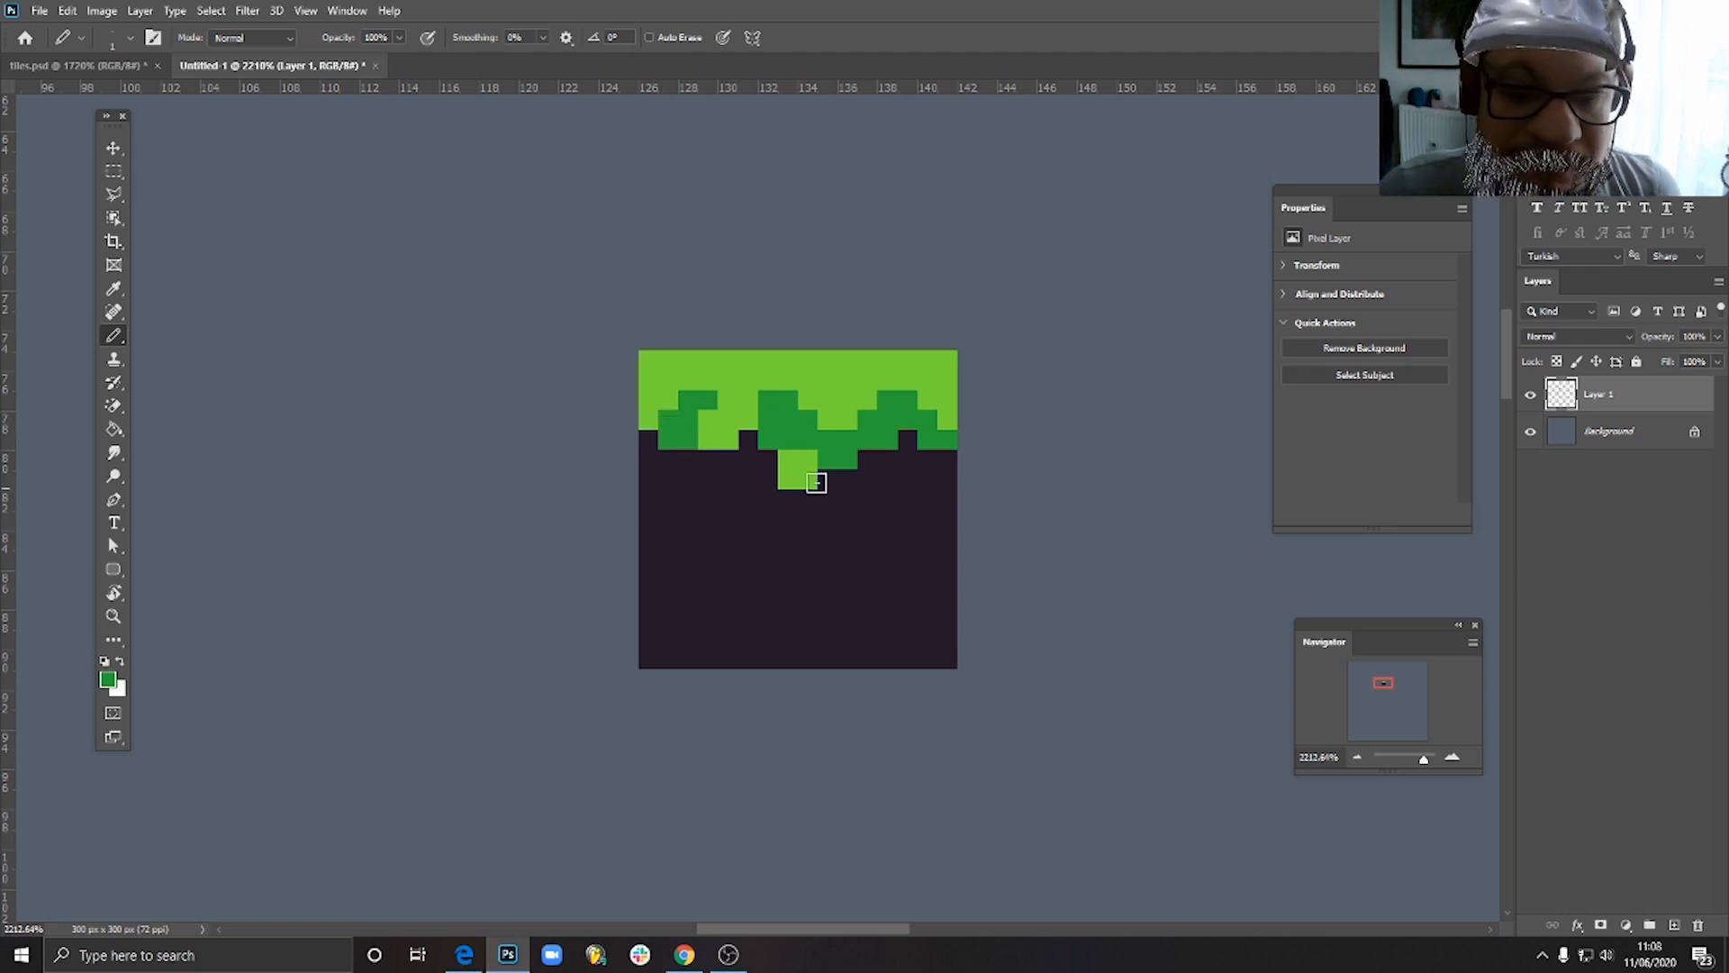
- Extend the darker green shading up into the grass right of centre and pencil a 2-pixel-wide bright green drip beneath it
scroll(890, 413, down, 10)
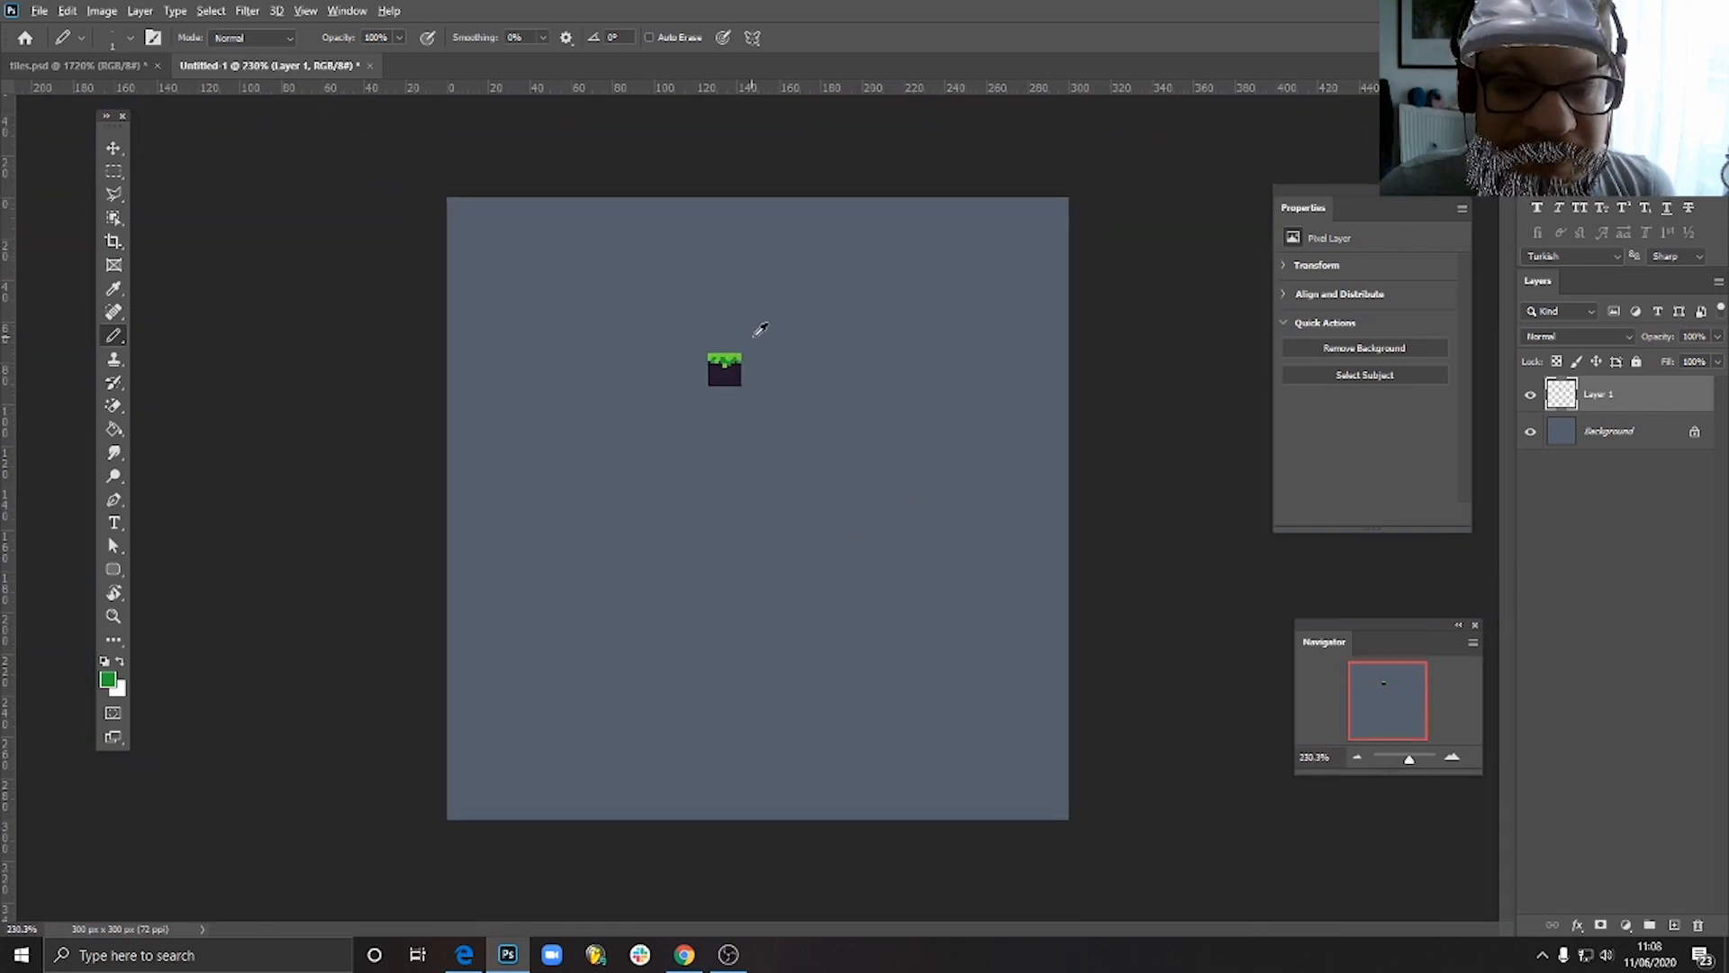
scroll(761, 330, up, 10)
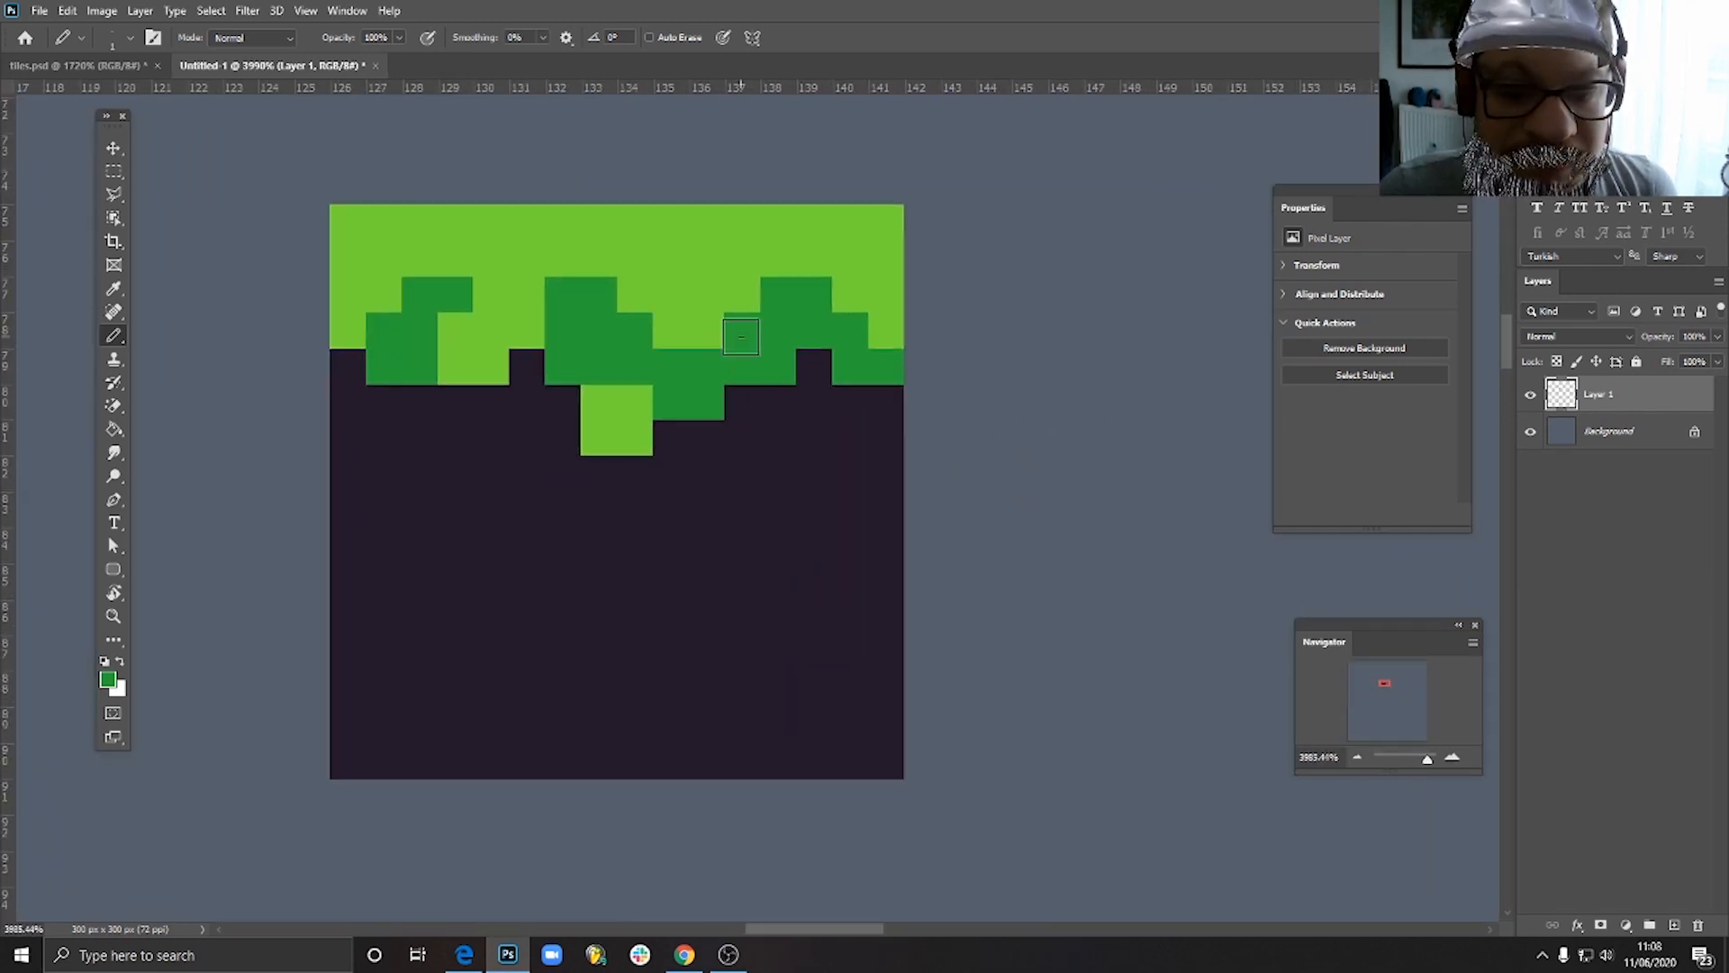
click(737, 289)
click(707, 270)
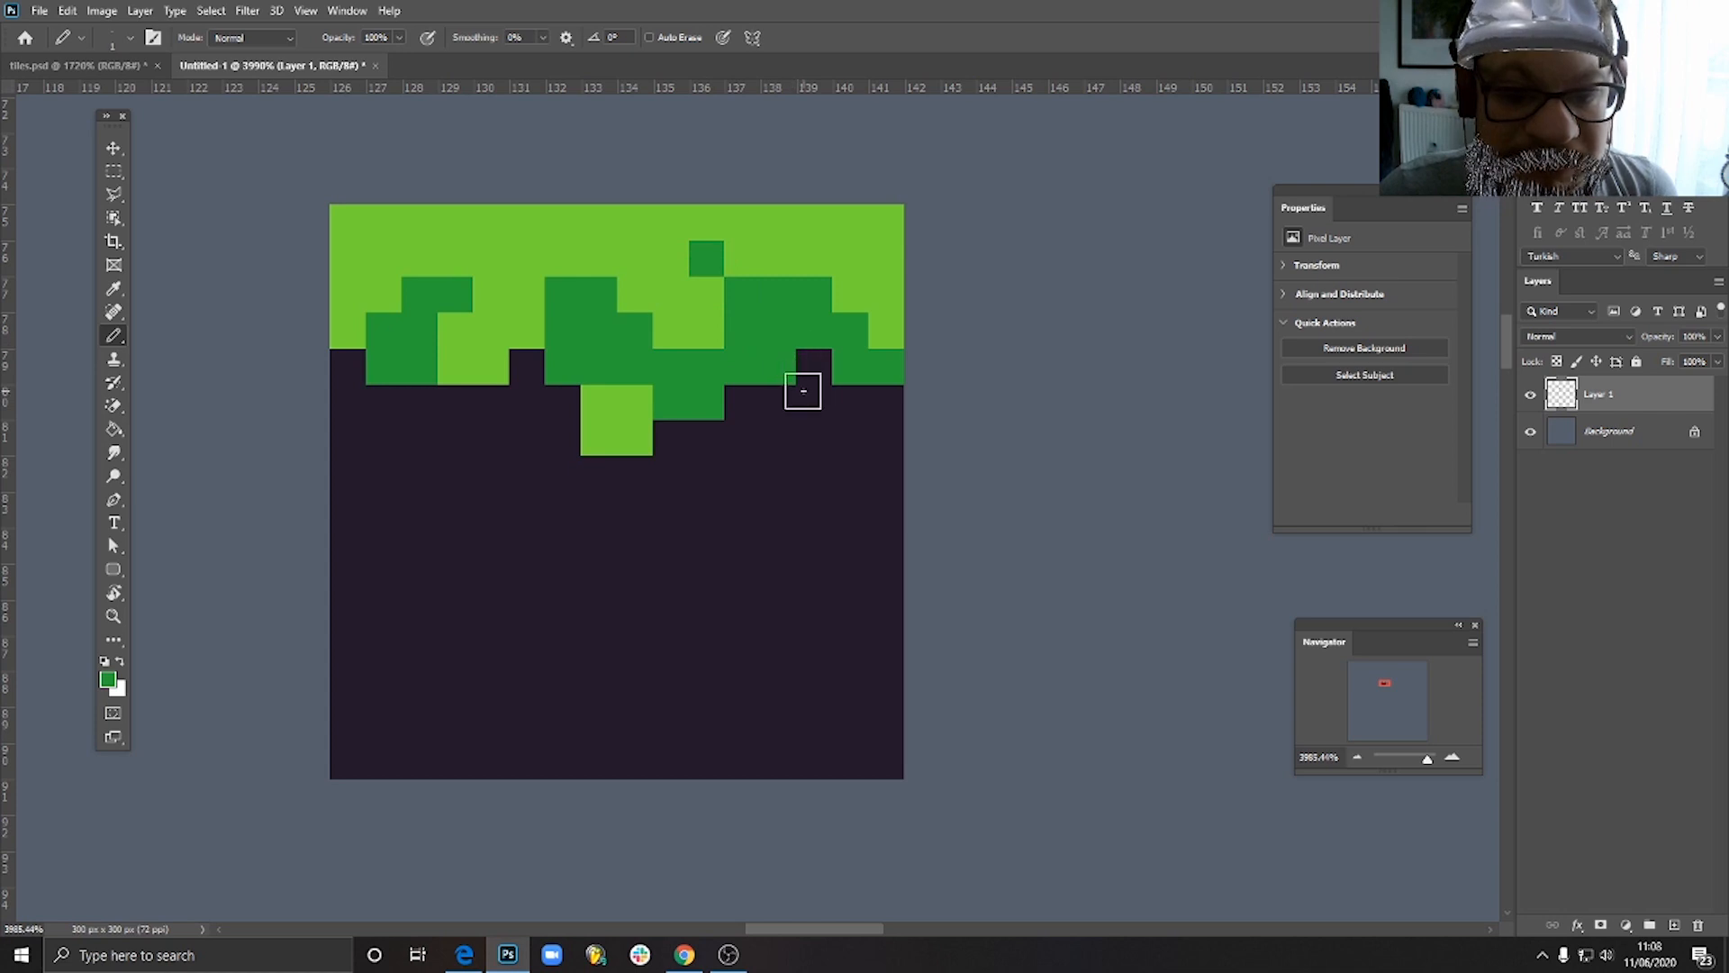
scroll(732, 385, down, 10)
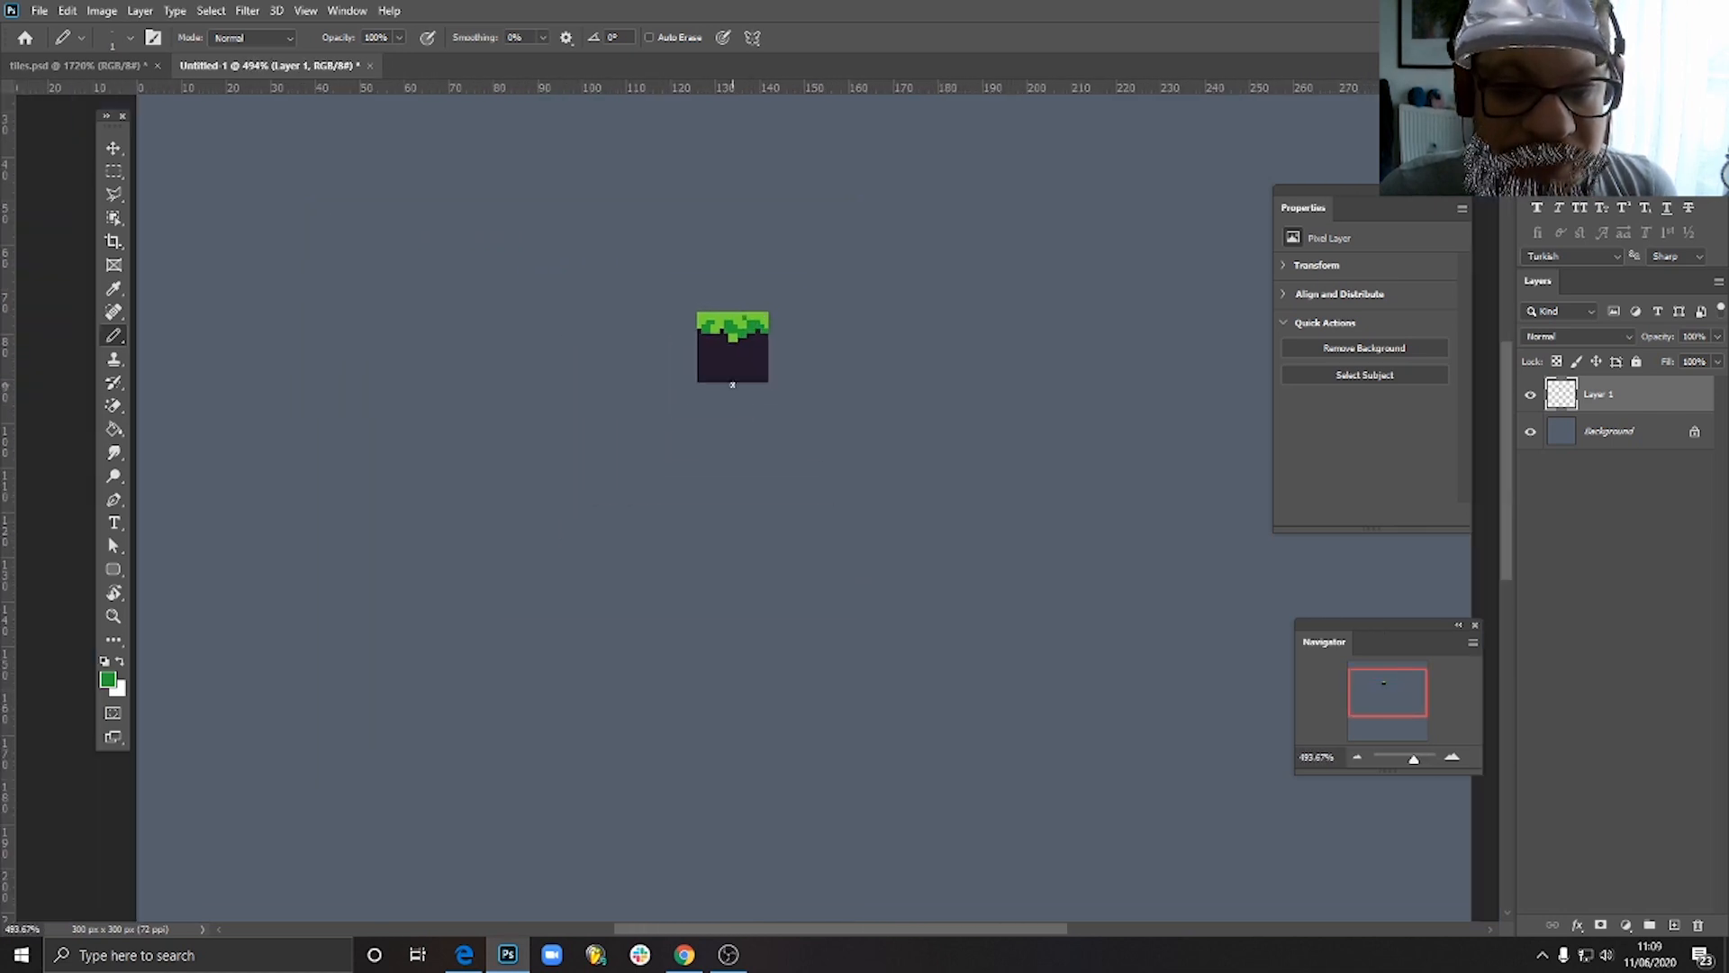
scroll(736, 312, up, 5)
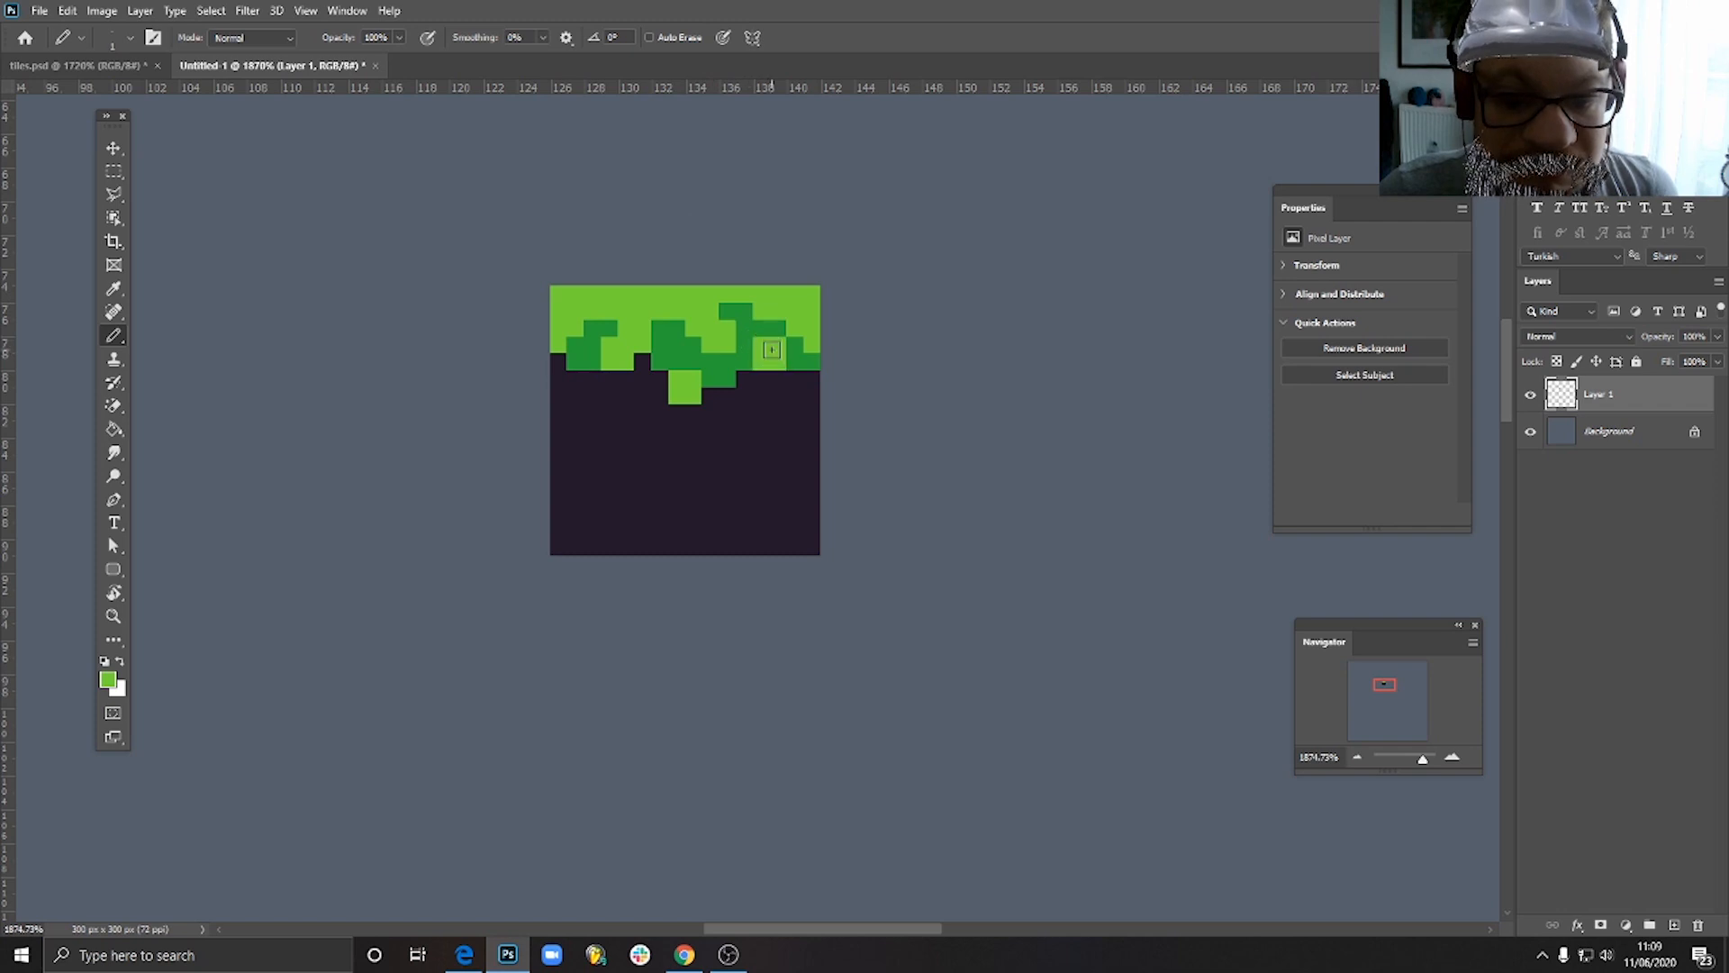
alt+click(807, 359)
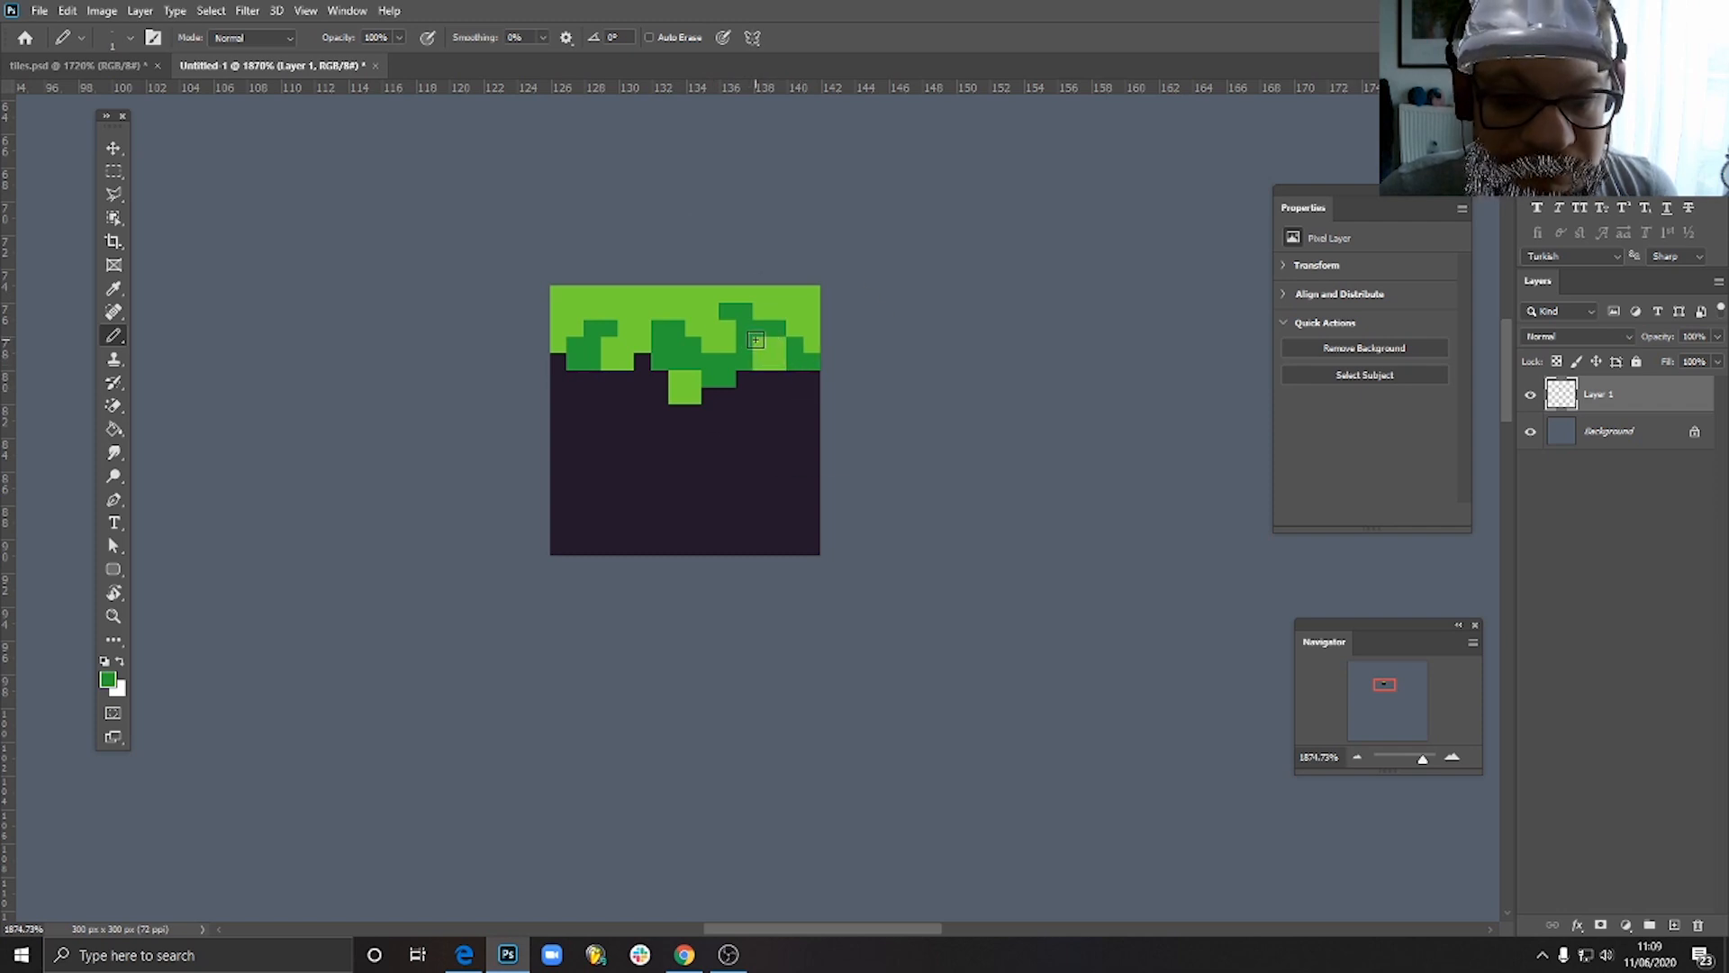
- Refine the shading on the tile's right side with both greens, leaving one isolated darker green pixel above it
scroll(796, 367, down, 10)
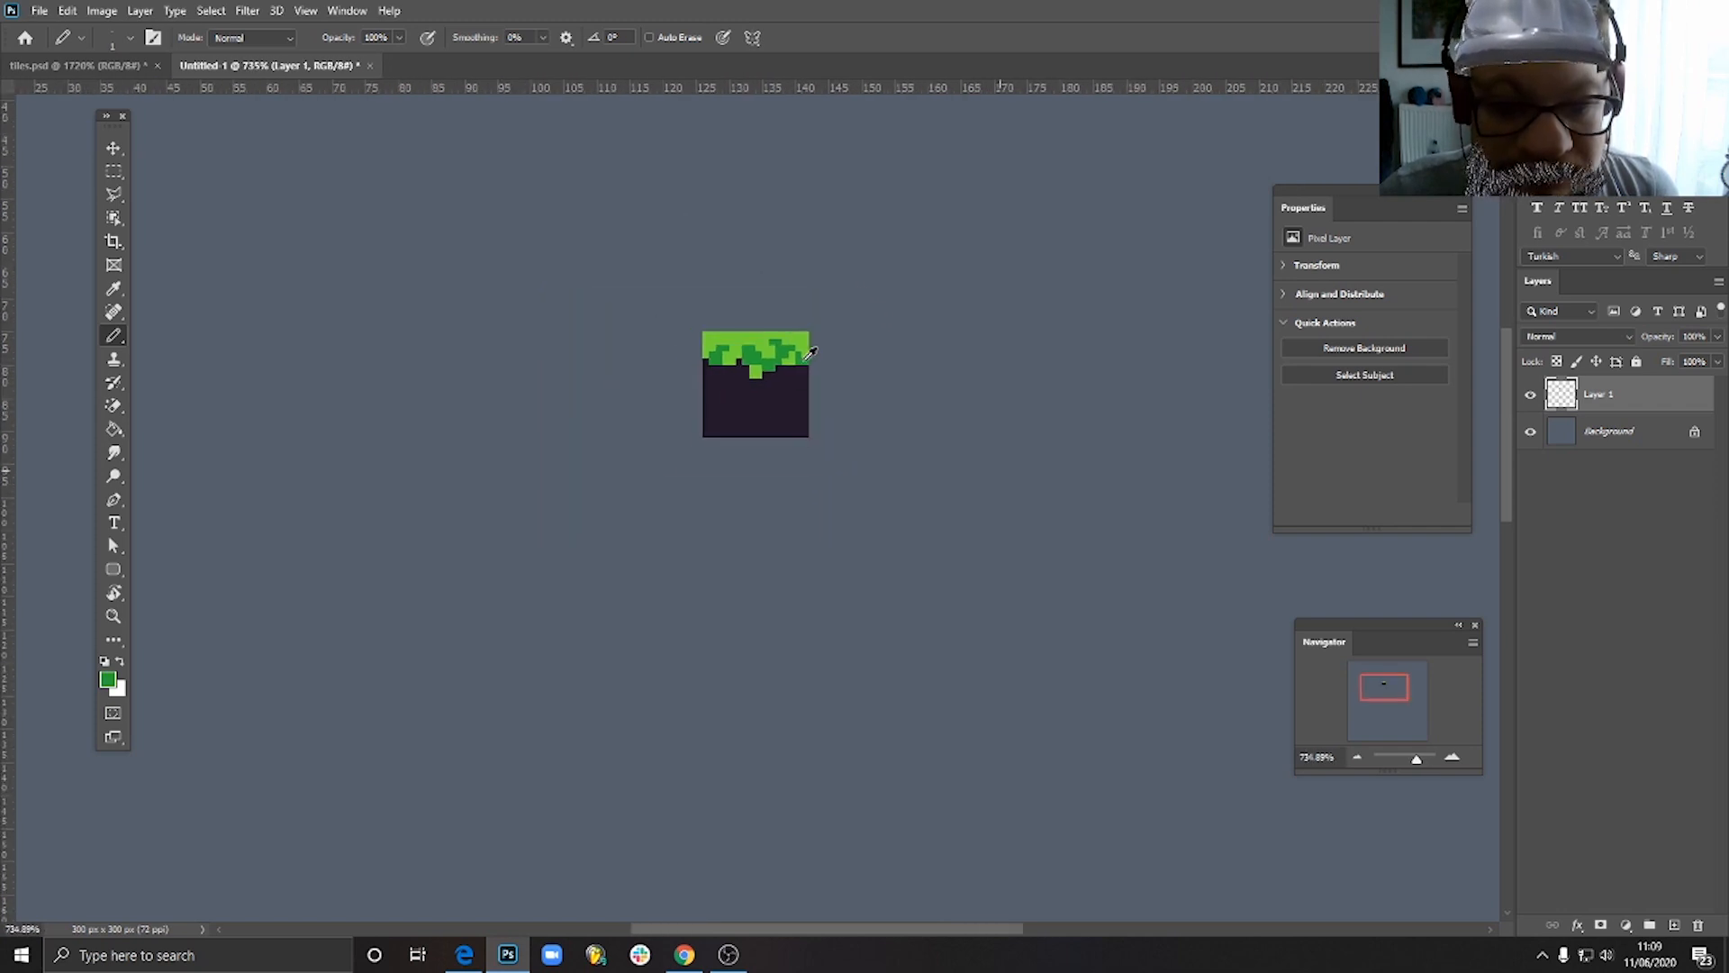
scroll(695, 367, up, 9)
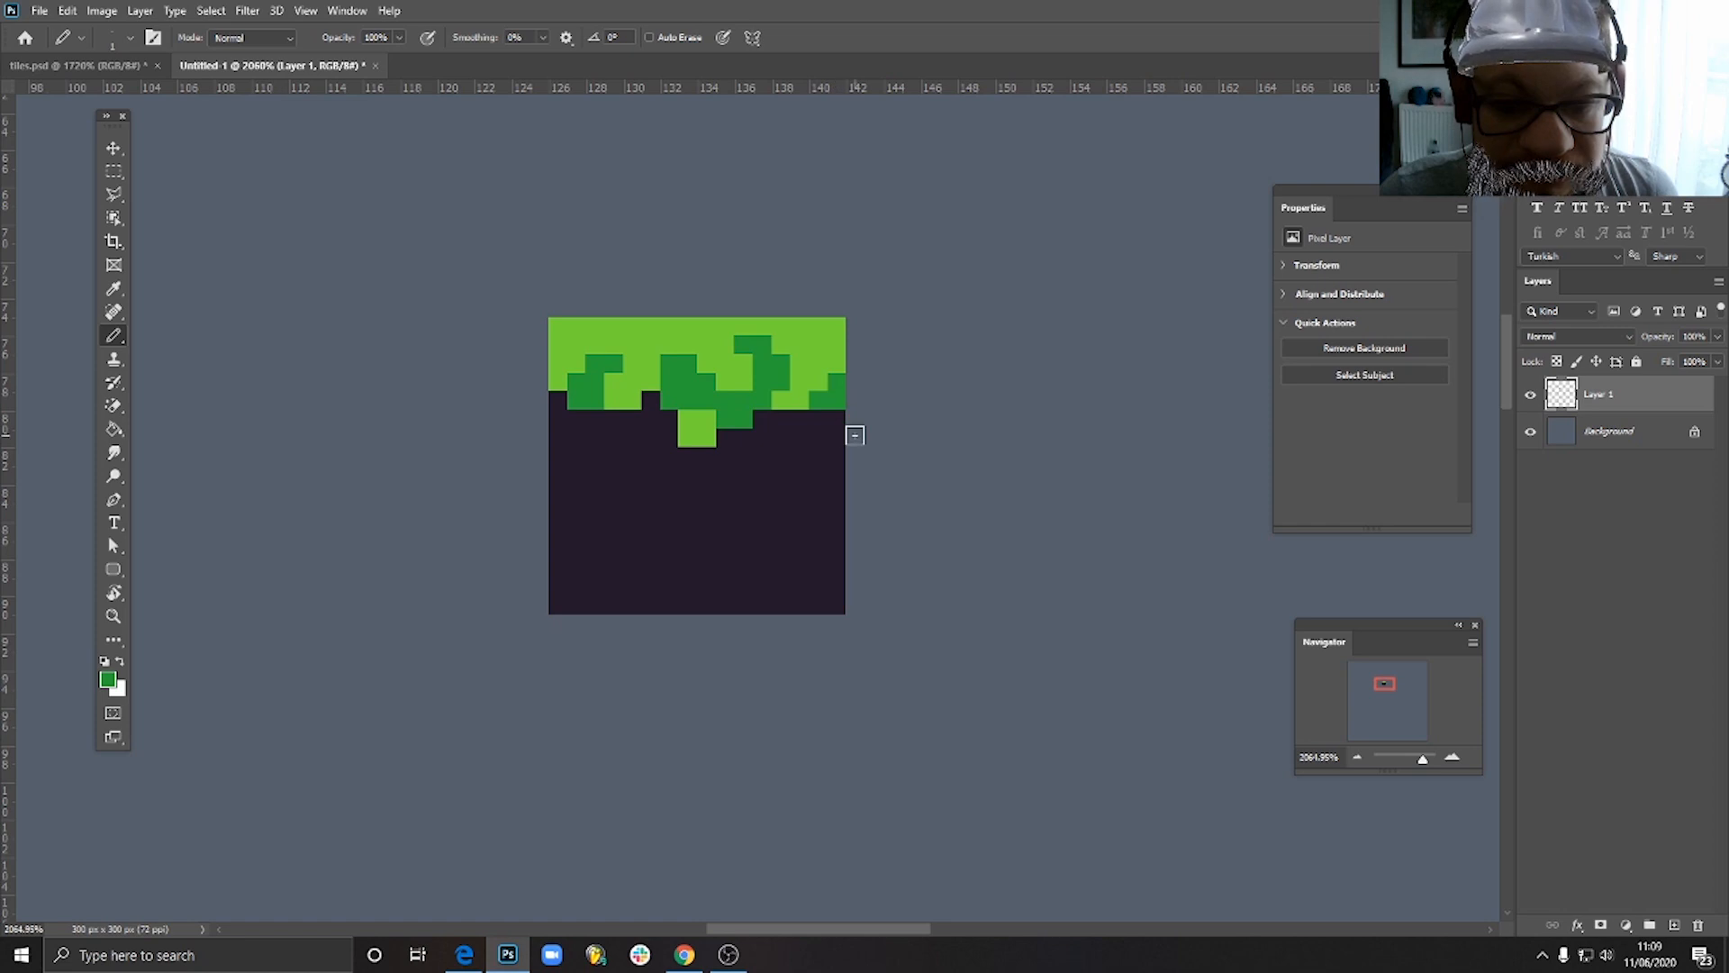
drag(829, 394, 764, 398)
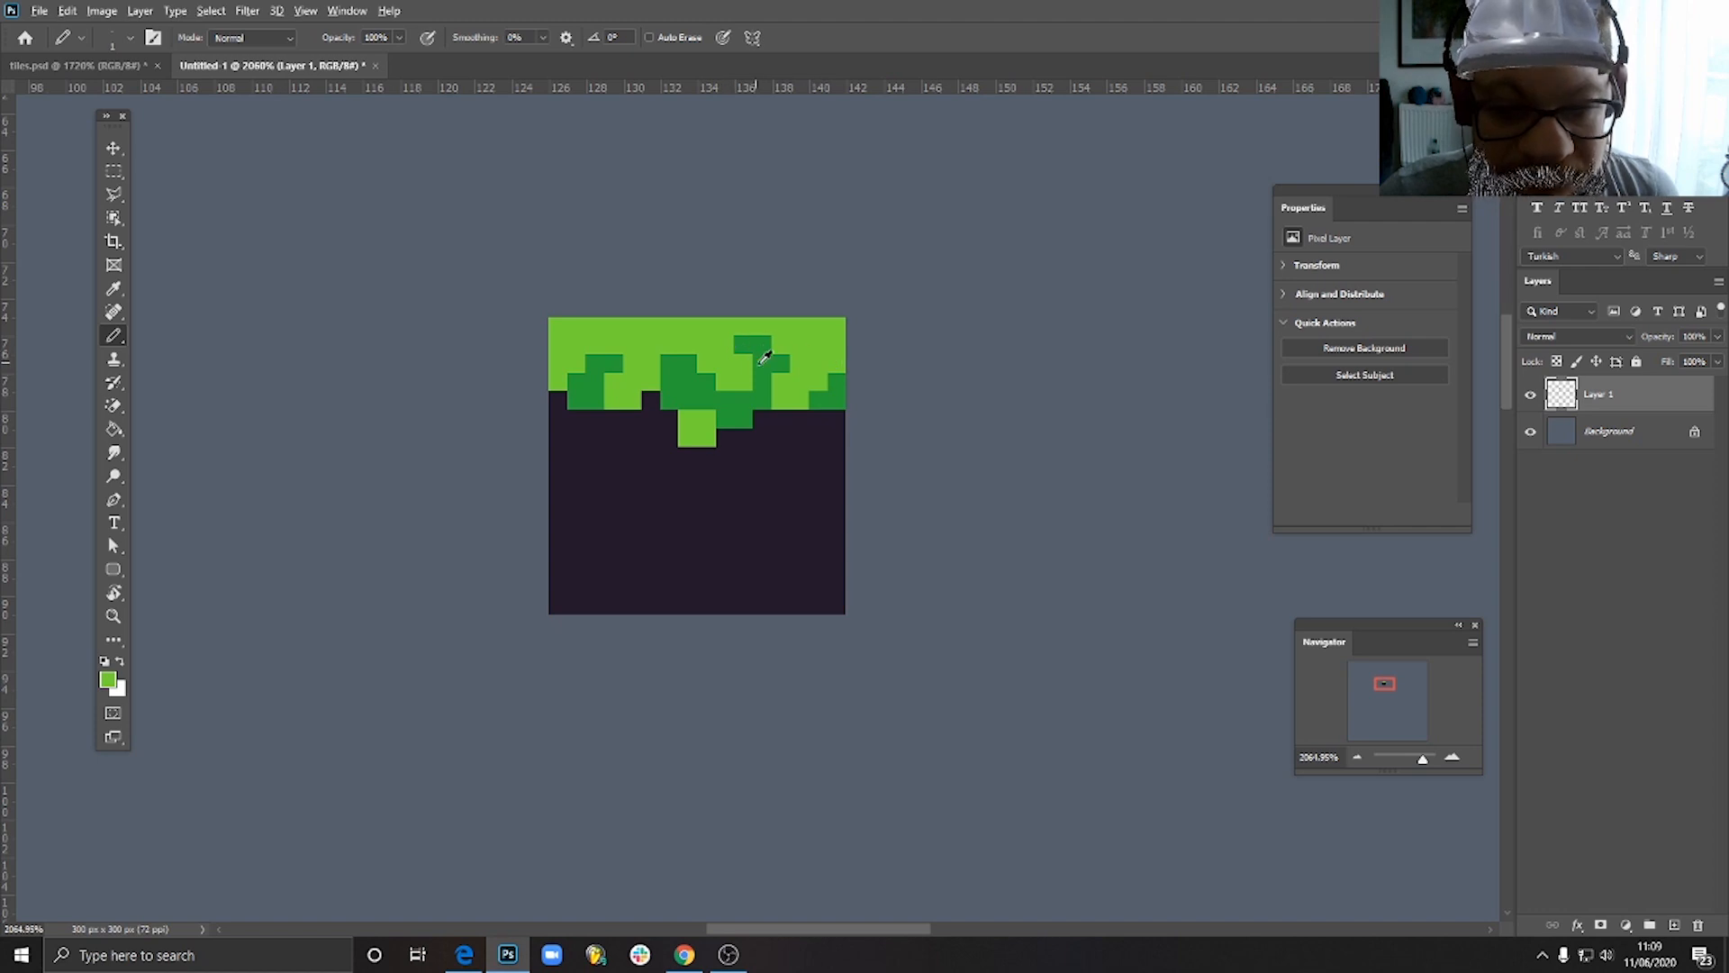
alt+click(779, 354)
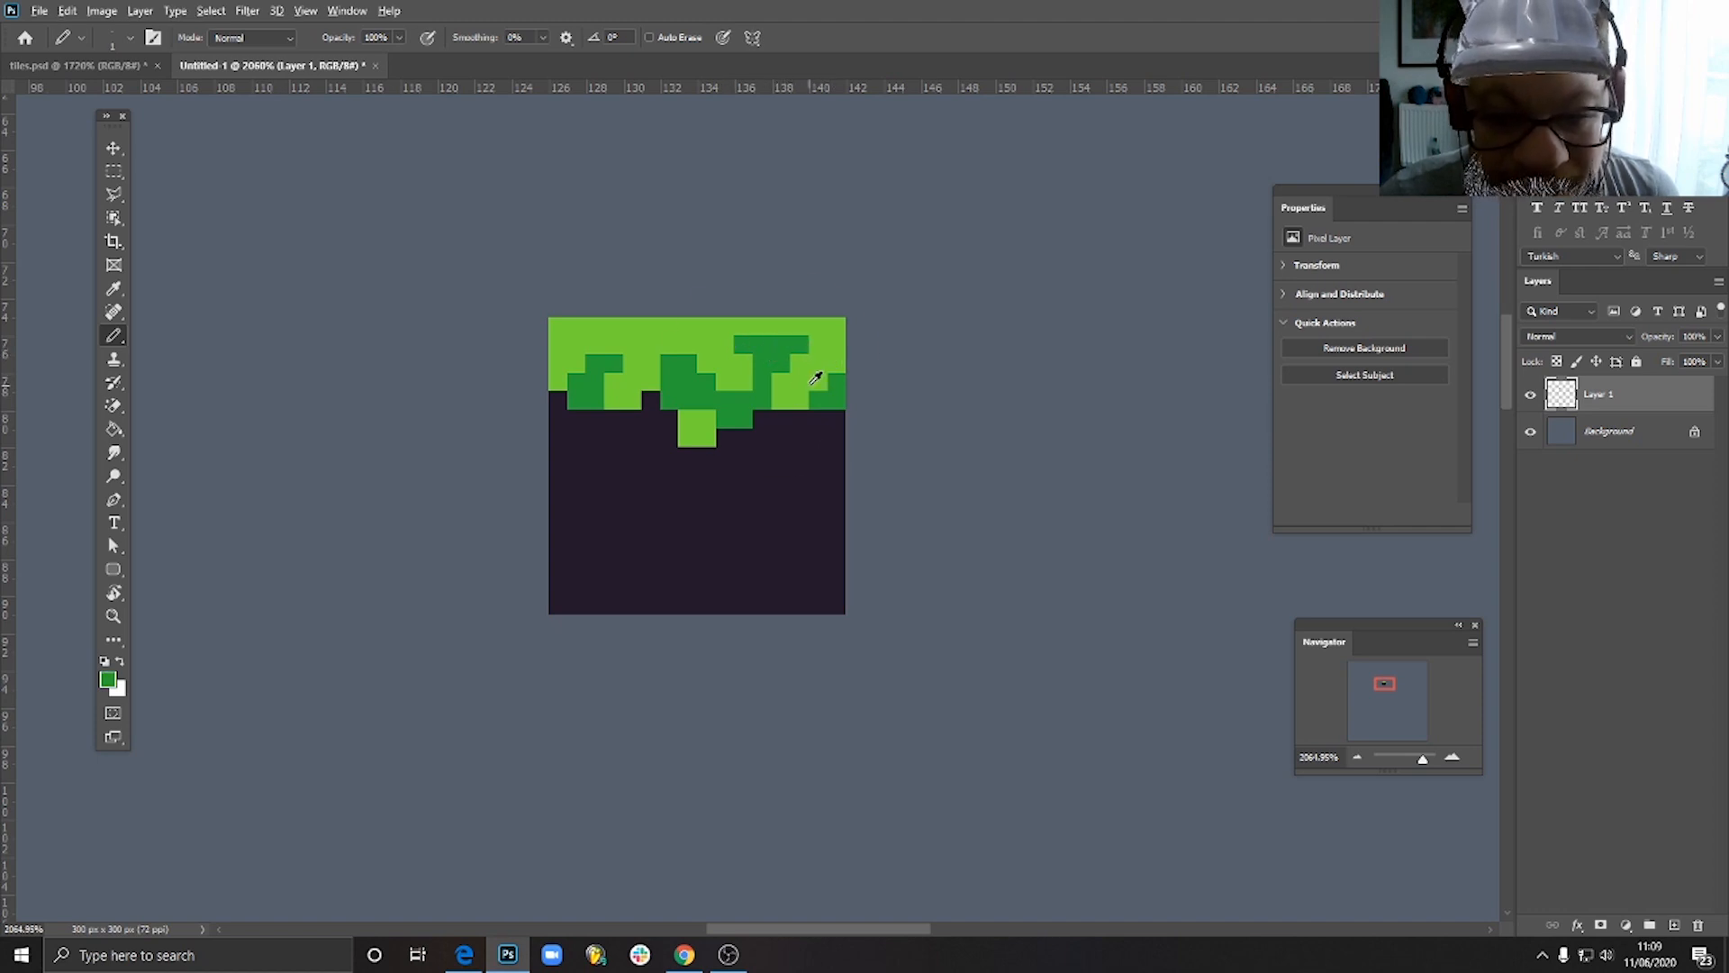
alt+click(818, 373)
drag(764, 342, 794, 342)
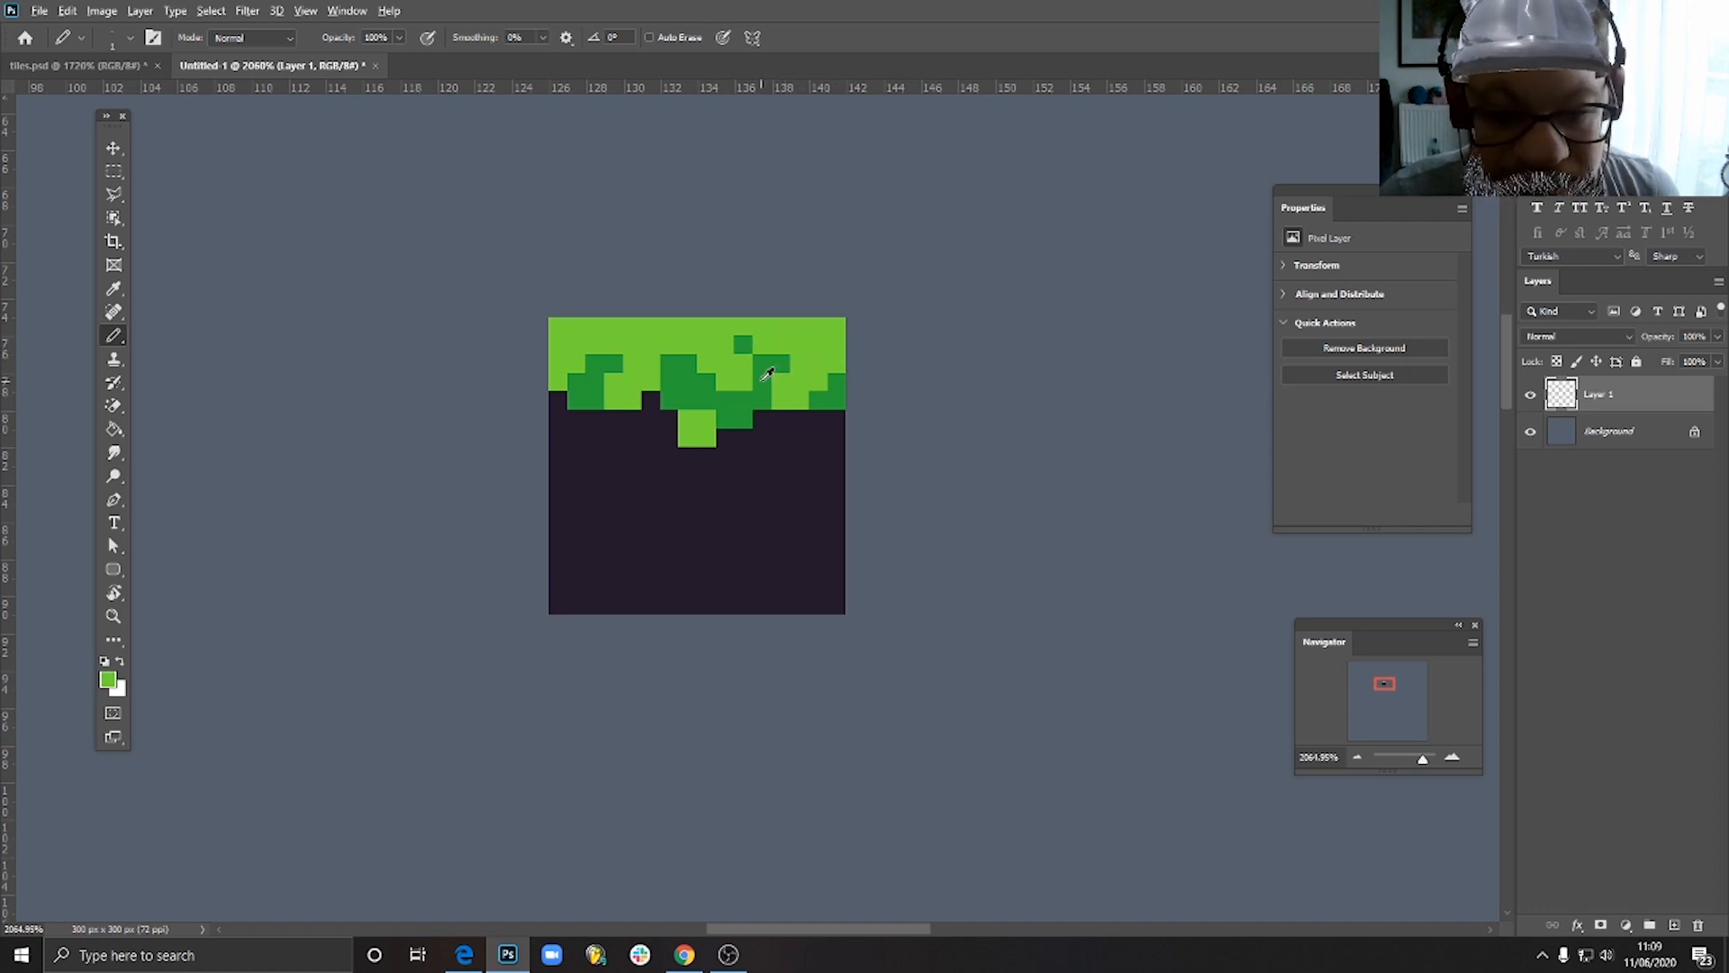
- Set the foreground colour to #277c4d and pencil a 2 by 2 pixel shadow block beneath the left grass drip
scroll(797, 387, down, 5)
scroll(746, 423, down, 1)
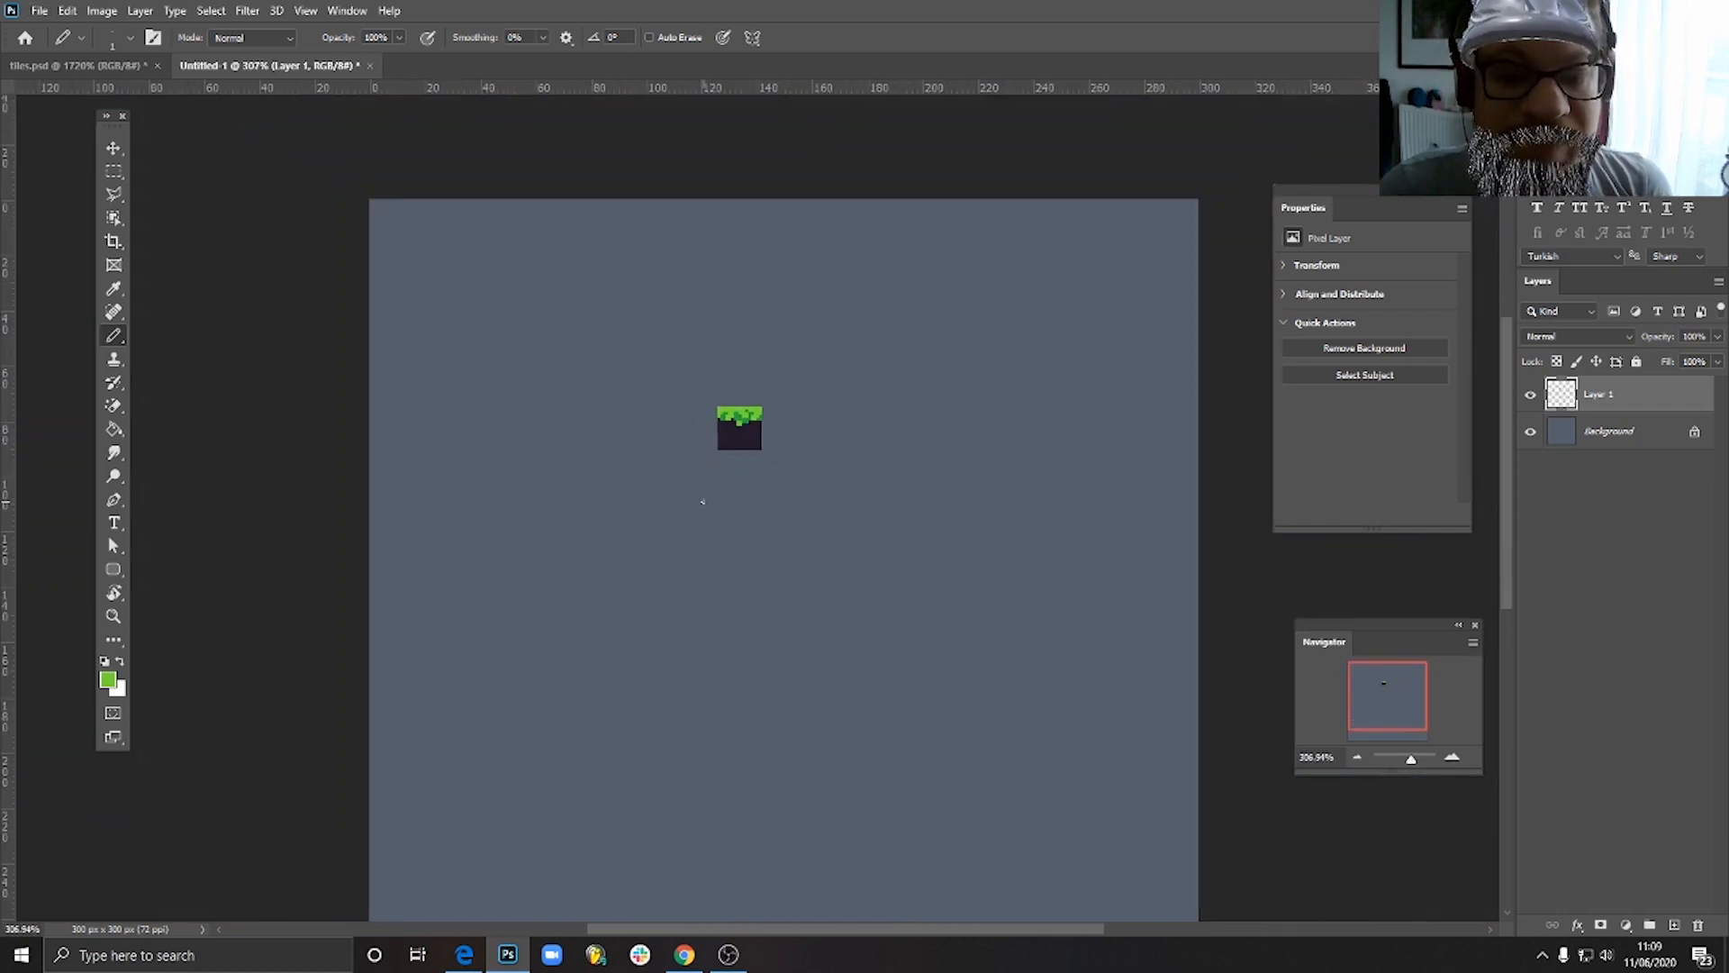
scroll(735, 416, up, 6)
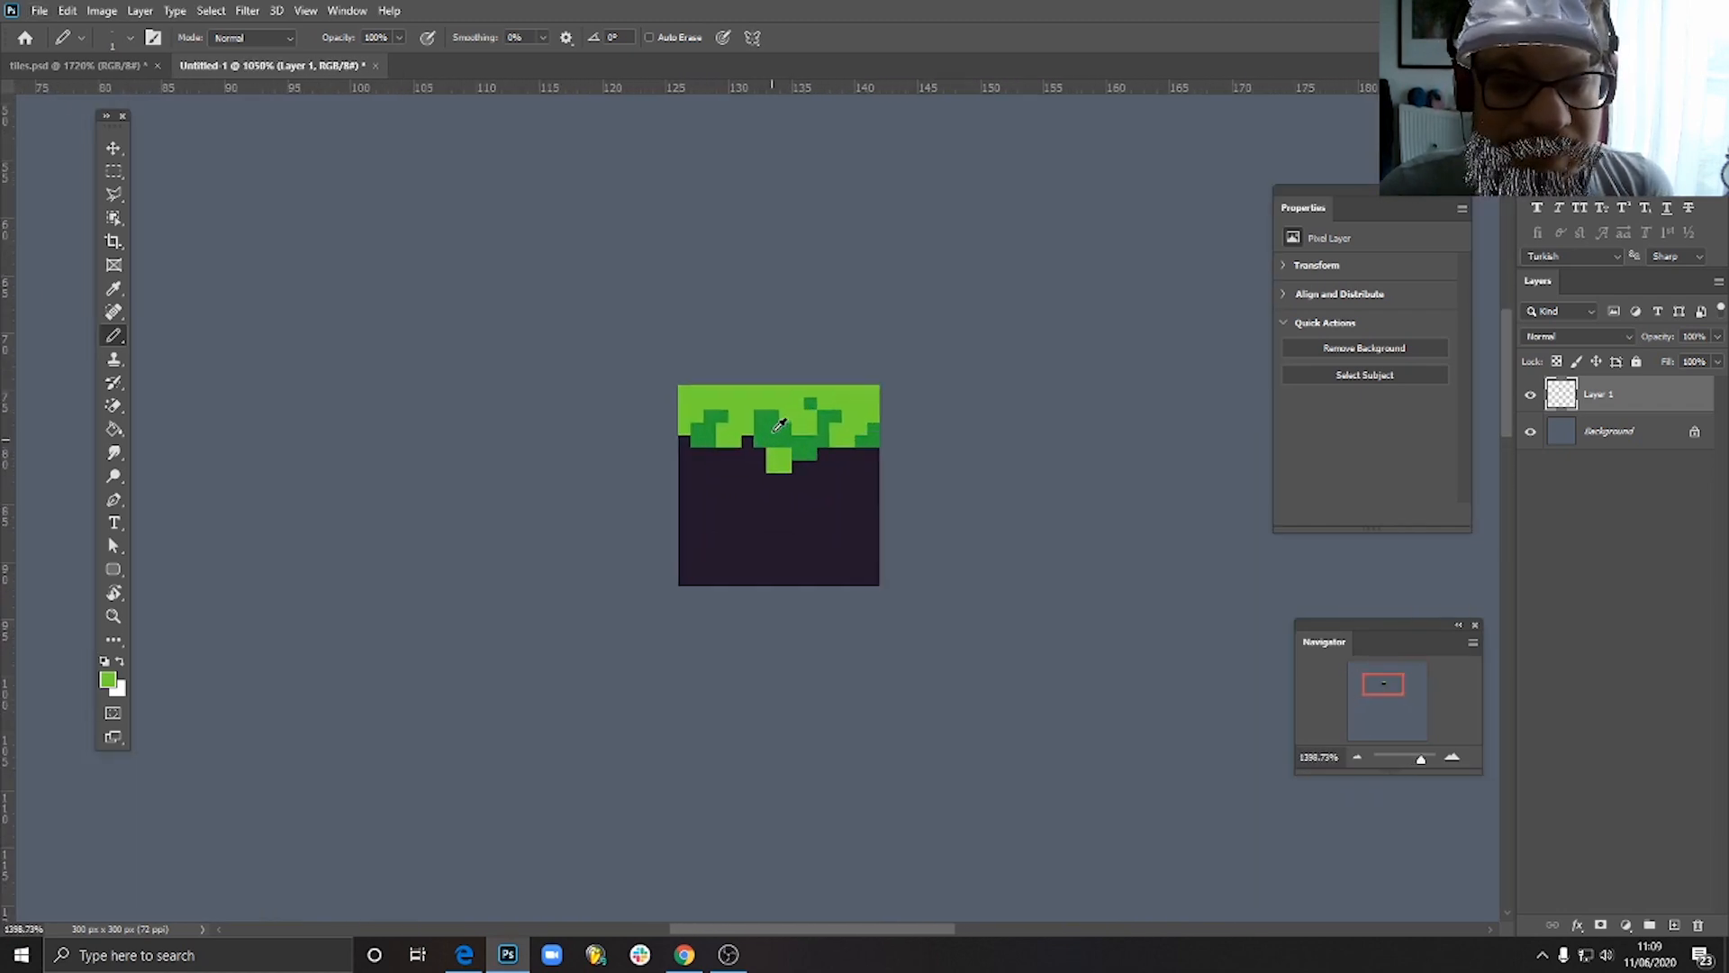
scroll(780, 425, up, 1)
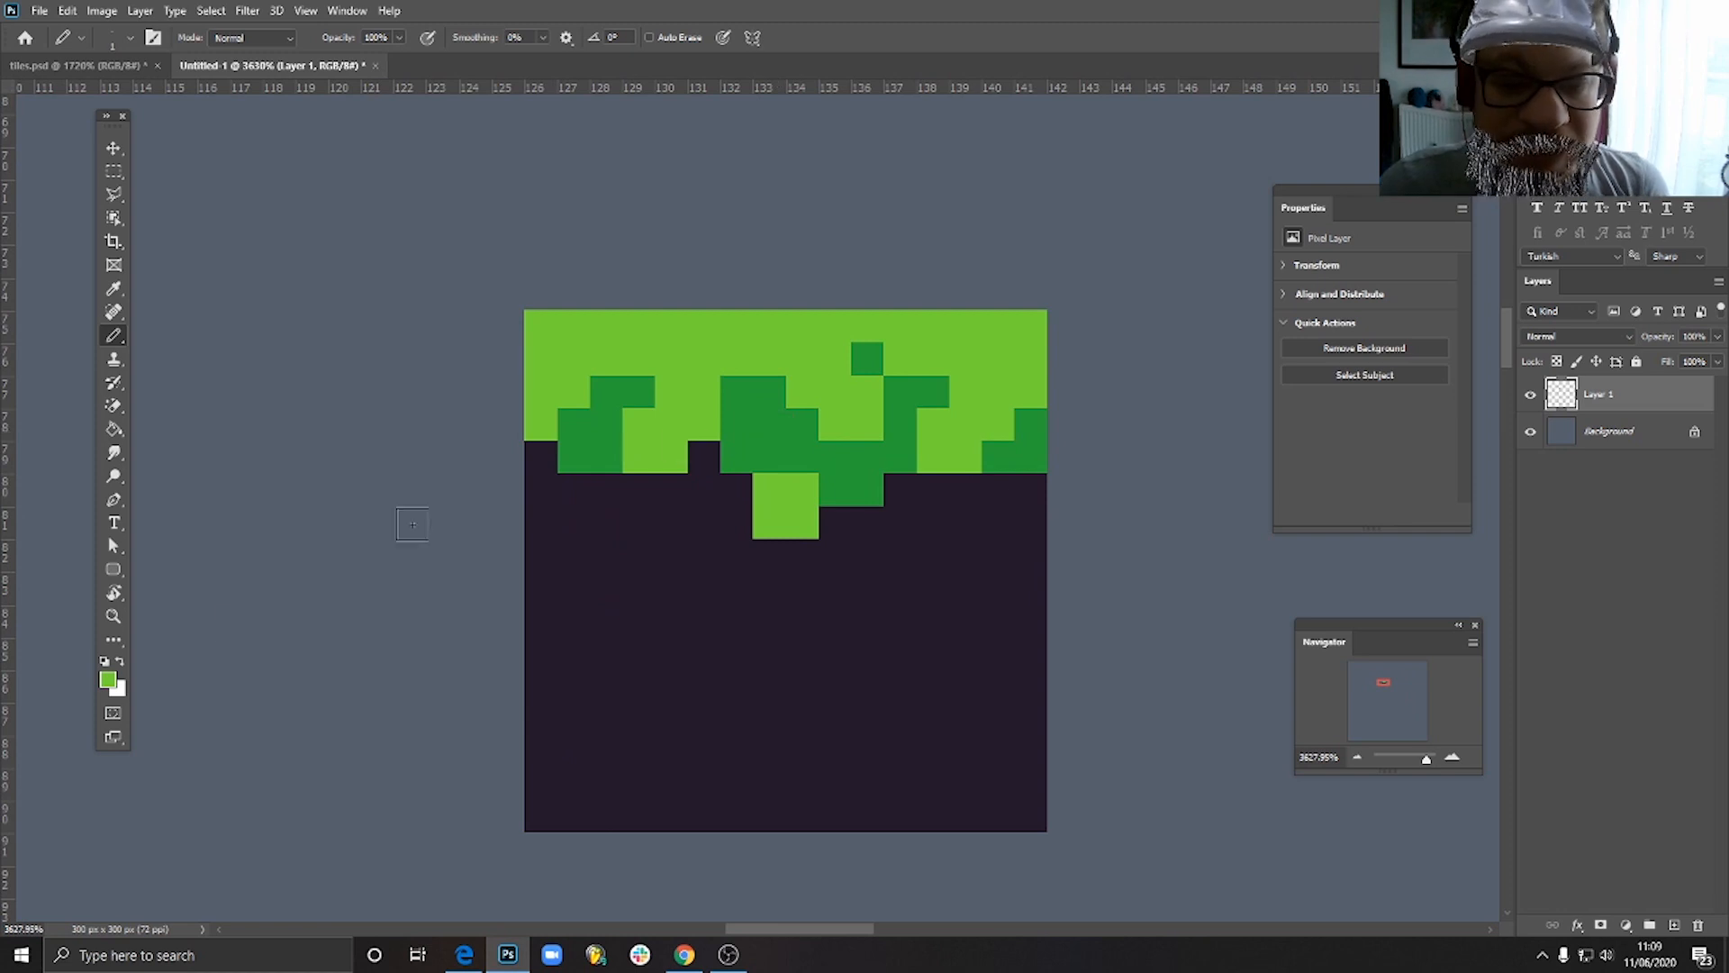
alt+click(755, 427)
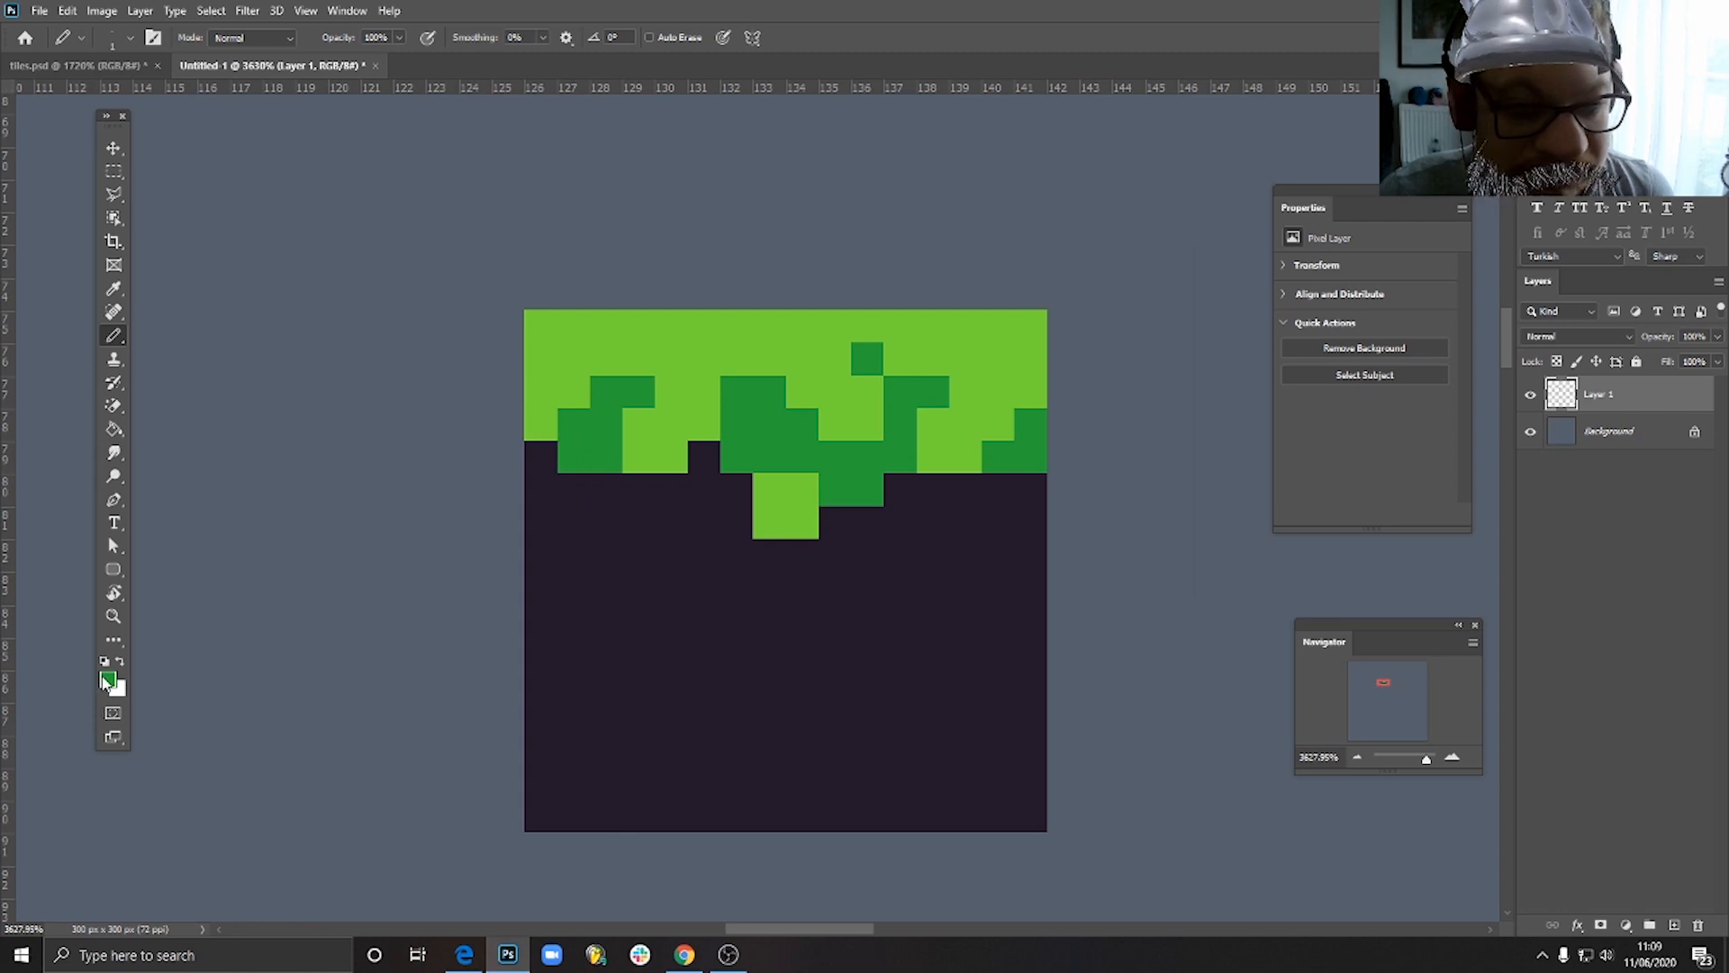
click(105, 681)
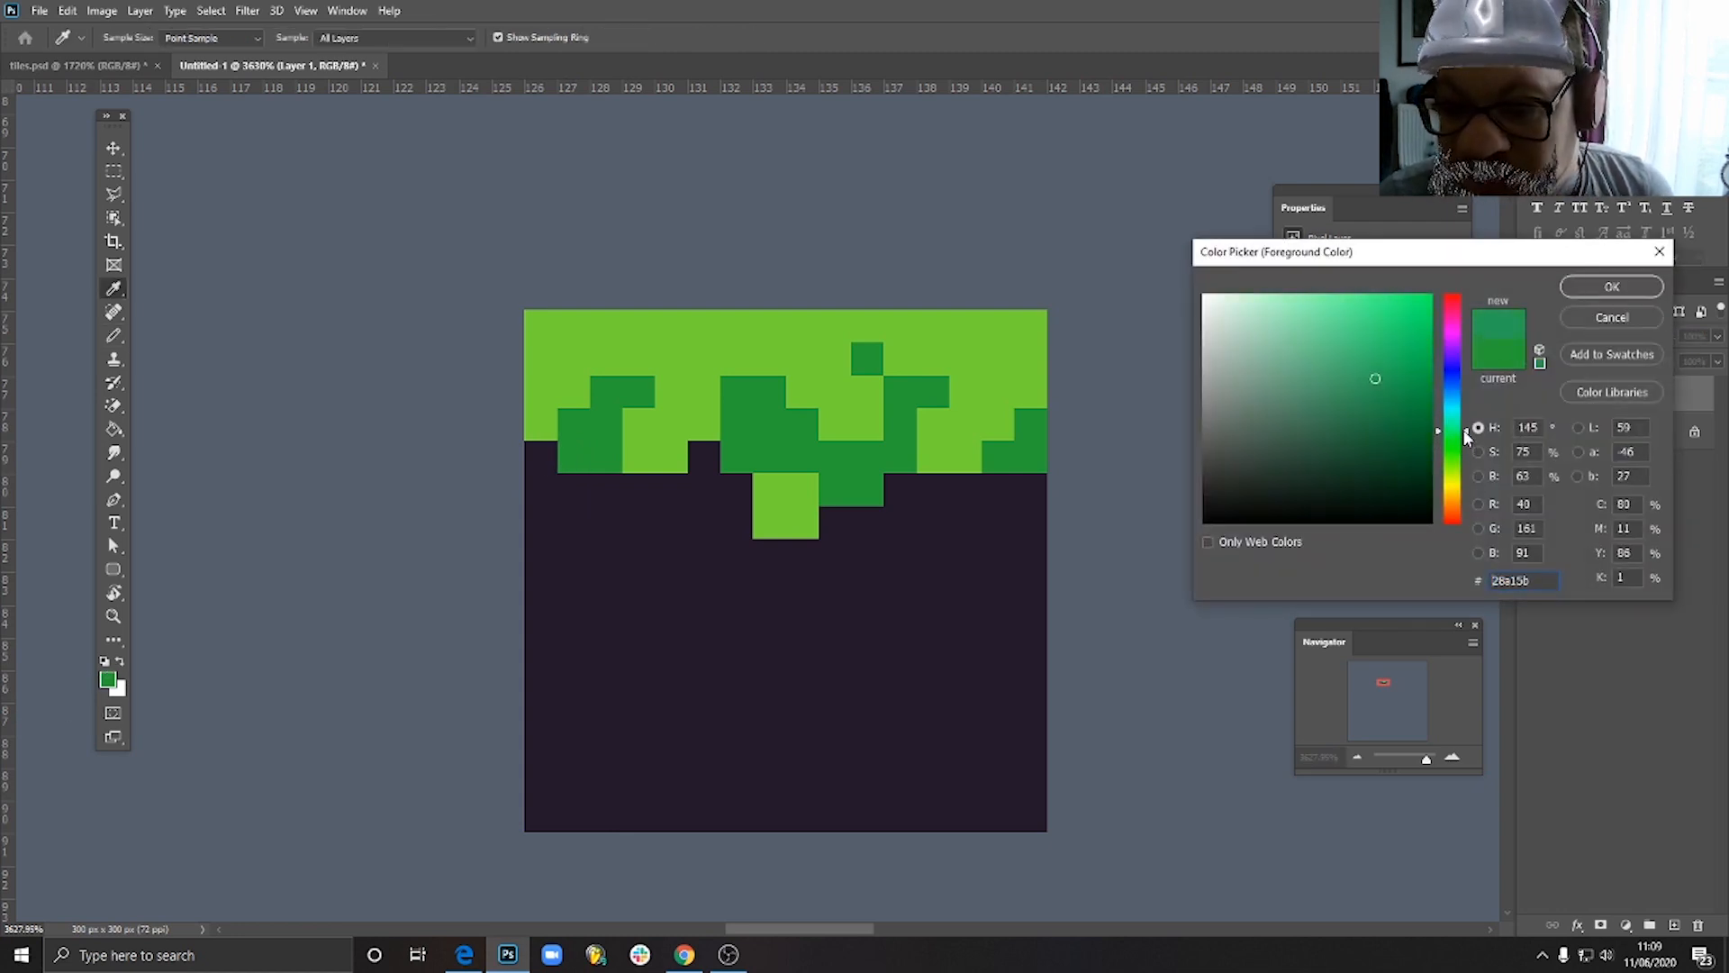
click(1359, 411)
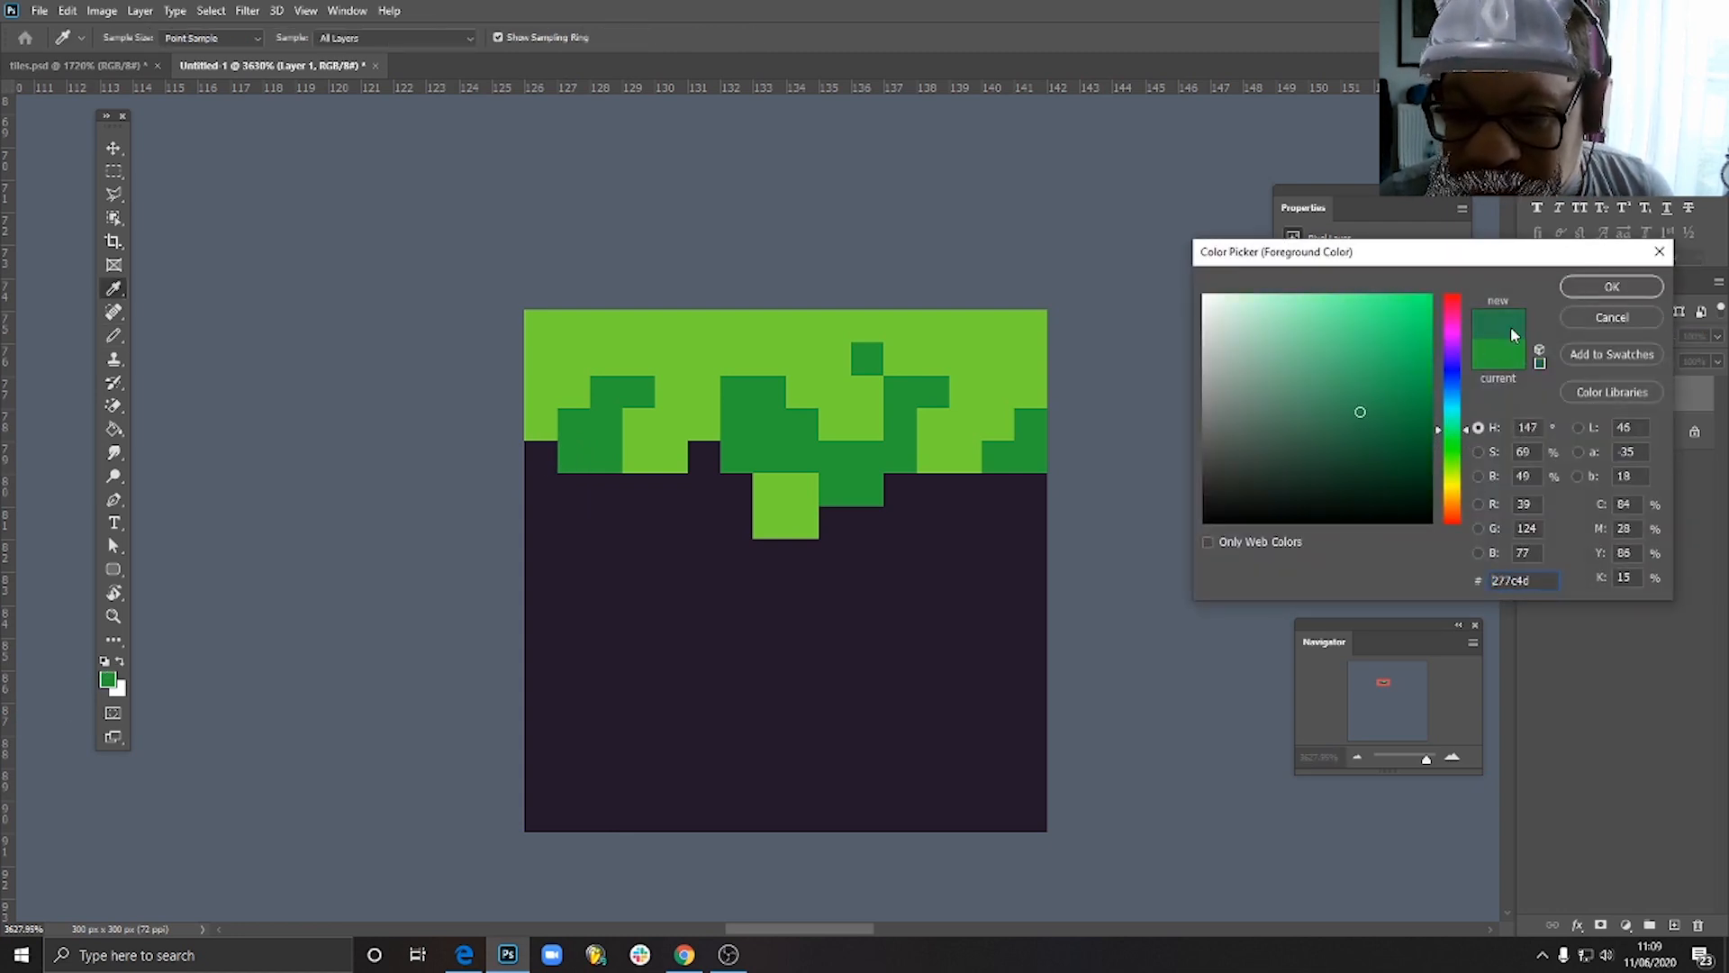
click(1598, 286)
drag(648, 493, 674, 491)
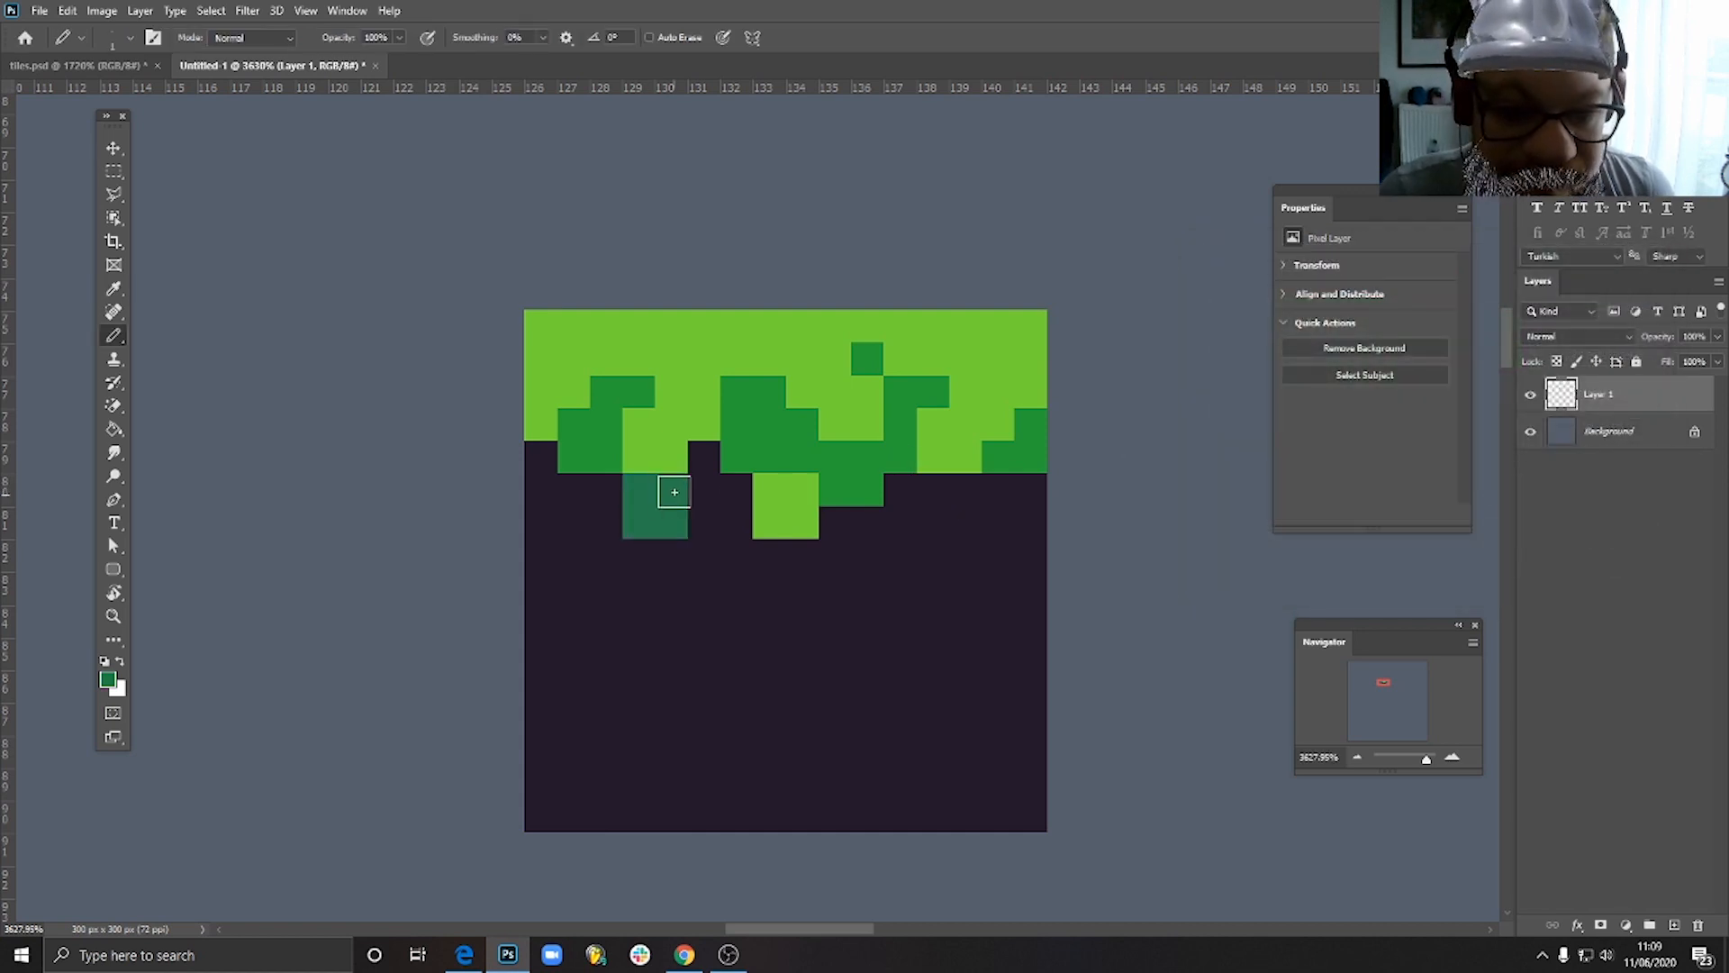
- Choose a darker, bluer green, recolour the 2 by 2 shadow block with it and extend the shadow up into the neighbouring gap
click(112, 682)
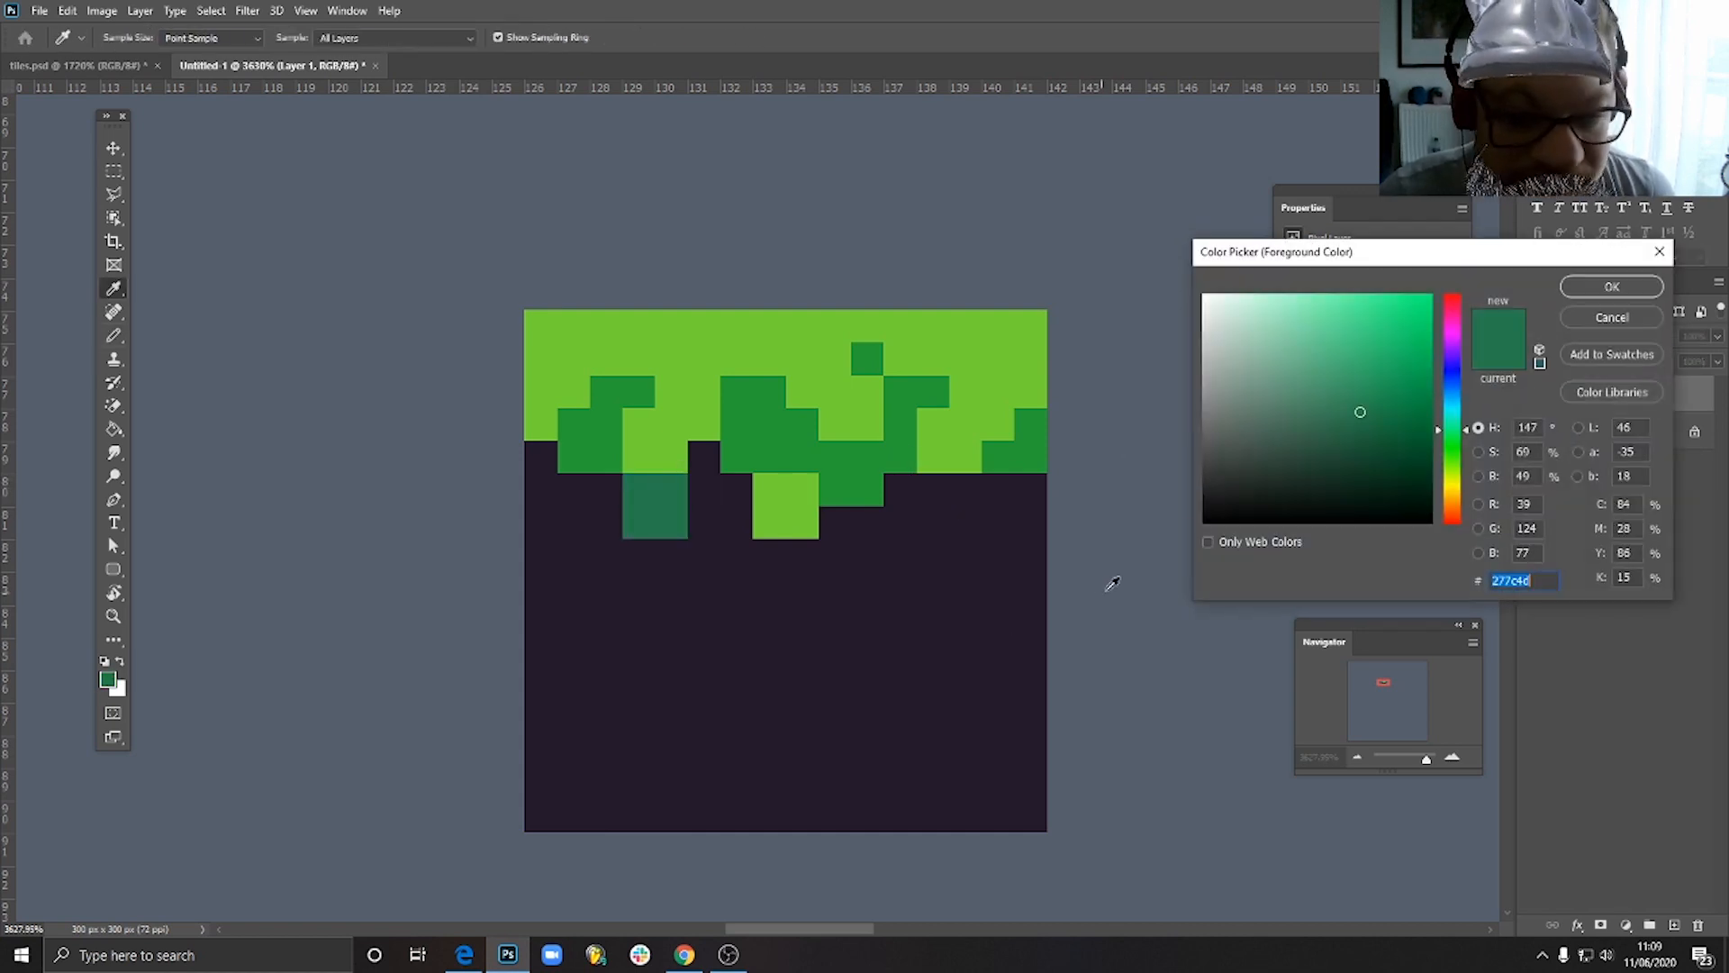
click(1365, 431)
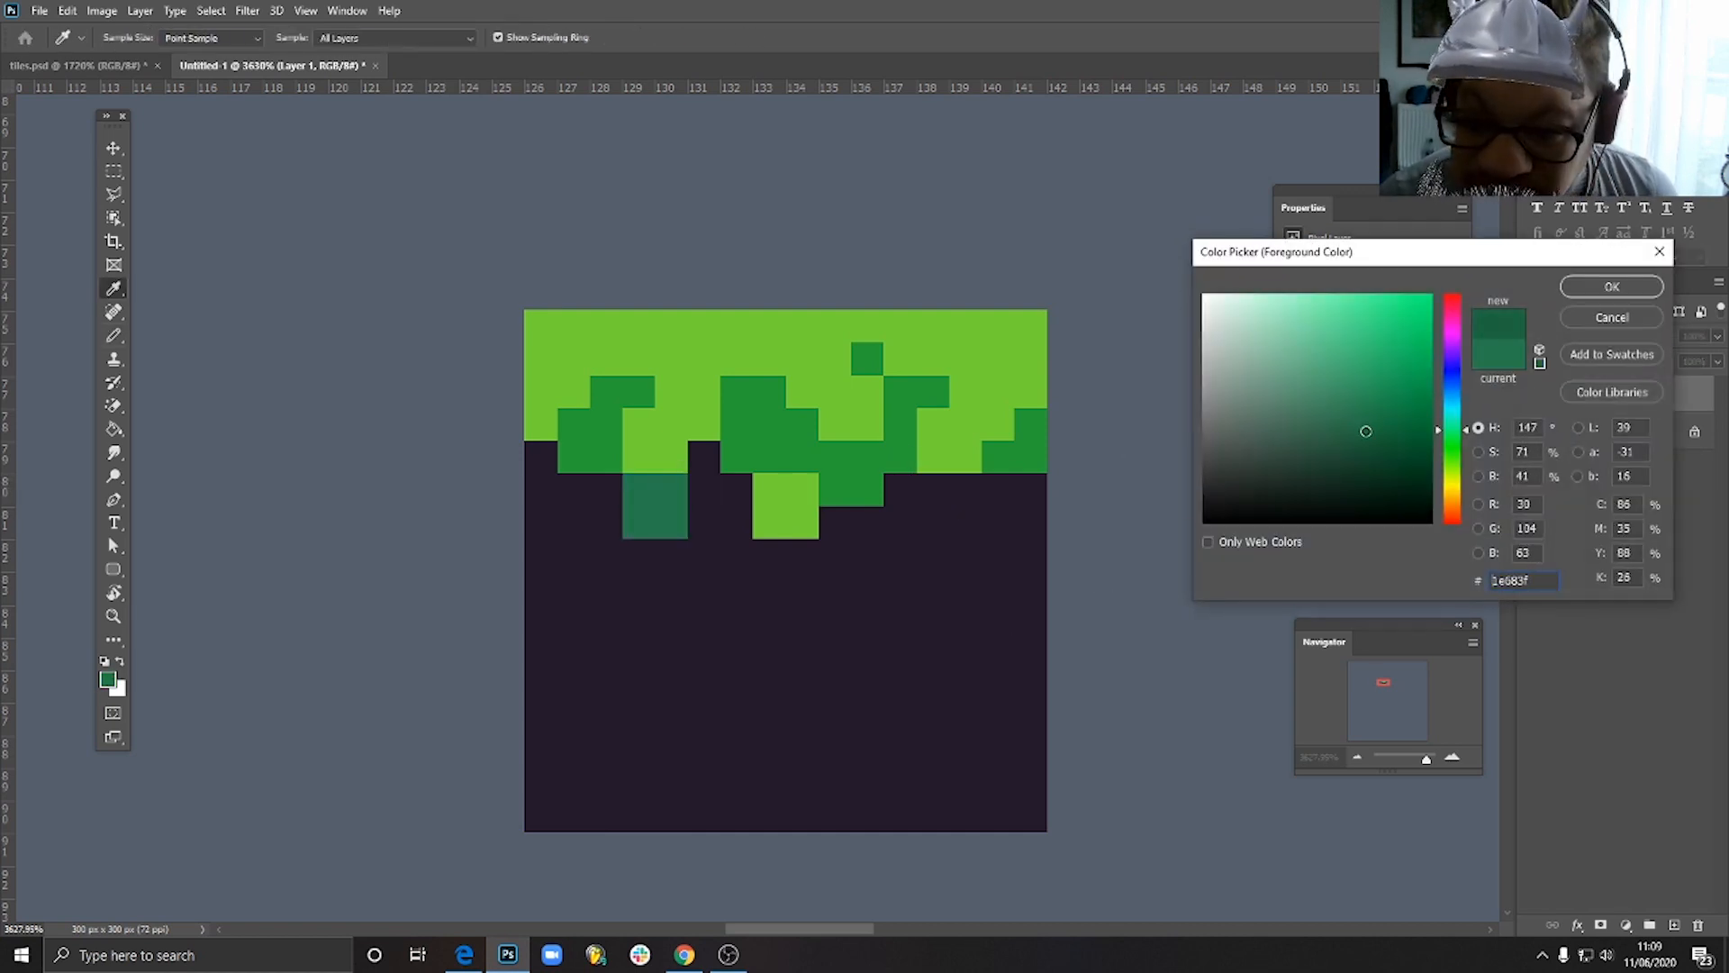
click(1470, 420)
click(1611, 287)
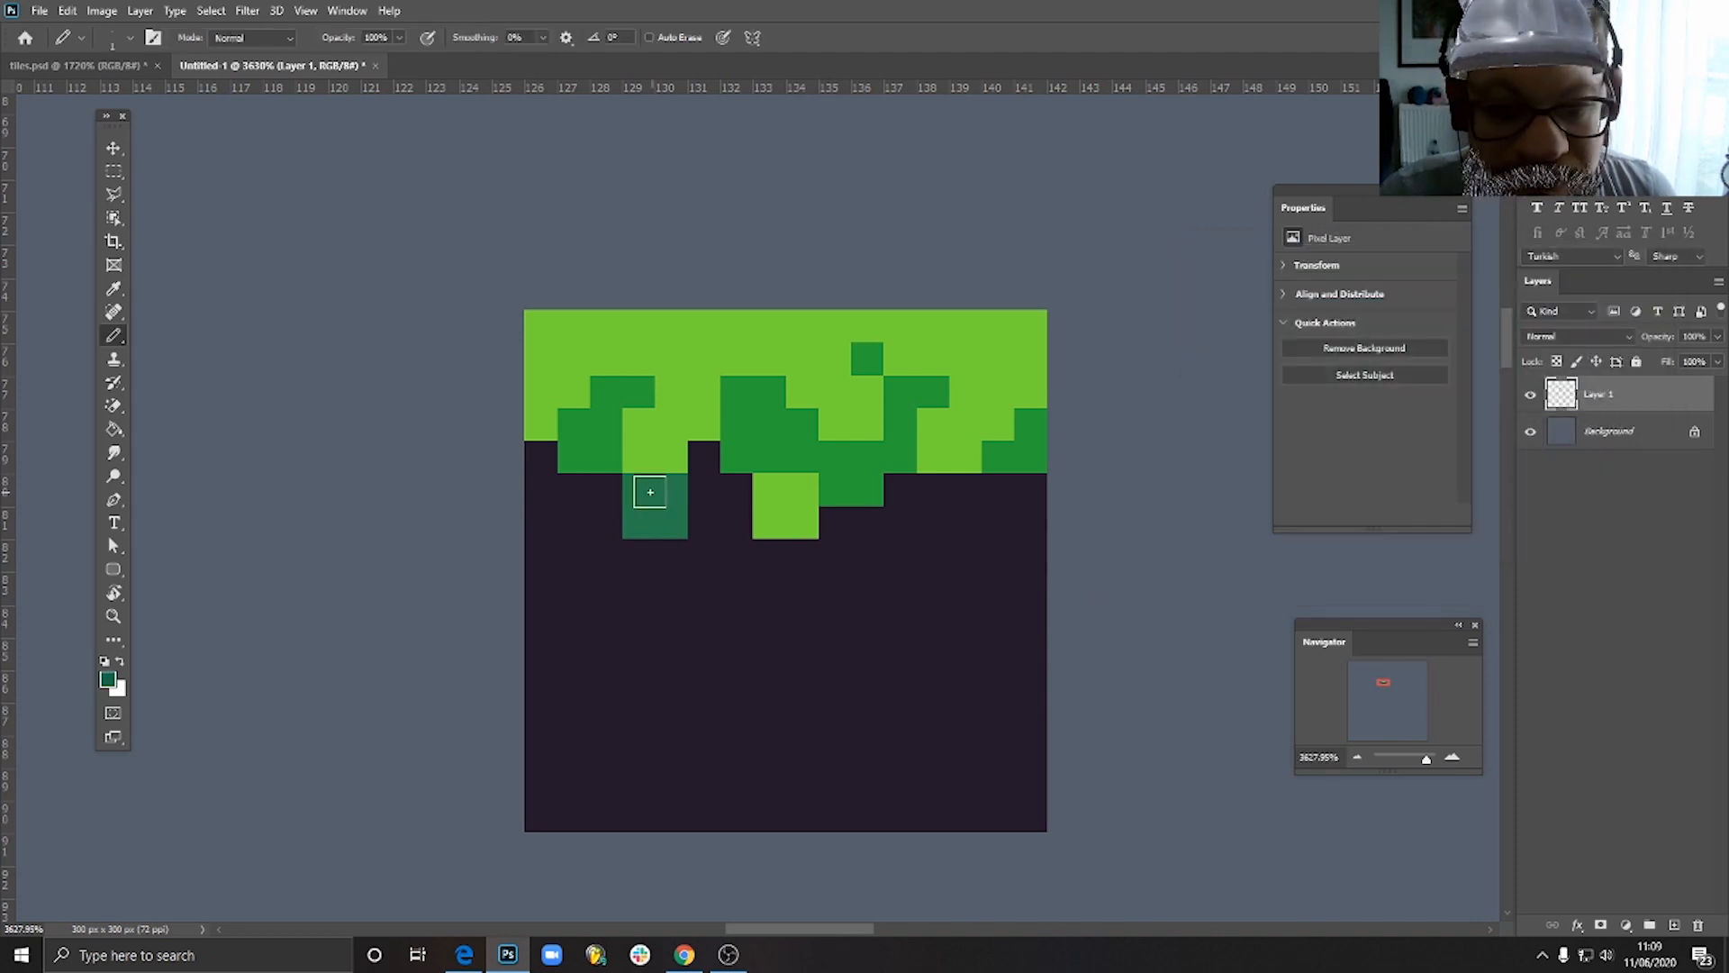
mouse_move(649, 490)
mouse_down()
mouse_move(673, 521)
mouse_move(662, 495)
mouse_move(736, 459)
mouse_up()
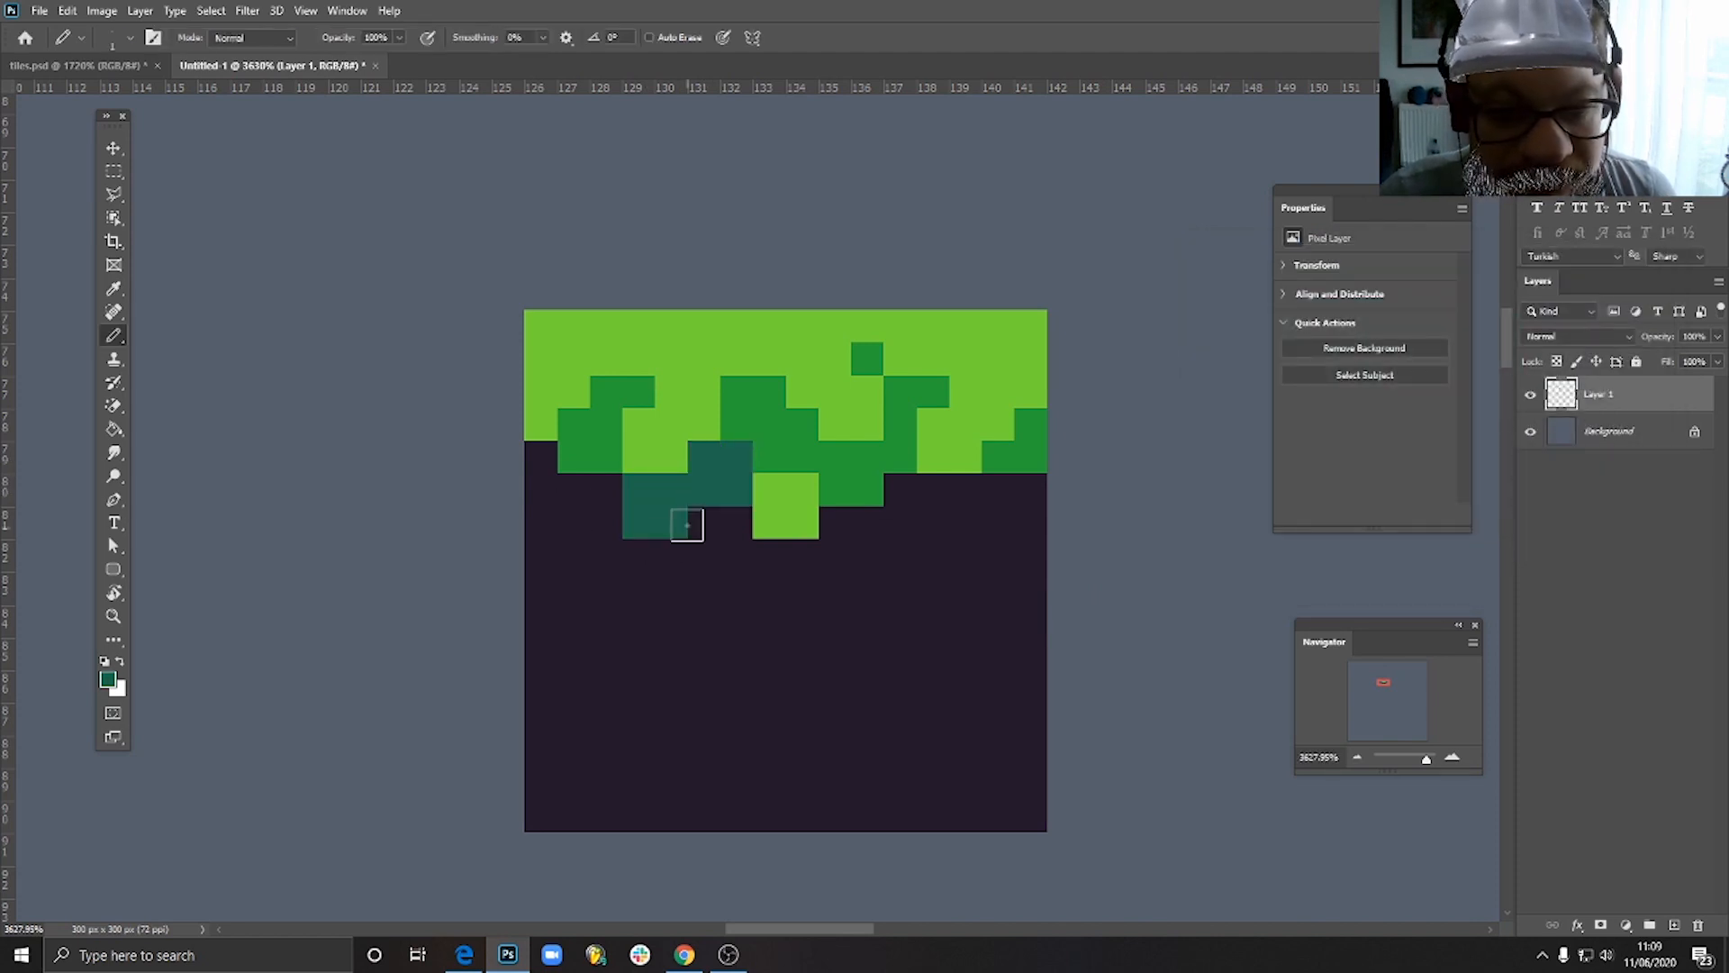
- Pencil the dark teal shadow beneath the drips on the tile's right side, with one pixel at the right edge
scroll(883, 497, down, 5)
scroll(918, 513, up, 6)
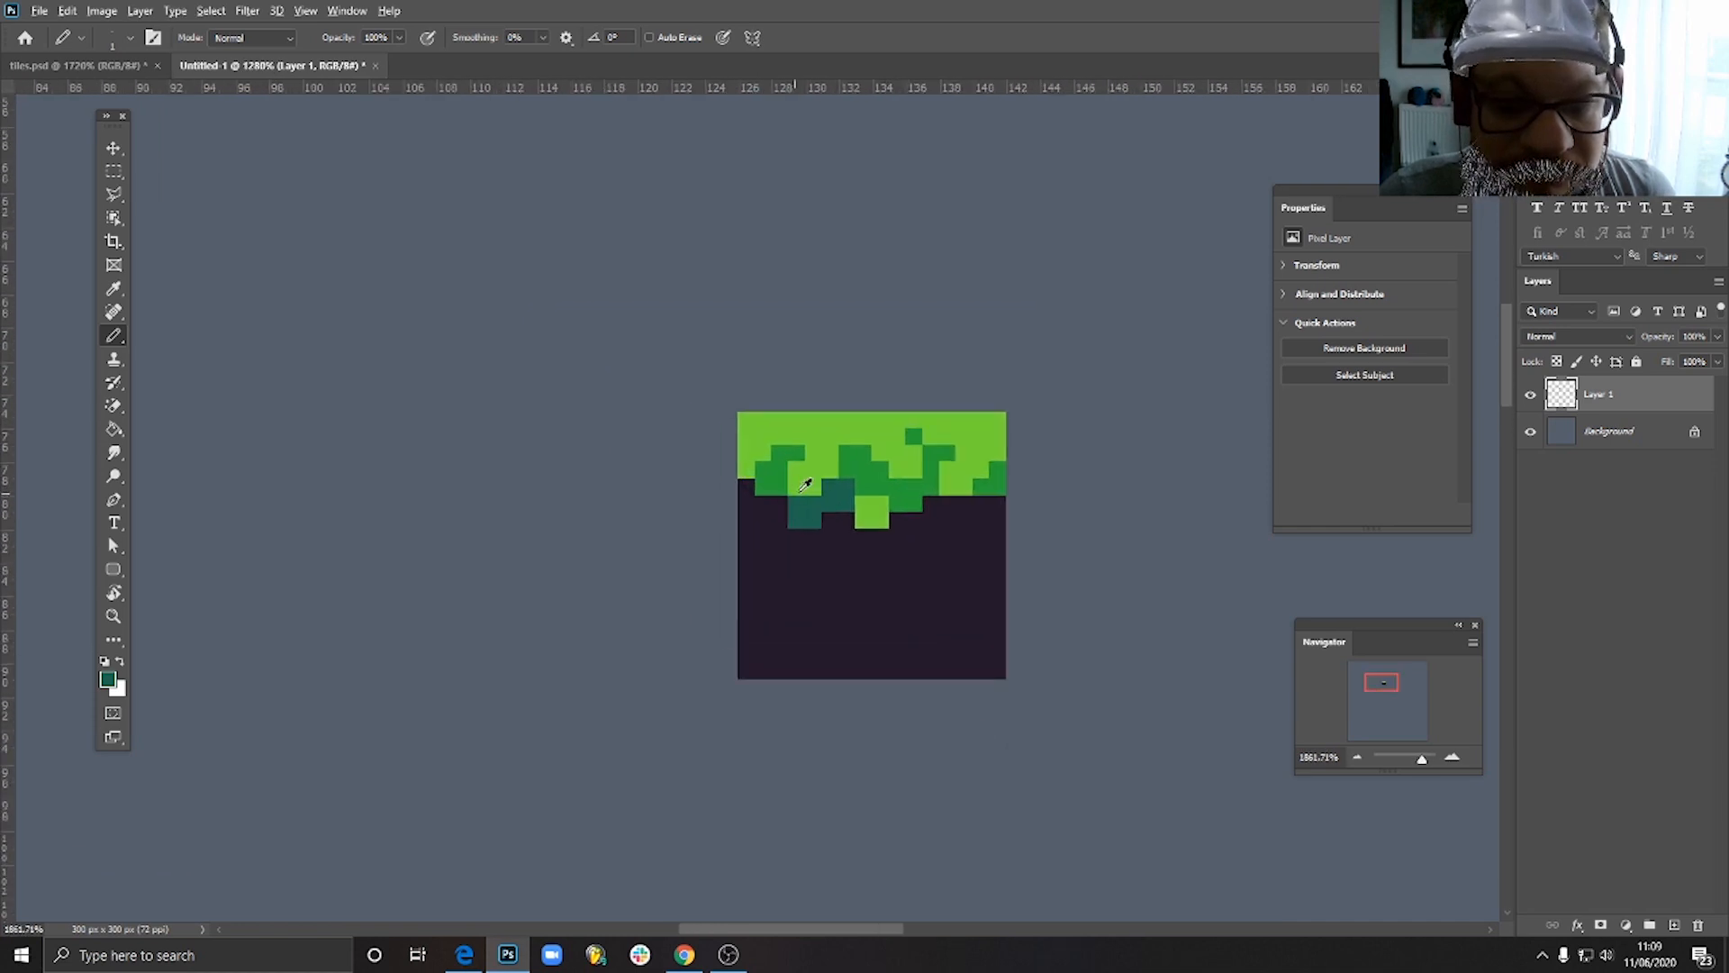
drag(925, 511, 981, 471)
click(1085, 472)
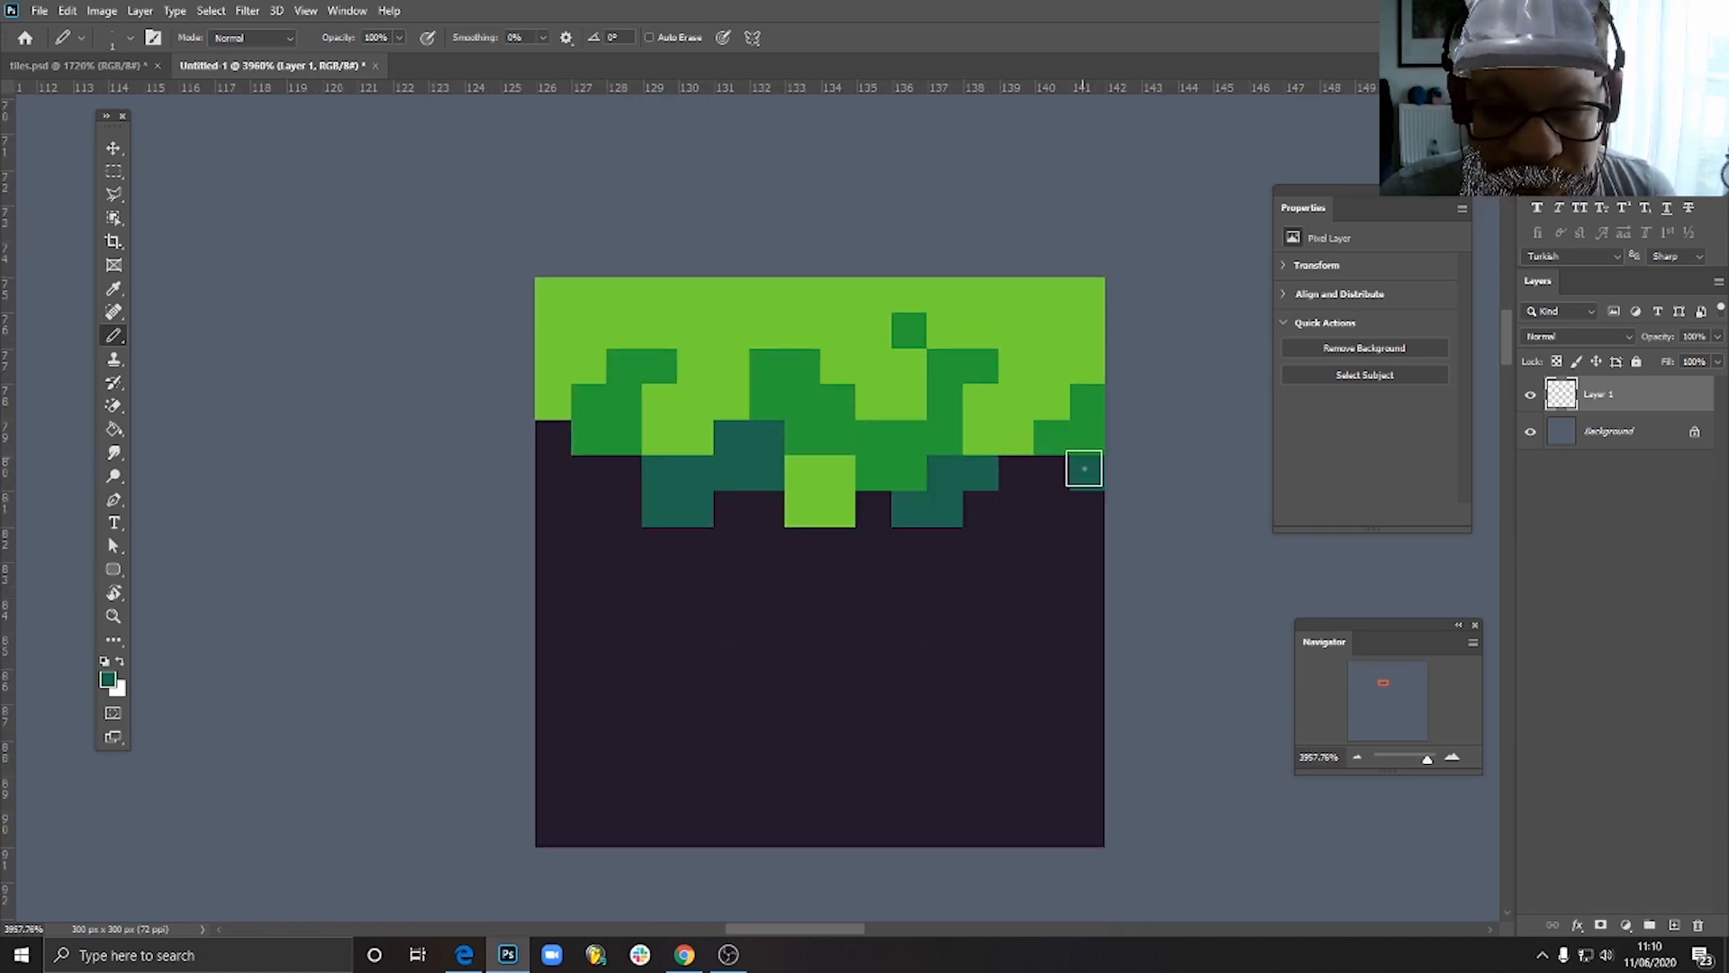
- Pencil one dark teal shadow pixel at the tile's left edge, just below the light grass
click(553, 437)
scroll(1035, 564, down, 2)
scroll(1036, 565, down, 6)
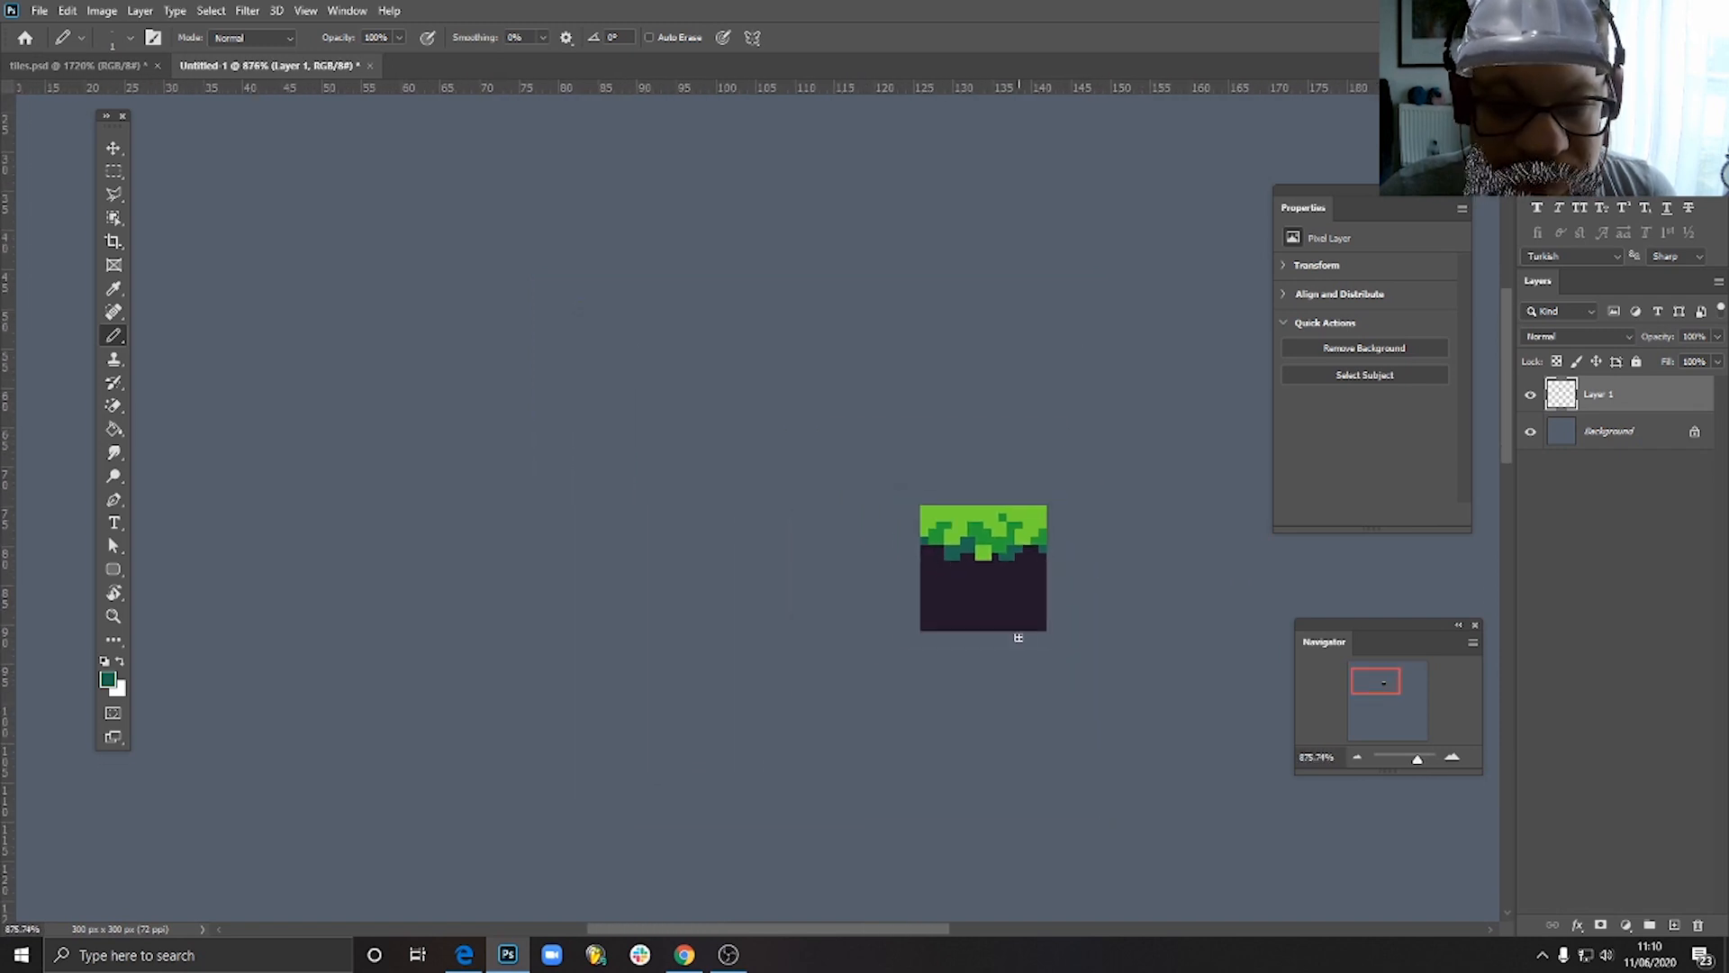
- Shift the lower half of the left teal shadow one pixel to the right, repainting its left column in the dark ground colour
scroll(1023, 636, up, 6)
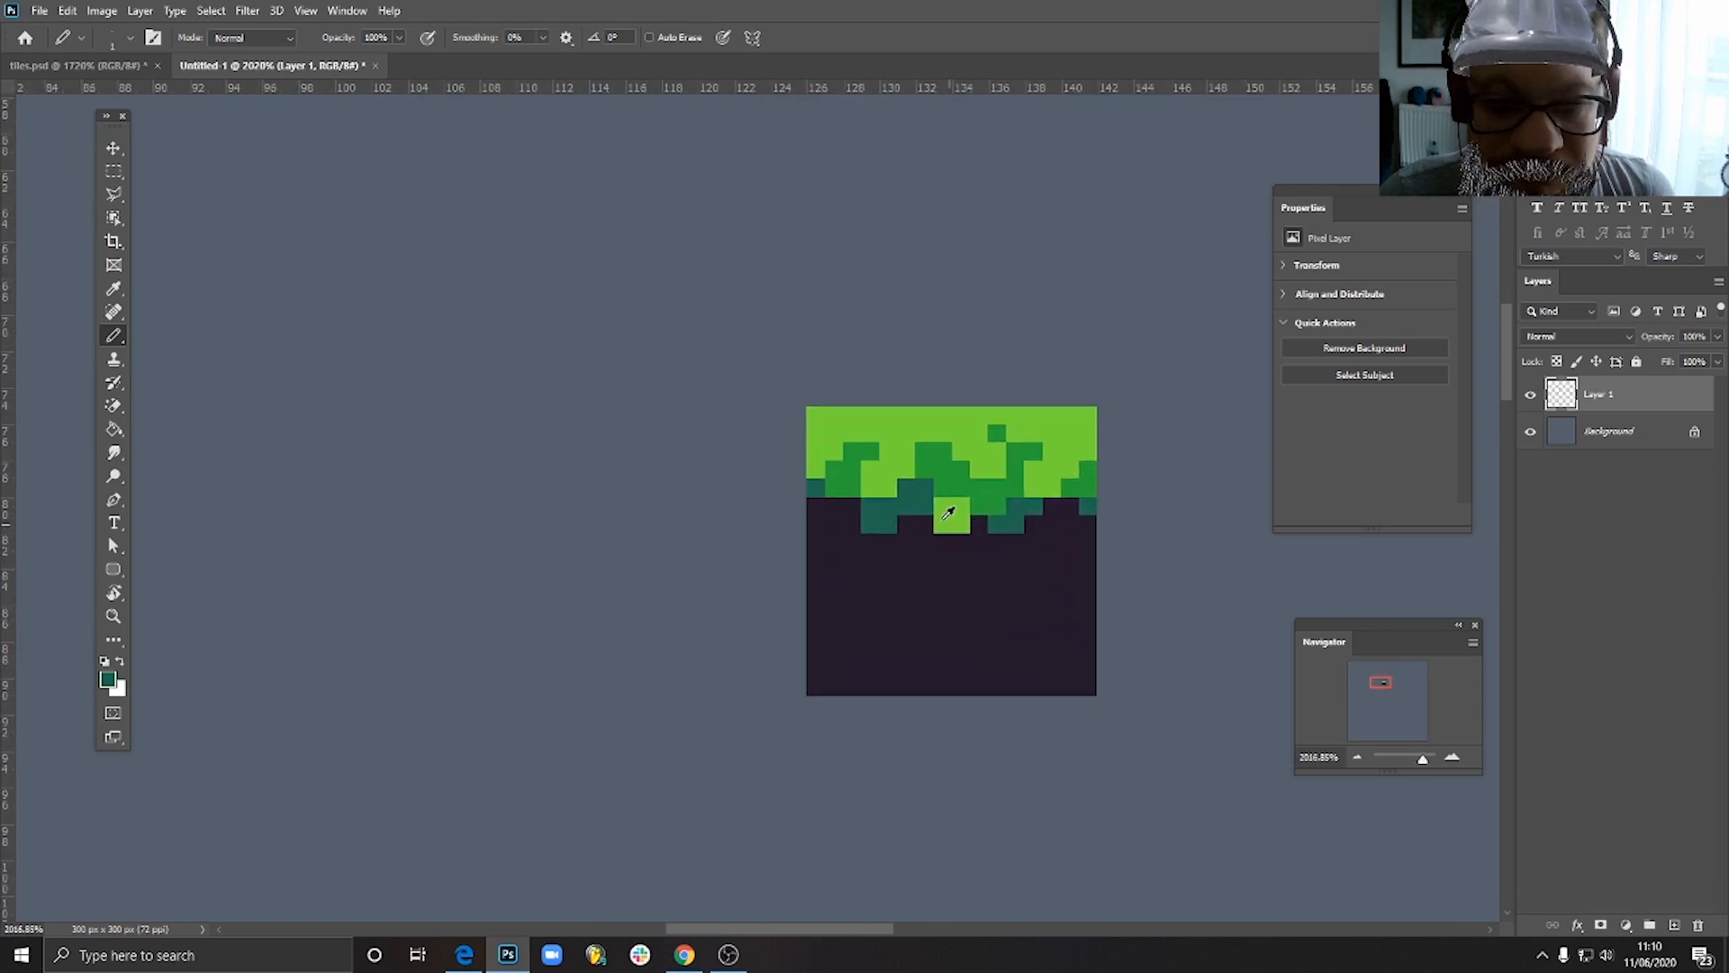
alt+click(792, 579)
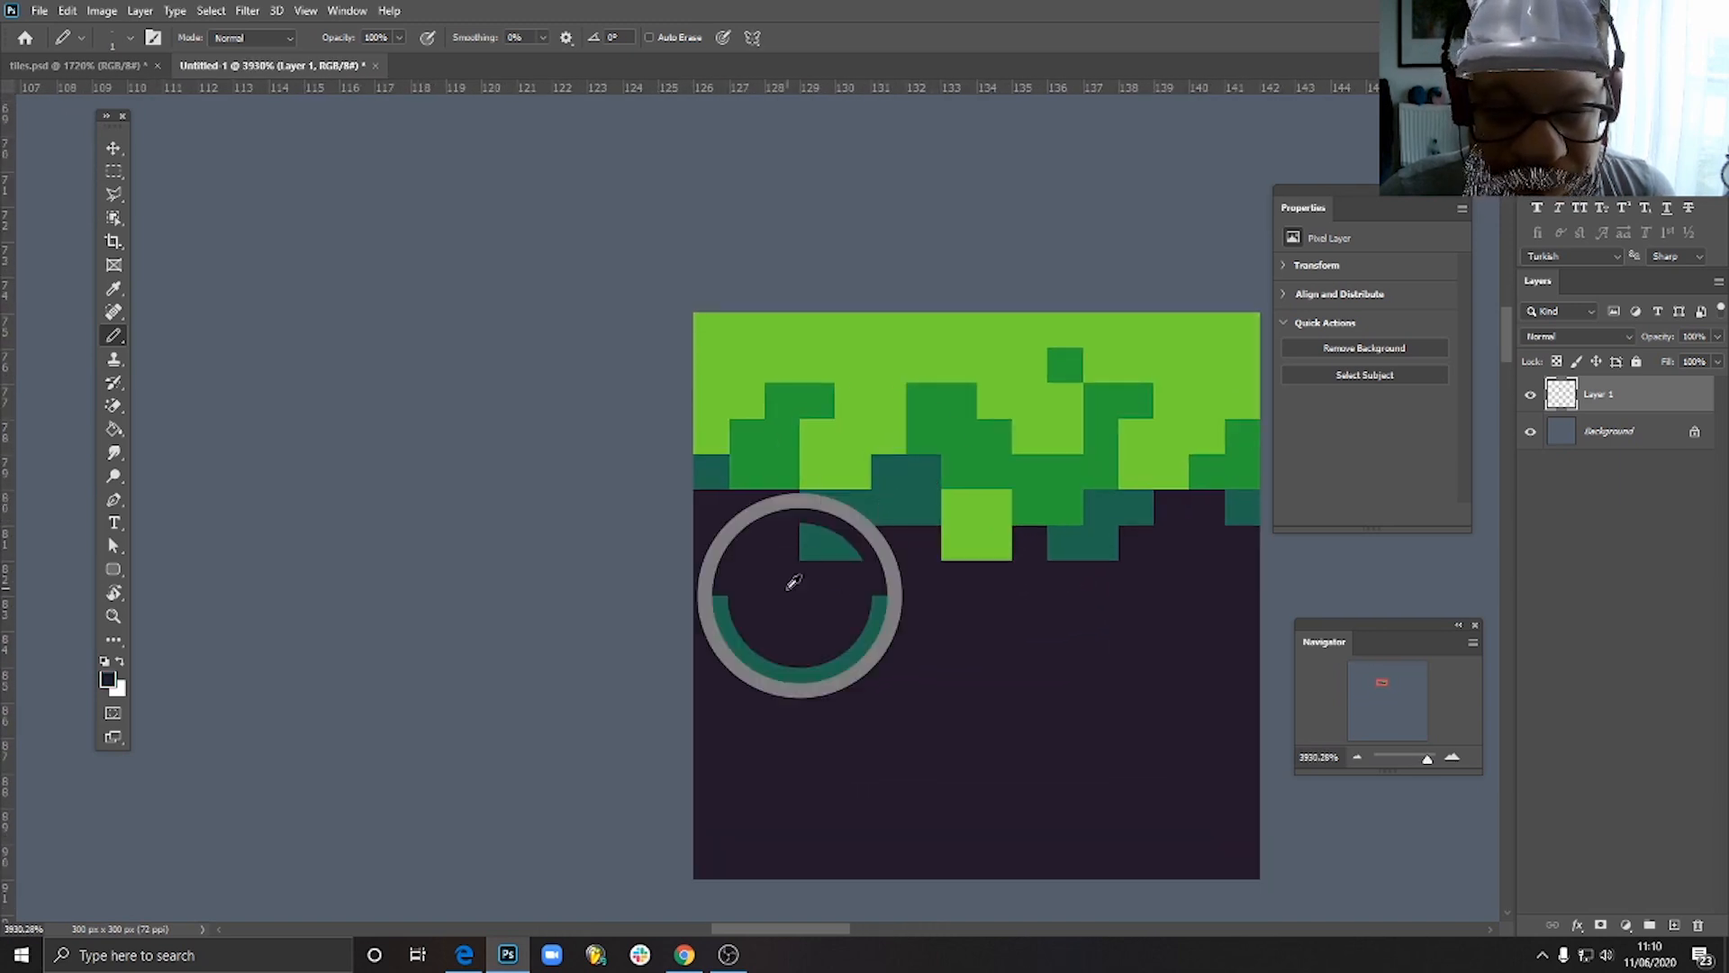
drag(810, 501, 813, 545)
alt+click(855, 512)
click(889, 542)
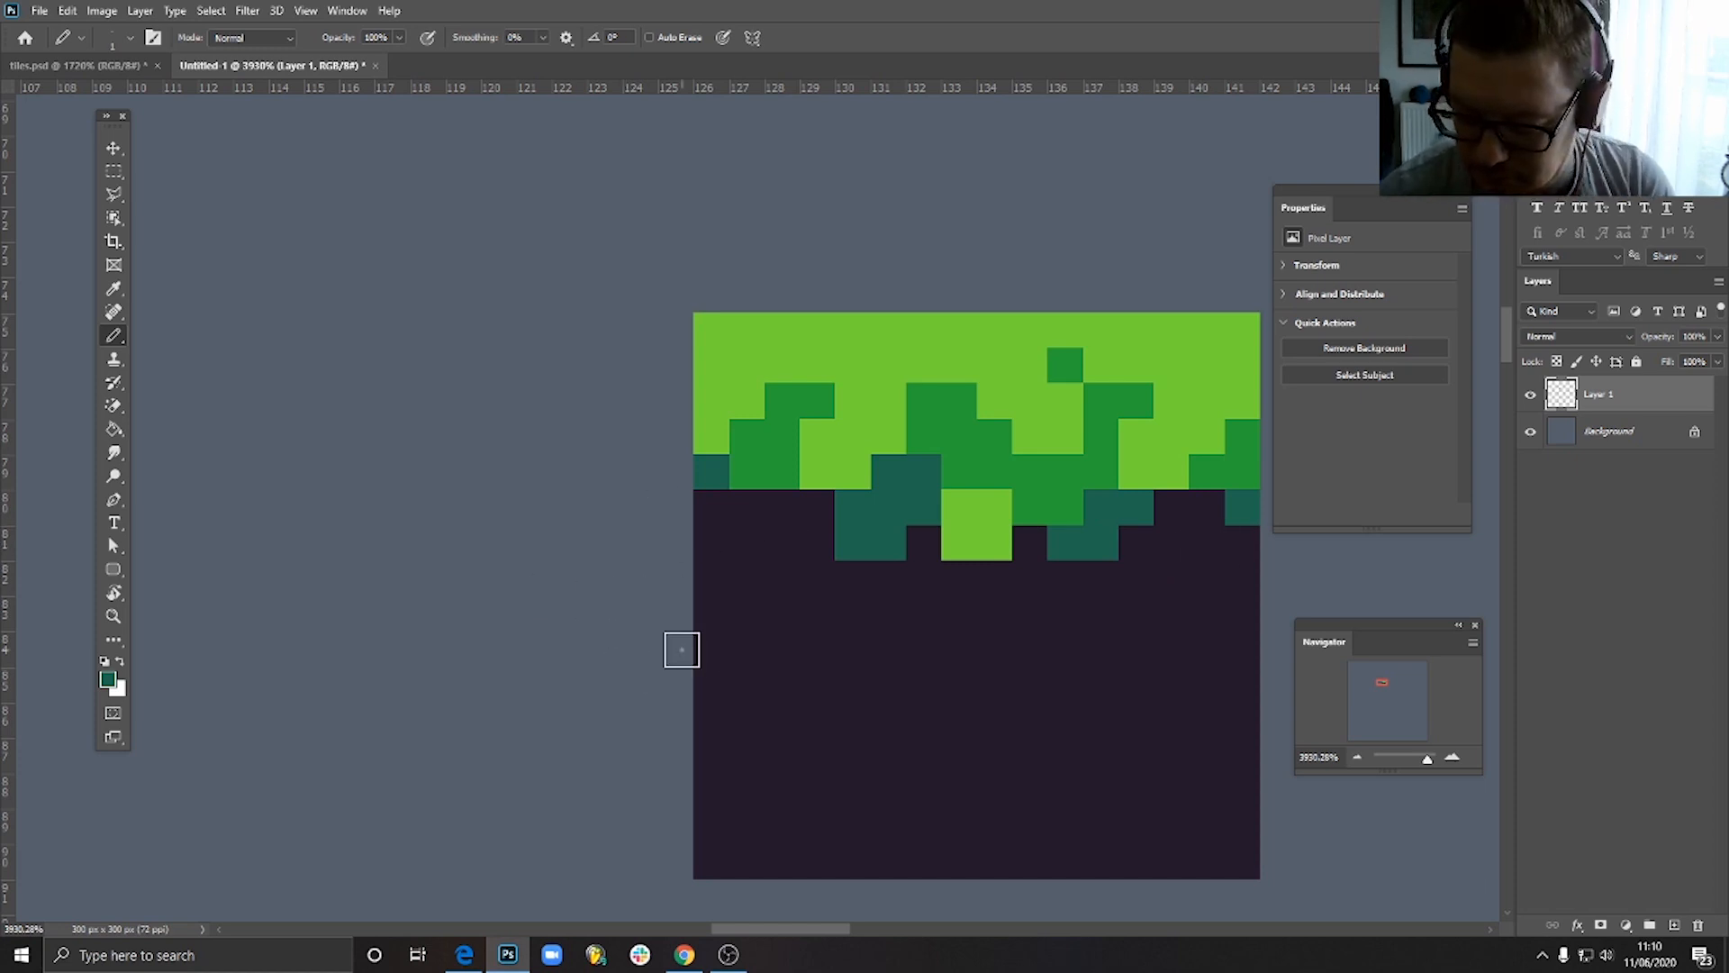
- Duplicate the tile and place the copy flush against its left side to check how the pattern repeats
scroll(875, 559, down, 3)
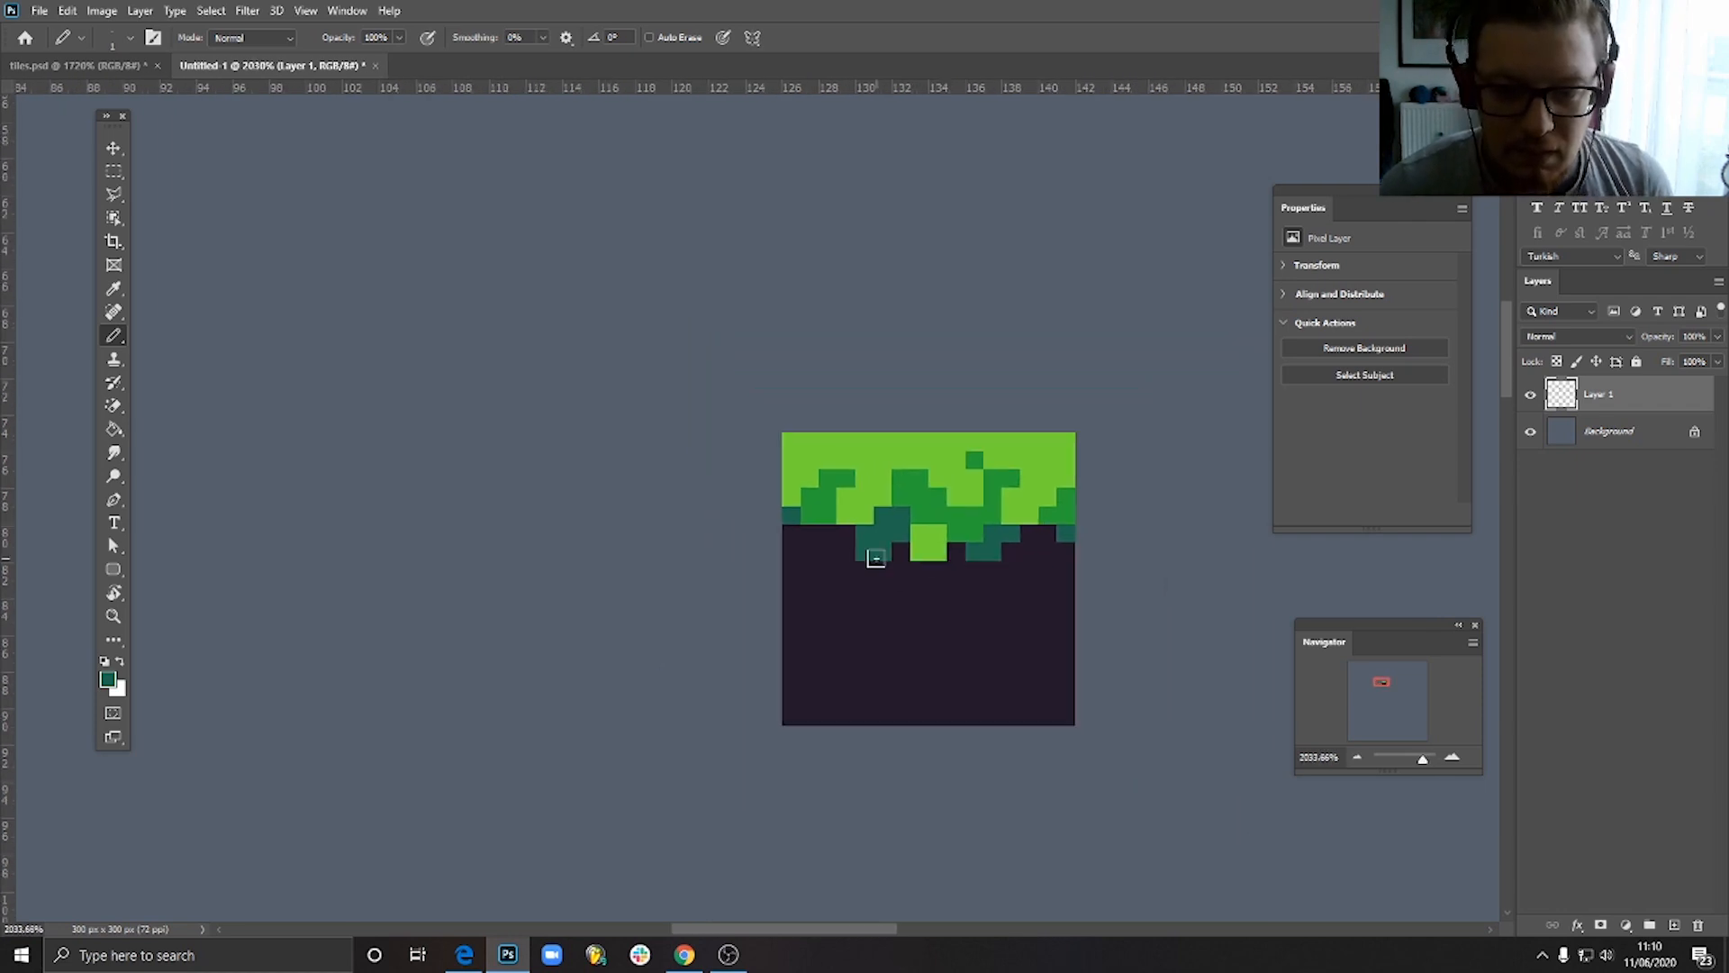
click(112, 148)
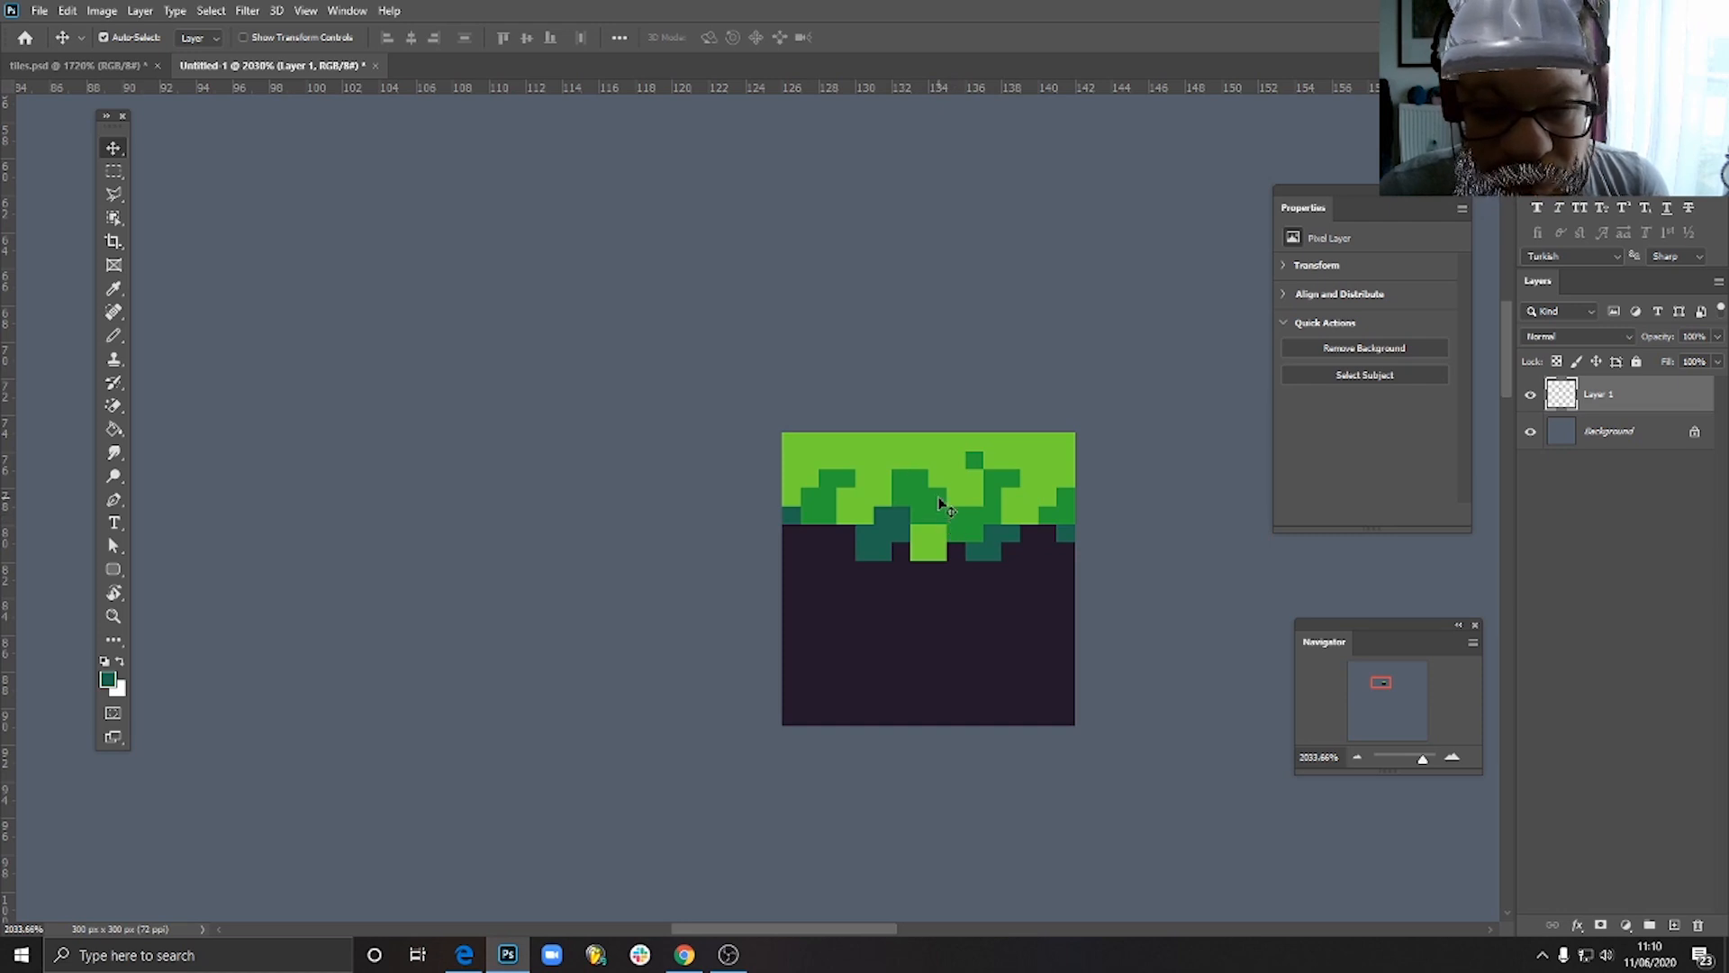
drag(946, 525, 676, 519)
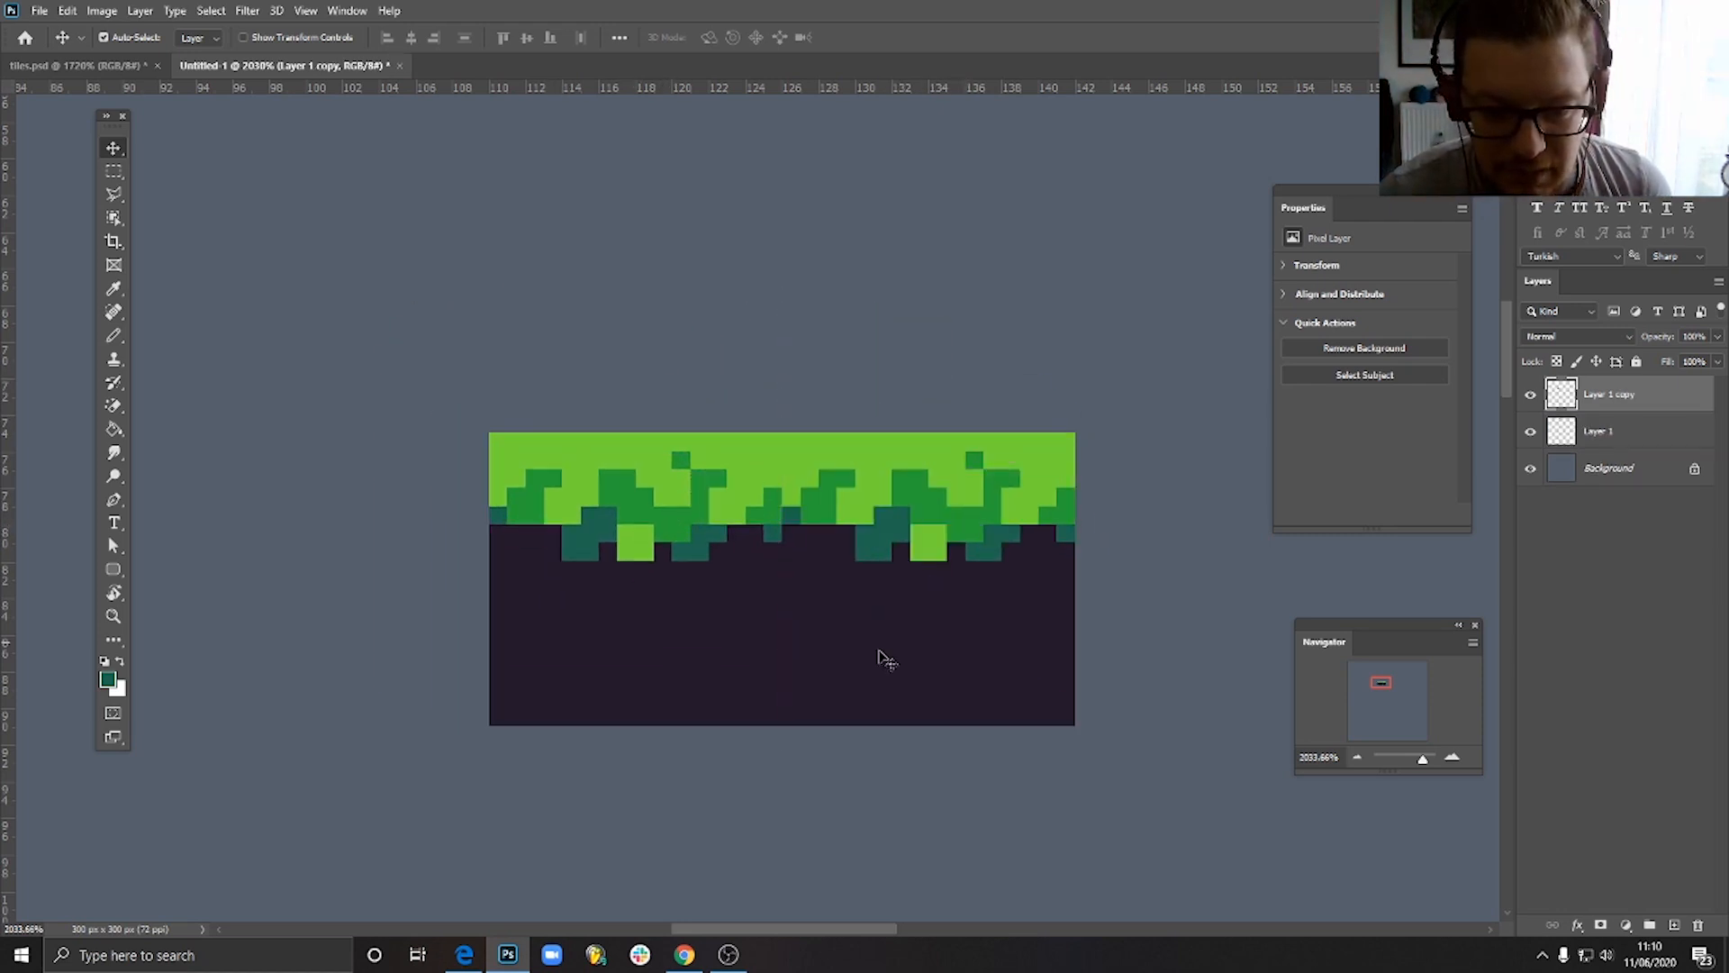
scroll(833, 631, down, 10)
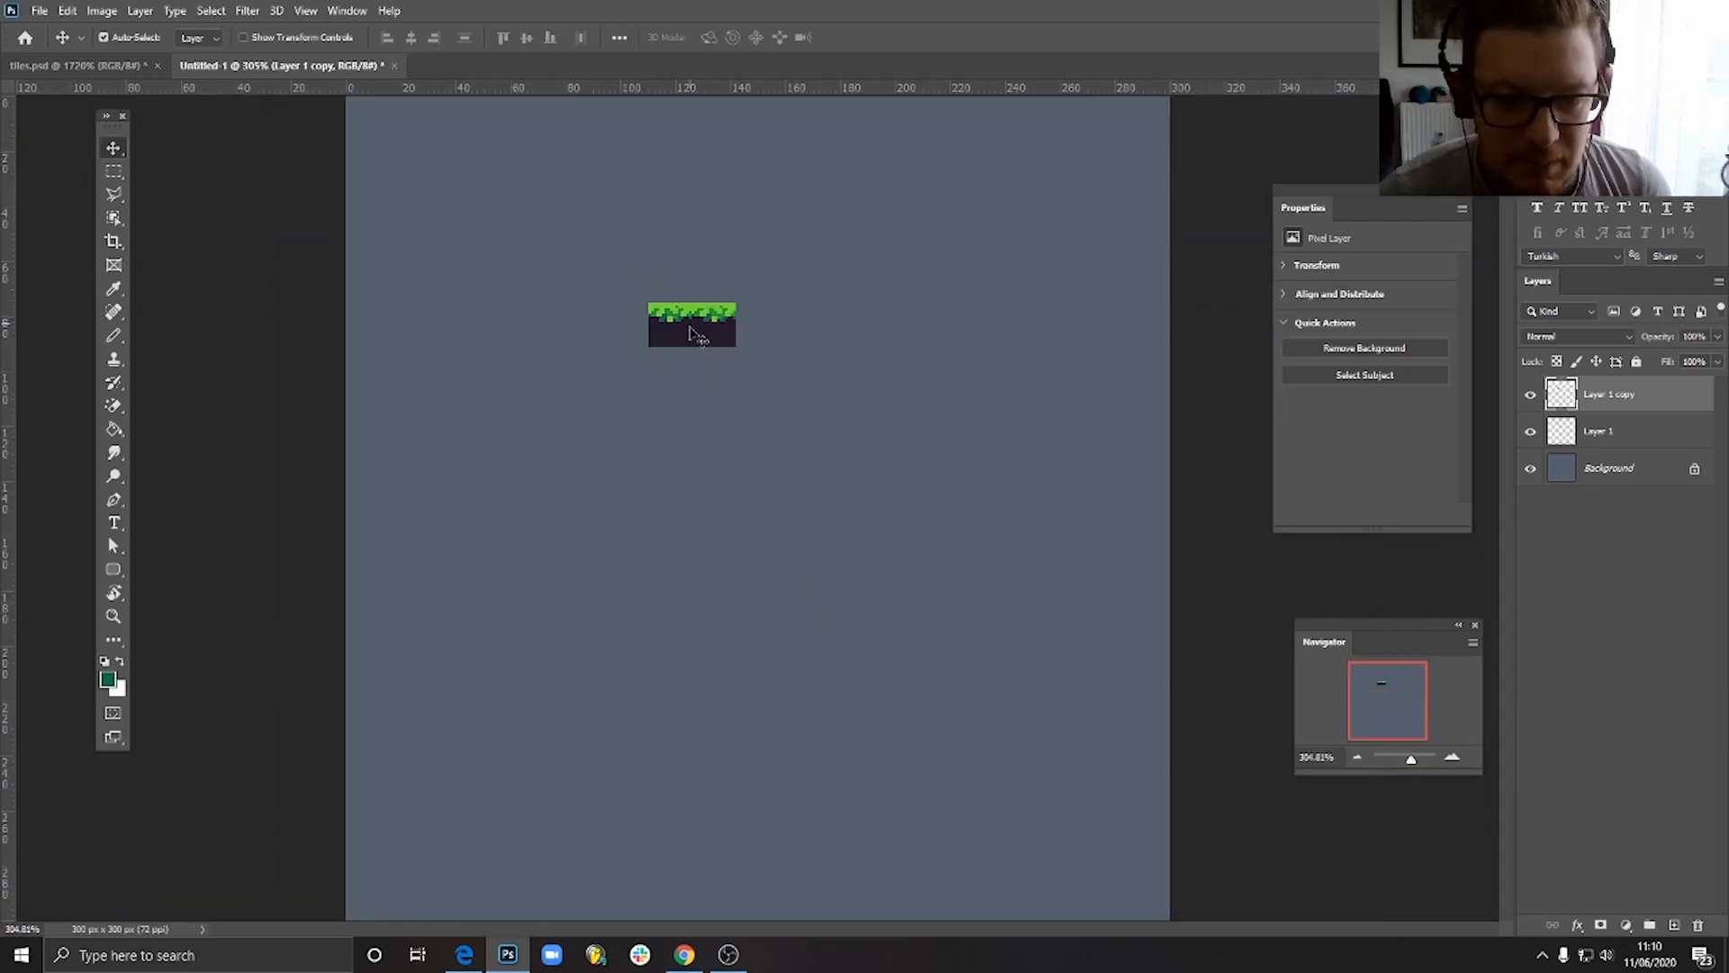
scroll(696, 322, up, 10)
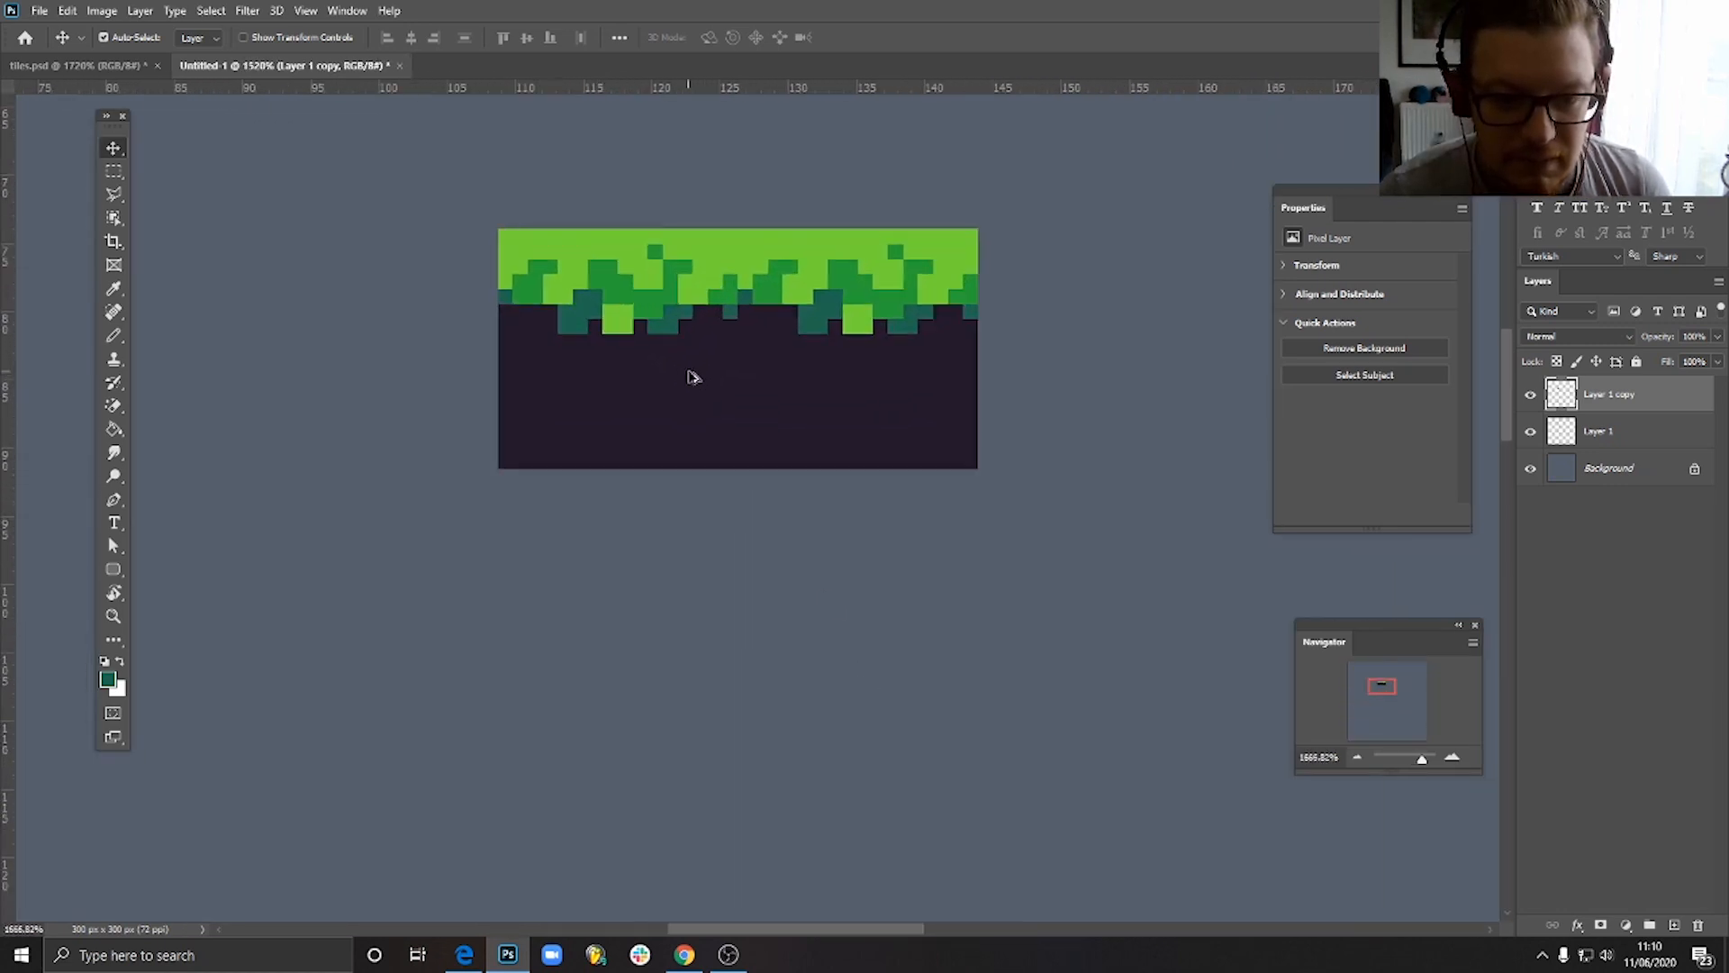
- Delete the duplicate tile on the left
click(898, 468)
click(579, 422)
key(Delete)
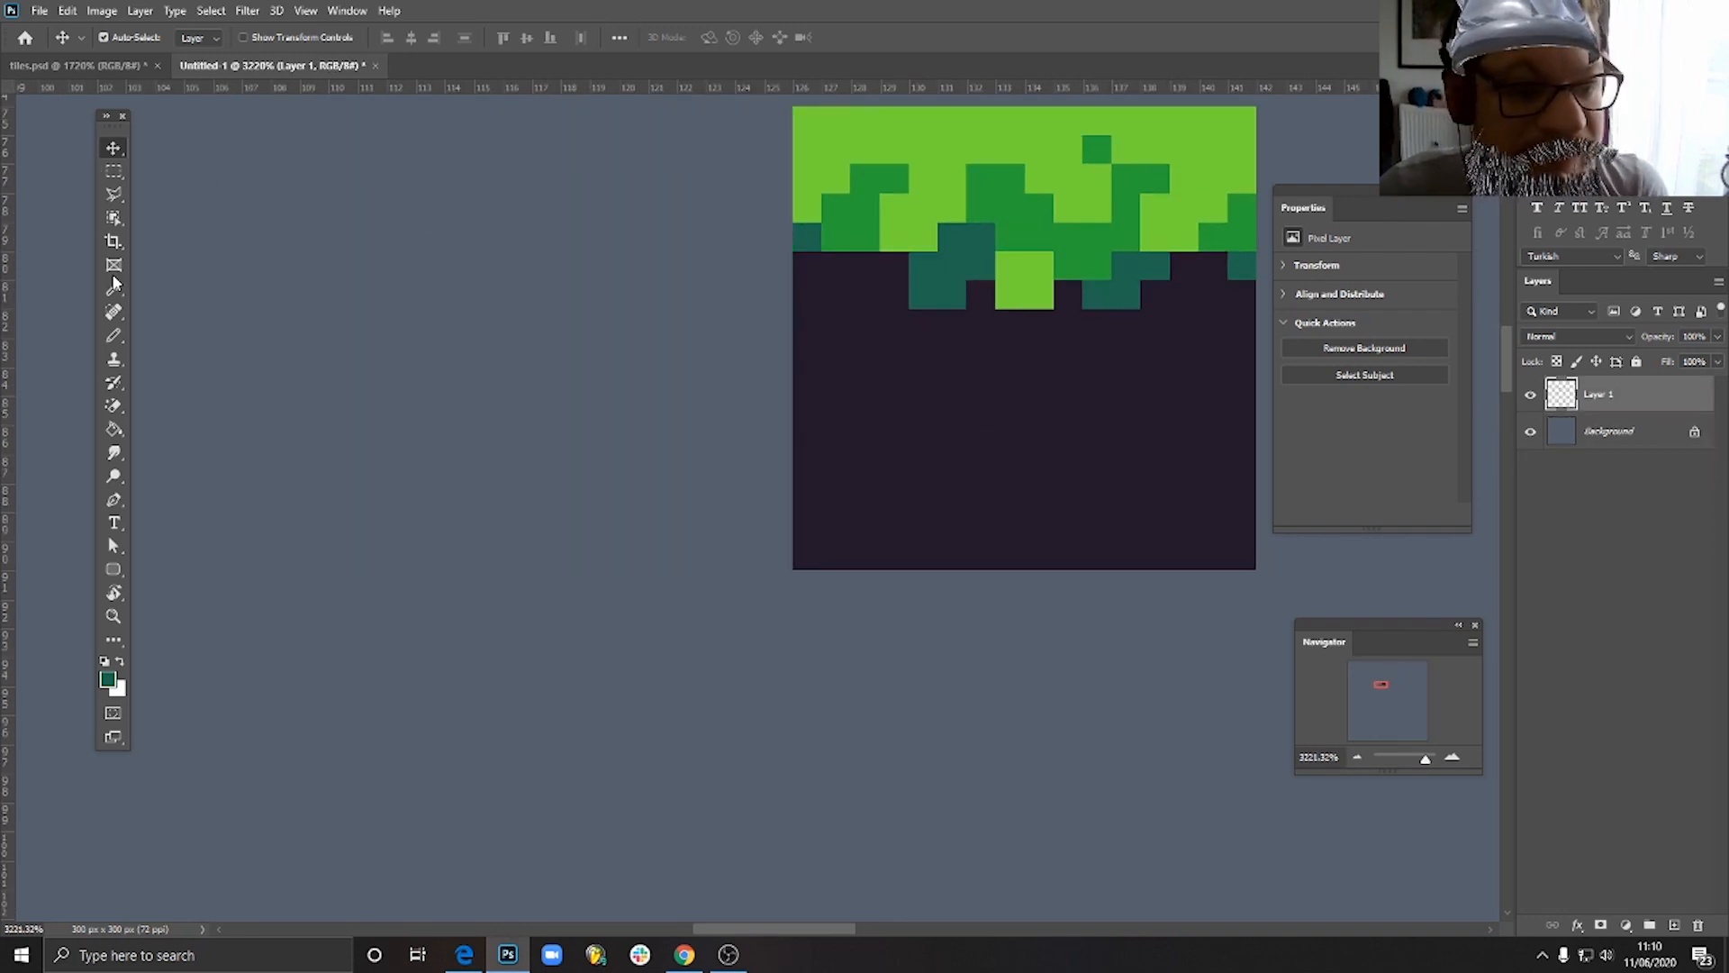
- Cover the teal pixel at the tile's right edge with the dark ground colour, keeping the grass pixel above it mid green
click(113, 335)
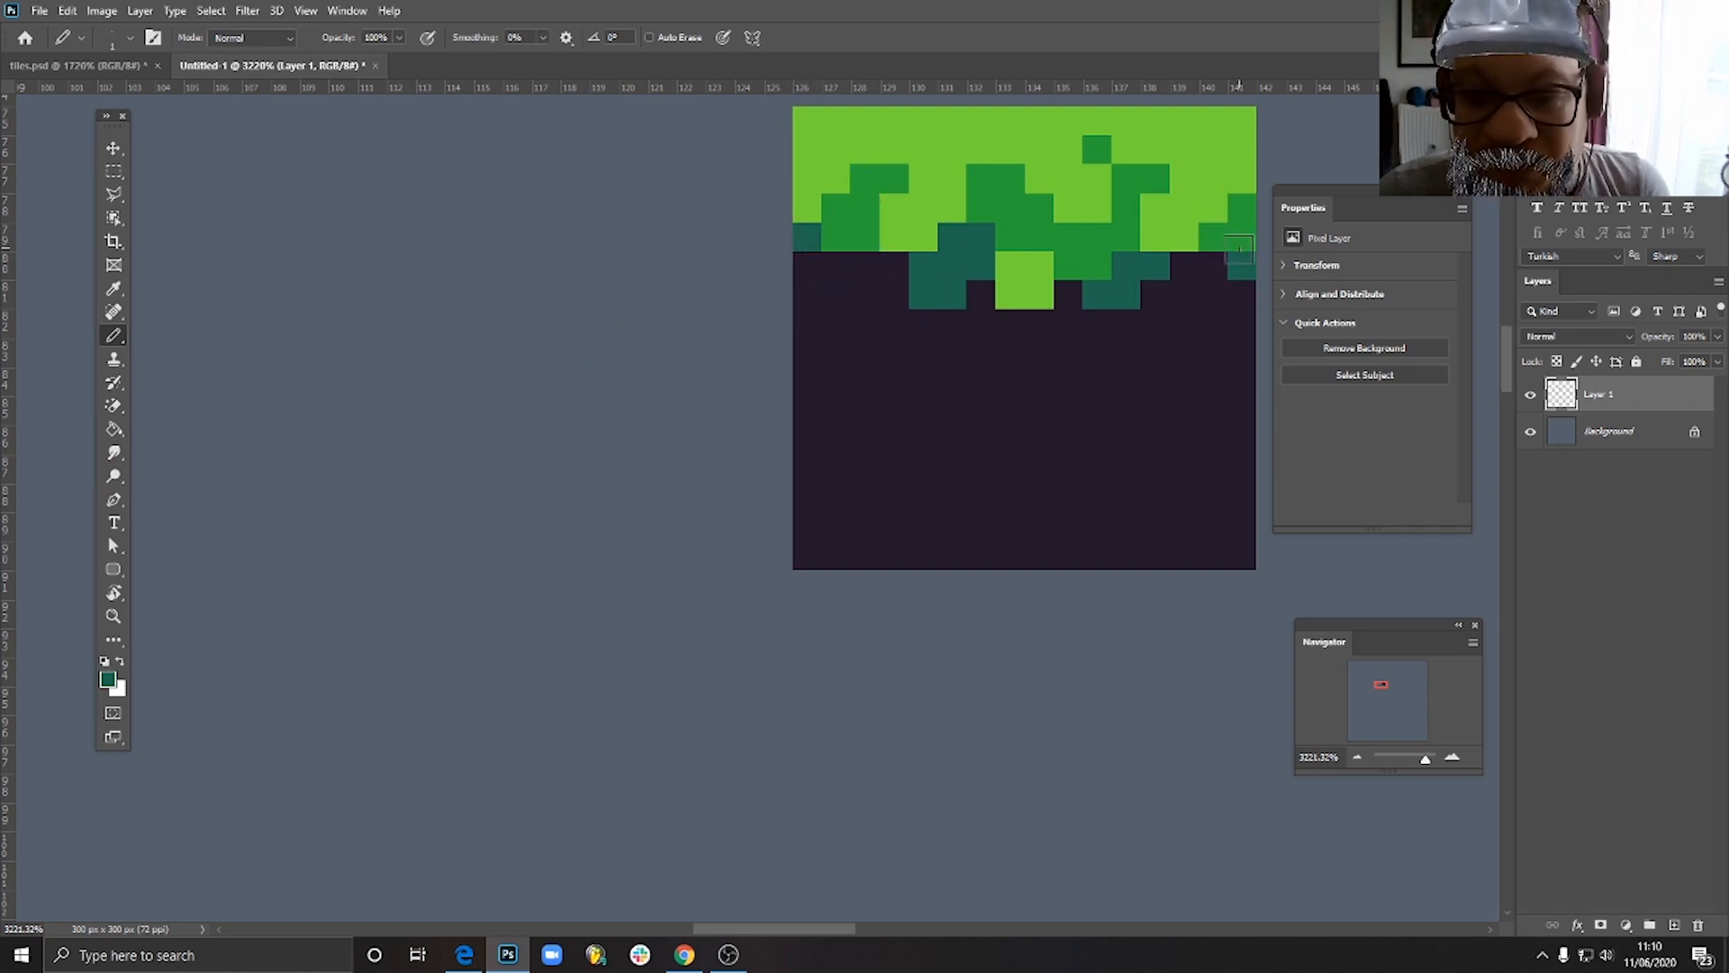
alt+click(1218, 300)
alt+click(1236, 275)
click(1243, 239)
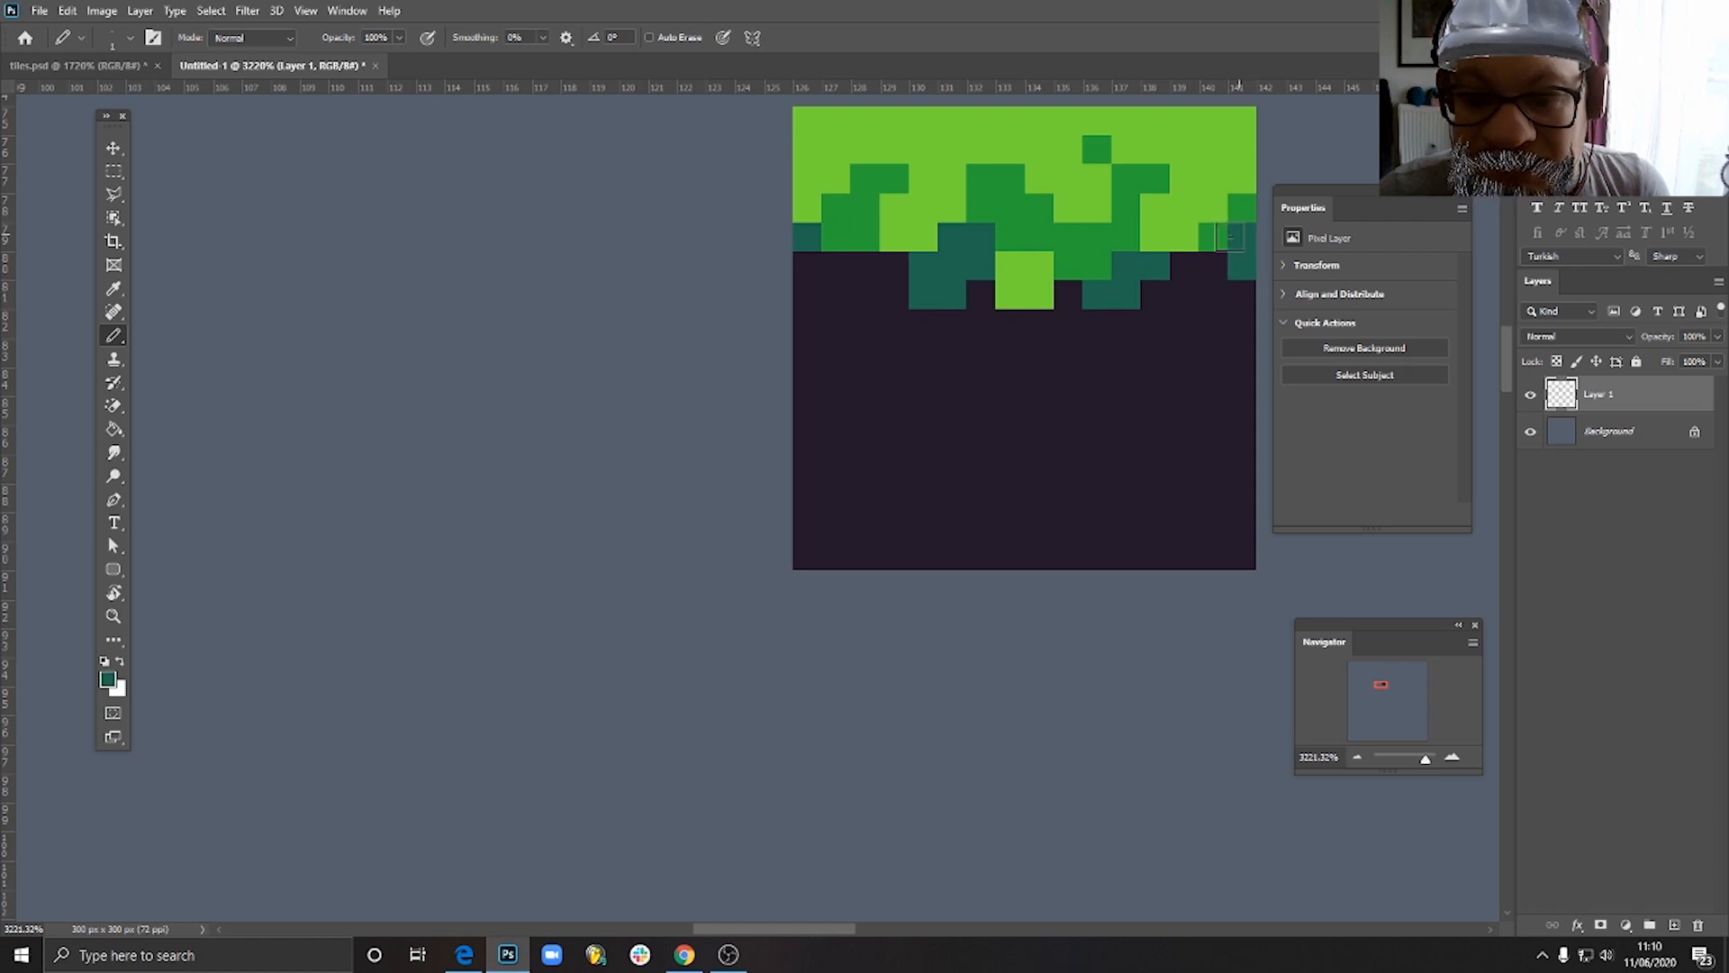
alt+click(1205, 286)
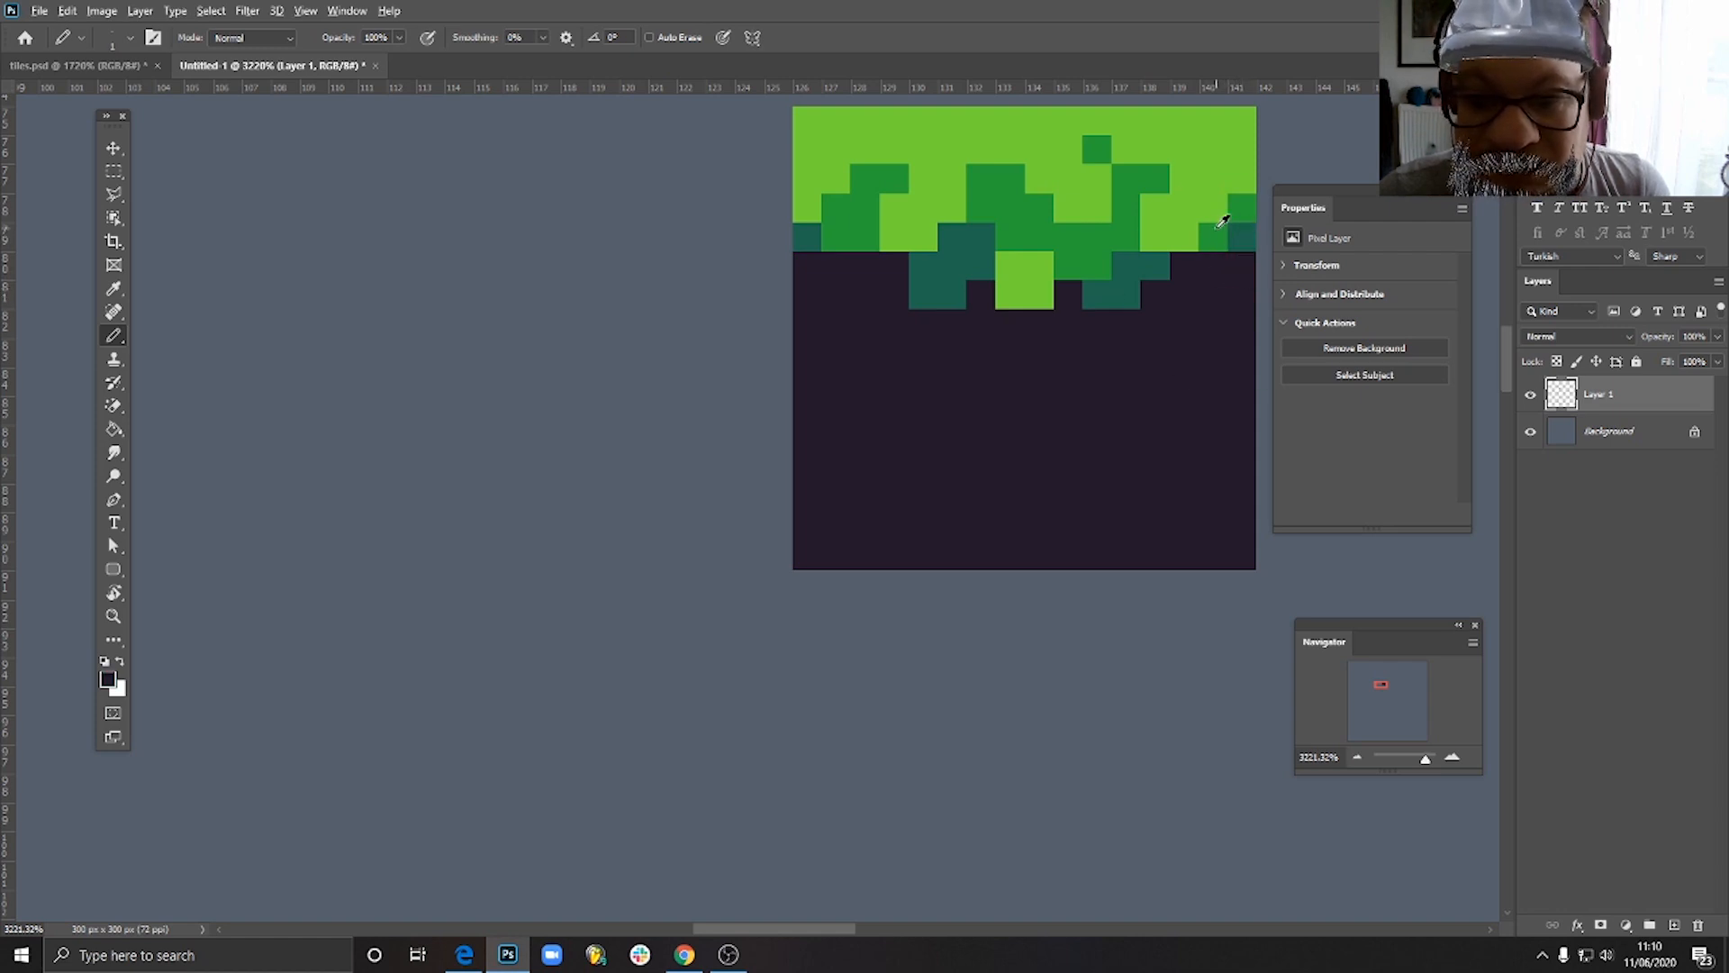
alt+click(1218, 228)
alt+click(1234, 243)
alt+click(1221, 238)
click(1244, 238)
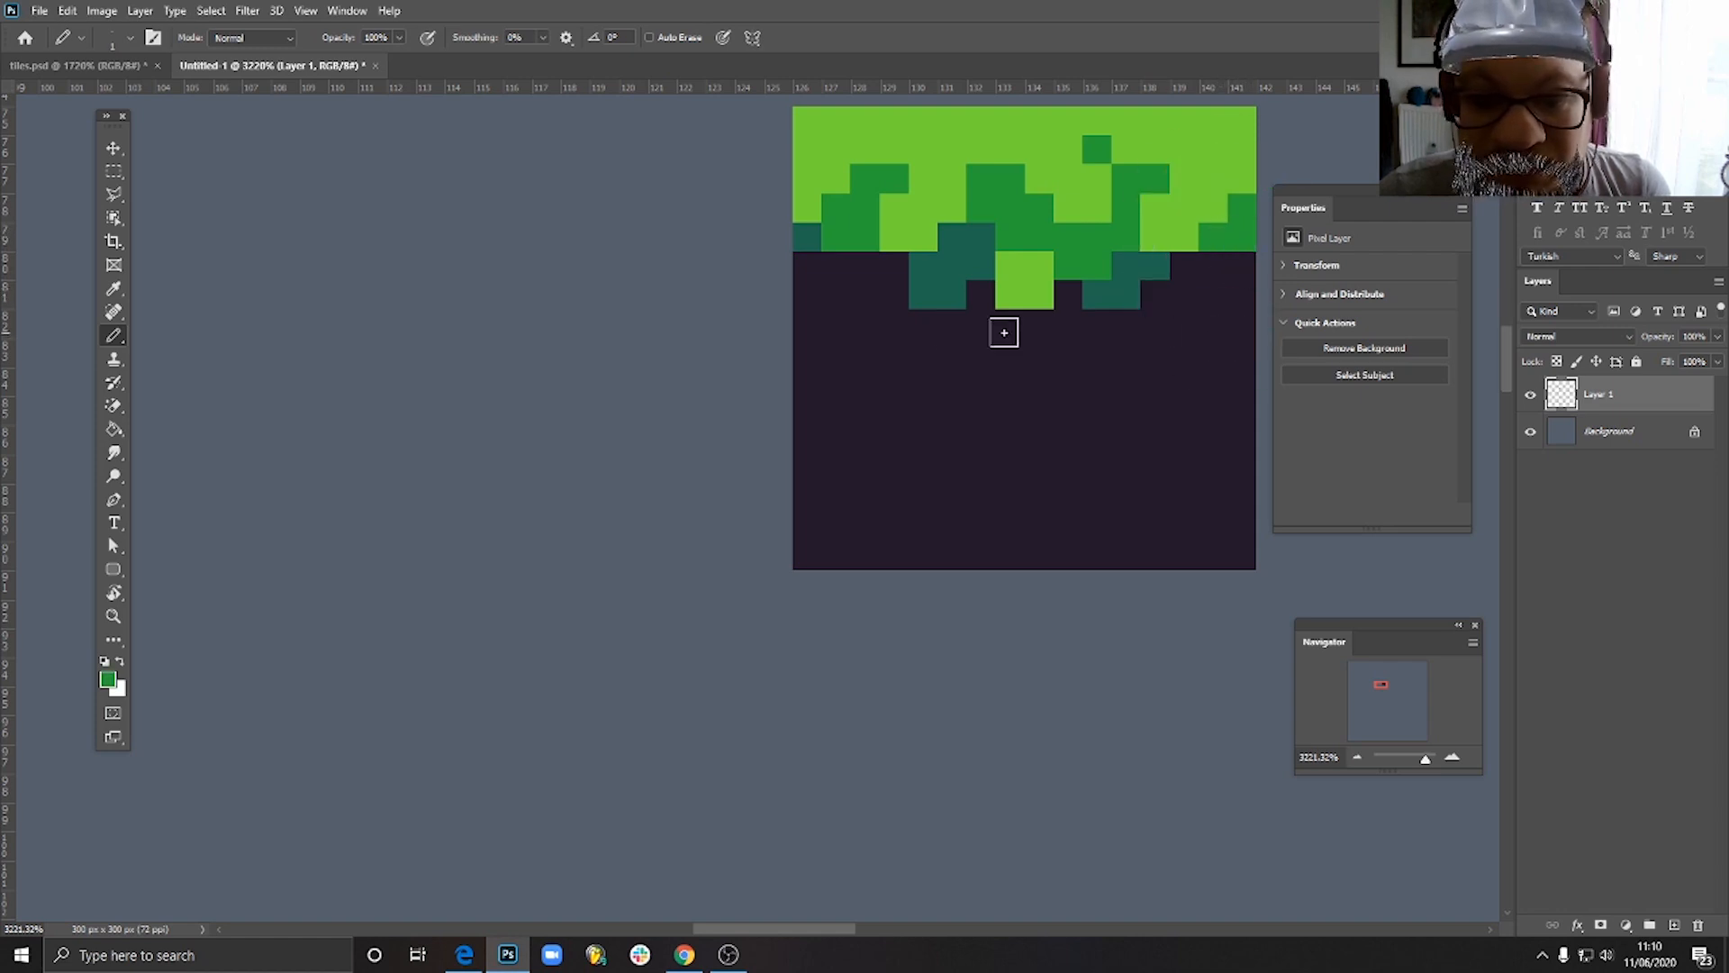
- Pencil a 2 by 2 teal shadow block at the tile's left edge and one teal pixel beneath the grass near the right edge
alt+click(806, 236)
drag(807, 266, 828, 245)
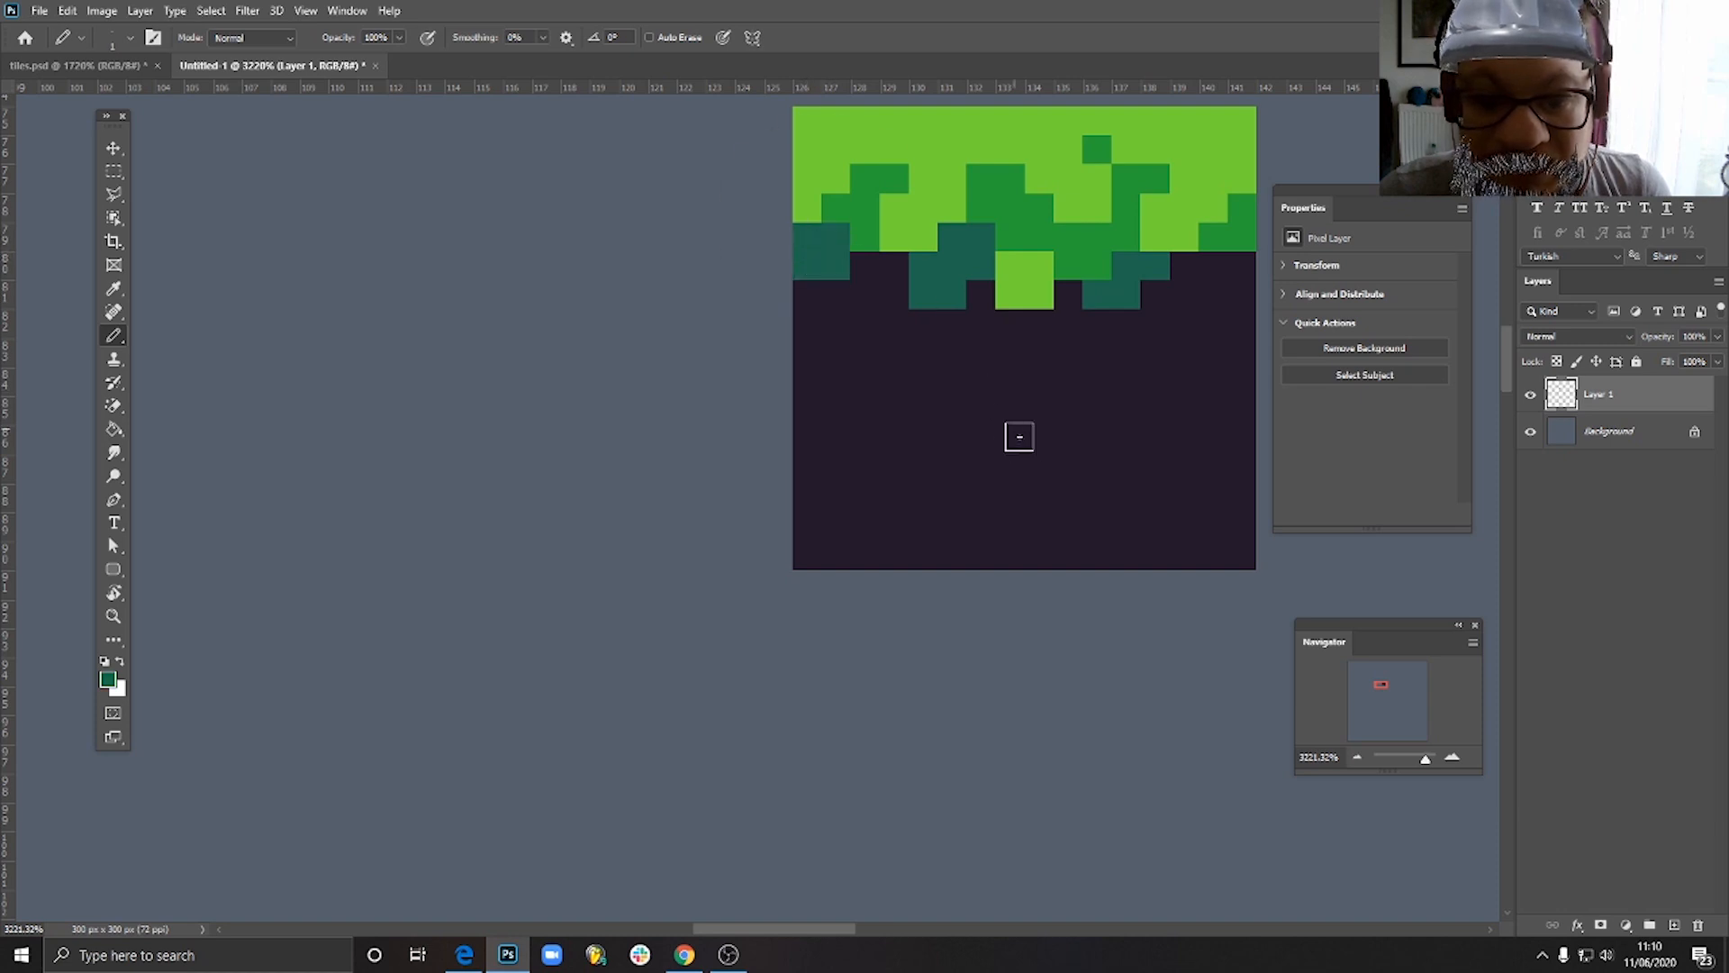
scroll(1027, 434, down, 10)
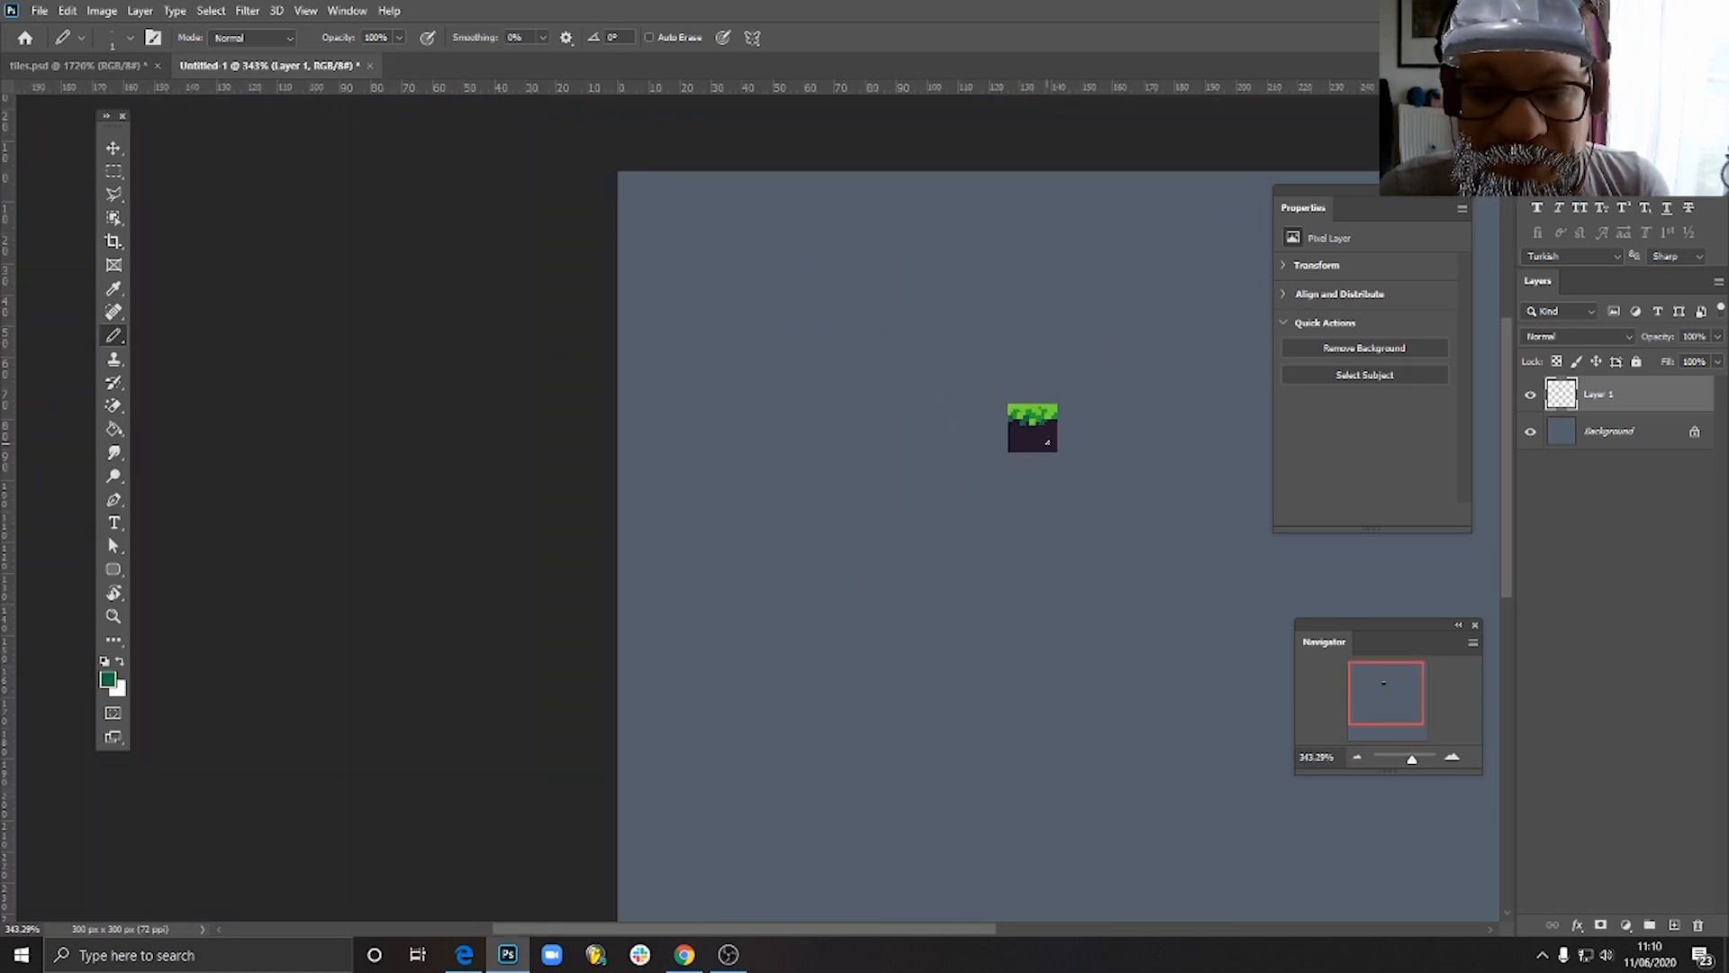
scroll(1047, 442, up, 8)
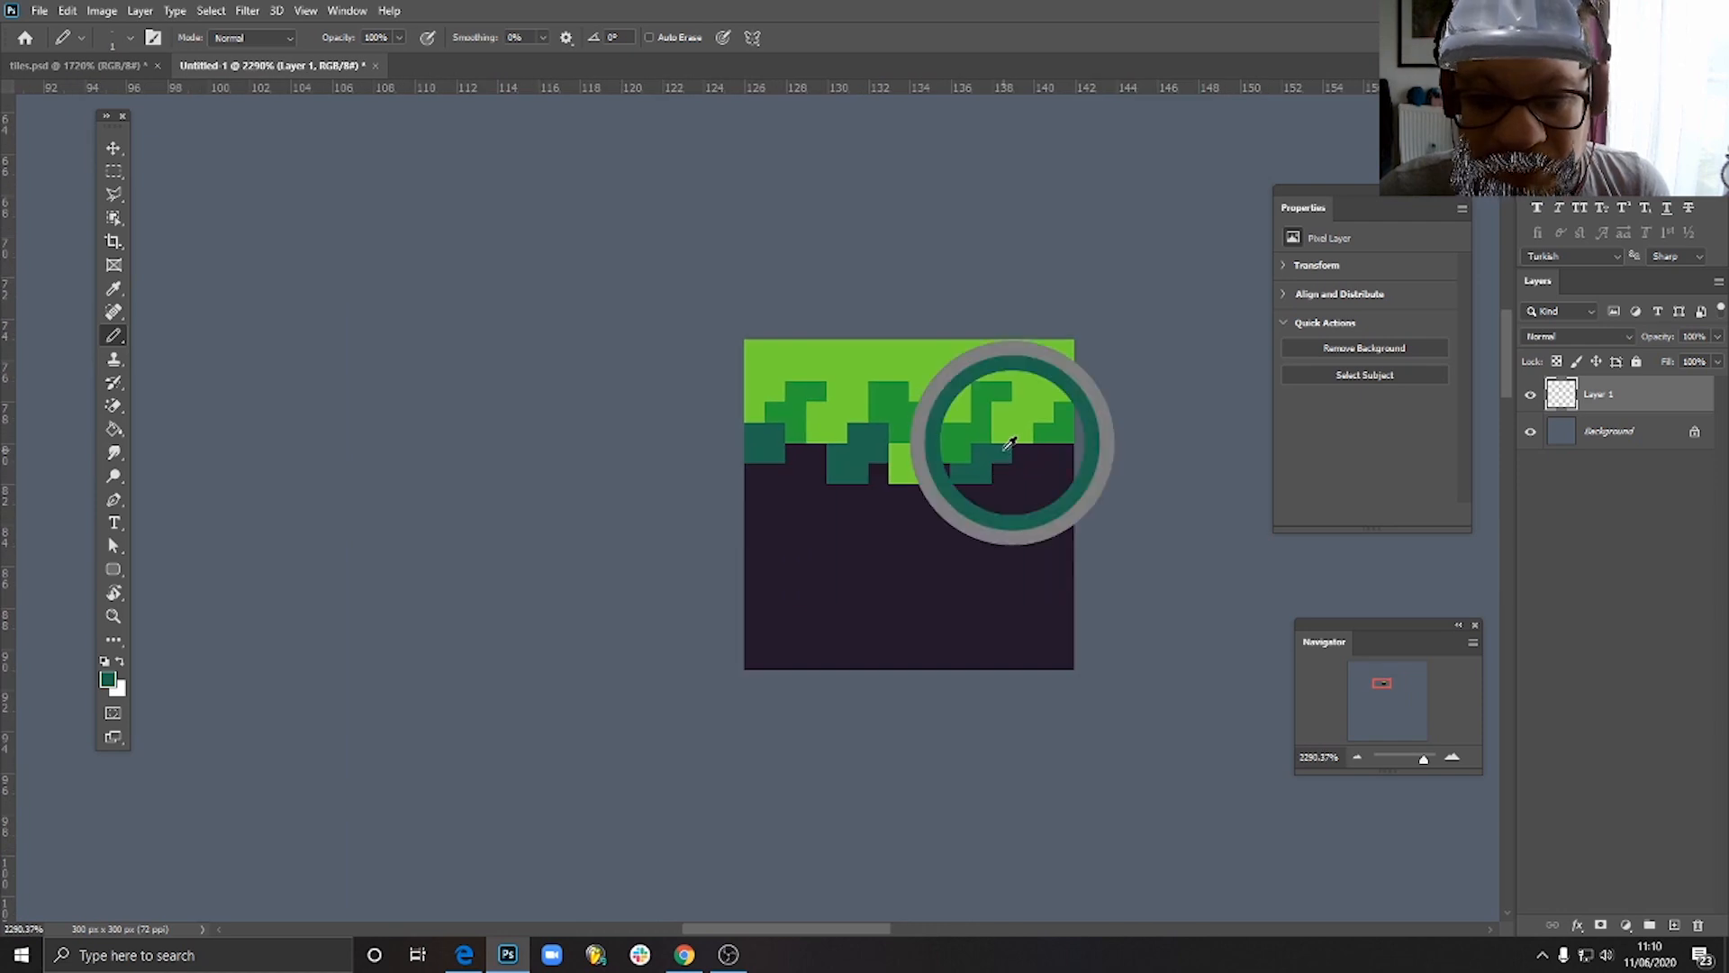
alt+click(1010, 443)
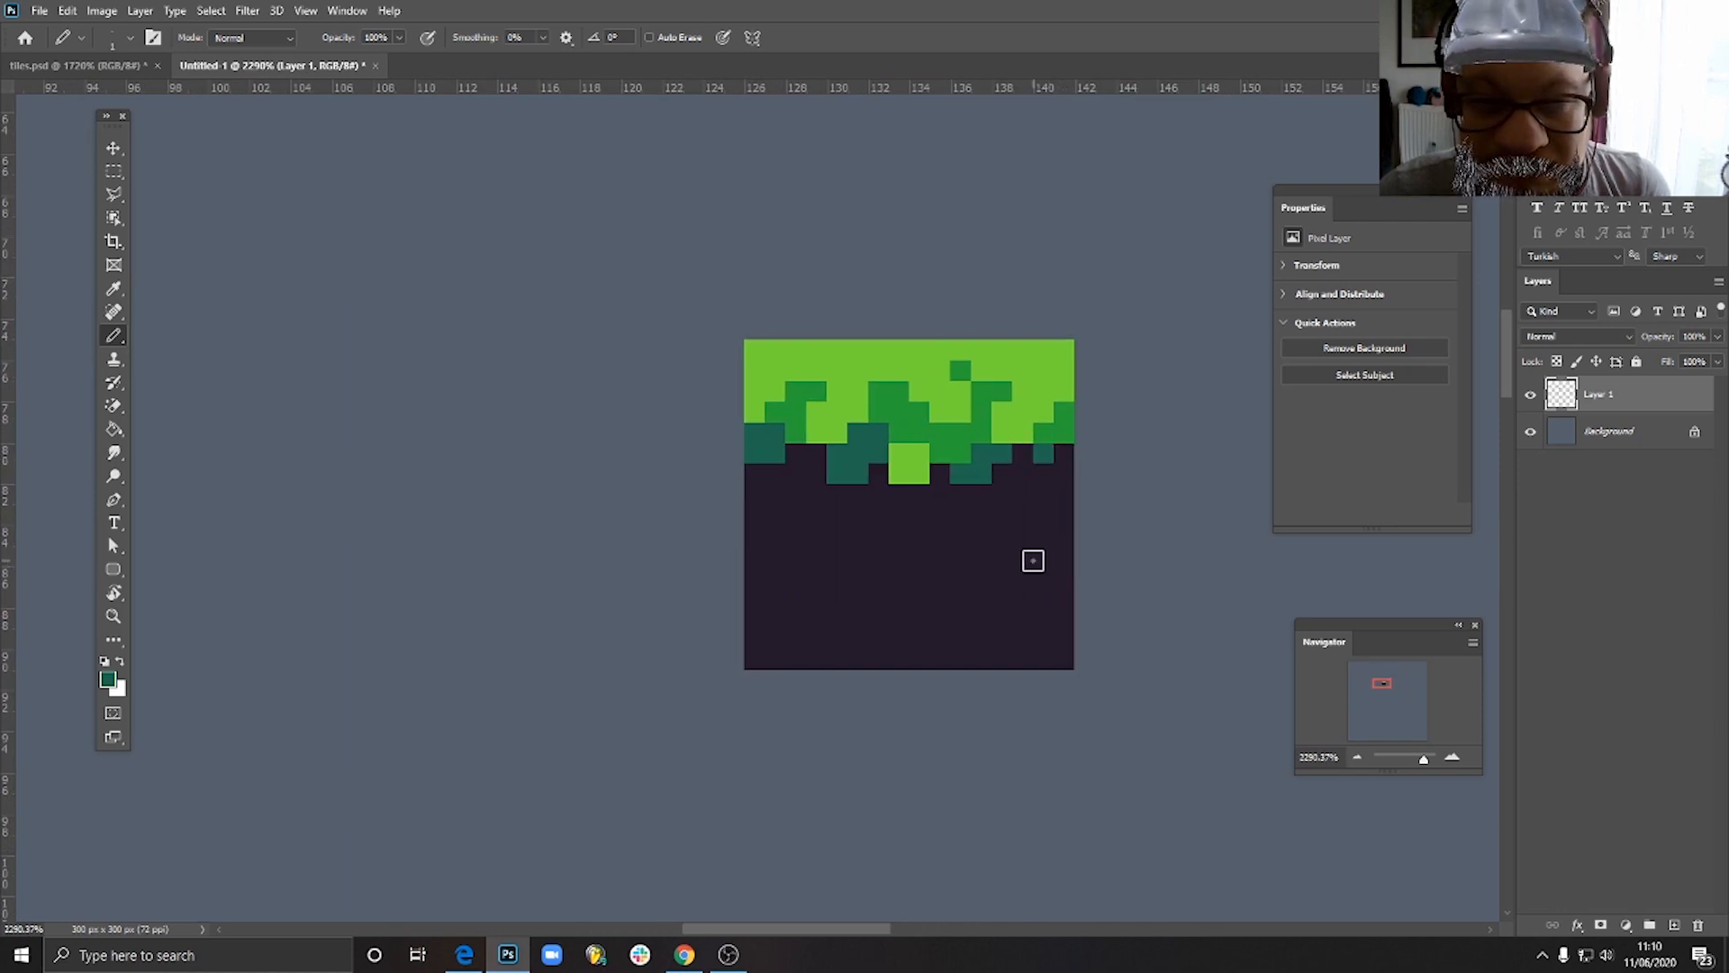
- Place one copy of the tile flush on each side of the original to check the repeating row of three
scroll(1034, 554, down, 5)
scroll(1039, 546, down, 1)
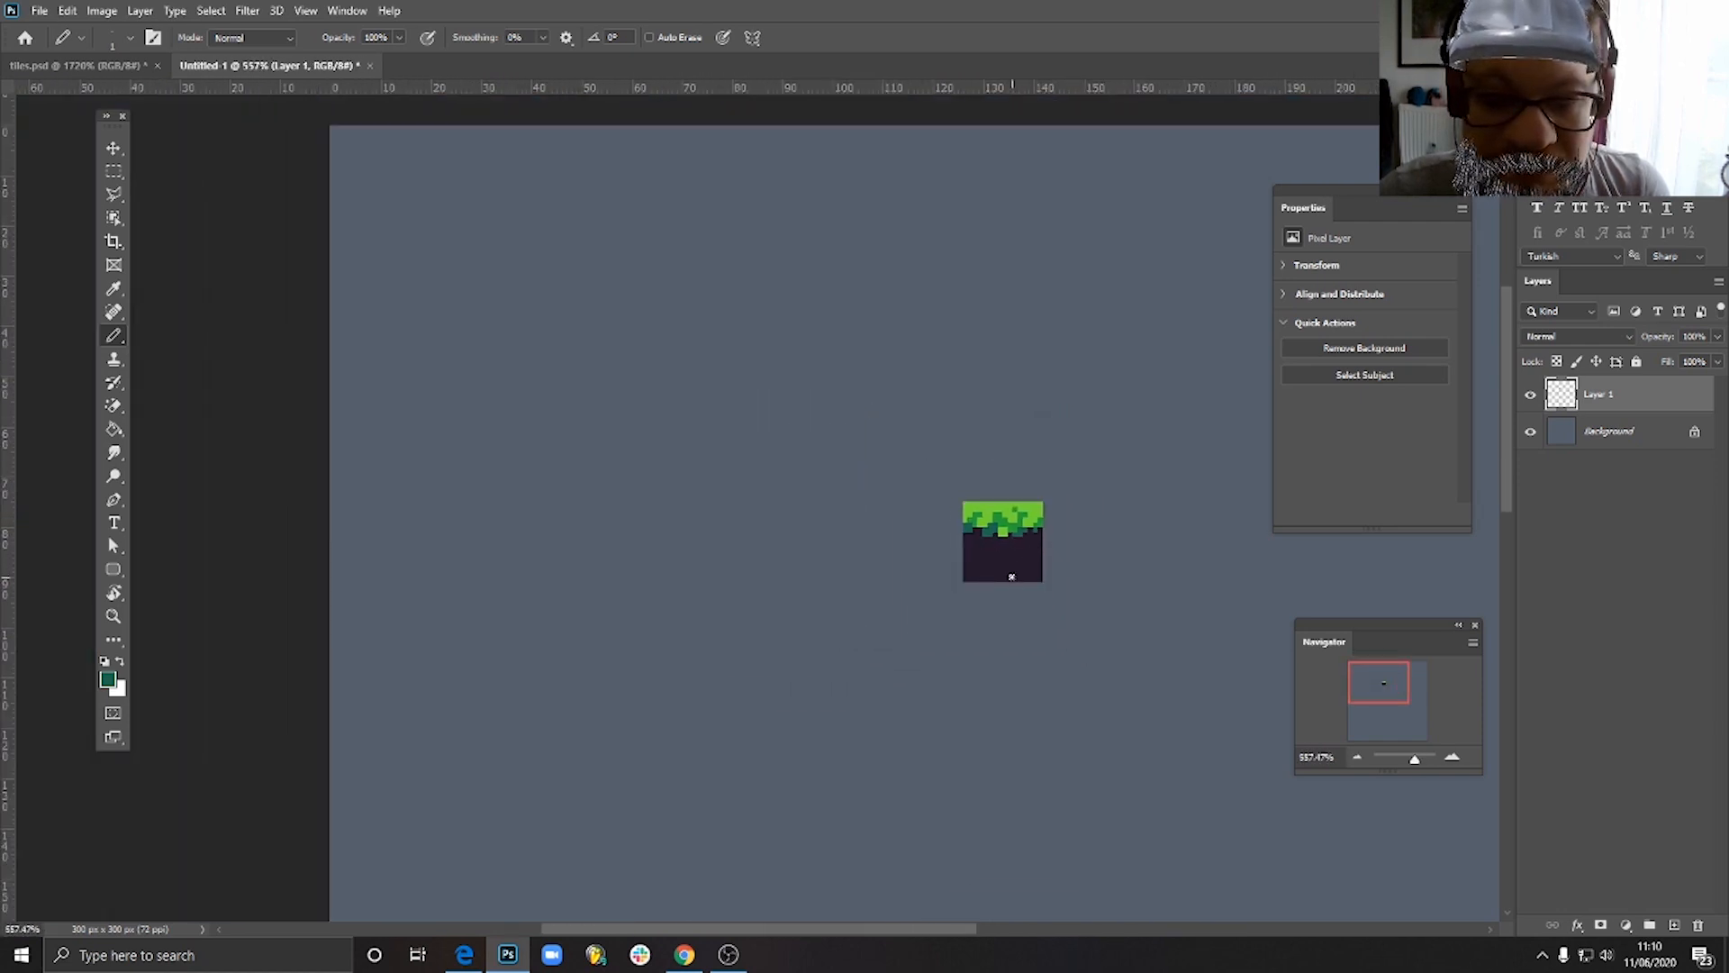
scroll(1017, 557, up, 4)
click(111, 158)
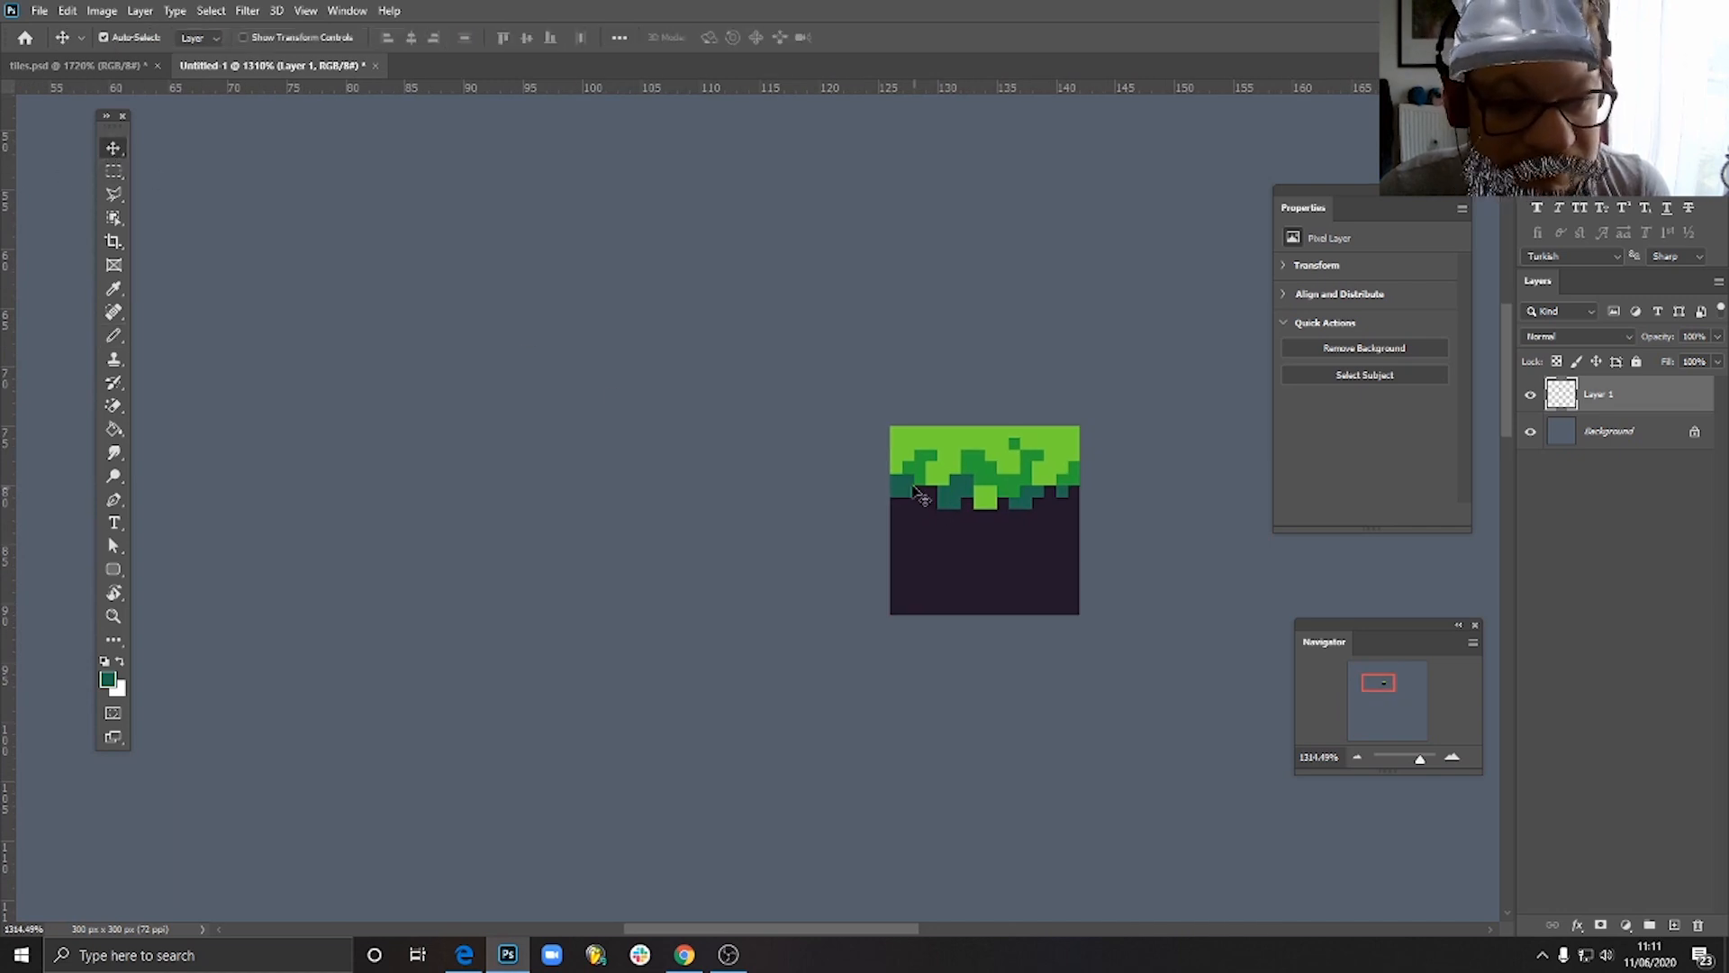
drag(986, 493, 797, 492)
scroll(968, 580, down, 6)
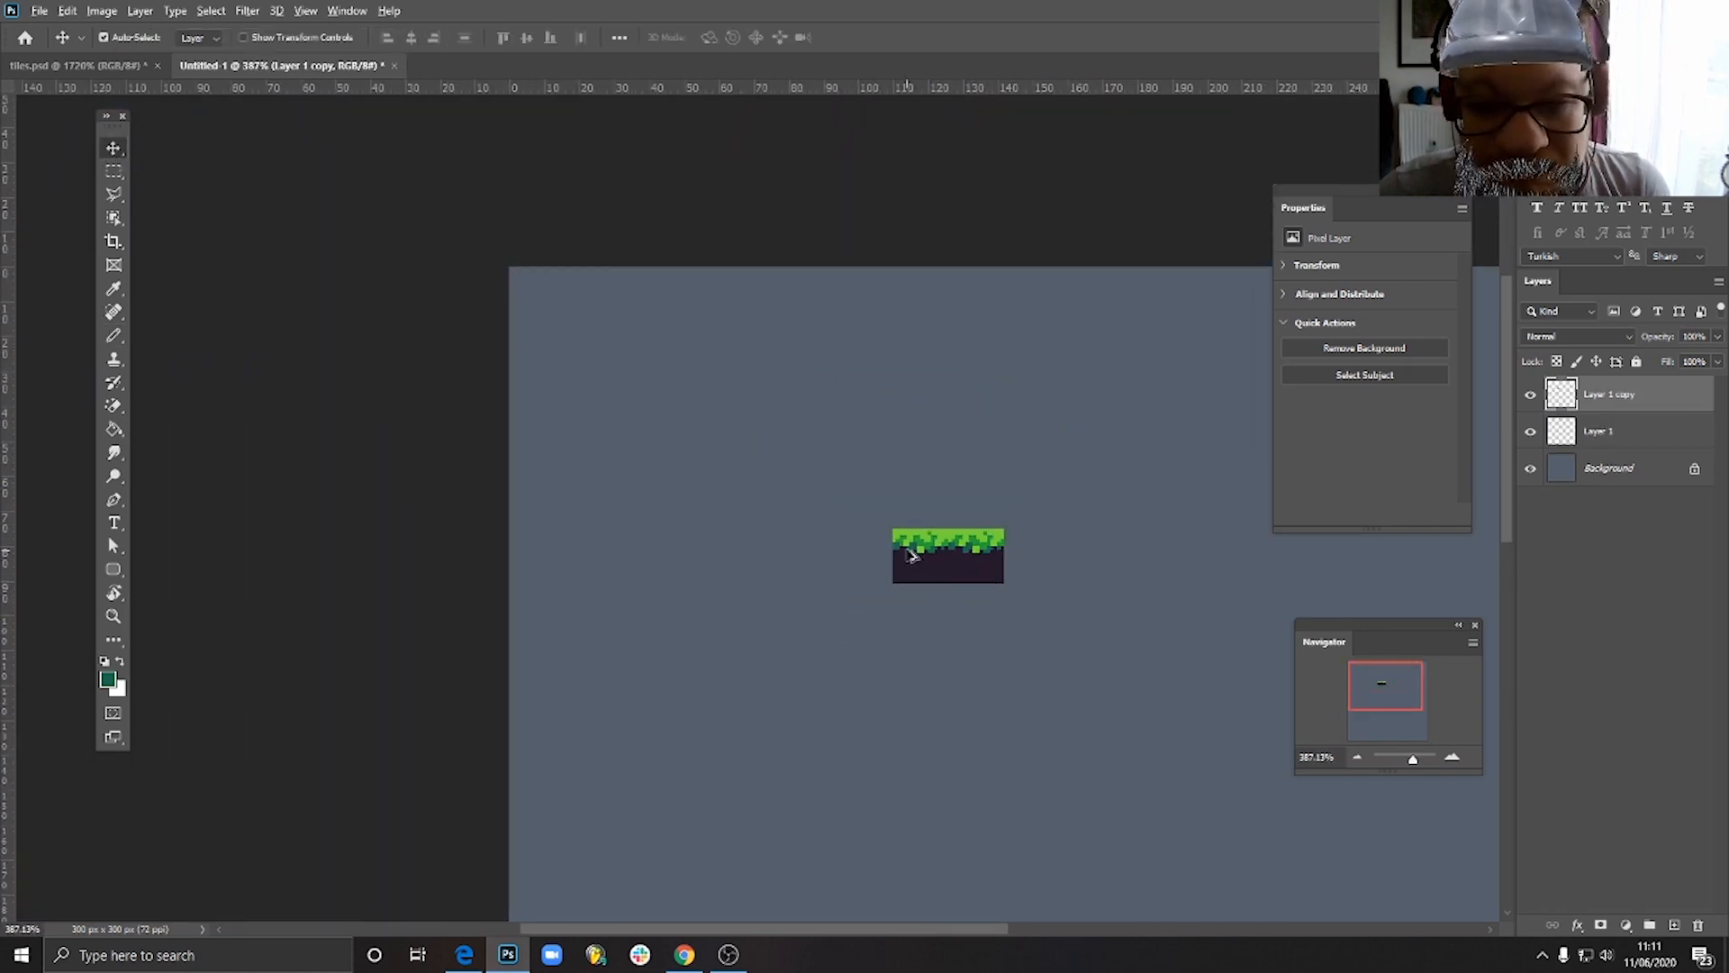
drag(909, 555, 1021, 556)
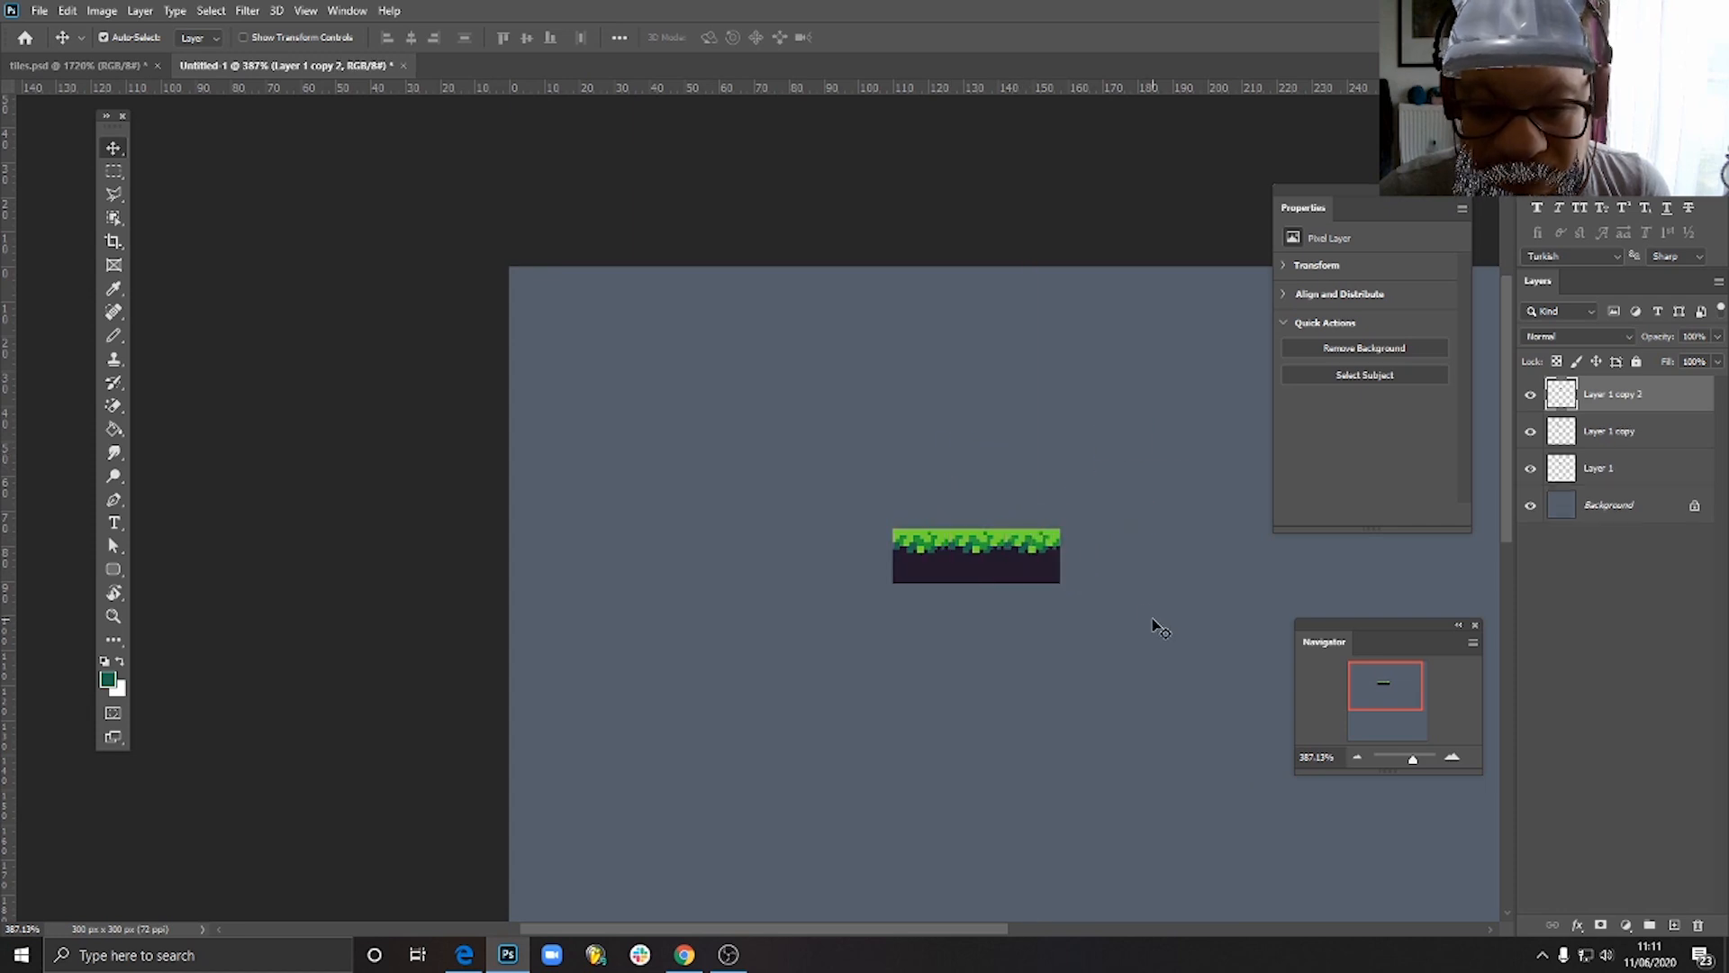
scroll(1158, 628, down, 3)
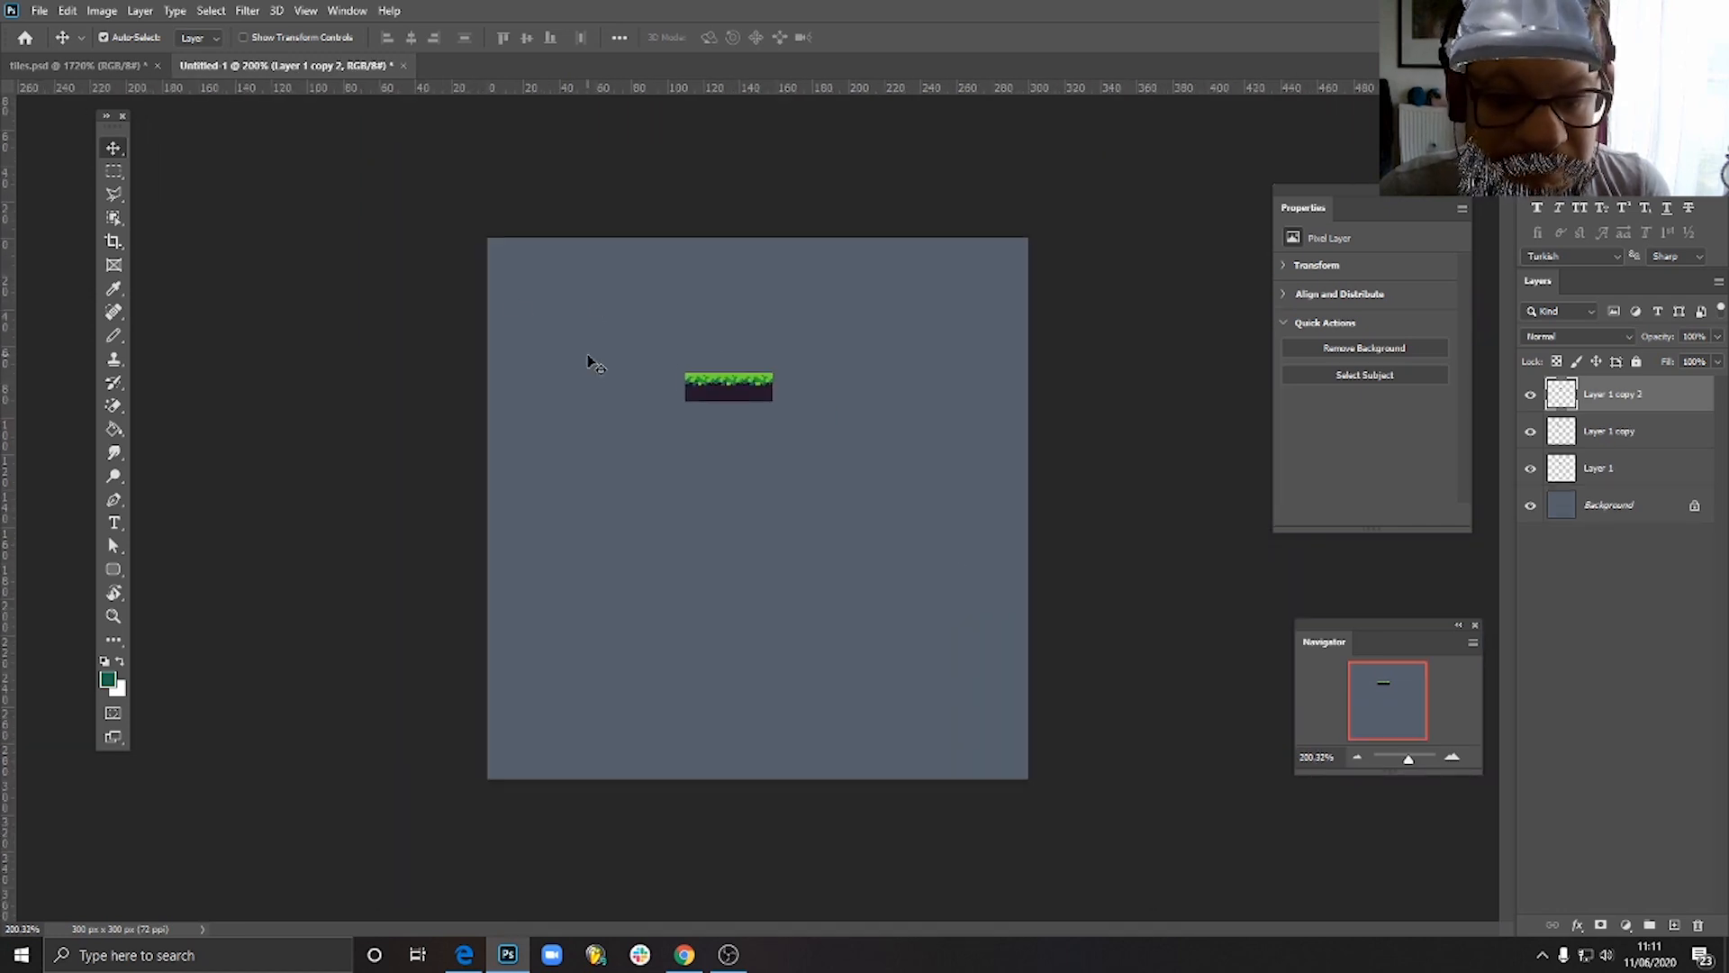
scroll(627, 393, up, 9)
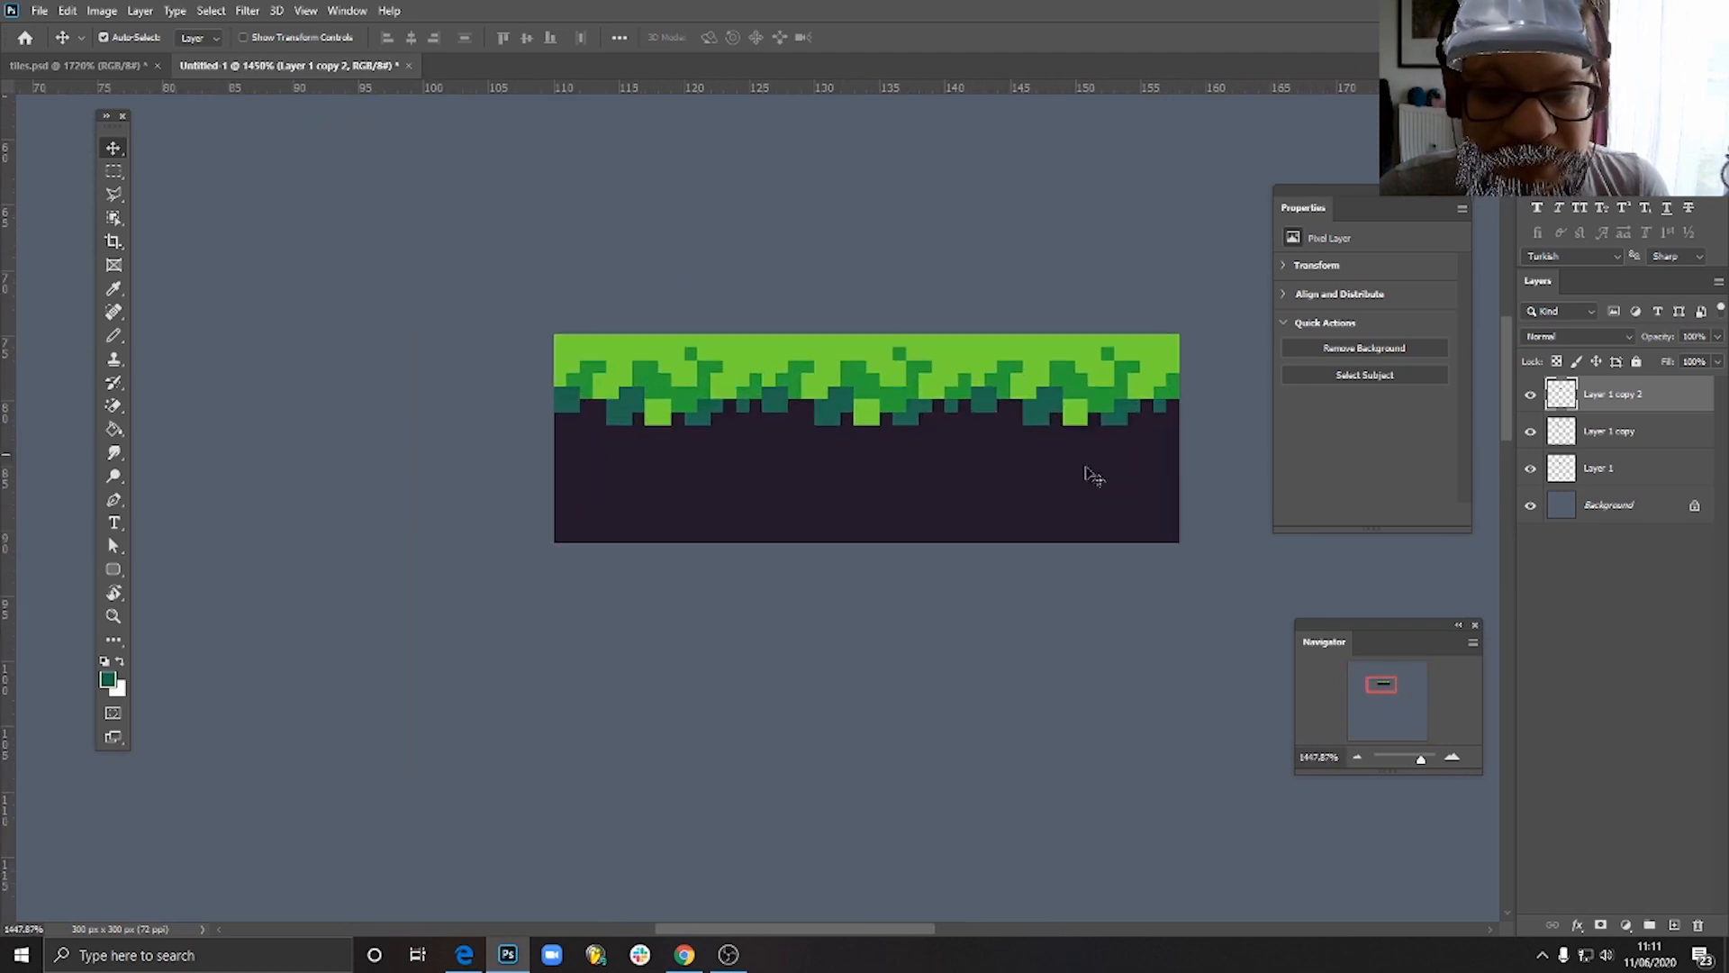
- Delete both tile copies, leaving only the original tile layer
click(970, 630)
click(1096, 446)
key(Delete)
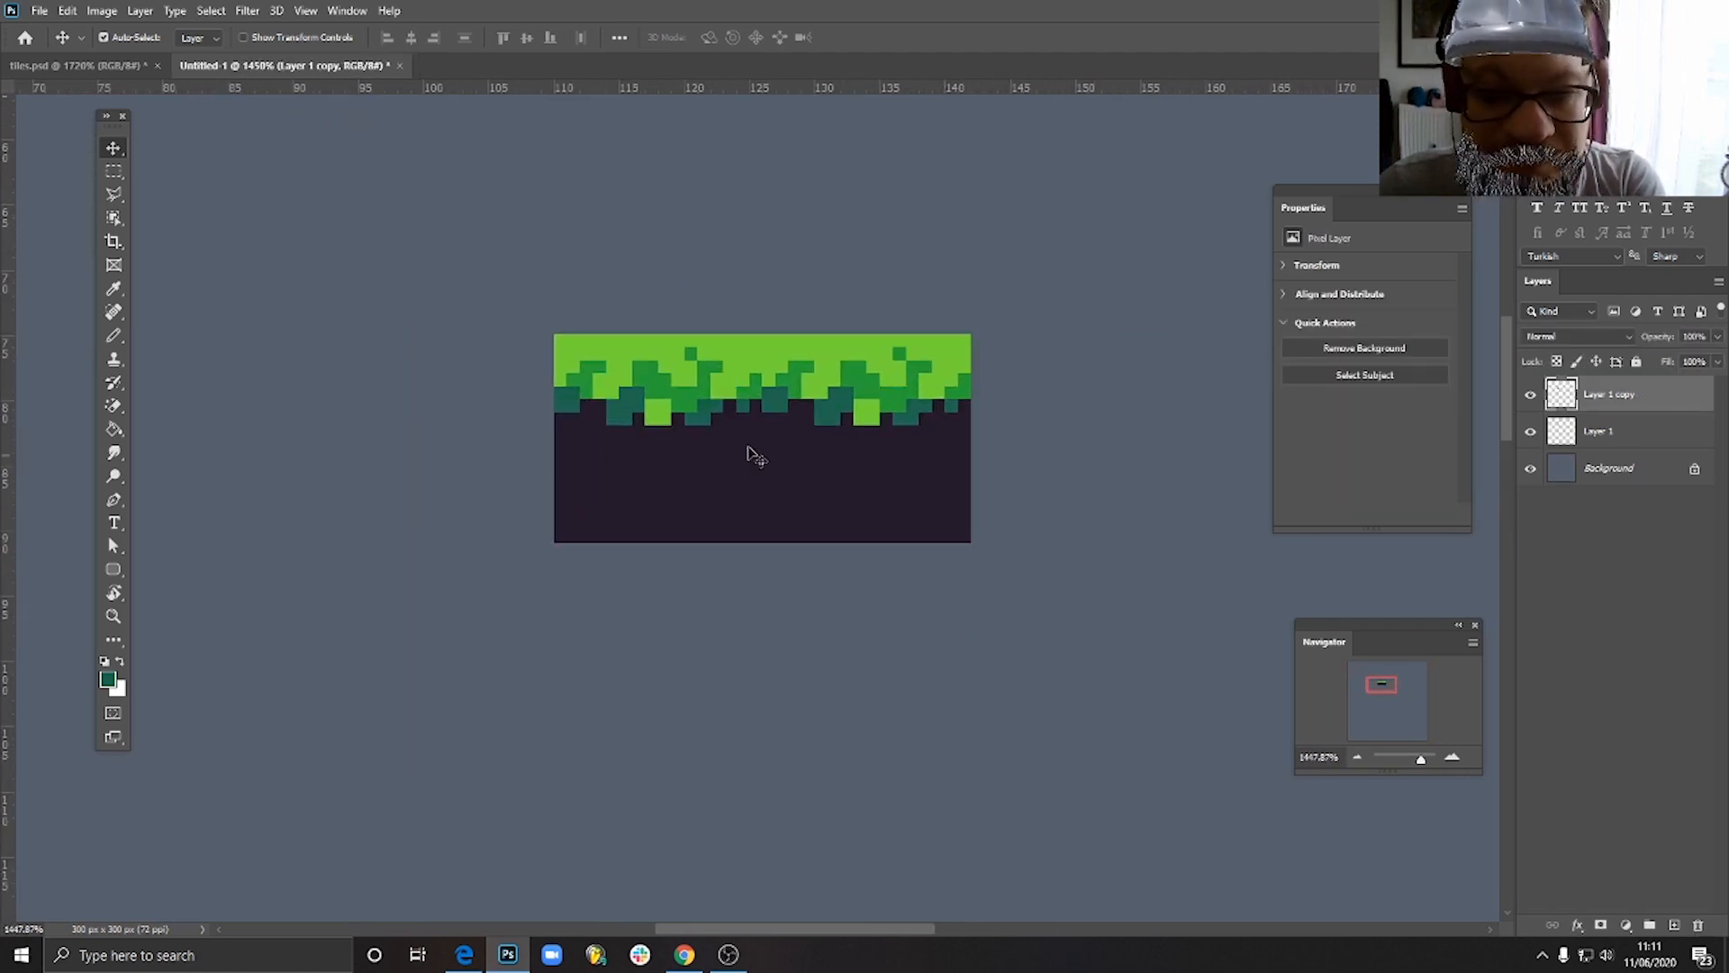
key(Delete)
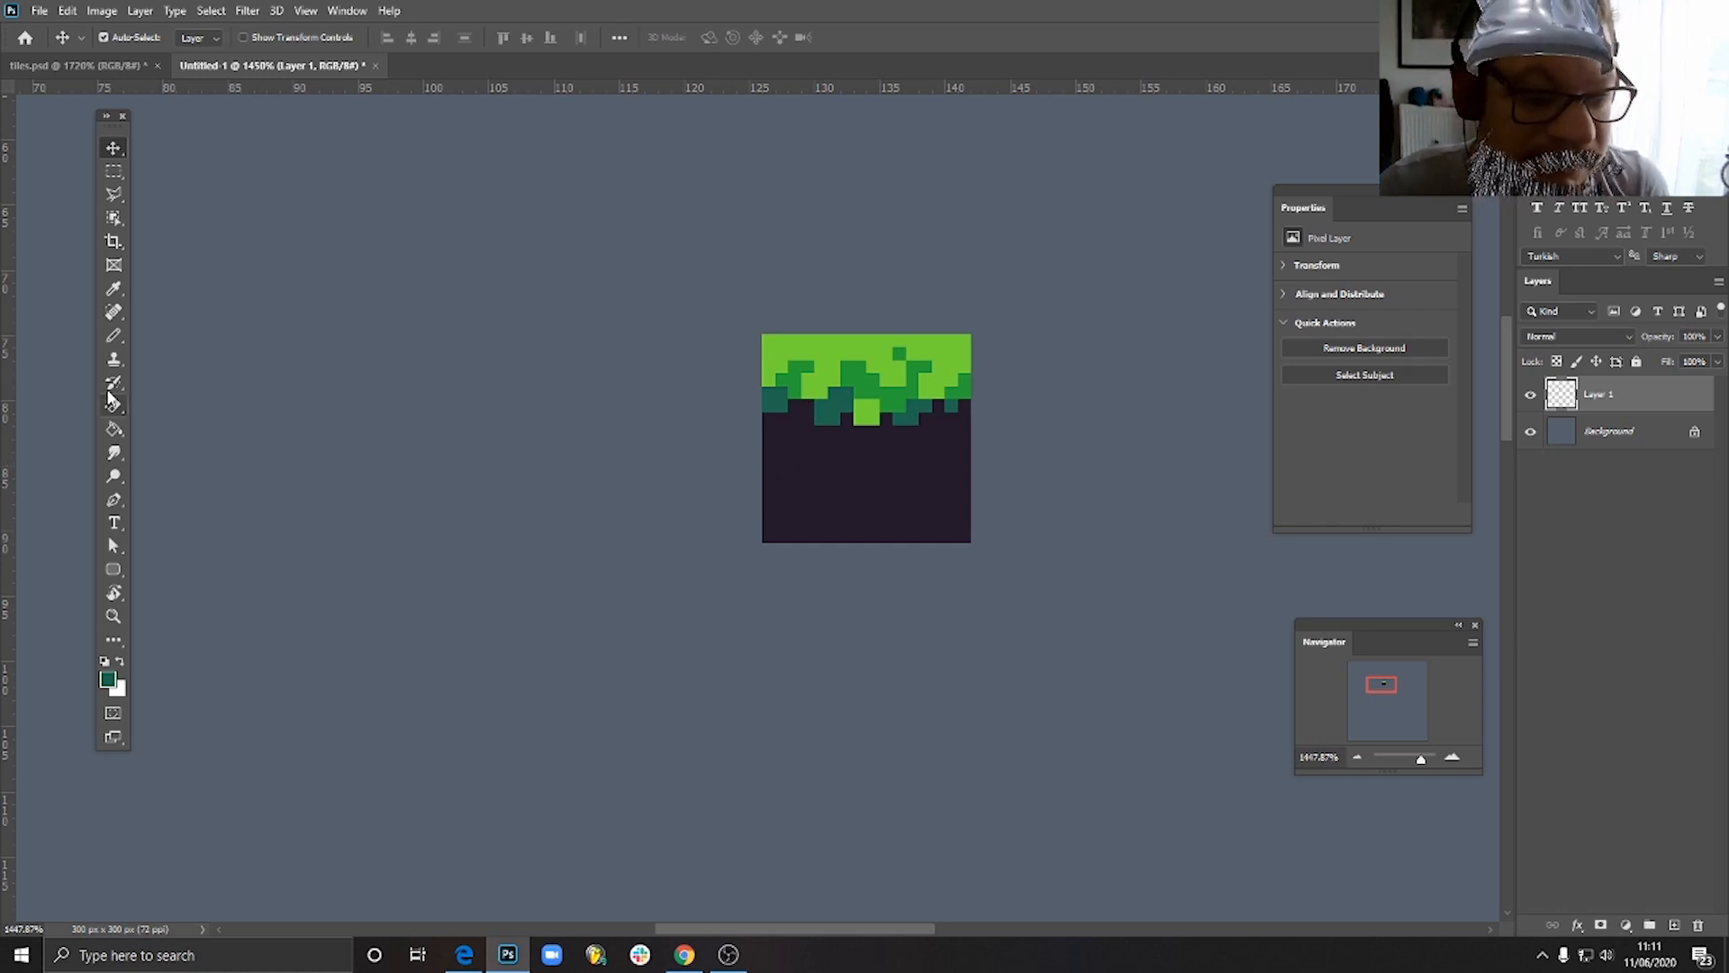
- Set the pencil's foreground colour to a reddish brown, #a56654
click(114, 337)
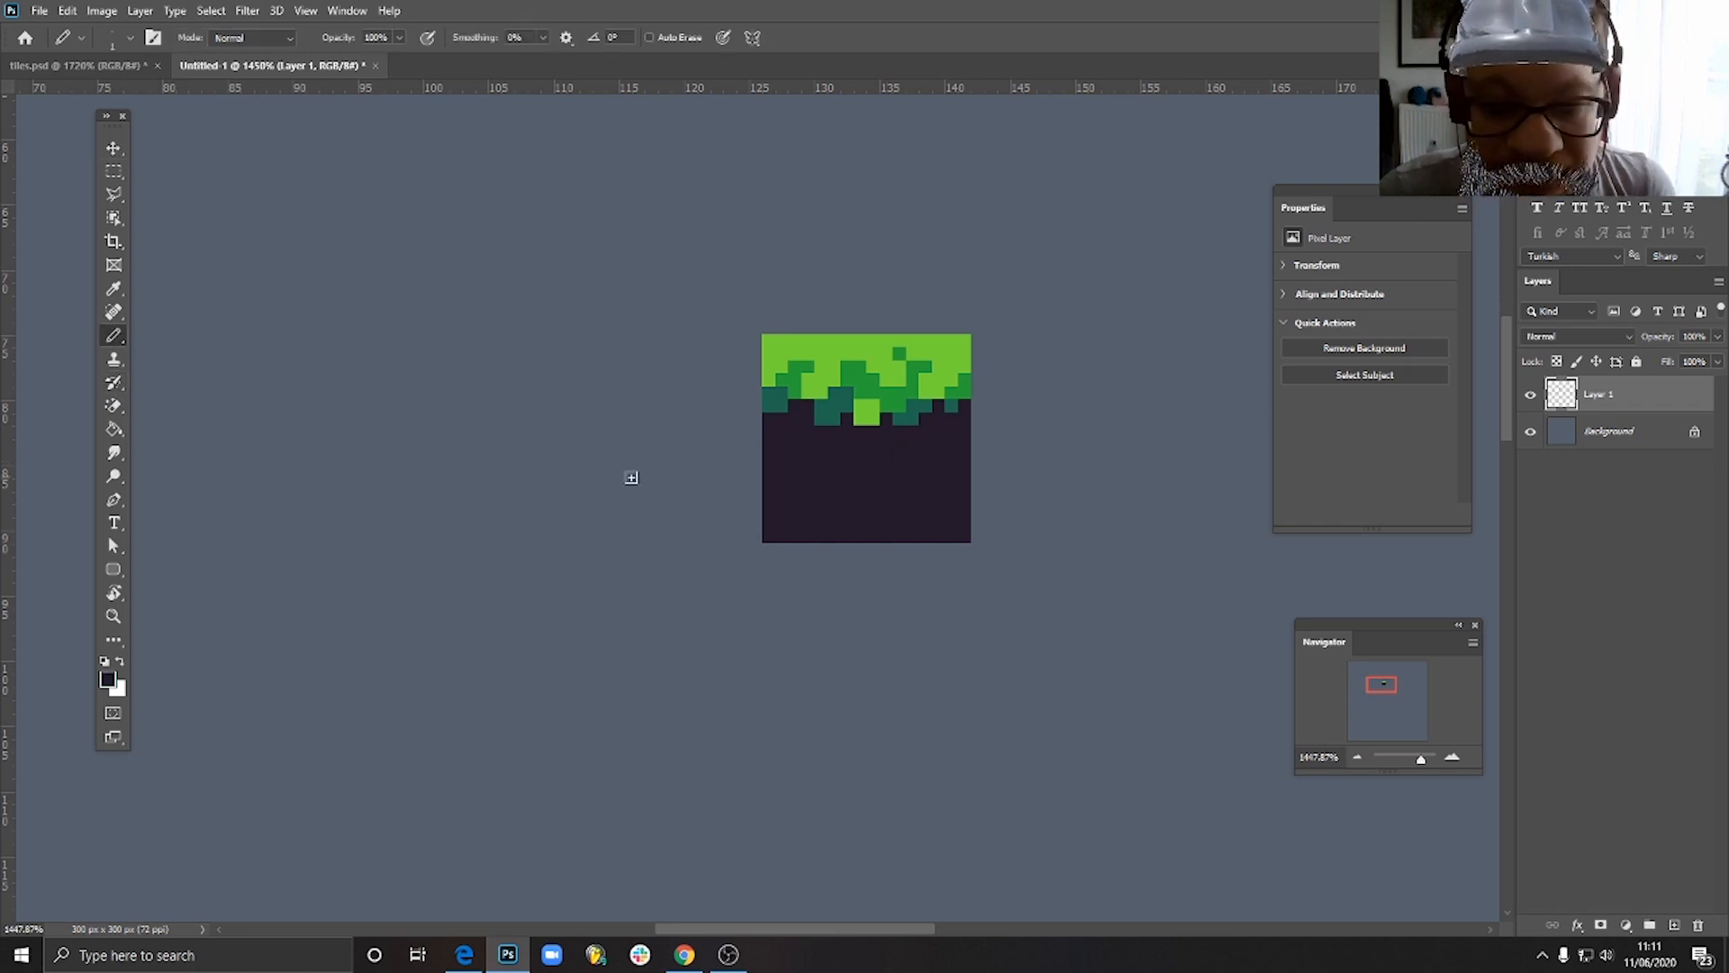
click(109, 680)
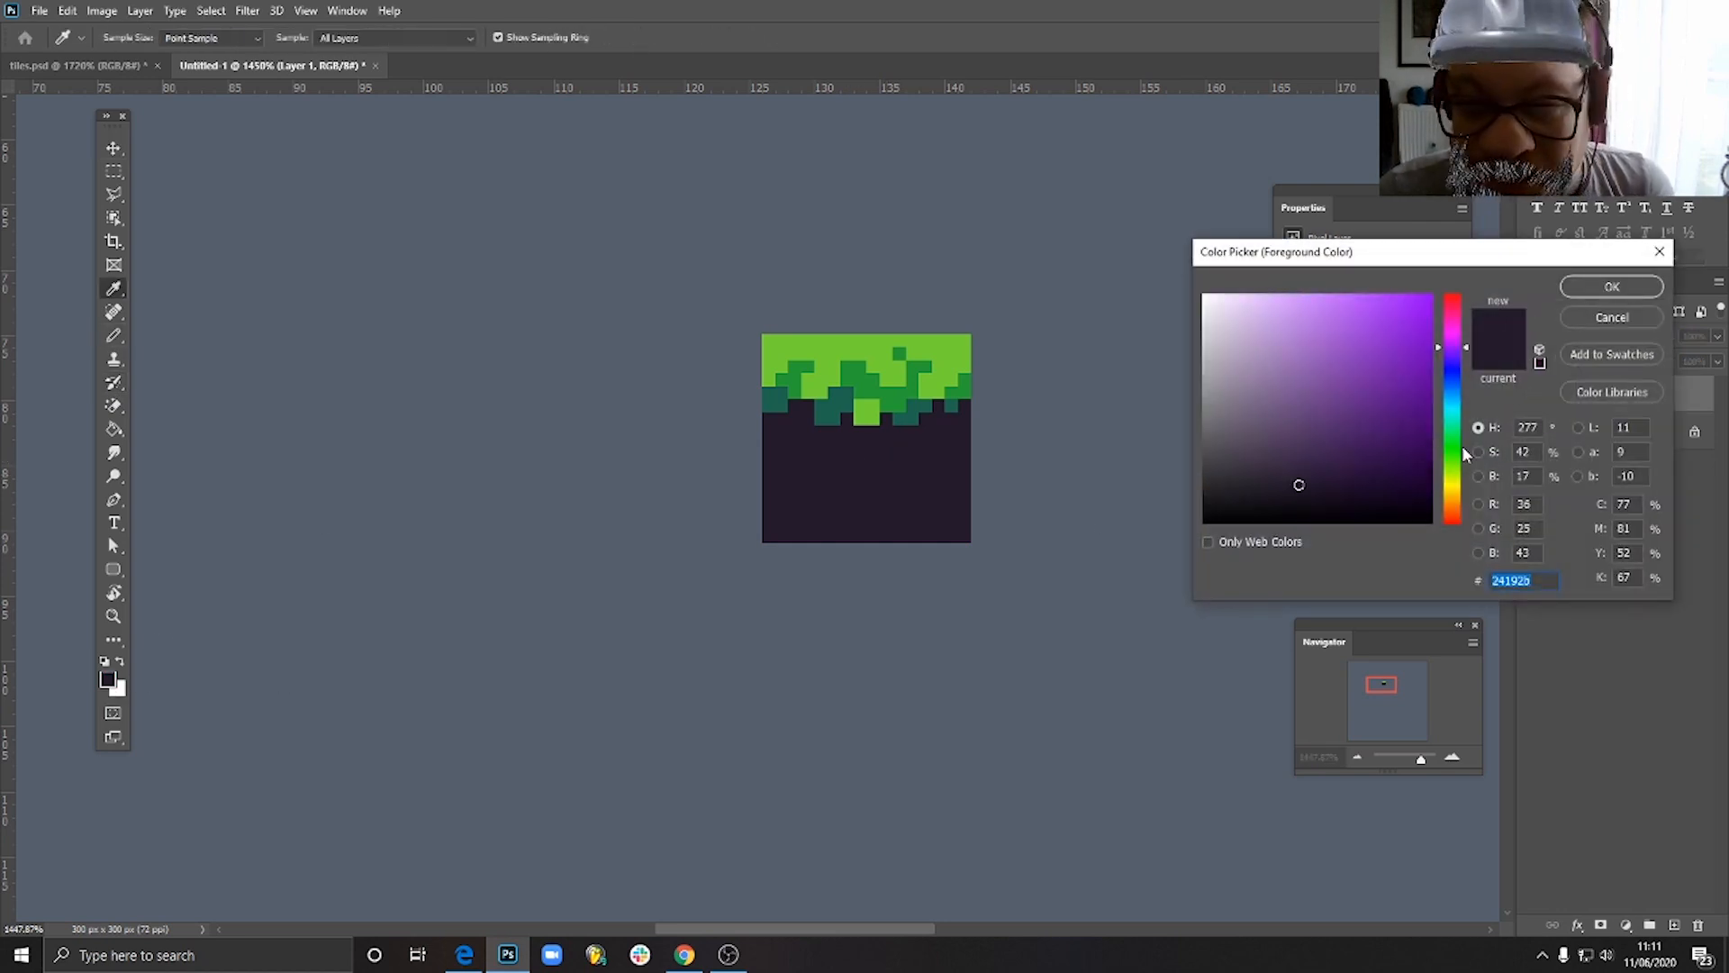
drag(1452, 513, 1460, 517)
click(1316, 379)
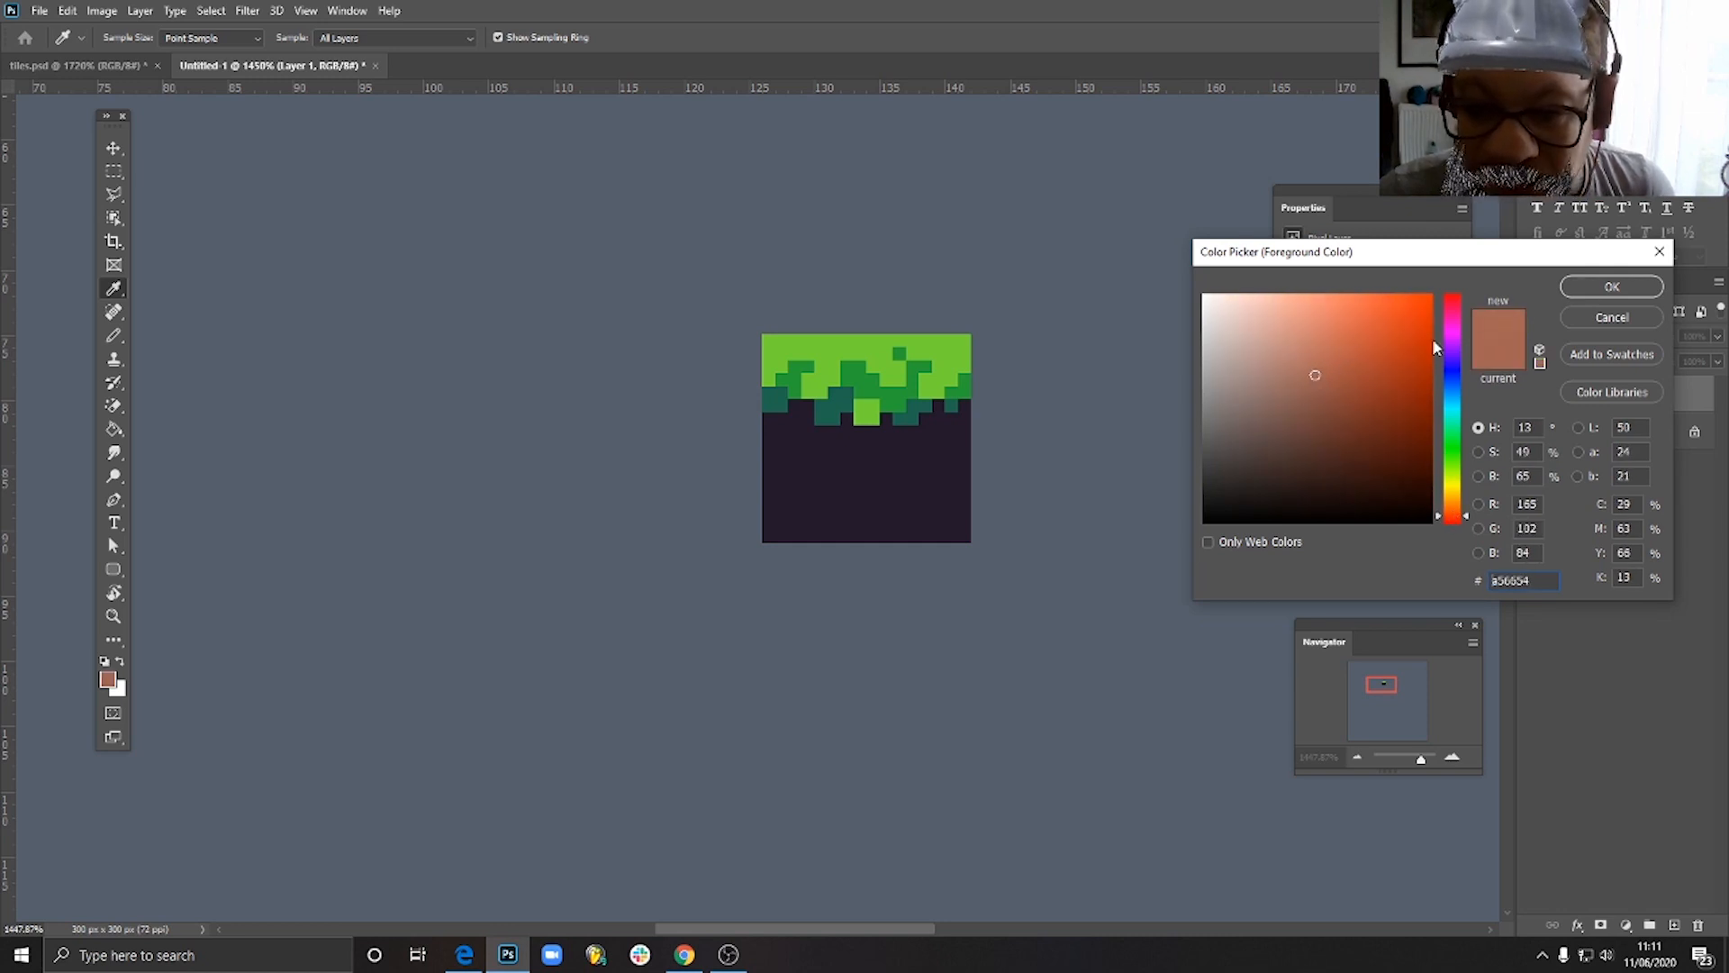
click(1612, 286)
key(b)
- Pencil a brown patch about 5 pixels wide and 4 high in the dark ground below the right-hand grass drips
scroll(900, 450, up, 4)
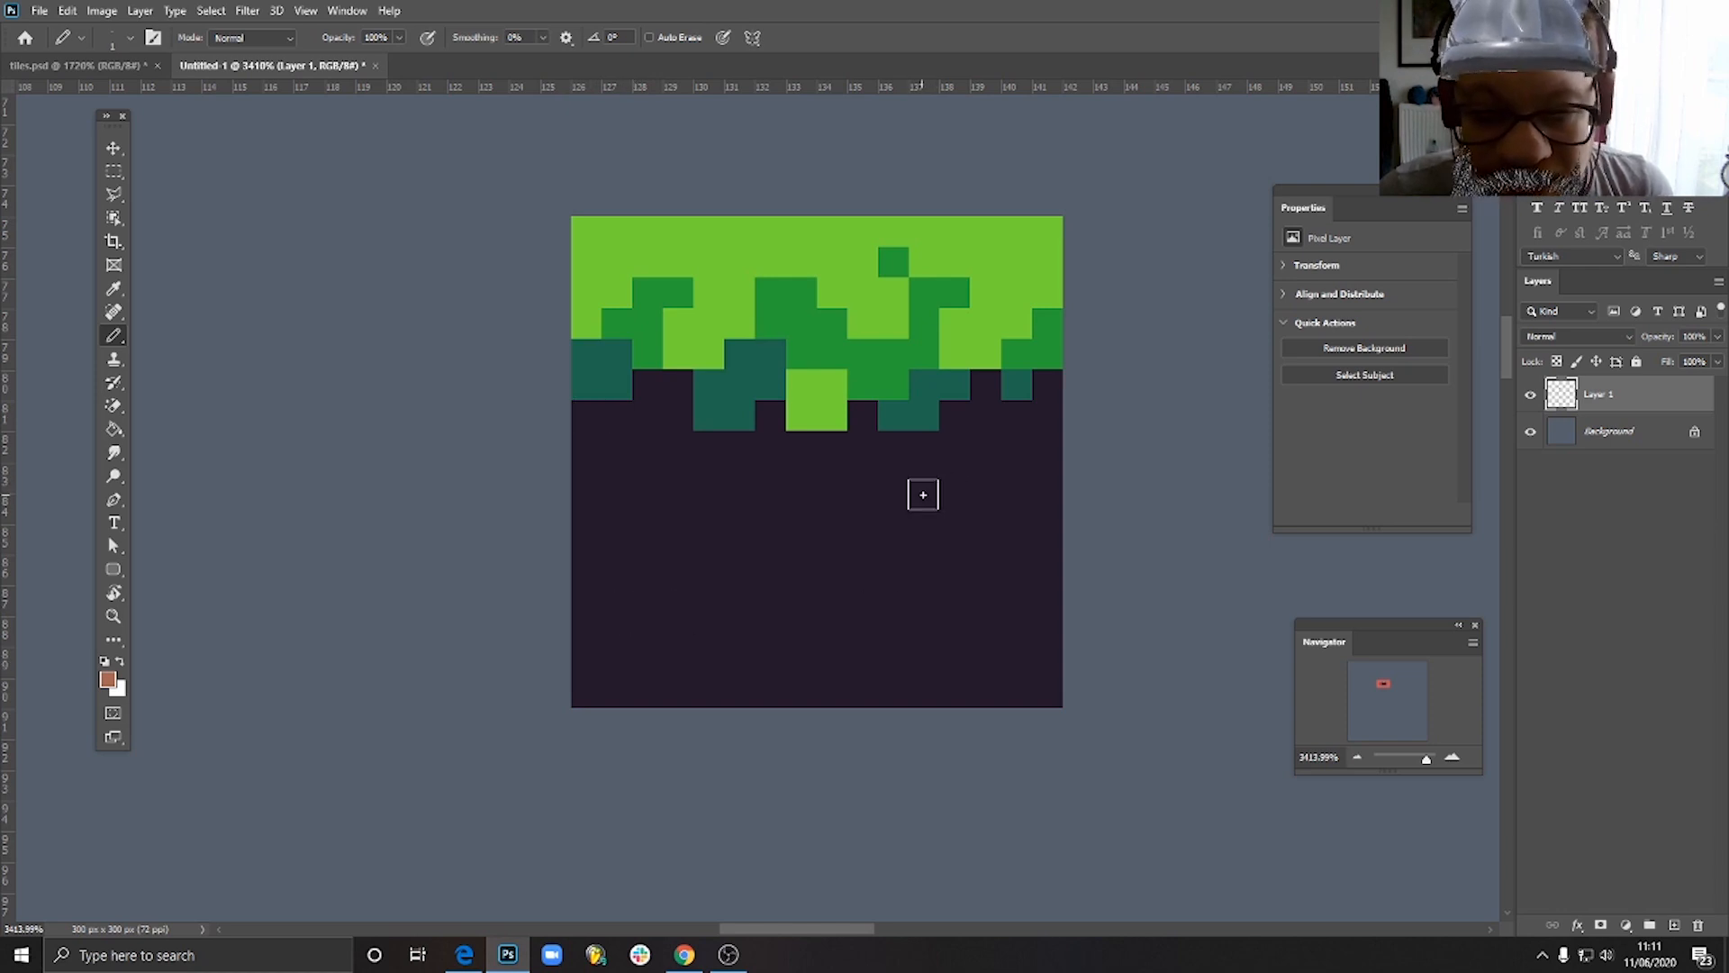
mouse_move(929, 483)
mouse_down()
mouse_move(896, 506)
mouse_move(911, 533)
mouse_move(970, 521)
mouse_move(967, 489)
mouse_move(915, 511)
mouse_move(892, 558)
mouse_move(976, 542)
mouse_move(960, 541)
mouse_move(982, 485)
mouse_move(908, 528)
mouse_move(865, 516)
mouse_move(896, 573)
mouse_up()
alt+click(878, 552)
alt+click(940, 491)
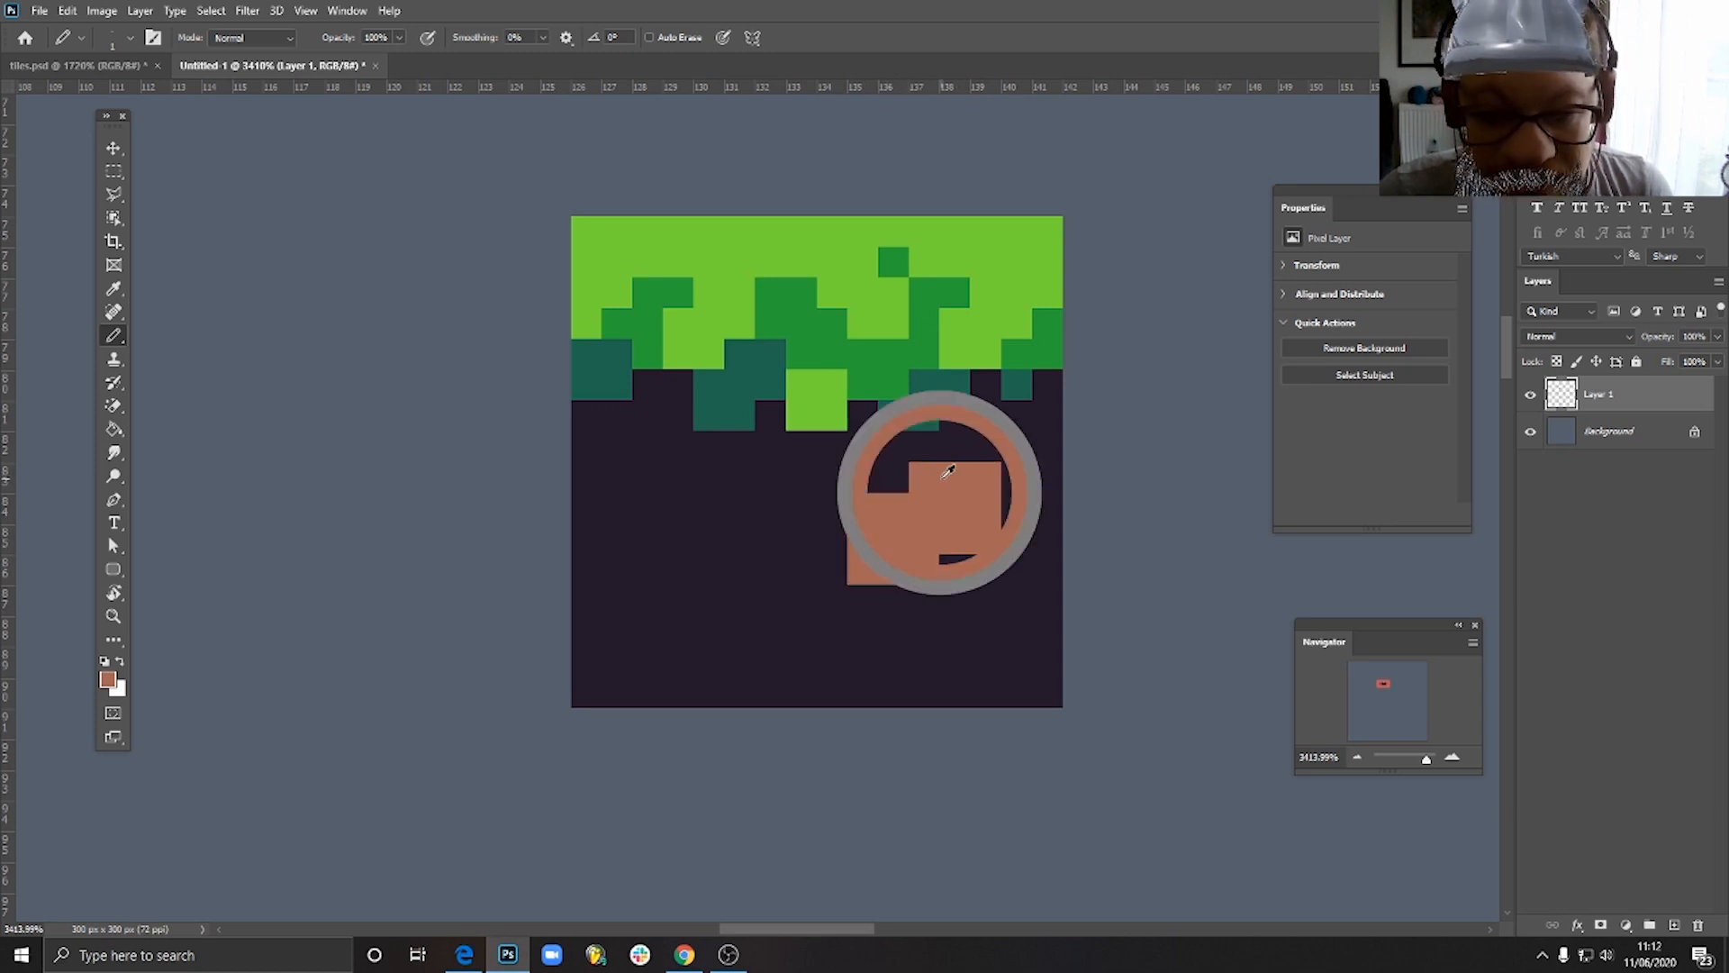
click(902, 476)
- Trim the brown patch's lower right pixels and its right column with the dark ground colour
click(945, 559)
alt+click(987, 565)
drag(984, 567, 964, 571)
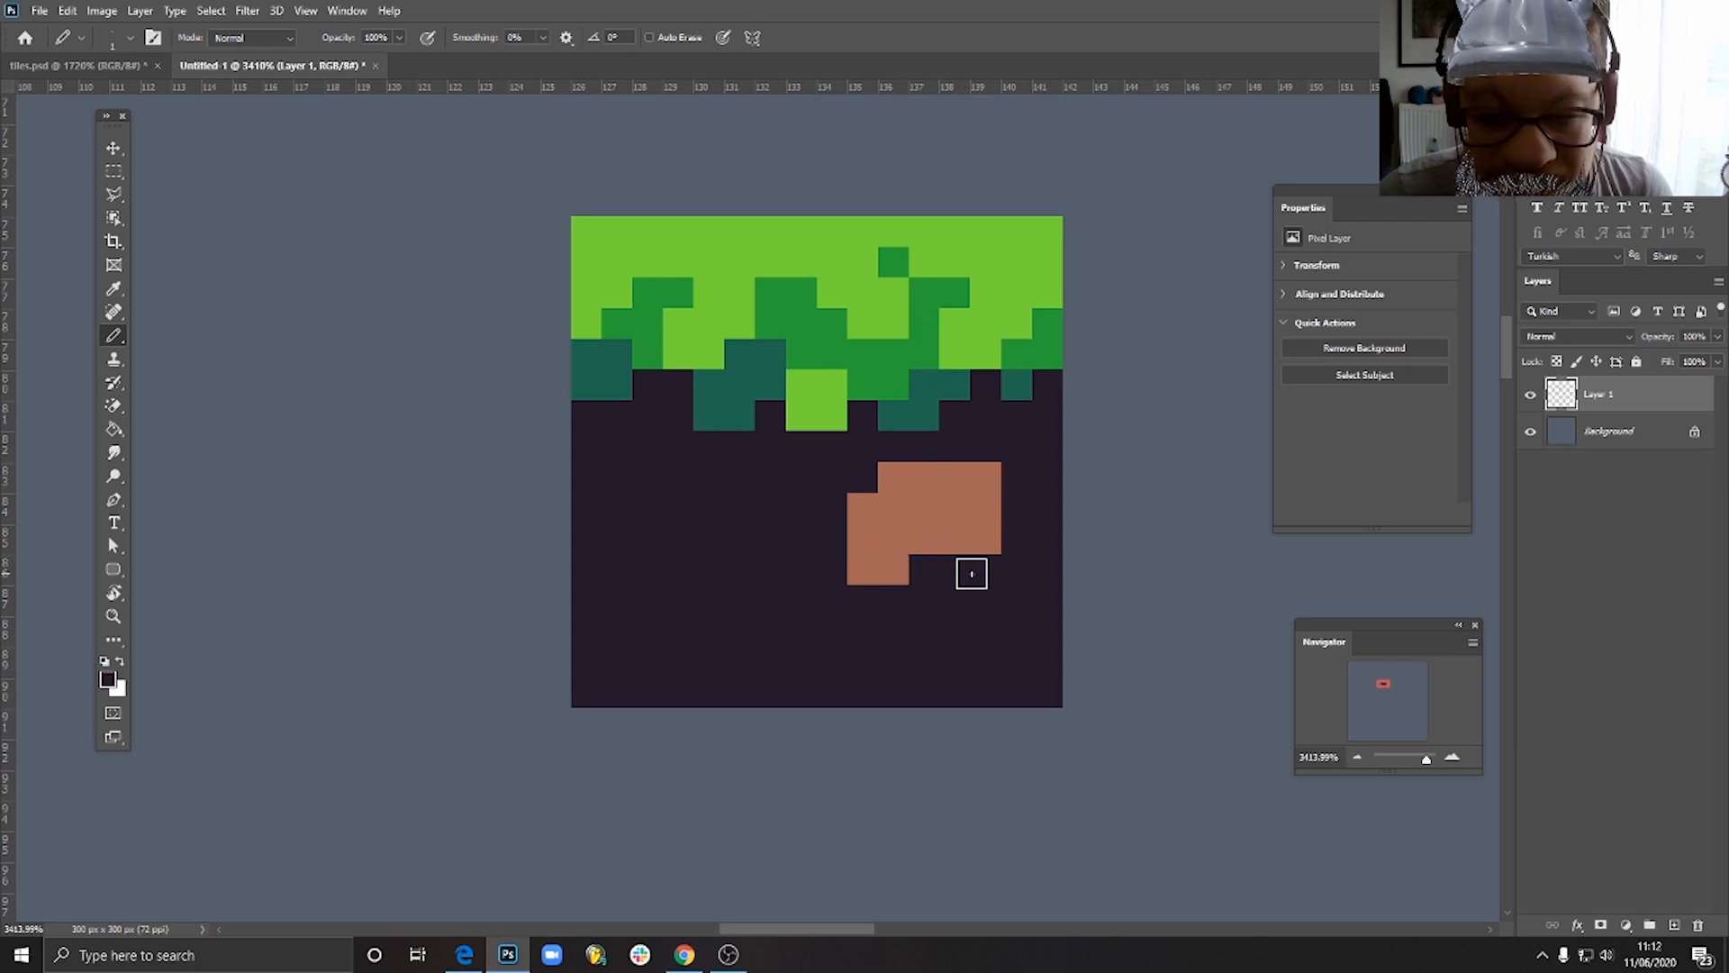
click(984, 538)
drag(985, 477, 991, 517)
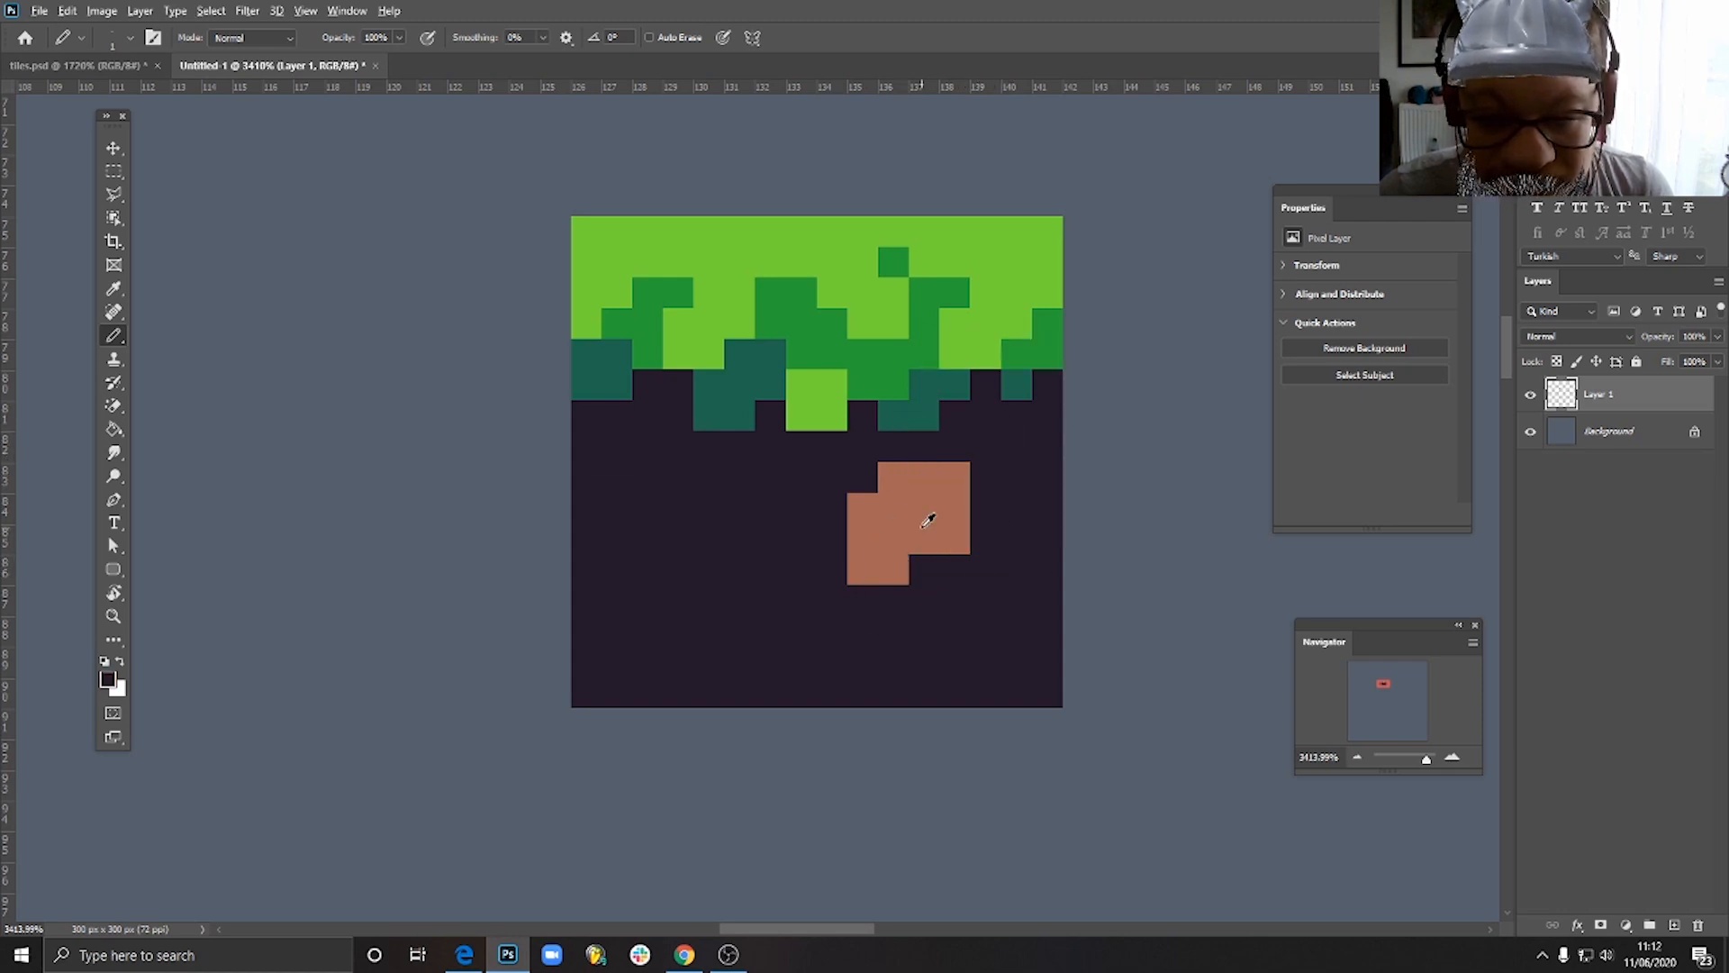
- Add one brown pixel to the patch's bottom row, and pick up the dark ground colour again
alt+click(926, 515)
click(924, 568)
alt+click(1021, 555)
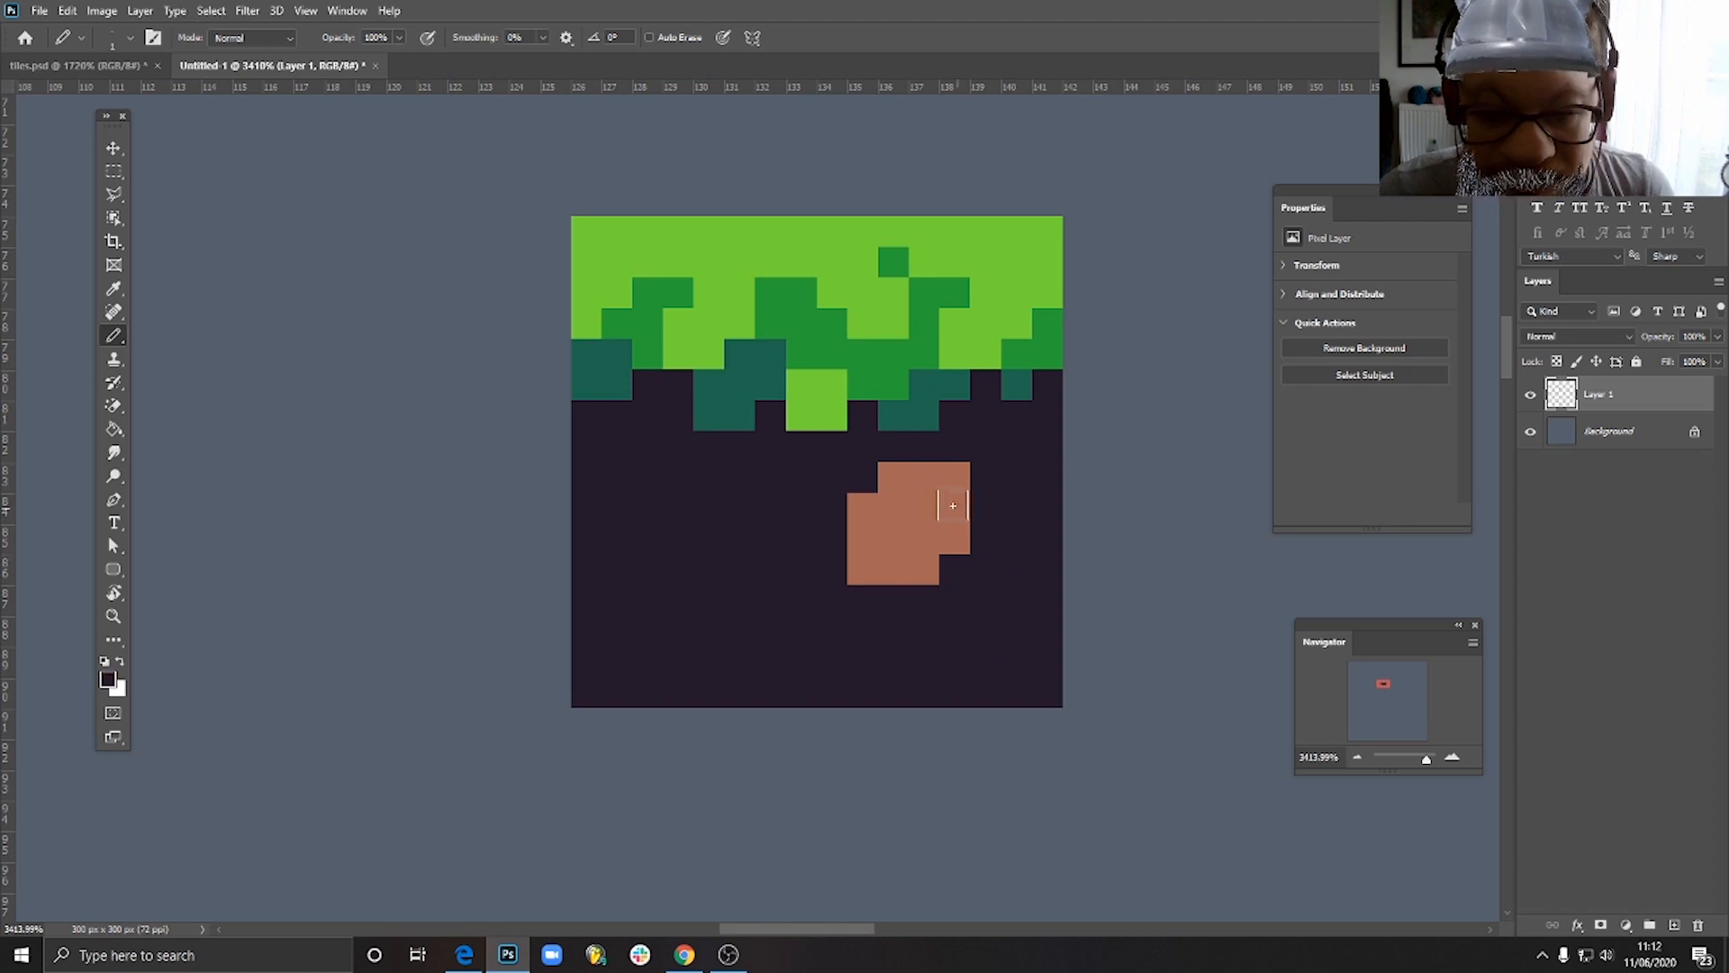
scroll(968, 498, down, 2)
scroll(971, 498, down, 1)
scroll(941, 493, up, 4)
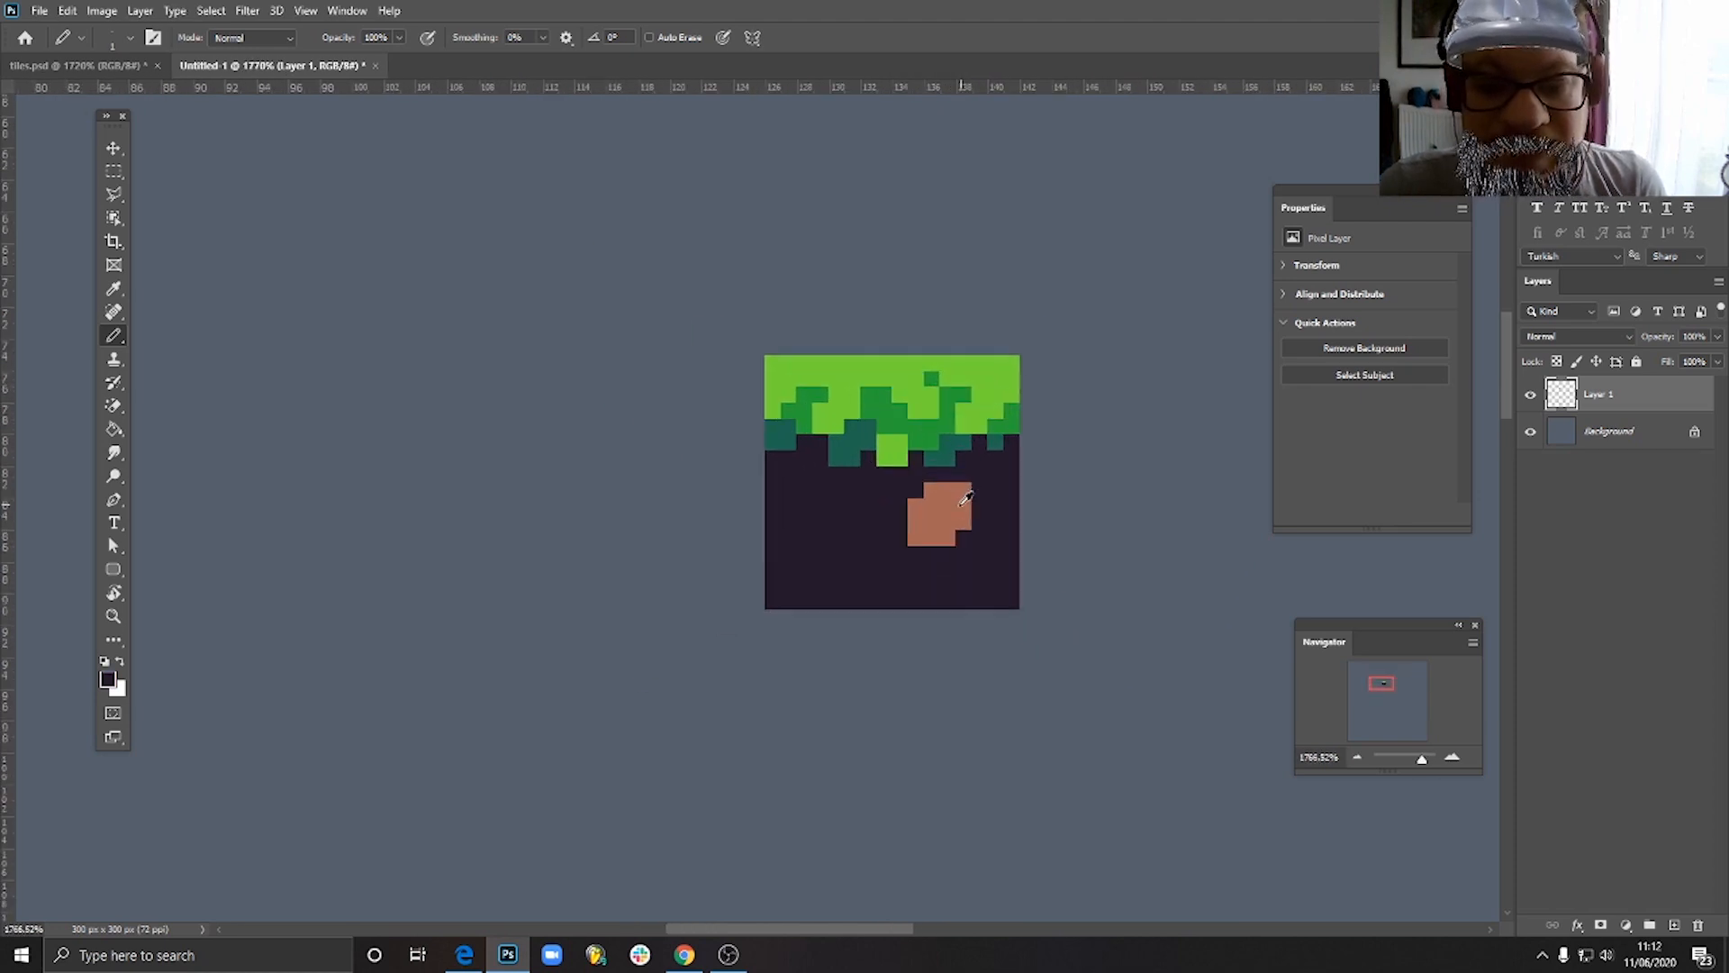
- Pencil a 2 by 2 pixel brown patch below the central grass drip and a stepped 3 by 3 pixel patch in the left soil
alt+click(905, 482)
mouse_move(755, 433)
mouse_down()
mouse_move(753, 468)
mouse_move(783, 459)
mouse_up()
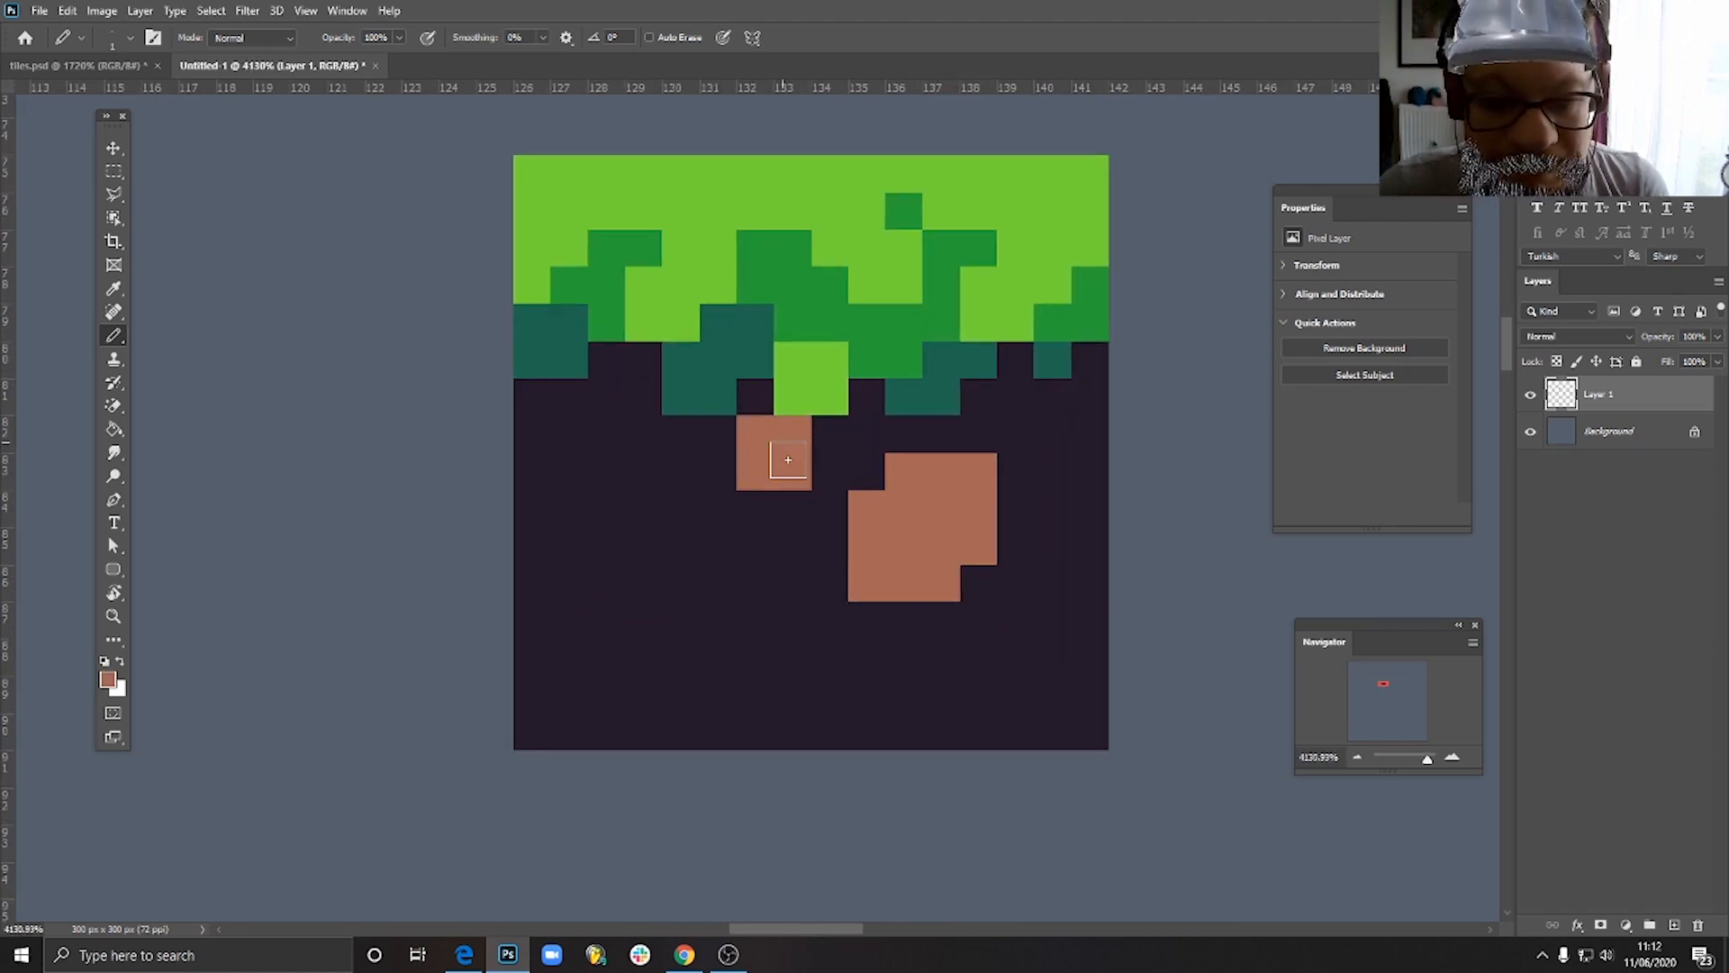
mouse_move(618, 510)
mouse_down()
mouse_move(651, 542)
mouse_move(607, 532)
mouse_move(677, 581)
mouse_up()
scroll(1050, 571, down, 6)
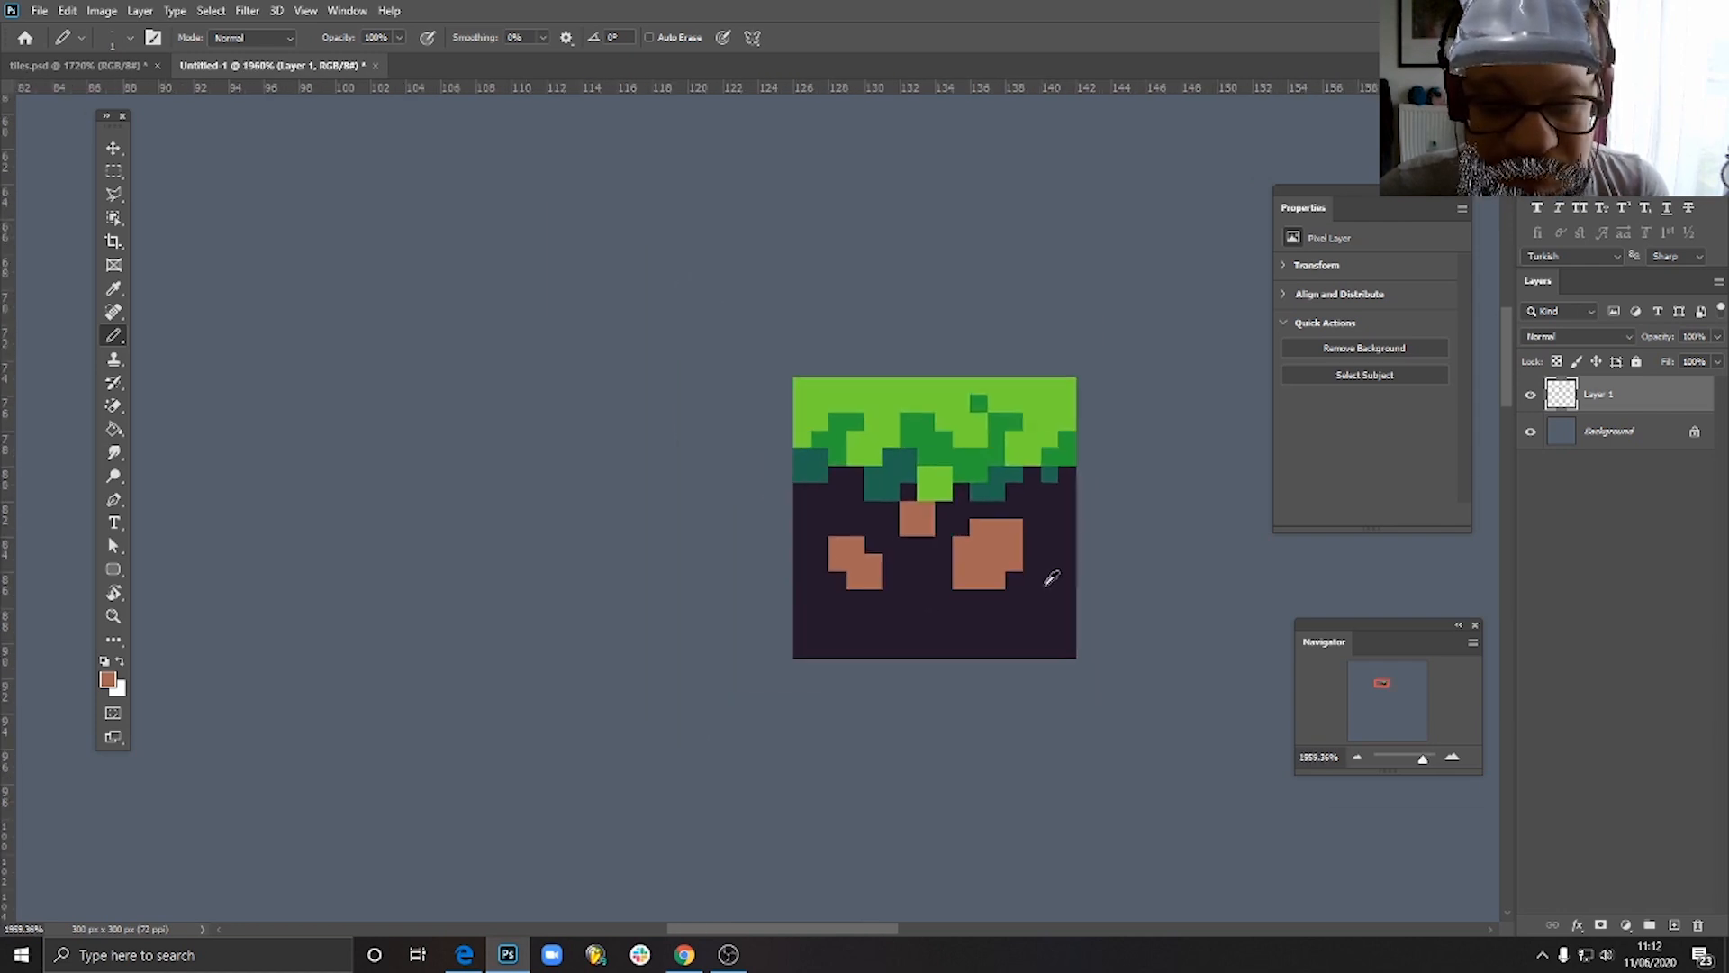
- Reshape the right-hand brown patch into a diagonal band 4 pixels wide and high by trimming its corners with the dark ground colour
scroll(1050, 574, up, 6)
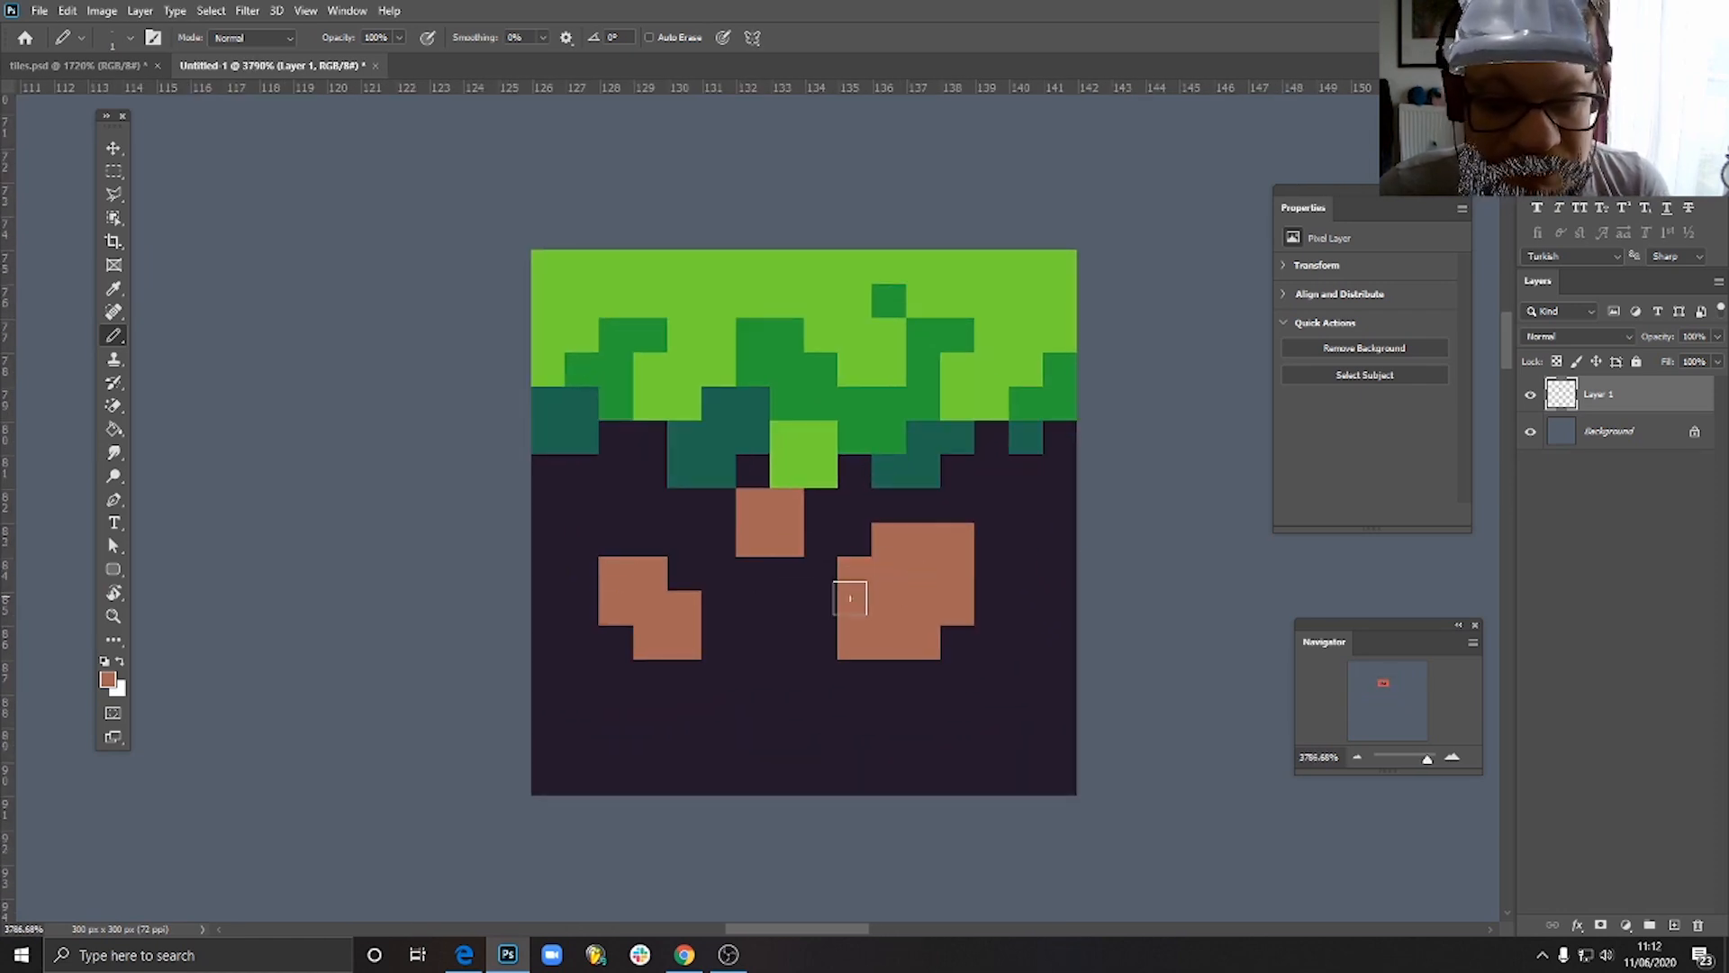
alt+click(941, 658)
click(946, 620)
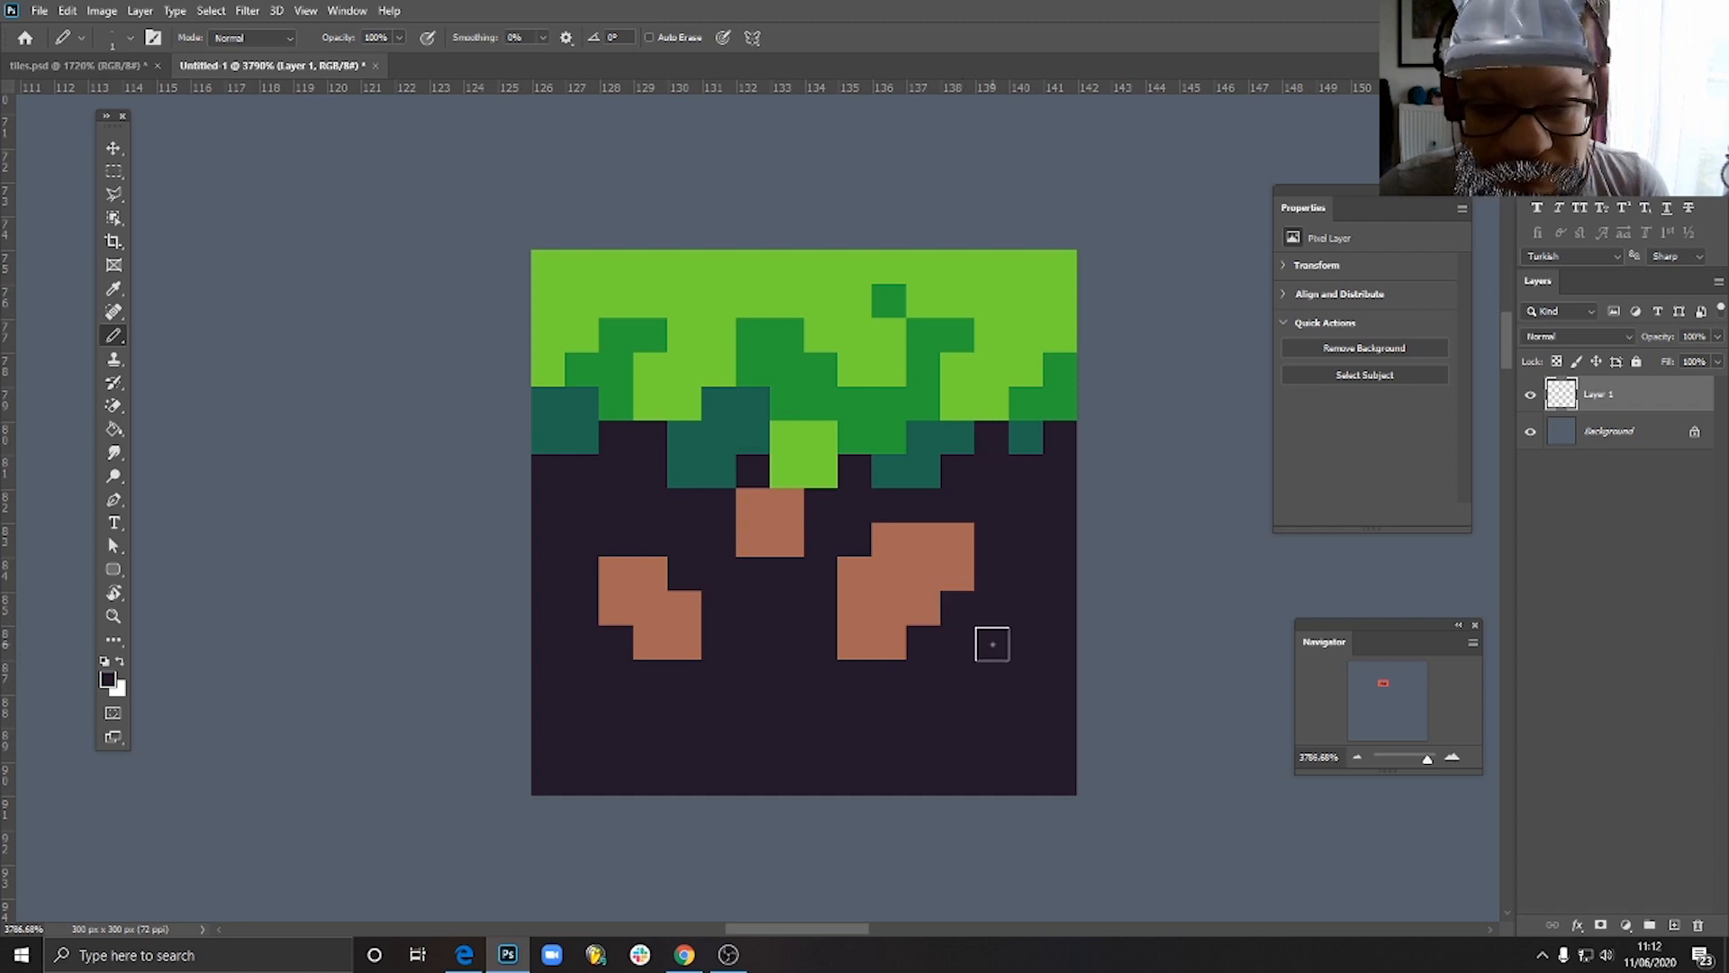
click(854, 572)
drag(911, 528, 884, 540)
alt+click(923, 569)
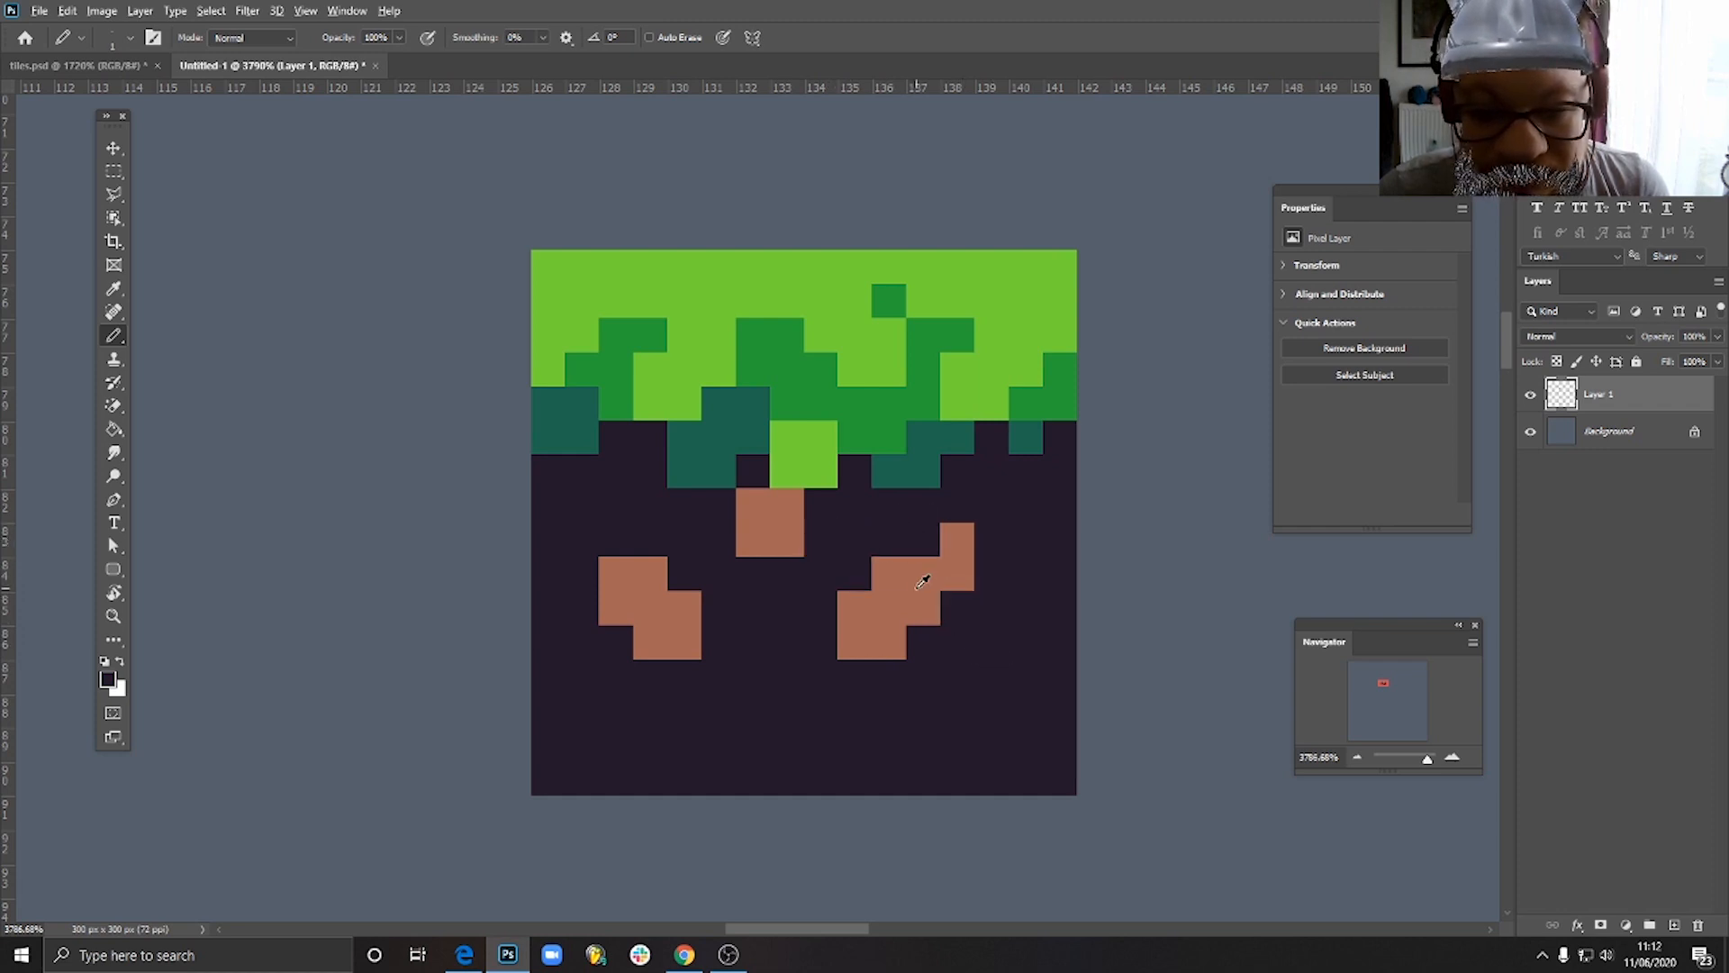
click(922, 541)
scroll(1011, 614, down, 5)
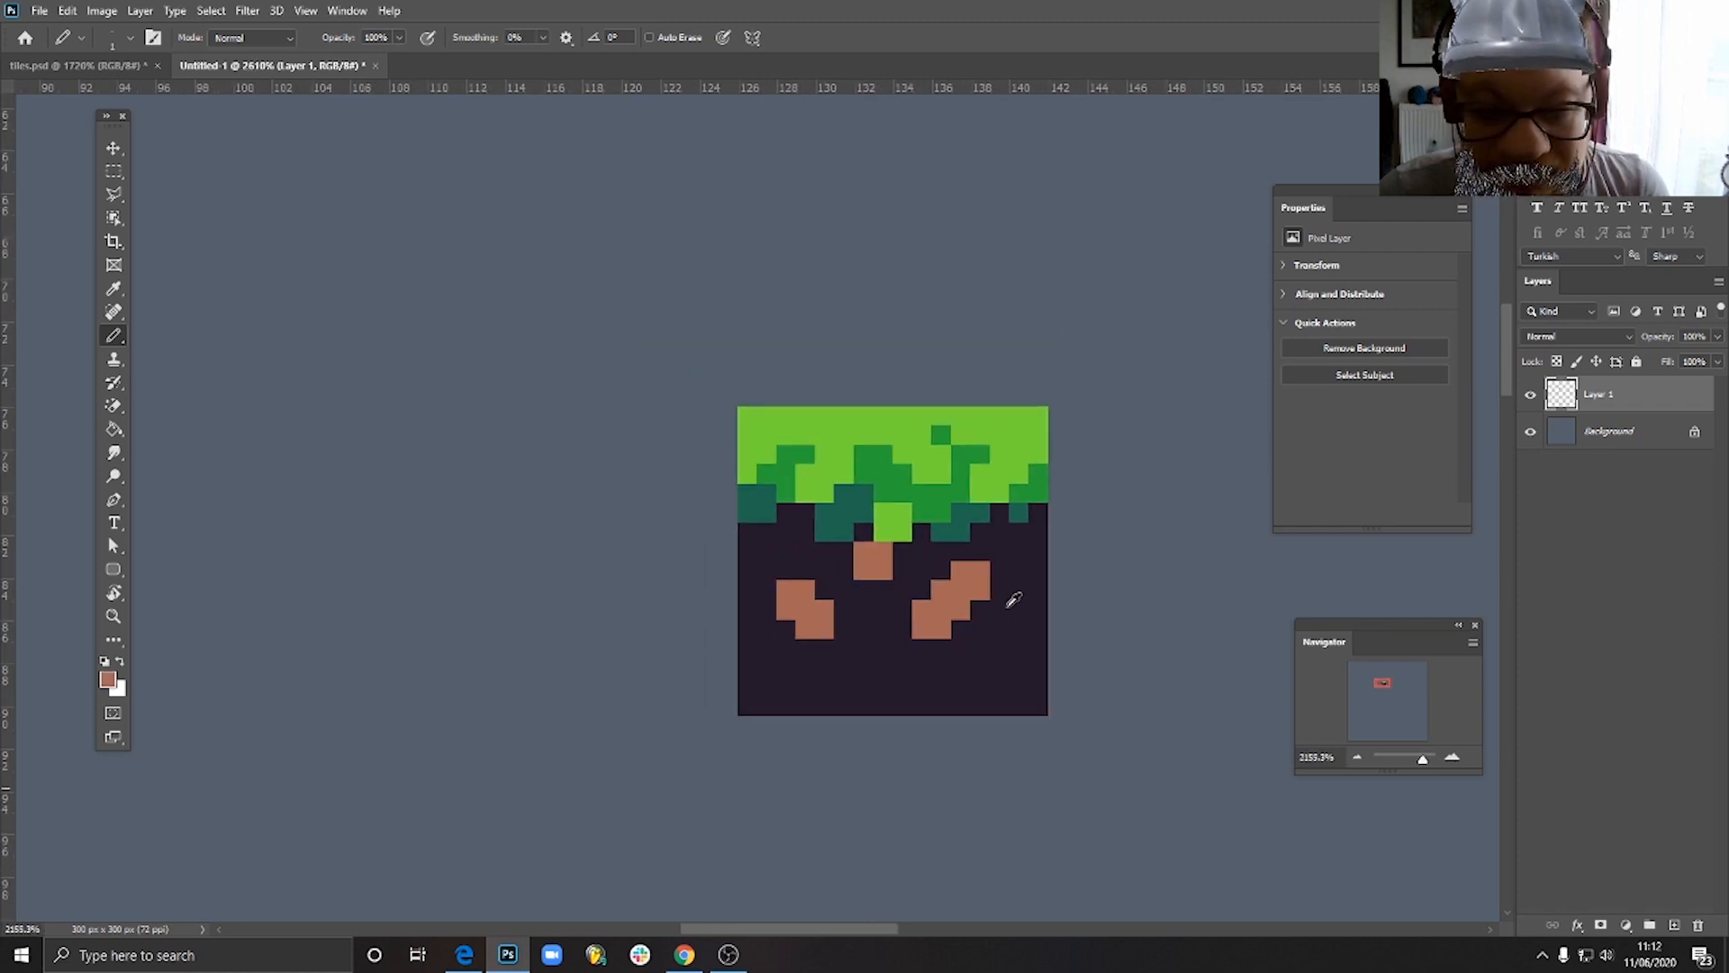
- Set the pencil's foreground colour to a dark maroon, about #6b3746
scroll(1001, 615, up, 4)
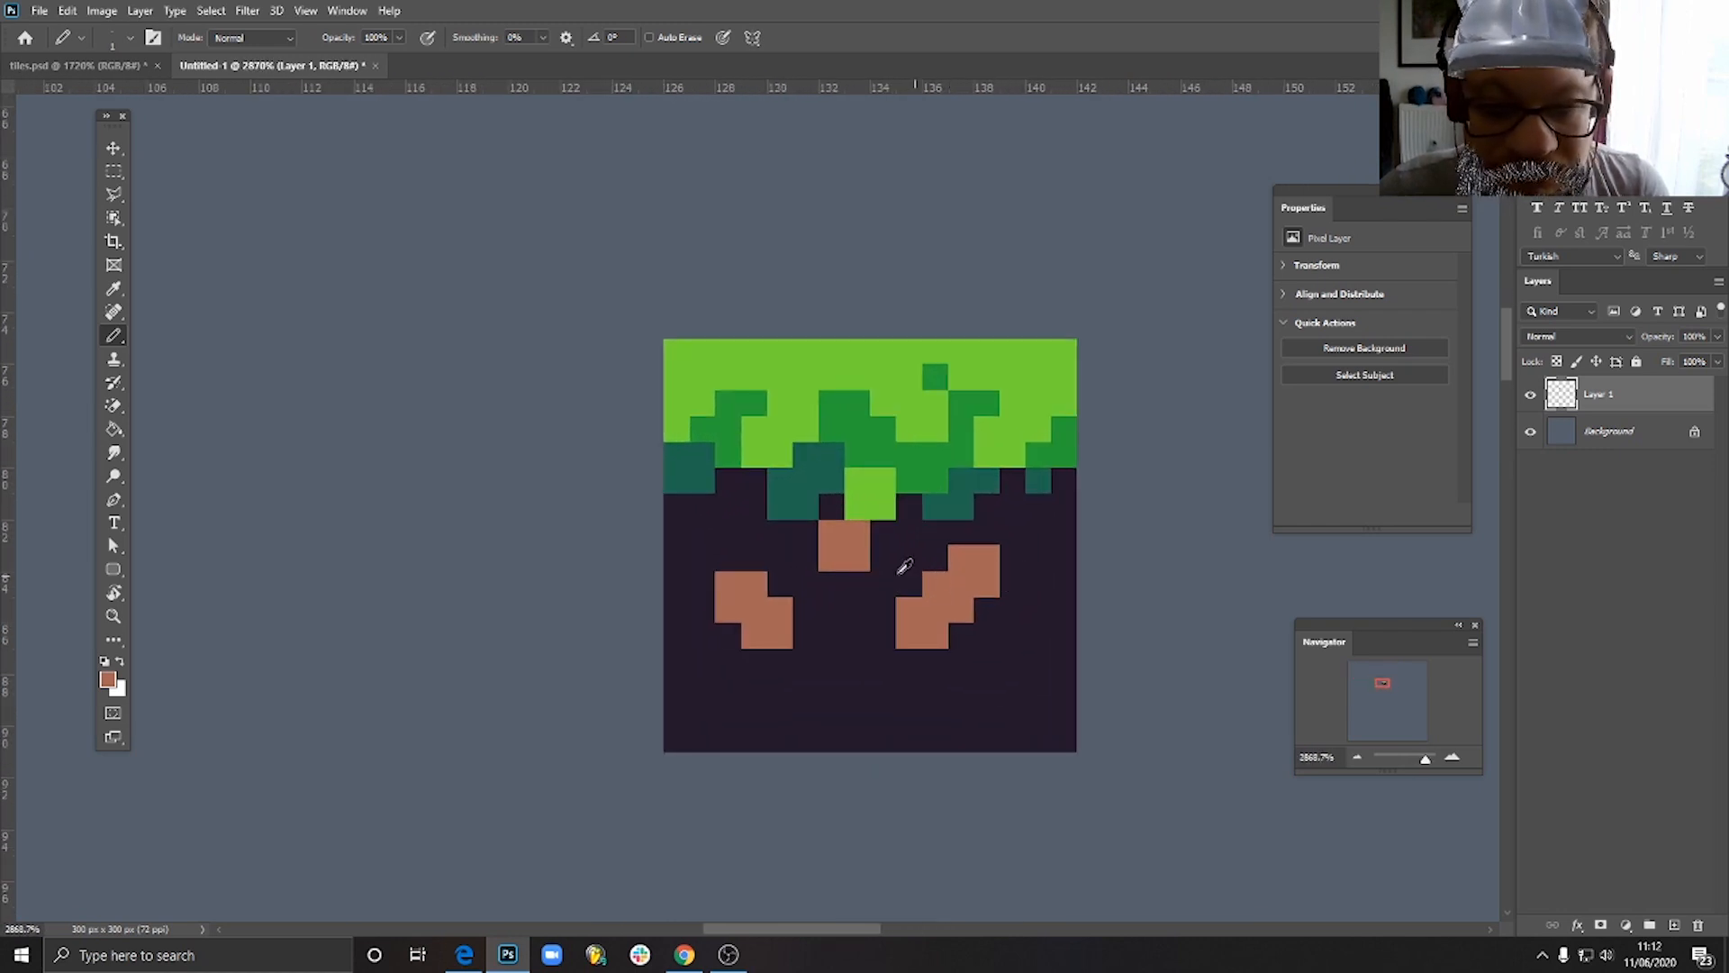
scroll(958, 588, up, 2)
scroll(956, 590, down, 1)
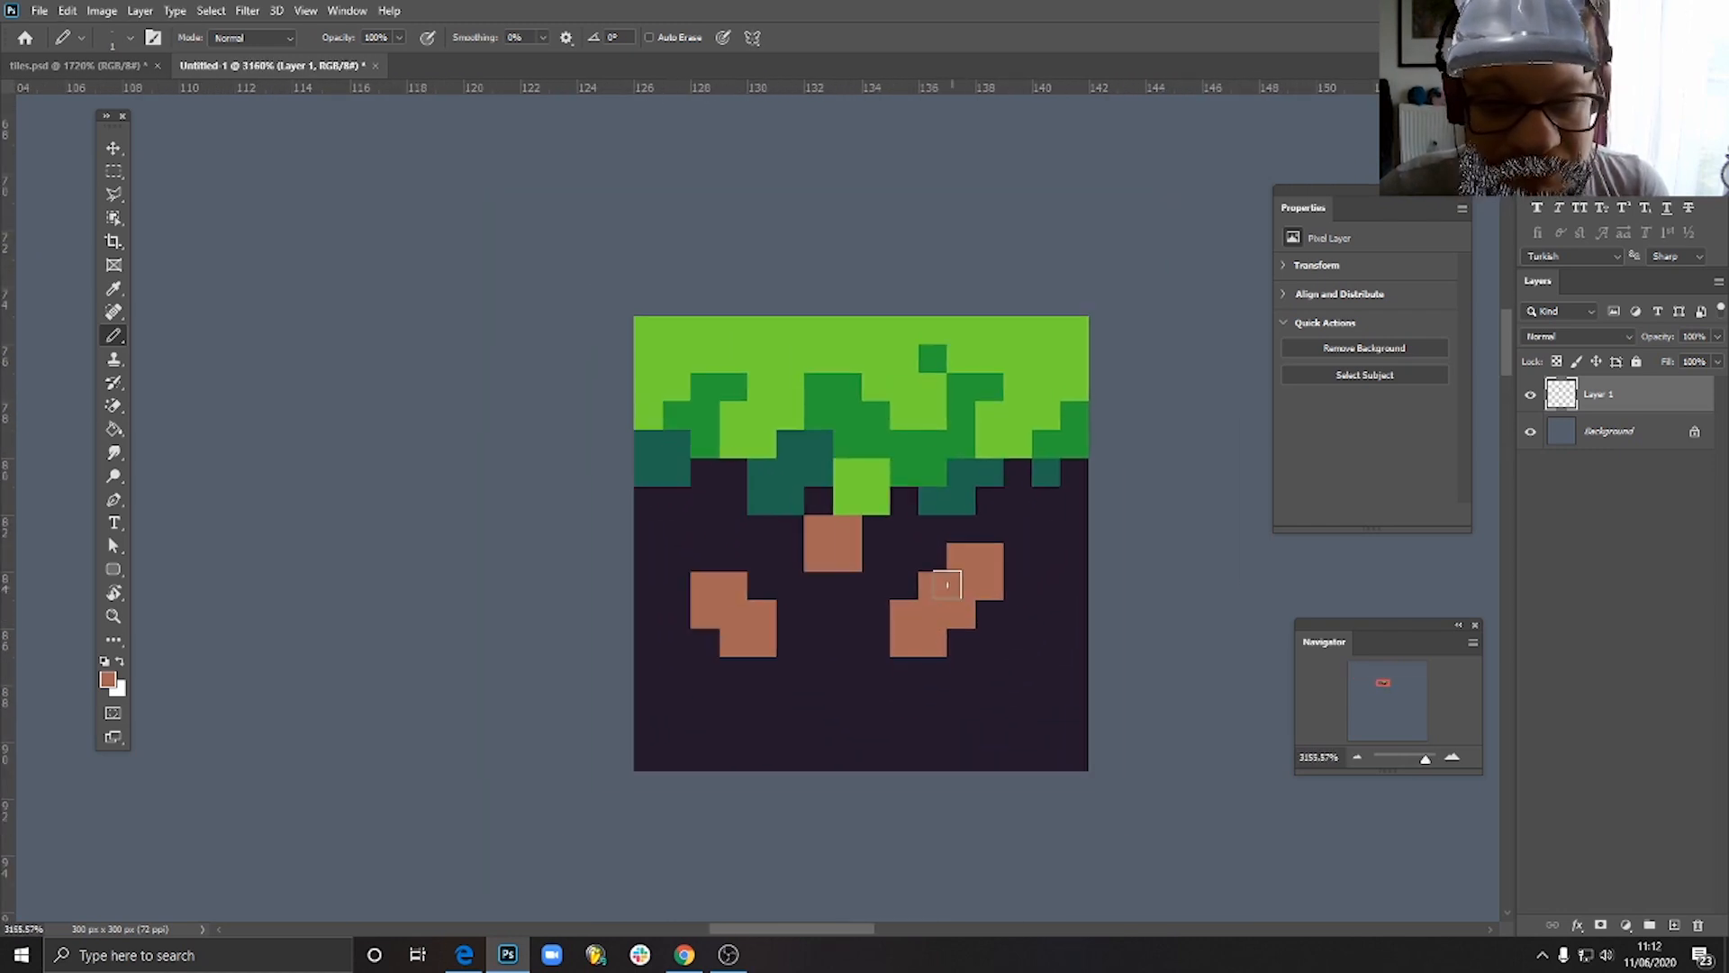
click(107, 678)
click(1313, 427)
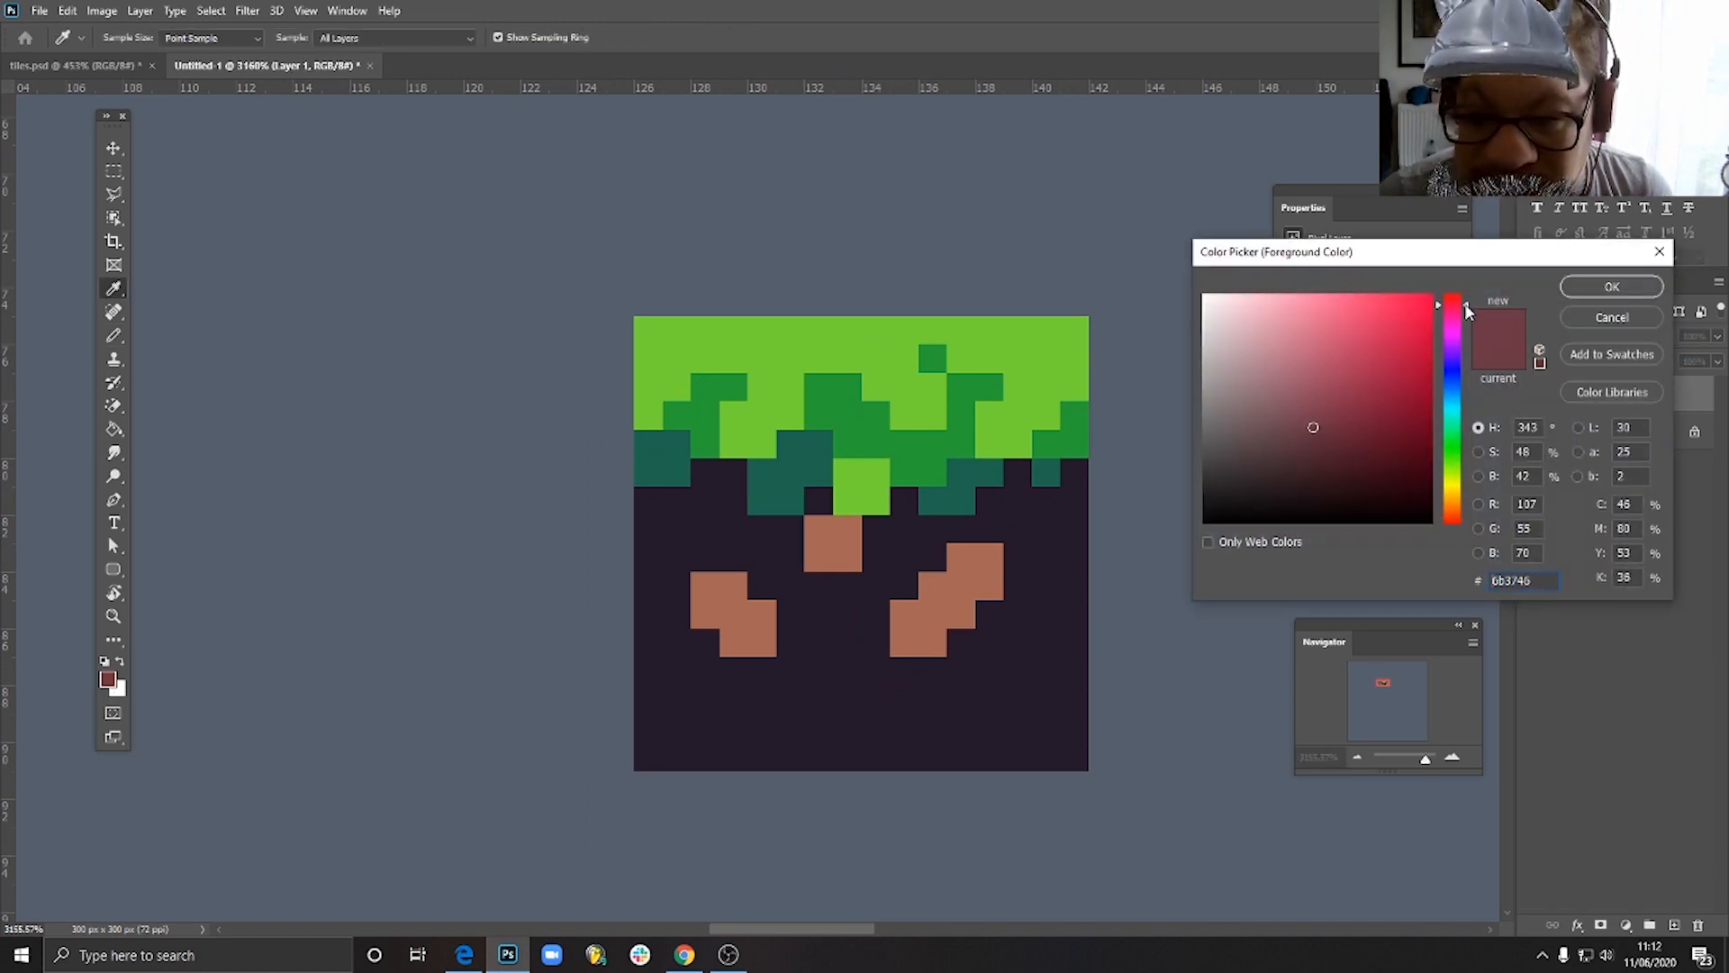
click(1588, 290)
key(b)
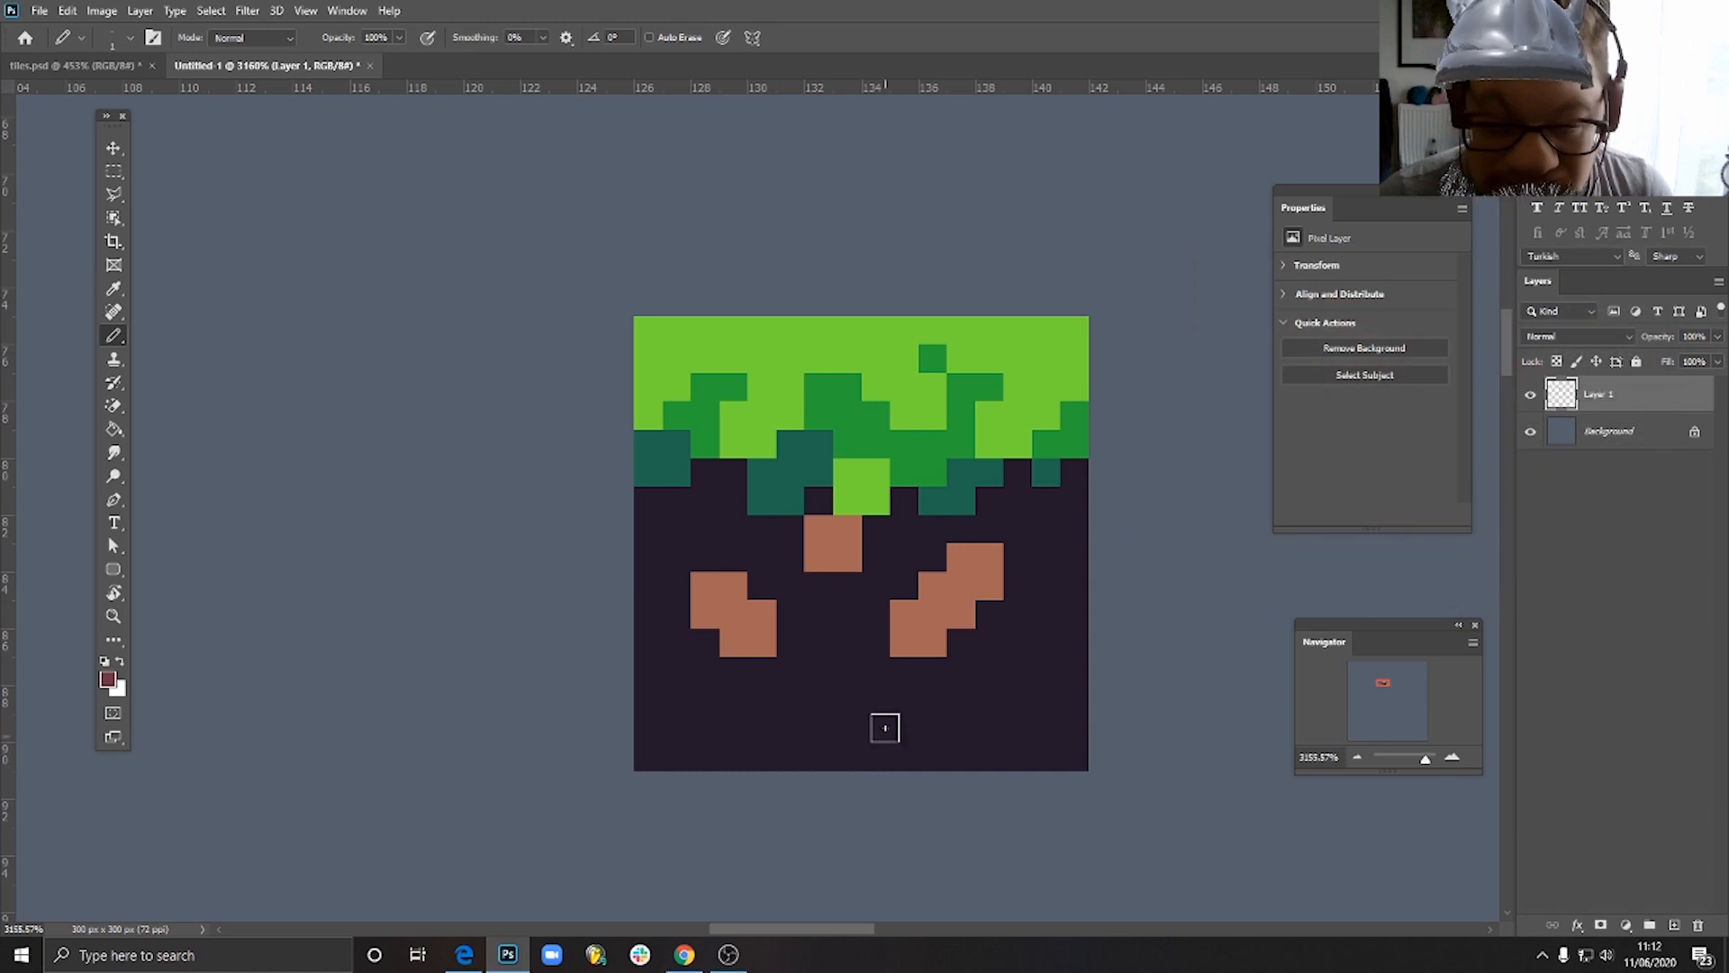
- Pencil maroon shading beneath the left, central and right brown patches, running down the right patch's outer side as well
mouse_move(731, 667)
mouse_down()
mouse_move(742, 703)
mouse_move(757, 667)
mouse_up()
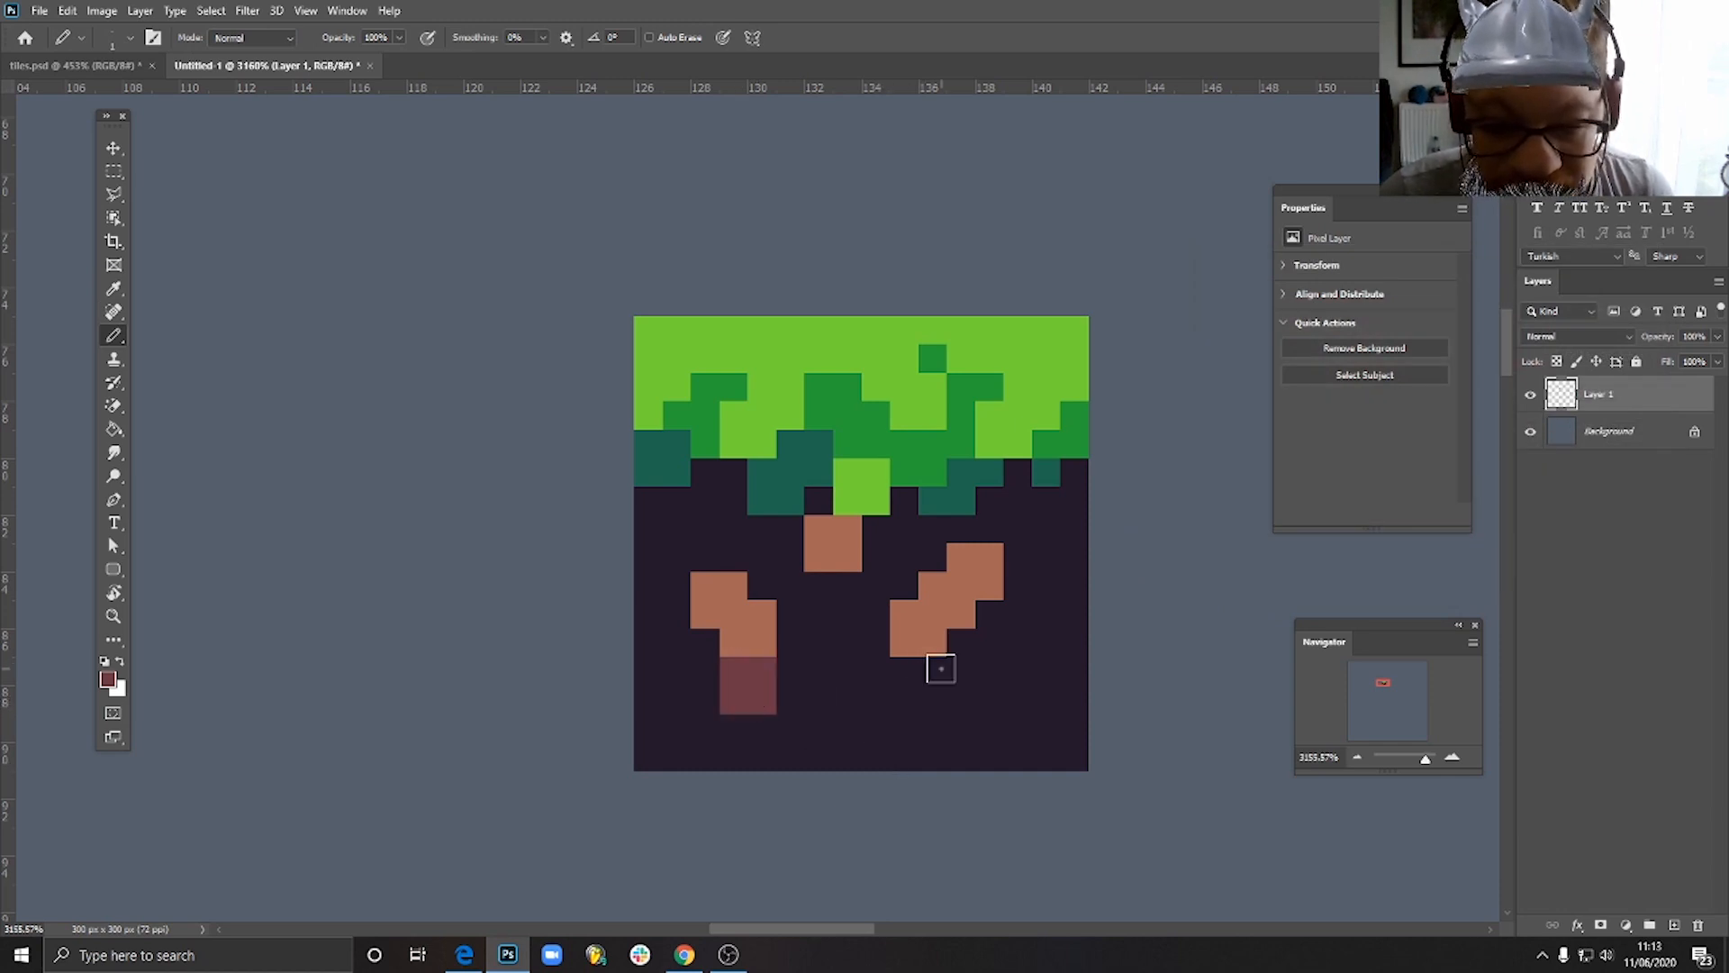
mouse_move(937, 664)
mouse_down()
mouse_move(937, 694)
mouse_move(984, 625)
mouse_move(991, 672)
mouse_up()
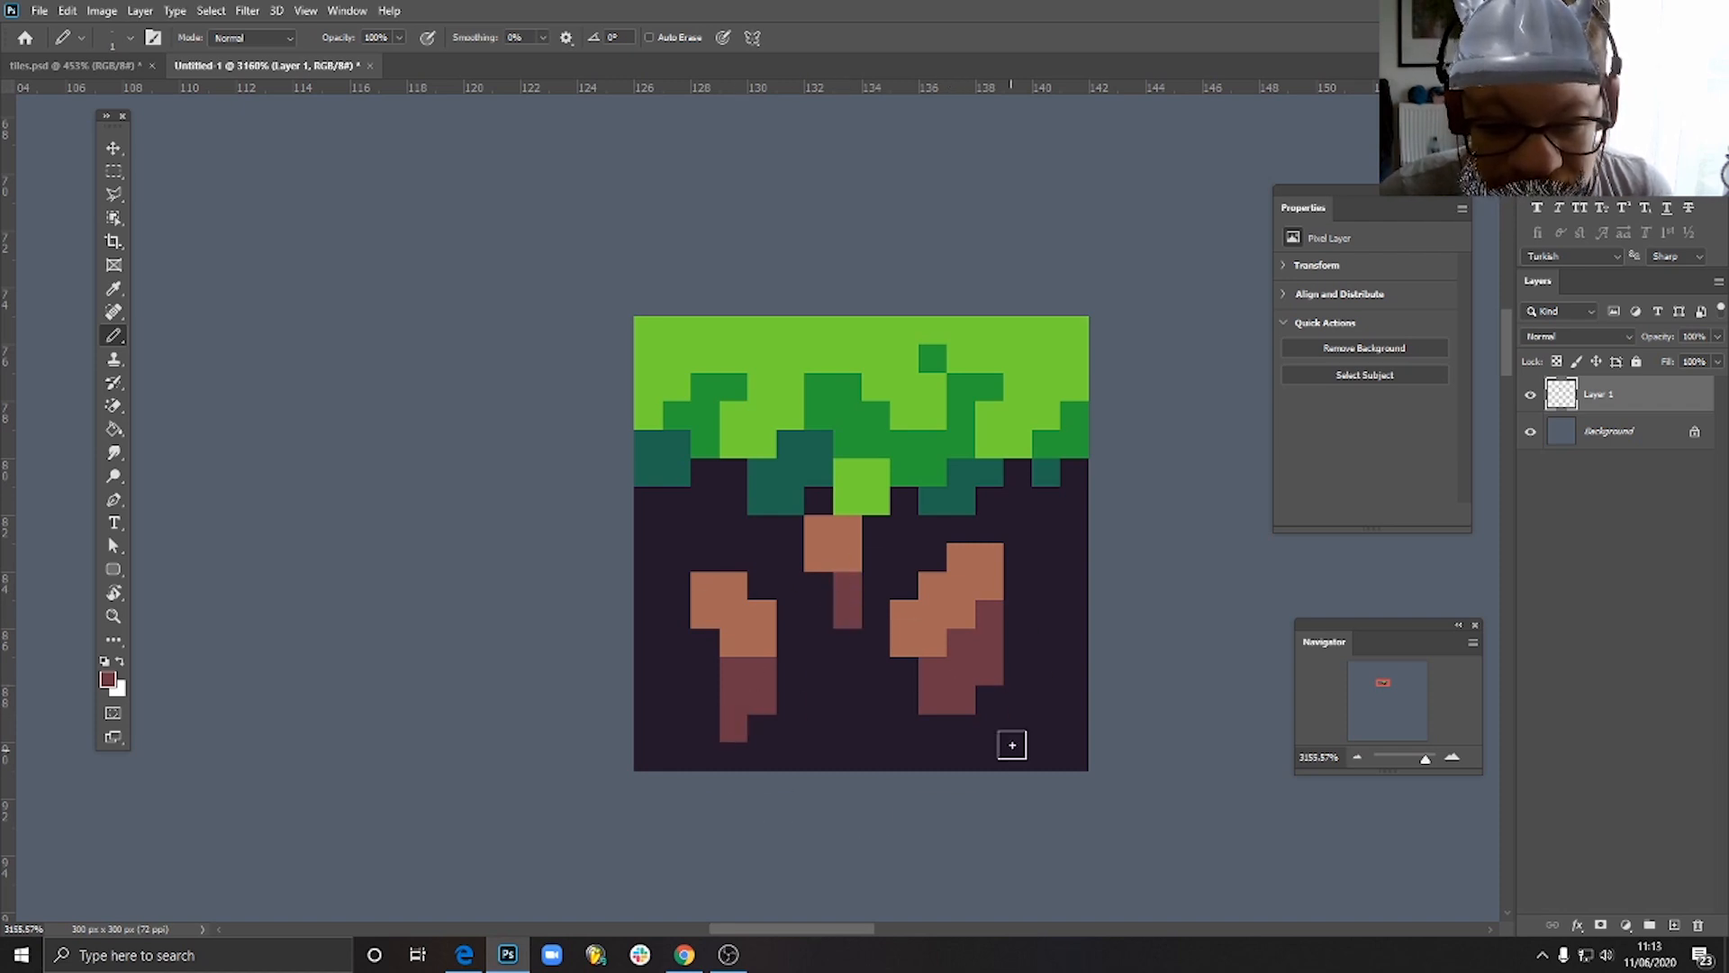
scroll(1012, 744, down, 8)
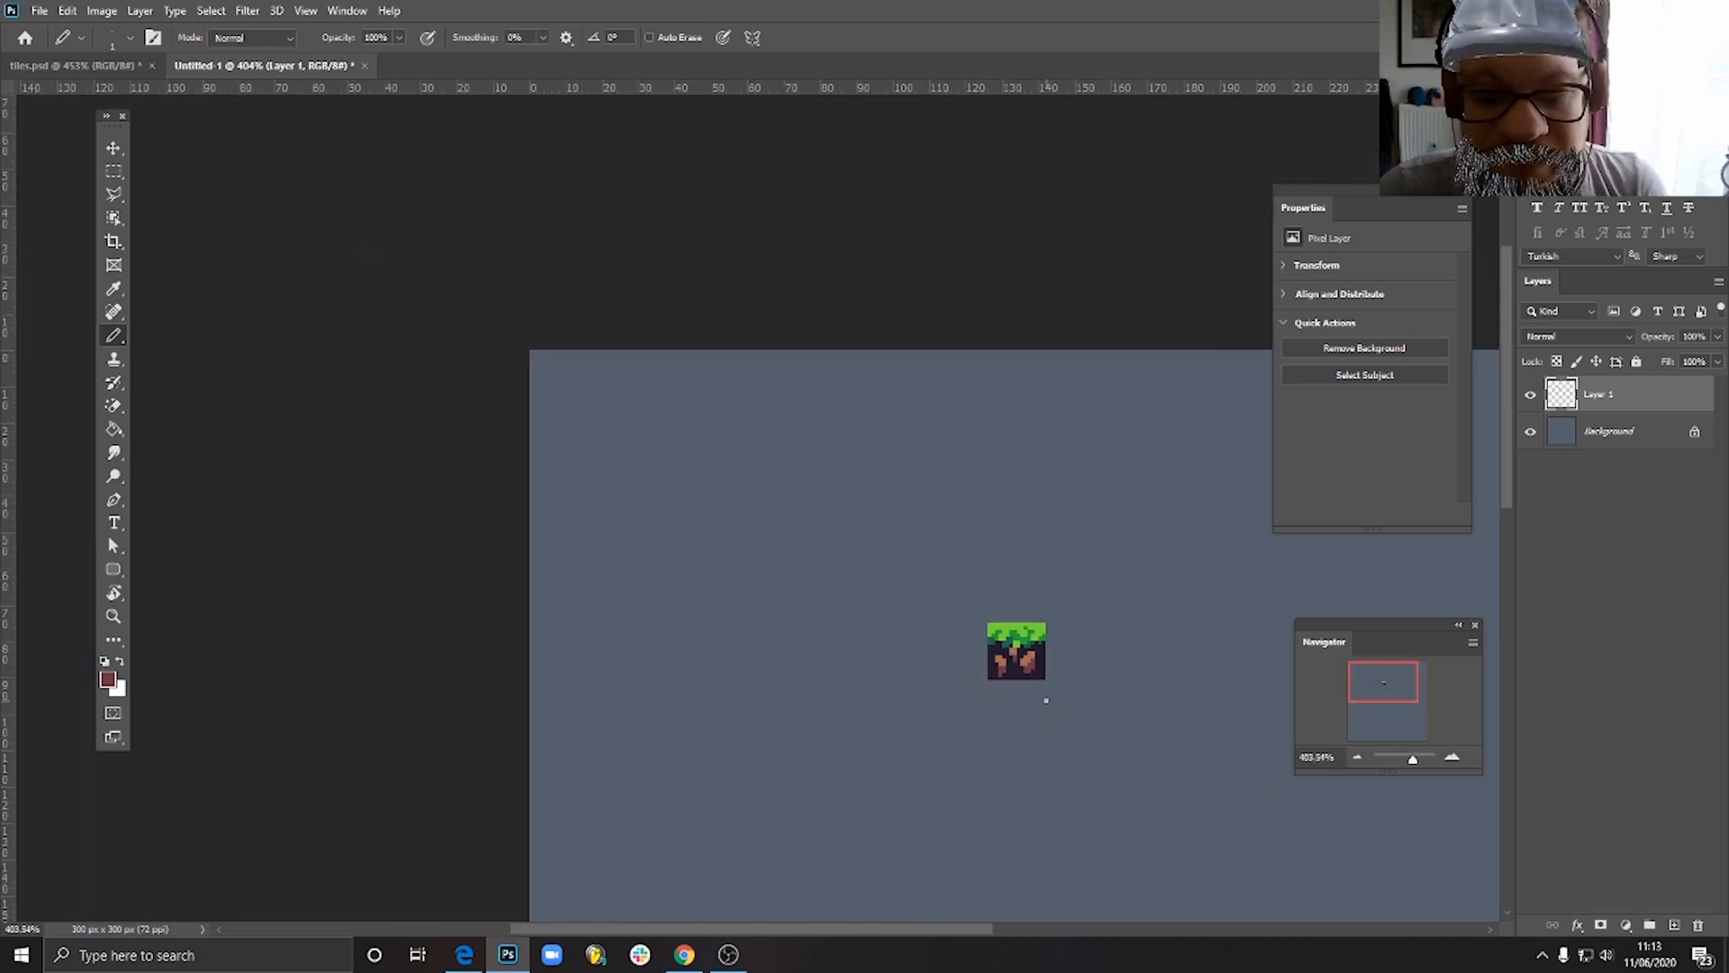
scroll(1040, 681, up, 10)
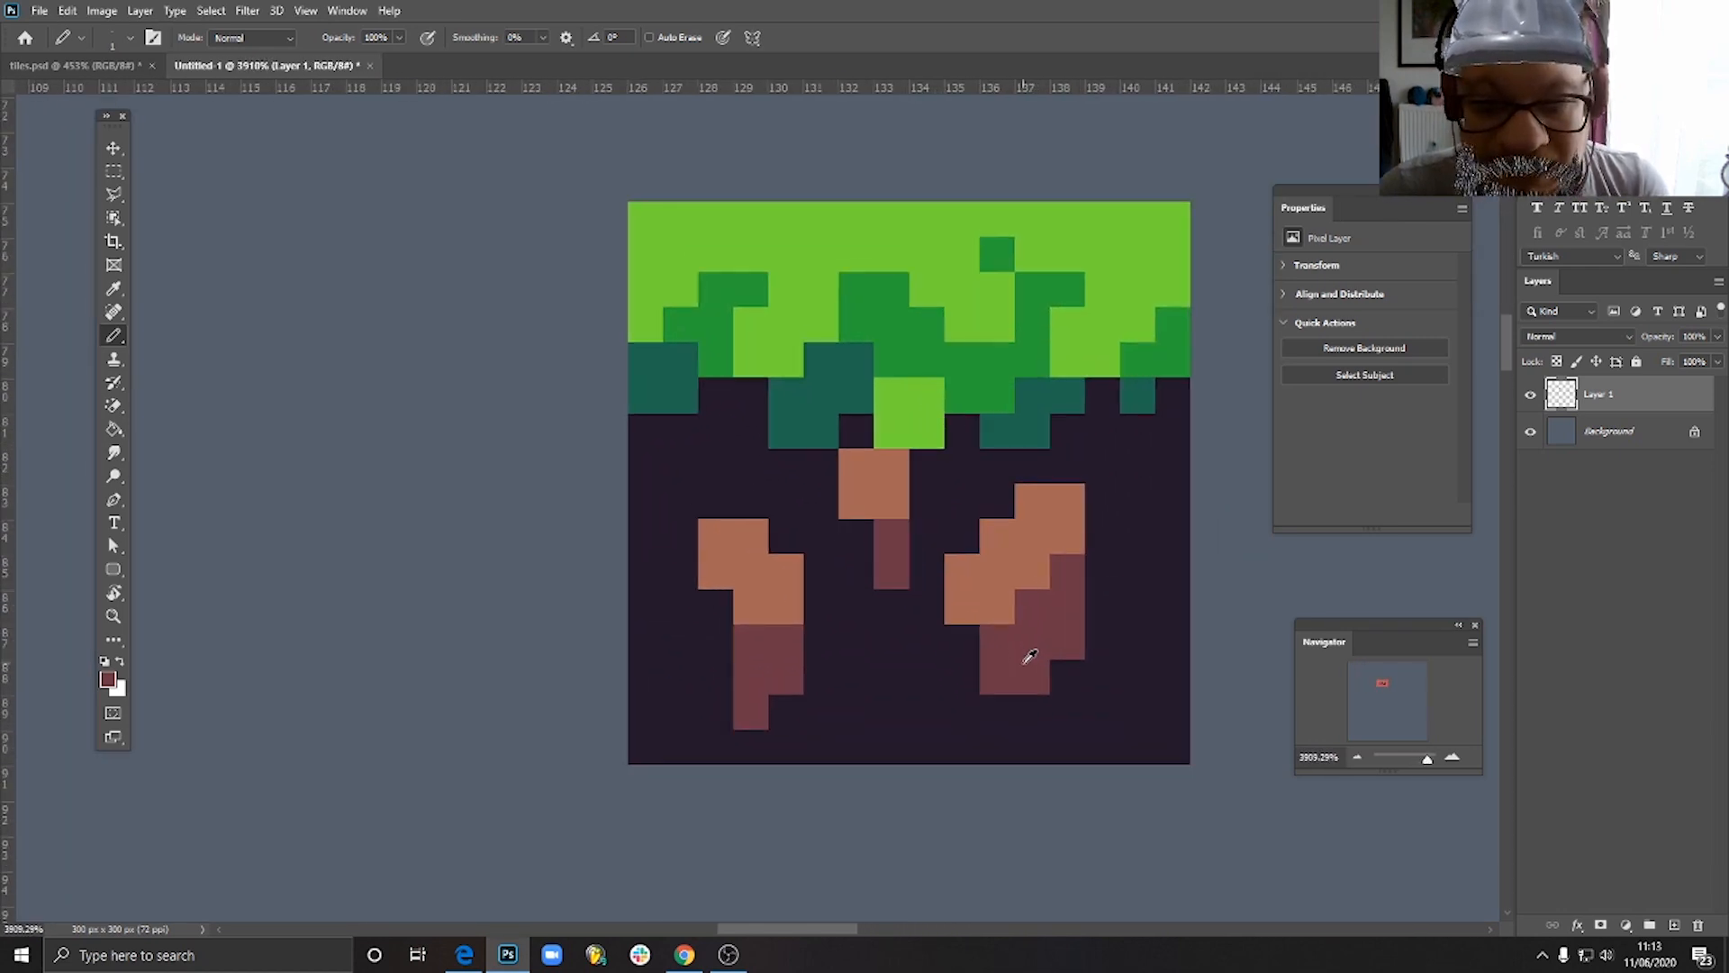
- Set the pencil's foreground colour to a dark purple, about #40273f
alt+click(1012, 643)
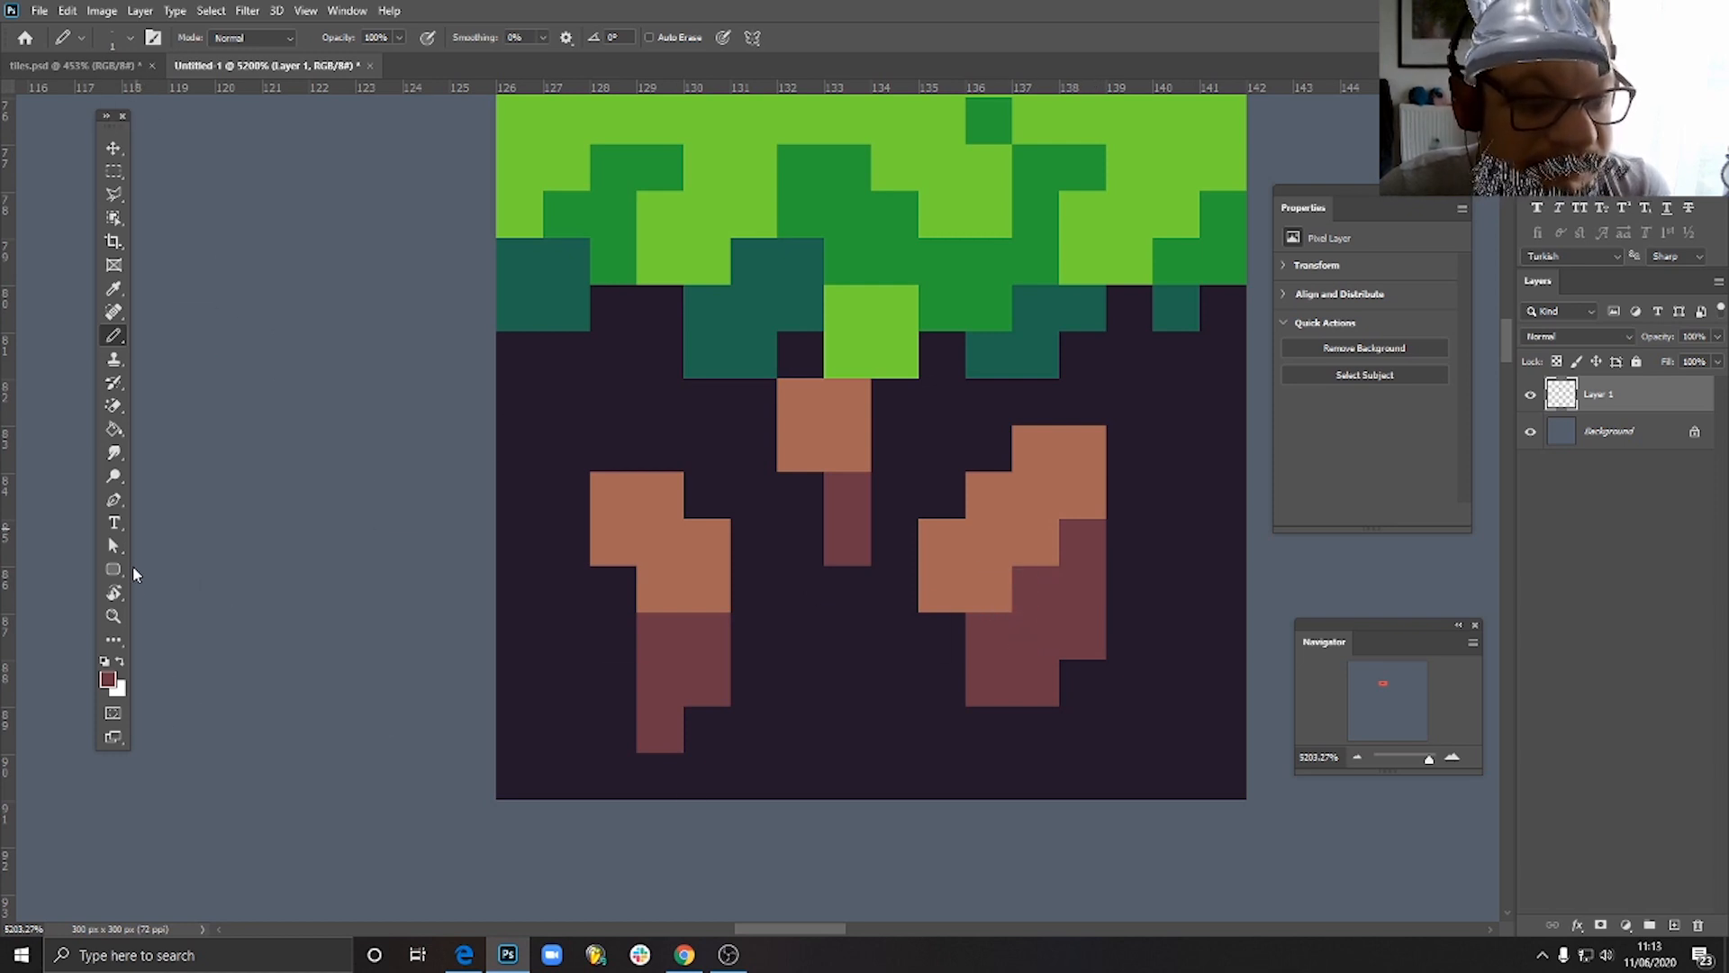
click(108, 684)
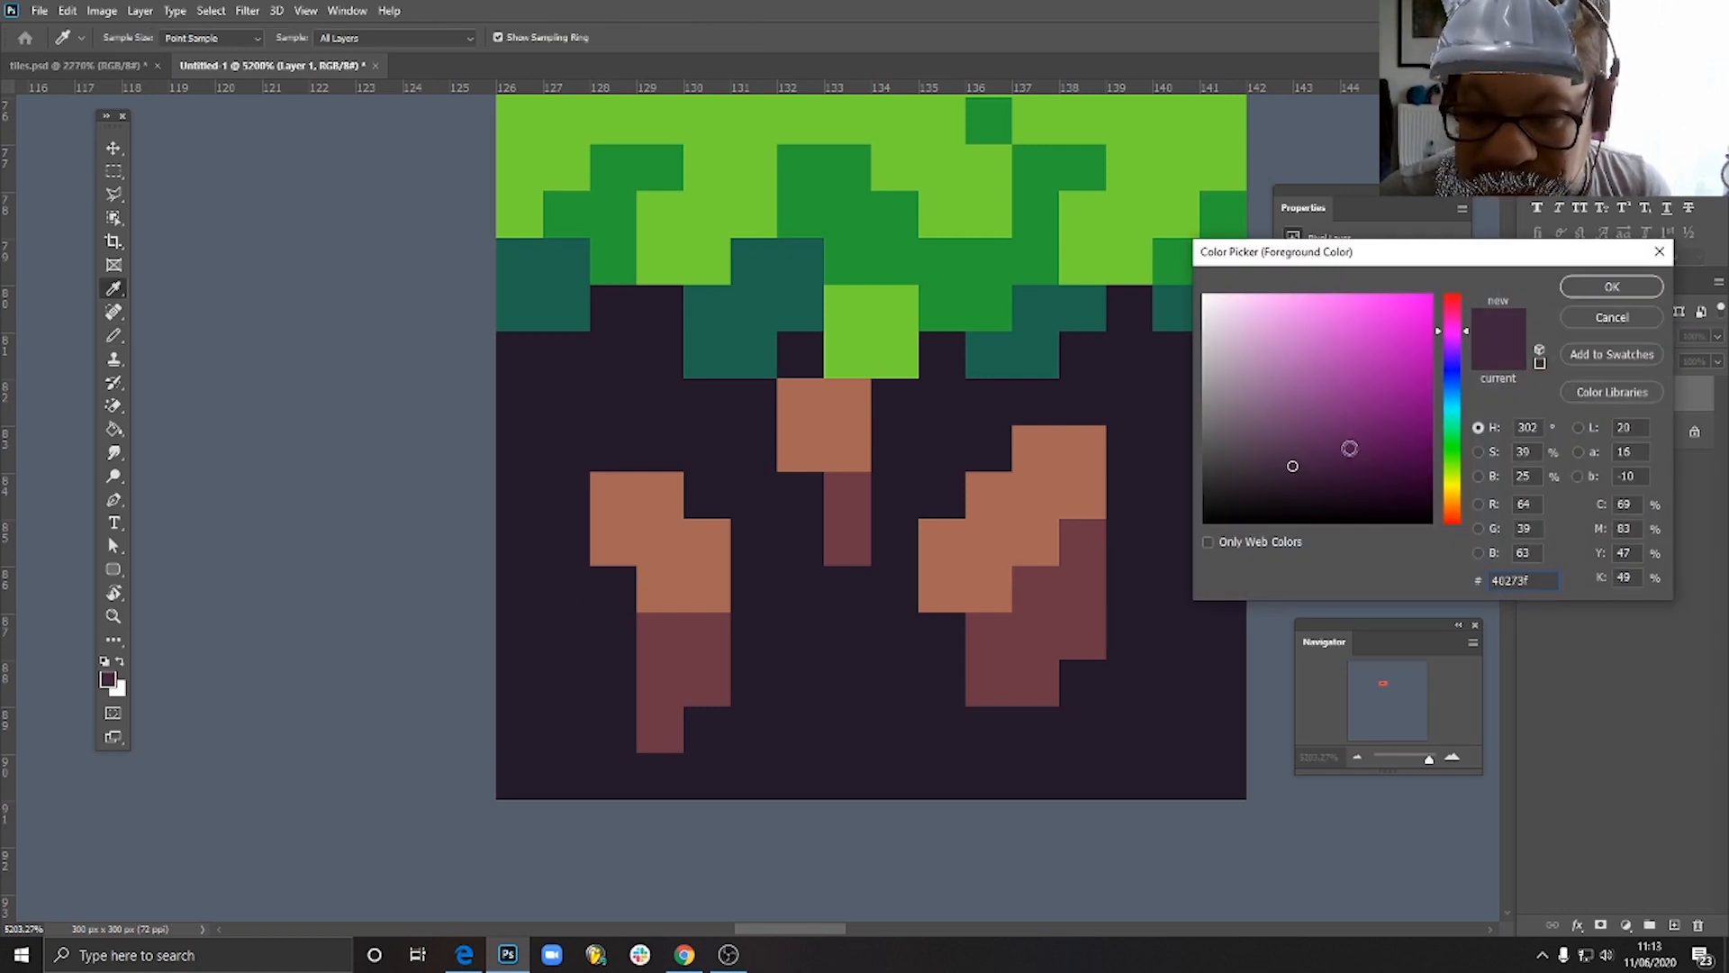
click(1606, 287)
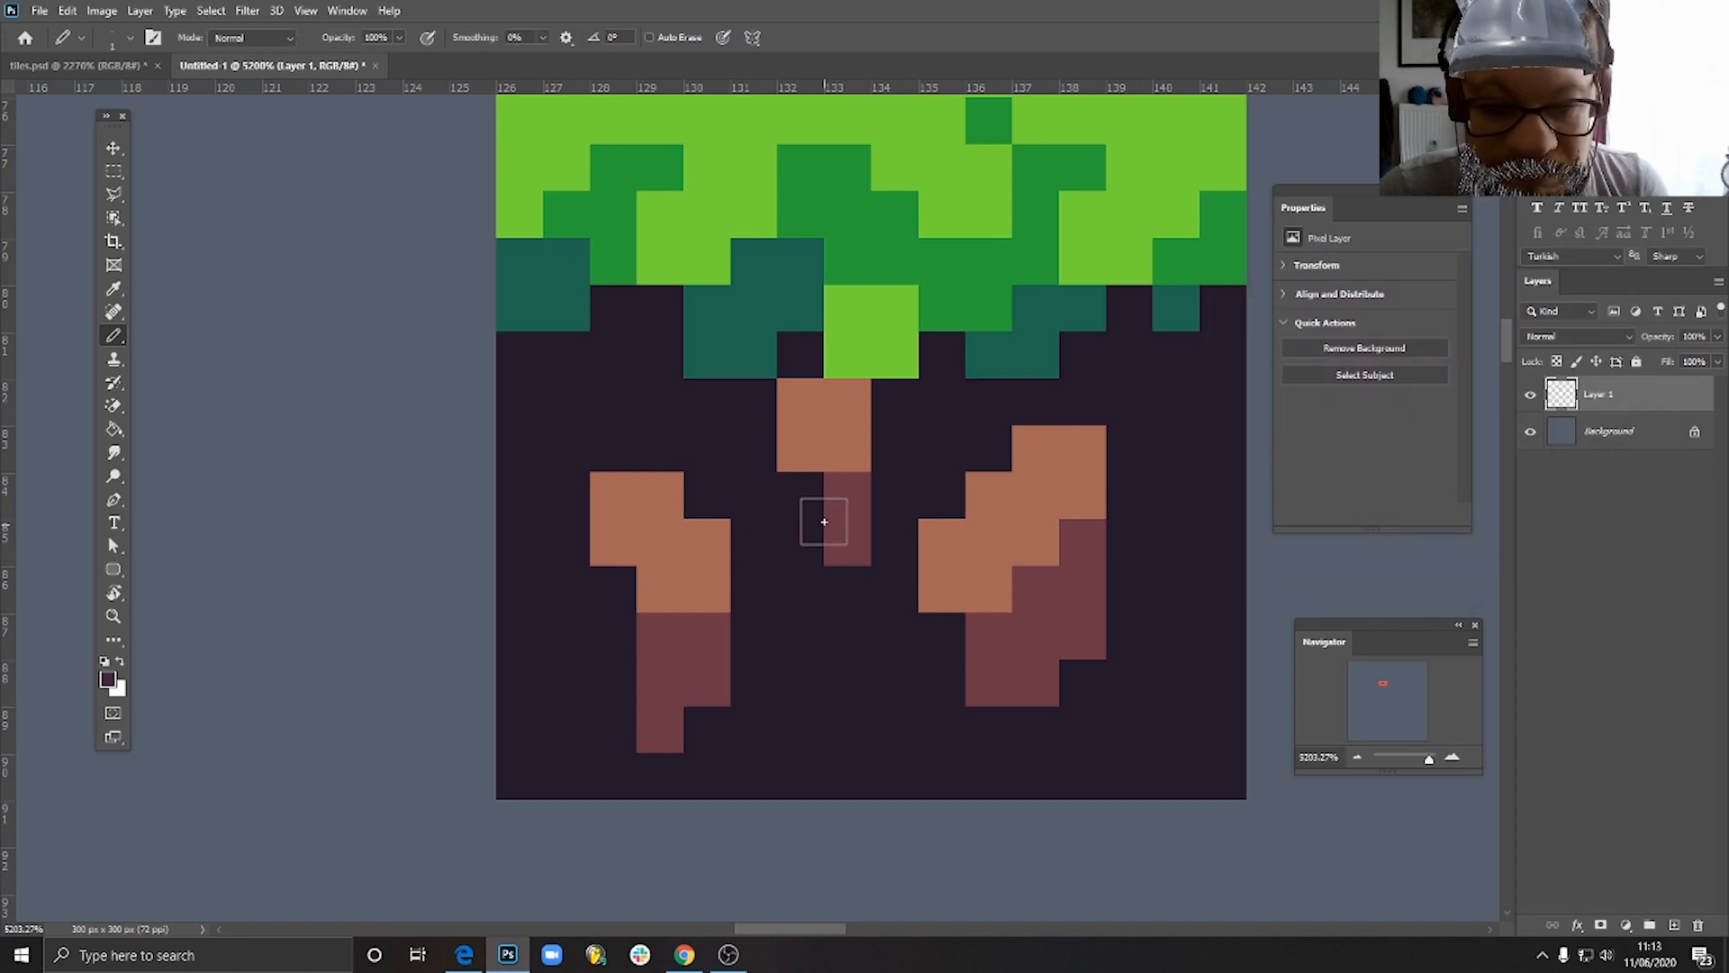
- Pencil dark purple shading 2 pixels wide and 3 high at the central patch's lower left, trimming its top pixel with the ground colour
drag(801, 495, 807, 535)
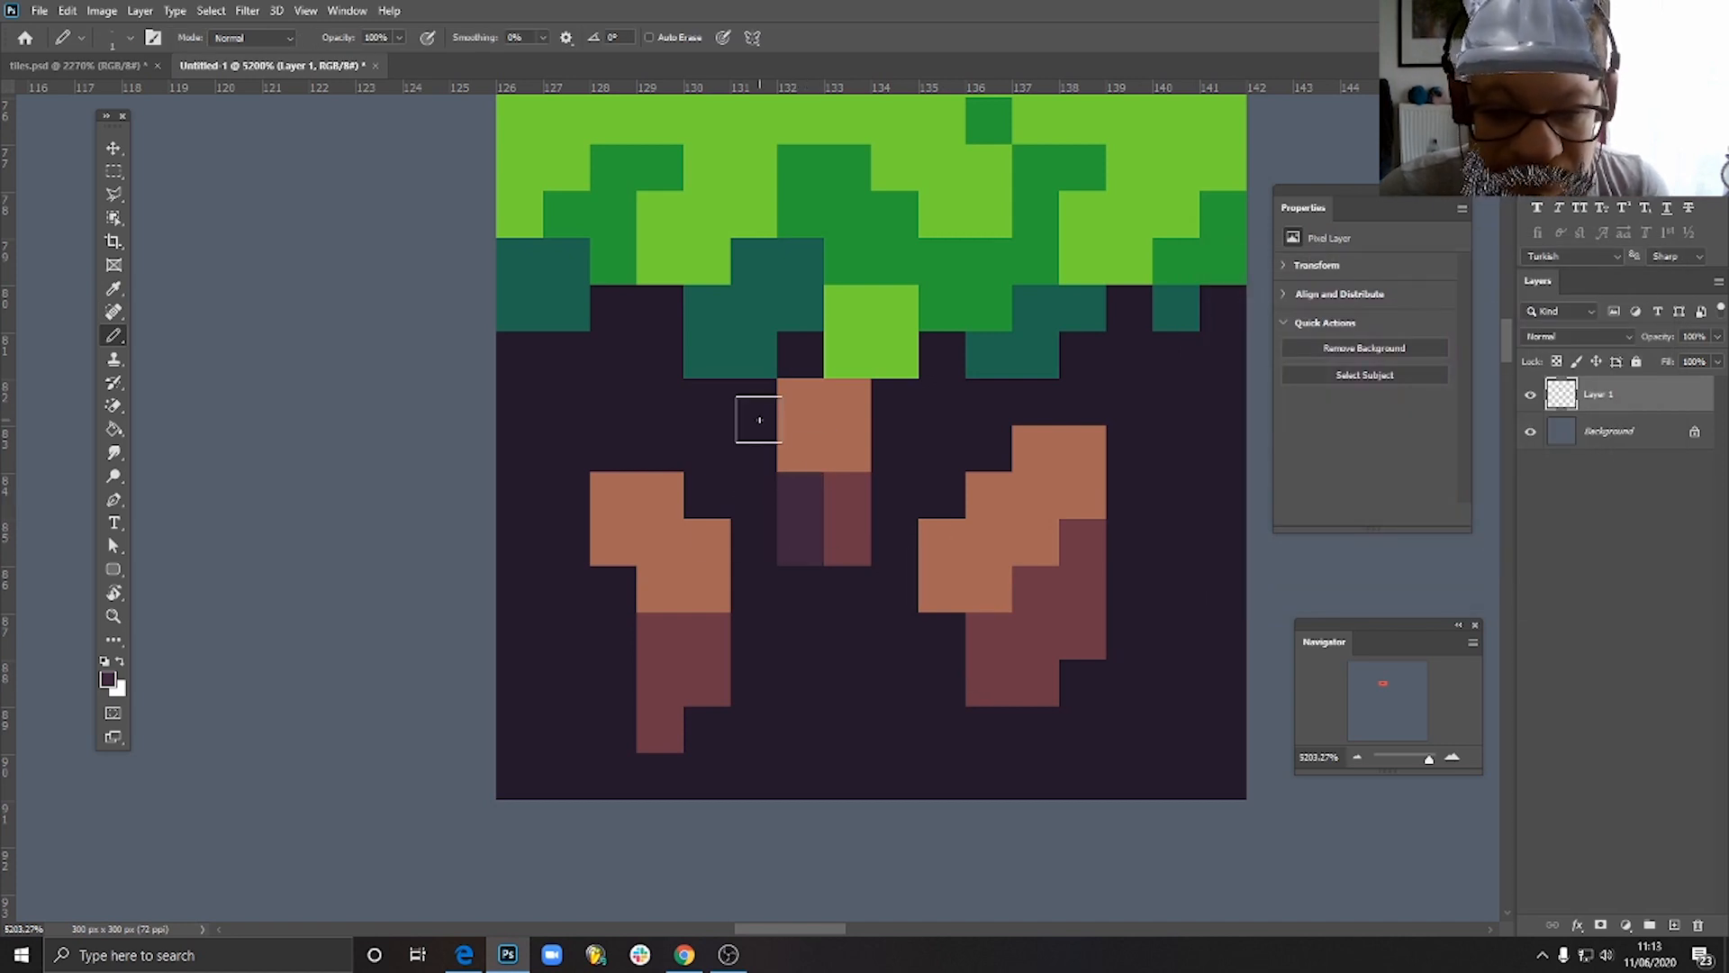
drag(759, 420, 765, 537)
alt+click(721, 446)
click(746, 408)
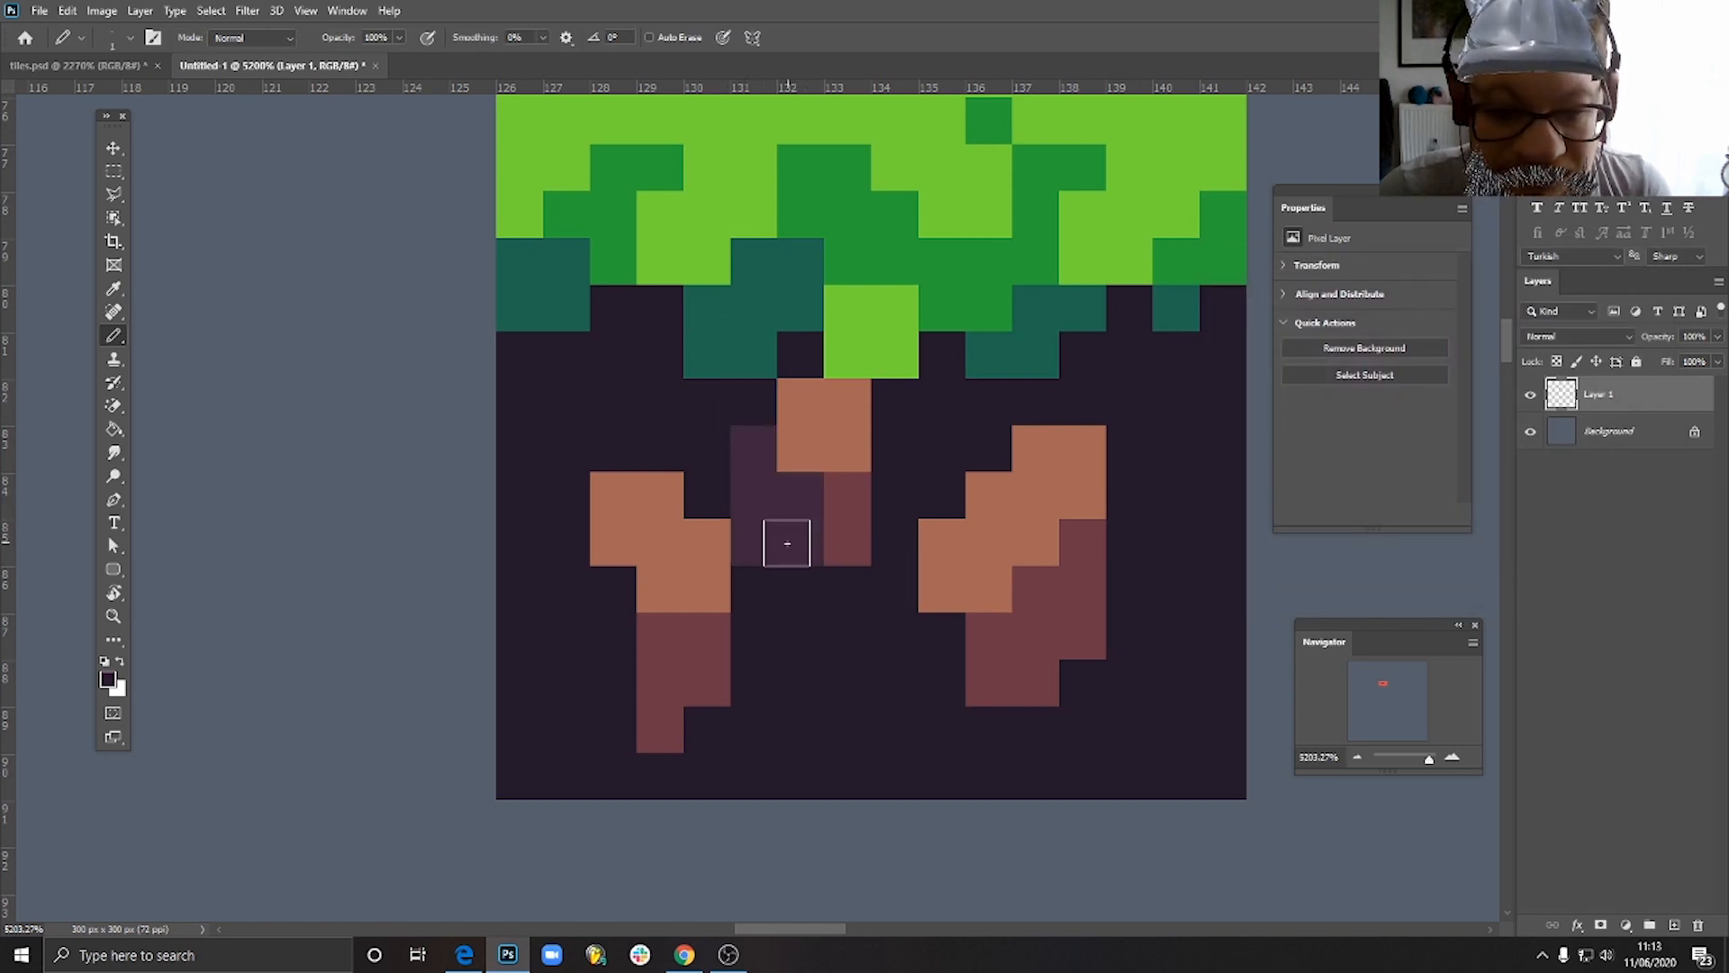
alt+click(780, 519)
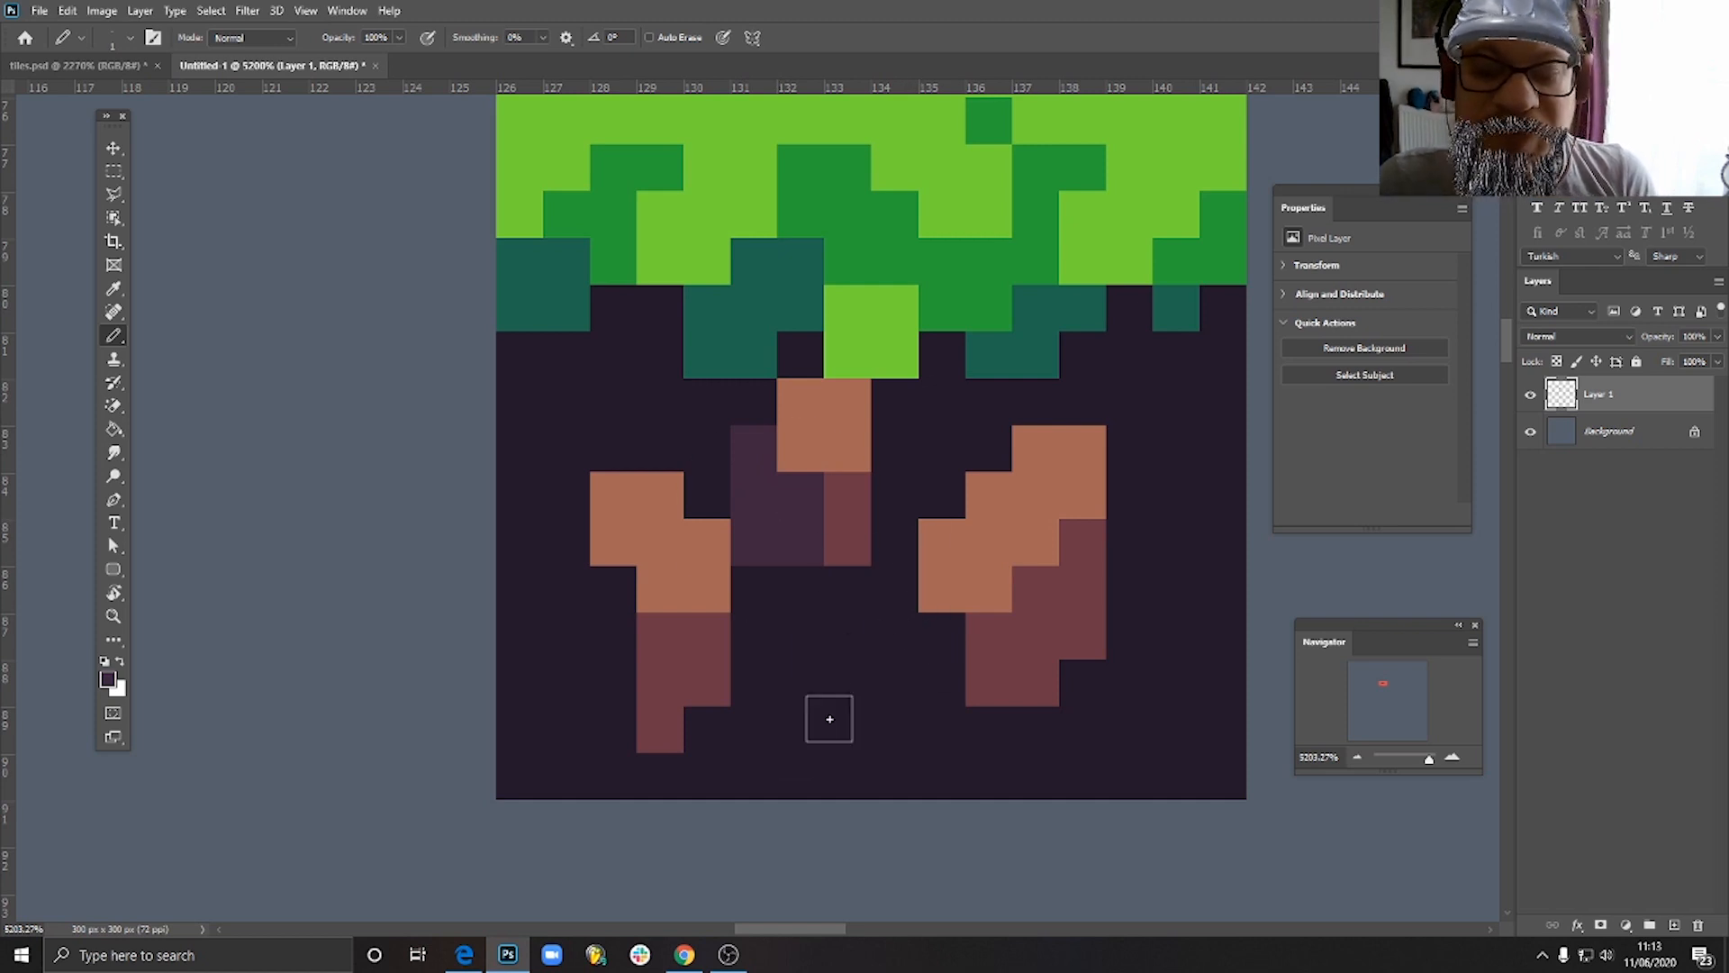
- Pencil dark purple shading 2 pixels wide and 4 high below and to the left of the right-hand brown patch
mouse_move(942, 636)
mouse_down()
mouse_move(931, 765)
mouse_move(990, 769)
mouse_move(970, 770)
mouse_move(942, 716)
mouse_up()
alt+click(1003, 753)
alt+click(1010, 753)
alt+click(926, 660)
mouse_move(895, 581)
mouse_down()
mouse_move(901, 707)
mouse_move(927, 714)
mouse_up()
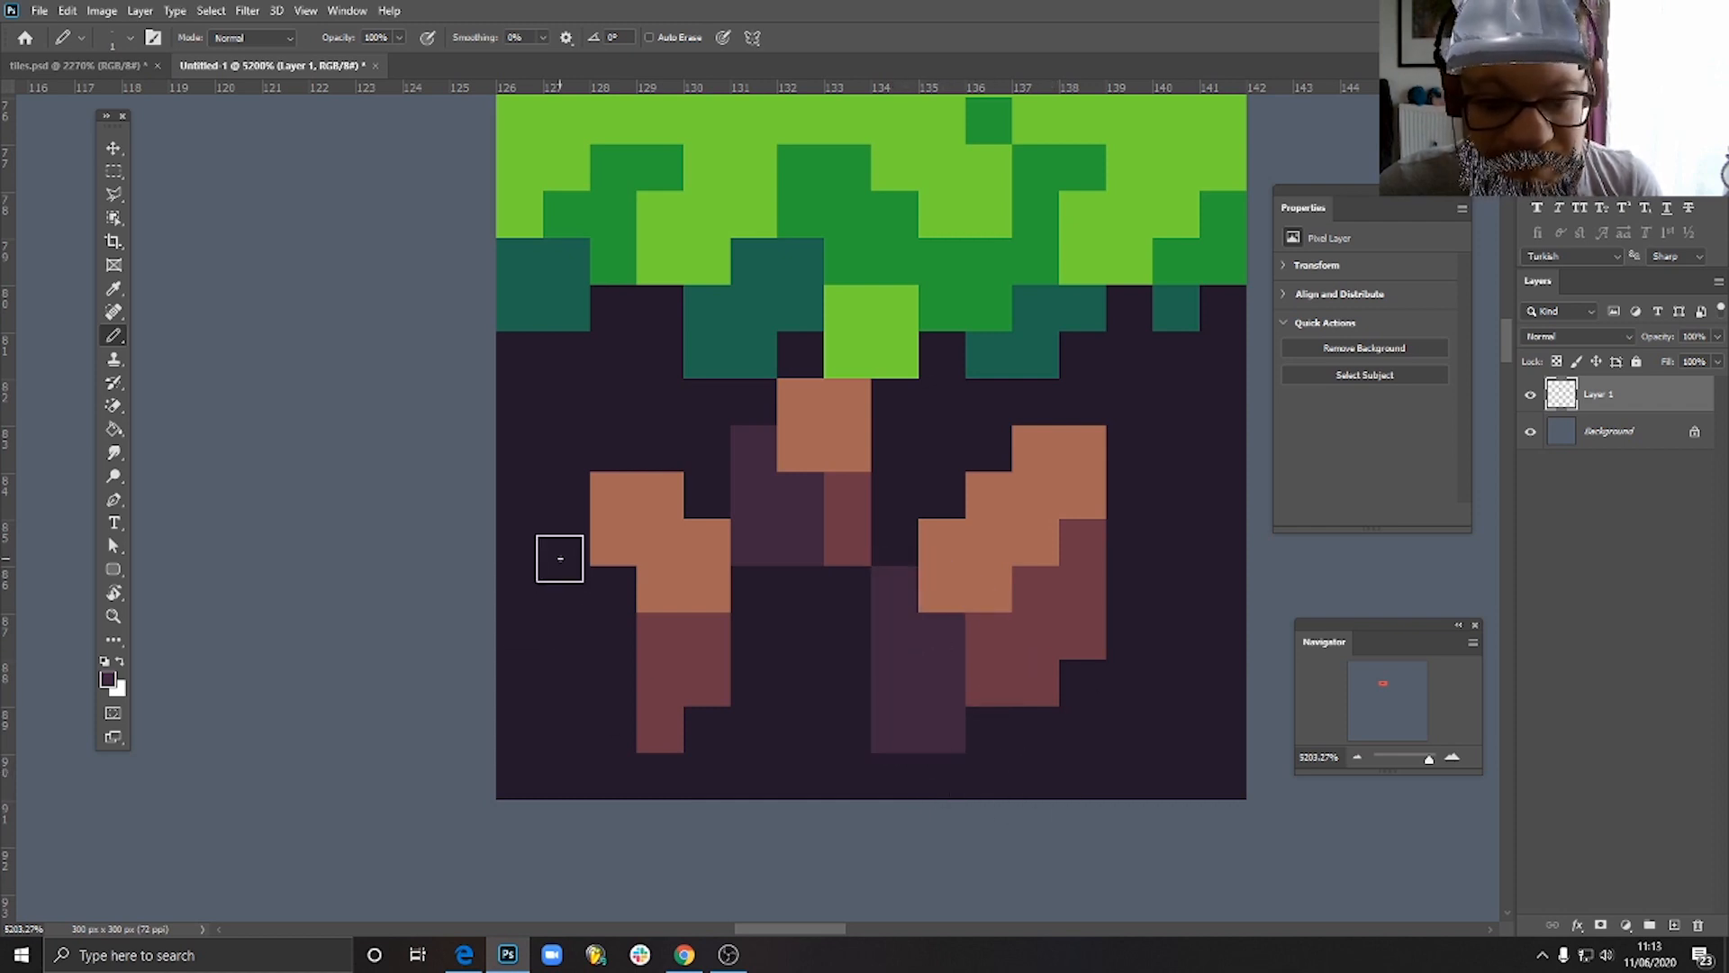
- Pencil dark purple shading 2 pixels wide and 5 high along the left side of the left brown patch
mouse_move(559, 552)
mouse_down()
mouse_move(582, 657)
mouse_move(612, 630)
mouse_up()
drag(636, 746, 565, 682)
scroll(846, 736, down, 10)
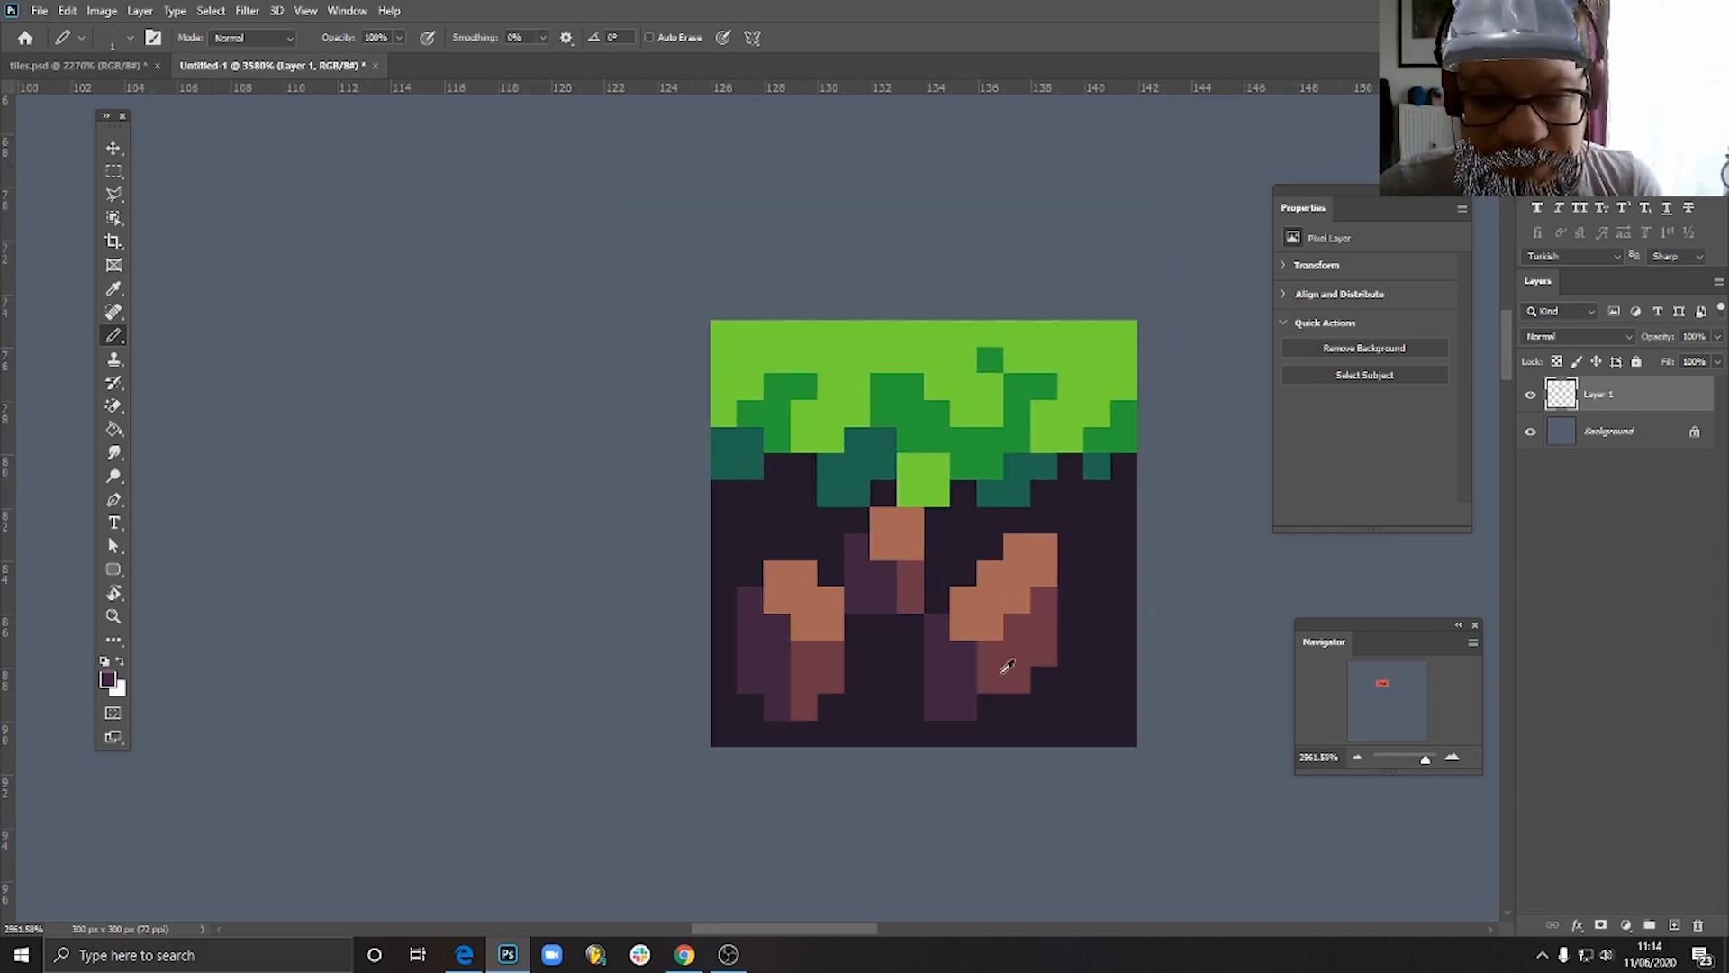
- Pencil a 2 by 2 pixel maroon block at the tile's right edge, with a 2 by 2 pixel dark purple block beneath it
scroll(1023, 691, up, 10)
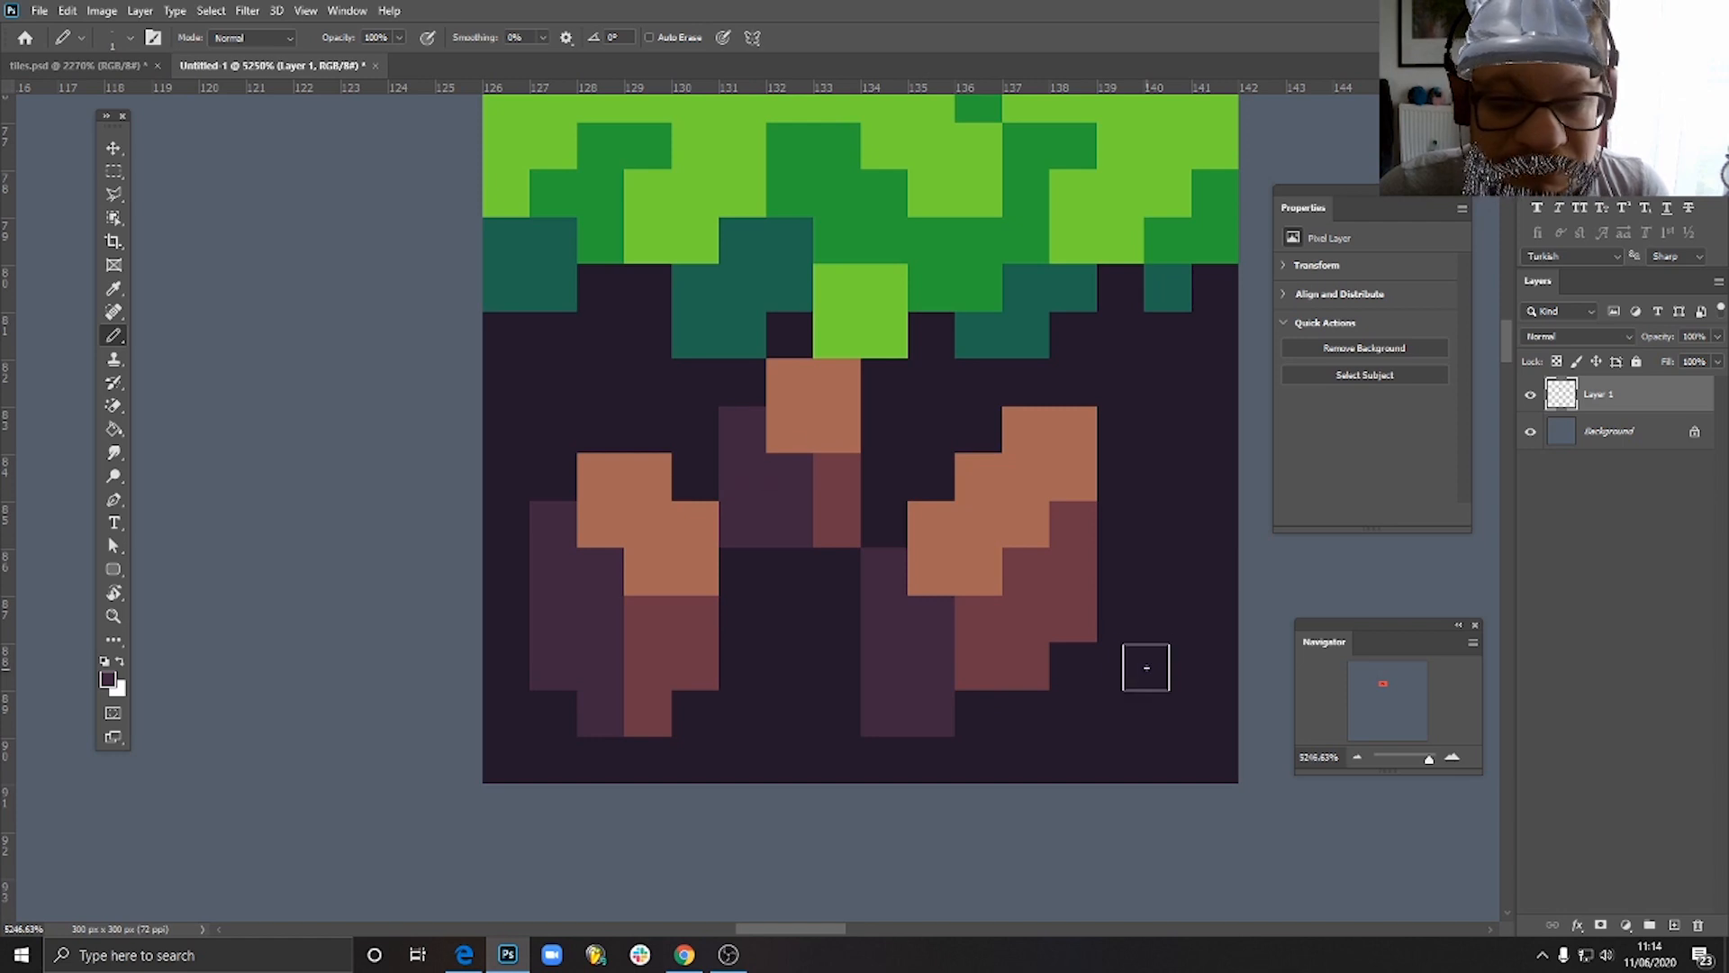
alt+click(994, 622)
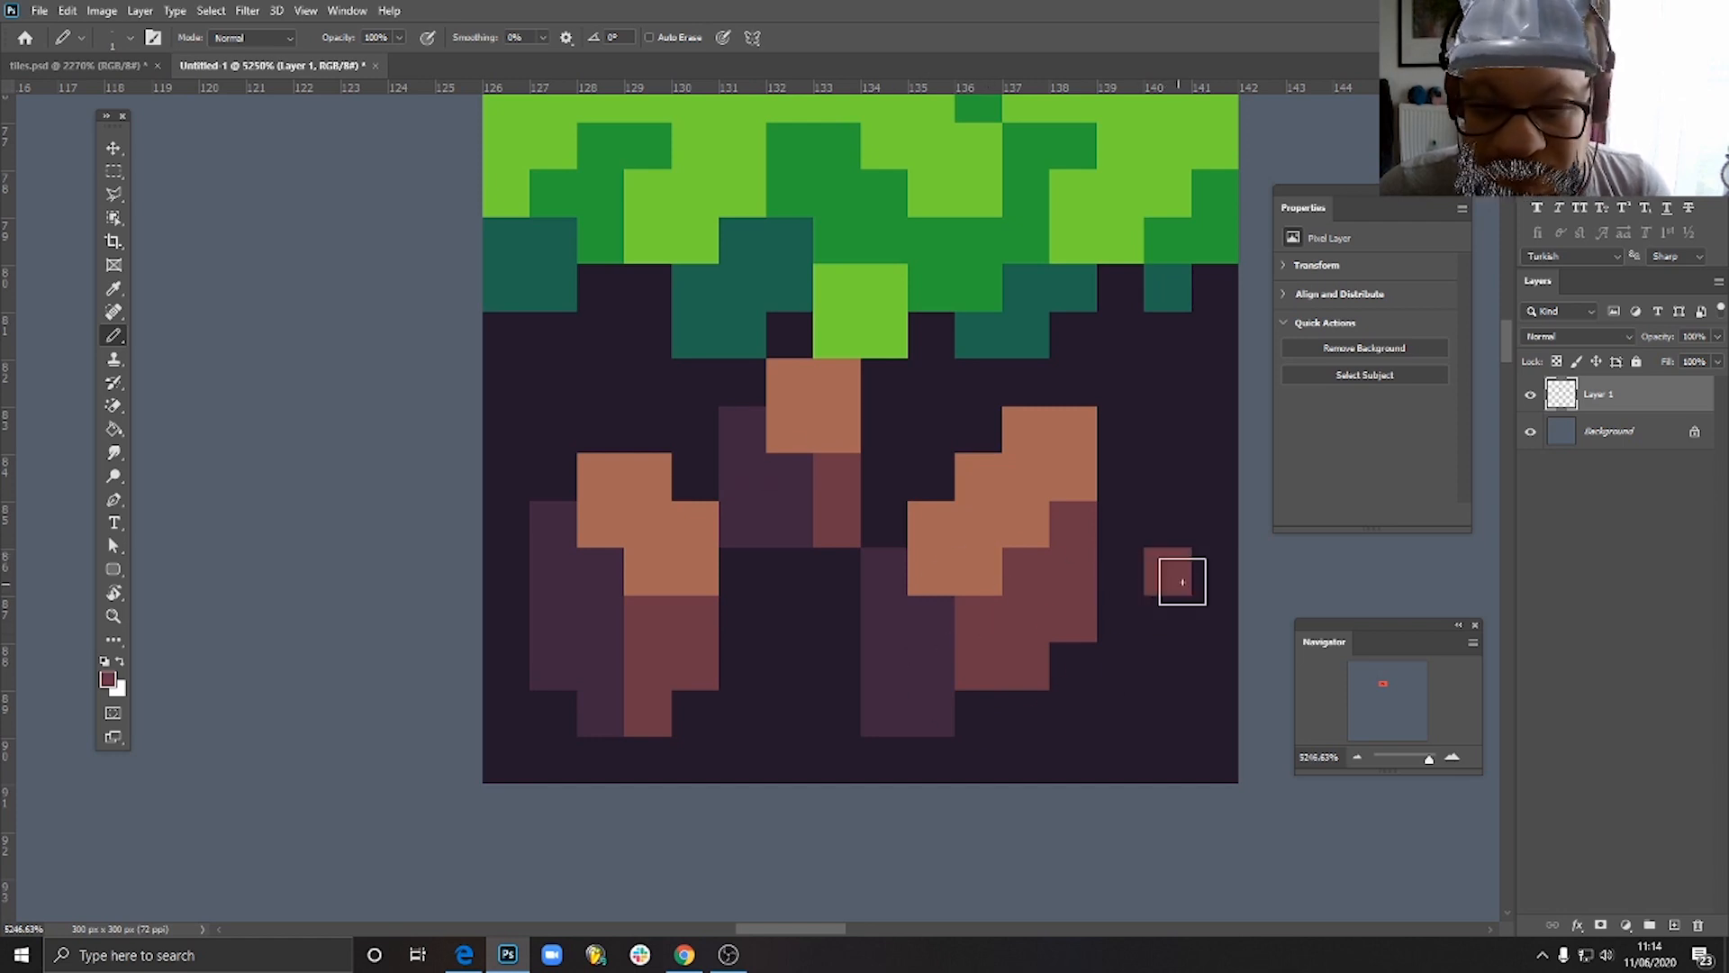
mouse_move(1177, 579)
mouse_down()
mouse_move(1196, 560)
mouse_move(1169, 521)
mouse_move(1197, 539)
mouse_up()
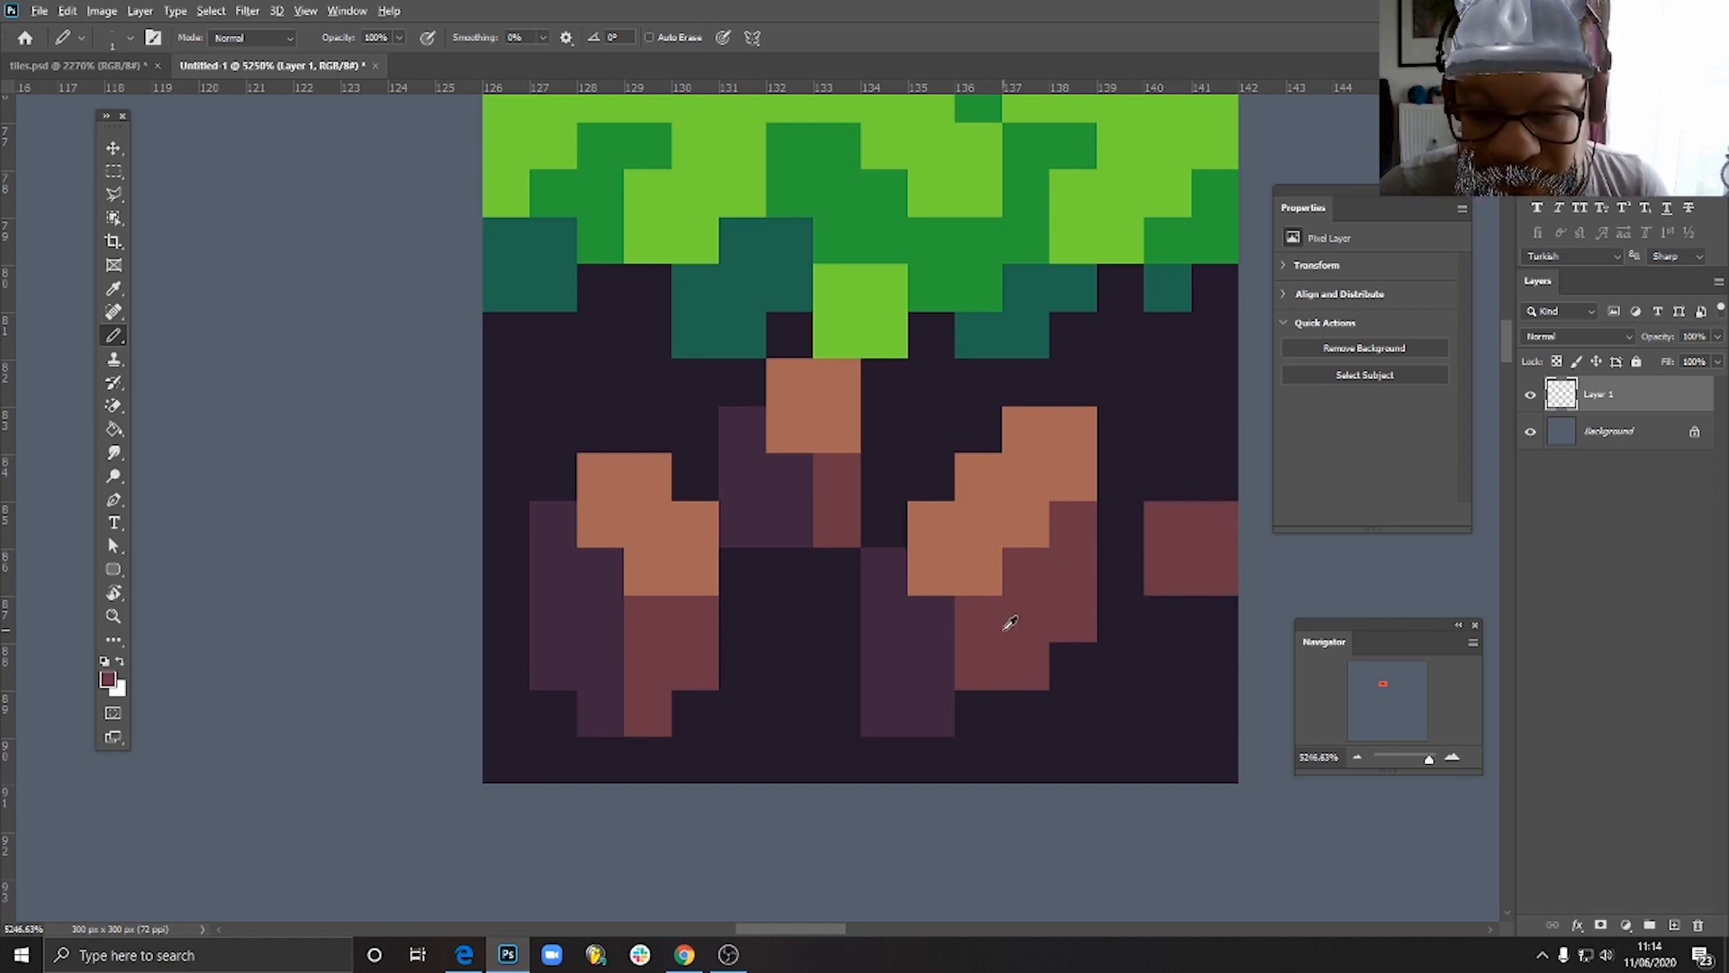
alt+click(928, 640)
drag(1174, 629, 1178, 656)
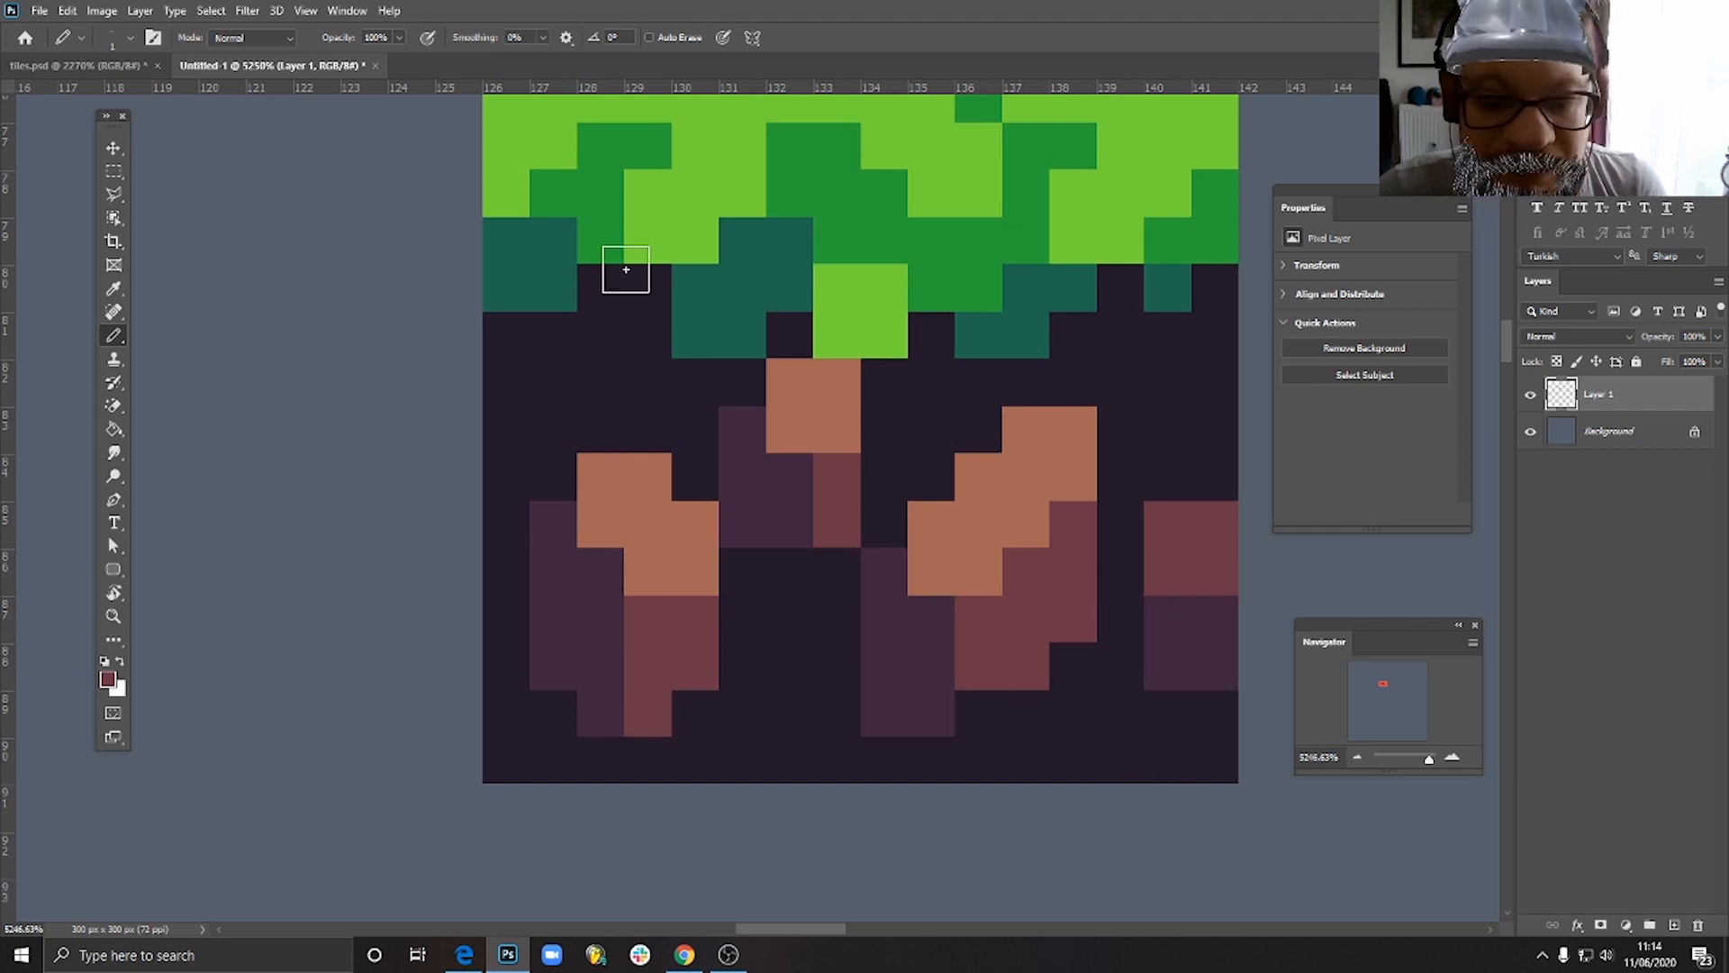
- Pick up the maroon and fill the dark ground between the grass and the brown patches across the tile's whole width
scroll(850, 407, down, 3)
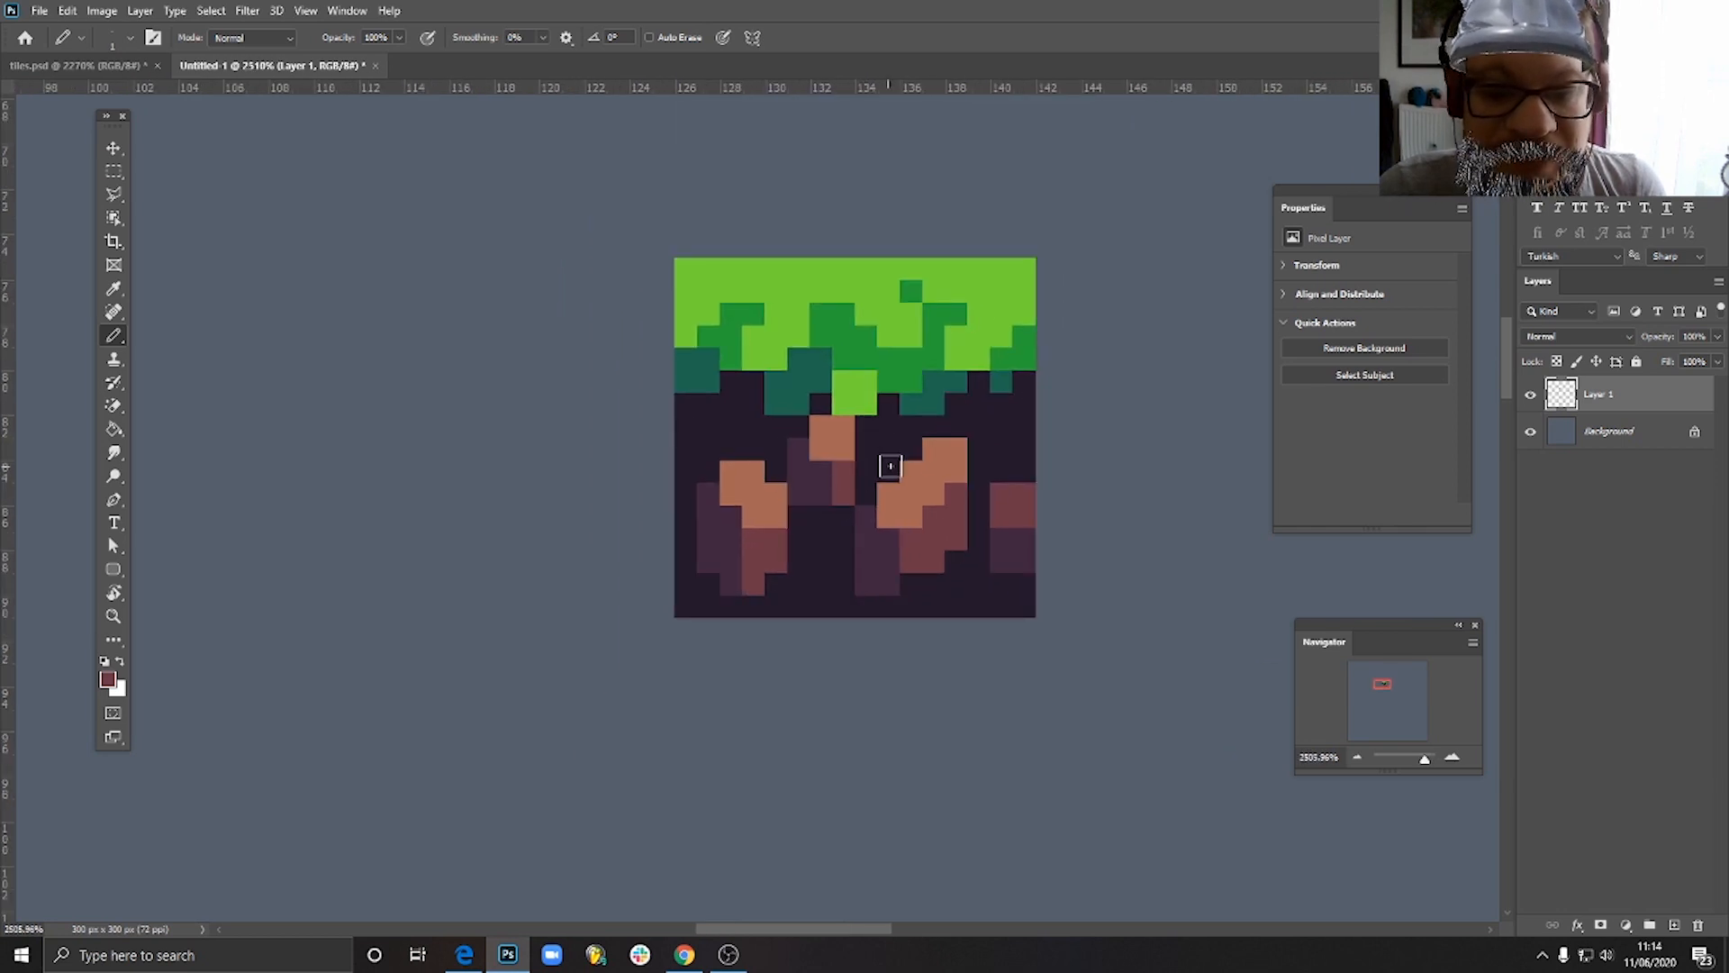
scroll(773, 400, up, 3)
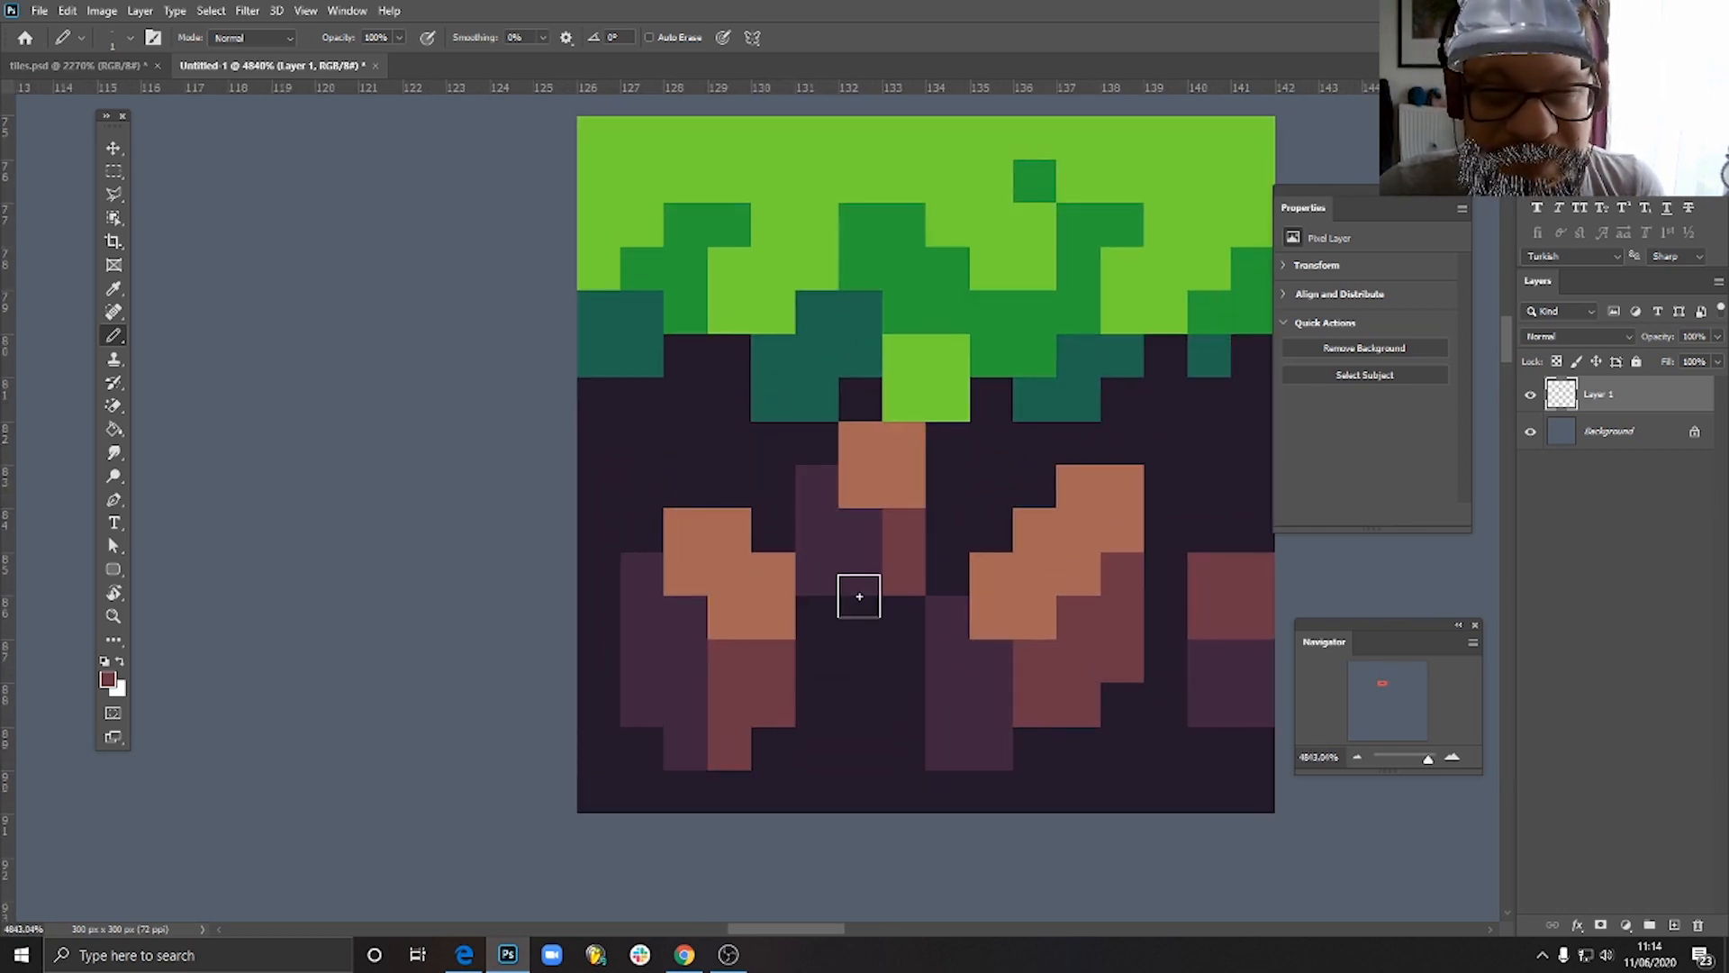
scroll(859, 596, down, 6)
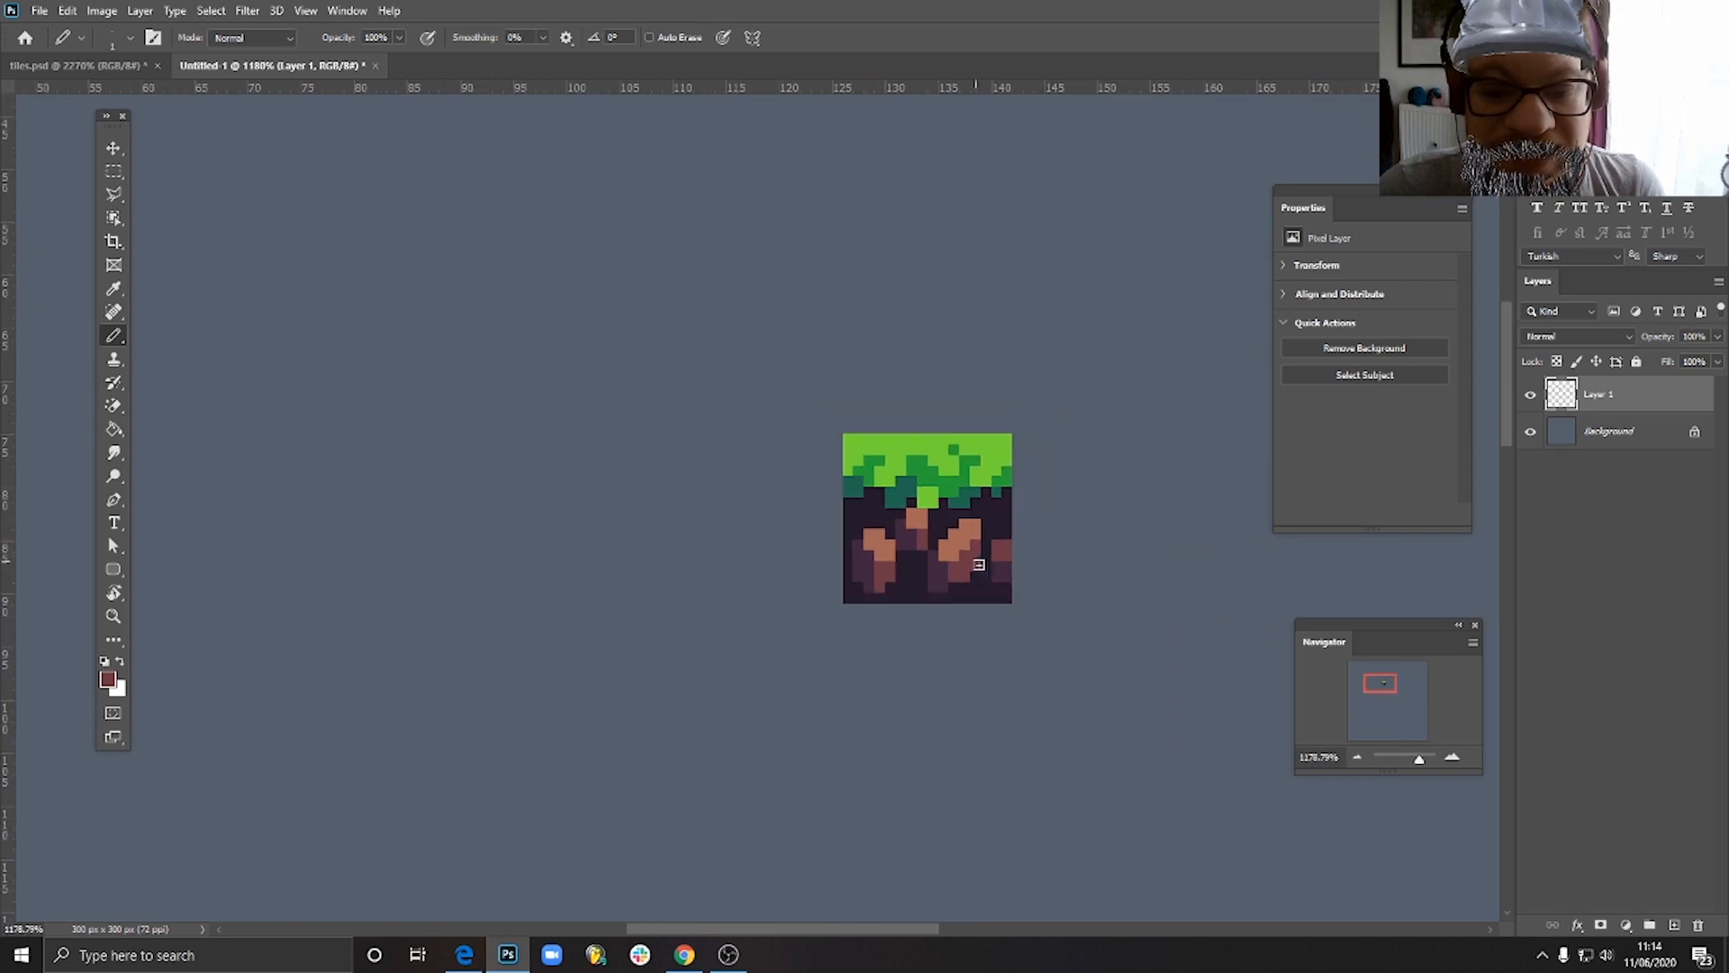
scroll(908, 536, up, 6)
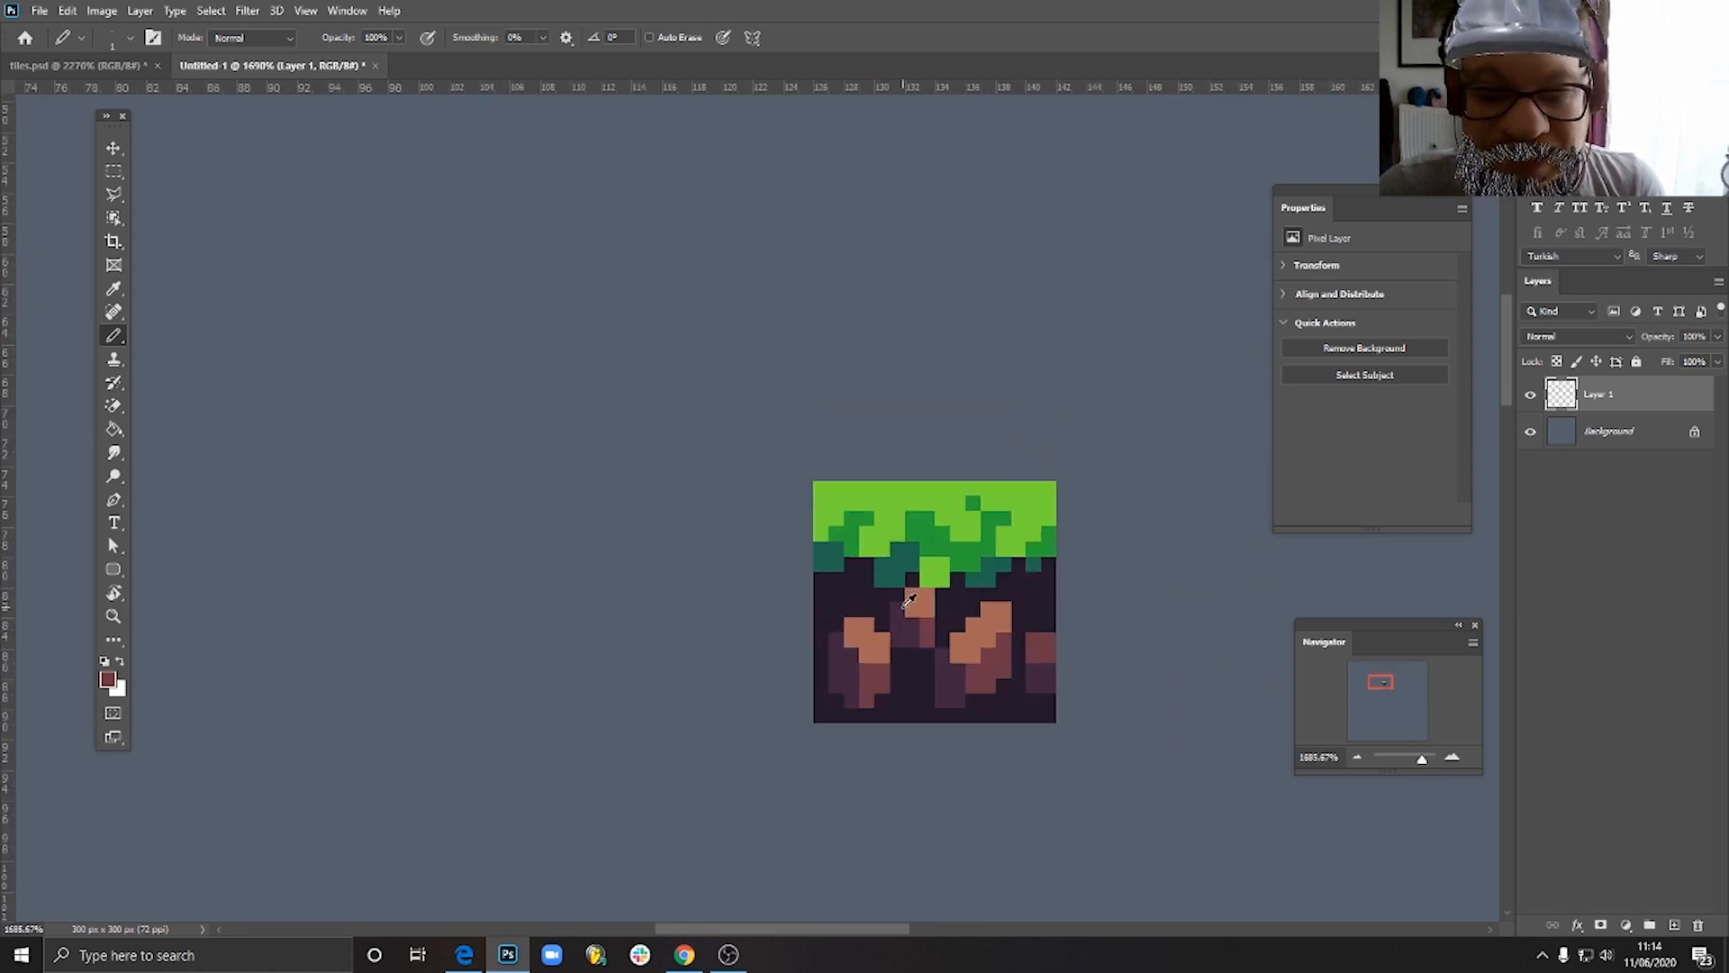
alt+click(984, 611)
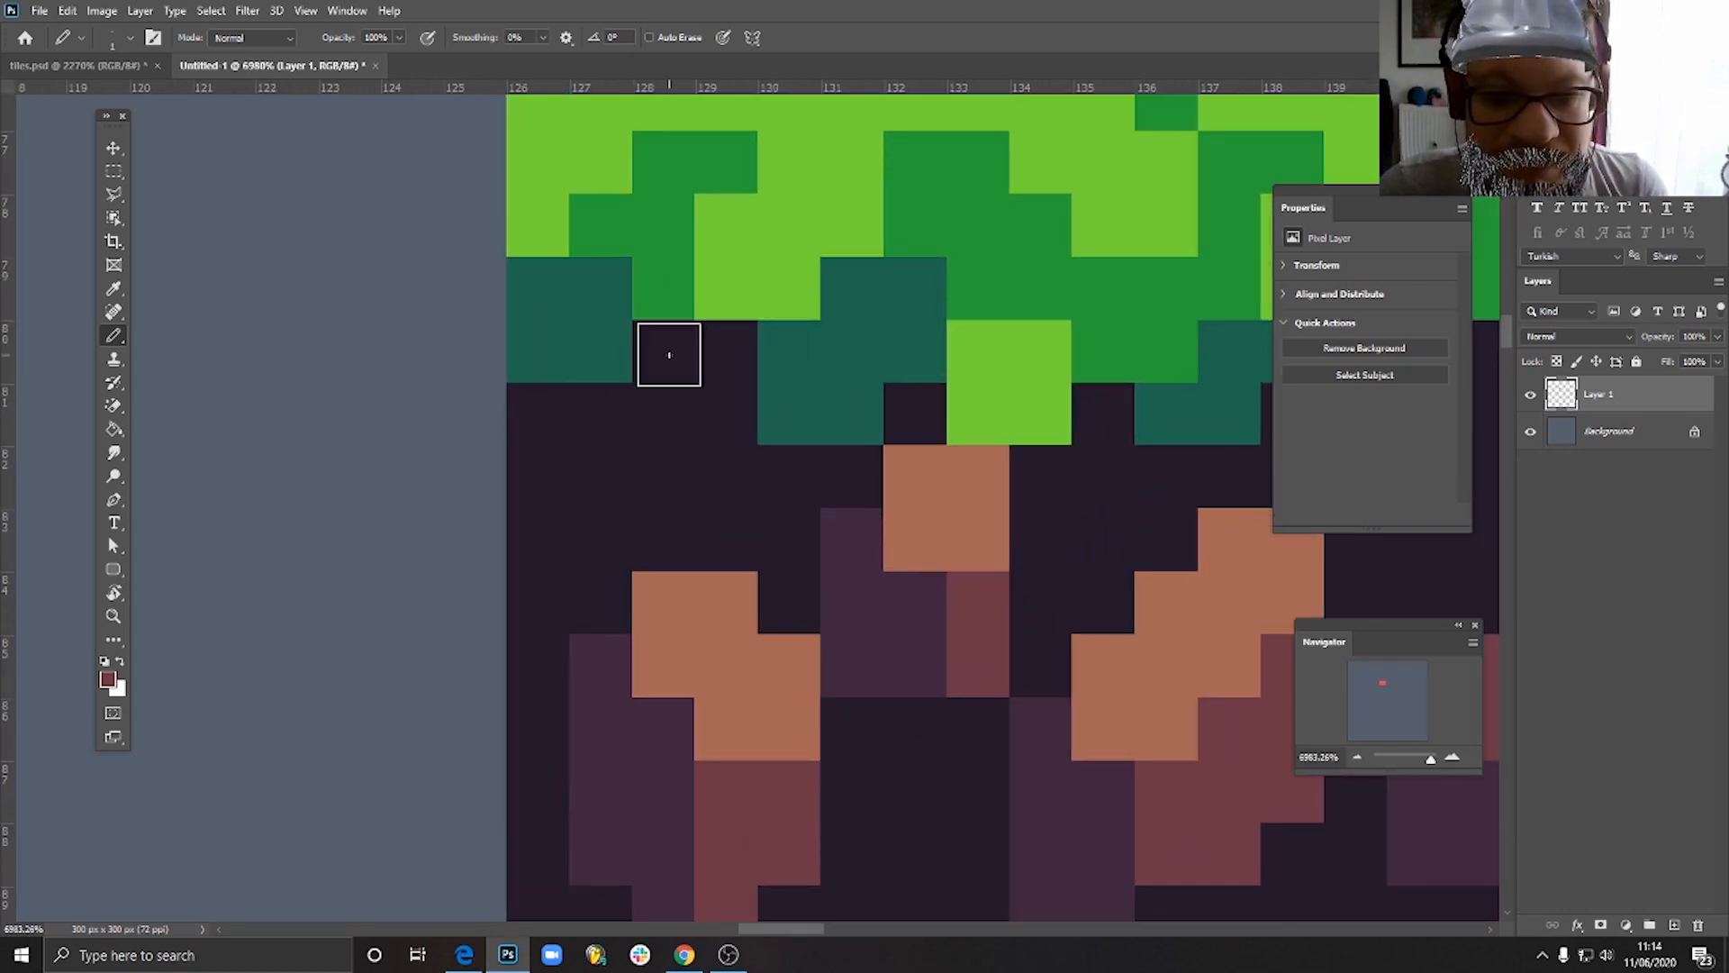
mouse_move(664, 352)
mouse_down()
mouse_move(707, 423)
mouse_move(666, 397)
mouse_move(682, 518)
mouse_move(758, 502)
mouse_move(769, 575)
mouse_move(821, 471)
mouse_move(907, 422)
mouse_move(738, 497)
mouse_move(544, 424)
mouse_move(593, 490)
mouse_move(595, 546)
mouse_move(543, 555)
mouse_move(535, 678)
mouse_move(582, 606)
mouse_up()
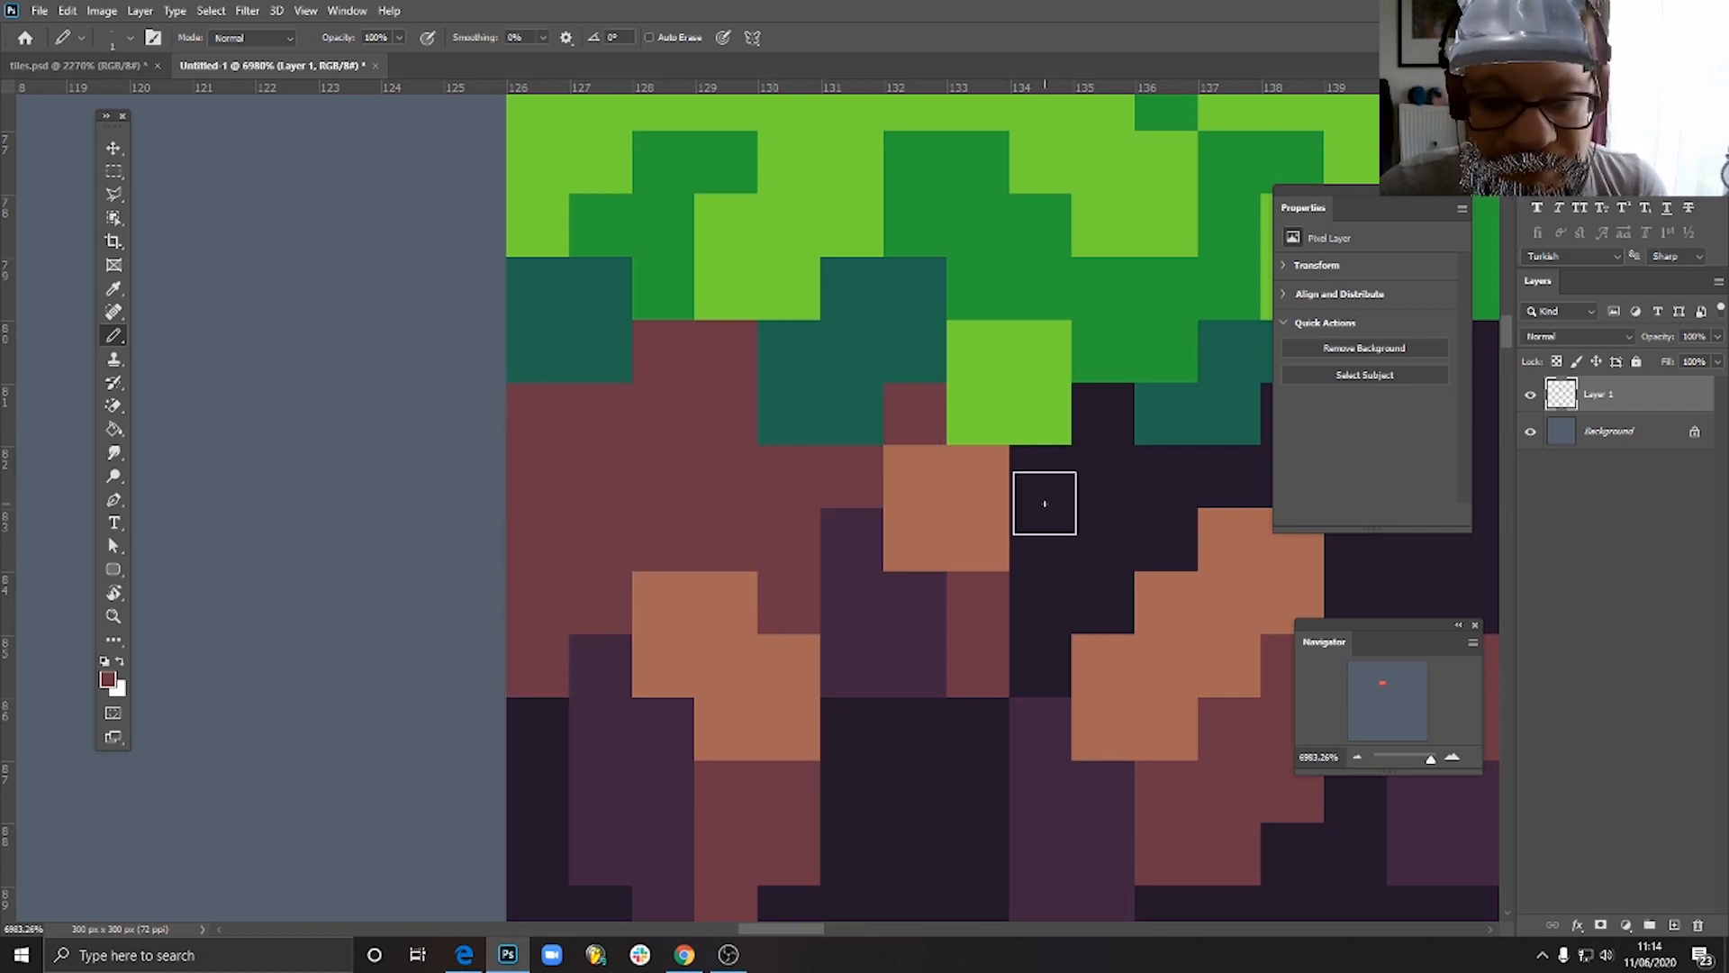
mouse_move(1042, 501)
mouse_down()
mouse_move(1049, 632)
mouse_move(1046, 574)
mouse_move(1110, 566)
mouse_move(1105, 468)
mouse_move(1176, 495)
mouse_move(1129, 563)
mouse_move(858, 606)
mouse_move(912, 533)
mouse_up()
scroll(1158, 501, down, 3)
mouse_move(919, 608)
mouse_down()
mouse_move(931, 621)
mouse_move(949, 564)
mouse_move(925, 577)
mouse_up()
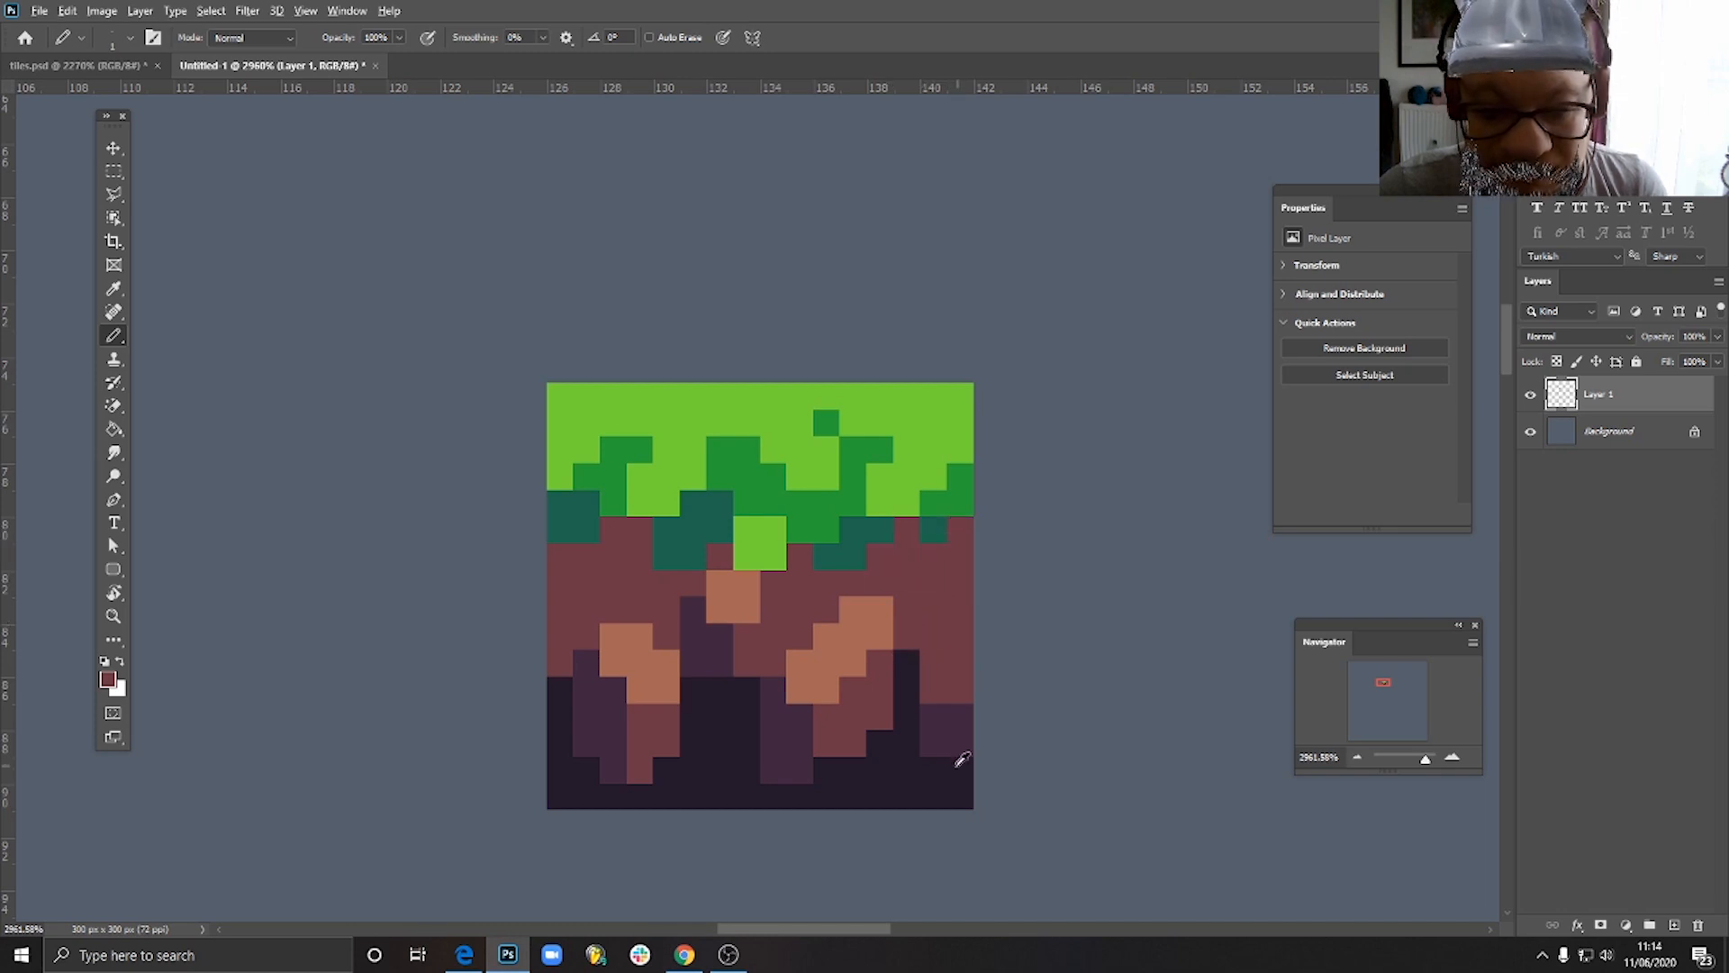
- Pick up the dark purple and pencil a stepped transition below the maroon soil in the tile's left and central parts
alt+click(950, 716)
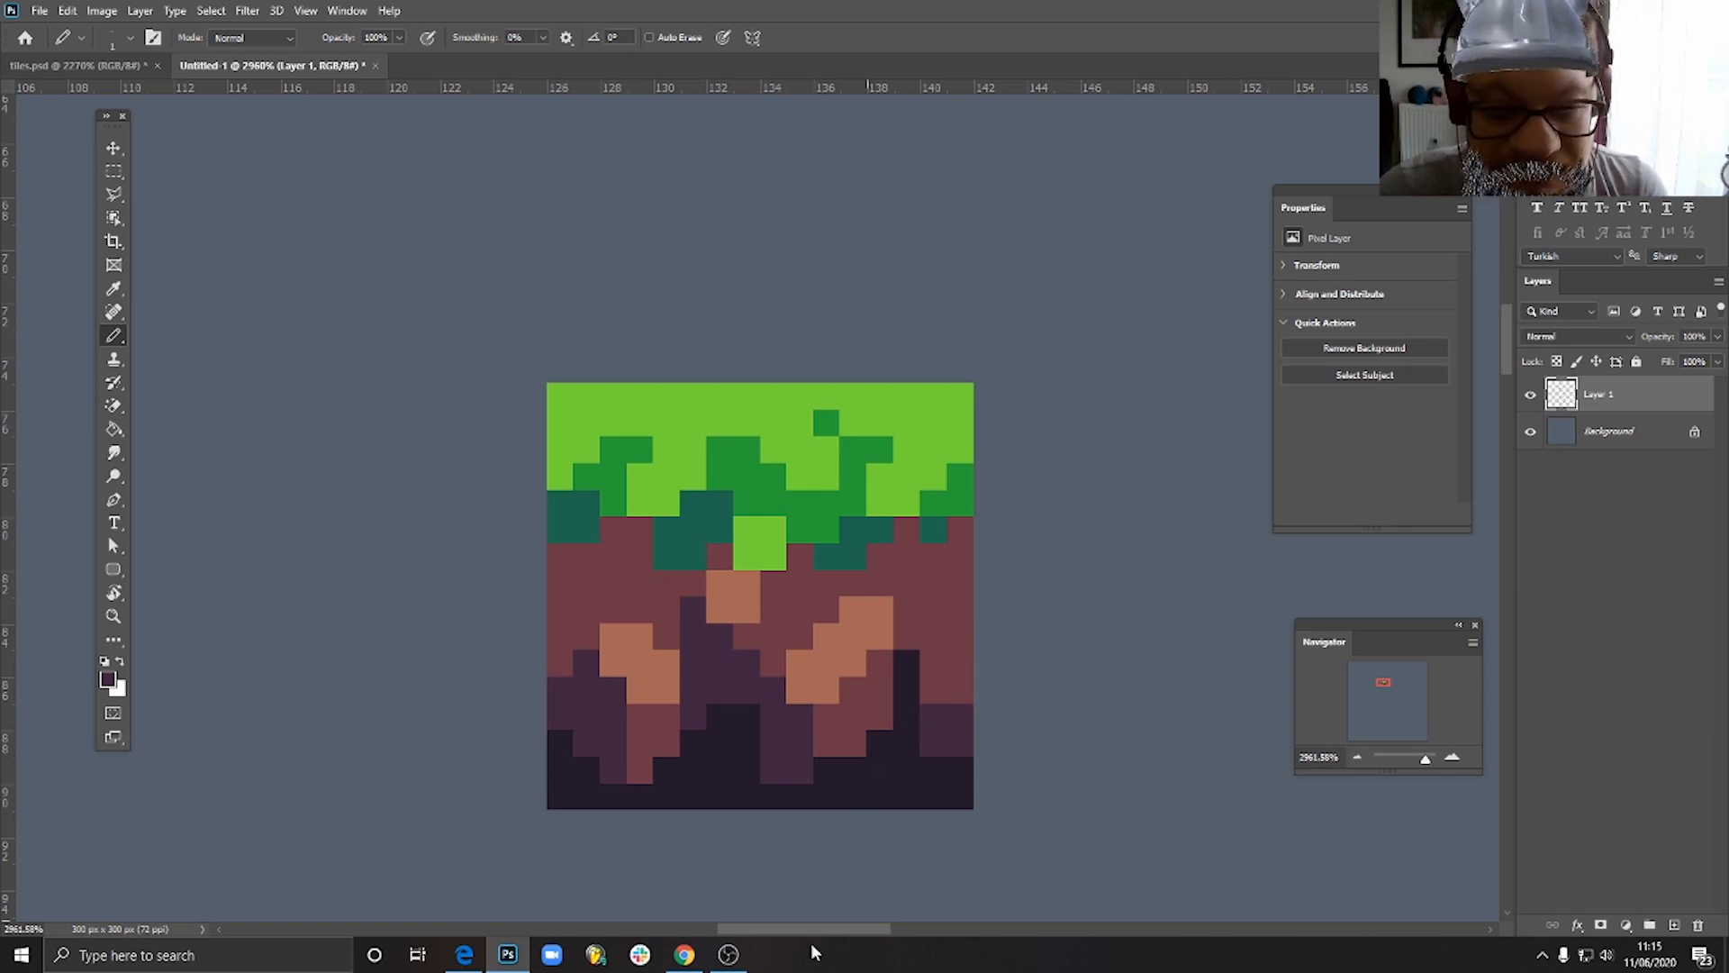
scroll(724, 668, down, 2)
scroll(728, 666, up, 5)
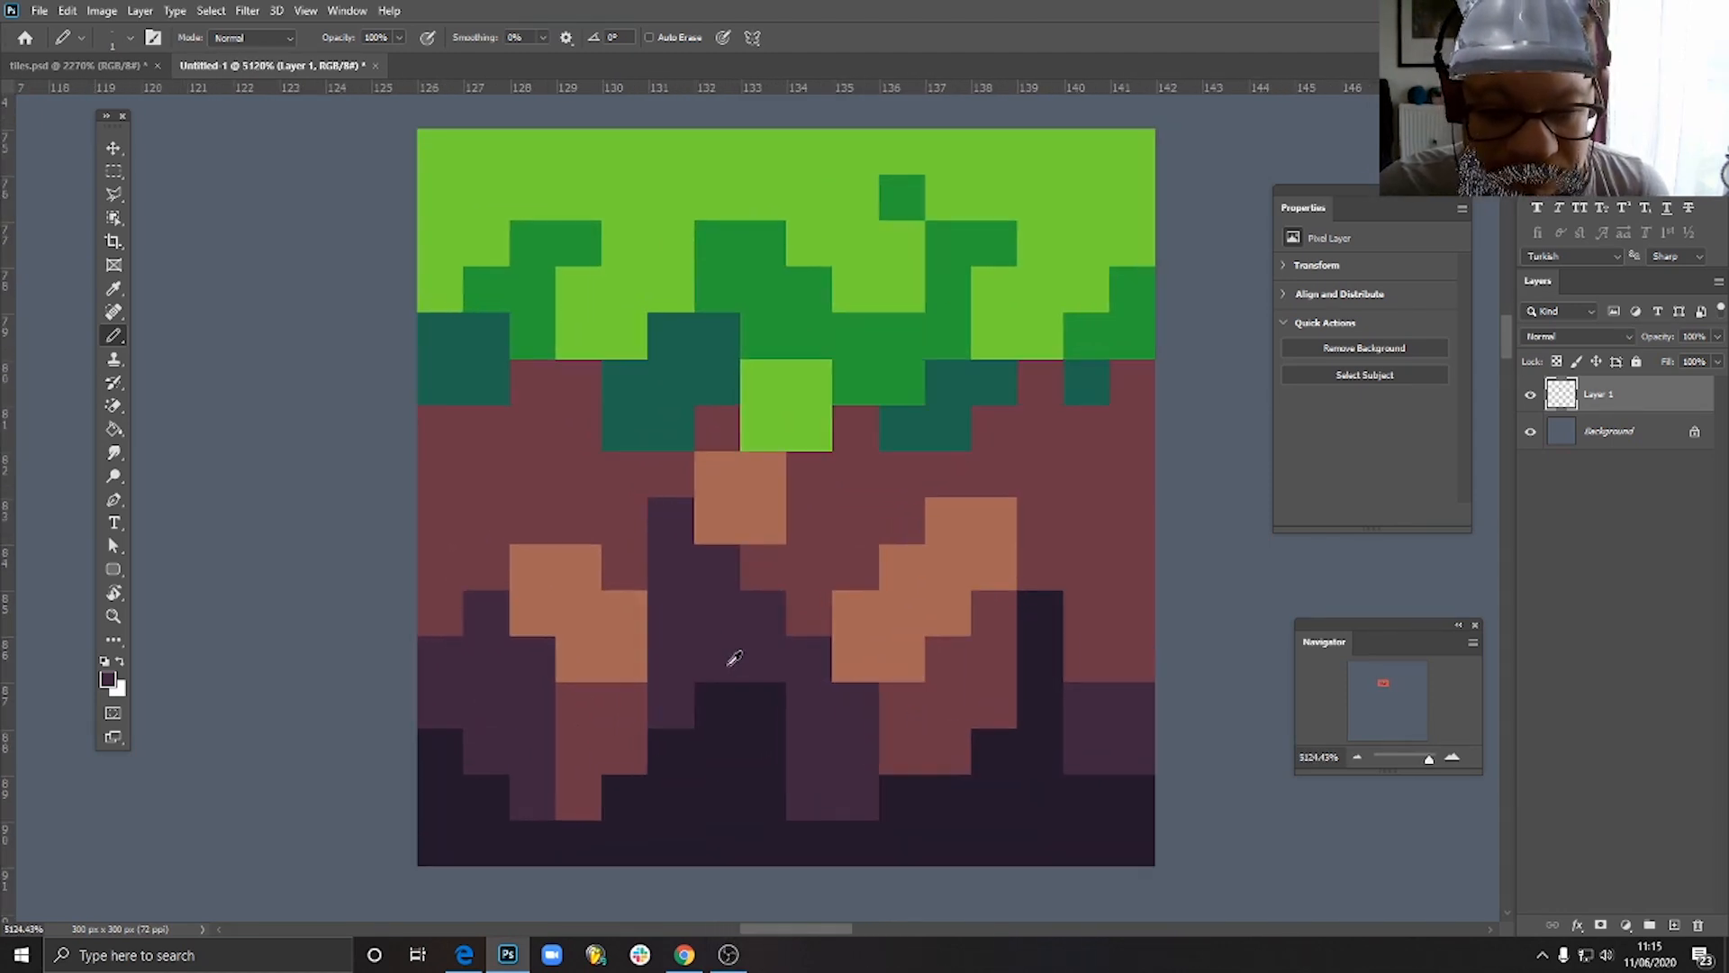
- Pencil a stepped dark purple diagonal above and to the left of the 2 by 2 maroon block at the tile's right edge
scroll(734, 658, up, 1)
mouse_move(1072, 613)
mouse_down()
mouse_move(1077, 670)
mouse_move(1078, 563)
mouse_move(1129, 530)
mouse_move(1129, 561)
mouse_move(1166, 534)
mouse_move(1167, 508)
mouse_move(1126, 520)
mouse_up()
scroll(1042, 629, down, 6)
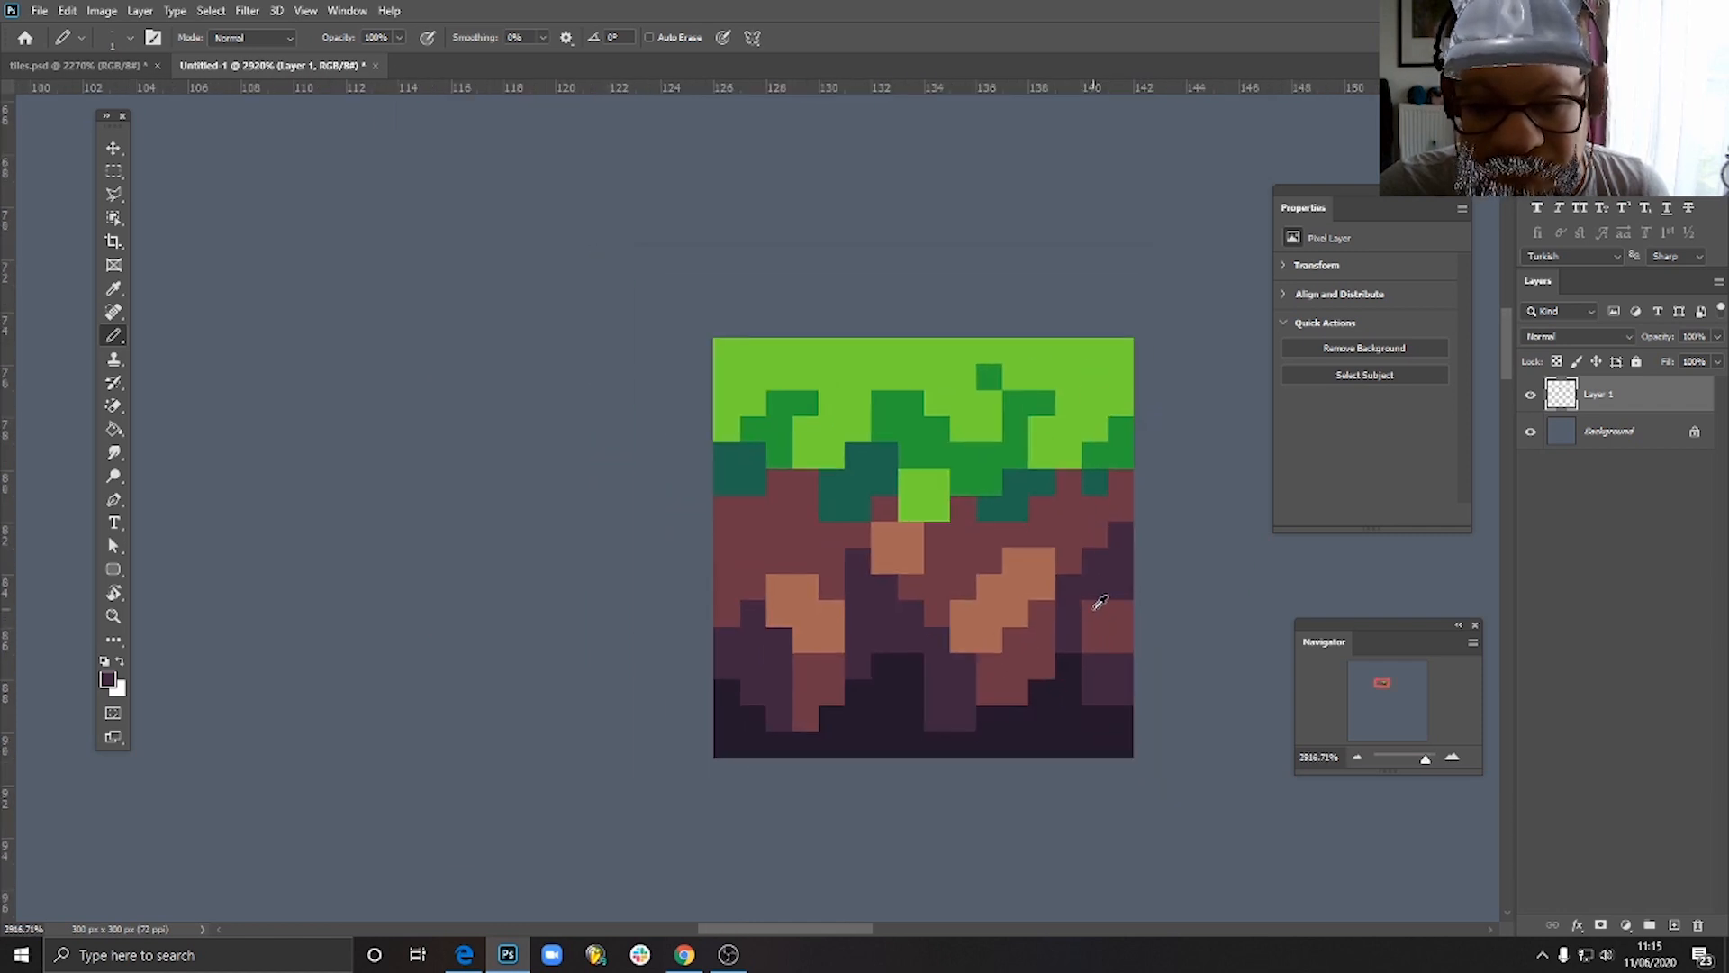
scroll(1114, 658, up, 6)
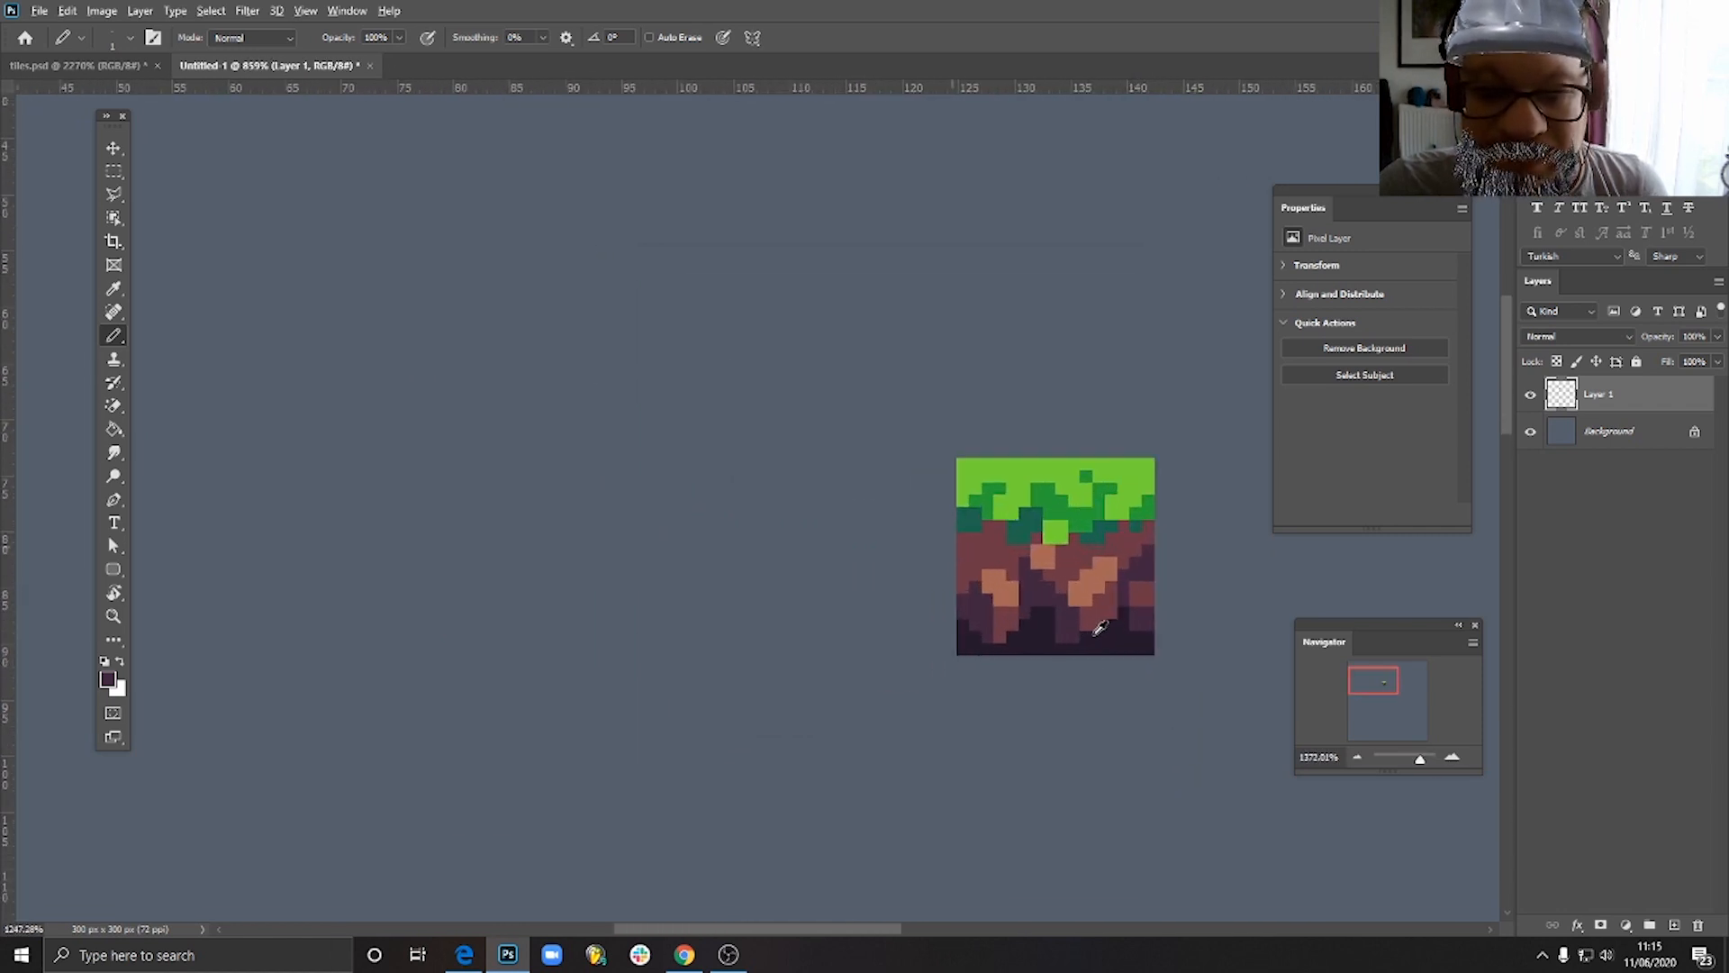
- Set the foreground colour to reddish 915155 and pencil a 2 by 2 pixel block on the lower inner corner of each brown patch
scroll(1069, 483, up, 2)
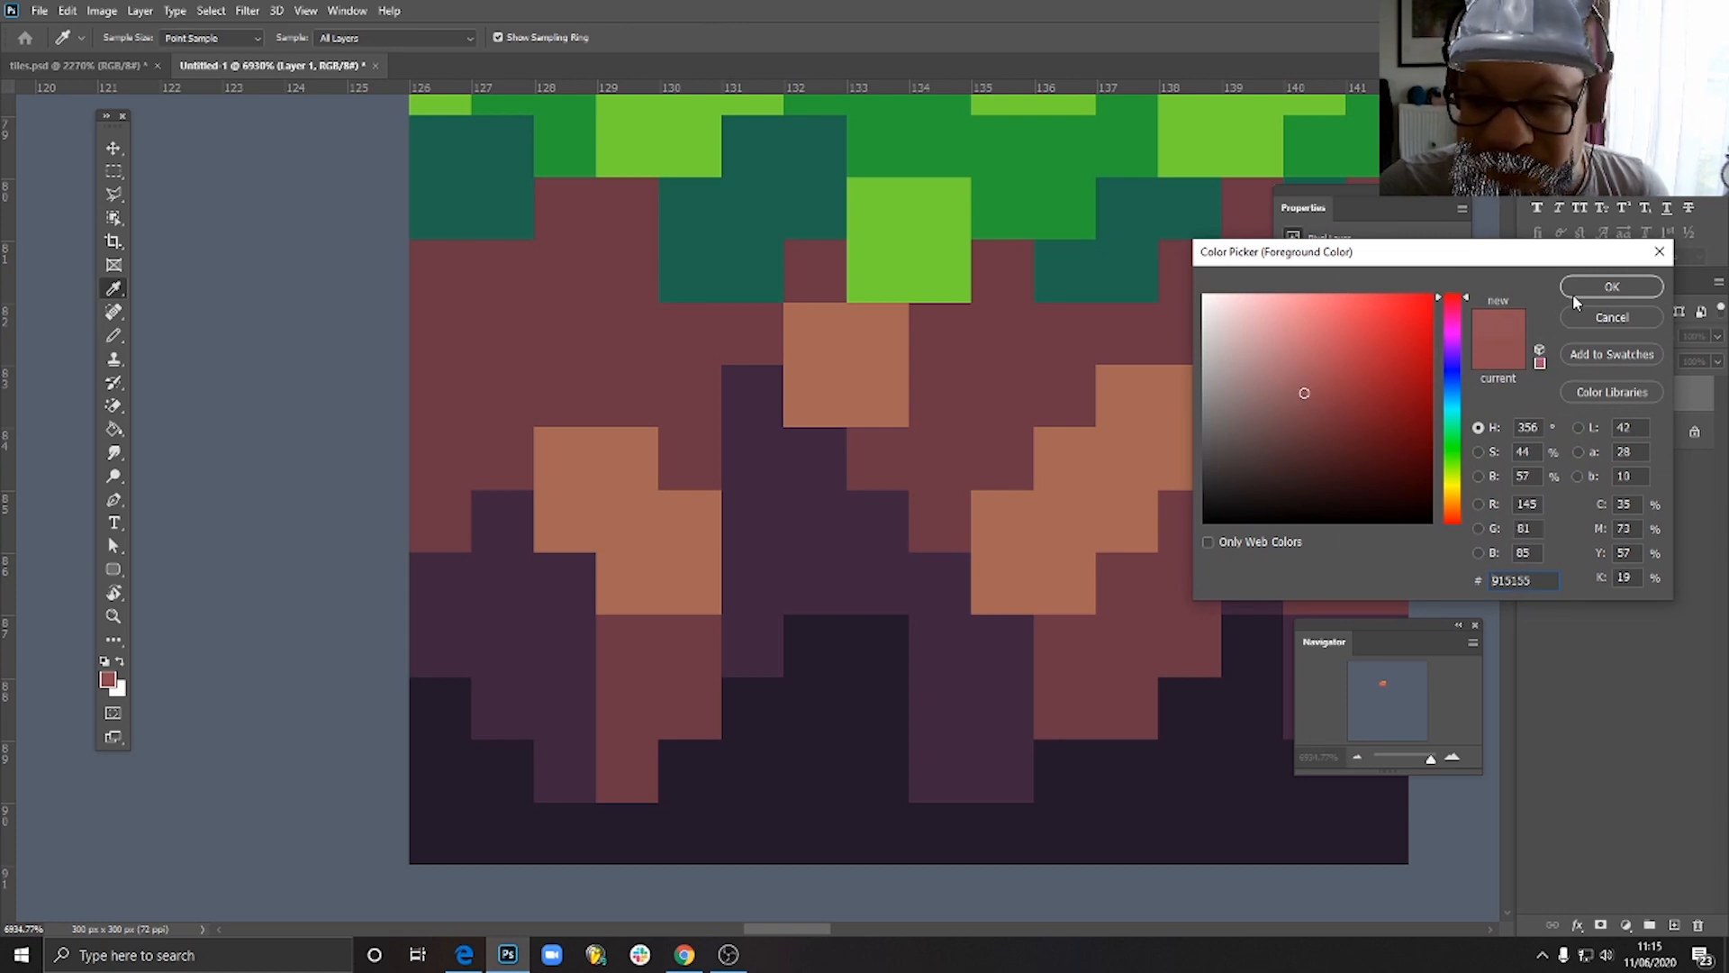
click(1578, 287)
mouse_move(1062, 517)
mouse_down()
mouse_move(1006, 524)
mouse_move(1058, 580)
mouse_up()
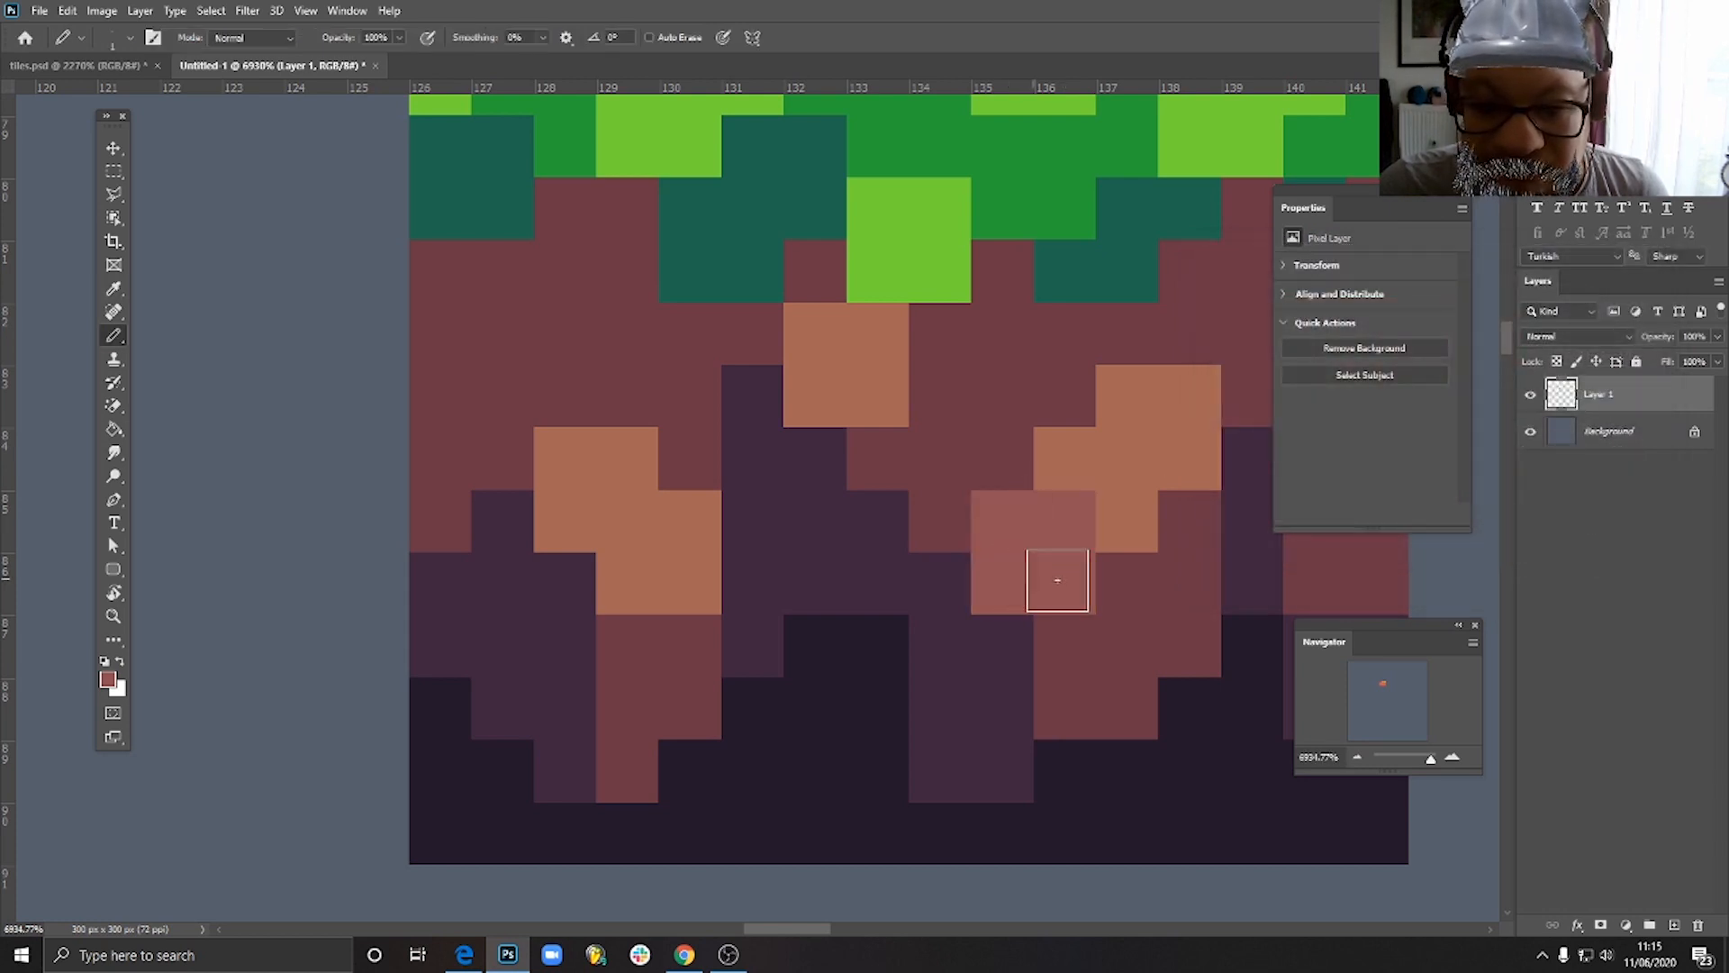
alt+click(1099, 491)
click(1081, 494)
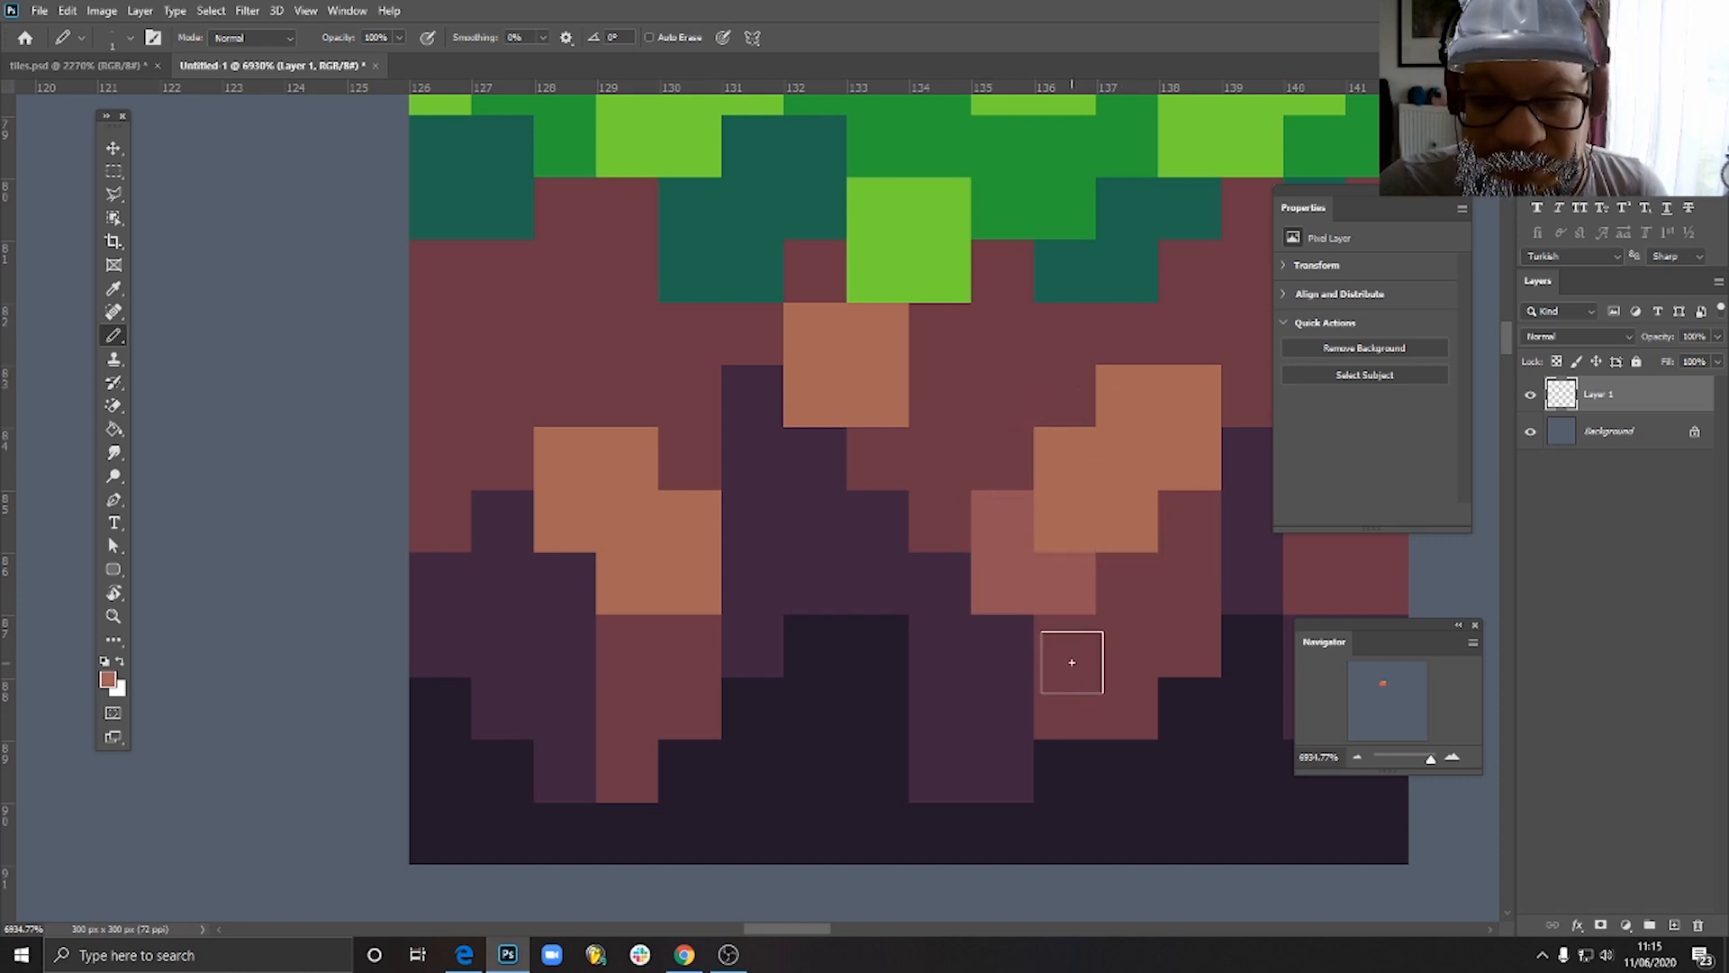
scroll(1116, 591, down, 5)
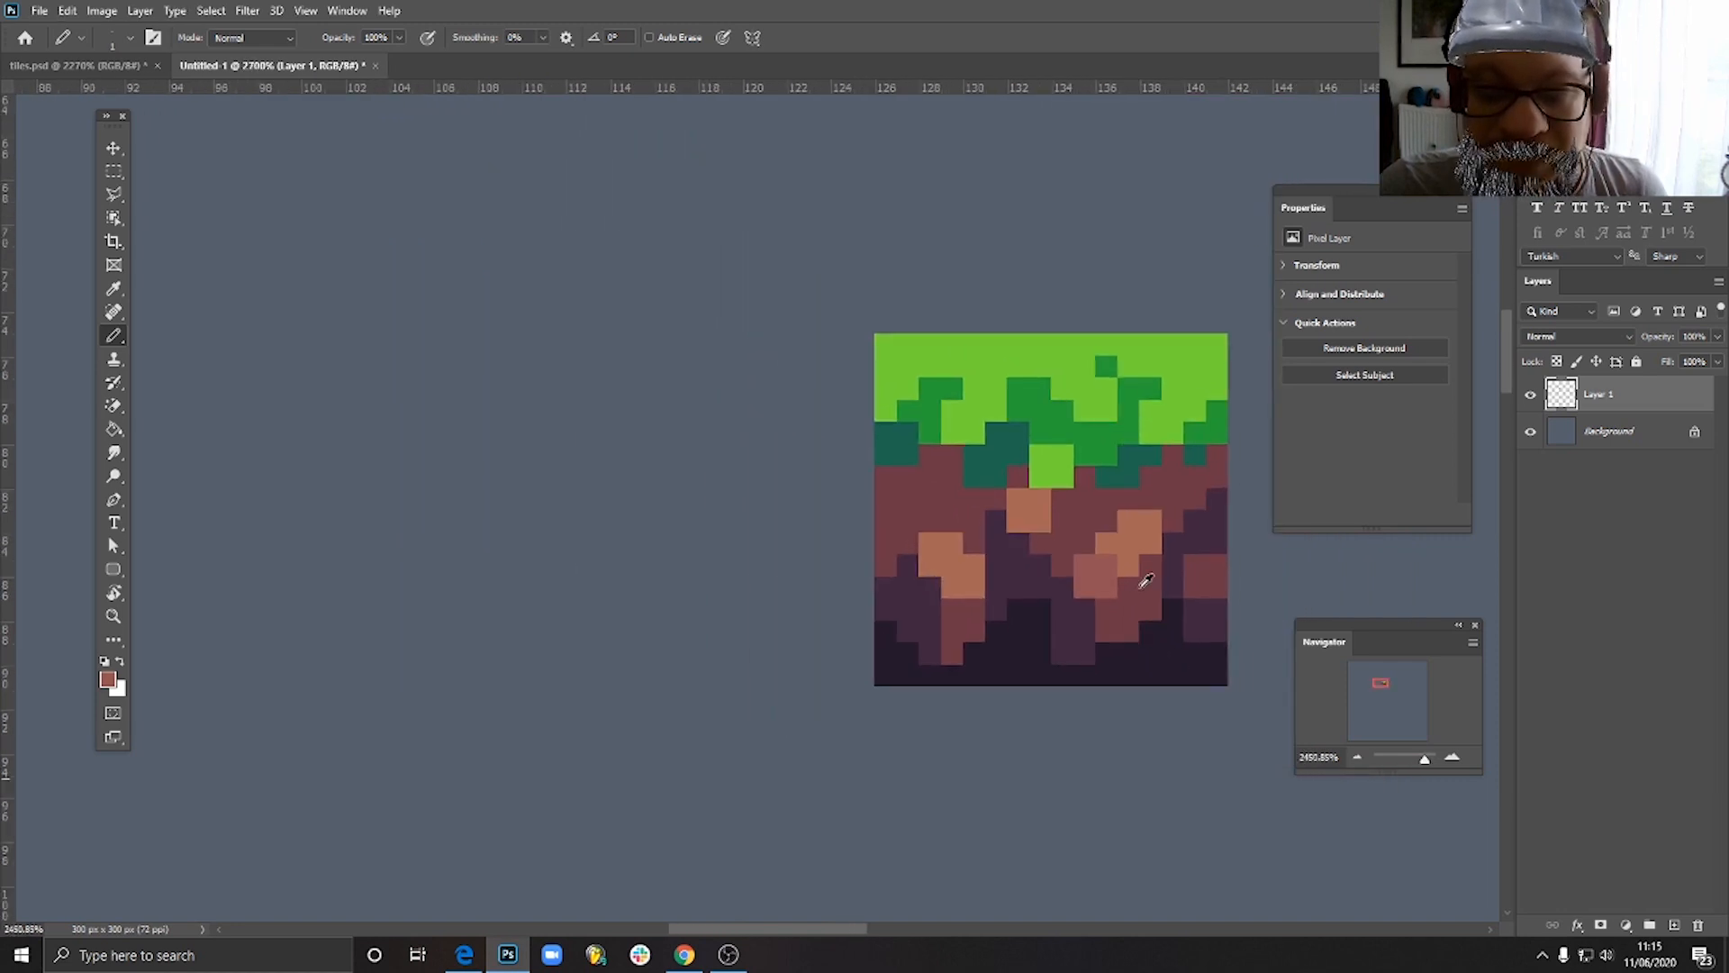
scroll(1145, 581, down, 4)
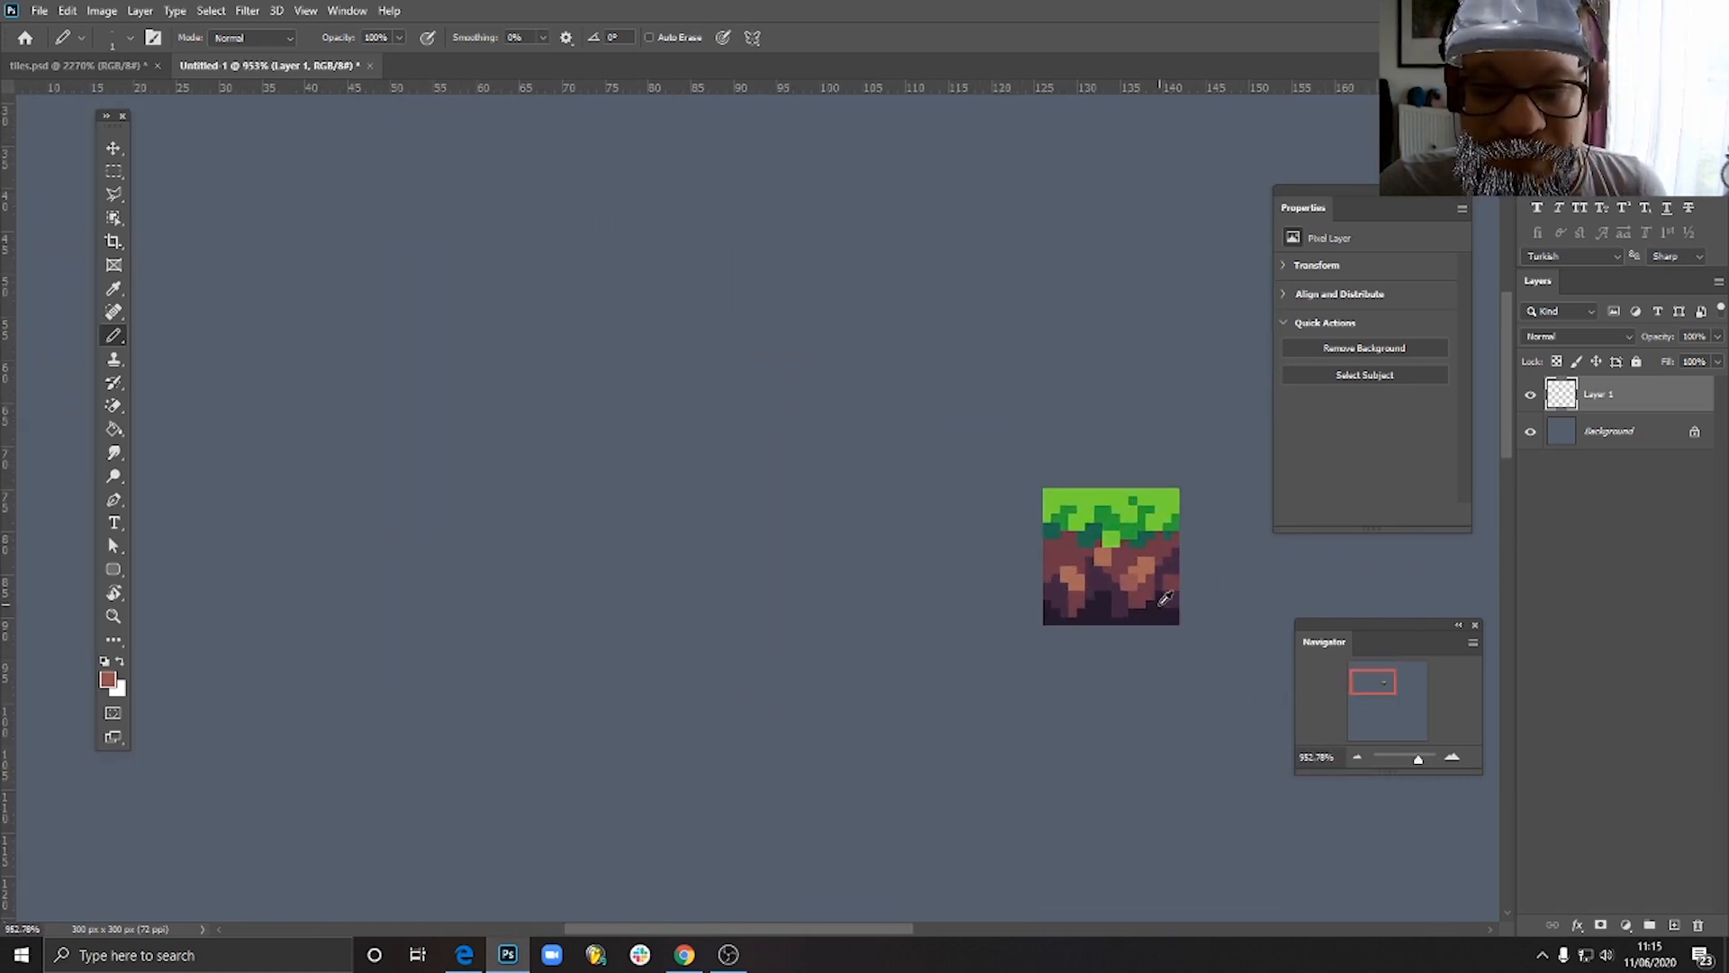
scroll(1164, 598, up, 5)
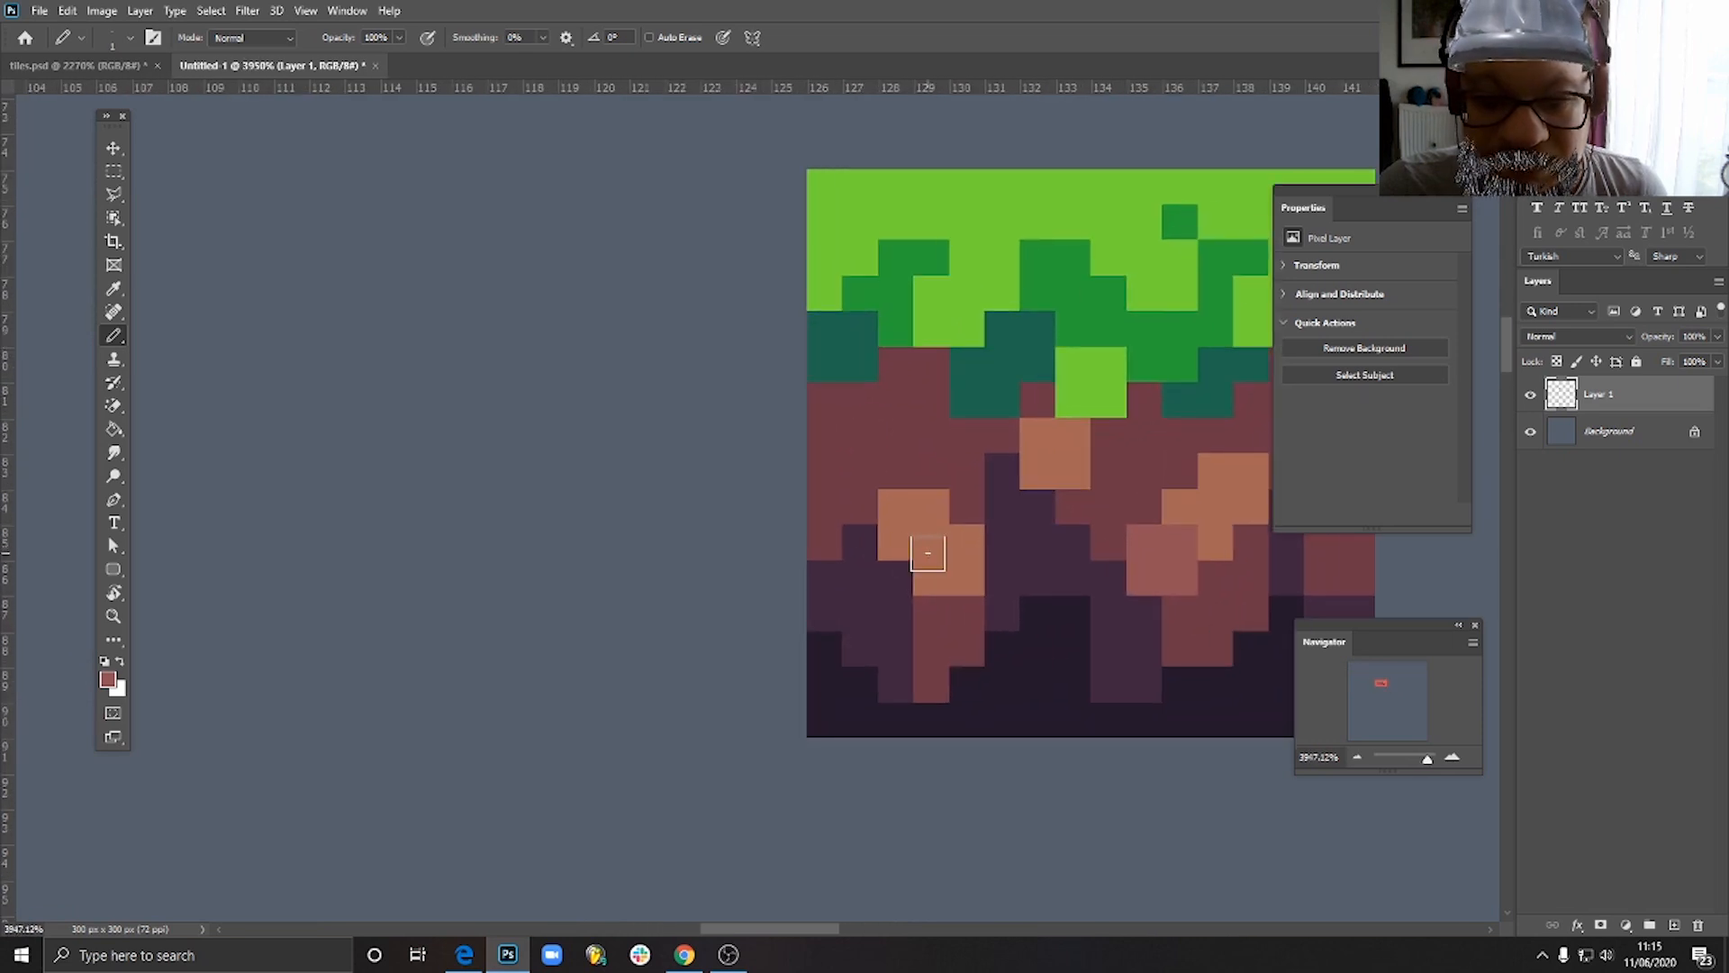
scroll(1148, 651, down, 2)
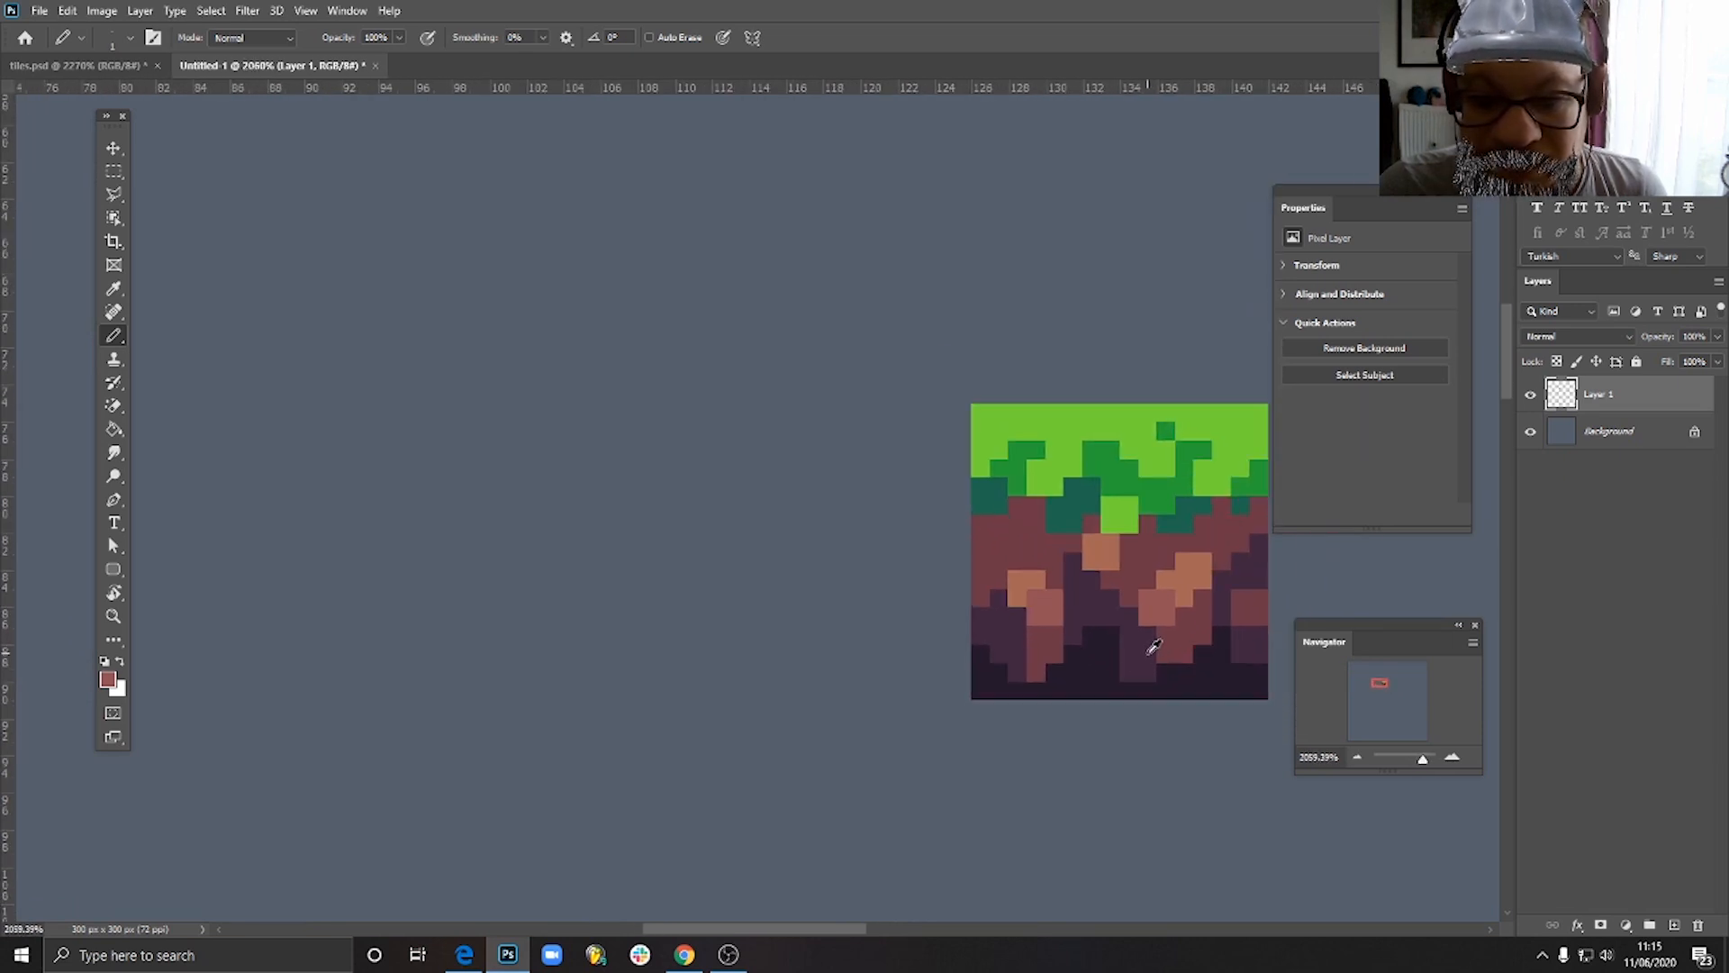
scroll(1153, 647, down, 2)
- Pick up the dark purple and pencil stepped shading beneath both maroon columns down to the tile's bottom edge
scroll(1169, 664, up, 6)
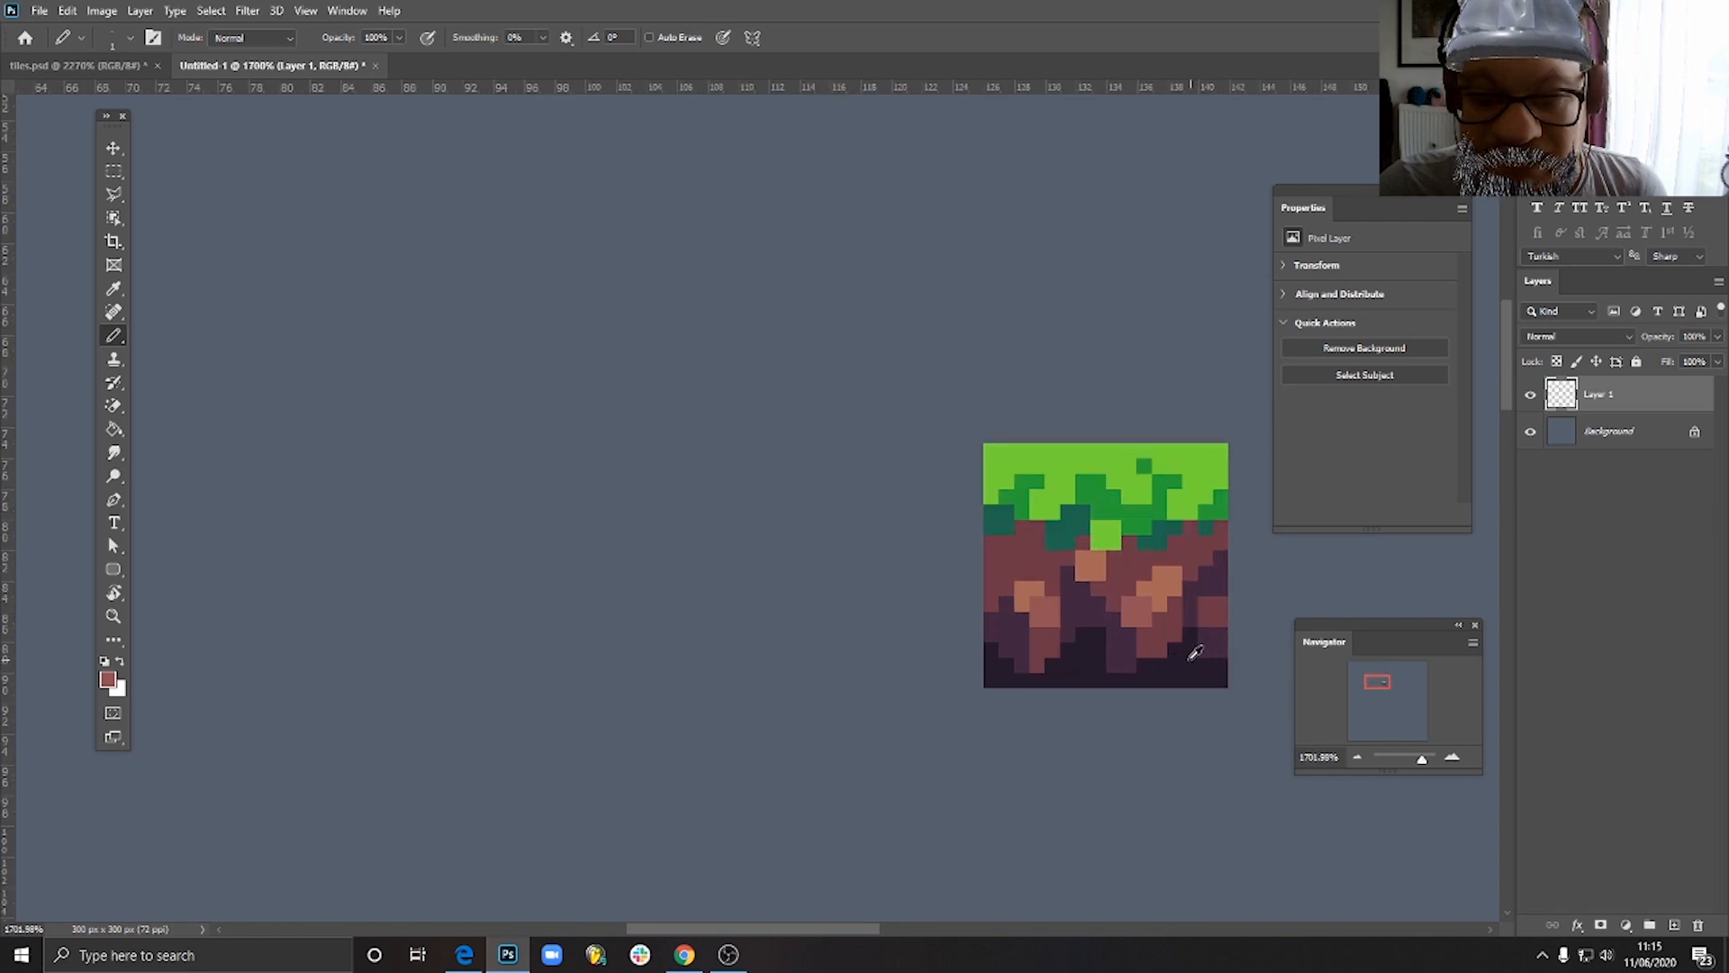
alt+click(1044, 662)
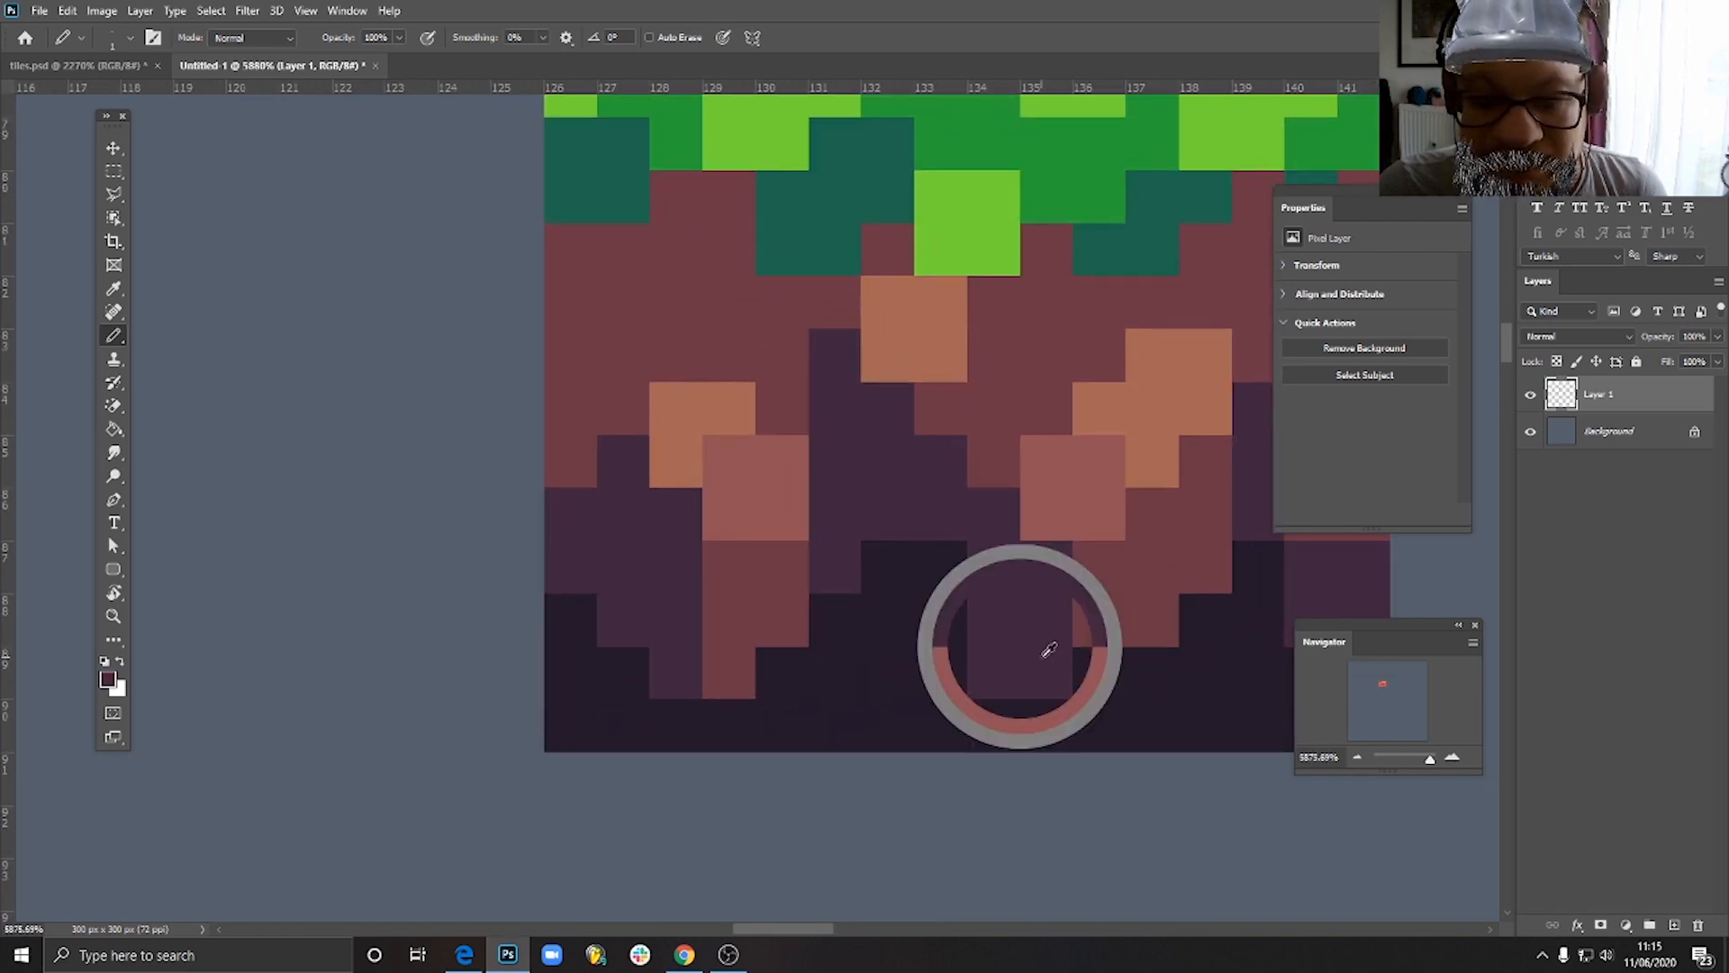
alt+click(861, 540)
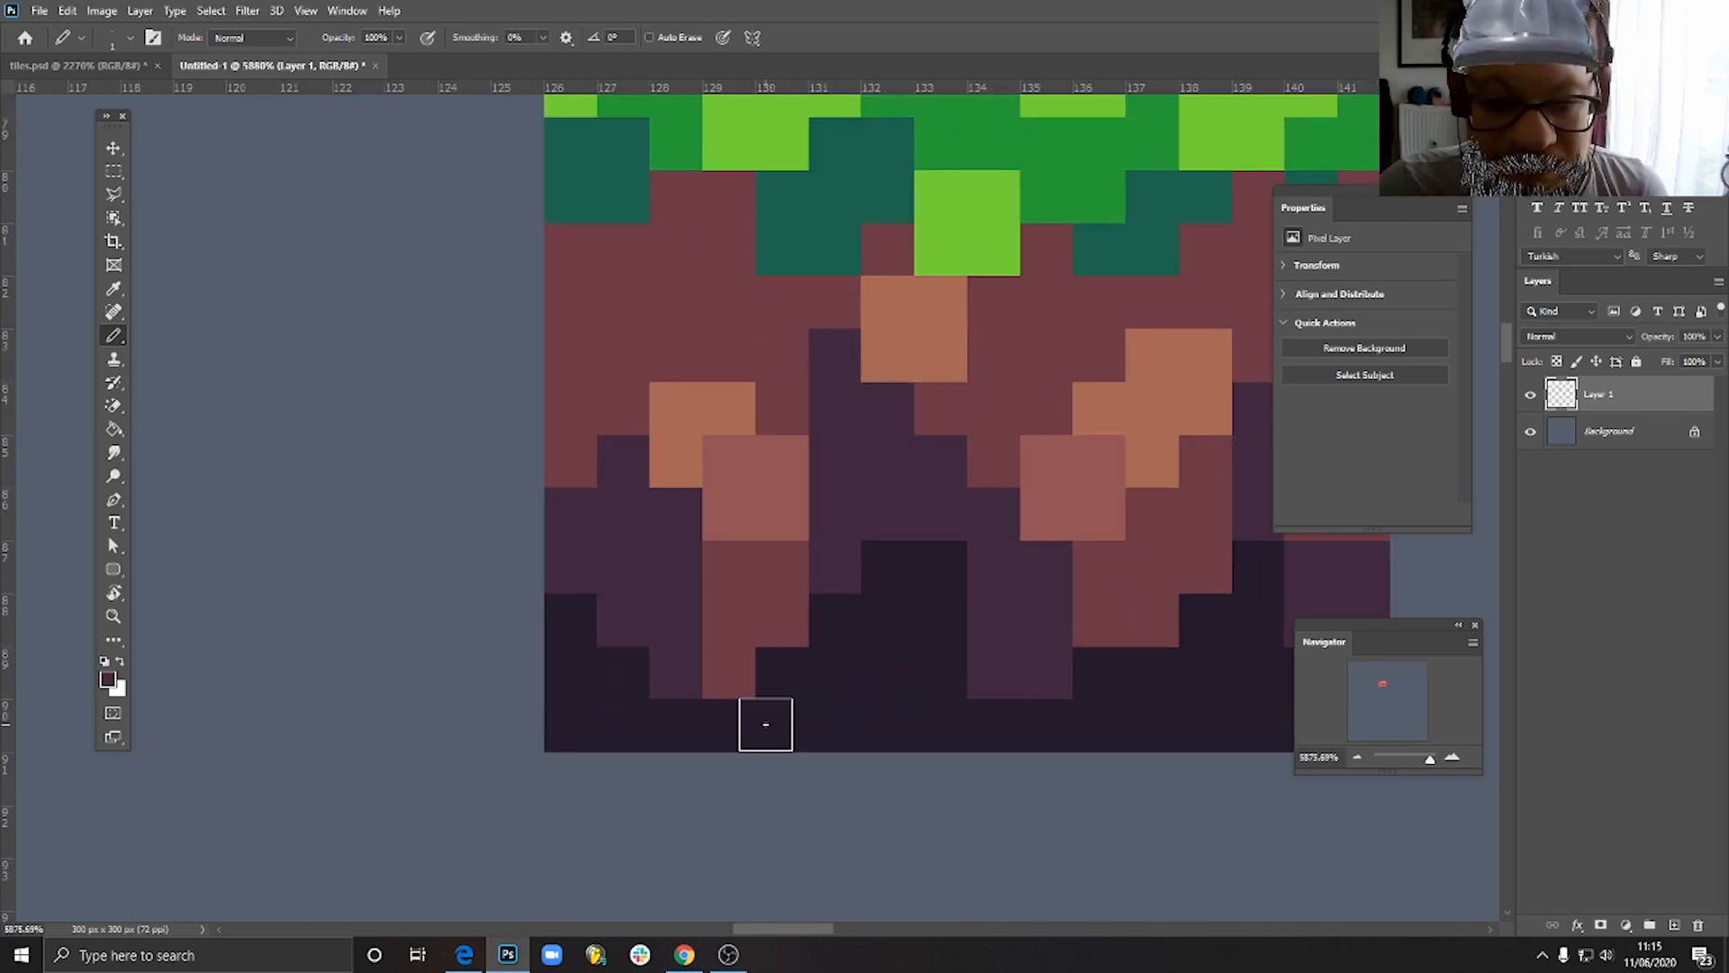
mouse_move(776, 681)
mouse_down()
mouse_move(757, 726)
mouse_move(725, 728)
mouse_up()
mouse_move(1045, 725)
mouse_down()
mouse_move(1087, 720)
mouse_move(1065, 719)
mouse_move(1091, 681)
mouse_move(1156, 677)
mouse_move(1204, 638)
mouse_up()
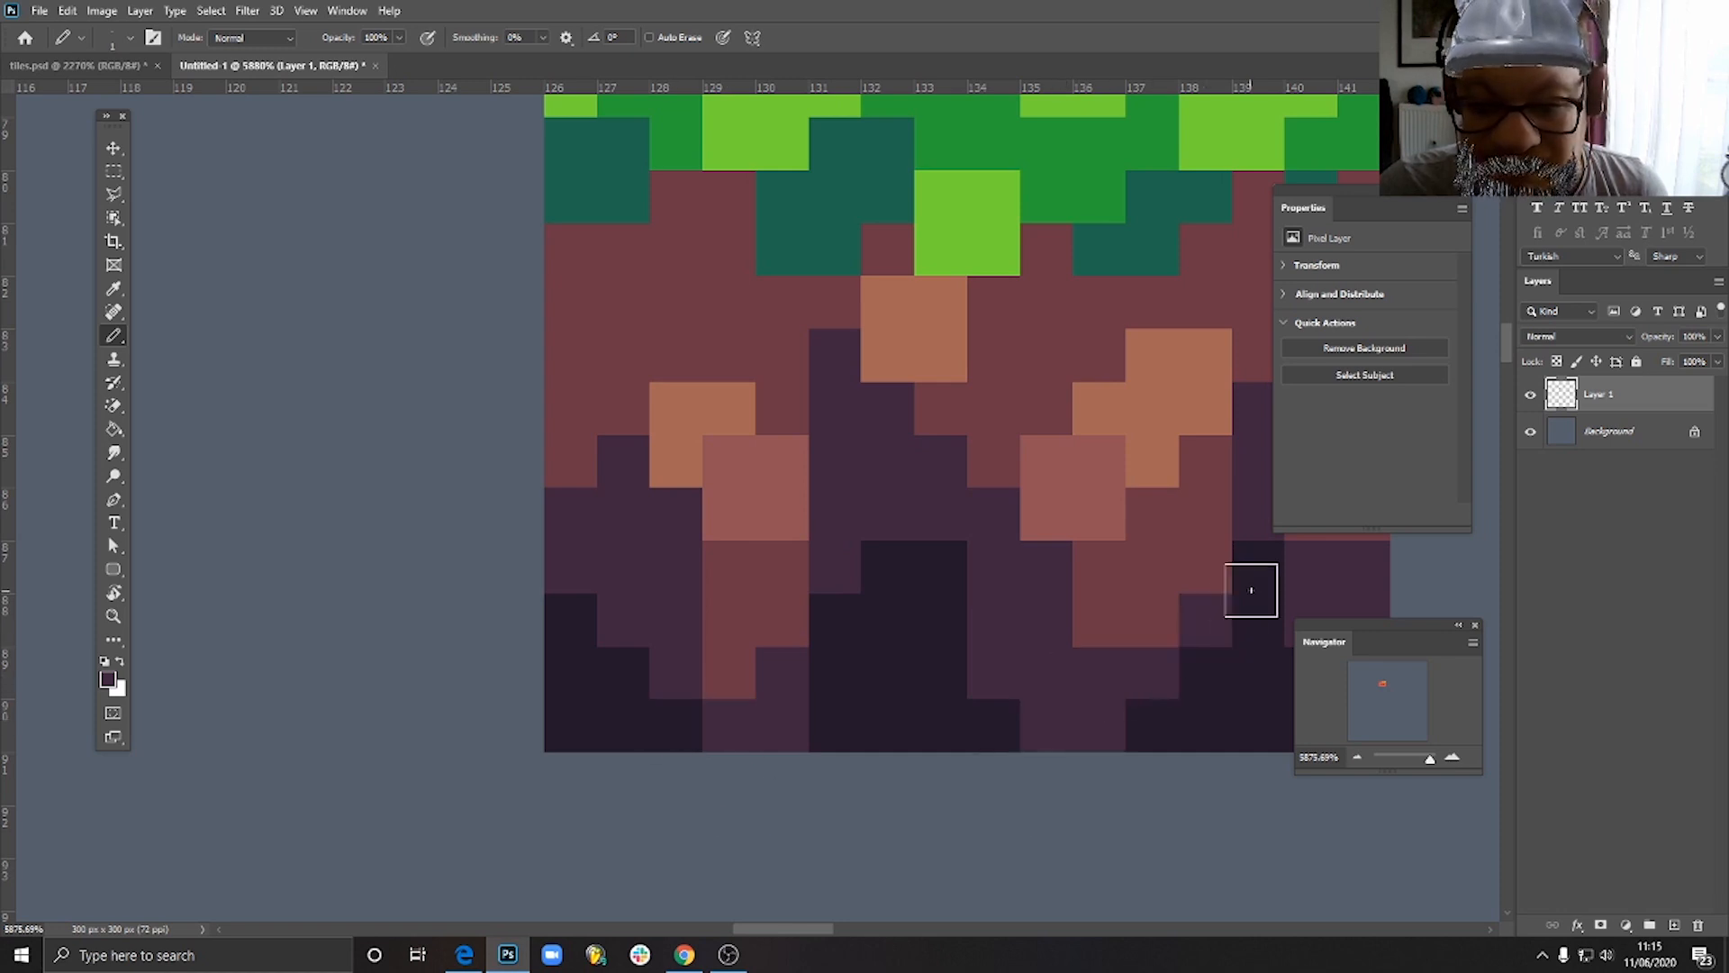
scroll(1207, 700, down, 4)
scroll(1210, 700, down, 1)
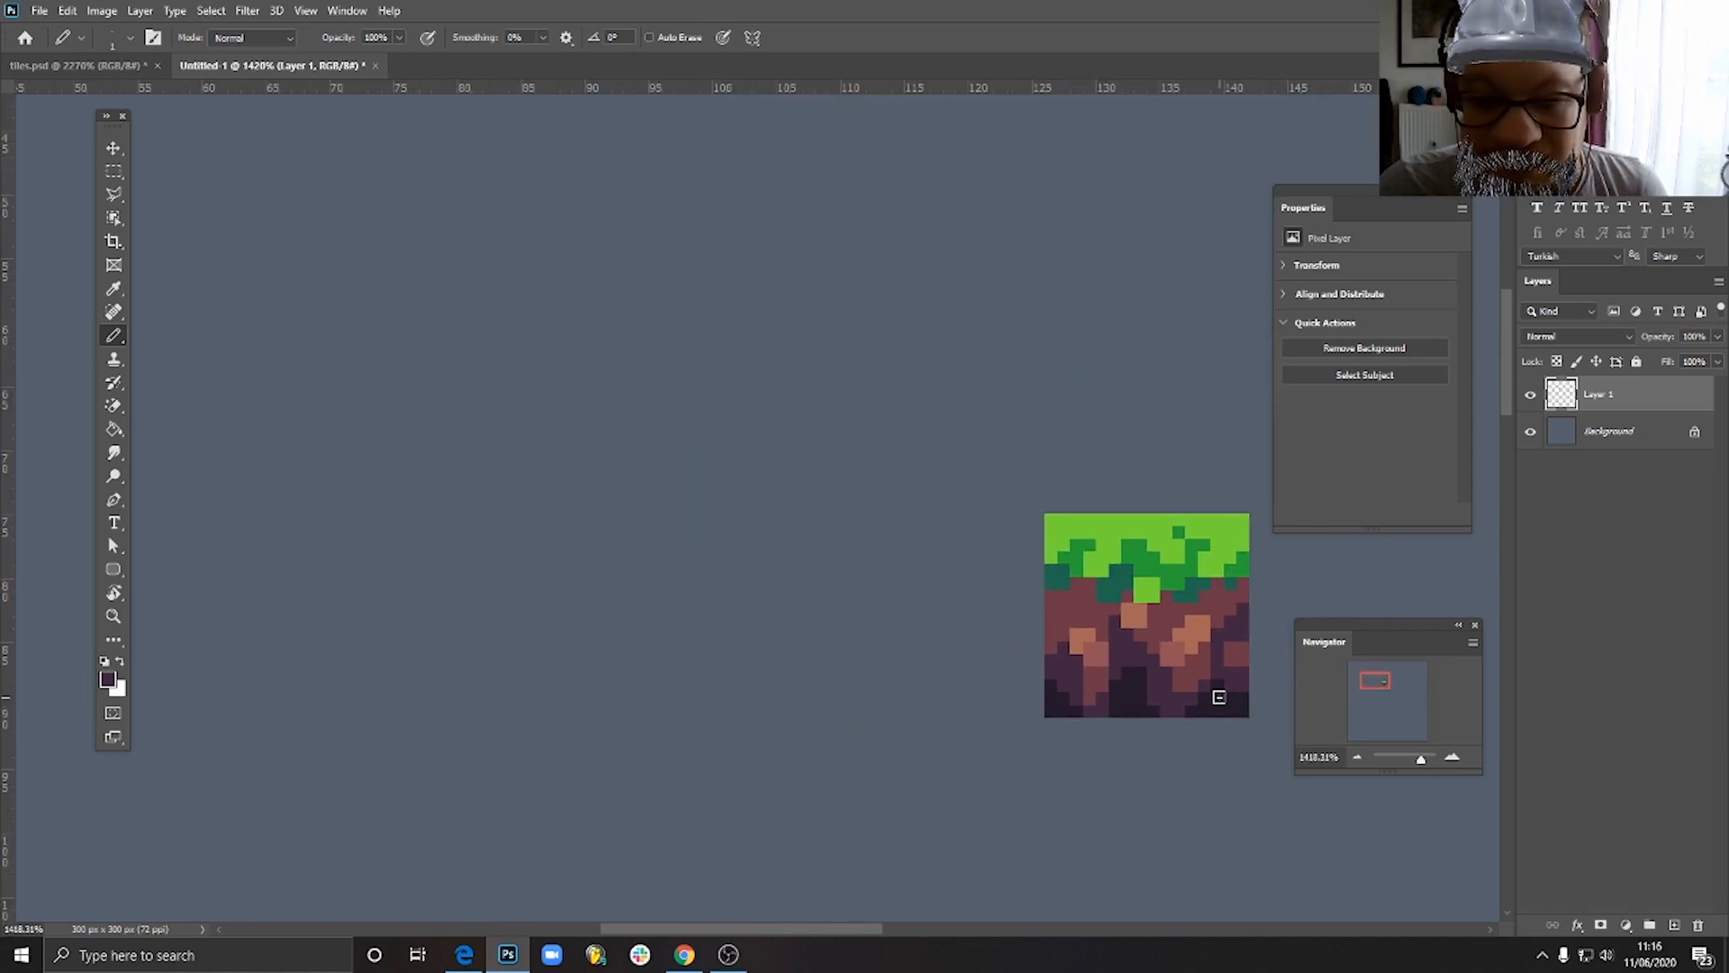
- Try narrowing the maroon soil below the right brown patch with a diagonal of dark purple pixels
scroll(1216, 694, up, 4)
drag(1138, 701, 1180, 651)
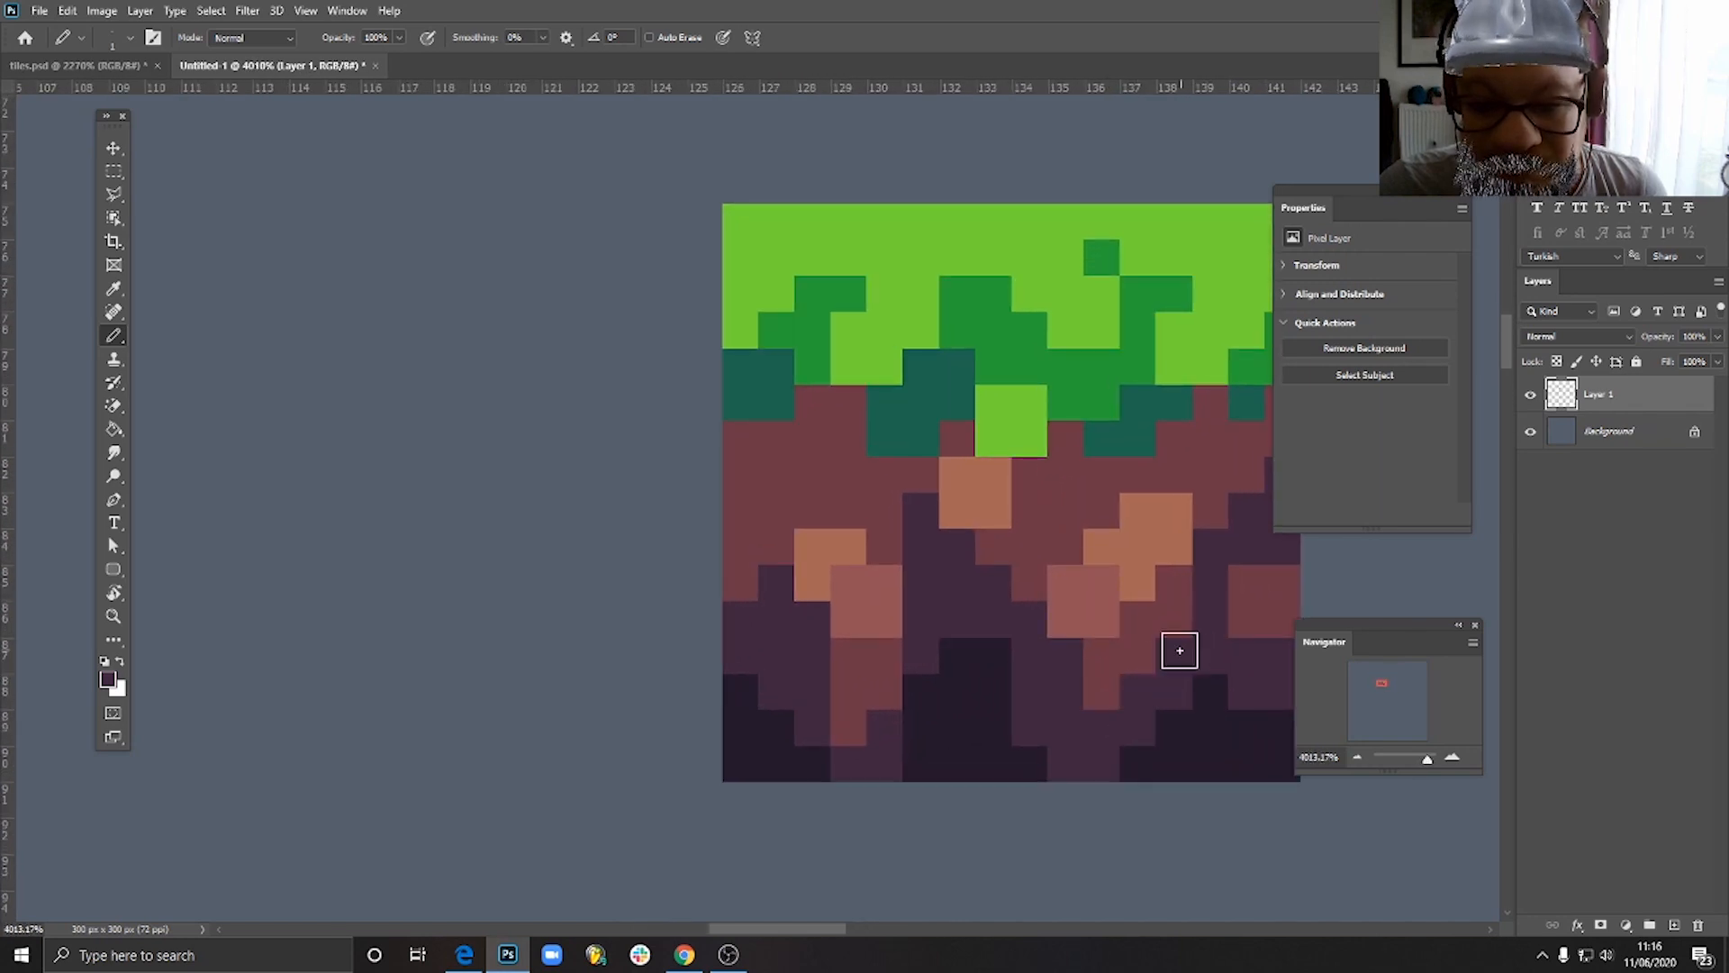
scroll(1180, 689, down, 6)
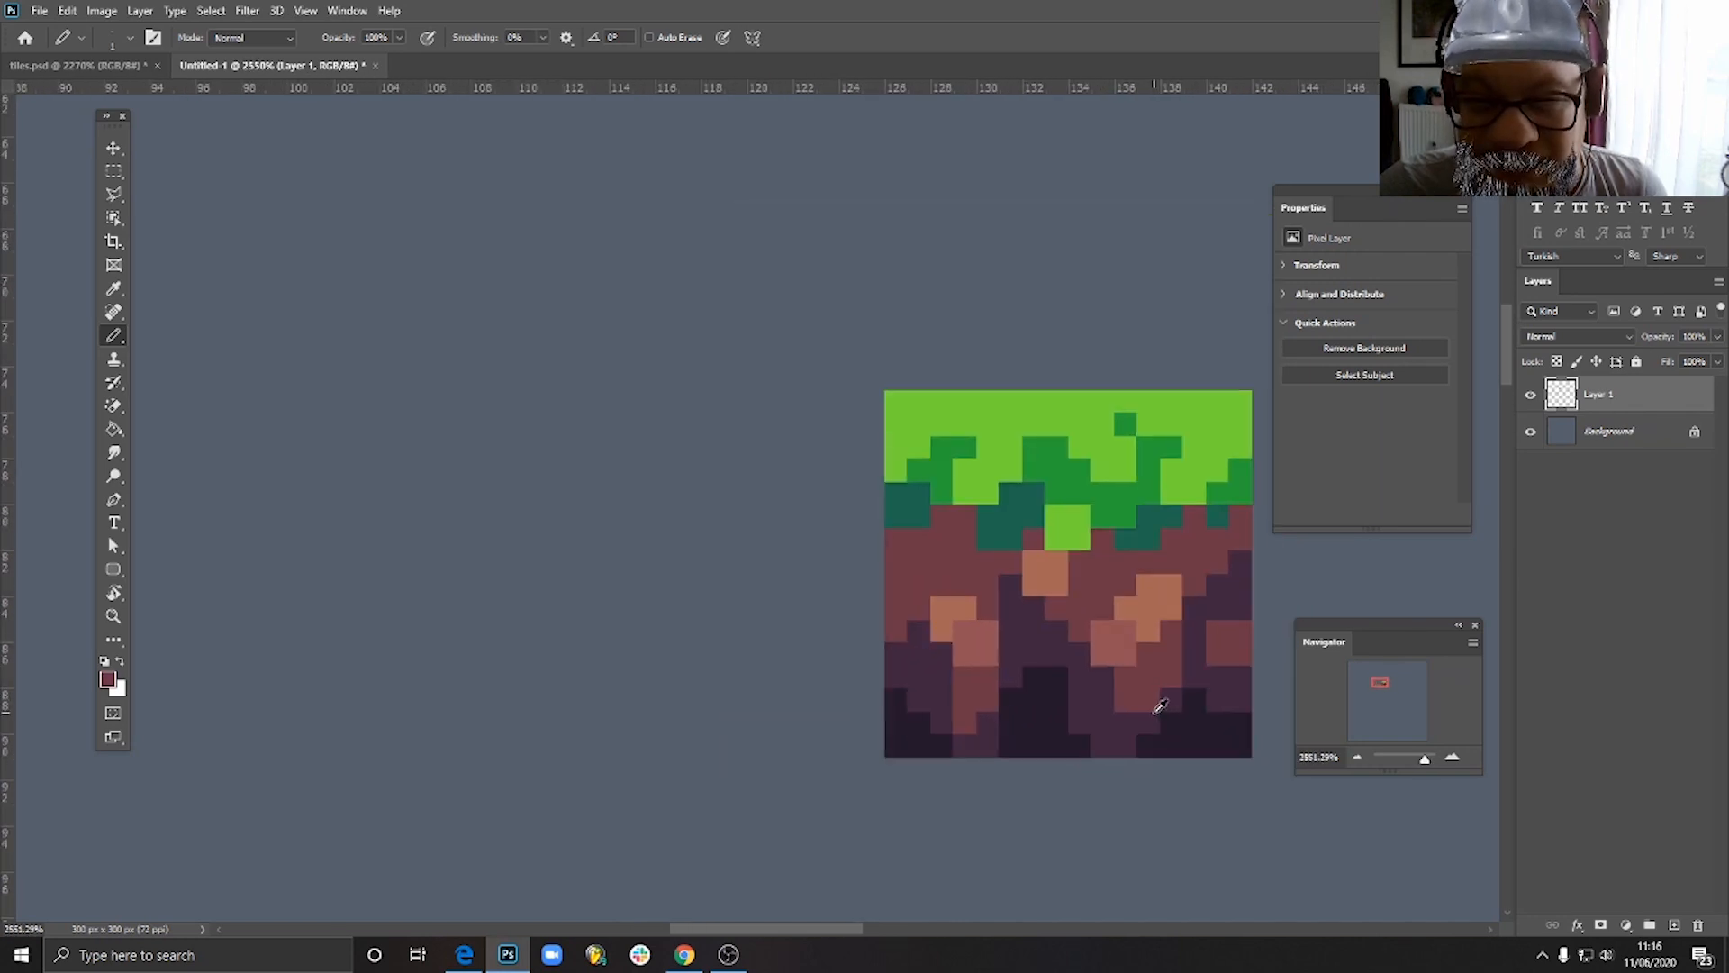
scroll(1182, 689, down, 1)
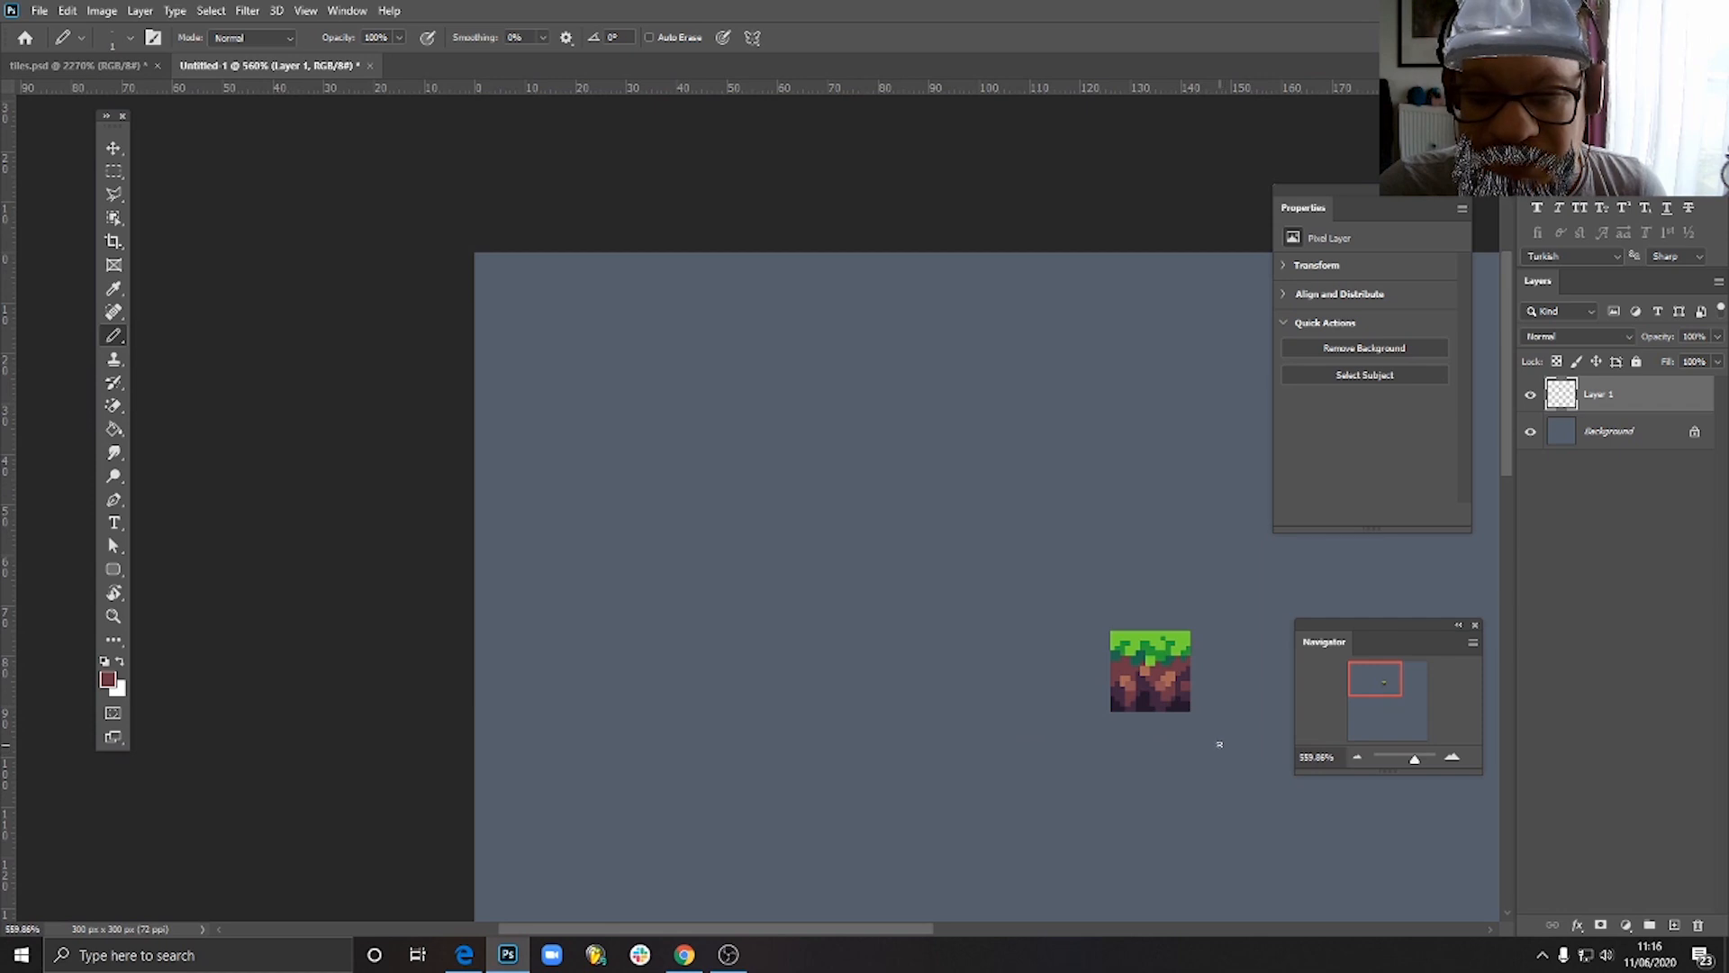
- Pick up the reddish tone and pencil highlights on the soil directly beneath the grass in the tile's left, central and right parts
scroll(1189, 698, up, 6)
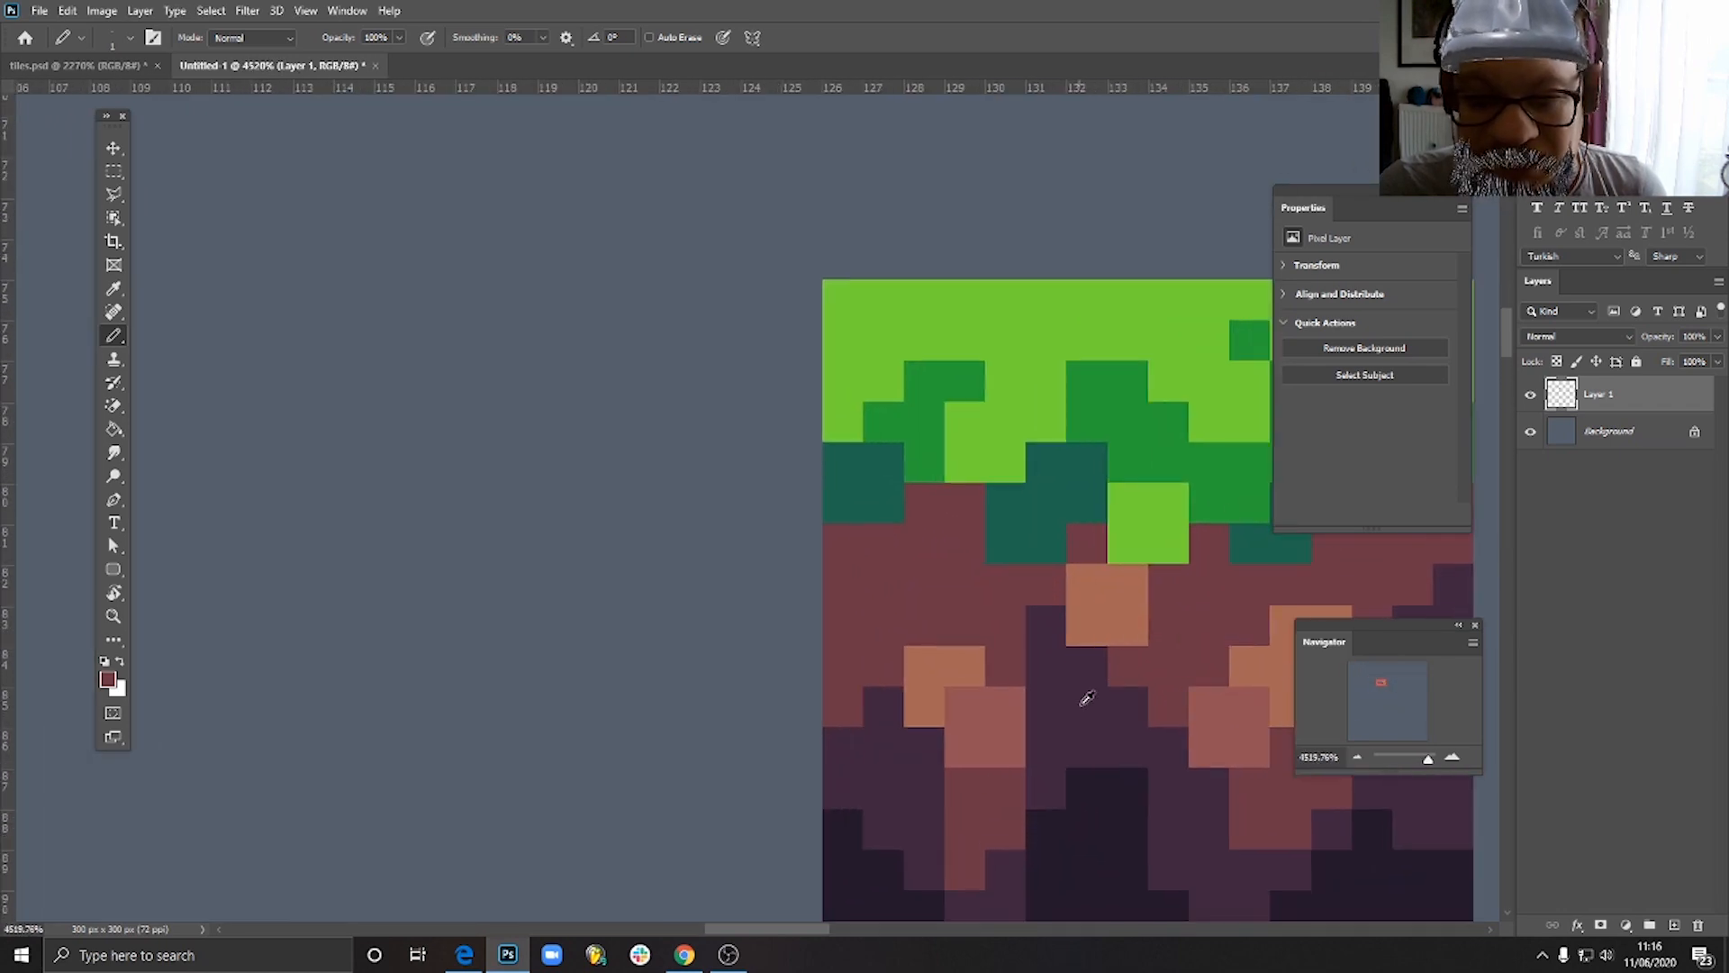
scroll(1100, 709, down, 1)
drag(1138, 760, 964, 741)
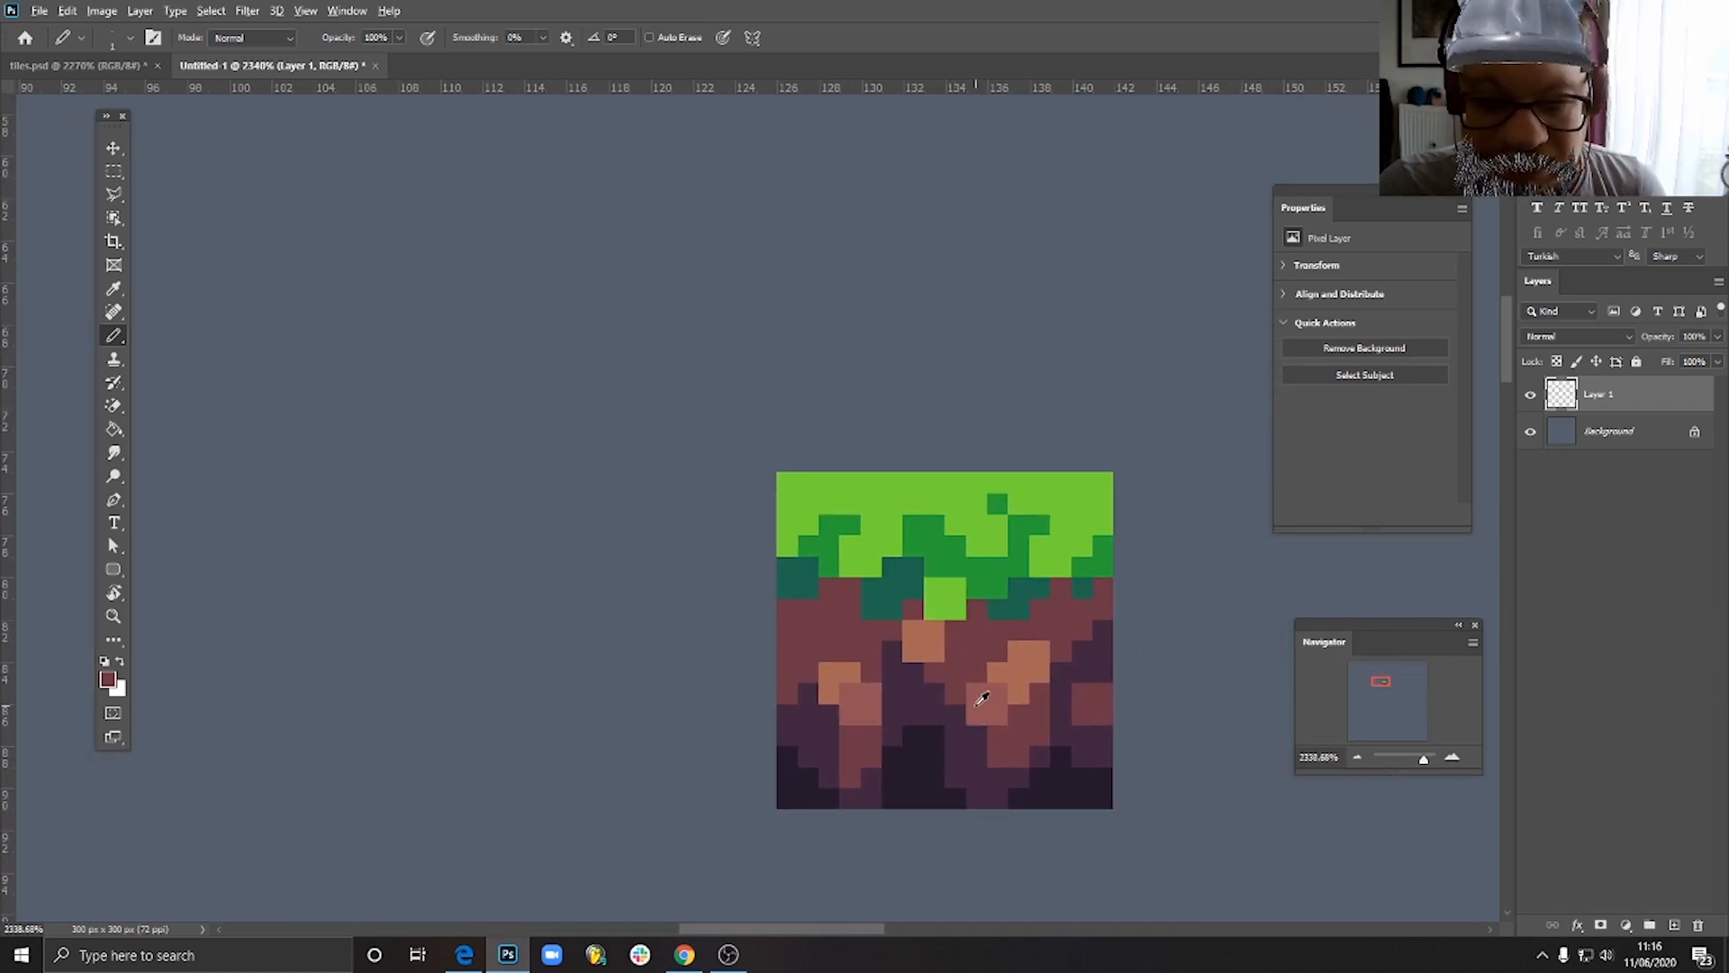
scroll(828, 651, up, 3)
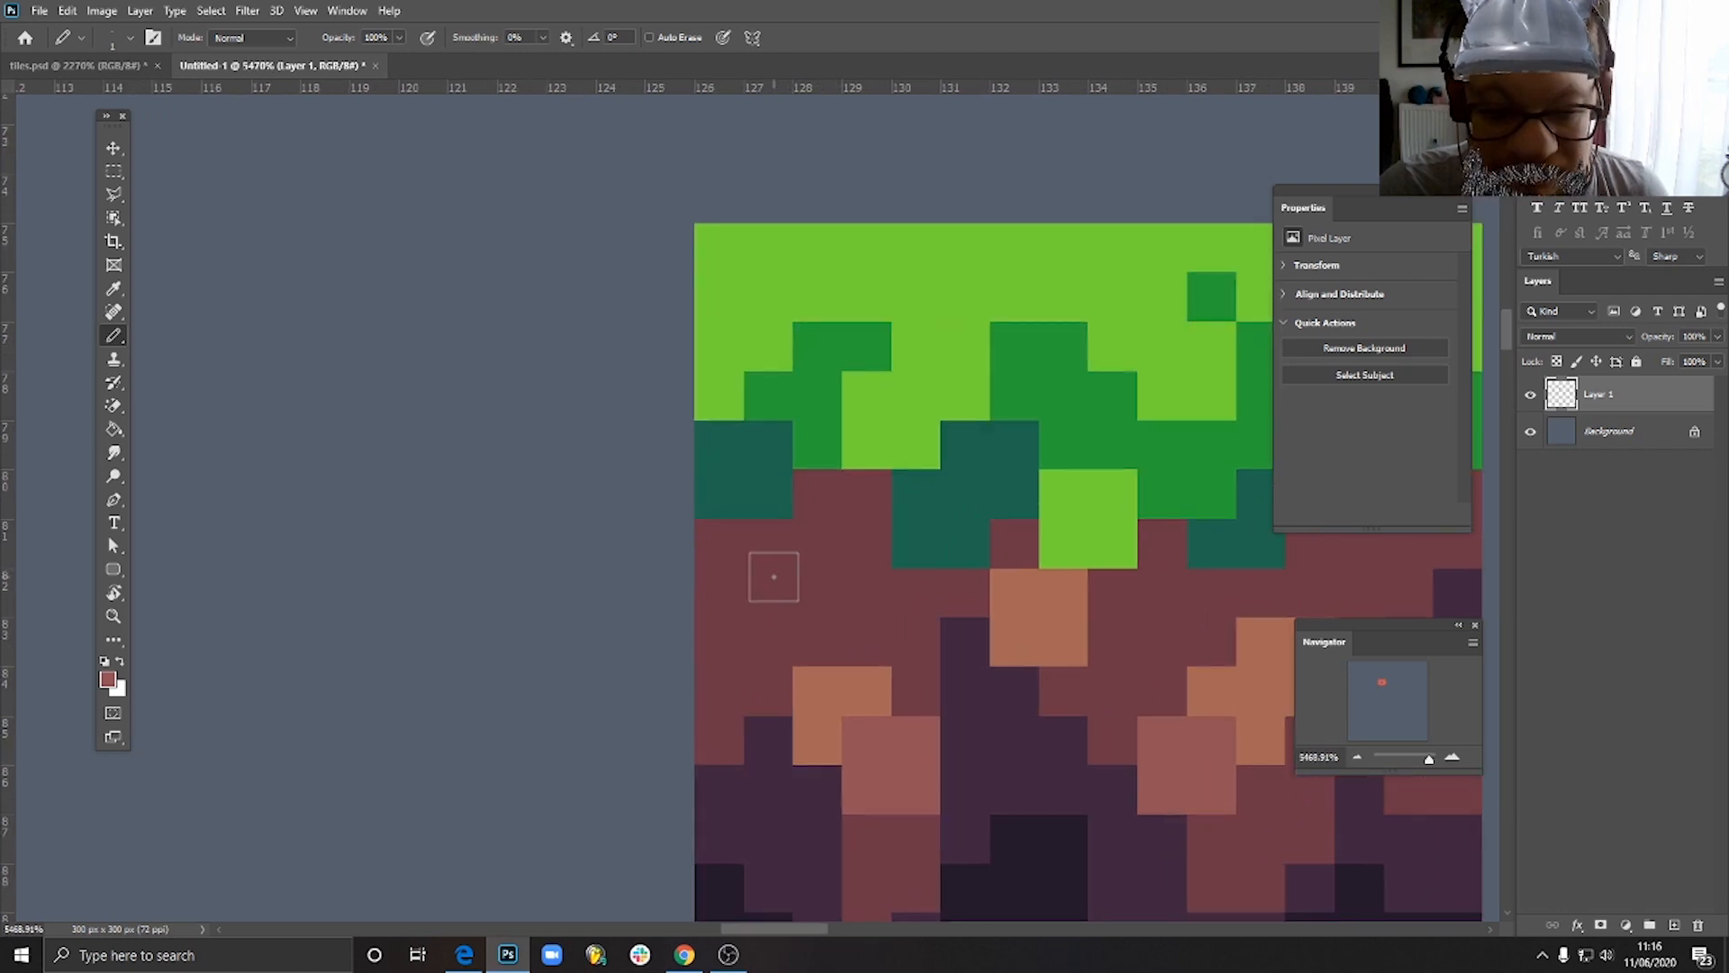
mouse_move(773, 576)
mouse_down()
mouse_move(783, 598)
mouse_move(856, 514)
mouse_move(806, 587)
mouse_up()
click(1162, 543)
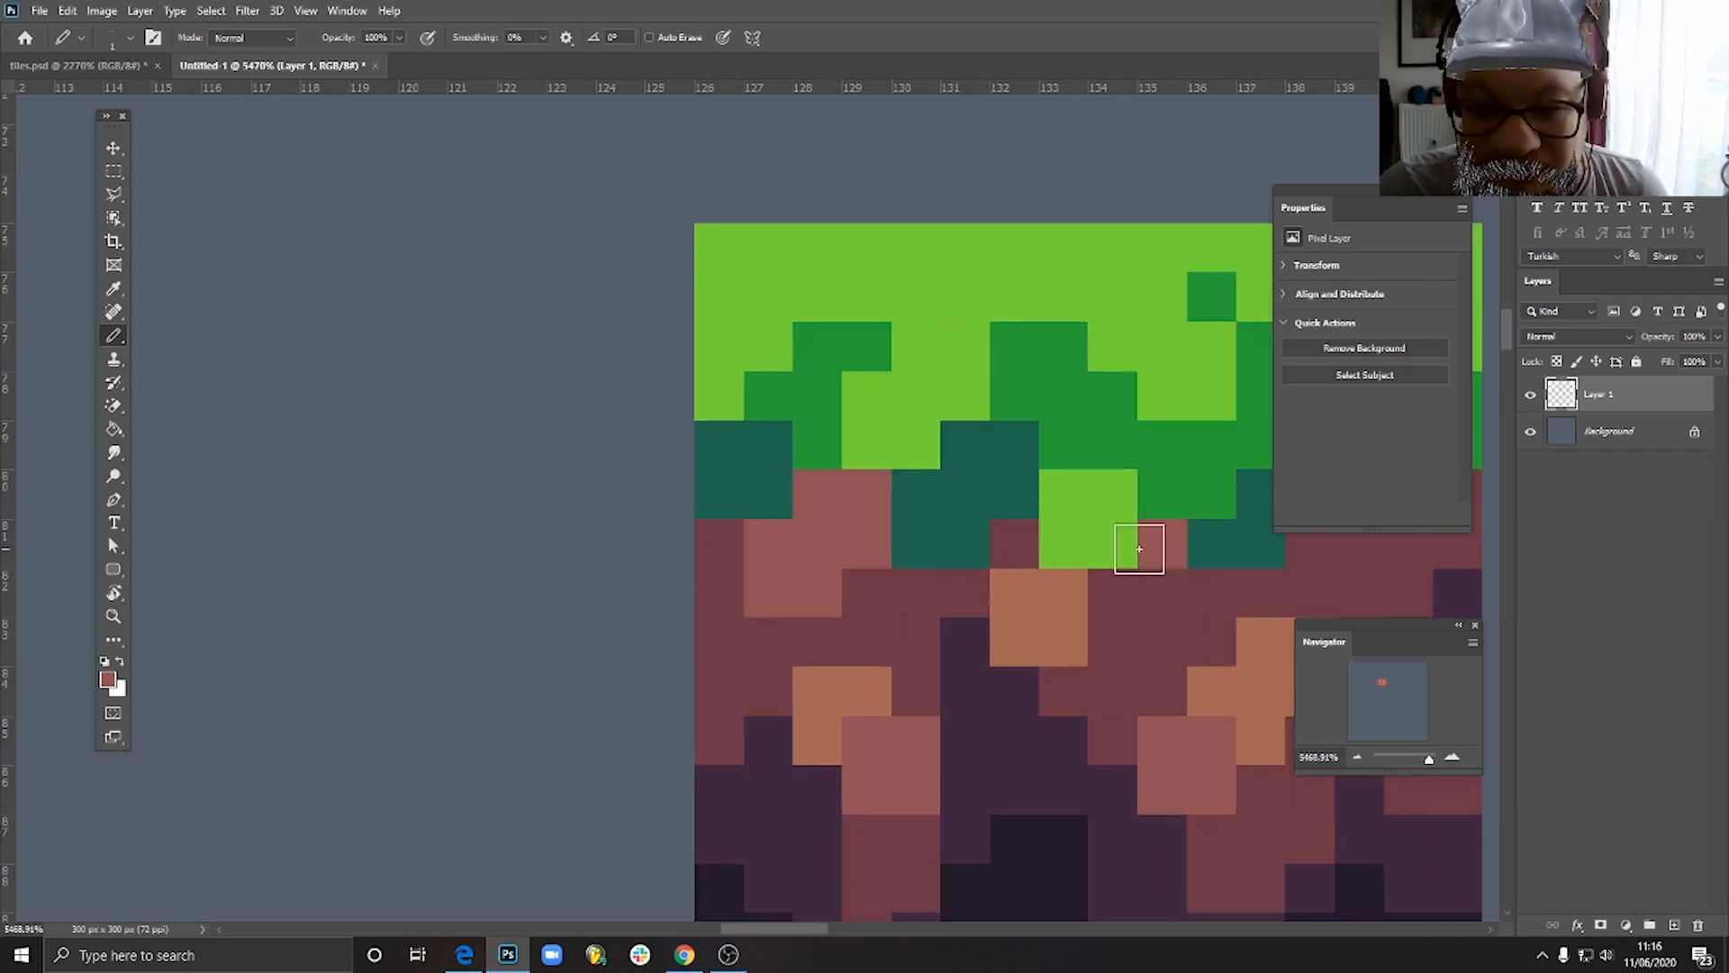
click(1016, 543)
drag(1216, 604, 899, 629)
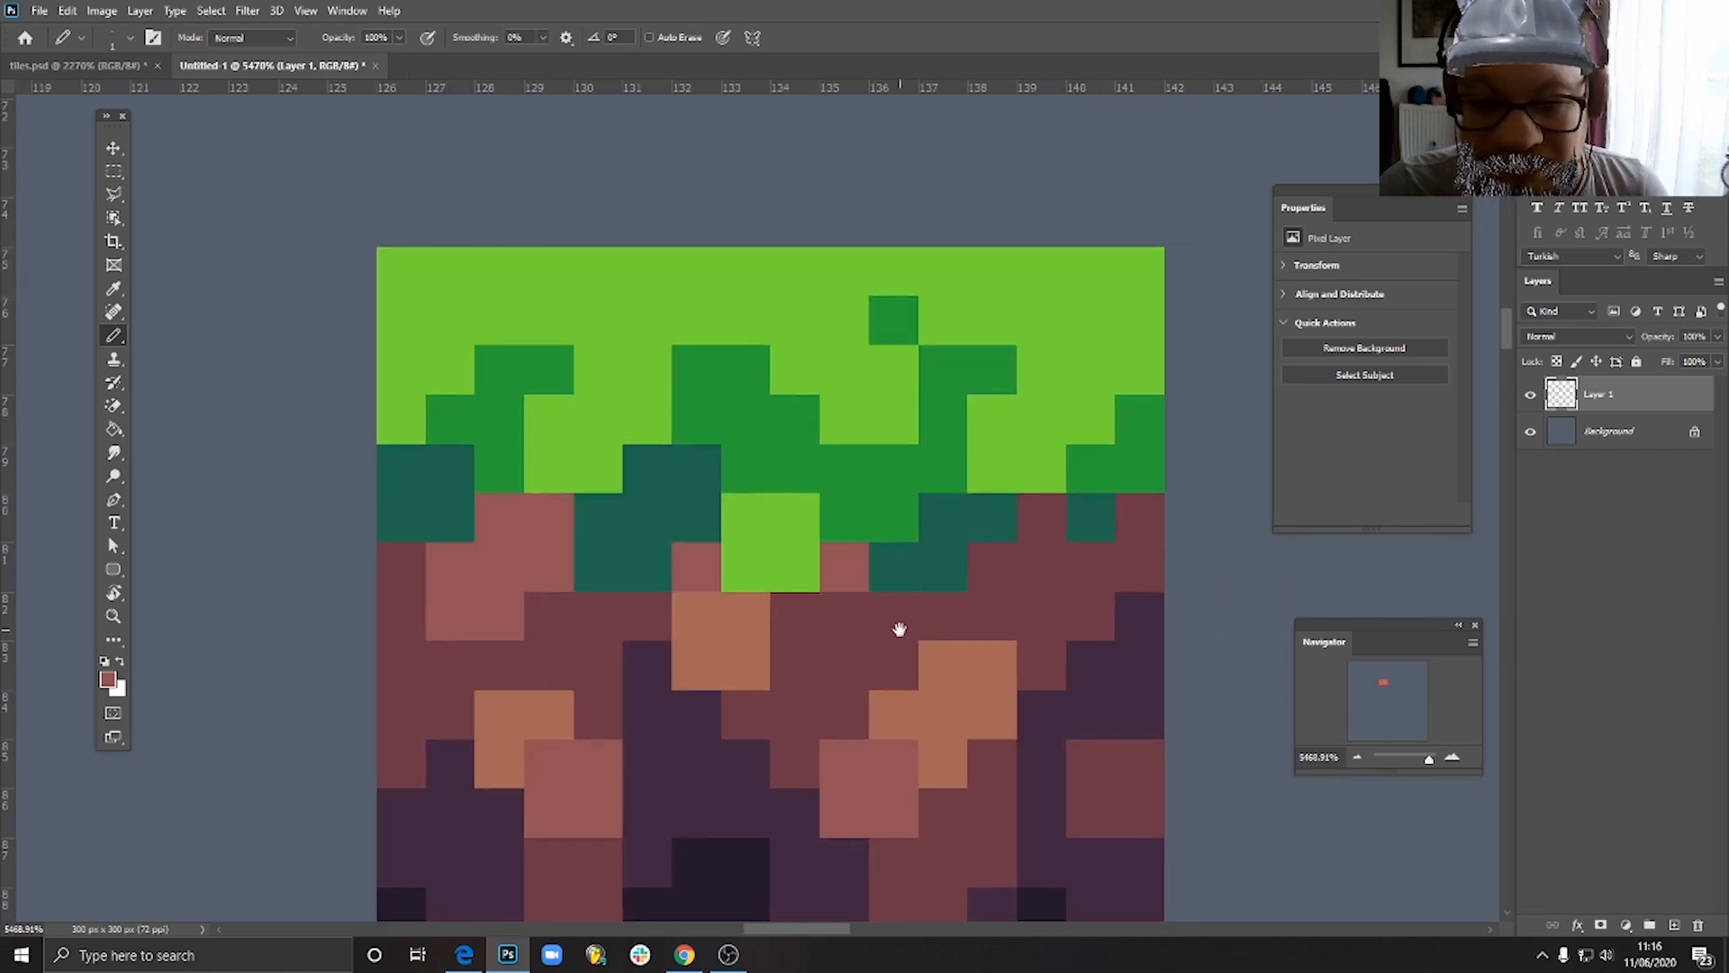
drag(1036, 514, 1010, 551)
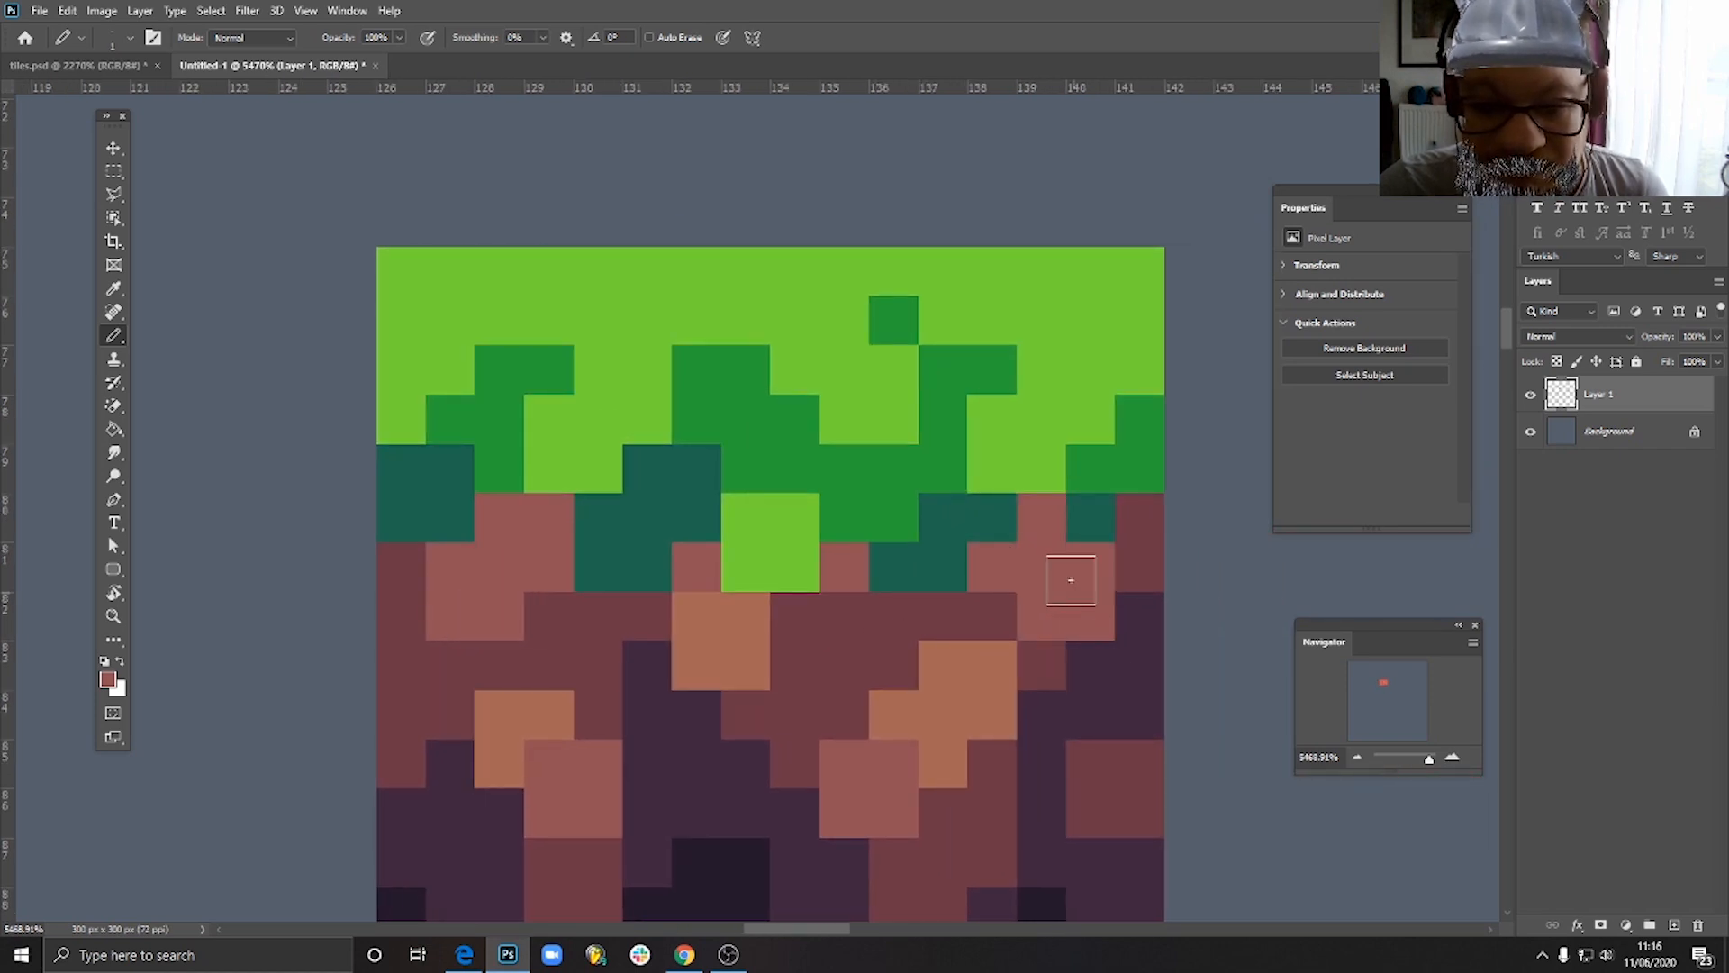
- Examine the whole tile at small and large magnifications to judge how its shading reads
scroll(1065, 585, down, 6)
scroll(1094, 716, down, 2)
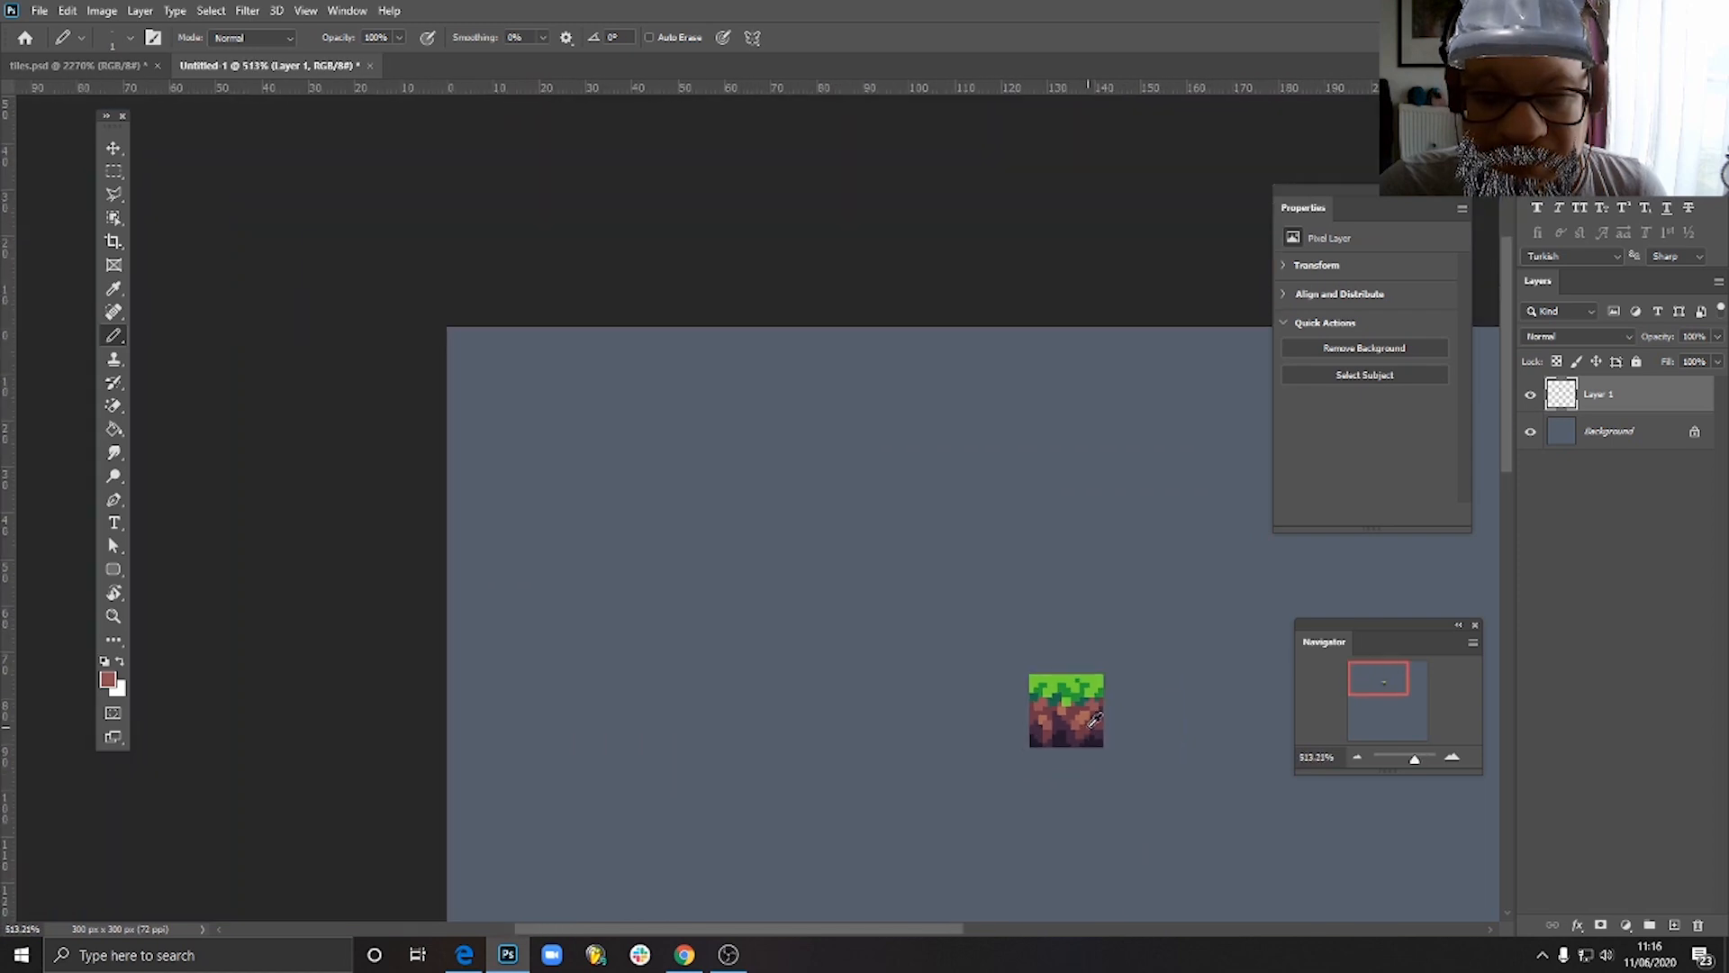
scroll(1134, 788, down, 1)
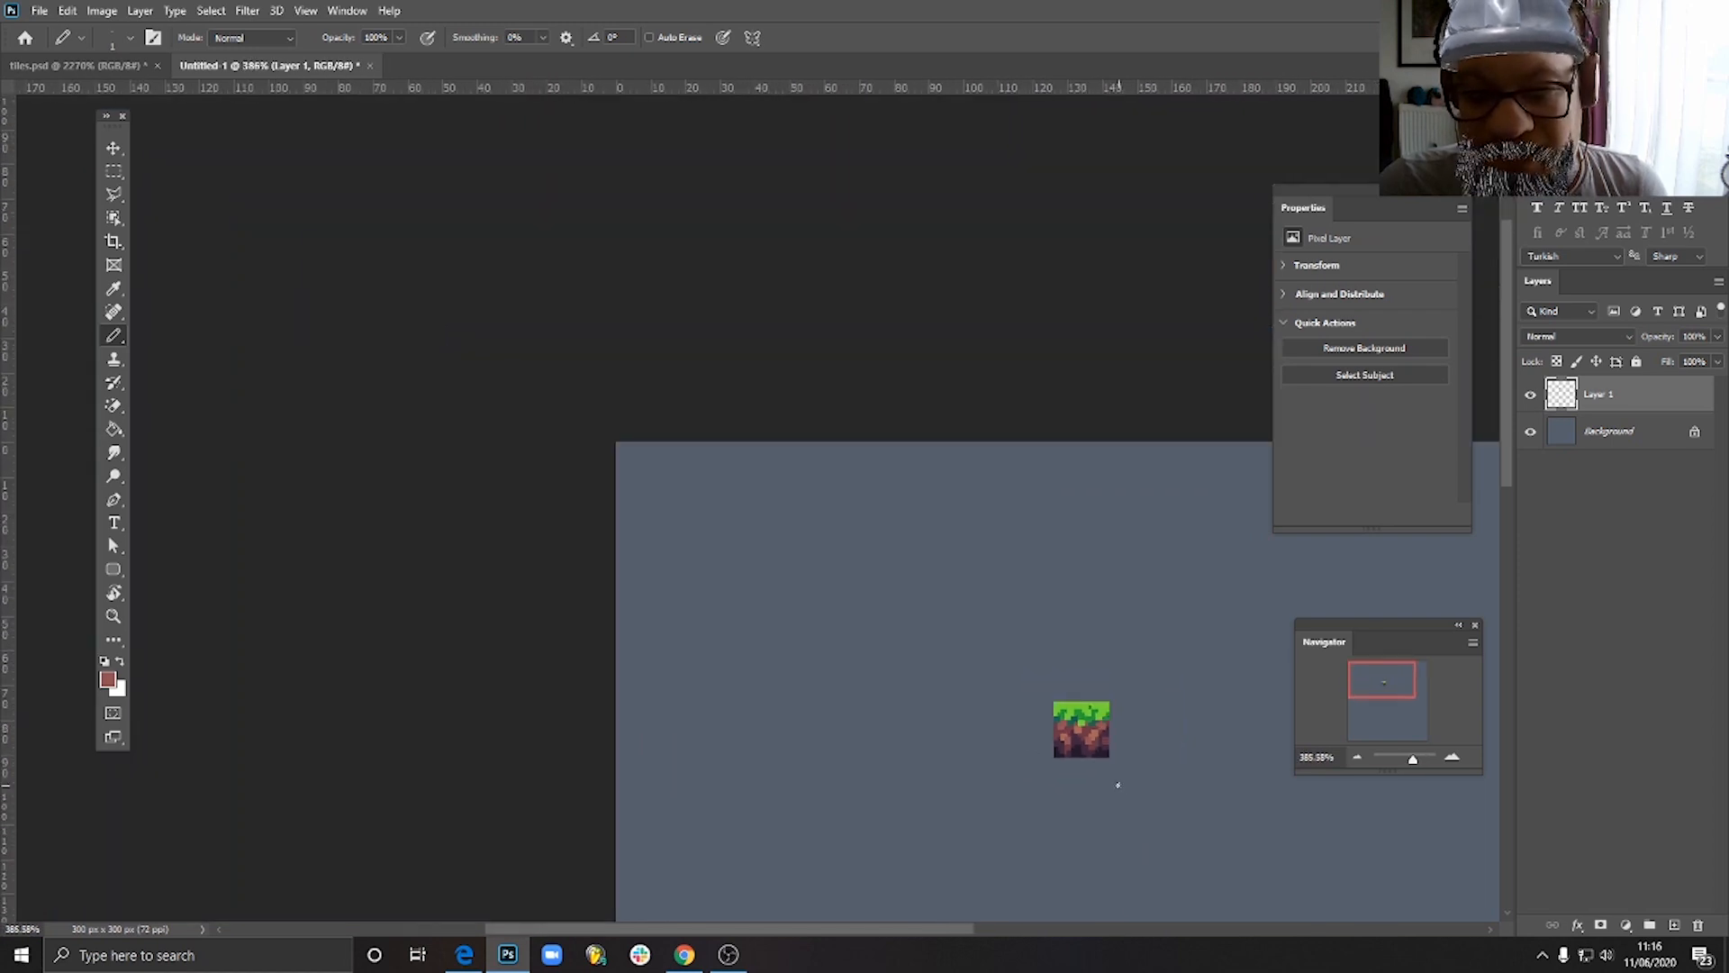
scroll(1117, 784, up, 7)
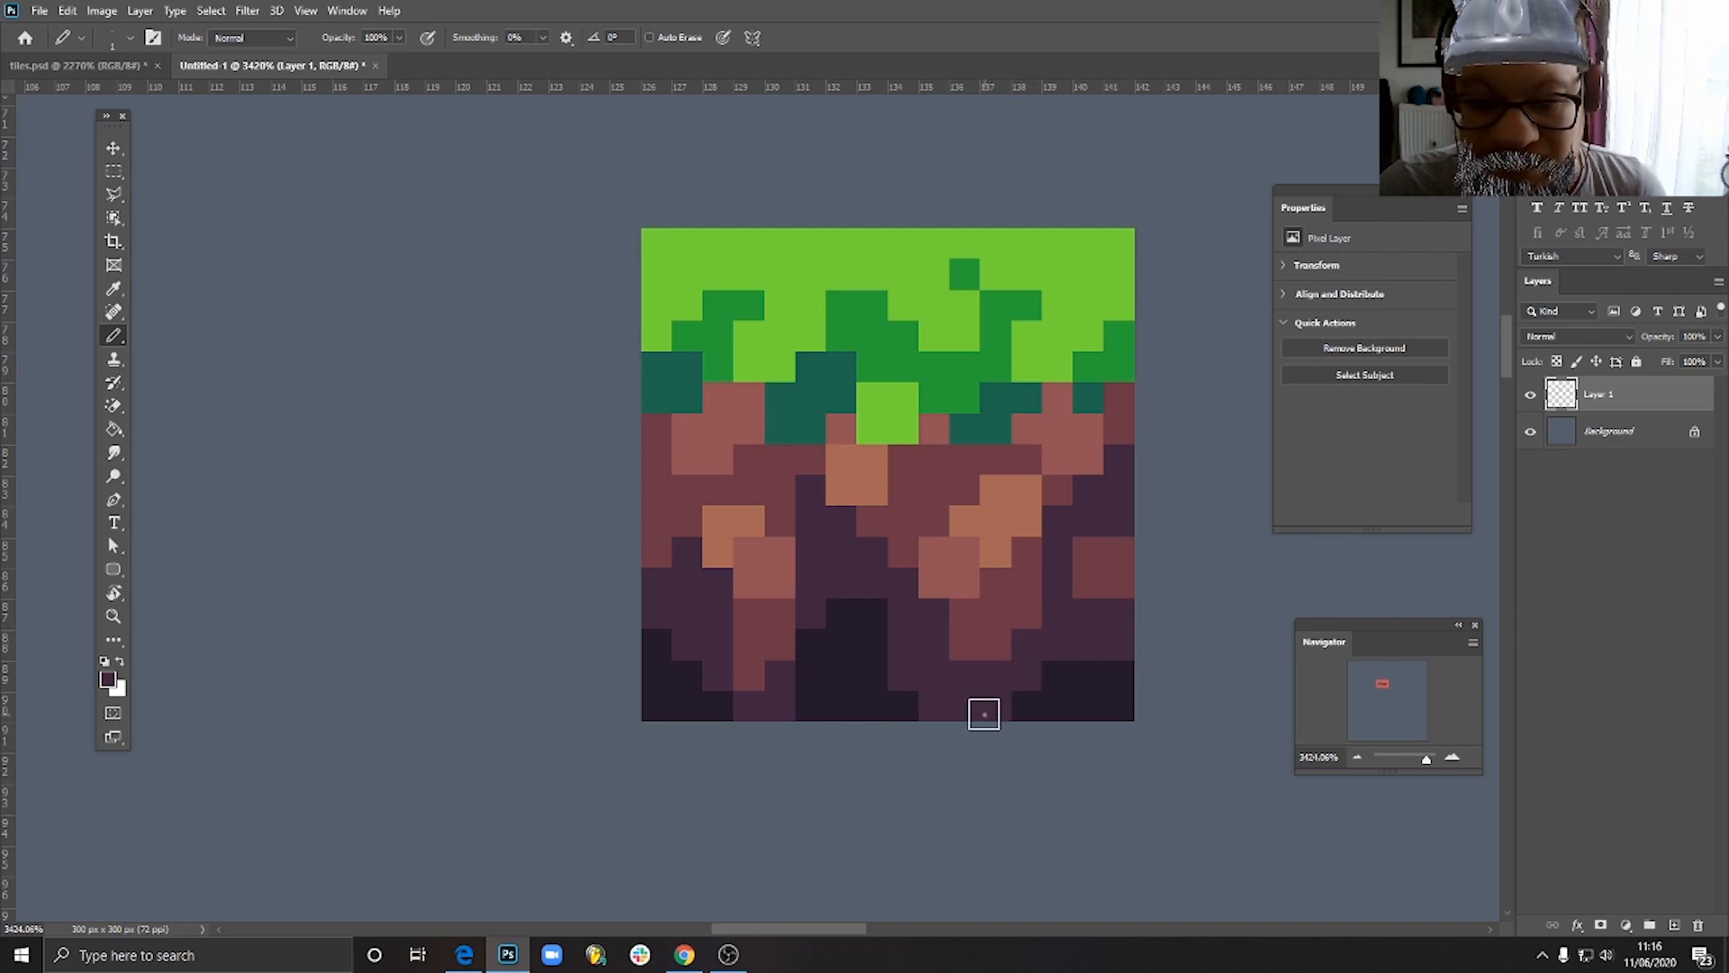
scroll(1067, 711, down, 2)
scroll(1084, 708, down, 3)
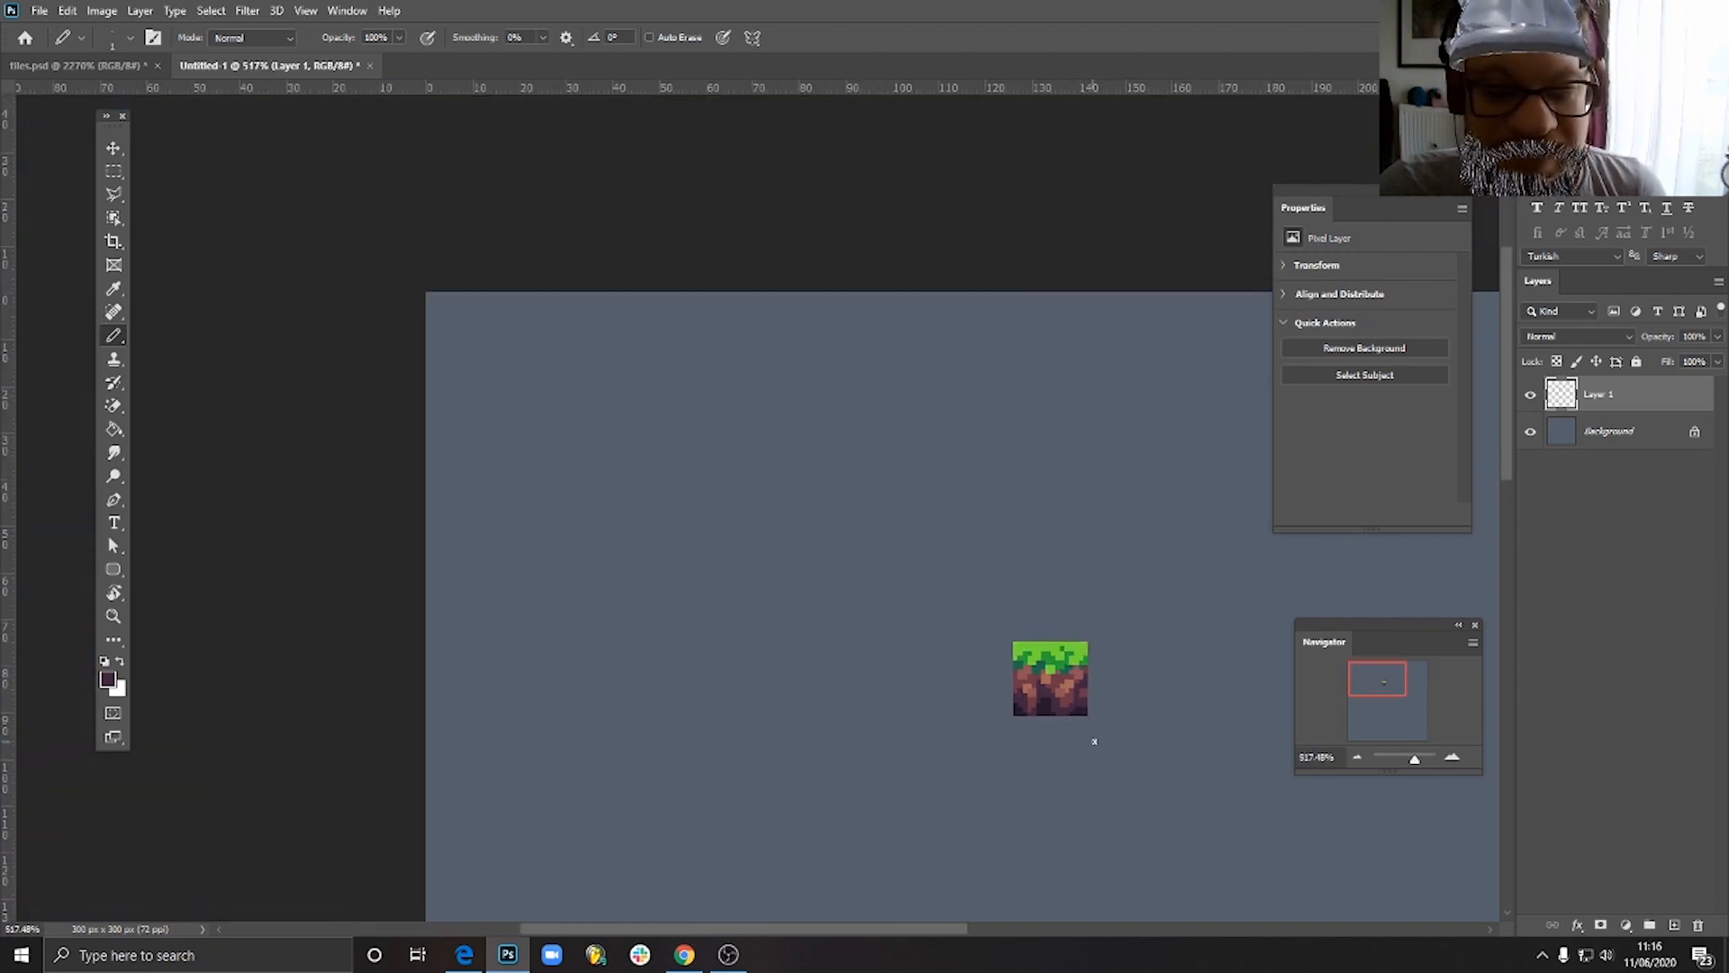
scroll(1098, 744, up, 4)
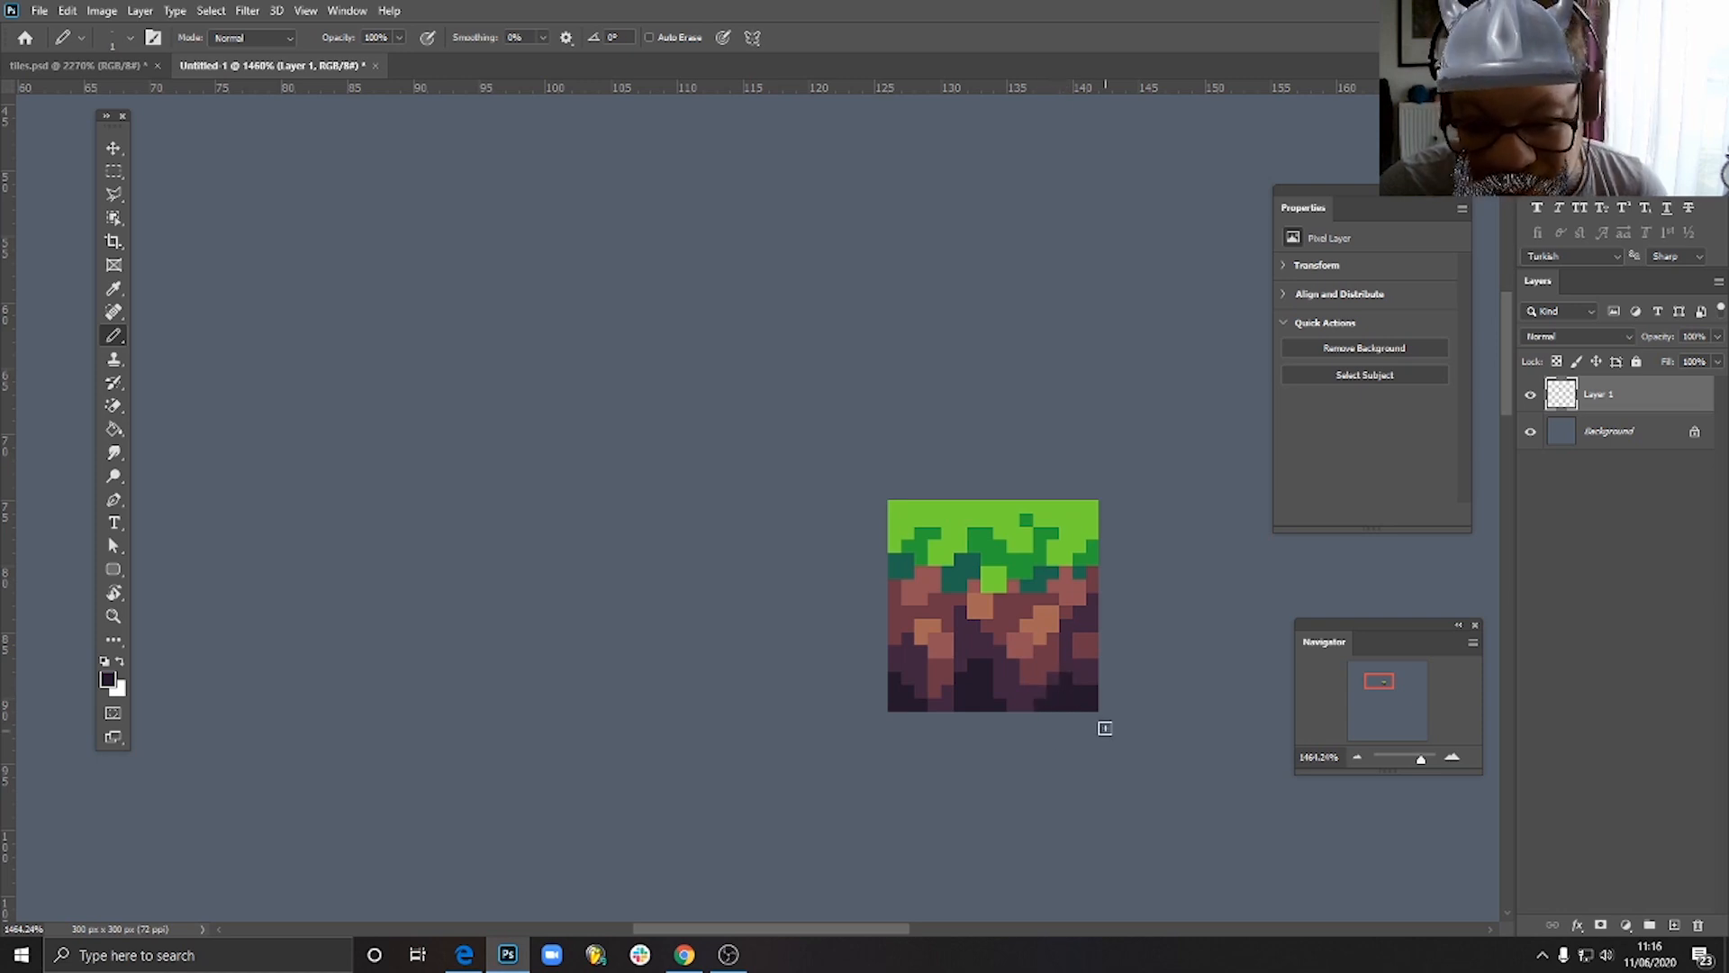
scroll(1106, 698, down, 1)
scroll(1106, 689, up, 3)
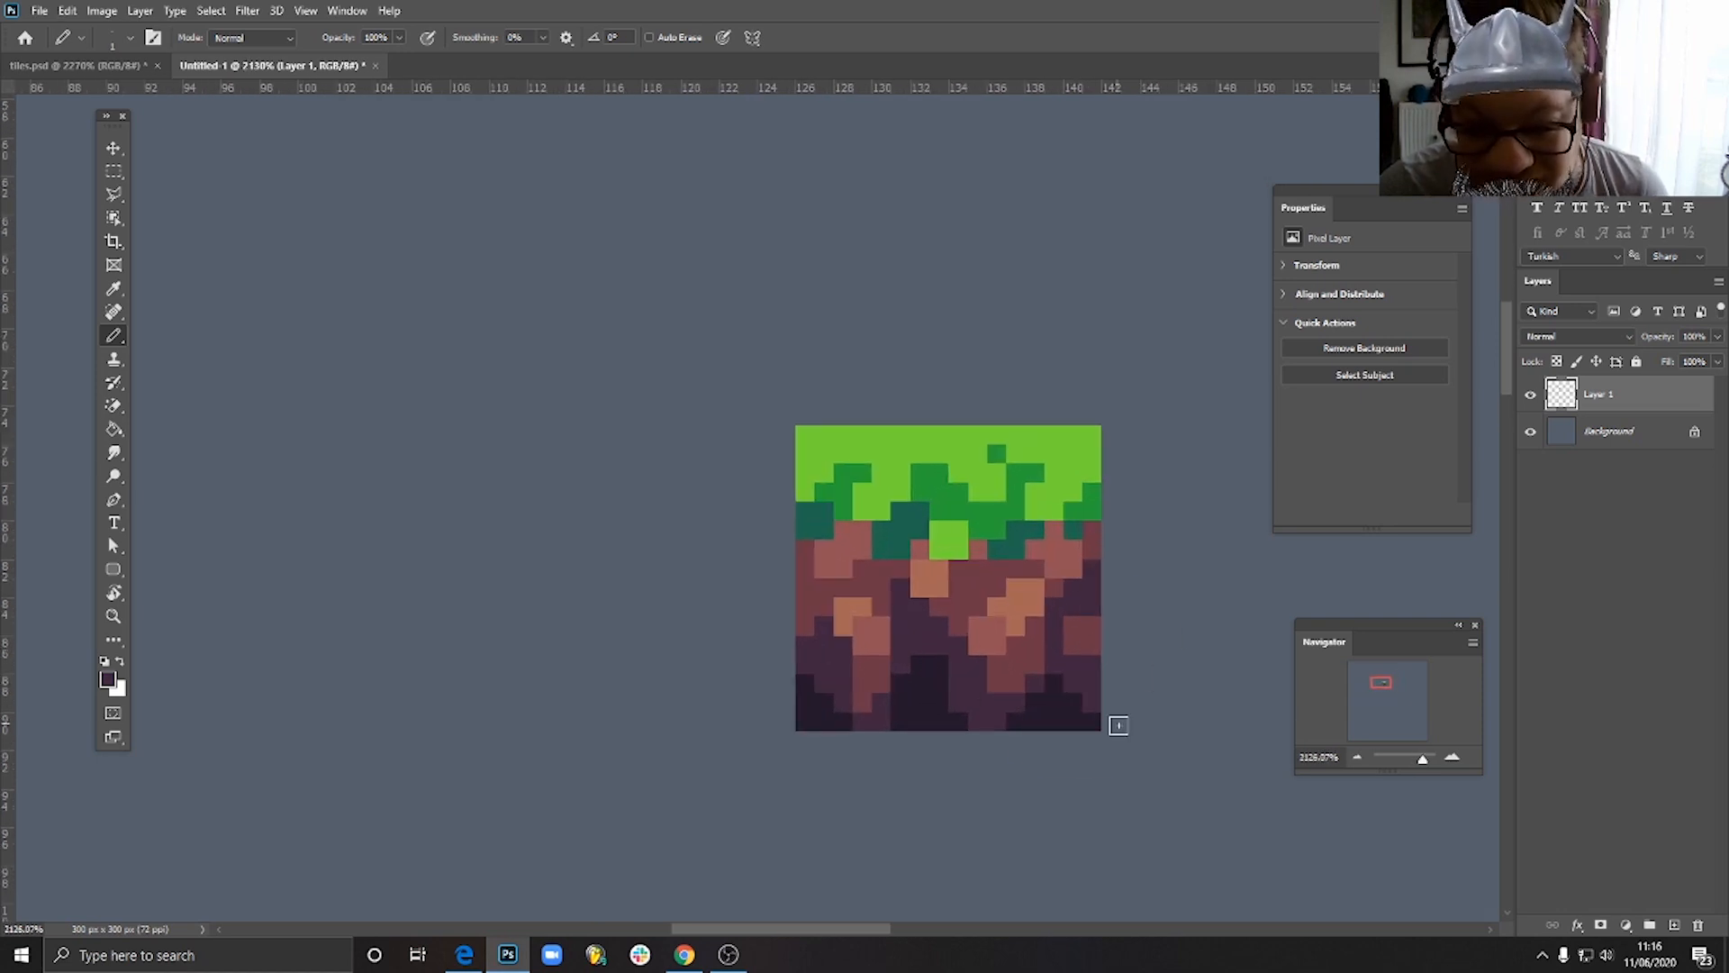
scroll(1092, 718, down, 4)
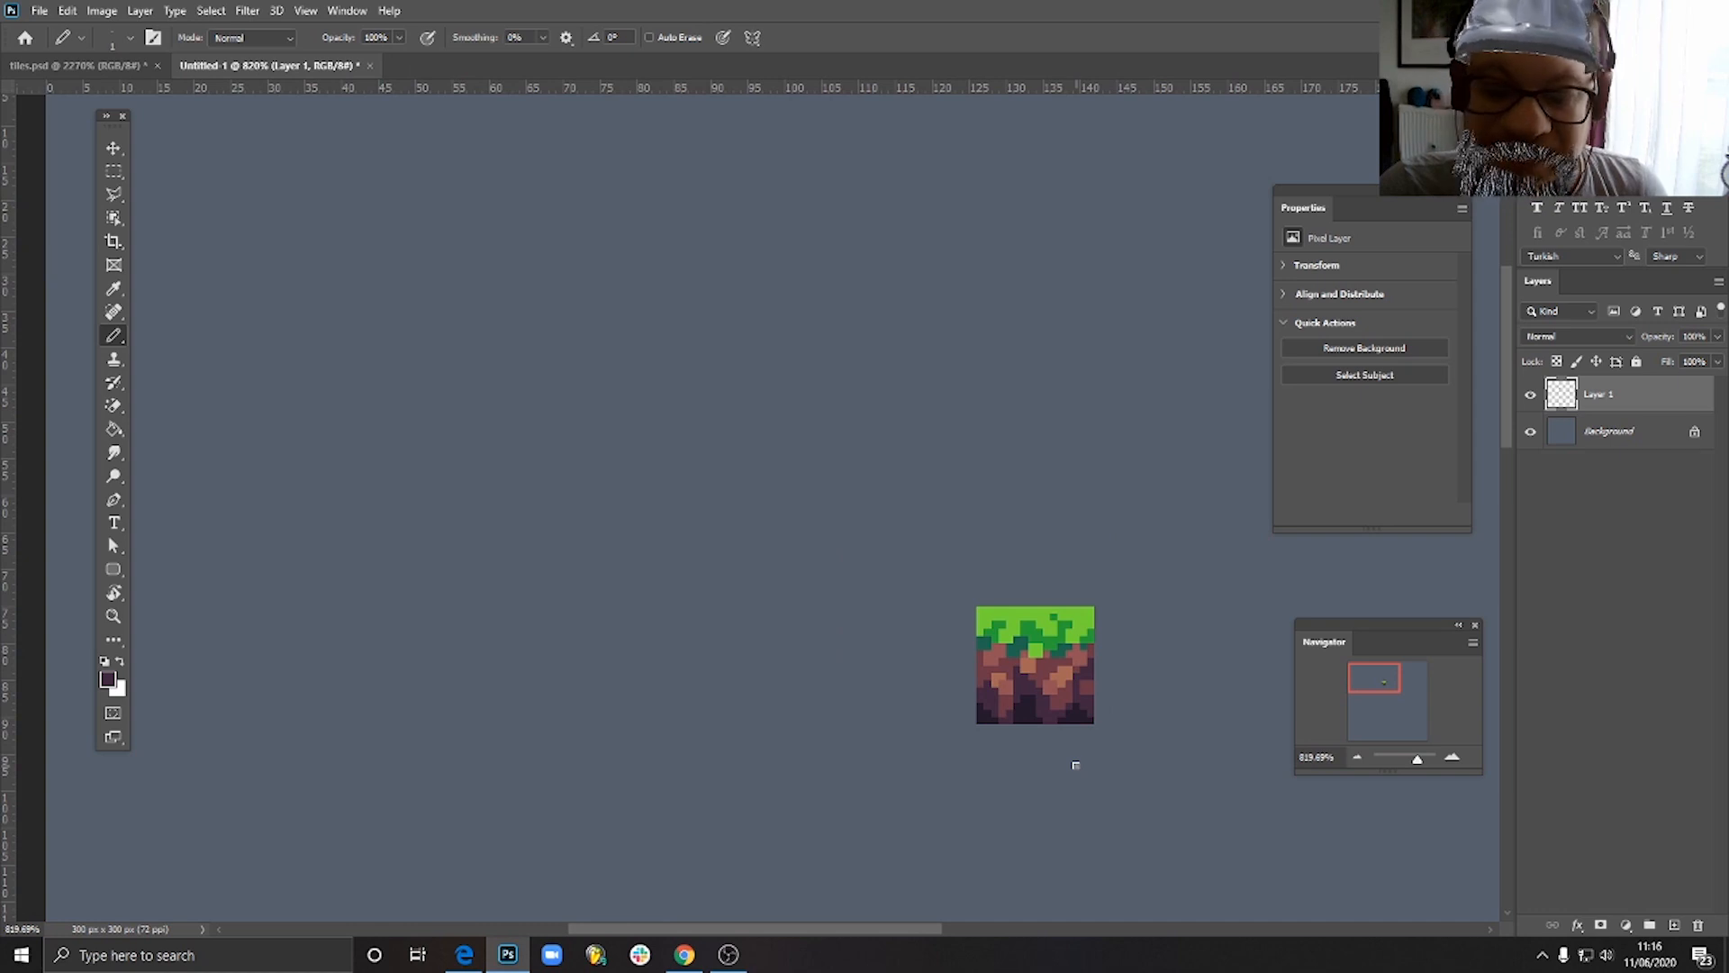
scroll(1075, 764, down, 3)
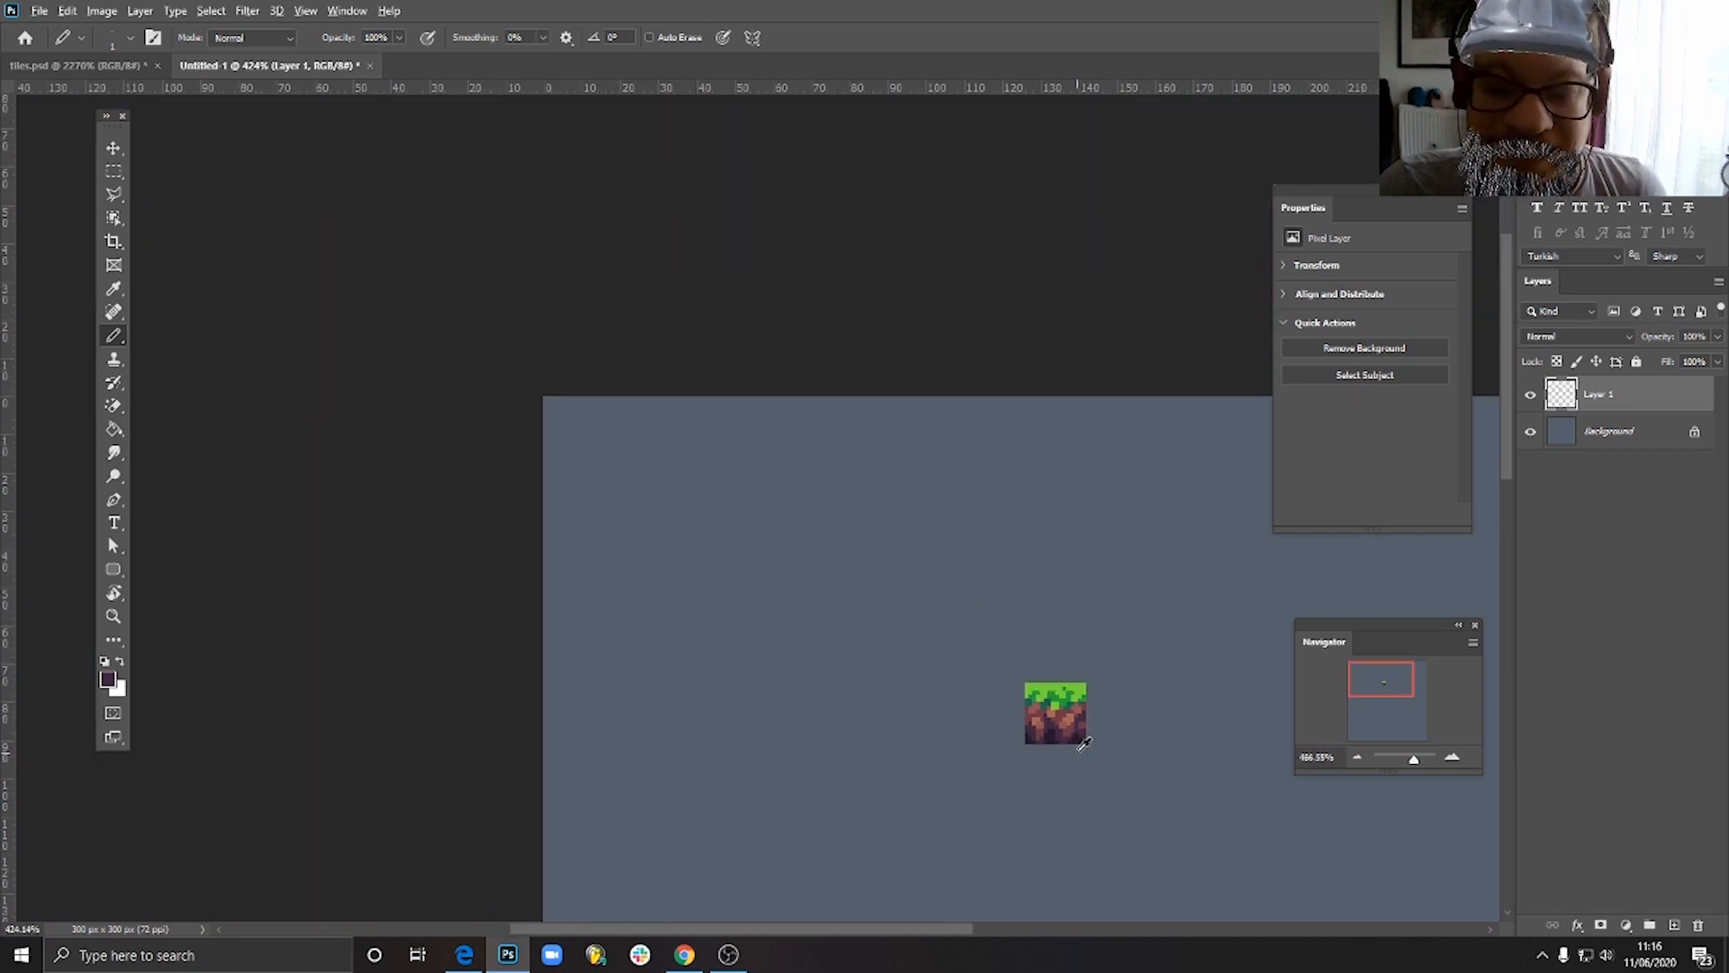
scroll(1076, 761, up, 5)
scroll(1079, 711, down, 1)
scroll(1079, 712, down, 4)
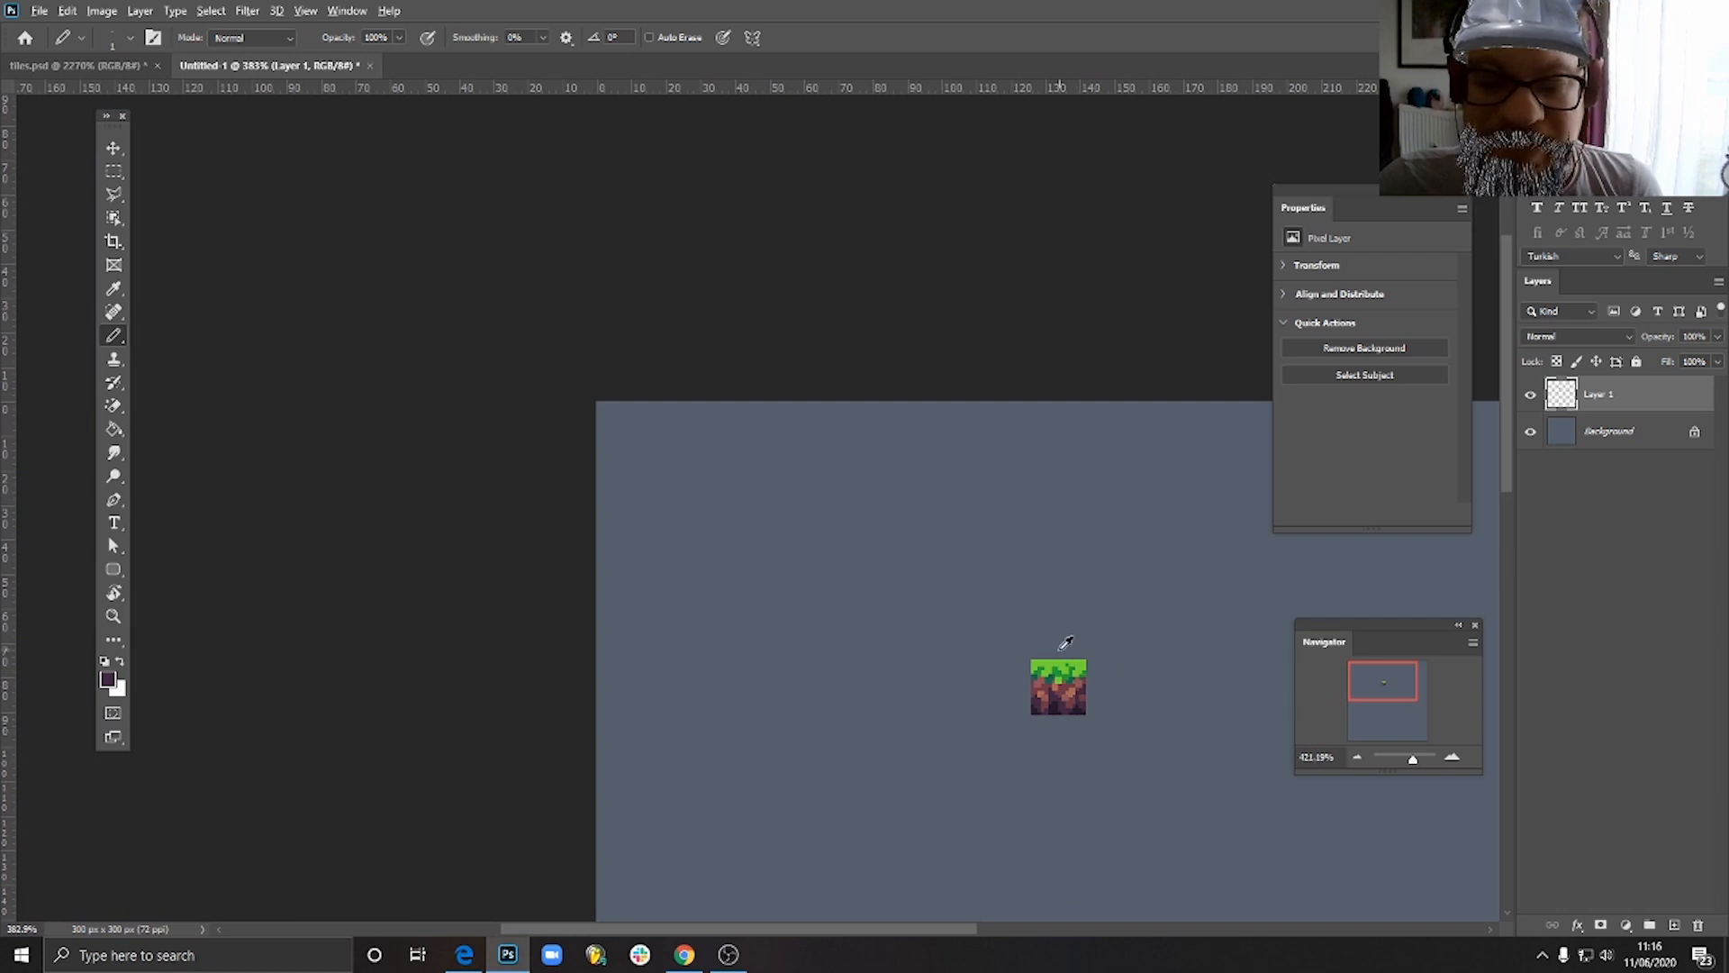
- Recolour the 2 by 2 light green block below the central grass in mid green, and pencil one light green pixel at its upper right
scroll(1078, 720, up, 10)
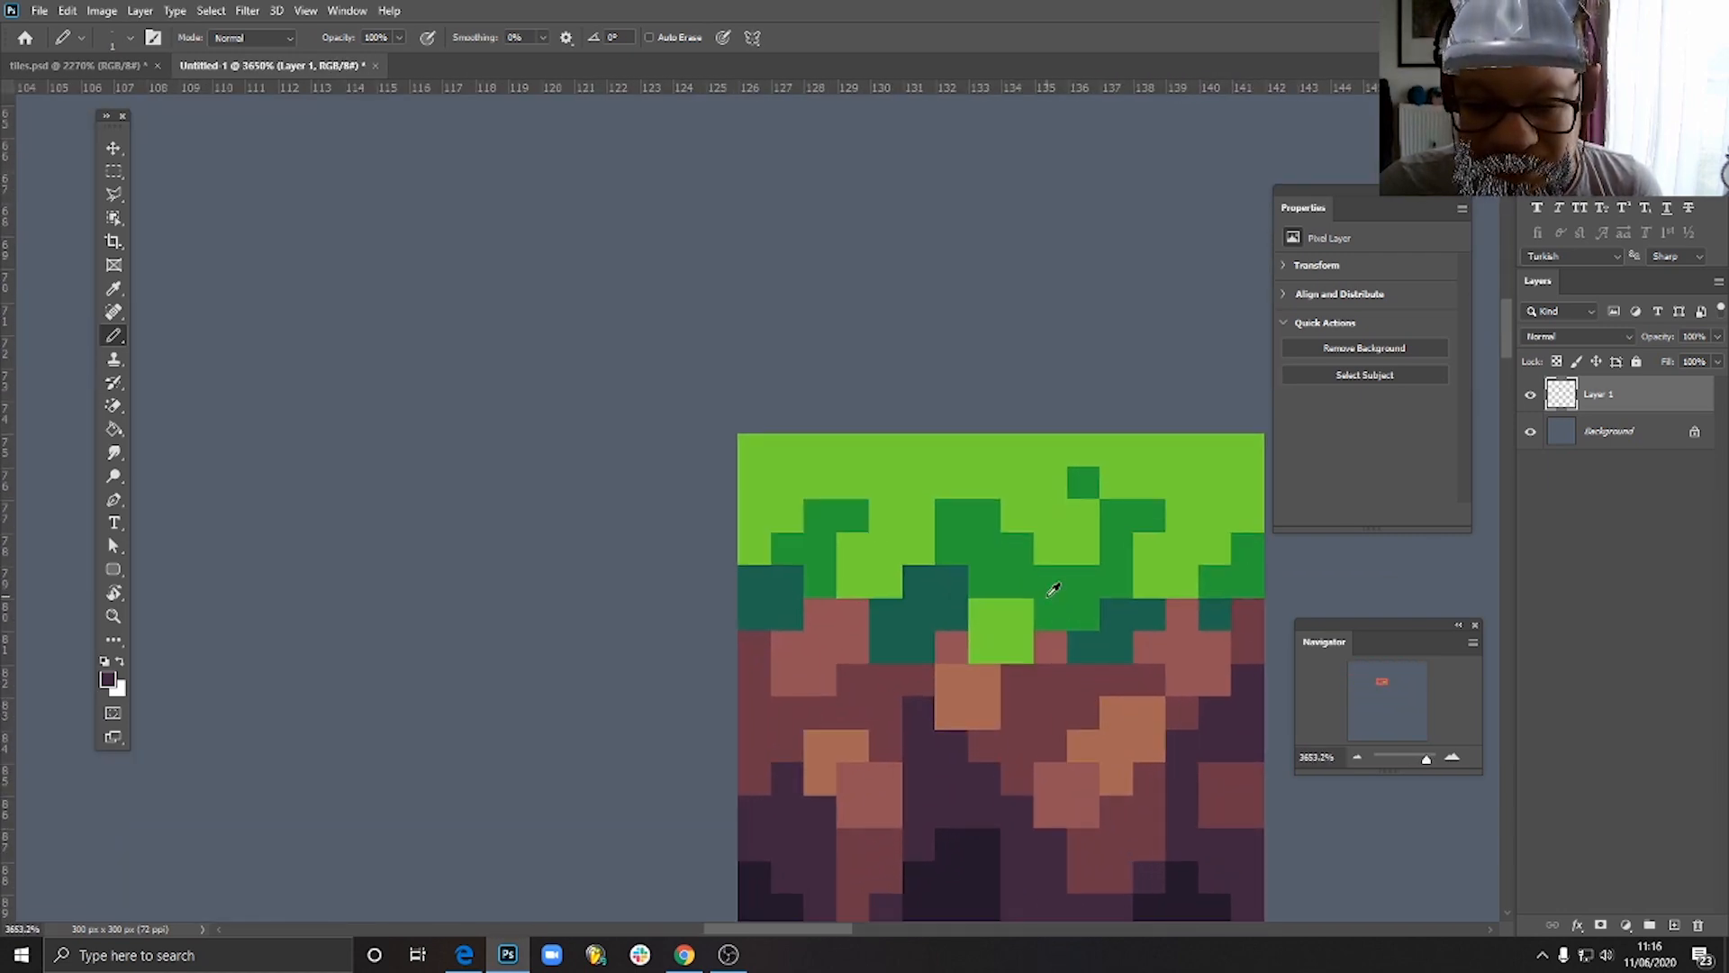
alt+click(1054, 589)
drag(986, 617, 1005, 628)
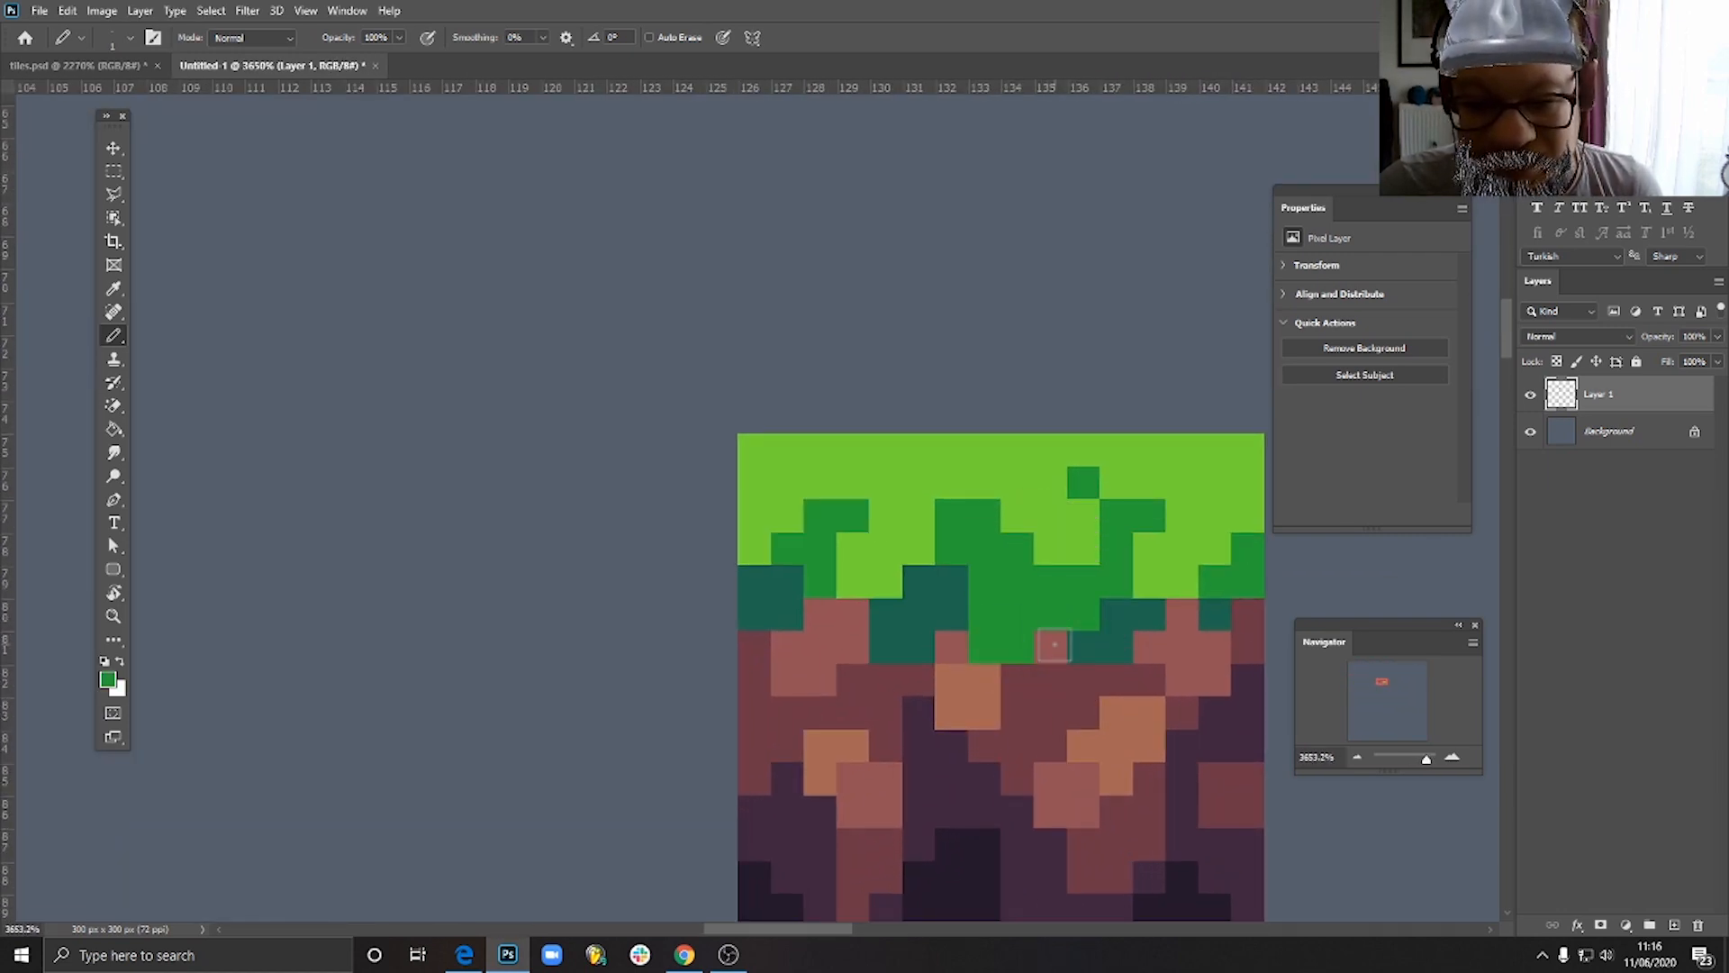
alt+click(1067, 532)
click(1017, 615)
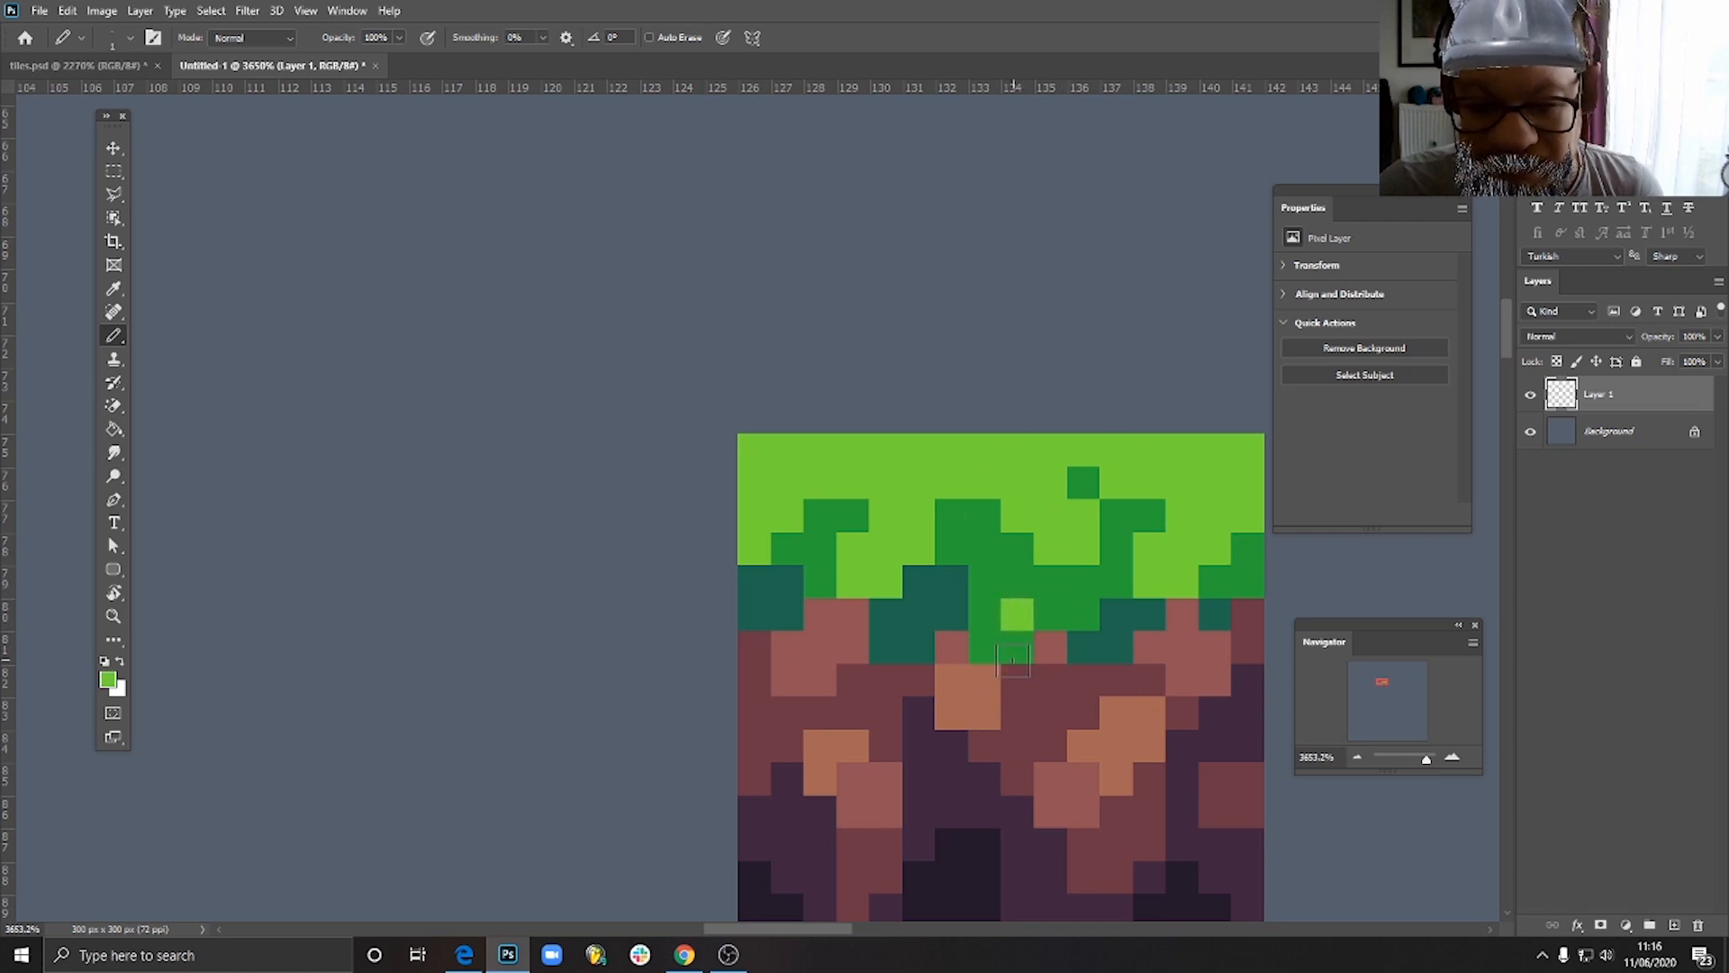
- Try enlarging the light green patch within the central grass, and restore mid green there
mouse_move(992, 610)
mouse_down()
mouse_move(1006, 590)
mouse_move(986, 585)
mouse_move(1045, 594)
mouse_up()
alt+click(991, 639)
click(1016, 585)
alt+click(1016, 613)
scroll(1136, 674, down, 2)
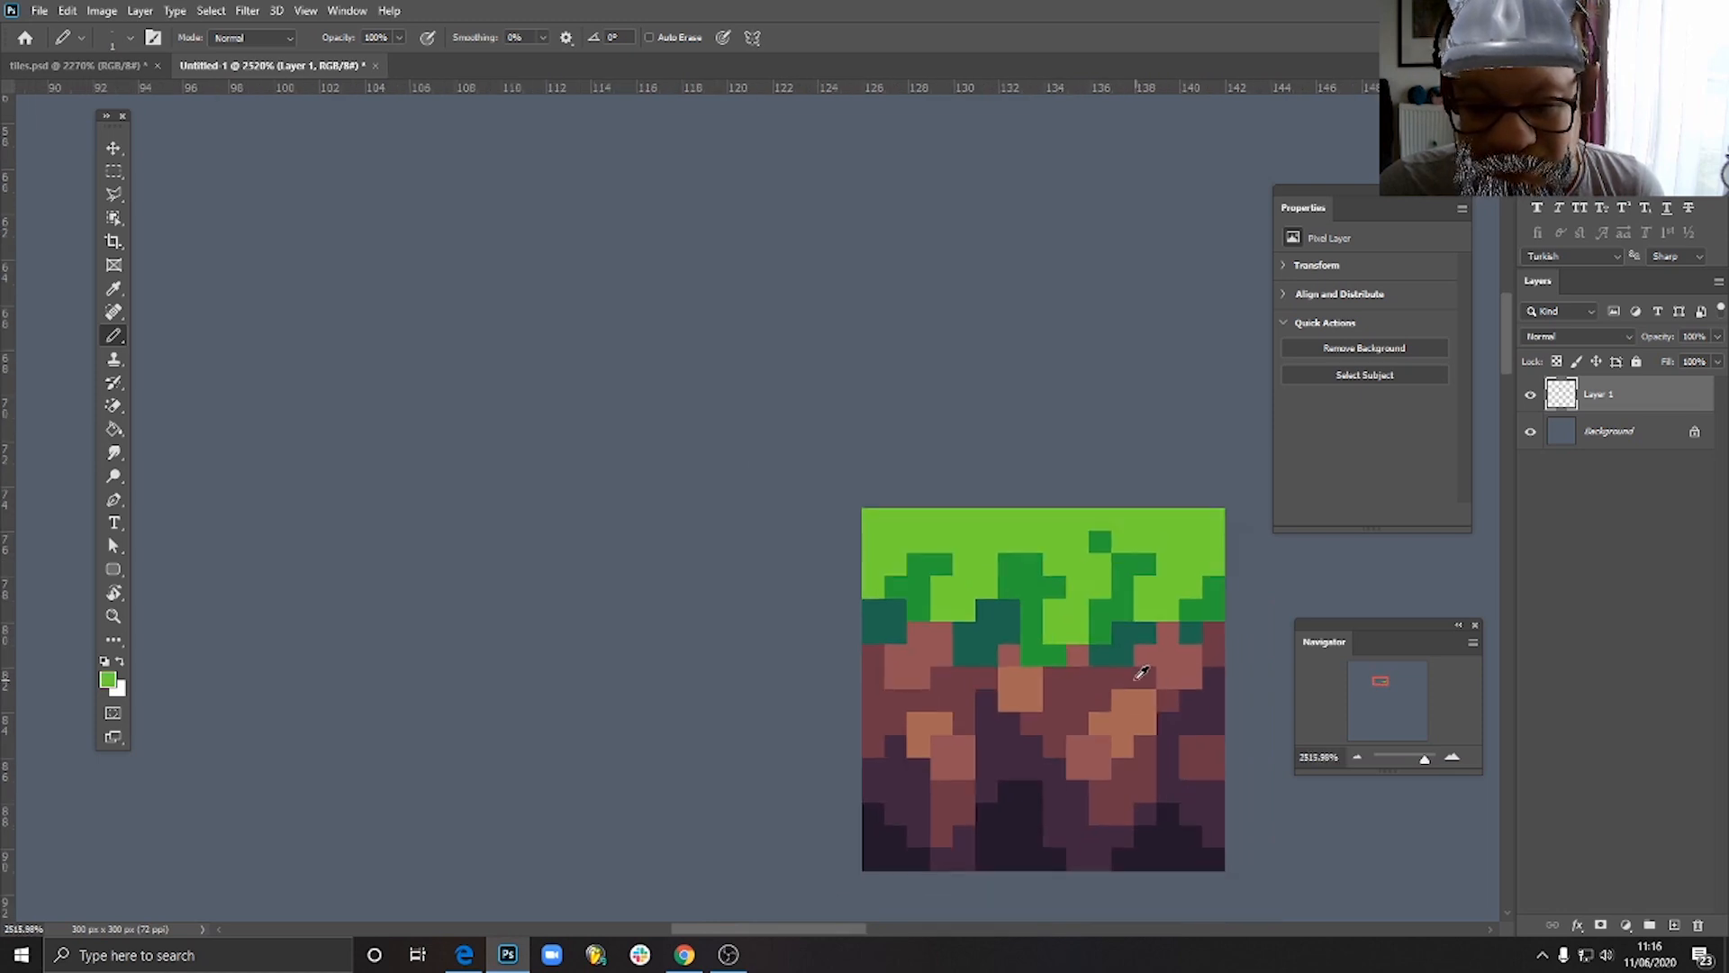
scroll(1141, 671, down, 5)
scroll(1131, 662, up, 3)
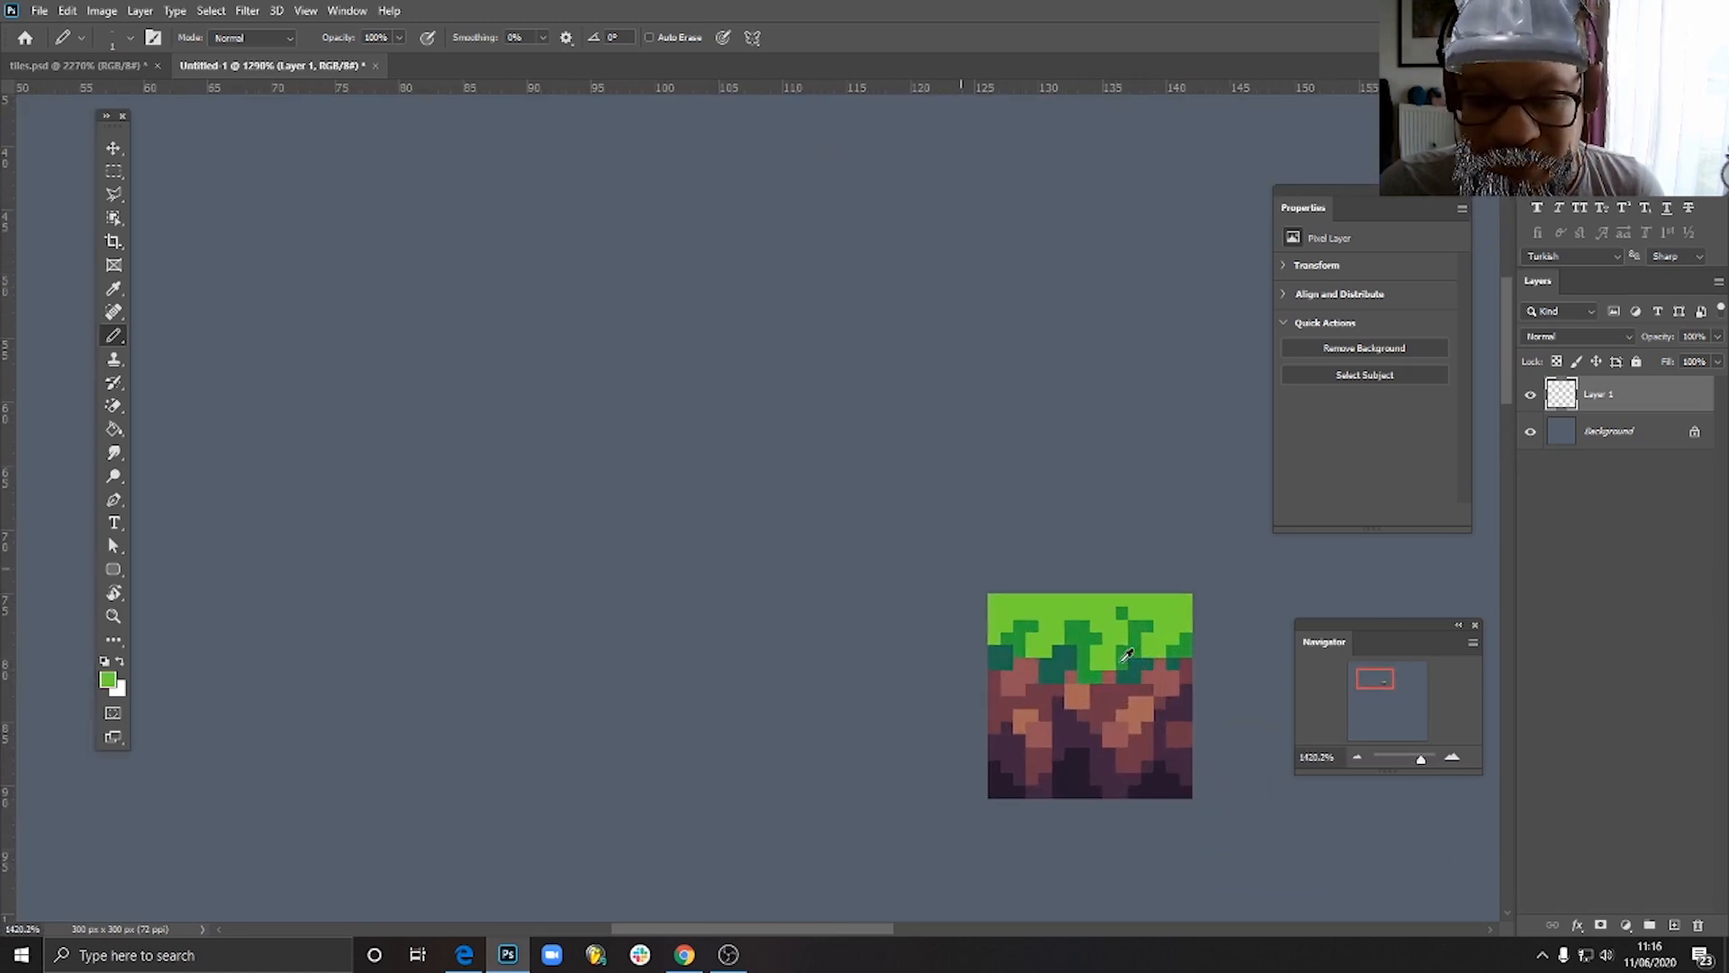
scroll(1126, 654, up, 3)
alt+click(1103, 640)
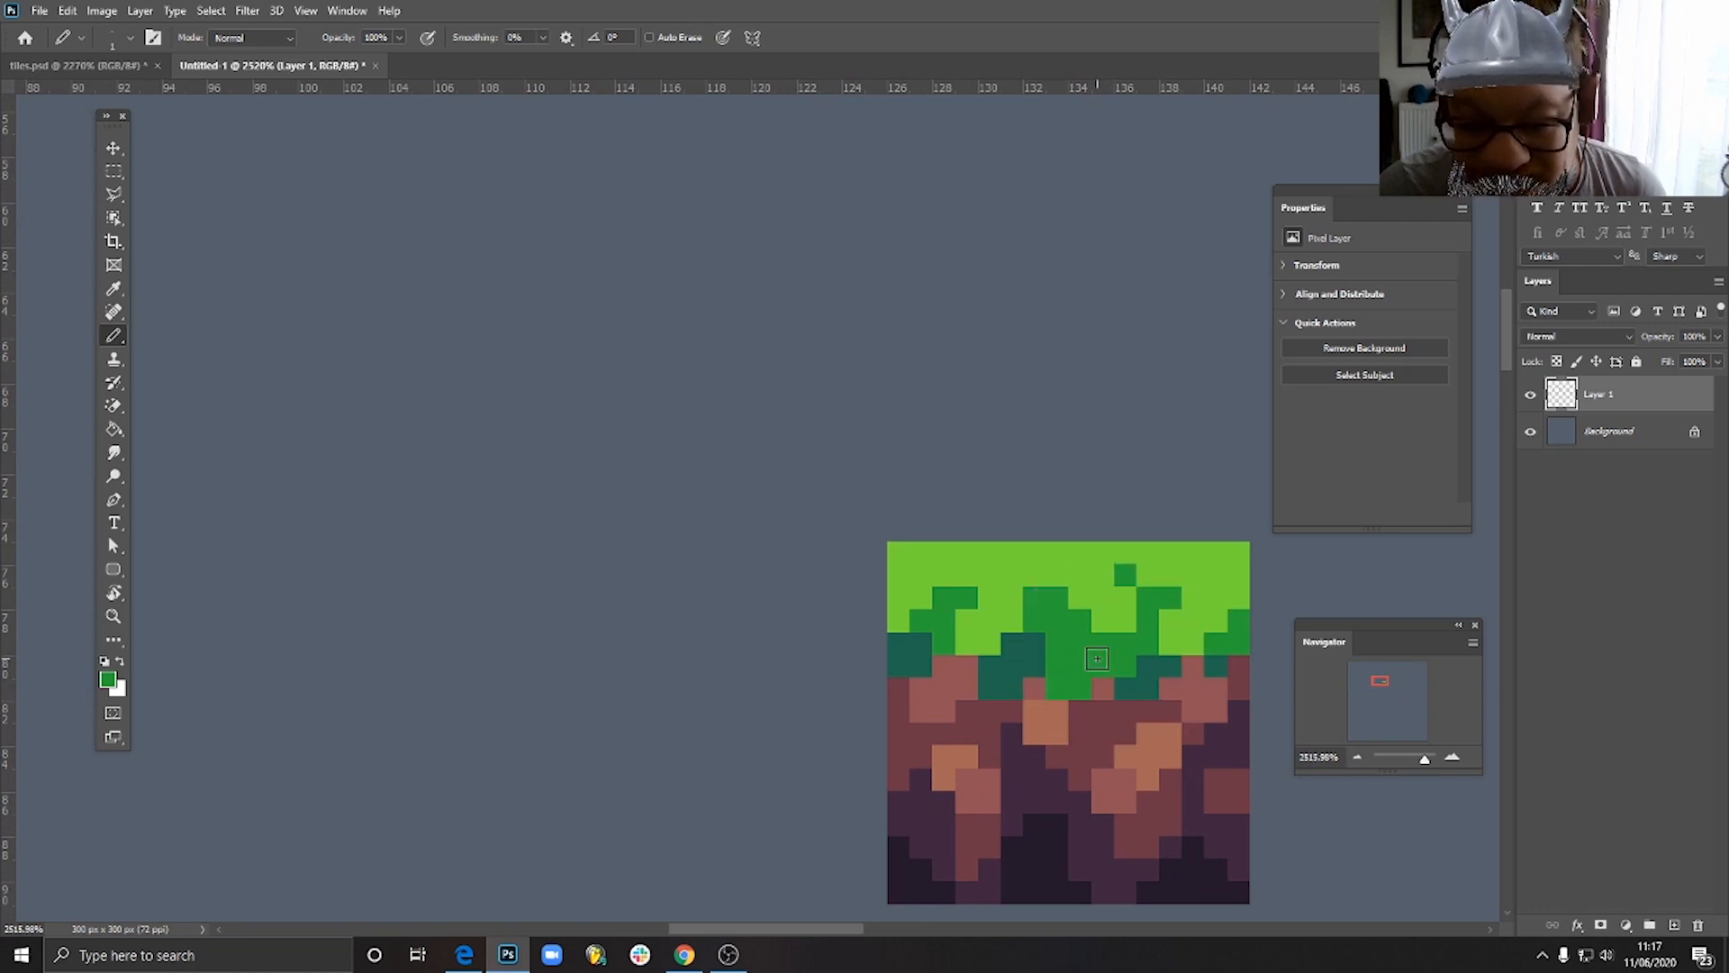
- Pick up the light green and pencil a 2 by 2 pixel block at the lower left of the central grass
alt+click(1100, 617)
click(1055, 667)
click(1058, 687)
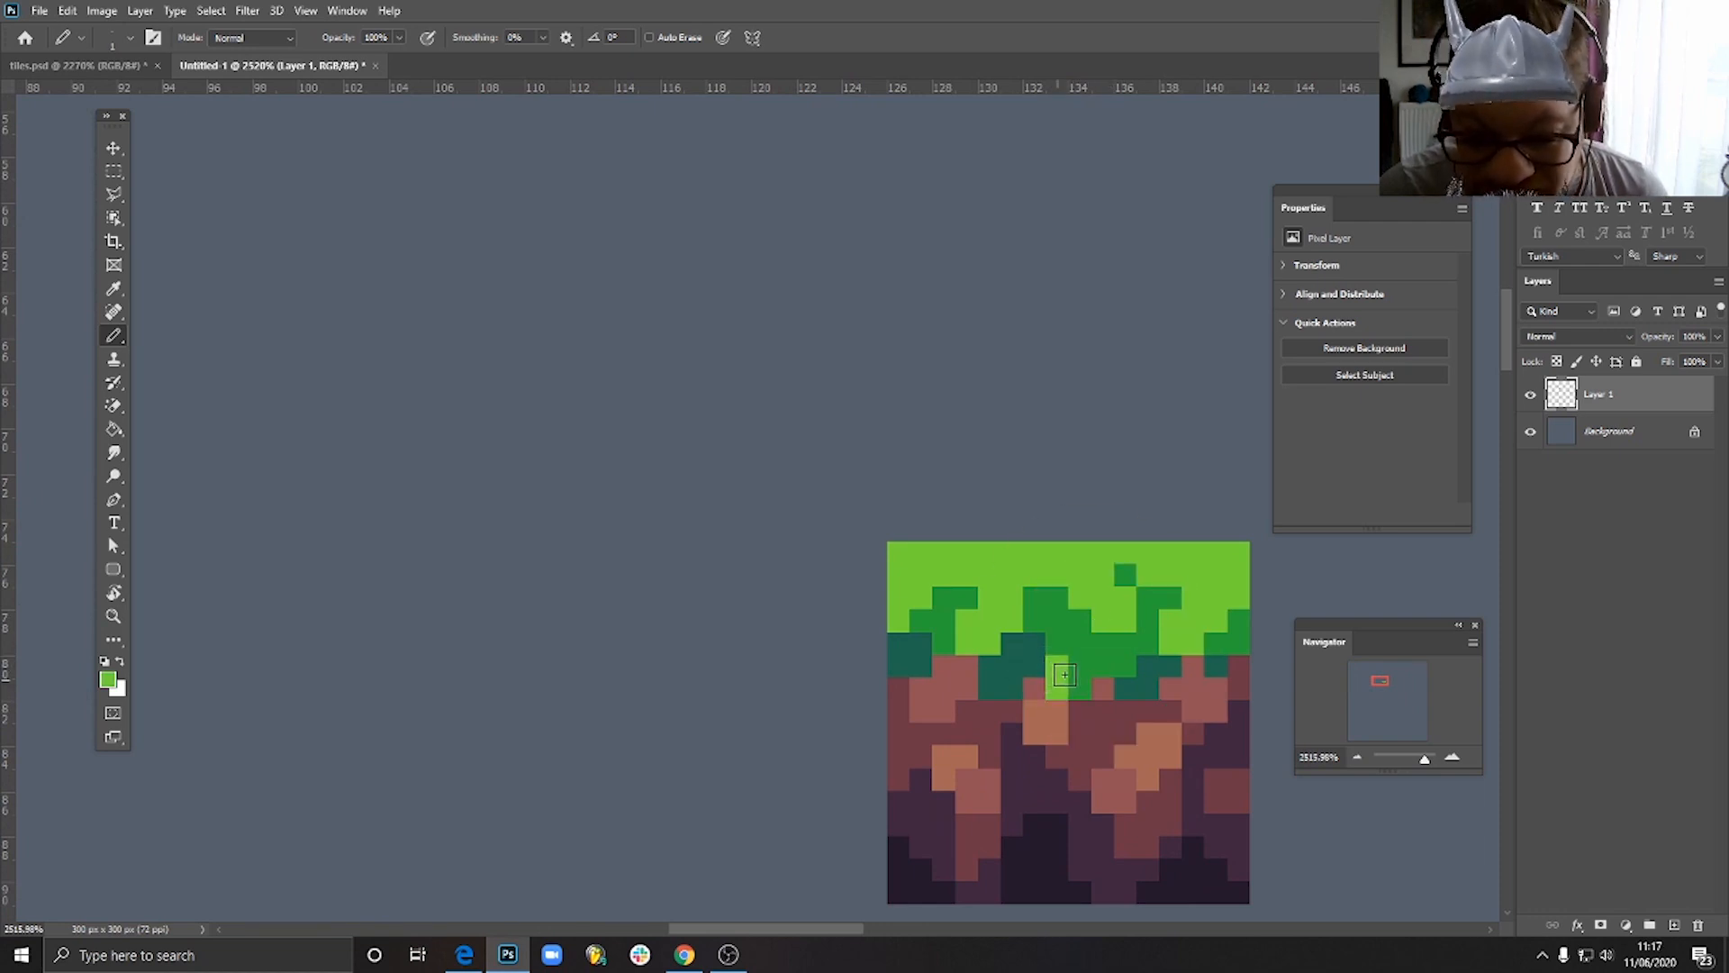
drag(1069, 672, 1064, 697)
alt+click(1099, 672)
click(1071, 669)
alt+click(1065, 662)
click(1041, 650)
click(1041, 661)
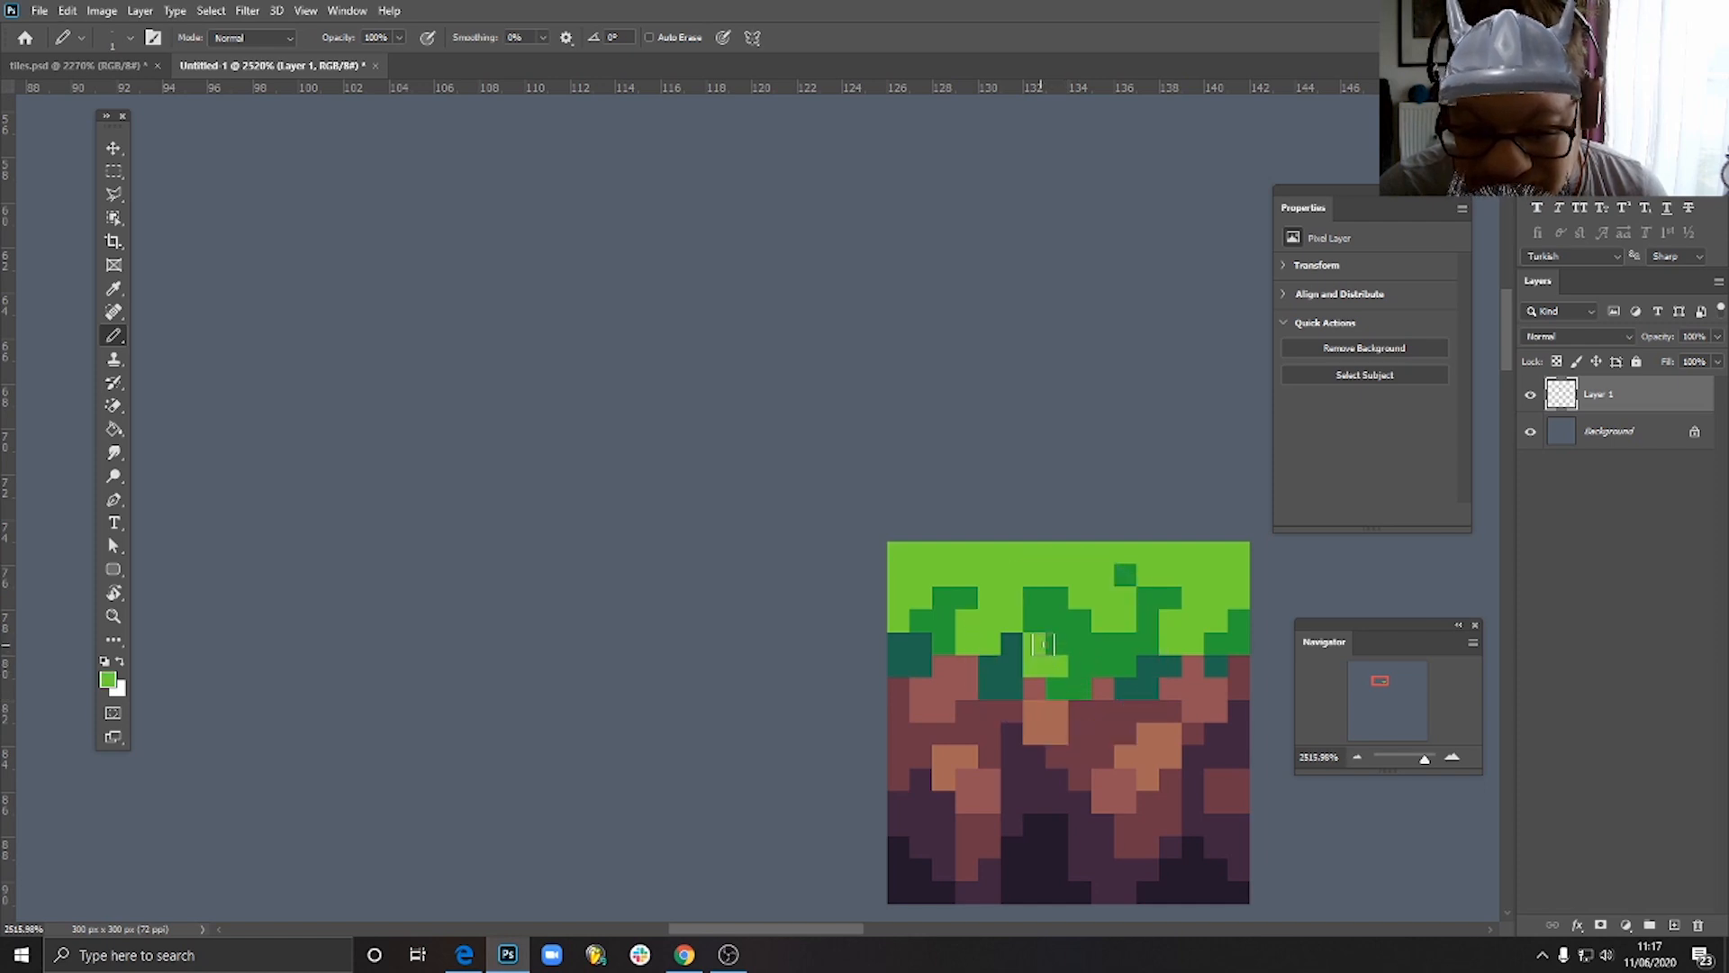
scroll(1115, 730, down, 6)
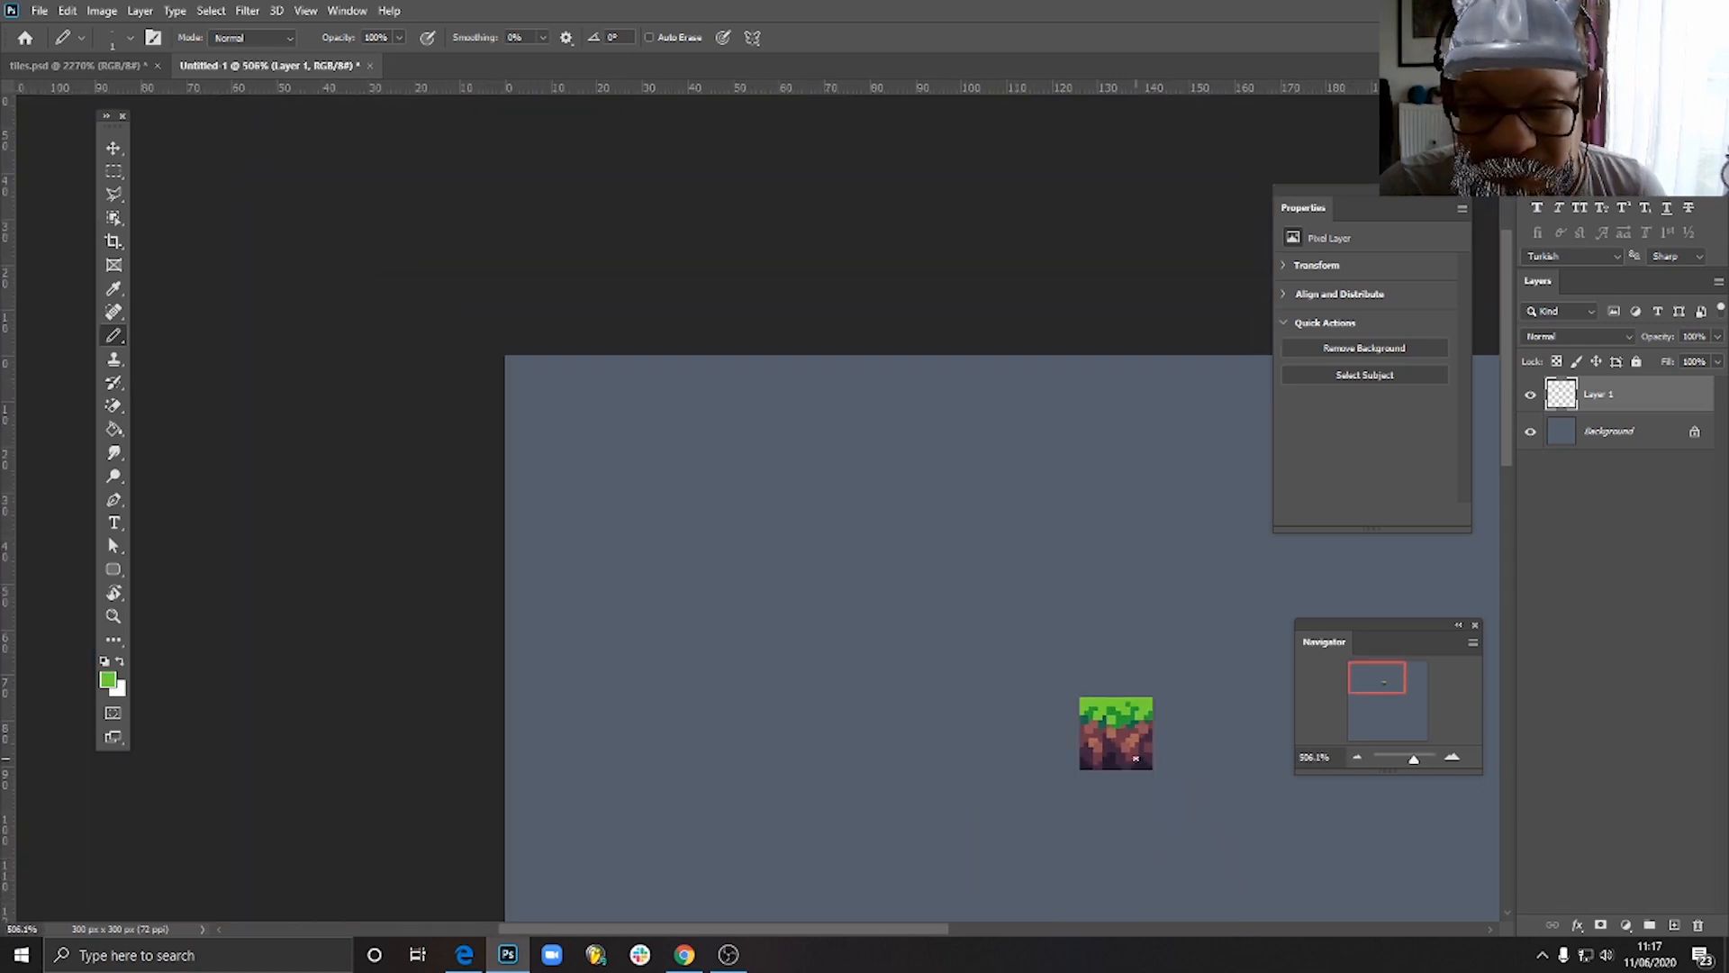
scroll(1135, 759, down, 3)
scroll(693, 326, up, 7)
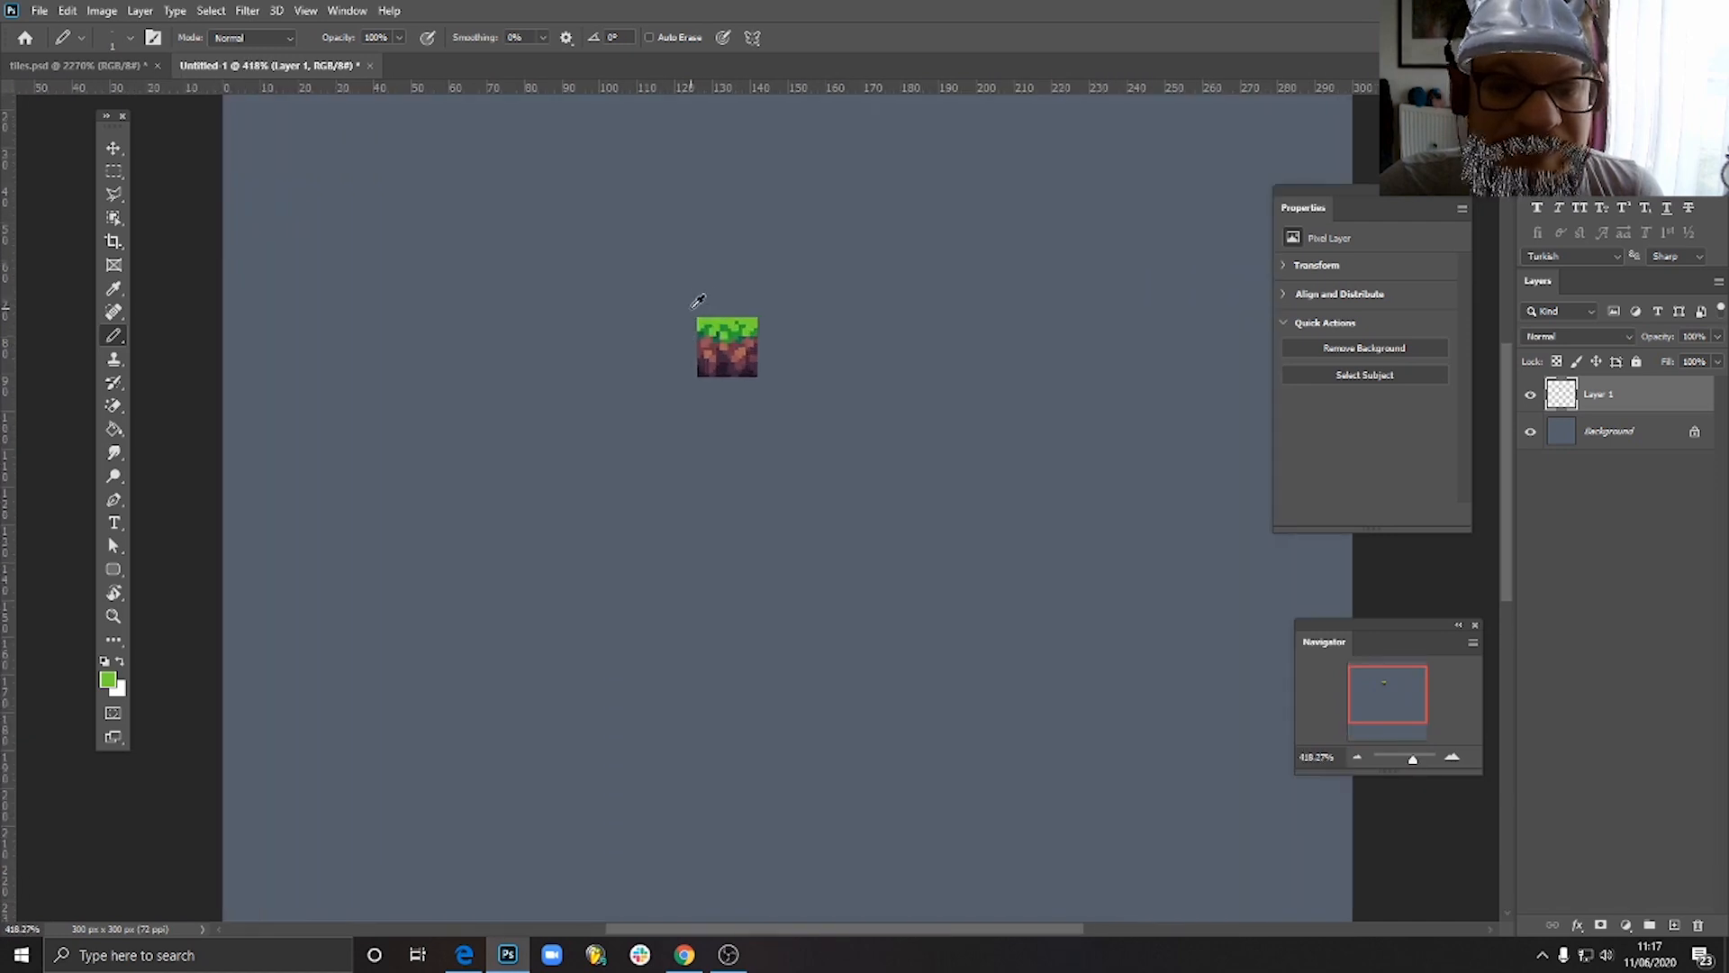
- Duplicate the grass tile flush against each side of the original to preview how it repeats
click(114, 148)
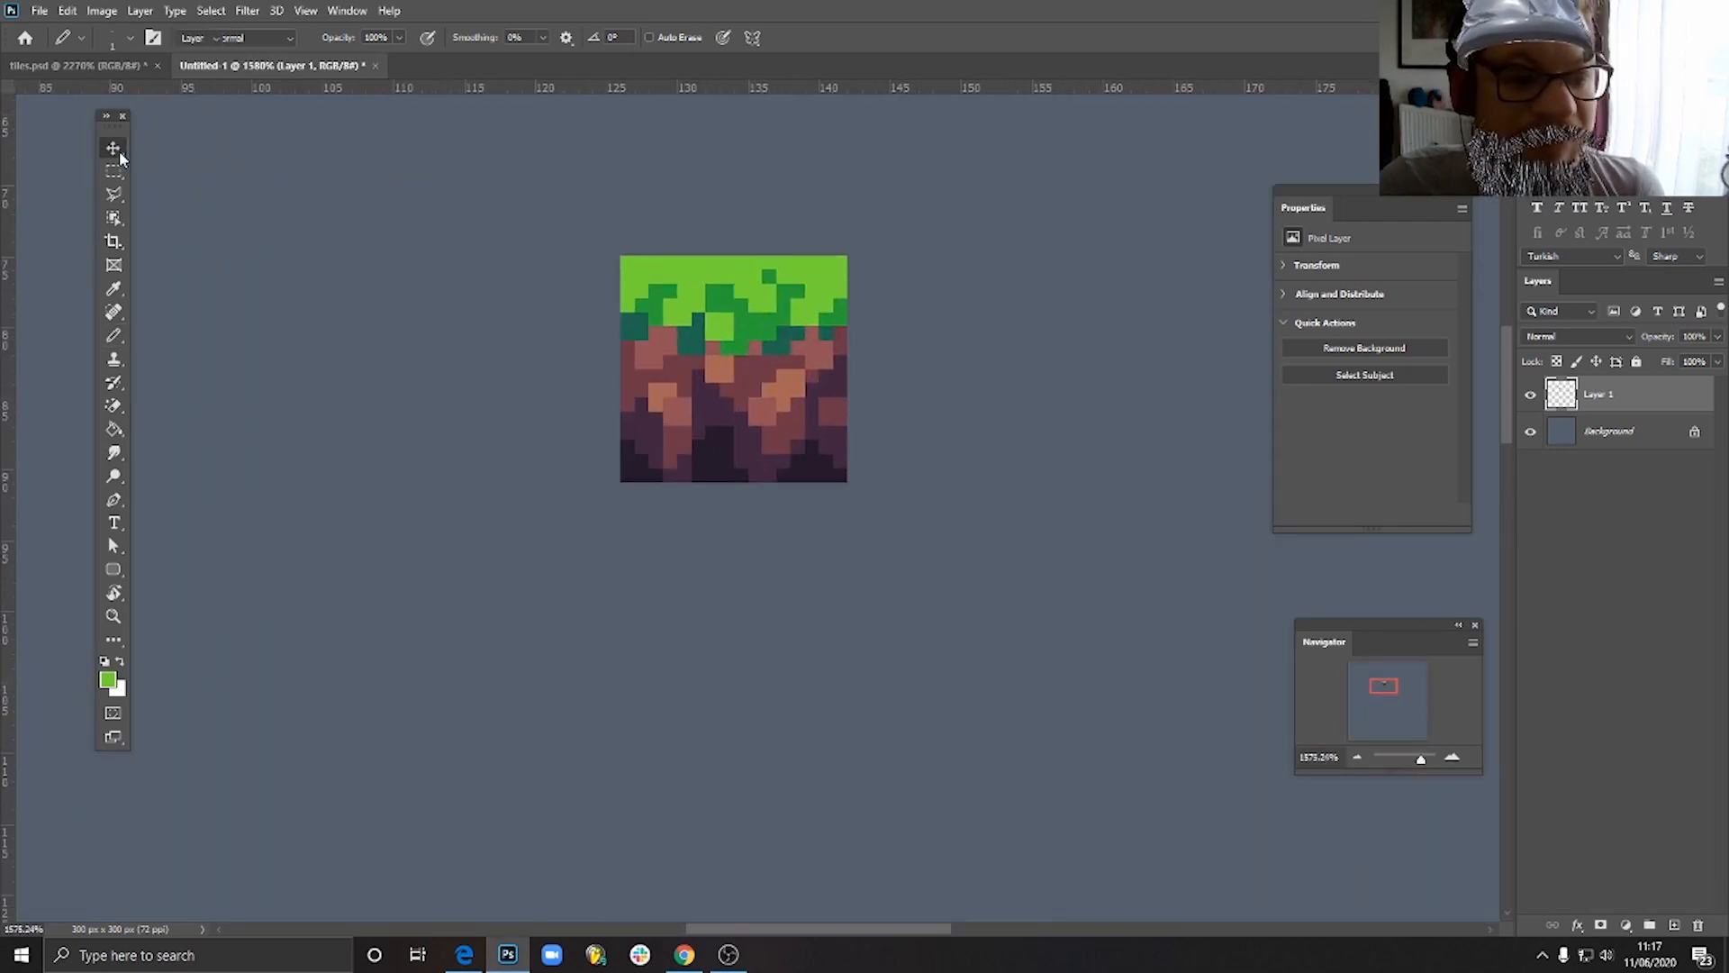
scroll(802, 464, down, 4)
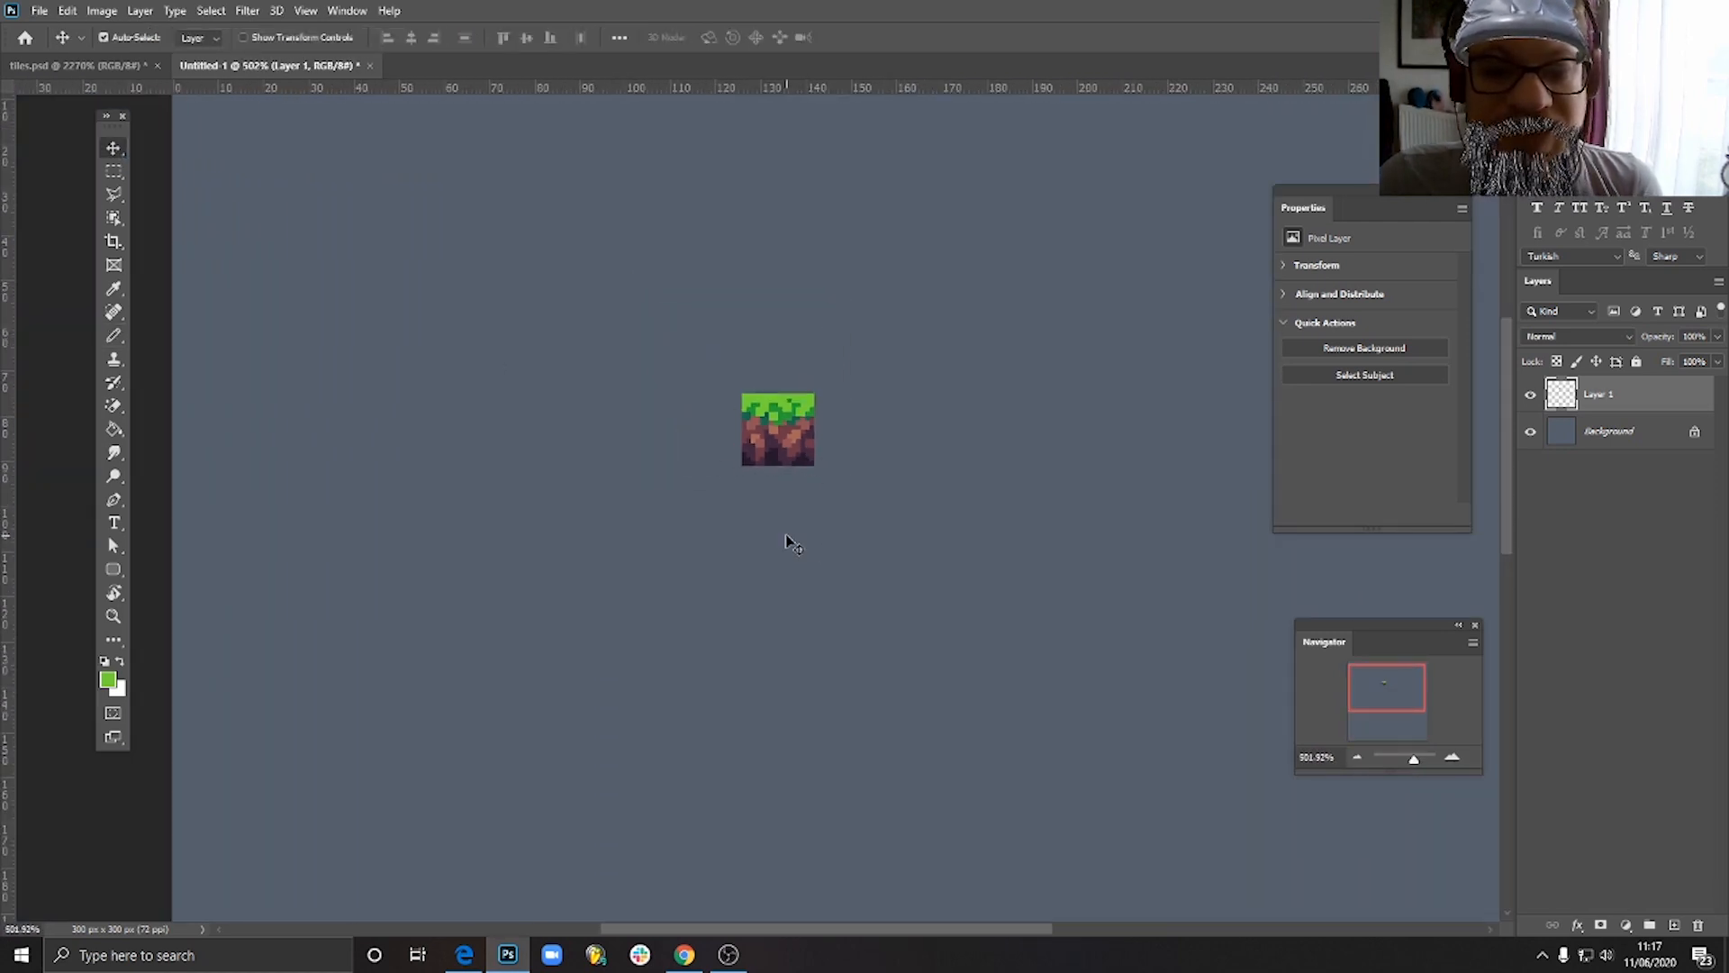
scroll(786, 540, up, 4)
drag(808, 466, 639, 446)
scroll(969, 619, down, 3)
scroll(988, 634, down, 4)
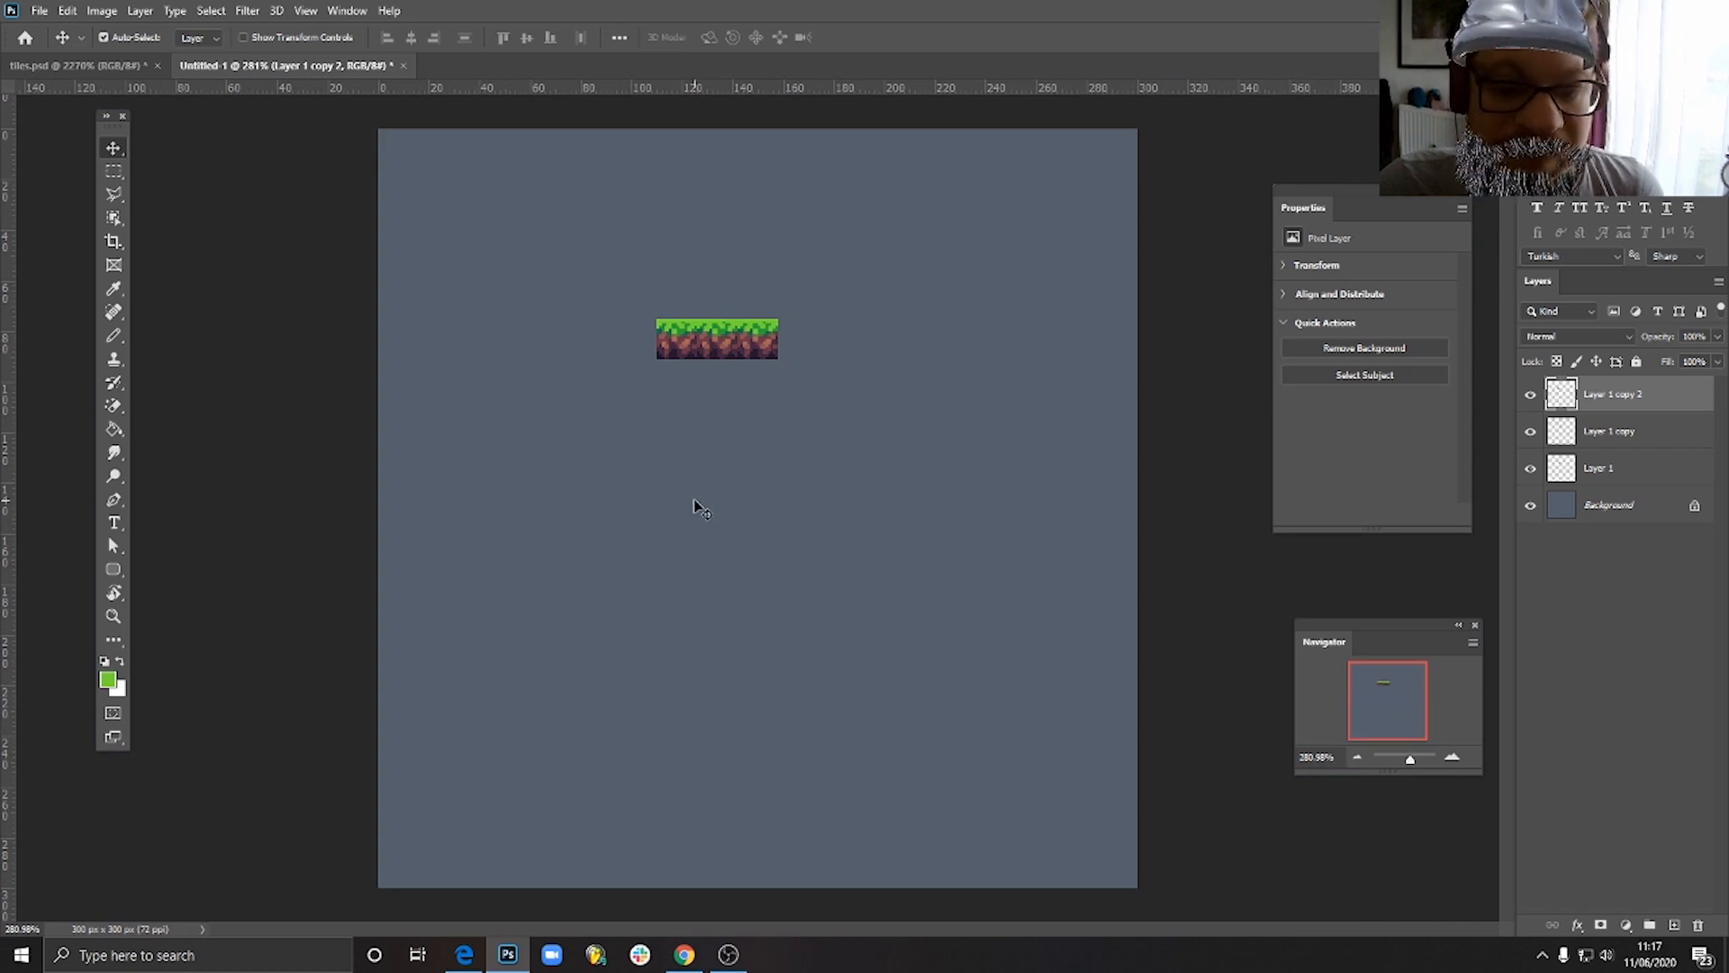
scroll(646, 326, up, 4)
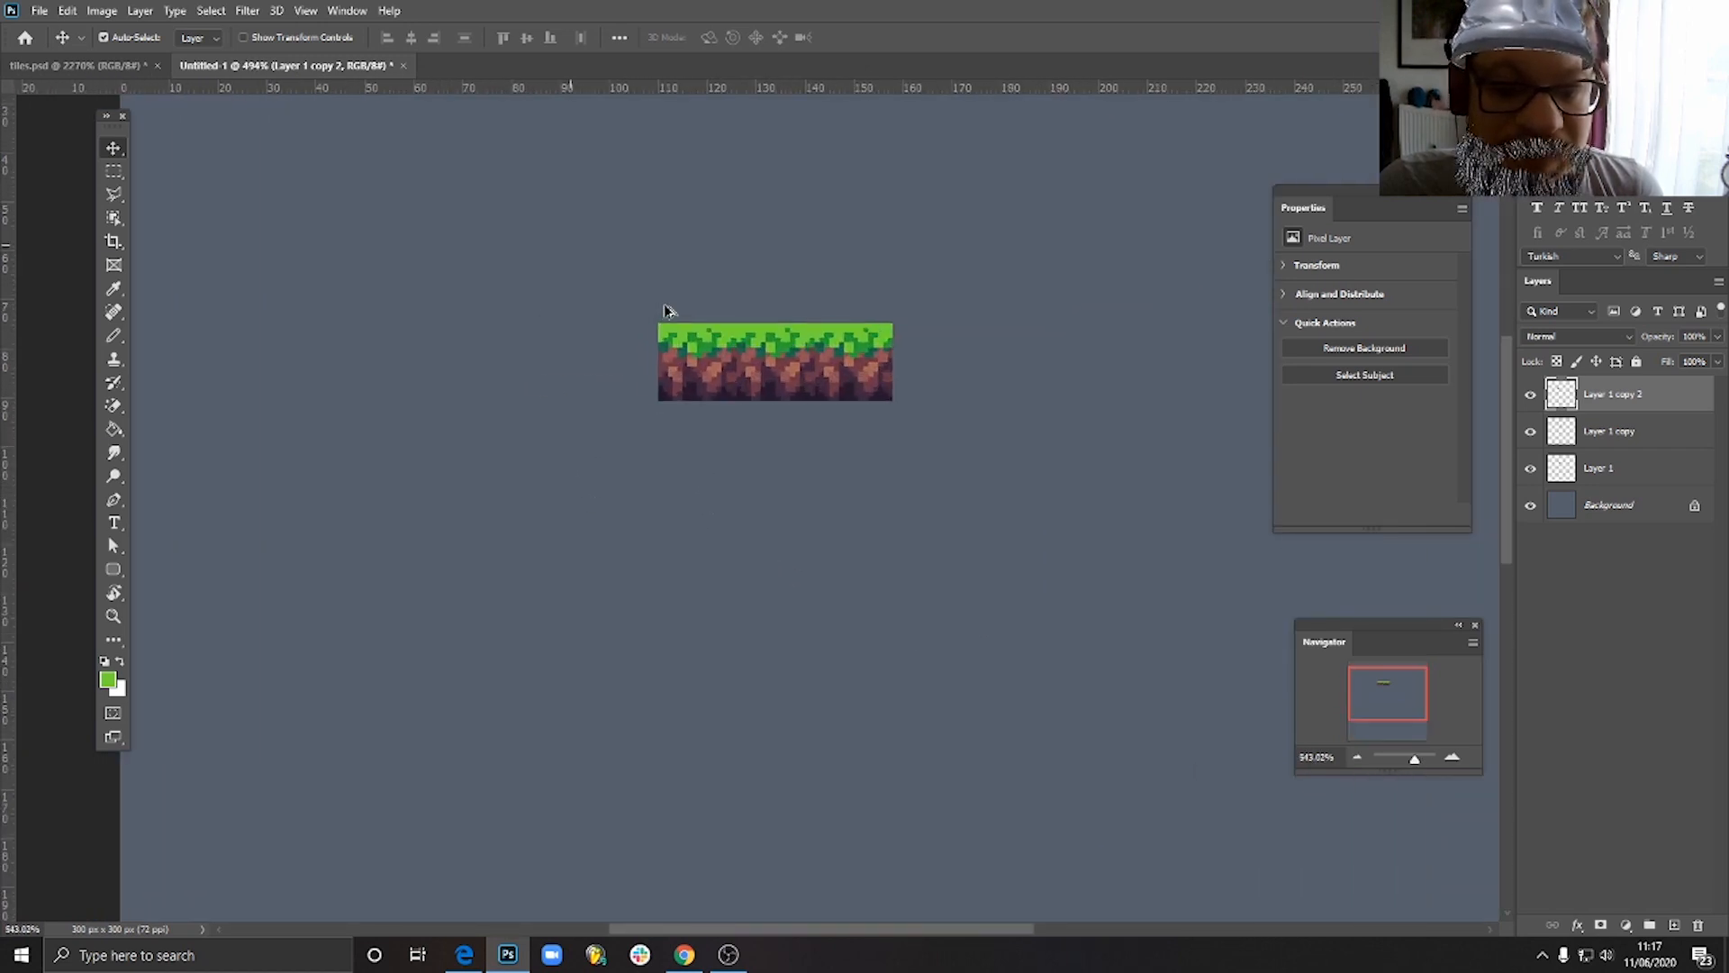
click(854, 434)
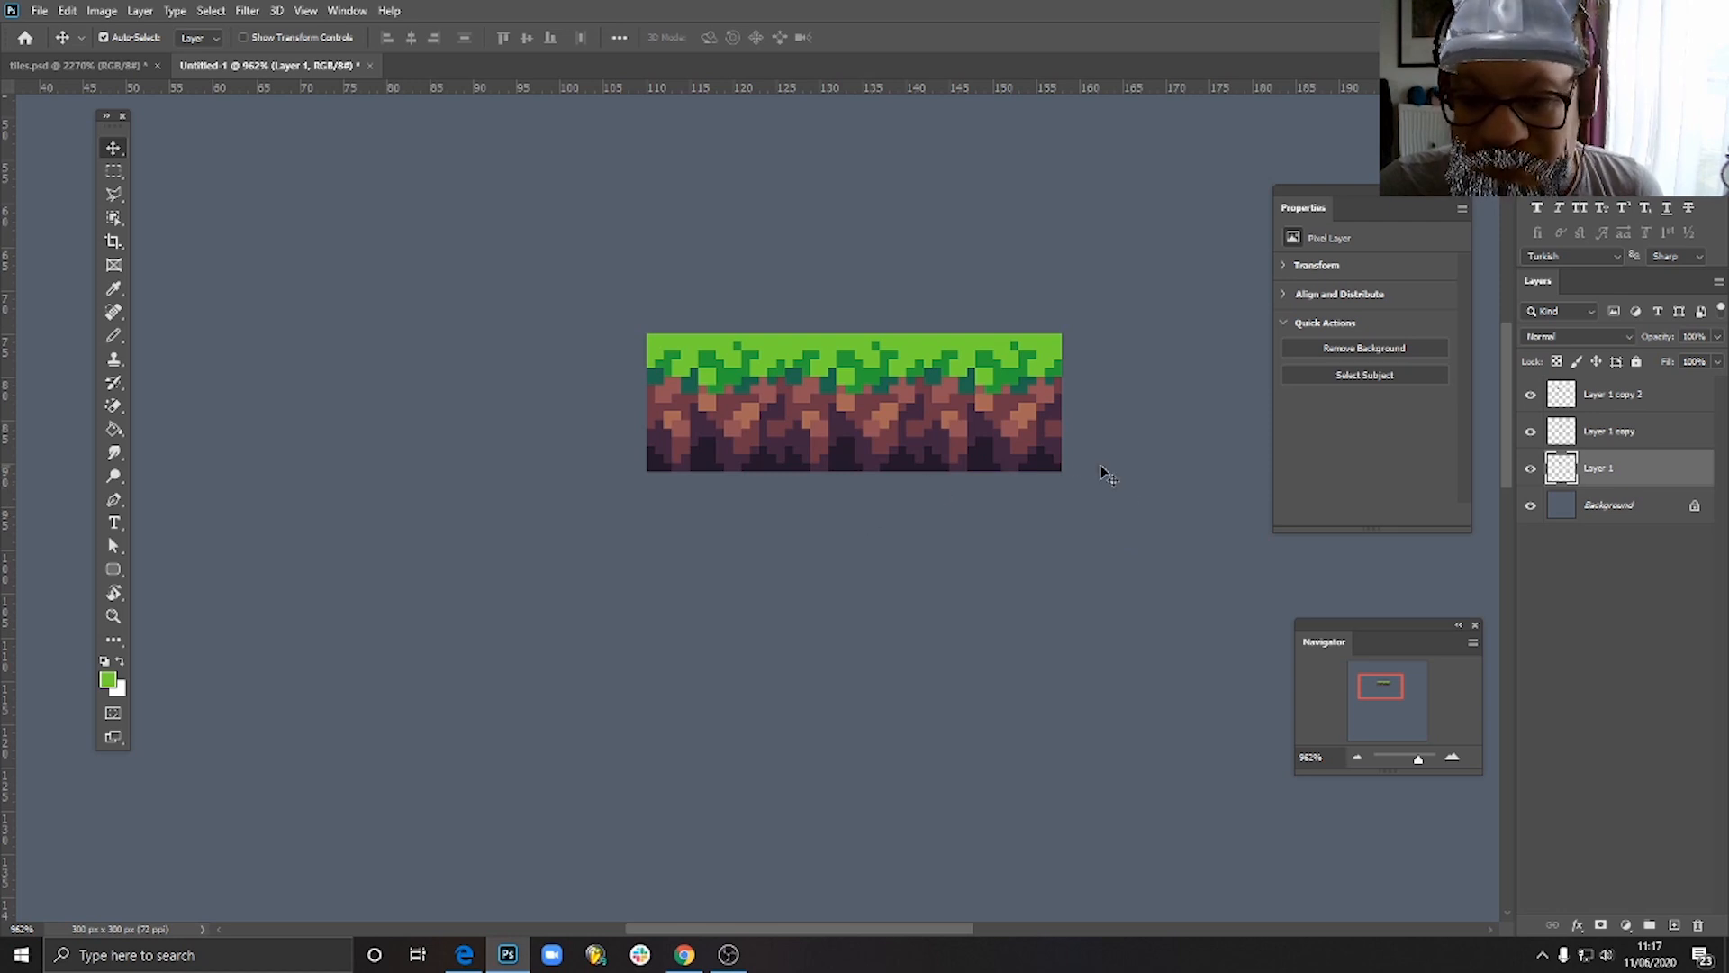
- Remove both side copies of the grass tile
click(1641, 433)
key(ctrl+z)
key(ctrl+z)
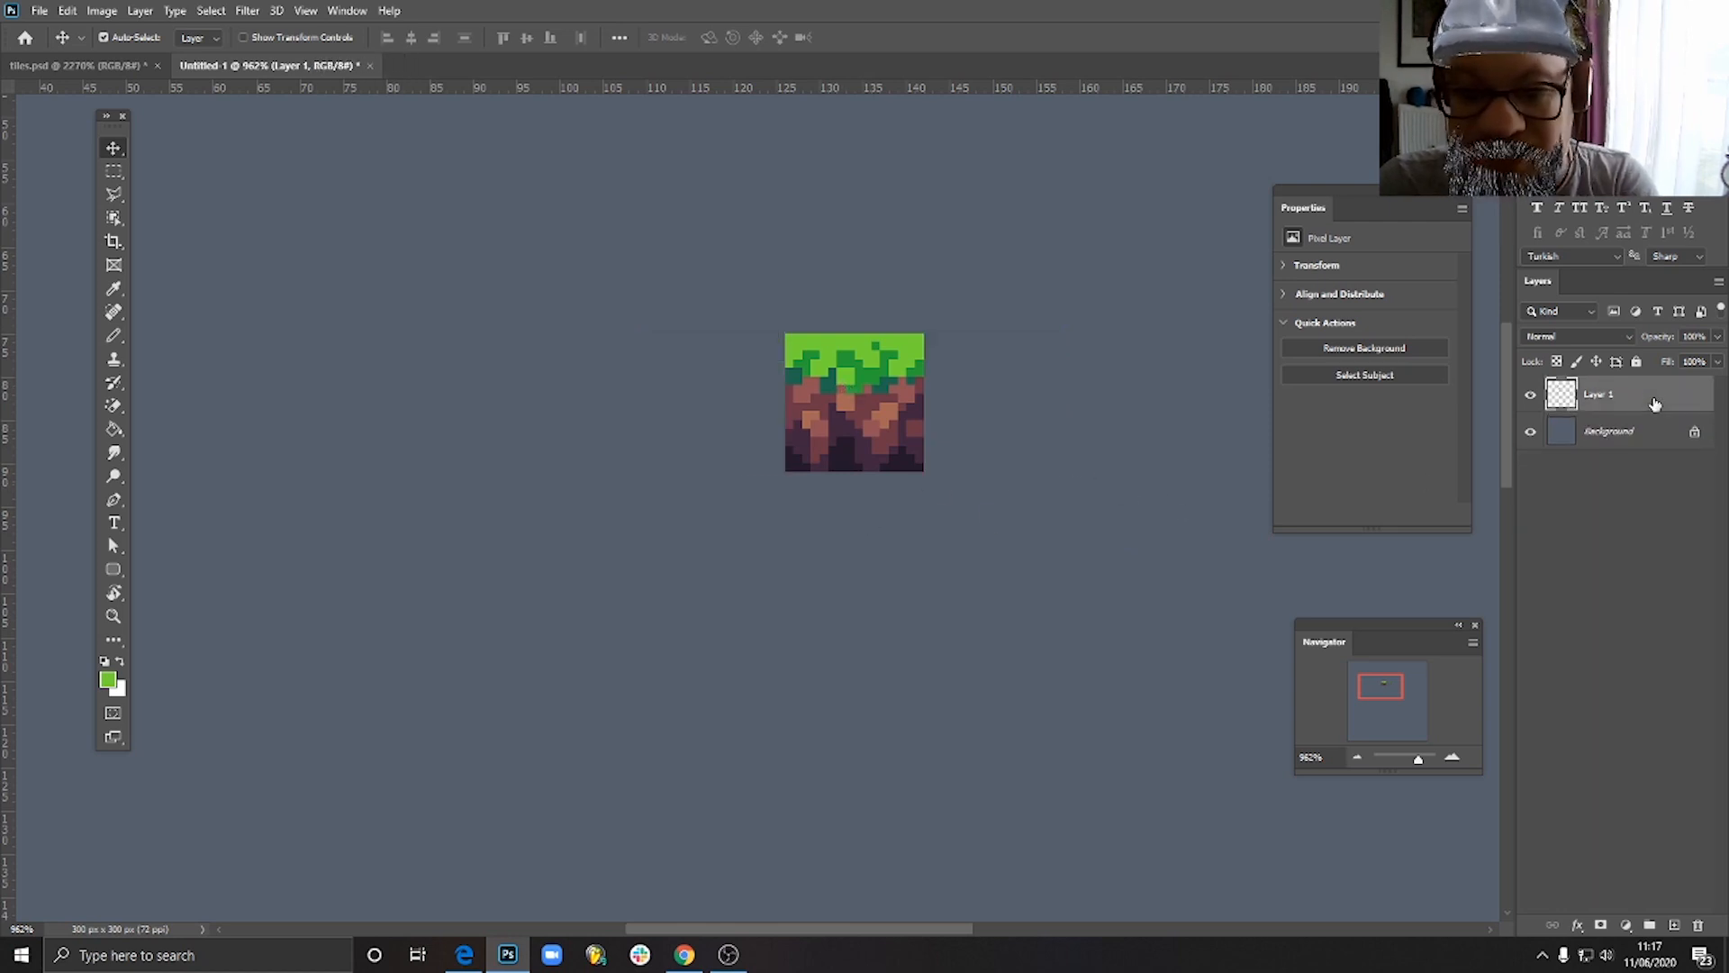
- Rename the grass tile's layer TileGrassMiddle and add a new layer above it
double_click(1591, 393)
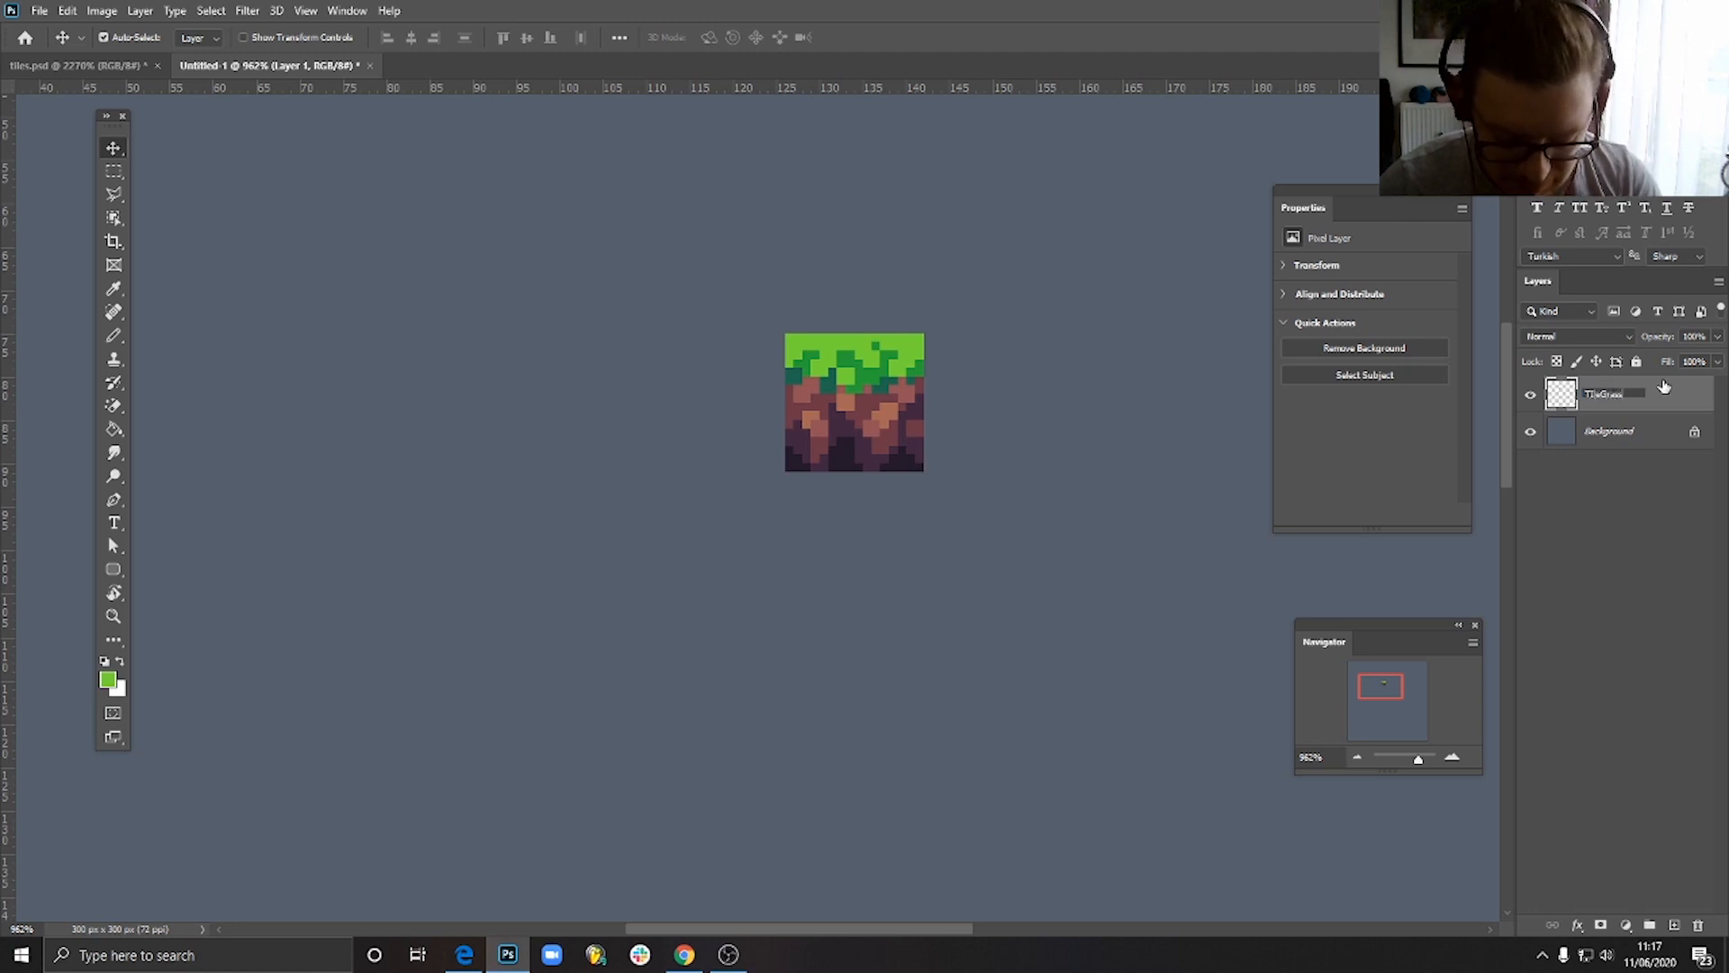
key(Return)
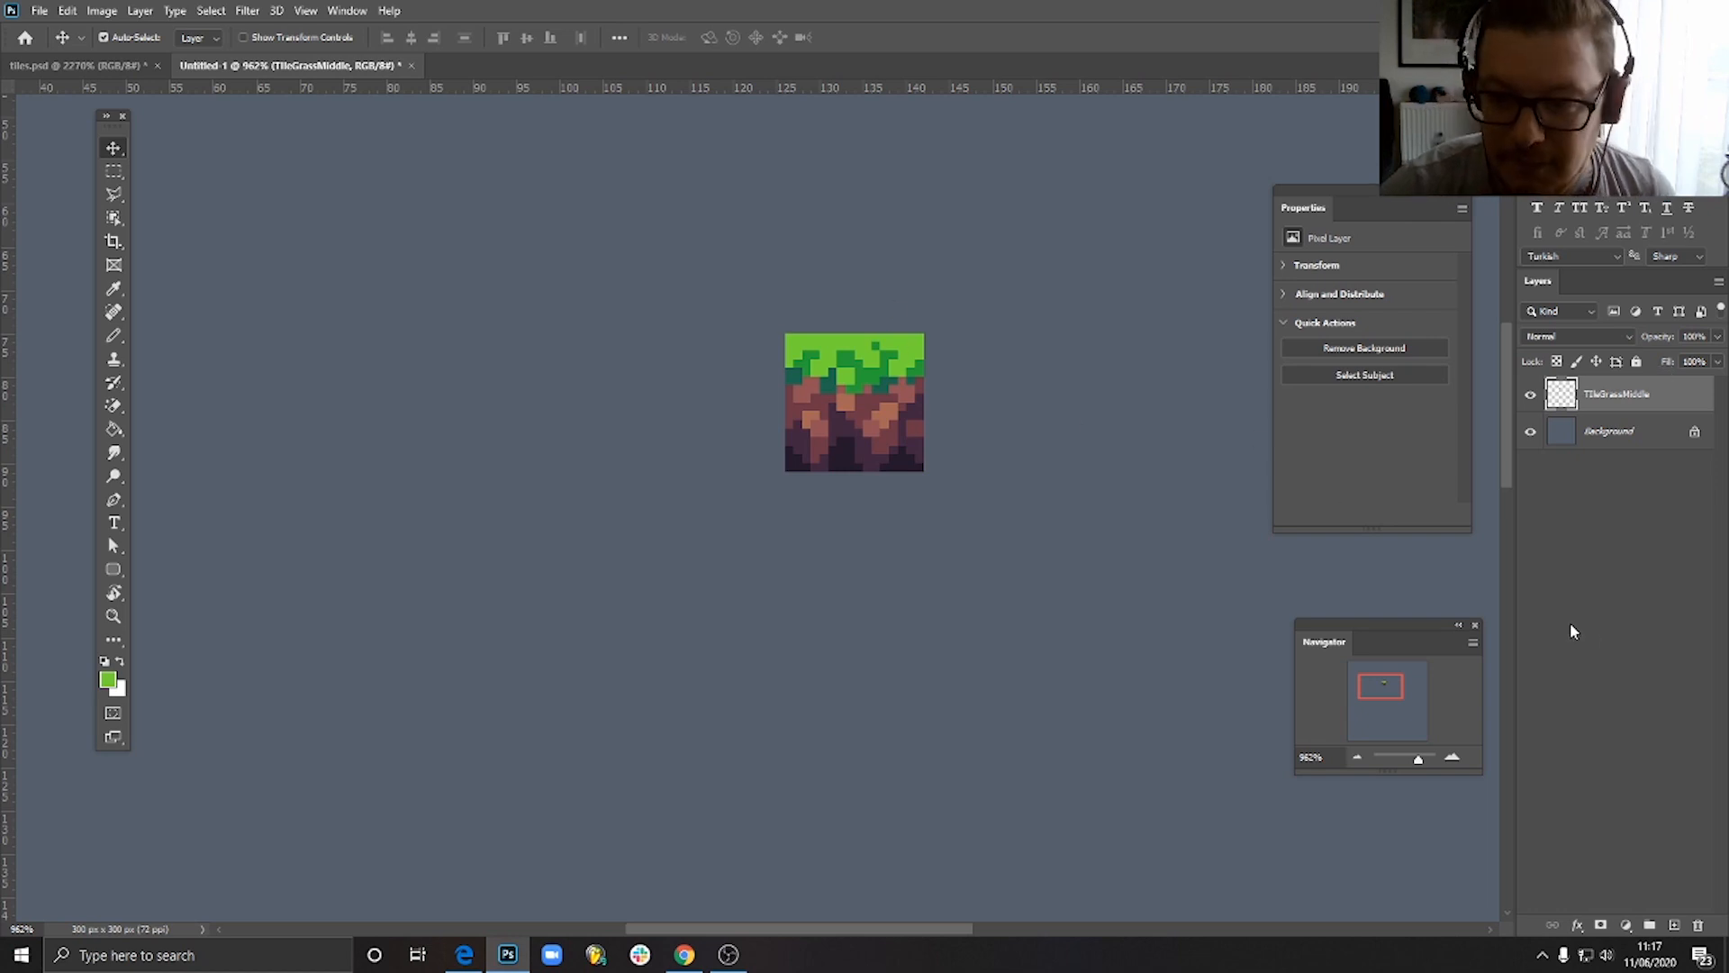
click(1674, 925)
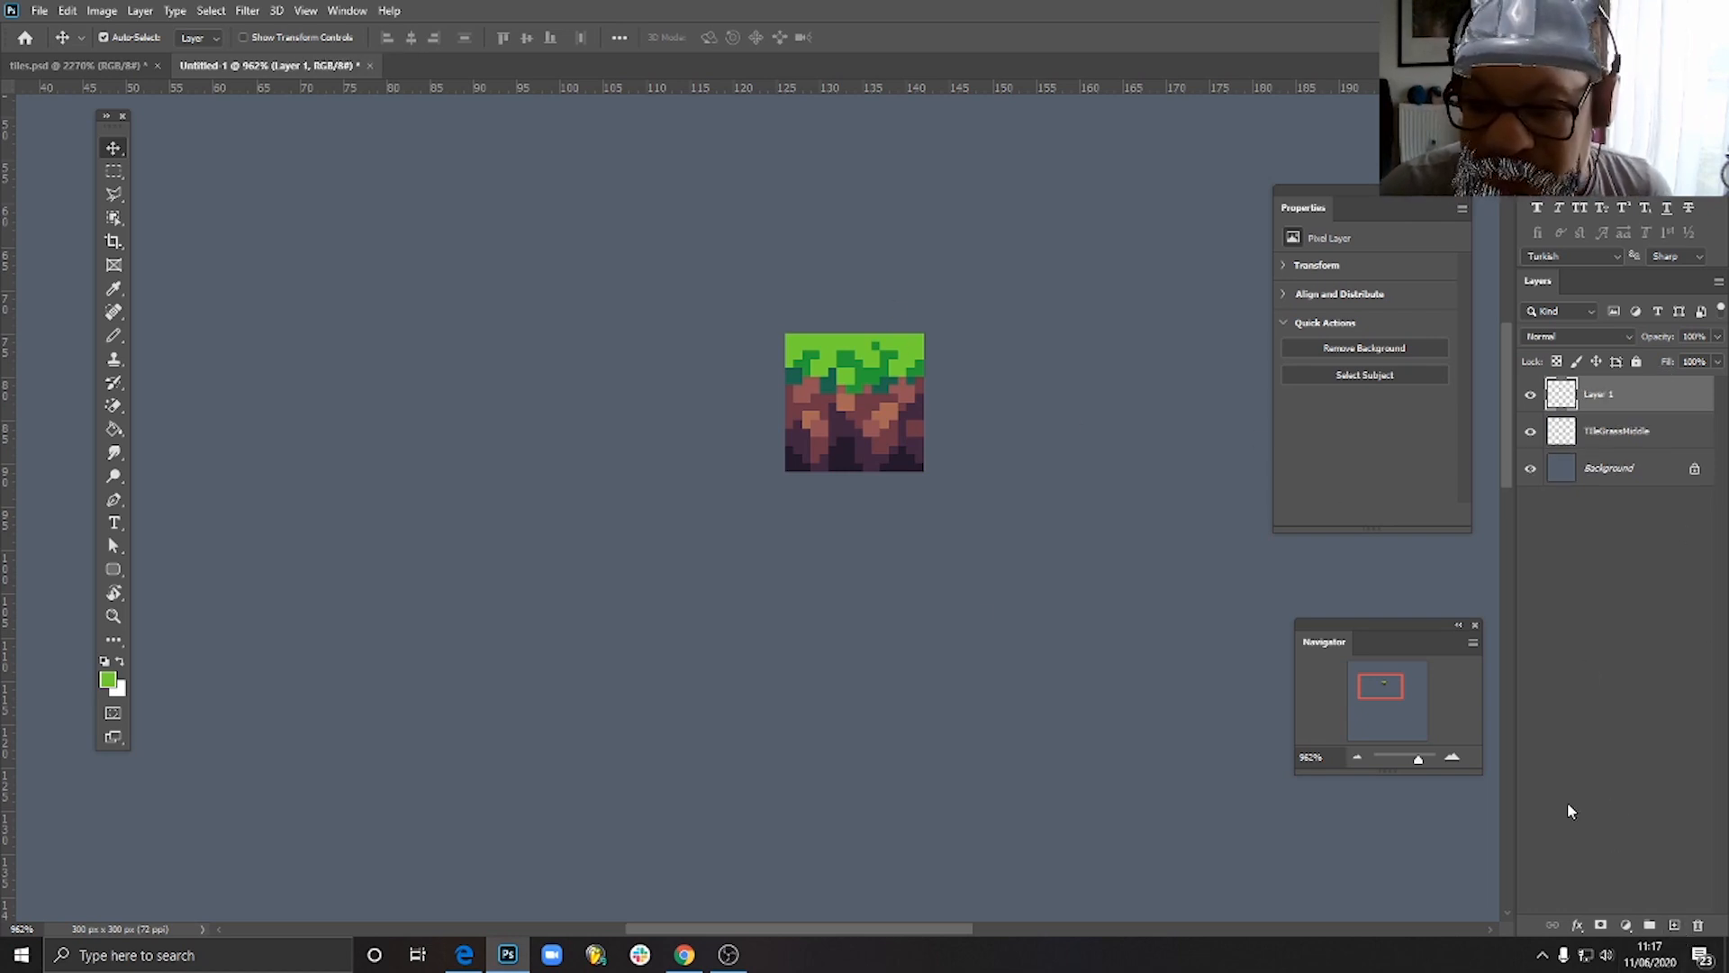
- On the new layer, fill a 16 by 16 pixel square selection with the tile's darkest purple and deselect
click(114, 171)
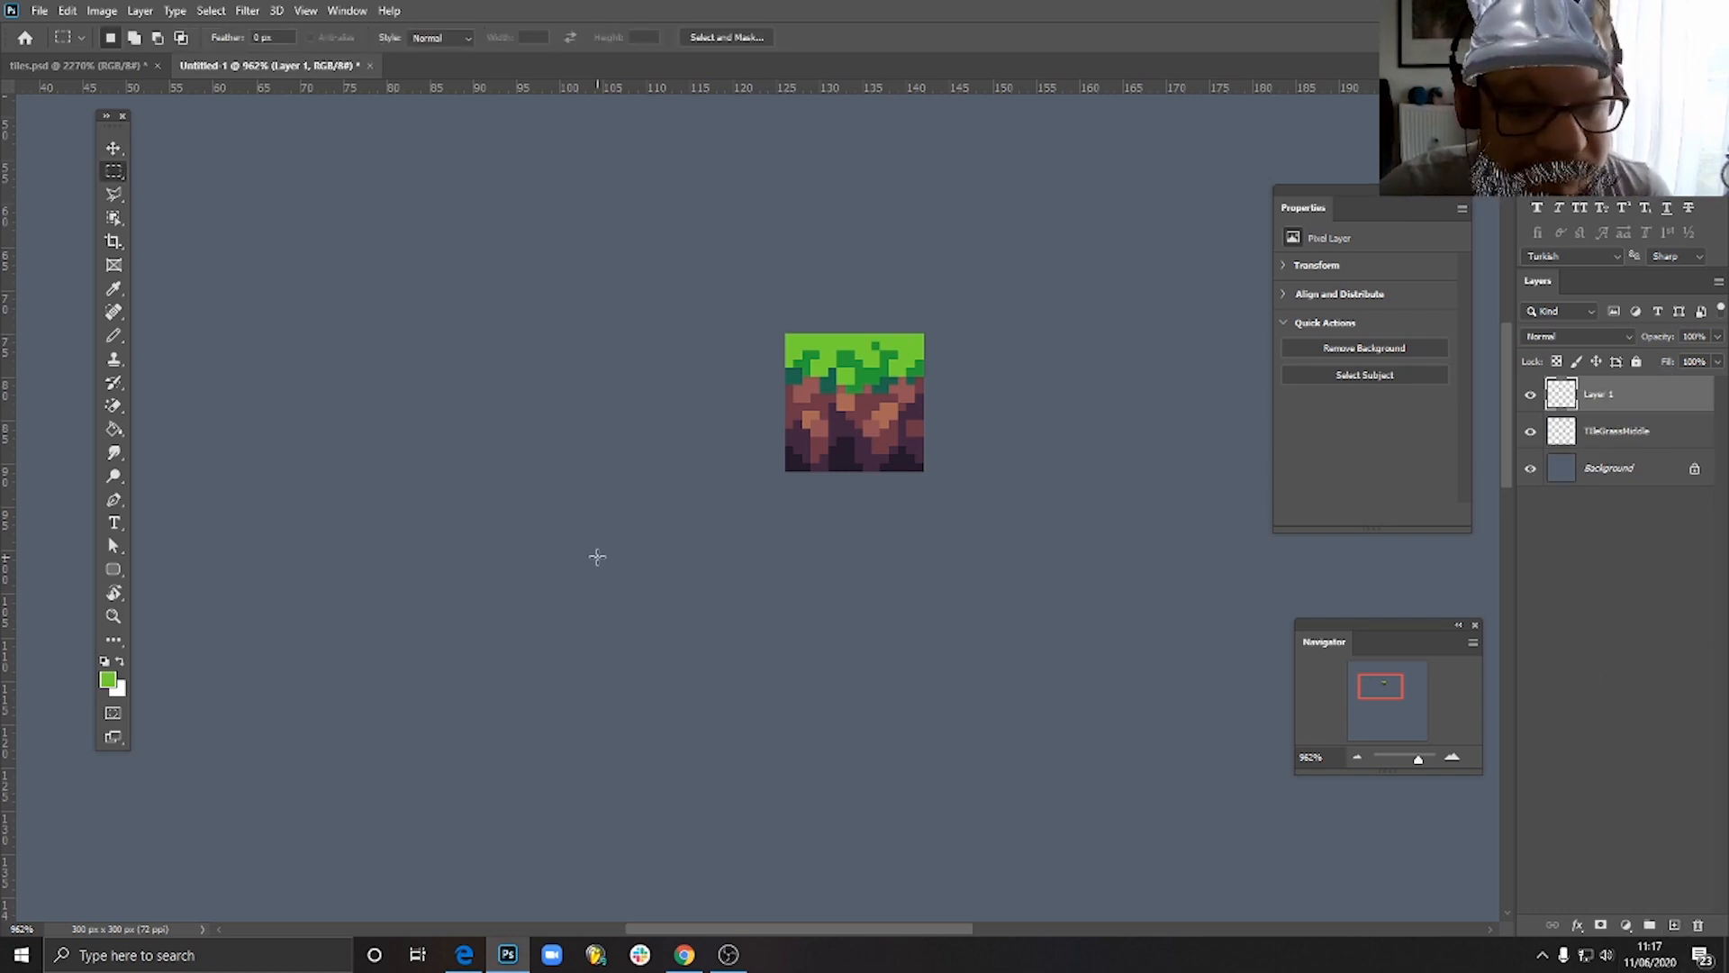
drag(577, 515, 716, 652)
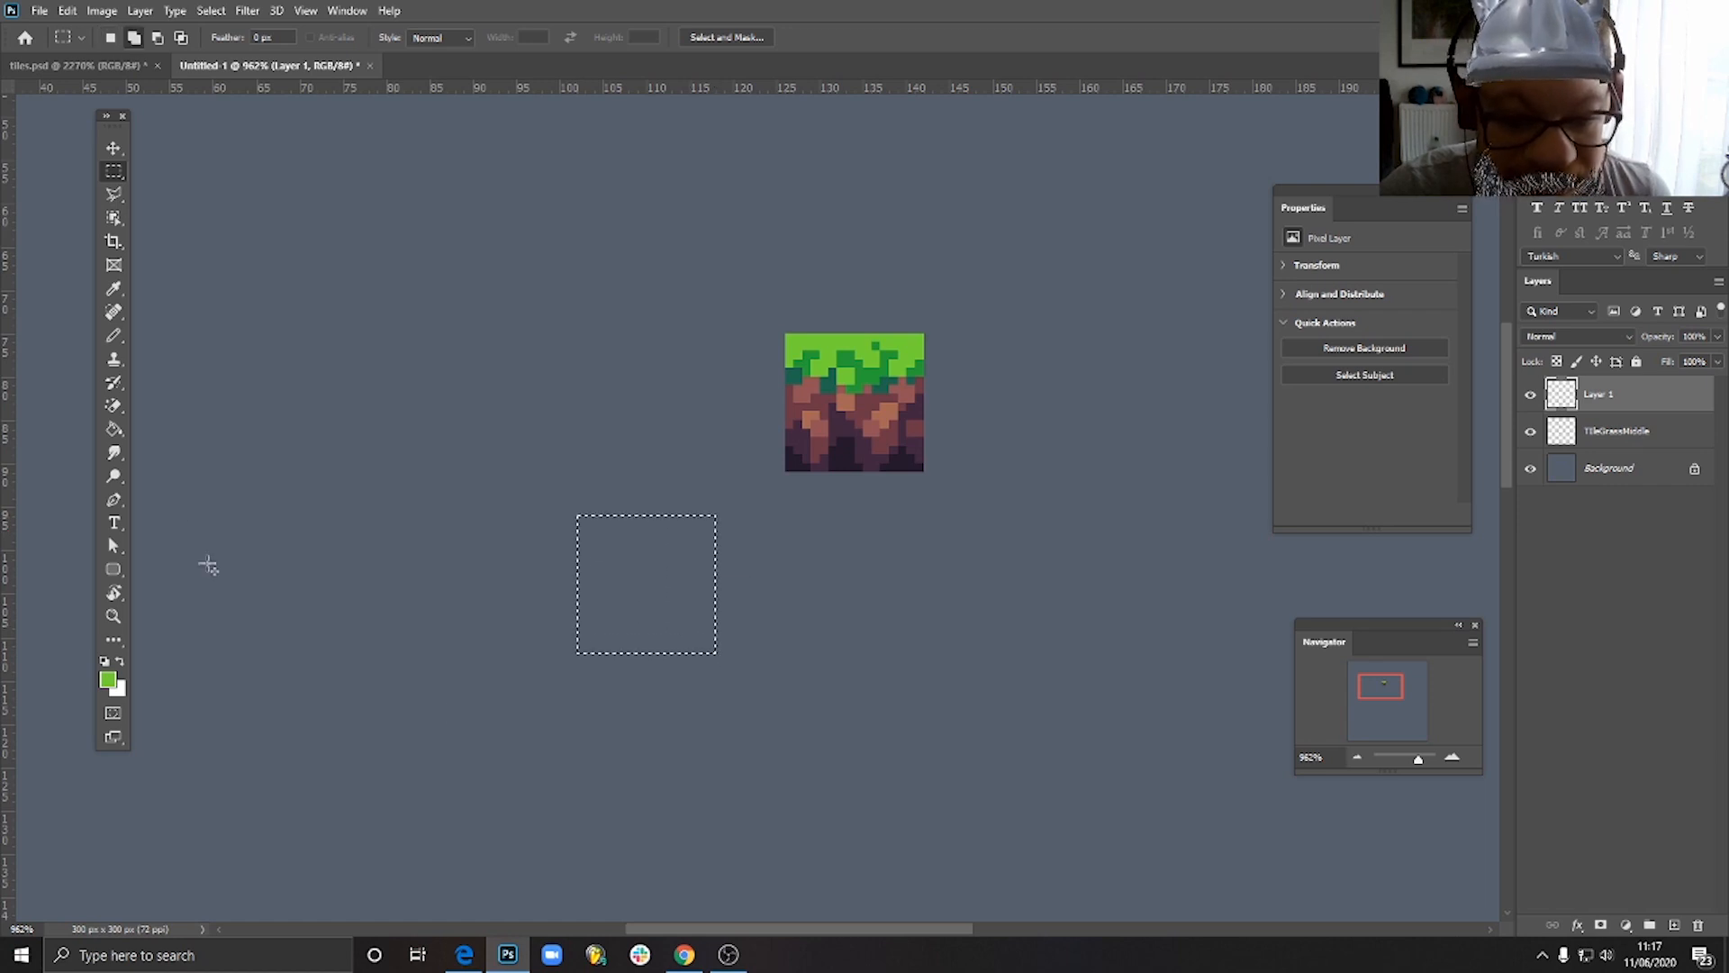
click(114, 428)
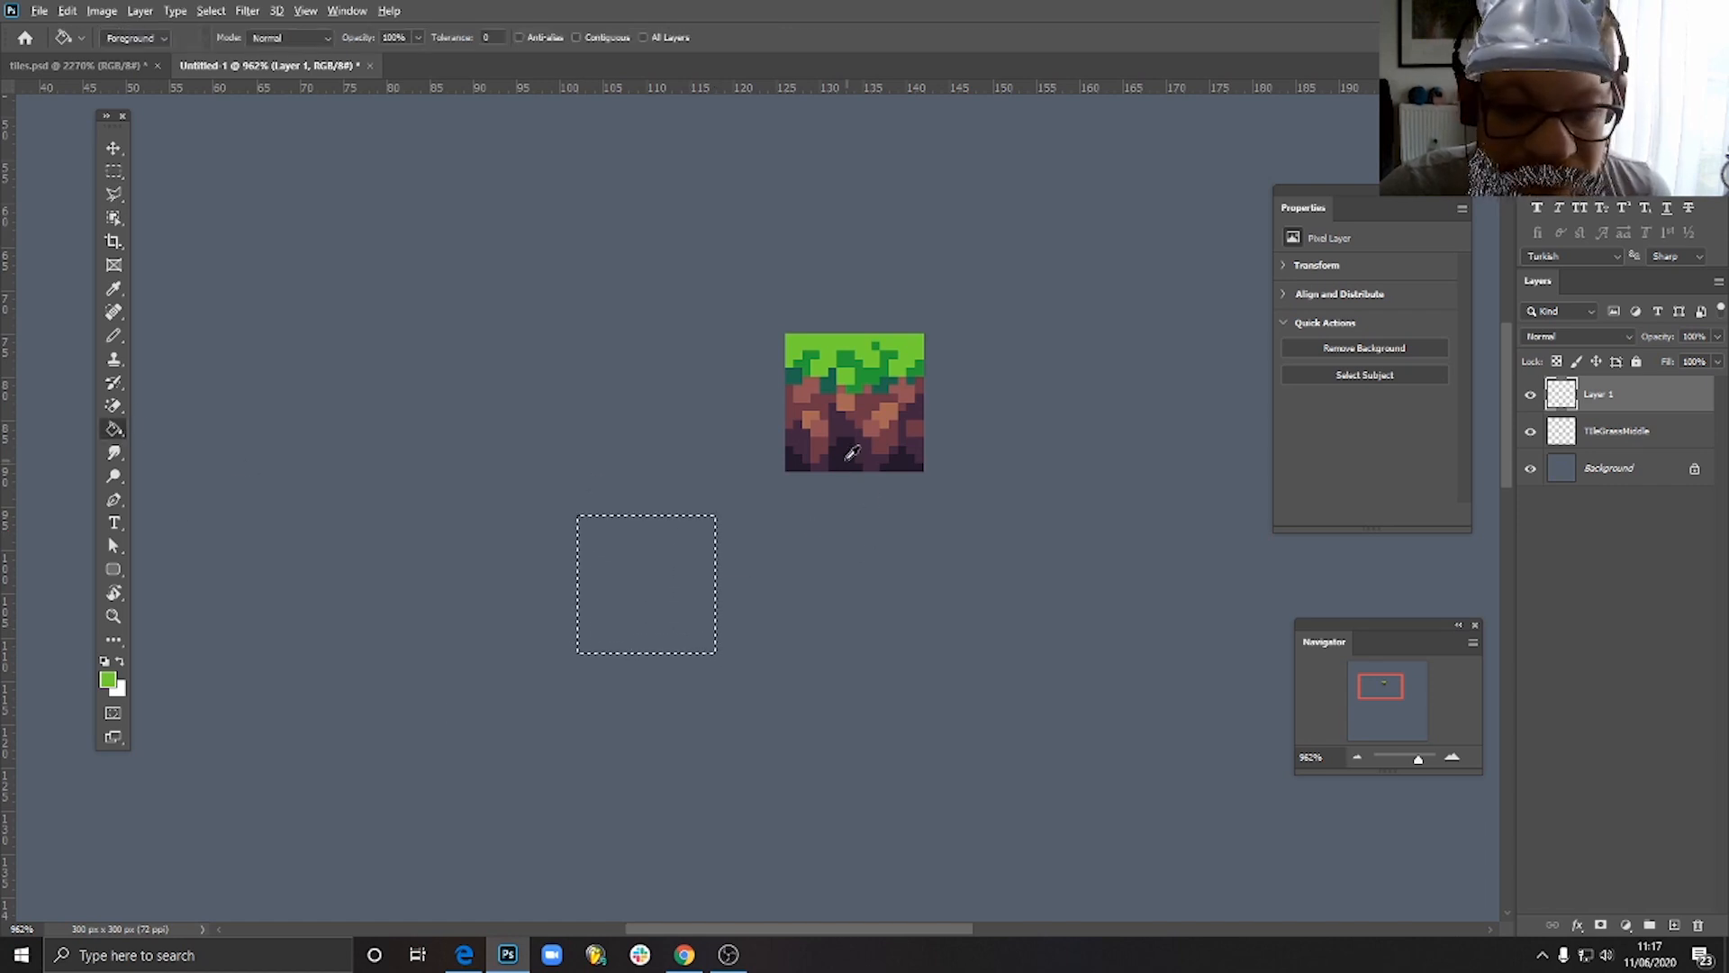
alt+click(852, 452)
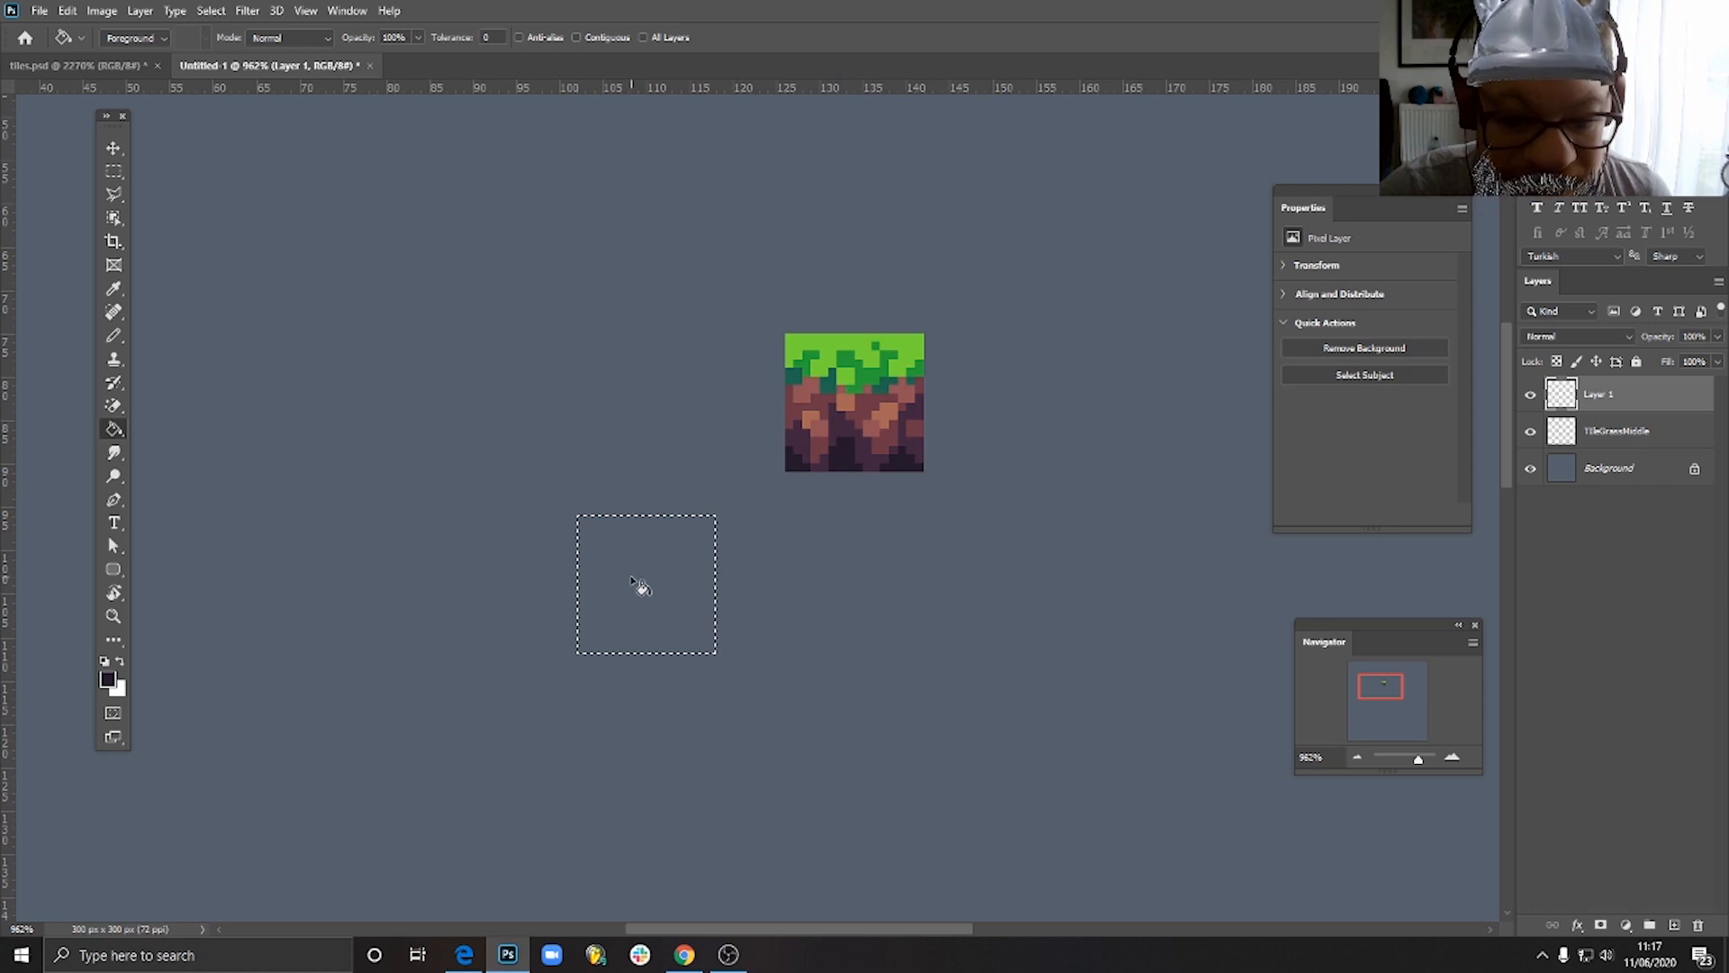
click(635, 582)
key(ctrl+d)
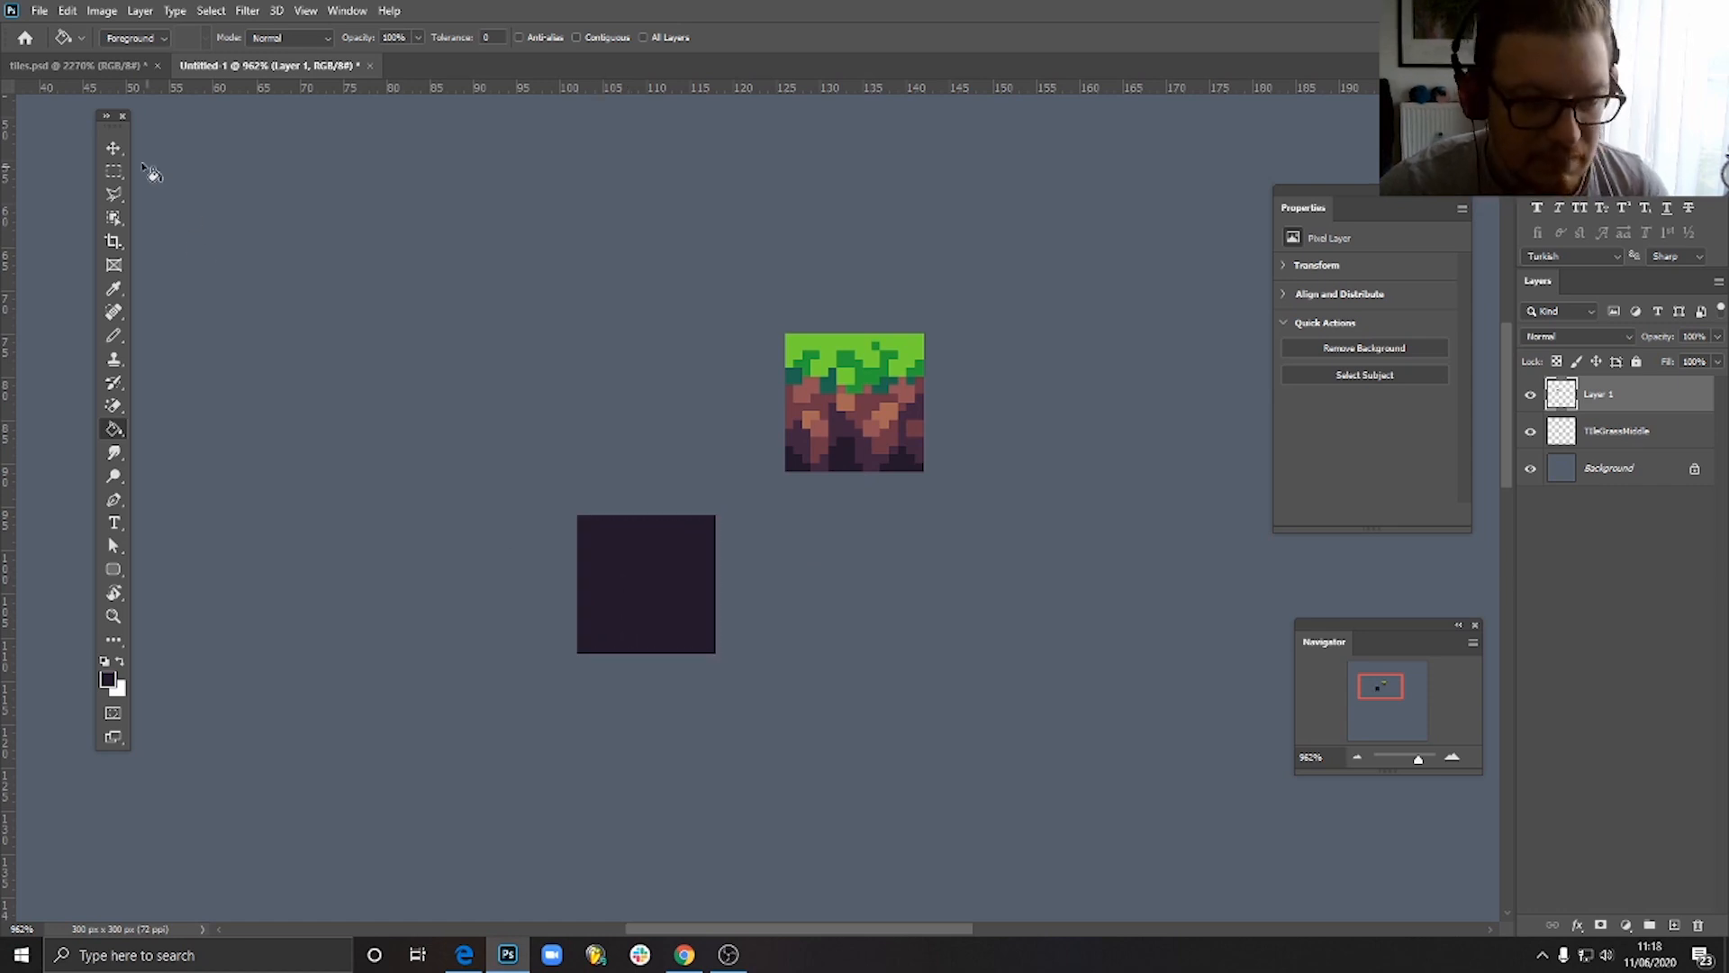
- Move the dark purple square flush beneath the grass tile
click(113, 147)
drag(648, 586, 850, 538)
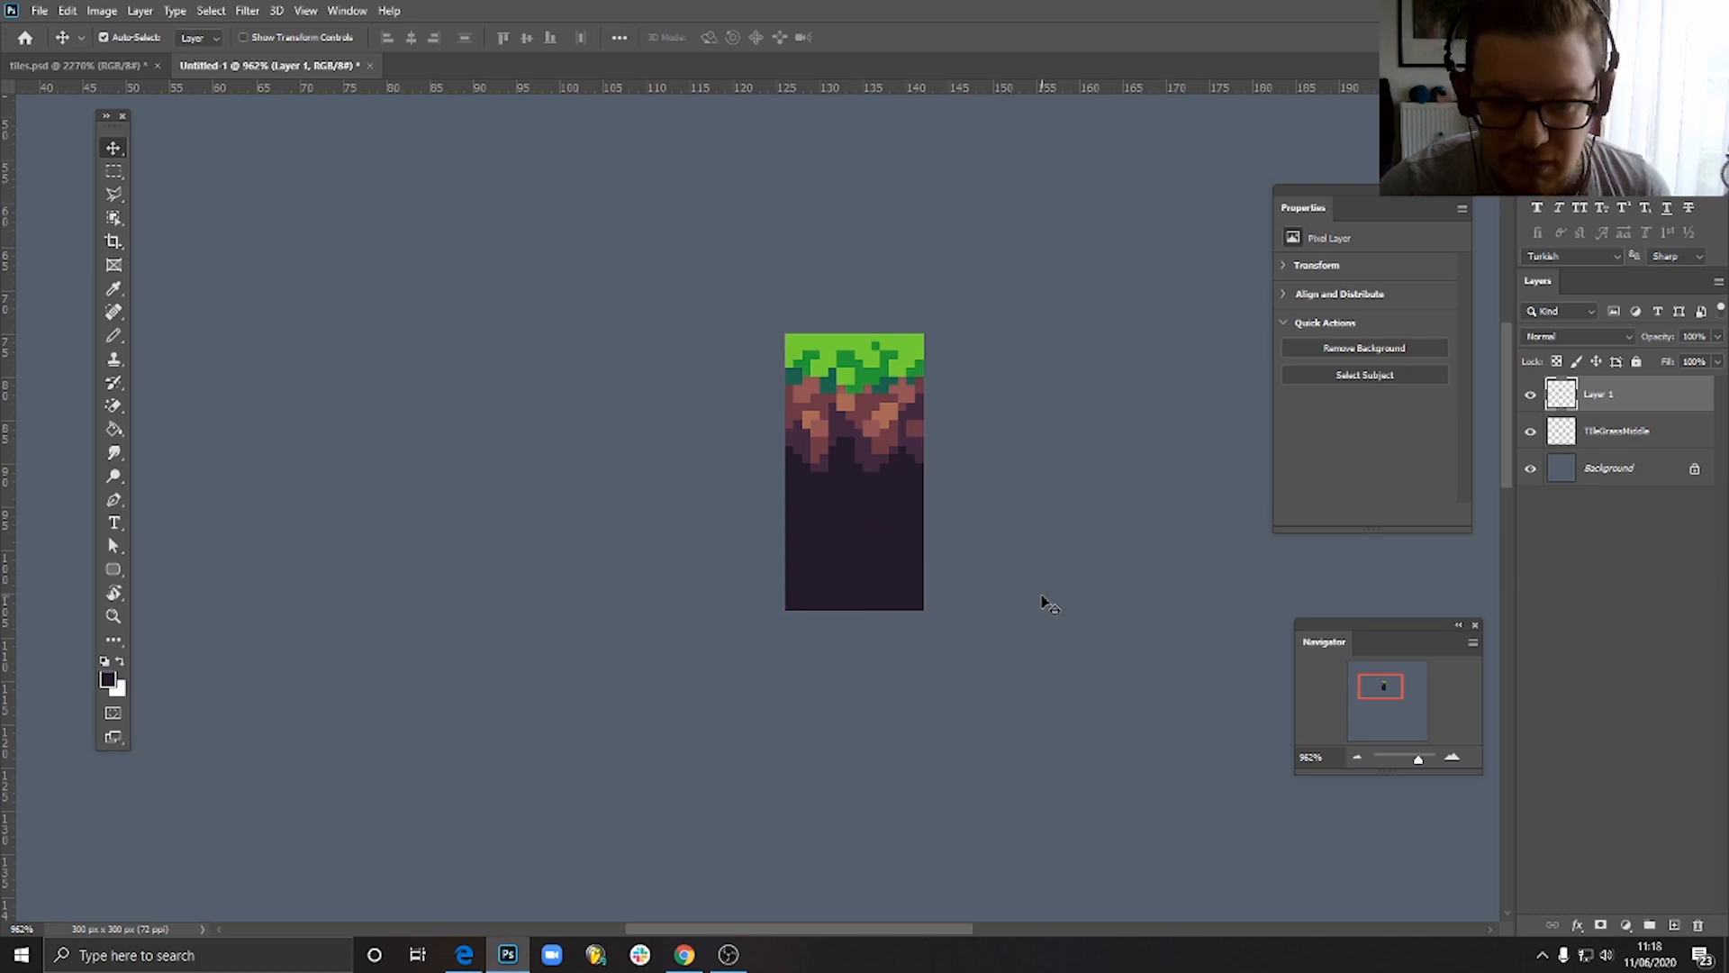
scroll(1008, 594, down, 5)
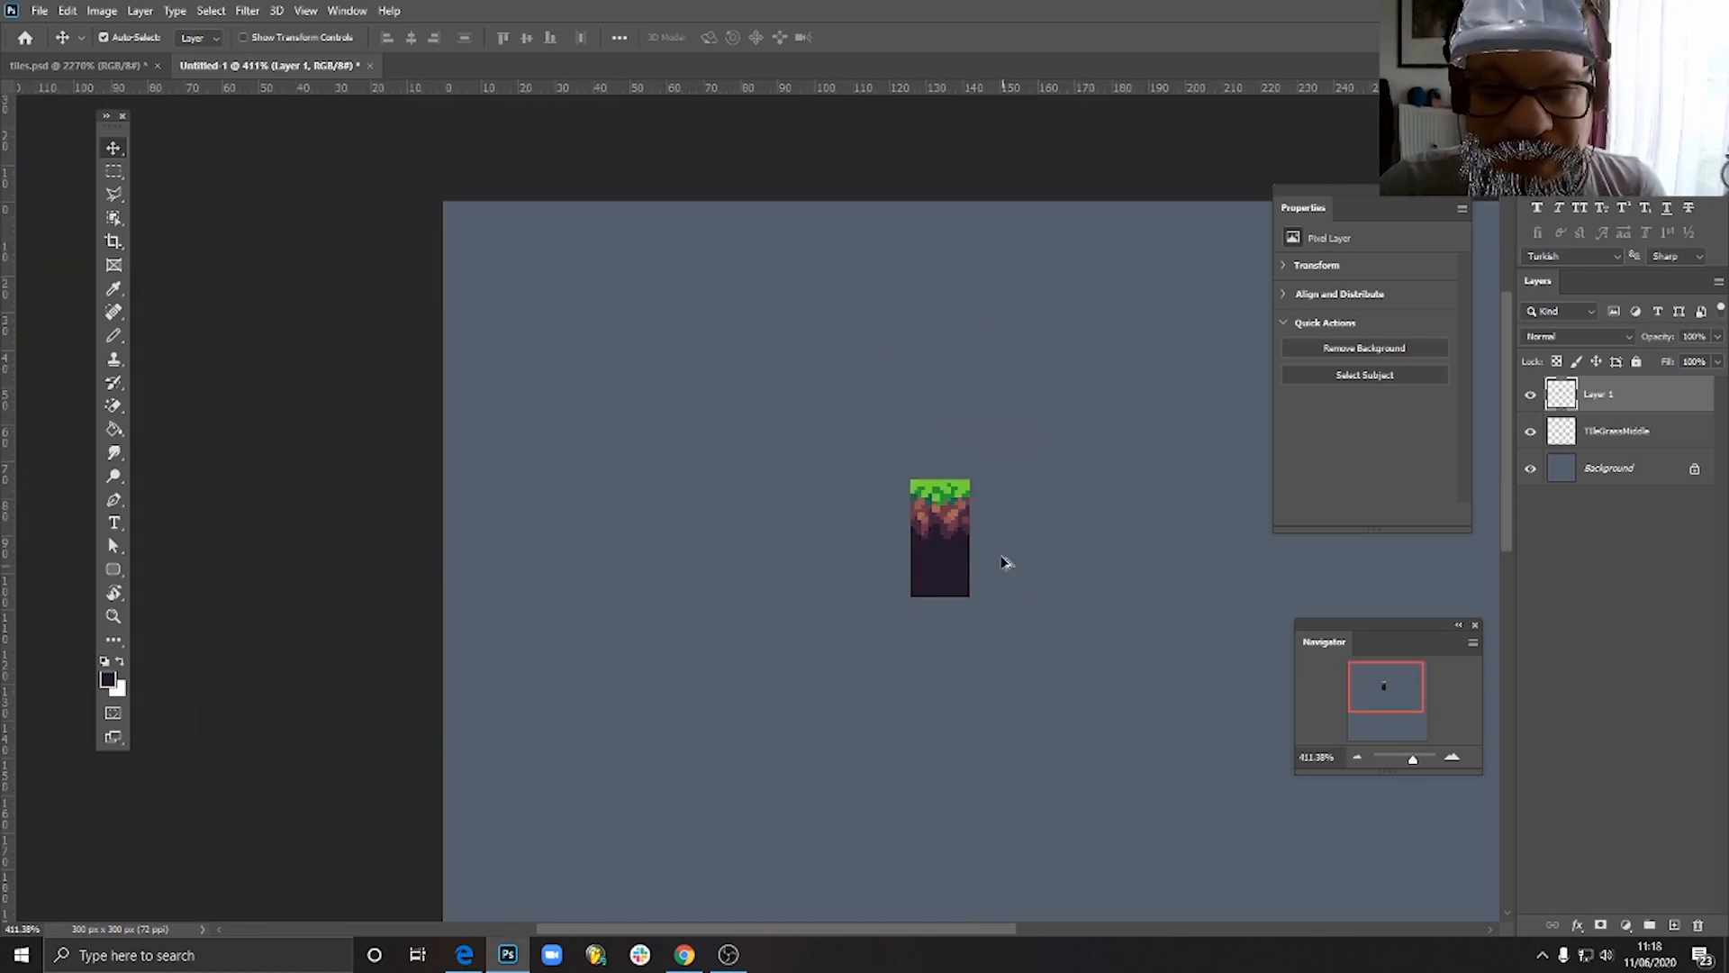
- Duplicate the grass tile and dark square together on both sides to preview a wider ground section
scroll(1006, 563, up, 5)
click(896, 480)
shift+click(917, 606)
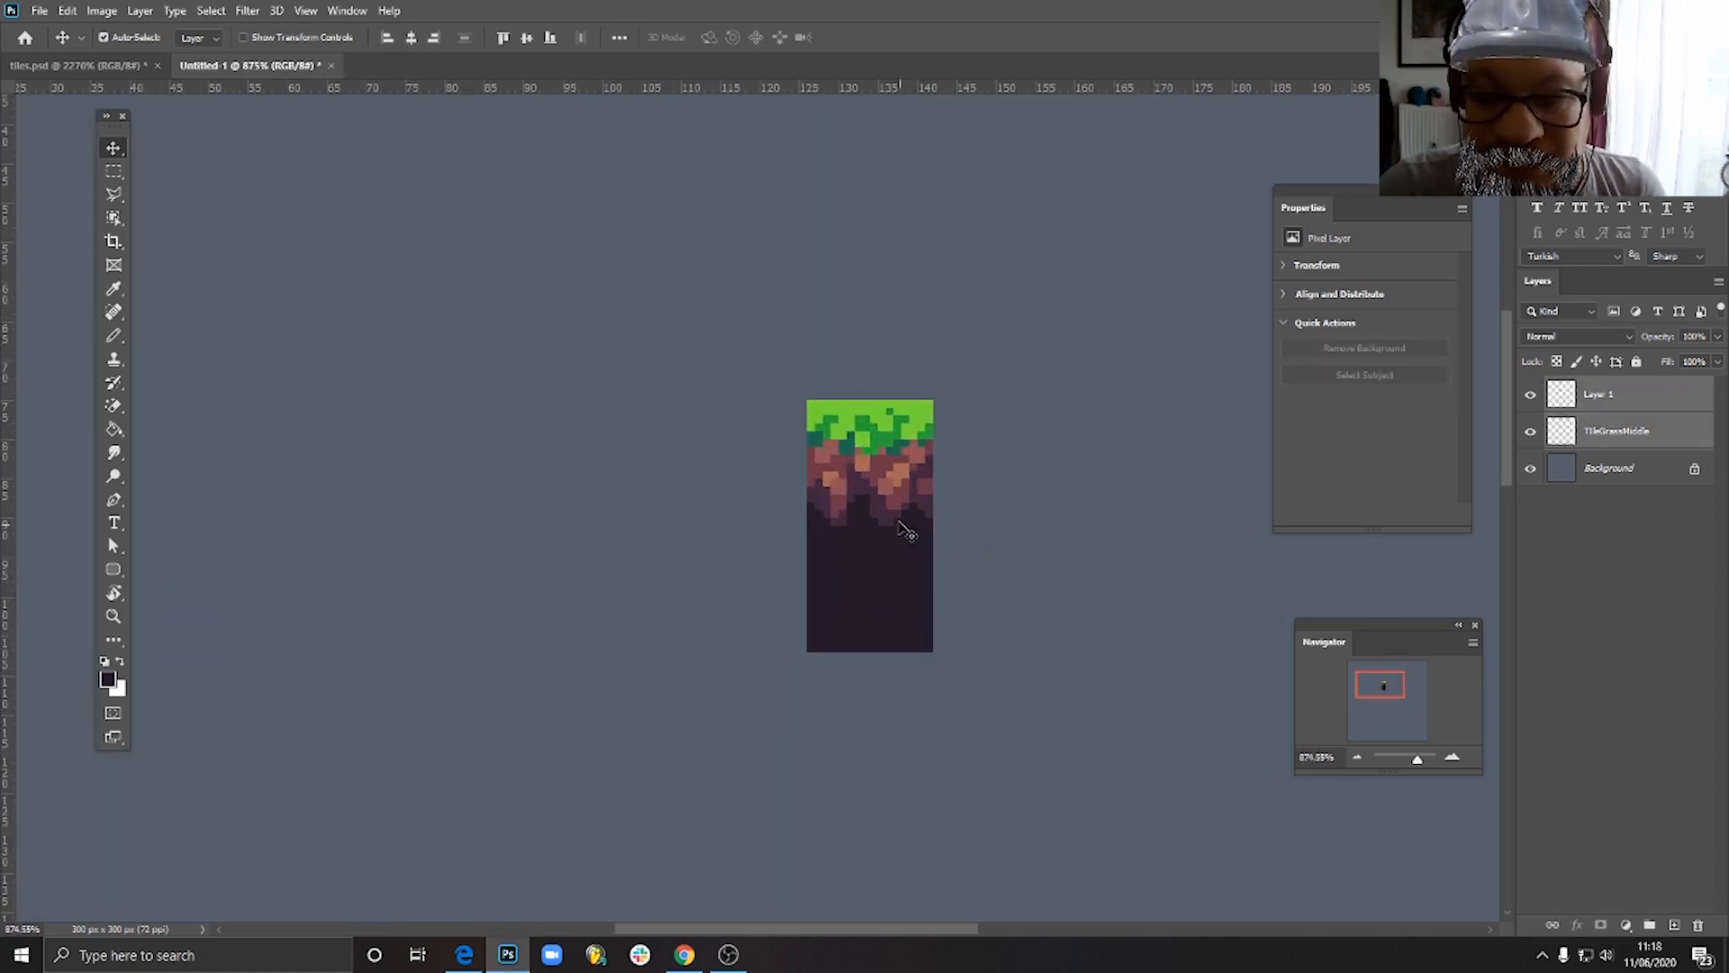
drag(876, 453, 780, 465)
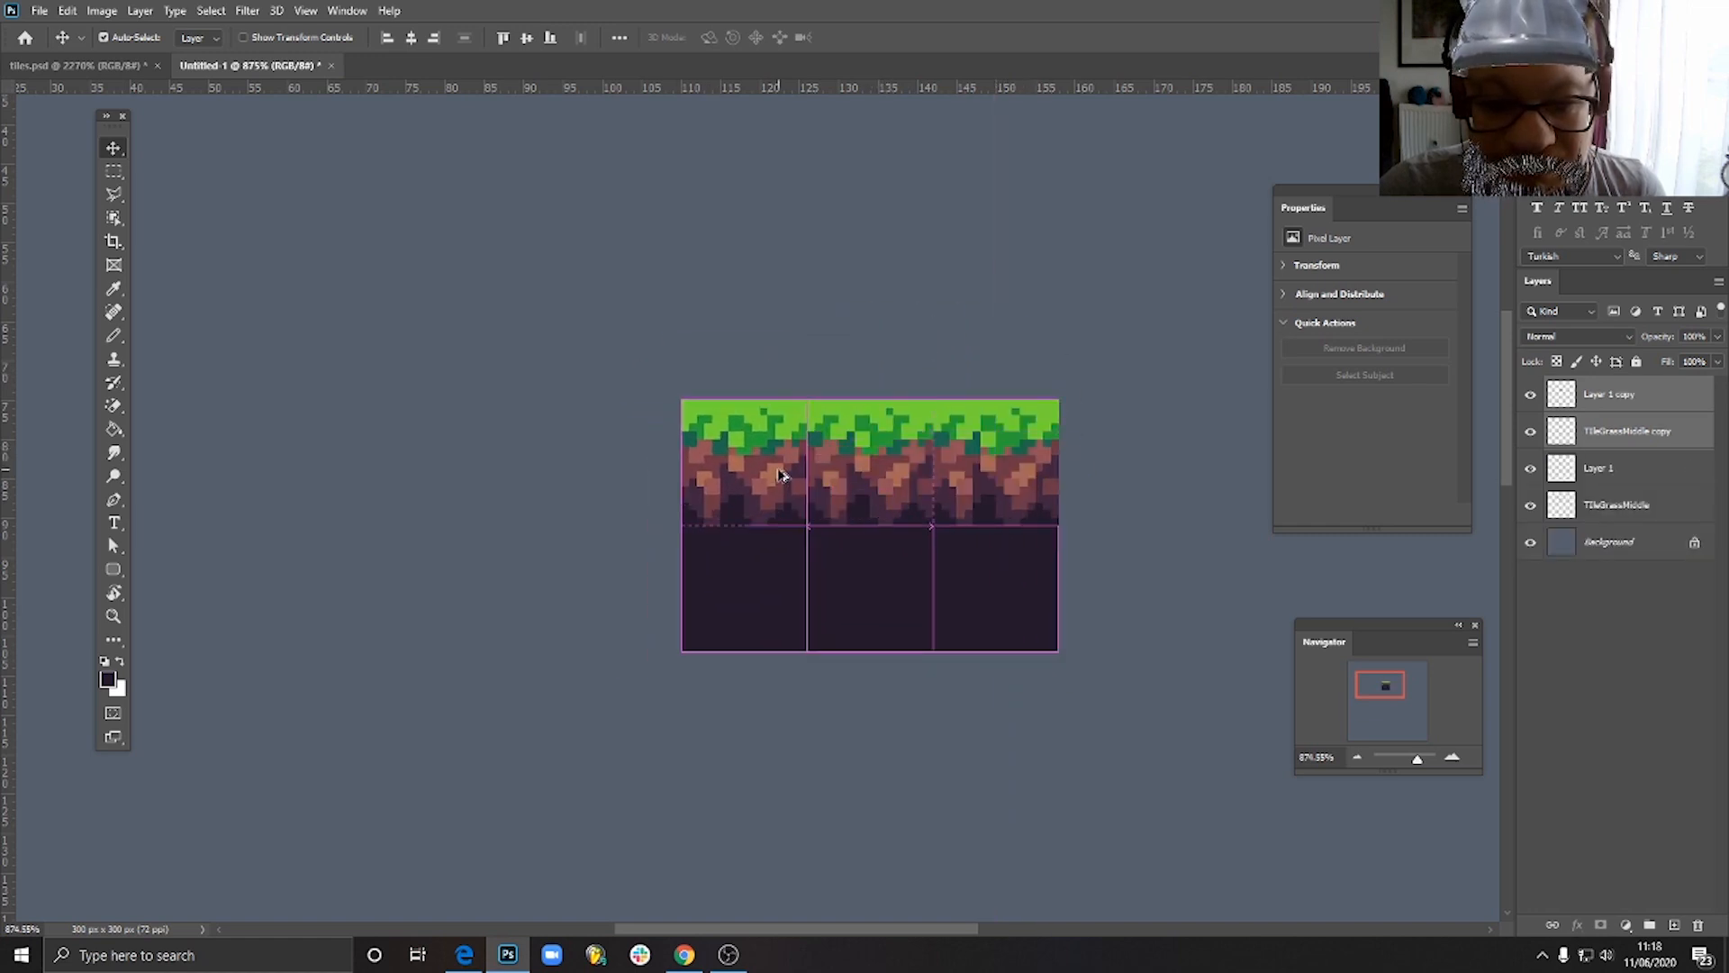
scroll(1004, 634, down, 4)
scroll(1007, 637, down, 3)
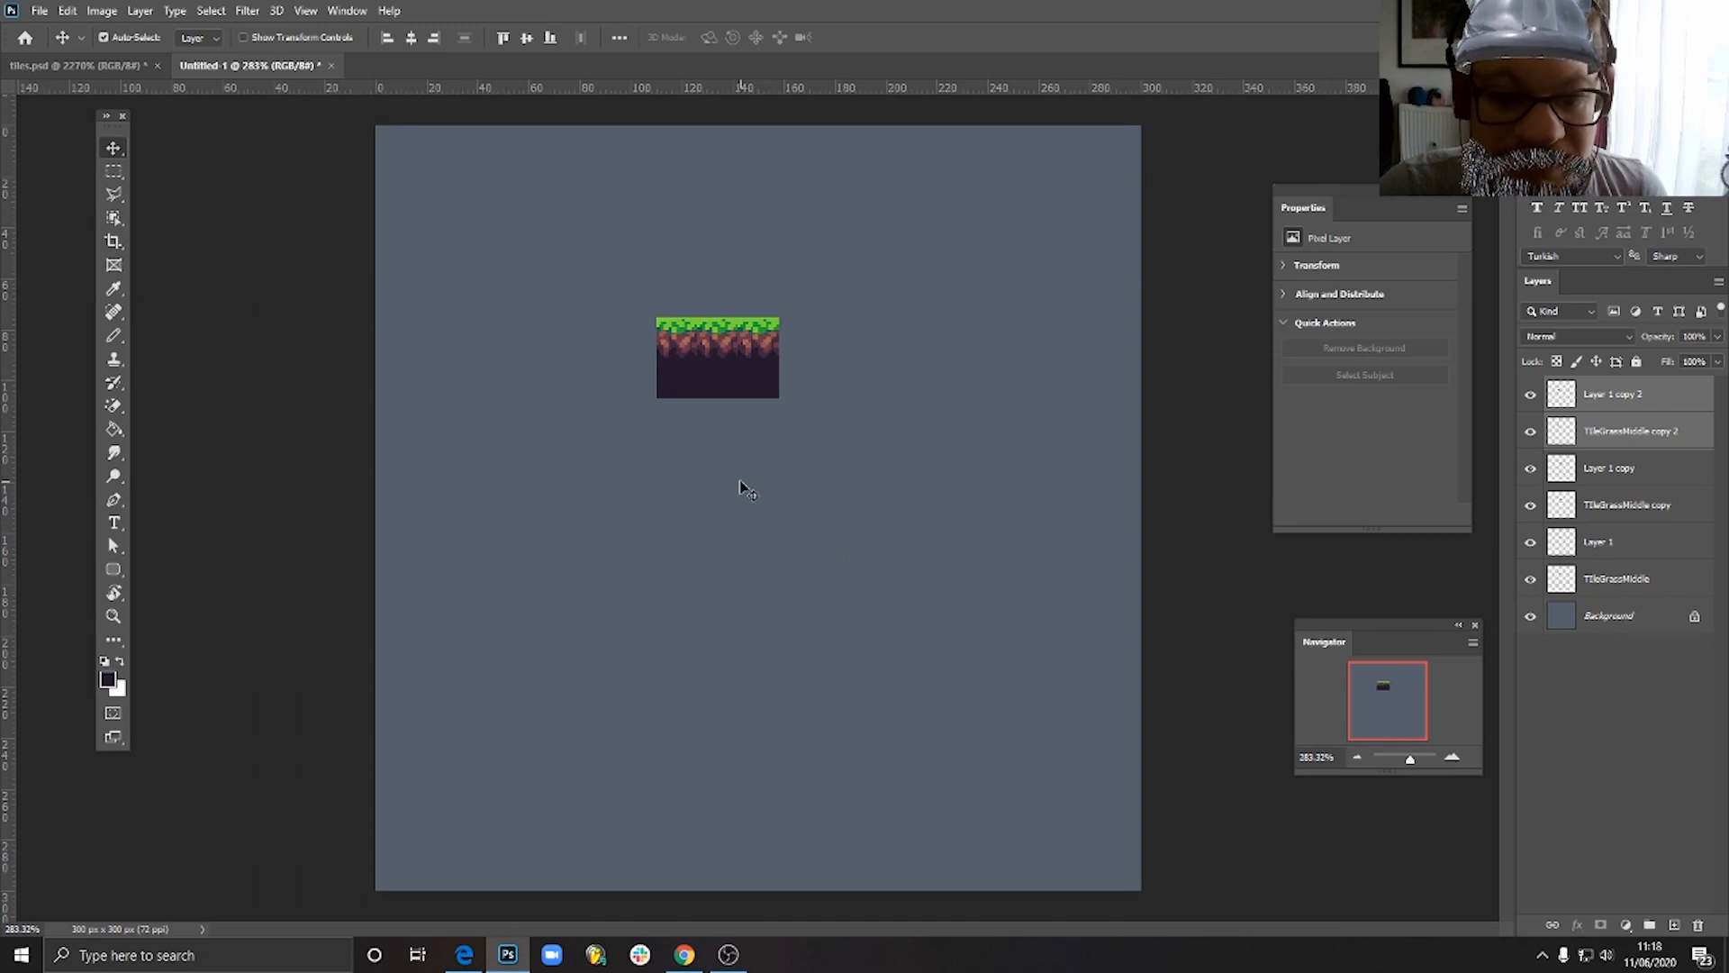
scroll(686, 394, up, 5)
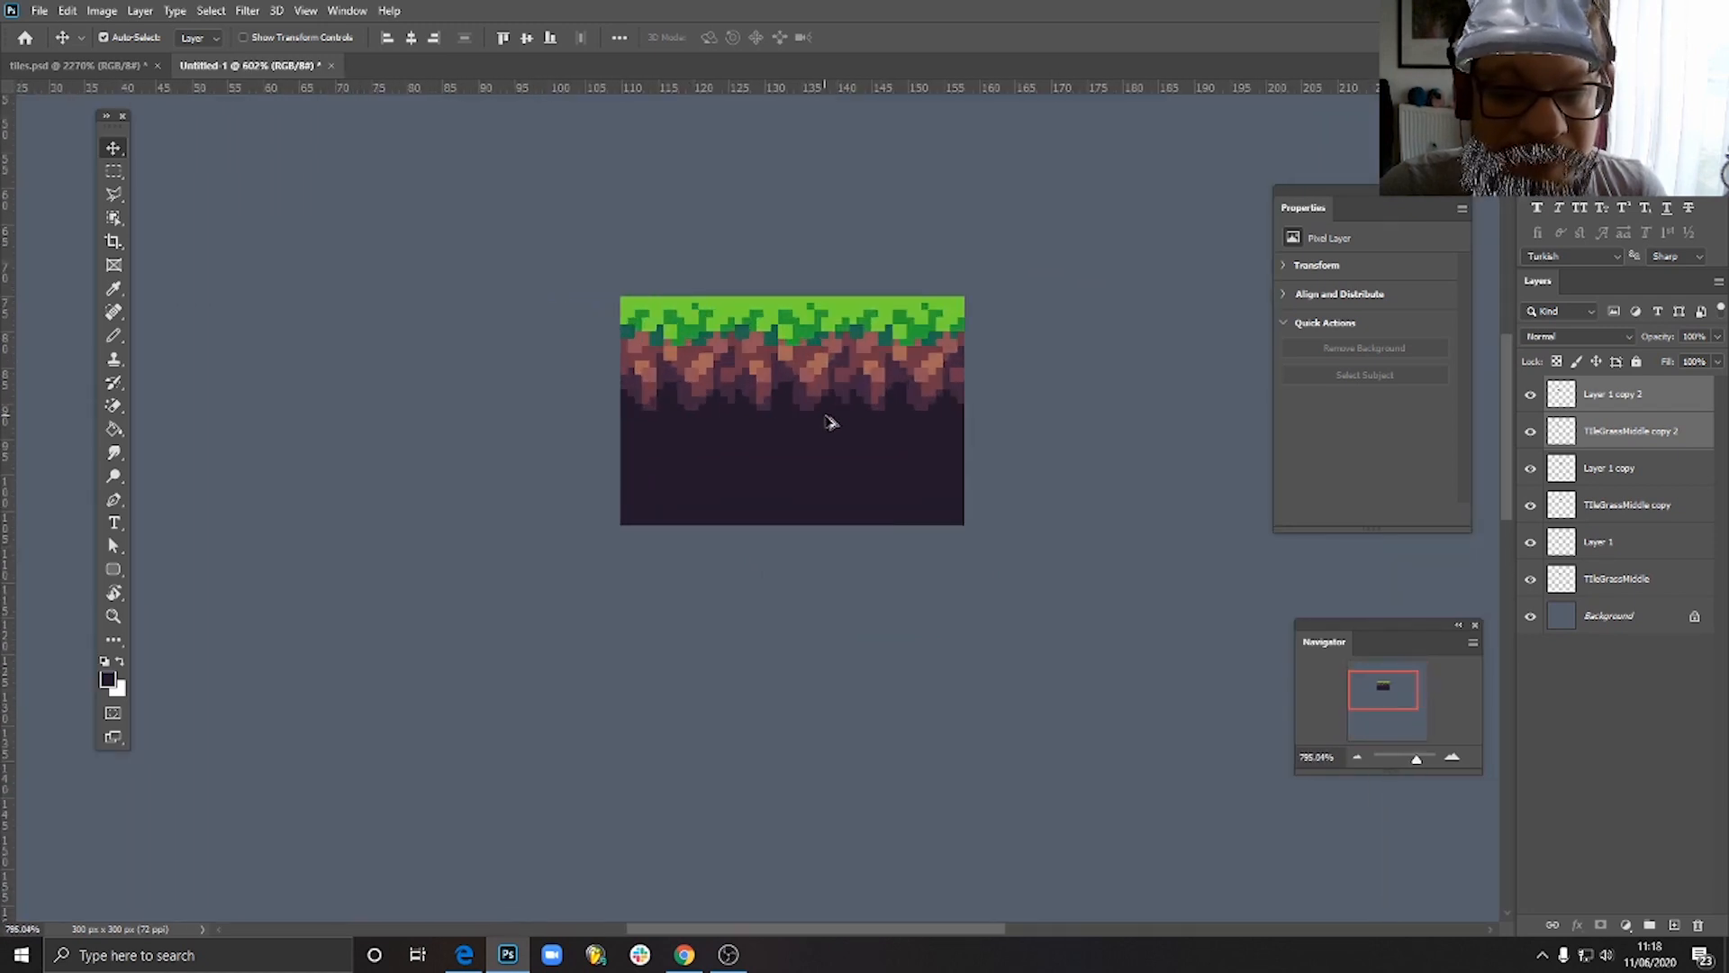
- Delete the side copies of the grass tile and the dark square
click(680, 641)
click(590, 501)
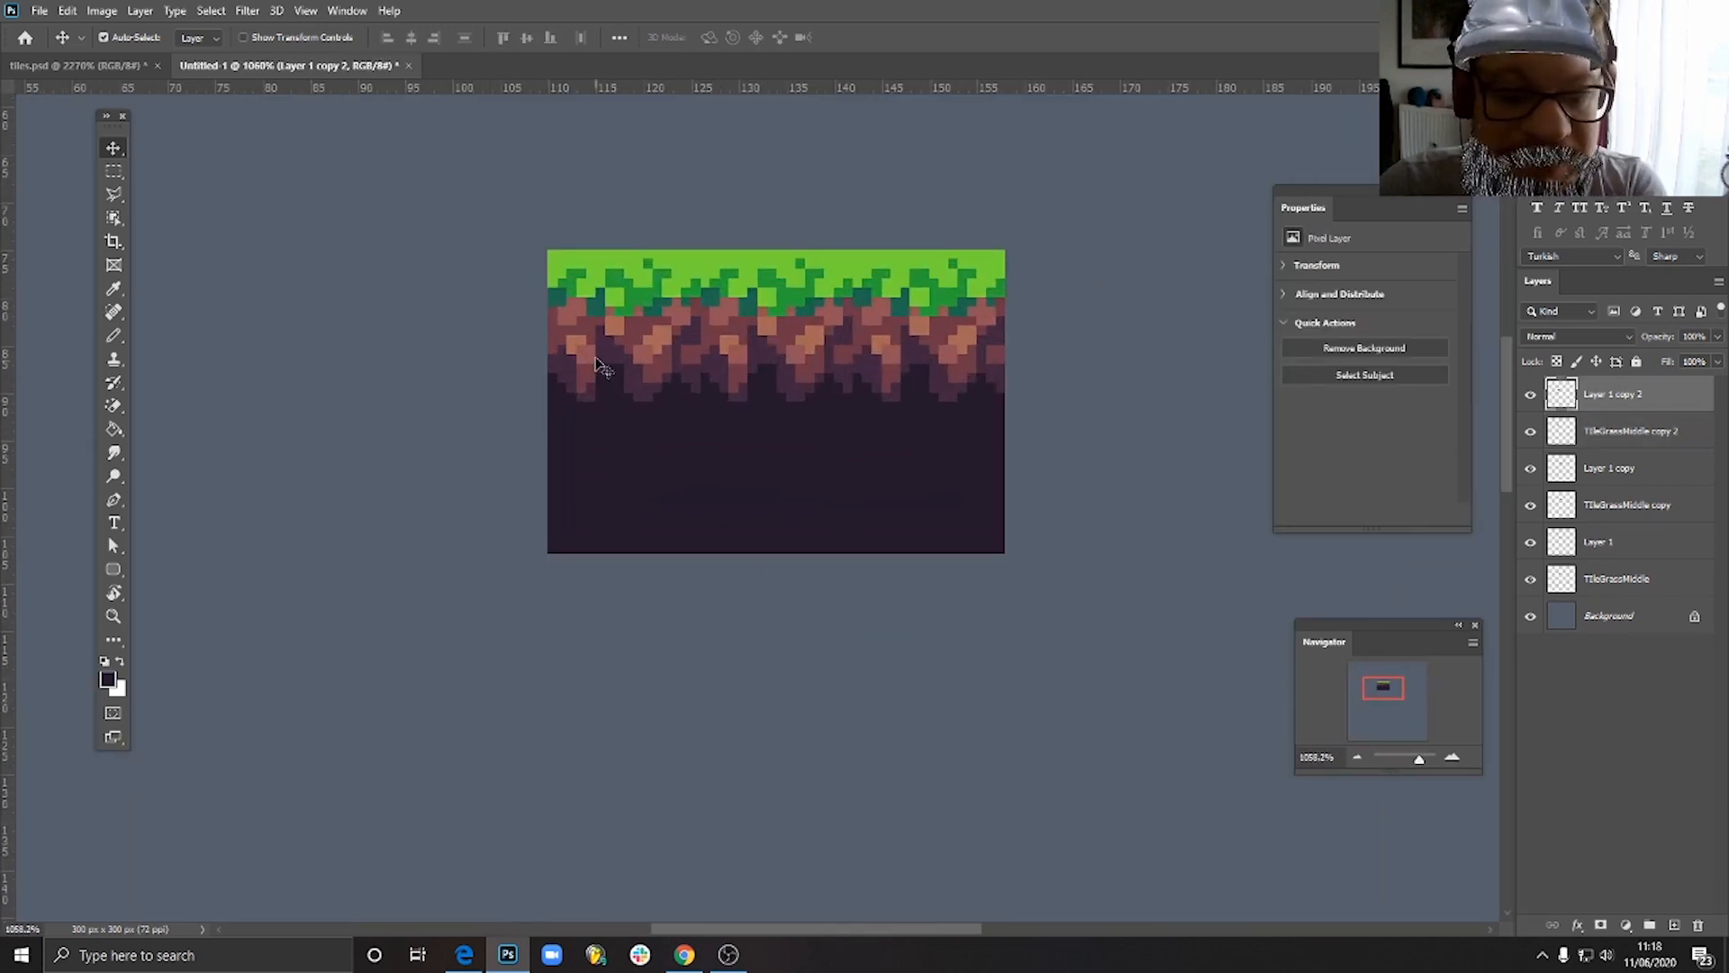
key(Delete)
key(Delete)
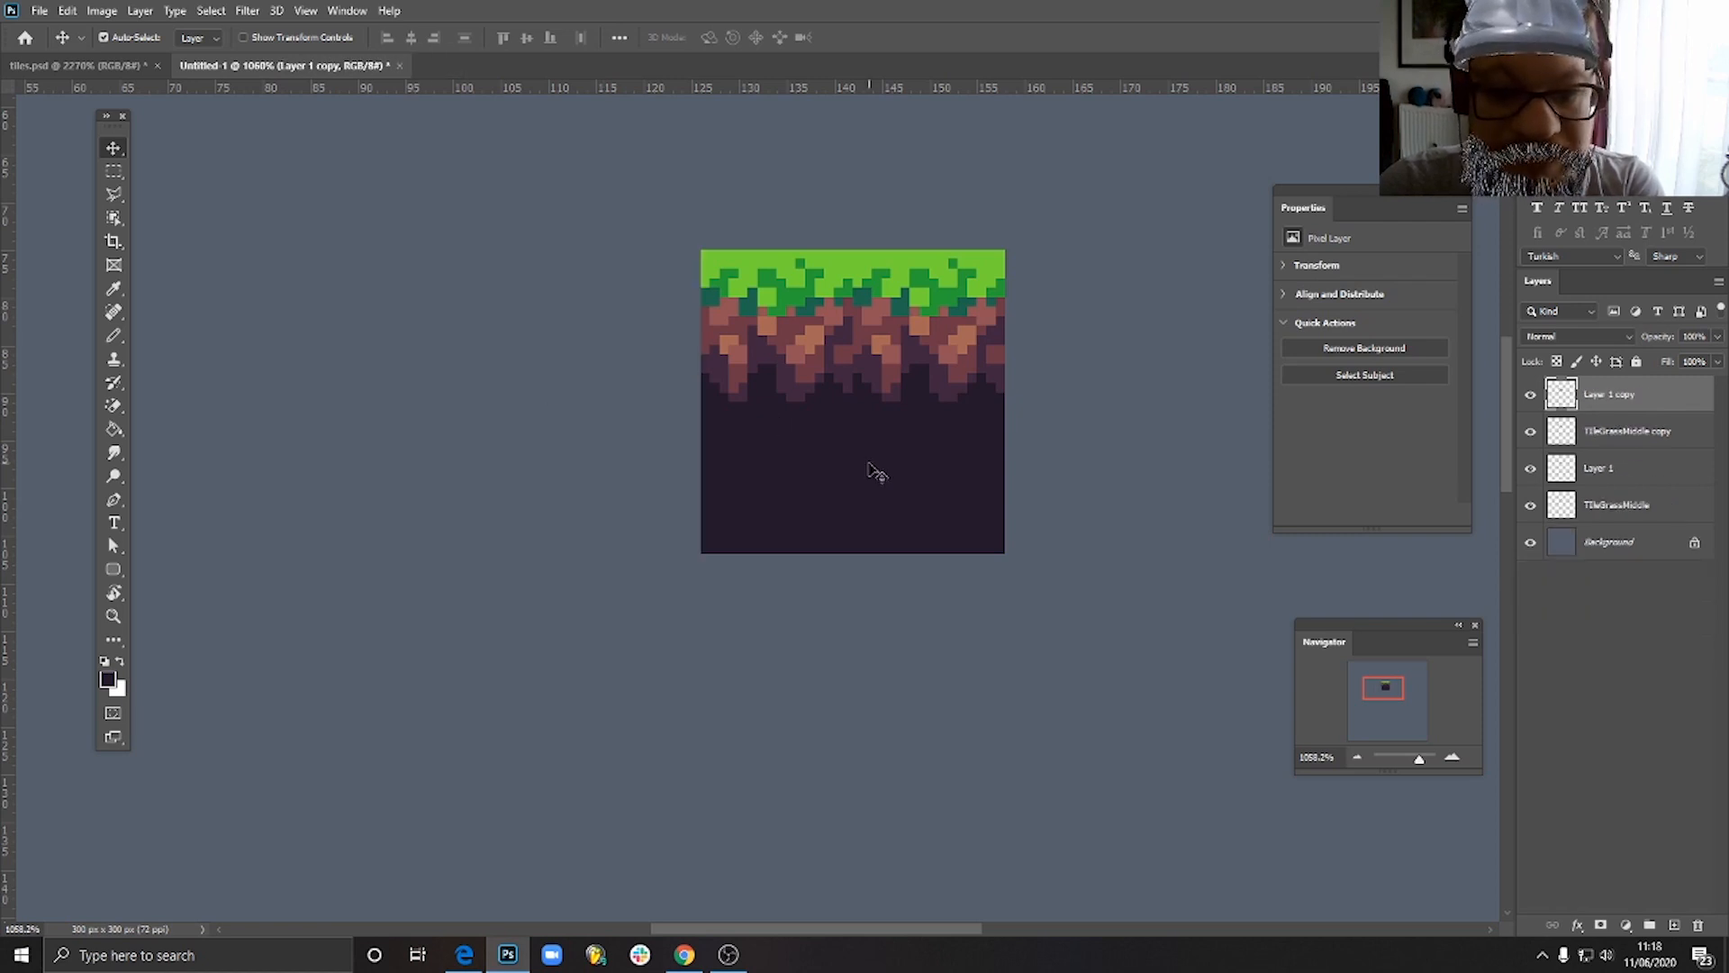
key(Delete)
key(Delete)
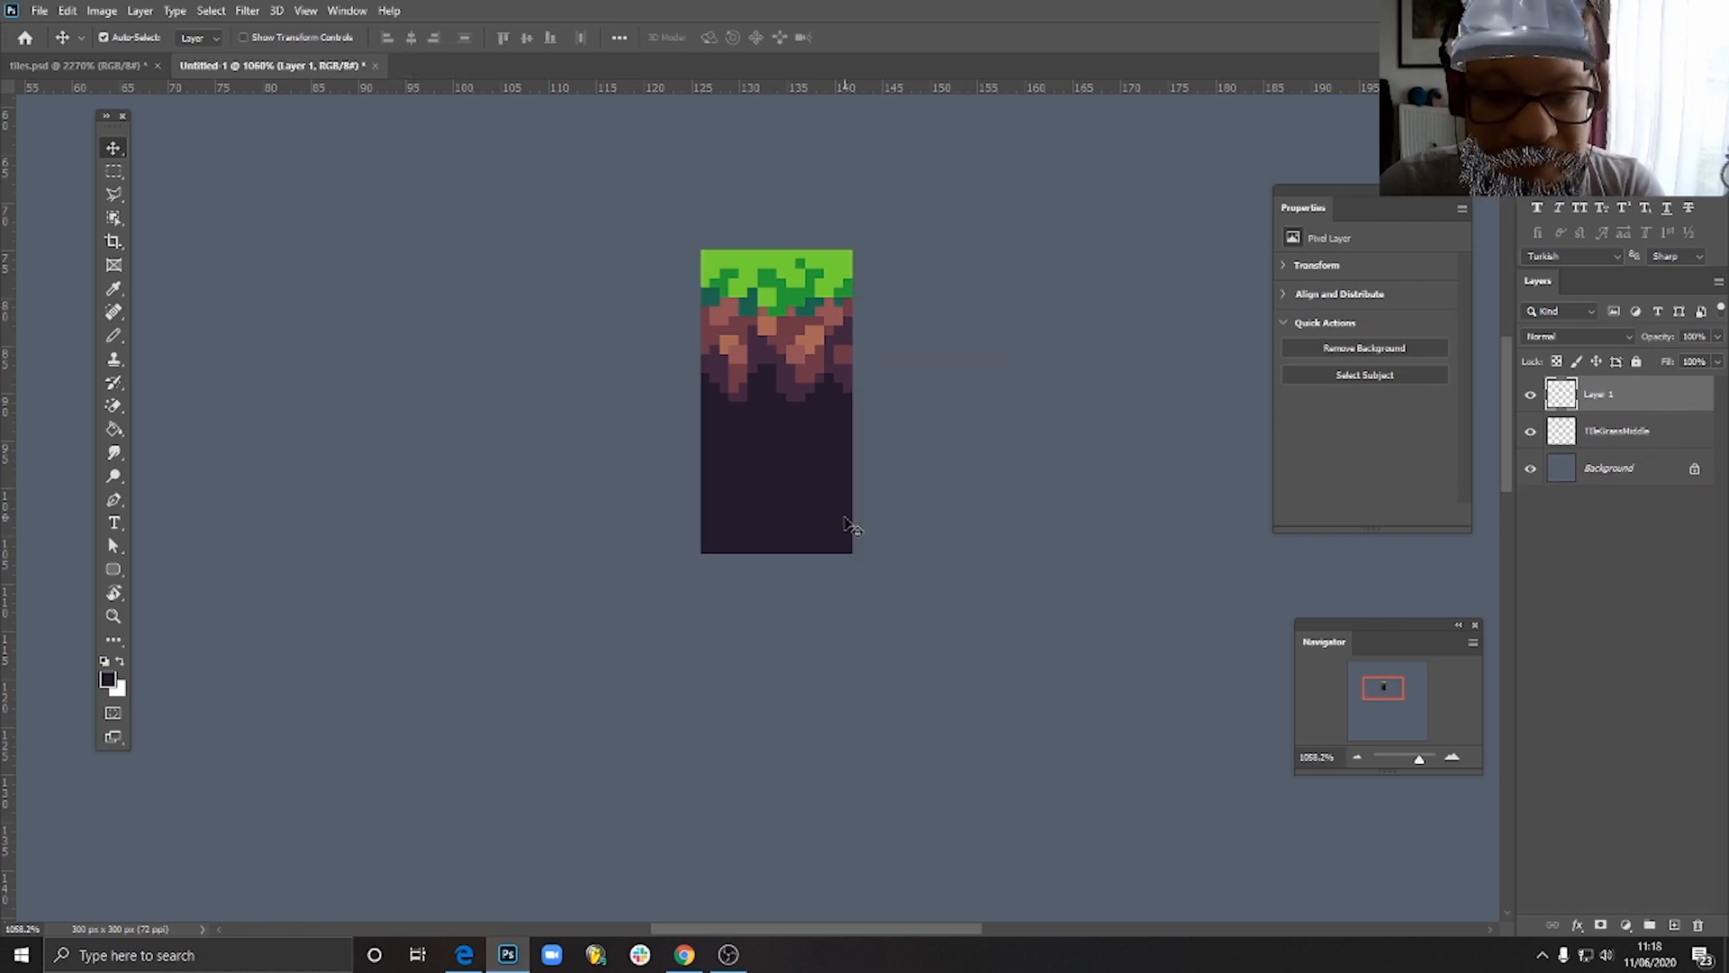
- Duplicate only the dark square flush against both sides of the original
drag(790, 471, 920, 479)
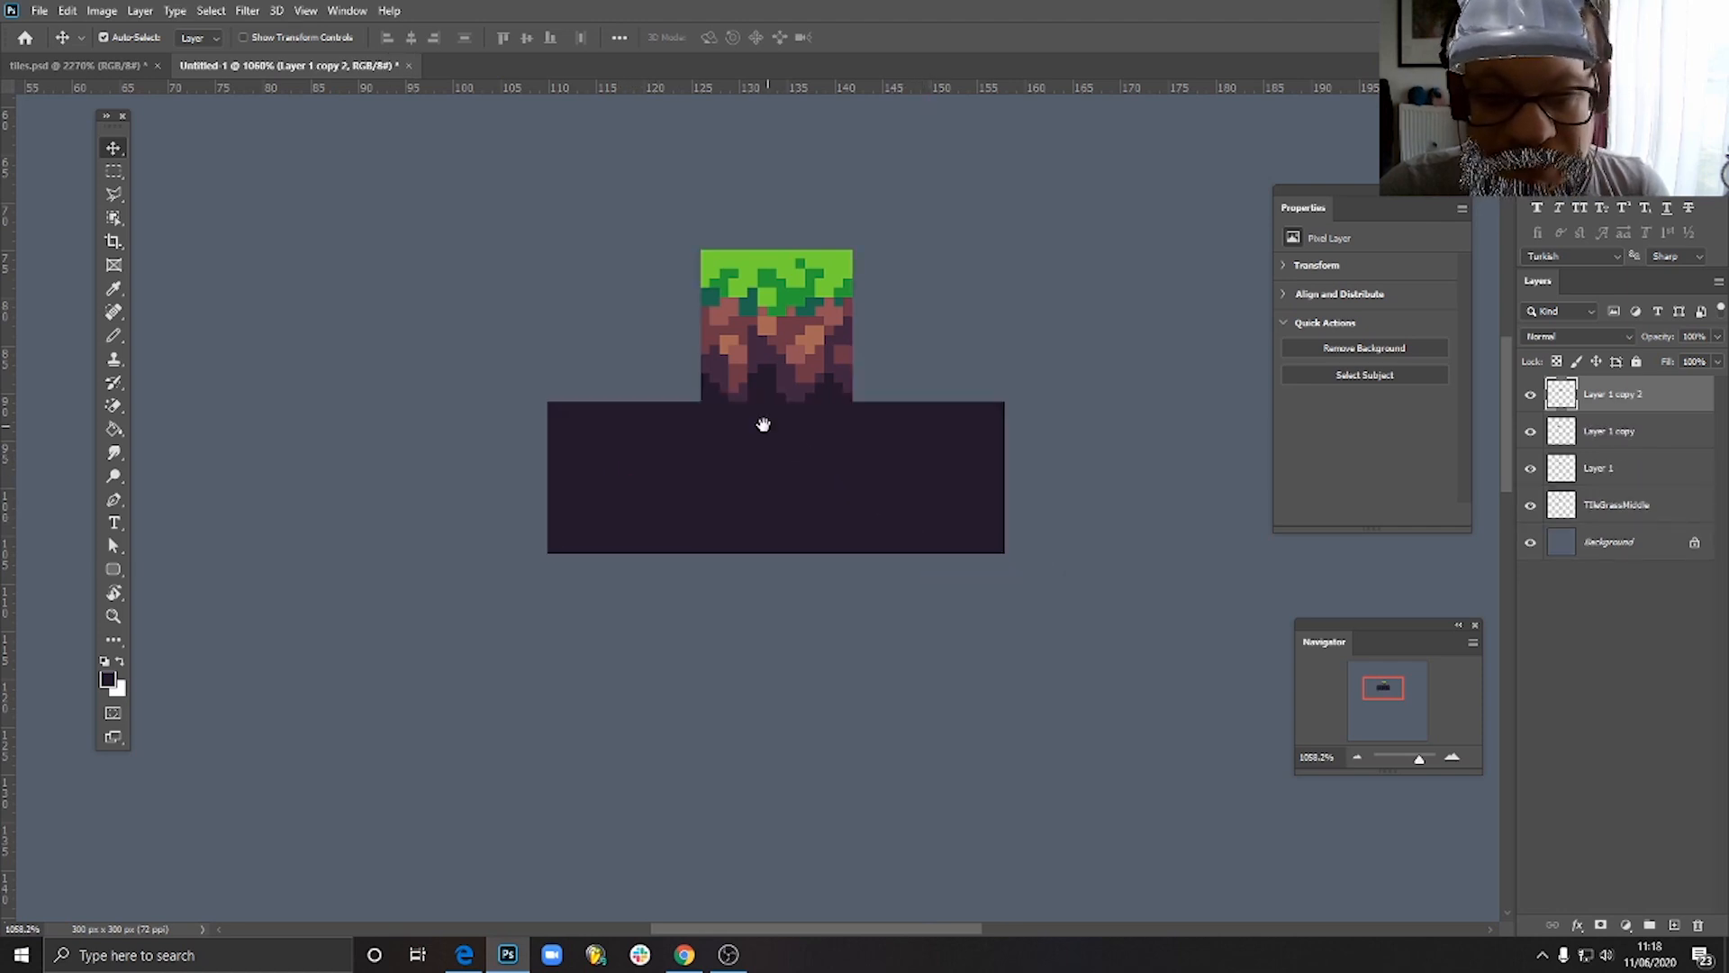
drag(765, 424, 950, 658)
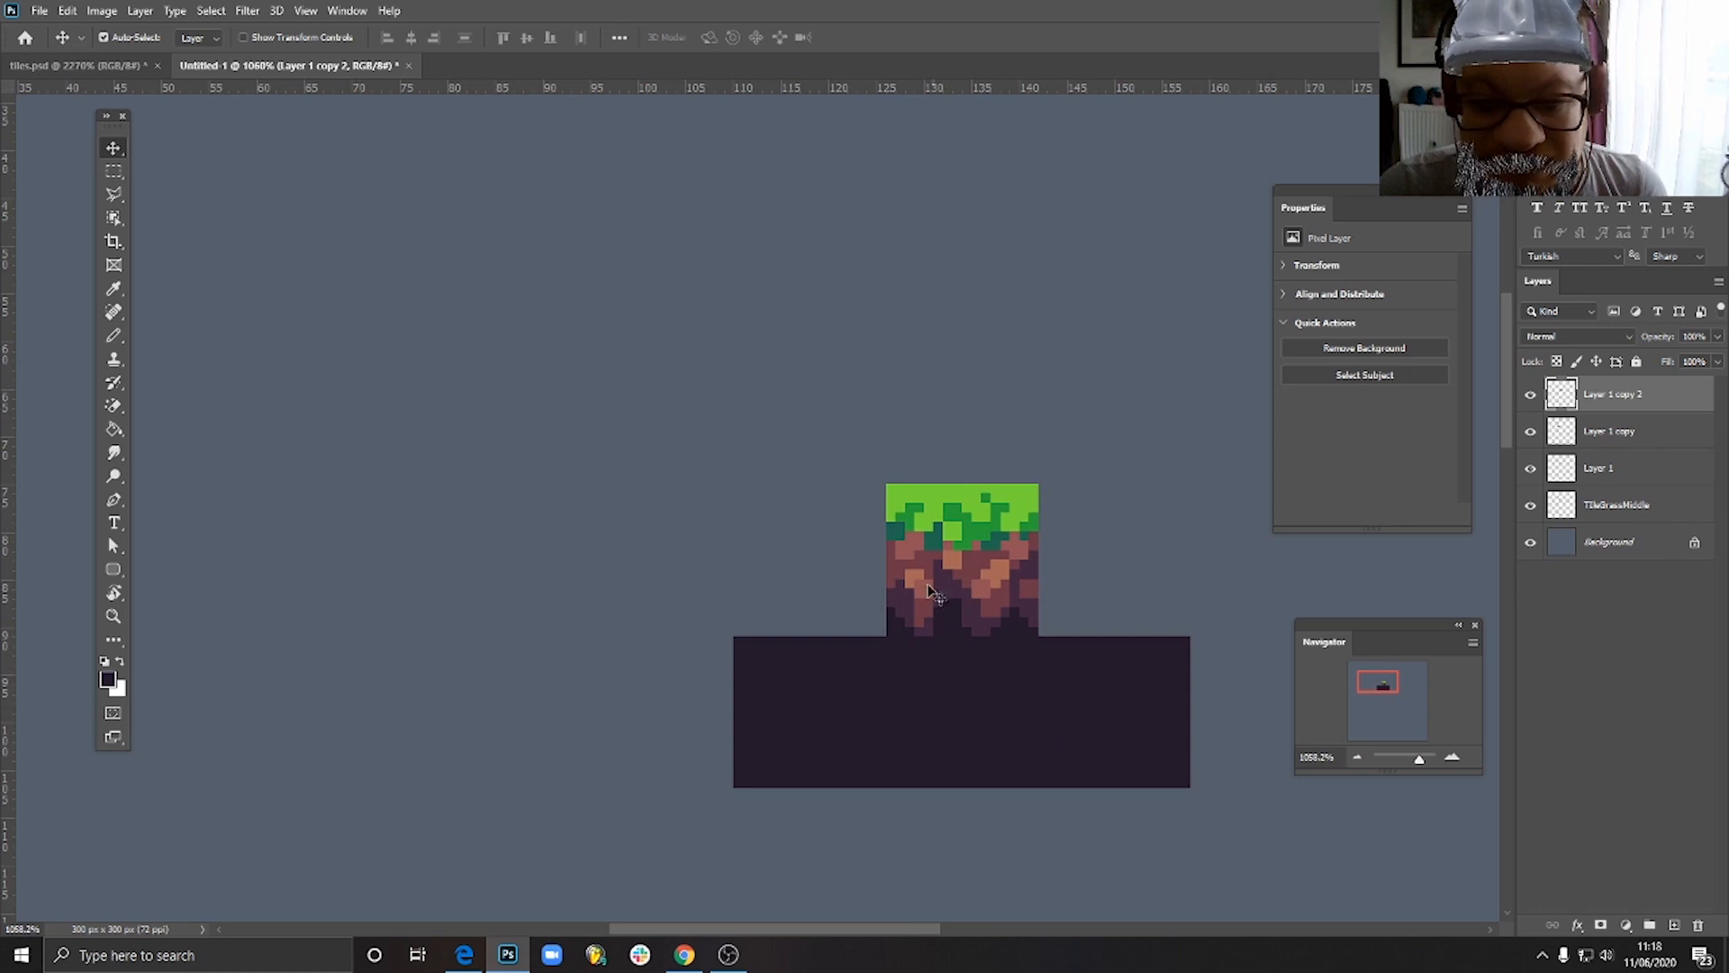
- Duplicate the TileGrassMiddle layer and place the copy directly left of the original, above the left dark square
click(932, 602)
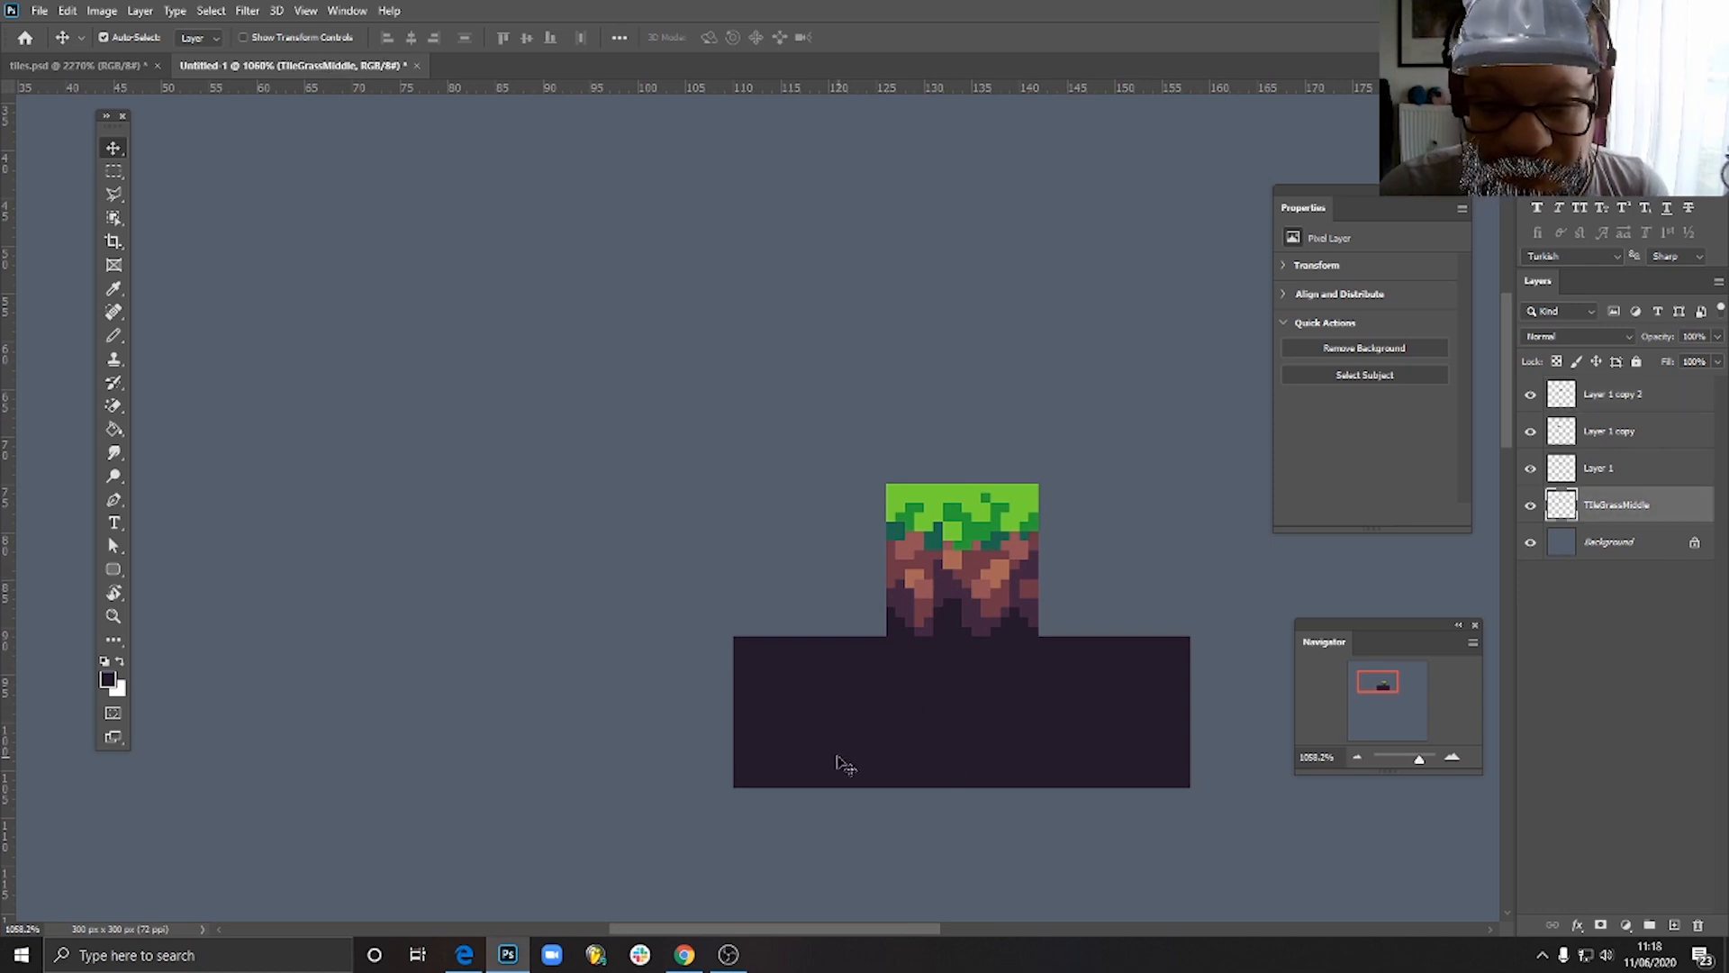
click(815, 725)
click(924, 860)
click(1009, 555)
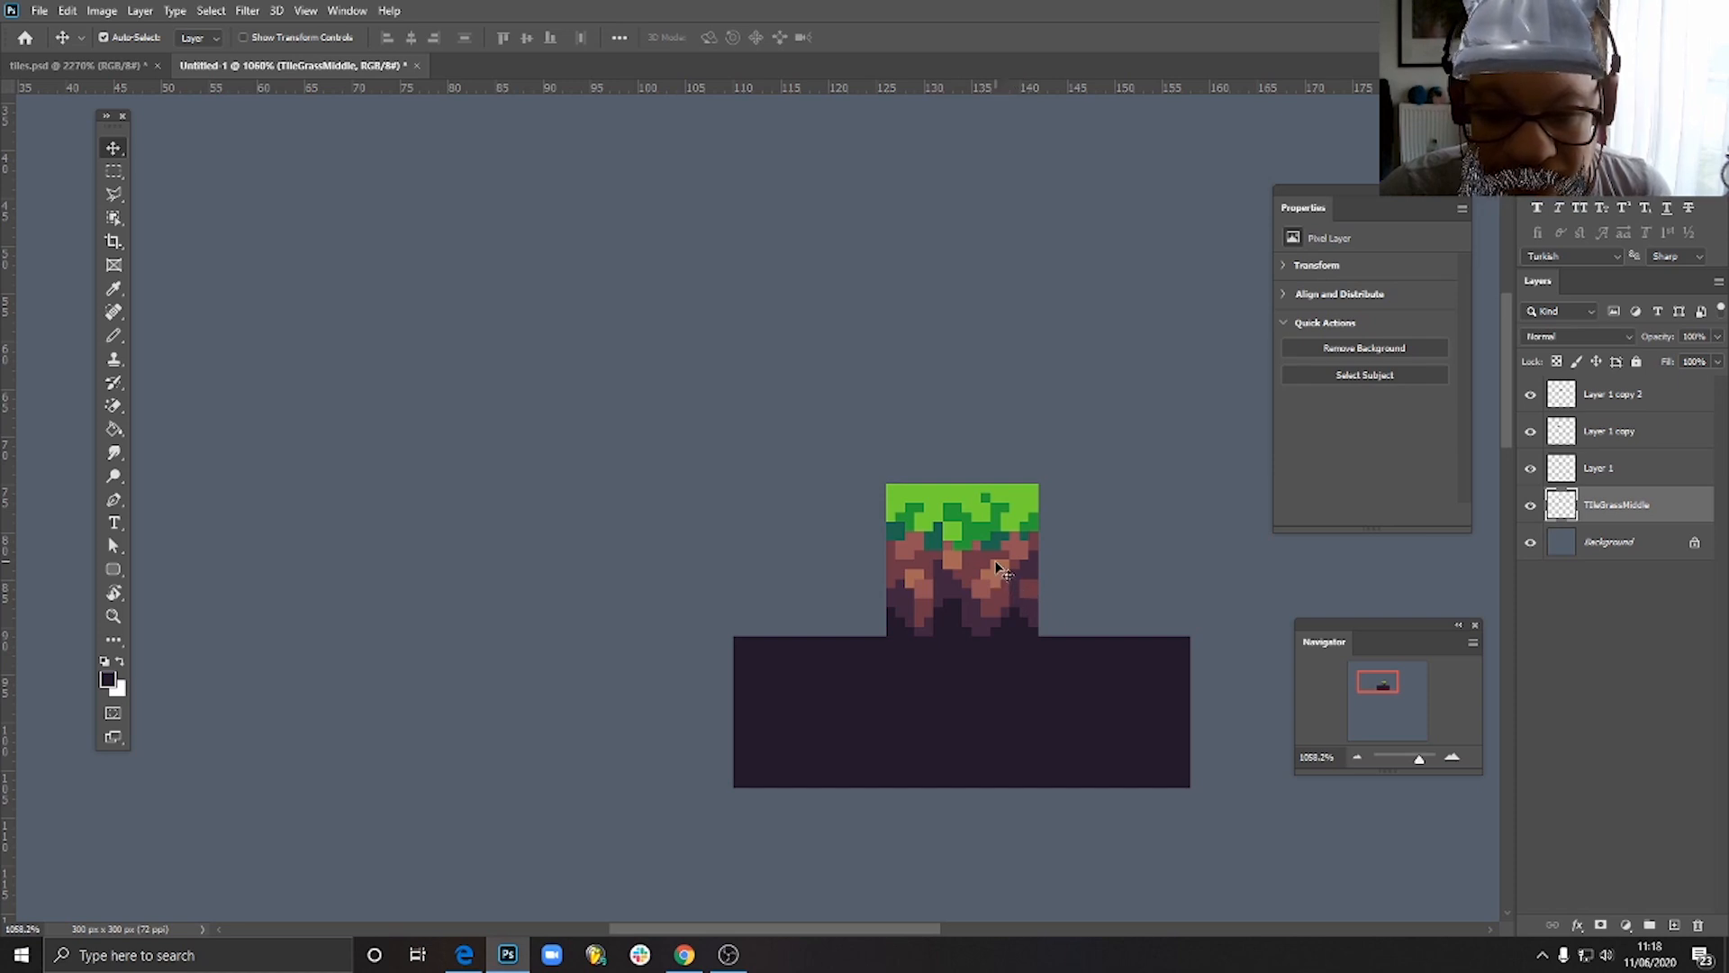
drag(1000, 573, 841, 573)
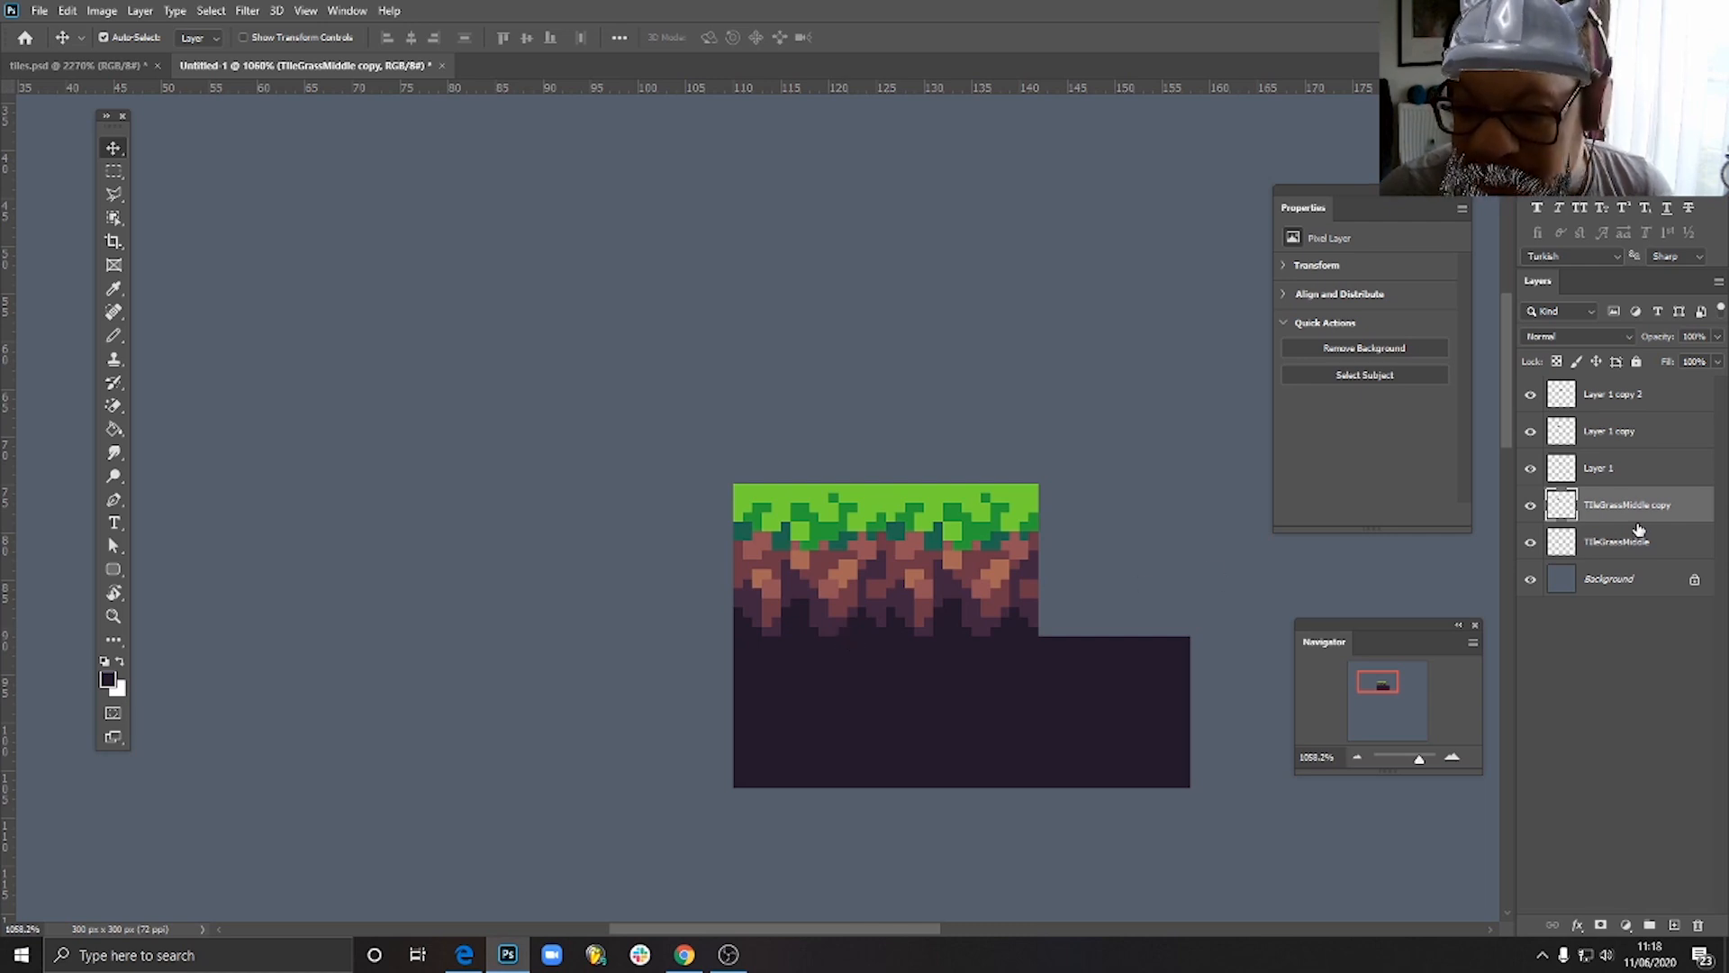
- Rename the TileGrassMiddle copy layer to TileGrassLeft
double_click(1632, 505)
text(T)
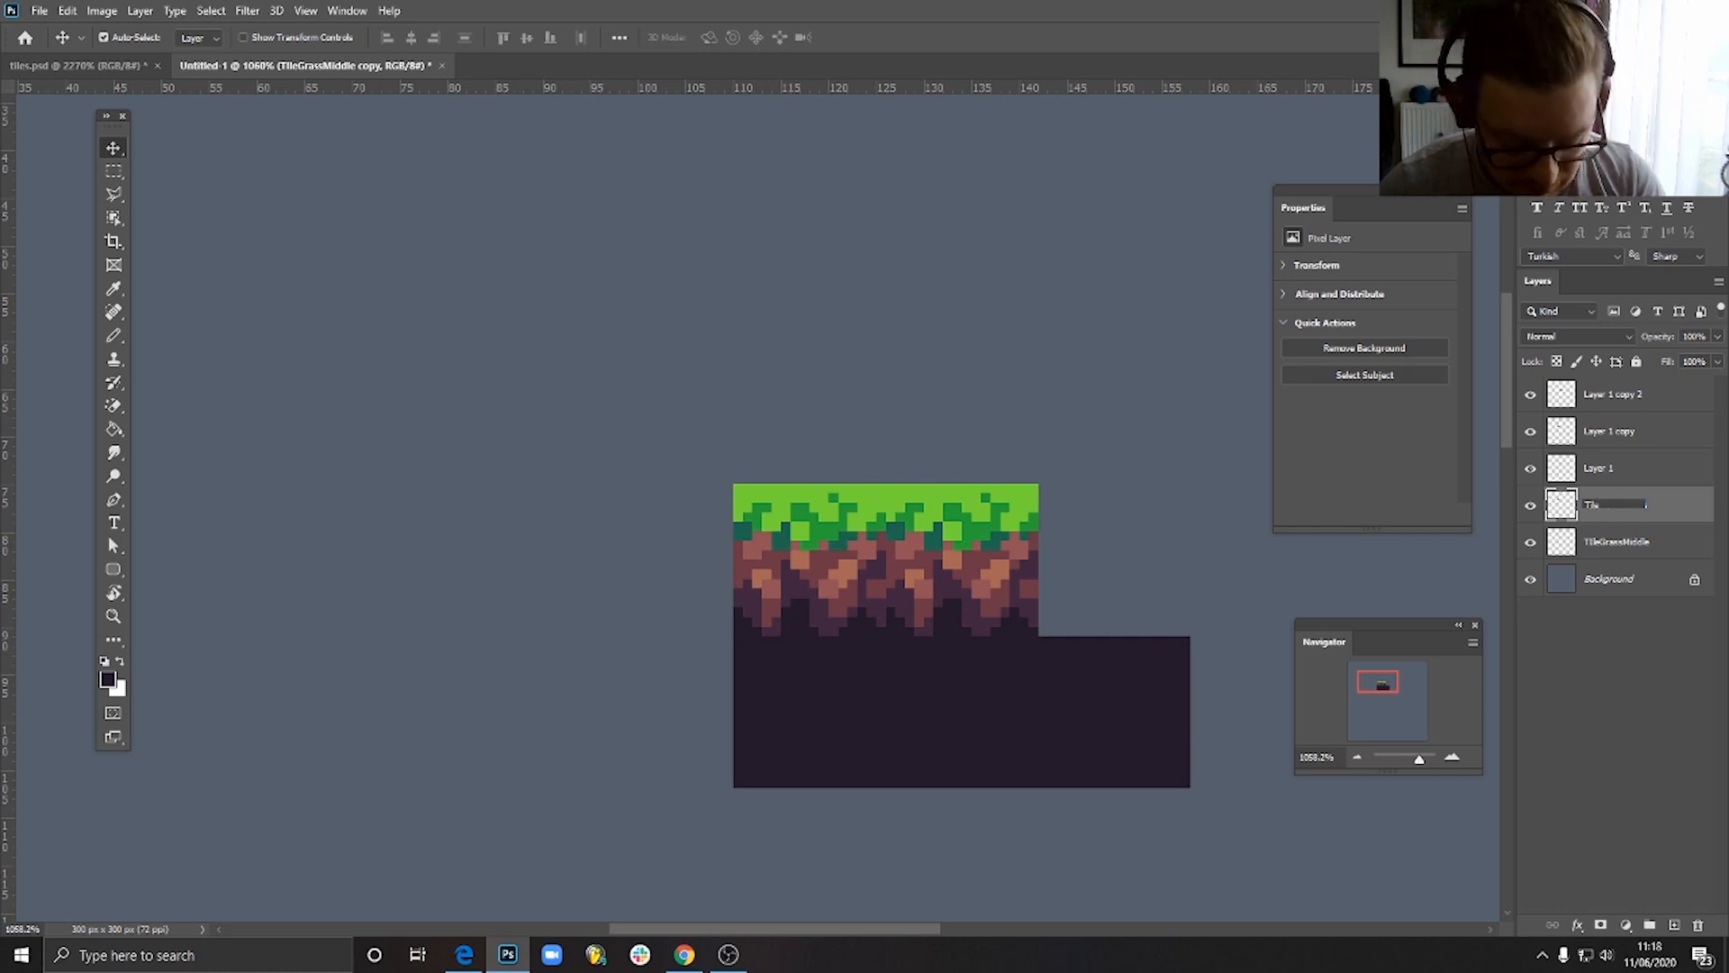
text(ileGrassL)
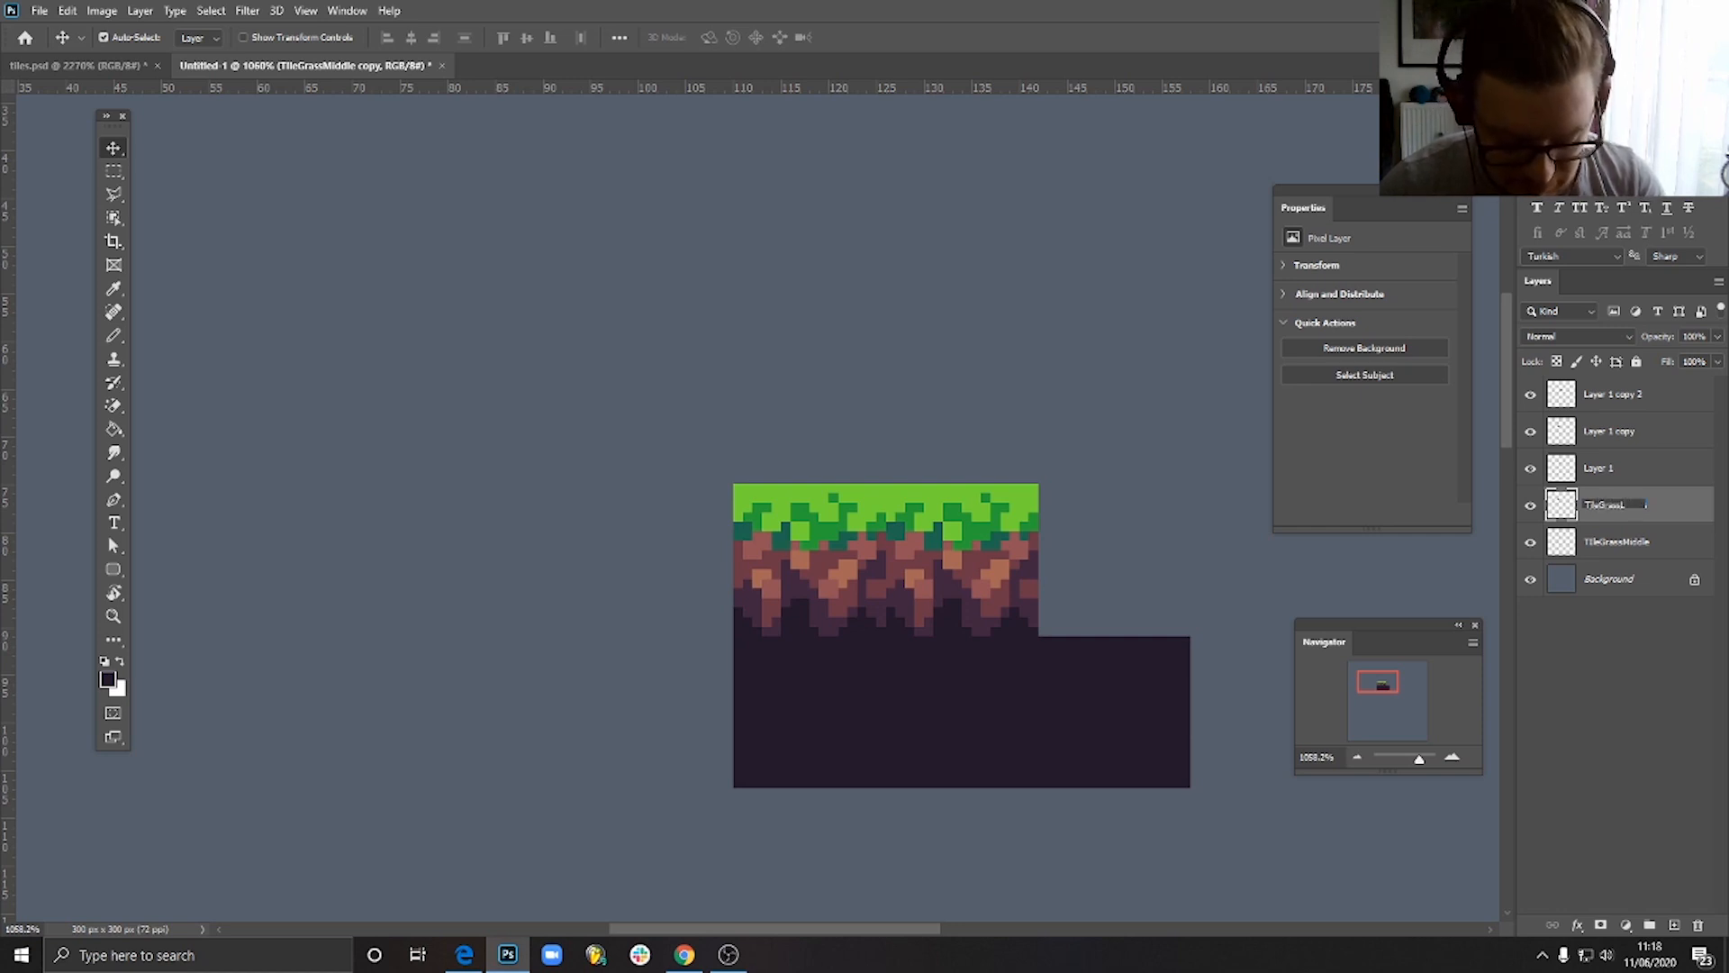
text(eft)
key(Return)
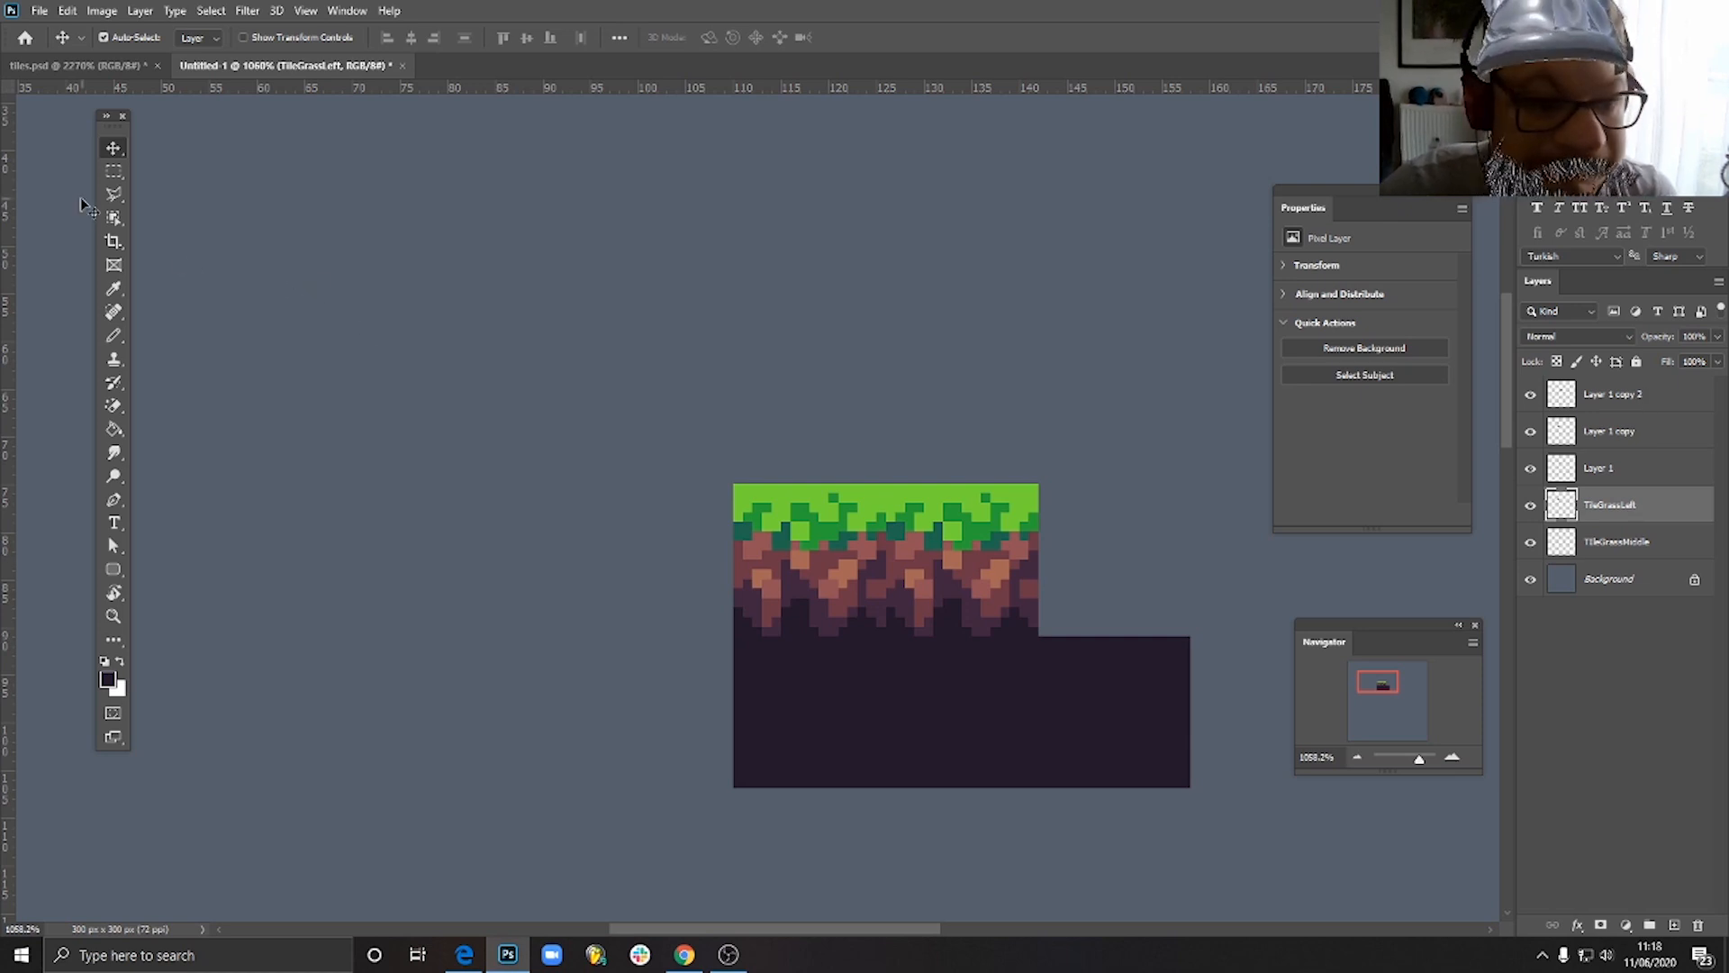
click(111, 337)
scroll(605, 544, up, 2)
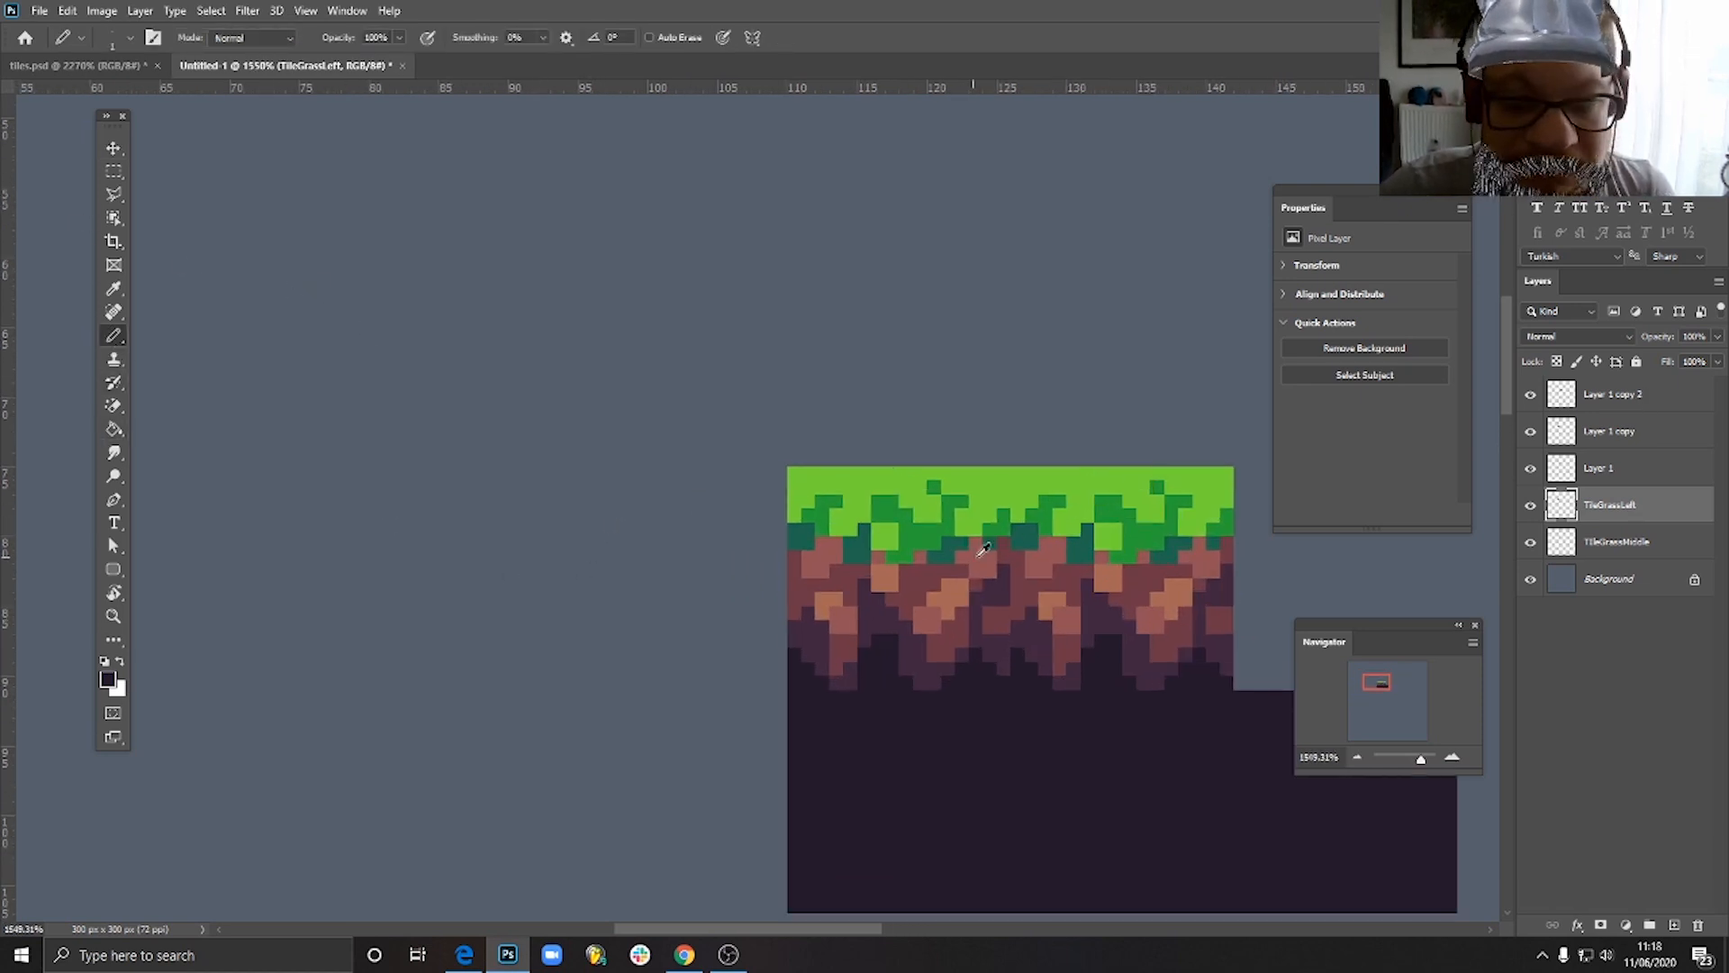
drag(980, 571, 829, 517)
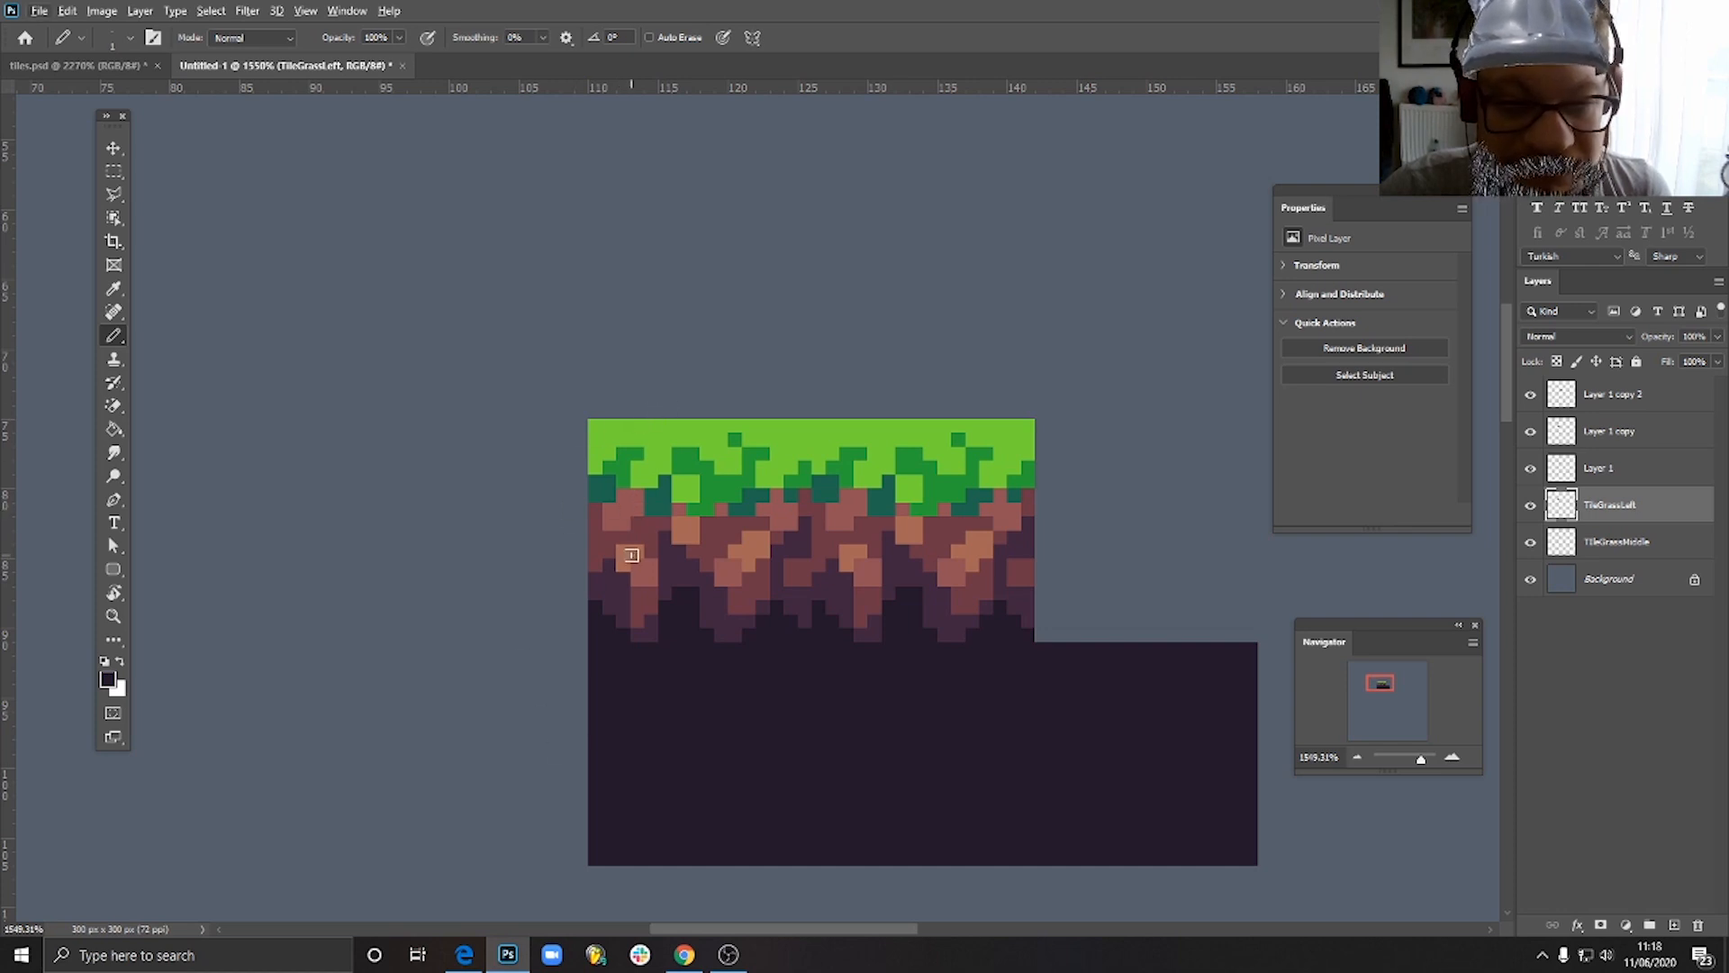
click(114, 148)
scroll(844, 644, down, 2)
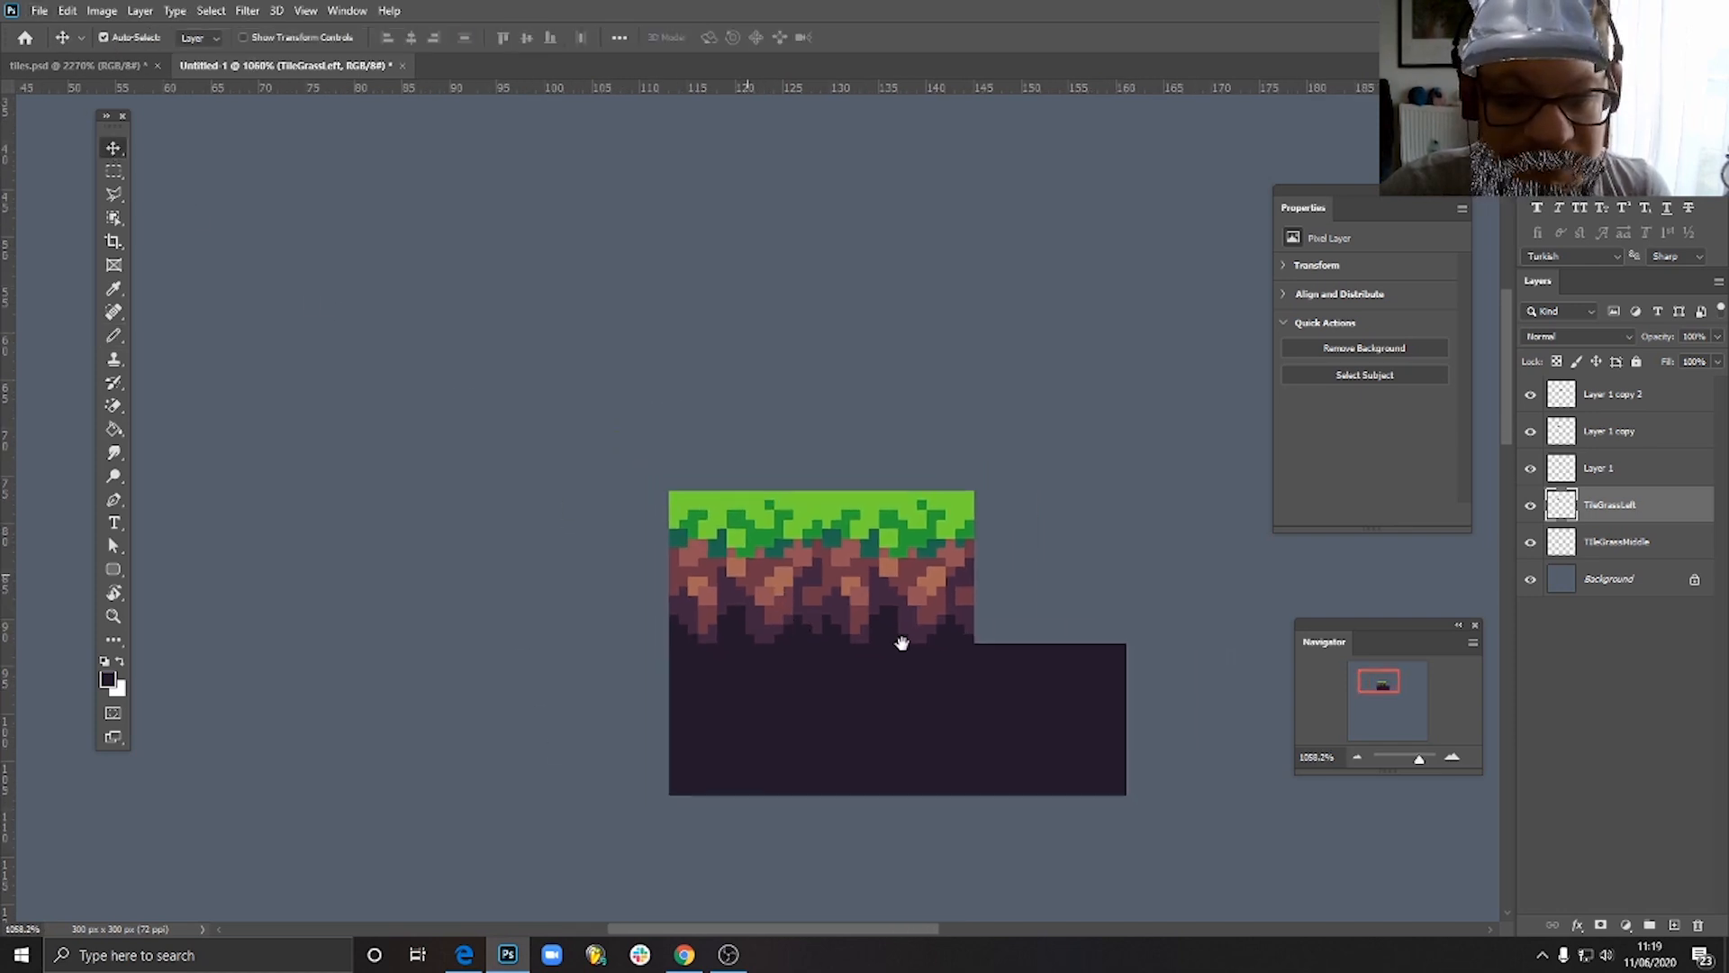
drag(902, 642, 728, 631)
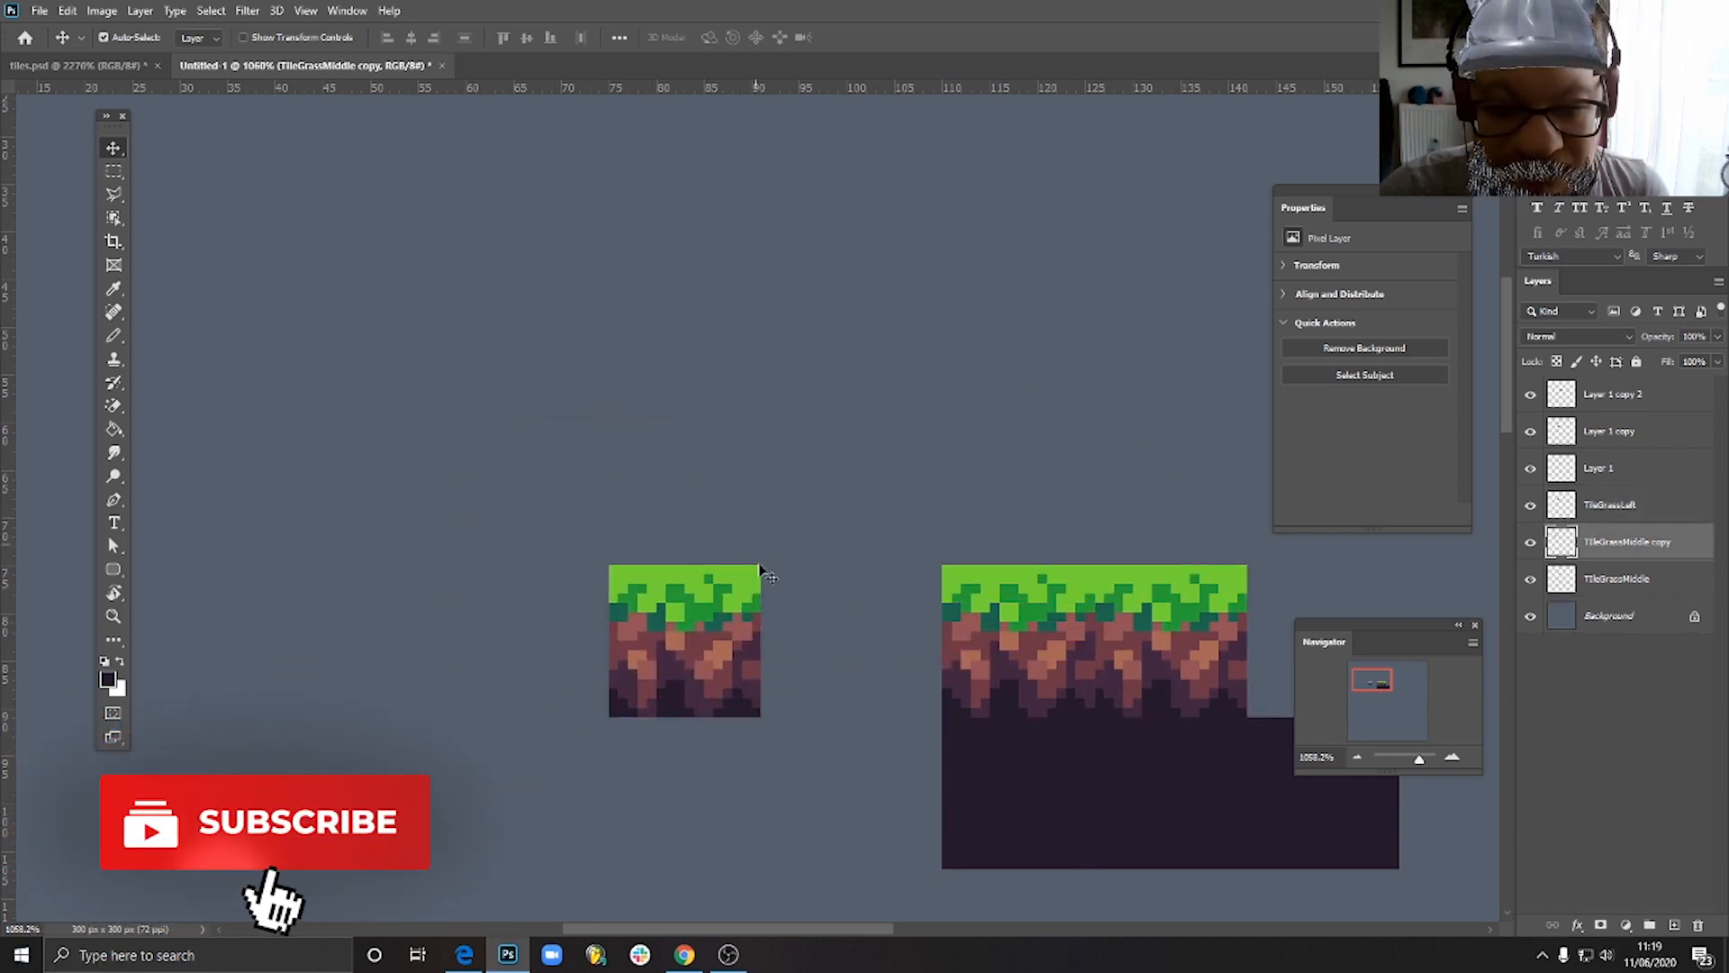
scroll(775, 671, down, 4)
scroll(811, 685, up, 3)
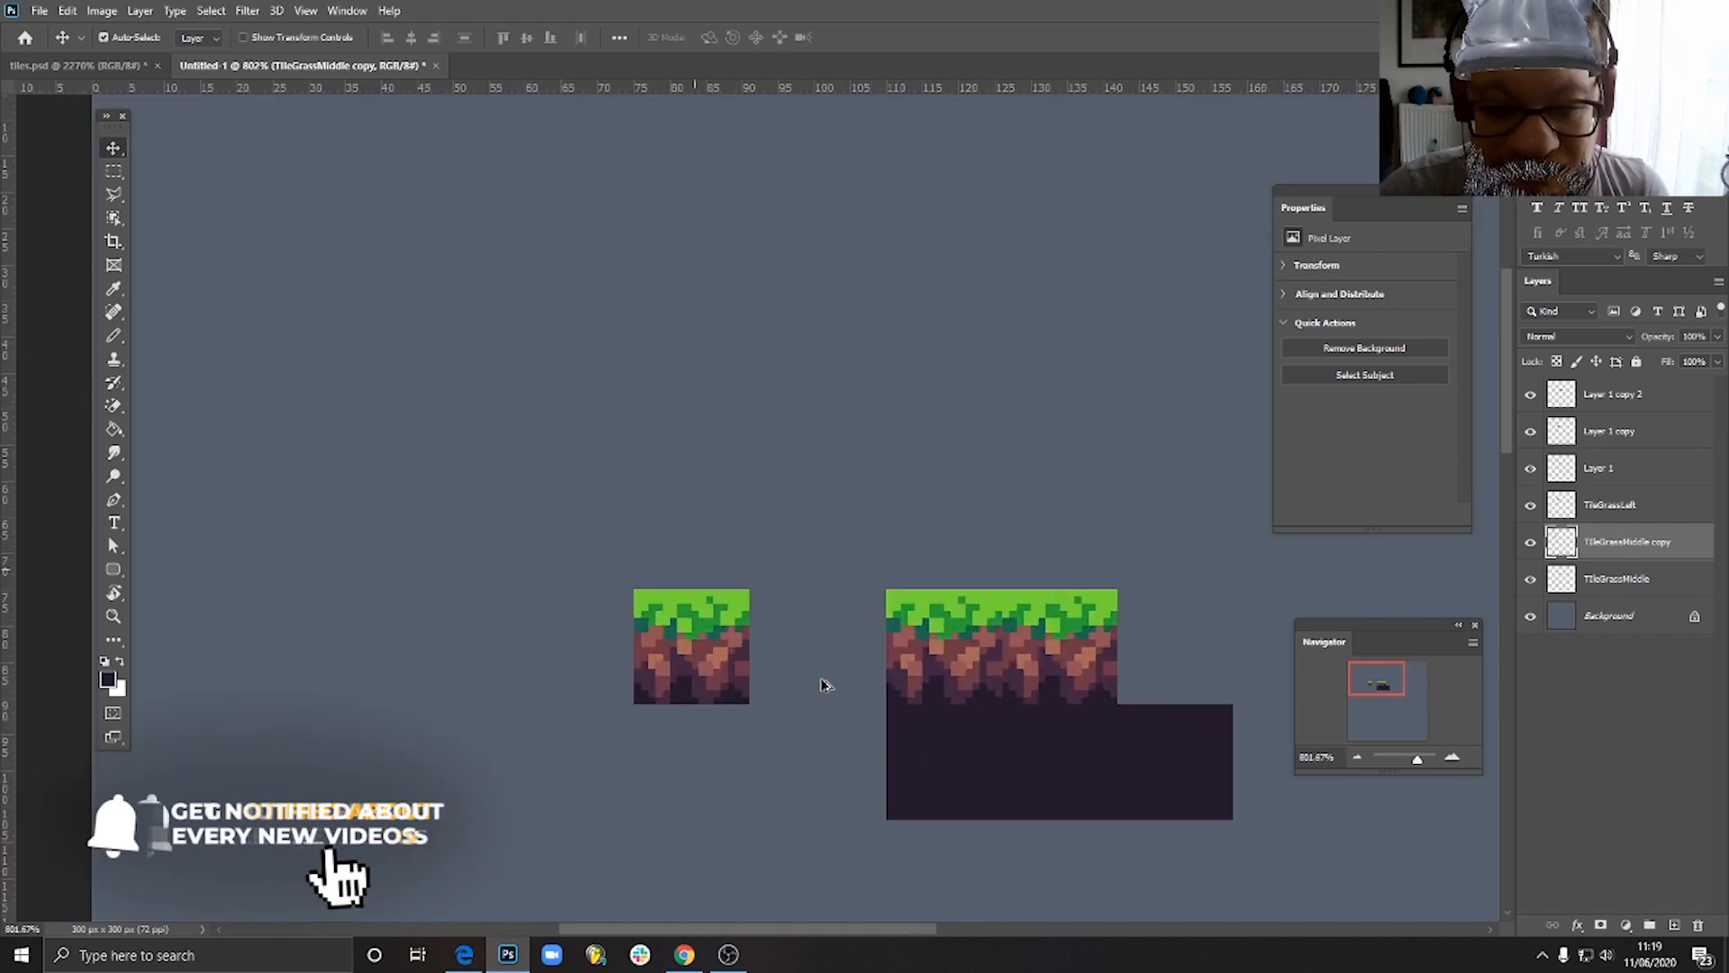
scroll(809, 684, down, 3)
scroll(806, 675, up, 2)
scroll(805, 674, up, 1)
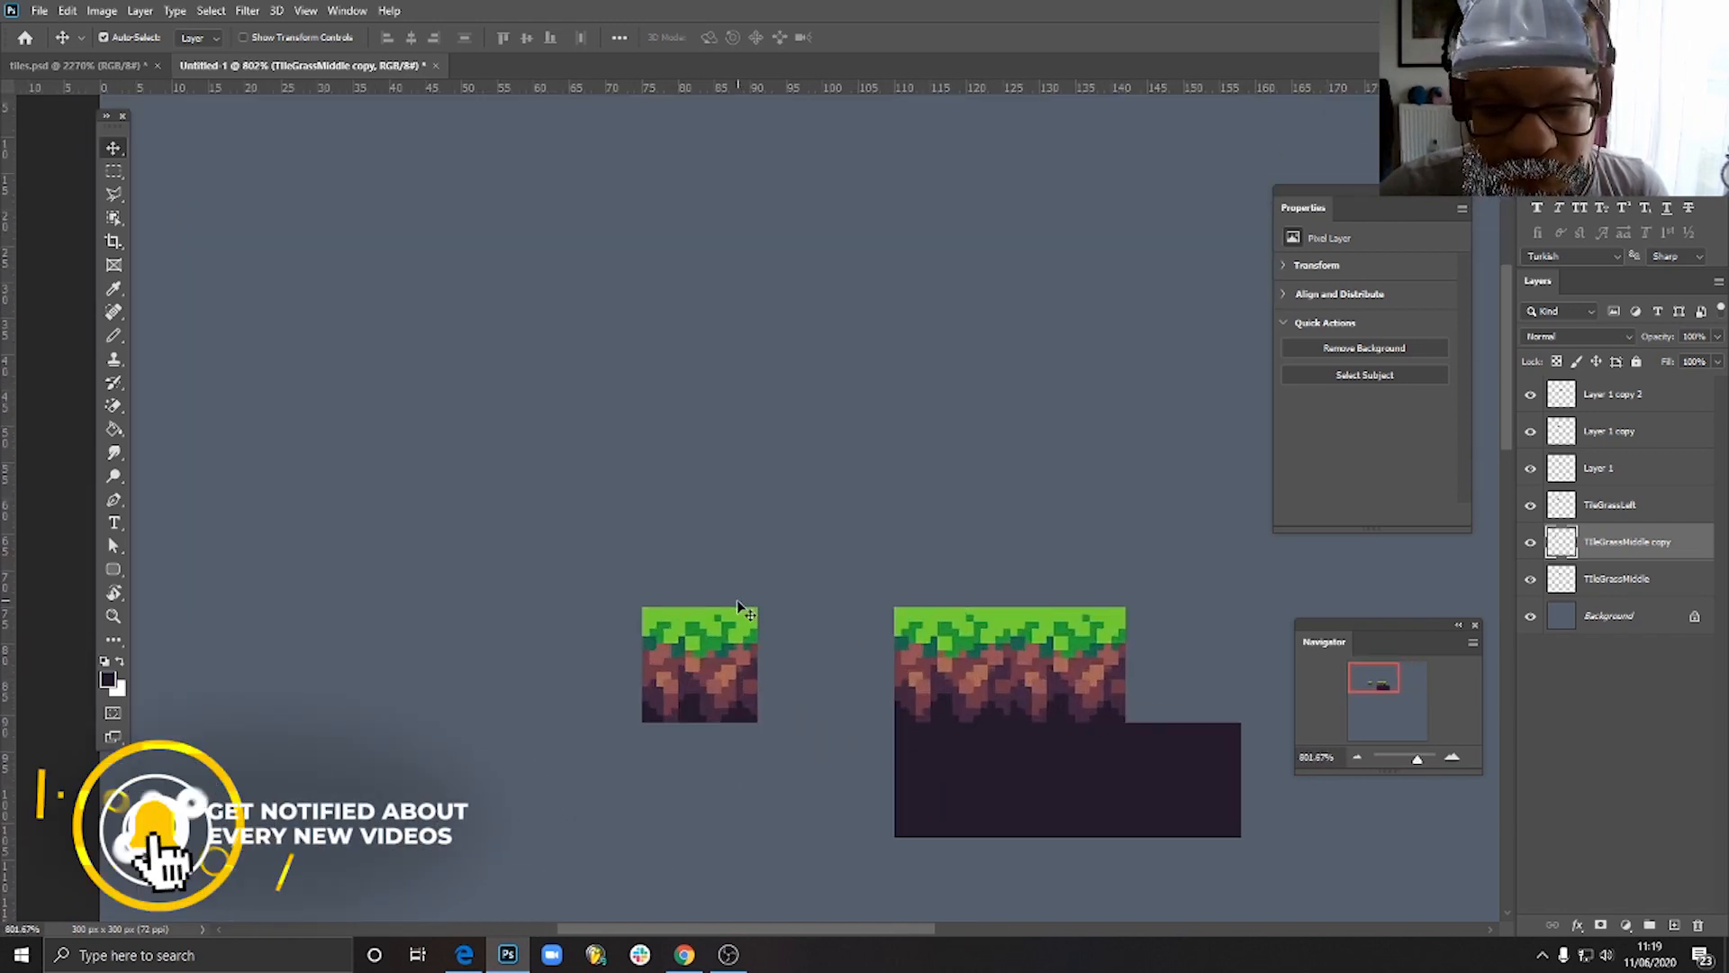
click(855, 838)
click(725, 669)
key(Delete)
- Make TileGrassLeft the active layer and switch from the Magic Eraser to the regular Eraser tool
click(946, 676)
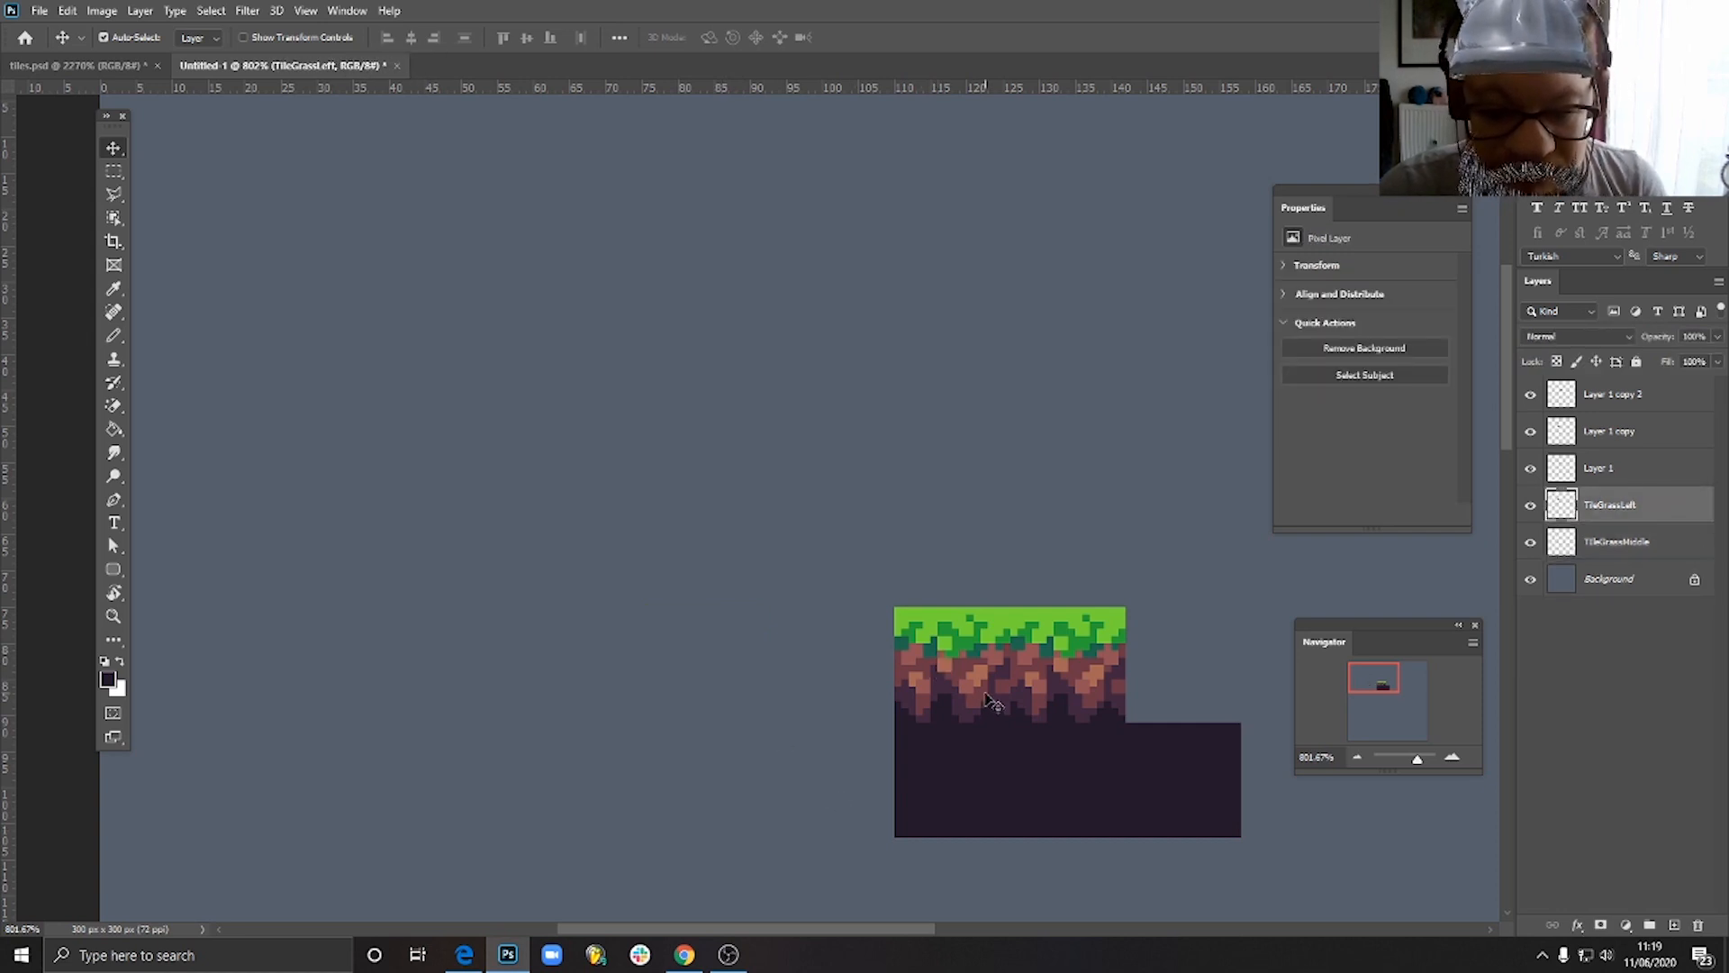
scroll(988, 701, up, 4)
scroll(989, 701, up, 3)
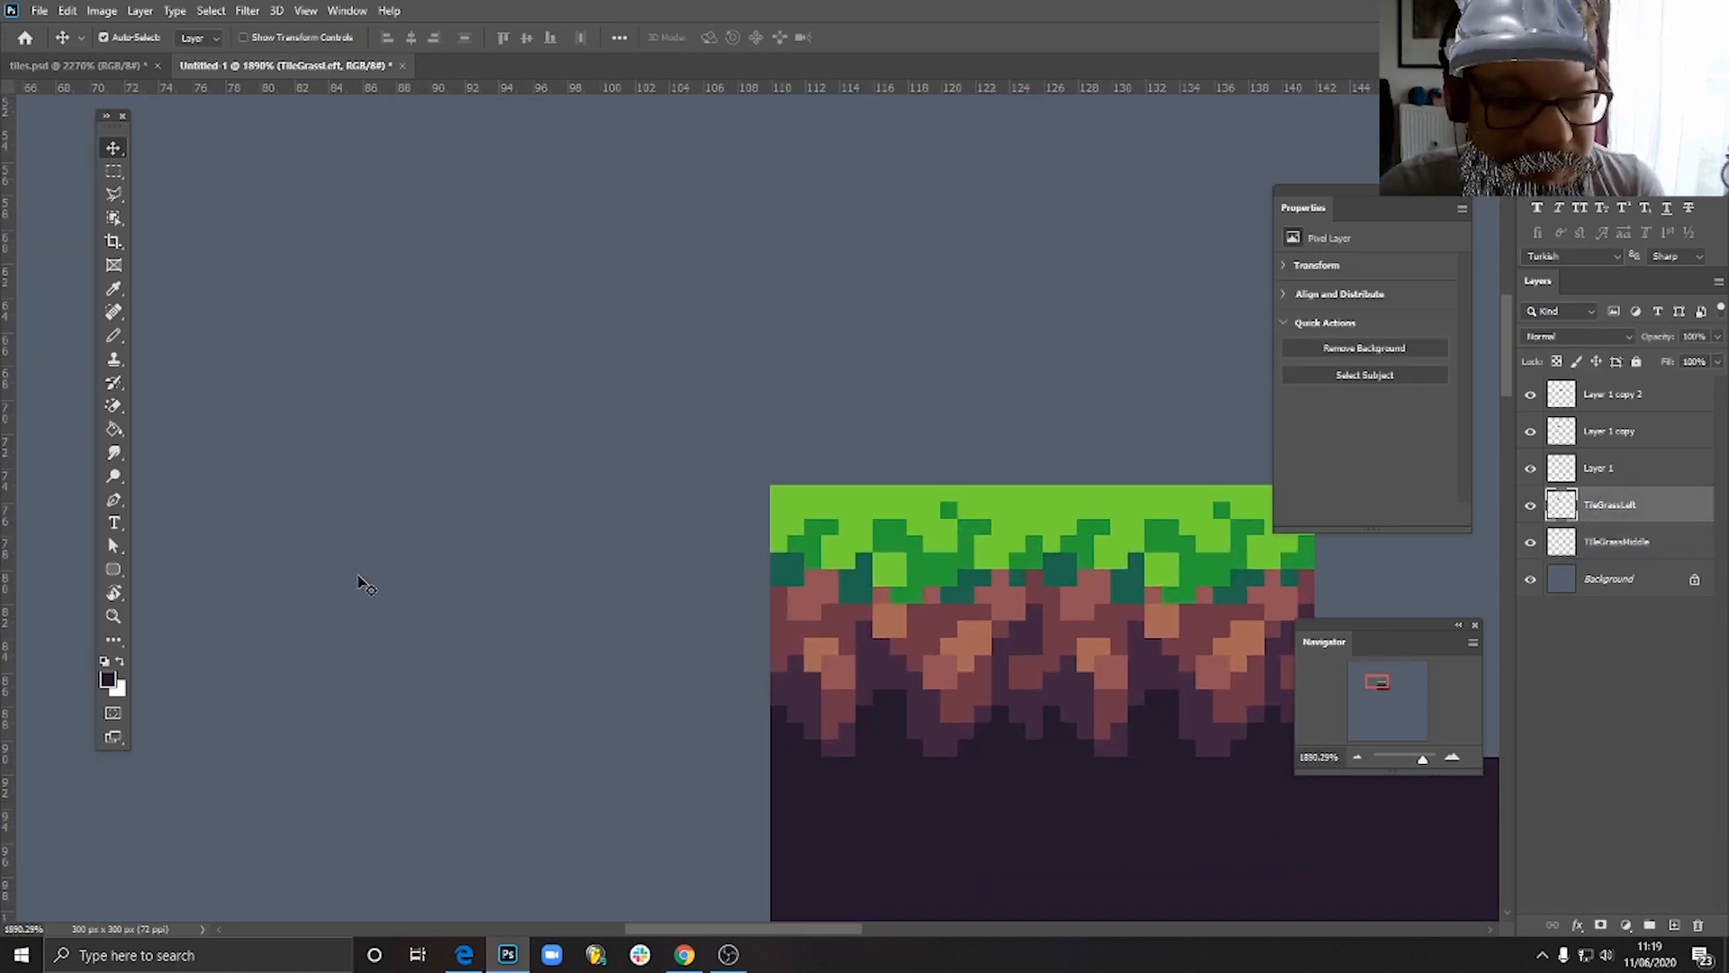
key(e)
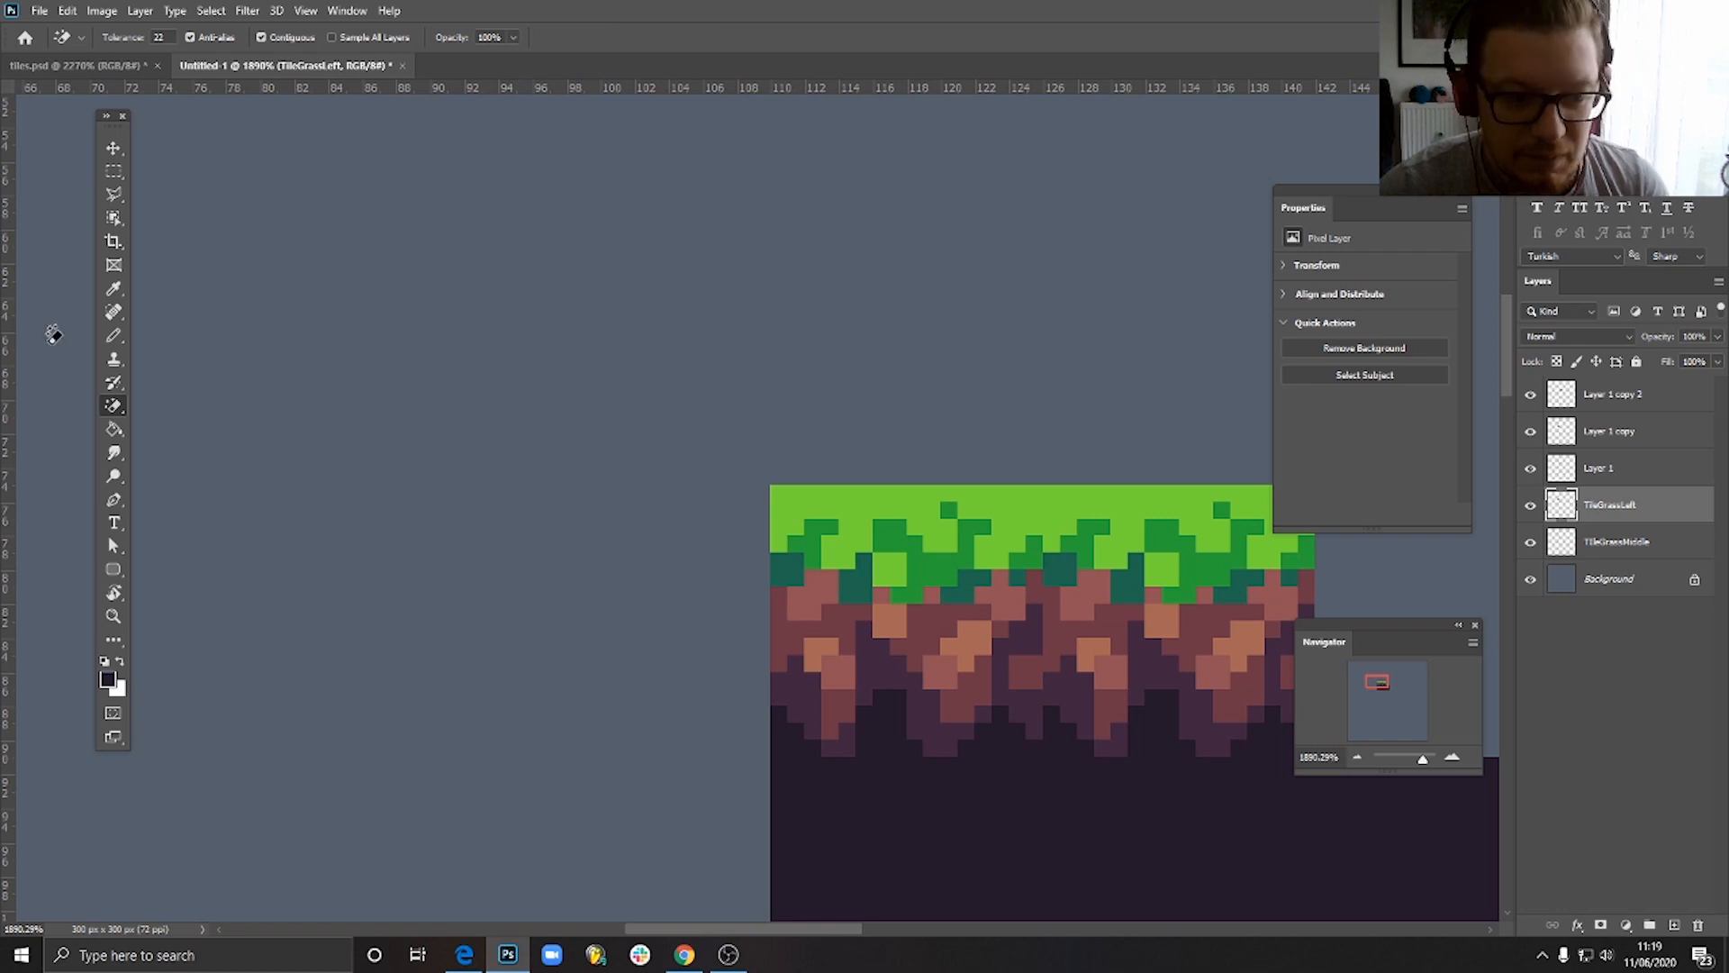
right_click(116, 410)
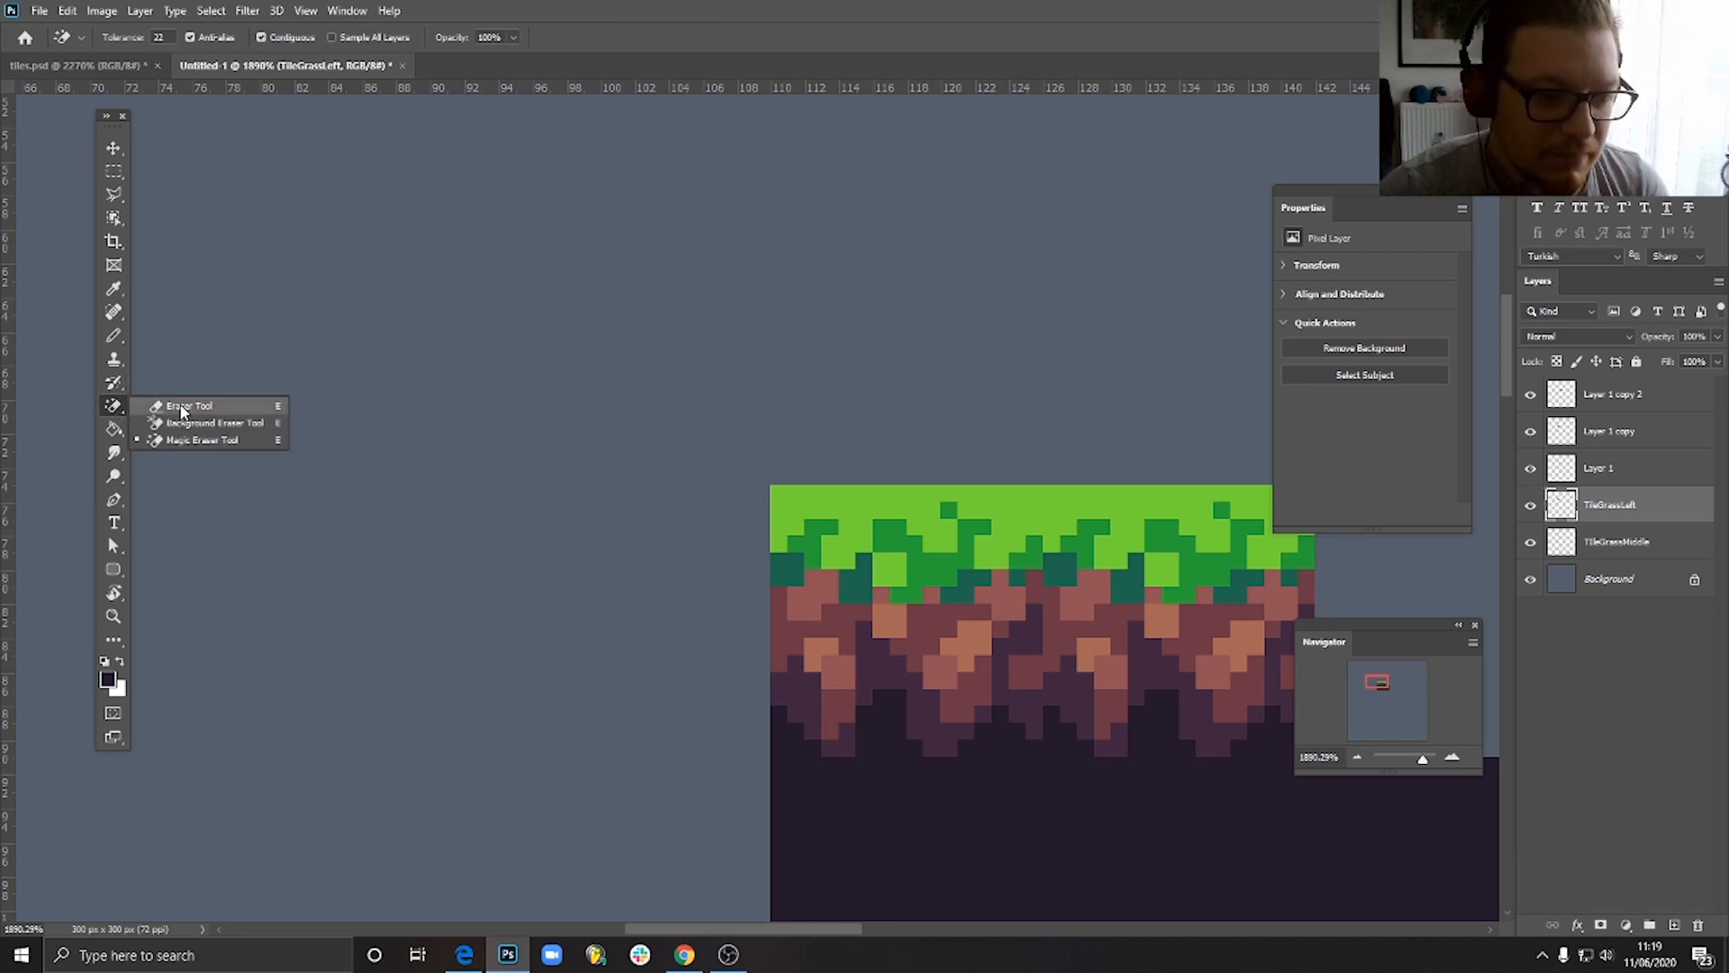
click(184, 406)
- Set the eraser to Pencil mode with a size of 1 px
click(117, 37)
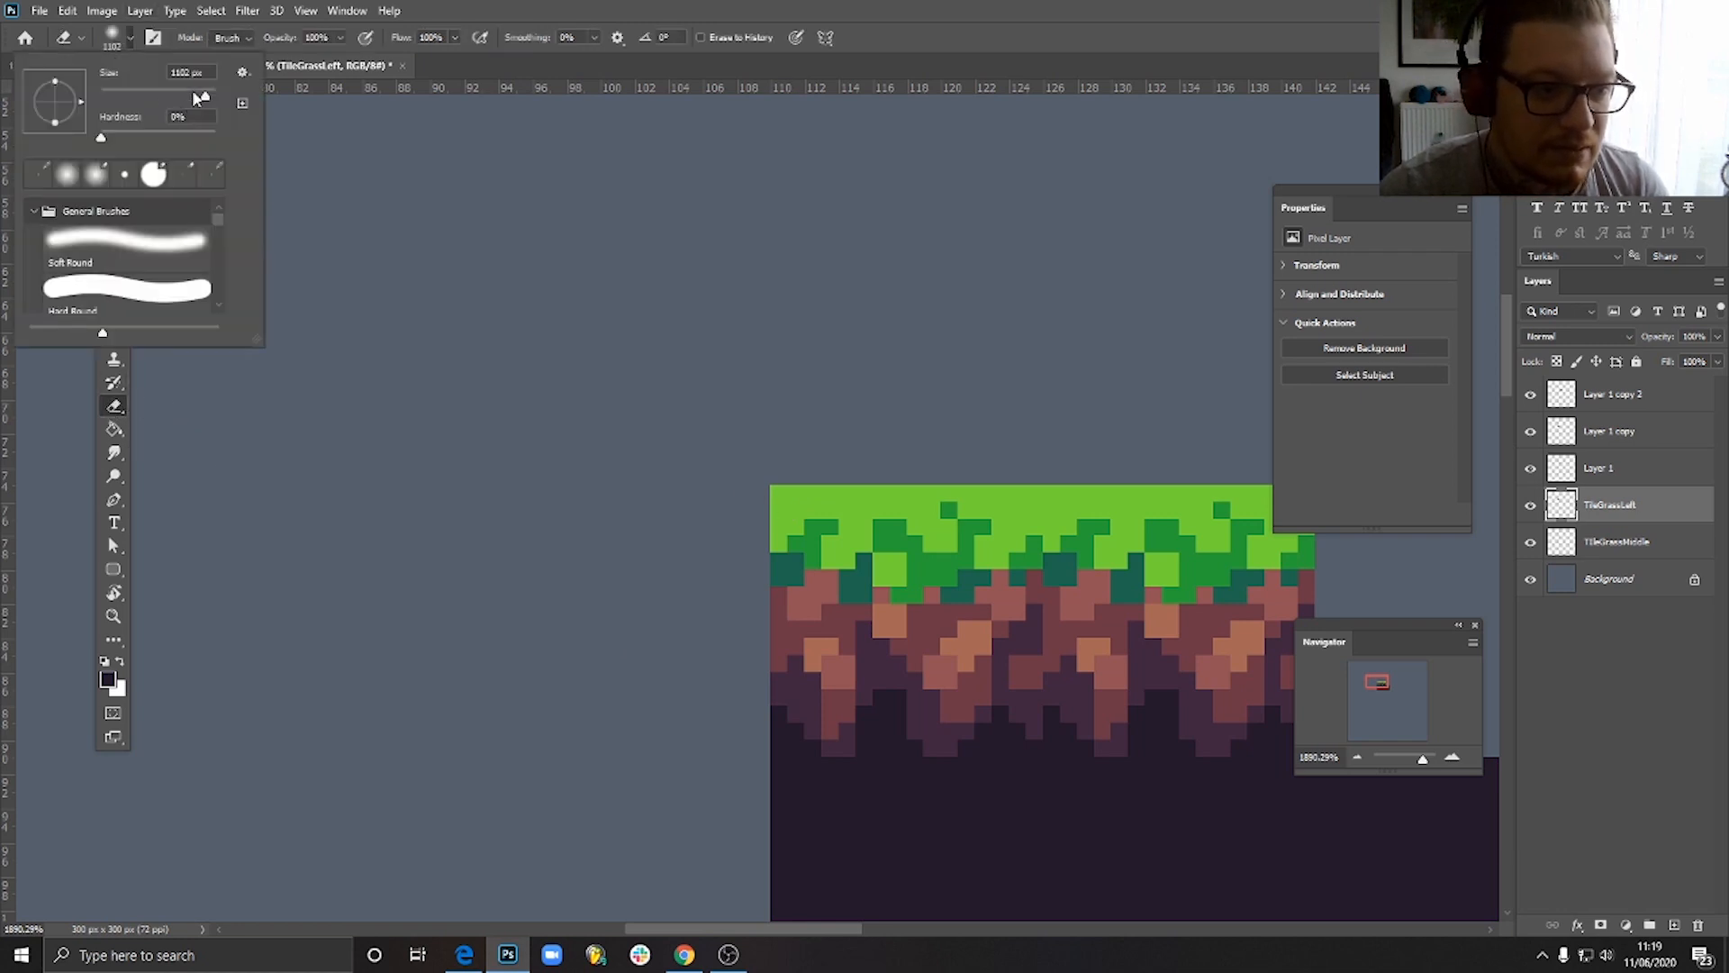
click(117, 37)
click(229, 38)
click(225, 67)
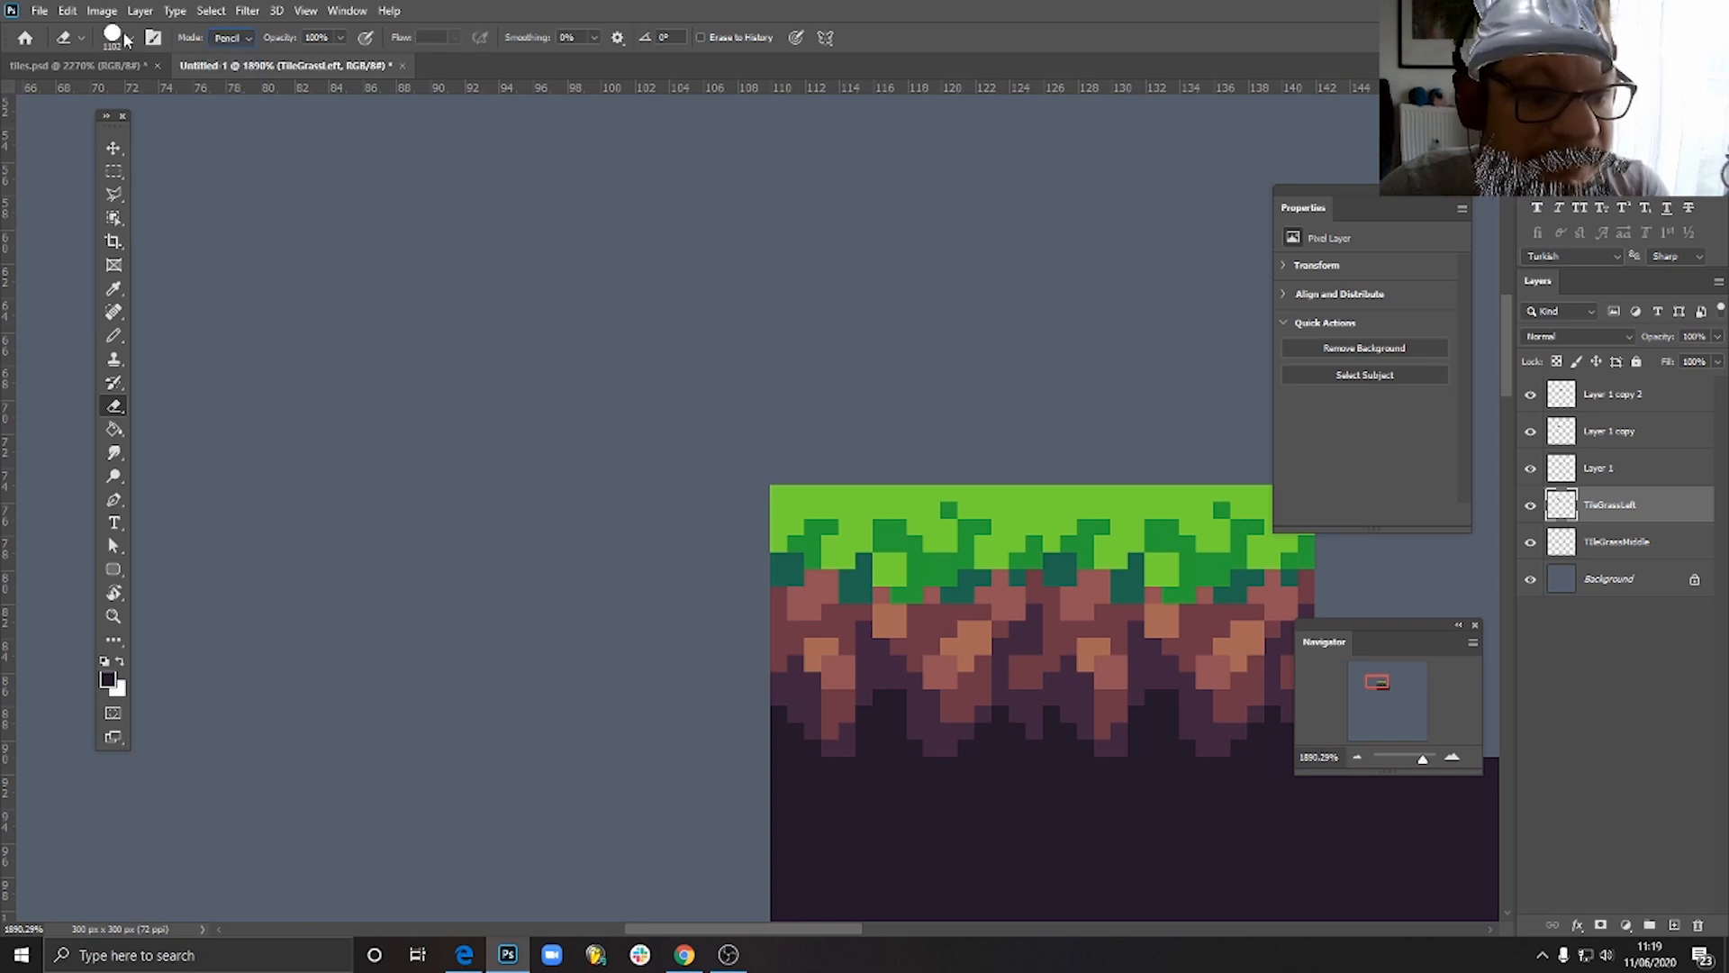
click(117, 37)
drag(160, 90, 91, 65)
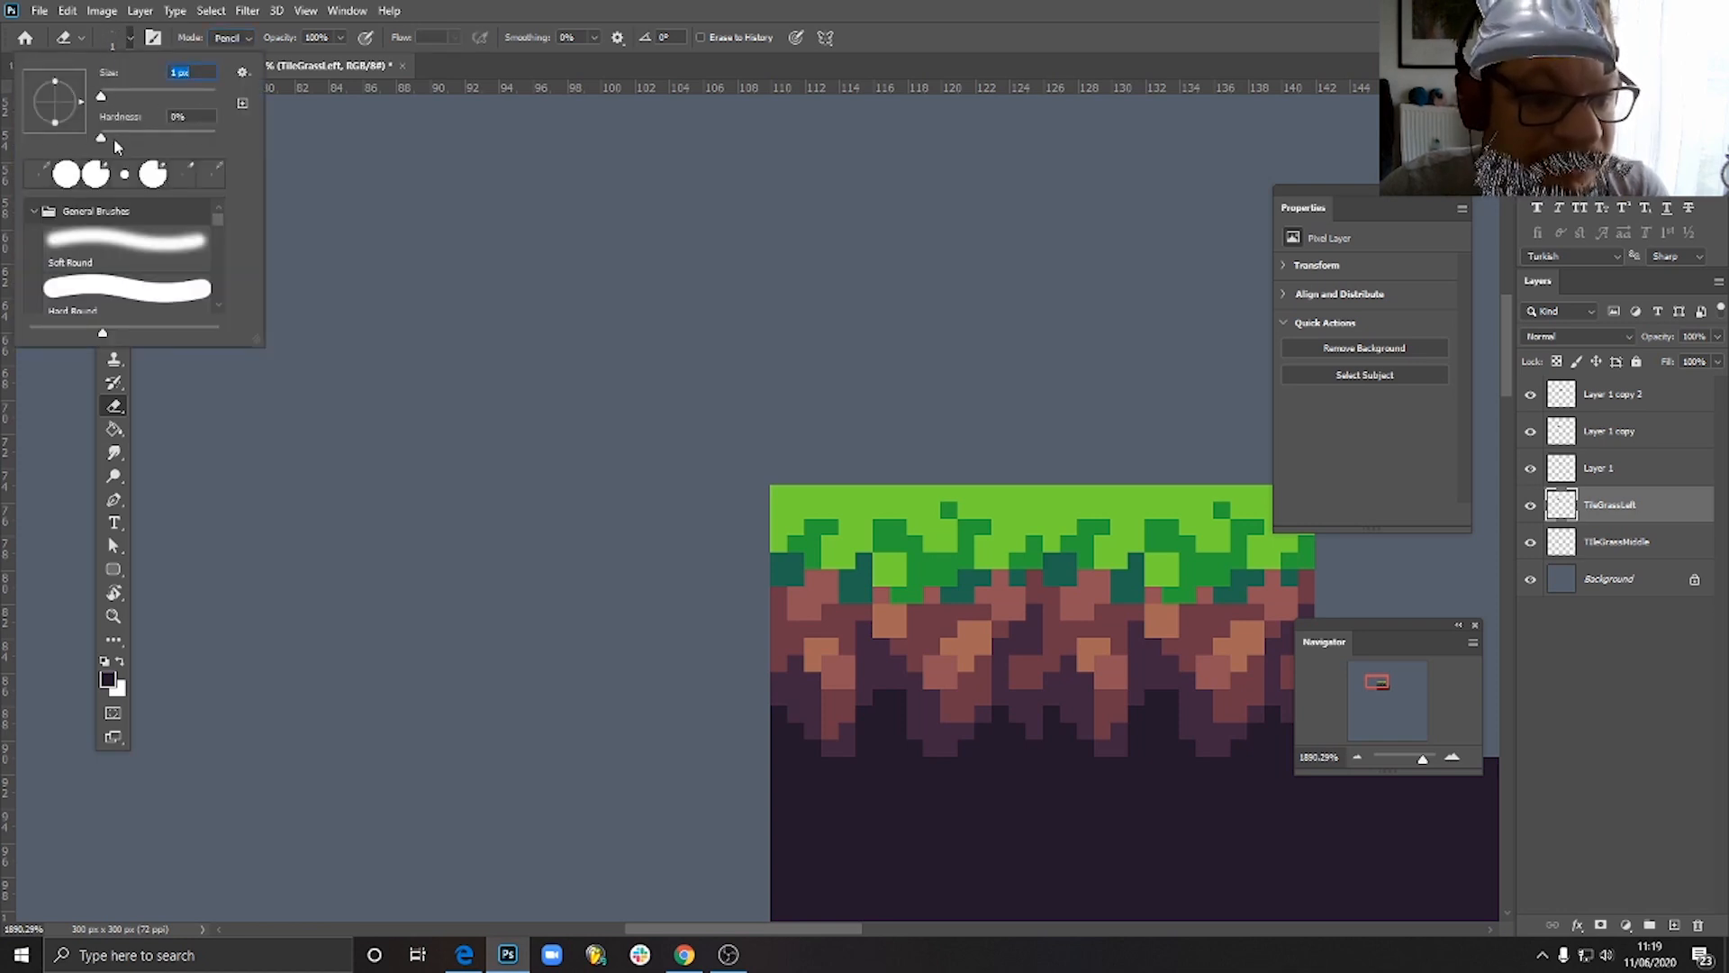
click(128, 39)
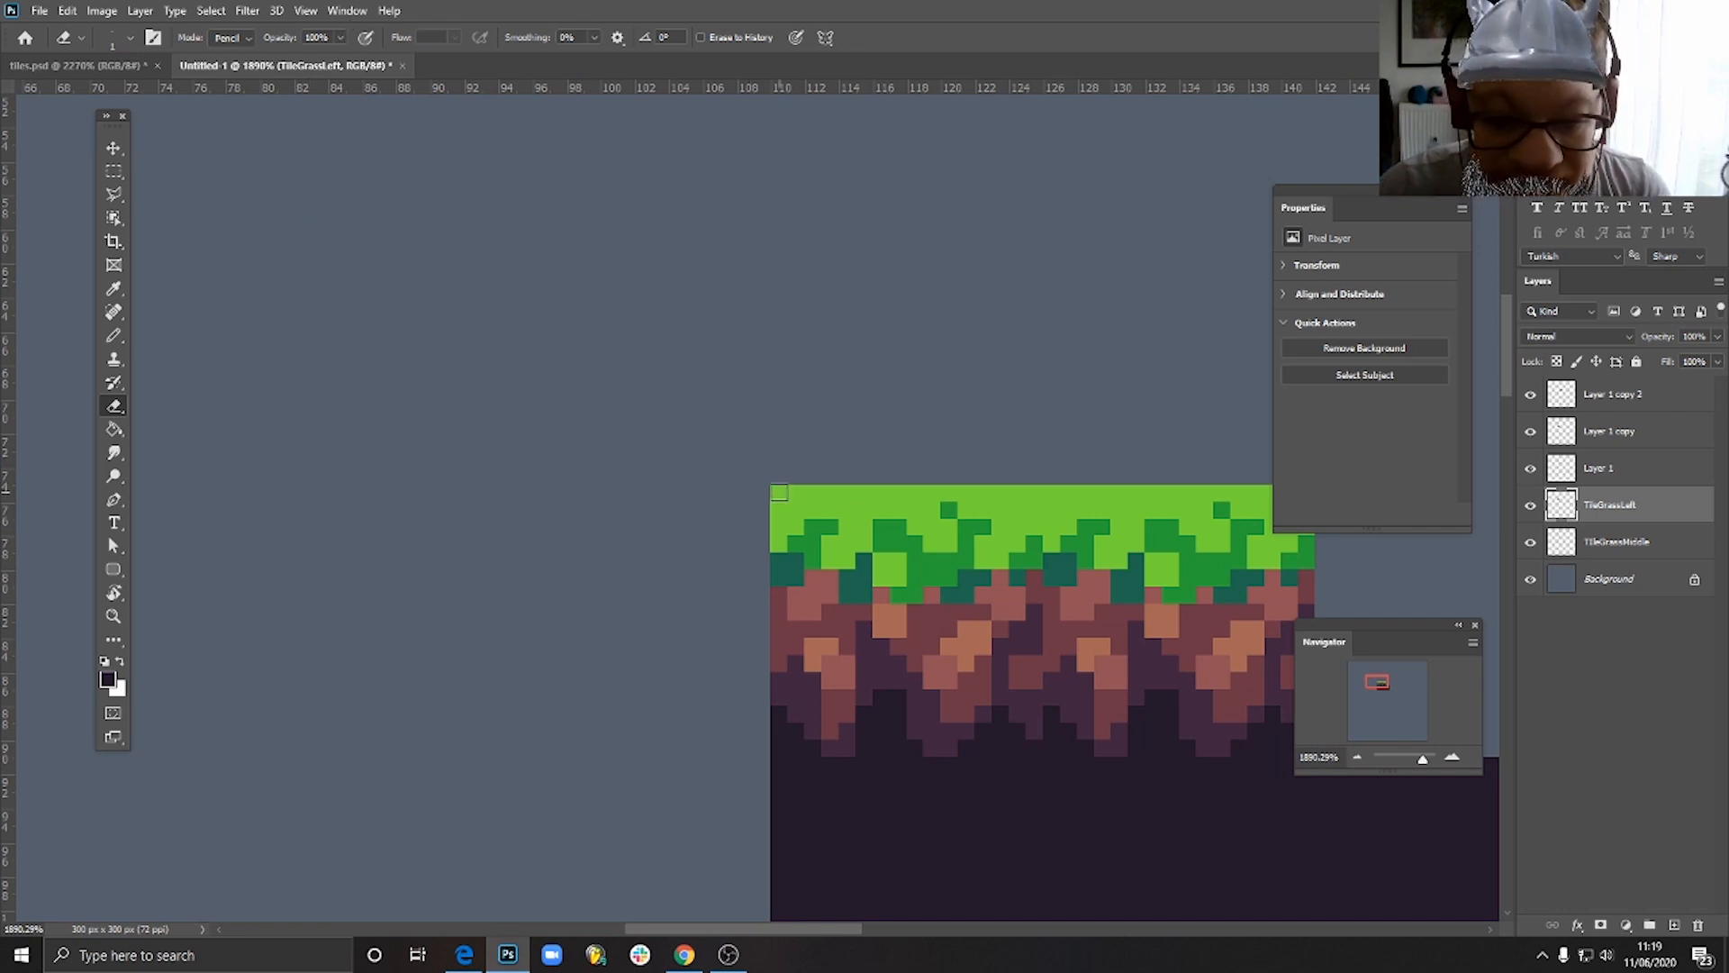
- Erase the pixels at the grass tile's upper-left corner to give it a stepped, rounded outline
drag(777, 503, 780, 493)
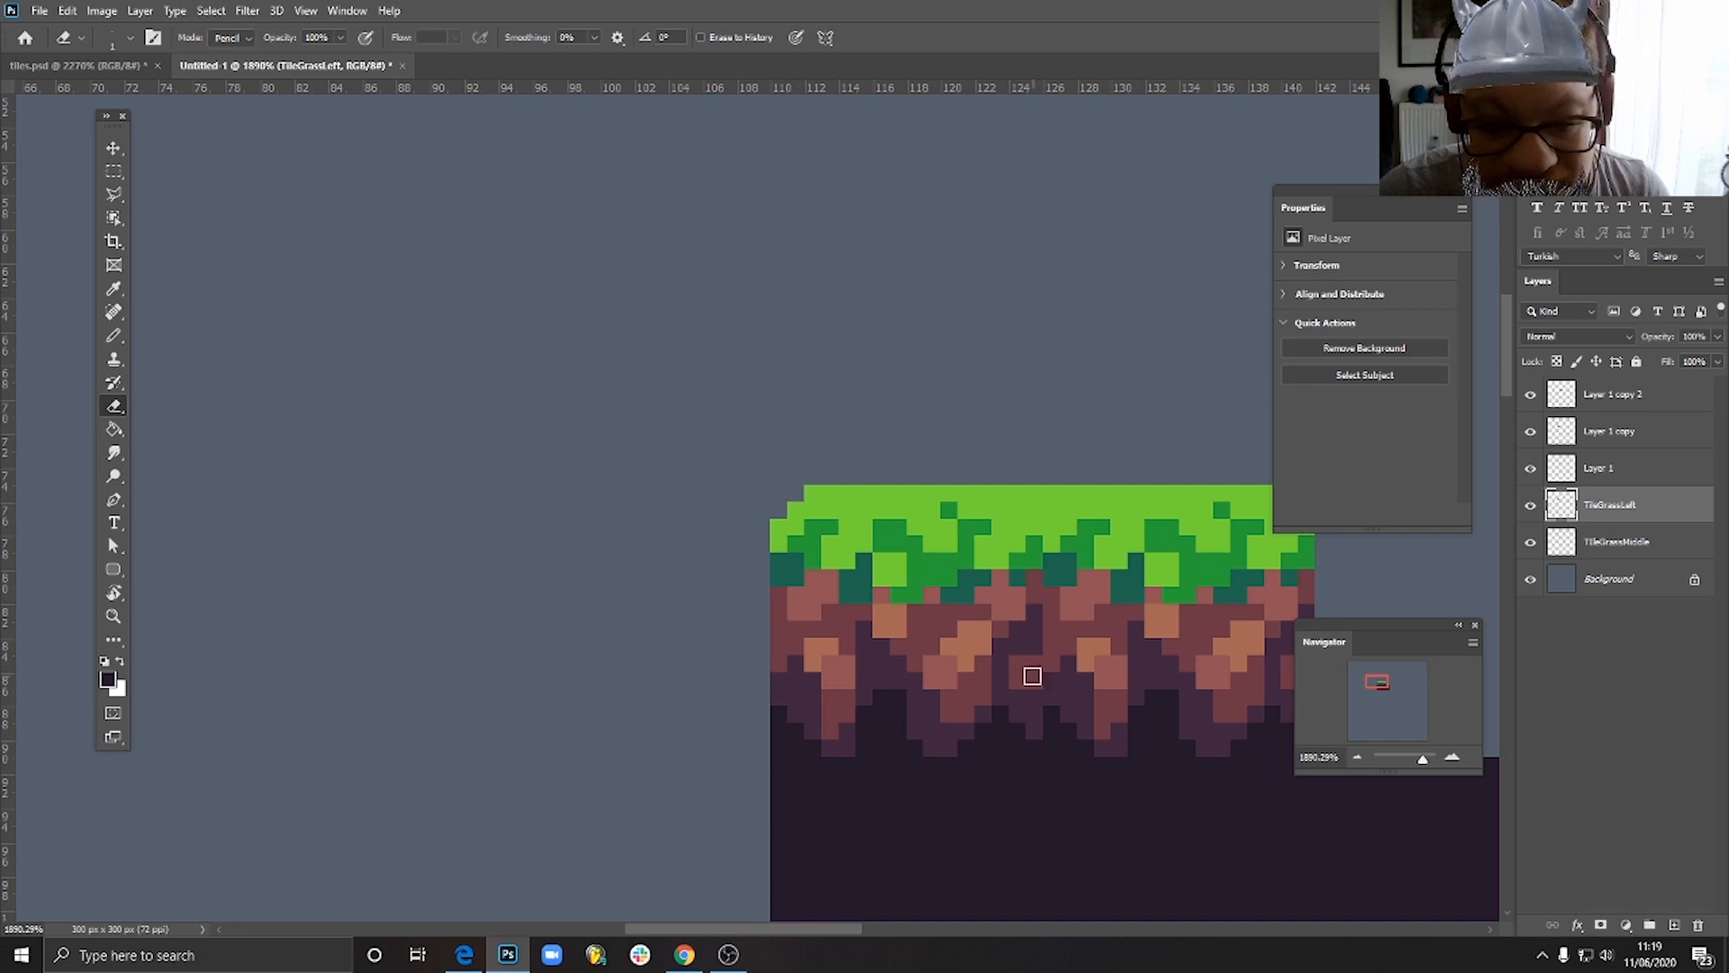
scroll(968, 525, down, 3)
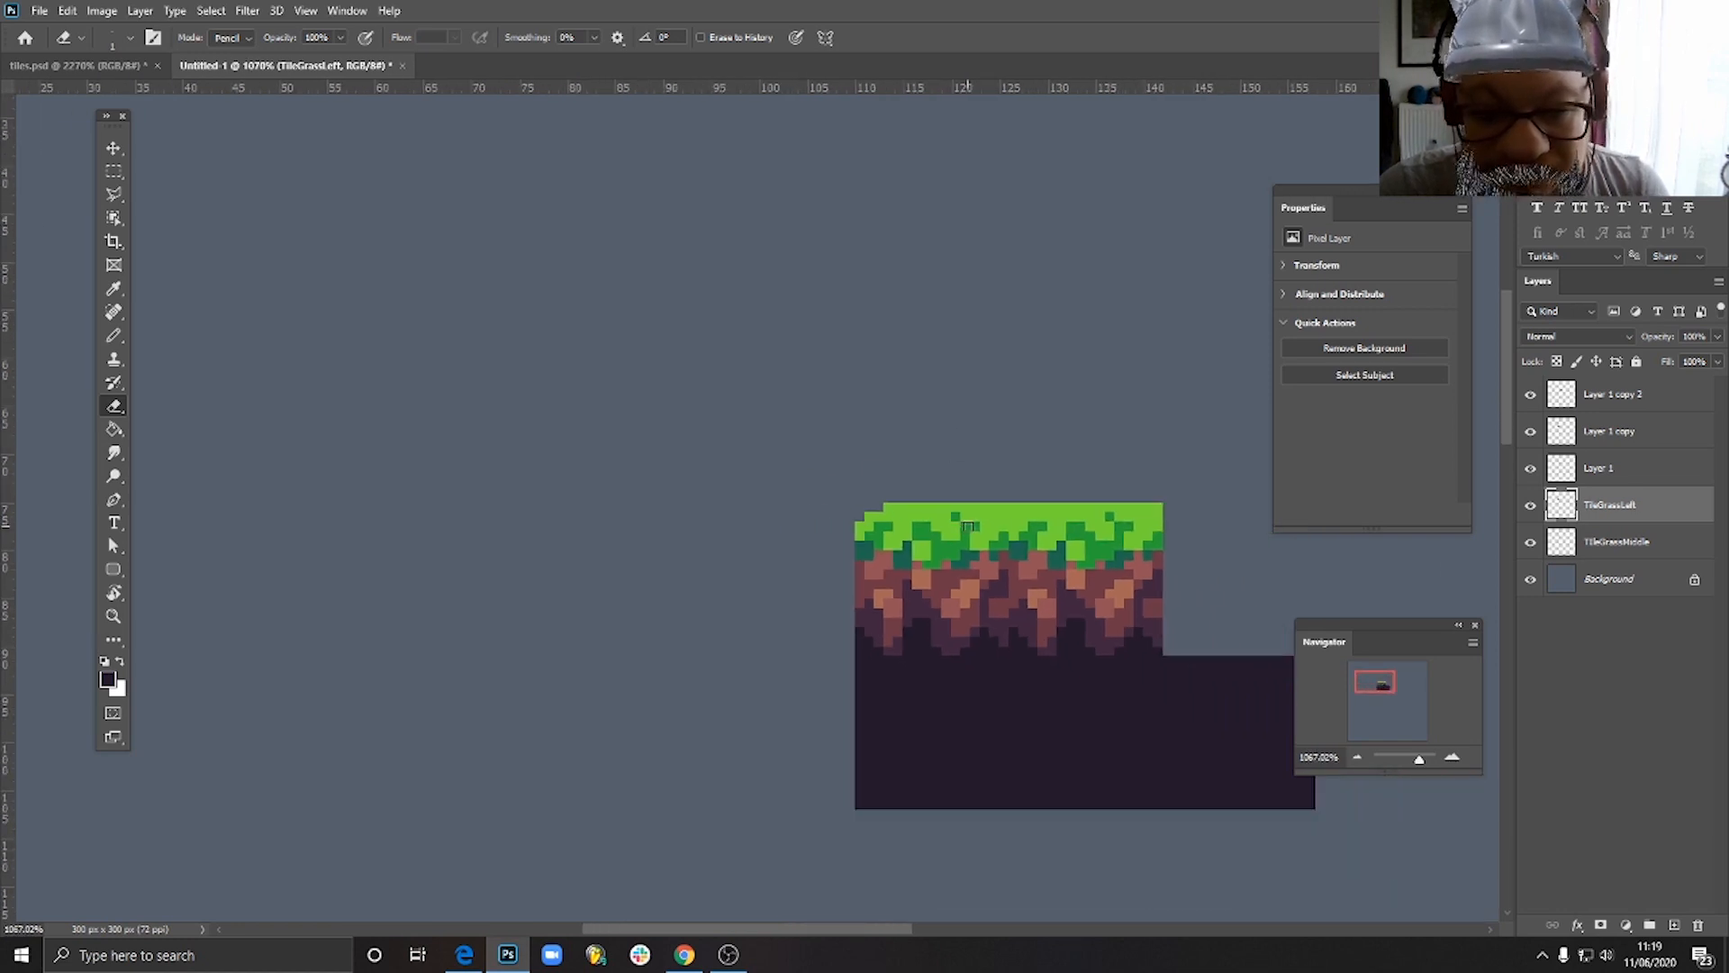
scroll(968, 526, down, 2)
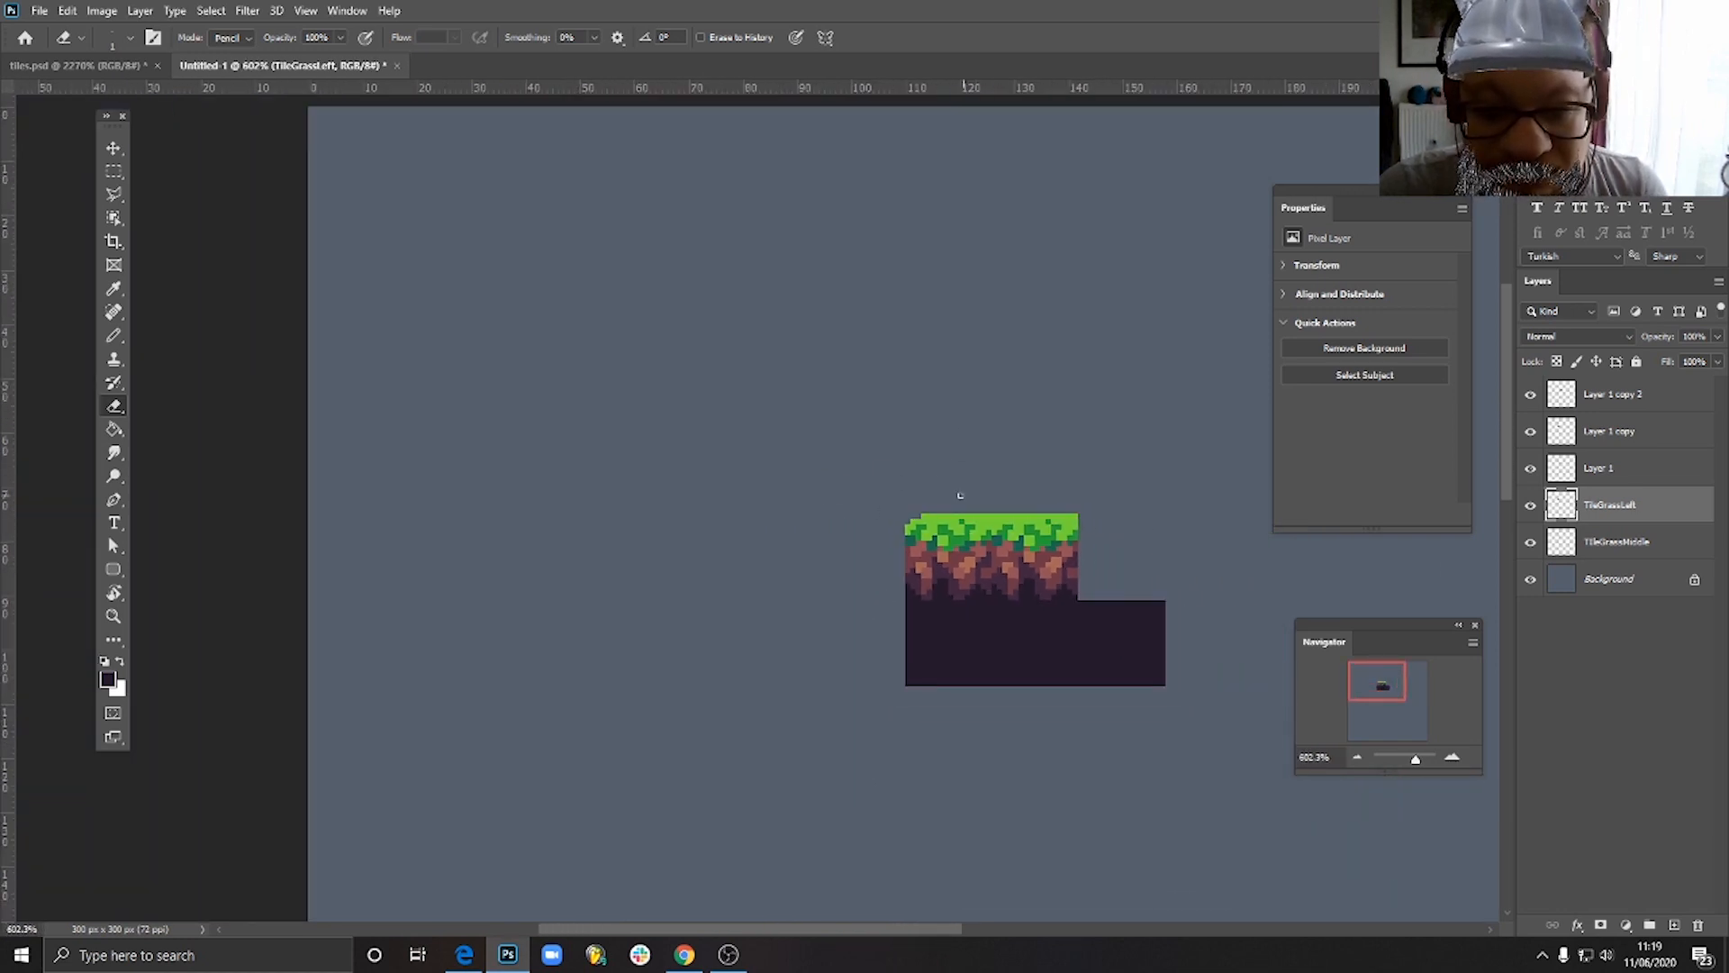
scroll(938, 531, up, 5)
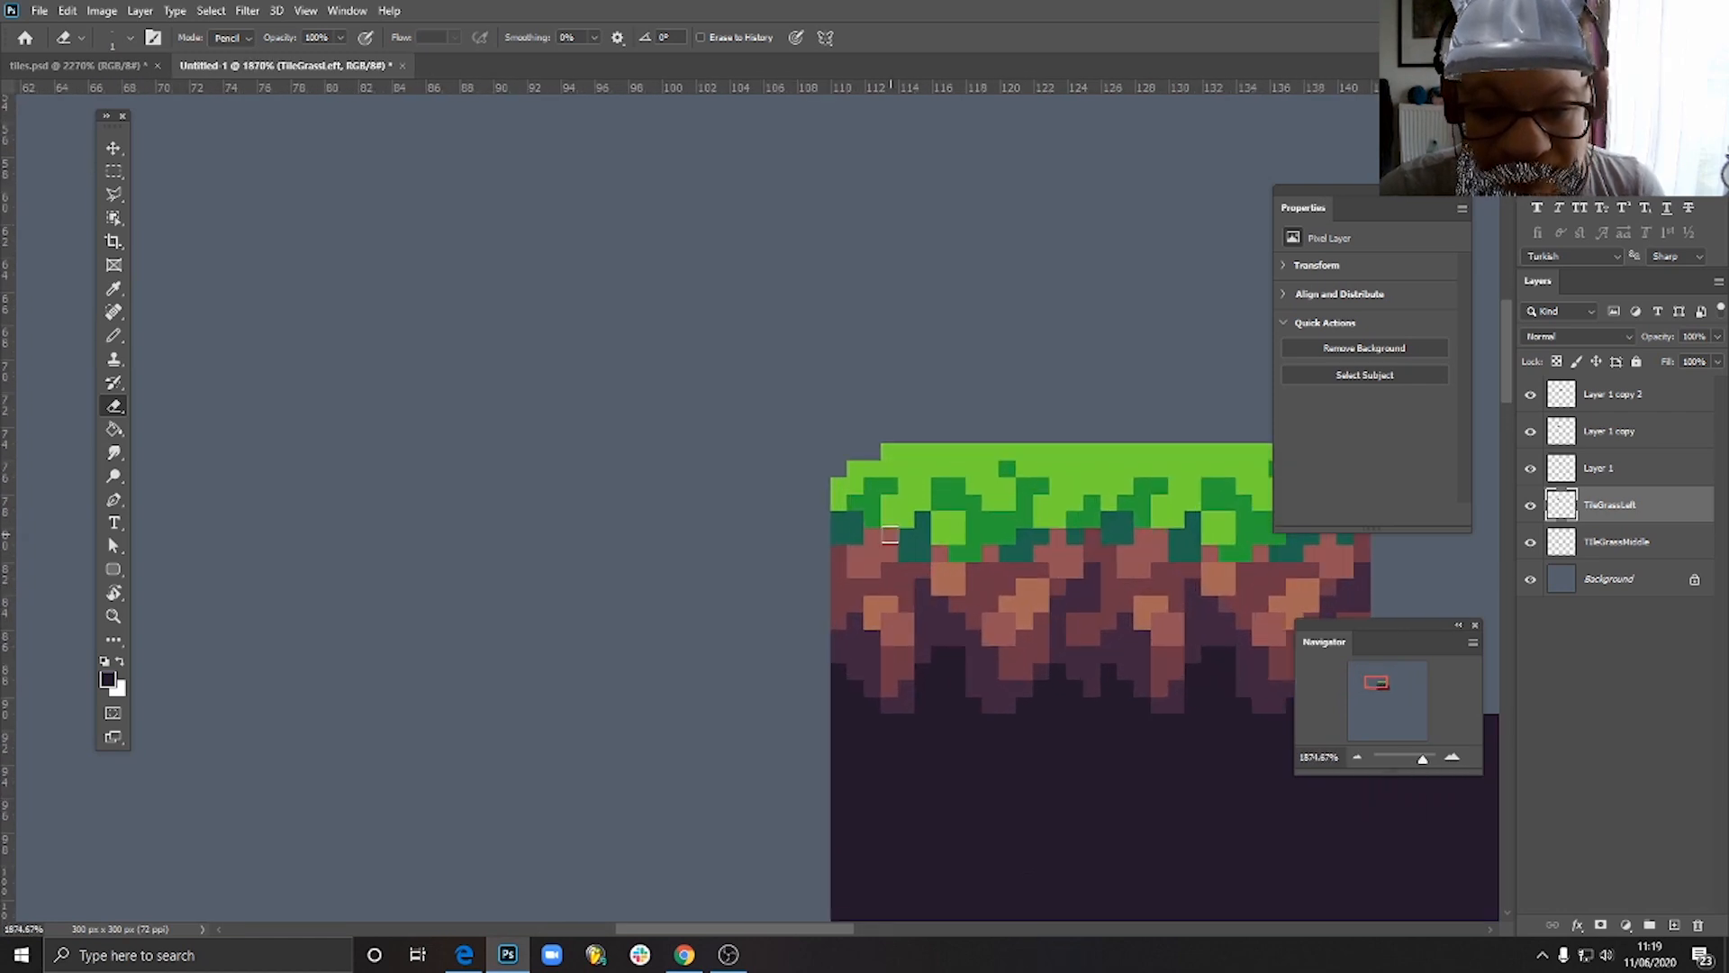
- Erase the outermost pixel column of soil along the left edge, from just below the grass down to the dark square
scroll(905, 653, down, 2)
scroll(907, 656, up, 2)
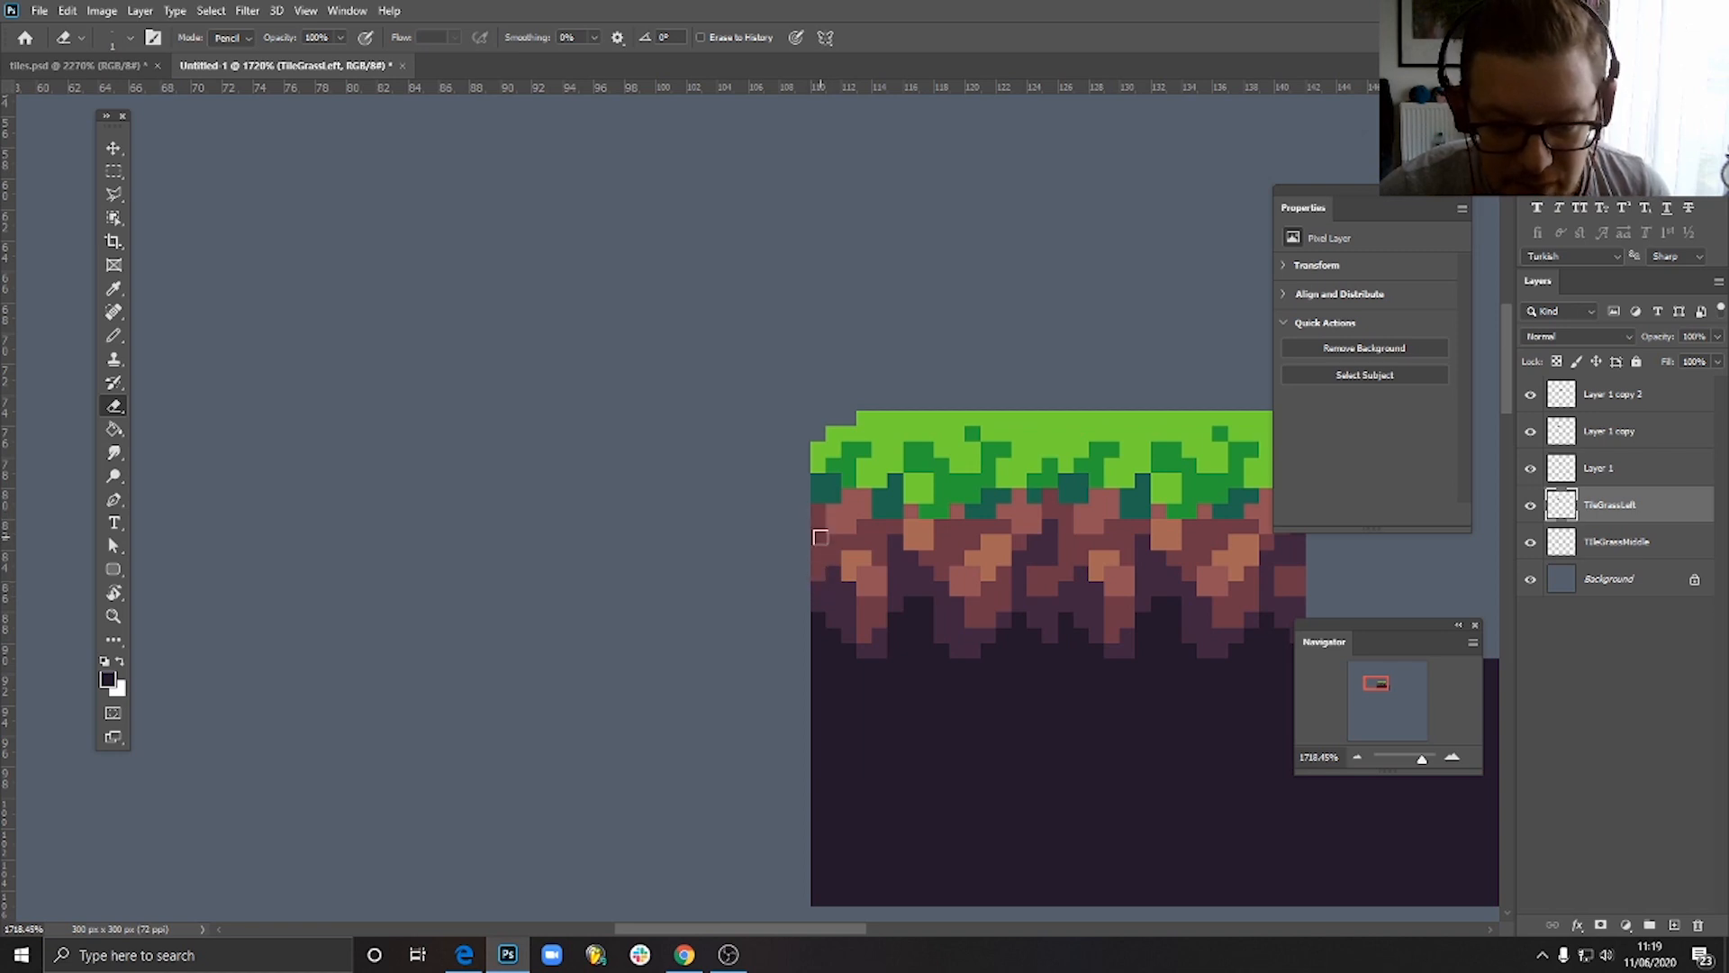
drag(821, 538, 821, 616)
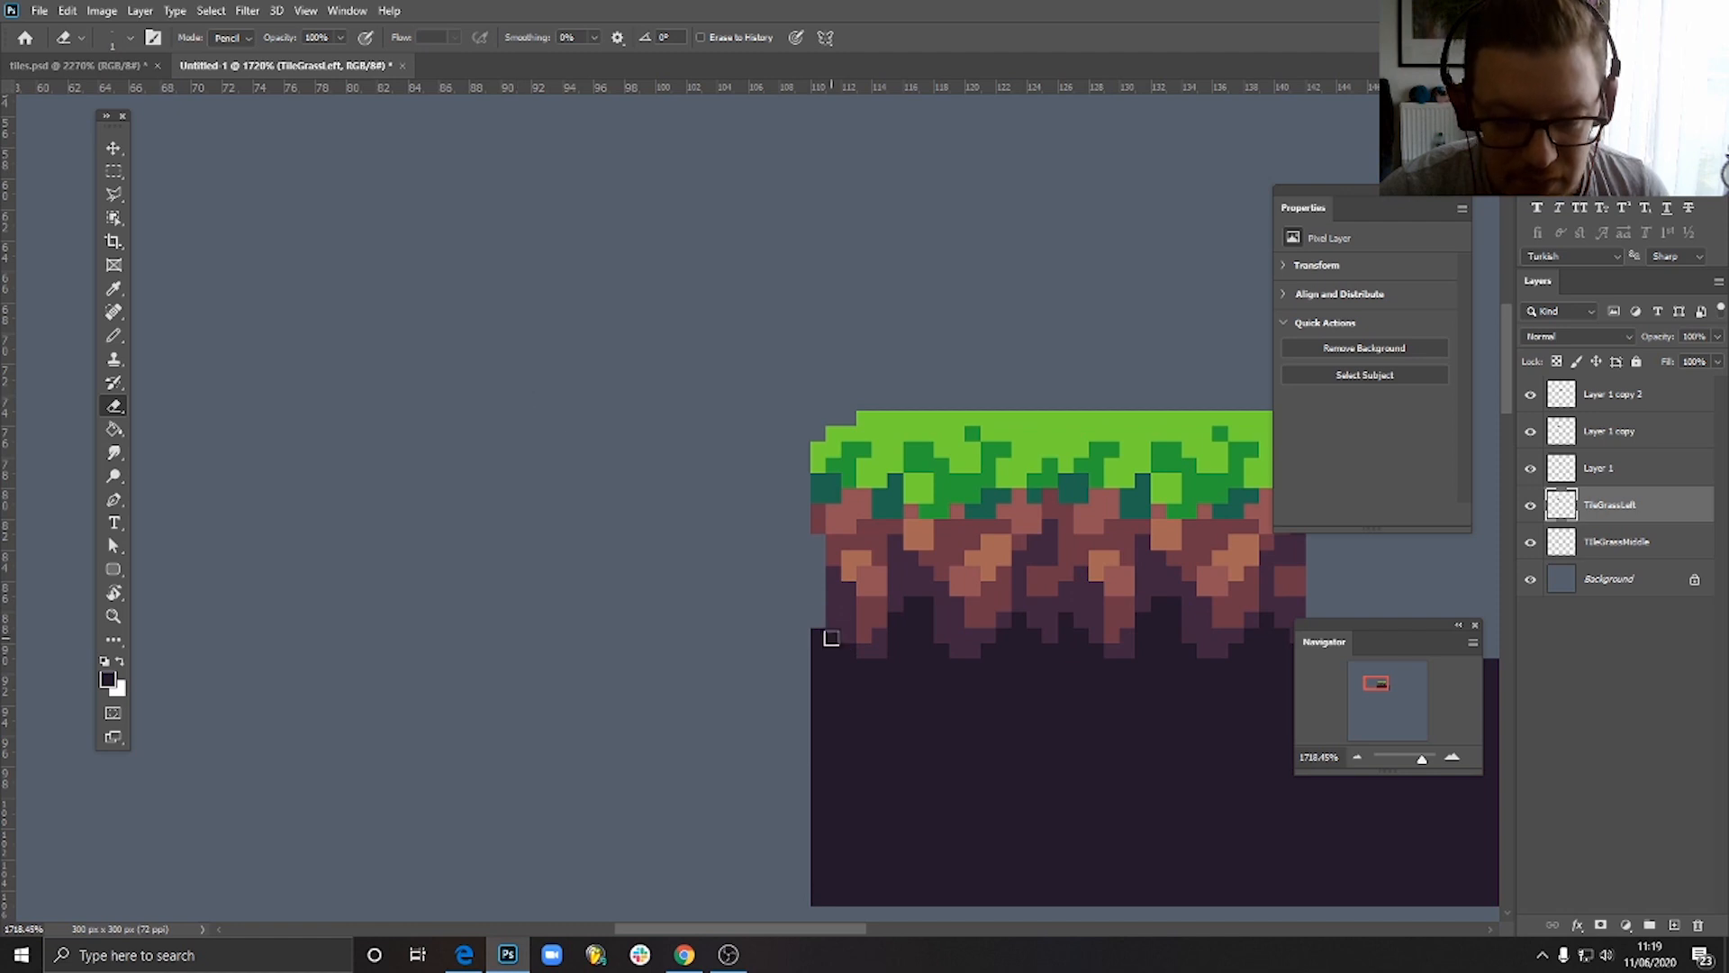
scroll(876, 586, down, 4)
scroll(878, 594, up, 2)
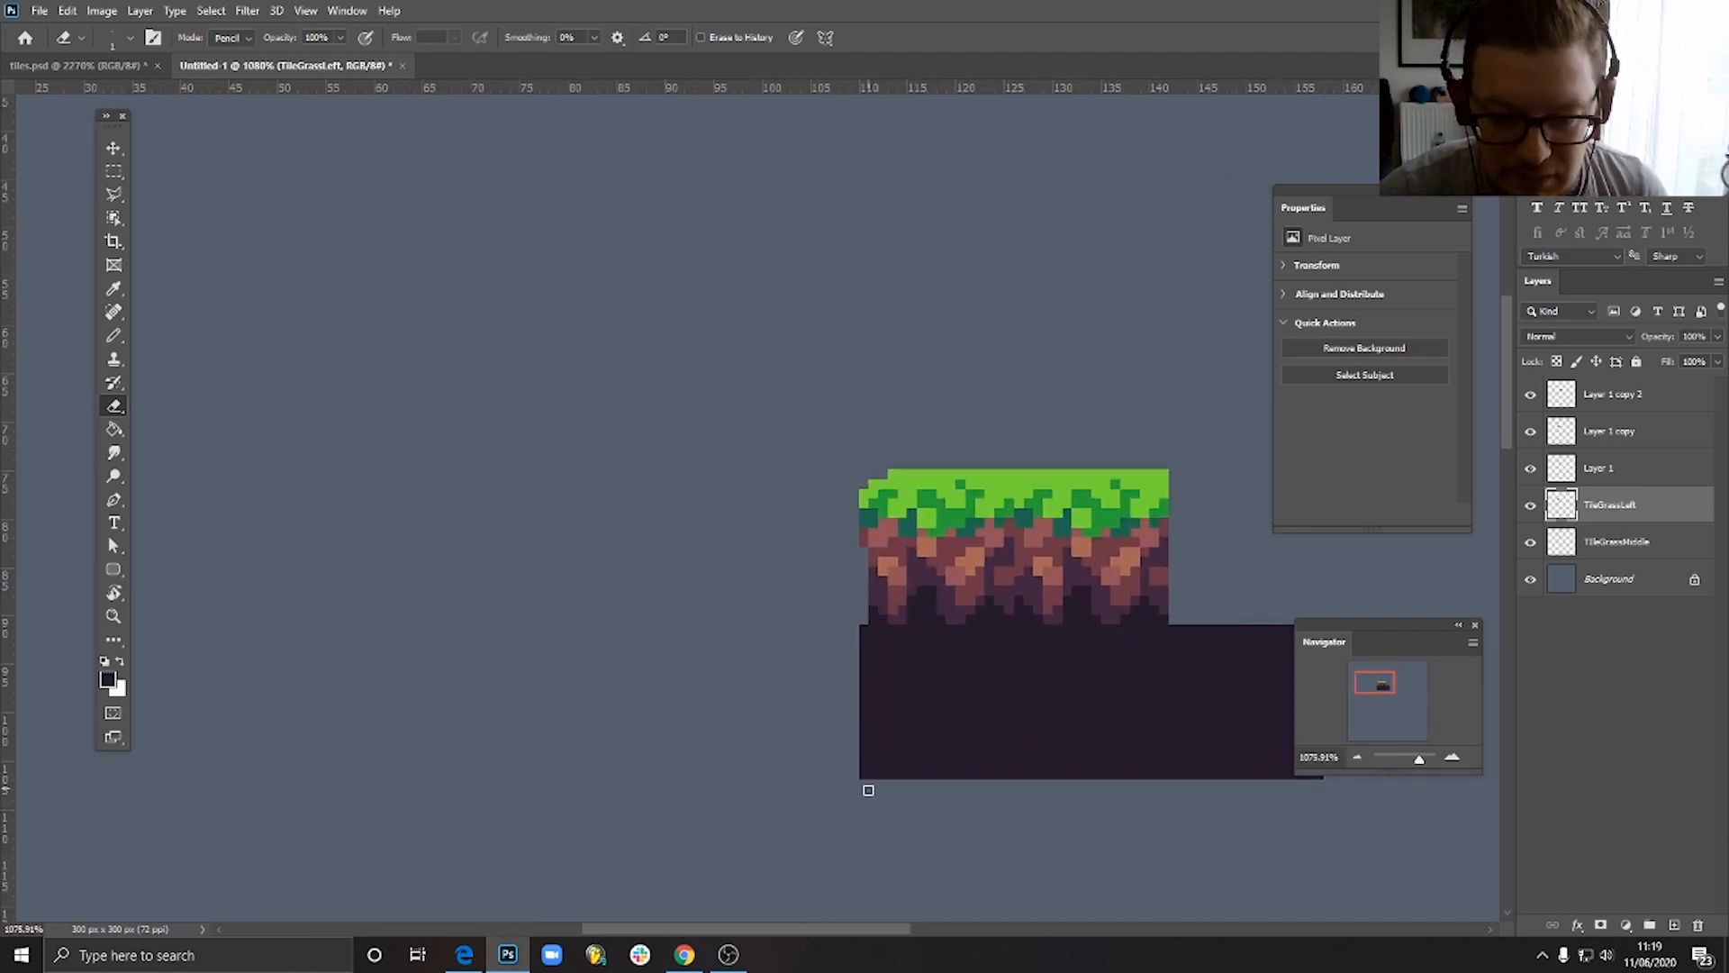
- Sample the lighter reddish-brown soil colour and pencil it onto the left edge just below the grass
click(113, 147)
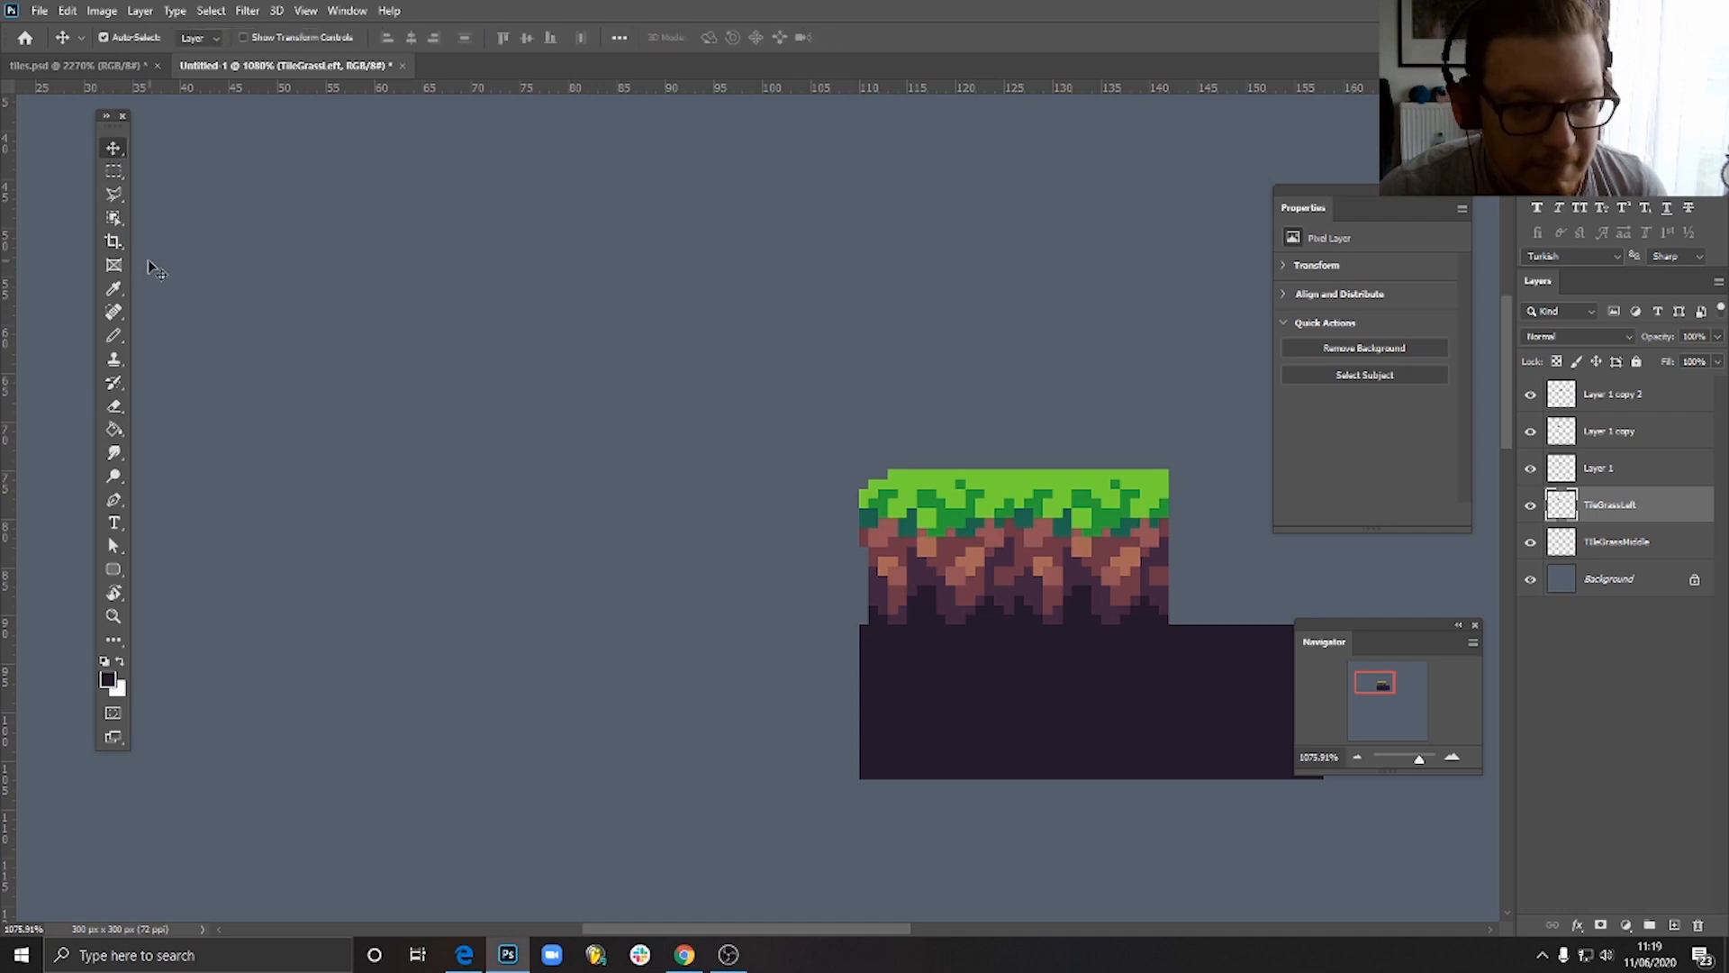
click(113, 335)
scroll(887, 594, up, 5)
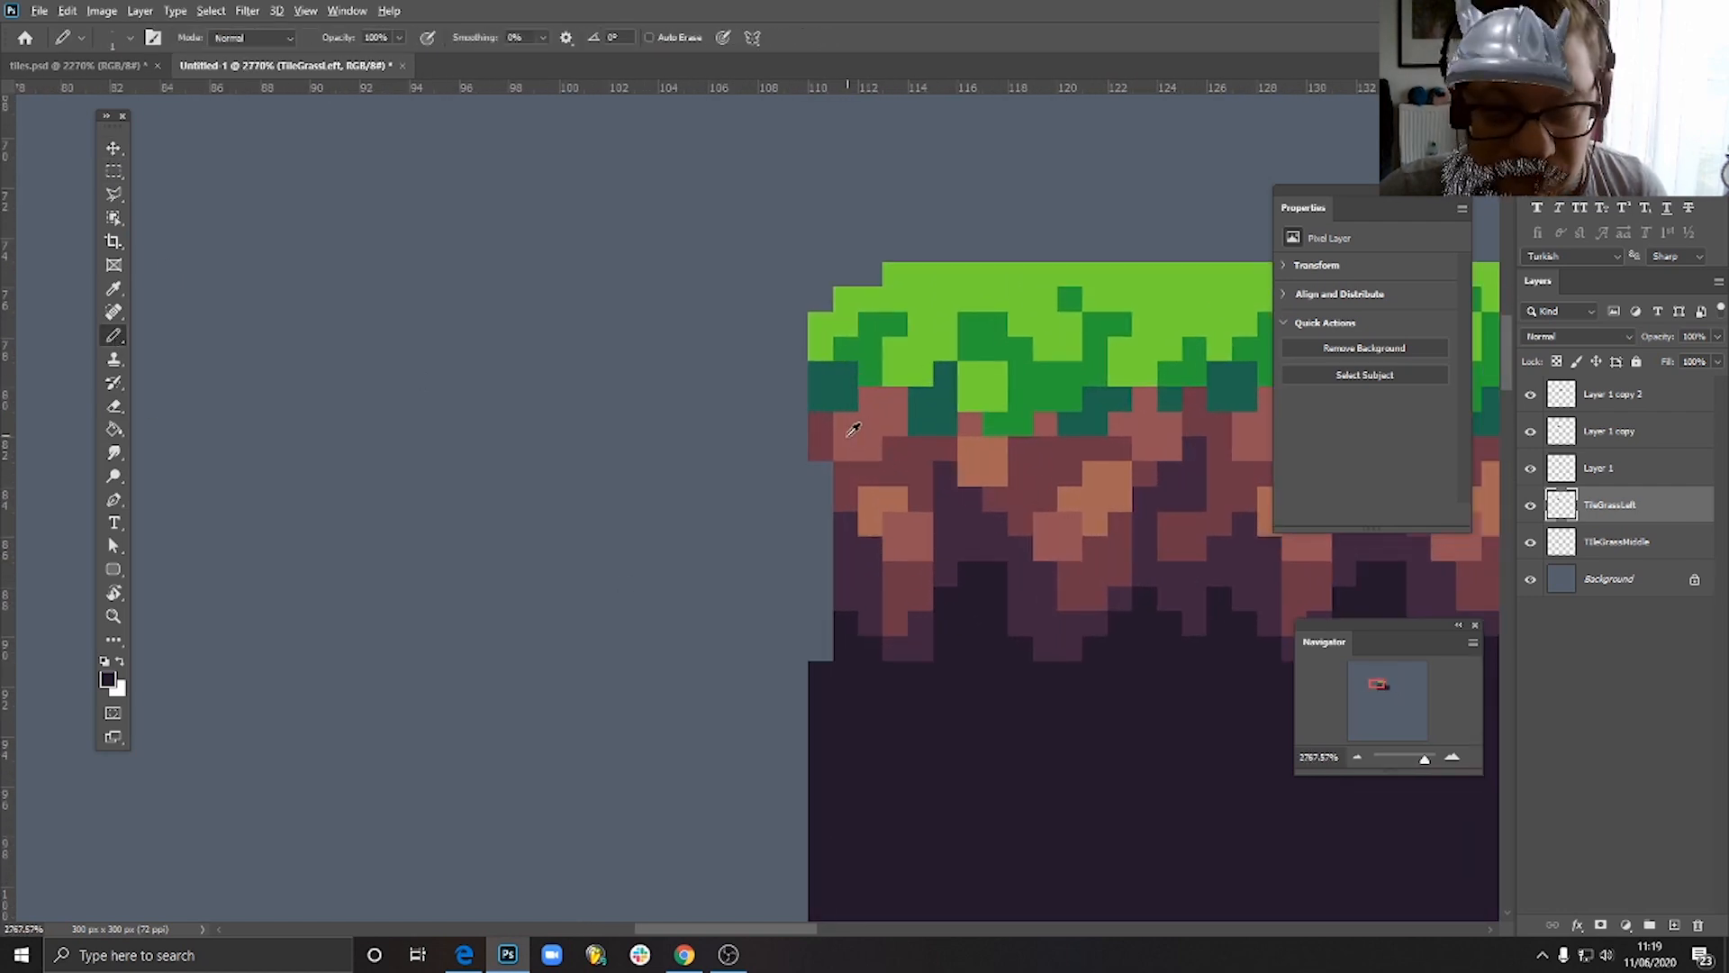
alt+click(861, 437)
mouse_move(828, 433)
mouse_down()
mouse_move(826, 417)
mouse_move(836, 475)
mouse_up()
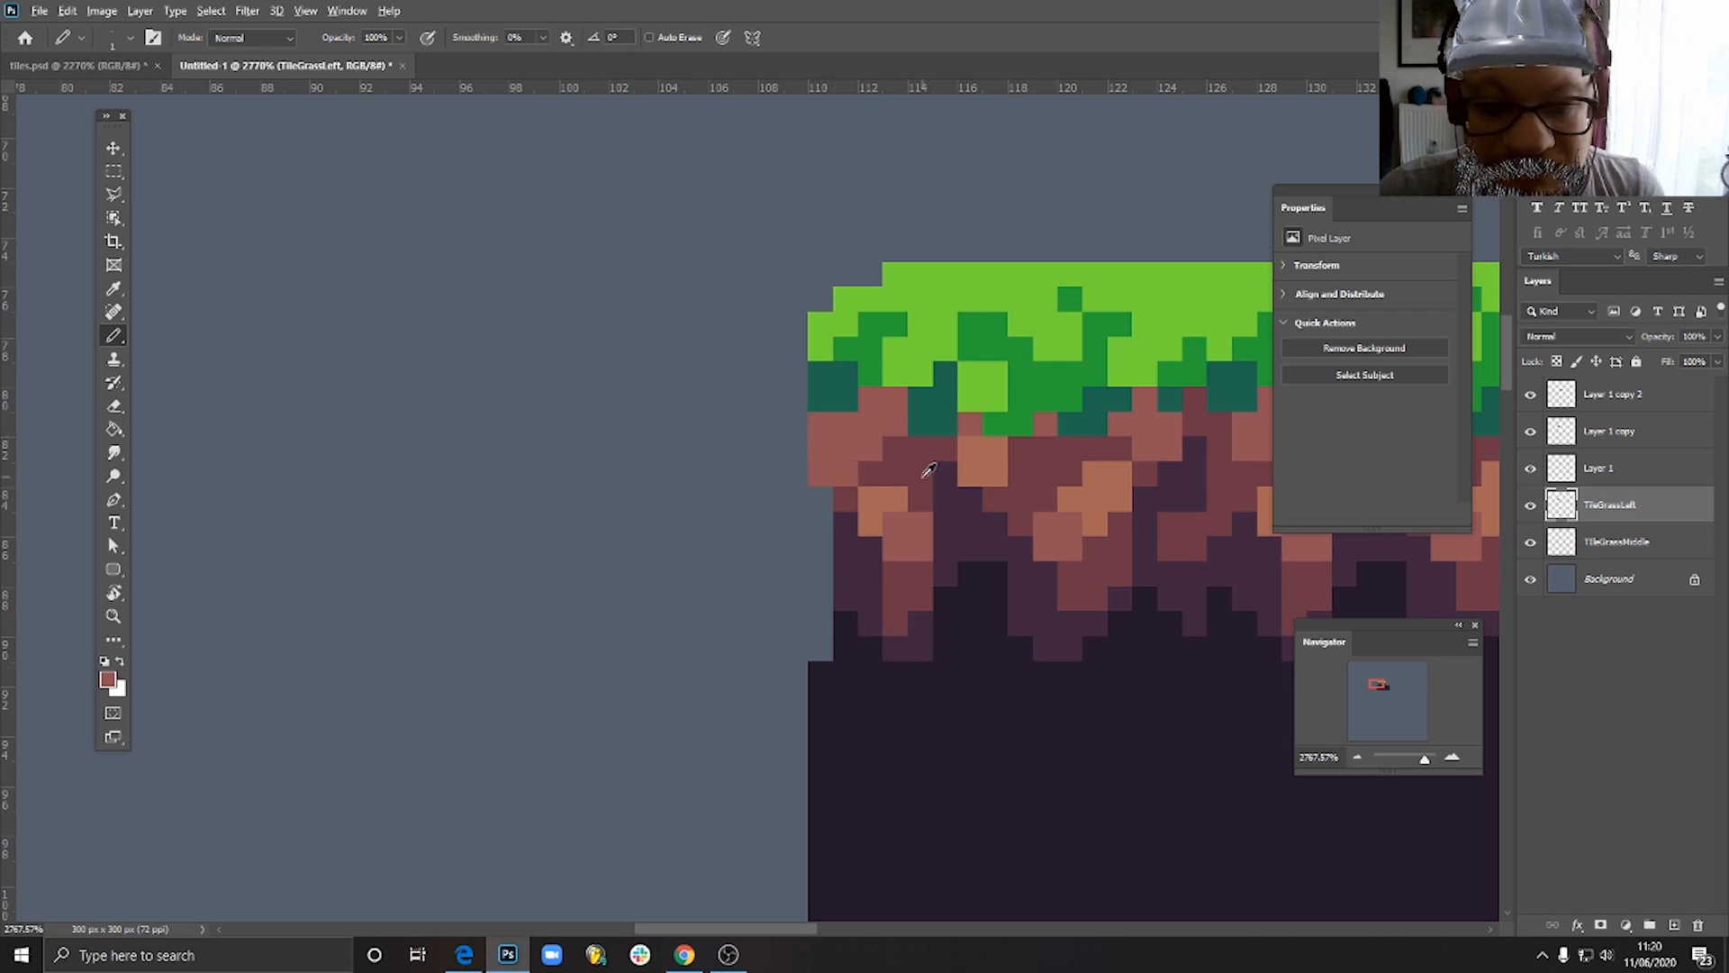
- Erase the left-edge pixel directly under the grass and pencil sampled darker reddish-brown pixels beneath the light soil patch
alt+click(928, 468)
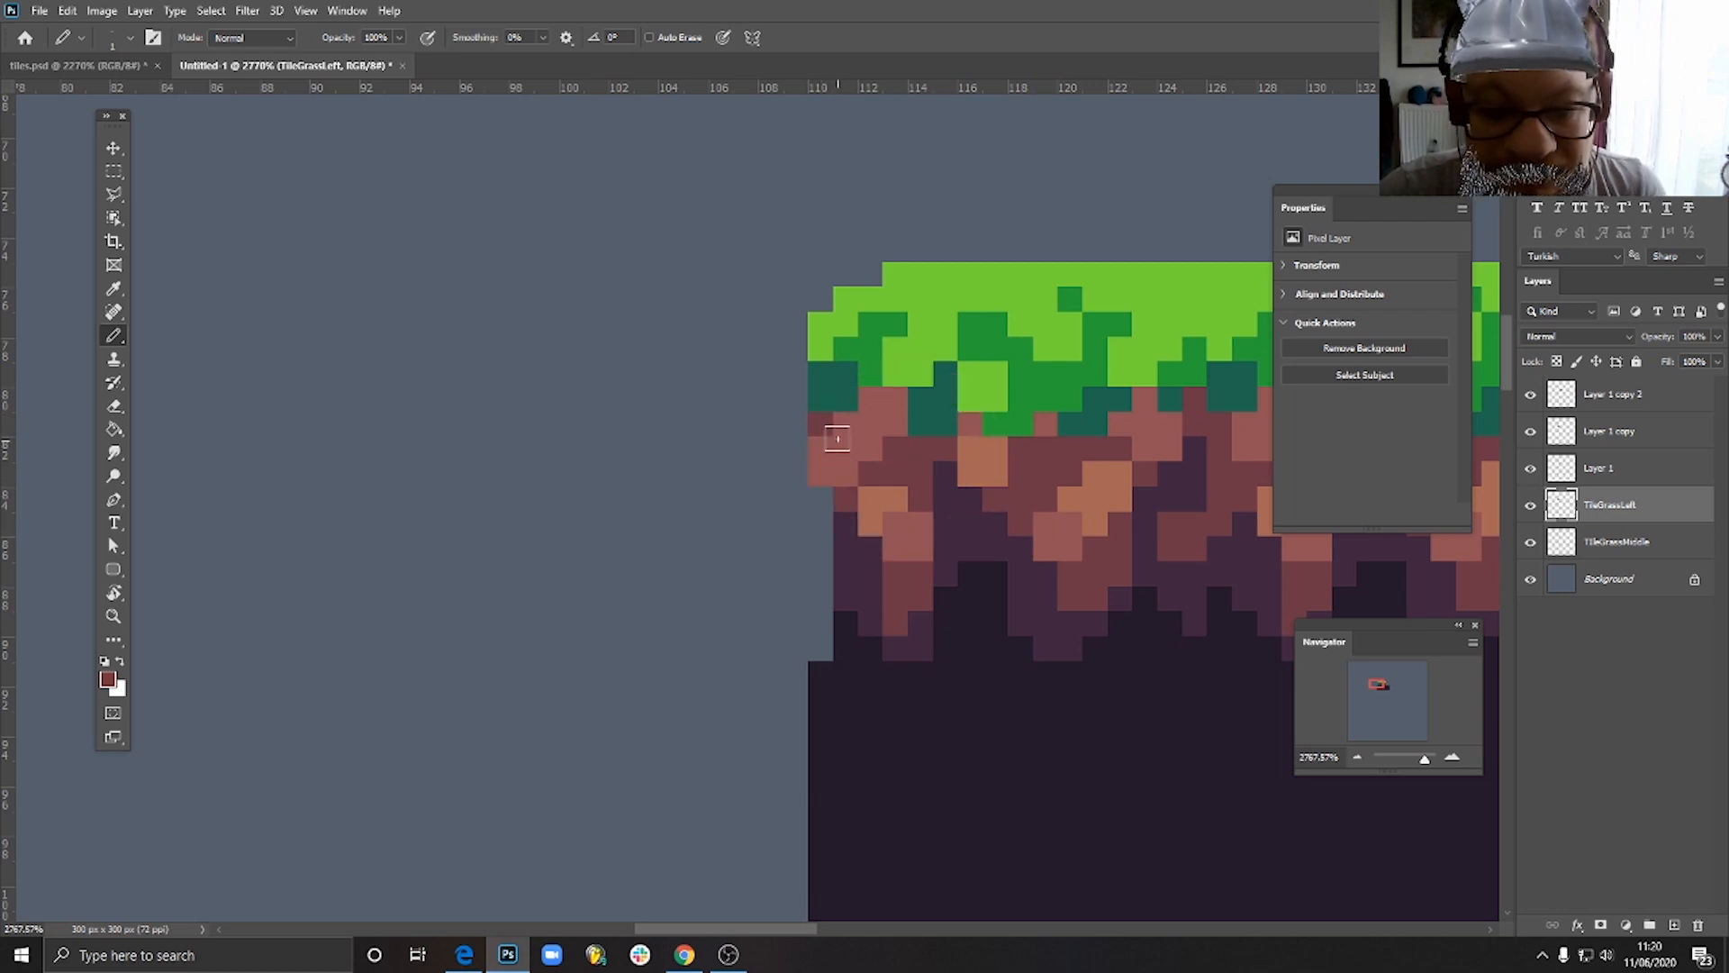
key(e)
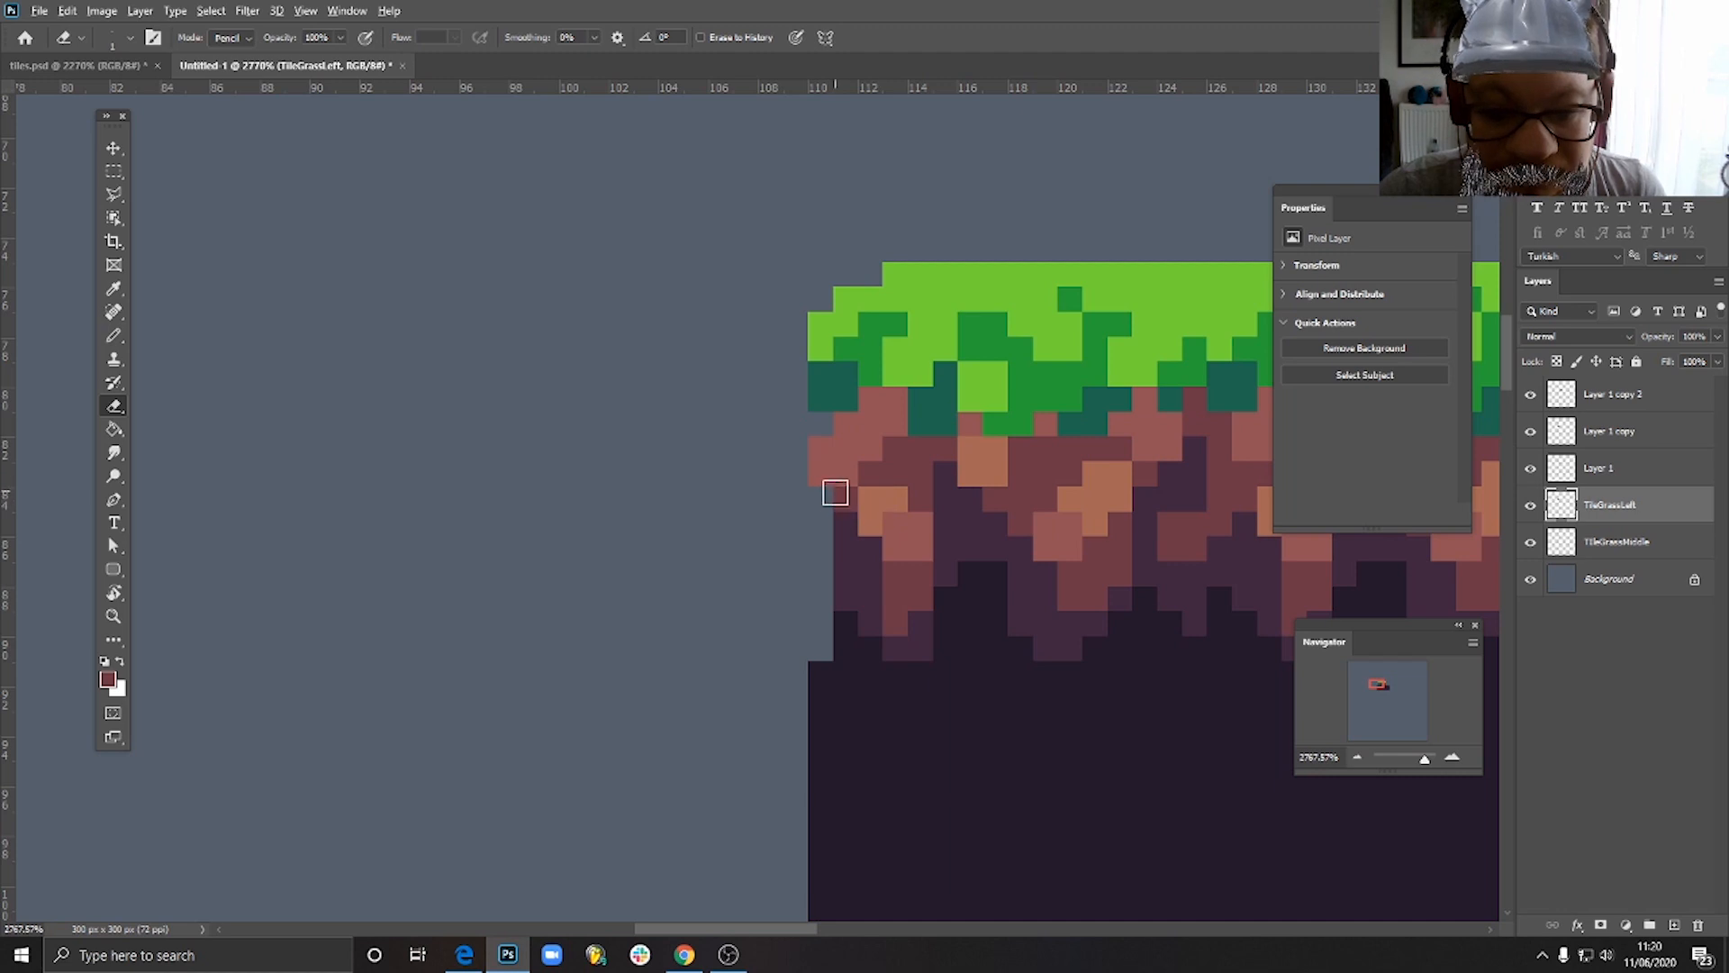
key(b)
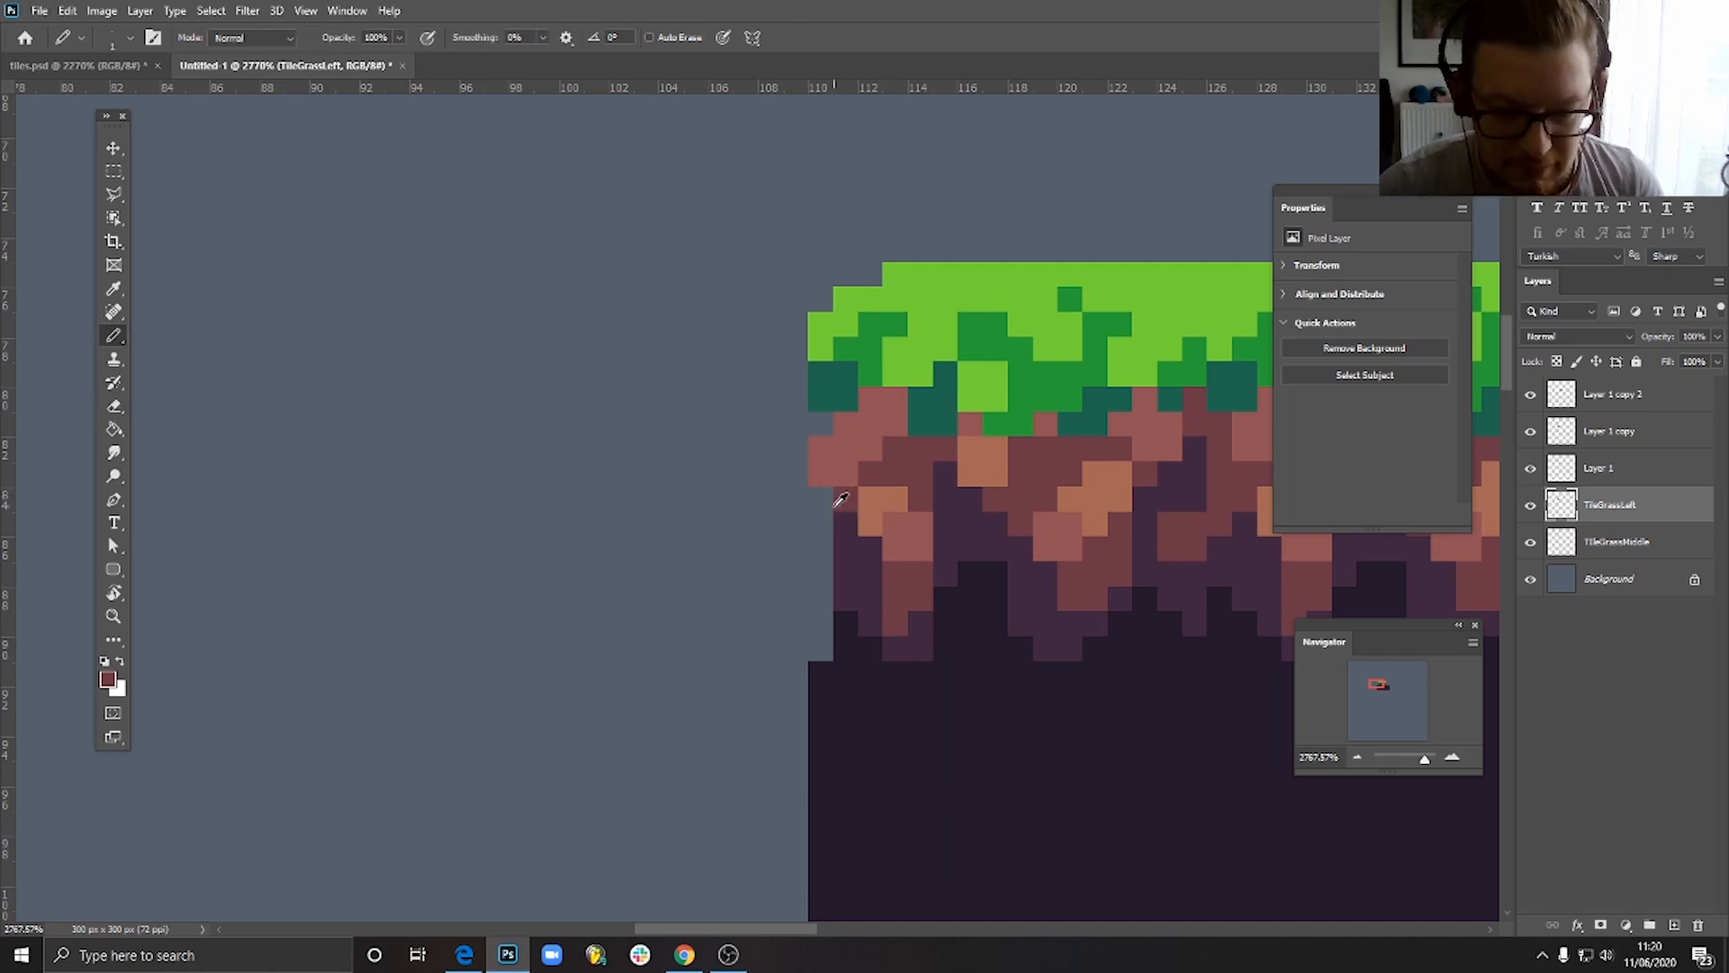
drag(820, 498, 840, 549)
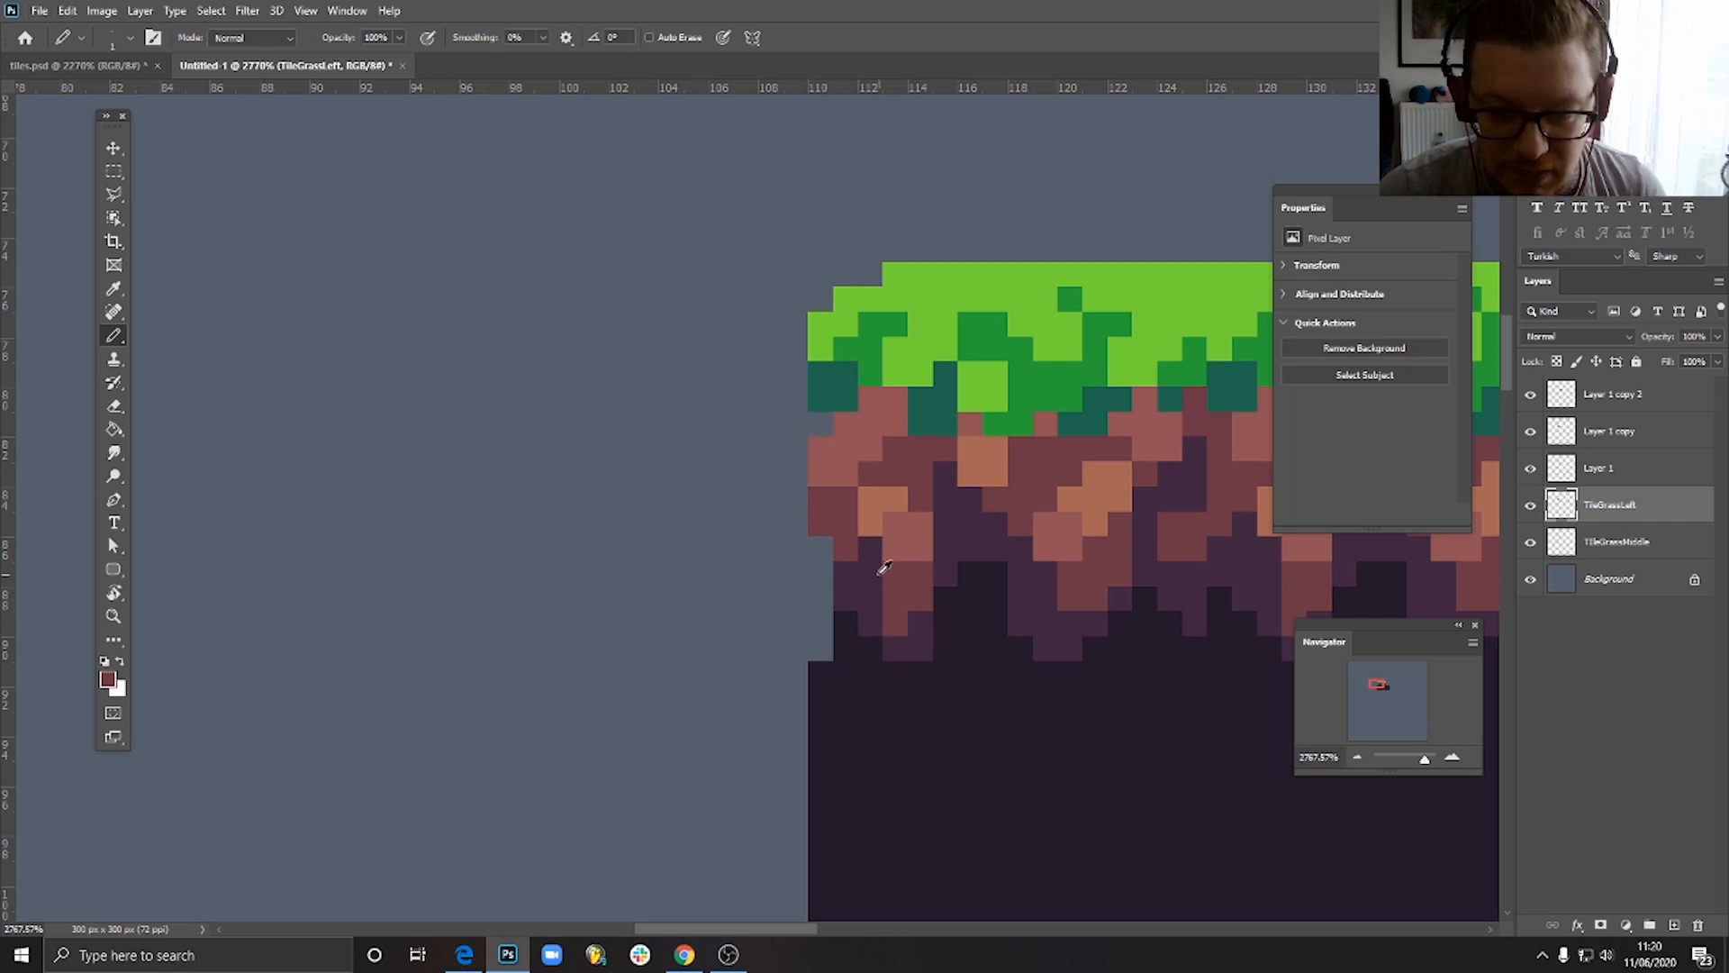
- Erase the dark pixels at the lower end of the tile's left edge, just above the dark square
scroll(887, 614, down, 4)
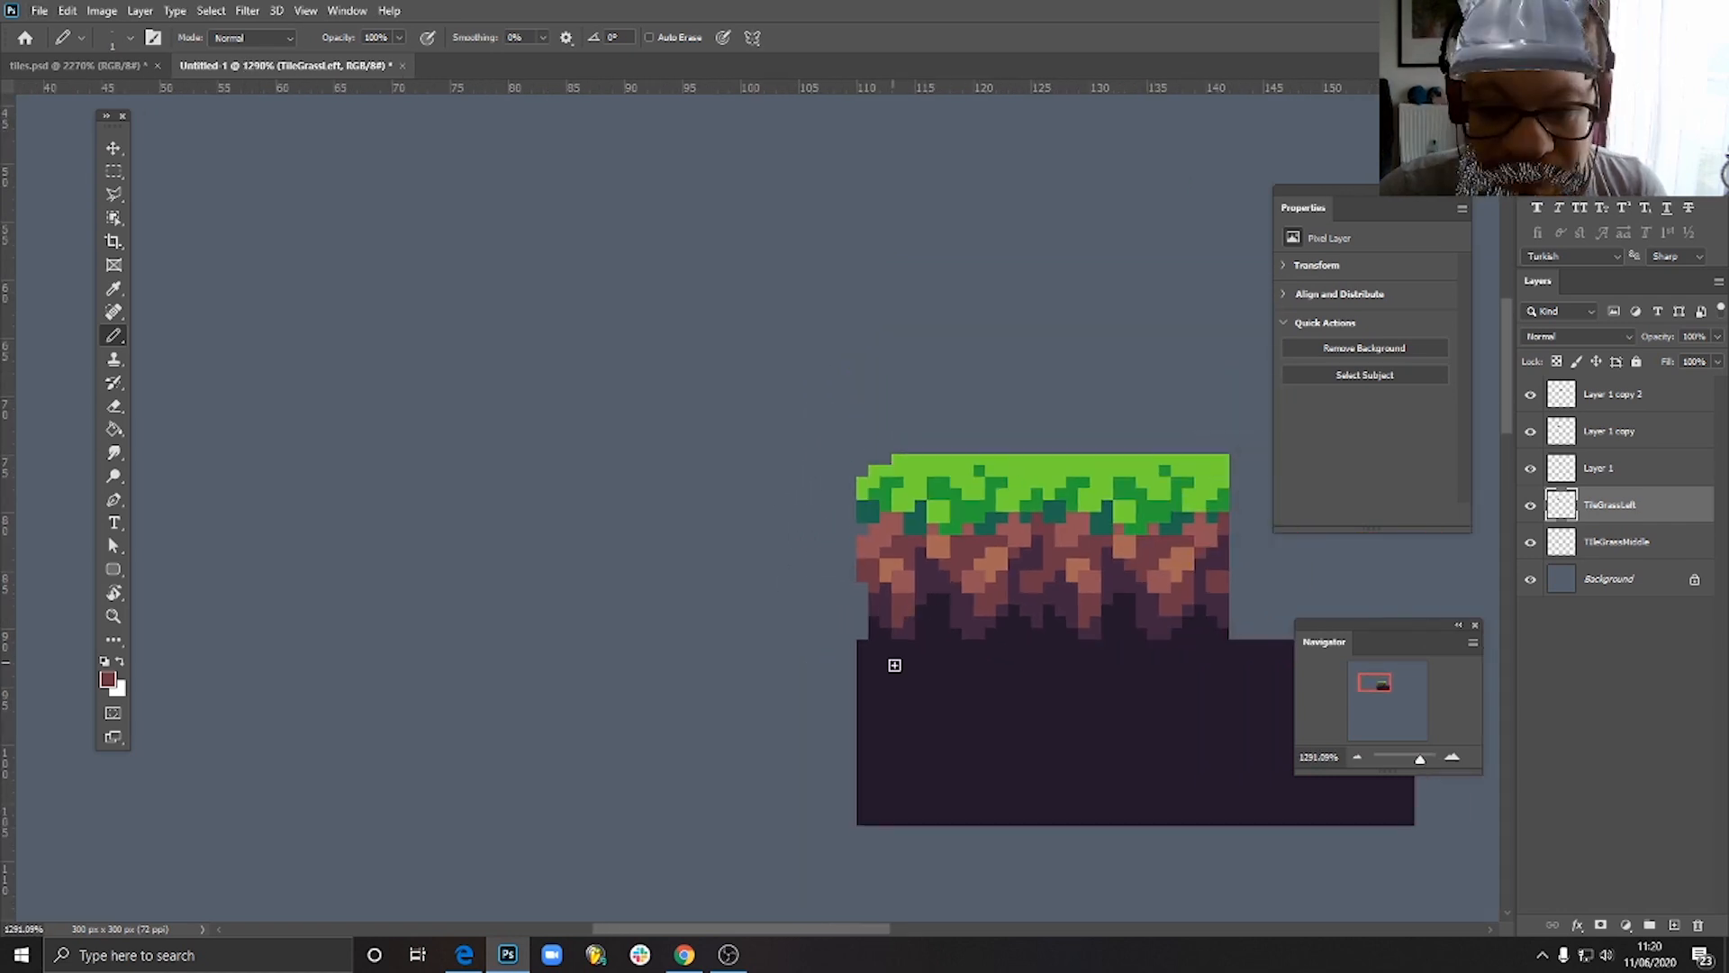
scroll(909, 677, up, 3)
key(e)
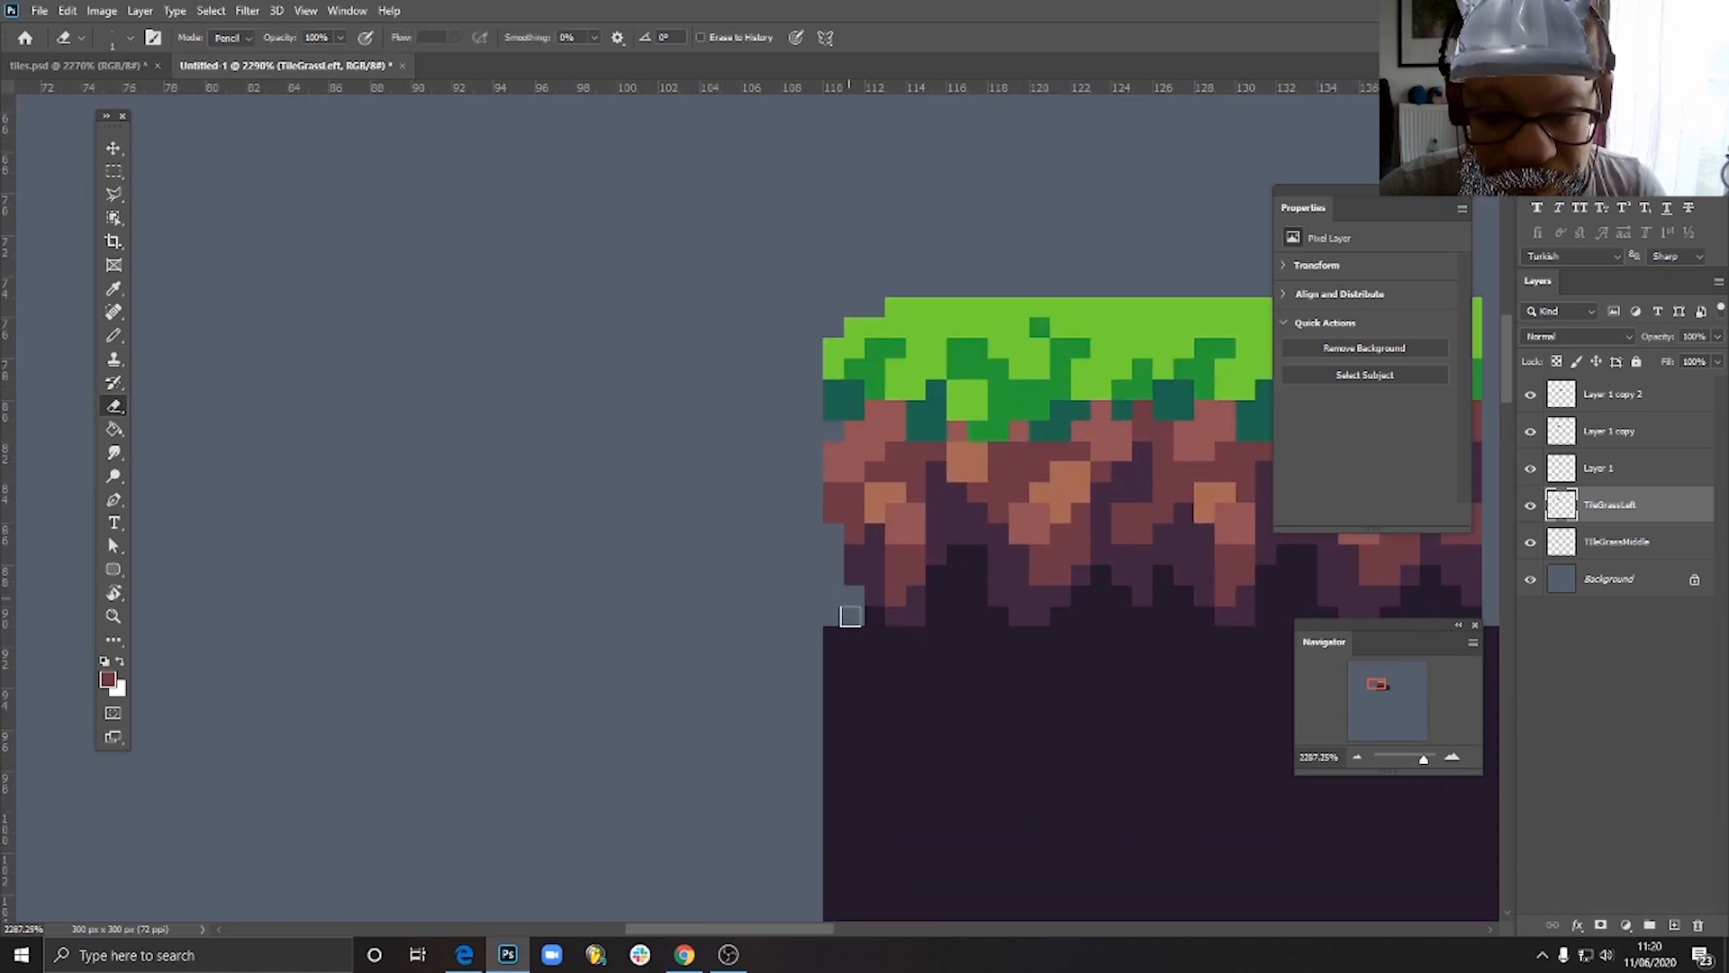
scroll(947, 695, down, 6)
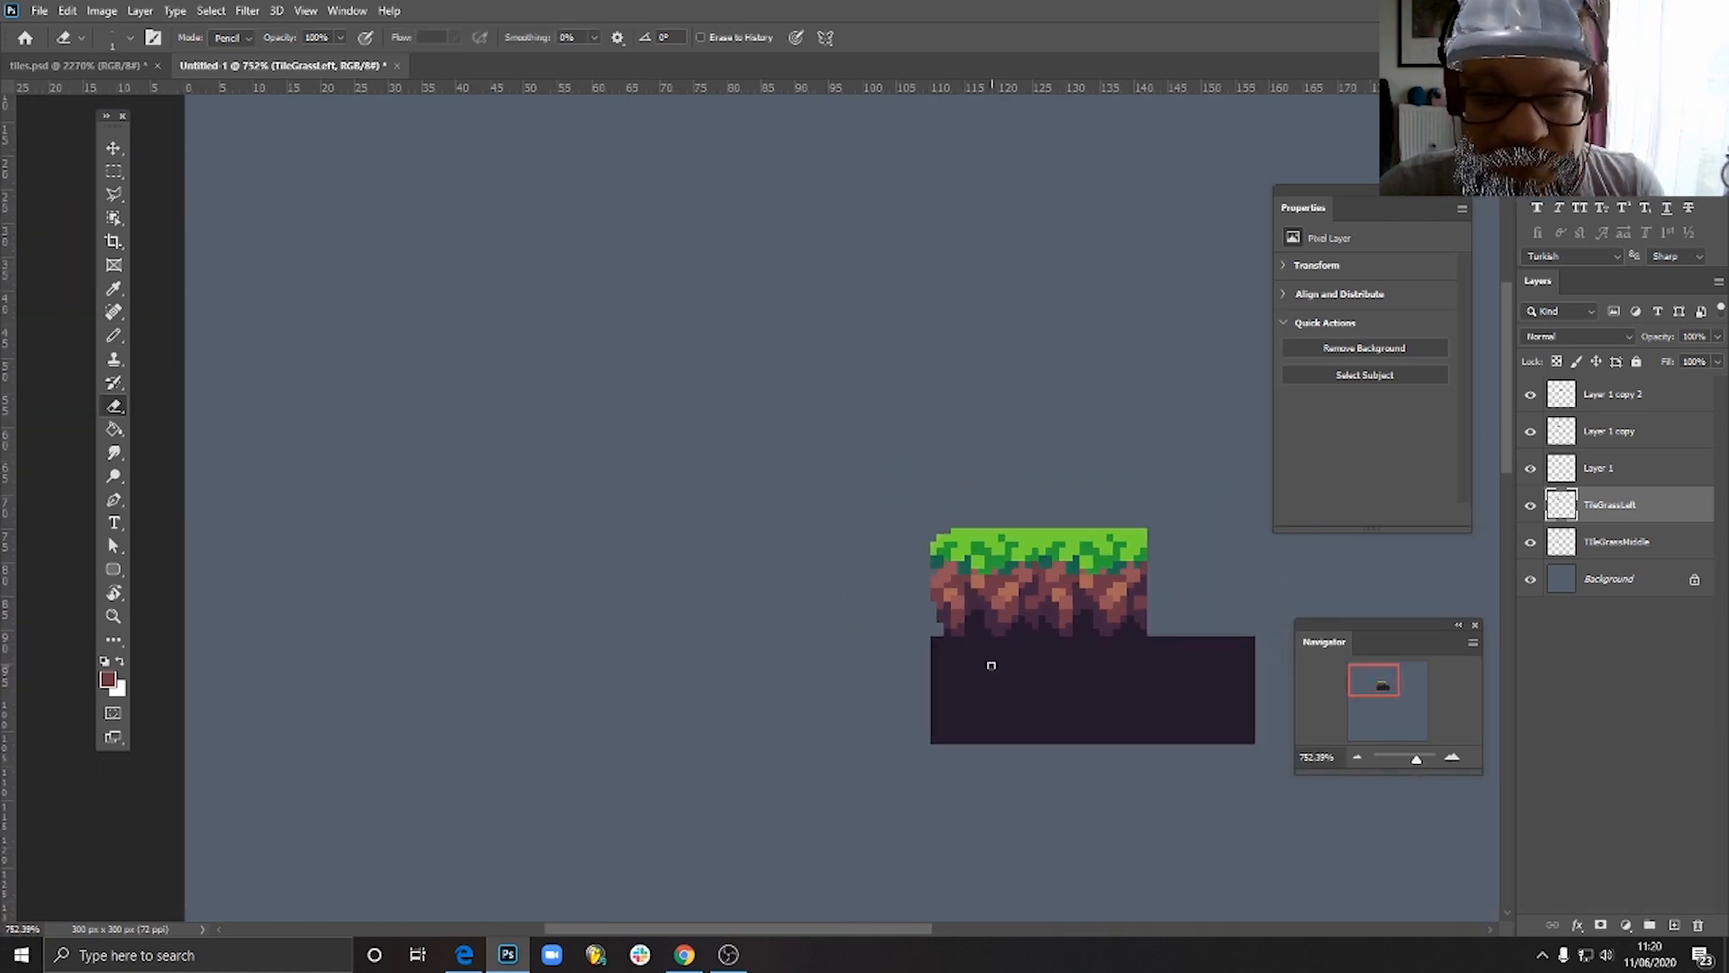
scroll(984, 658, up, 6)
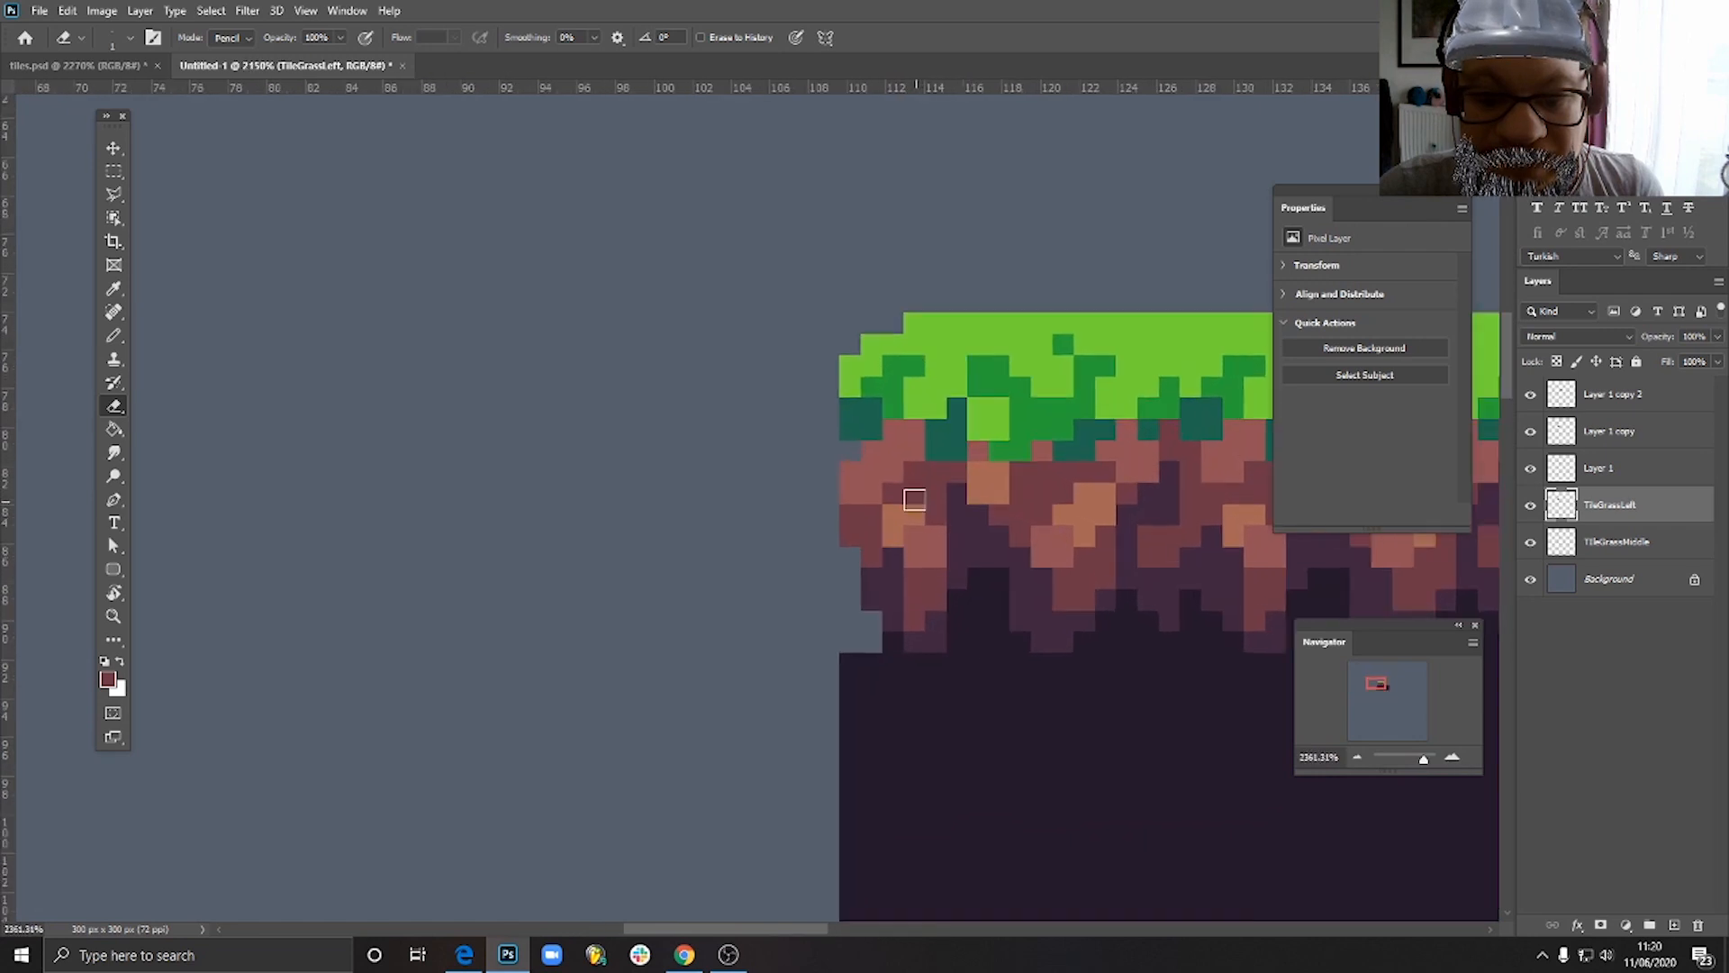
- Pencil light orange-brown highlight pixels onto the soil just below the grass near the tile's left edge
key(b)
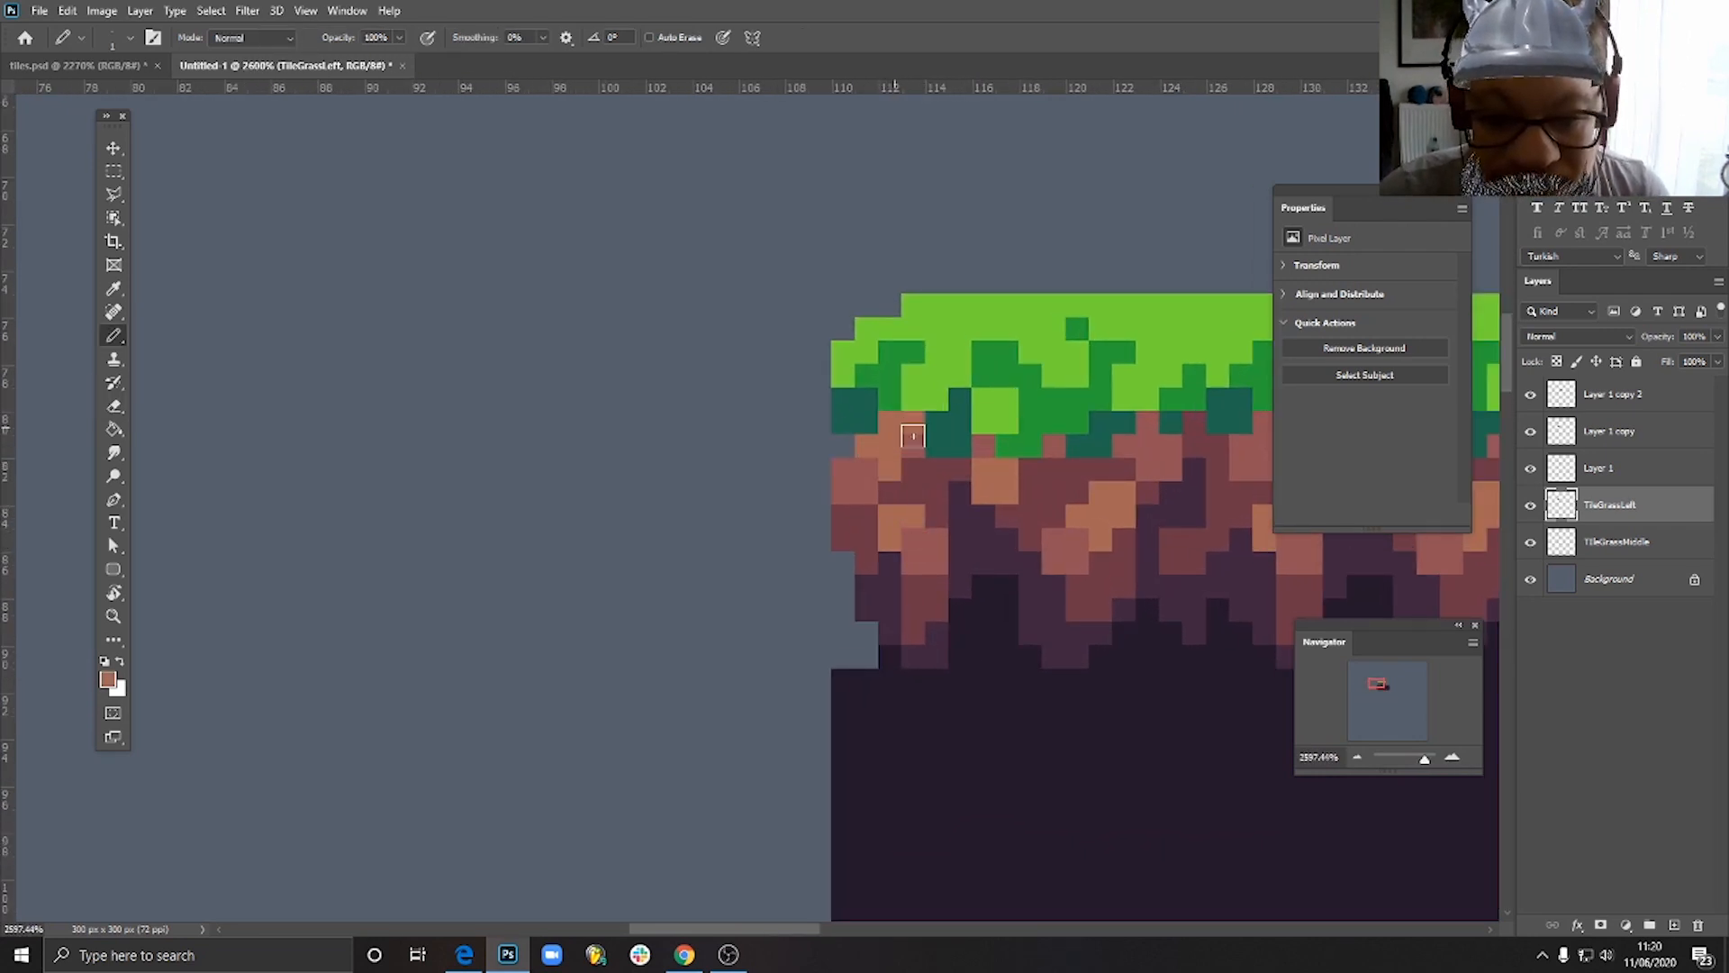
scroll(913, 436, down, 6)
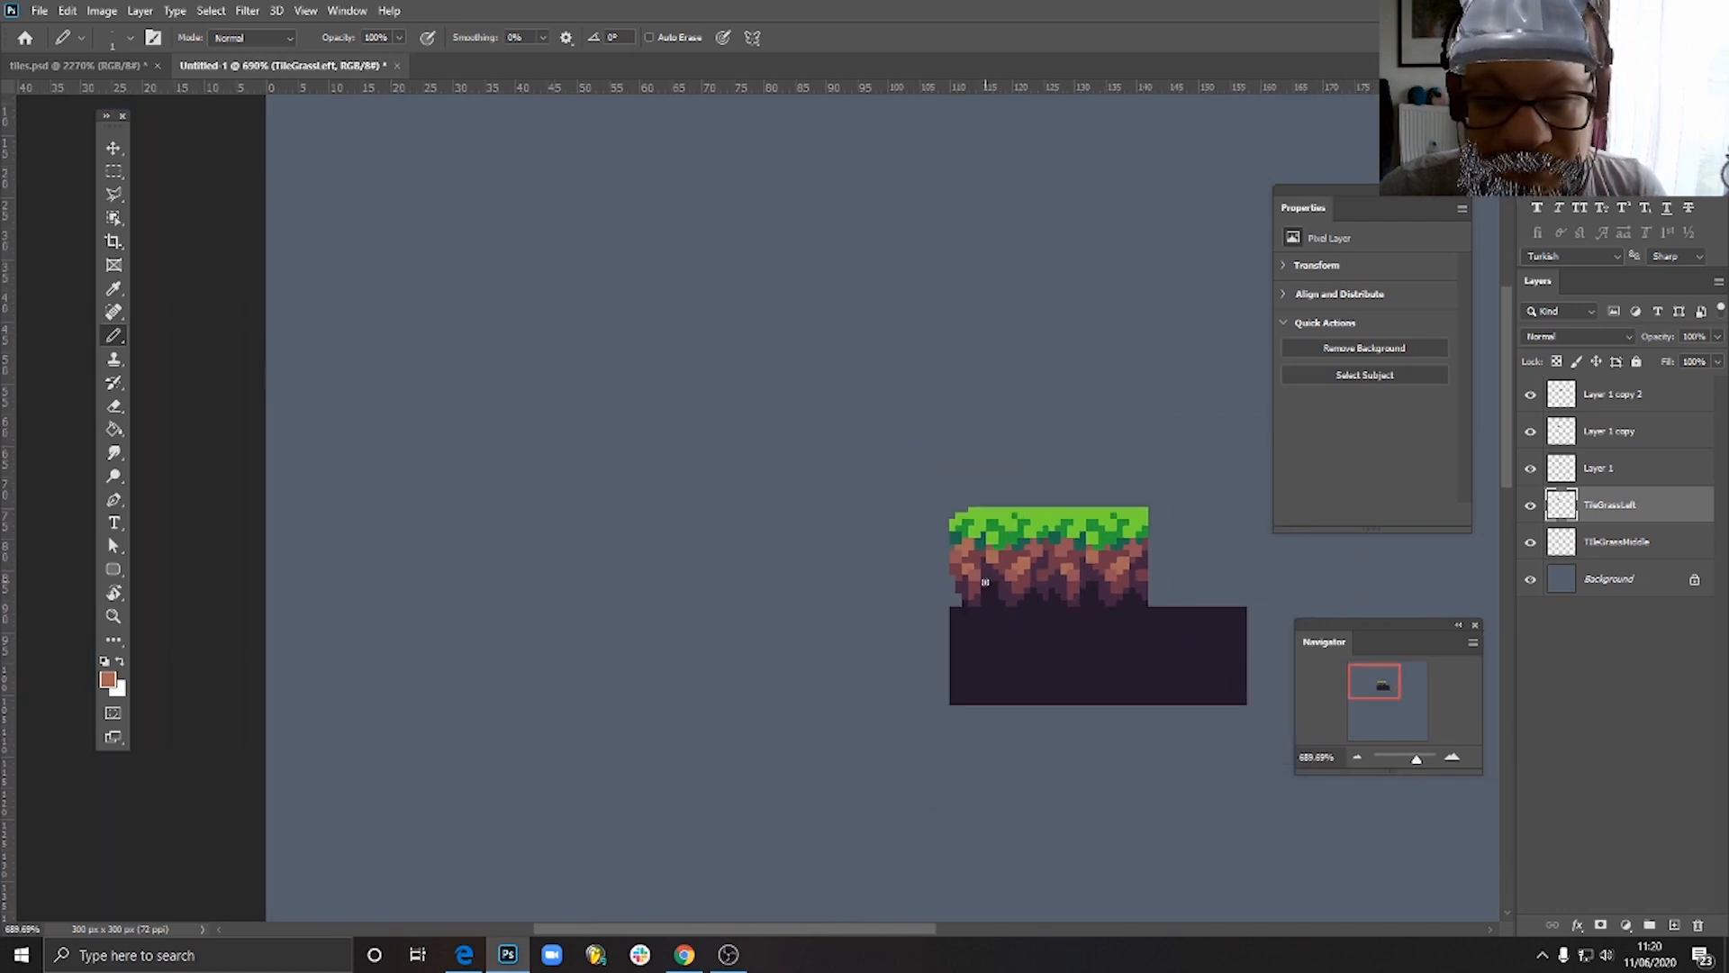
scroll(984, 582, up, 5)
- Pencil sampled green and darker green pixels over the soil gap along the grass's lower fringe near the left edge
alt+click(912, 474)
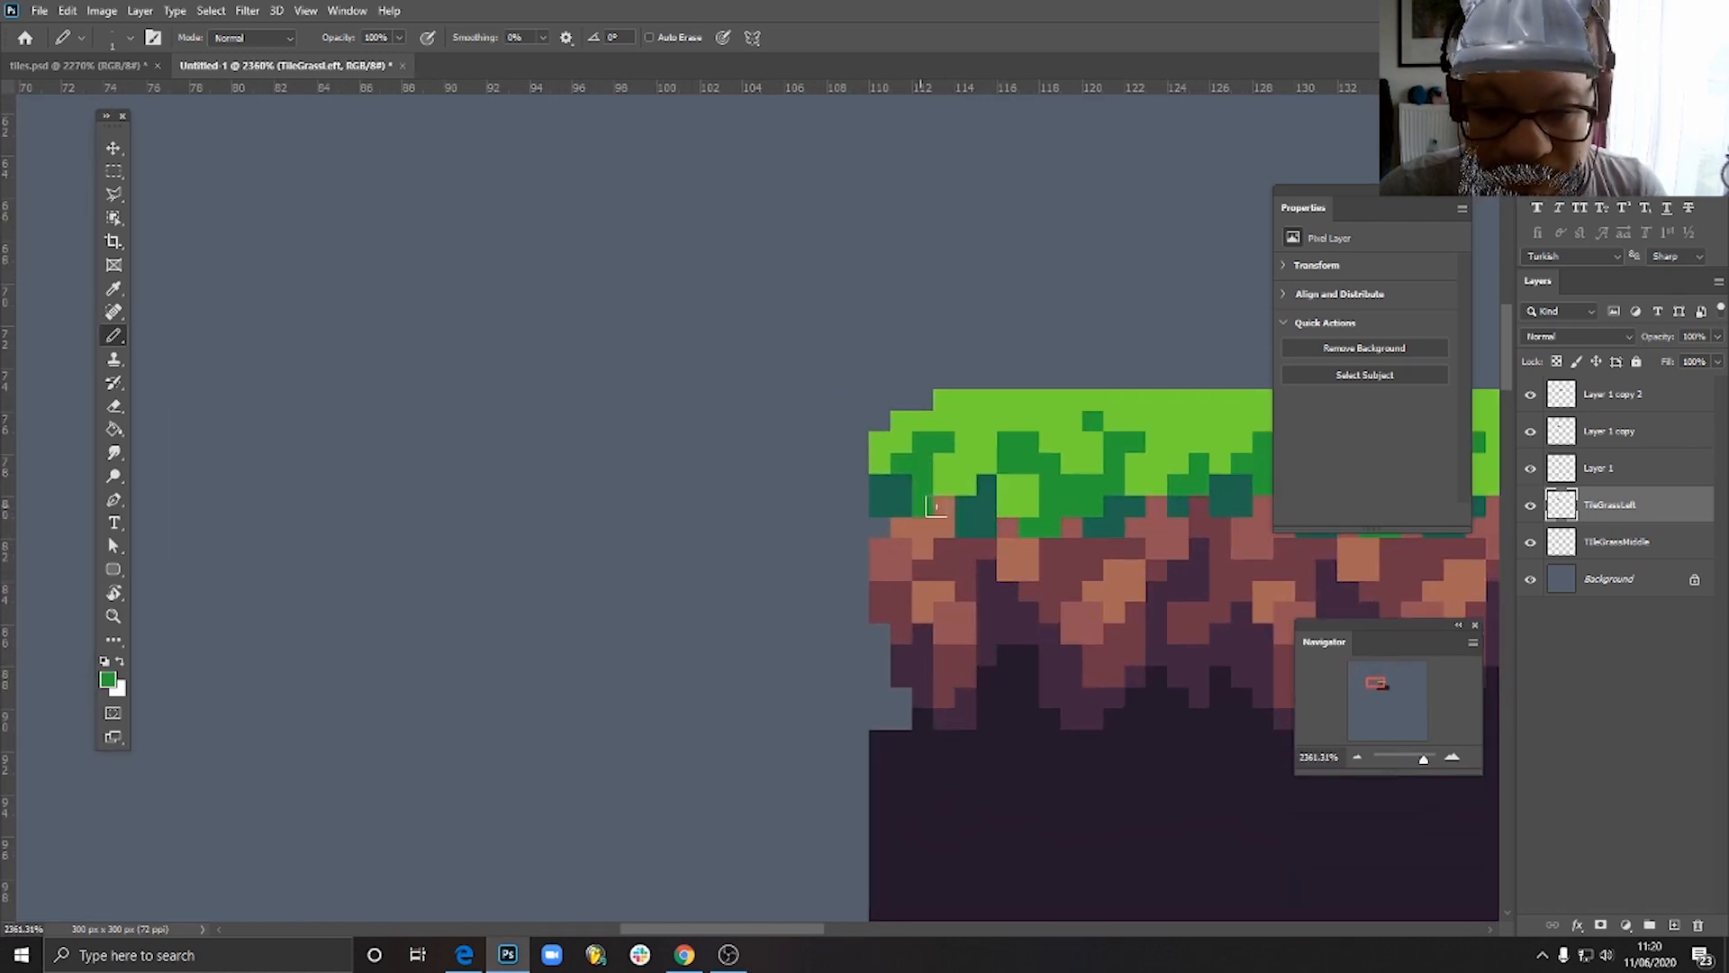
scroll(965, 556, down, 6)
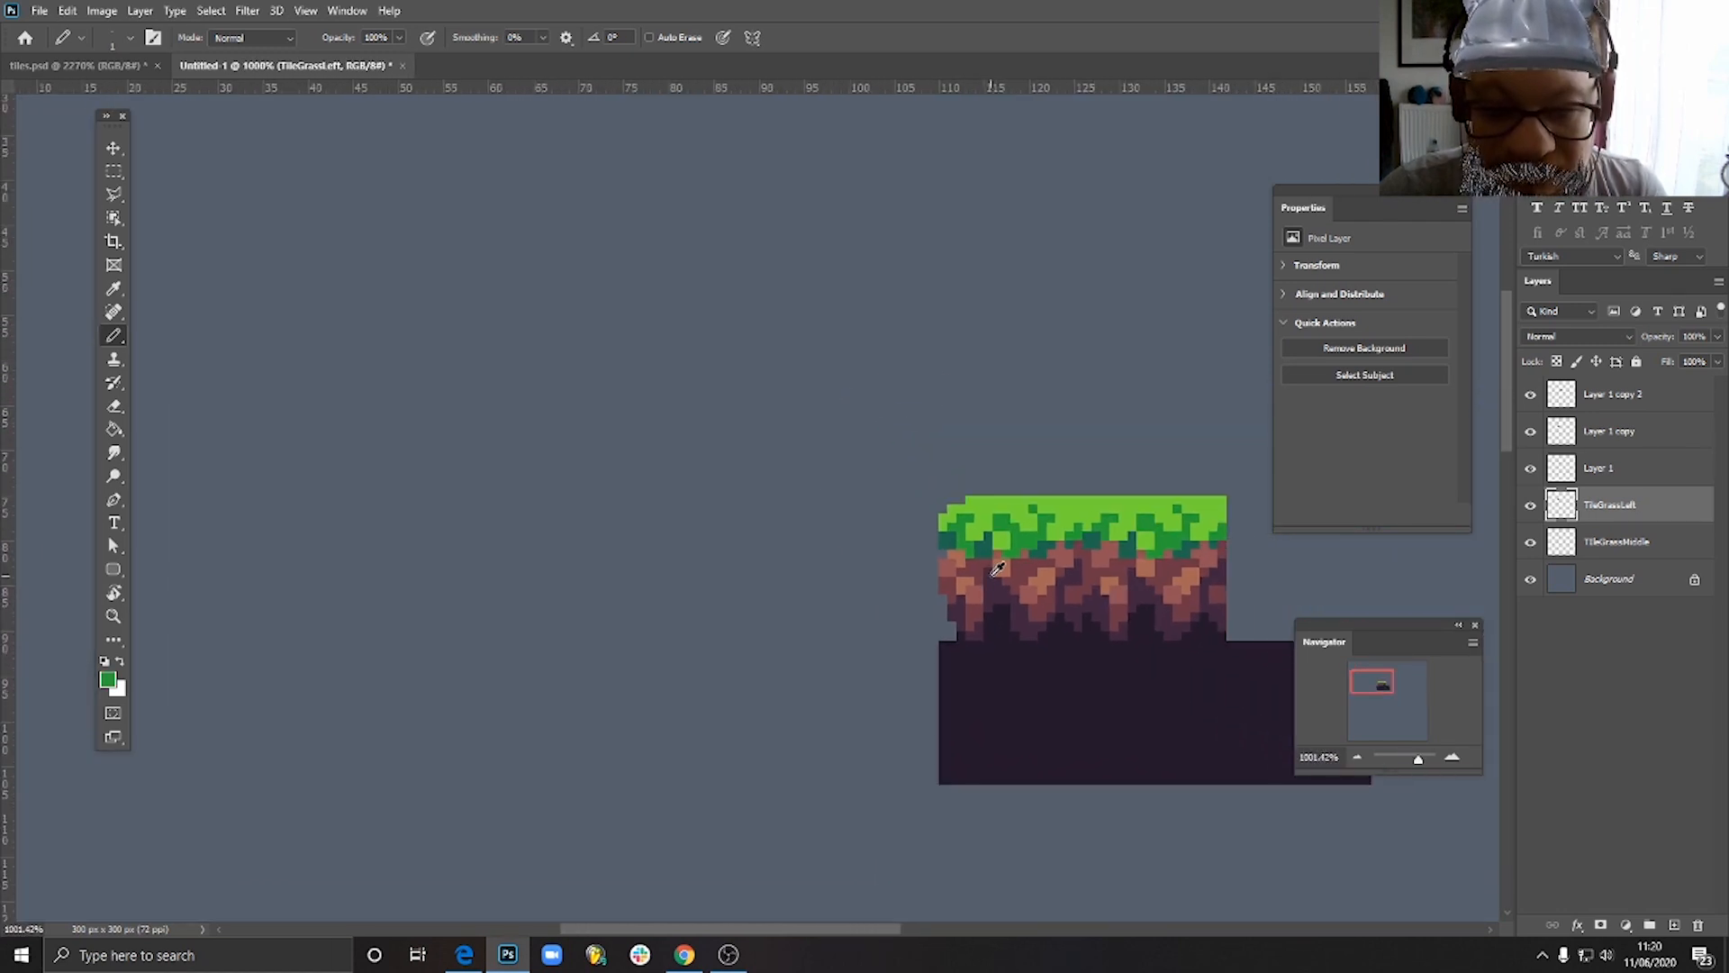
scroll(996, 570, up, 6)
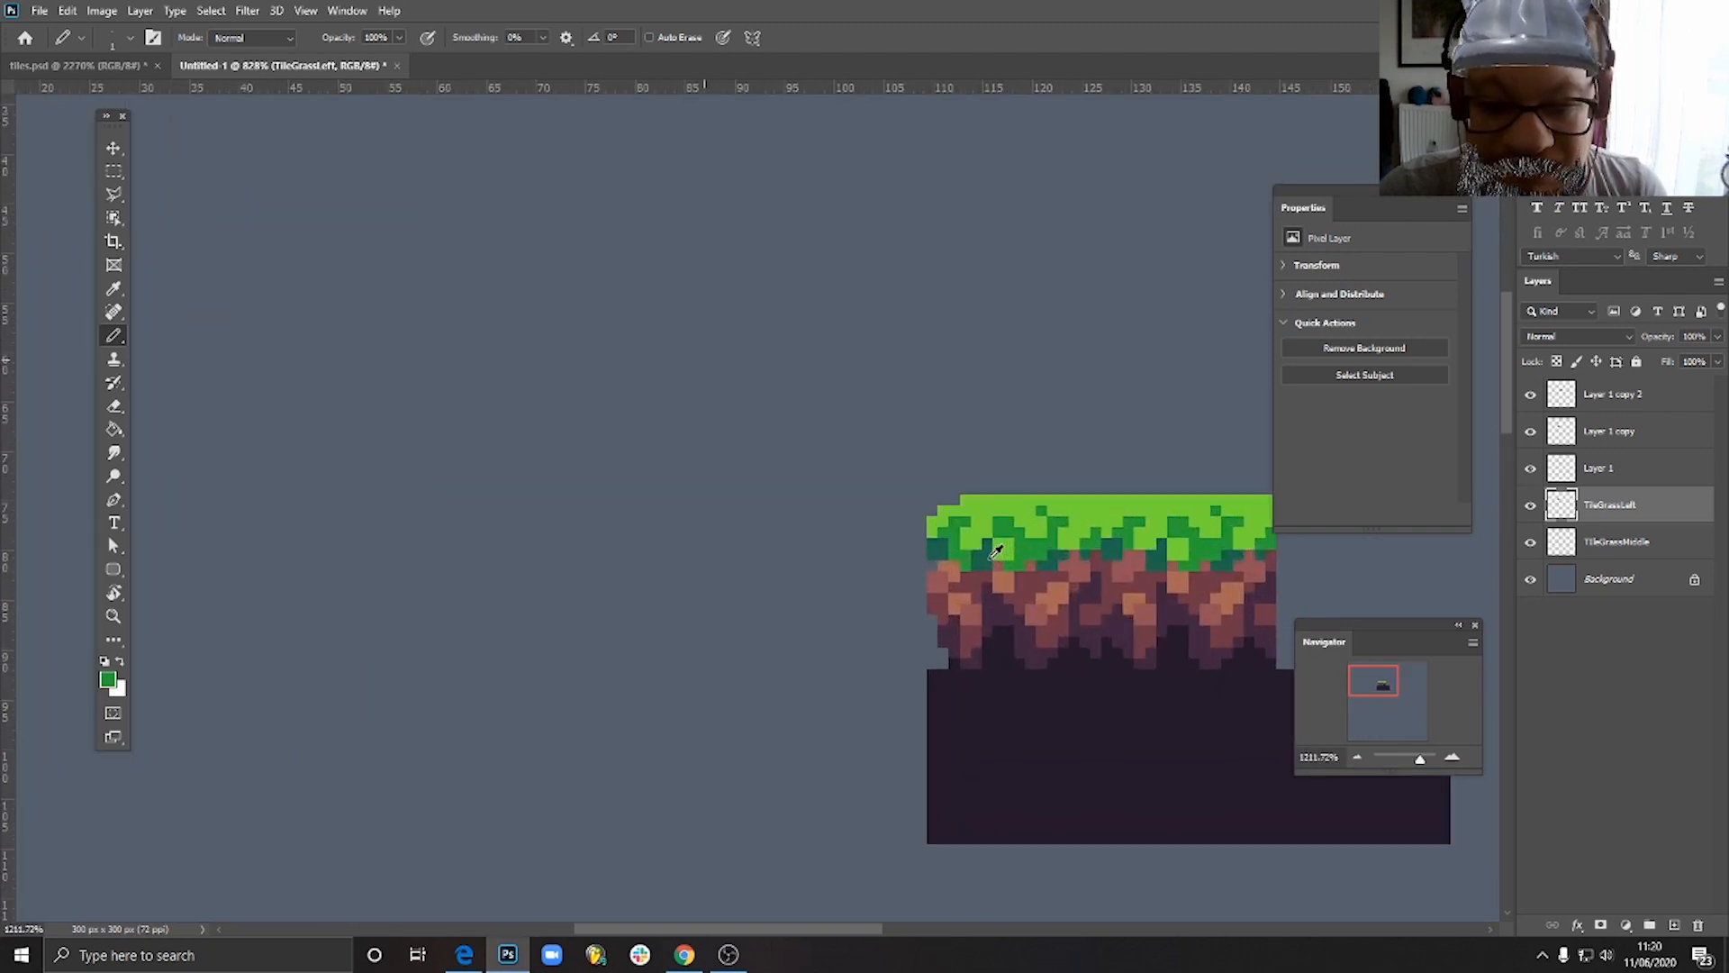
alt+click(965, 562)
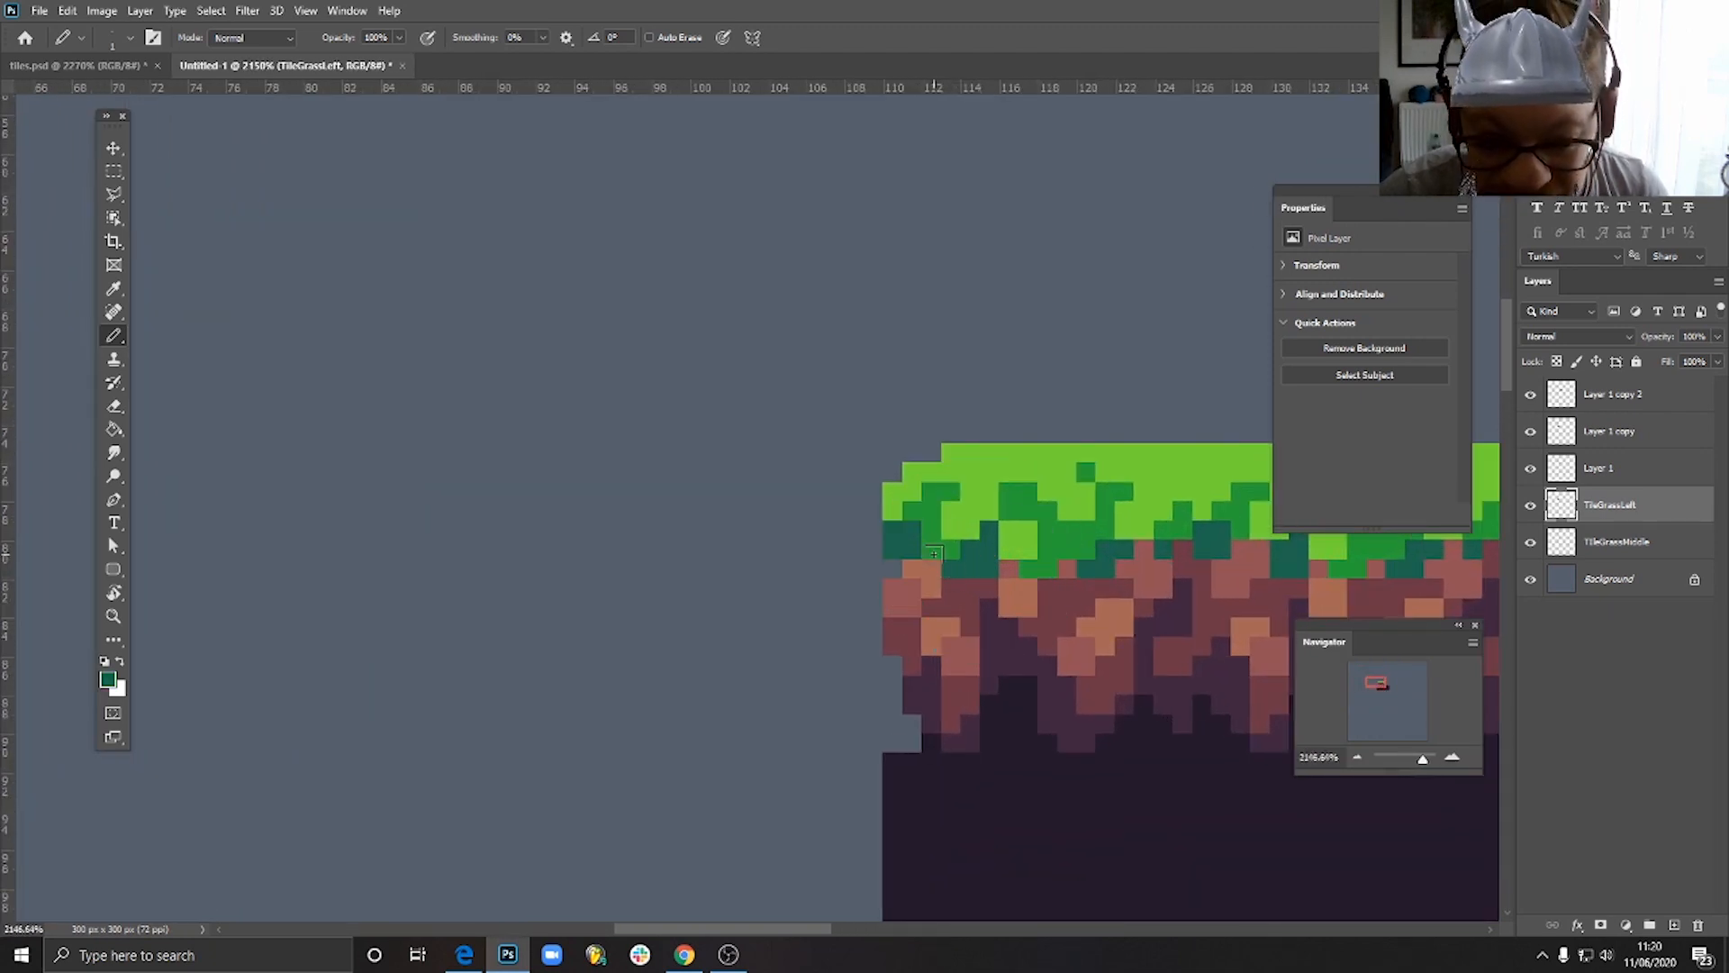
scroll(1011, 599, down, 5)
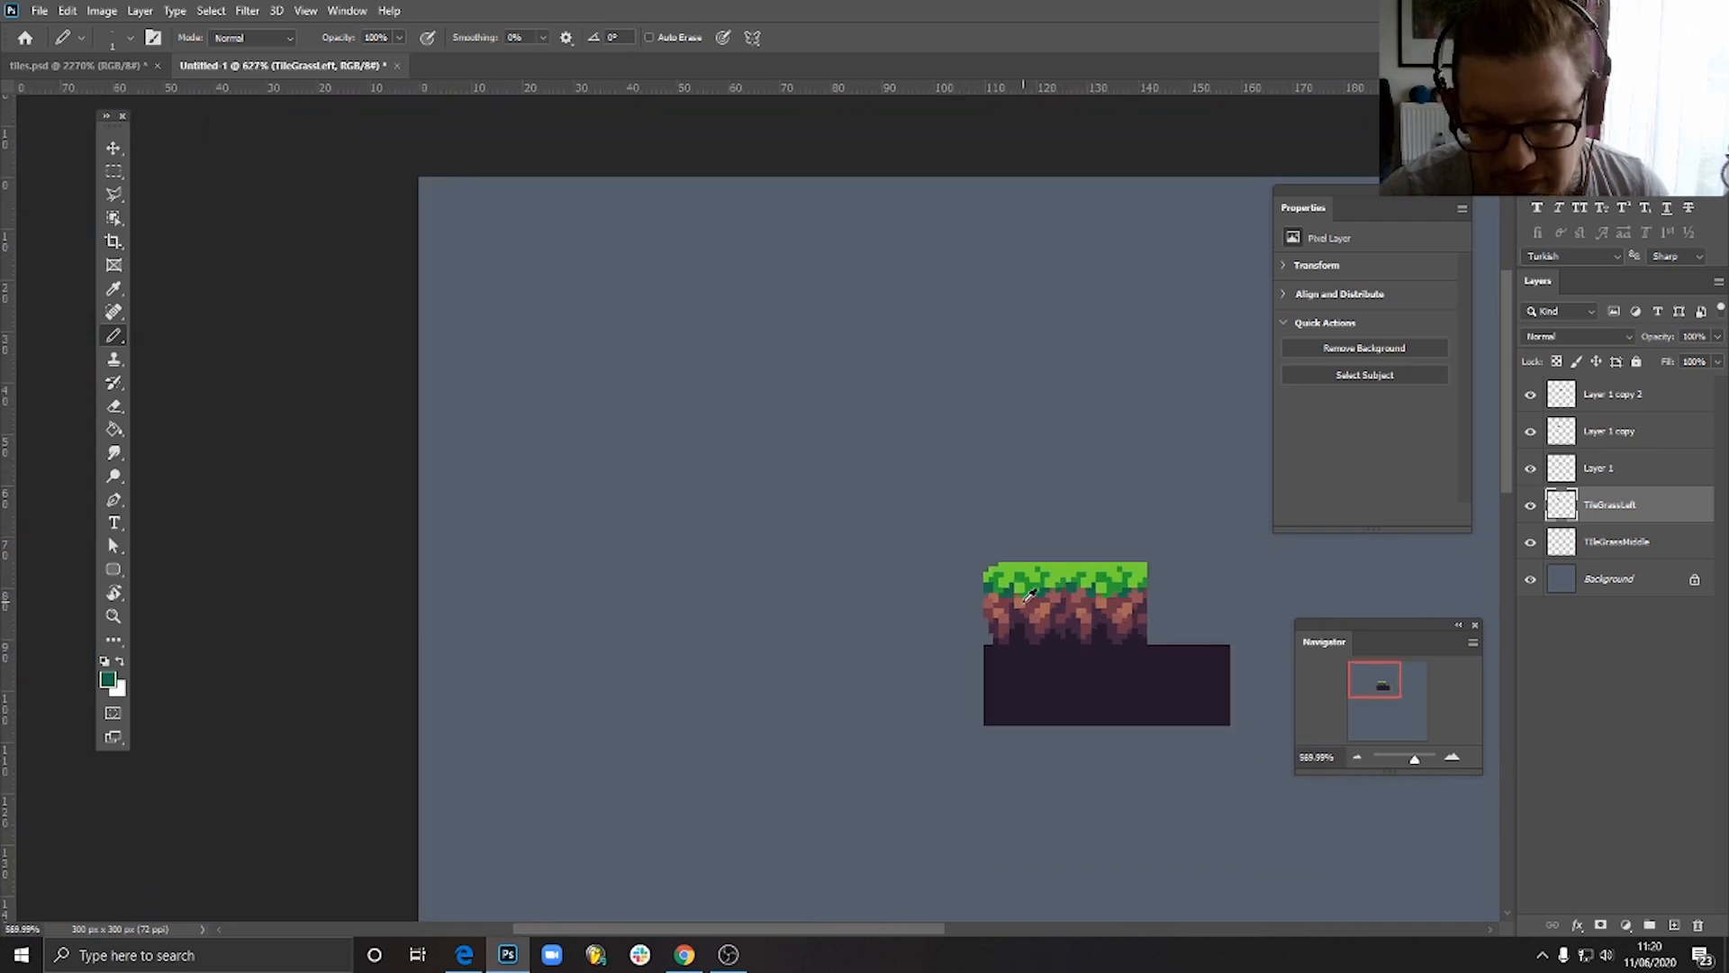
scroll(1021, 589, up, 2)
scroll(1027, 599, down, 4)
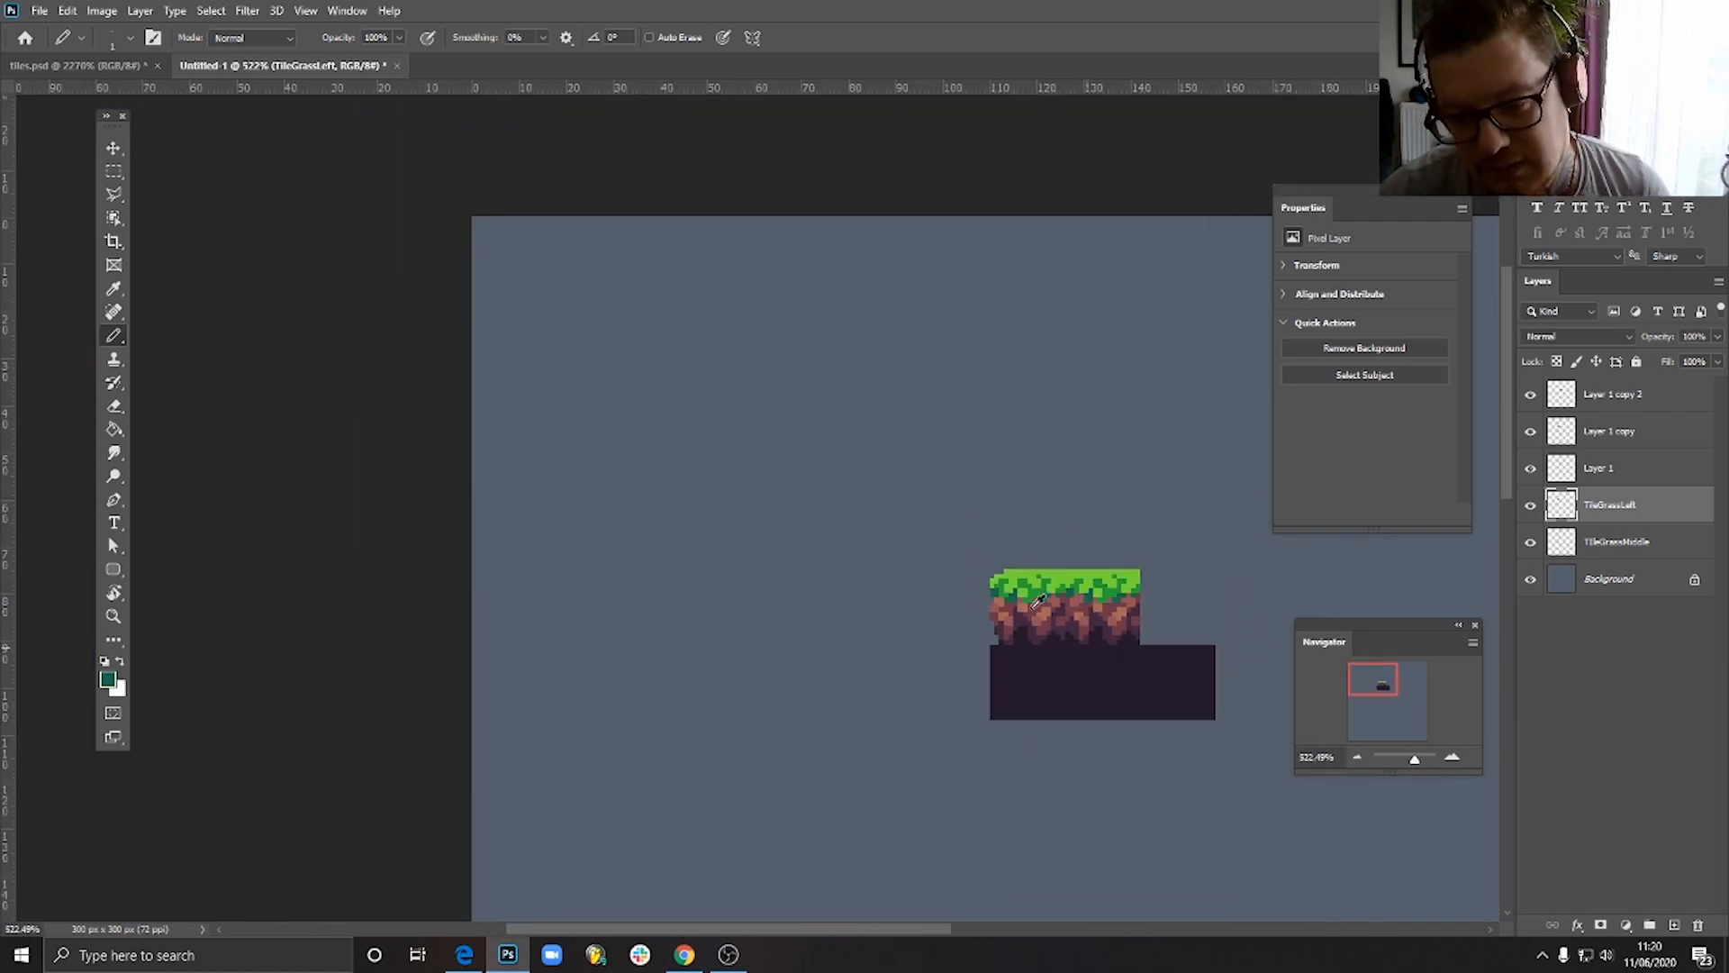
scroll(1043, 633, up, 6)
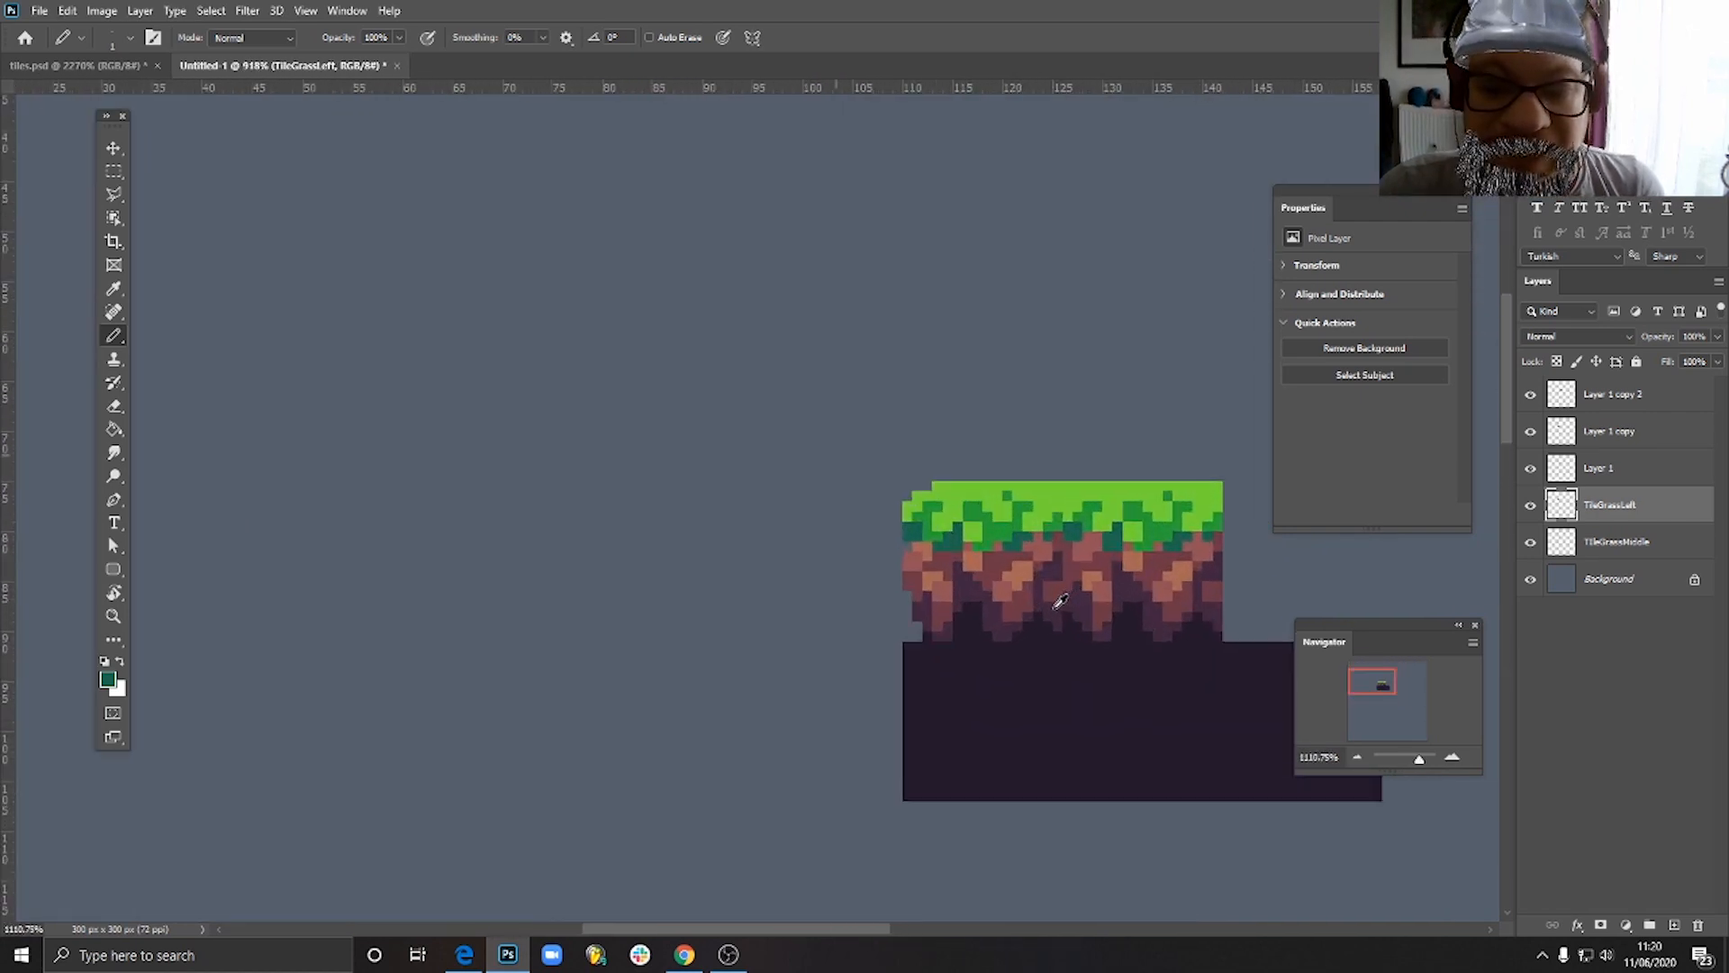
scroll(1017, 566, down, 2)
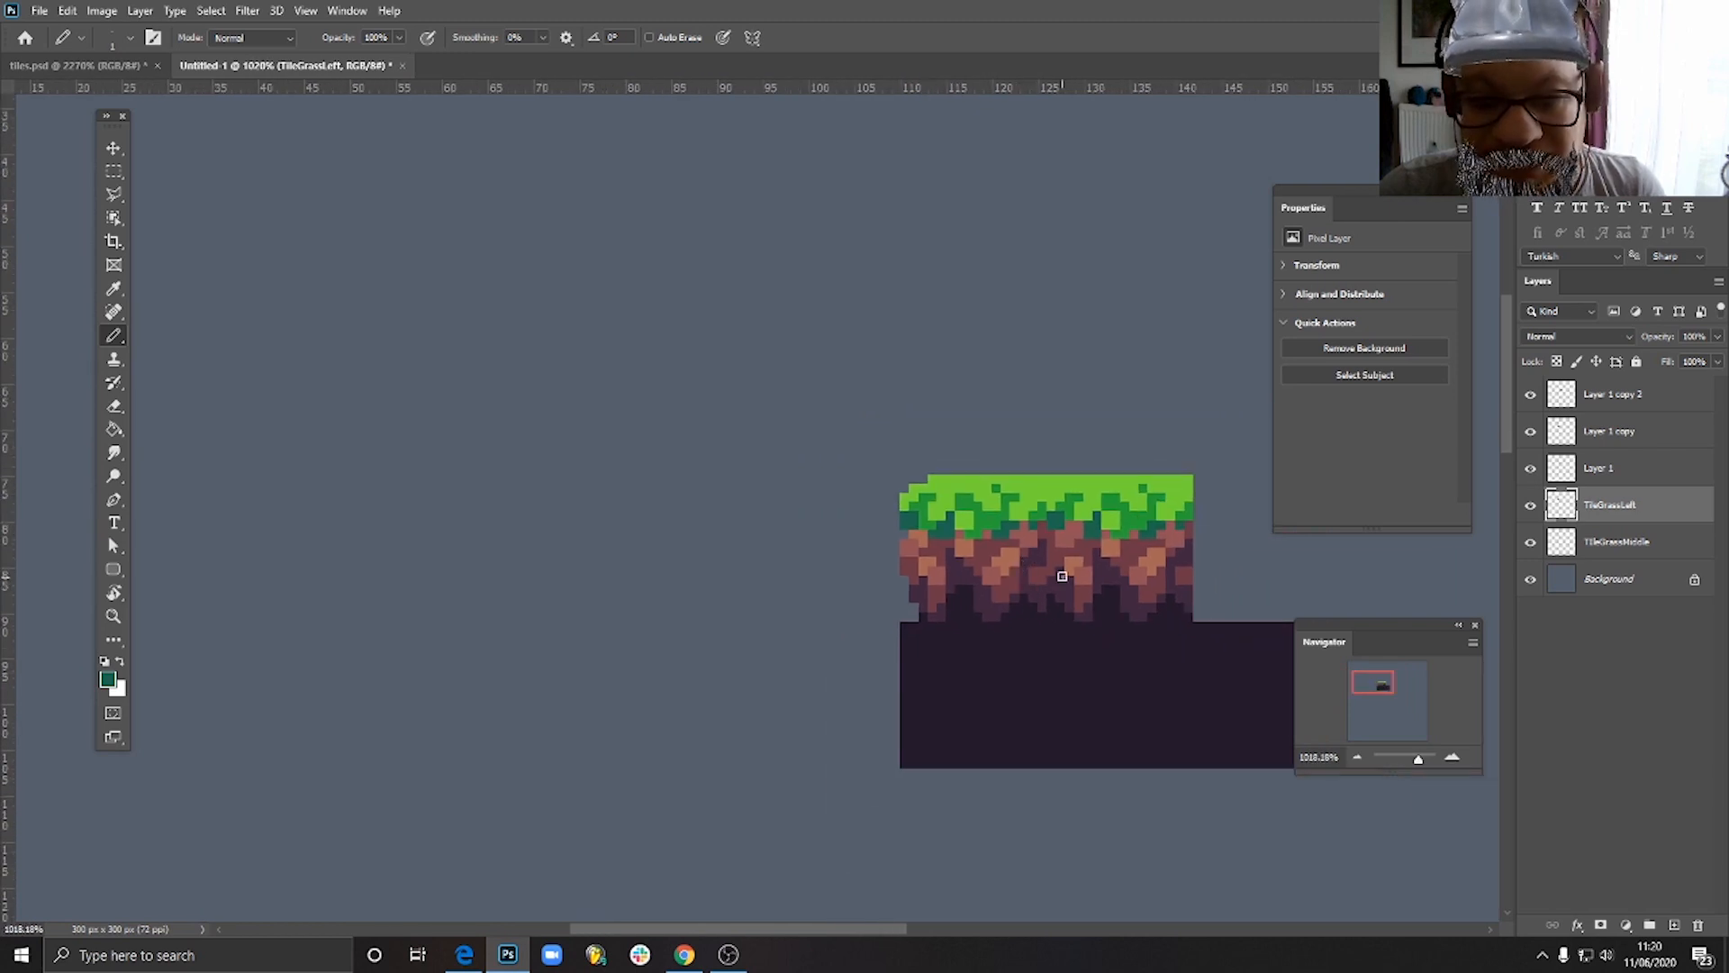
- Duplicate the left grass tile and place the horizontally flipped copy above the rightmost dark square, flush with the middle tile
drag(1086, 551, 841, 514)
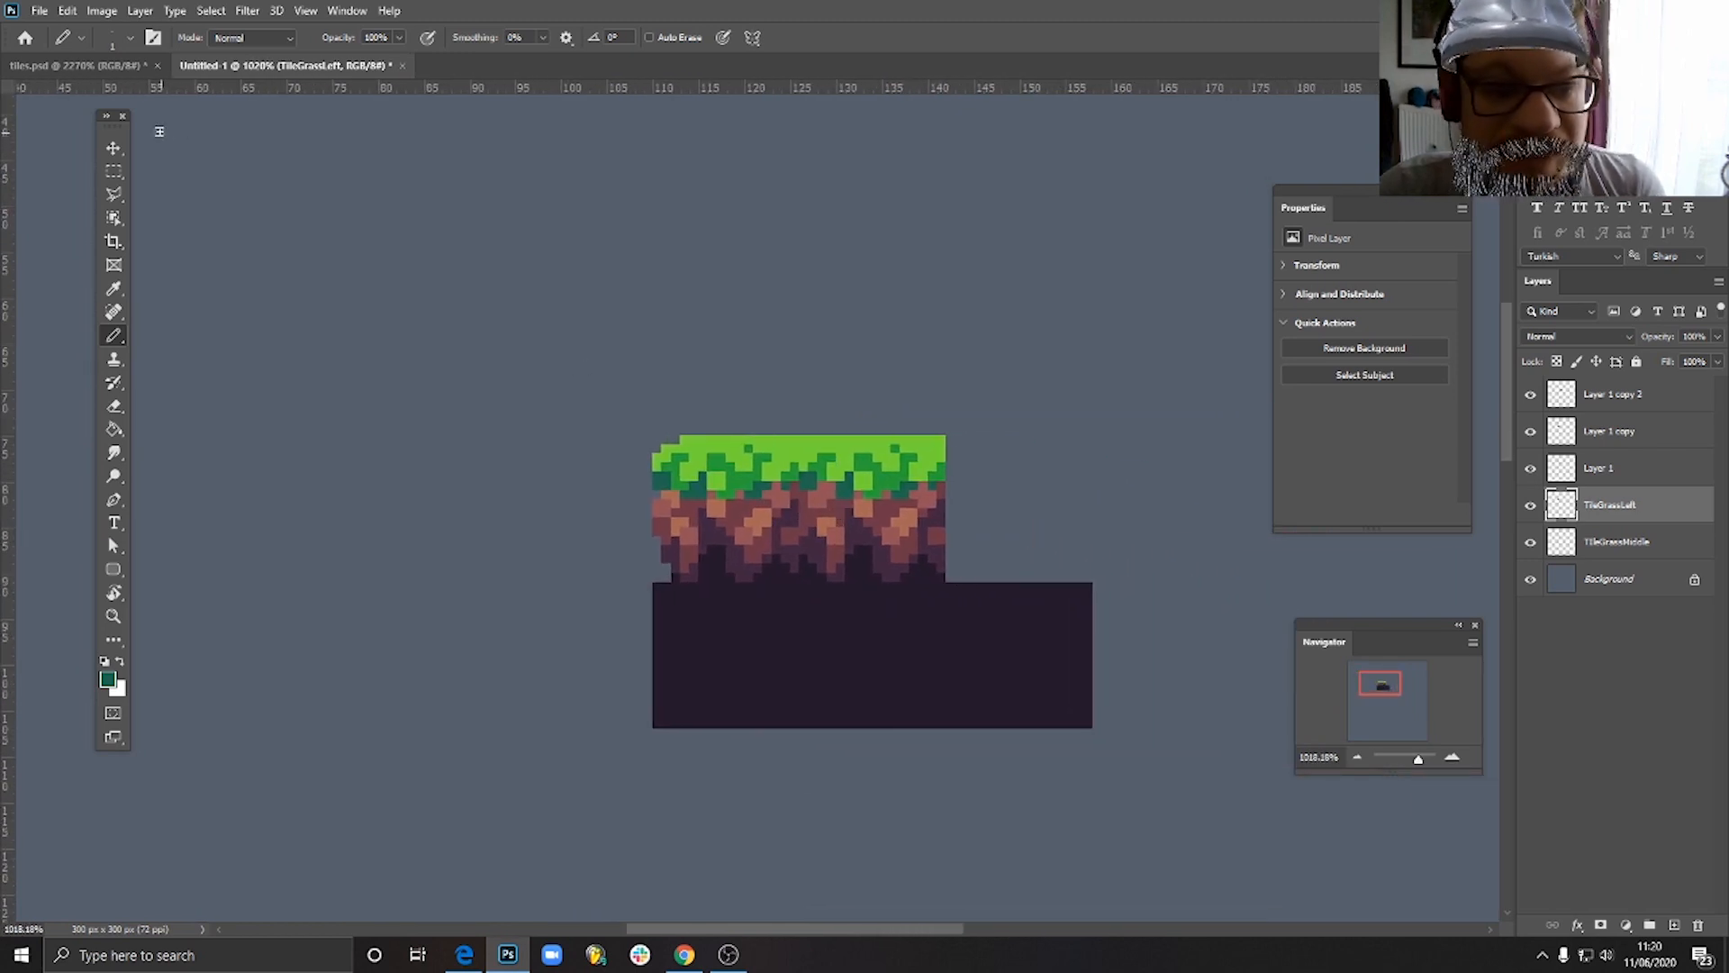
click(116, 149)
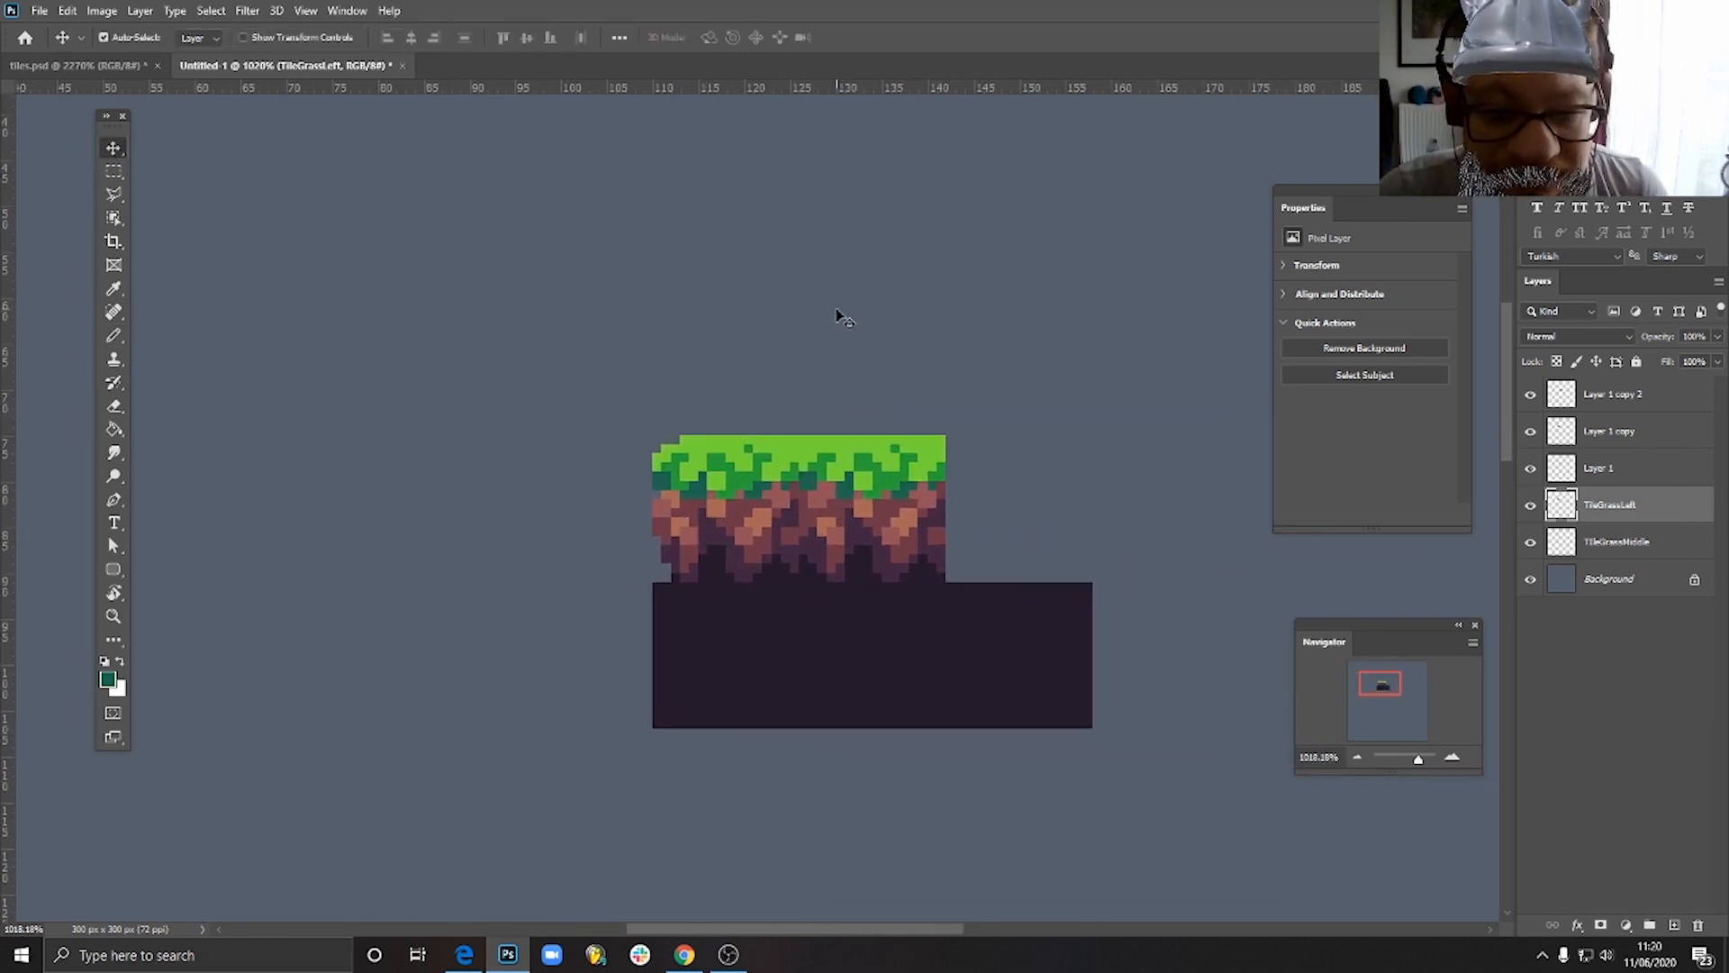
drag(759, 555, 1032, 439)
click(67, 9)
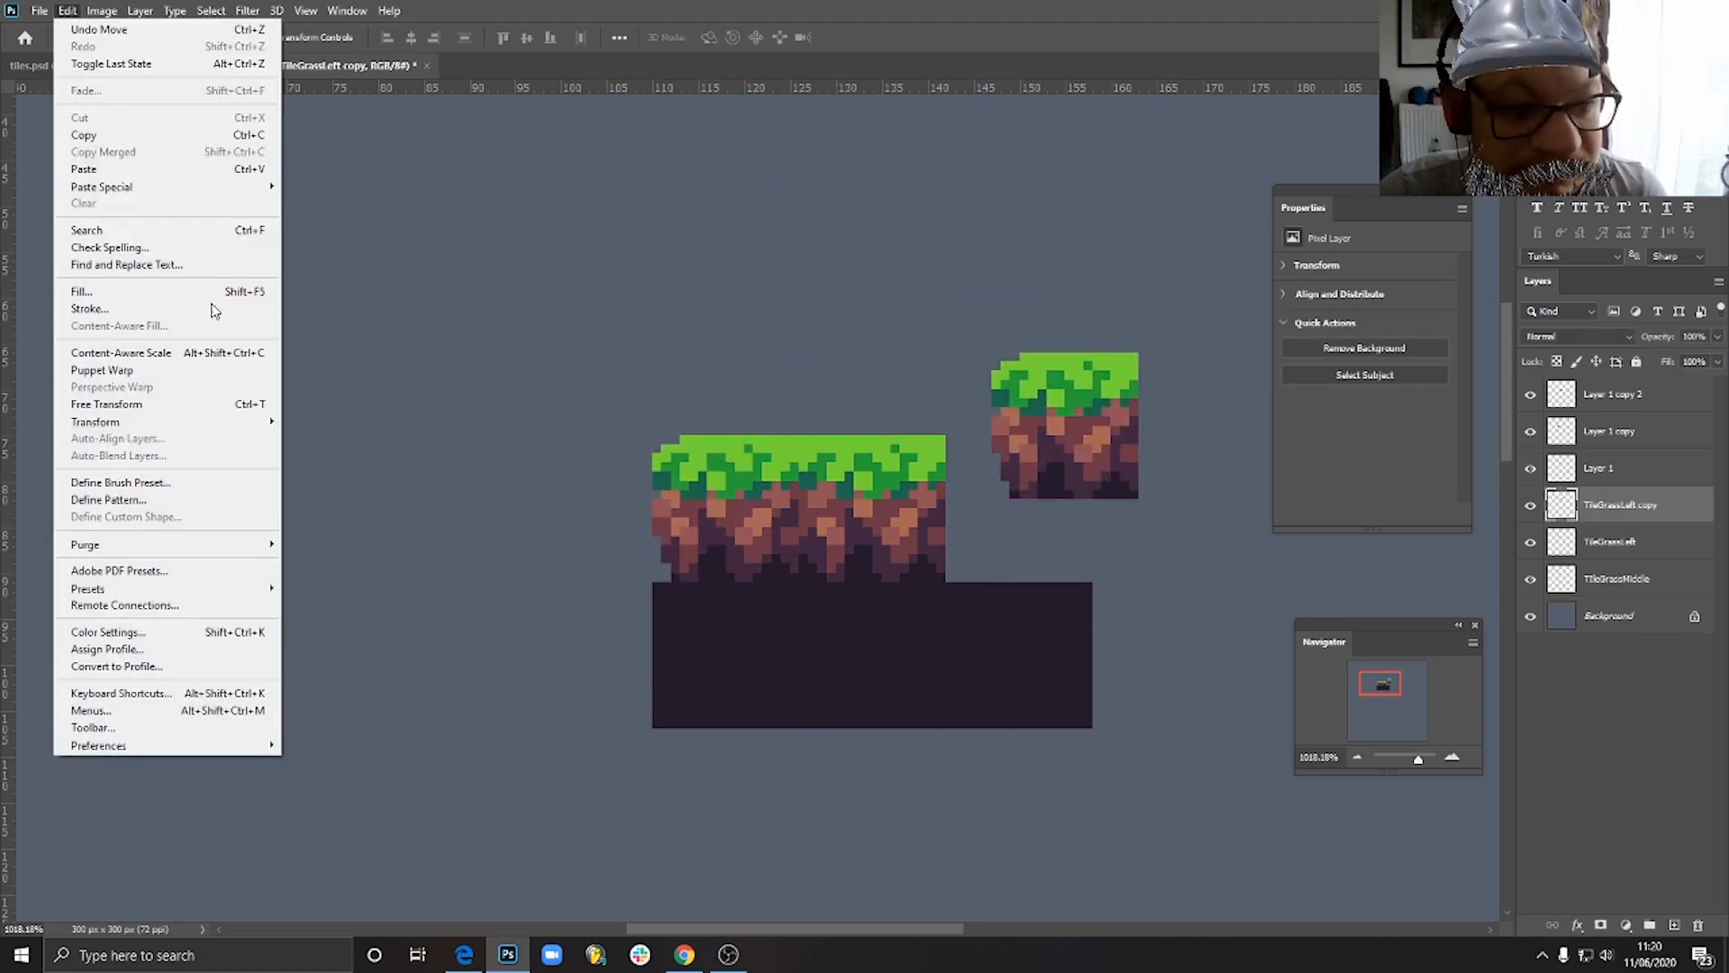
mouse_move(257, 421)
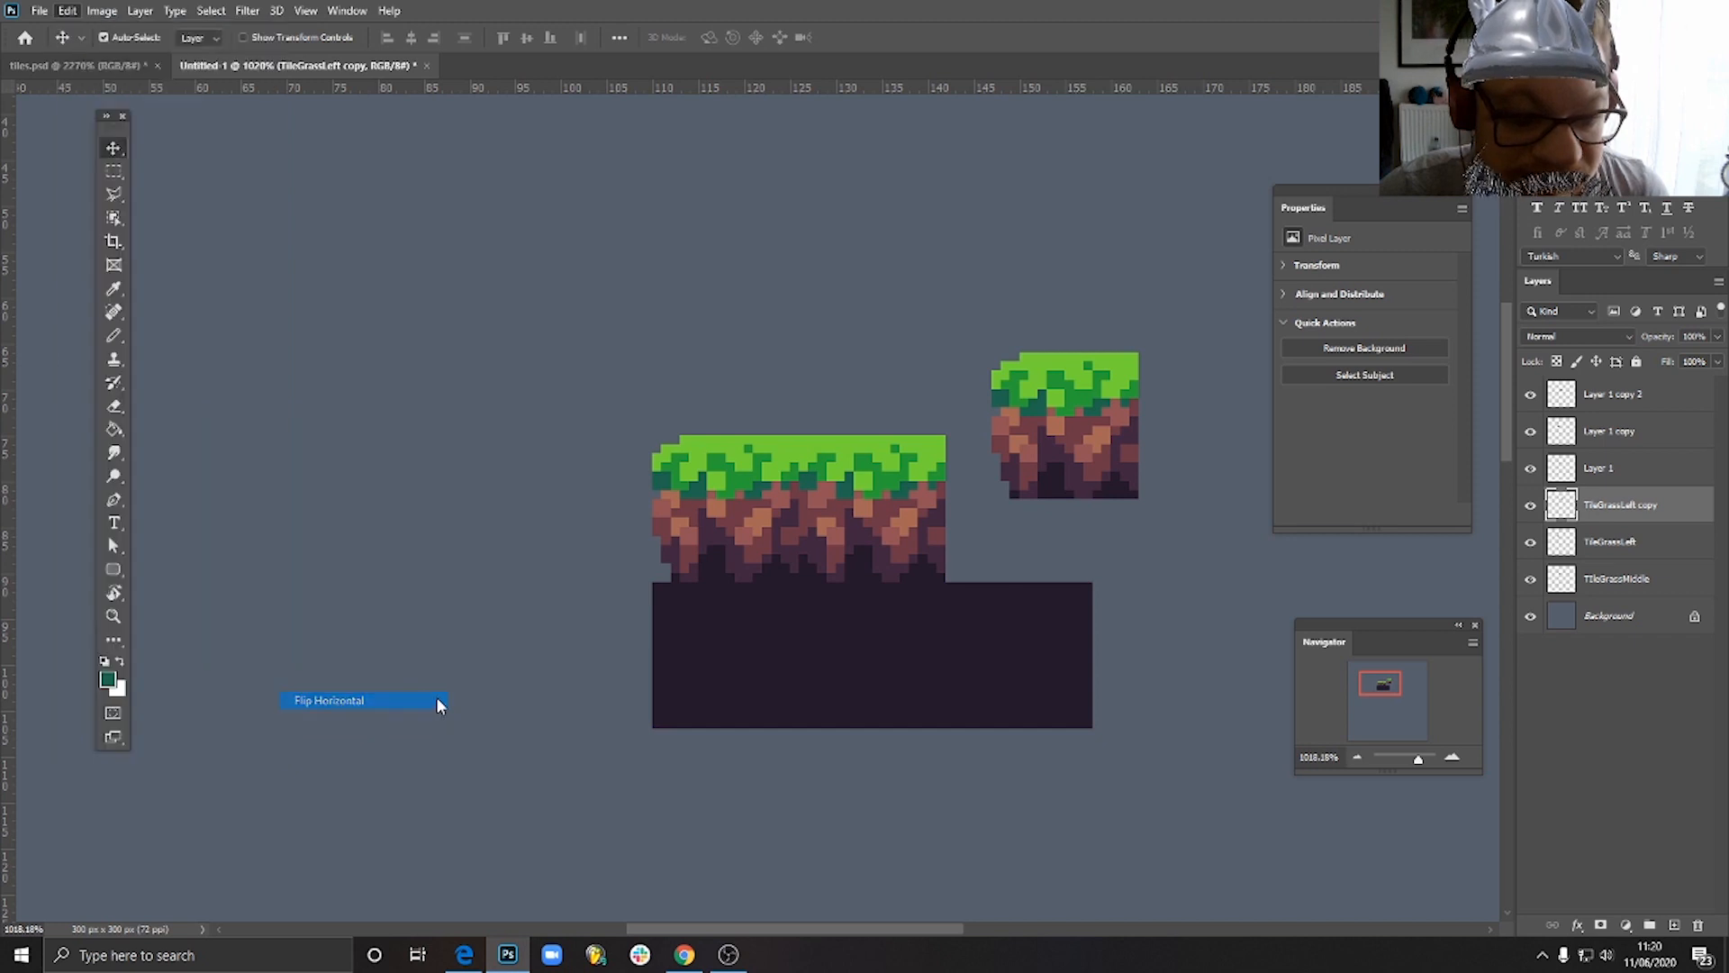
click(435, 700)
drag(1040, 391, 998, 475)
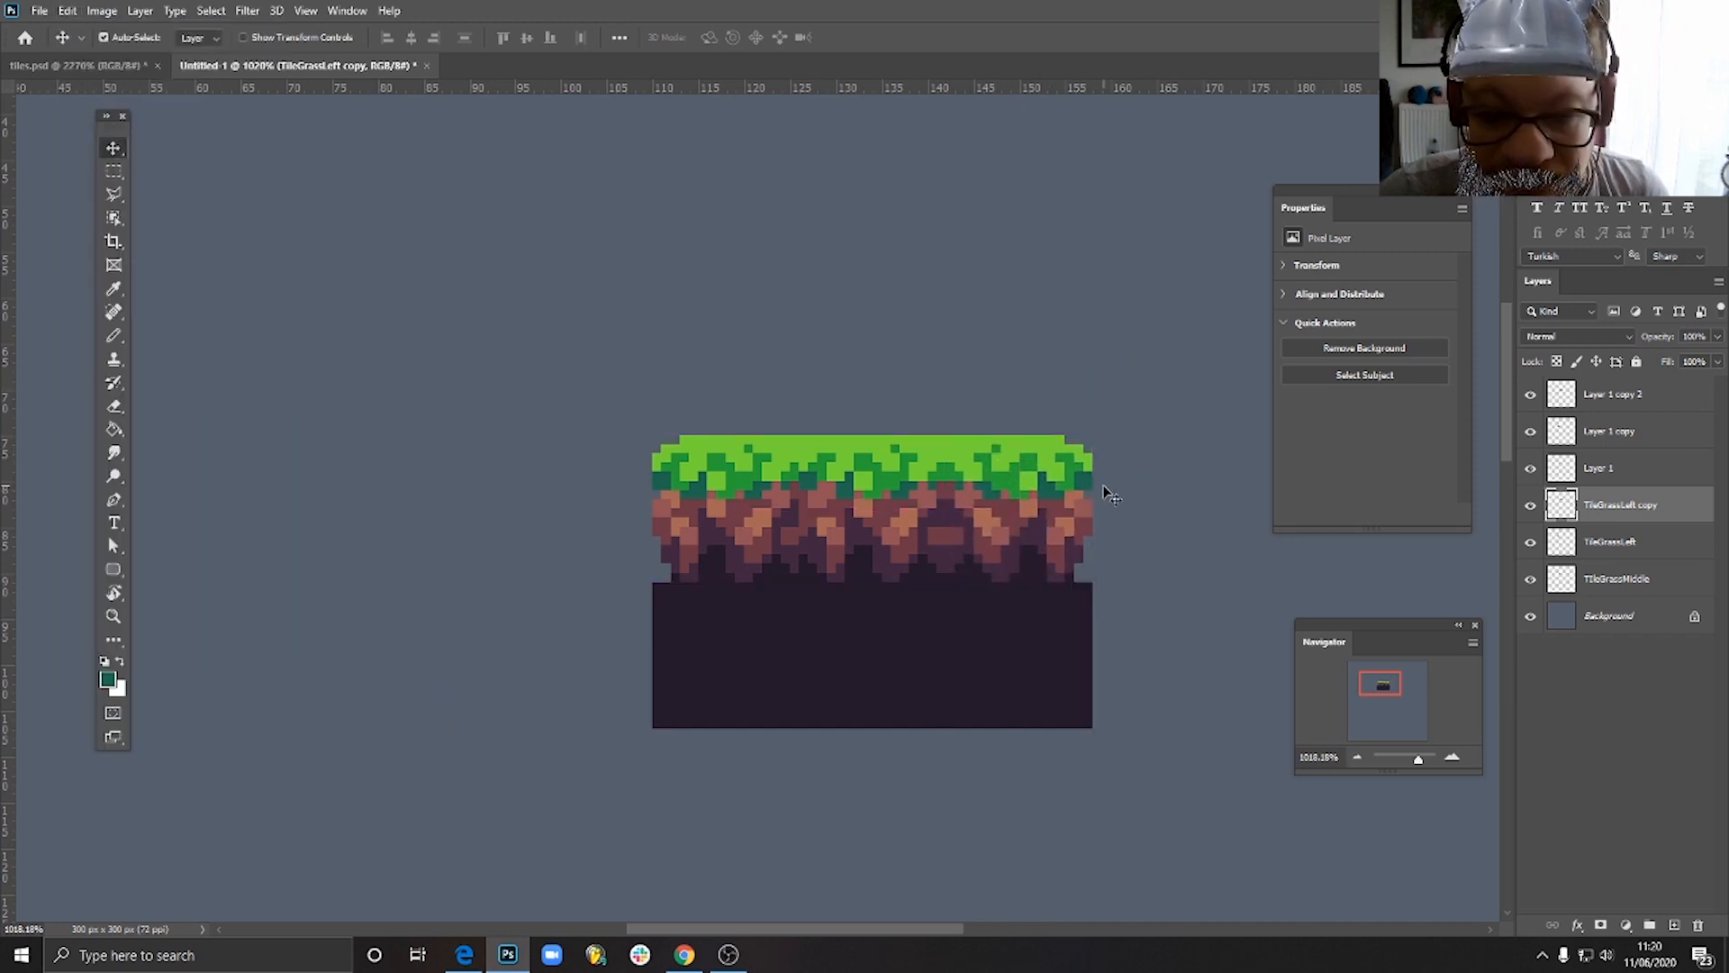
- Inspect the assembled three-tile platform at several zoom levels, including the seam between the middle tile and the mirrored right tile
scroll(1122, 475, down, 5)
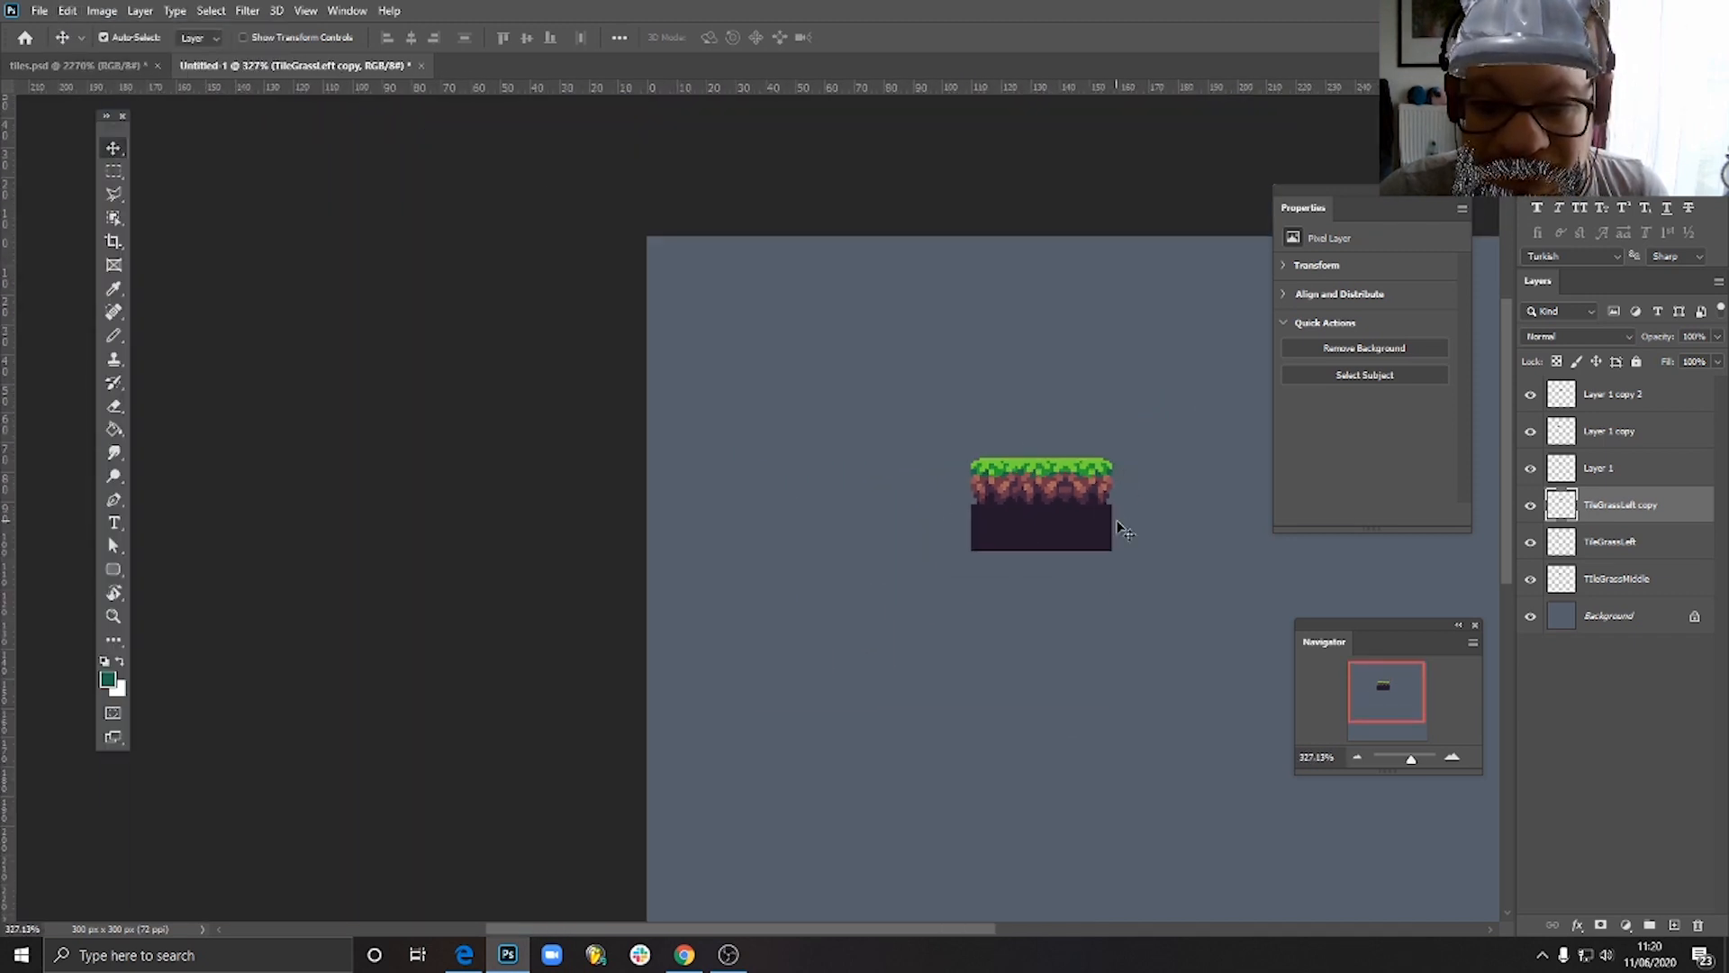
scroll(1101, 501, up, 5)
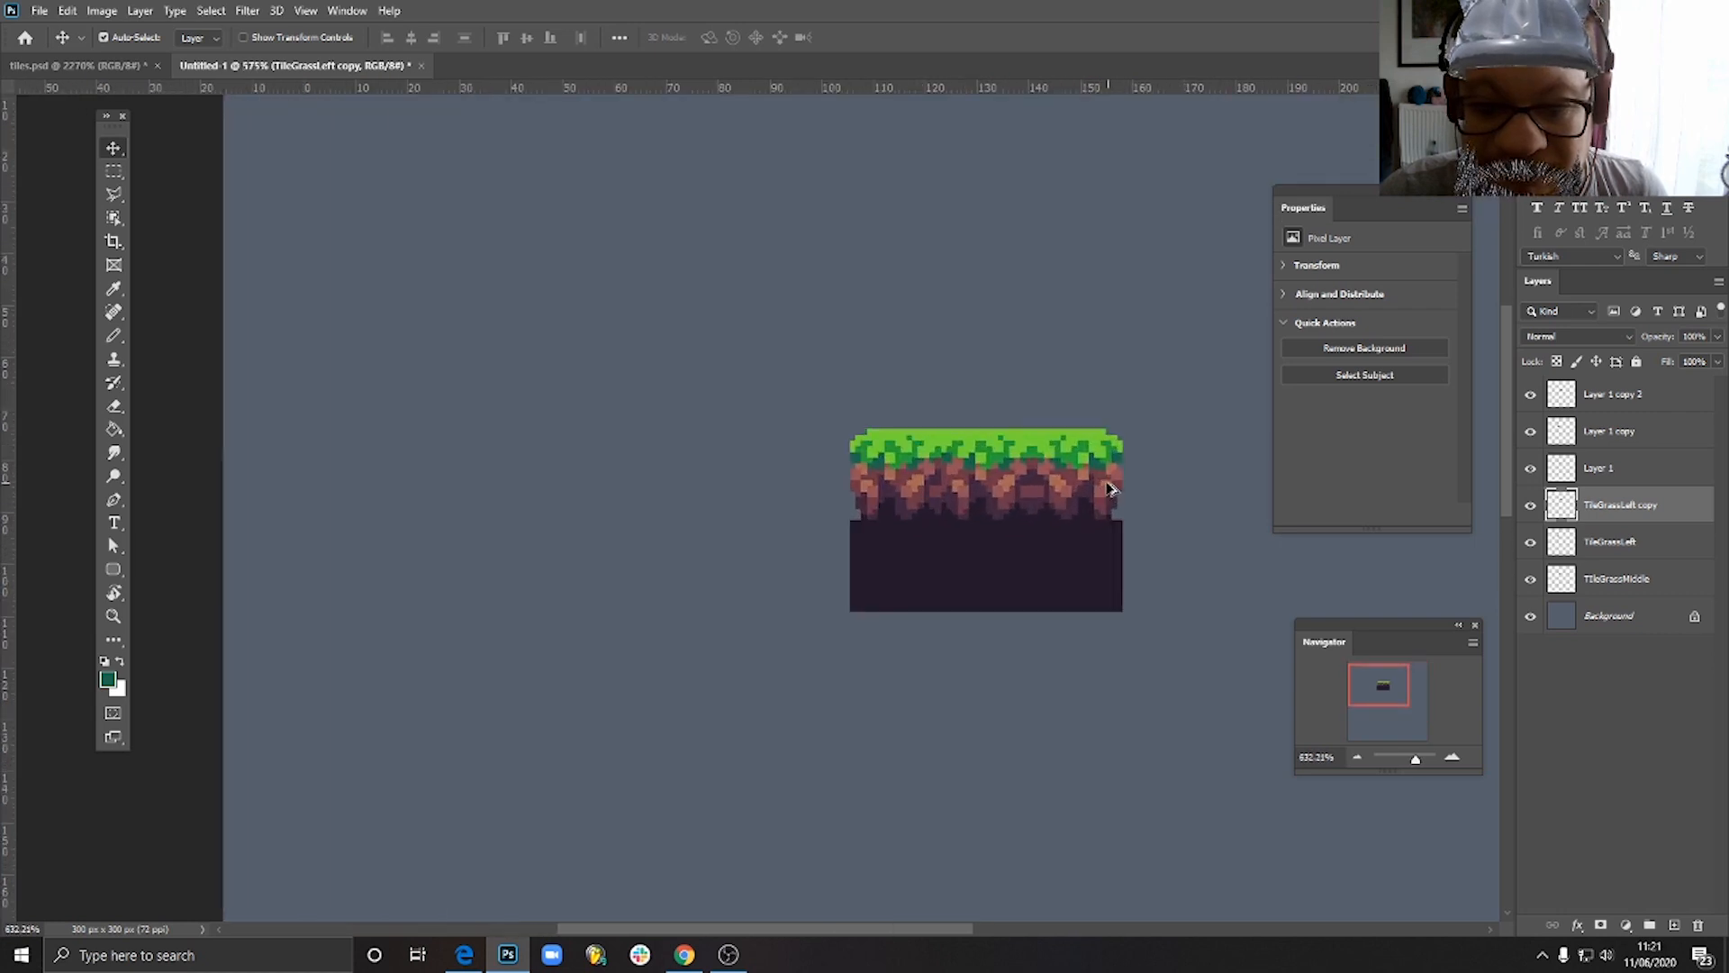
mouse_move(1072, 489)
mouse_down()
mouse_move(1116, 324)
mouse_move(1089, 436)
mouse_move(1060, 466)
mouse_up()
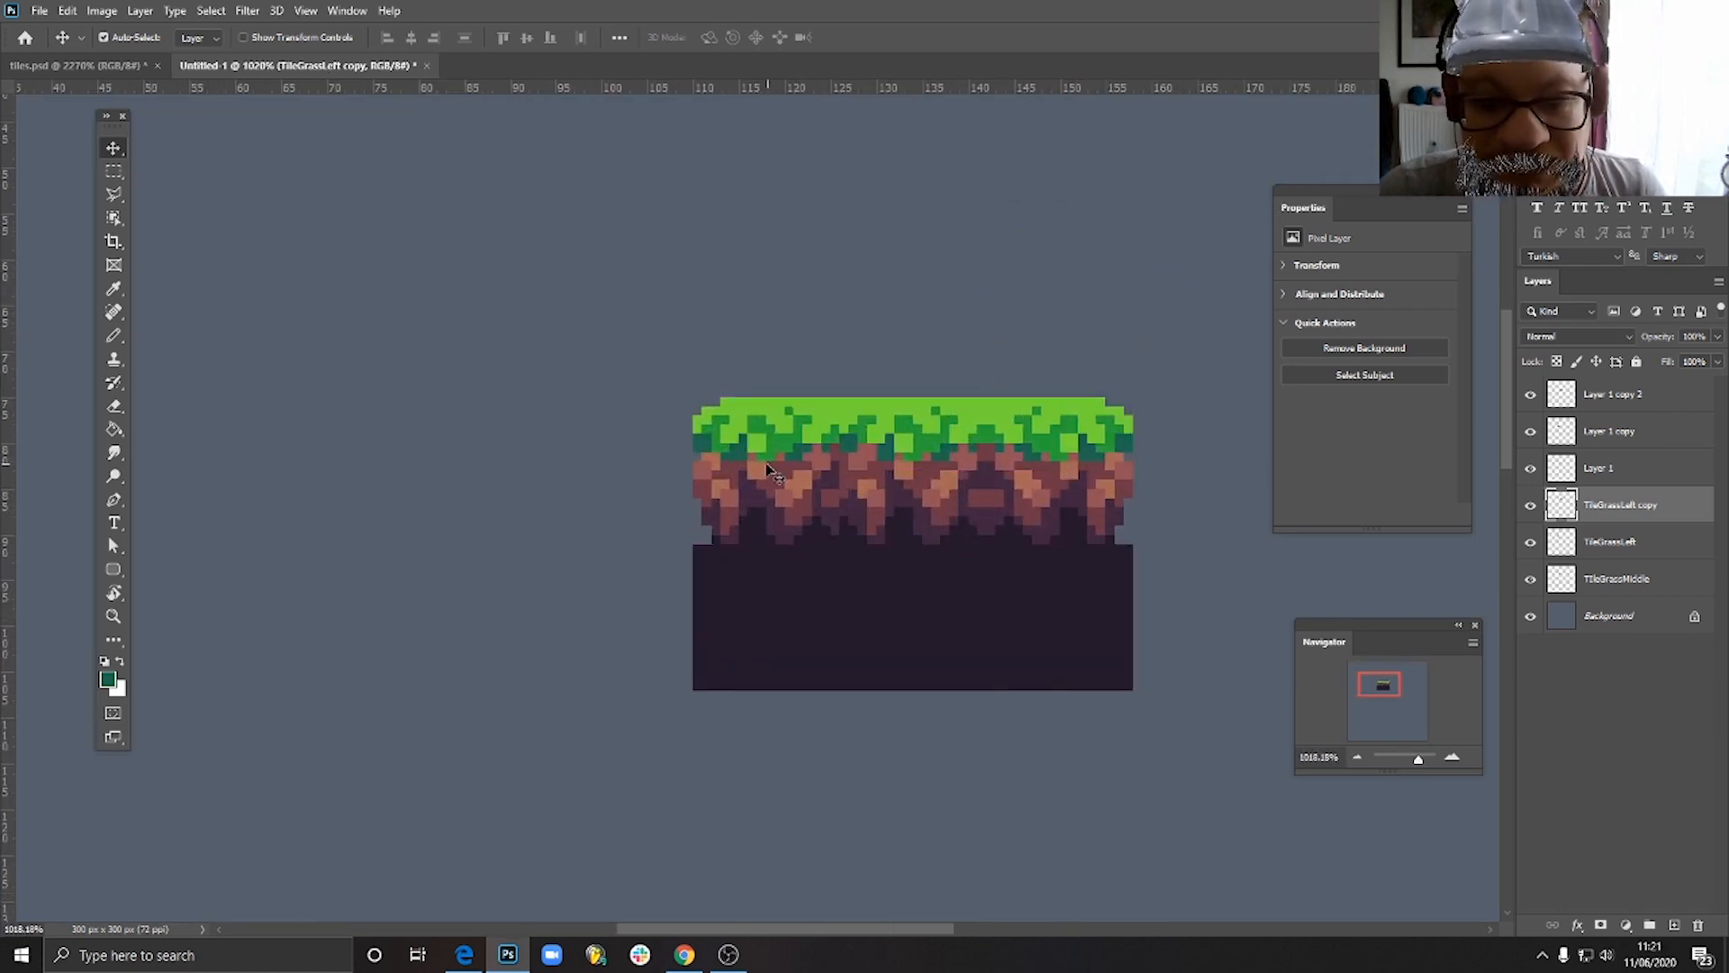
scroll(734, 460, down, 5)
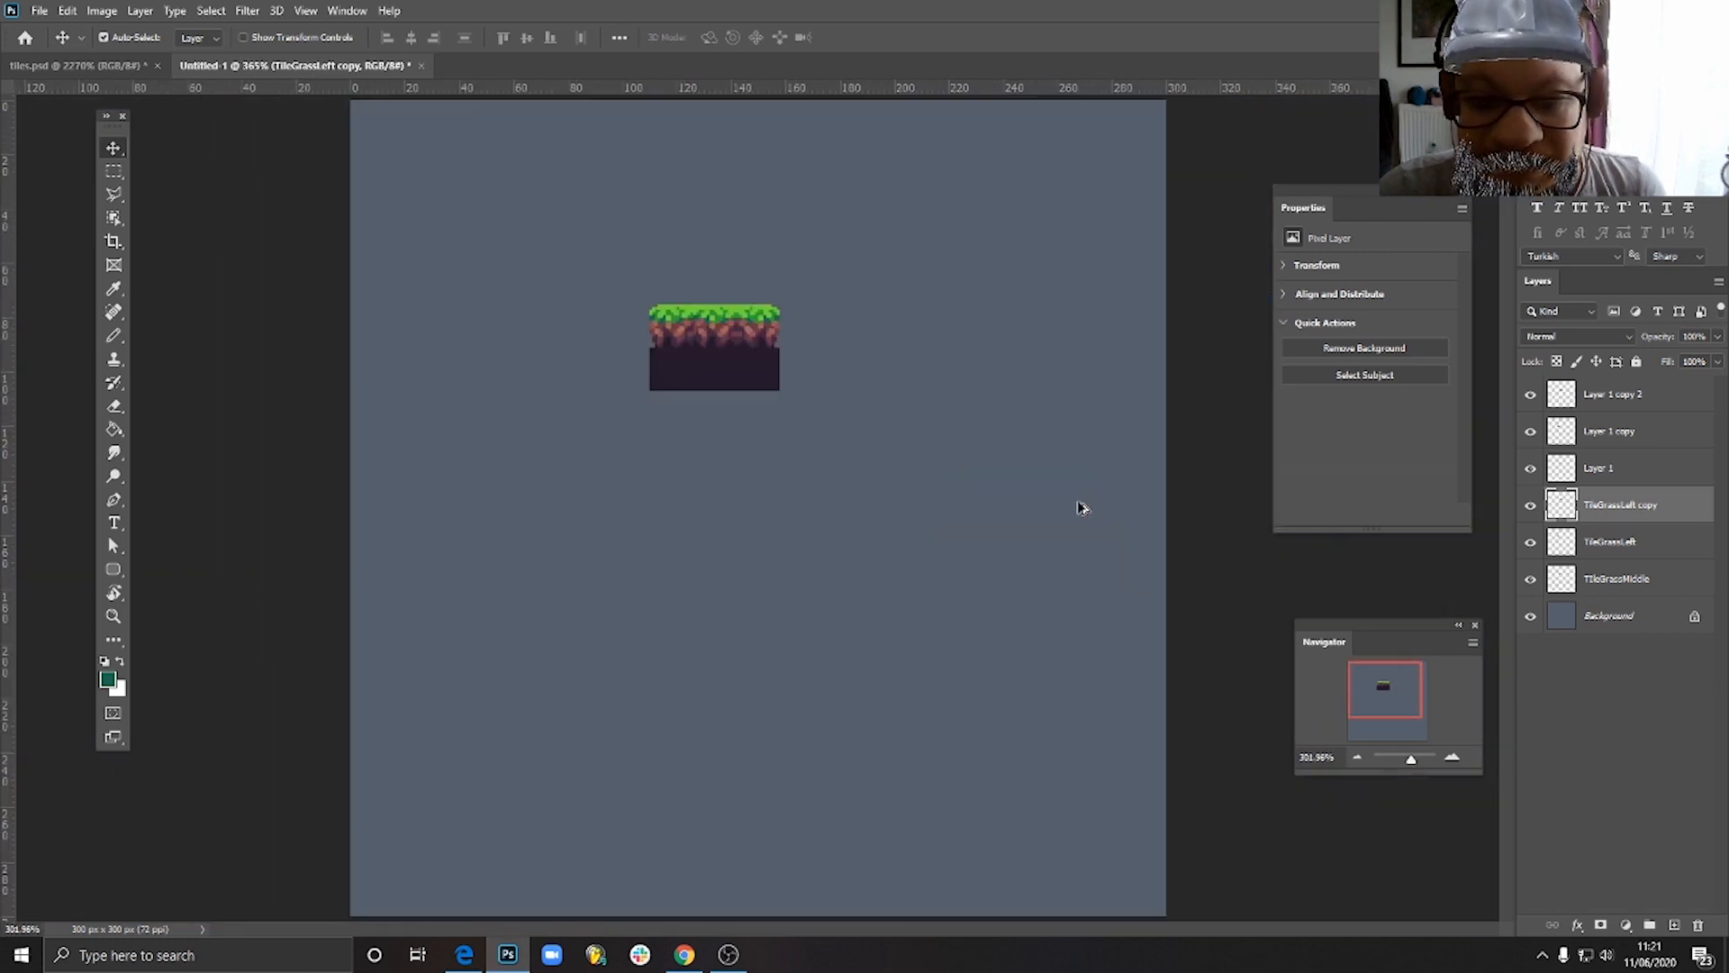
scroll(687, 380, up, 5)
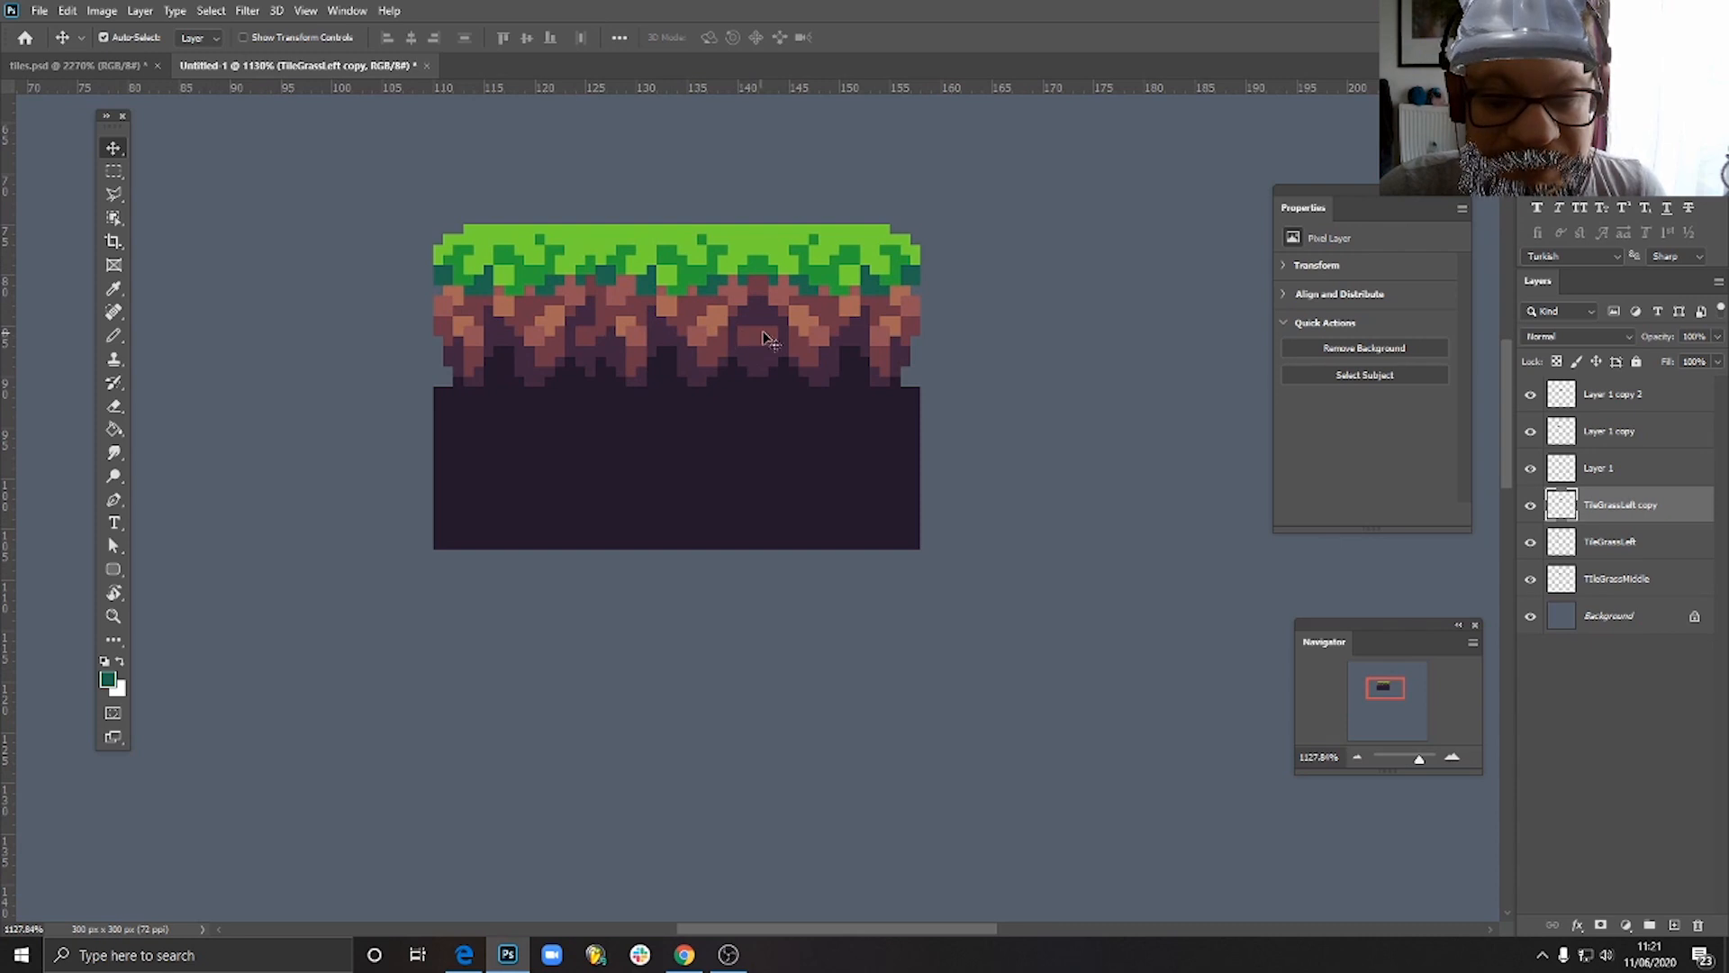
scroll(792, 338, up, 2)
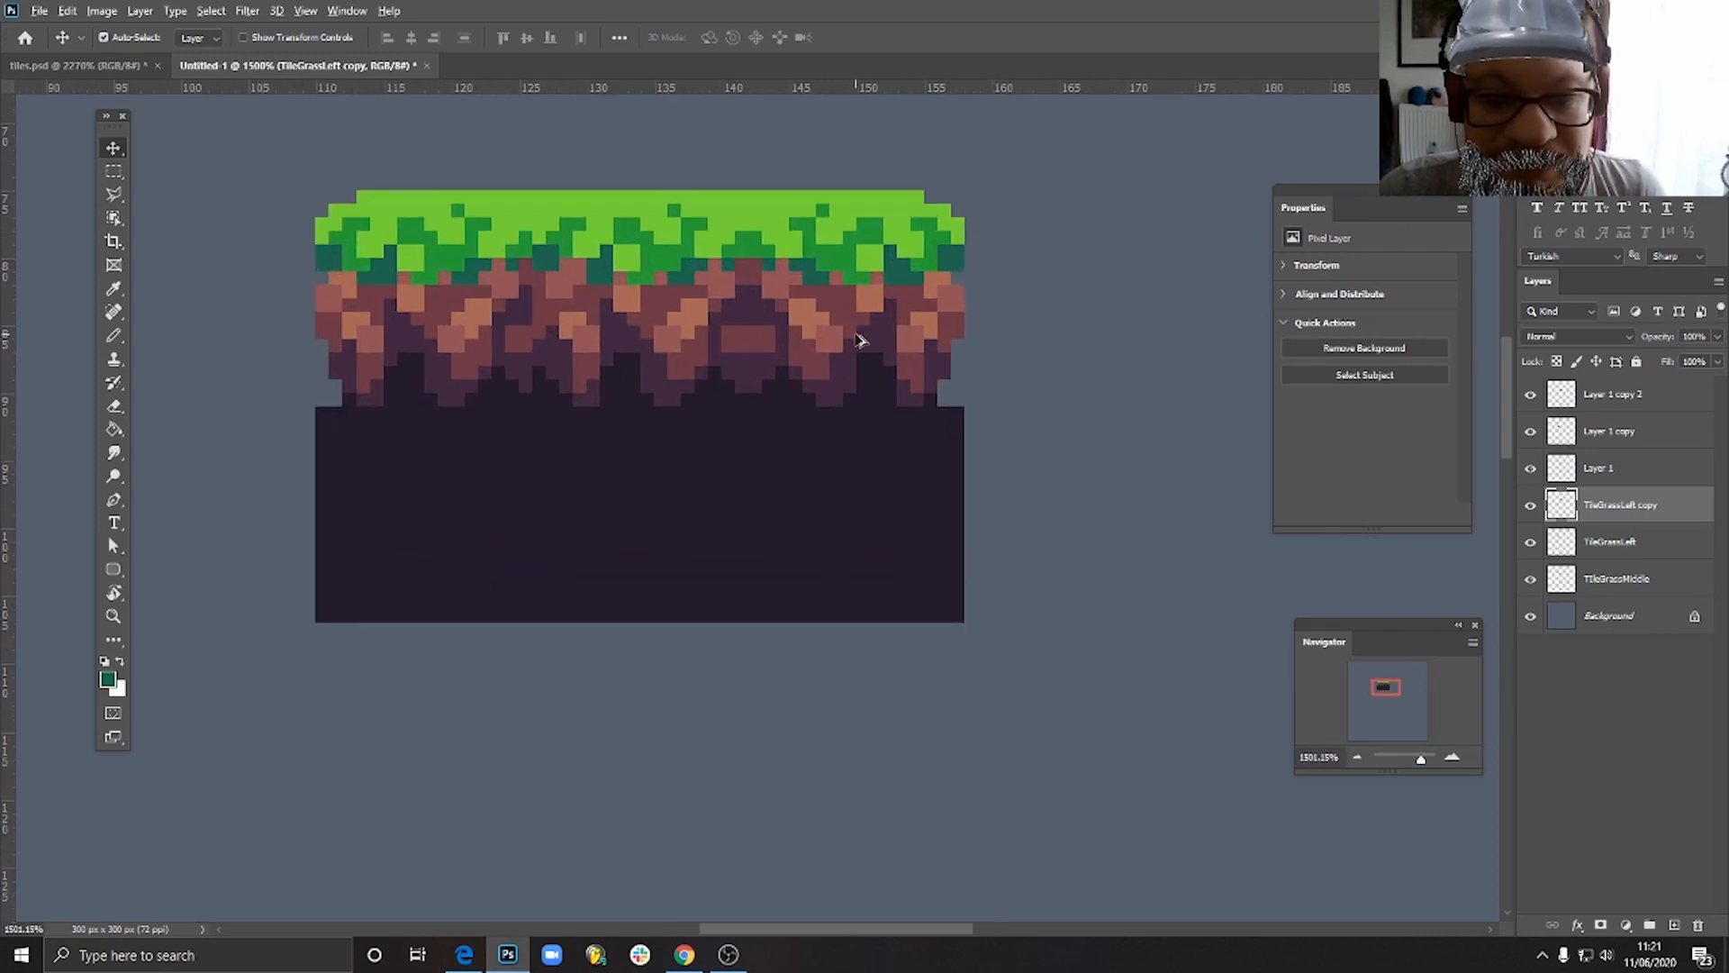
scroll(846, 331, down, 1)
scroll(772, 328, up, 4)
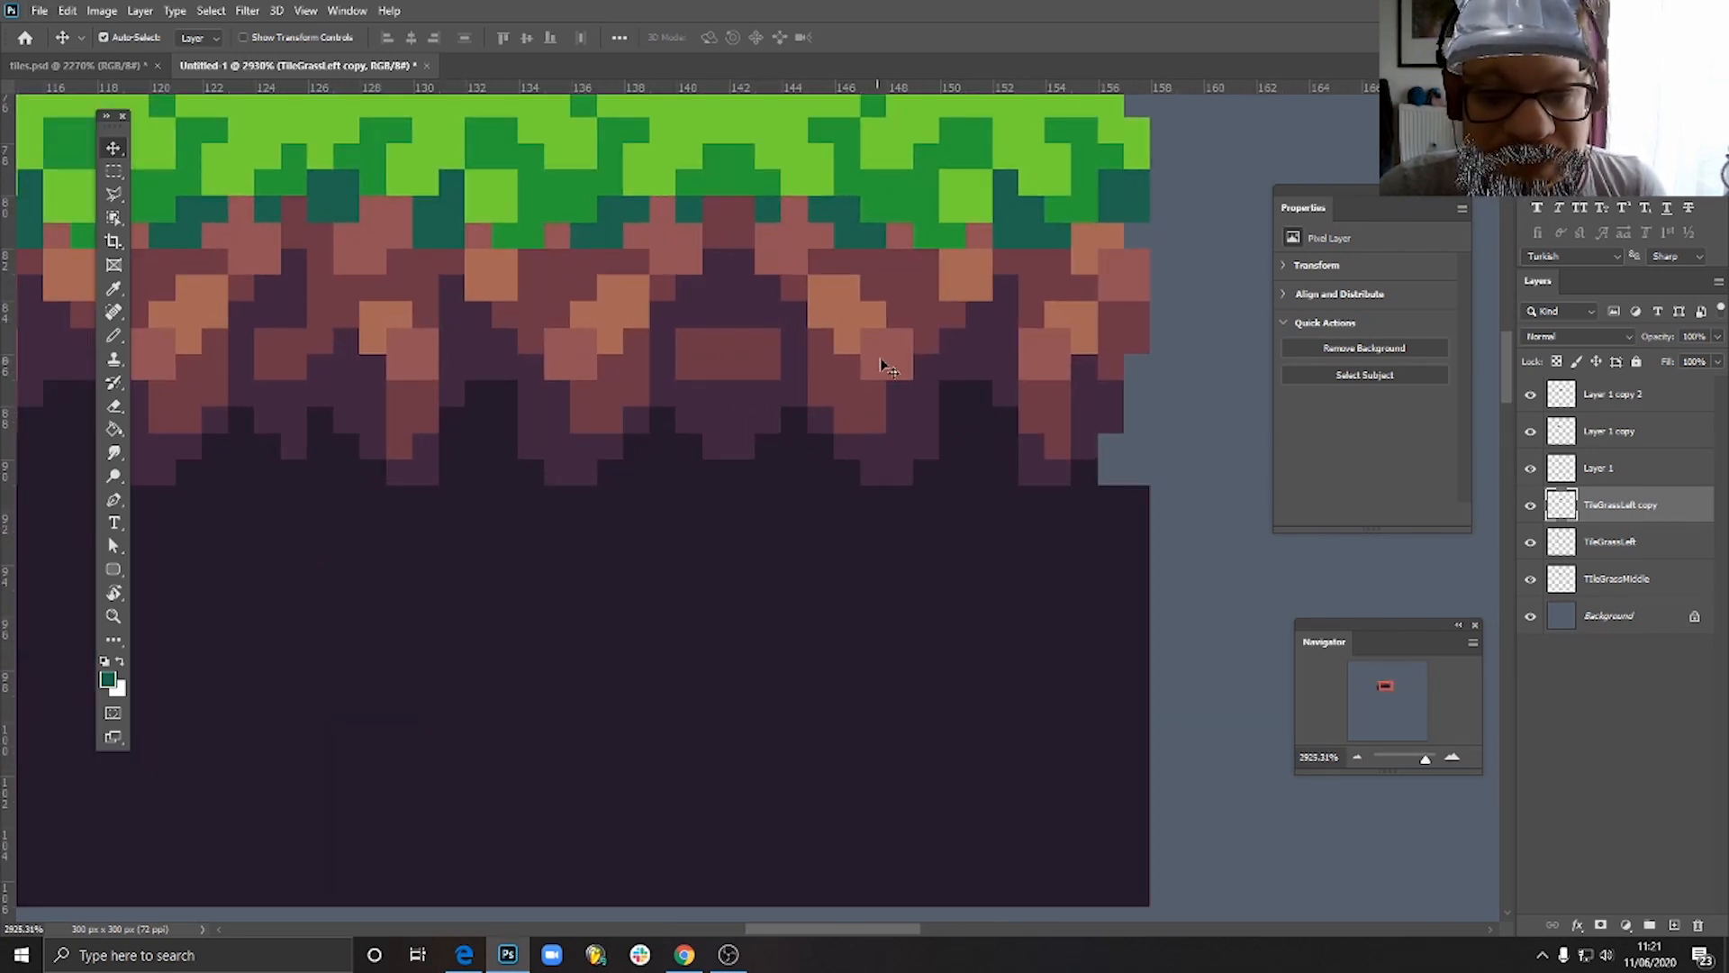
- Pencil sampled dark purple over the mirrored tile's half of the reddish-brown soil patch at the seam
drag(890, 356, 944, 326)
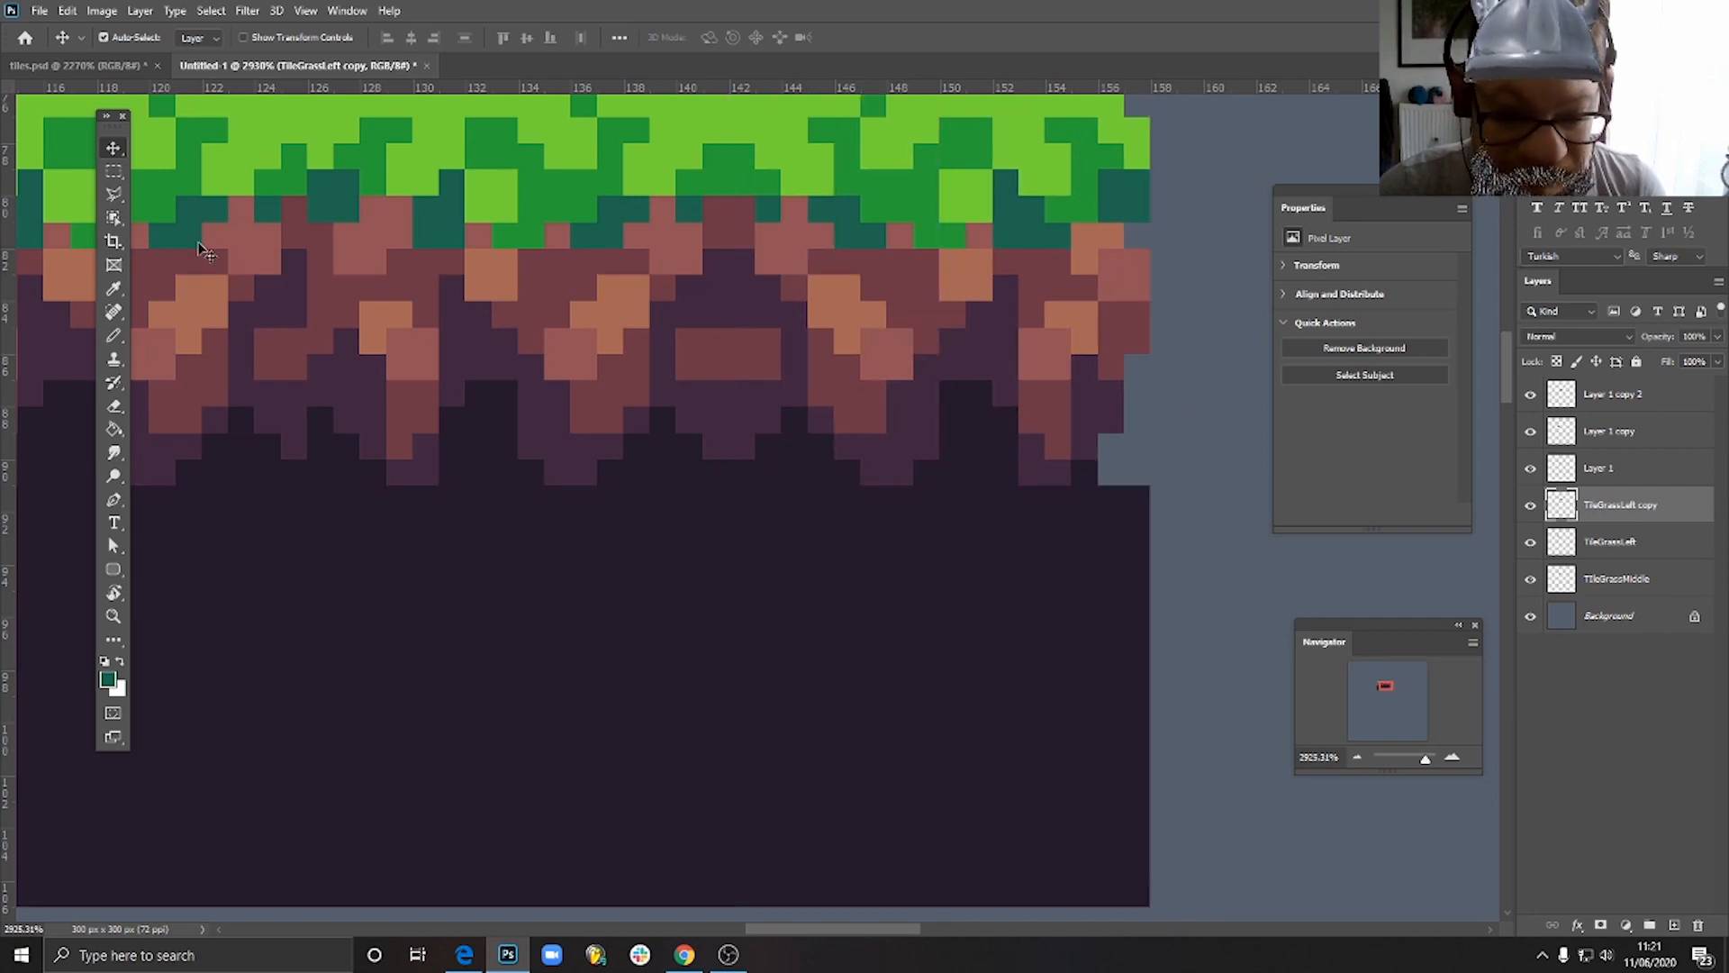
click(113, 335)
alt+click(763, 388)
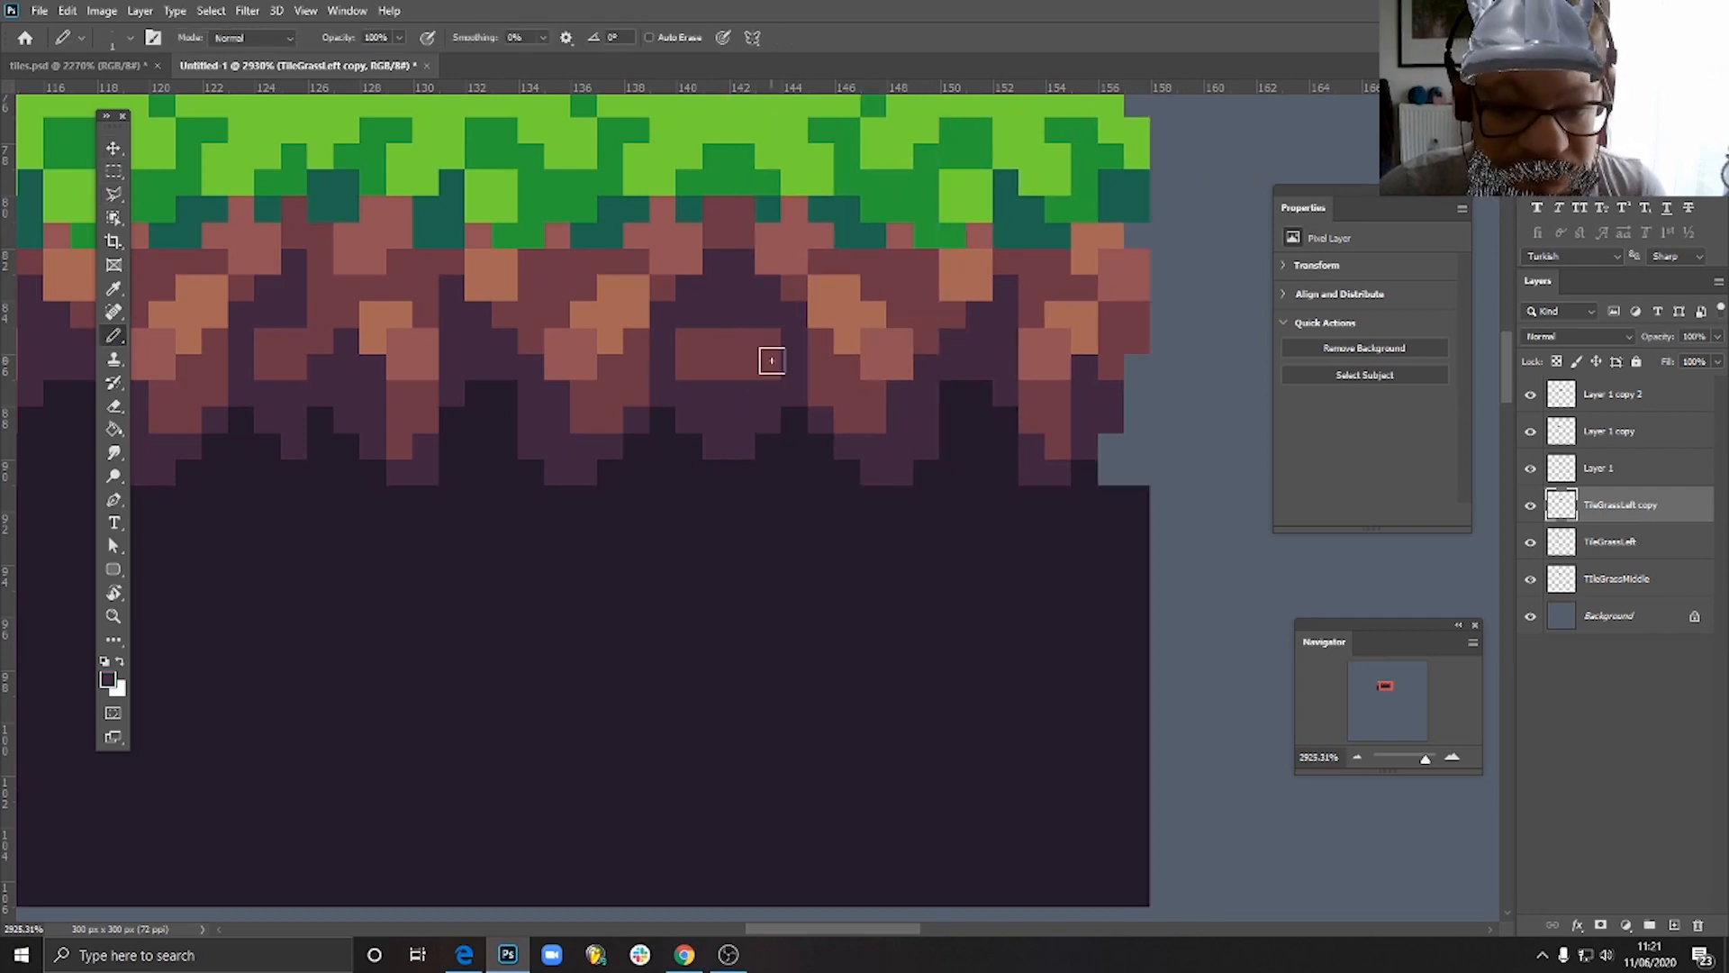
drag(771, 342, 763, 375)
click(113, 148)
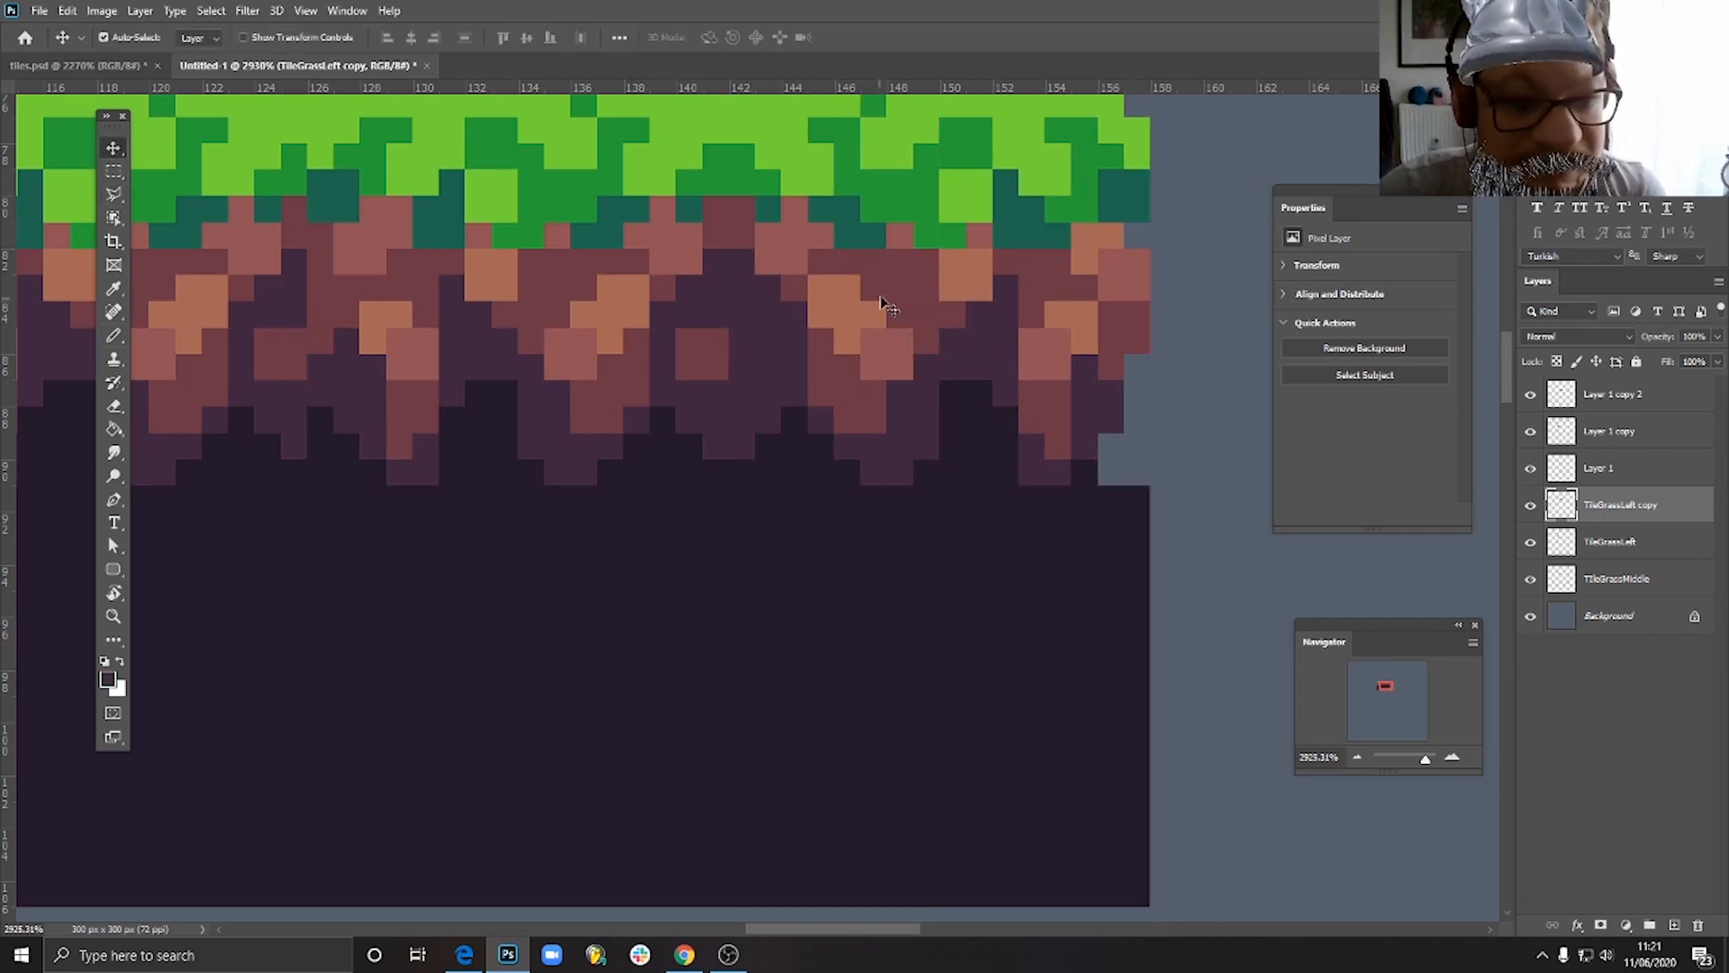
mouse_move(878, 320)
mouse_down()
mouse_move(905, 292)
mouse_move(893, 312)
mouse_up()
- Pencil two stacked reddish-brown pixels into the purple soil of the right tile, just beside the seam
scroll(985, 413, down, 5)
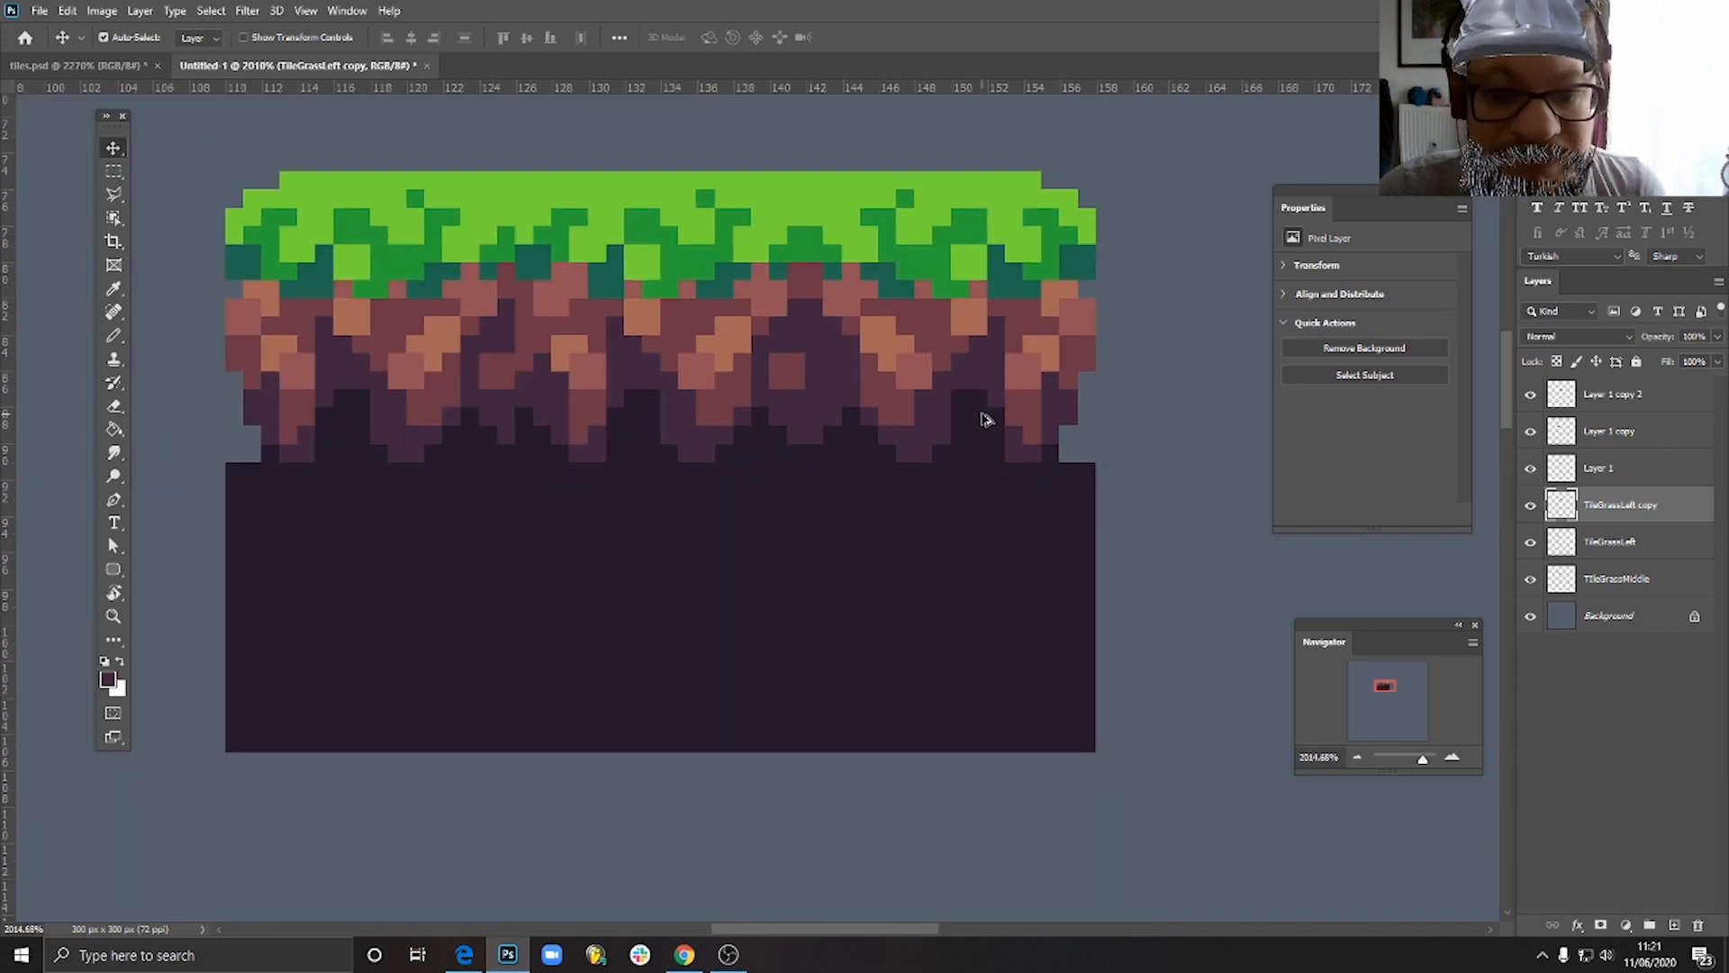
scroll(982, 417, down, 2)
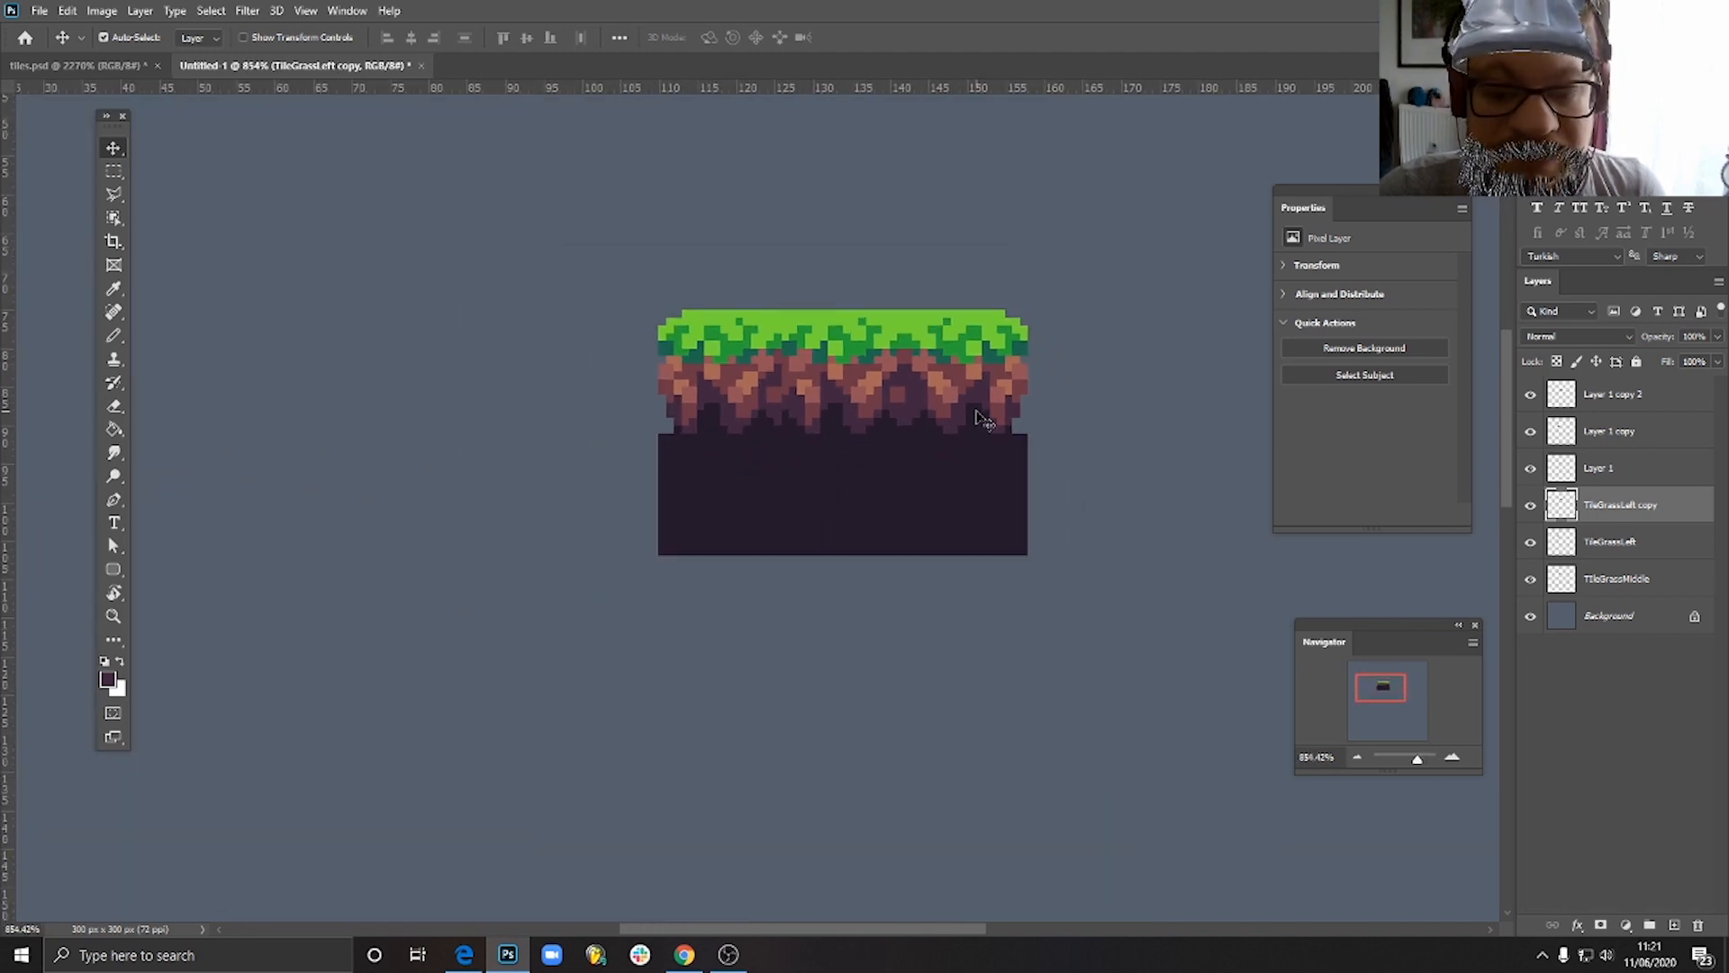
scroll(986, 414, down, 3)
scroll(991, 407, up, 4)
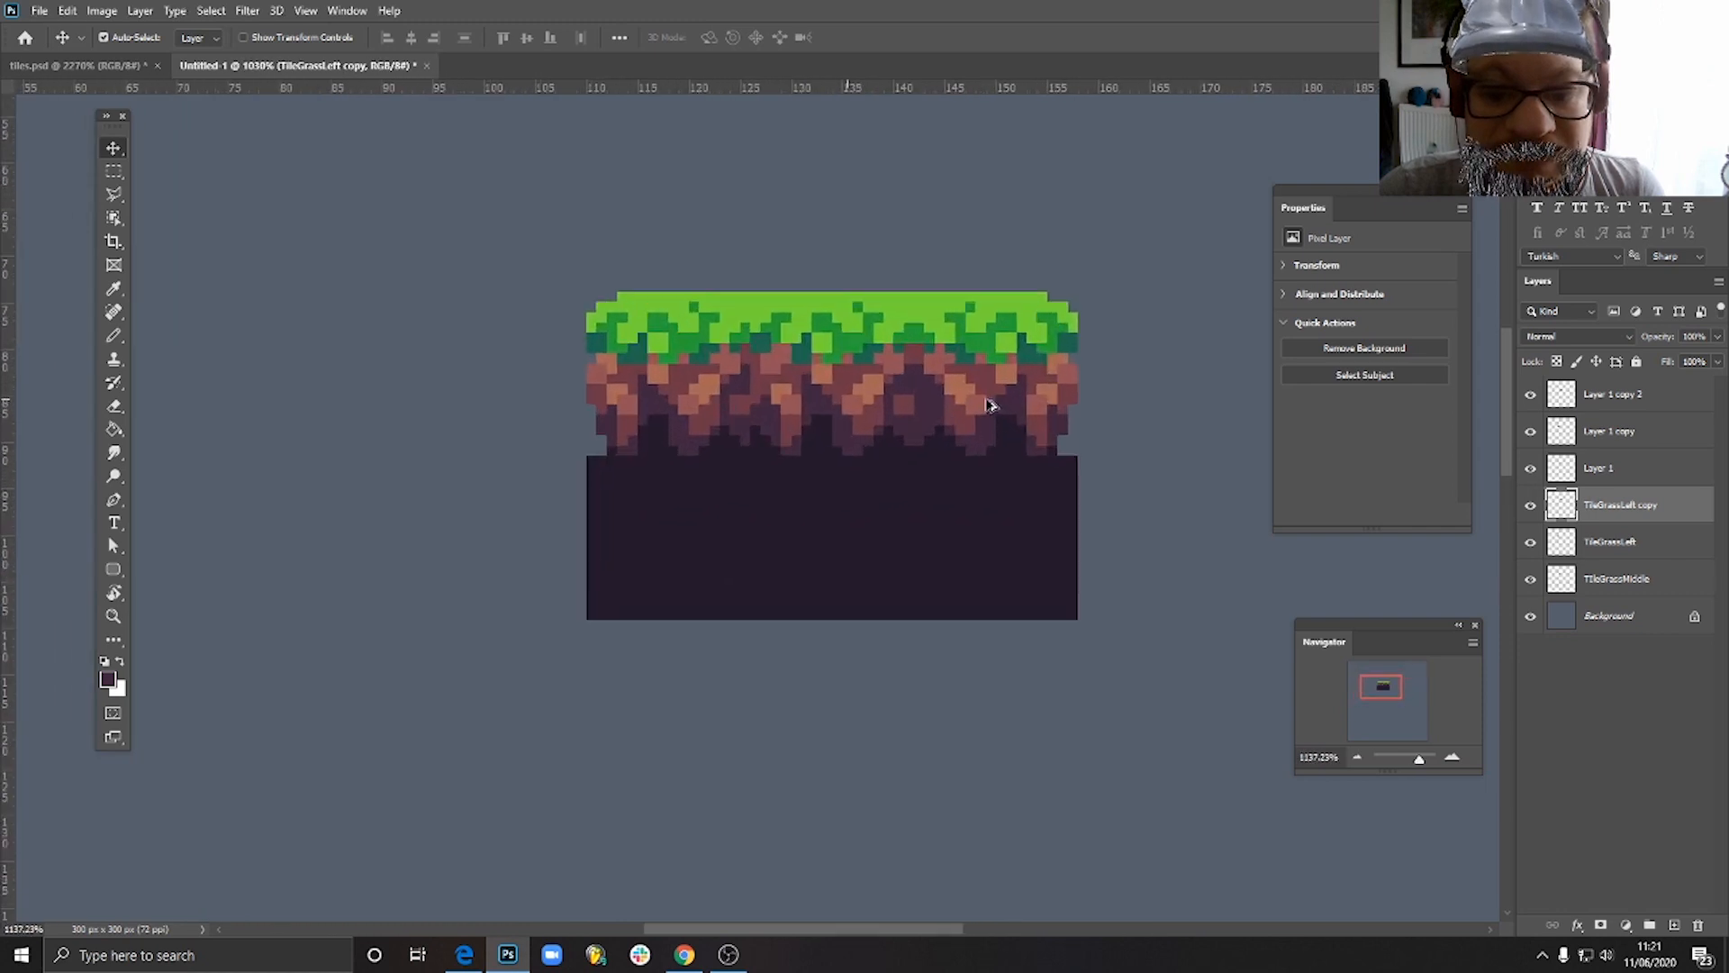
scroll(990, 407, up, 4)
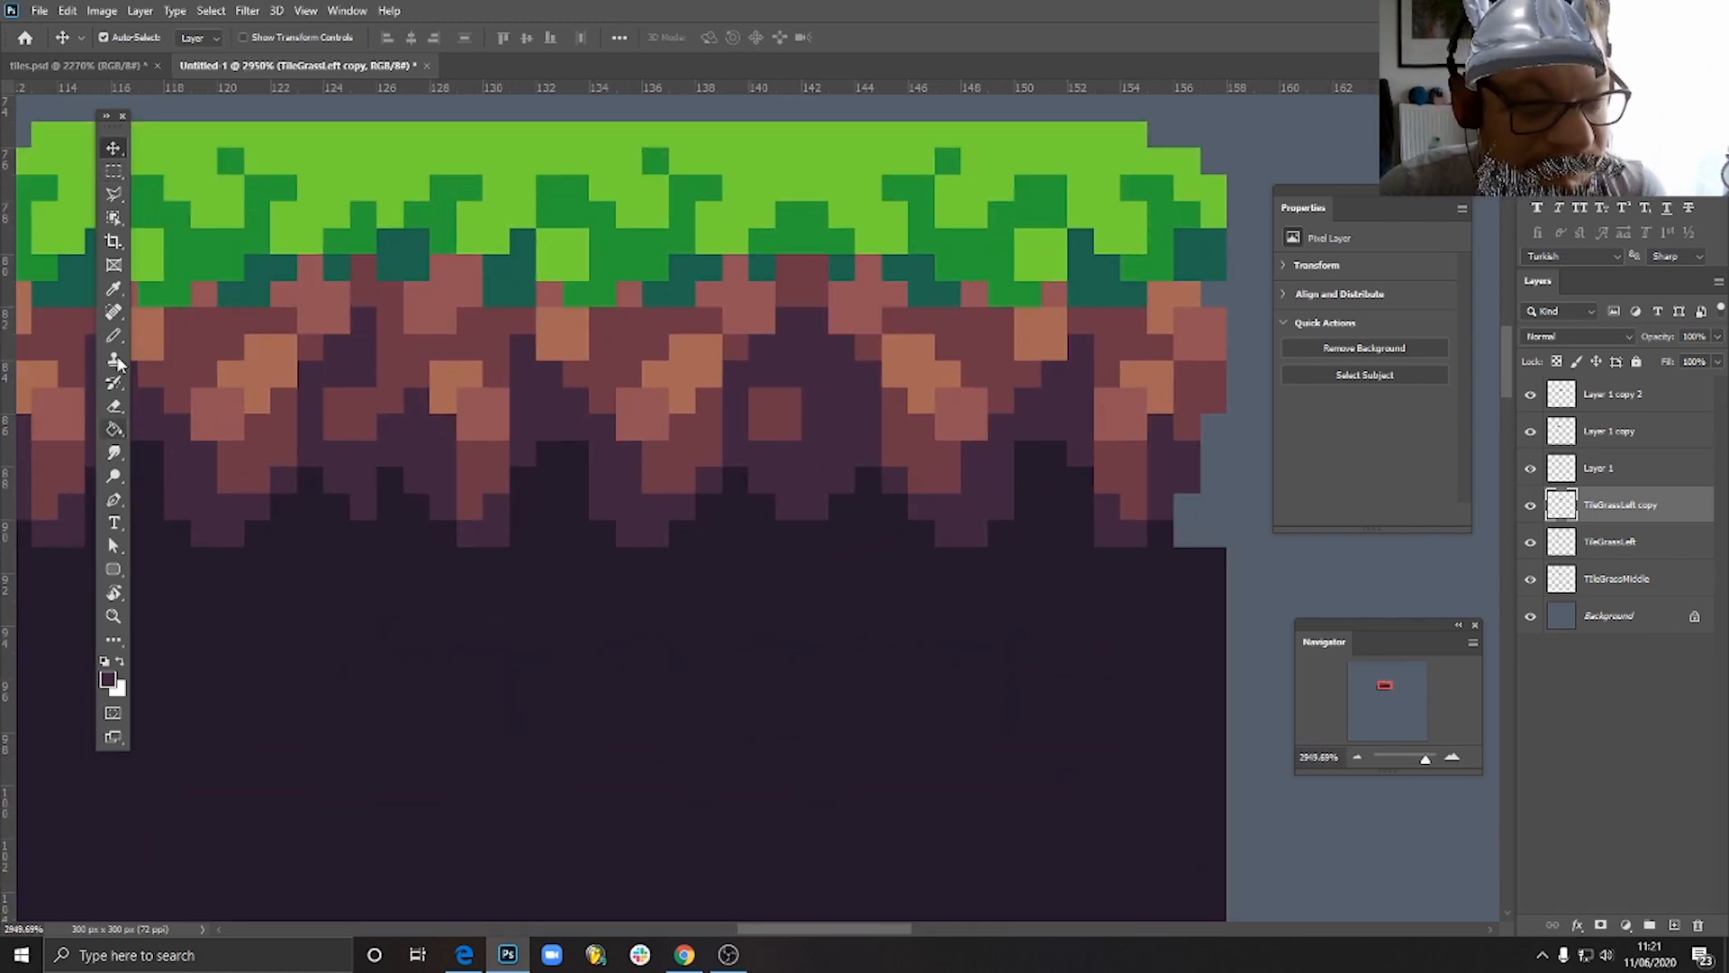
click(113, 335)
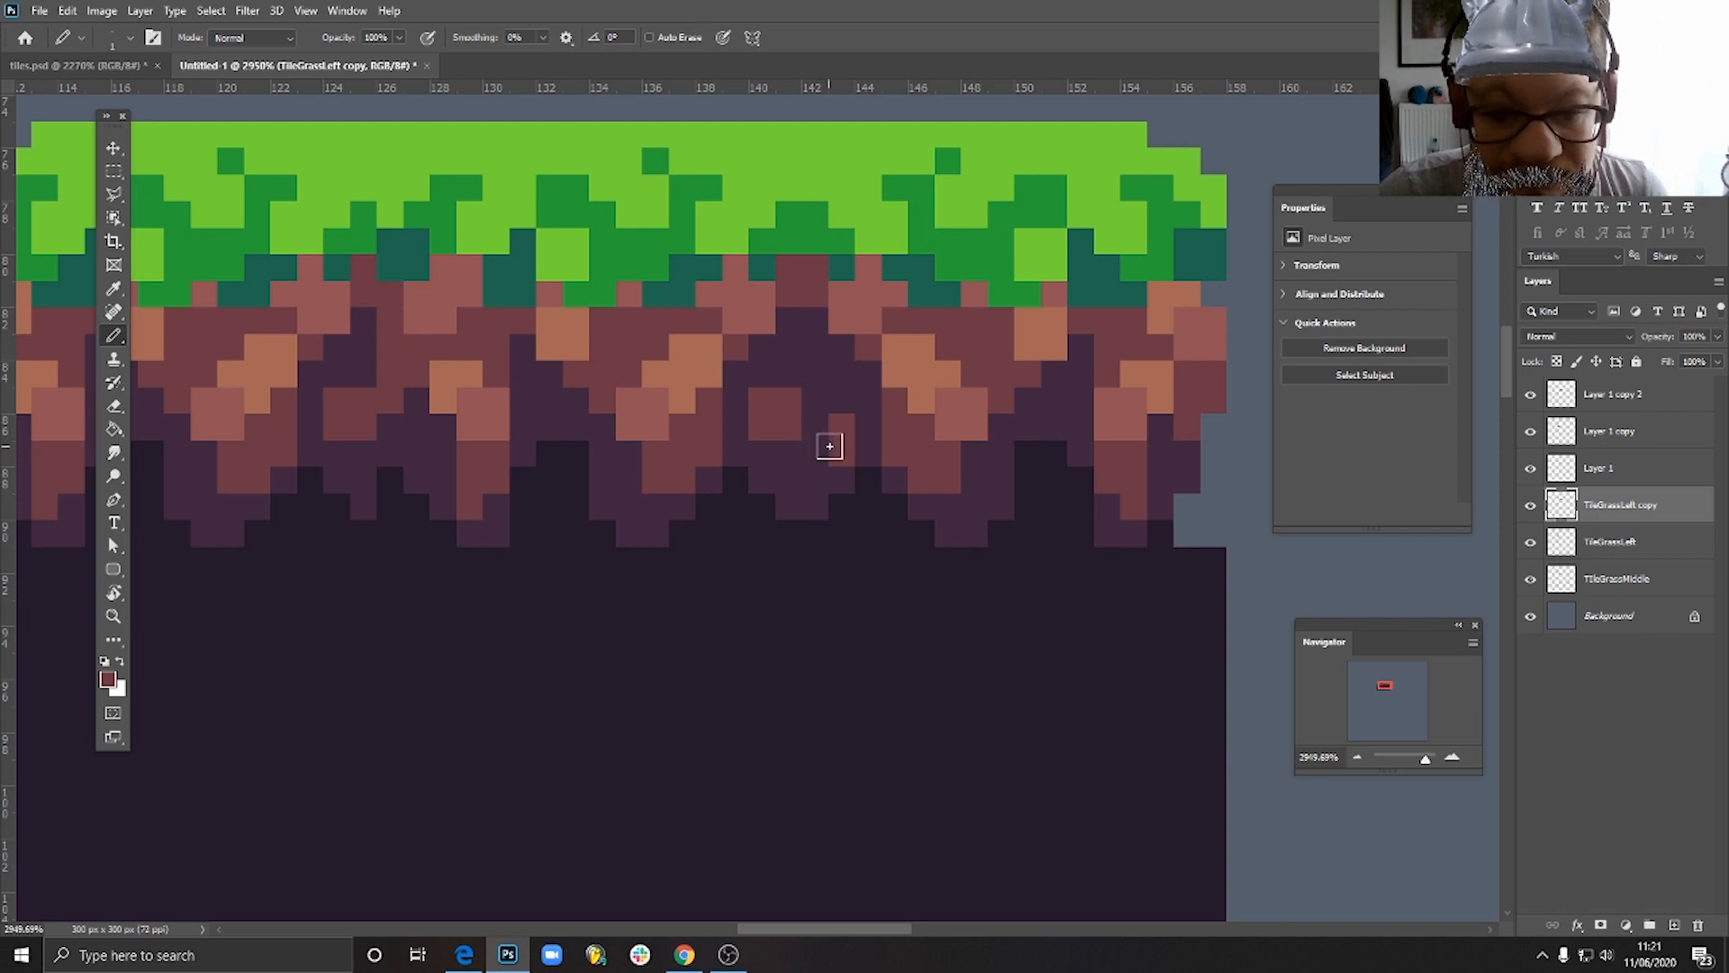
- Shift the right tile one pixel right and up off the seam, and extend its reddish-brown patch to its left edge
click(113, 147)
drag(939, 416, 966, 401)
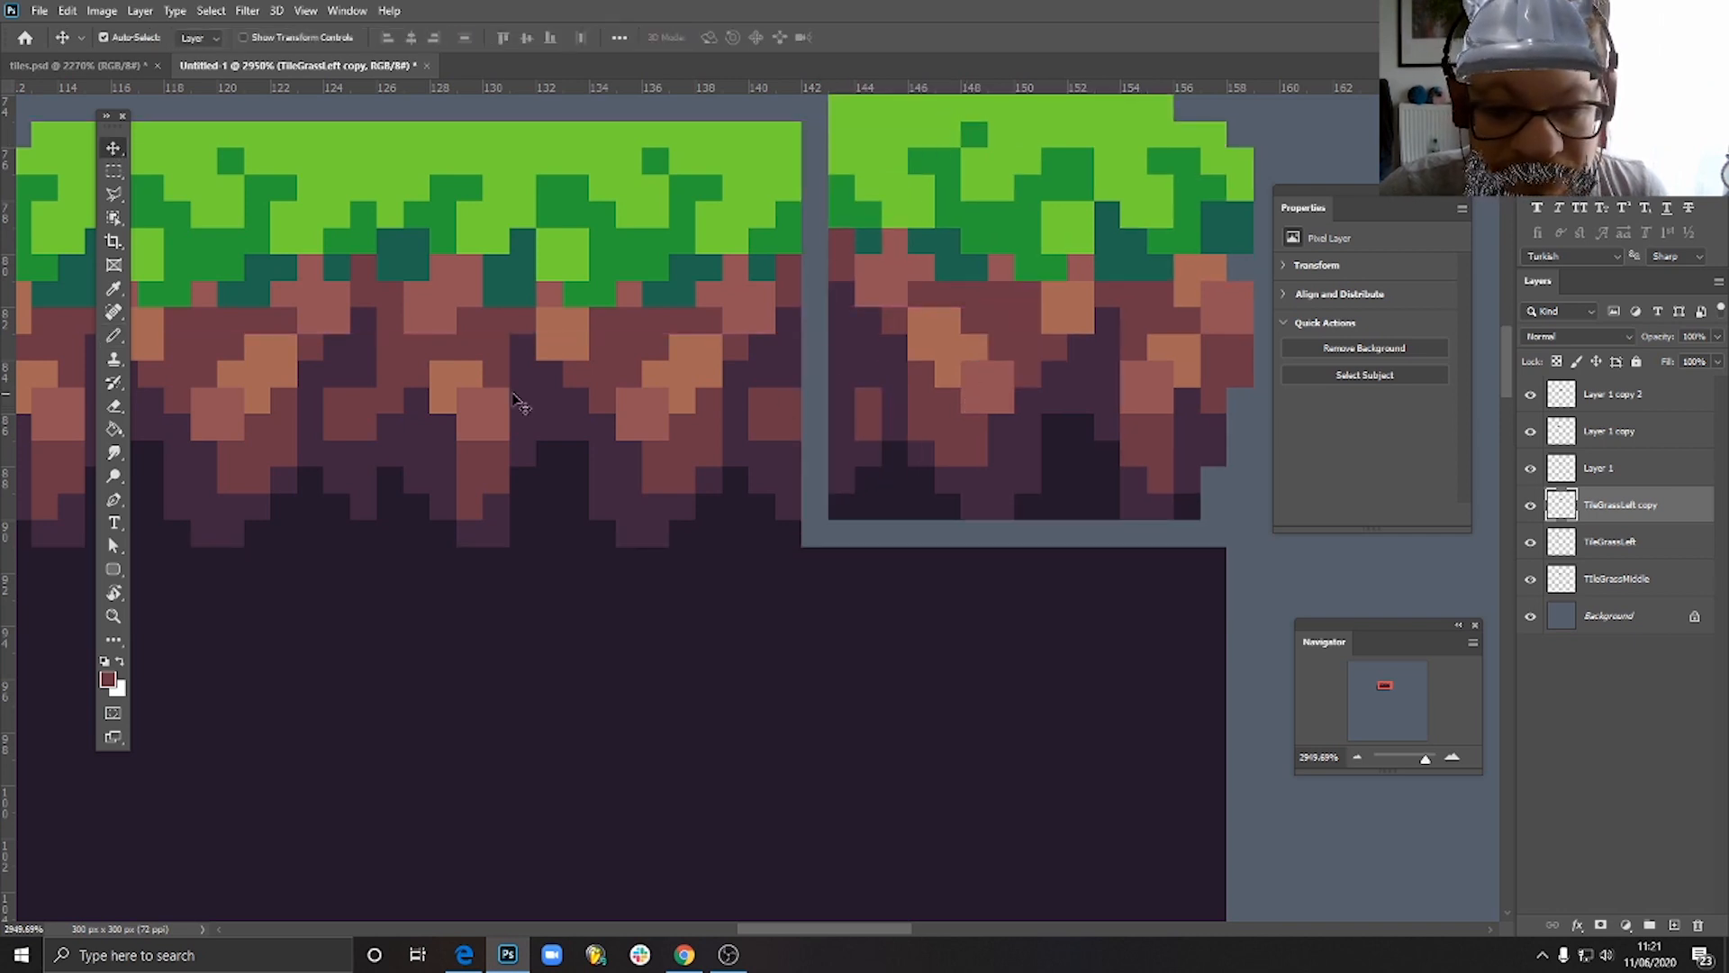
click(113, 335)
mouse_move(843, 406)
mouse_down()
mouse_move(877, 411)
mouse_move(859, 379)
mouse_move(880, 393)
mouse_move(884, 374)
mouse_move(903, 470)
mouse_move(892, 429)
mouse_move(837, 393)
mouse_up()
alt+click(898, 423)
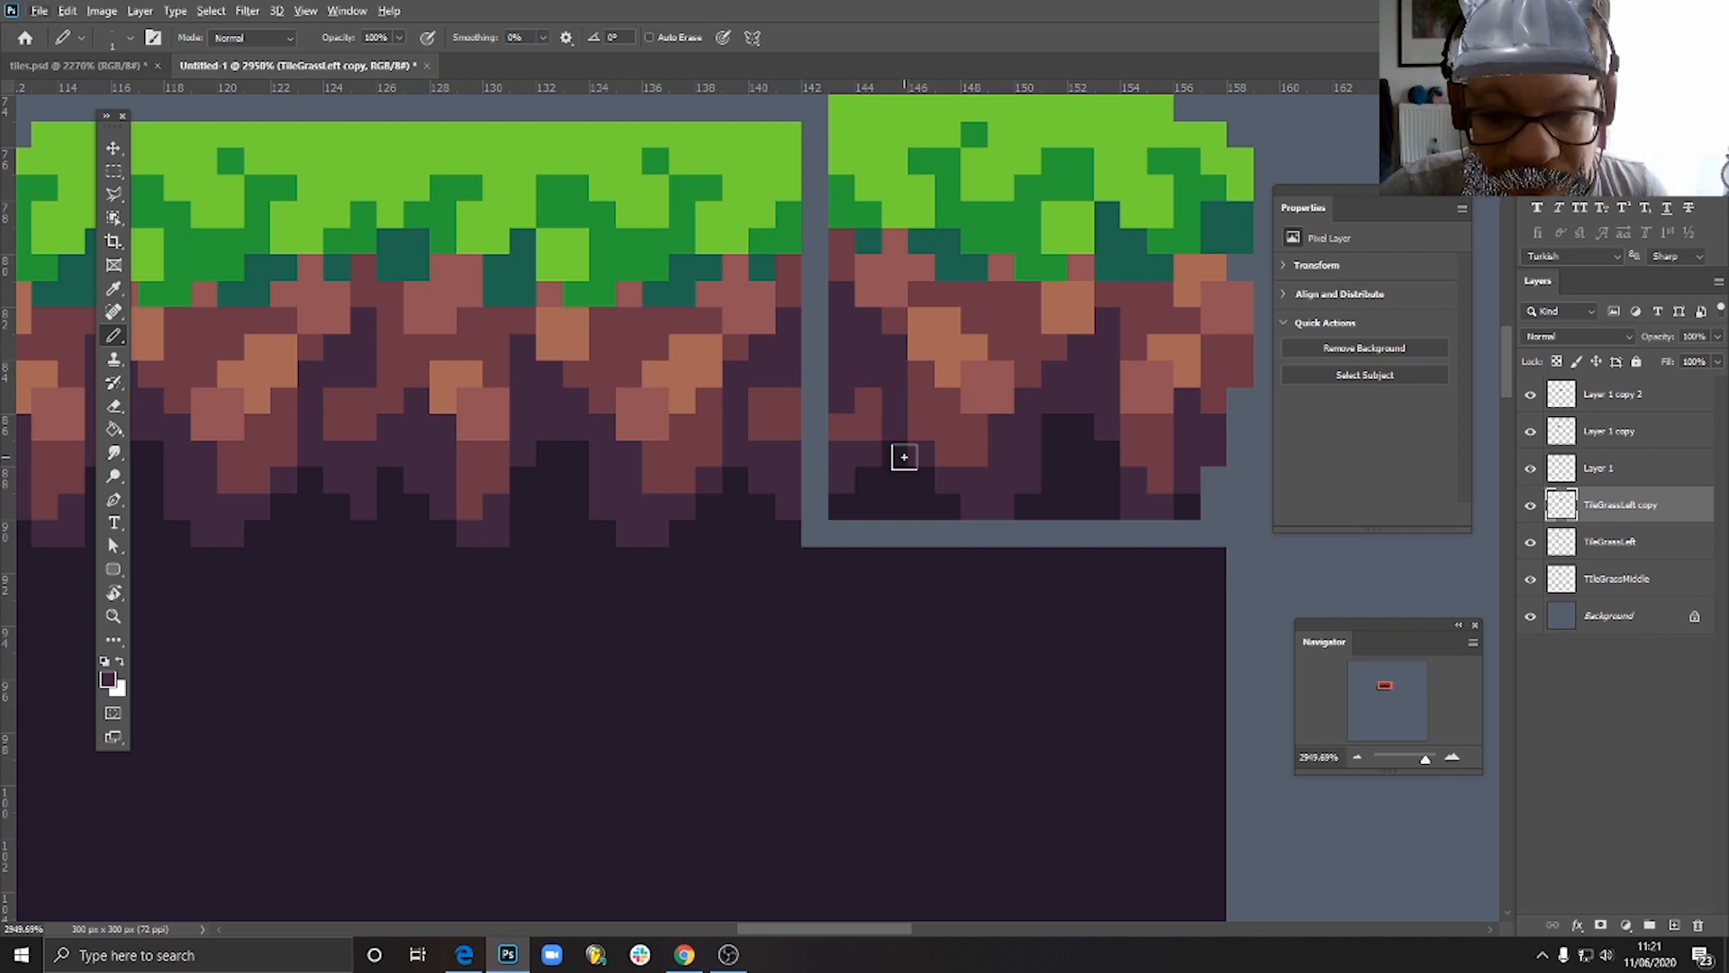
- Move the right tile back one pixel left and down so that it joins the middle tile
click(115, 151)
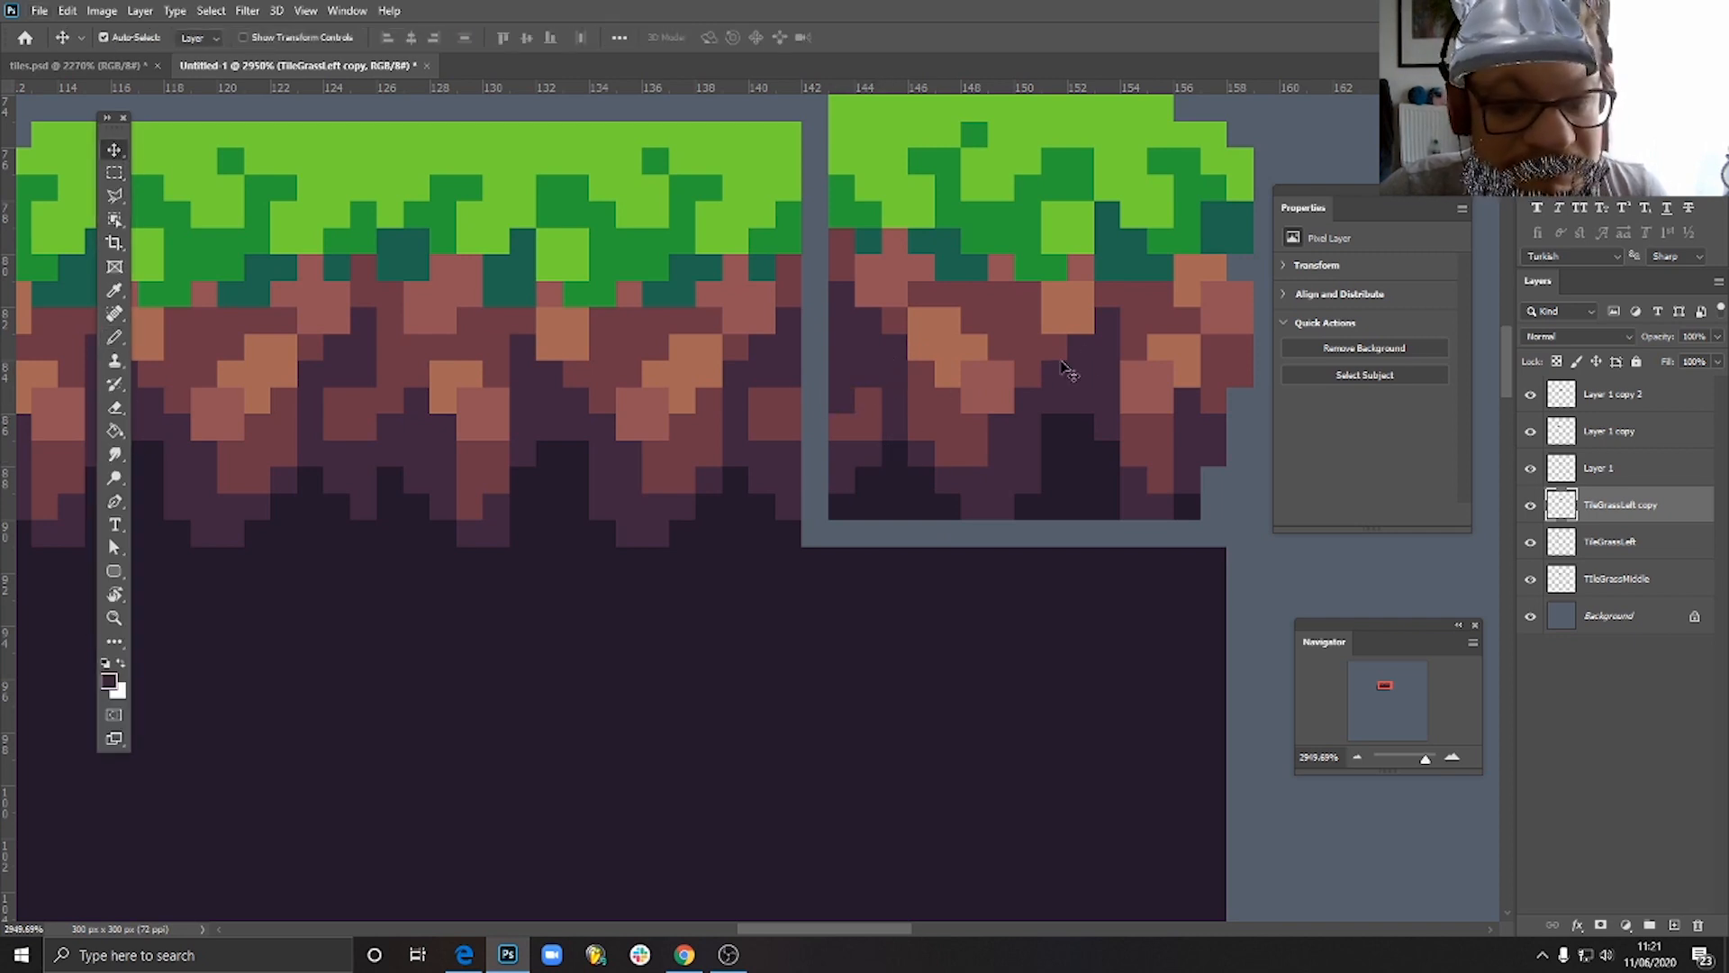
drag(1064, 367, 1038, 369)
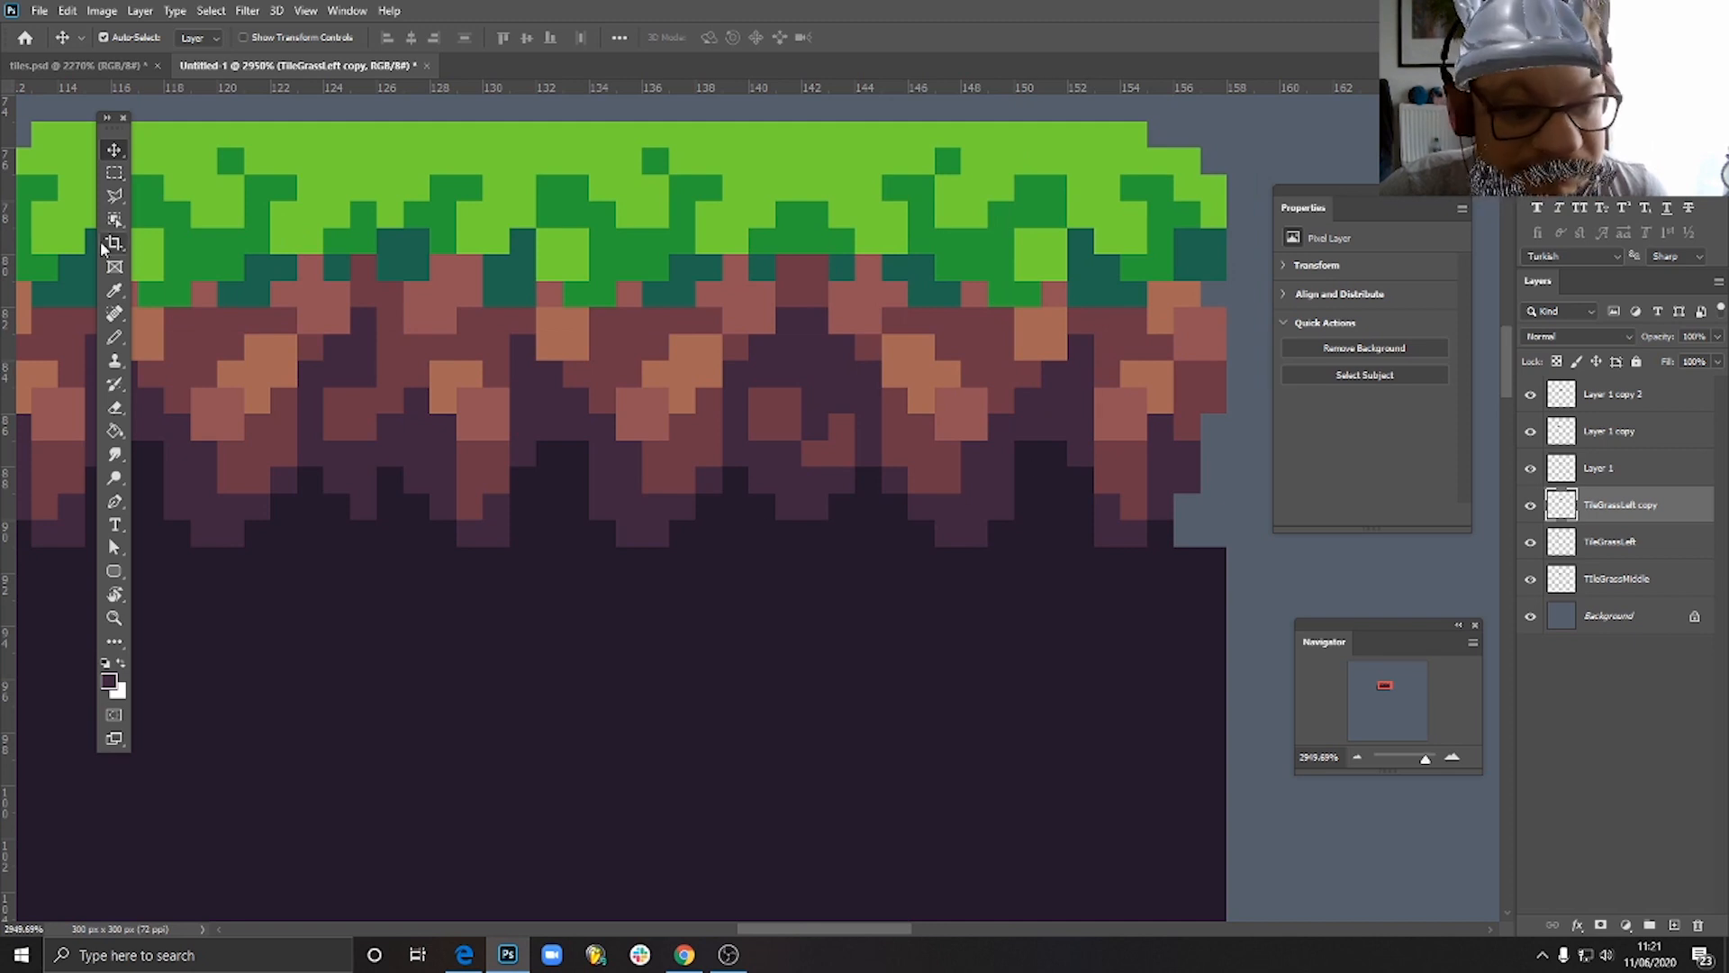
click(115, 338)
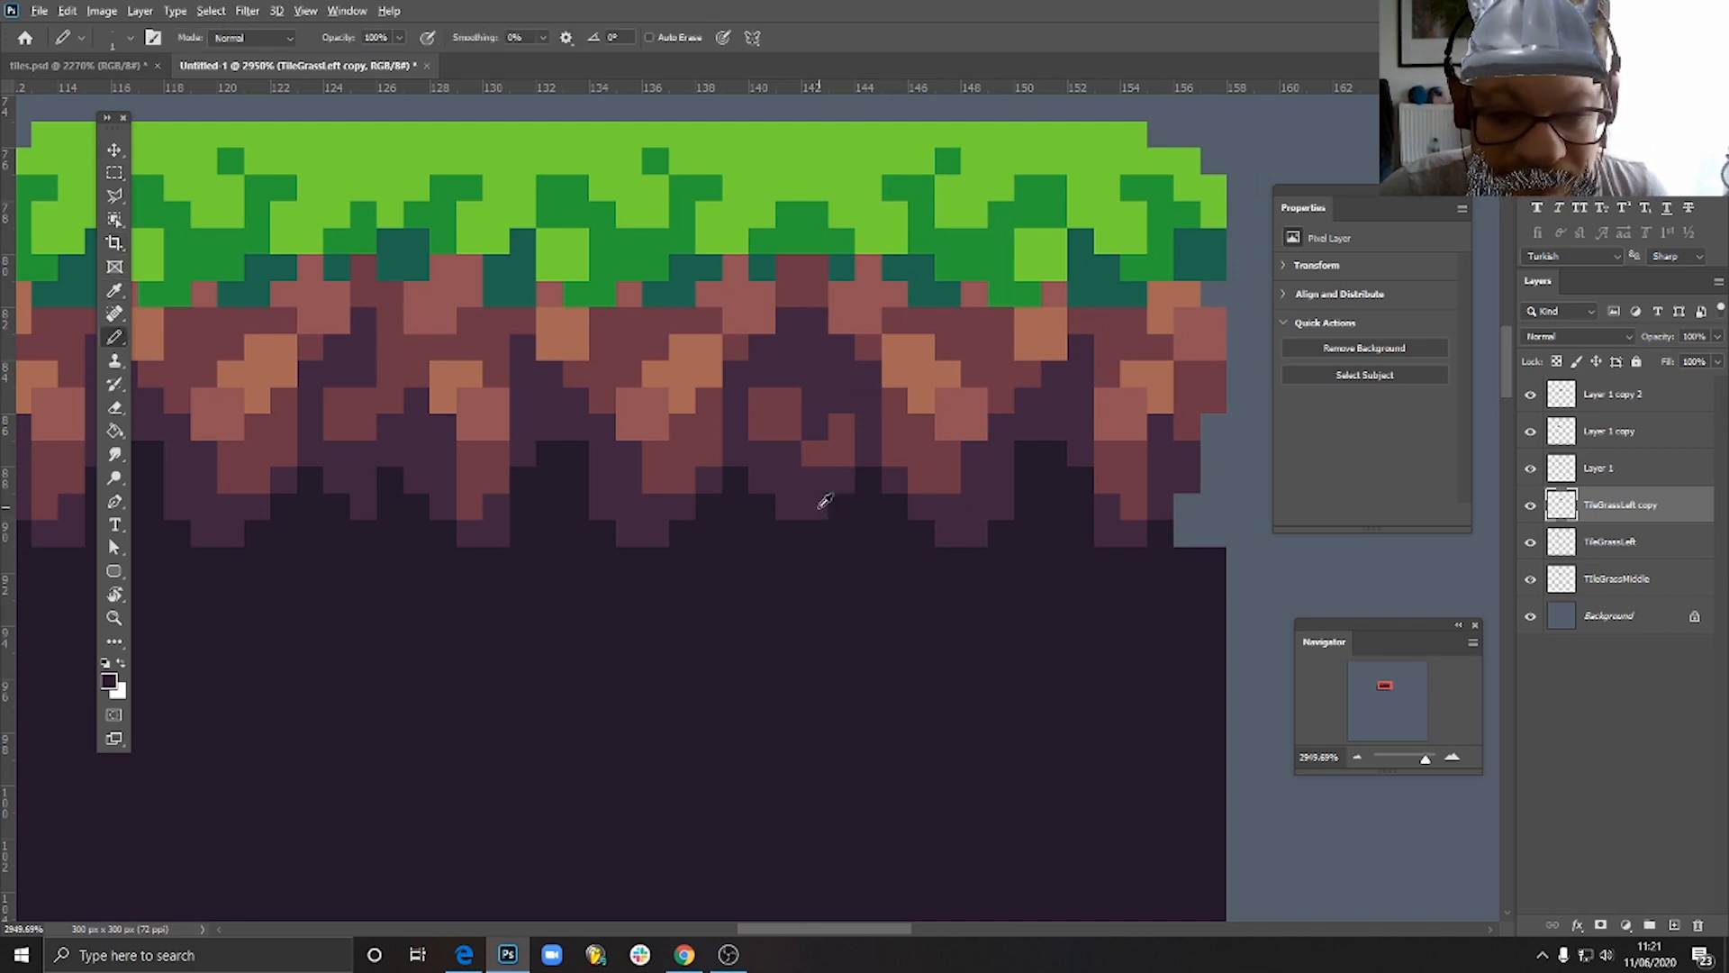
- Move the dark soil tile below the left grass tile about 3 pixels left and 3 pixels down, separating it from the neighbouring tiles
scroll(910, 530, down, 2)
scroll(922, 531, down, 3)
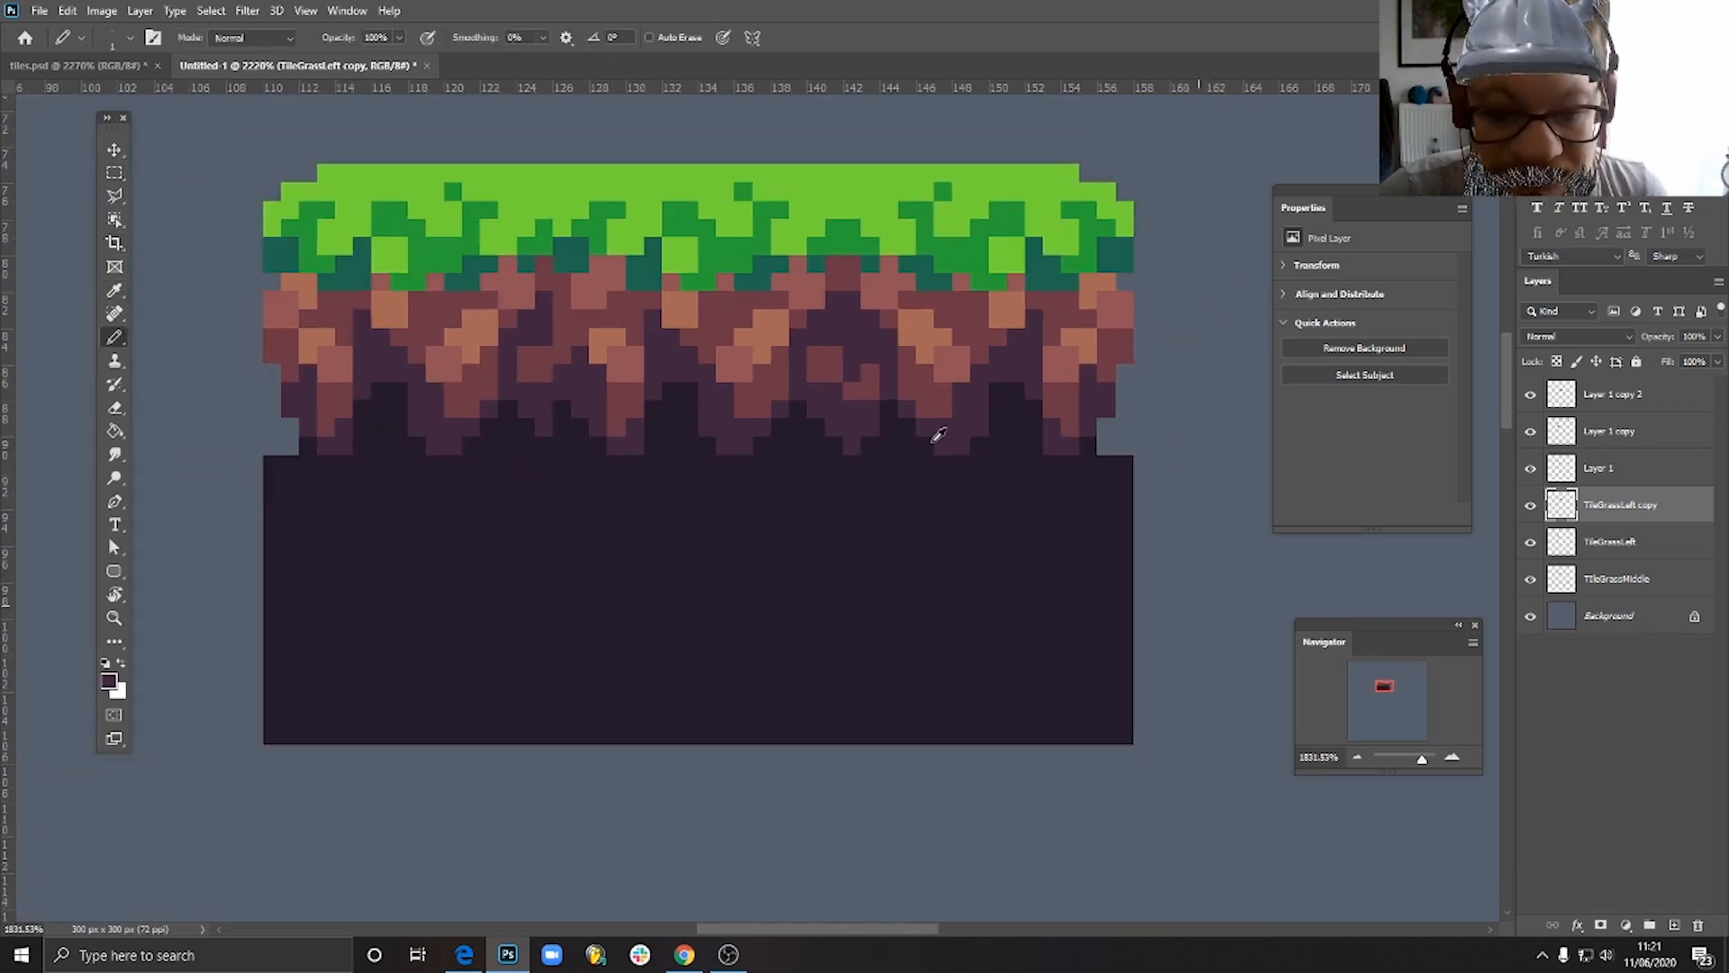
key(v)
scroll(1054, 551, down, 3)
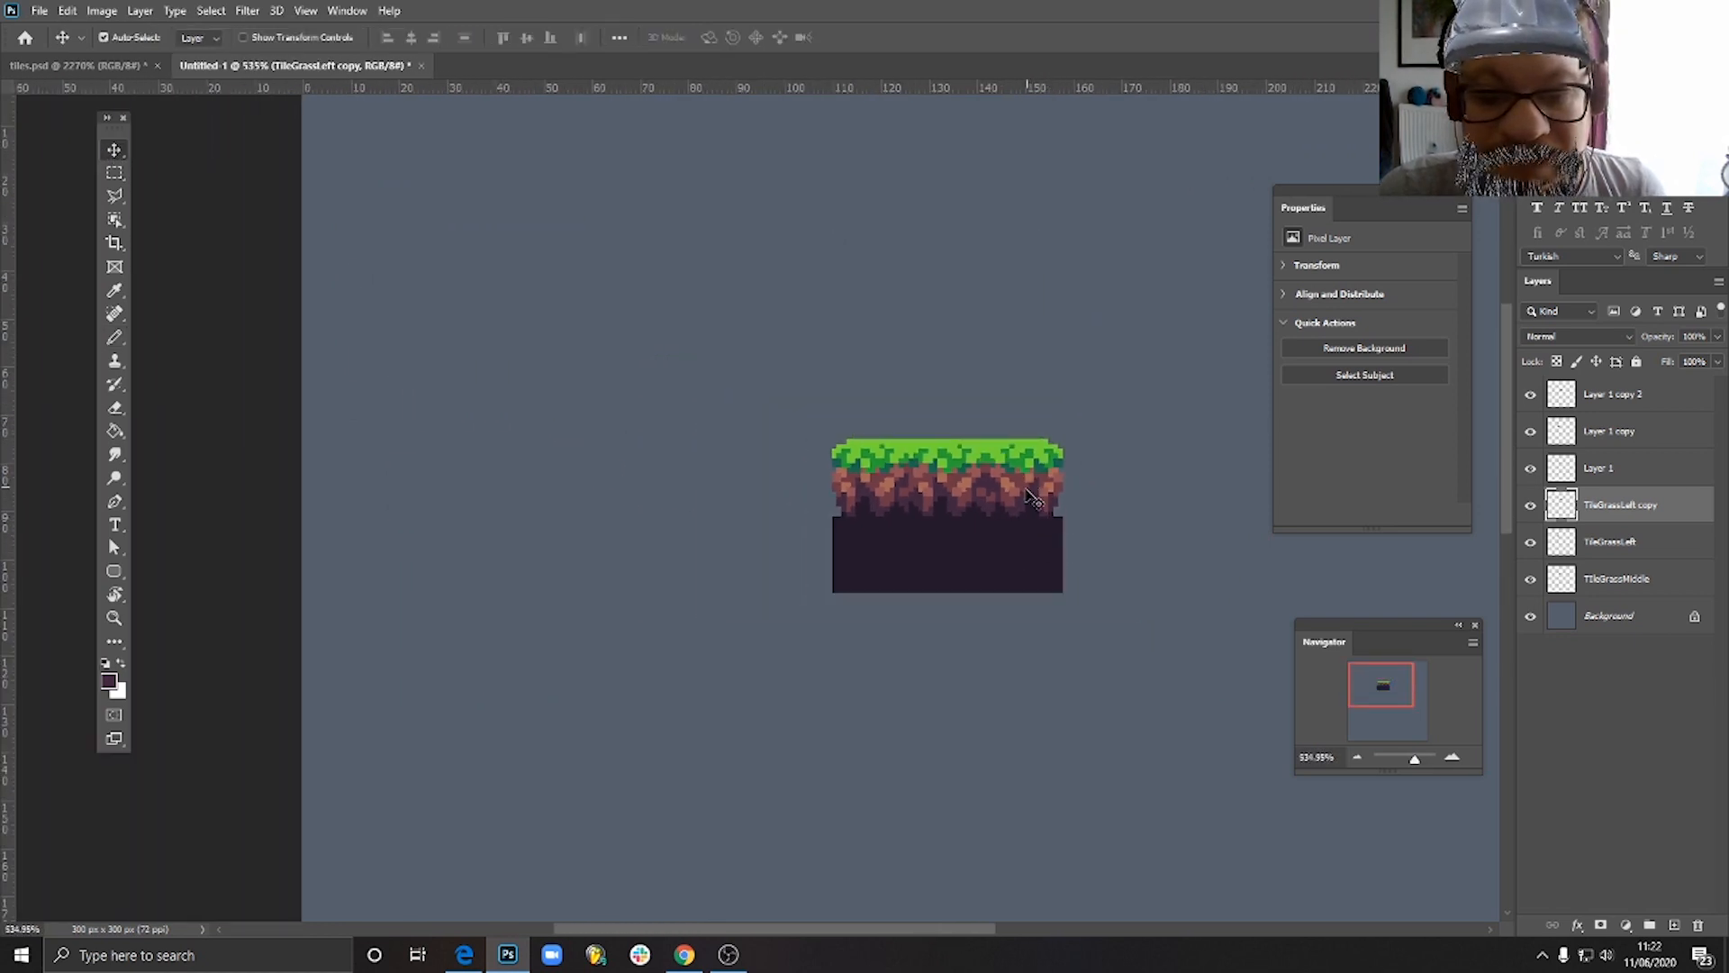
scroll(1059, 484, up, 3)
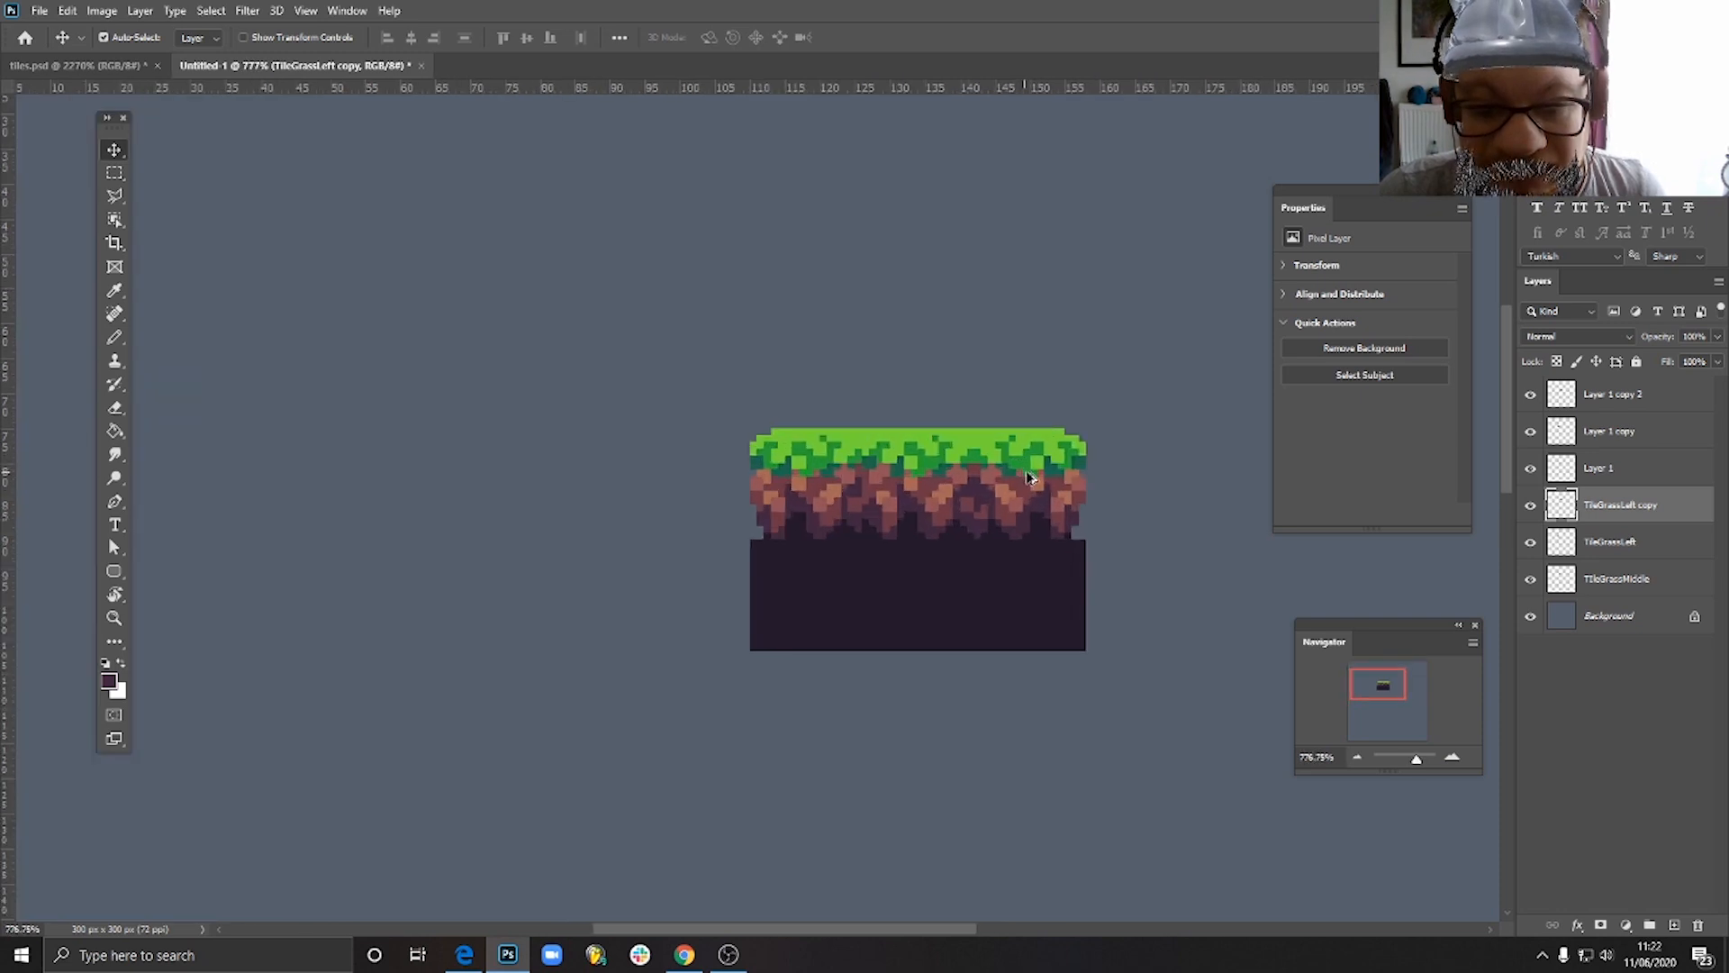
scroll(896, 567, down, 2)
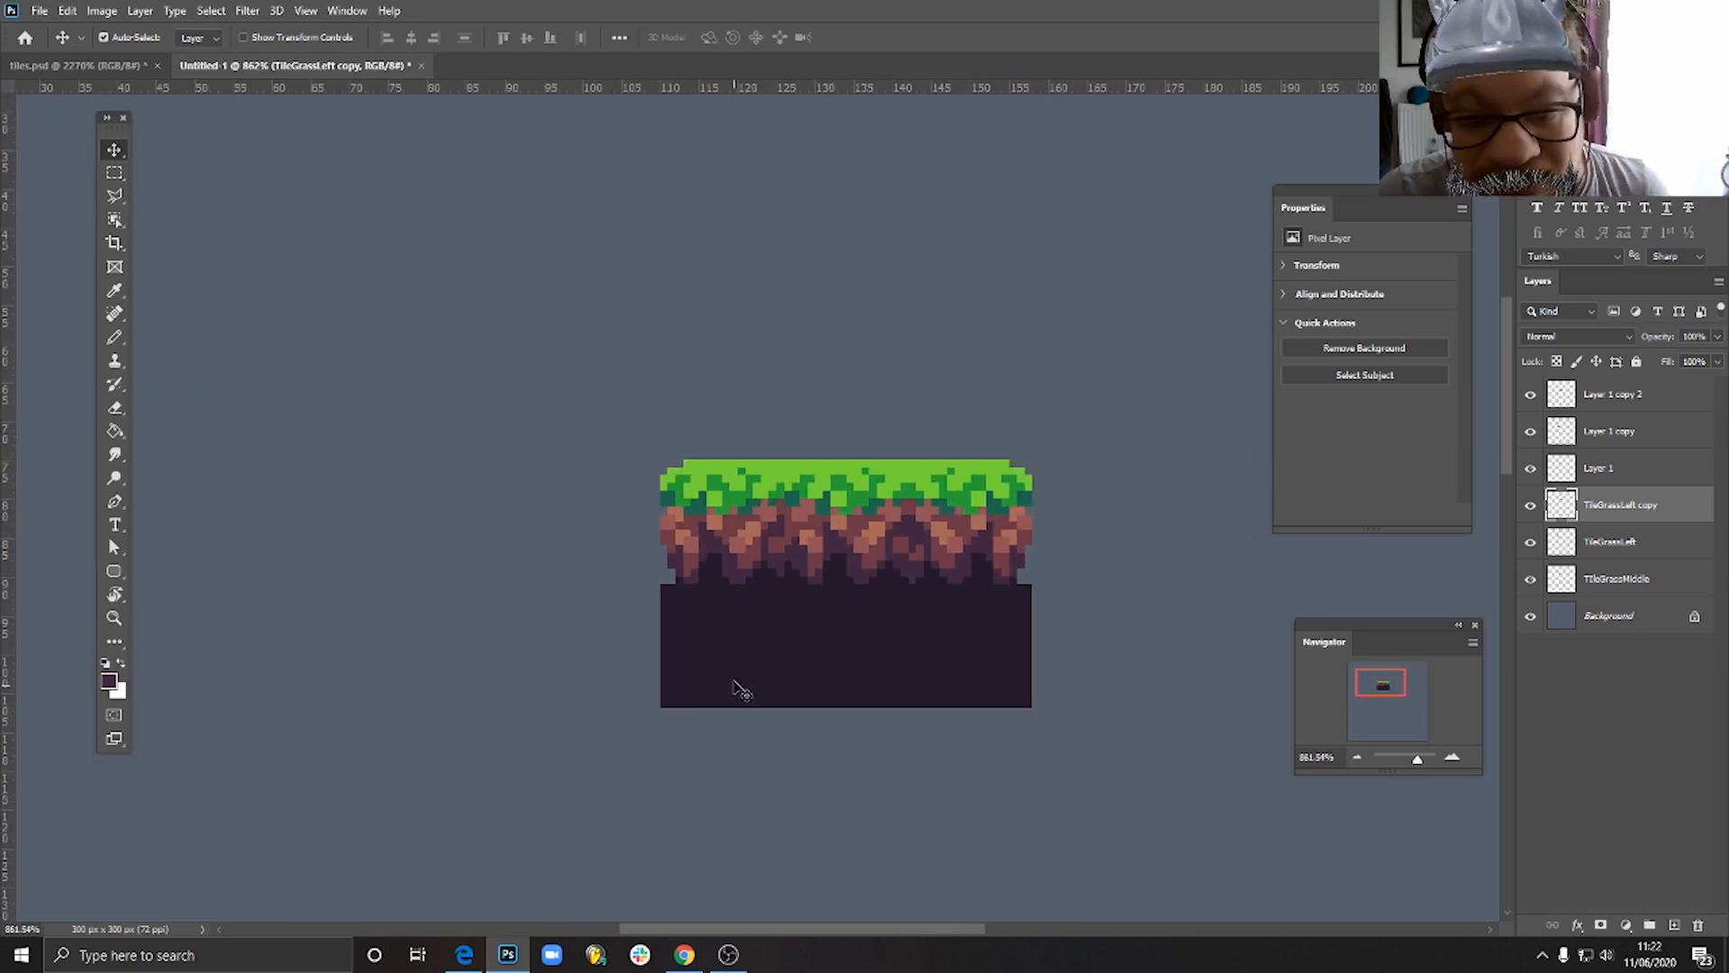
click(709, 642)
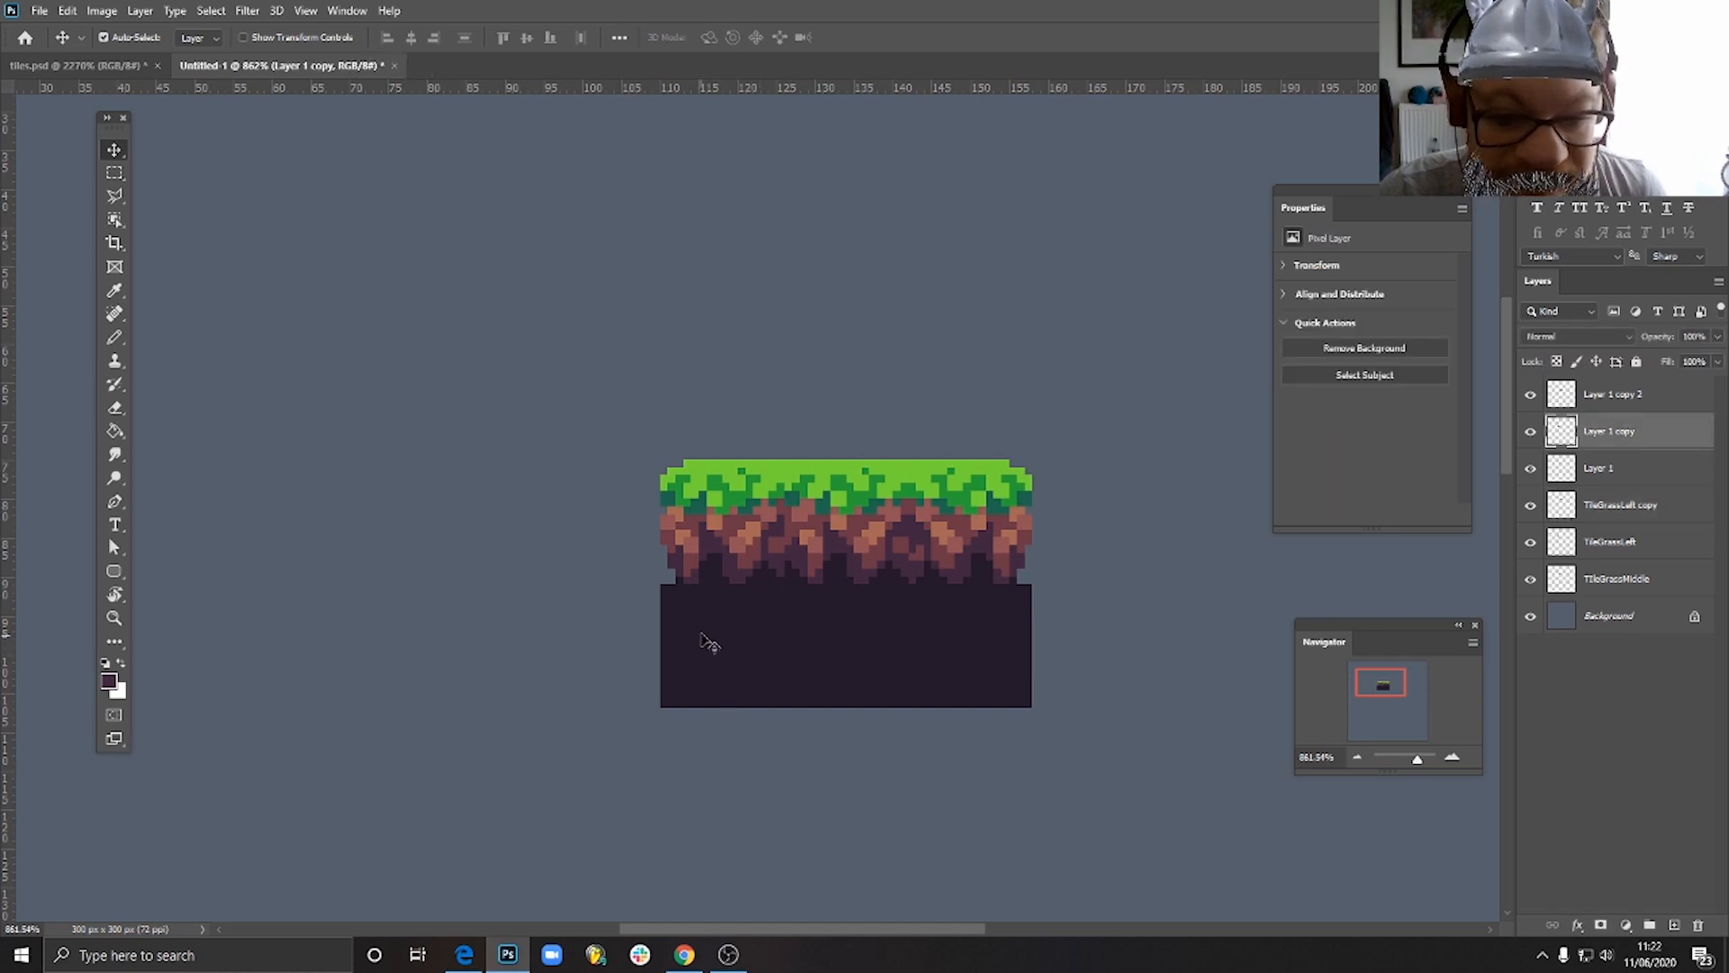
mouse_move(712, 635)
mouse_down()
mouse_move(586, 695)
mouse_move(606, 679)
mouse_move(598, 656)
mouse_move(708, 634)
mouse_up()
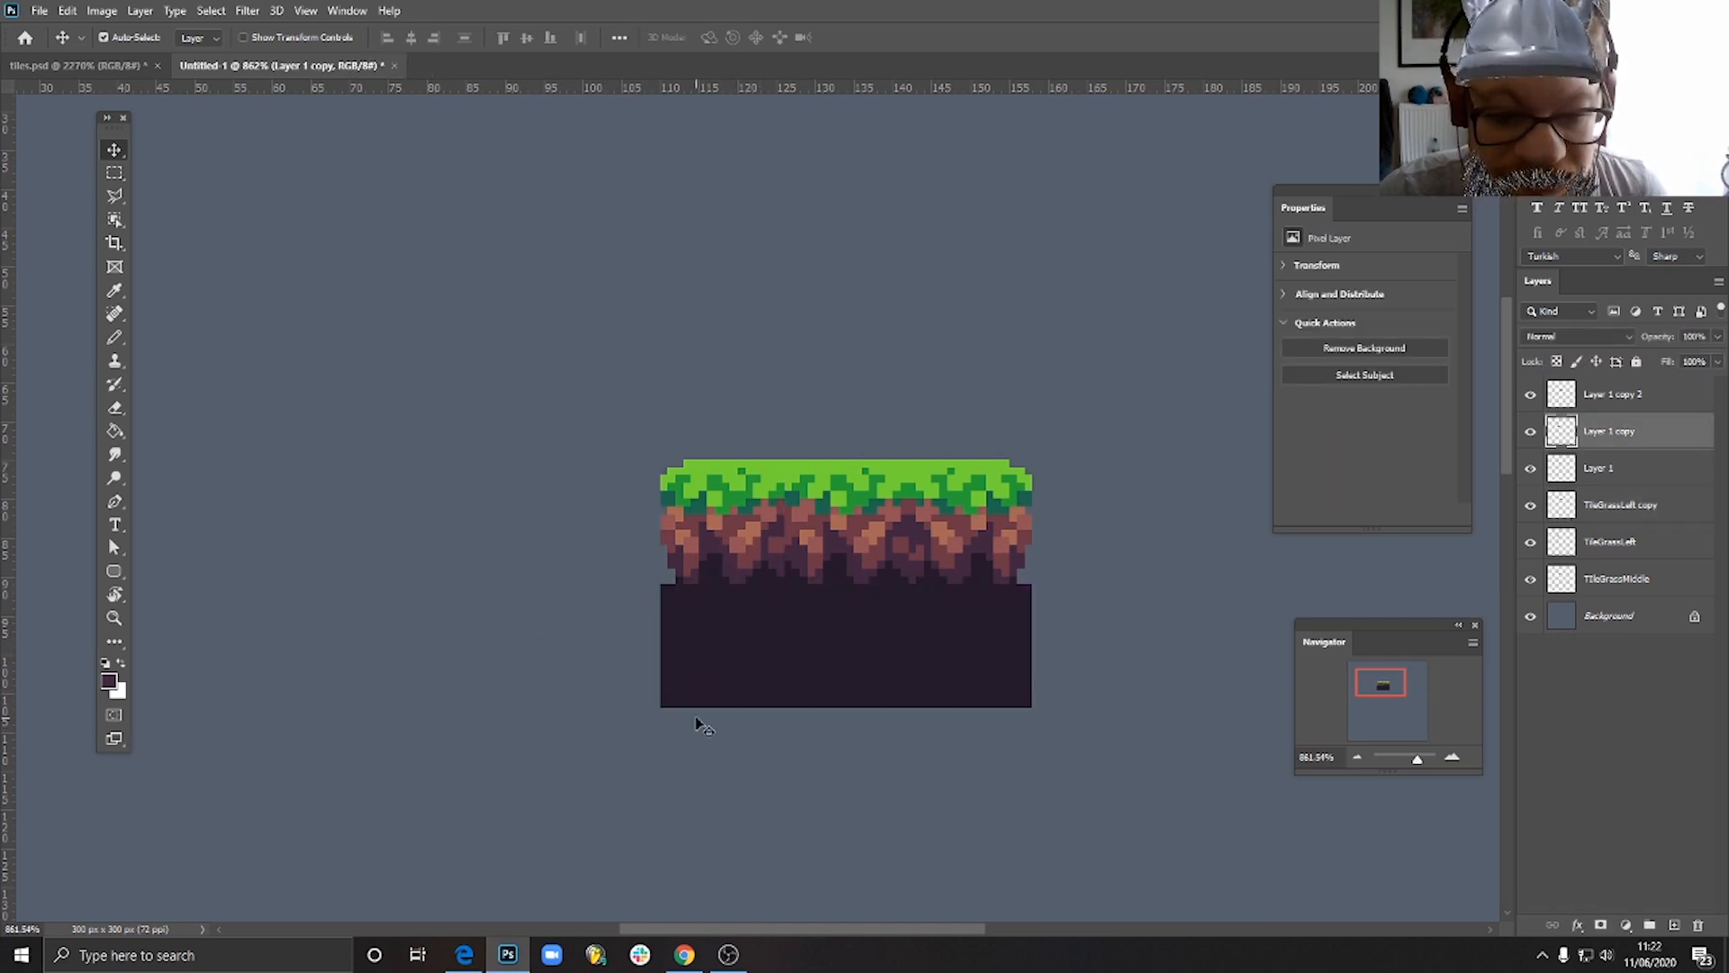
scroll(694, 718, up, 2)
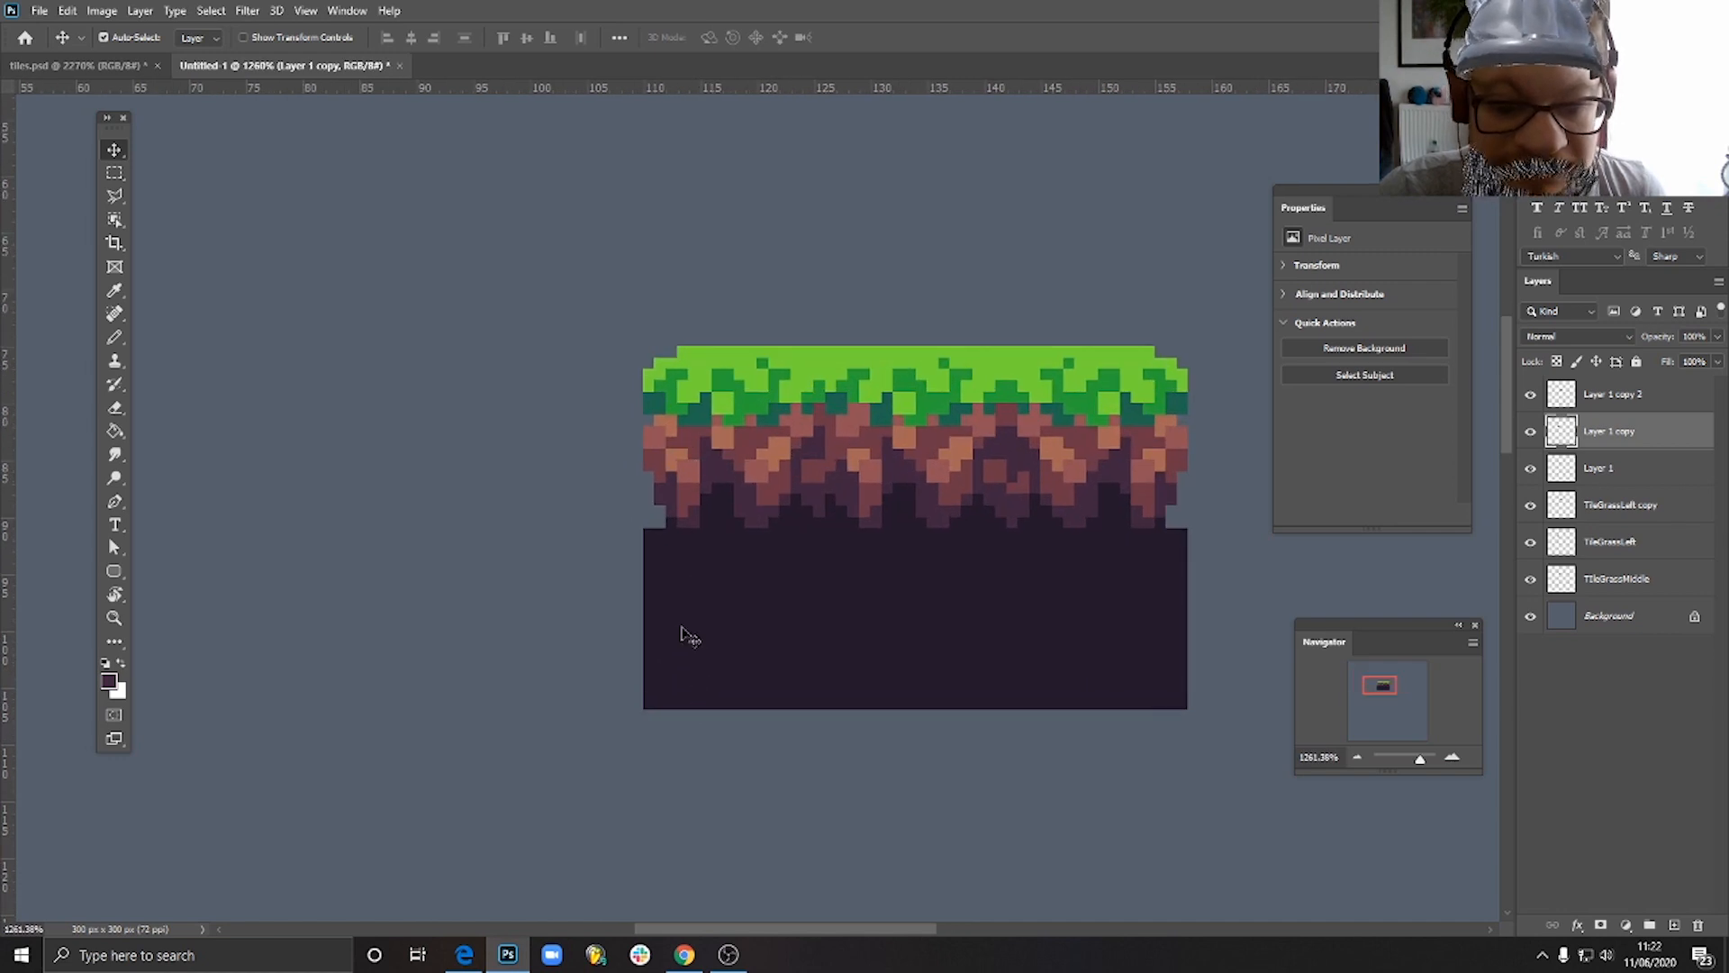
drag(728, 665, 694, 698)
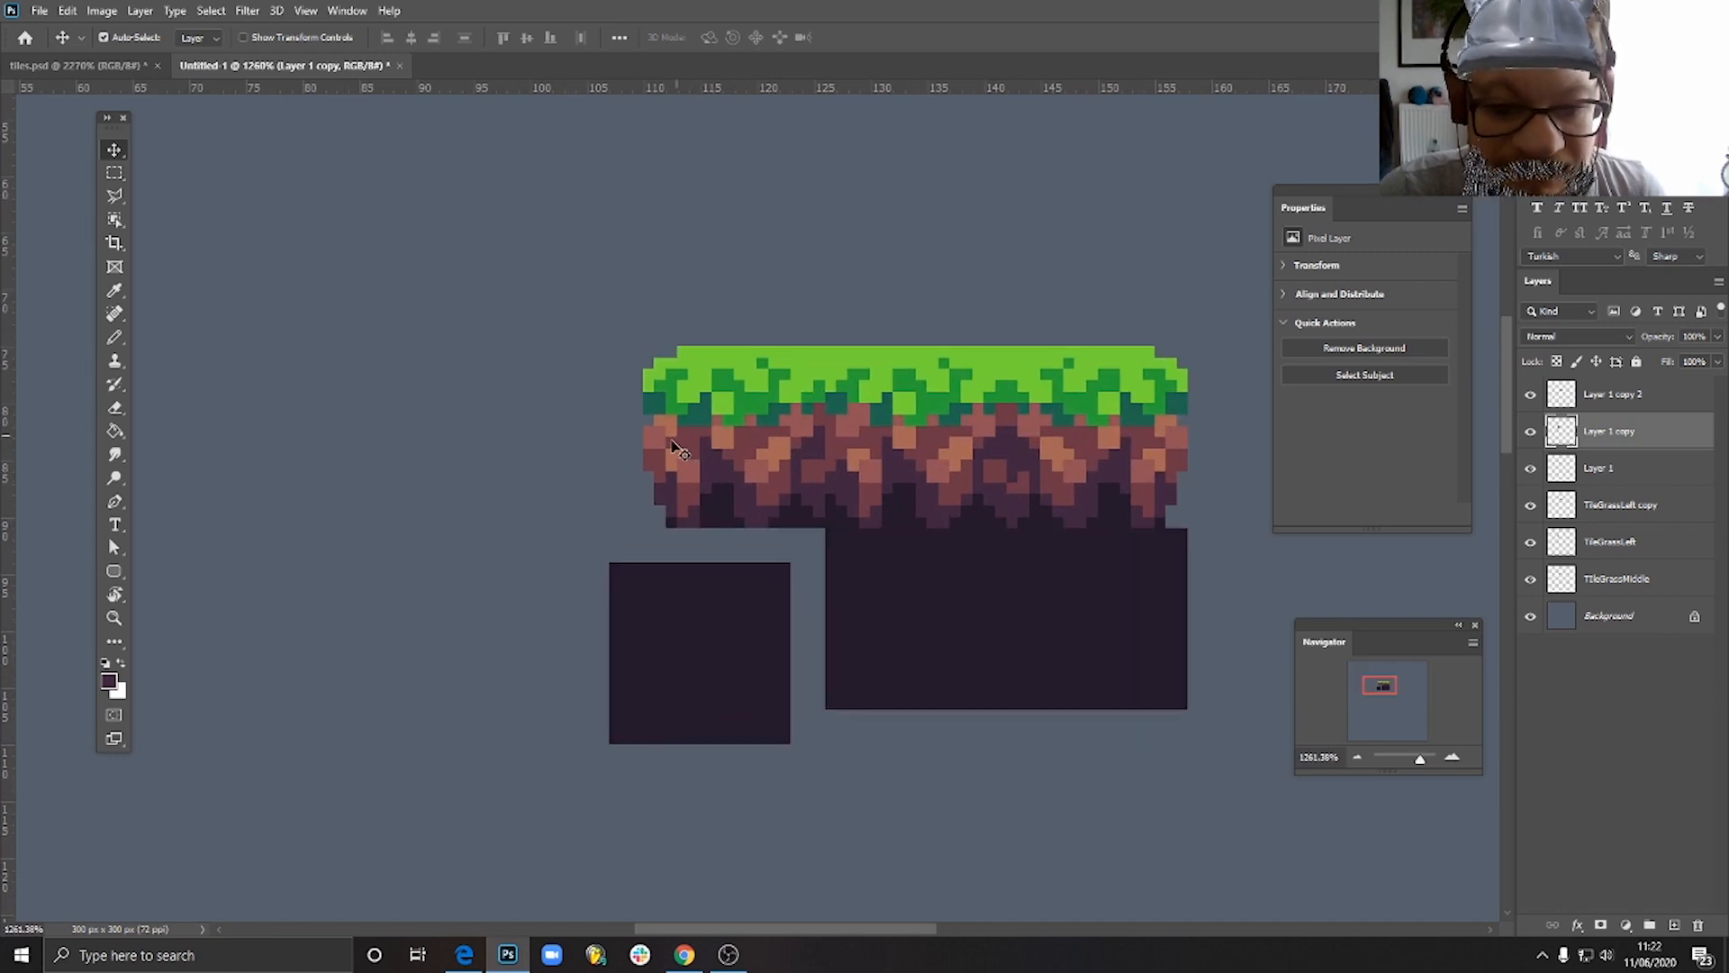
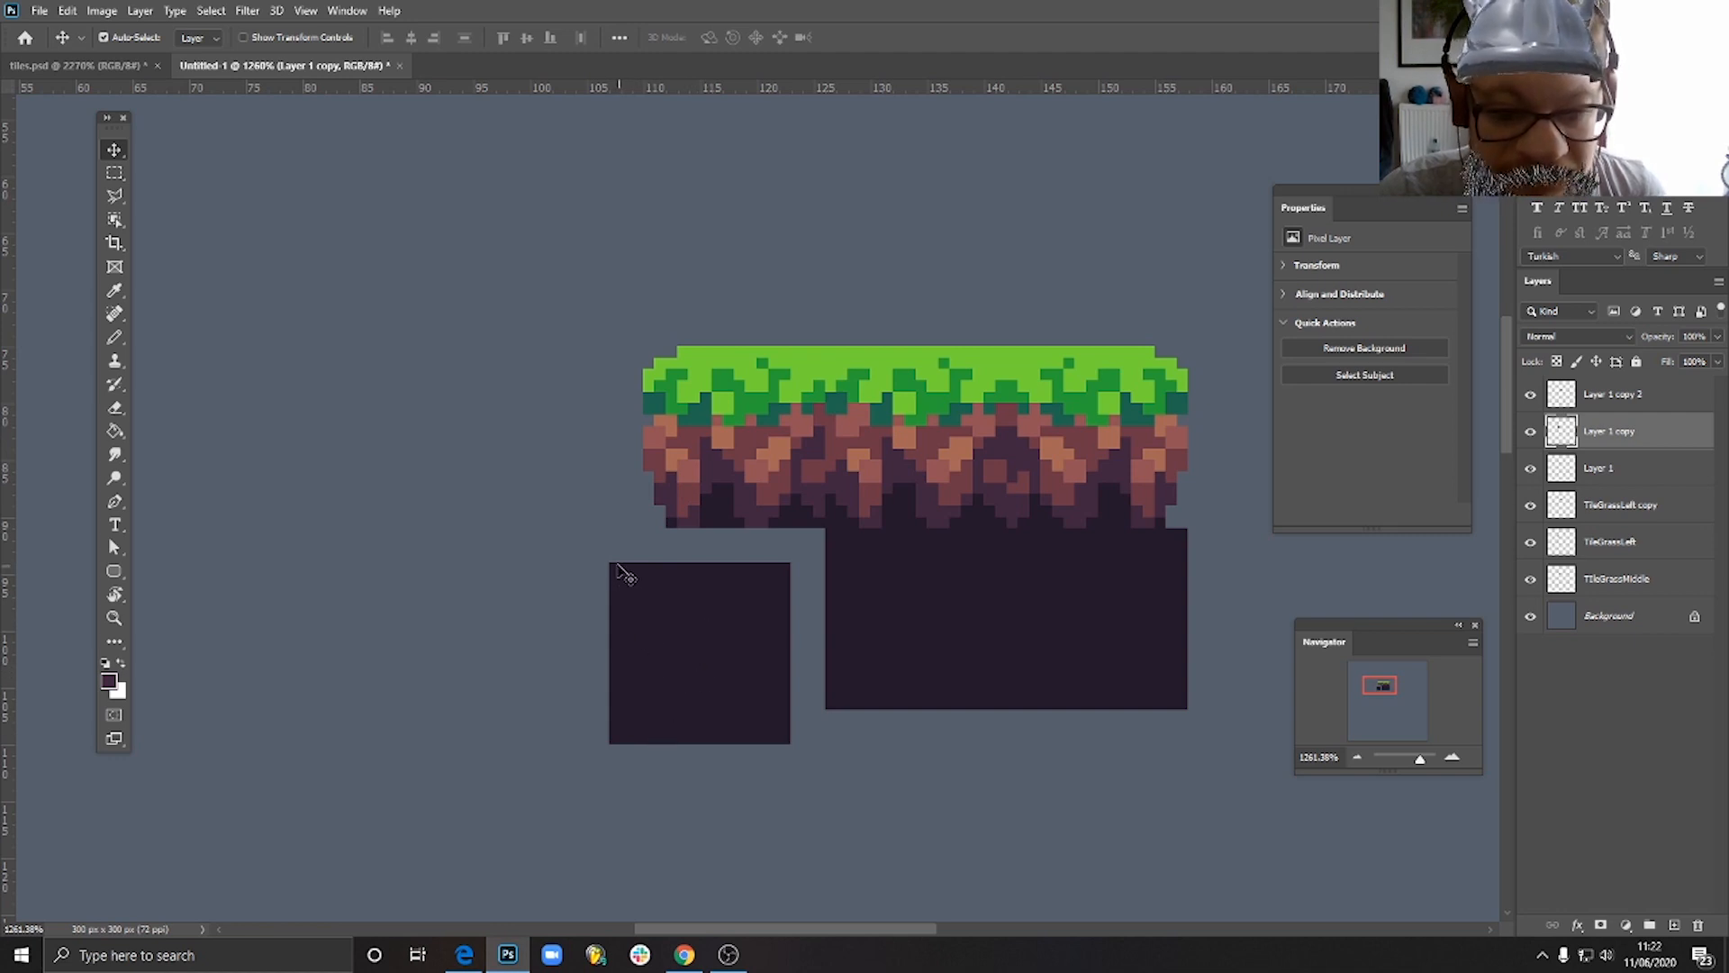
- Align the dark soil tile directly beneath the left grass tile, and erase stepped notches from its upper-left and lower-left corners
drag(621, 565, 656, 531)
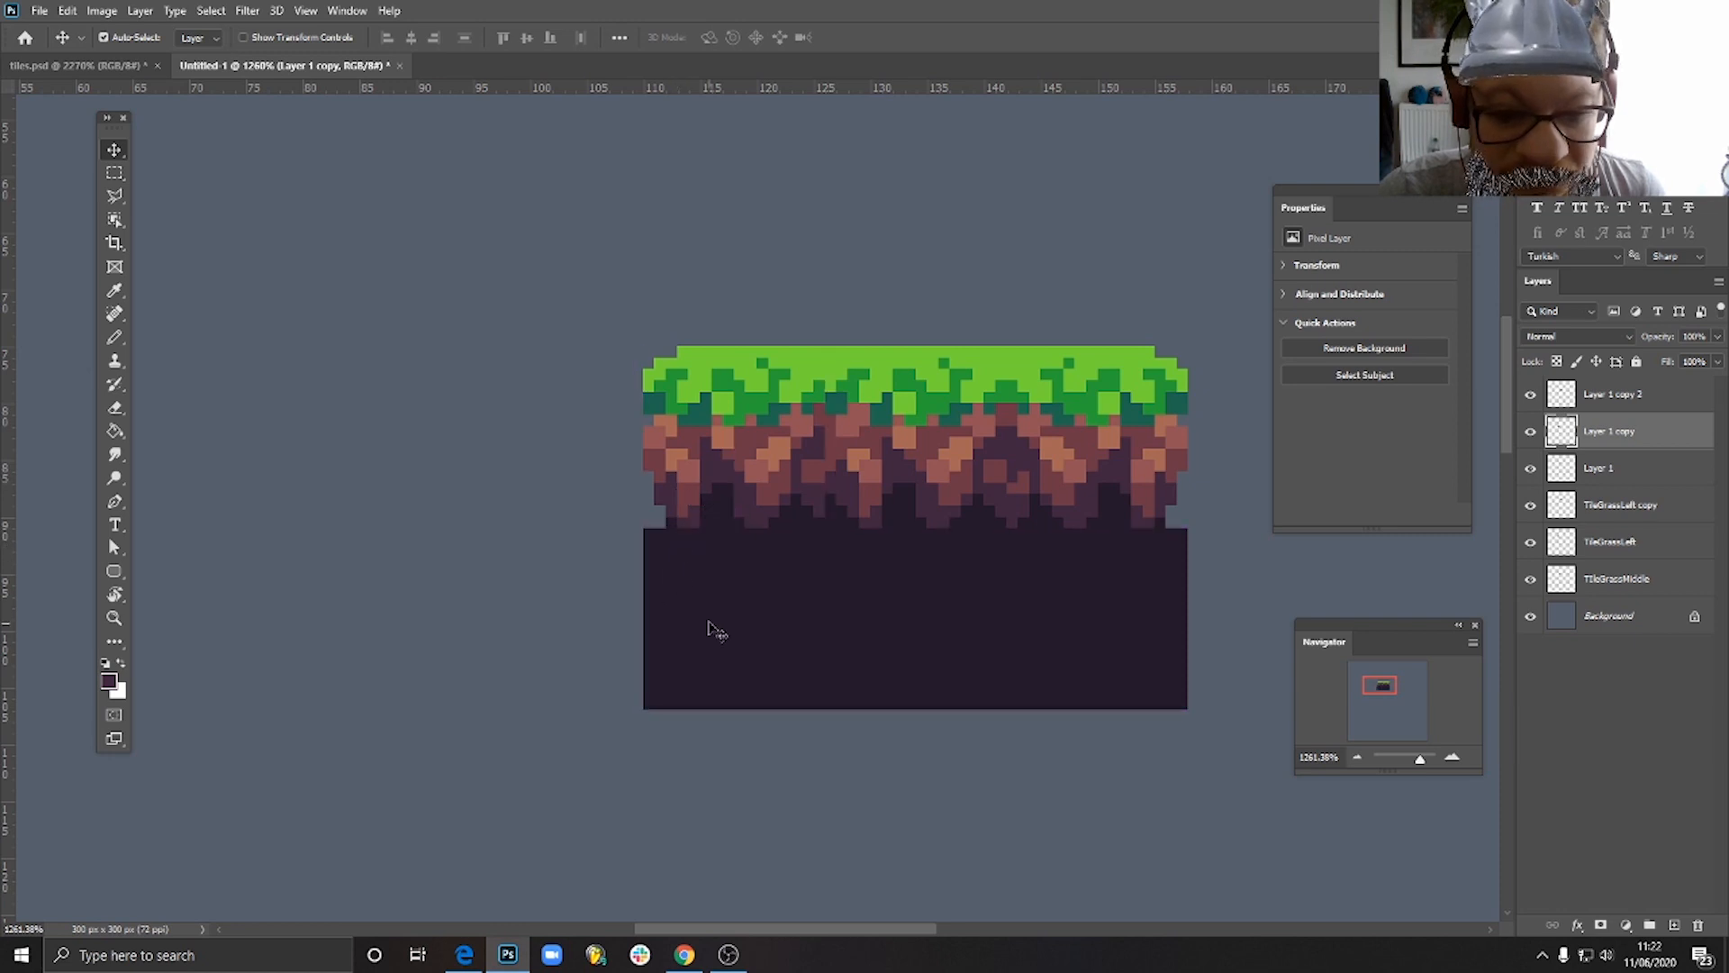
mouse_move(693, 622)
mouse_down()
mouse_move(622, 640)
mouse_move(532, 587)
mouse_move(598, 610)
mouse_move(539, 620)
mouse_move(563, 629)
mouse_move(698, 635)
mouse_move(729, 610)
mouse_move(726, 631)
mouse_up()
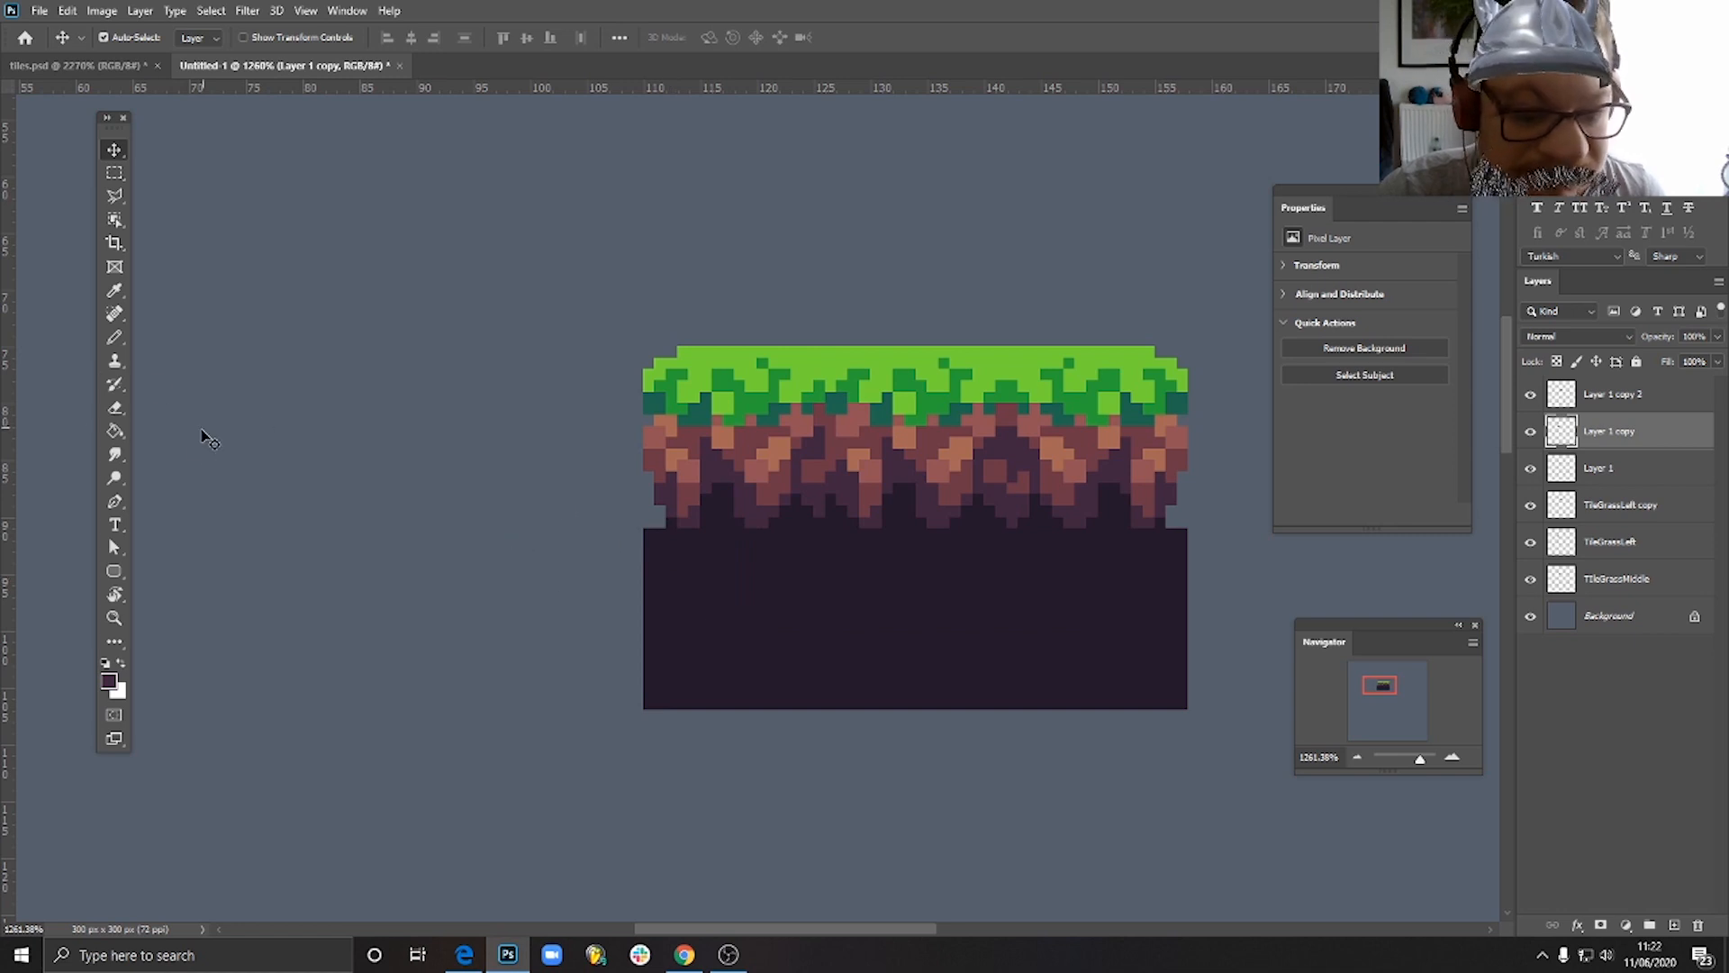
click(114, 336)
scroll(699, 536, up, 3)
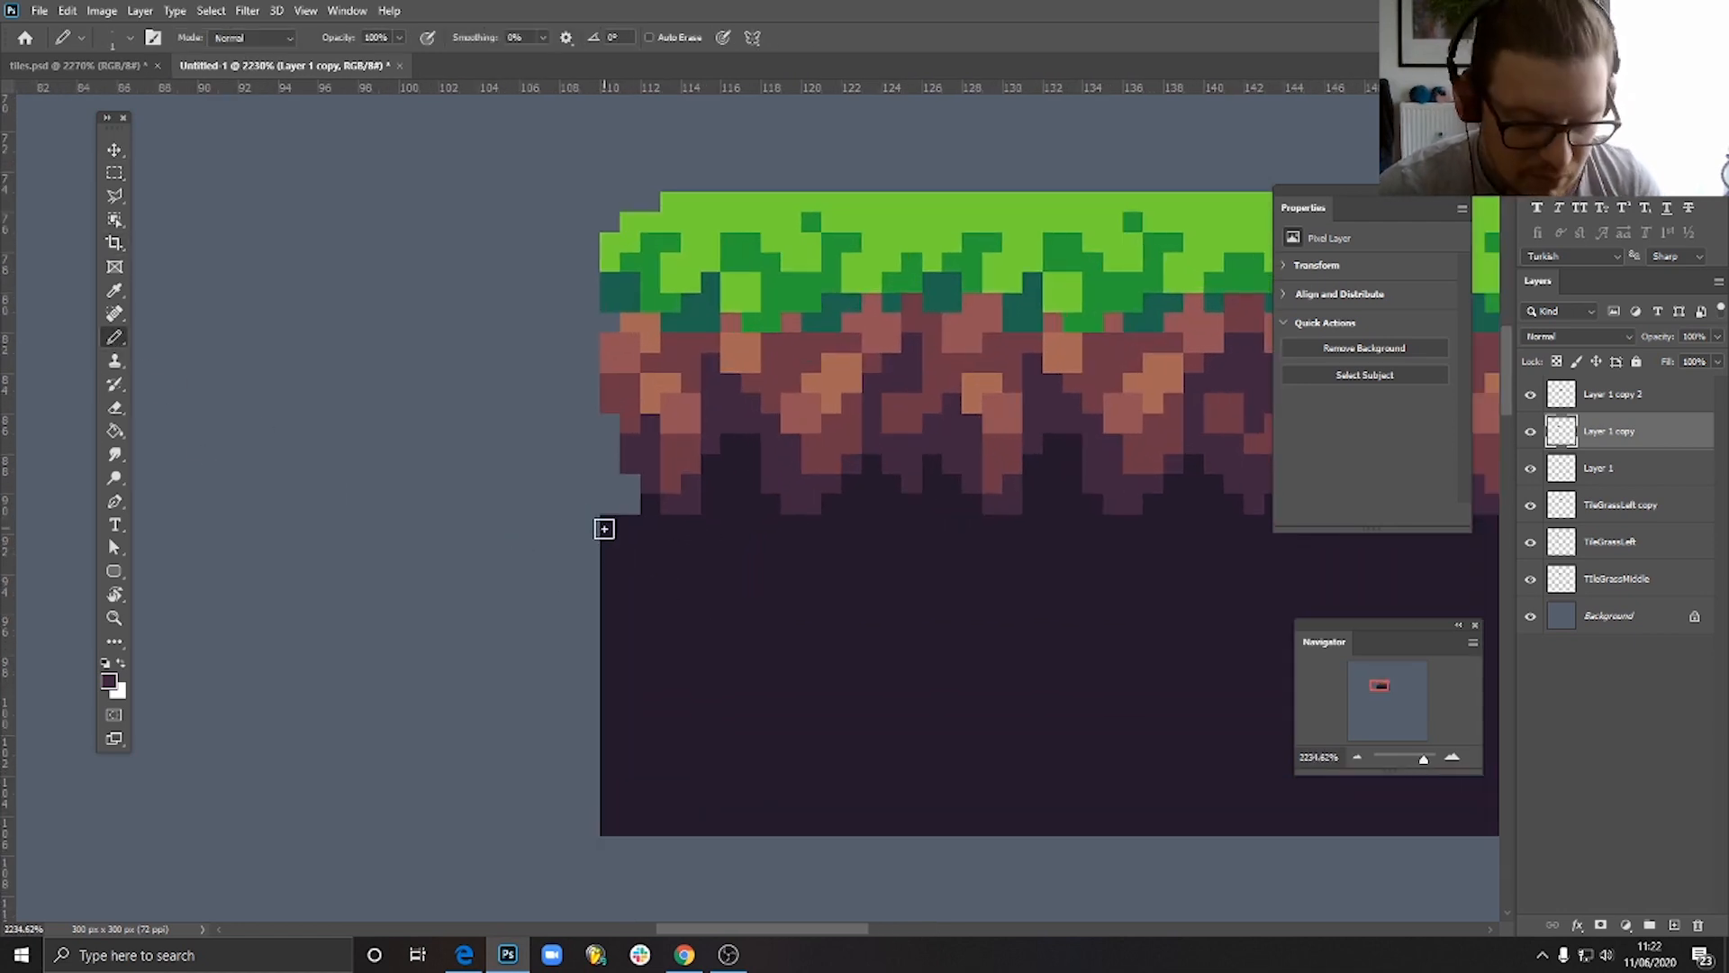
key(e)
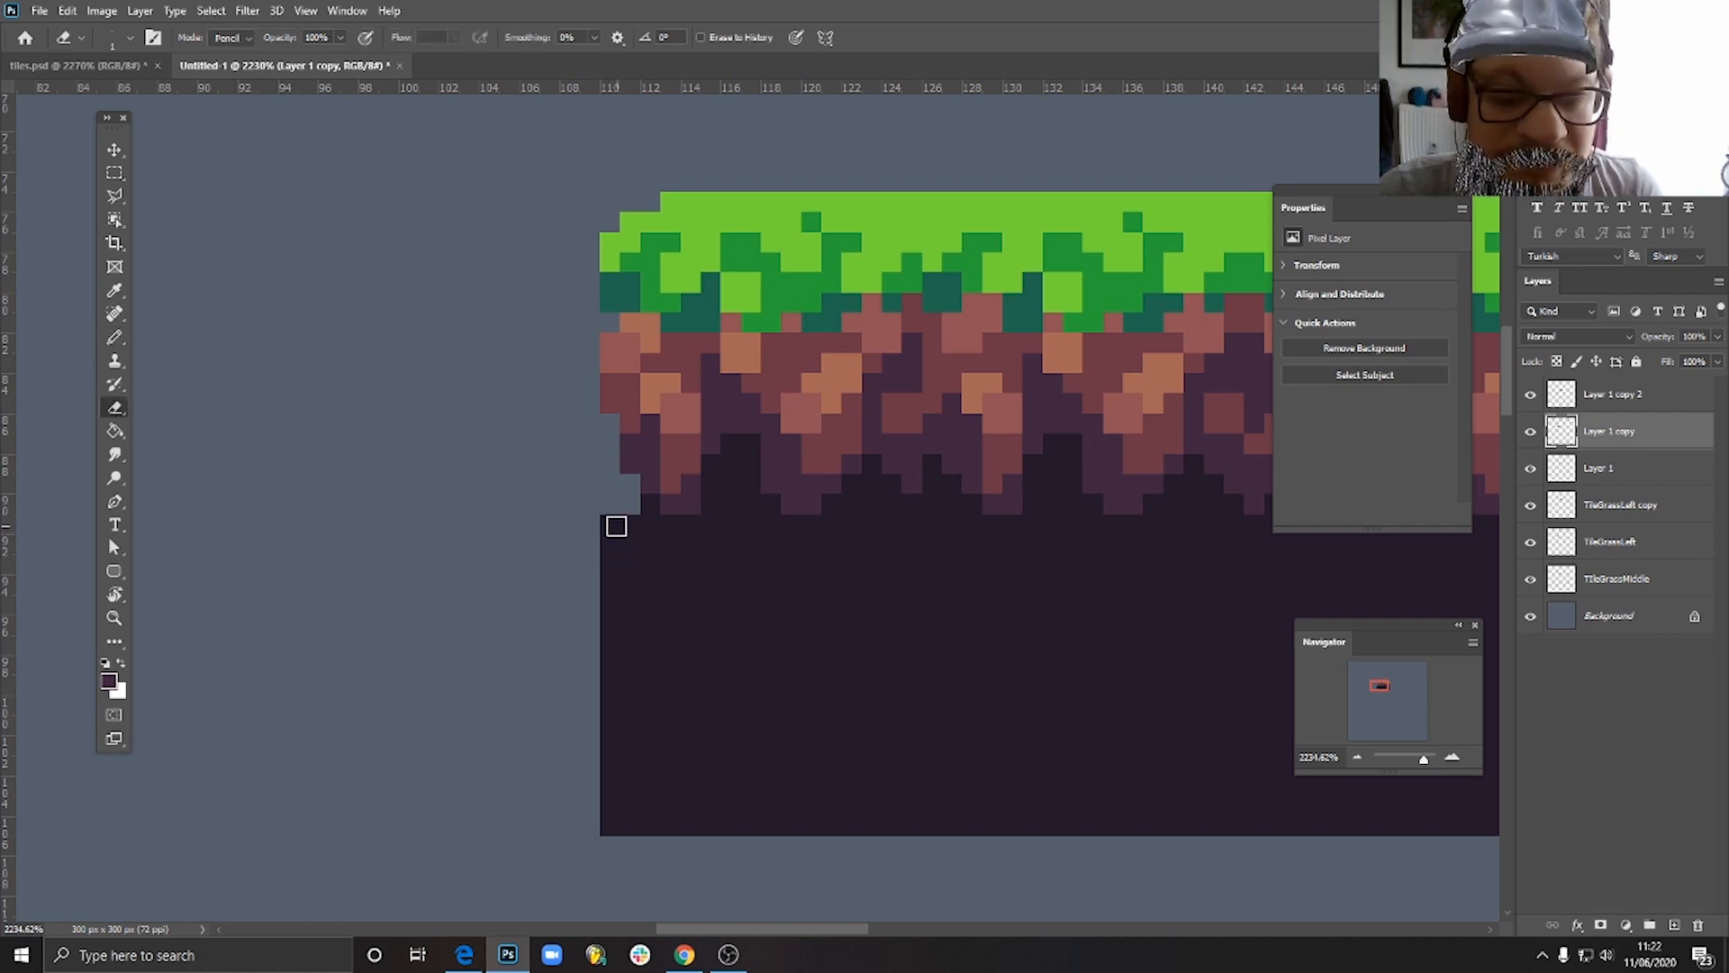
drag(624, 520, 616, 563)
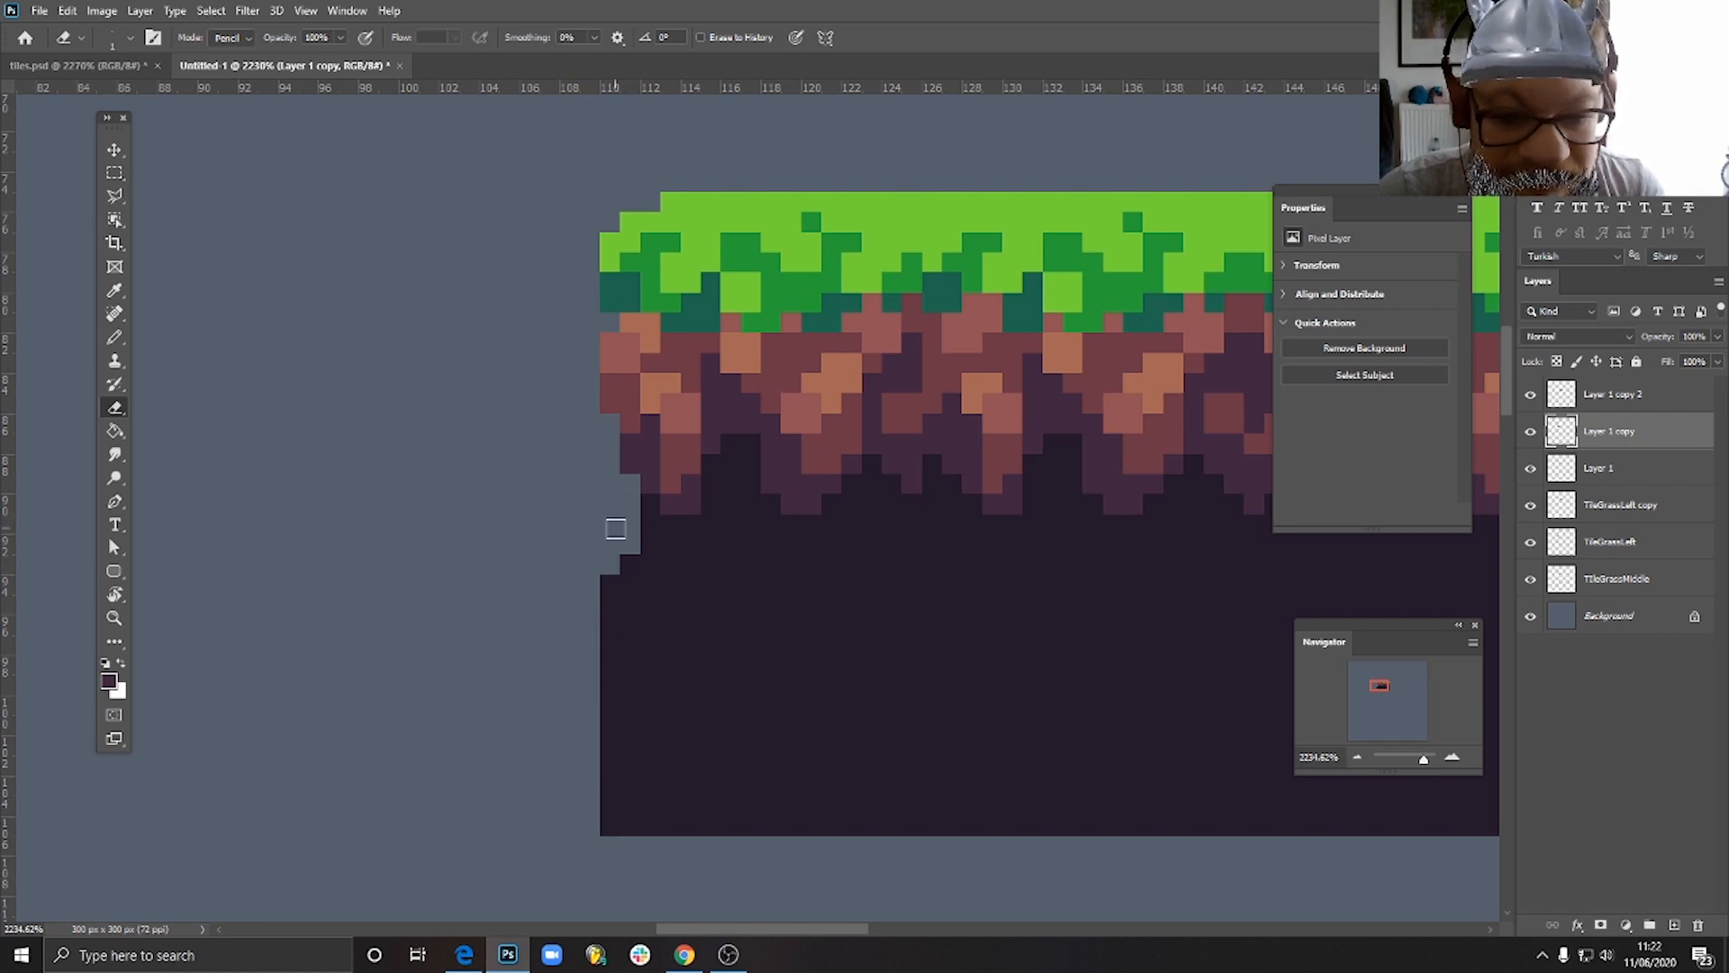
mouse_move(610, 828)
mouse_down()
mouse_move(625, 823)
mouse_move(609, 787)
mouse_move(634, 811)
mouse_up()
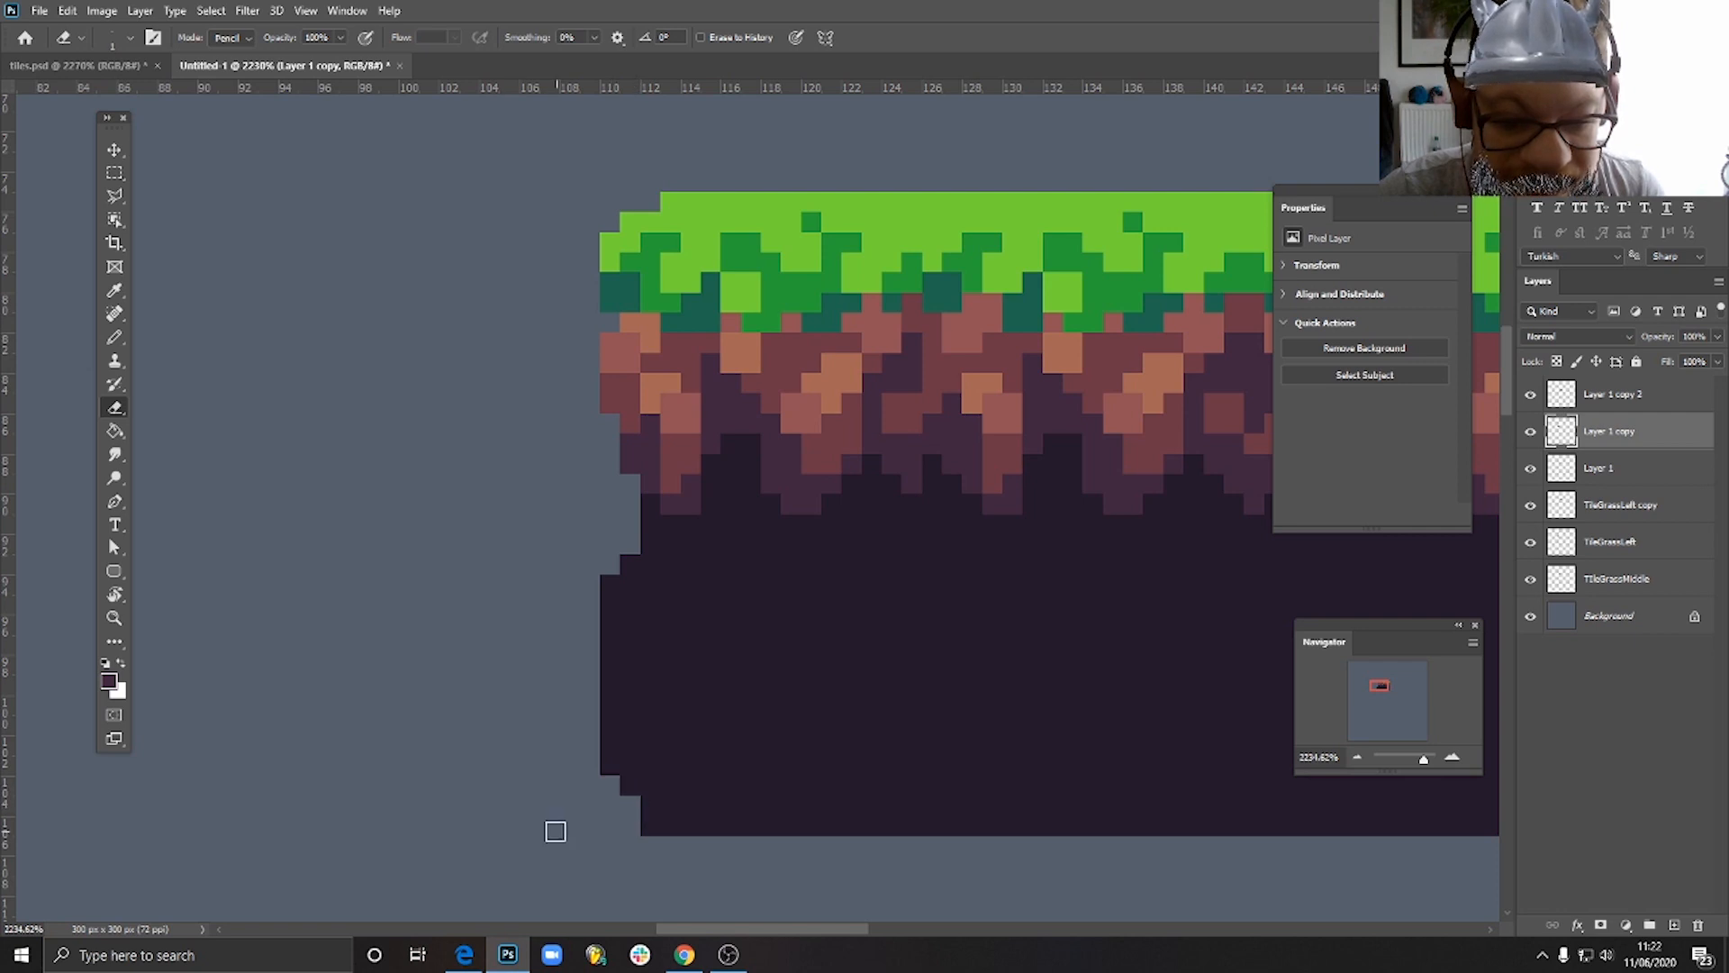
scroll(783, 664, down, 5)
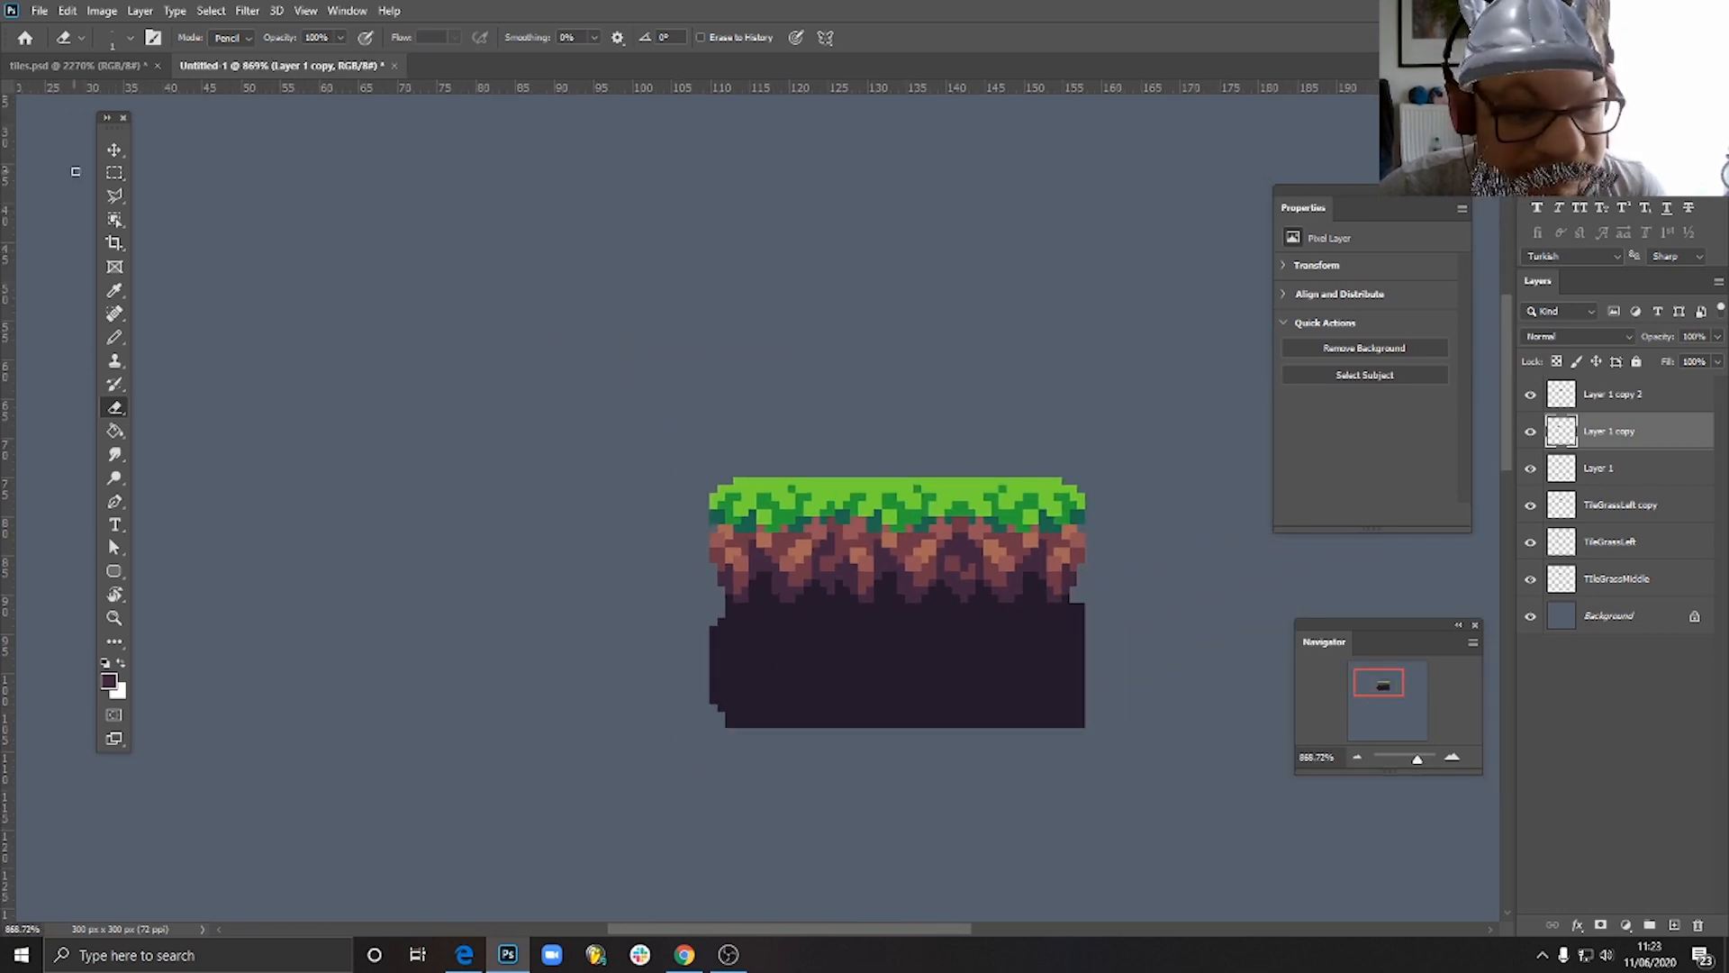
click(115, 151)
drag(743, 668, 793, 801)
key(ctrl+z)
key(Delete)
- Pencil a light reddish-brown patch on the dark tile's upper-left edge, and shift the tile one pixel left and down
scroll(757, 684, up, 5)
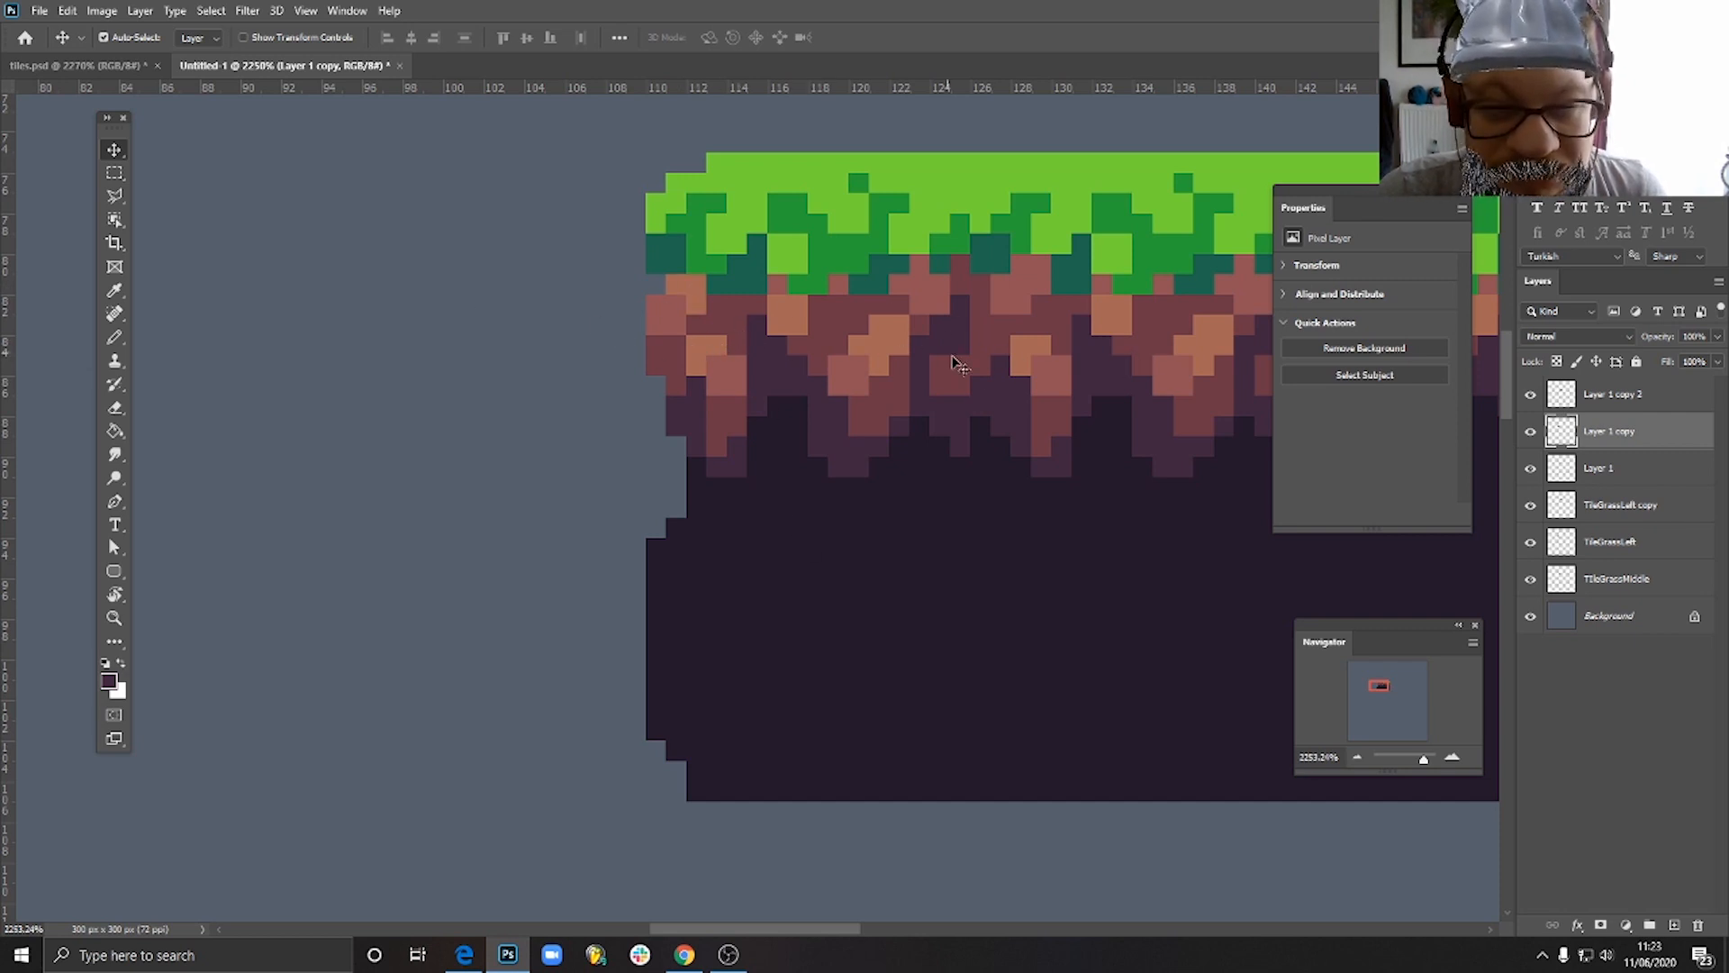
click(116, 338)
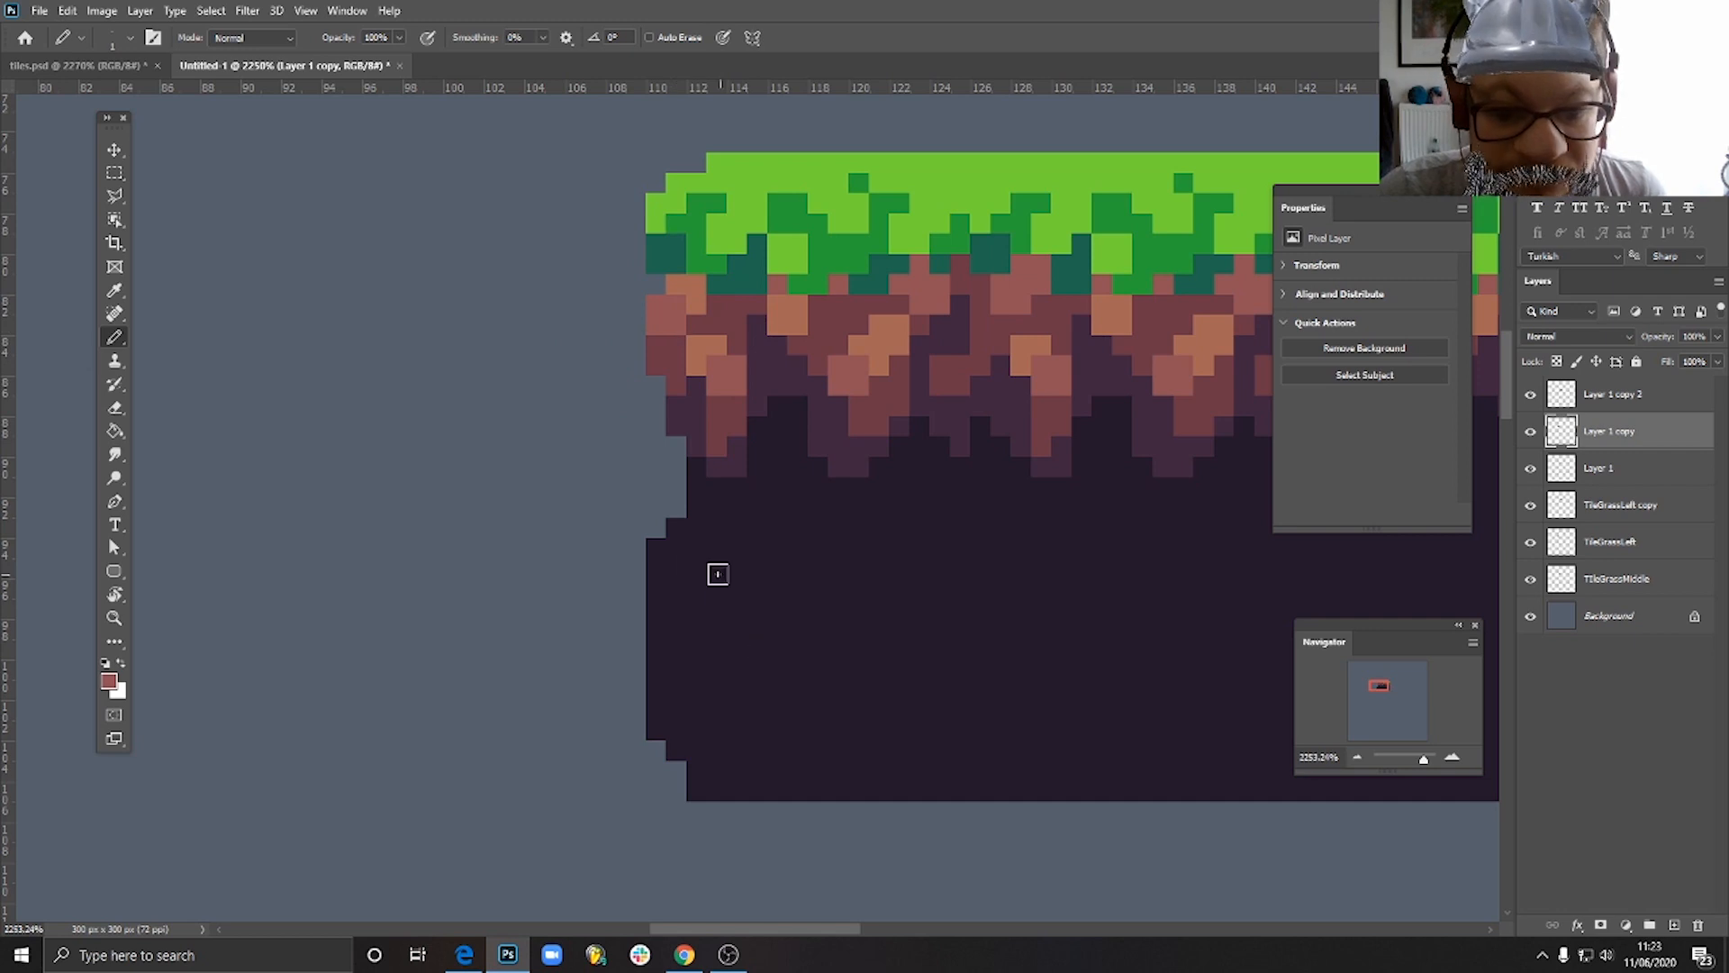
mouse_move(656, 549)
mouse_down()
mouse_move(657, 568)
mouse_move(695, 544)
mouse_move(676, 528)
mouse_up()
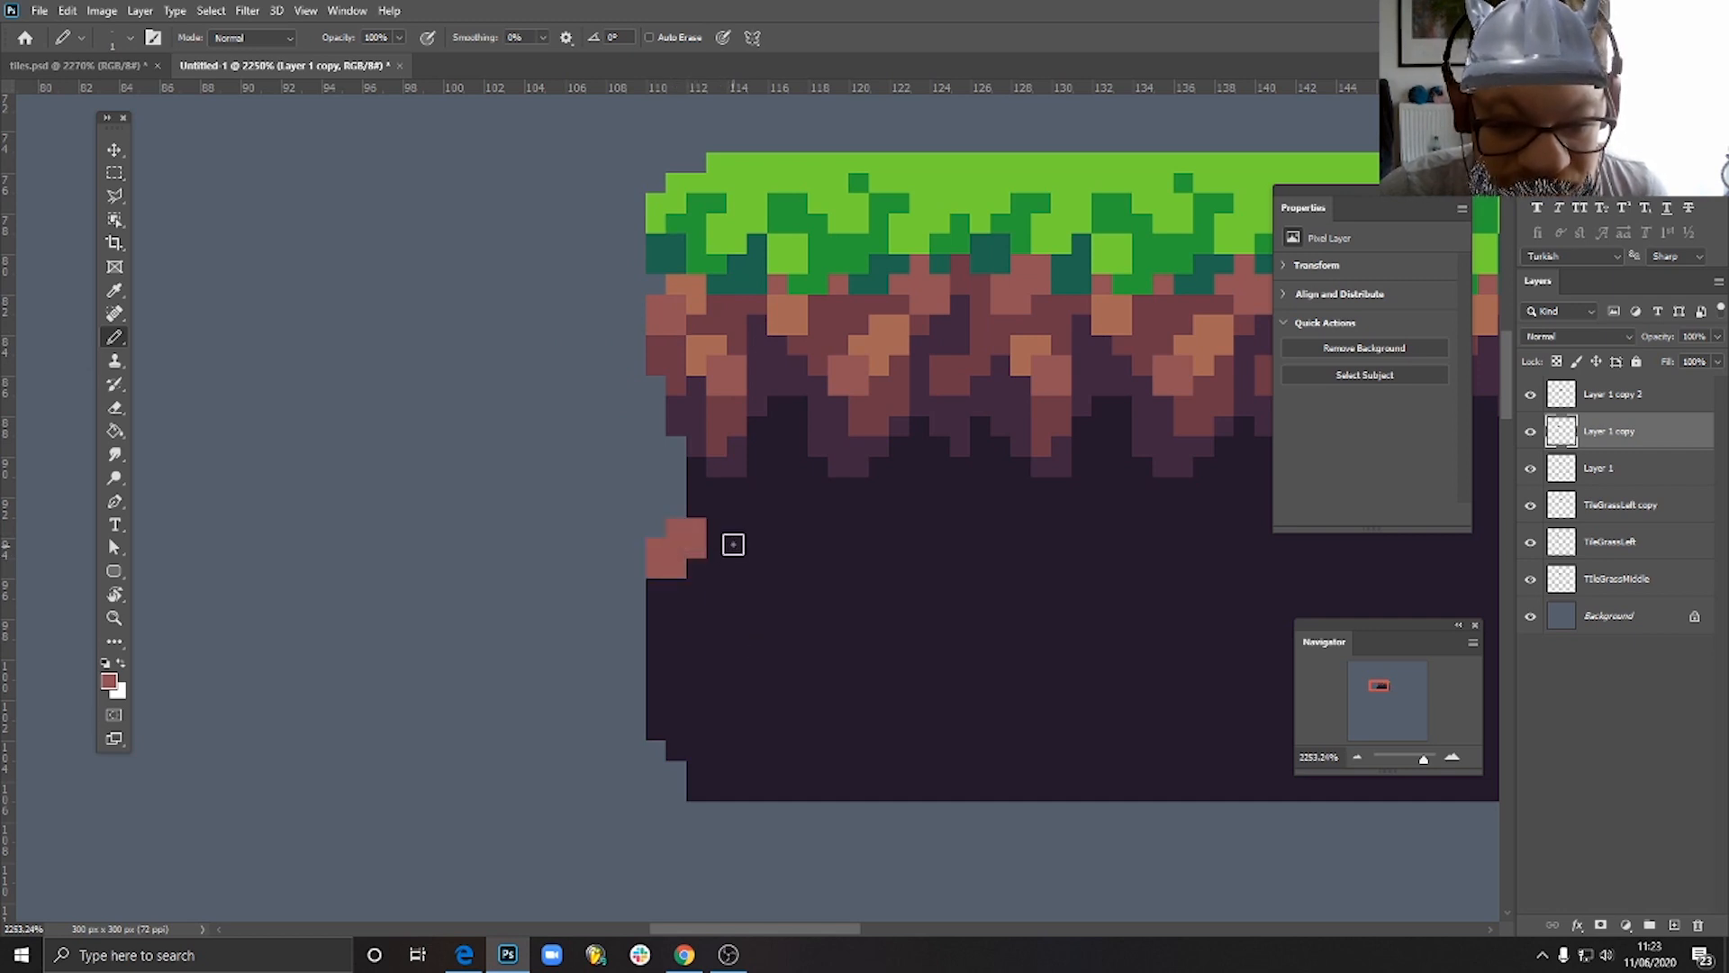
click(114, 146)
key(Down)
key(Left)
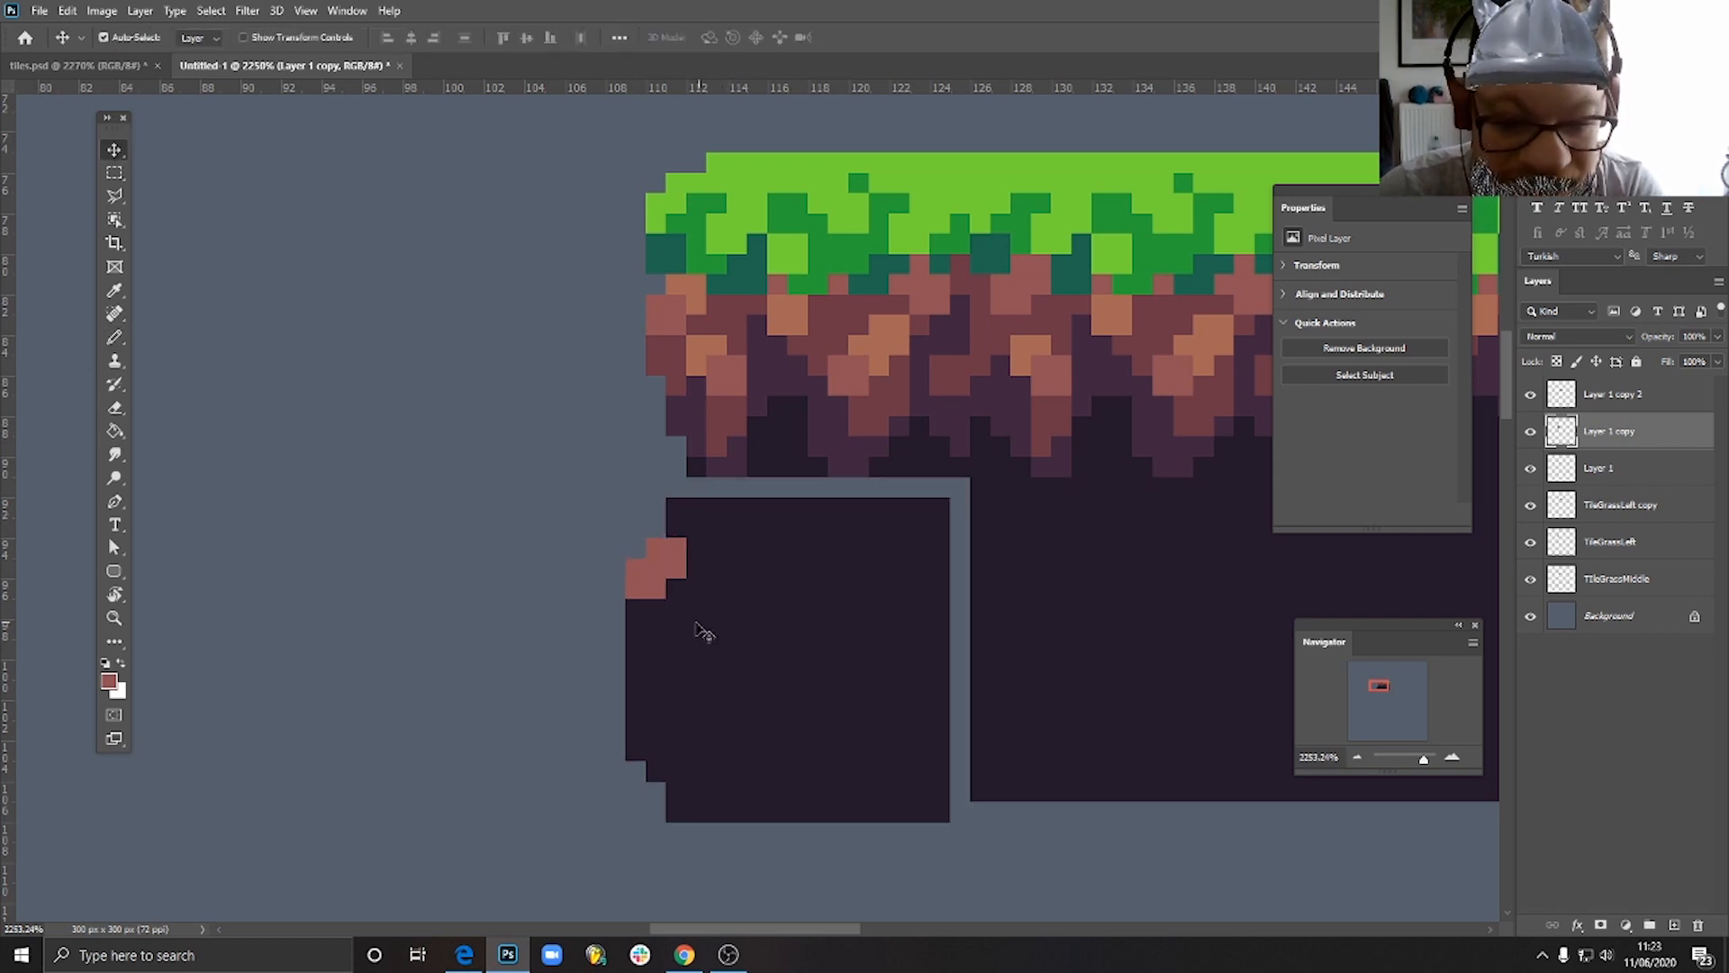
- Extend the light reddish-brown patch diagonally up and right, and erase the dark tile's top-left corner pixel
click(114, 337)
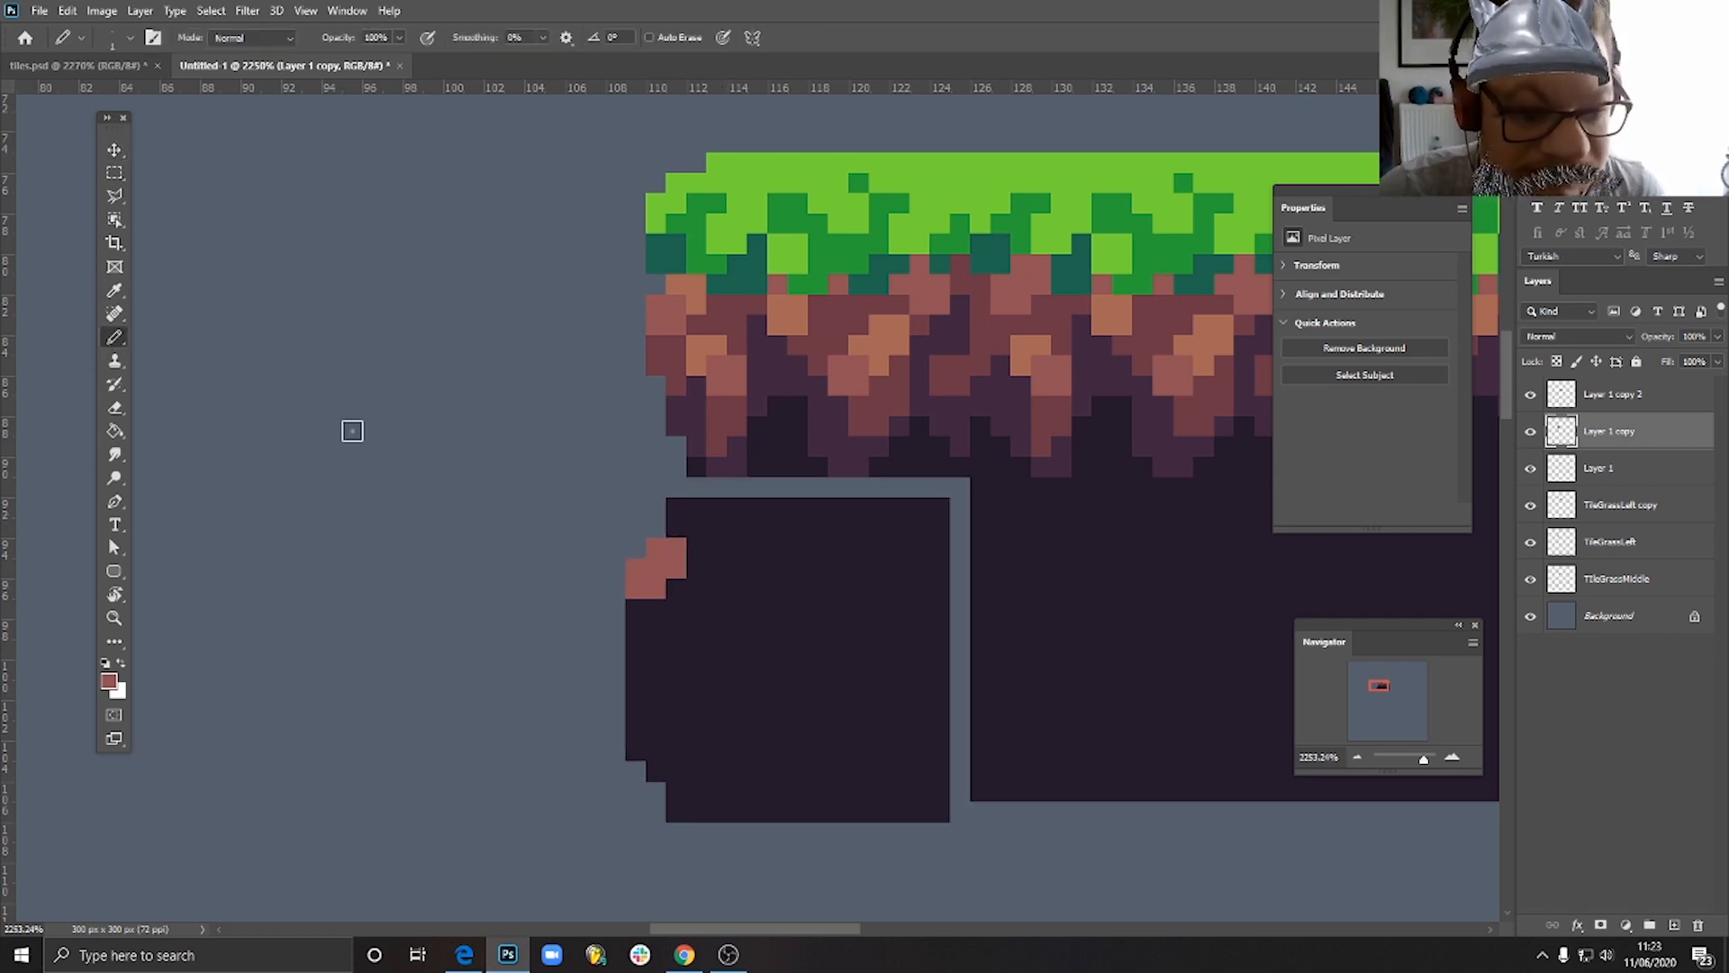
alt+click(660, 550)
click(686, 538)
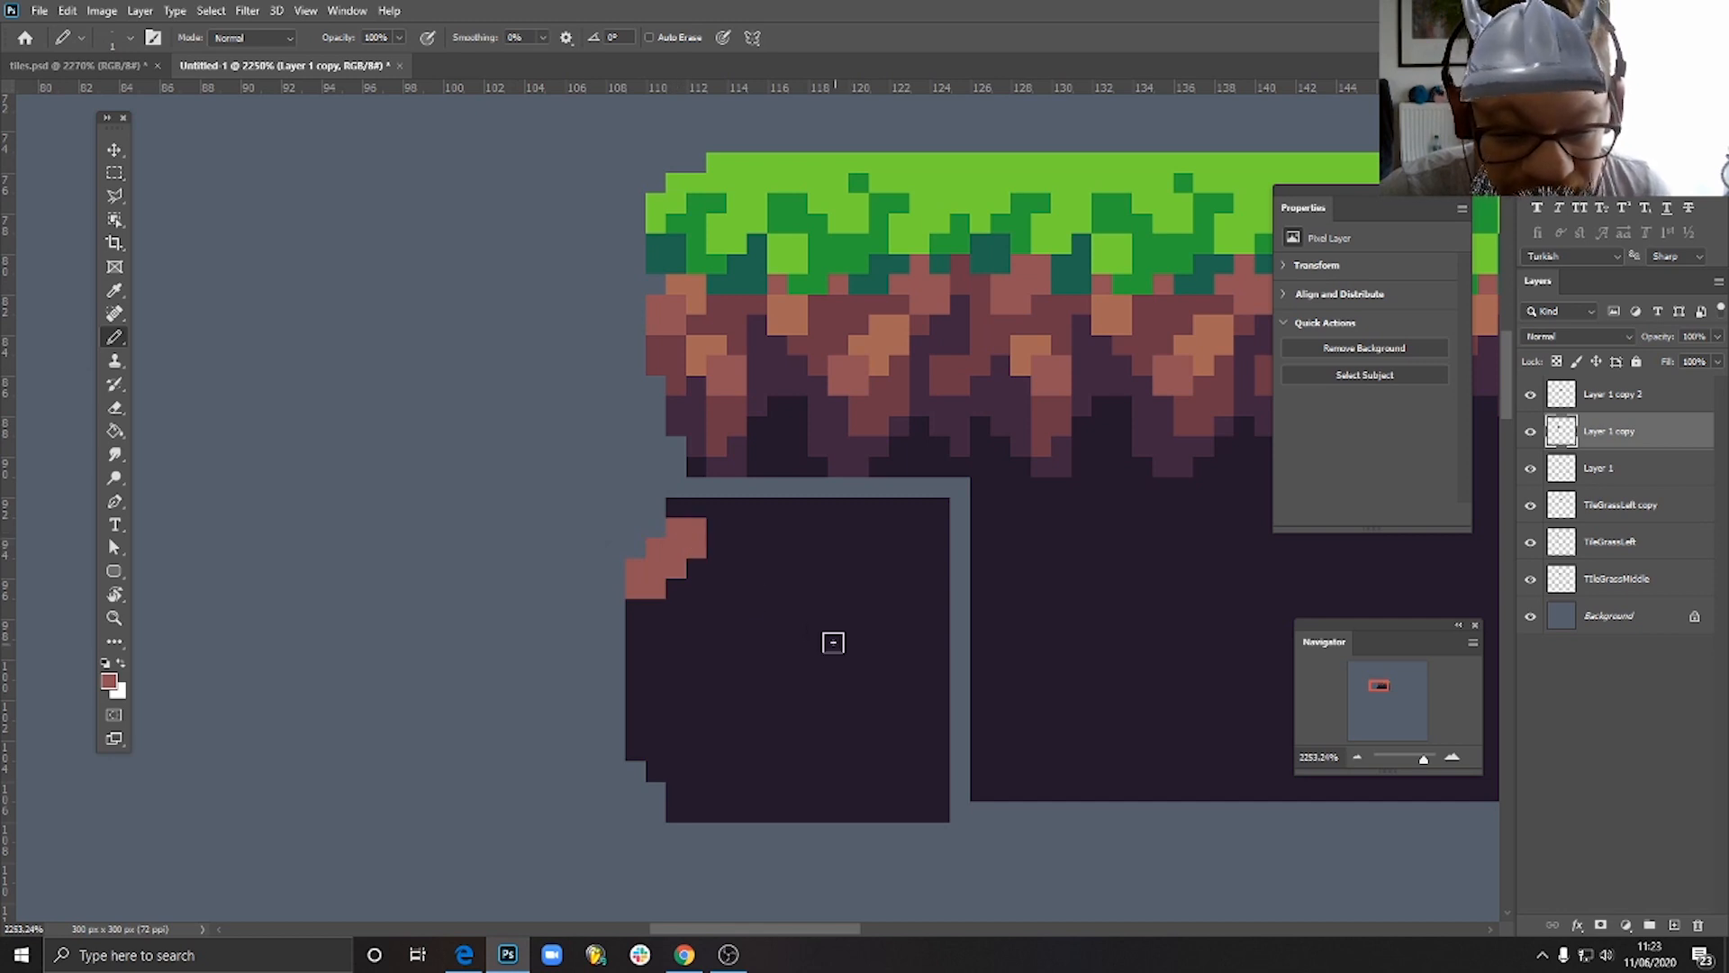
key(e)
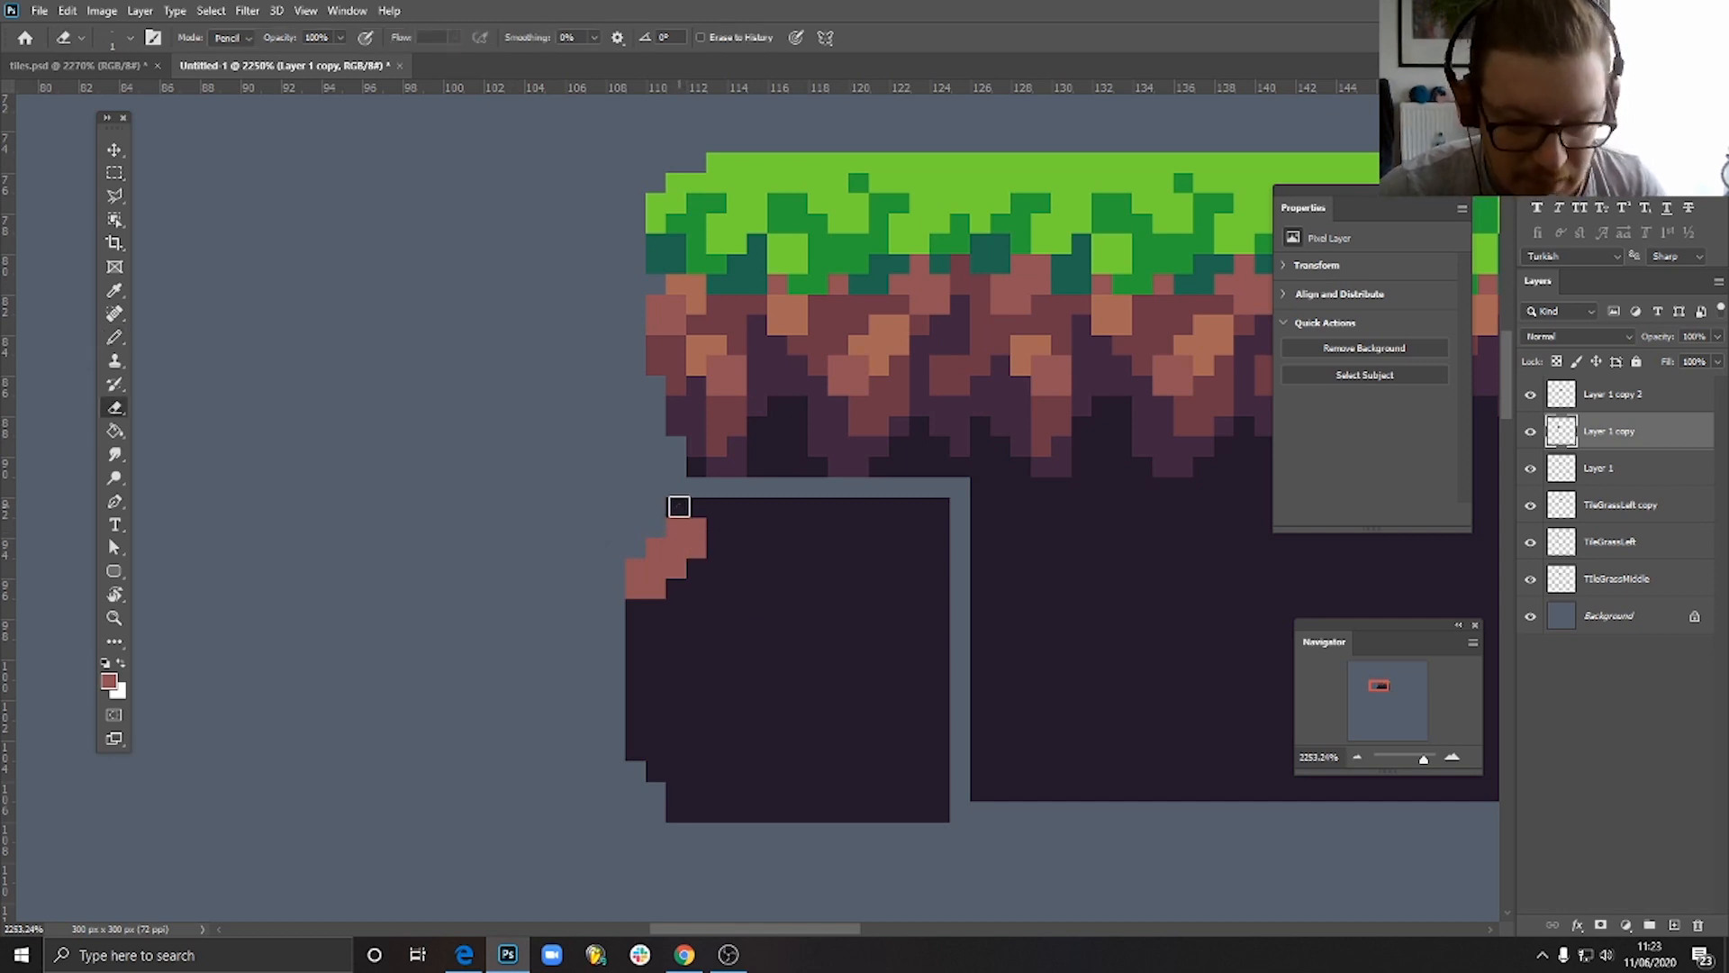
click(679, 506)
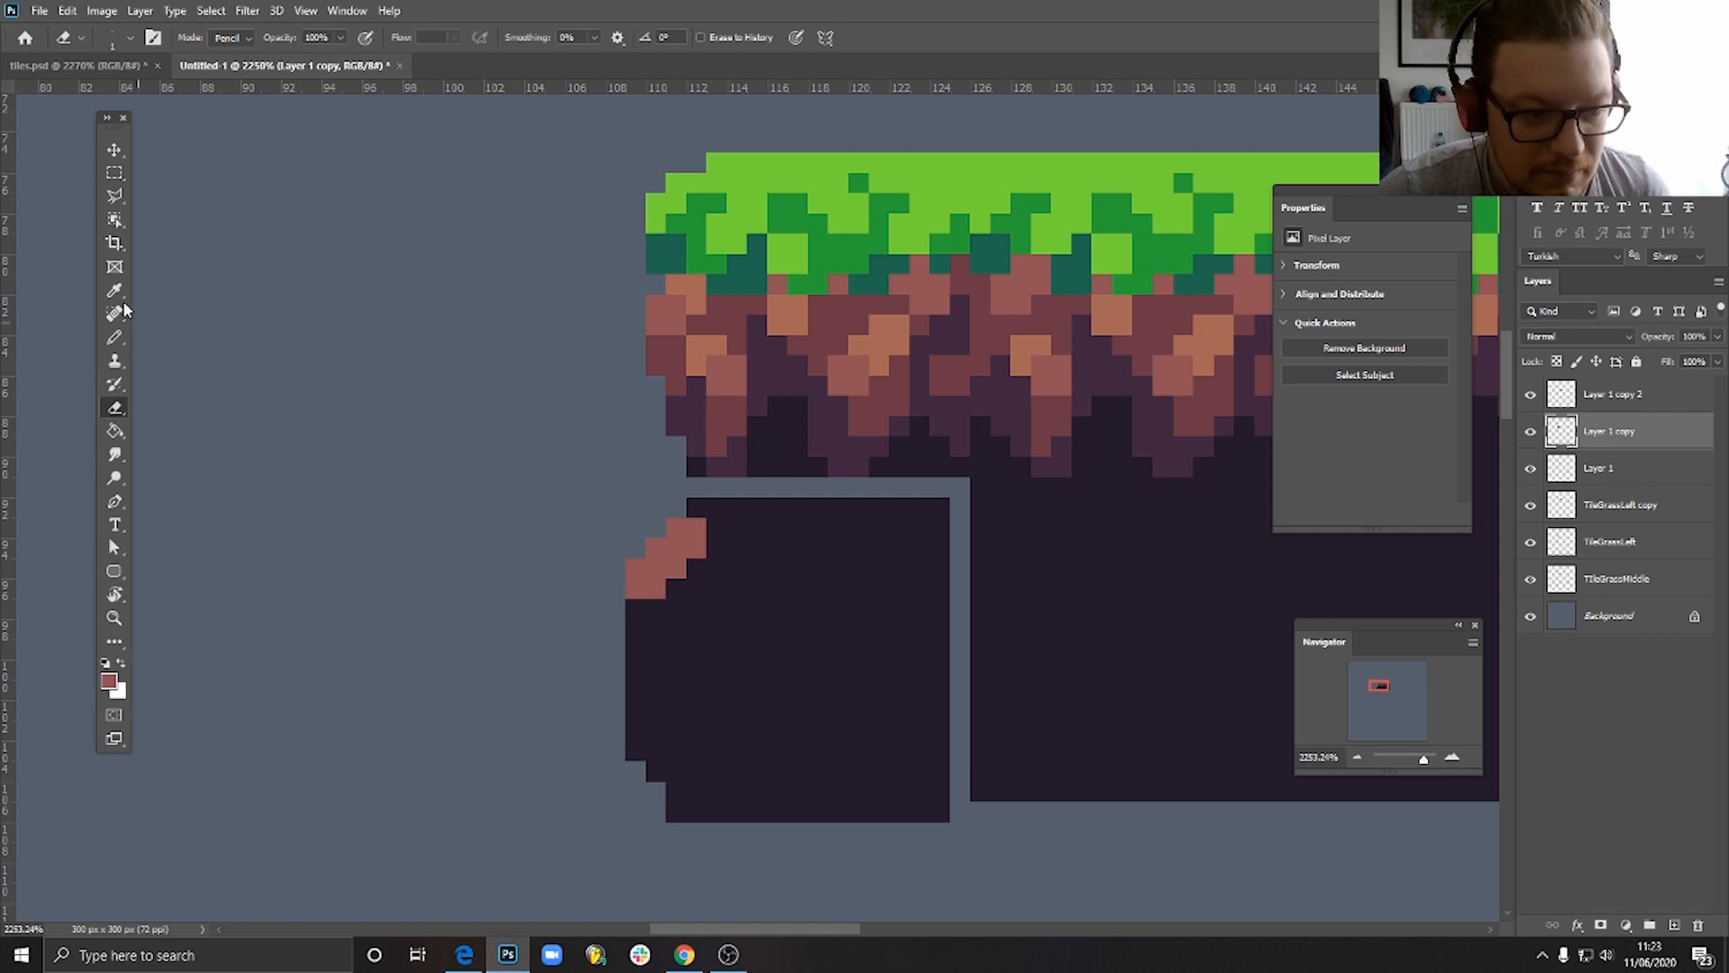
- Shade below the light patch with darker reddish-brown pixels, and add two stacked purple pixels at the tile's left edge
click(114, 336)
alt+click(736, 409)
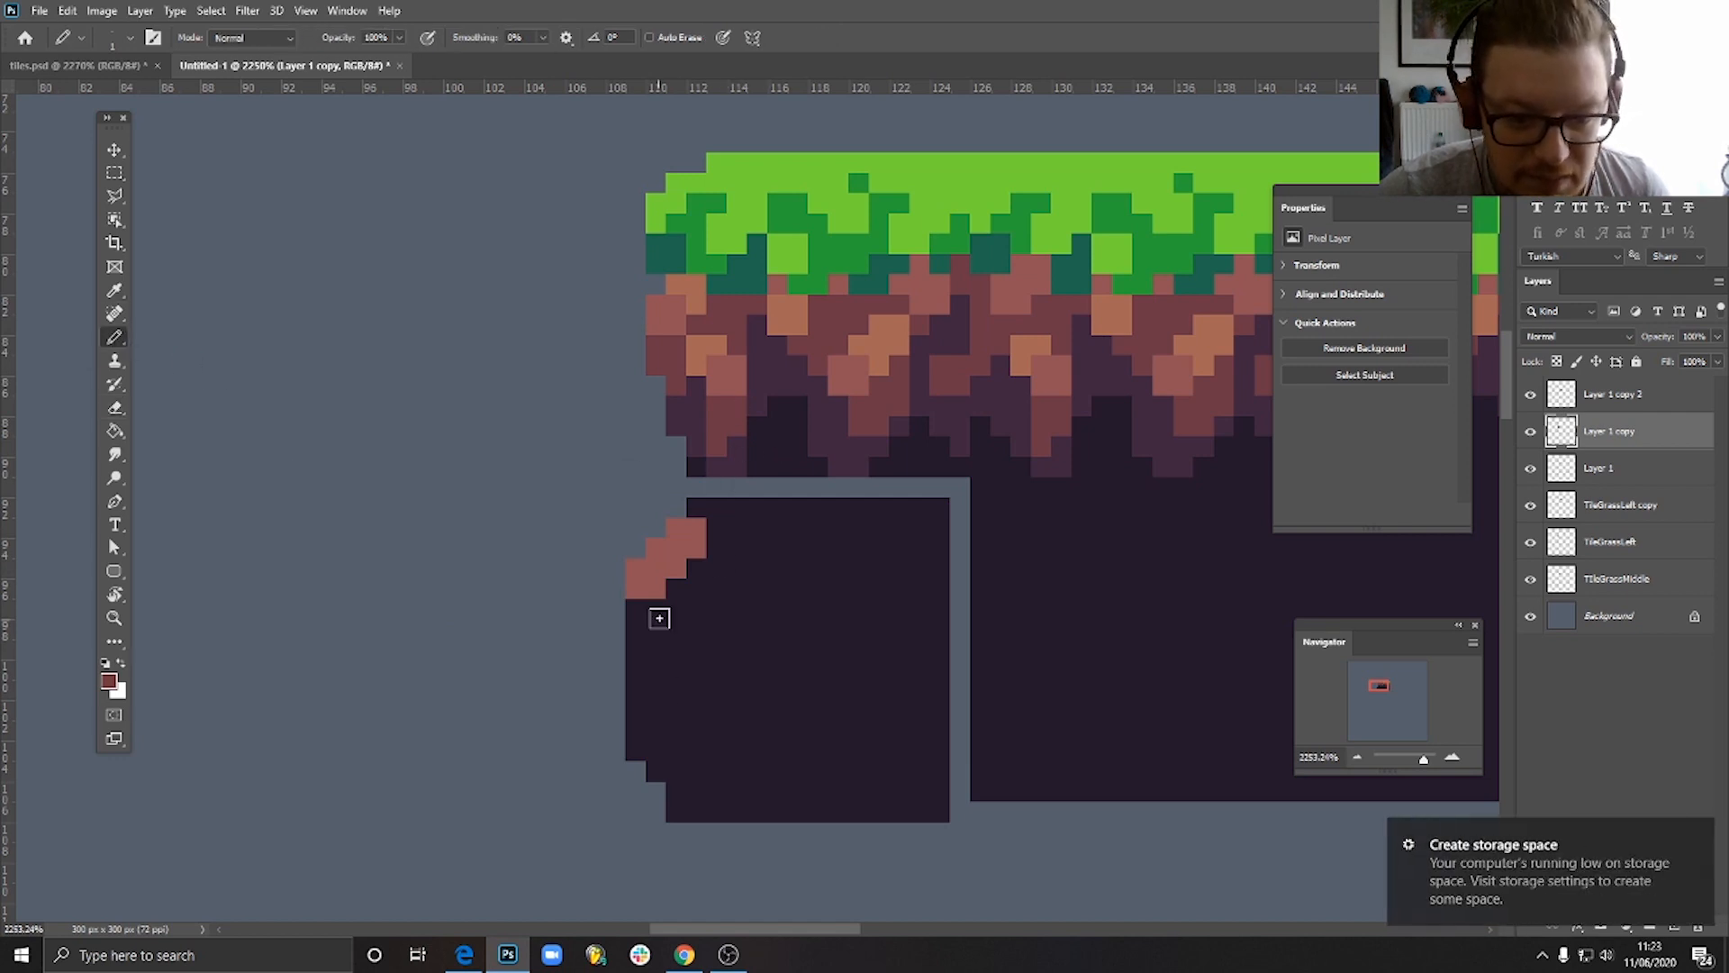
mouse_move(656, 609)
mouse_down()
mouse_move(661, 666)
mouse_move(675, 595)
mouse_move(699, 576)
mouse_move(709, 627)
mouse_move(660, 659)
mouse_move(679, 643)
mouse_move(711, 679)
mouse_up()
alt+click(713, 670)
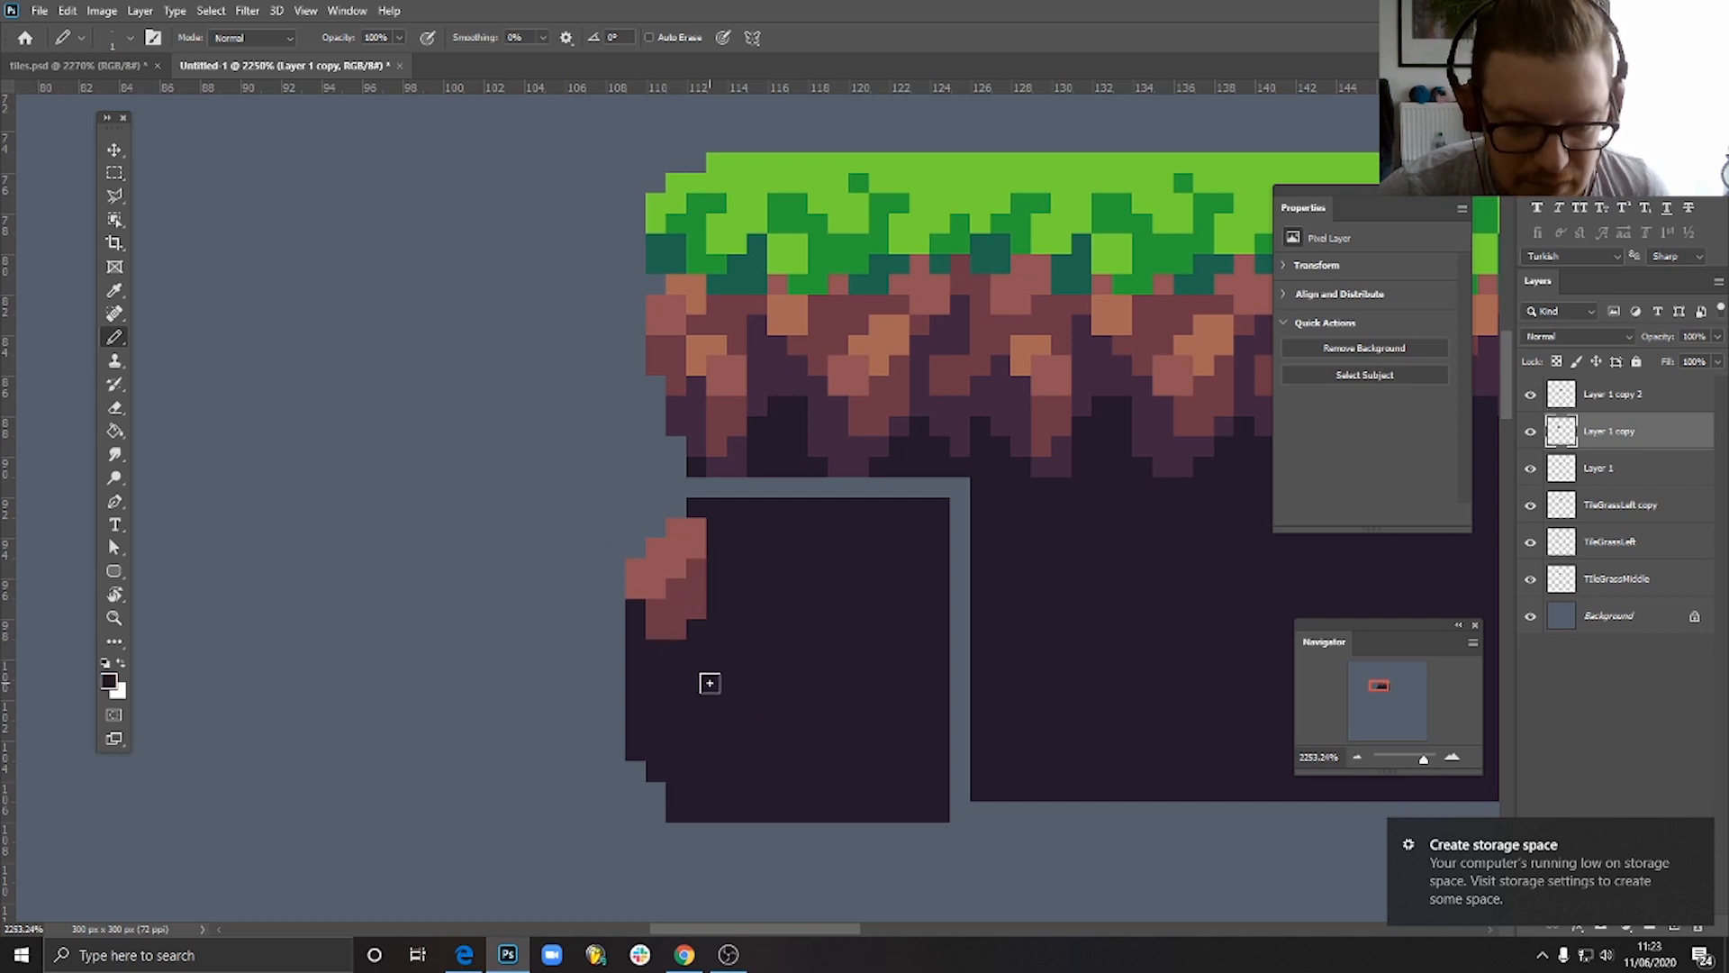
alt+click(736, 465)
drag(637, 610, 637, 629)
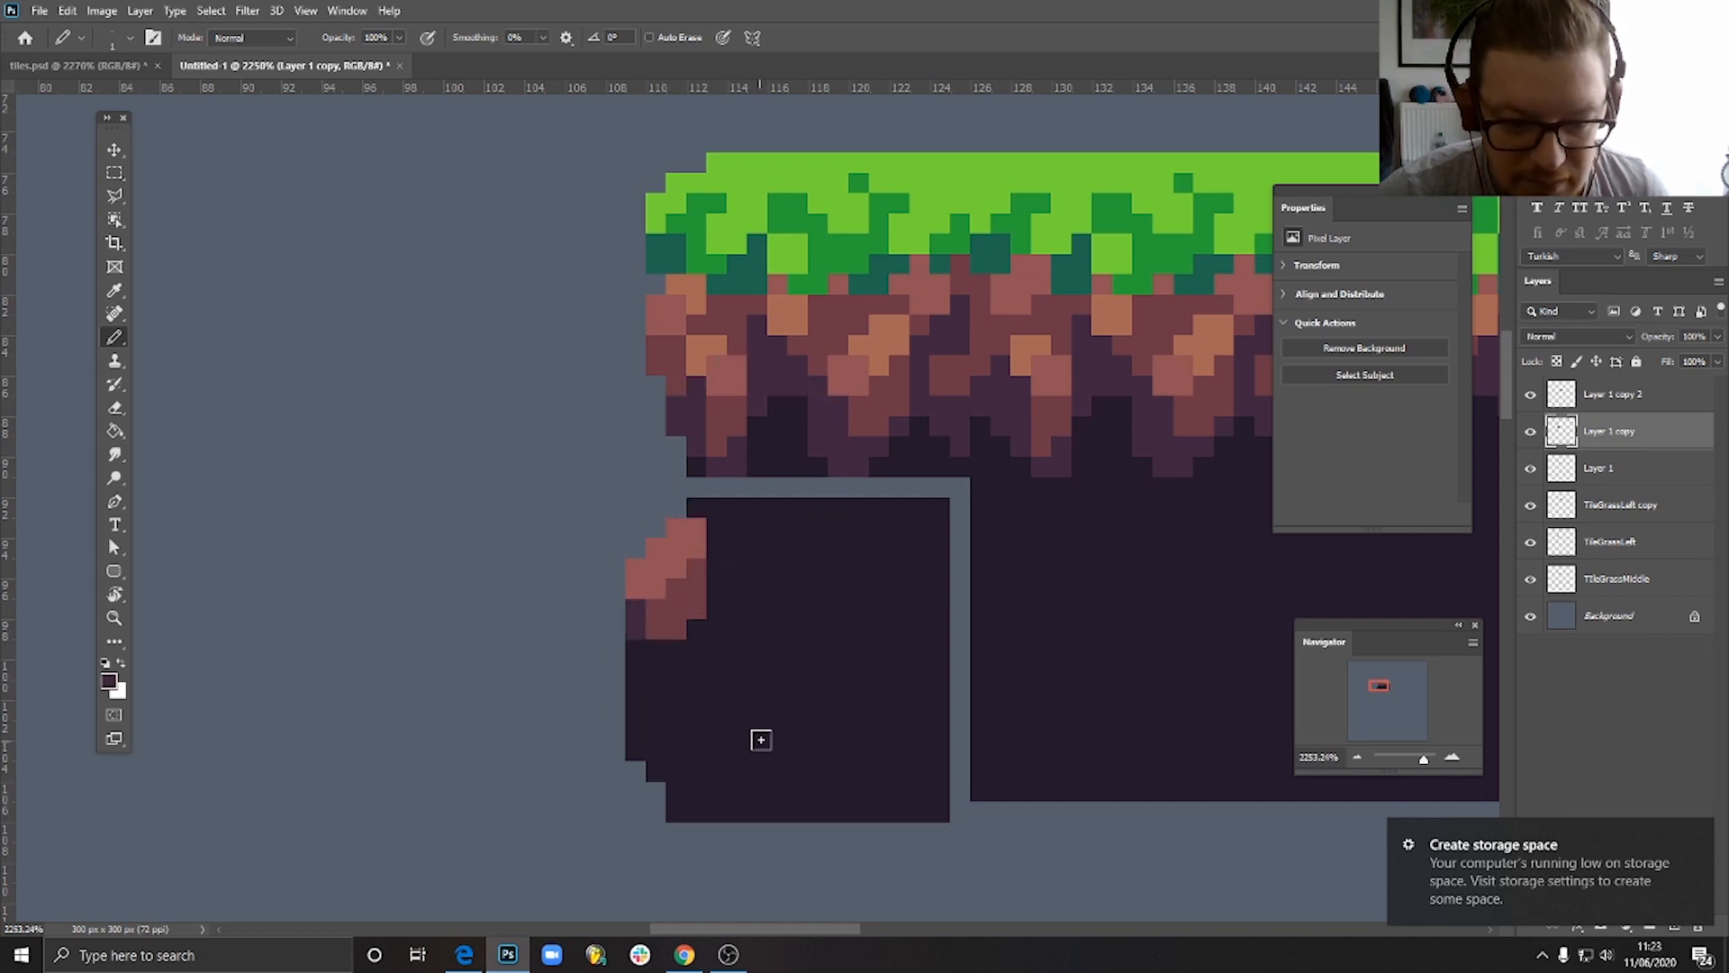
- Pencil a second light and dark reddish-brown rock below the first, and fill the left edge beside and beneath it with purple
alt+click(671, 596)
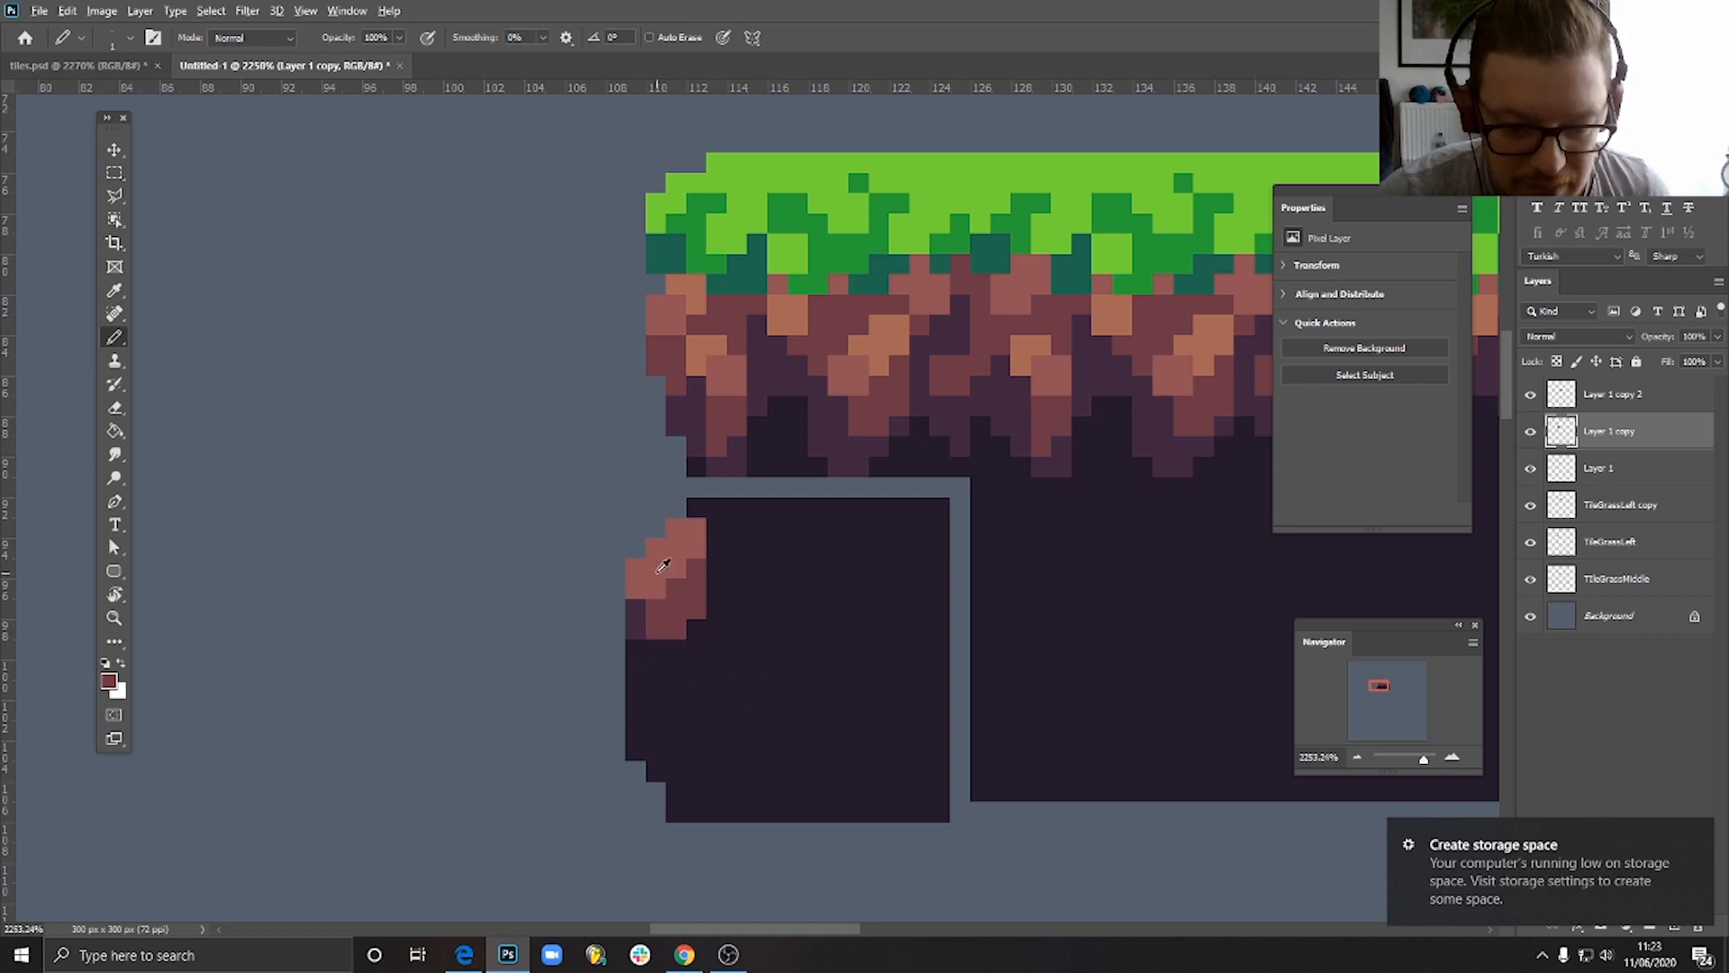
mouse_move(676, 649)
mouse_down()
mouse_move(655, 648)
mouse_move(664, 684)
mouse_move(687, 676)
mouse_move(691, 717)
mouse_up()
alt+click(675, 604)
click(698, 628)
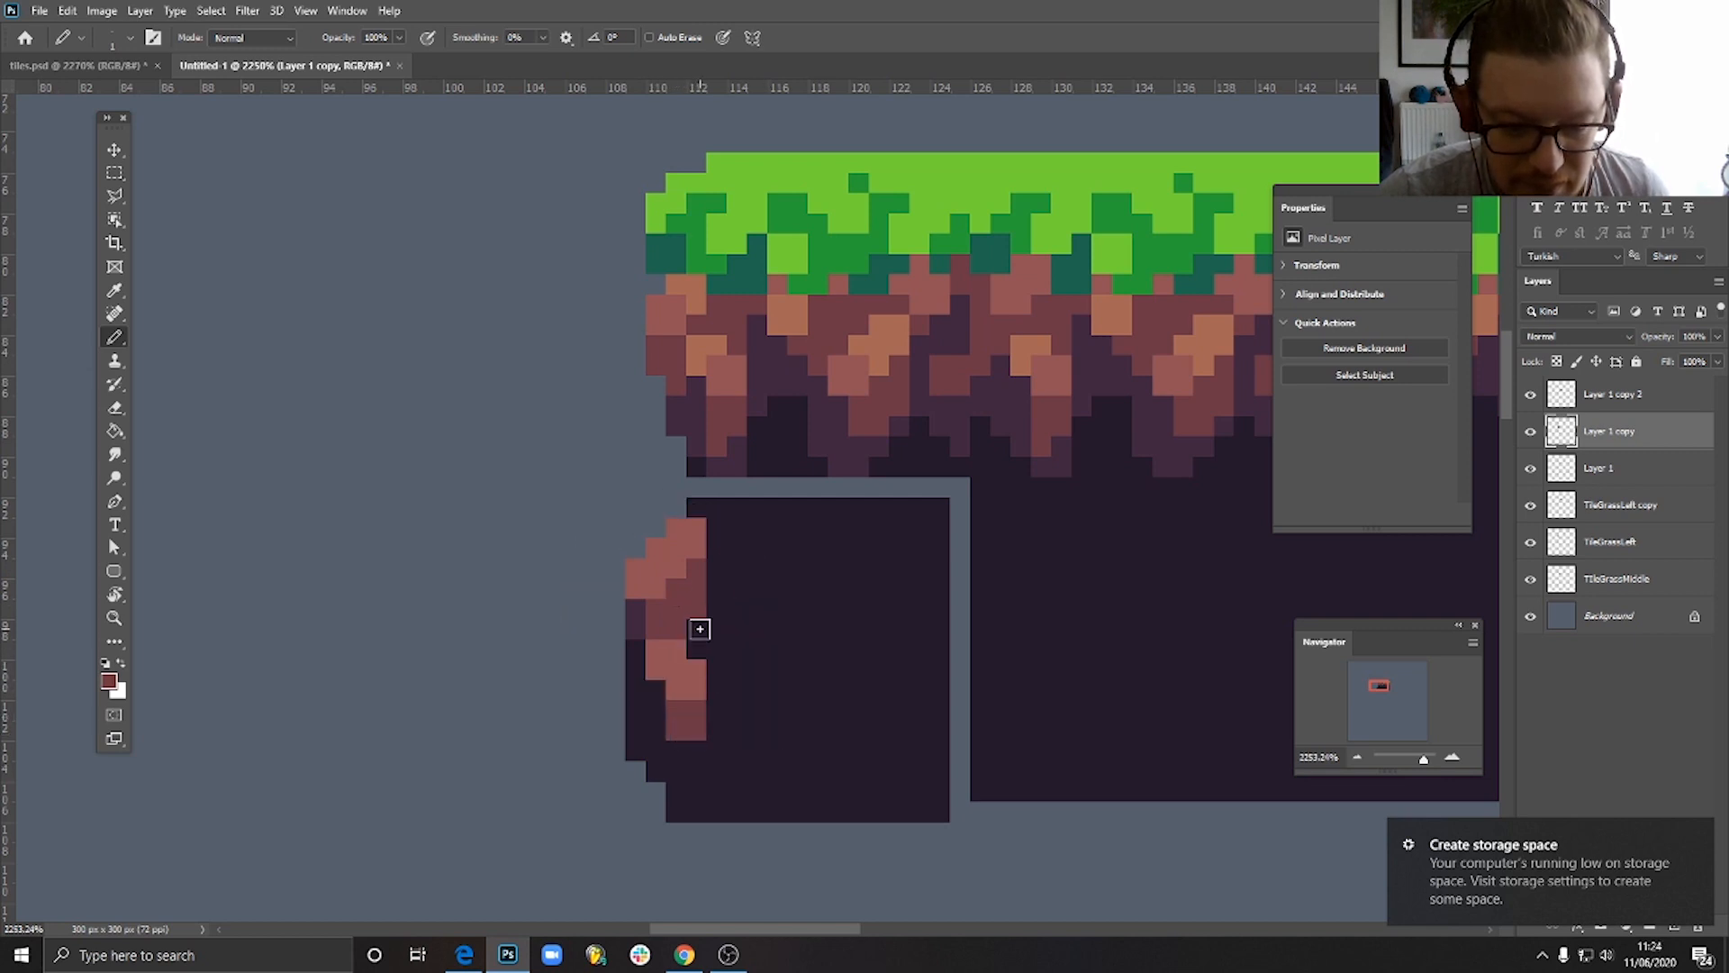
alt+click(641, 616)
drag(636, 629, 654, 723)
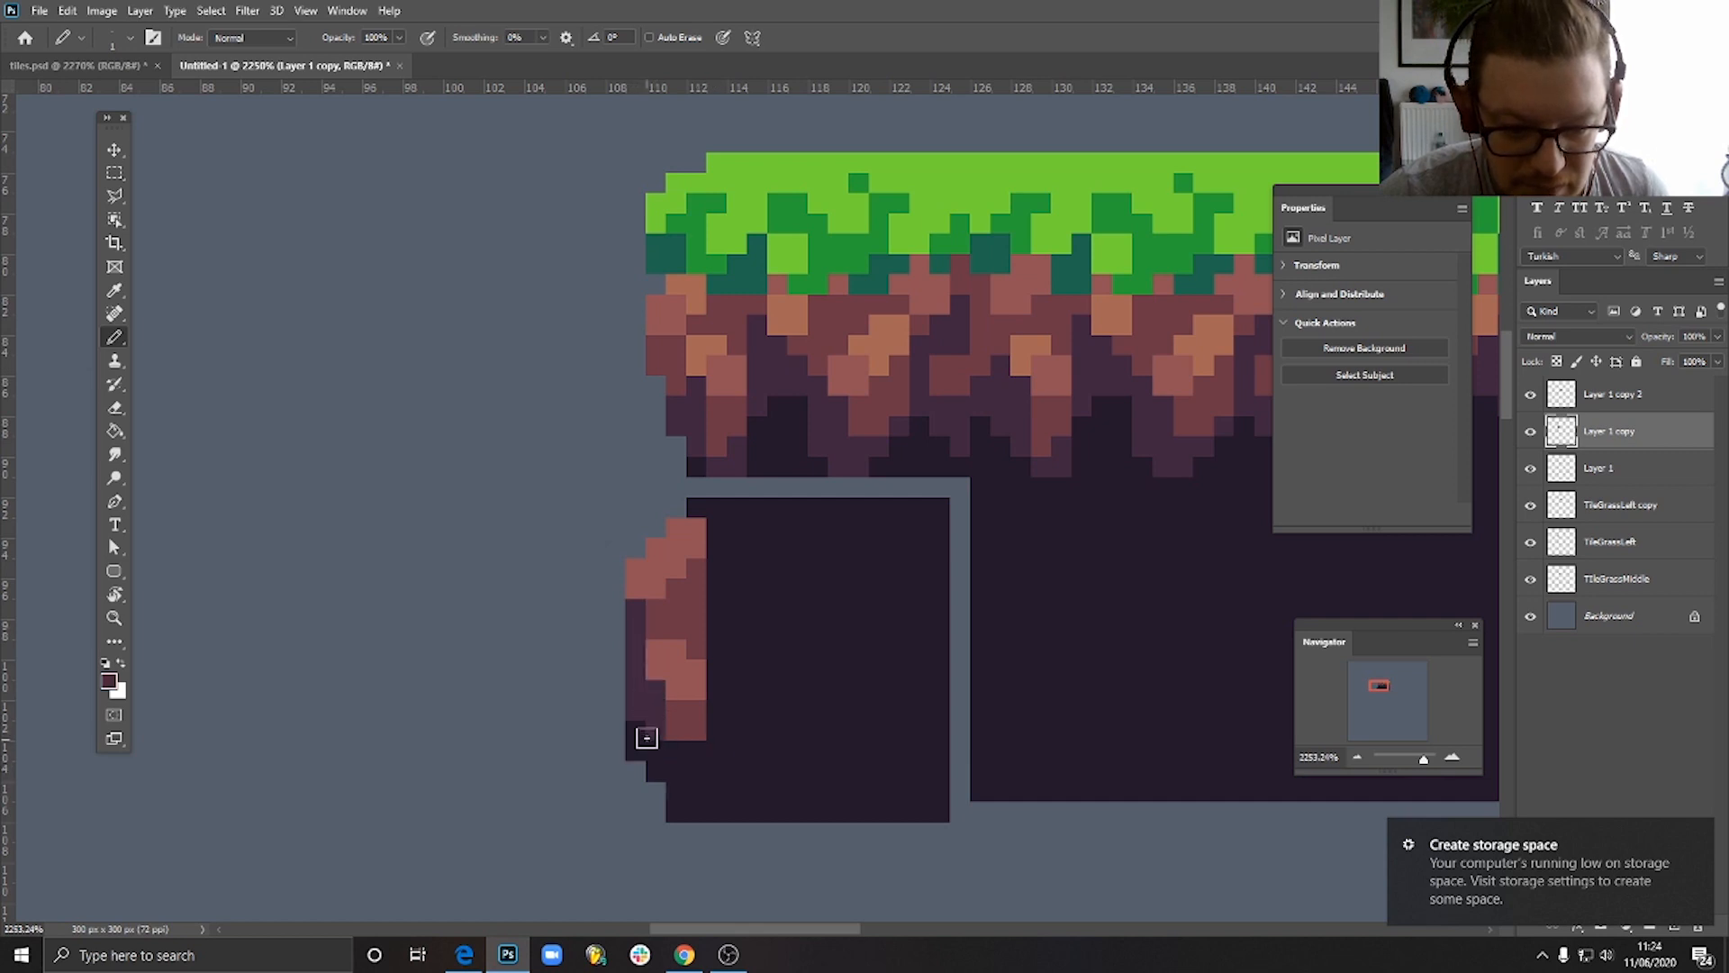
click(646, 765)
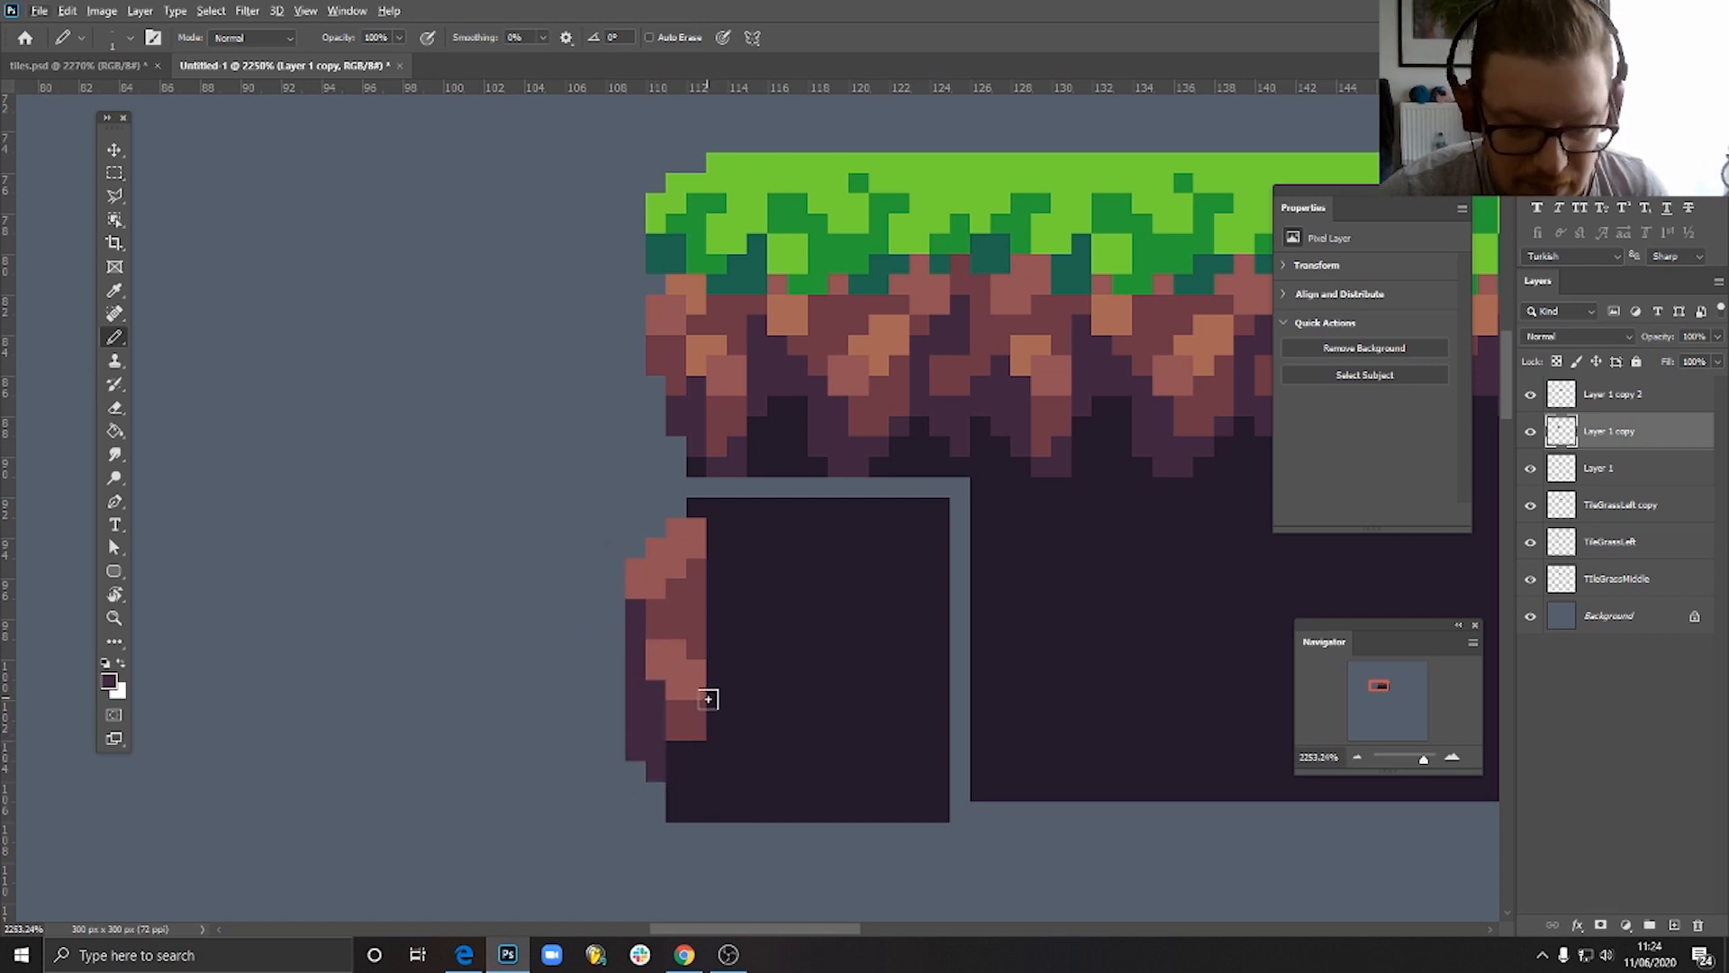
- Shift the lower rock and its purple edge one pixel right, and restore two purple pixels on the left edge below the upper rock
click(115, 172)
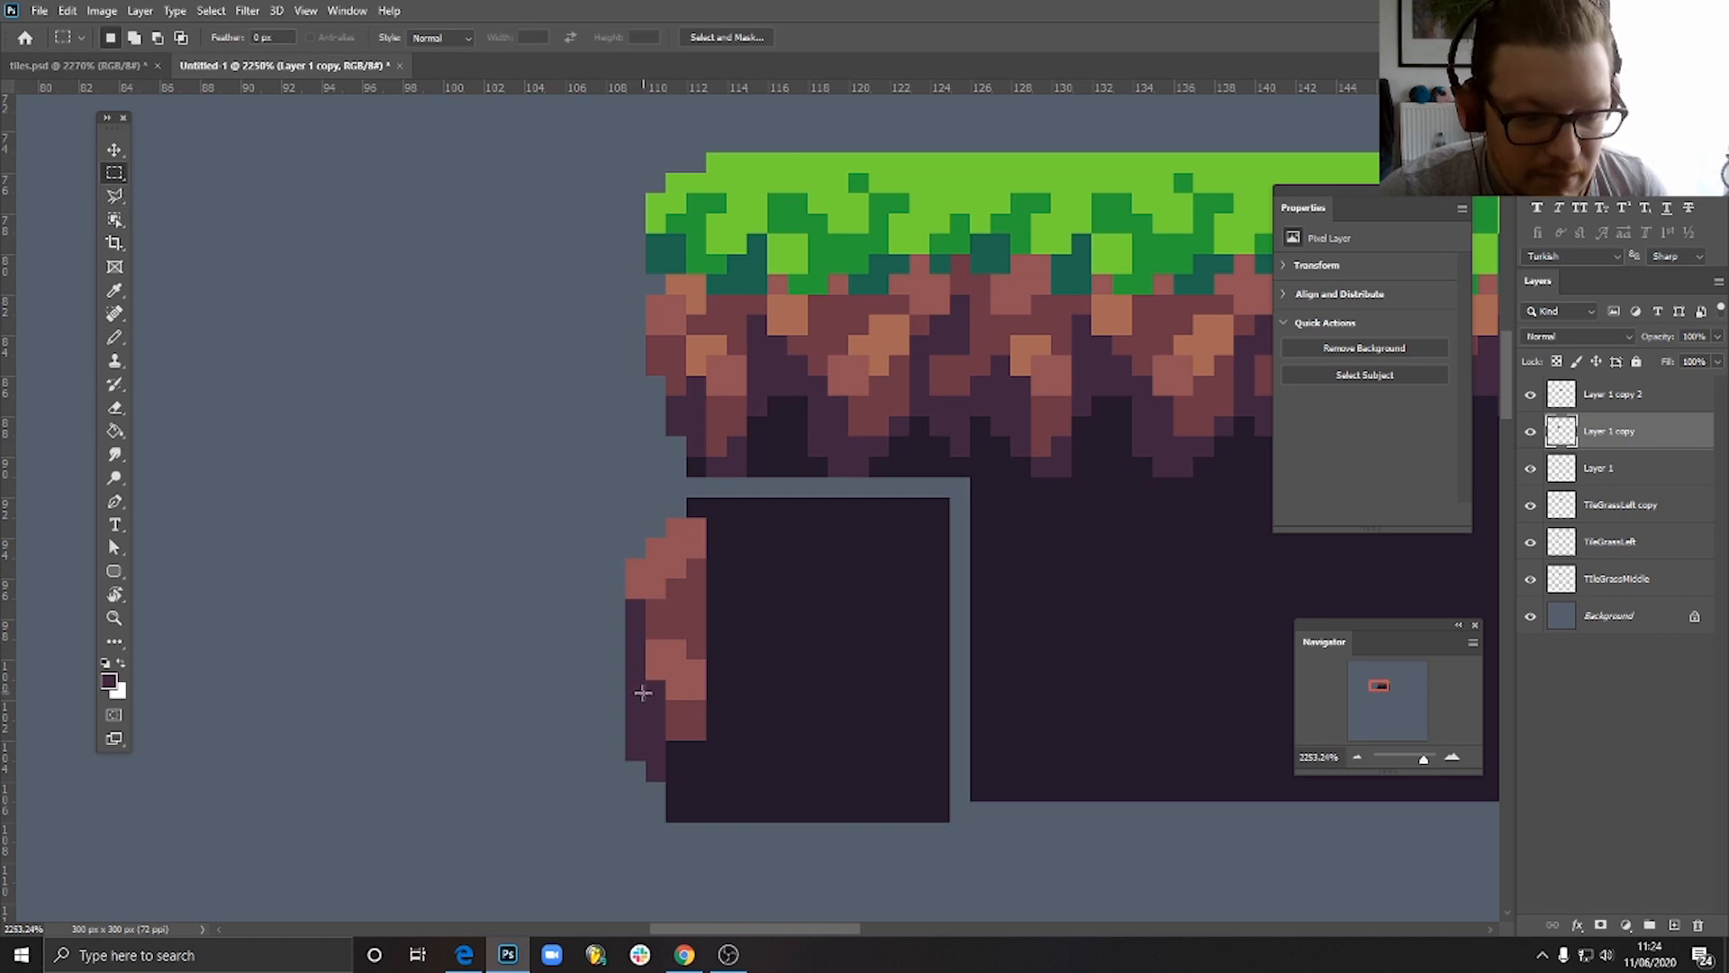
drag(632, 649, 705, 778)
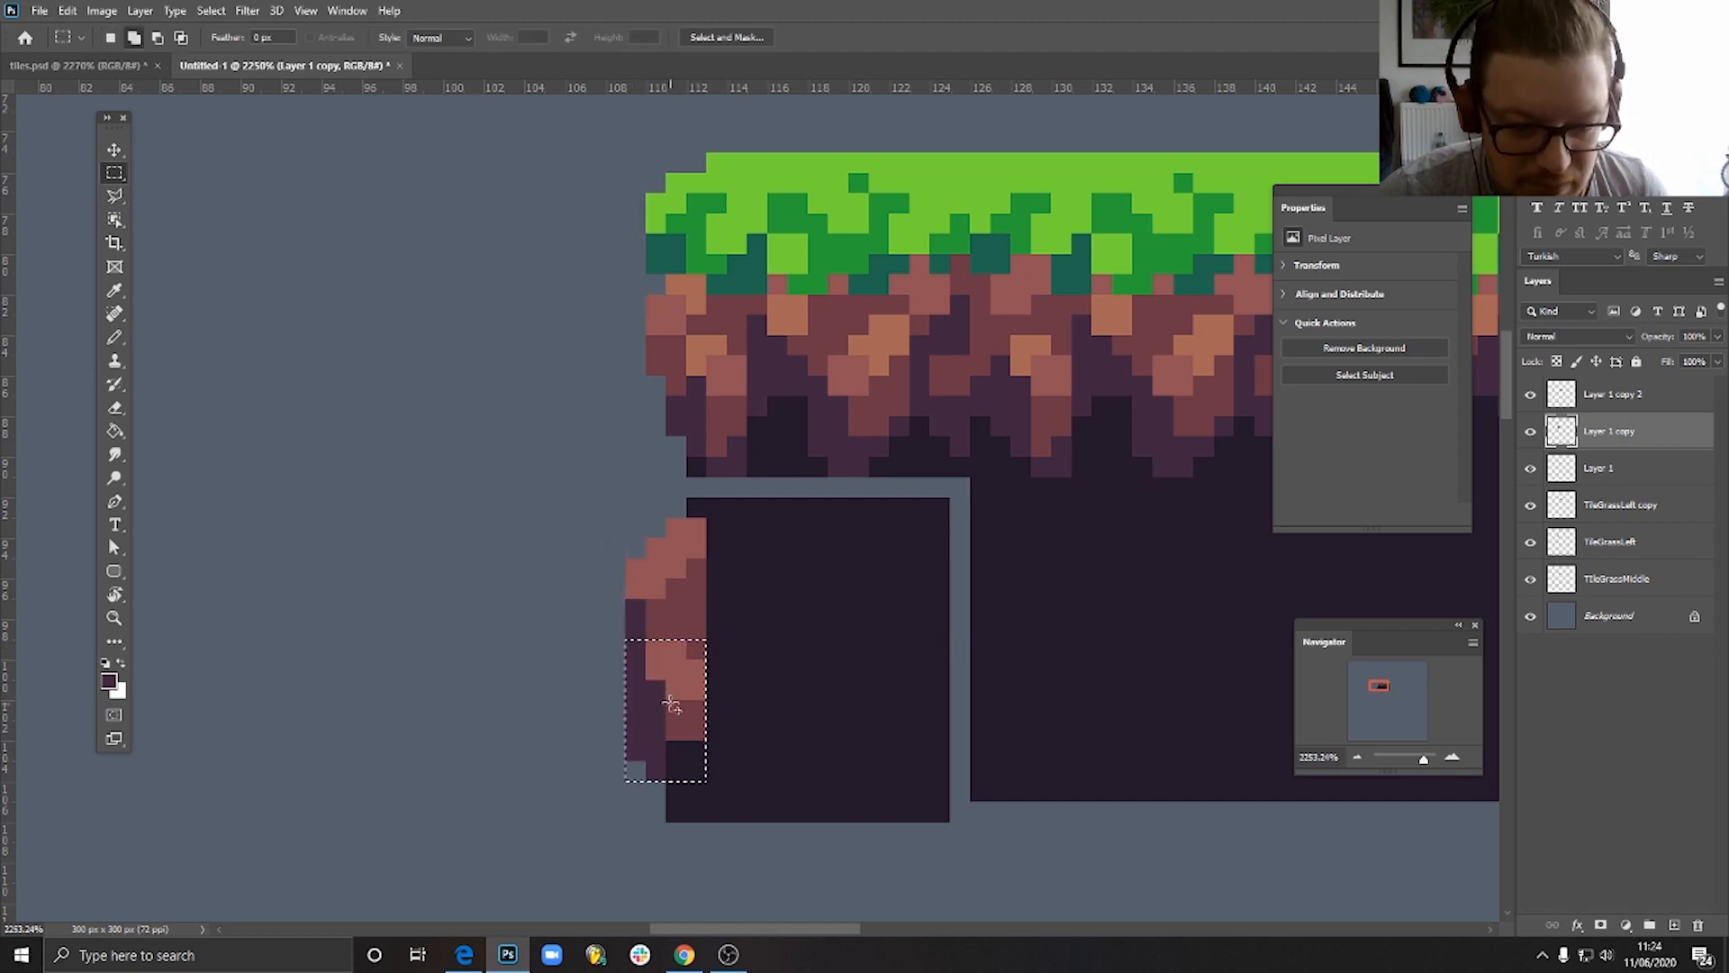
drag(668, 703, 692, 707)
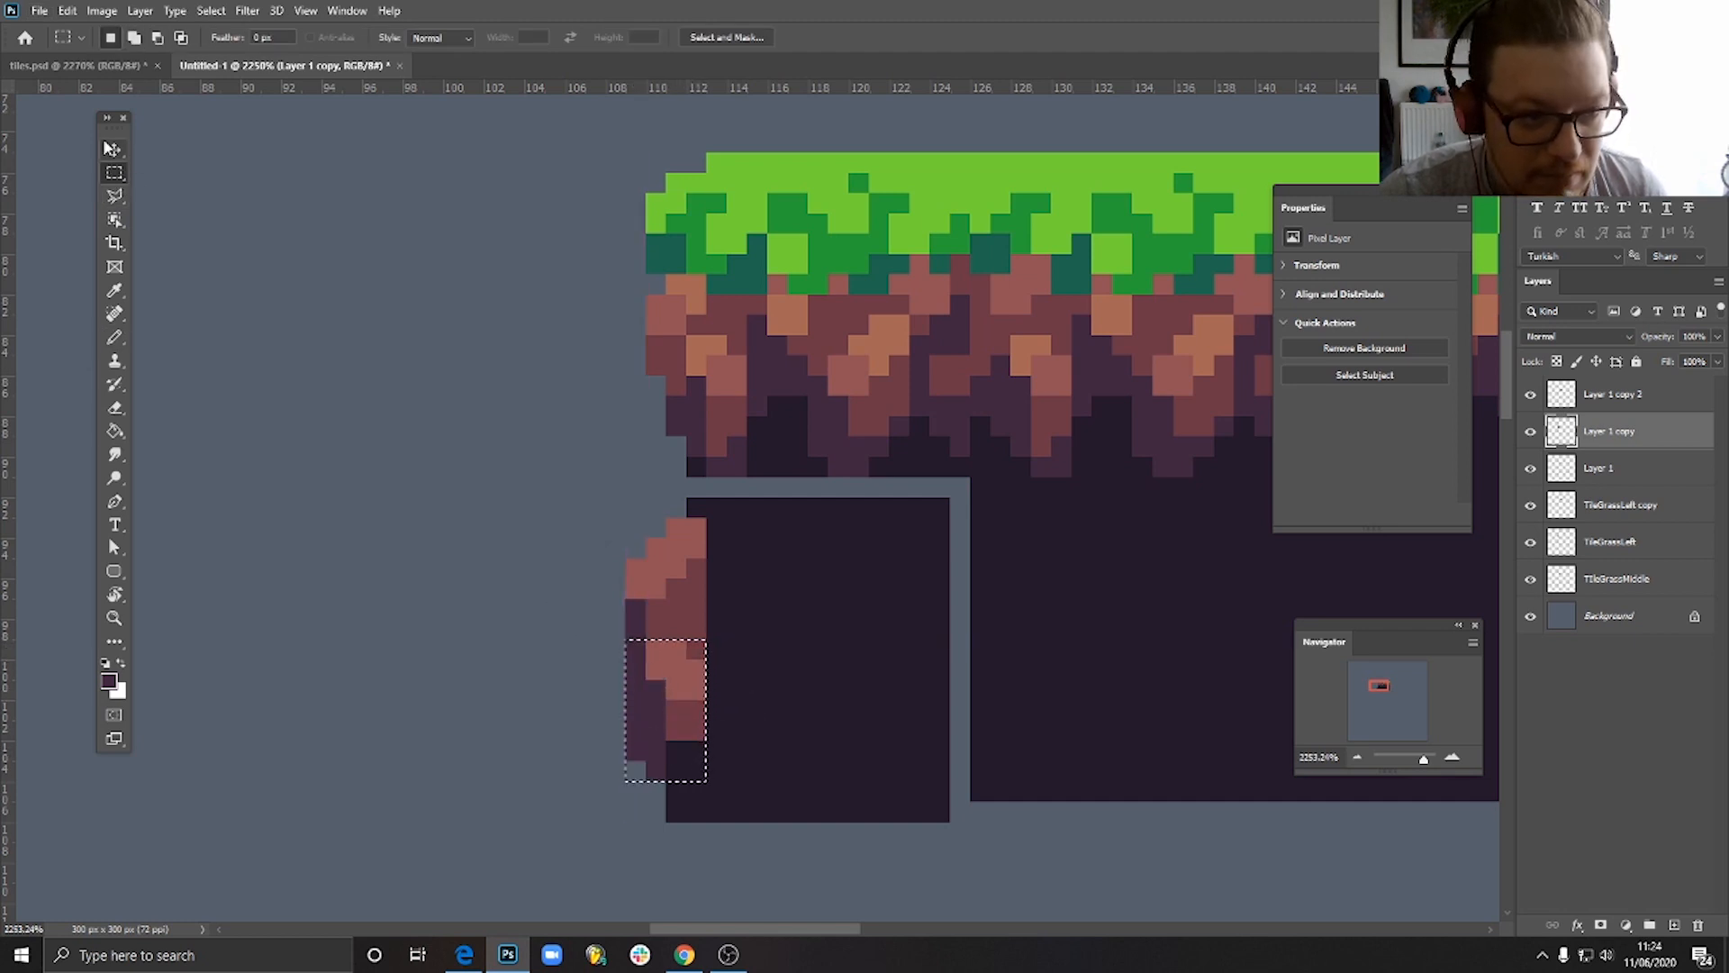
key(v)
mouse_move(682, 709)
mouse_down()
mouse_move(702, 662)
mouse_move(706, 707)
mouse_up()
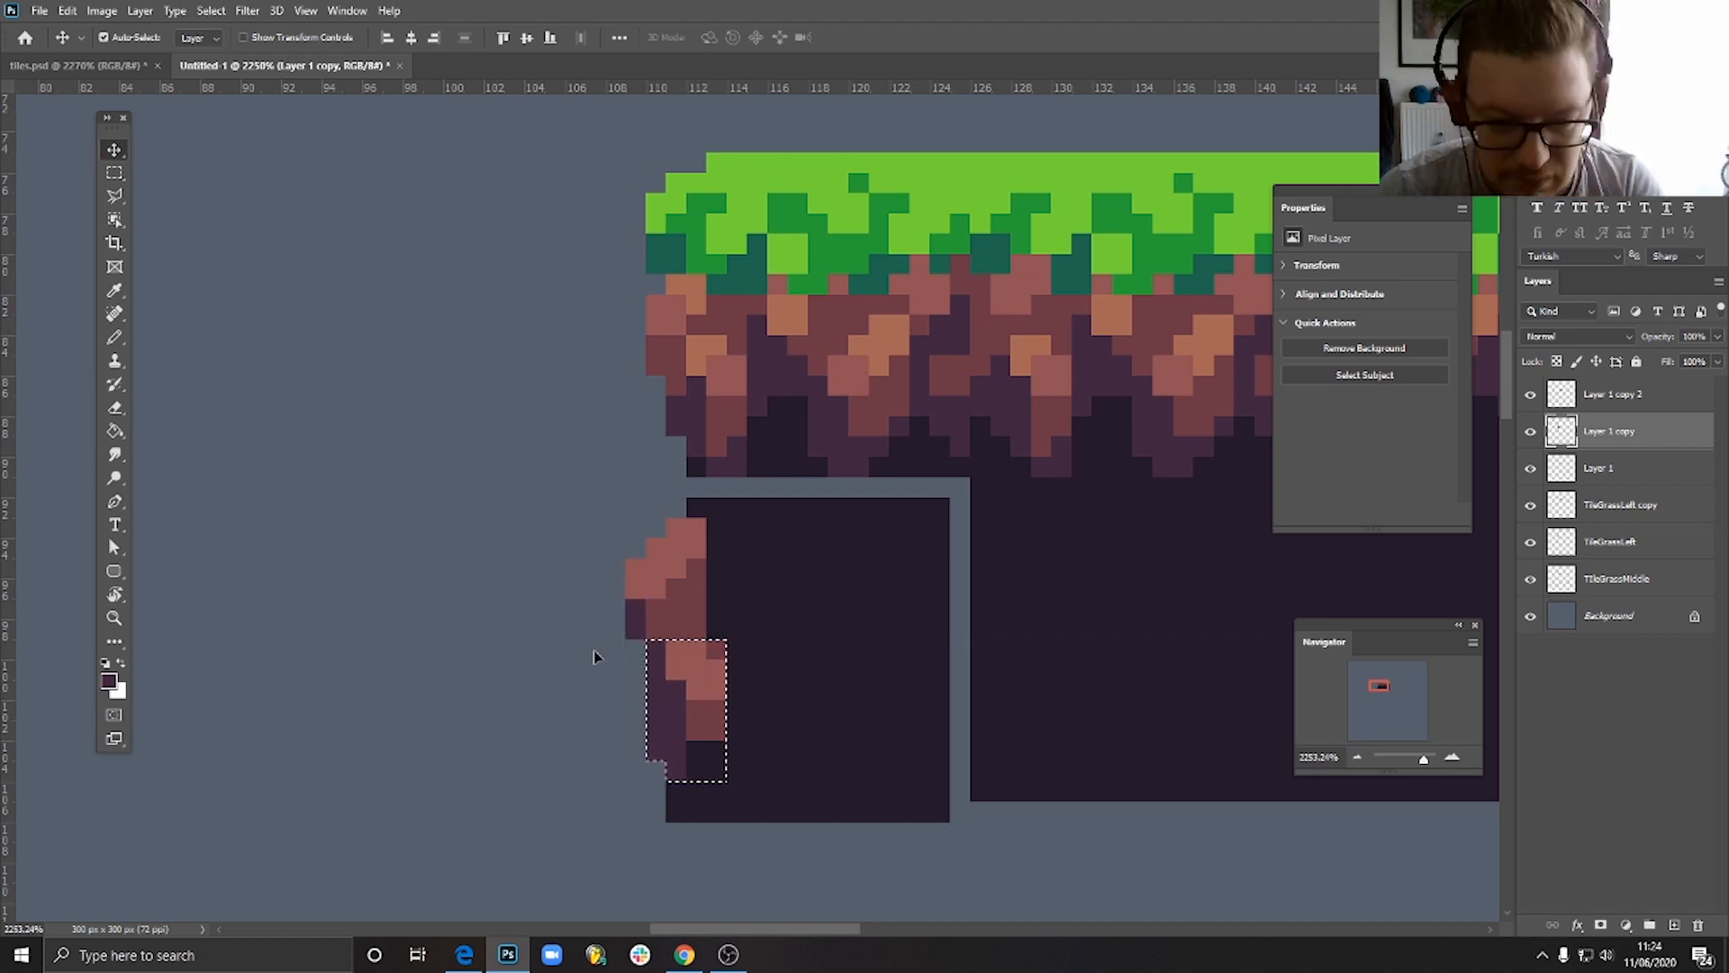
click(115, 337)
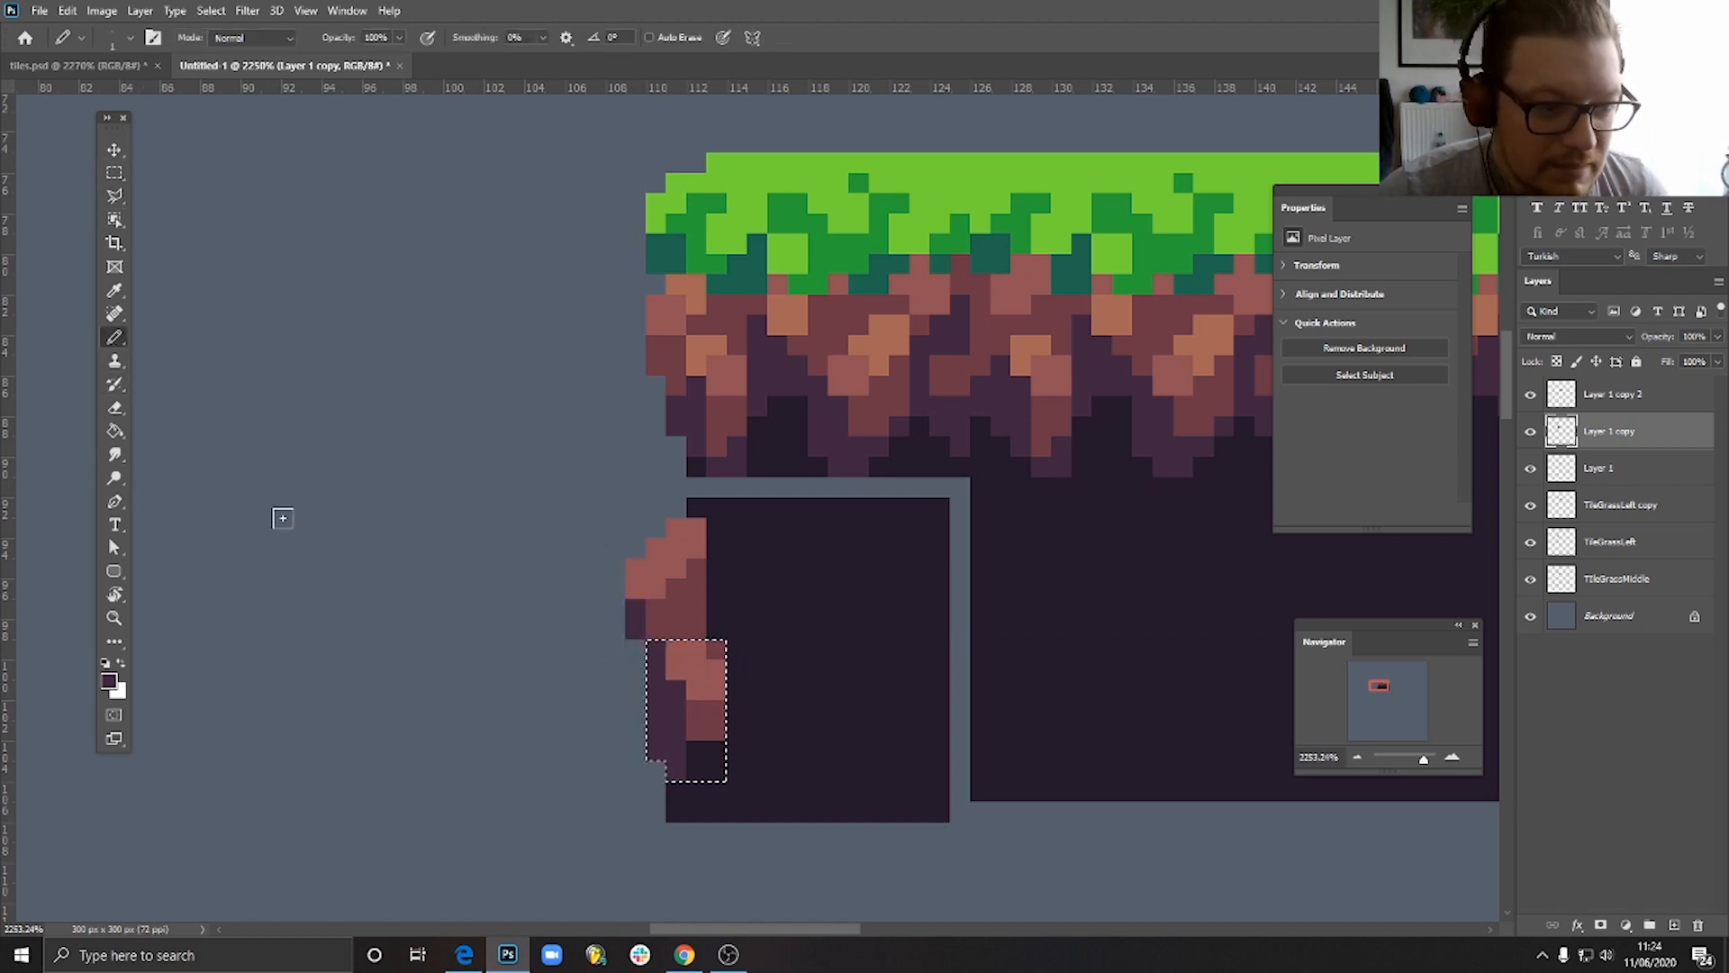
key(ctrl+d)
click(650, 620)
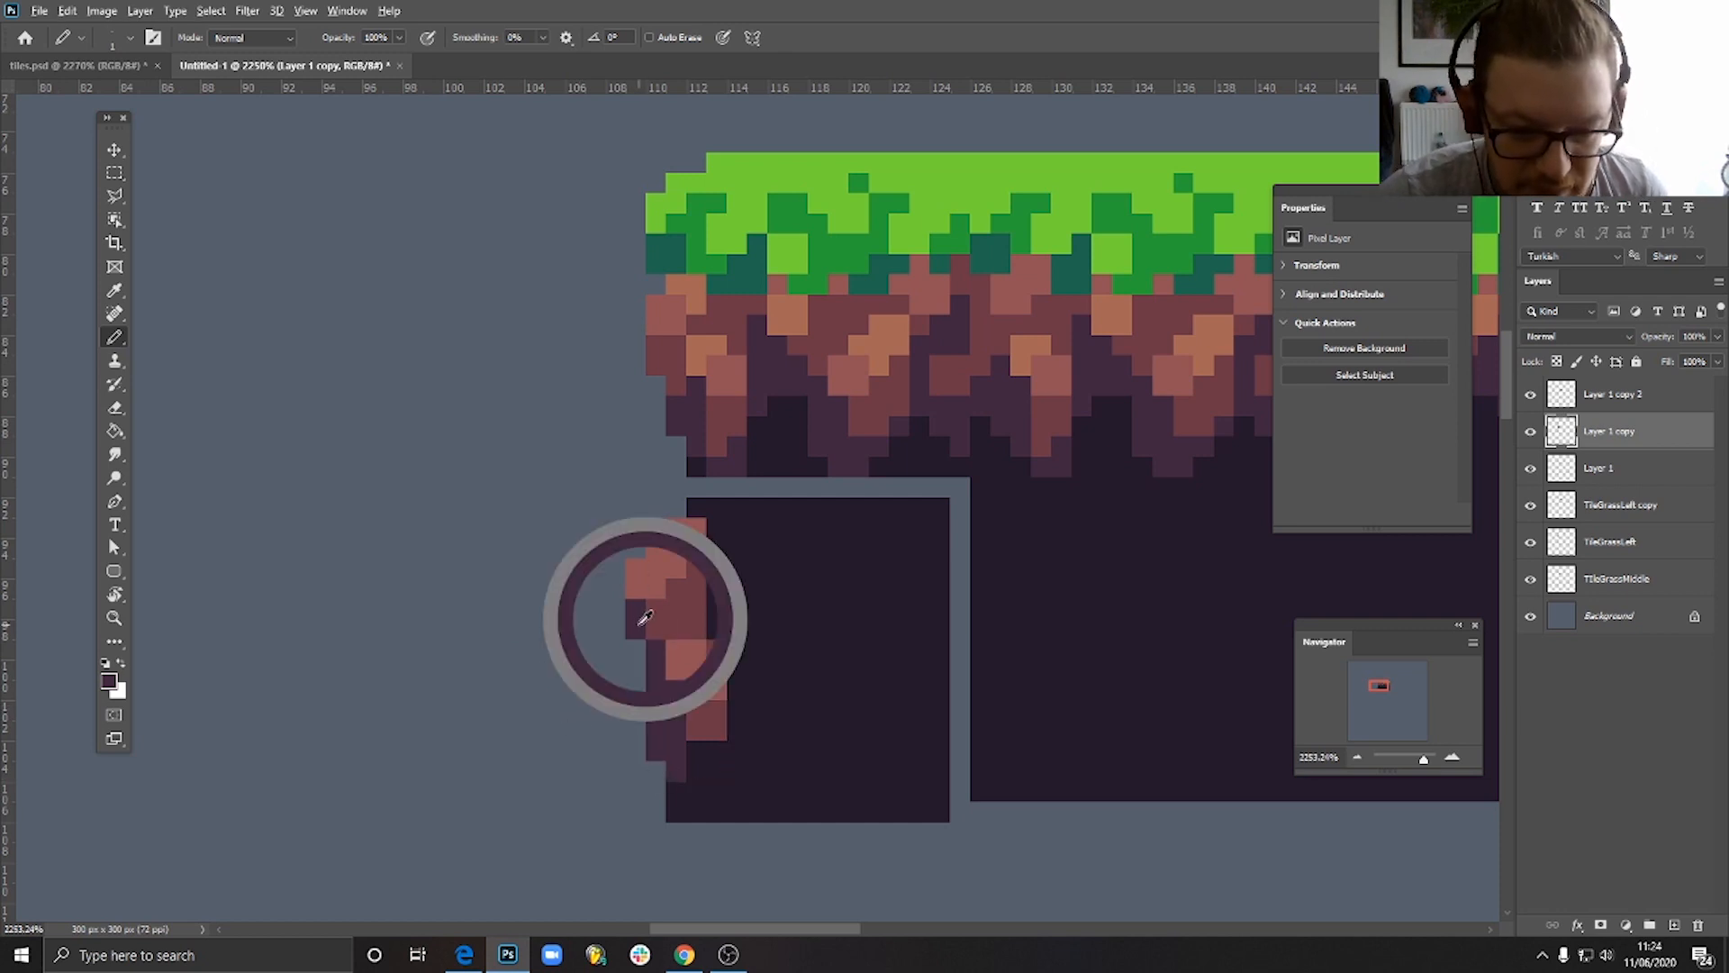
drag(635, 647, 638, 664)
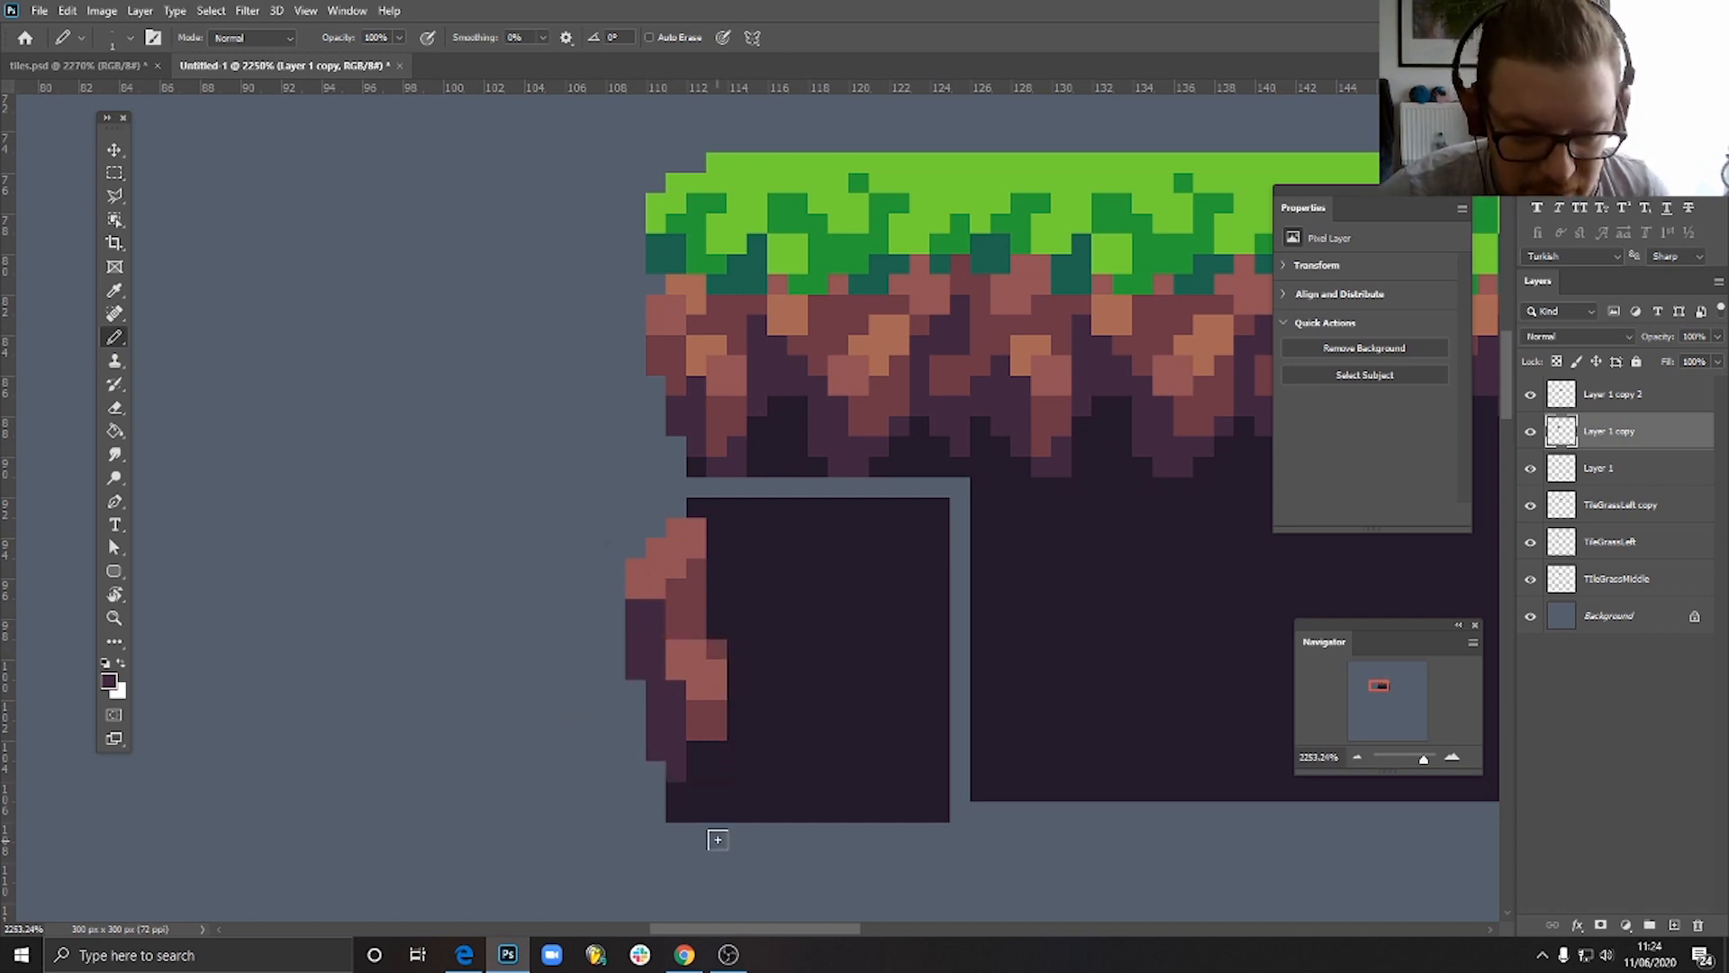
- Pencil a third, dark reddish-brown rock near the tile's bottom, and fill purple around it down to the lower-left corner
scroll(718, 839, down, 3)
scroll(741, 799, up, 4)
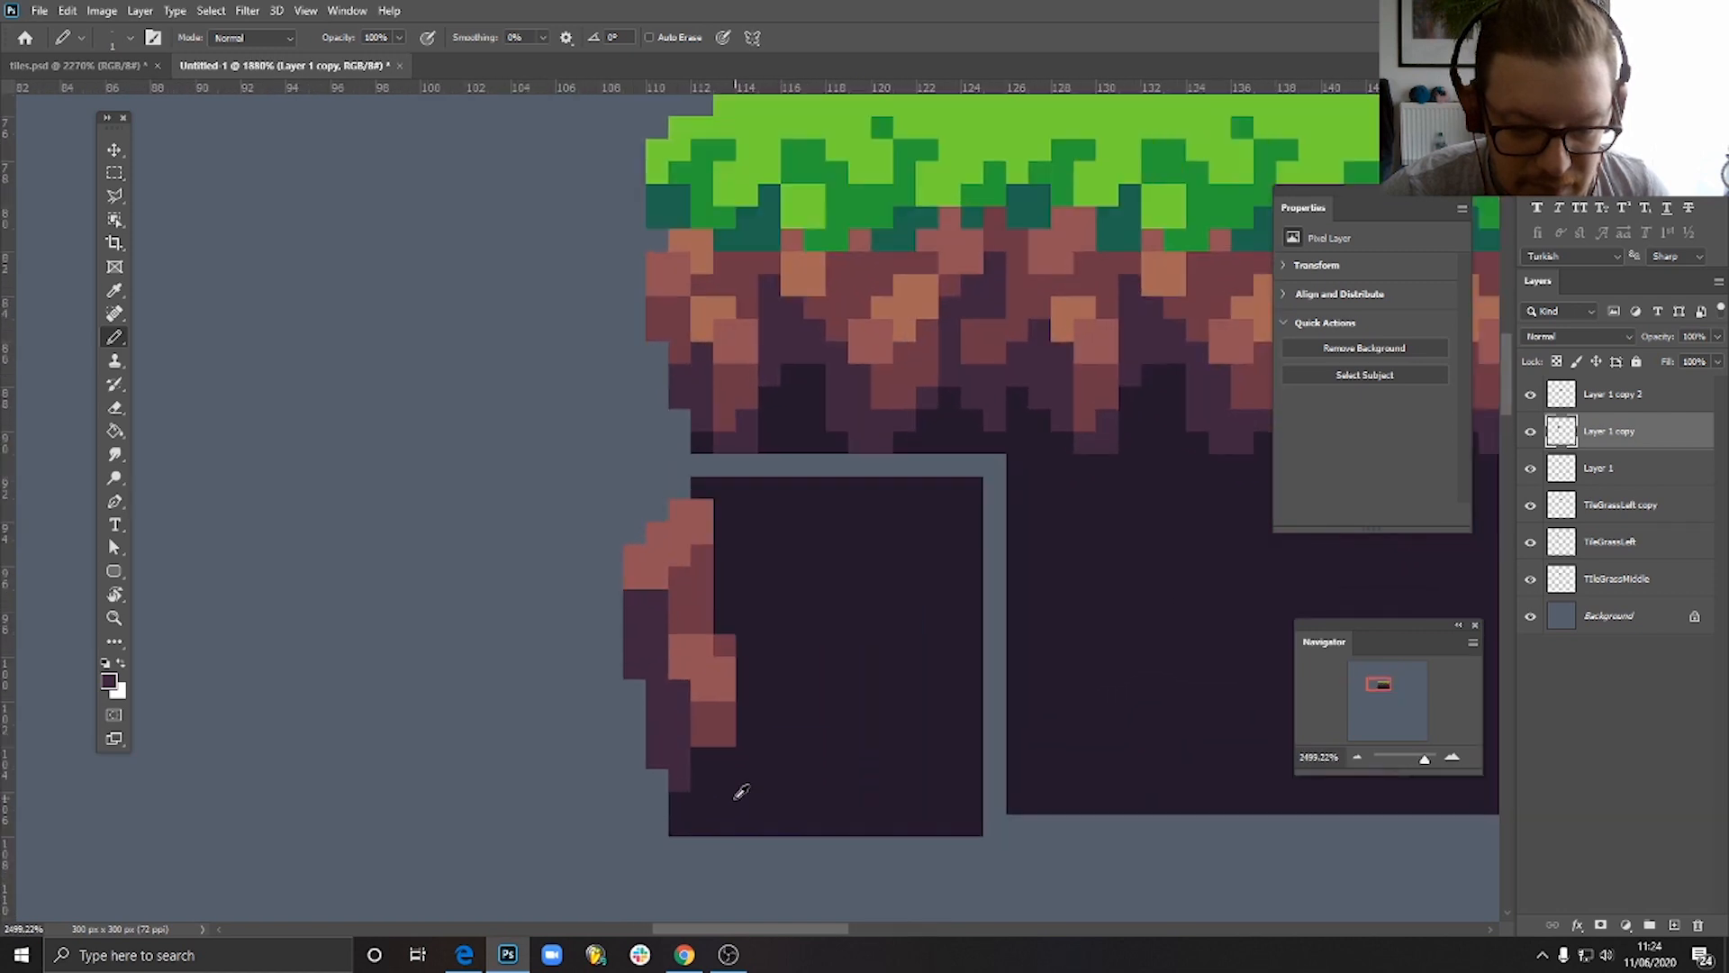
scroll(741, 791, up, 1)
alt+click(716, 713)
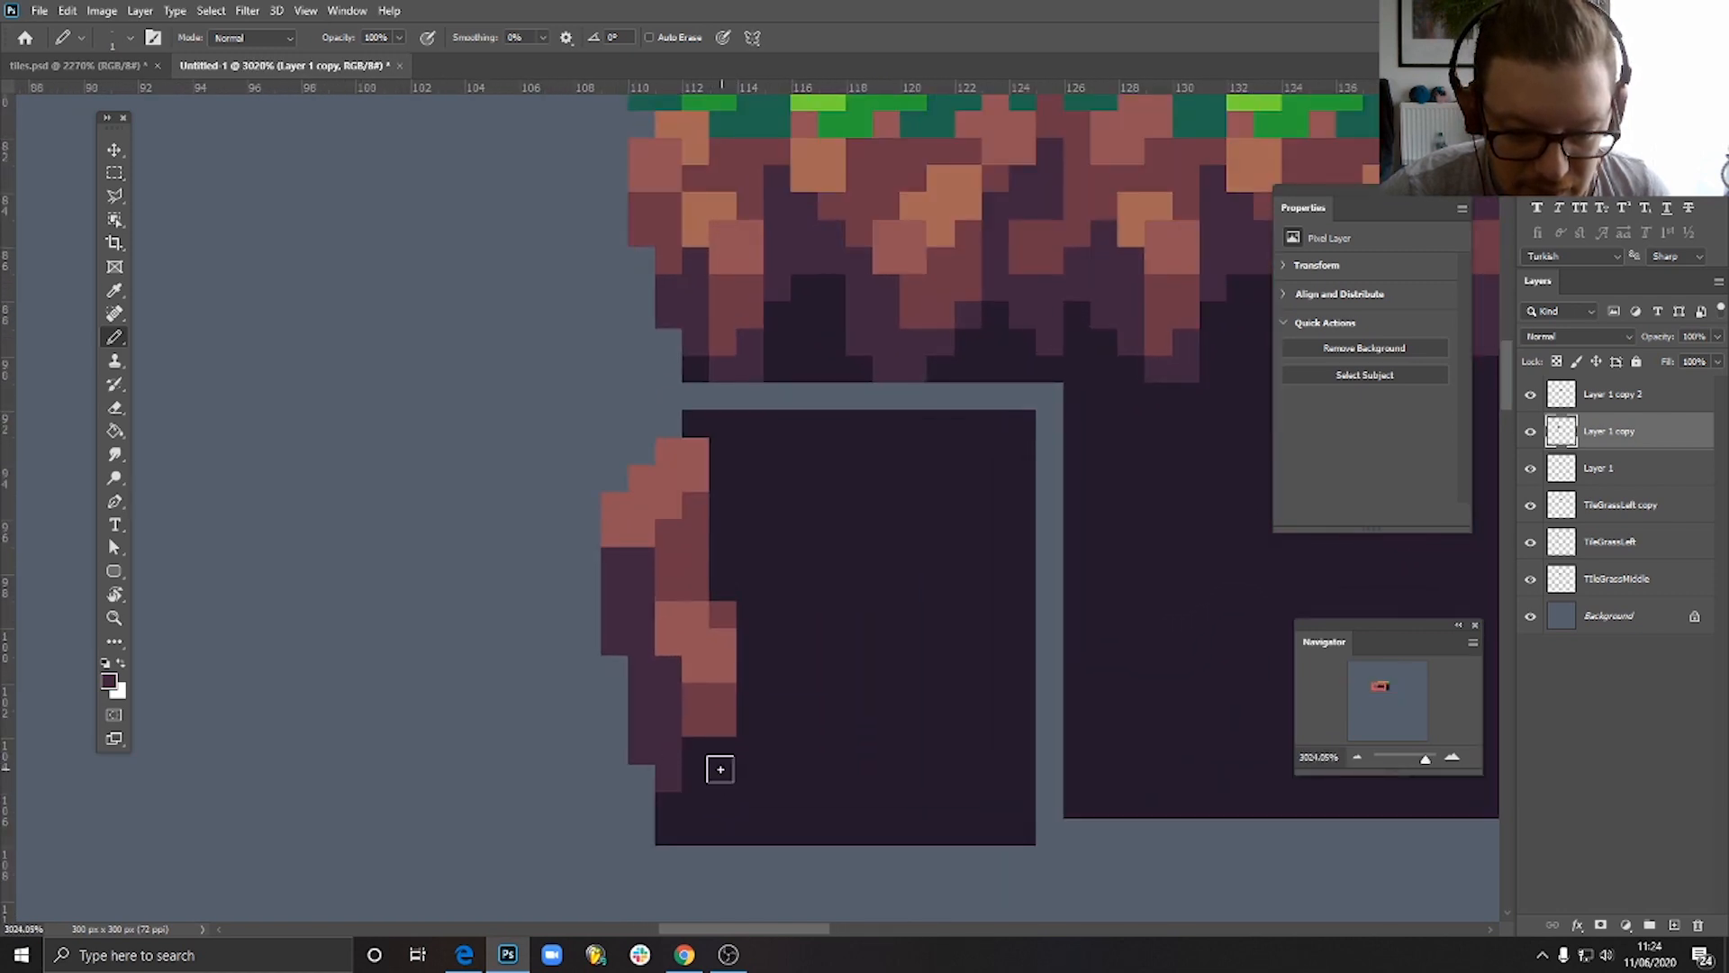
mouse_move(721, 769)
mouse_down()
mouse_move(760, 760)
mouse_move(749, 771)
mouse_move(773, 772)
mouse_move(768, 754)
mouse_move(747, 788)
mouse_move(719, 713)
mouse_move(747, 797)
mouse_move(759, 762)
mouse_move(773, 768)
mouse_move(690, 747)
mouse_move(720, 728)
mouse_move(687, 819)
mouse_up()
alt+click(734, 731)
alt+click(664, 758)
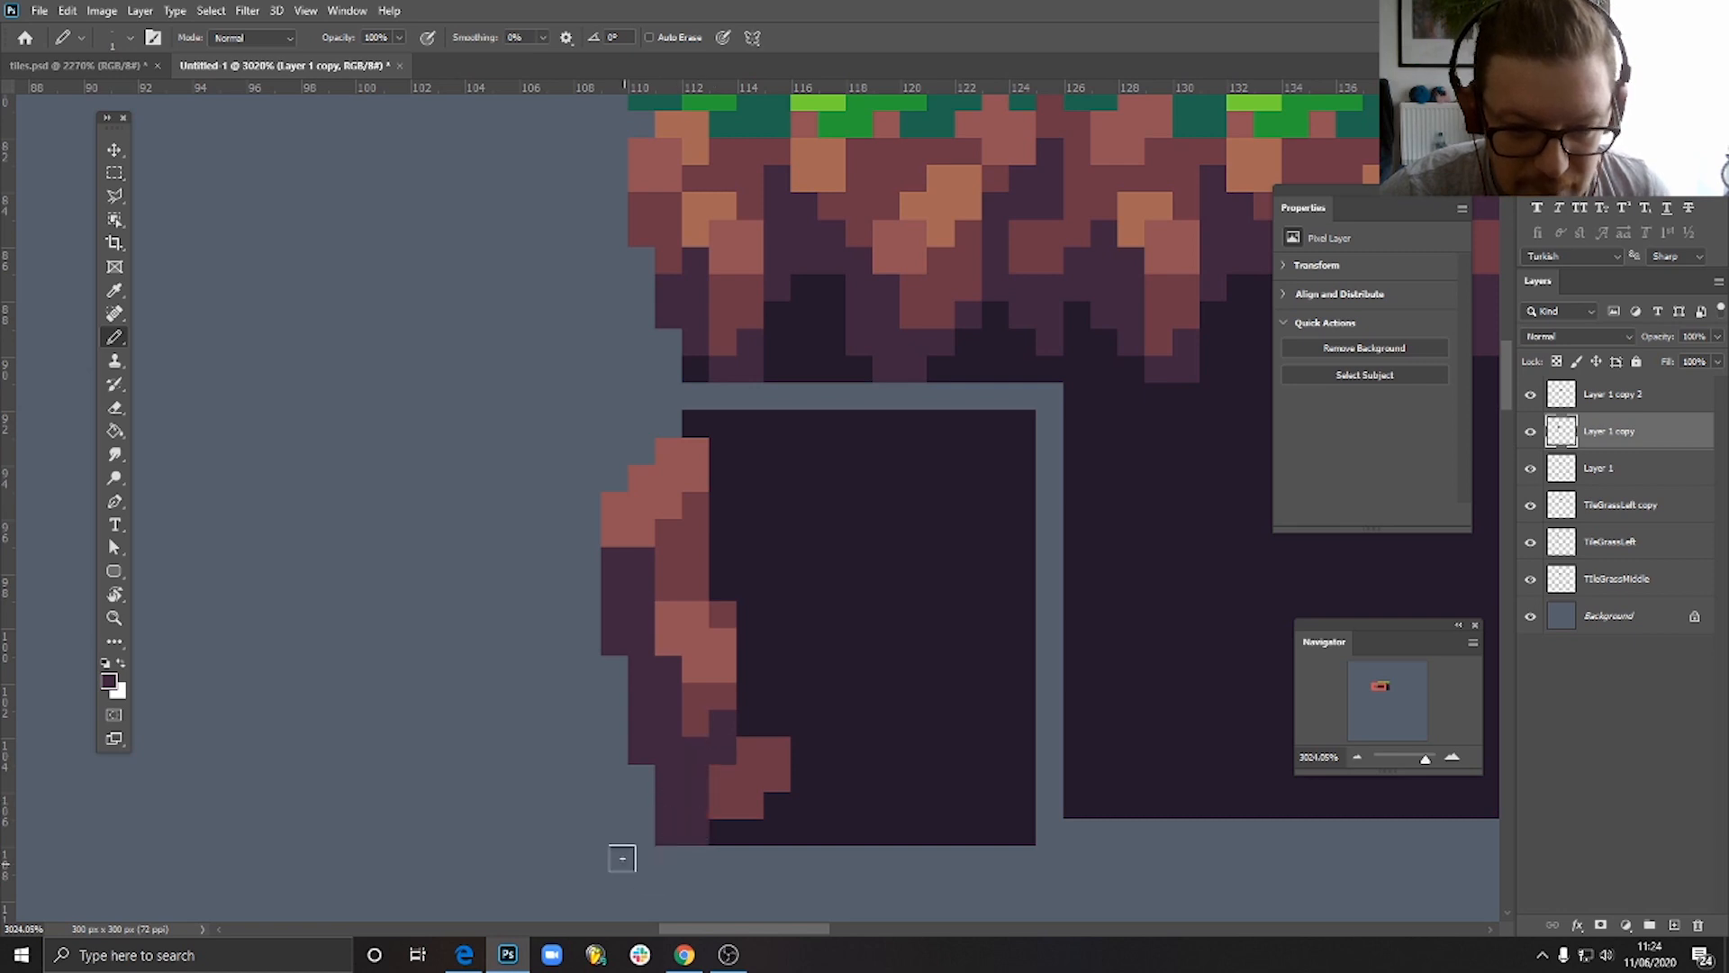
- Add a purple pixel at the tile's top-left corner and a purple patch 2 by 3 pixels to the right of the upper rock
click(696, 424)
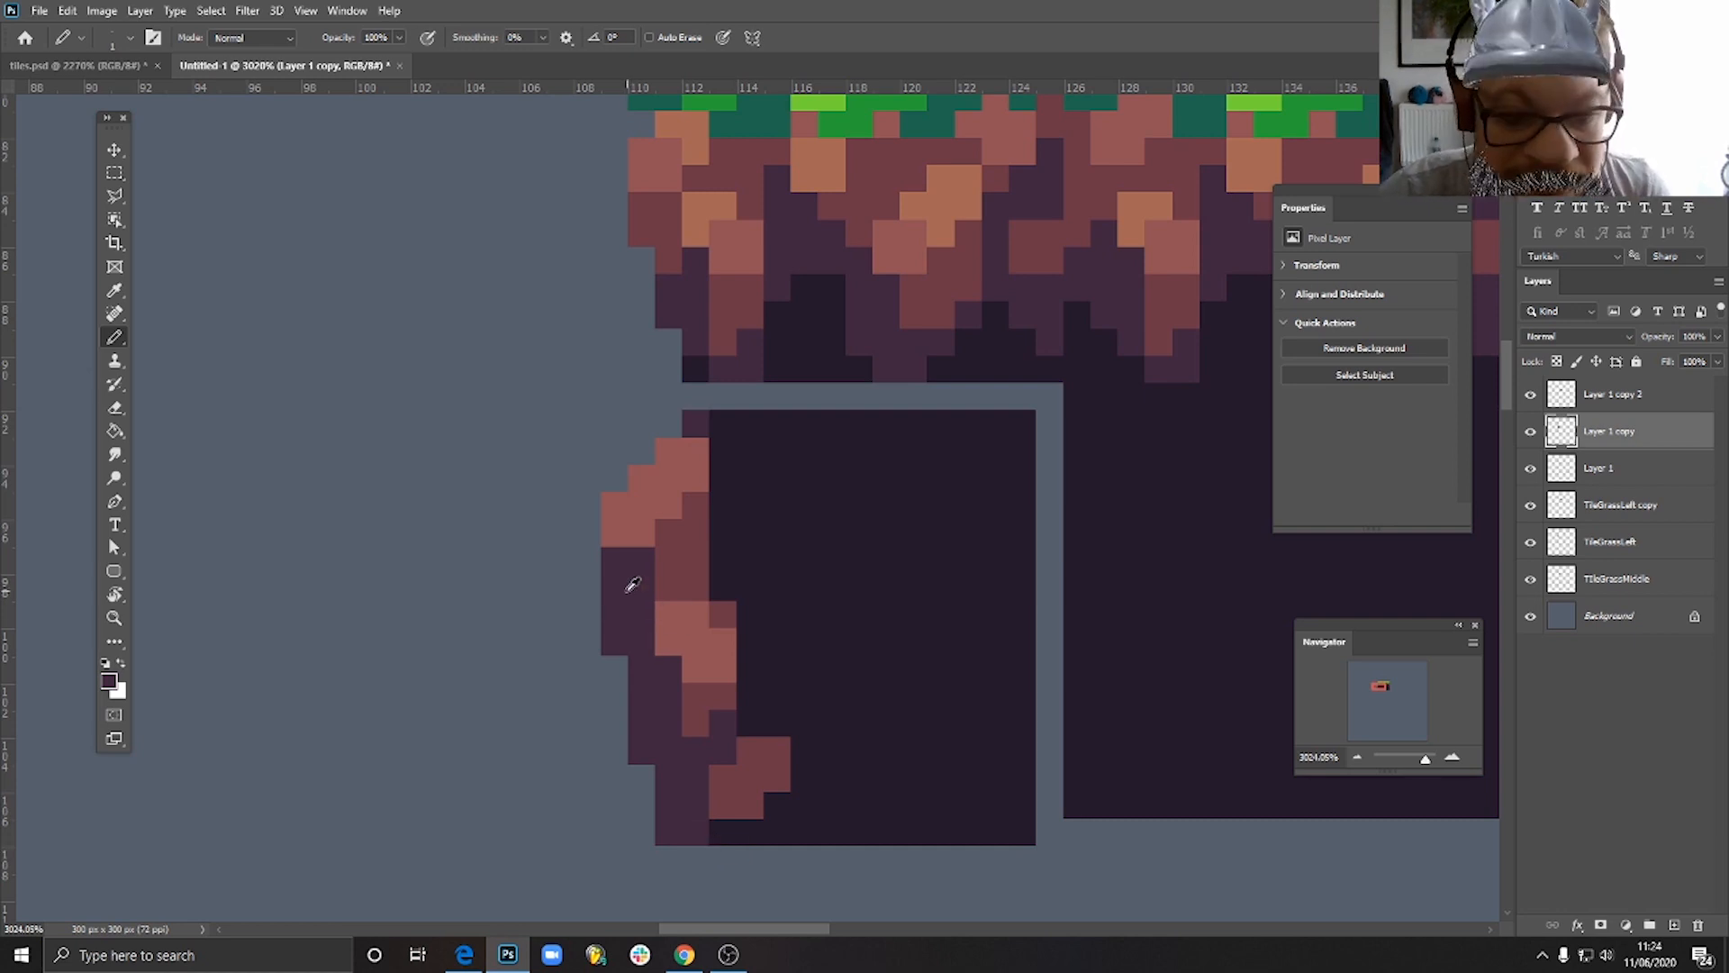
mouse_move(746, 527)
mouse_down()
mouse_move(777, 522)
mouse_move(753, 545)
mouse_move(719, 504)
mouse_move(727, 556)
mouse_move(746, 519)
mouse_up()
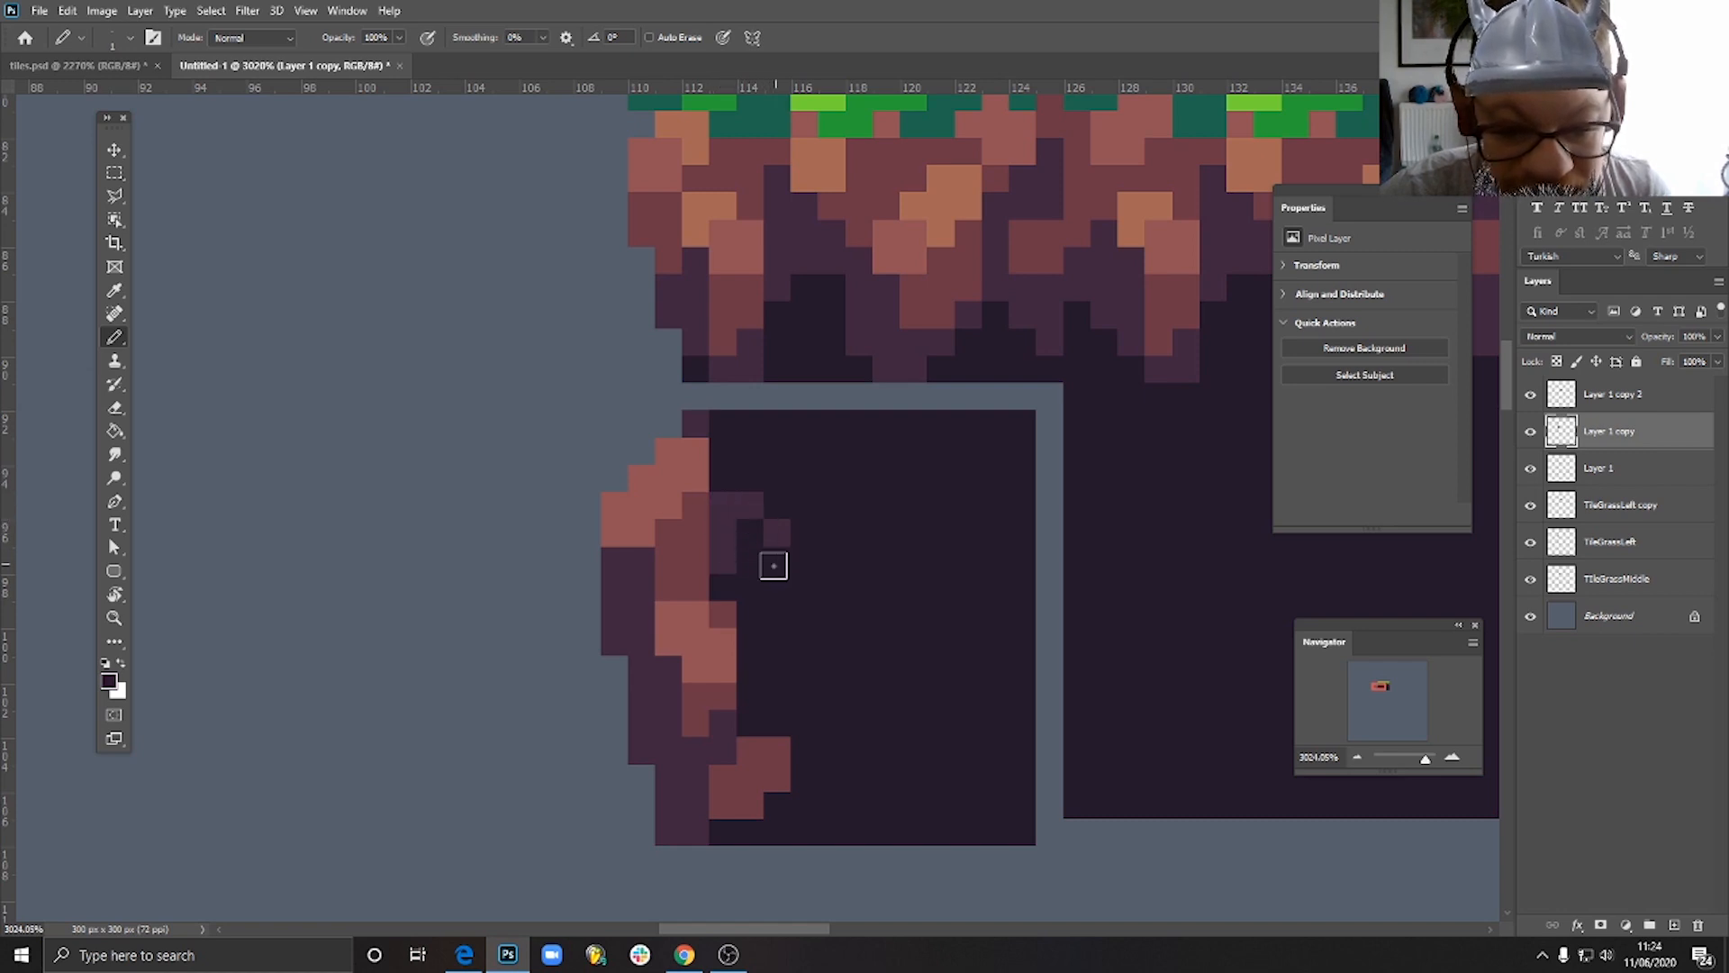
click(776, 532)
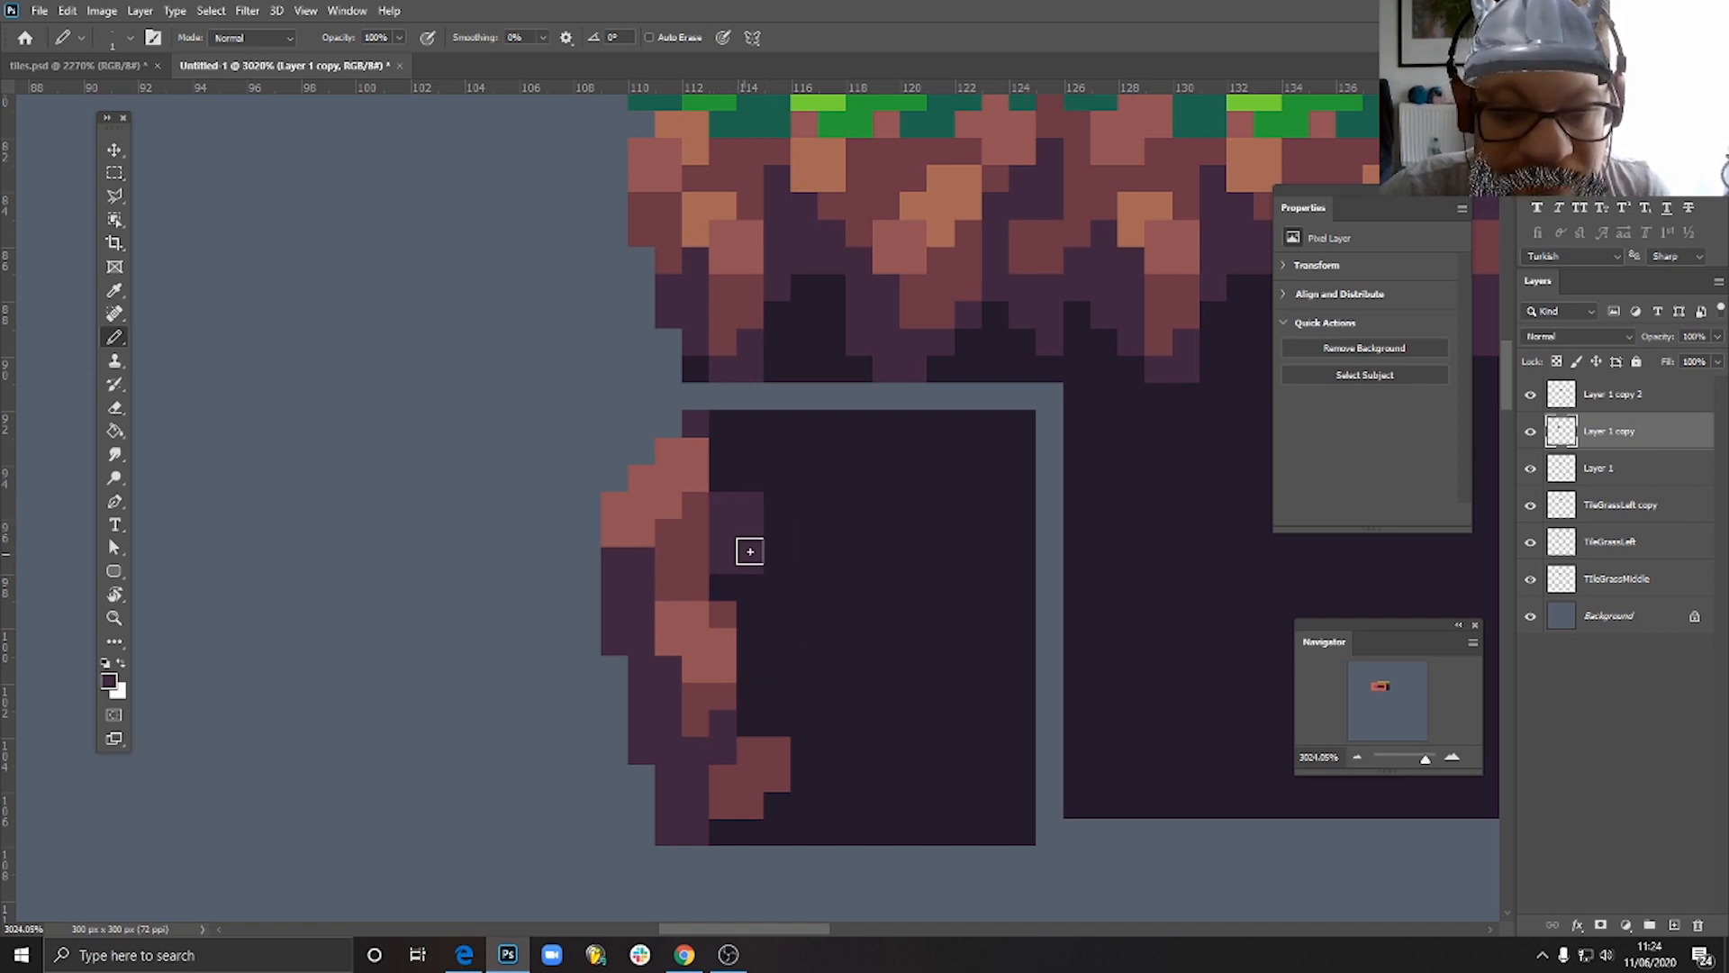
- Extend the purple patch beside the upper rock up and right, and shade the second rock's right side with purple pixels
mouse_move(749, 549)
mouse_down()
mouse_move(768, 487)
mouse_move(751, 488)
mouse_up()
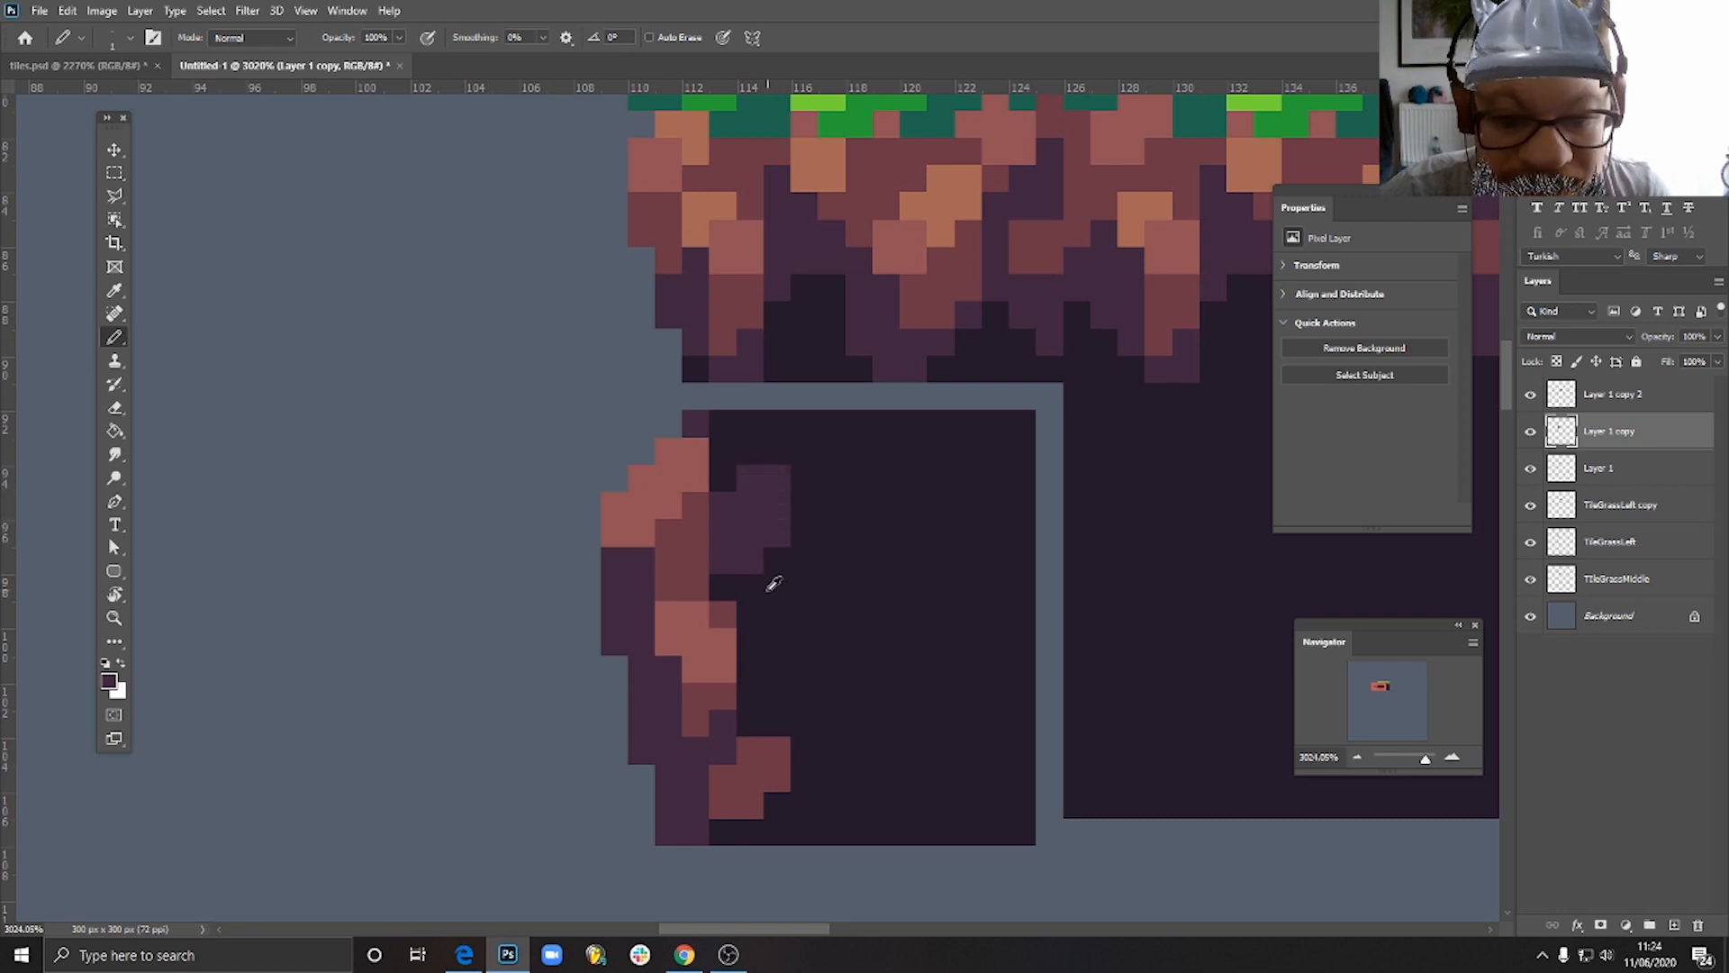
alt+click(742, 544)
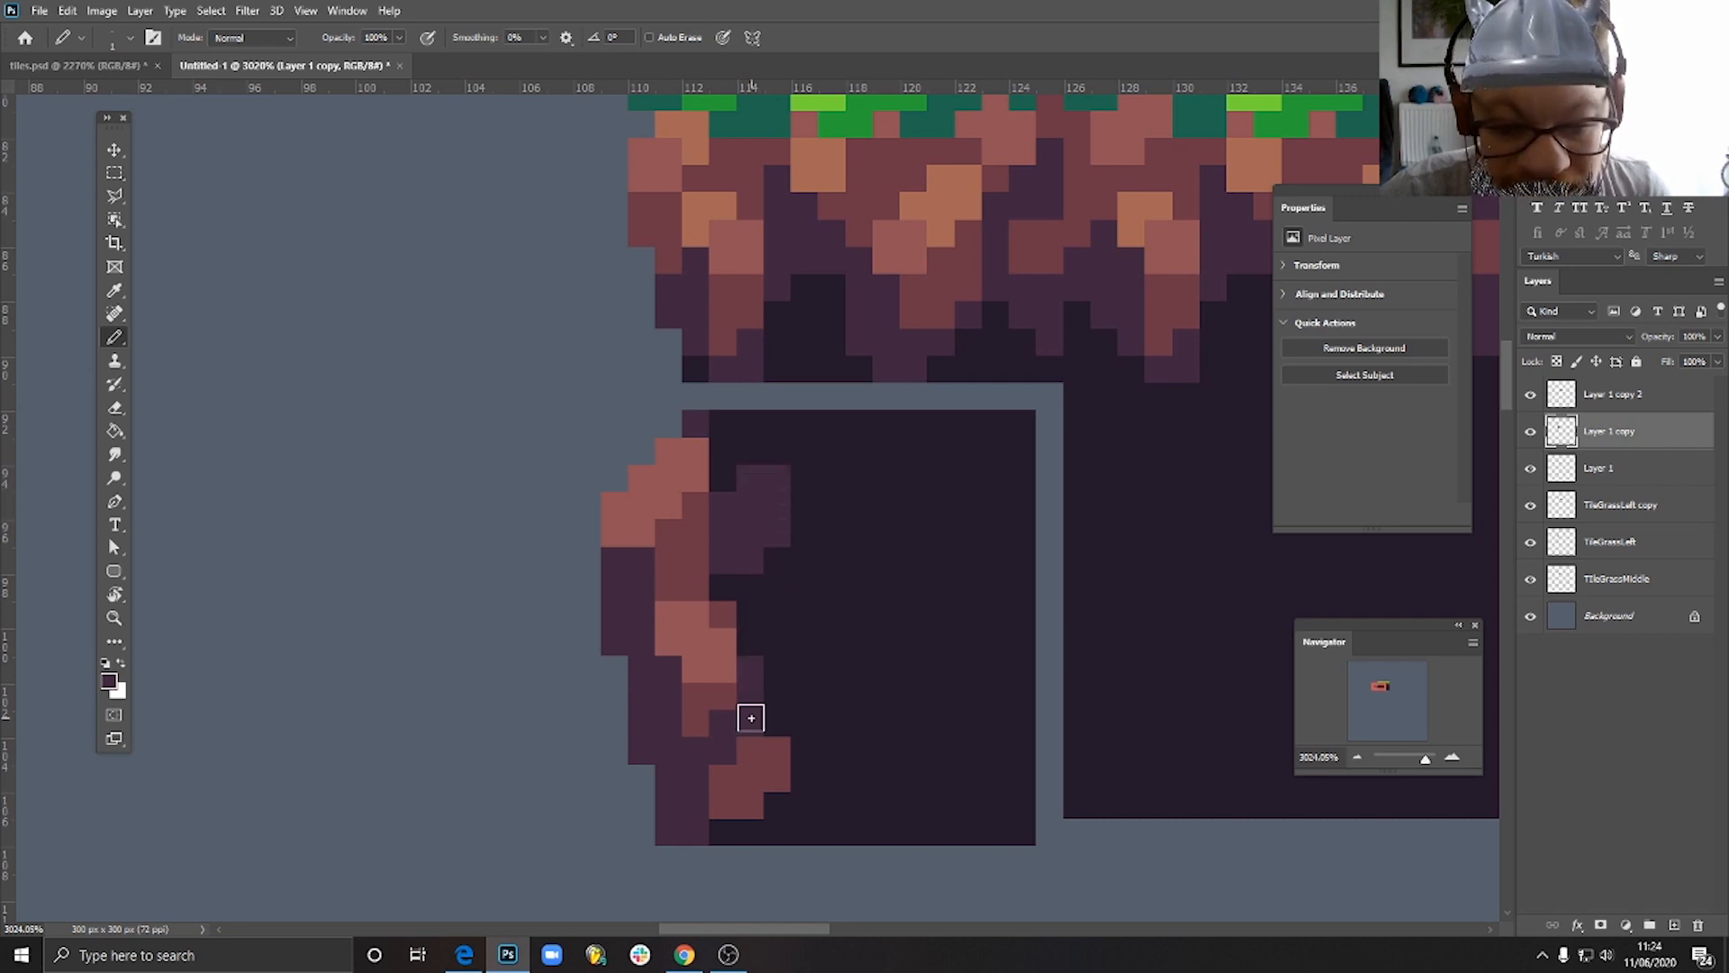
scroll(850, 718, down, 4)
scroll(847, 707, down, 3)
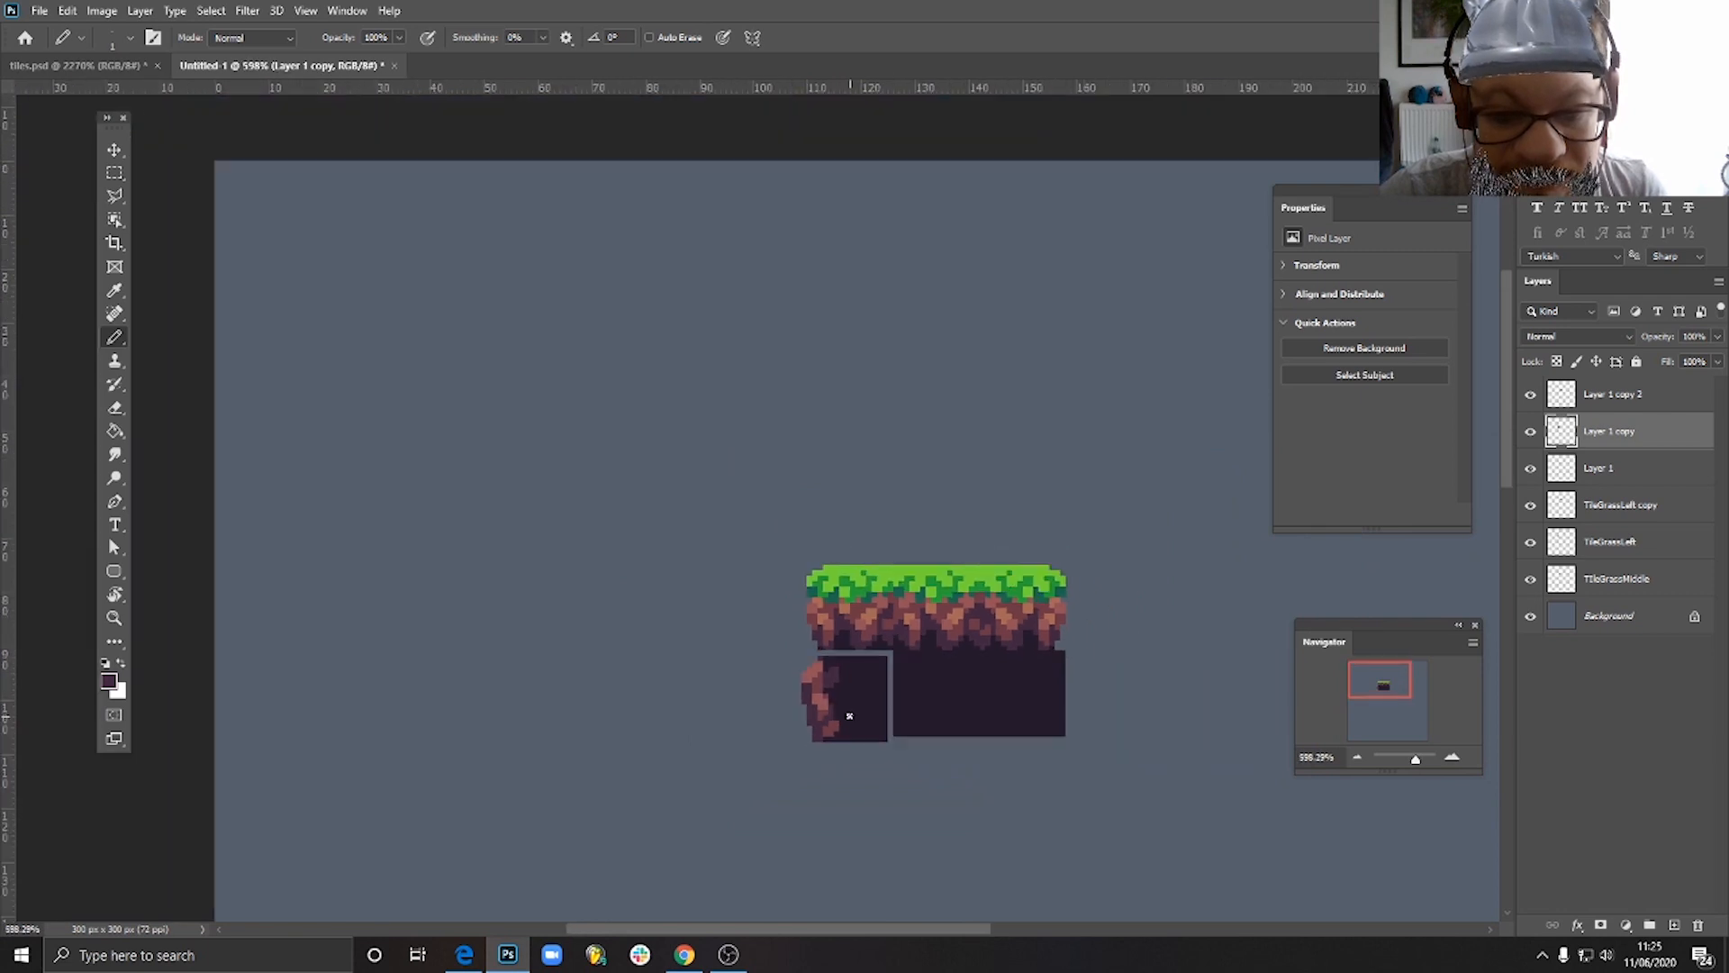
- Pencil a separate 2 by 2 pixel purple patch in the dark soil to the right of the second rock
scroll(847, 666, up, 3)
scroll(845, 660, up, 2)
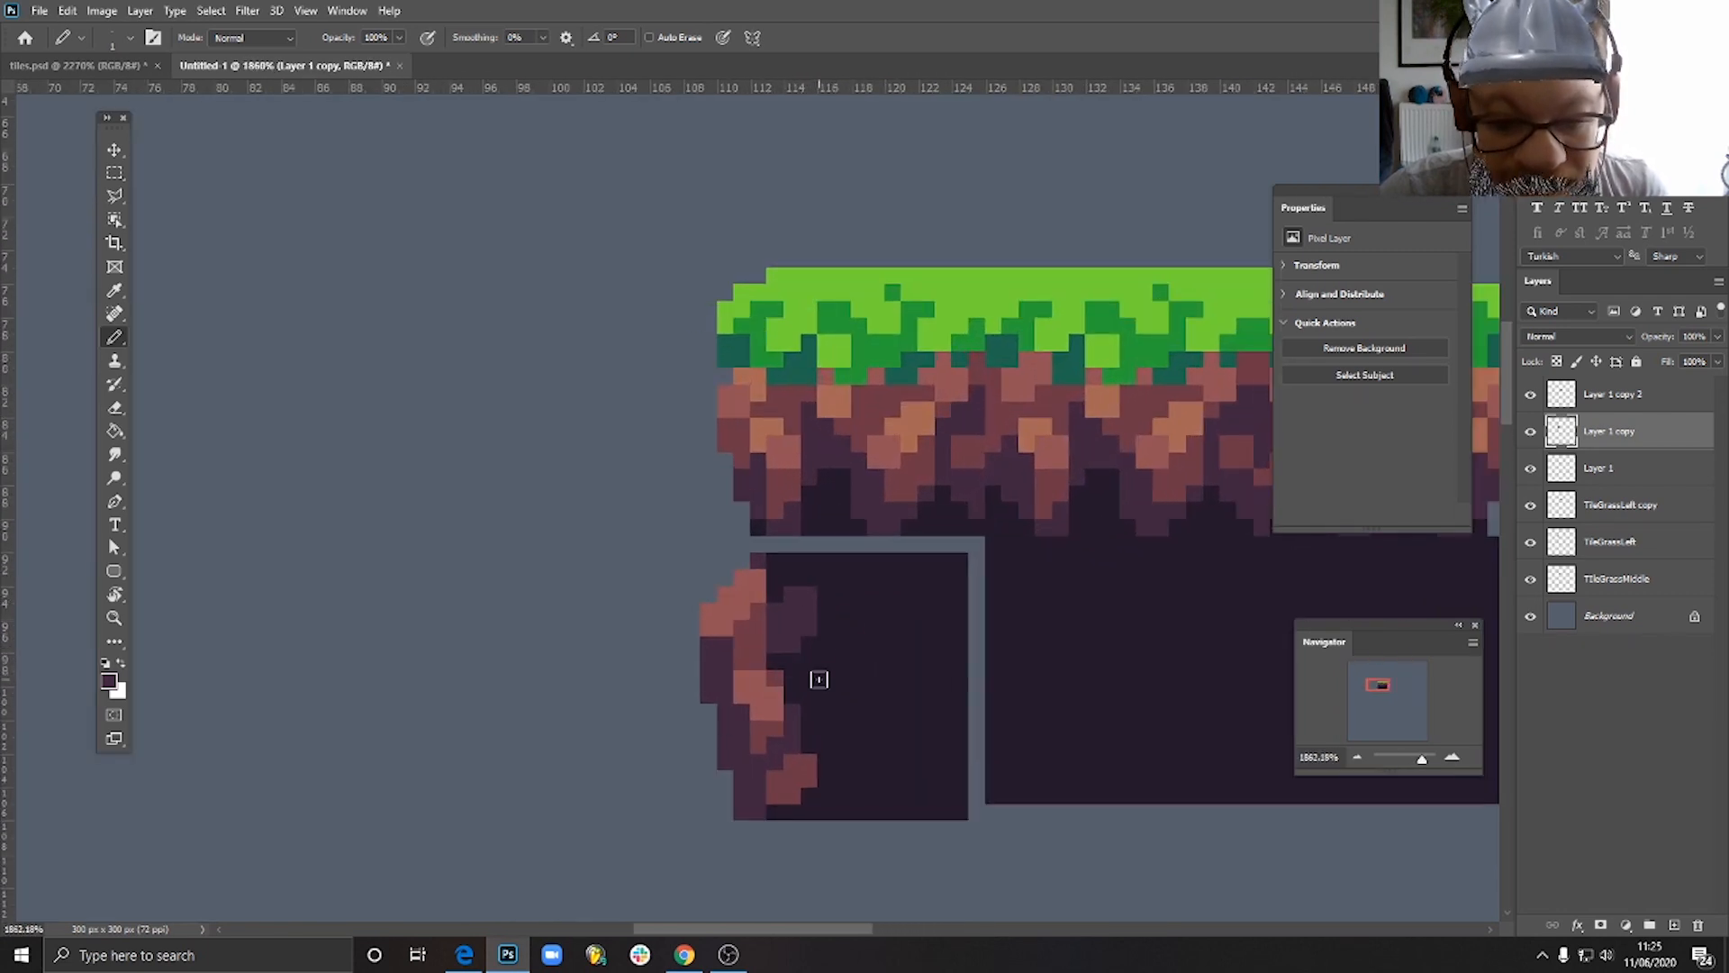
scroll(869, 748, down, 8)
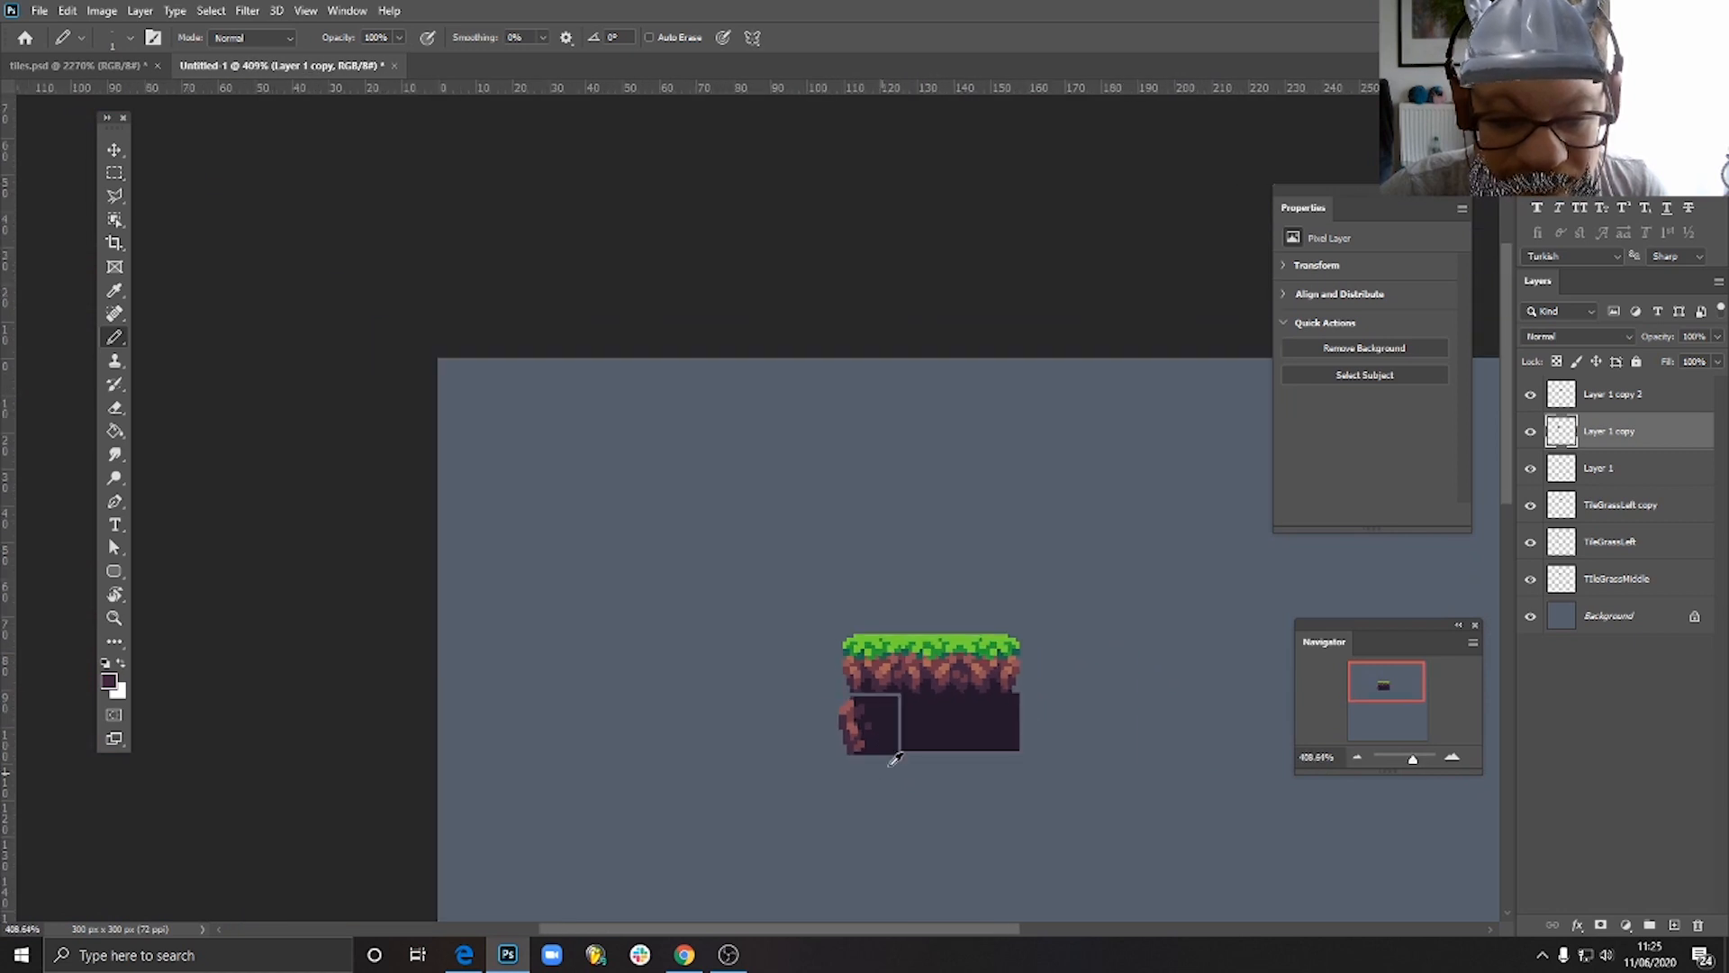
scroll(894, 759, up, 6)
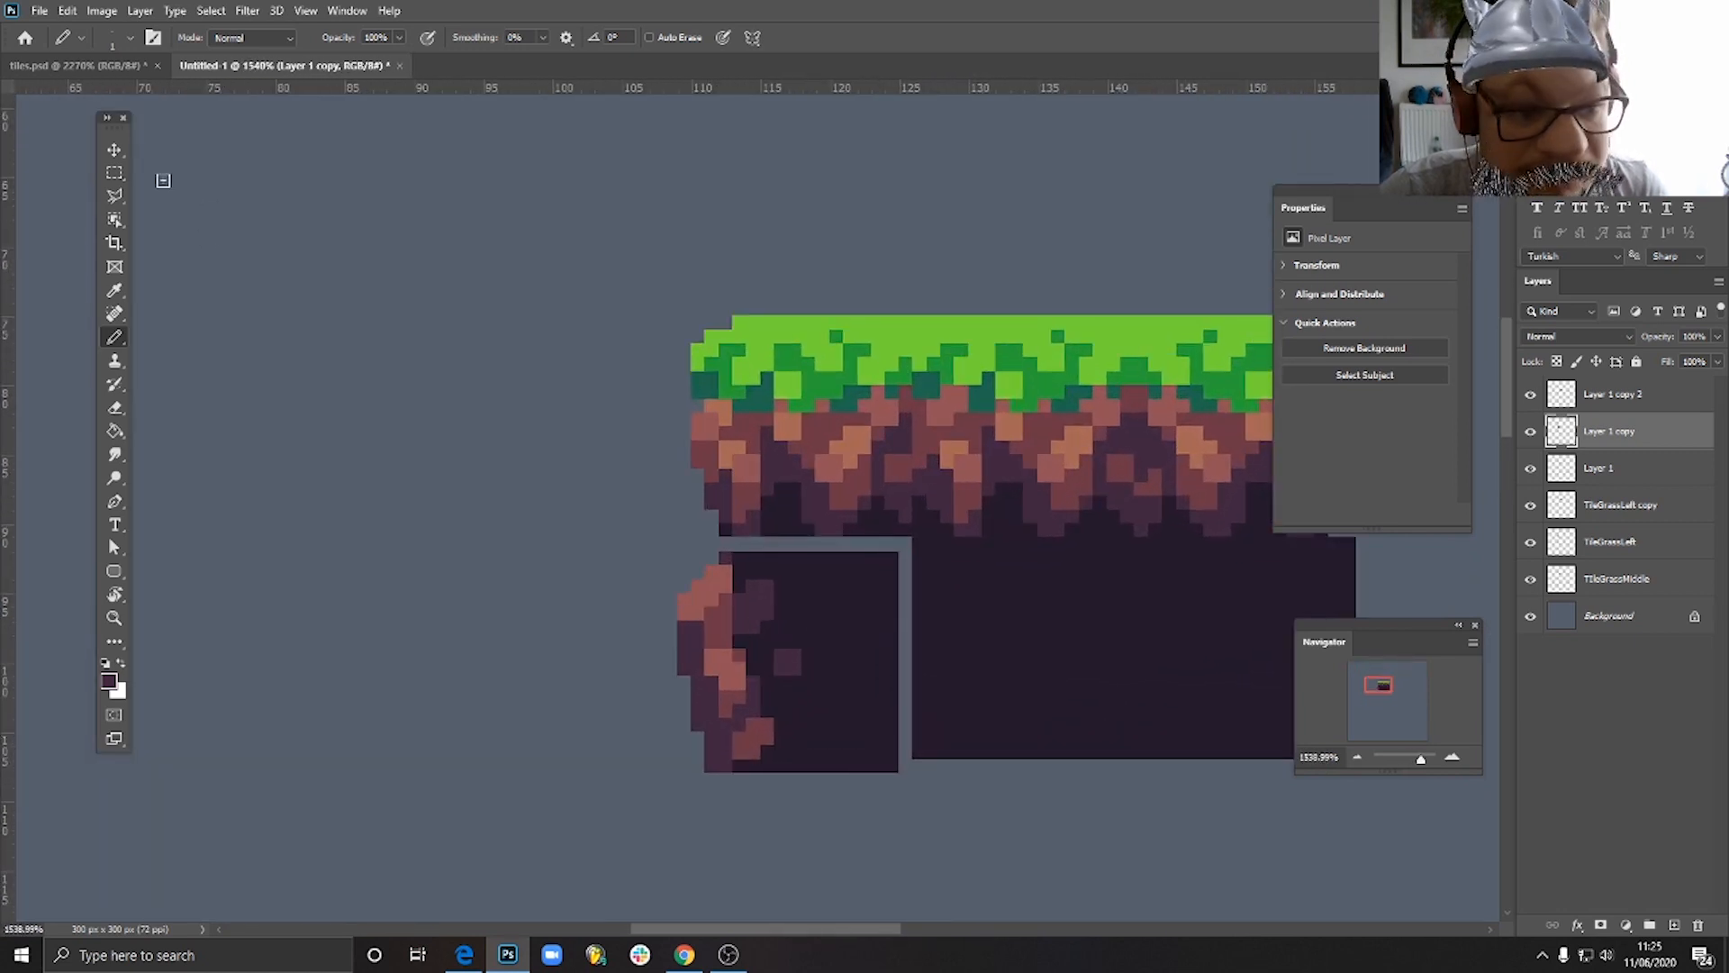
- Move the rocky-edge soil tile flush against the grass edge tile above and the plain soil tile beside it
click(114, 149)
scroll(842, 599, down, 6)
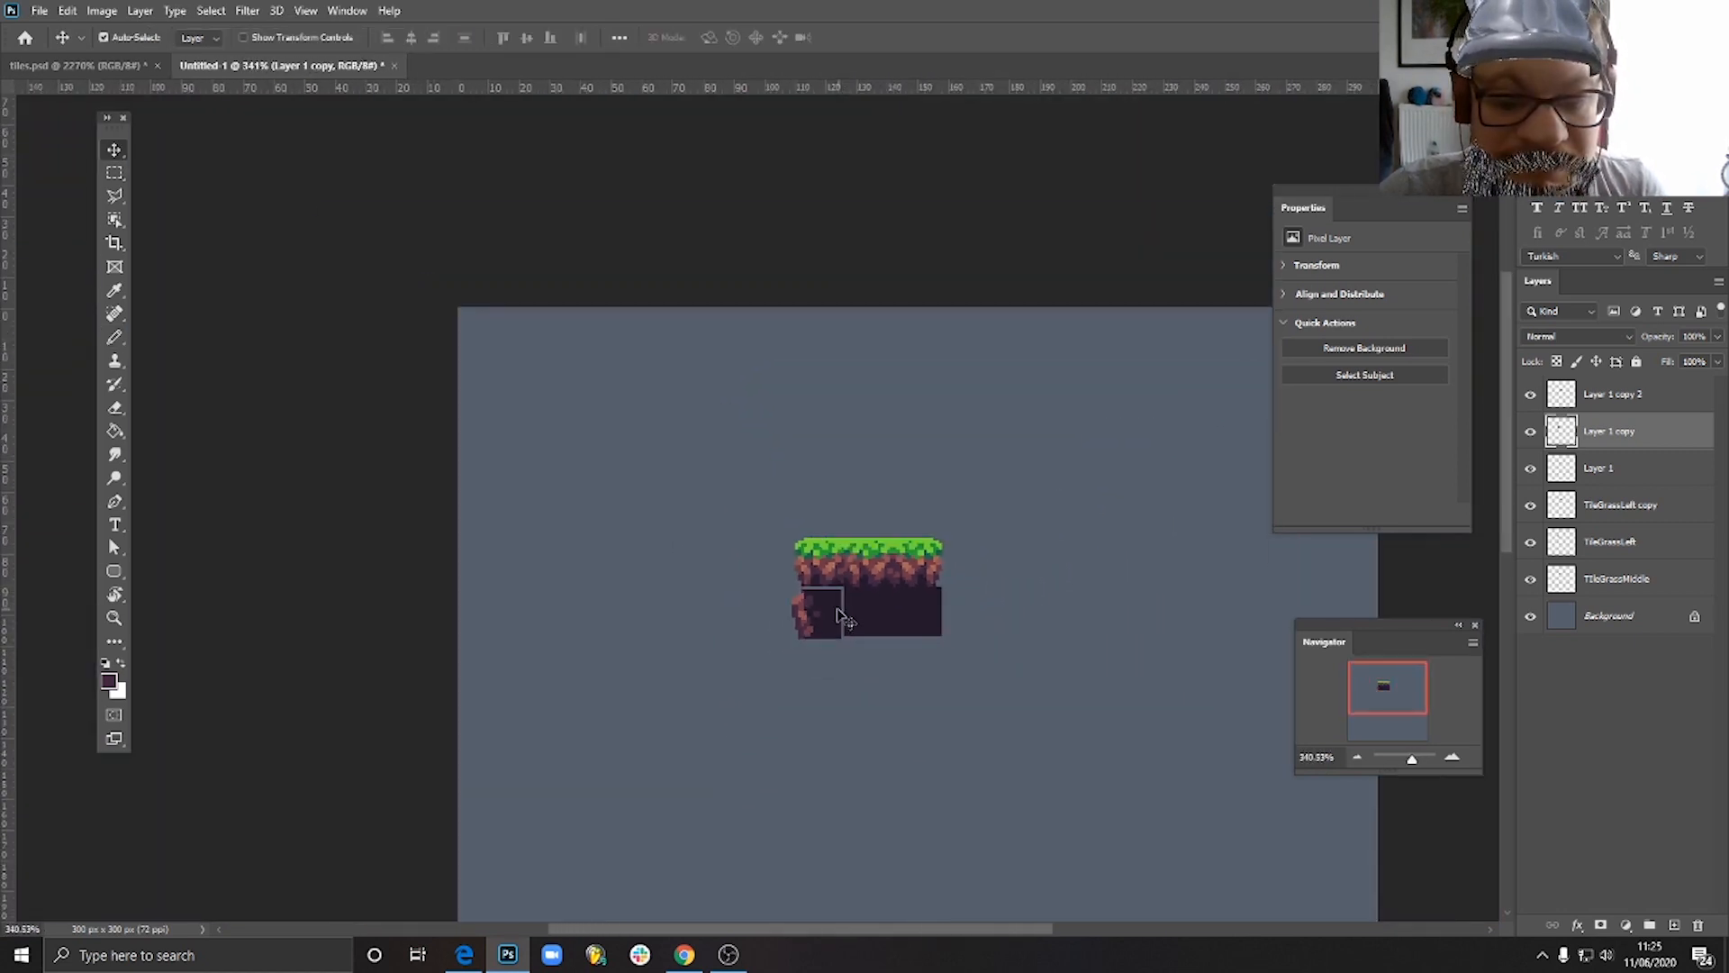
scroll(837, 618, up, 2)
scroll(833, 618, down, 2)
scroll(826, 618, up, 3)
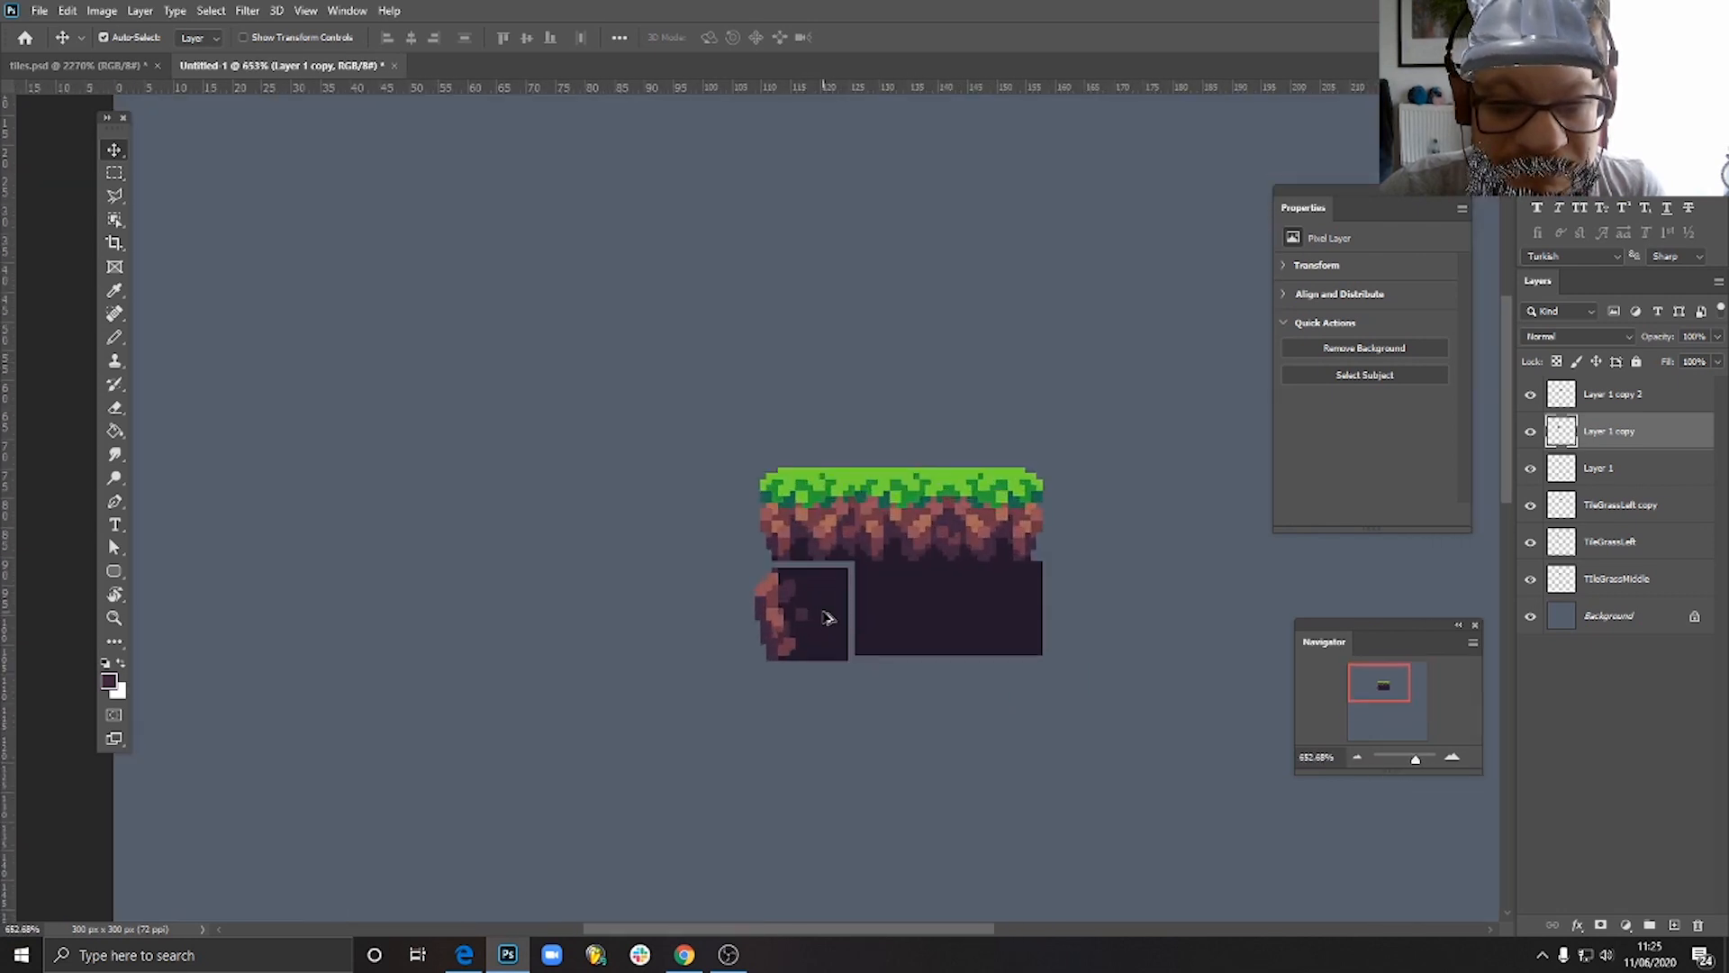
scroll(827, 618, up, 6)
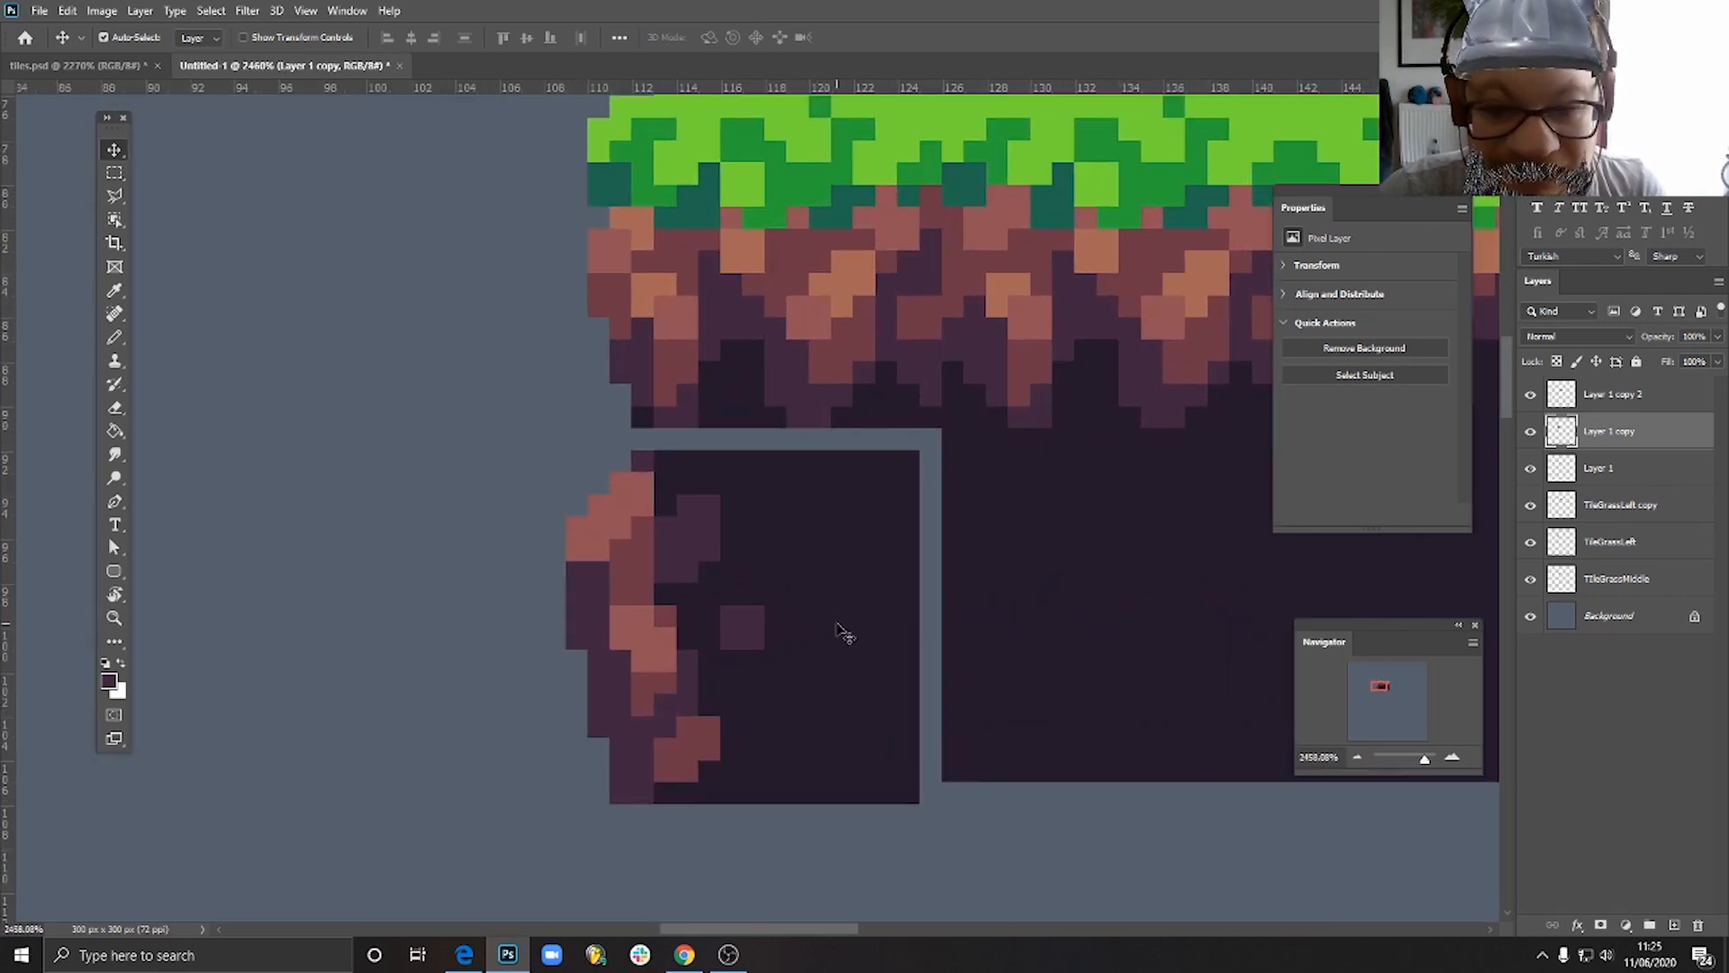
scroll(857, 621, down, 7)
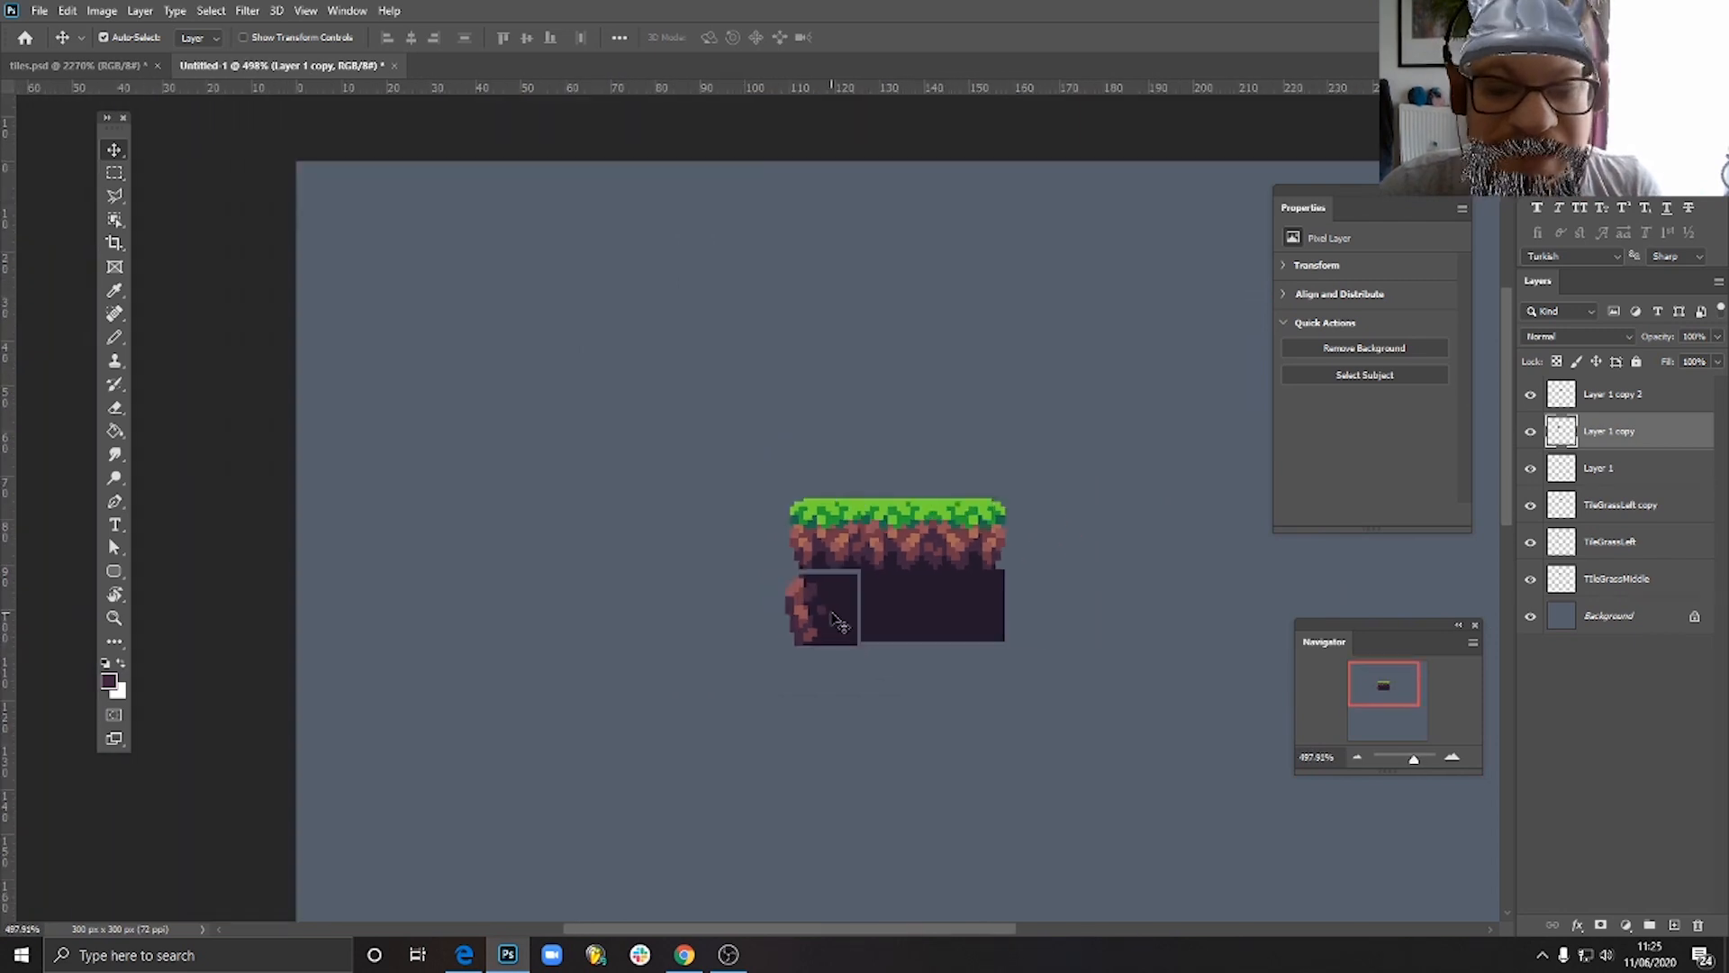
scroll(863, 622, up, 2)
scroll(865, 624, up, 2)
mouse_move(790, 628)
mouse_down()
mouse_move(817, 605)
mouse_move(793, 598)
mouse_move(802, 616)
mouse_up()
scroll(833, 592, down, 4)
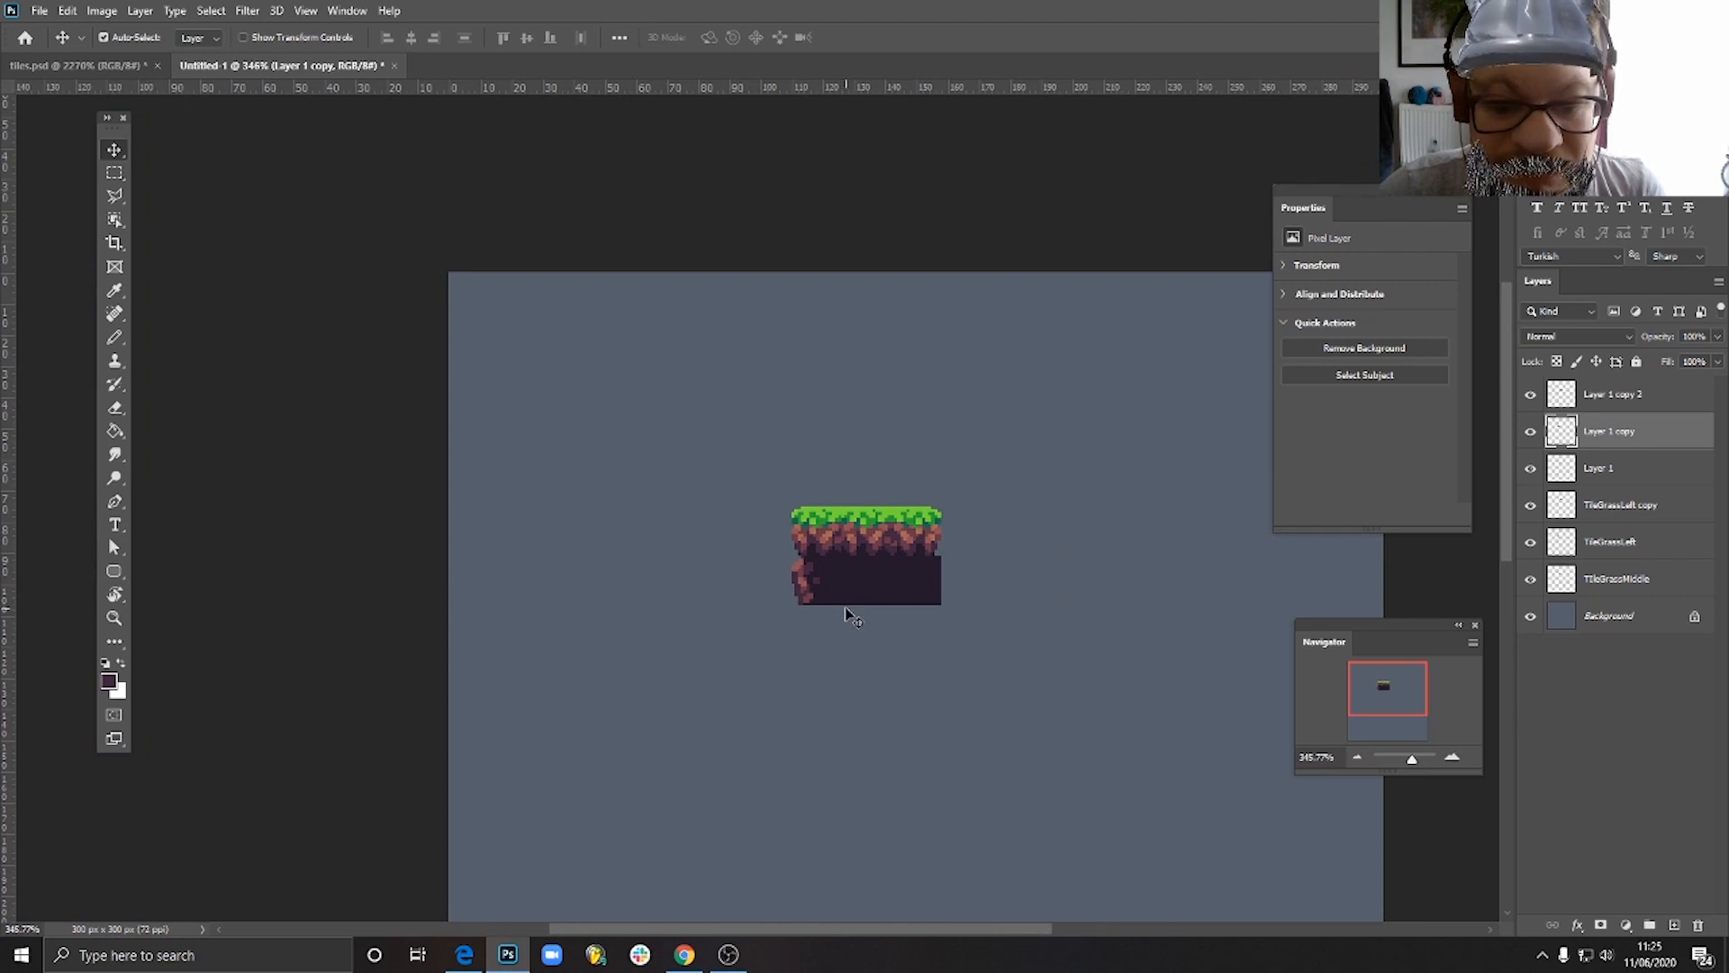
- Examine close up and from a distance how the rocky left edge joins the grass edge tile above it
scroll(816, 590, up, 5)
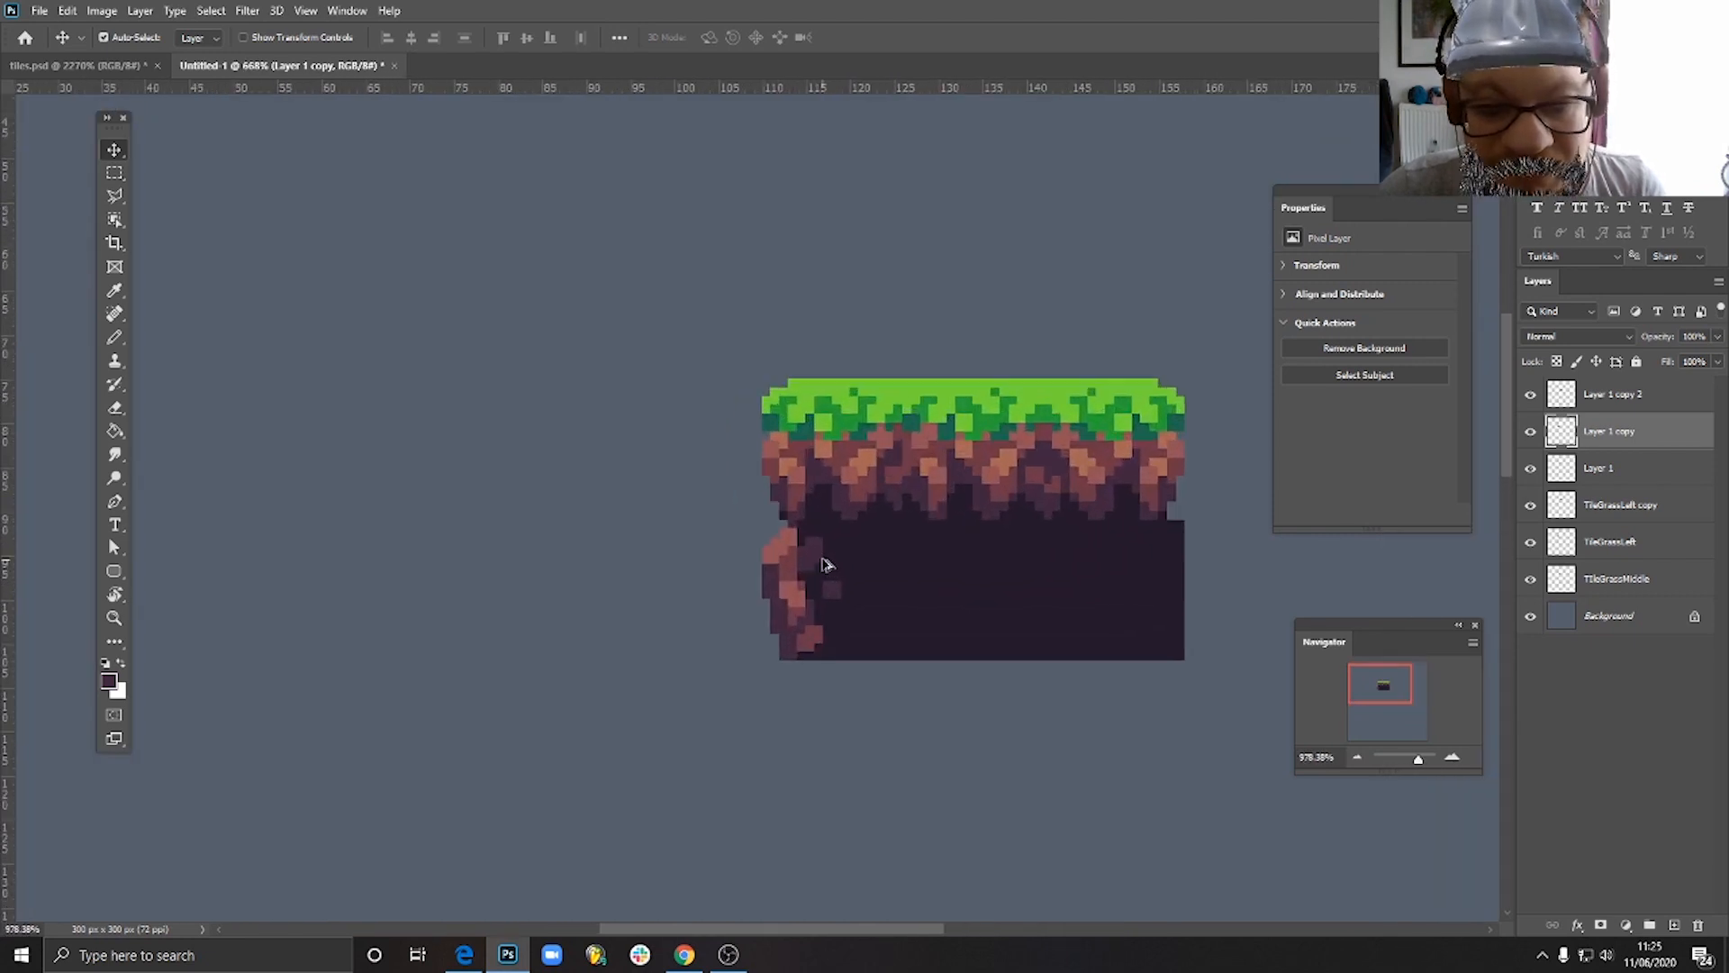
click(810, 468)
key(e)
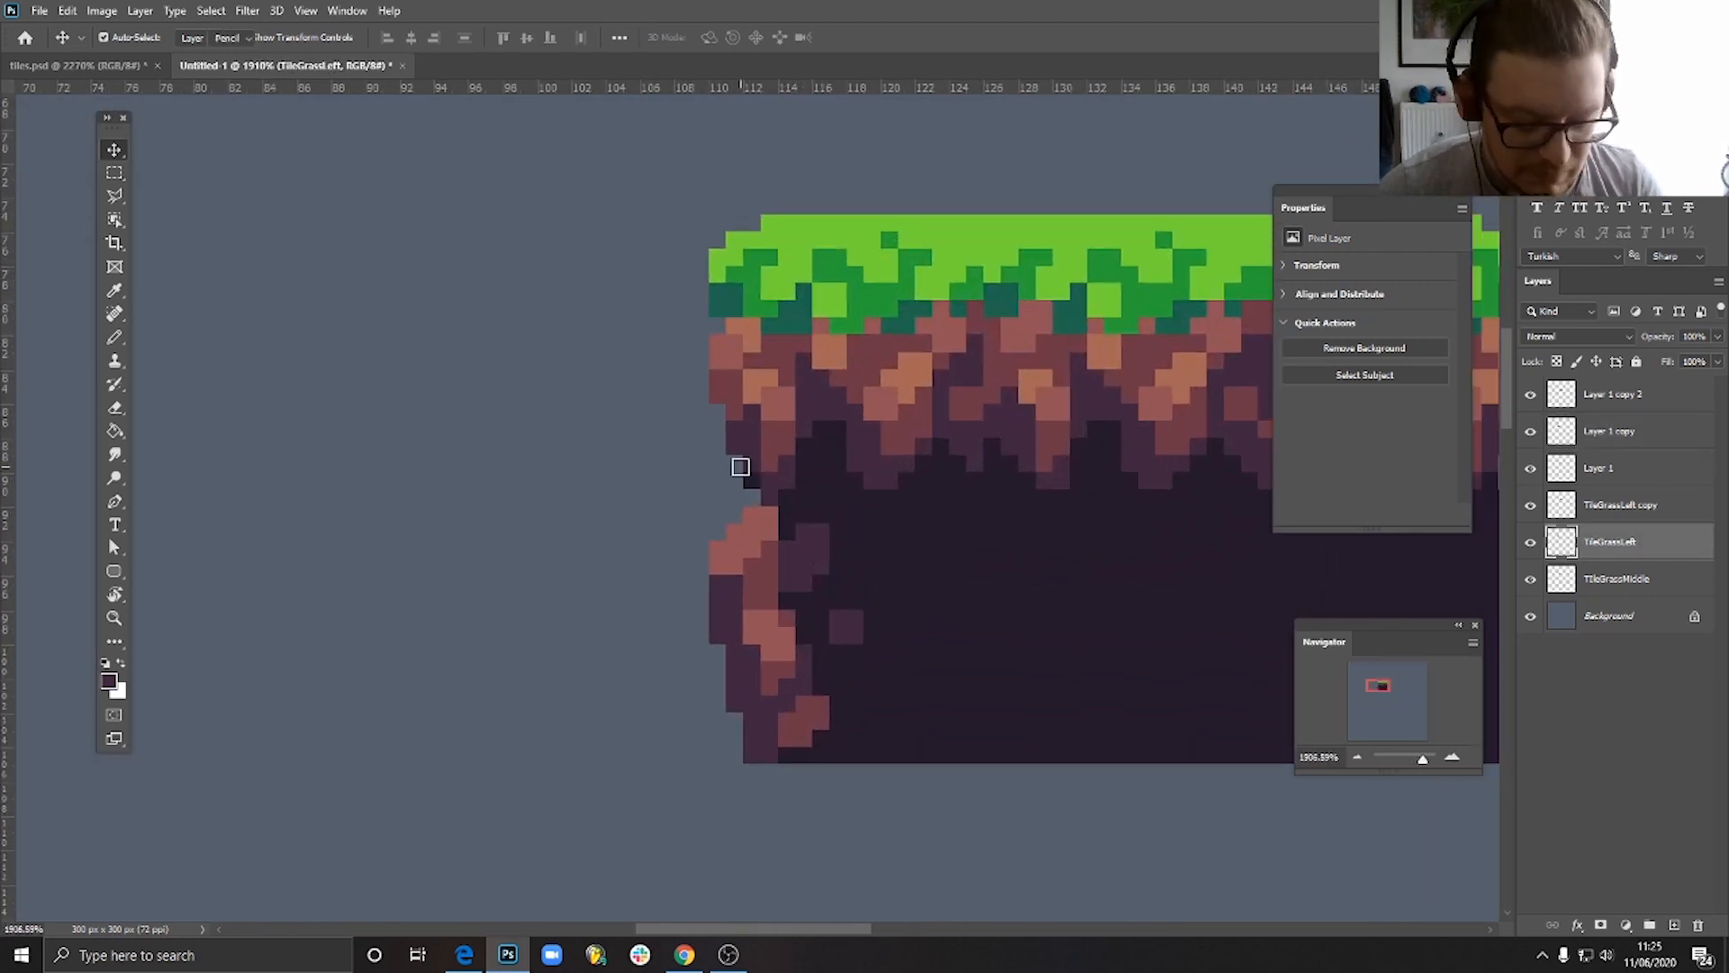
click(115, 337)
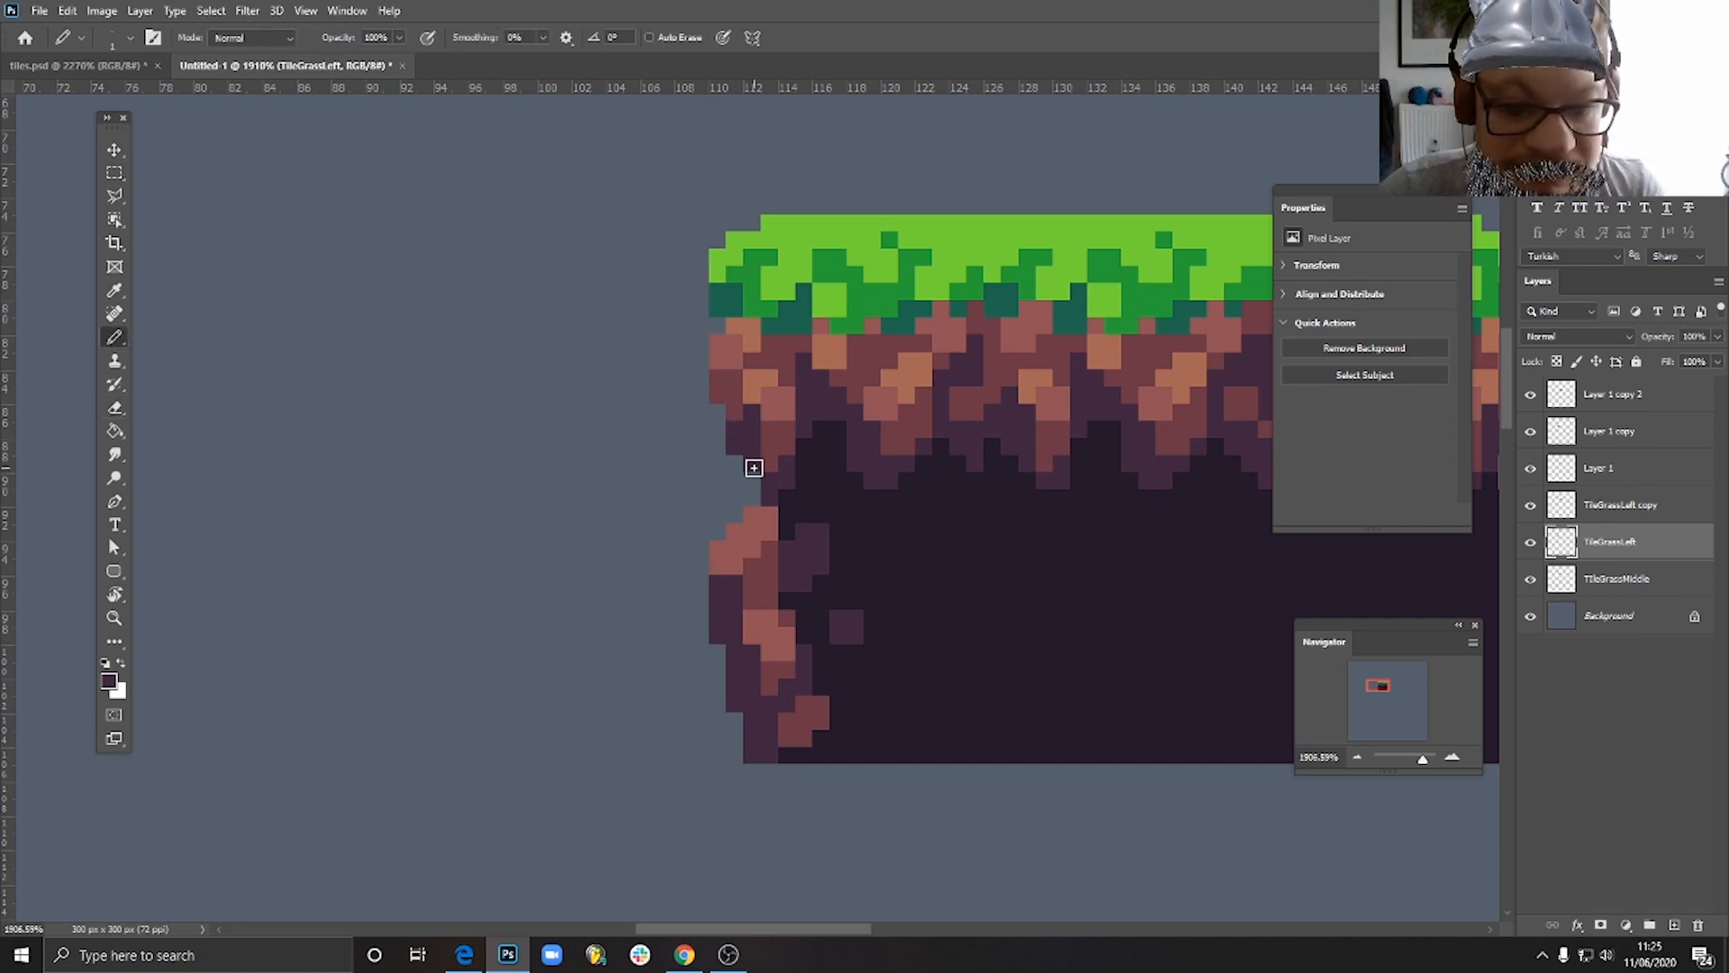
scroll(868, 567, down, 8)
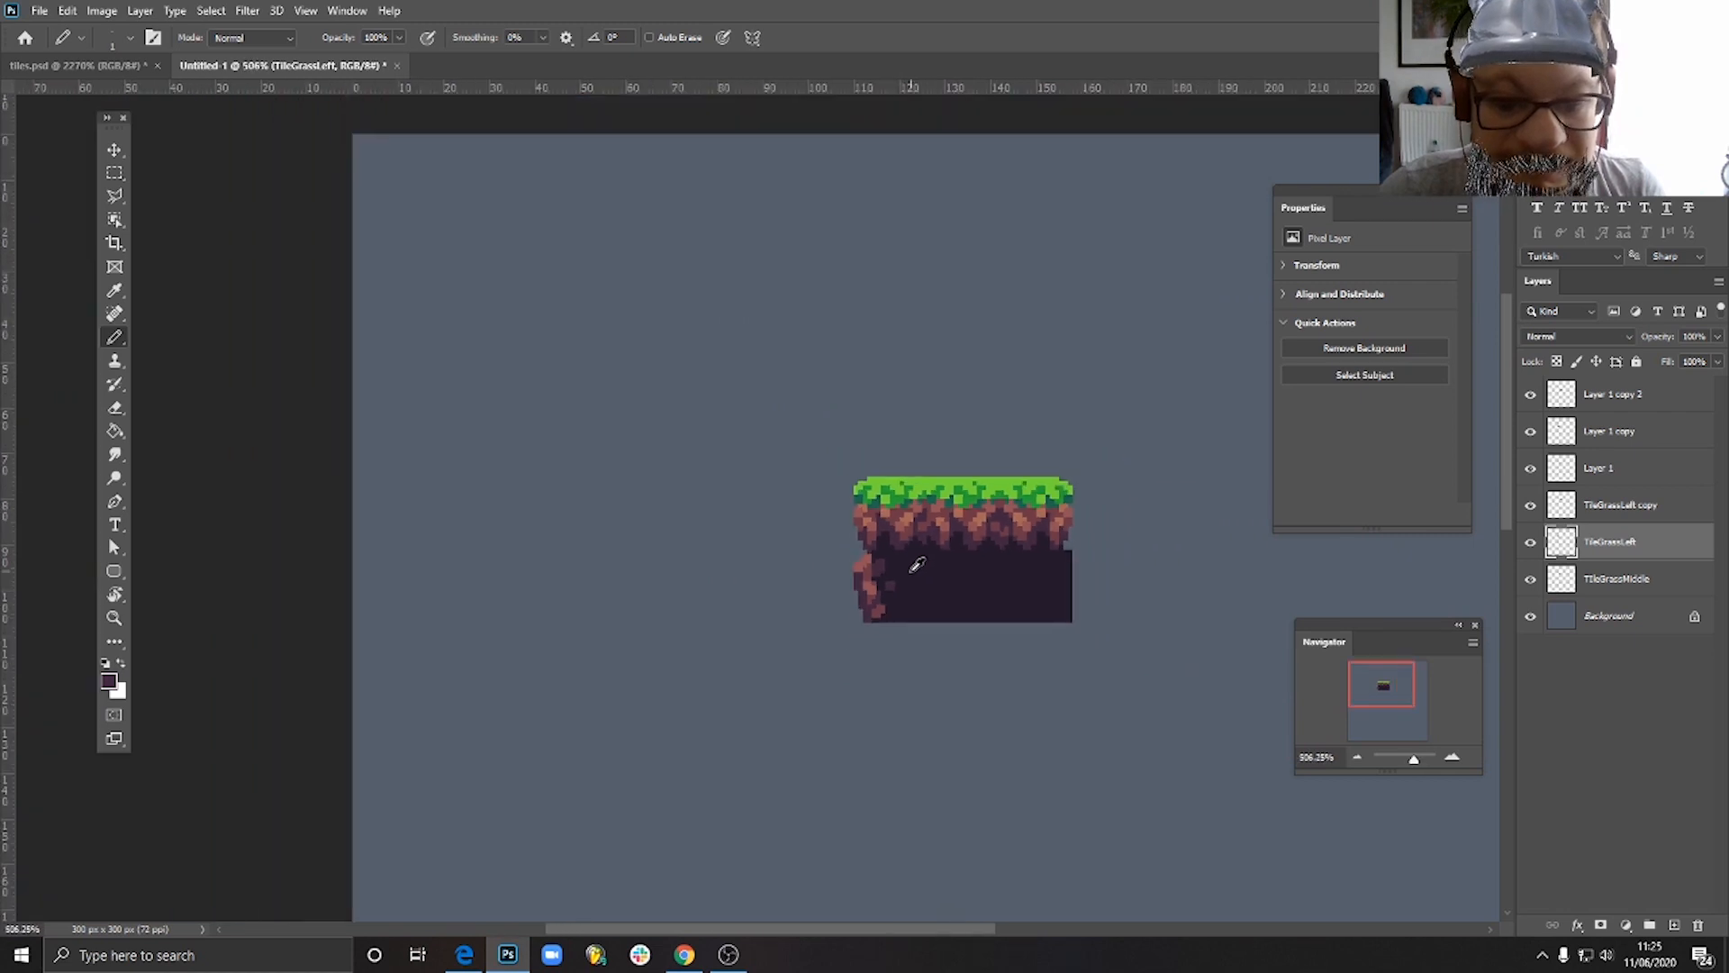
scroll(909, 590, up, 2)
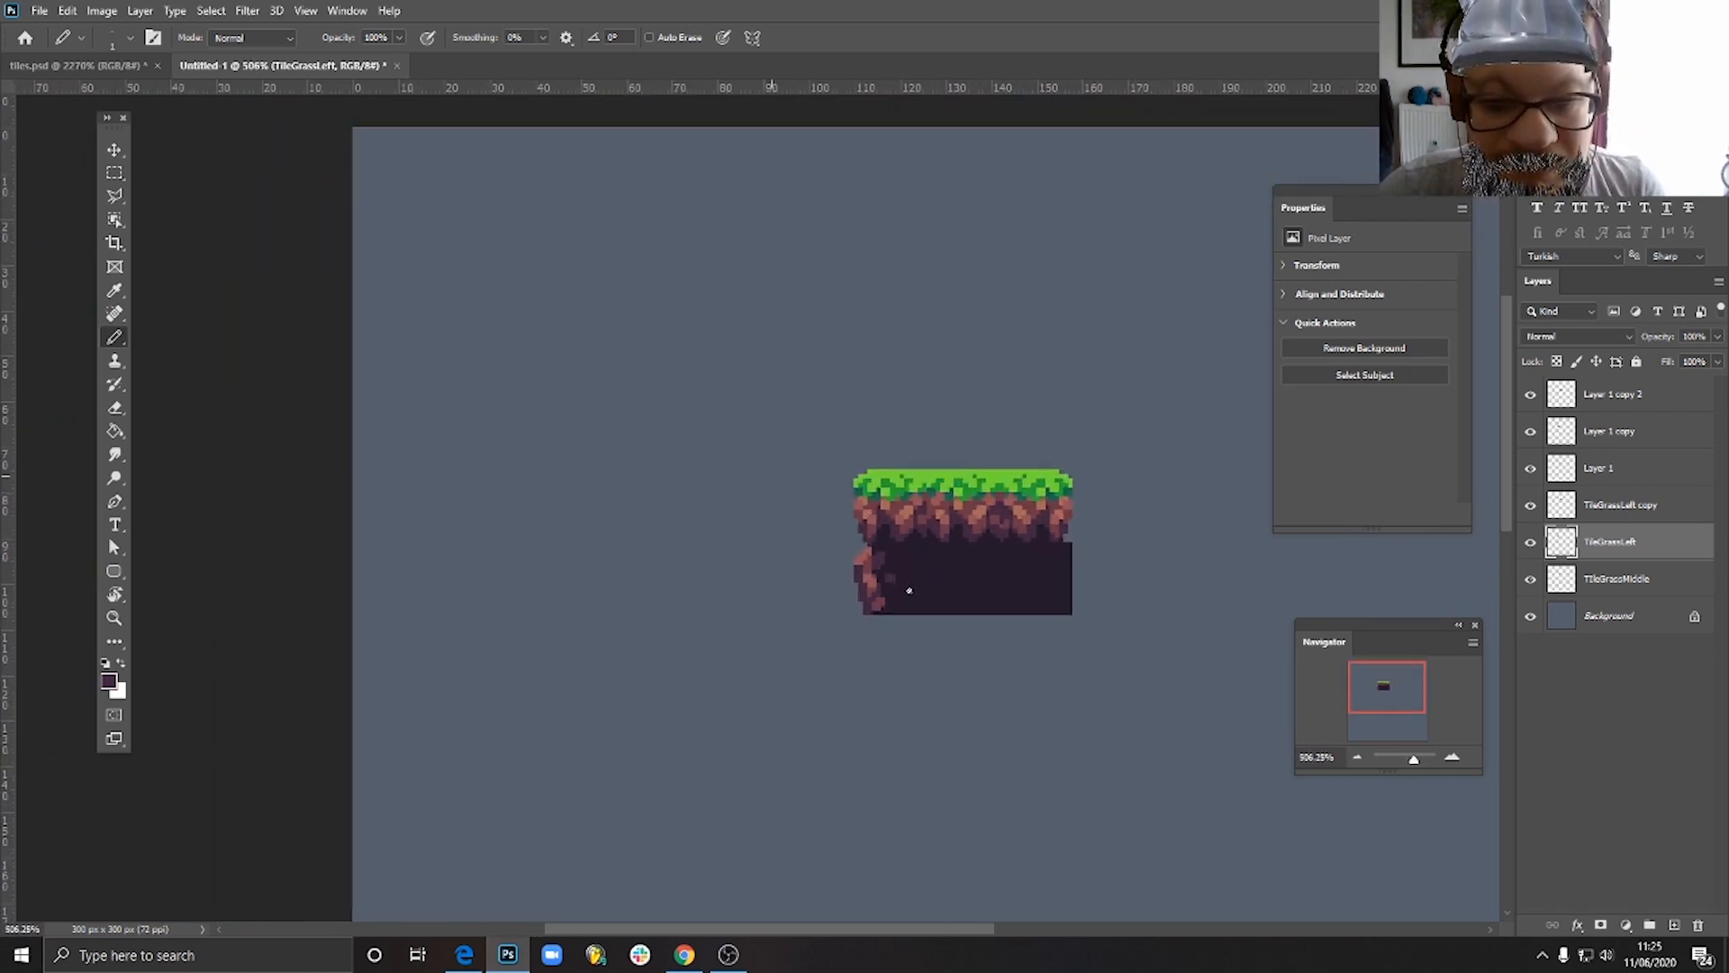
scroll(909, 590, down, 2)
scroll(915, 586, up, 4)
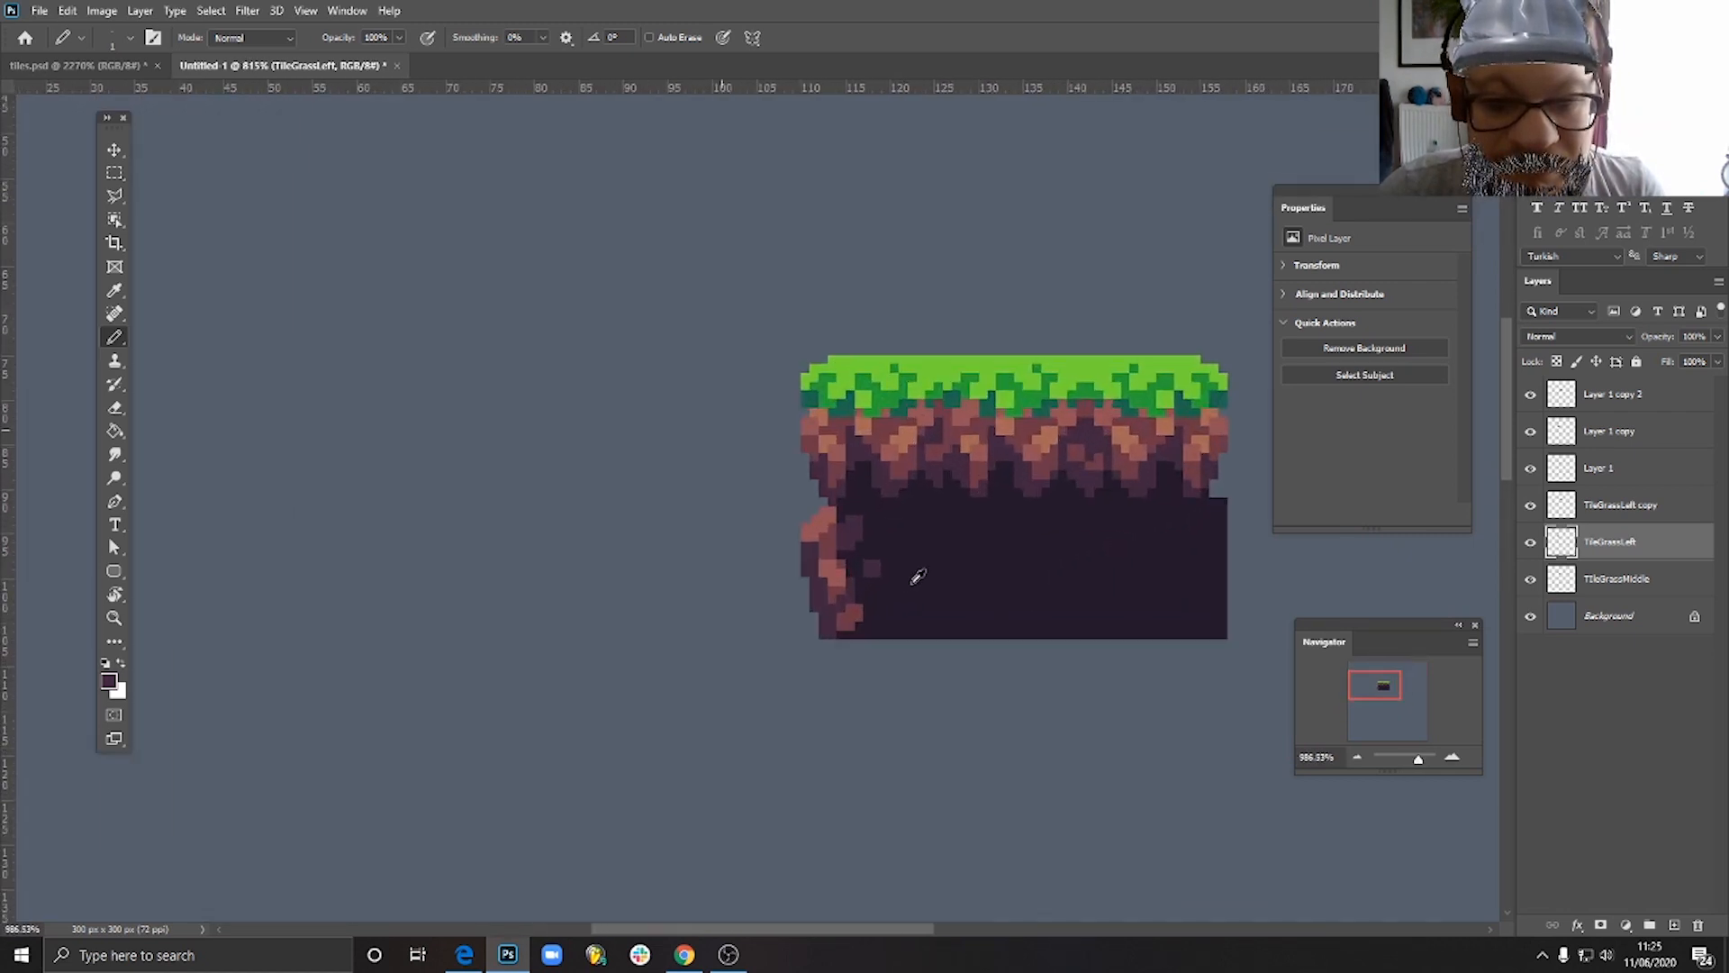
key(v)
scroll(890, 605, down, 5)
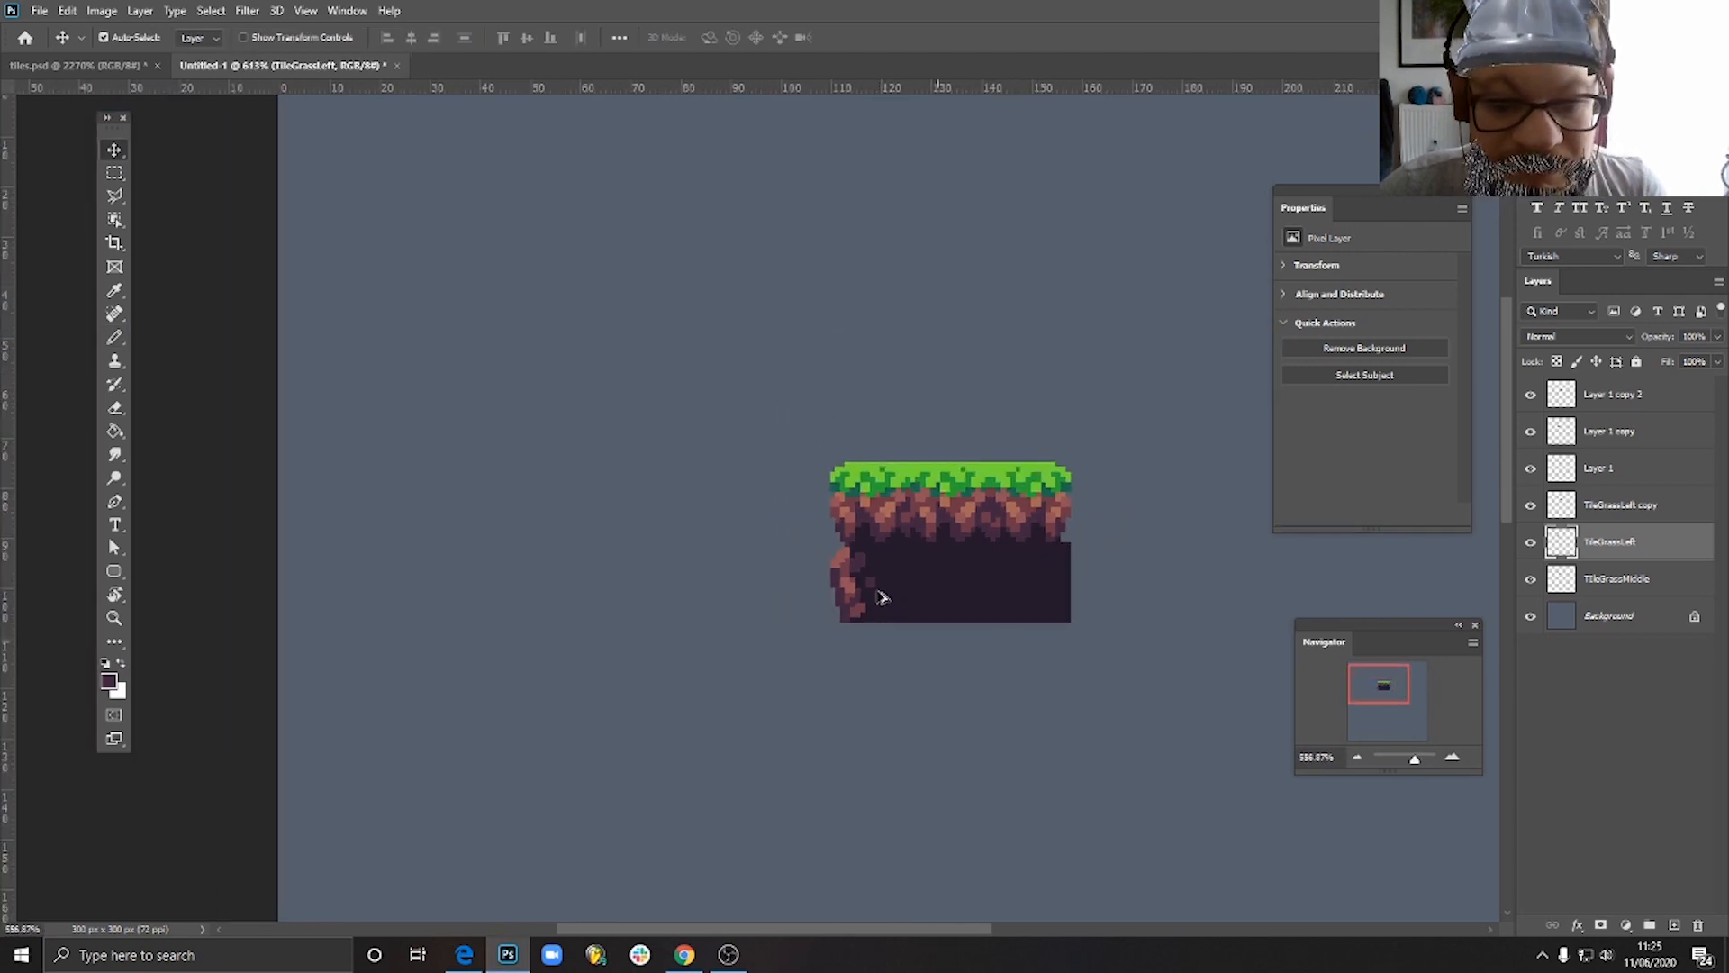
scroll(896, 616, up, 1)
scroll(896, 616, up, 2)
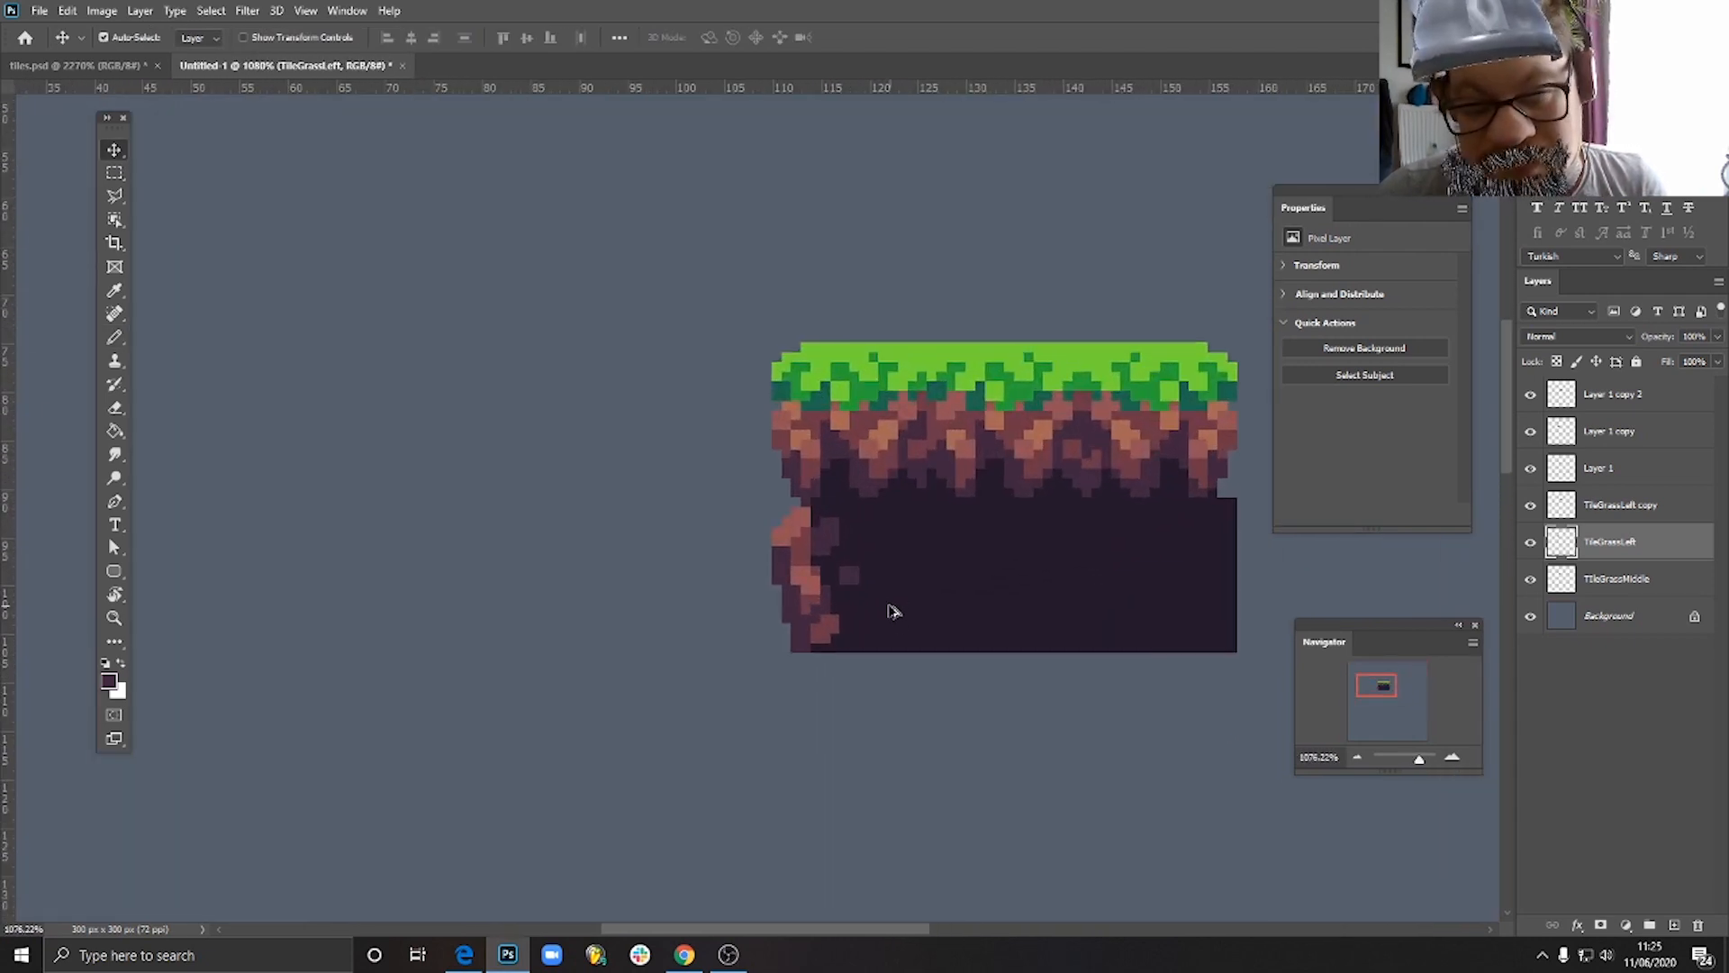
scroll(888, 609, down, 4)
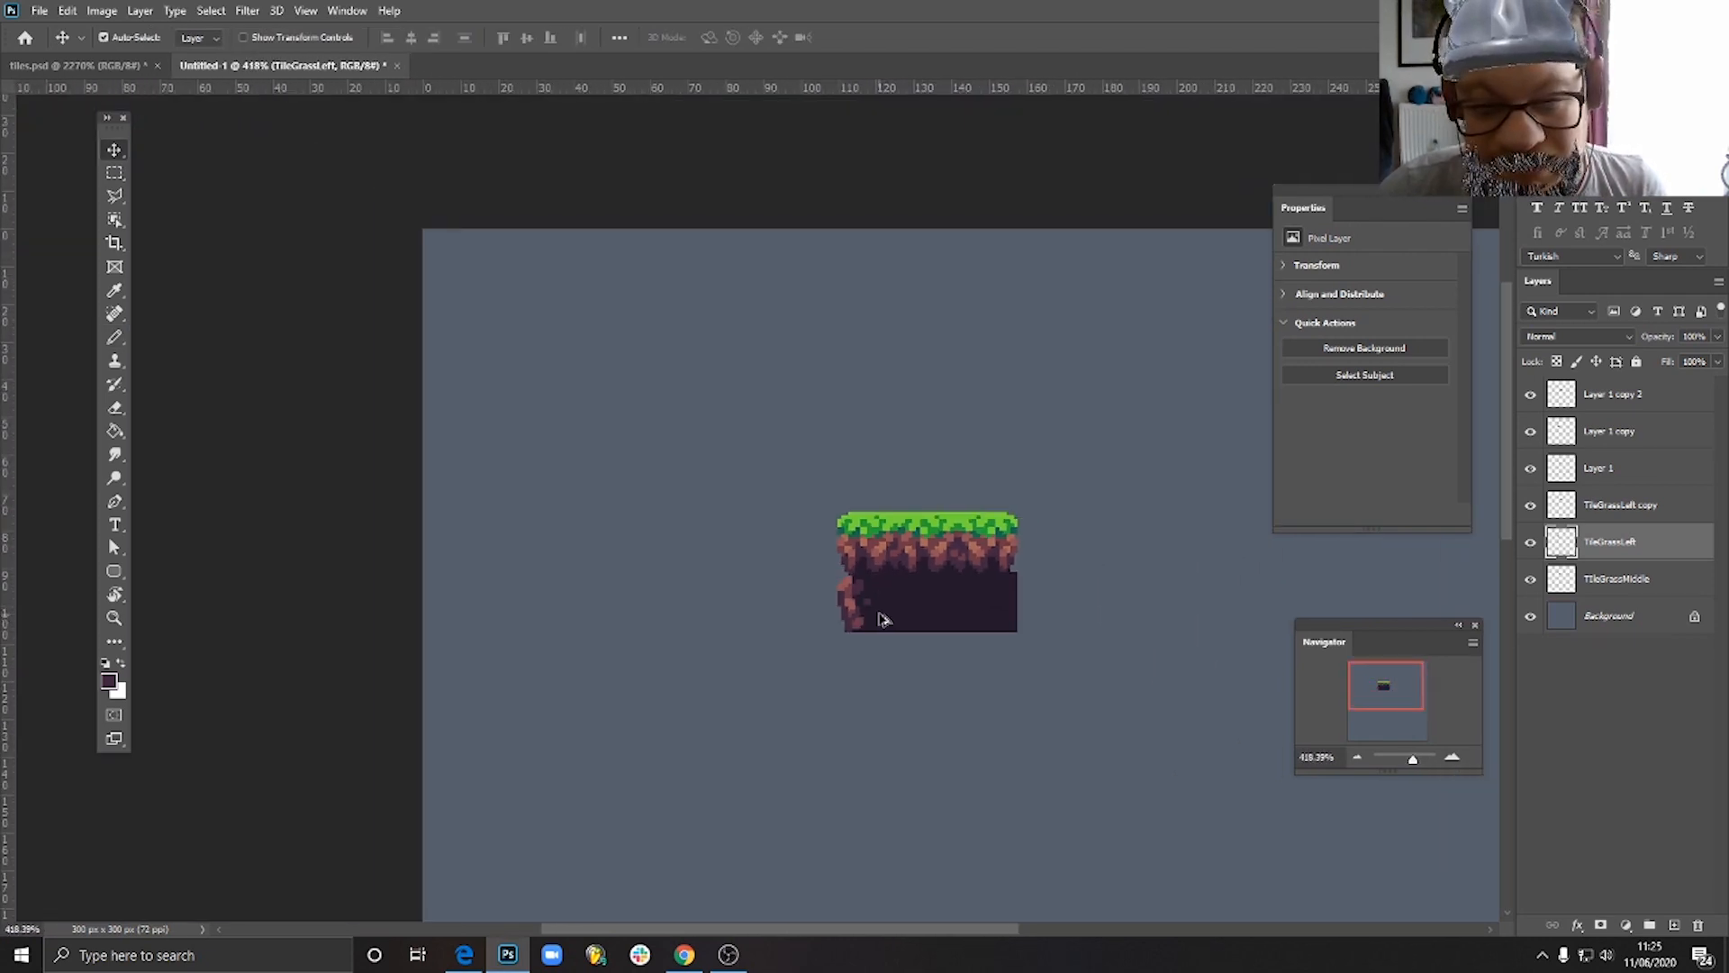
scroll(881, 618, down, 2)
scroll(641, 351, up, 5)
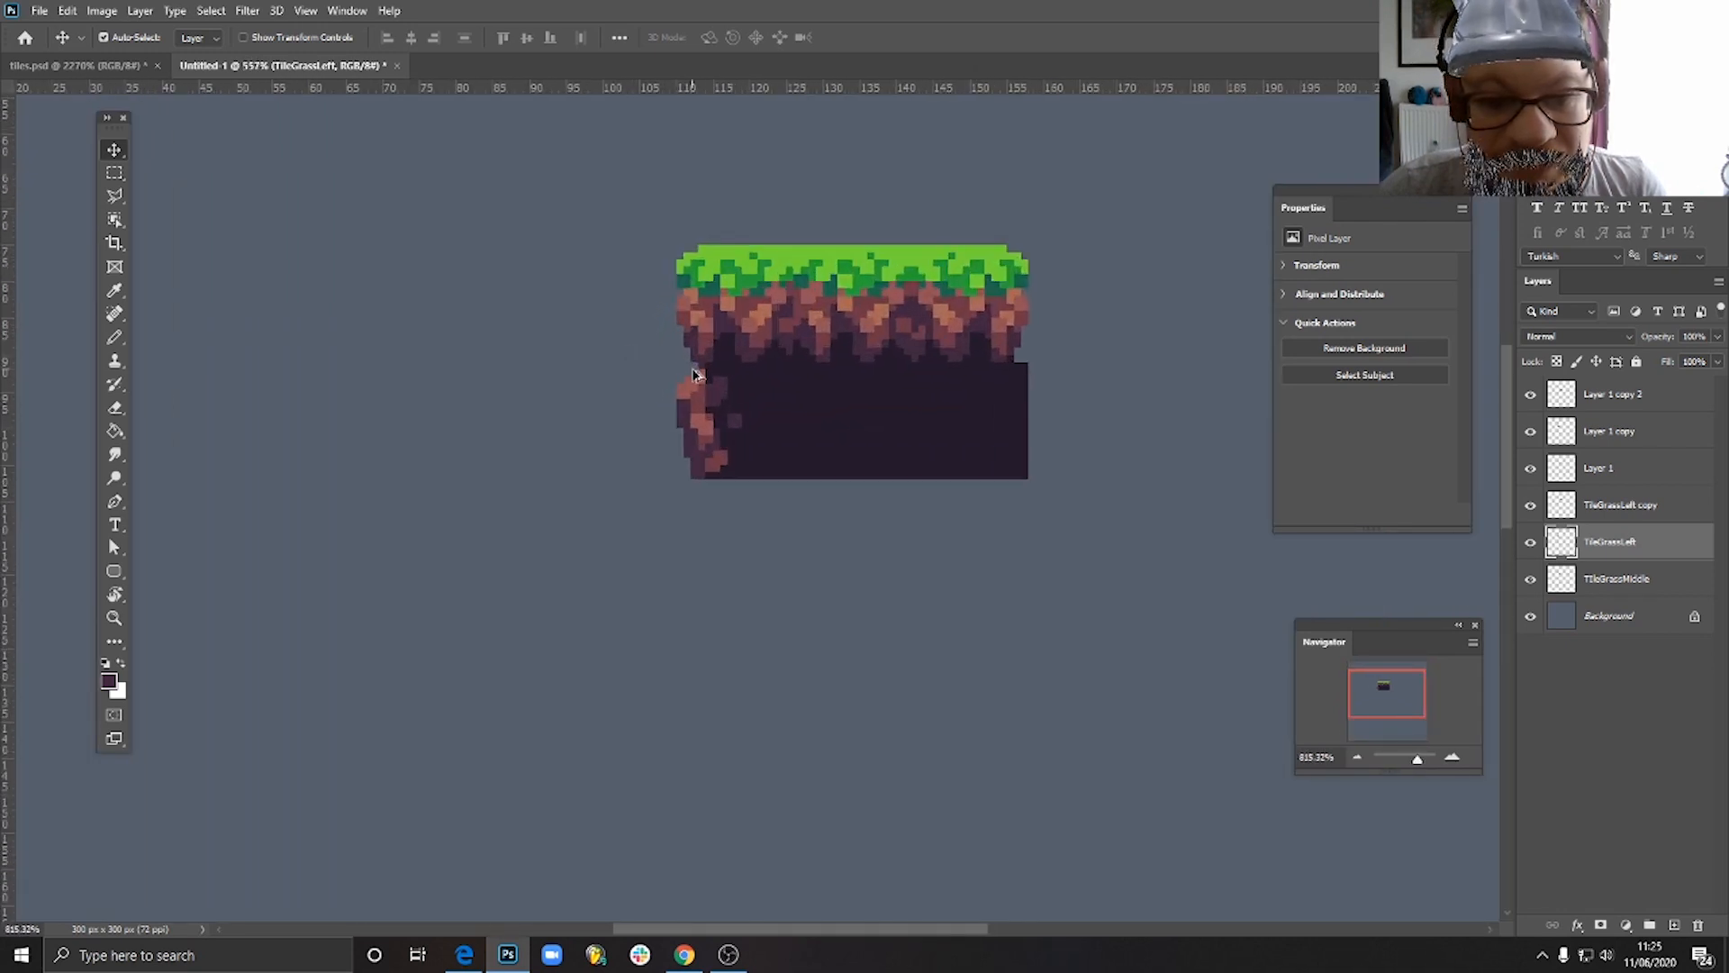
- Duplicate the rocky-edge soil tile directly below itself to test the vertical repeat, and delete the duplicate
scroll(738, 441, up, 2)
scroll(738, 453, up, 1)
click(766, 437)
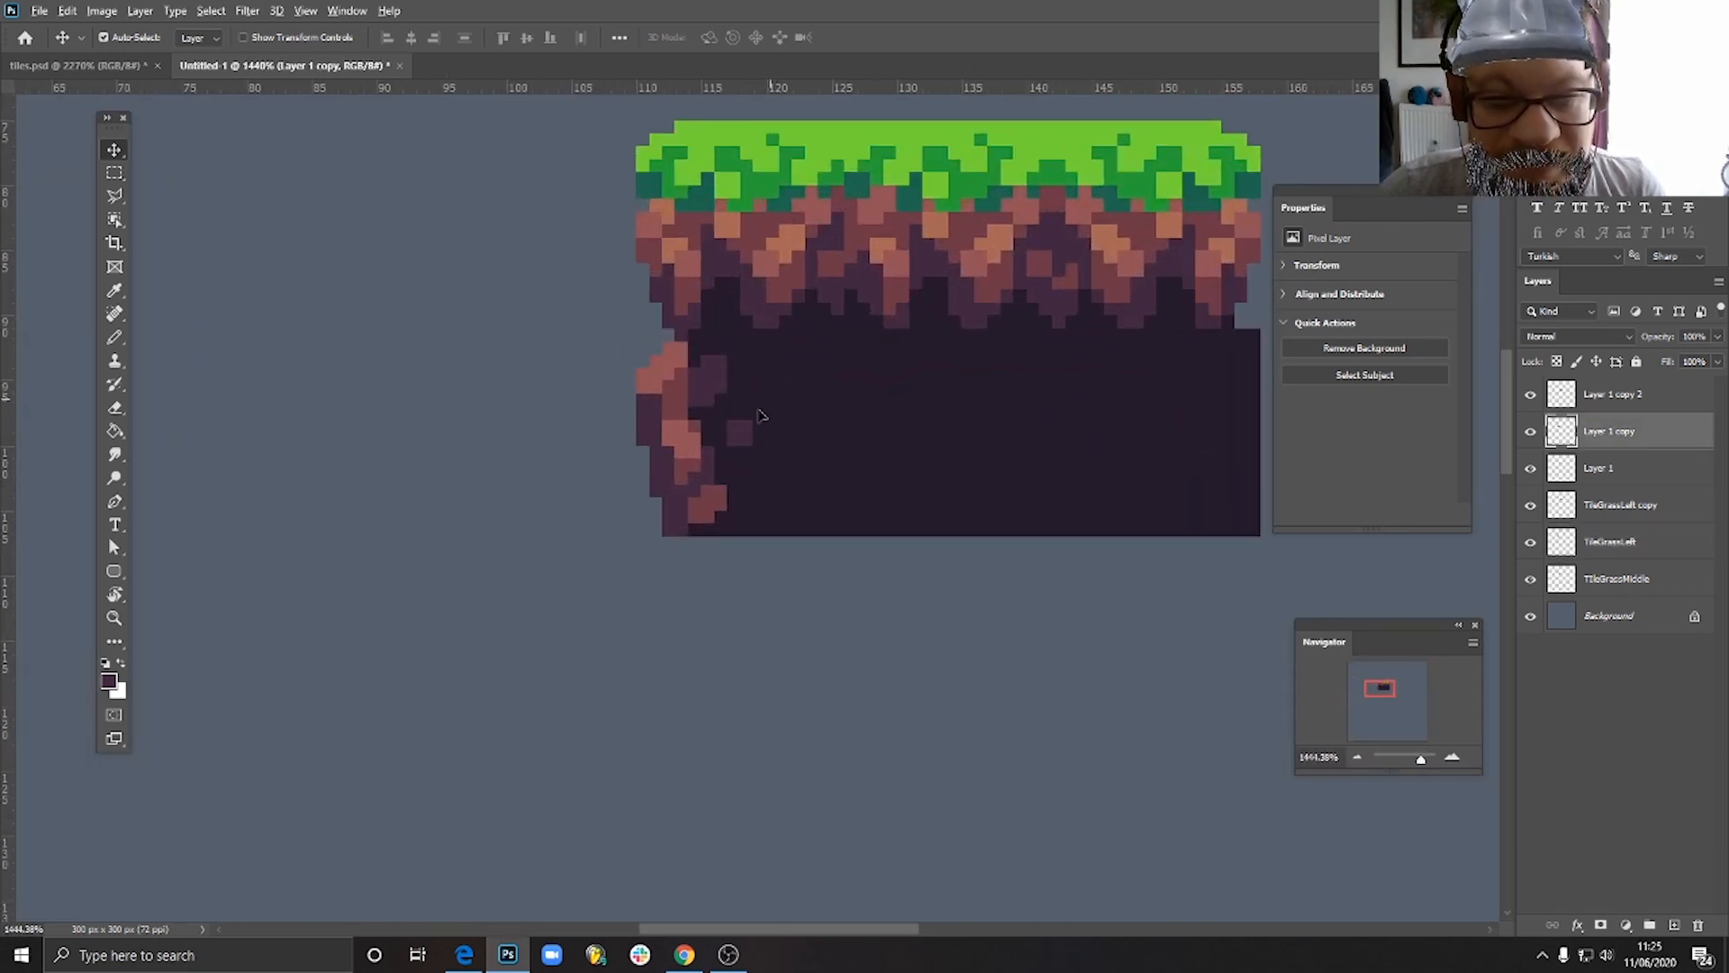
drag(780, 419, 767, 603)
scroll(799, 609, down, 3)
scroll(804, 614, down, 8)
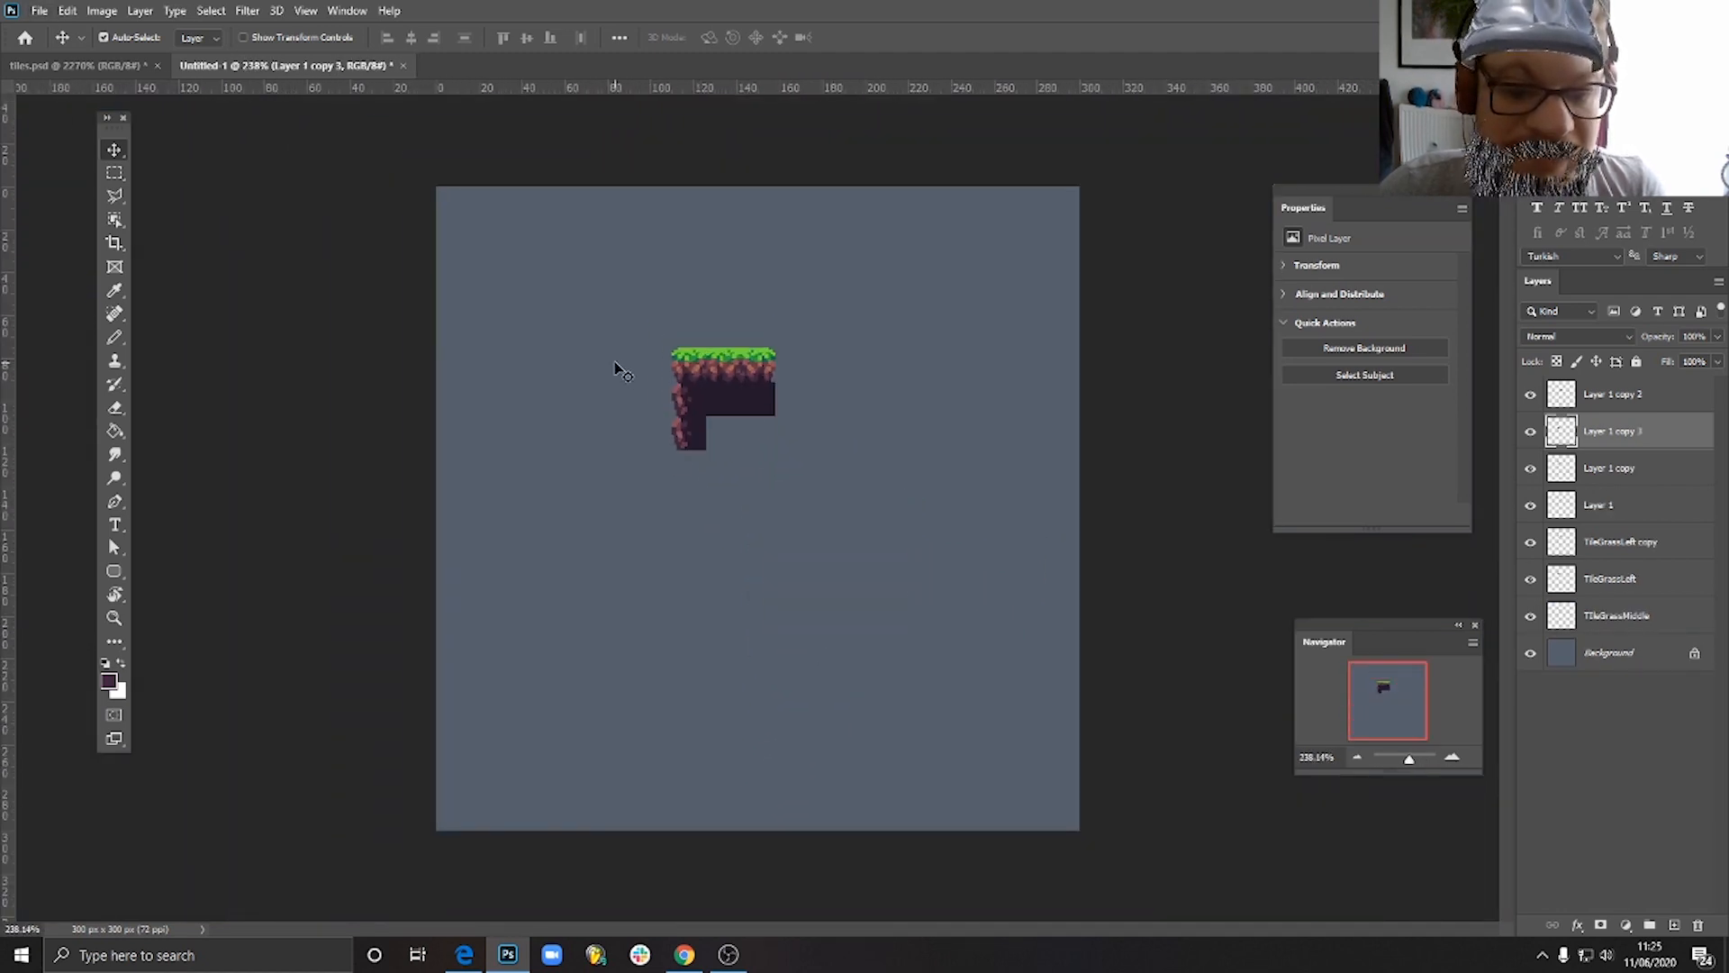
scroll(622, 369, up, 9)
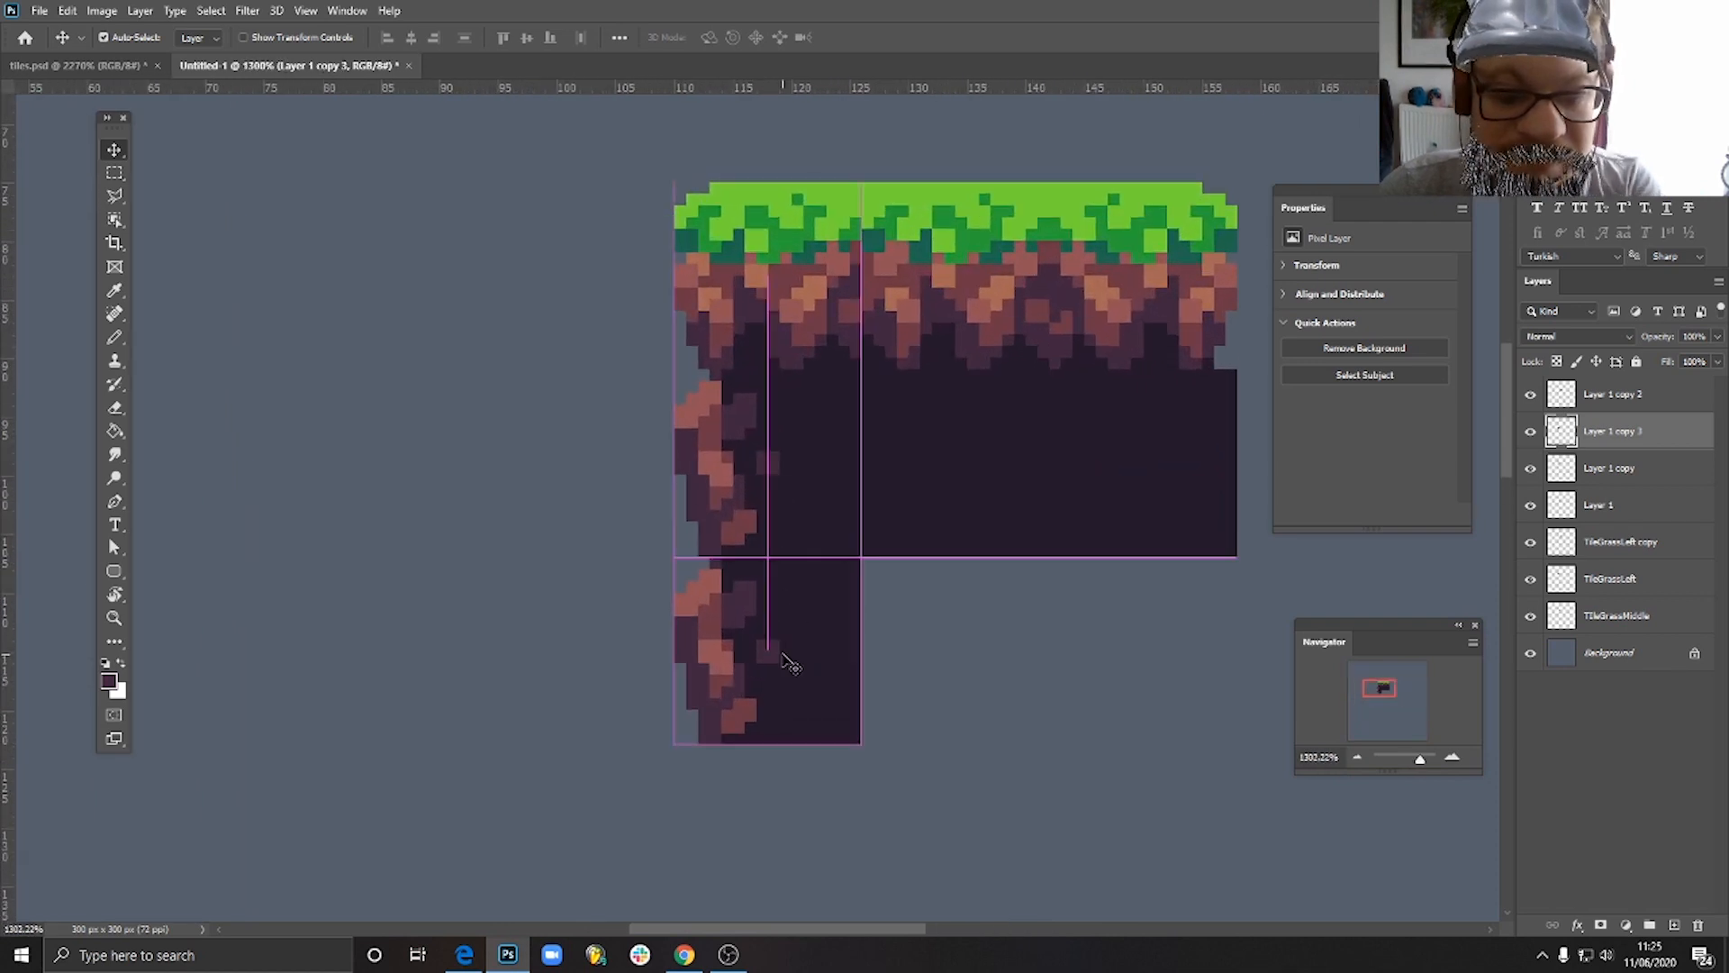
key(Delete)
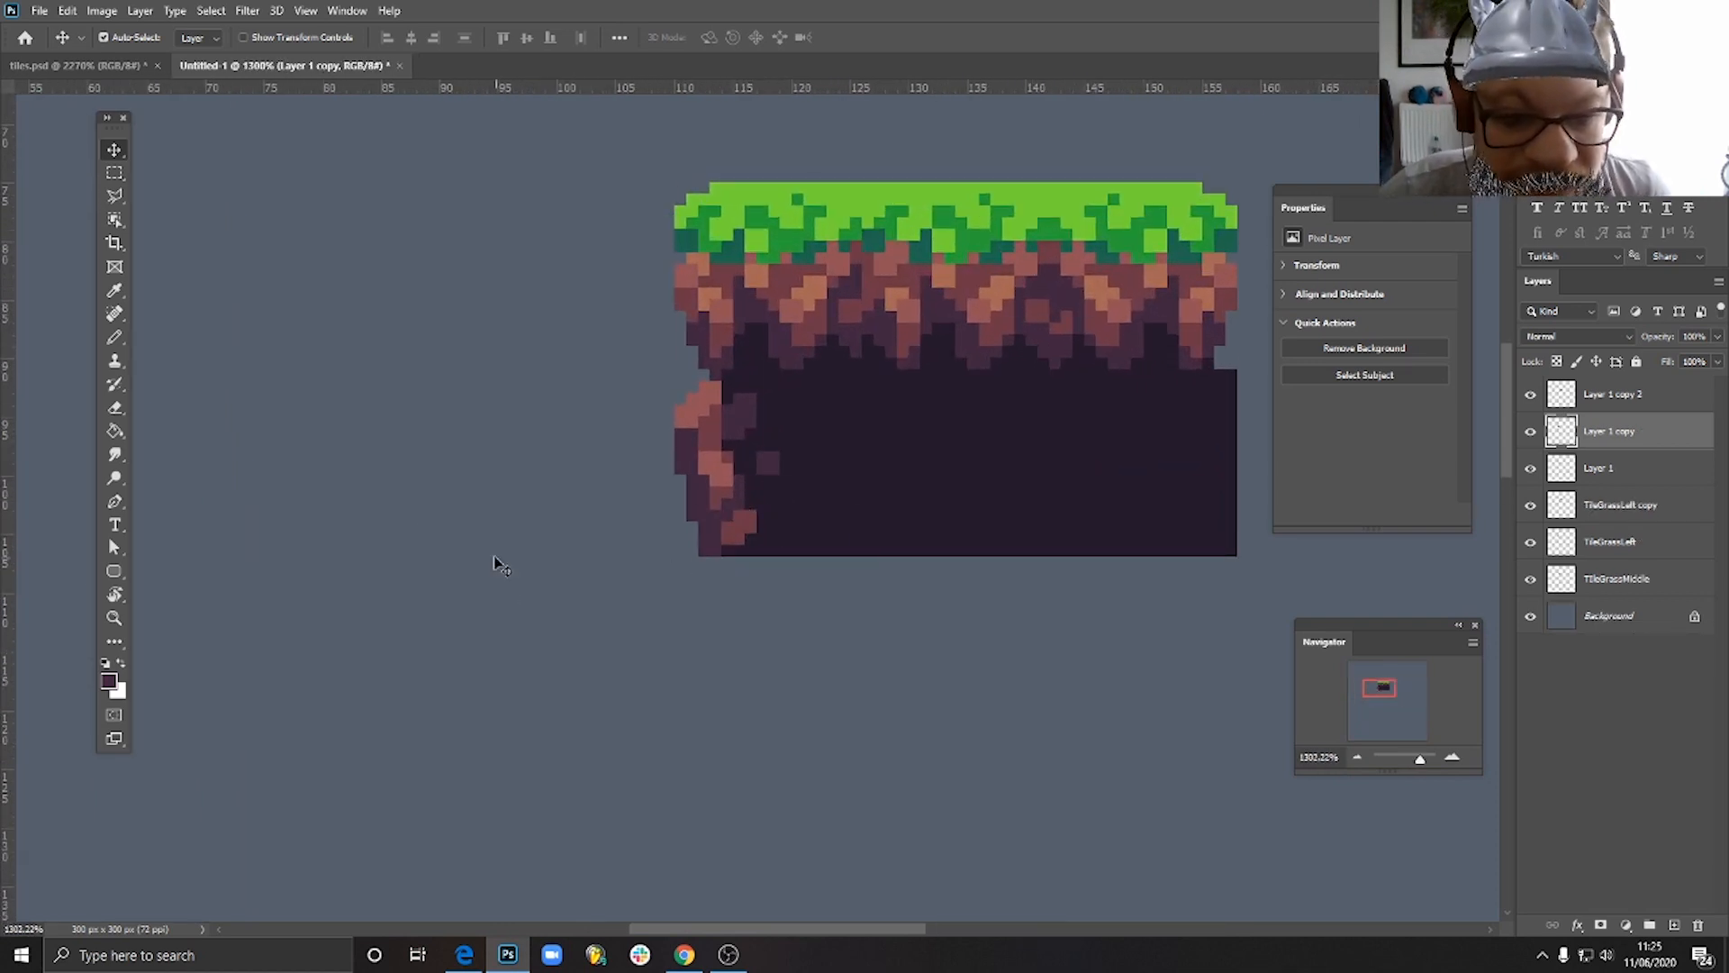
- Move the rocky-edge soil tile 2 pixels left and 3 pixels down, away from its neighbouring tiles
click(115, 337)
scroll(753, 487, up, 3)
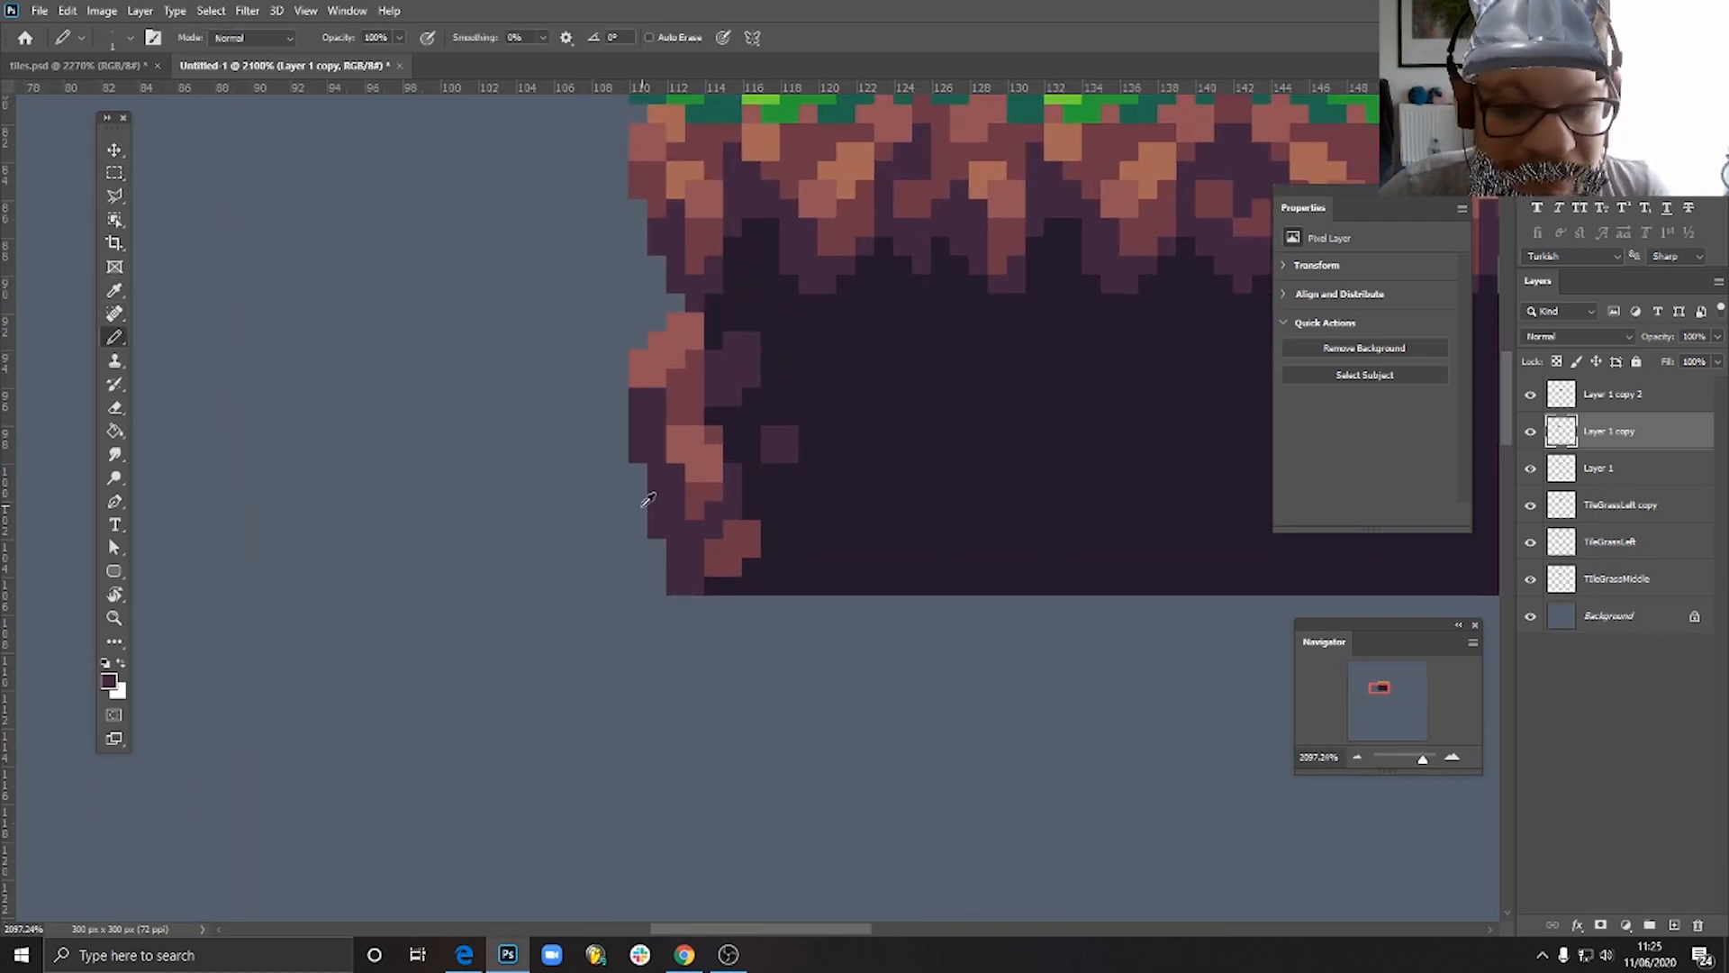
key(v)
drag(785, 460, 747, 517)
- Pencil a 2 by 2 pixel dark reddish-brown rock surrounded by purple in the lower-left corner, and widen the top-left edge by one purple pixel
click(114, 337)
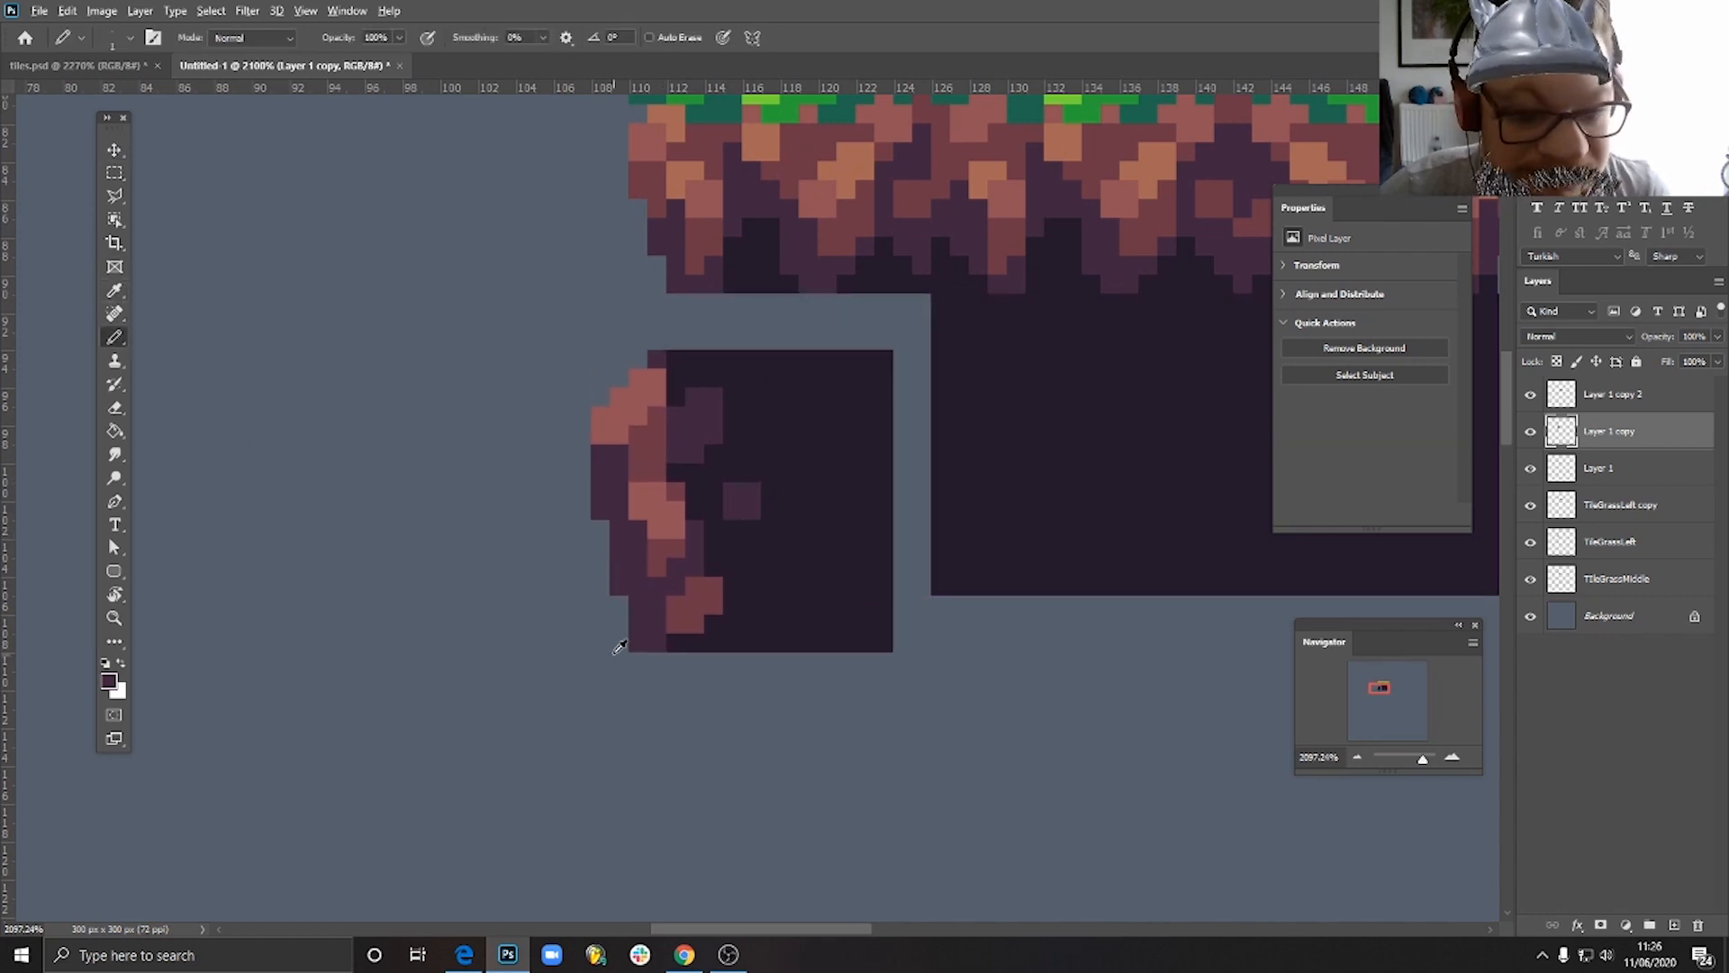
click(652, 587)
drag(613, 599, 601, 631)
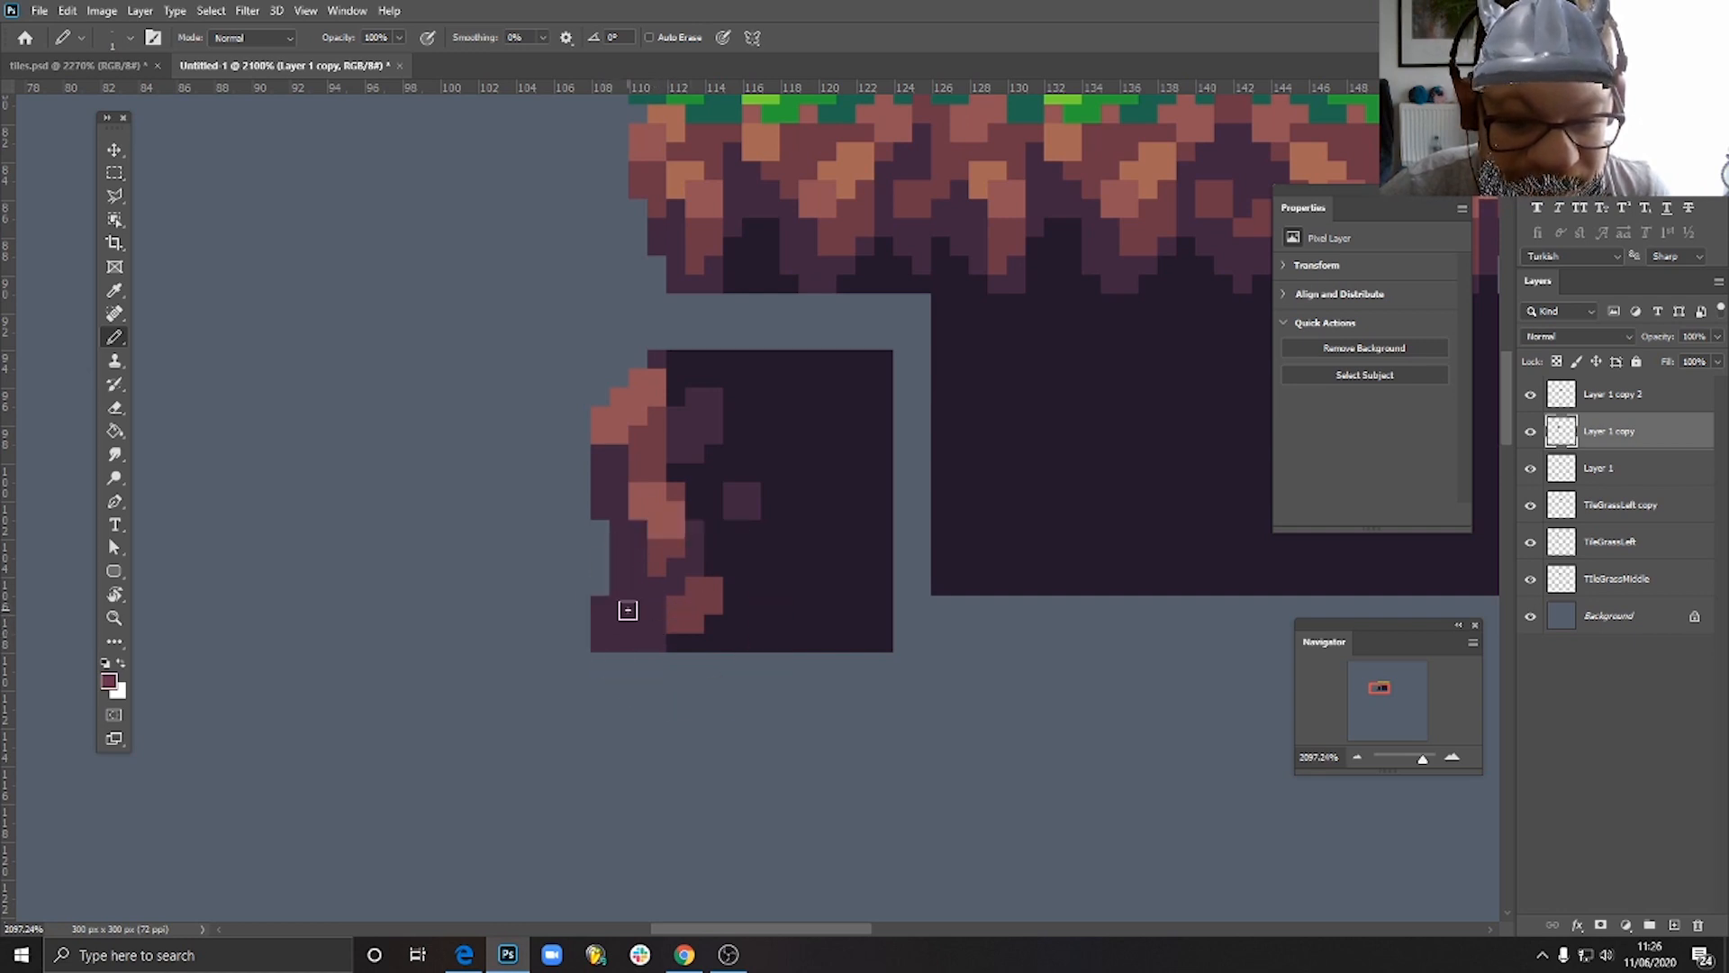
alt+click(657, 356)
click(638, 359)
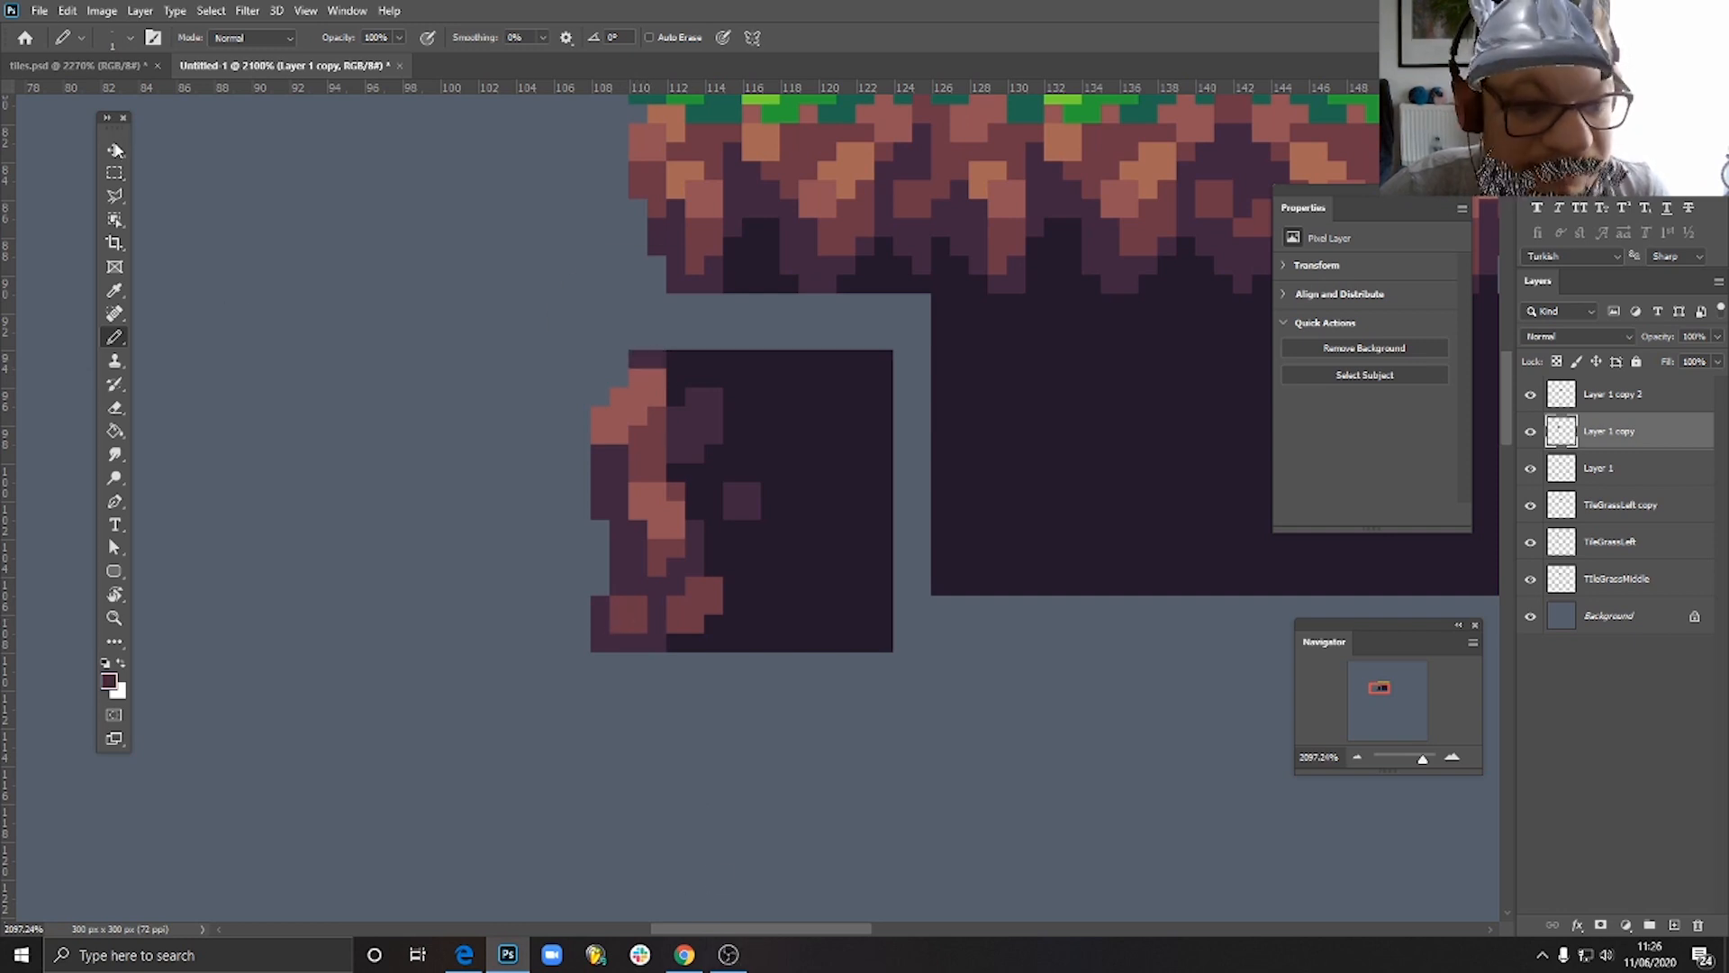
- Move the edited rocky-edge soil tile back flush beneath the grass edge tile and against the plain soil tile
key(v)
drag(746, 528, 779, 464)
scroll(782, 563, down, 3)
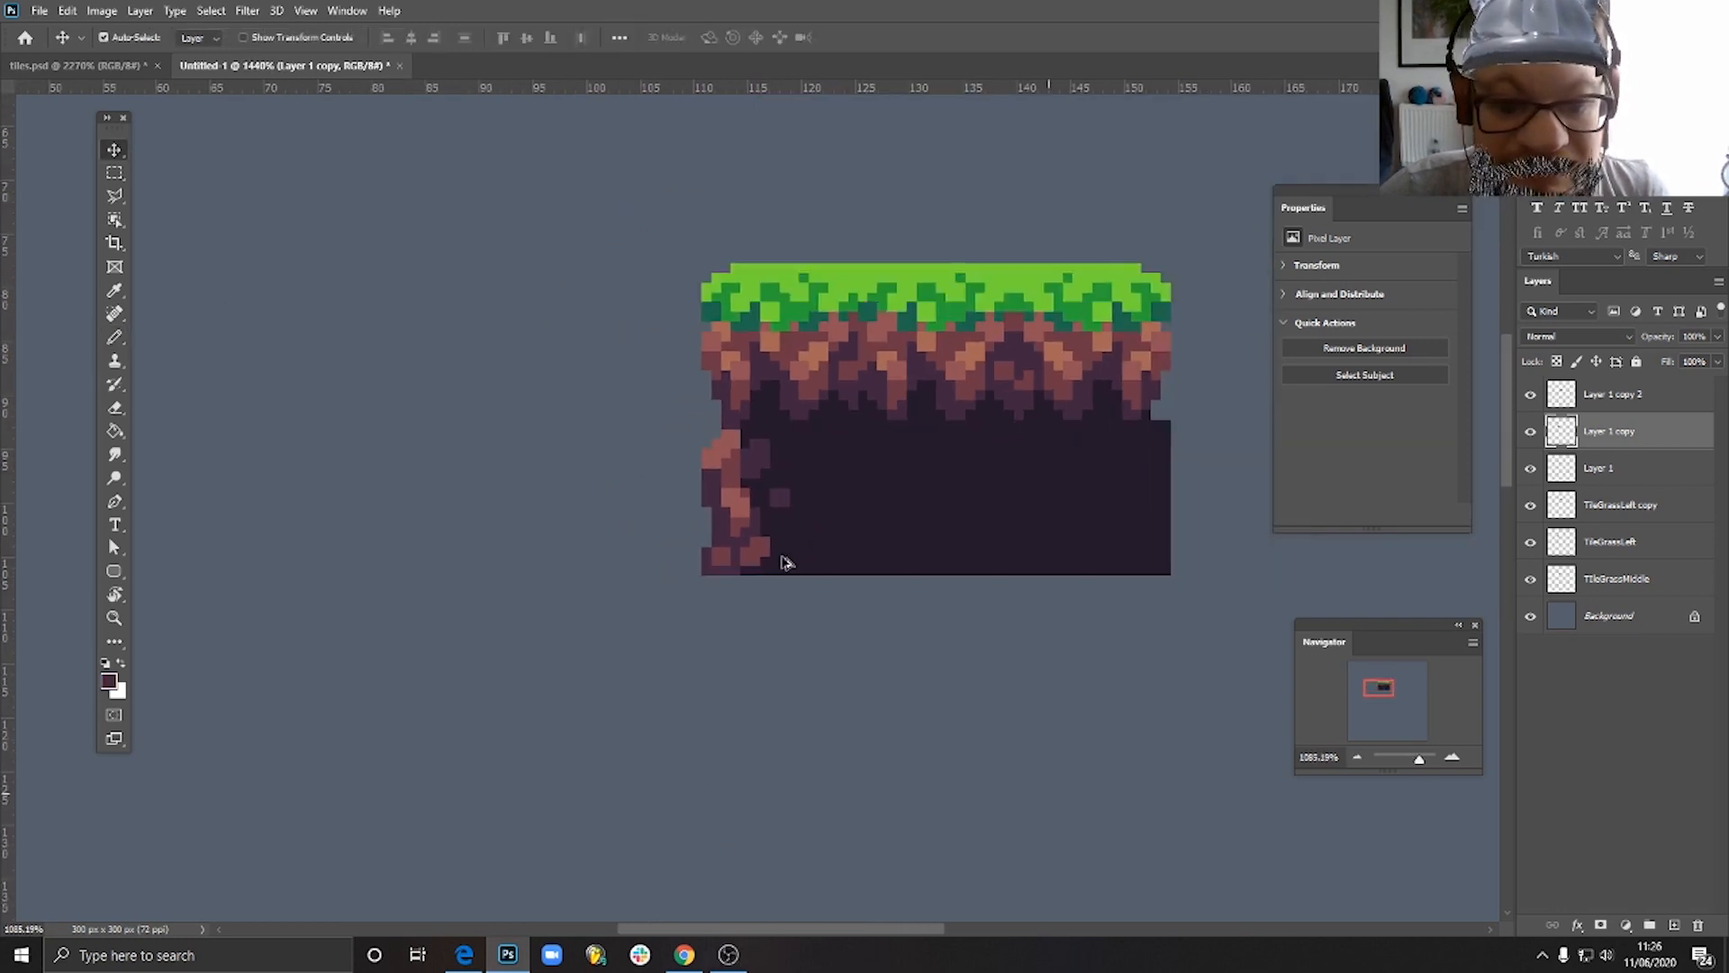
scroll(783, 563, down, 2)
- Extend the lower-left corner rock to the tile's outer left edge with dark reddish-brown pixels
scroll(780, 556, up, 3)
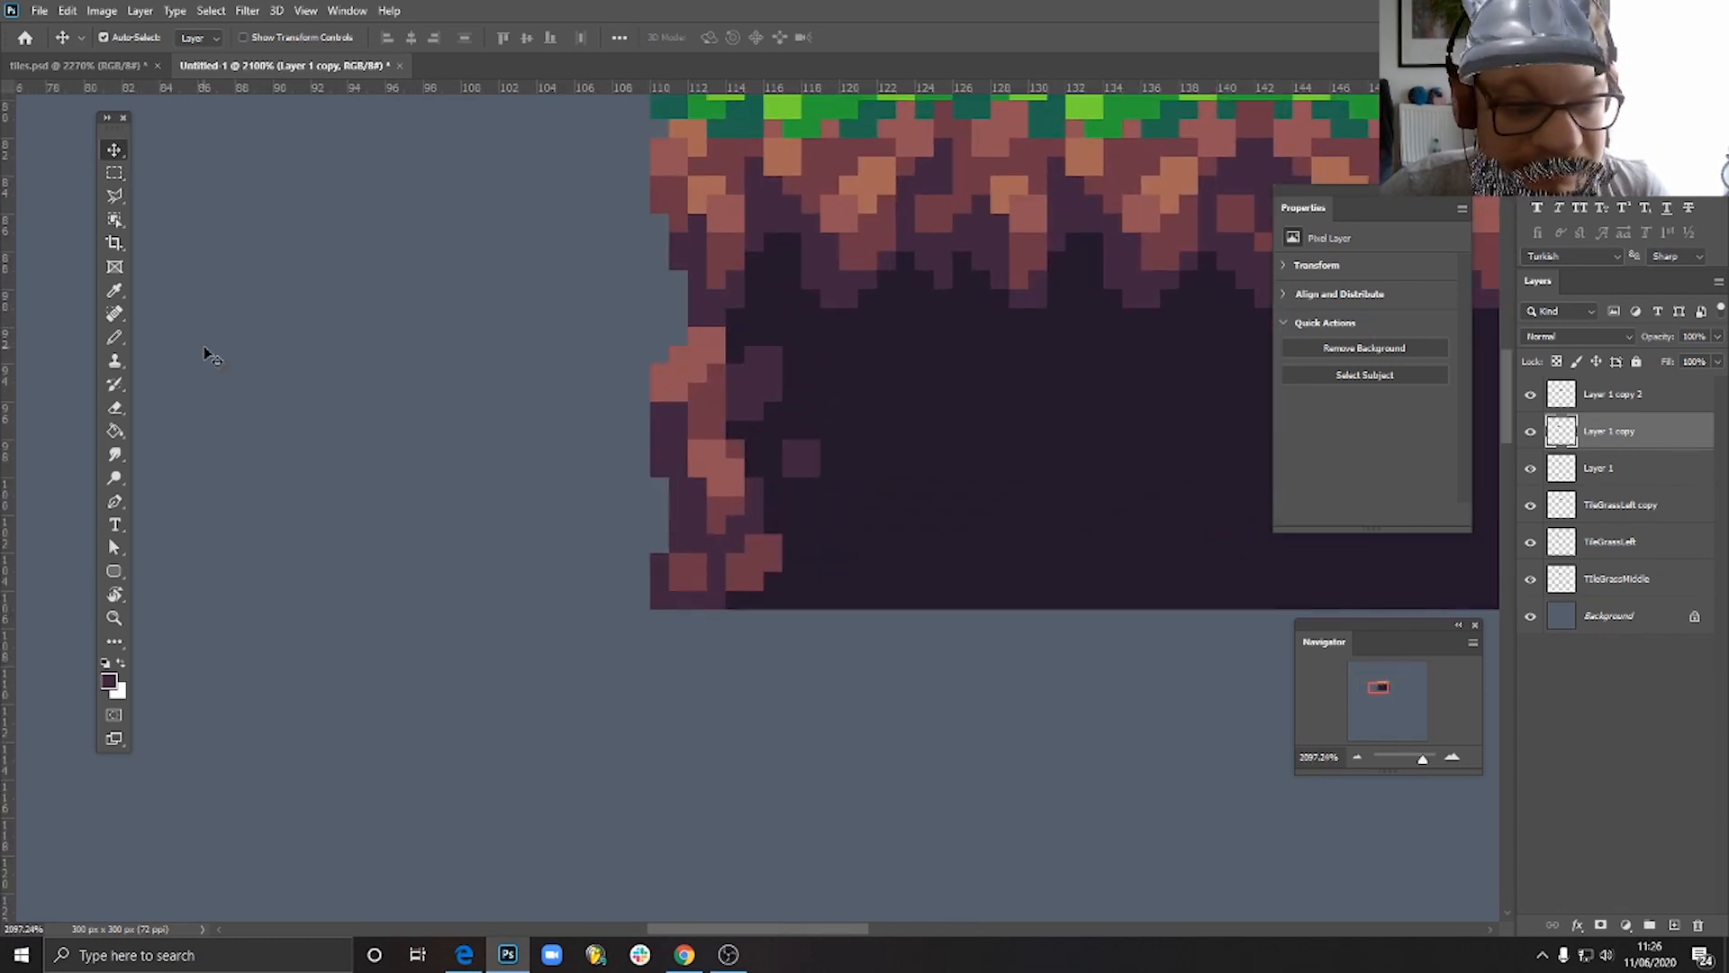
click(113, 337)
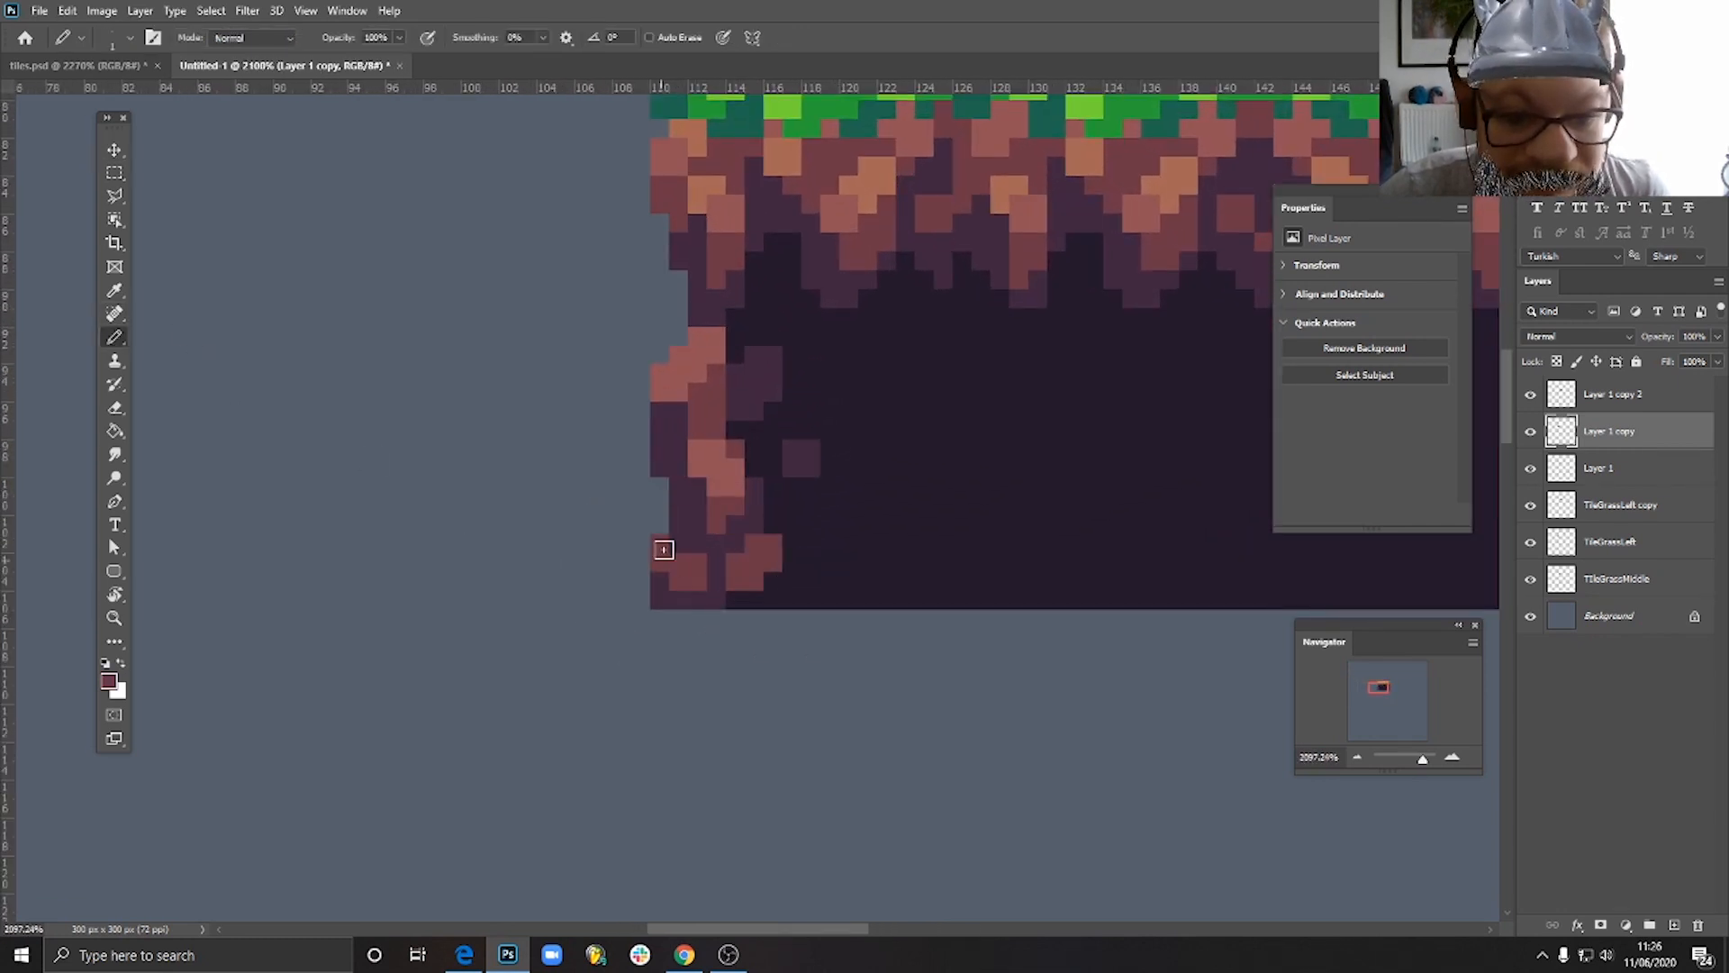
scroll(725, 613, down, 4)
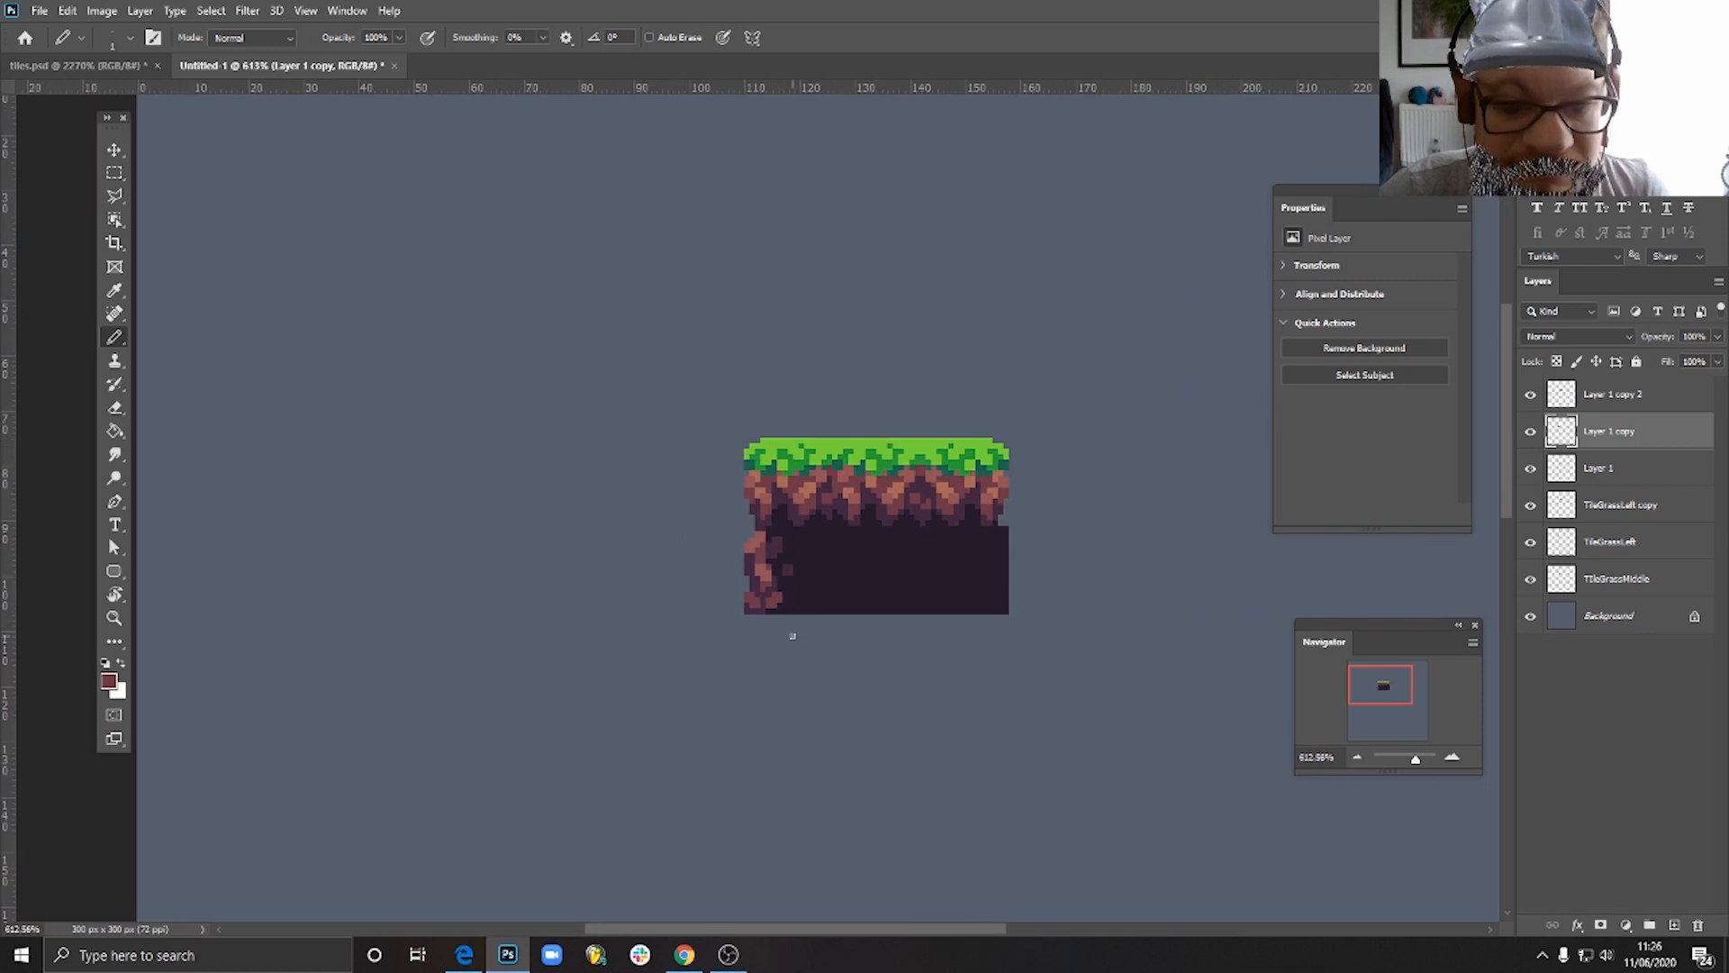
scroll(802, 630, up, 3)
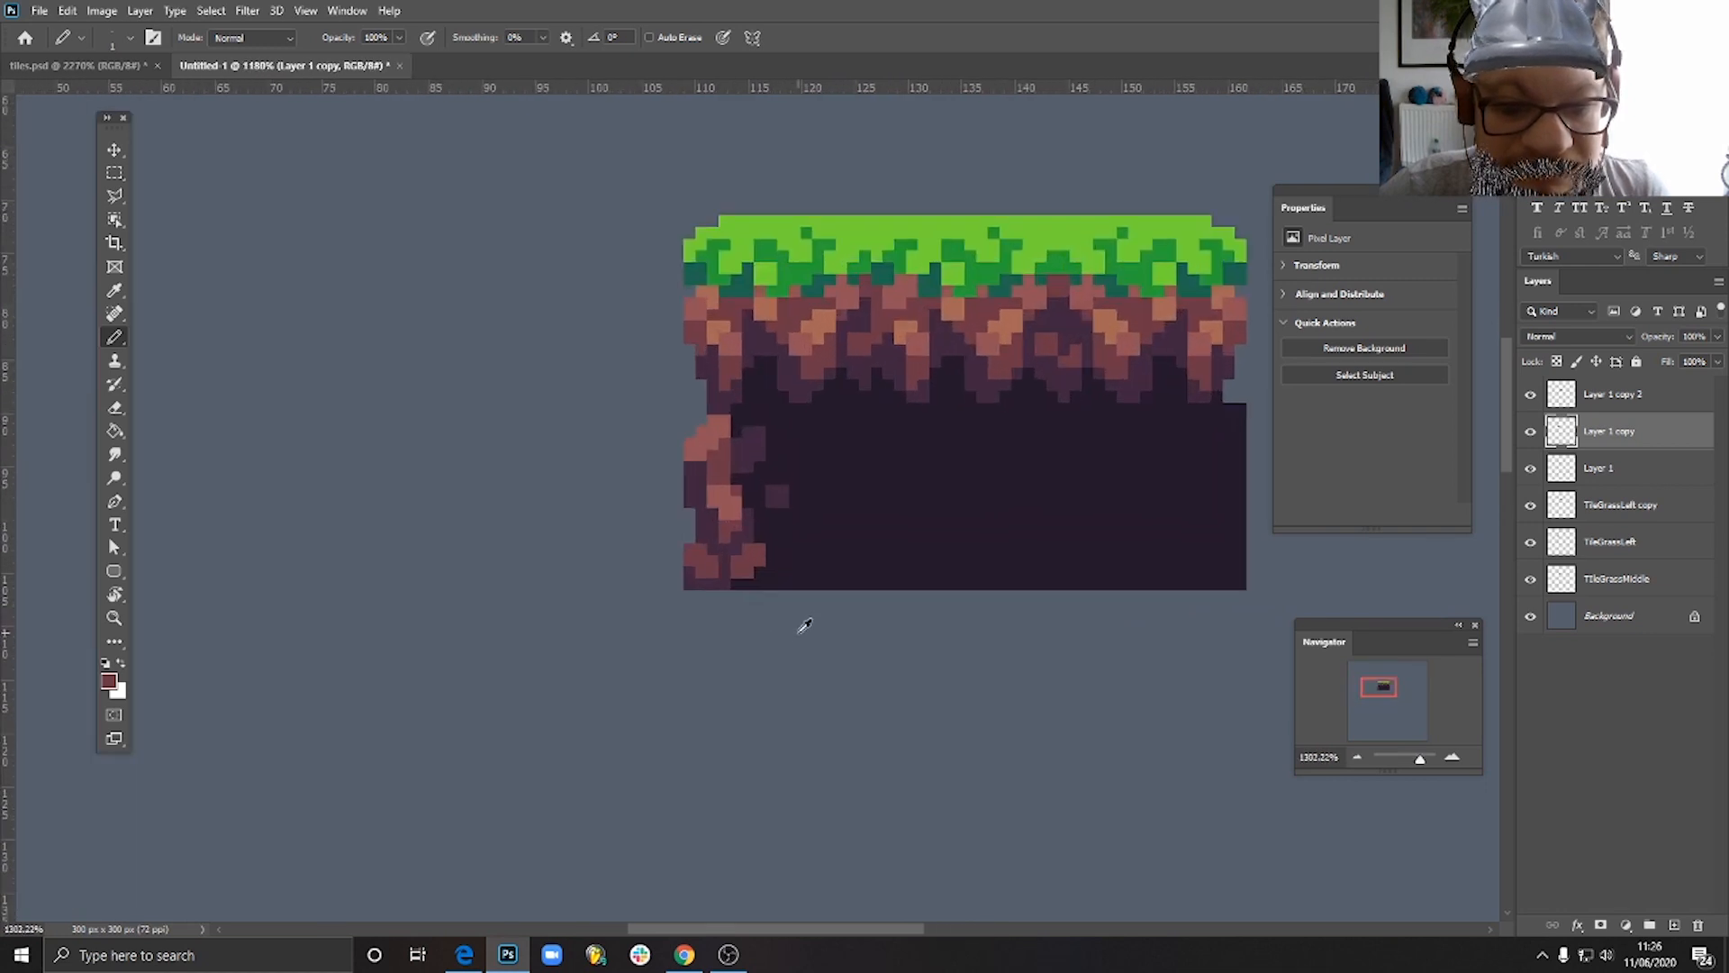
- Duplicate the finished rocky-edge soil tile and place the copy directly beneath the original
click(115, 161)
drag(718, 506, 733, 687)
scroll(849, 714, down, 4)
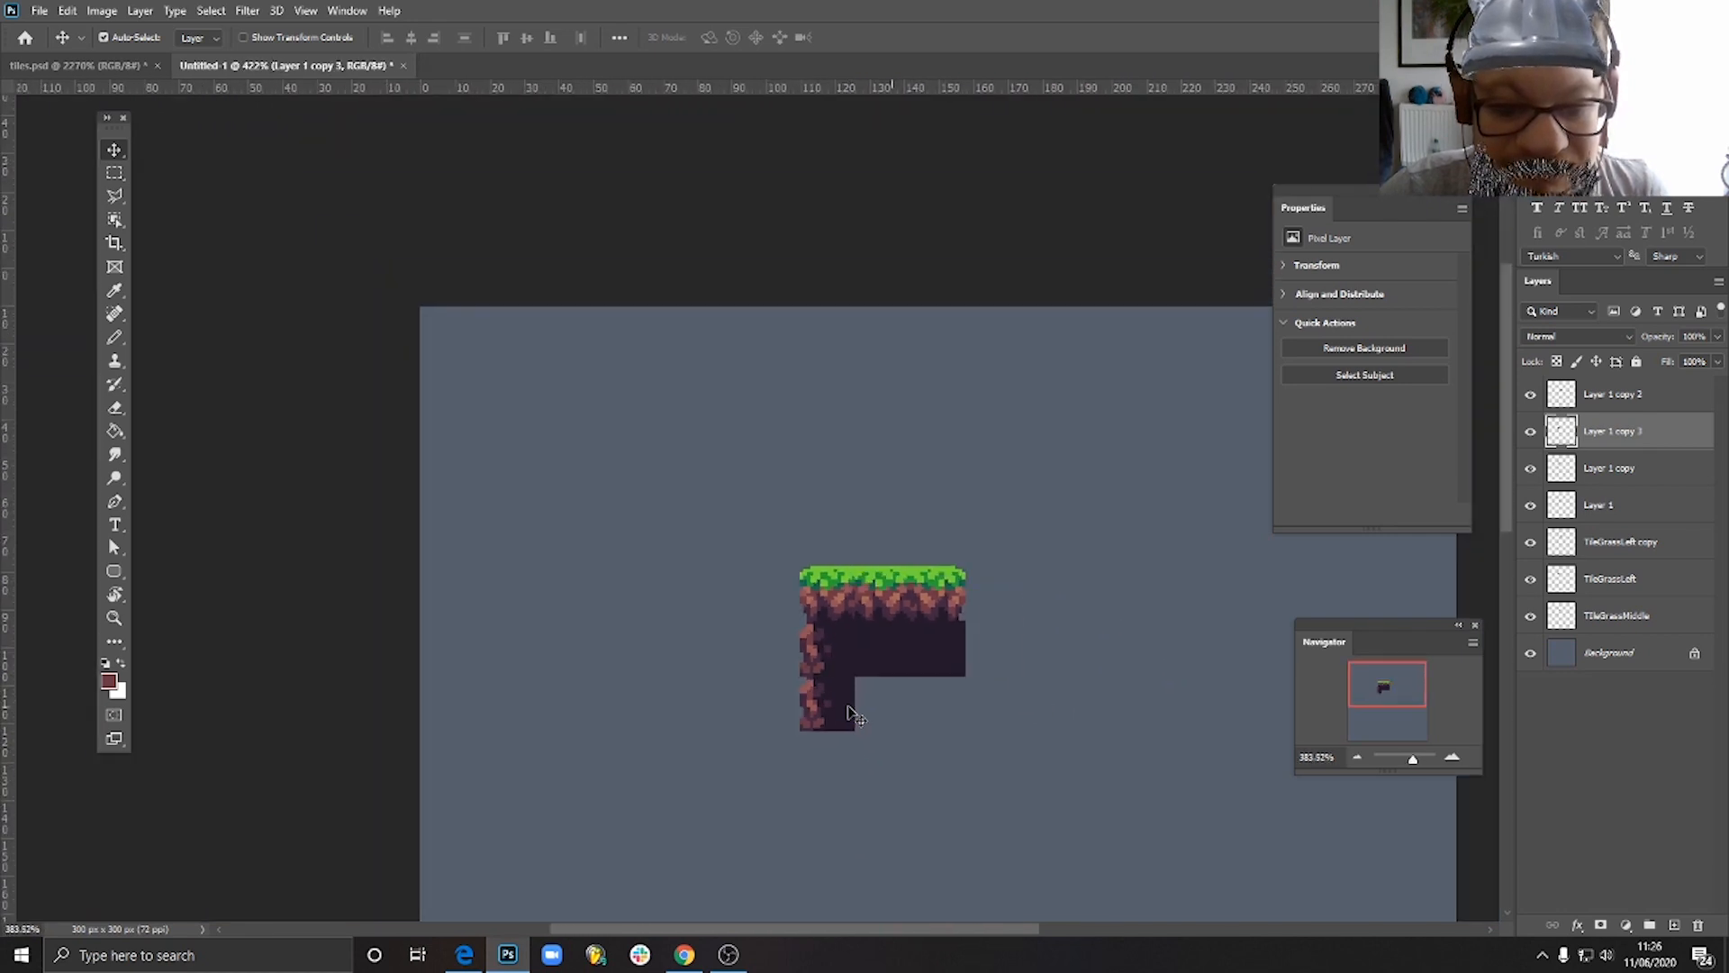
- Delete the lower duplicate of the rocky-edge soil tile
scroll(849, 715, up, 4)
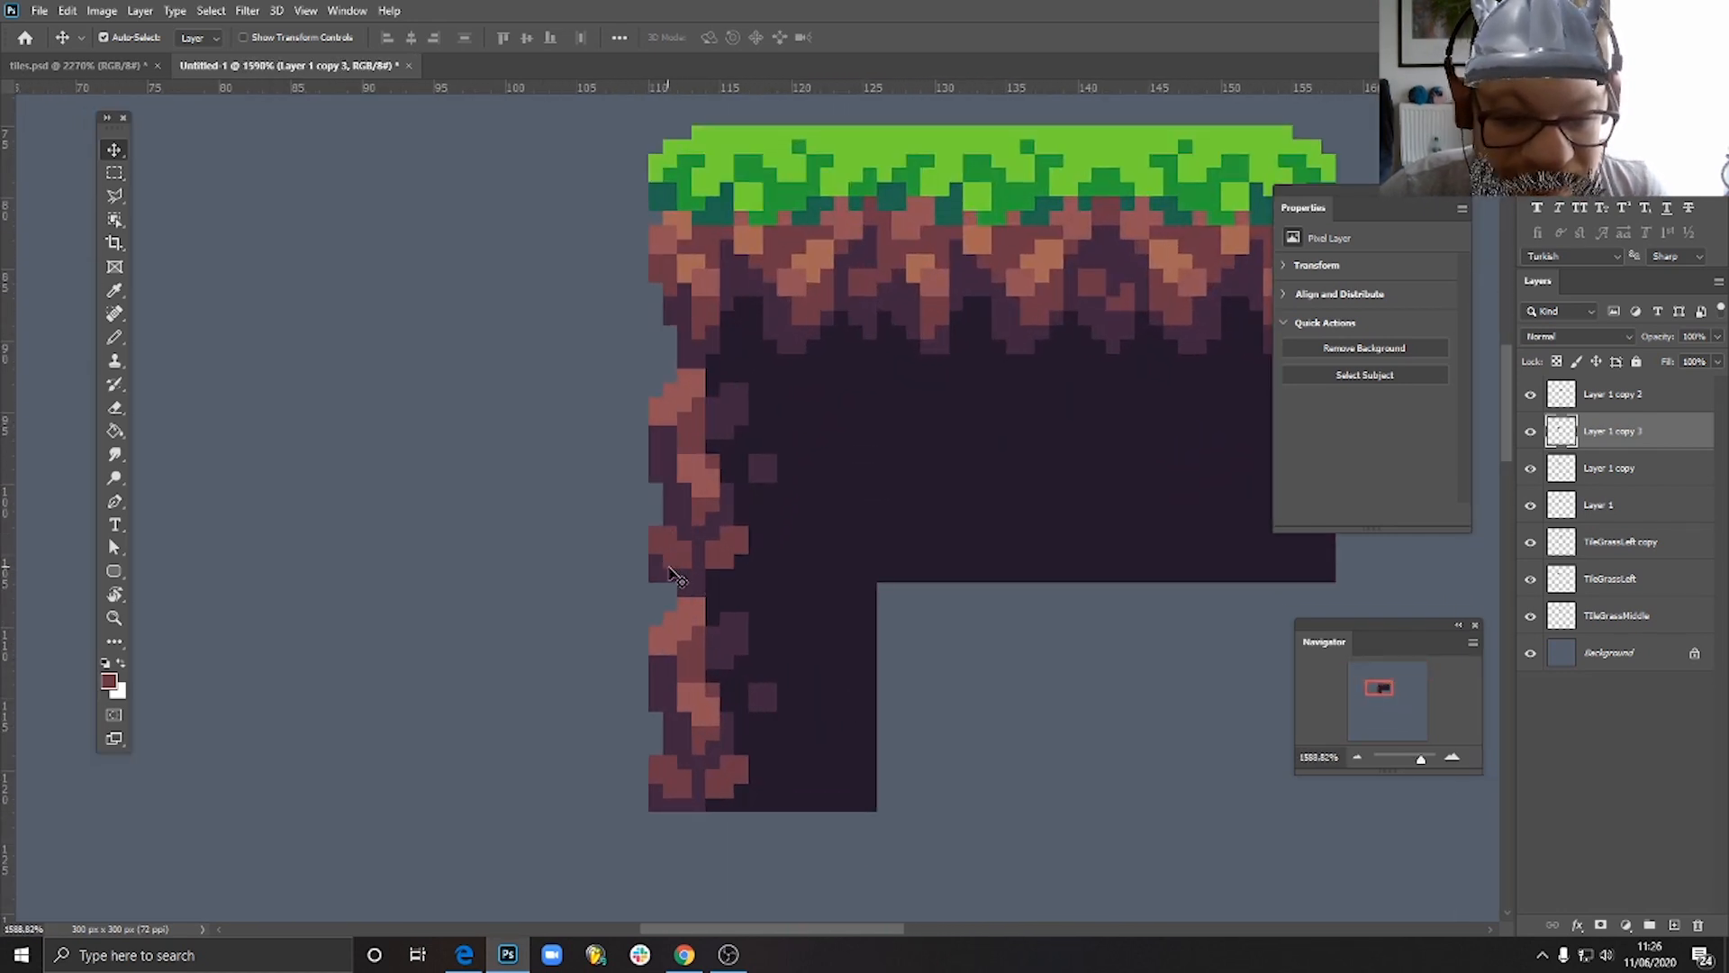
click(682, 569)
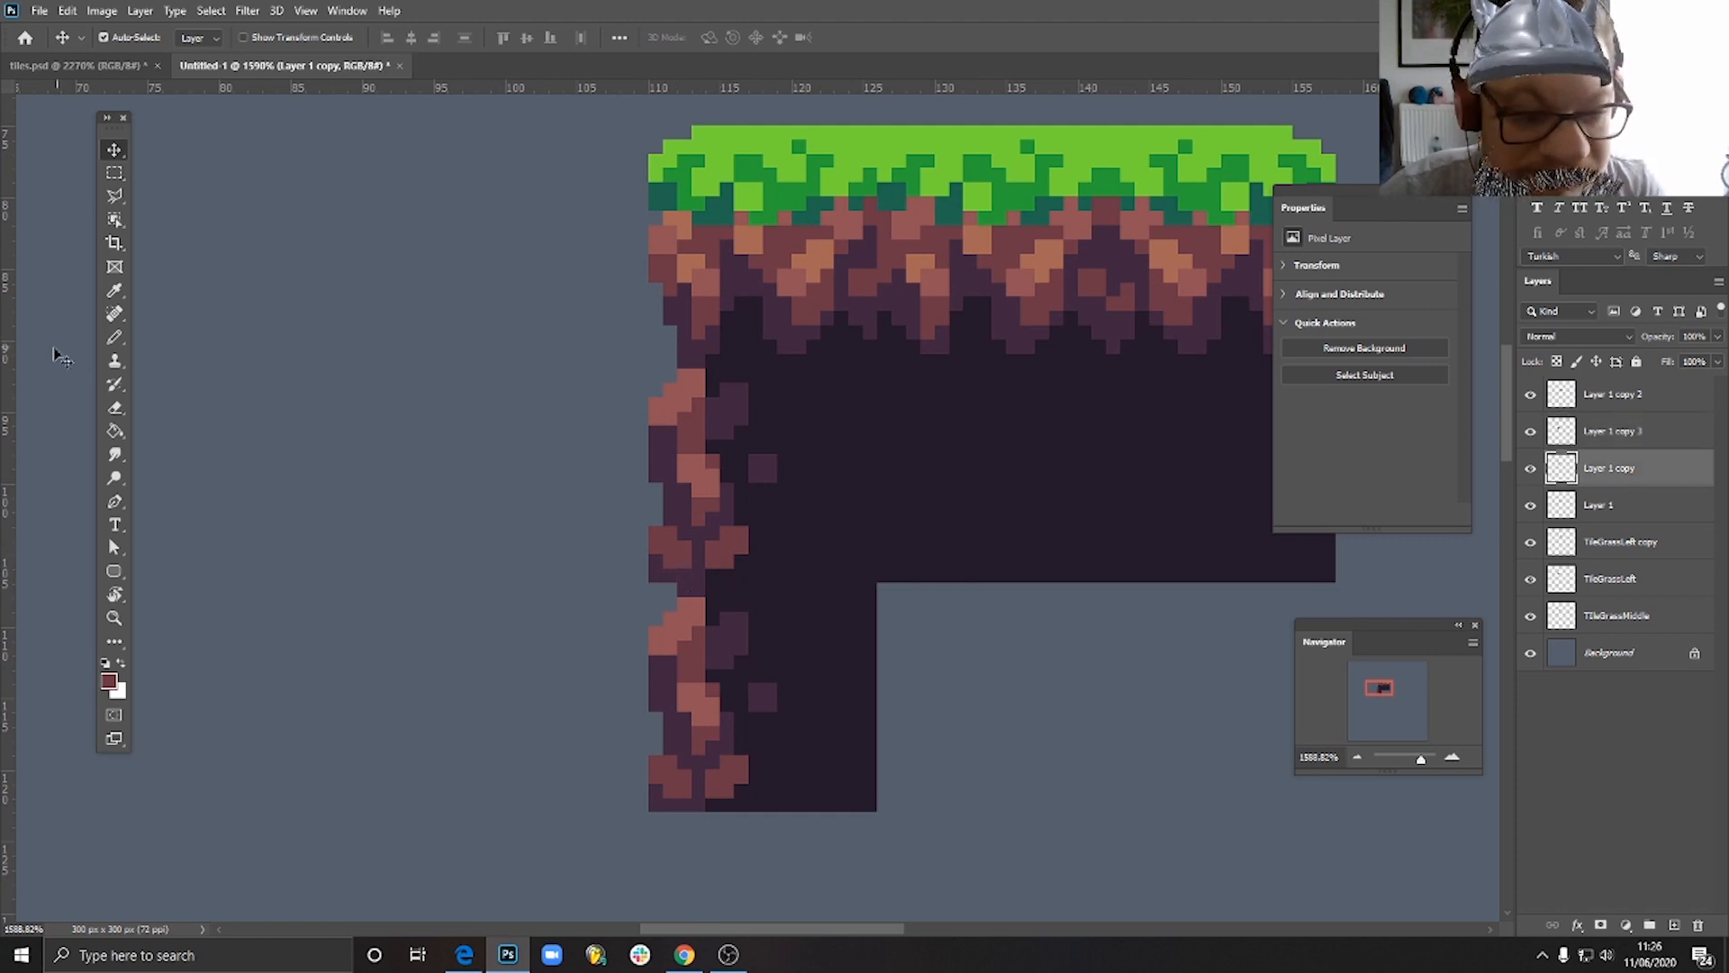
drag(740, 699, 703, 749)
key(Delete)
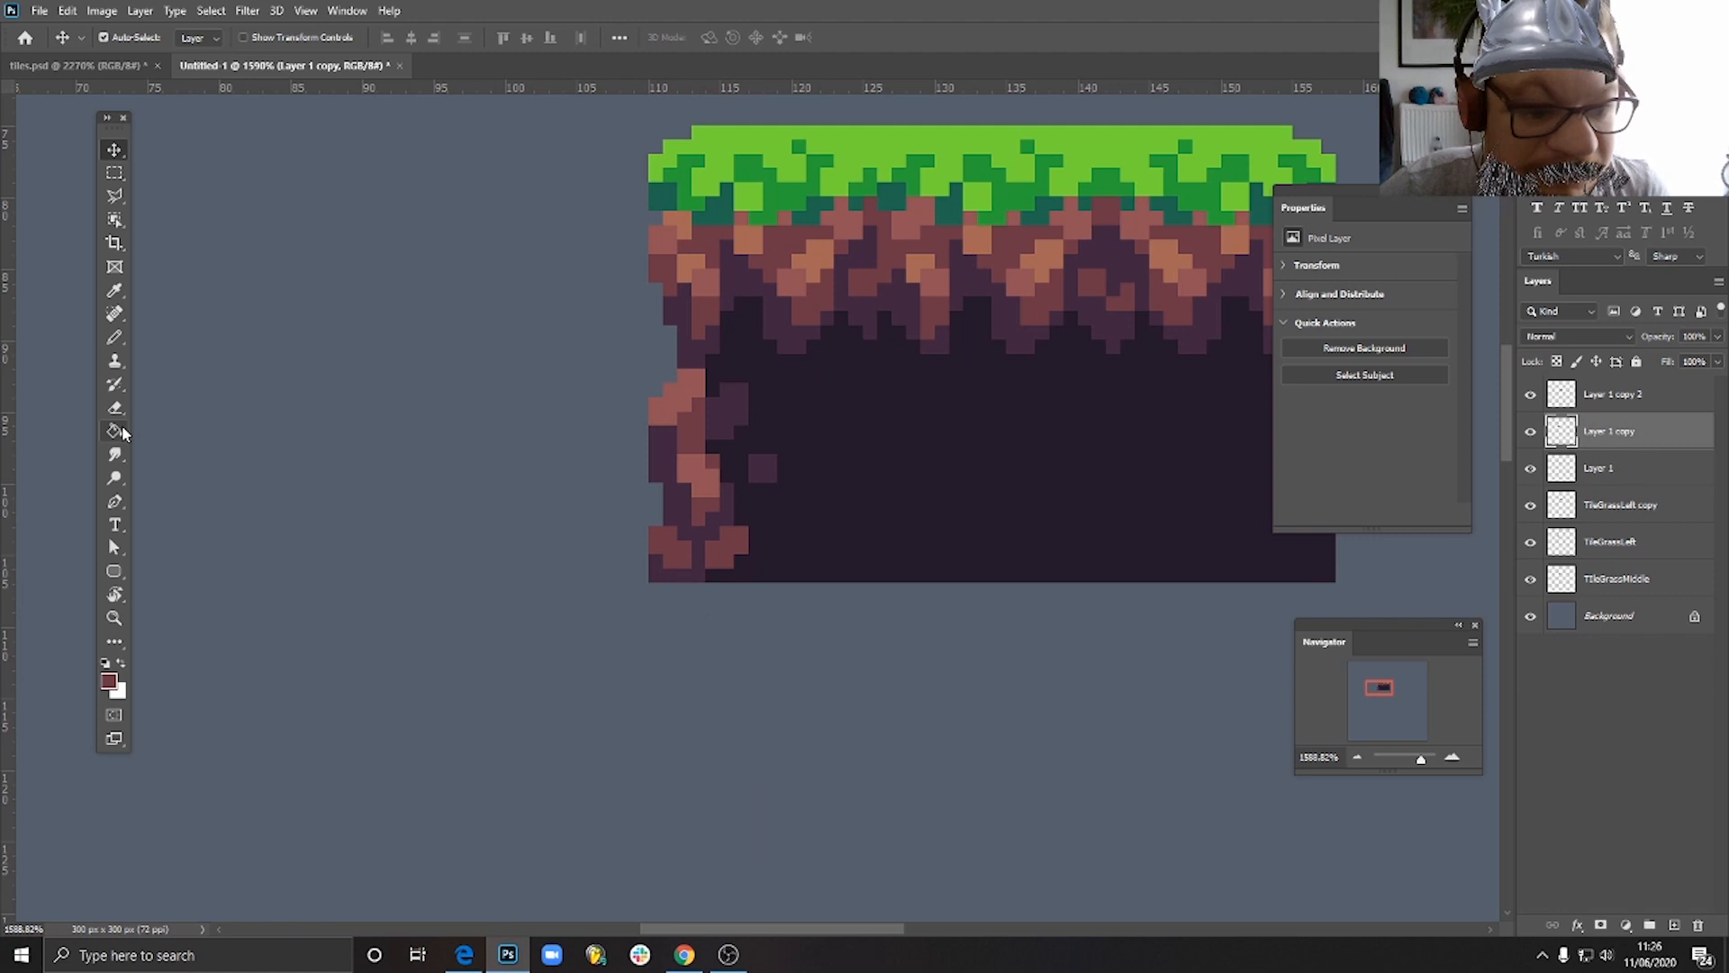
- Select the lower-left corner rock of the remaining rocky-edge soil tile and move it up two pixels
click(114, 175)
drag(651, 530, 700, 588)
click(664, 630)
mouse_move(636, 529)
mouse_down()
mouse_move(684, 554)
mouse_move(691, 582)
mouse_move(671, 531)
mouse_up()
key(v)
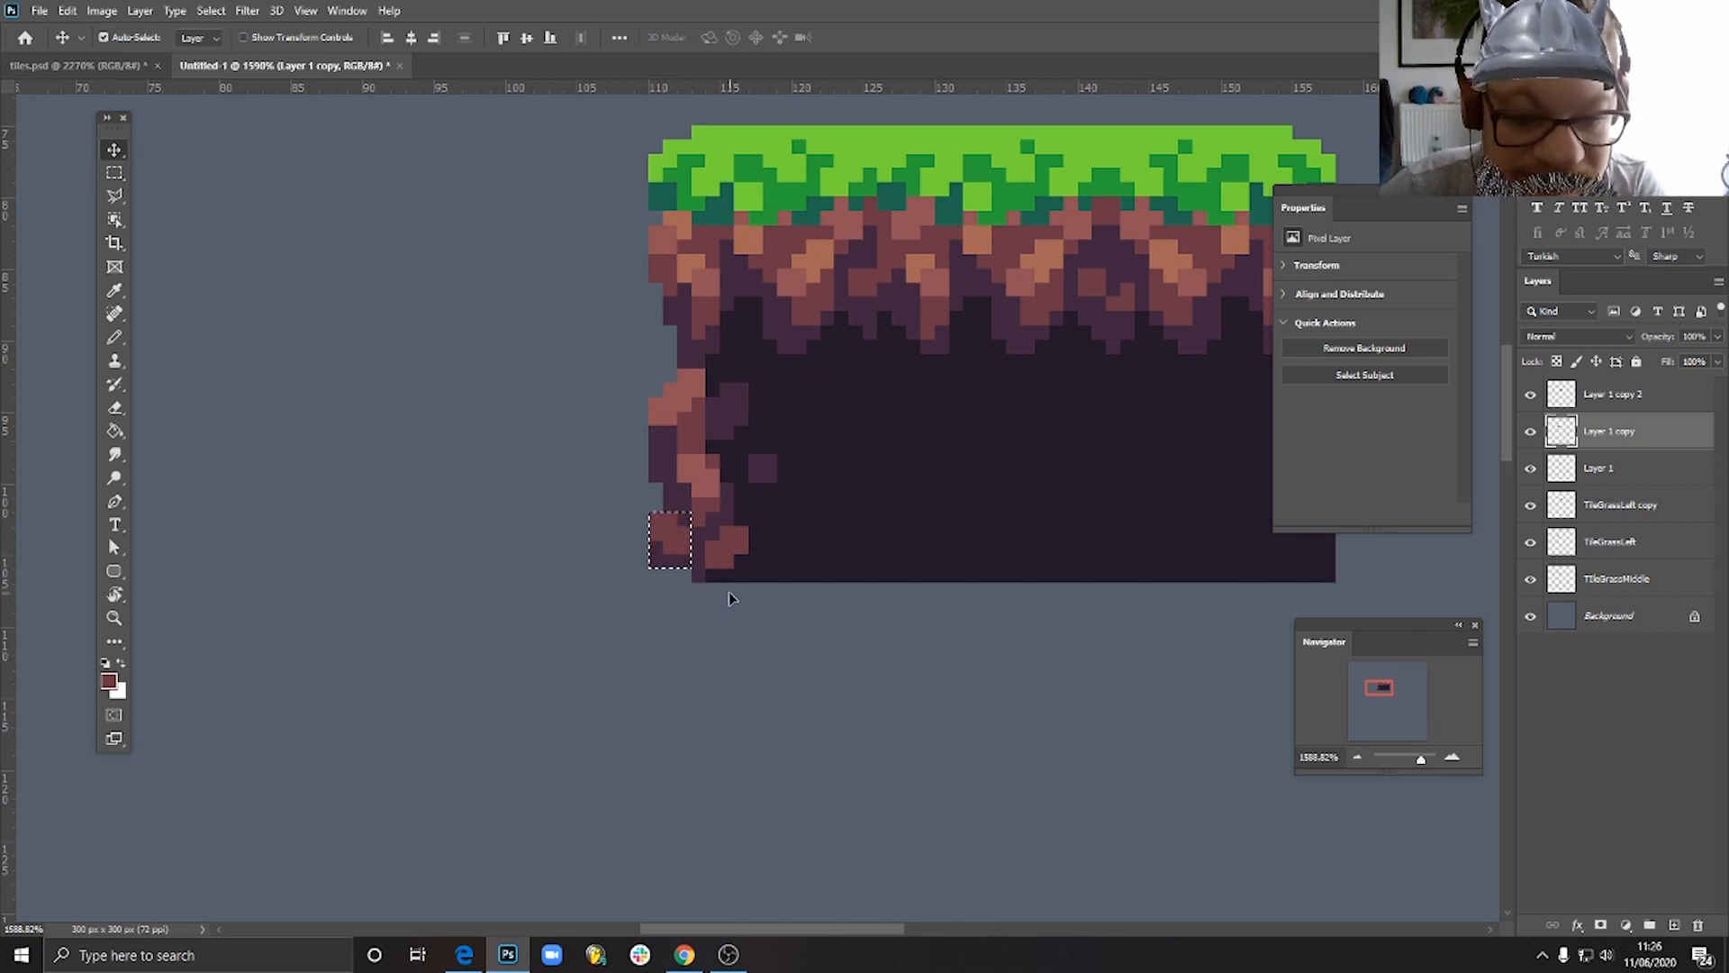
key(Up)
- Deselect the raised rock and pencil dark purple pixels into the gap beneath it at the tile's bottom edge
click(115, 337)
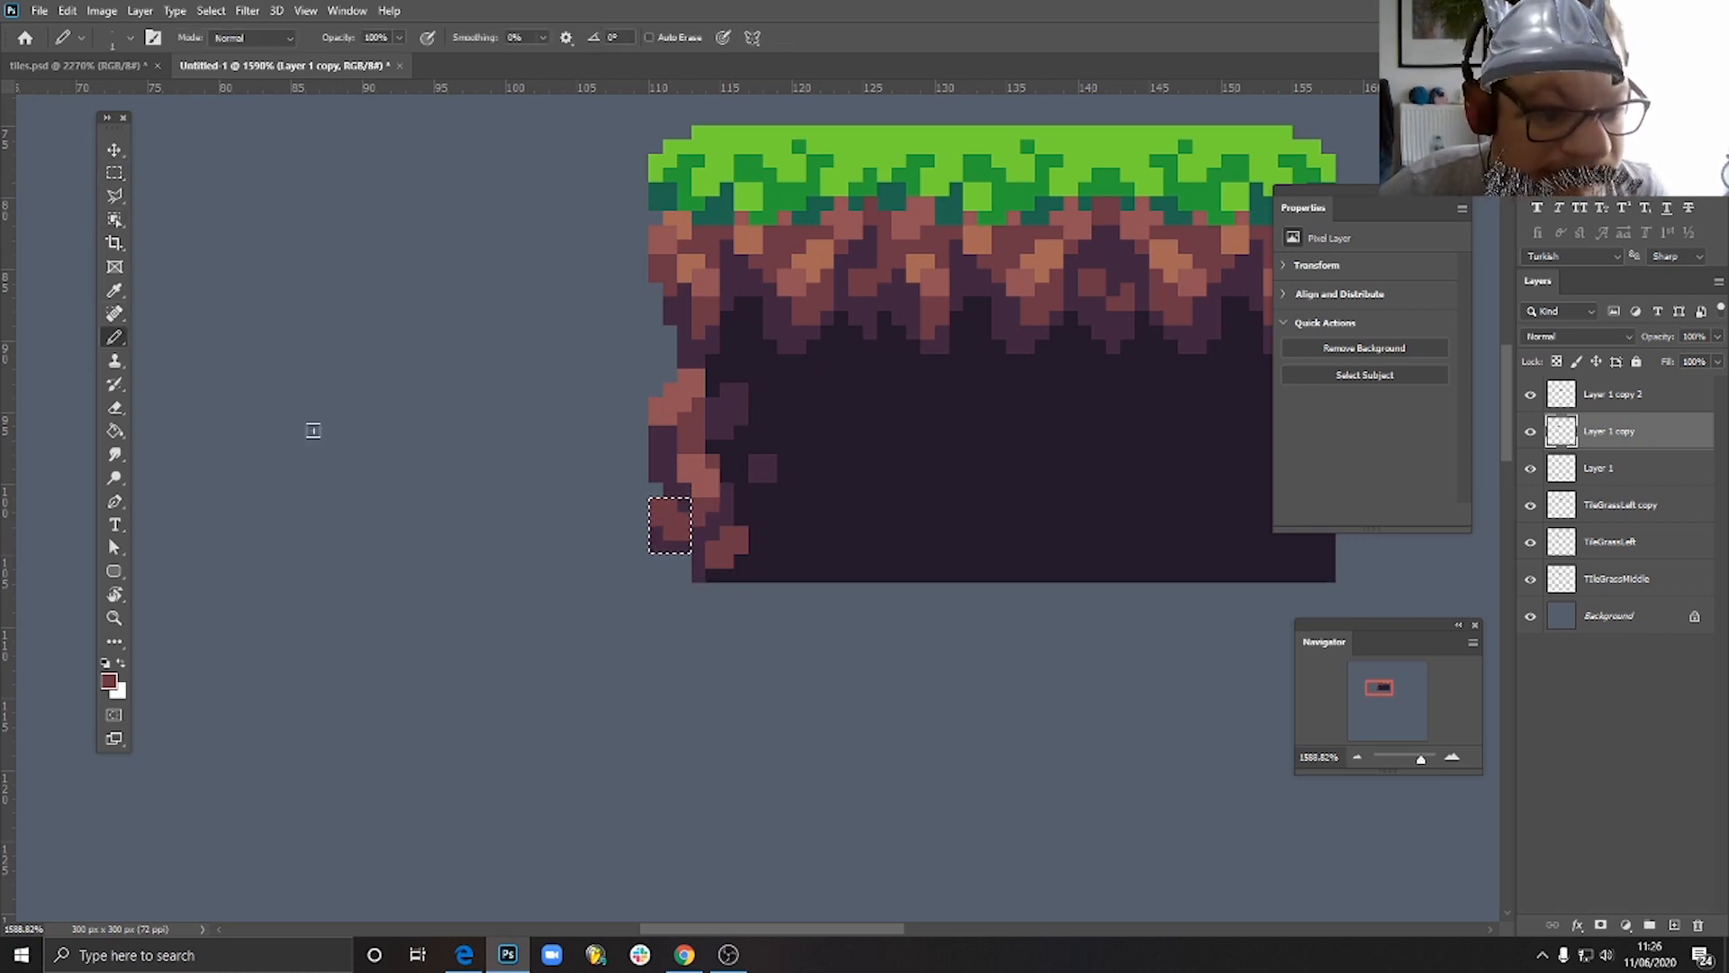
key(ctrl+d)
alt+click(676, 544)
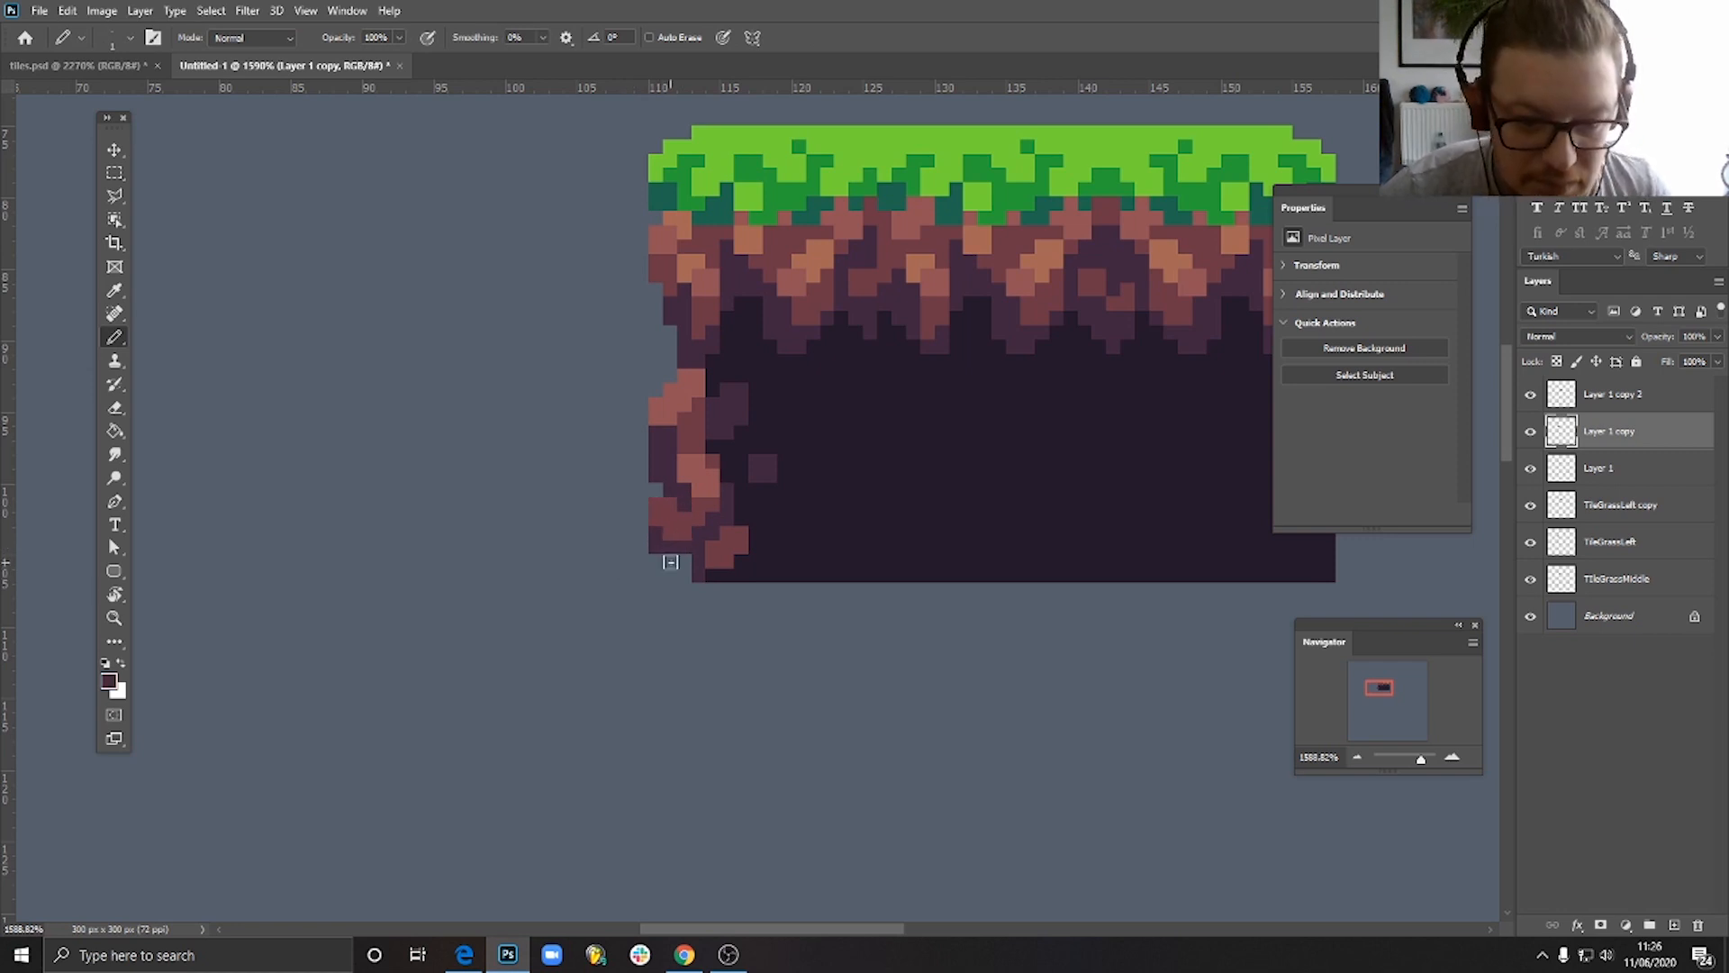
click(682, 566)
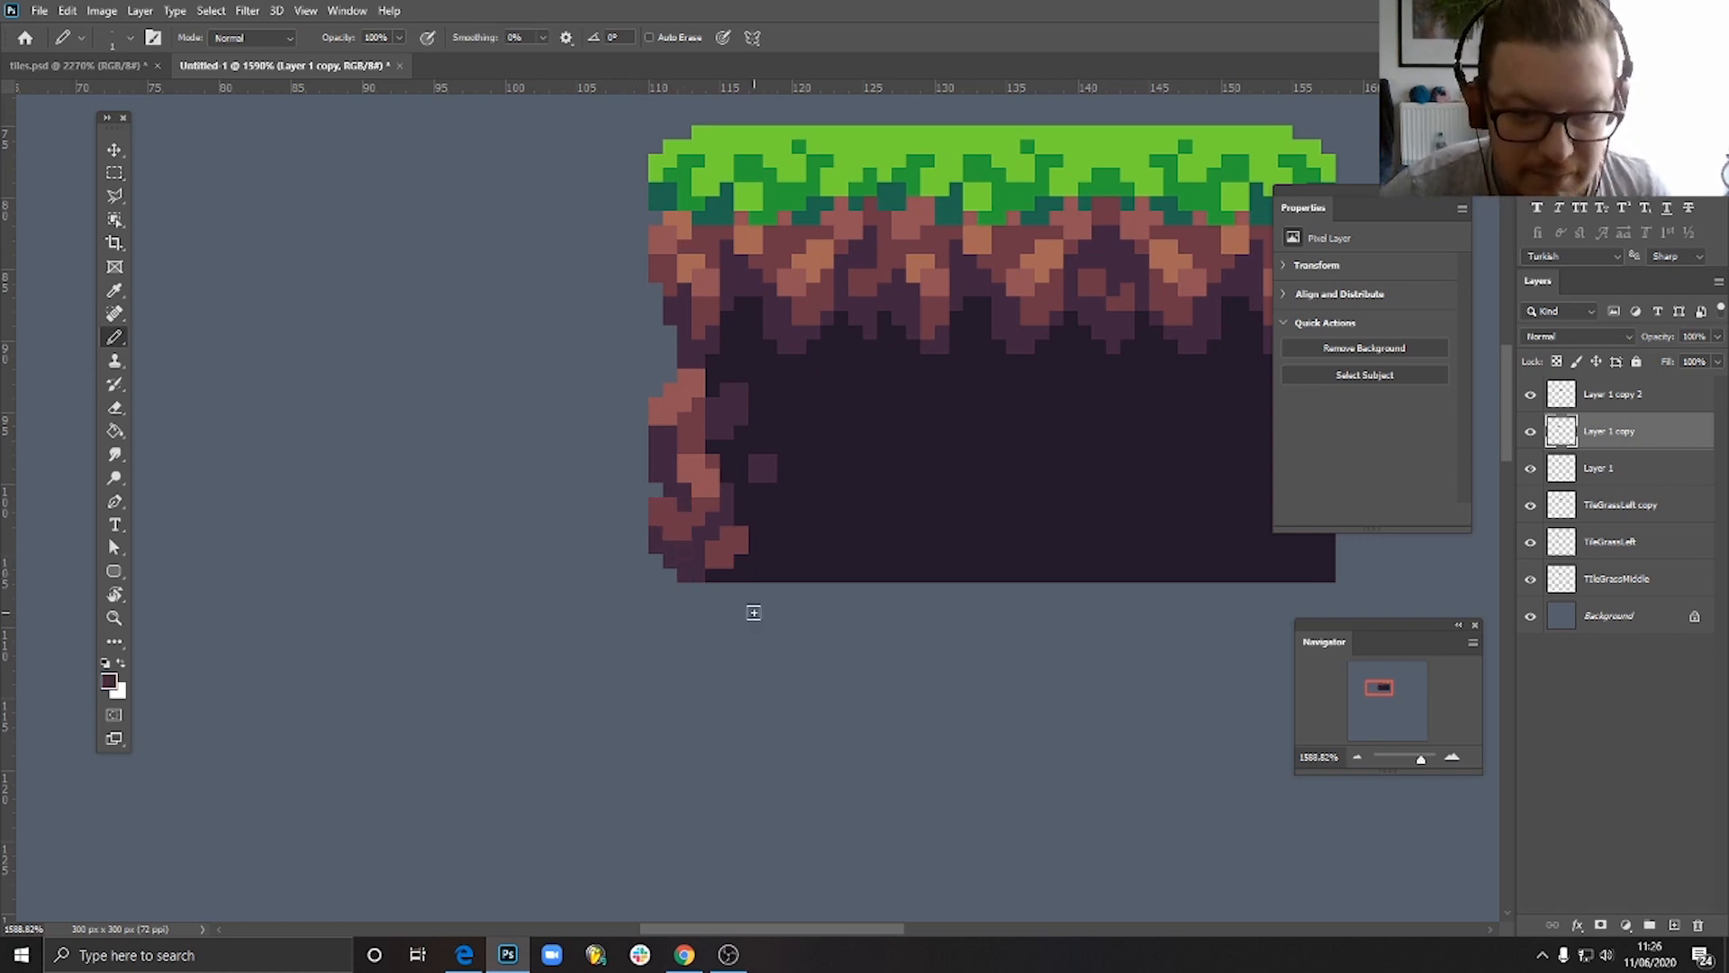
- Duplicate the revised rocky-edge soil tile and place the copy flush beneath the original
scroll(753, 612, down, 5)
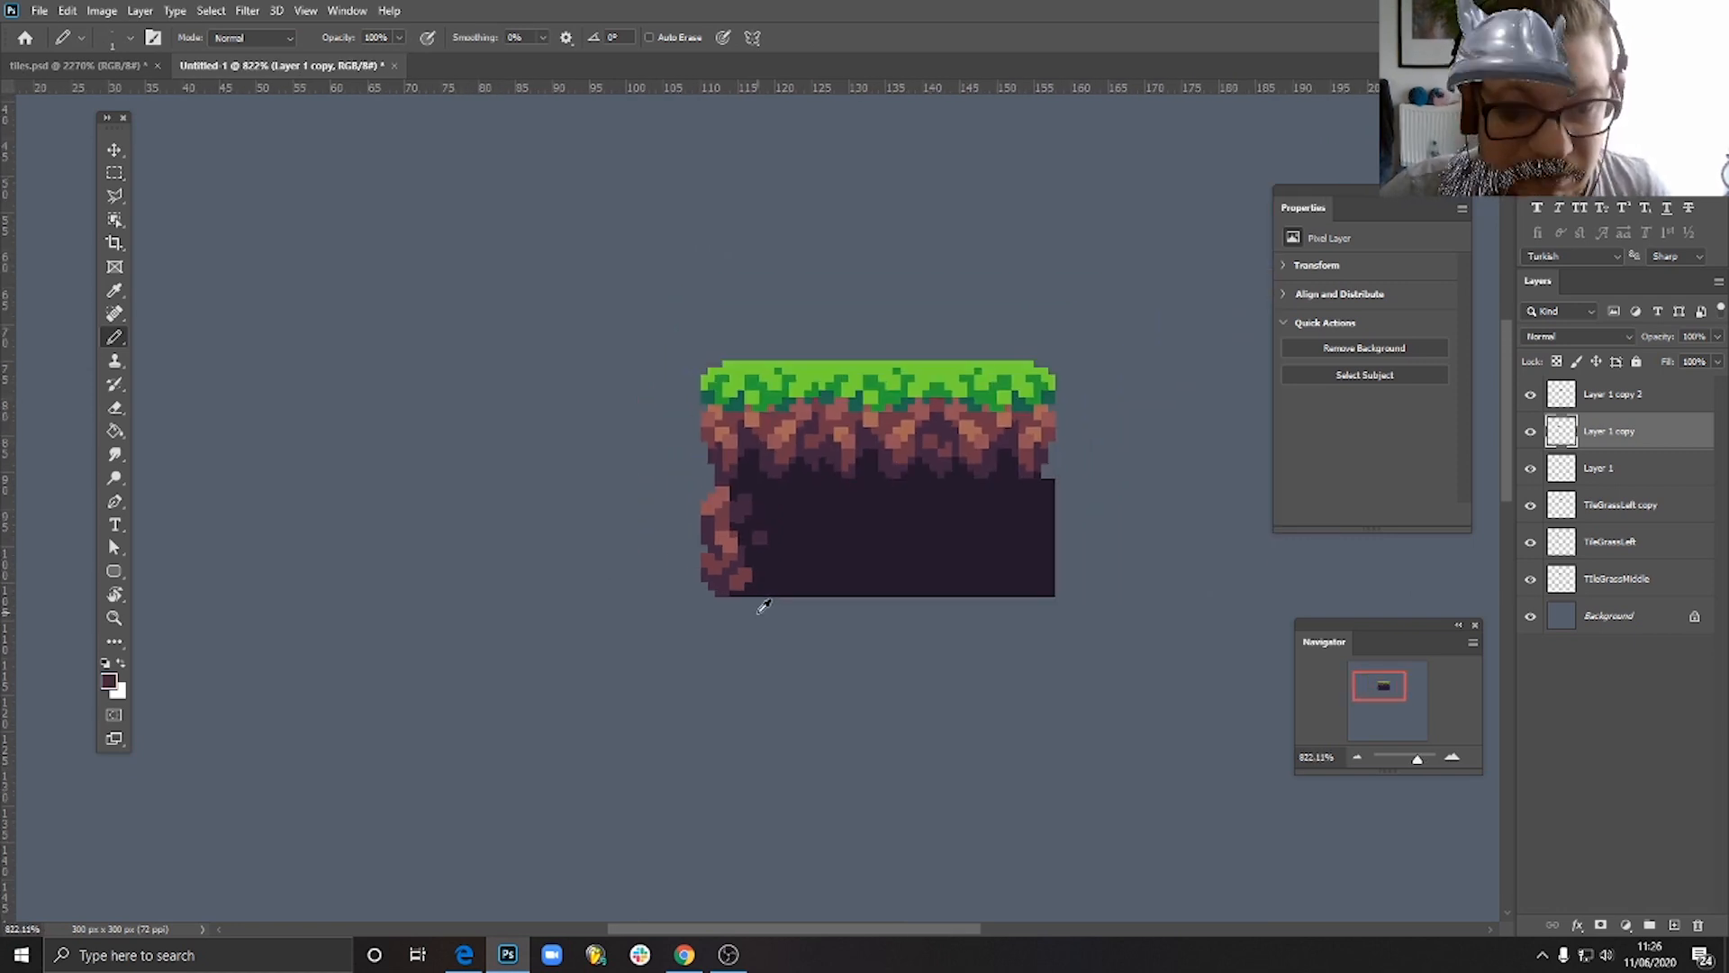
click(114, 150)
drag(756, 591, 760, 645)
scroll(862, 740, down, 3)
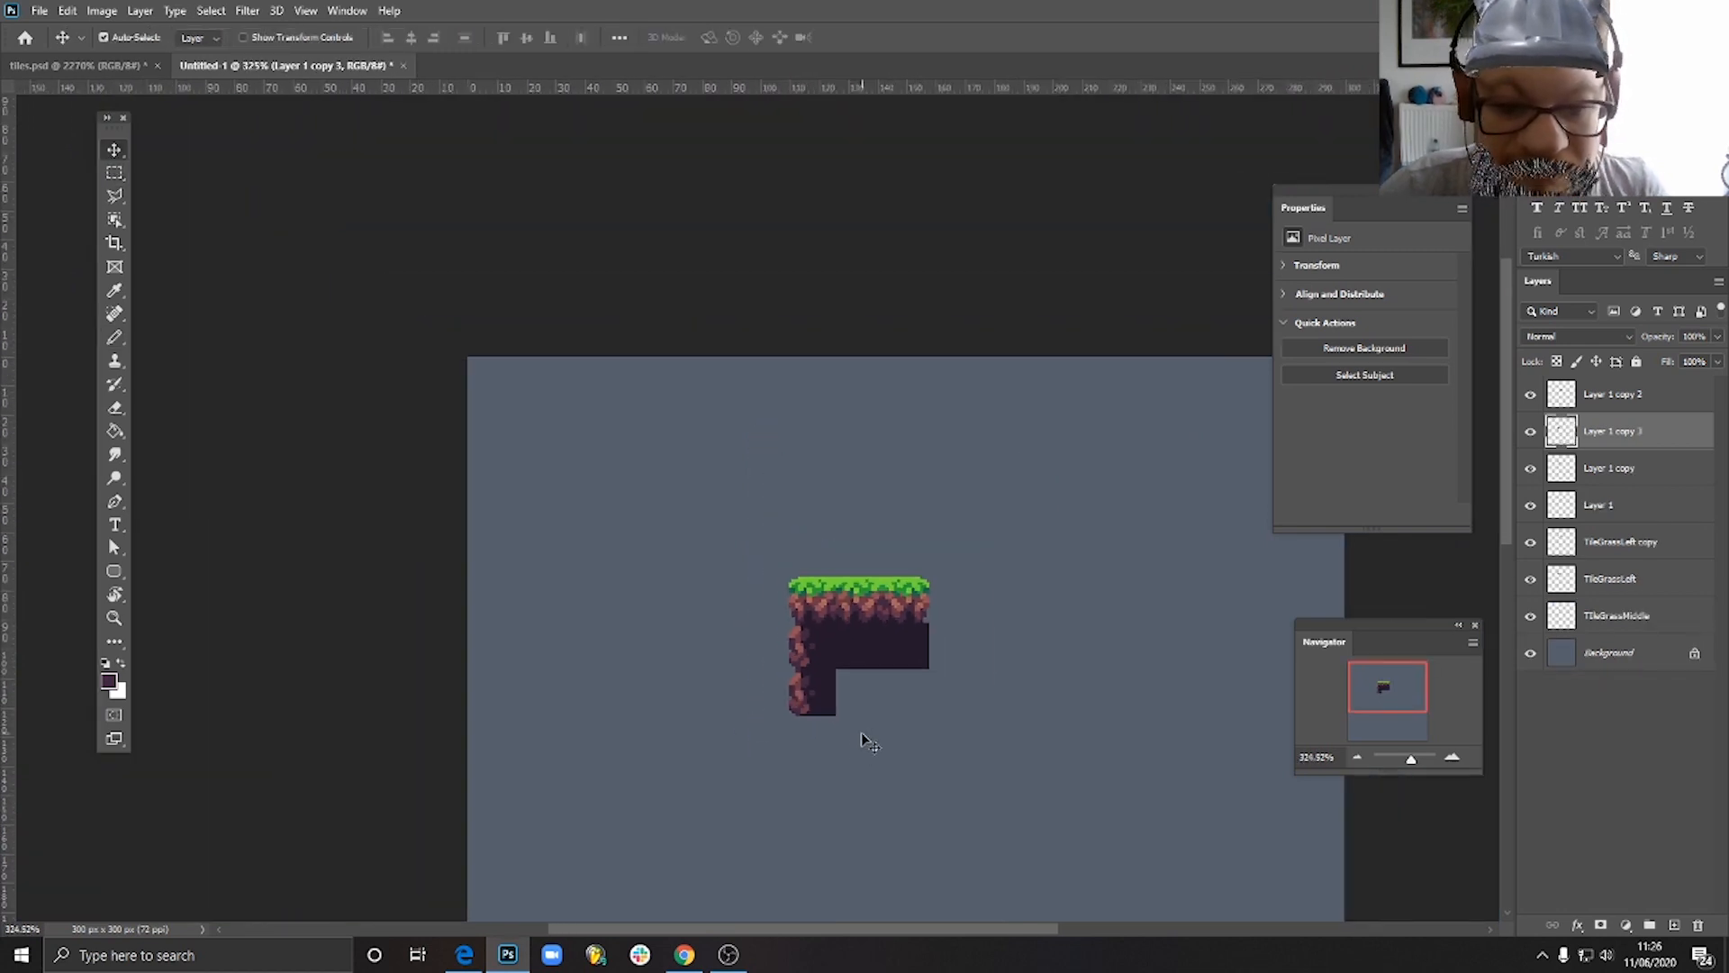
- Delete the plain soil tile beneath the right grass edge tile
scroll(860, 734, up, 2)
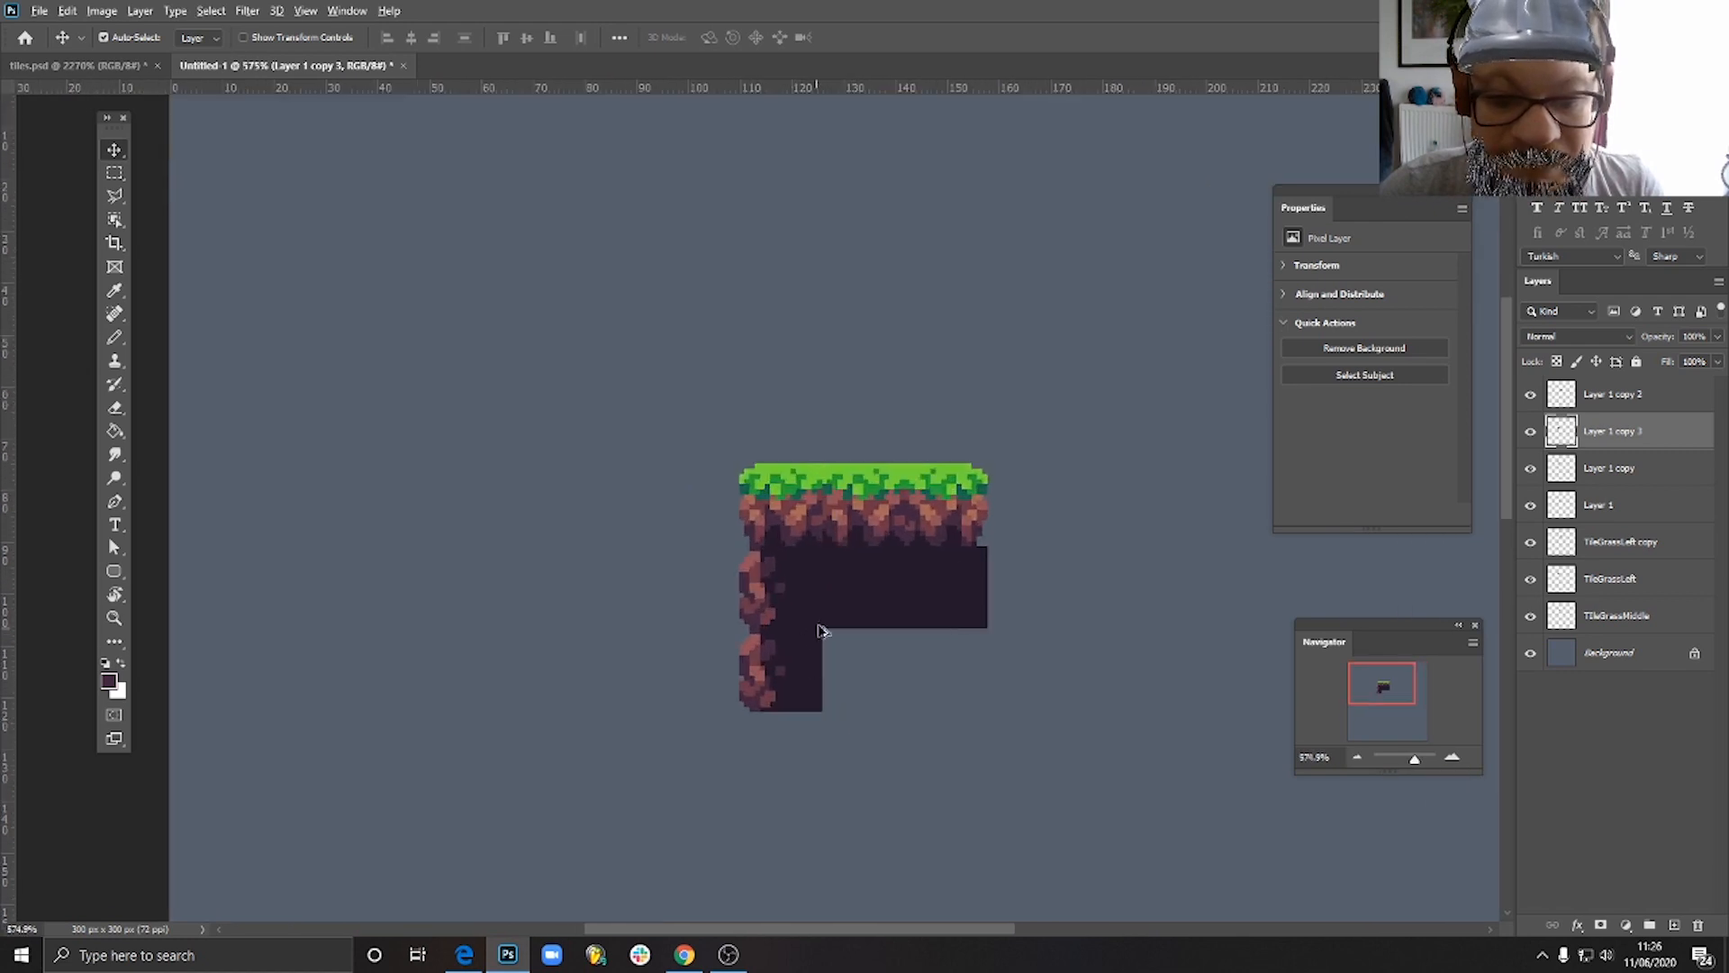
scroll(849, 612, up, 1)
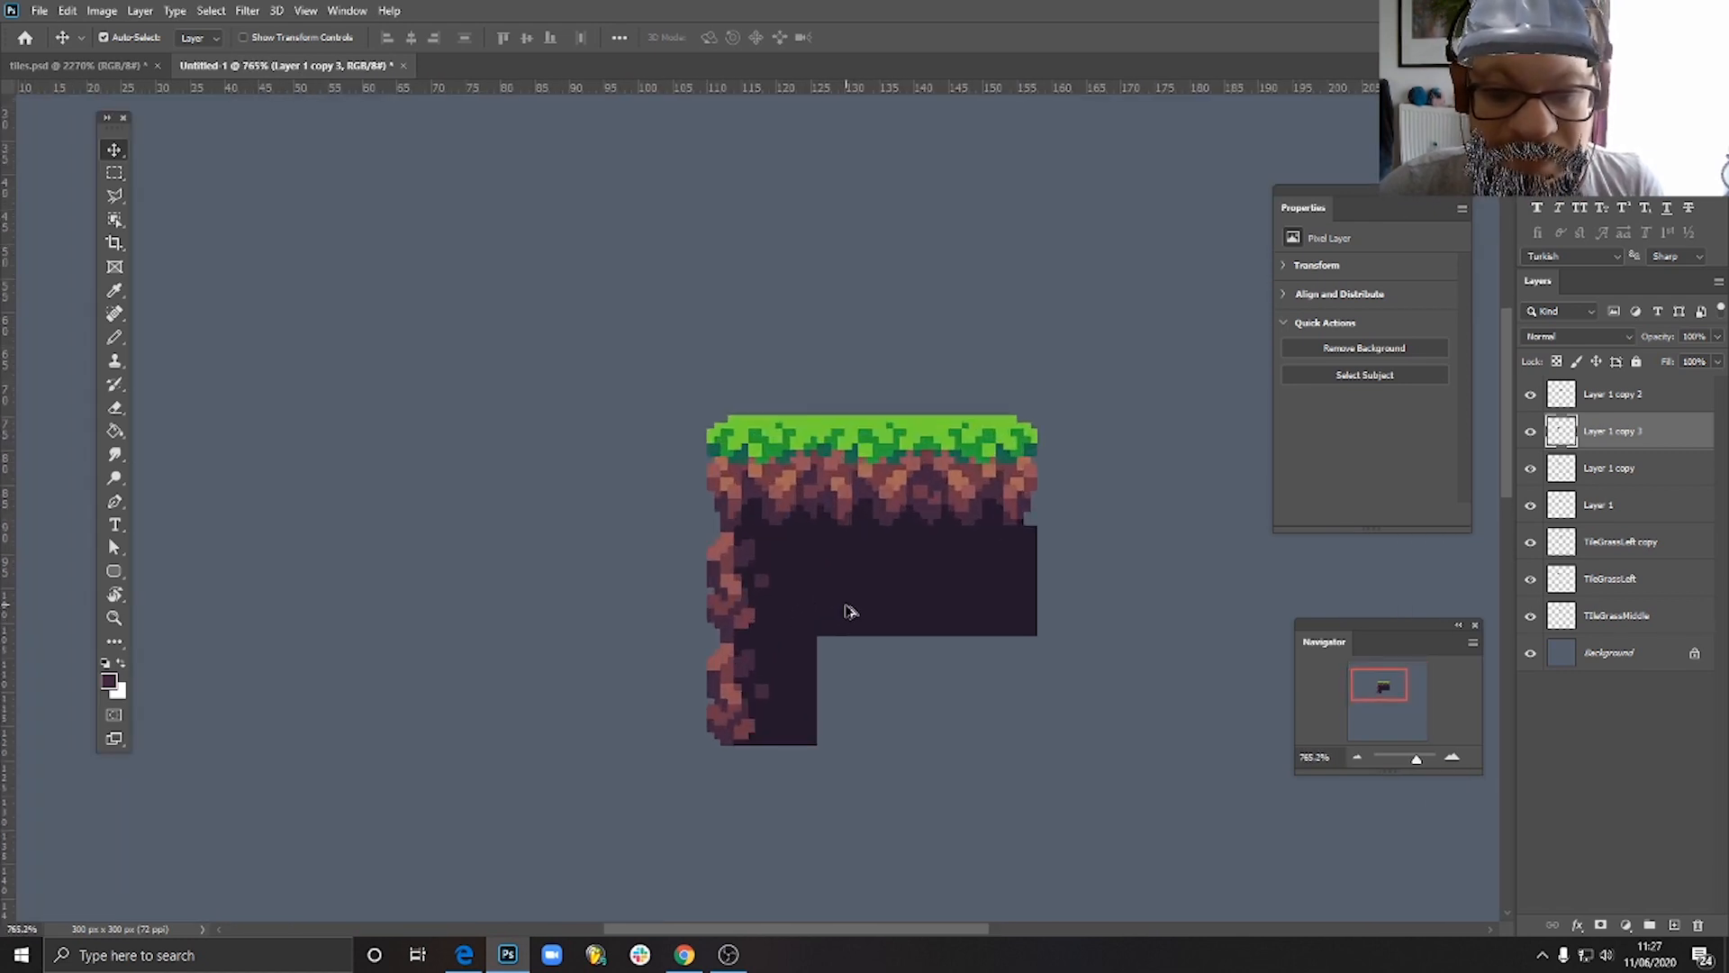
click(1006, 553)
key(Delete)
- Select both stacked rocky-edge soil tiles and place duplicates of them to the right of the block
click(776, 584)
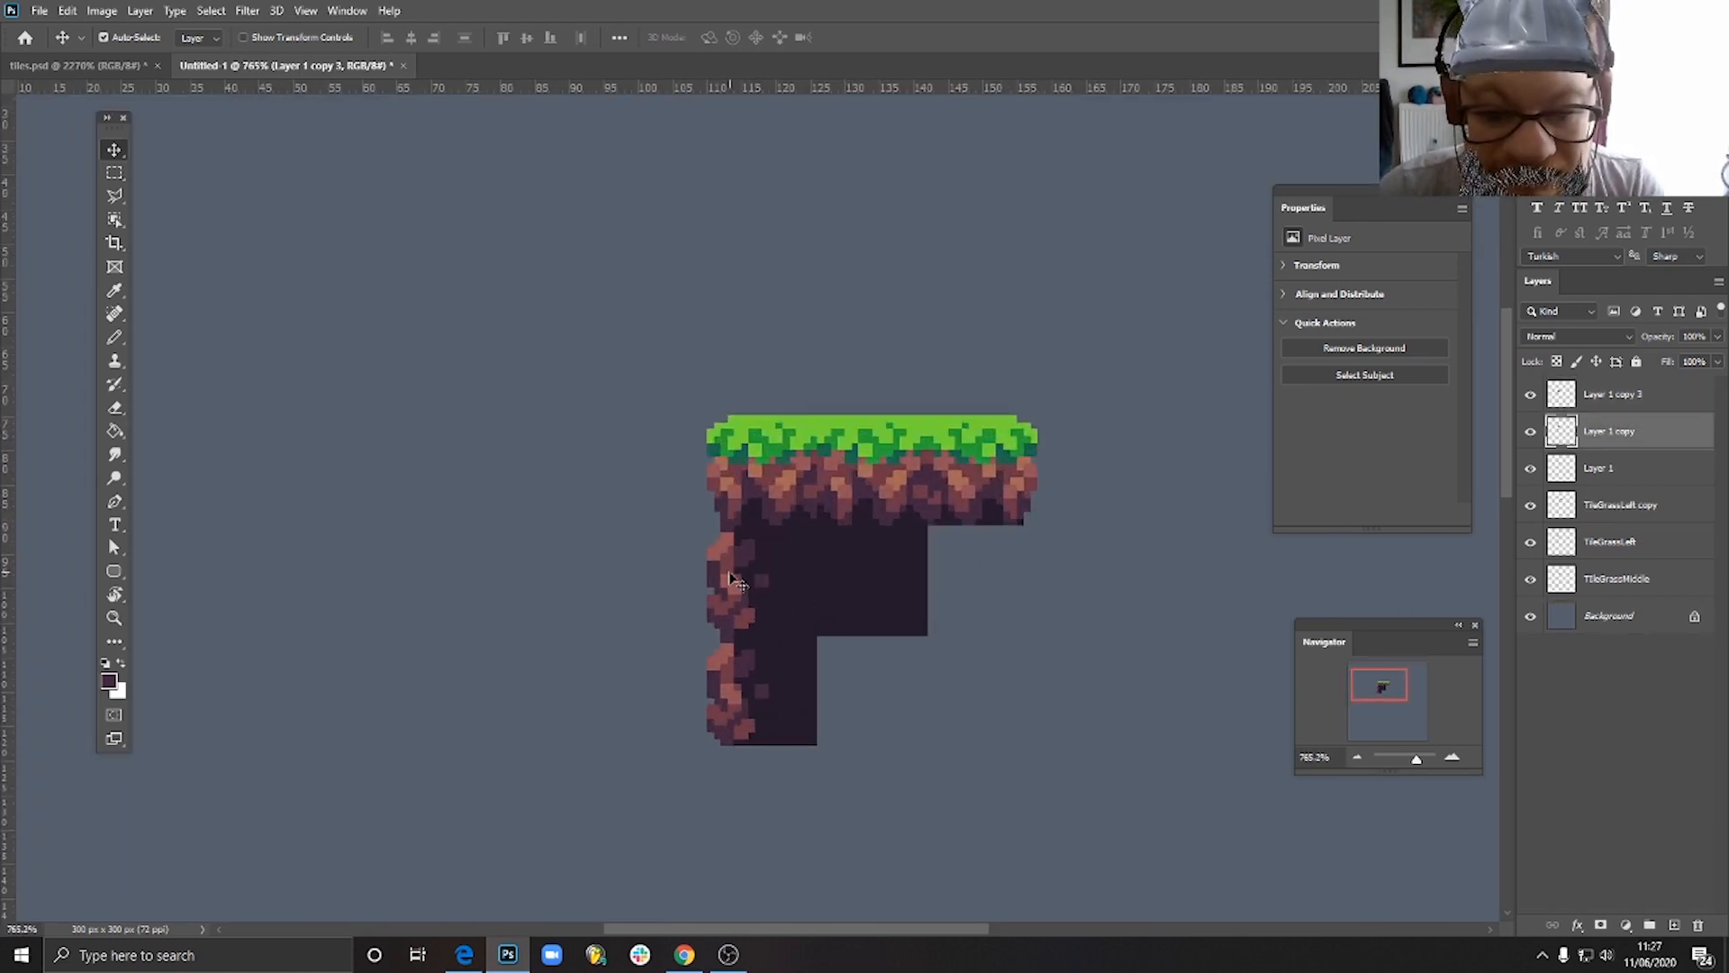
shift+click(742, 697)
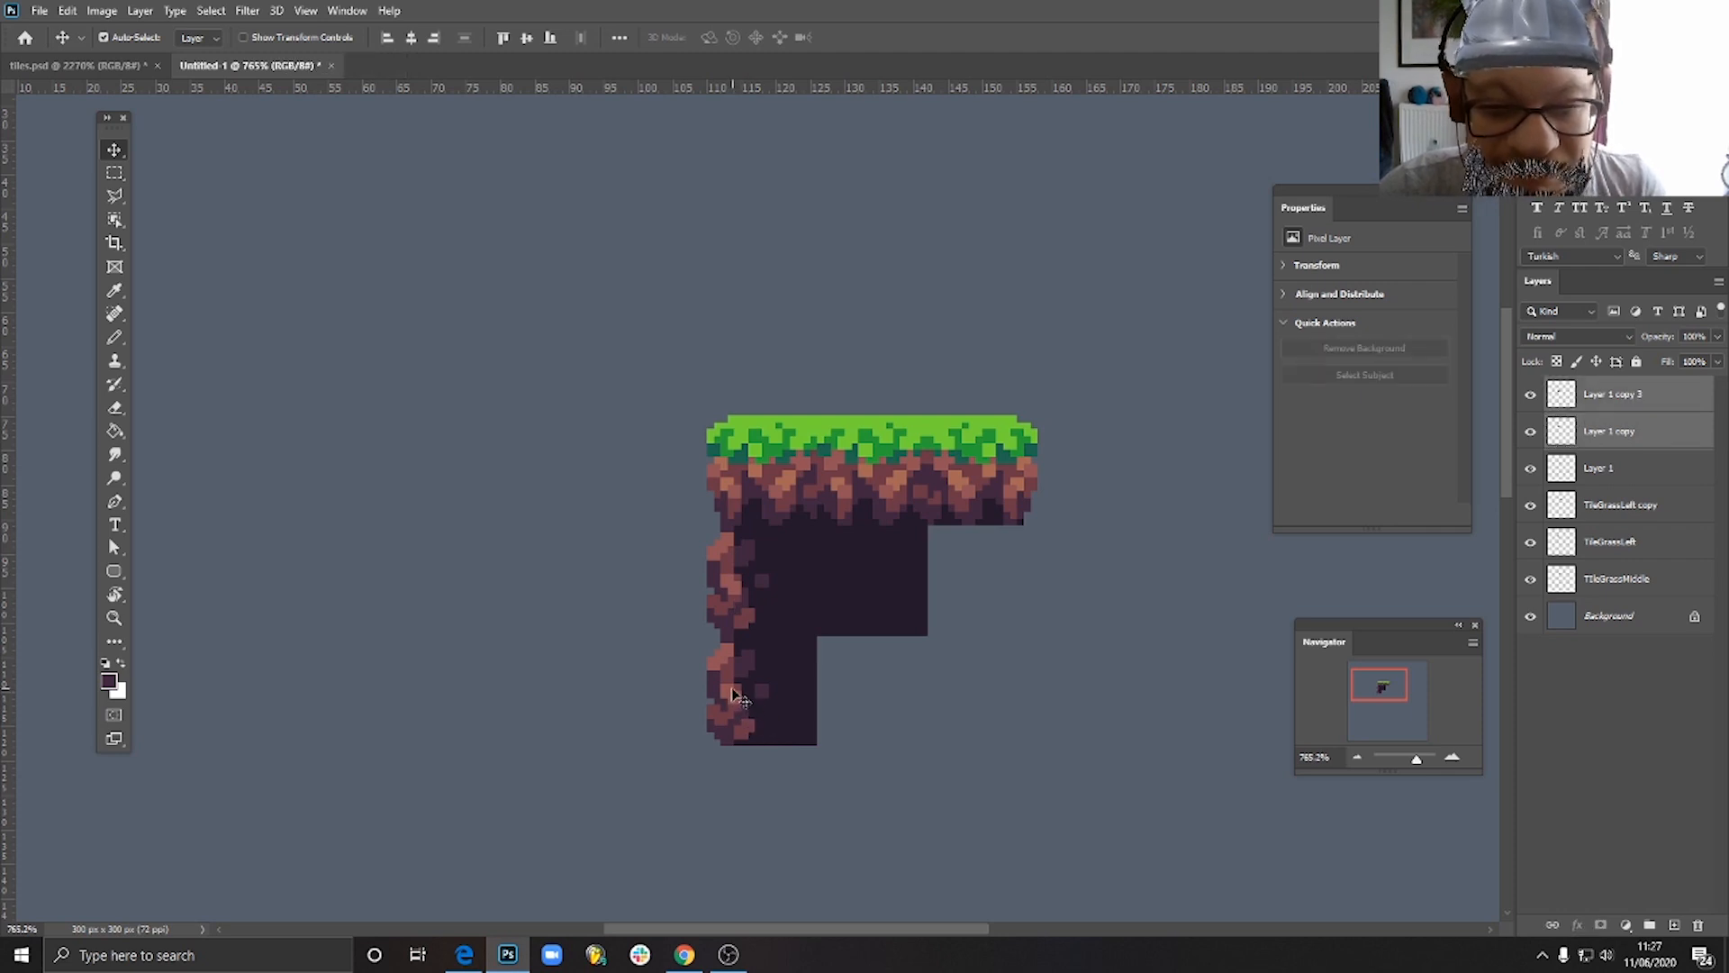
drag(734, 694, 1061, 729)
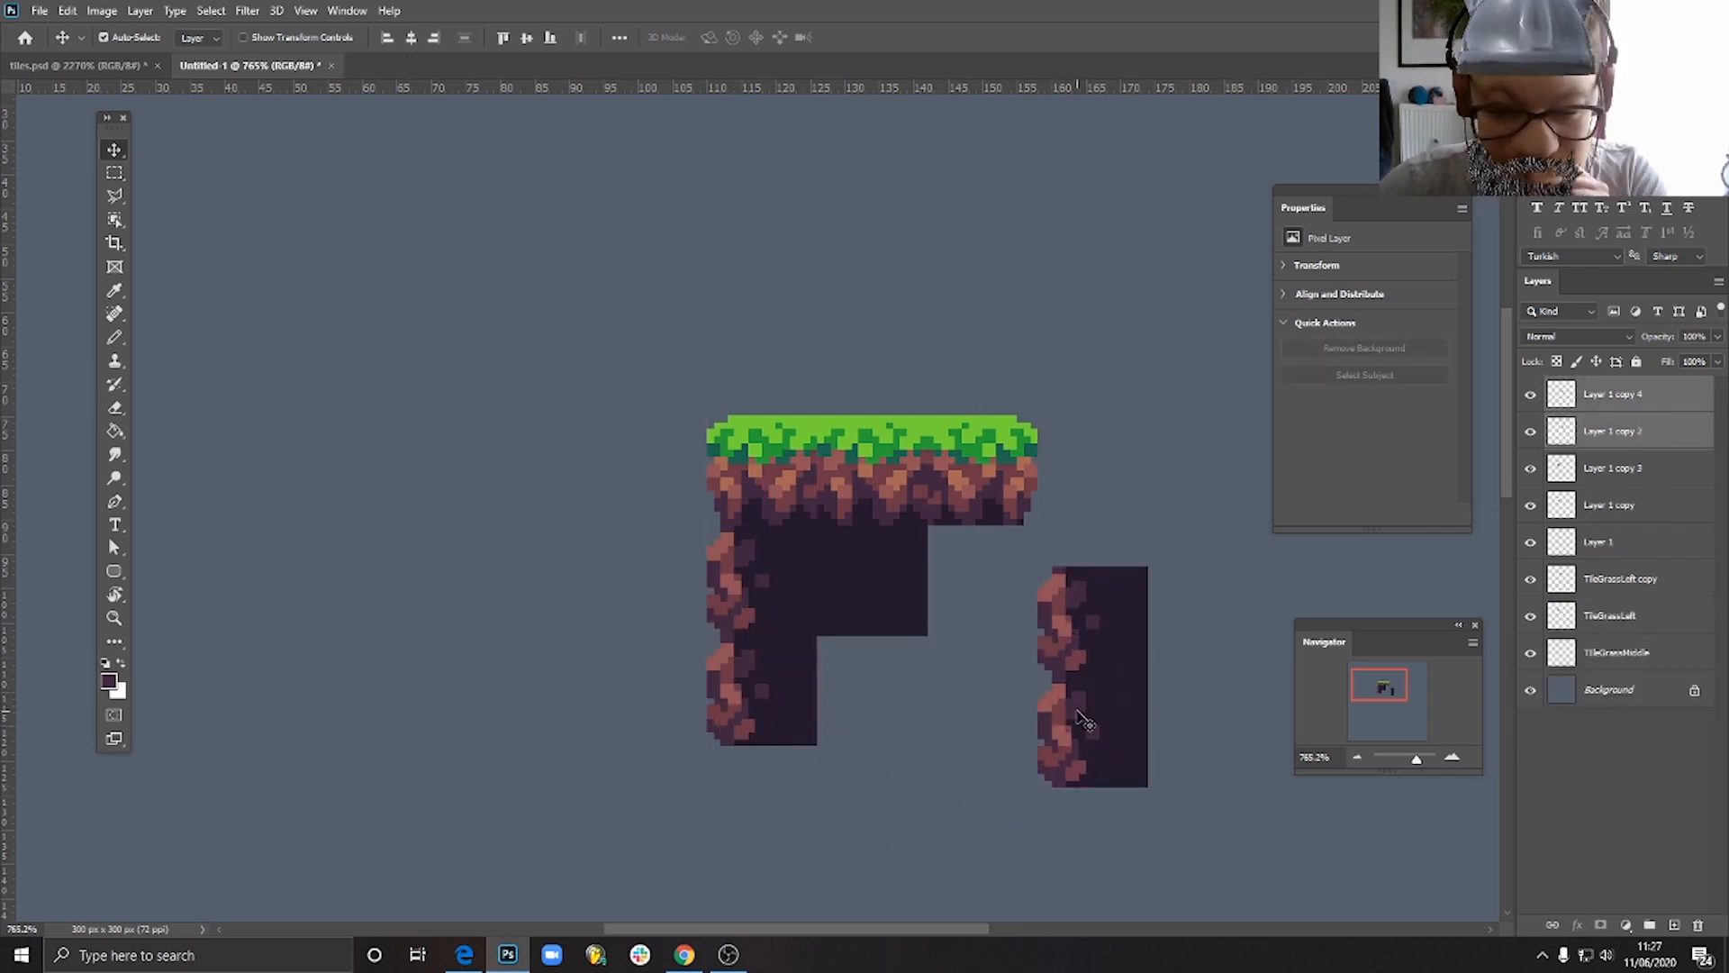
- Flip the duplicated rocky-edge tiles horizontally and move them flush beneath the right grass edge tile
click(69, 10)
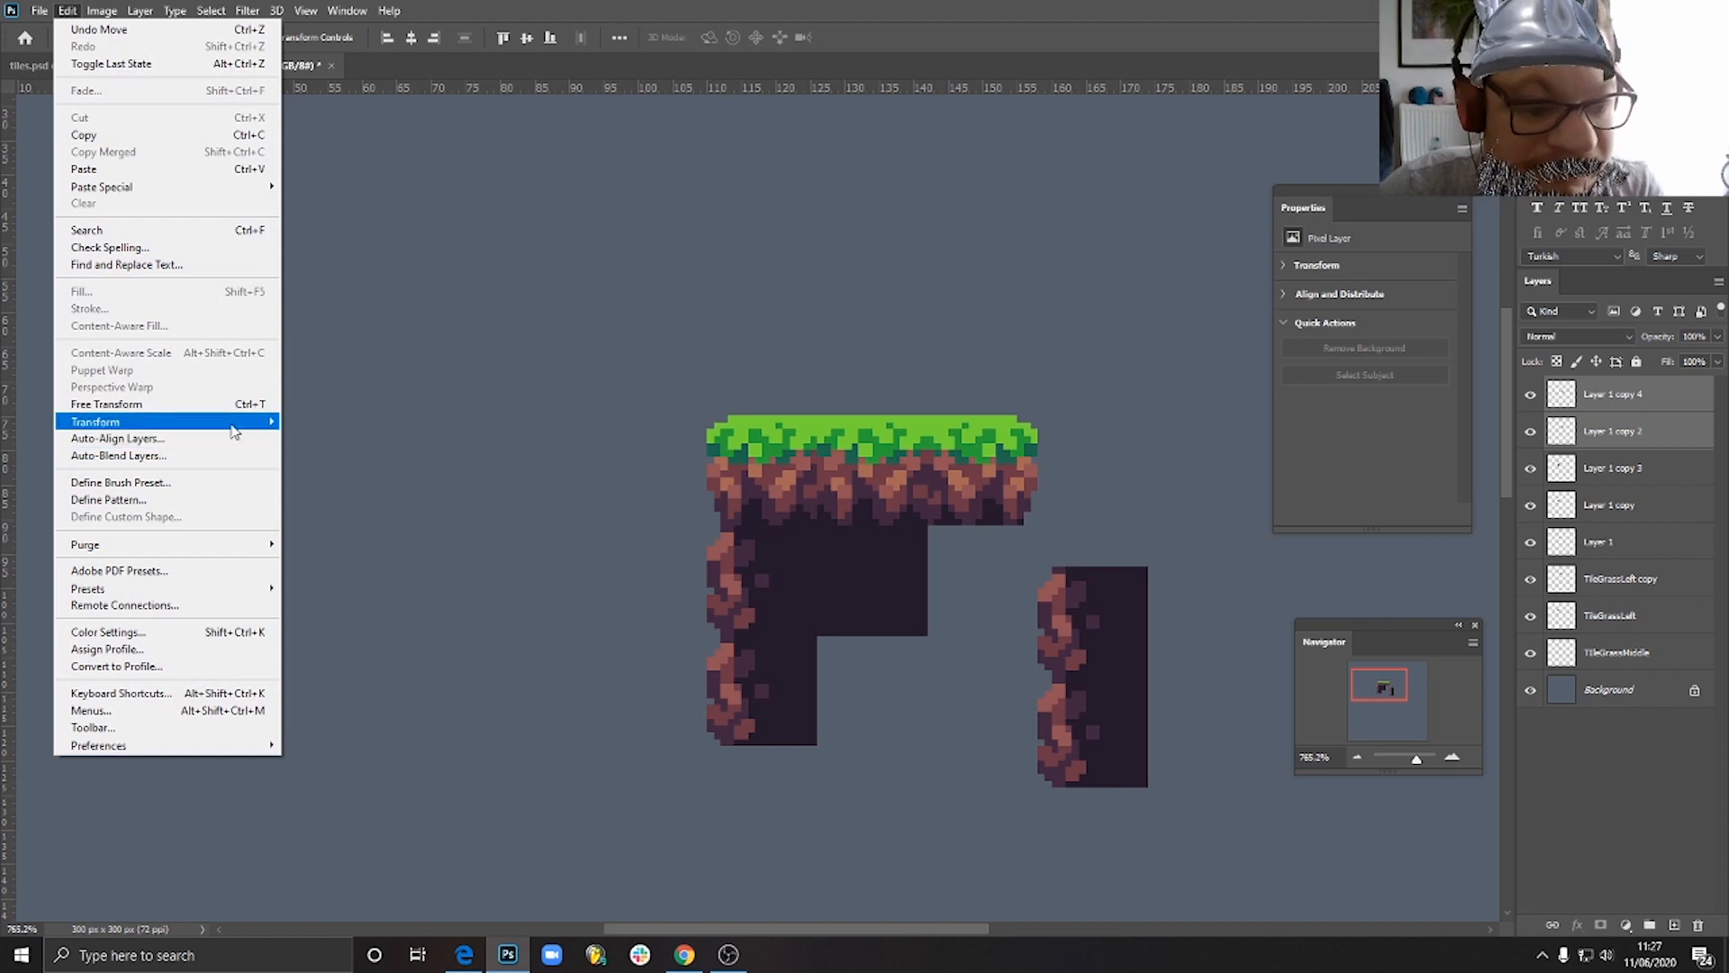
mouse_move(235, 421)
click(427, 705)
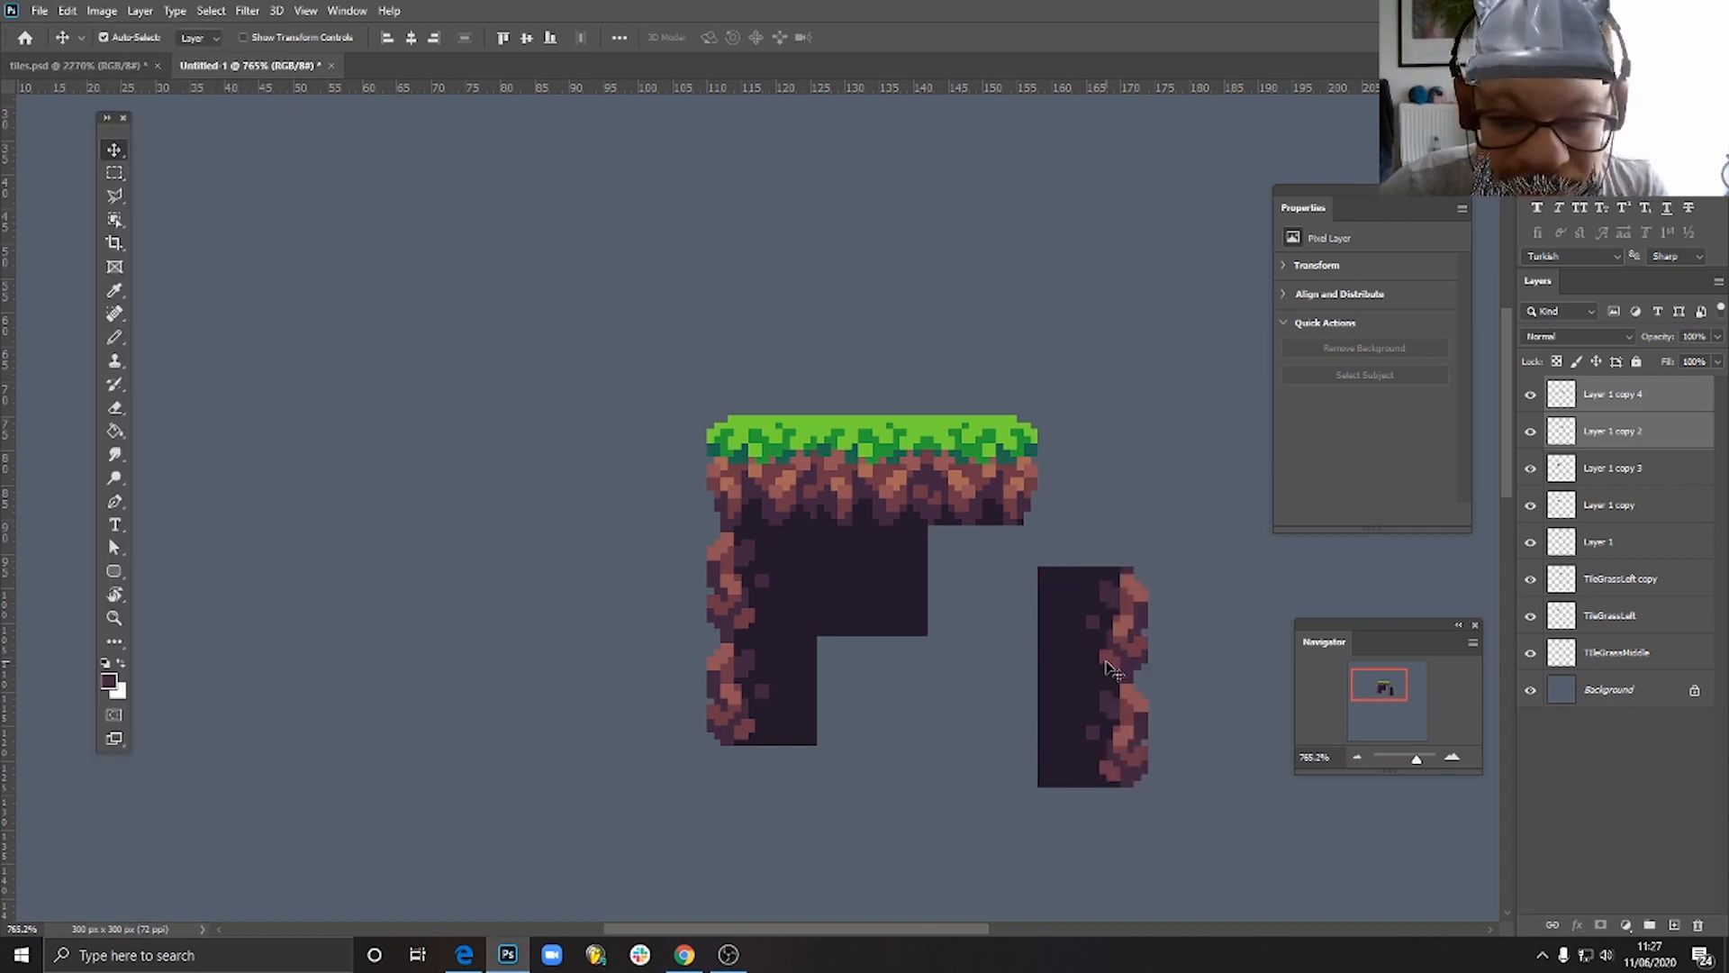
drag(1106, 673, 999, 624)
- Duplicate the middle plain soil tile and fill the gap directly beneath it with the copy
click(861, 606)
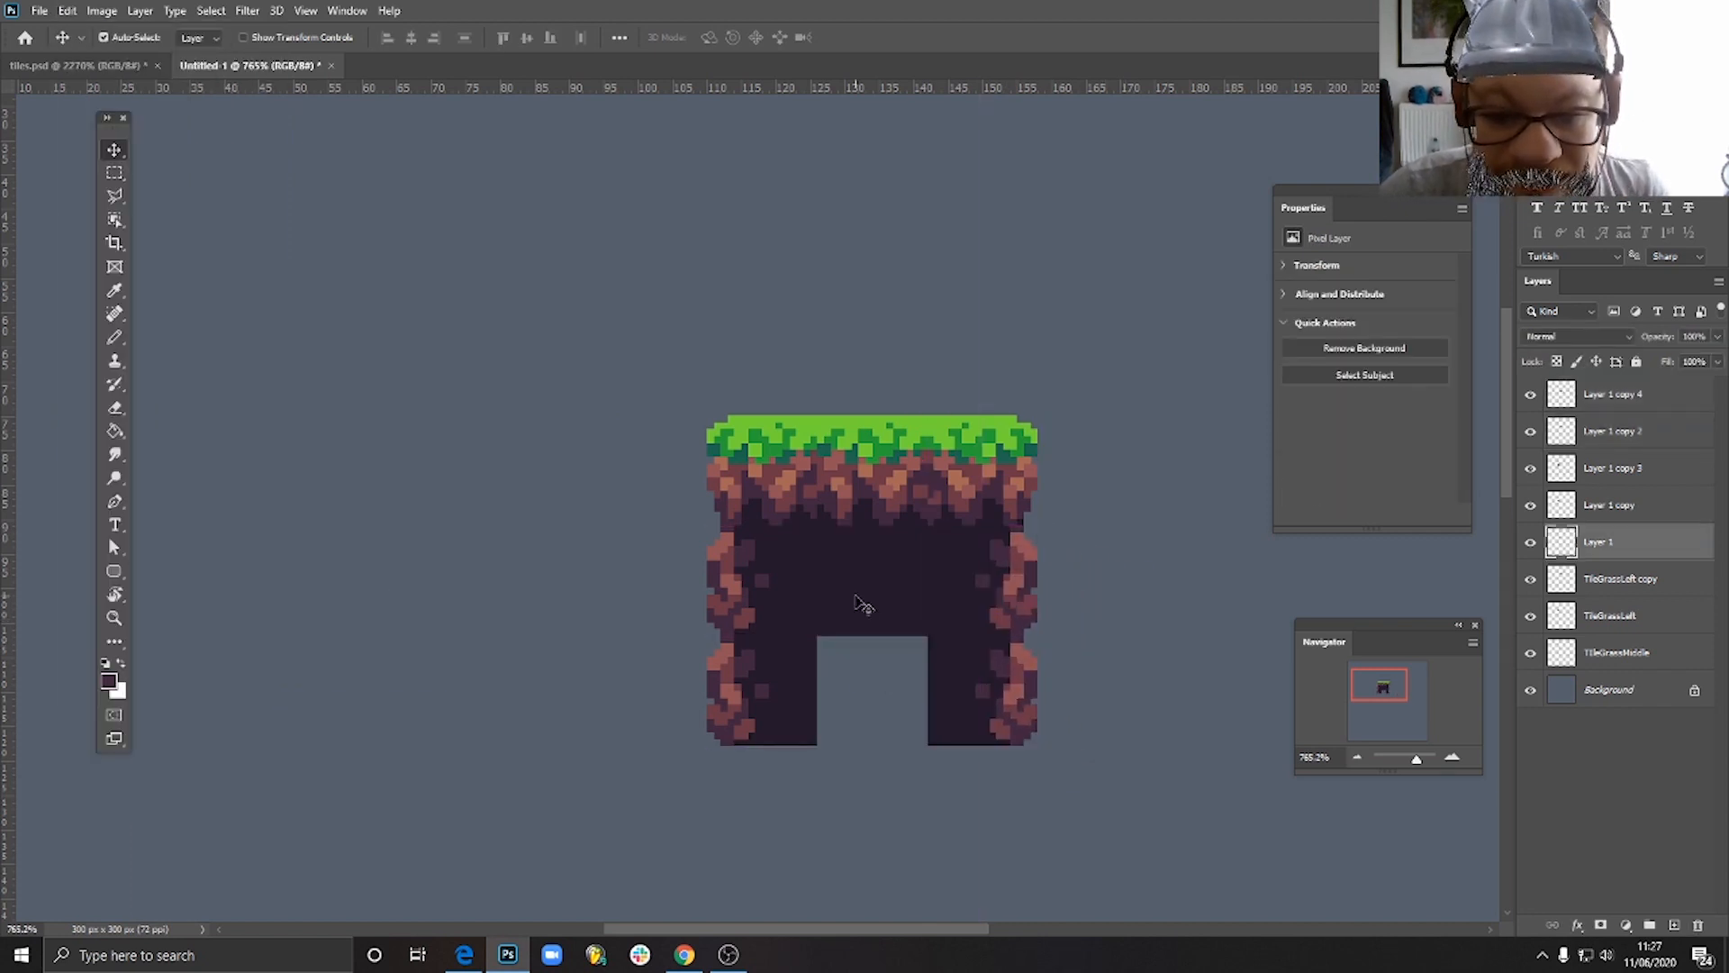
drag(861, 606, 883, 694)
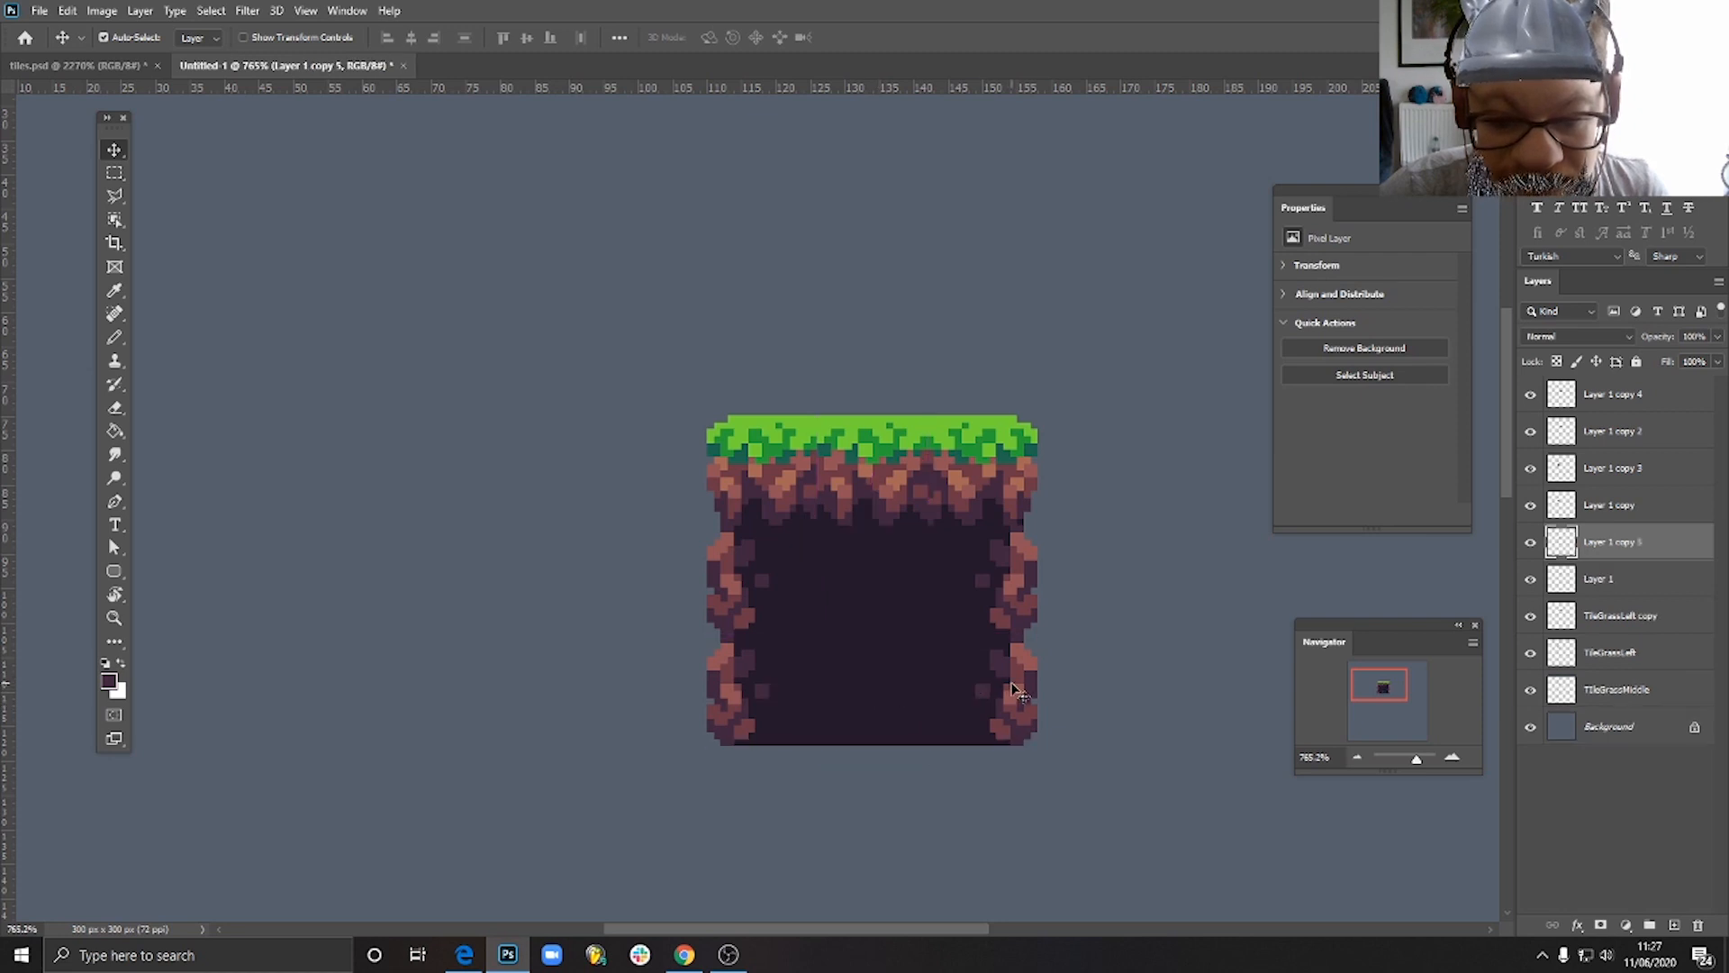
scroll(1035, 687, down, 5)
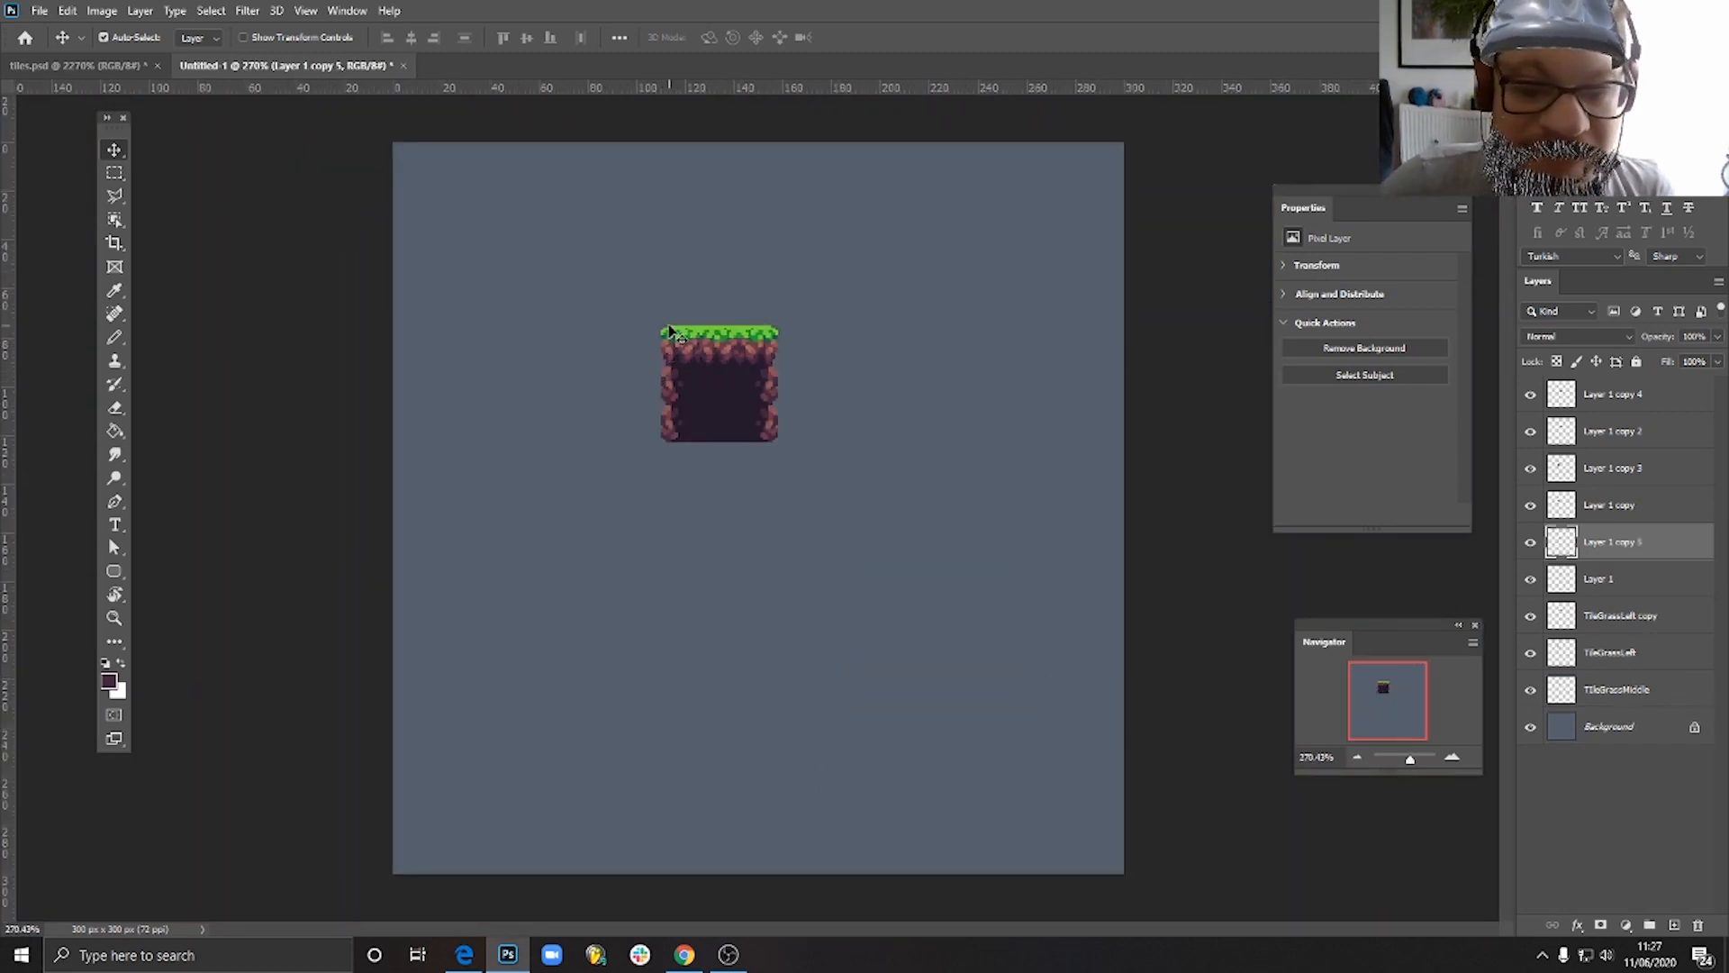
- Examine the assembled three by three tile block up close and from a distance, checking its corners and repeating rocky edges
scroll(674, 335, up, 3)
scroll(676, 335, down, 3)
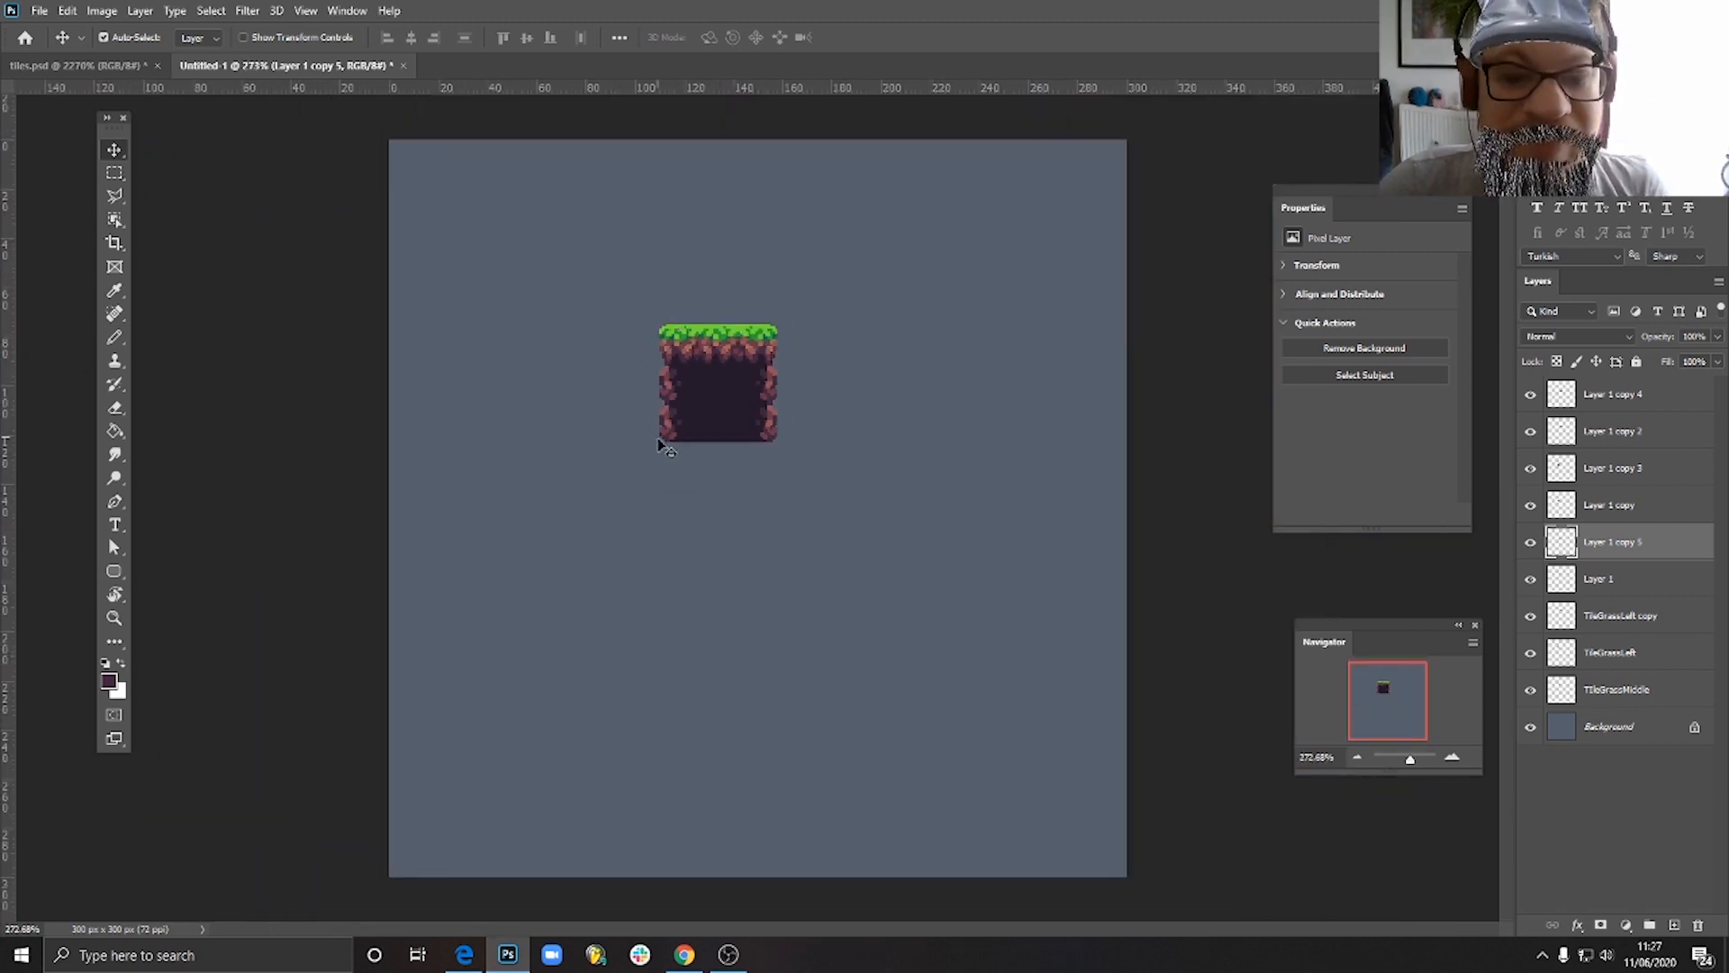
scroll(670, 366, up, 4)
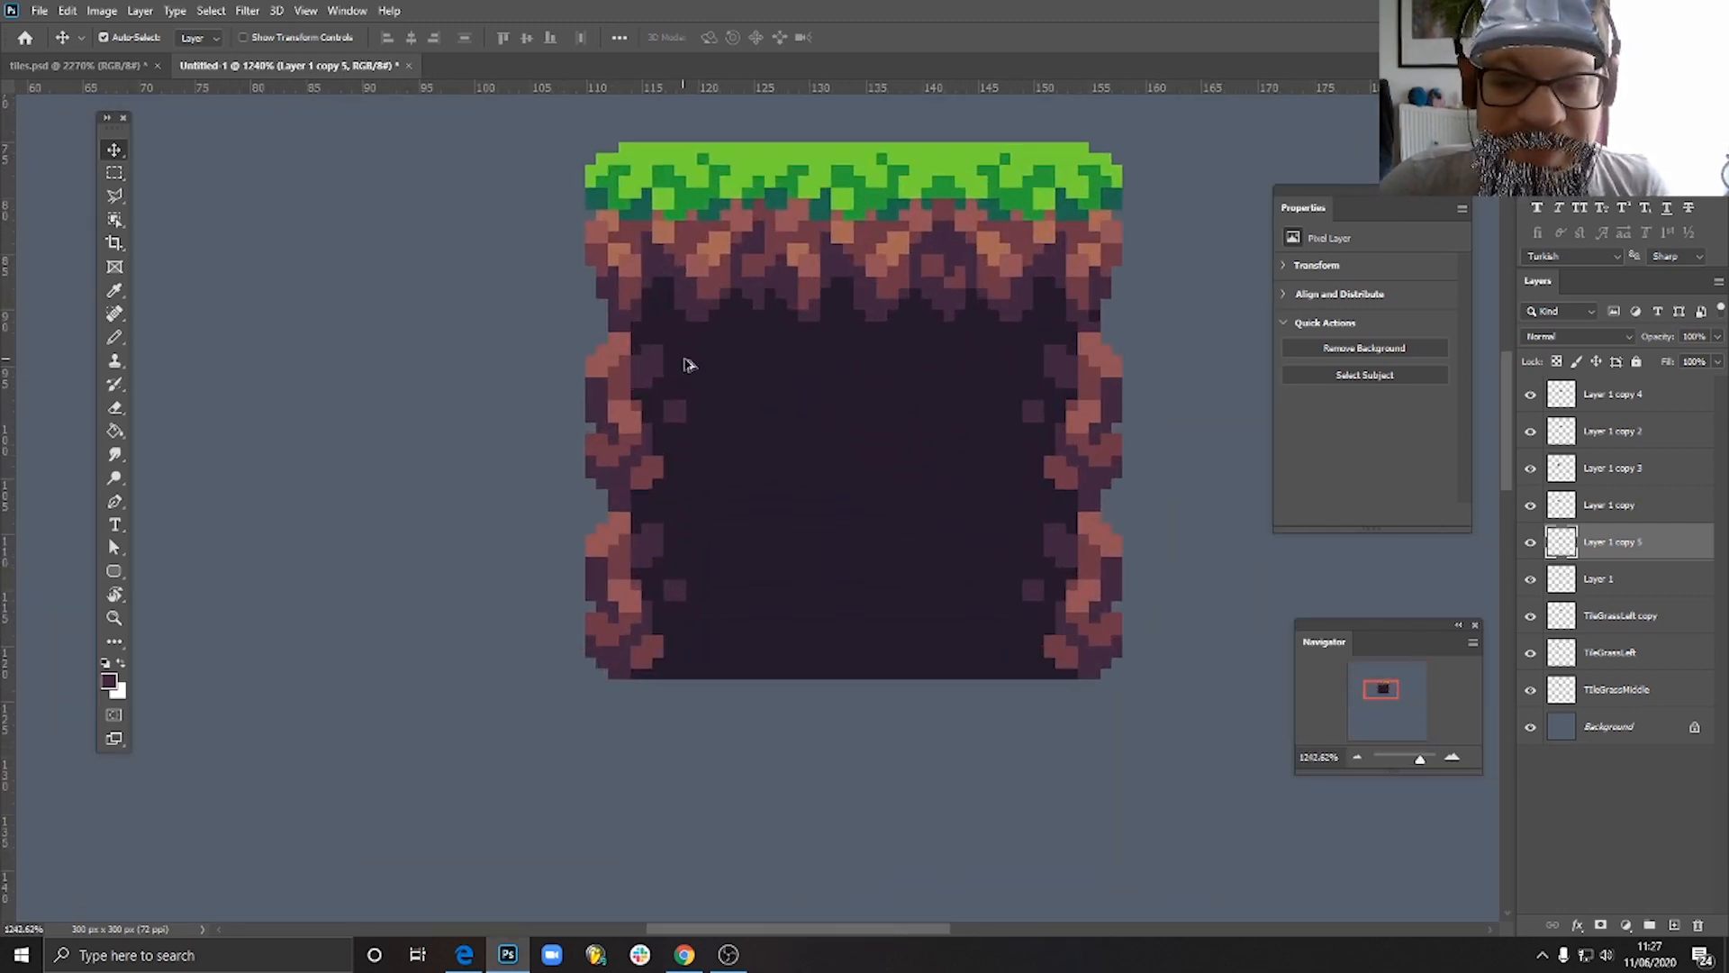
scroll(689, 367, down, 1)
scroll(689, 367, down, 2)
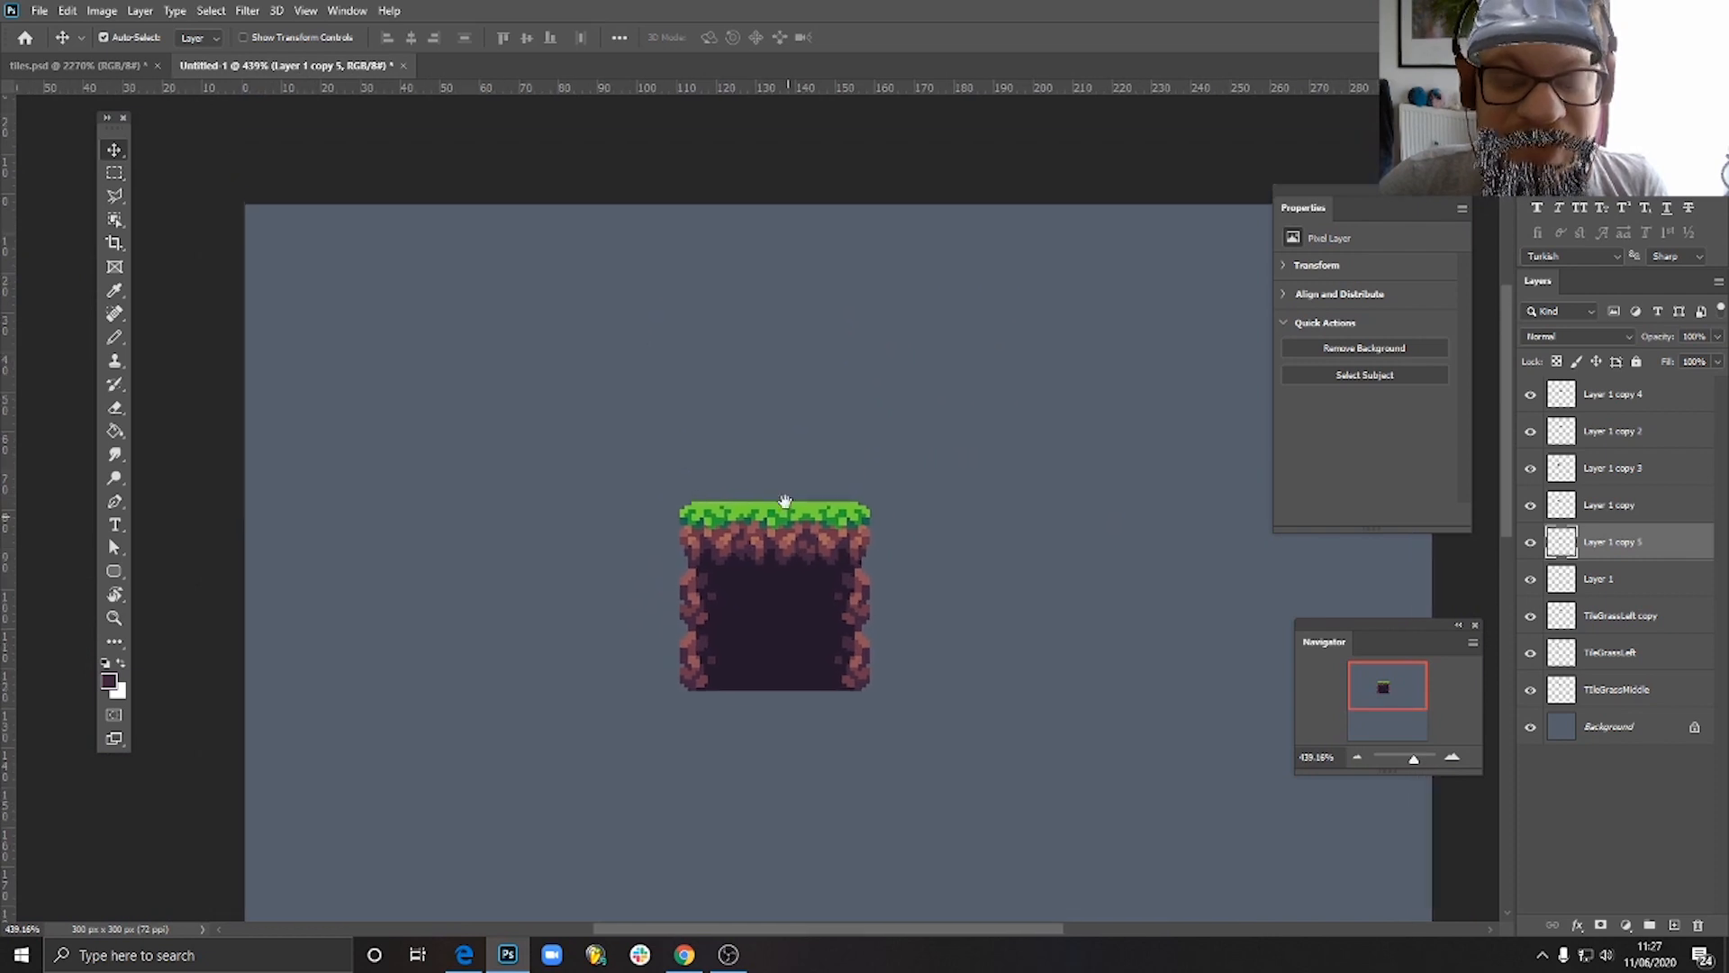
scroll(780, 609, down, 2)
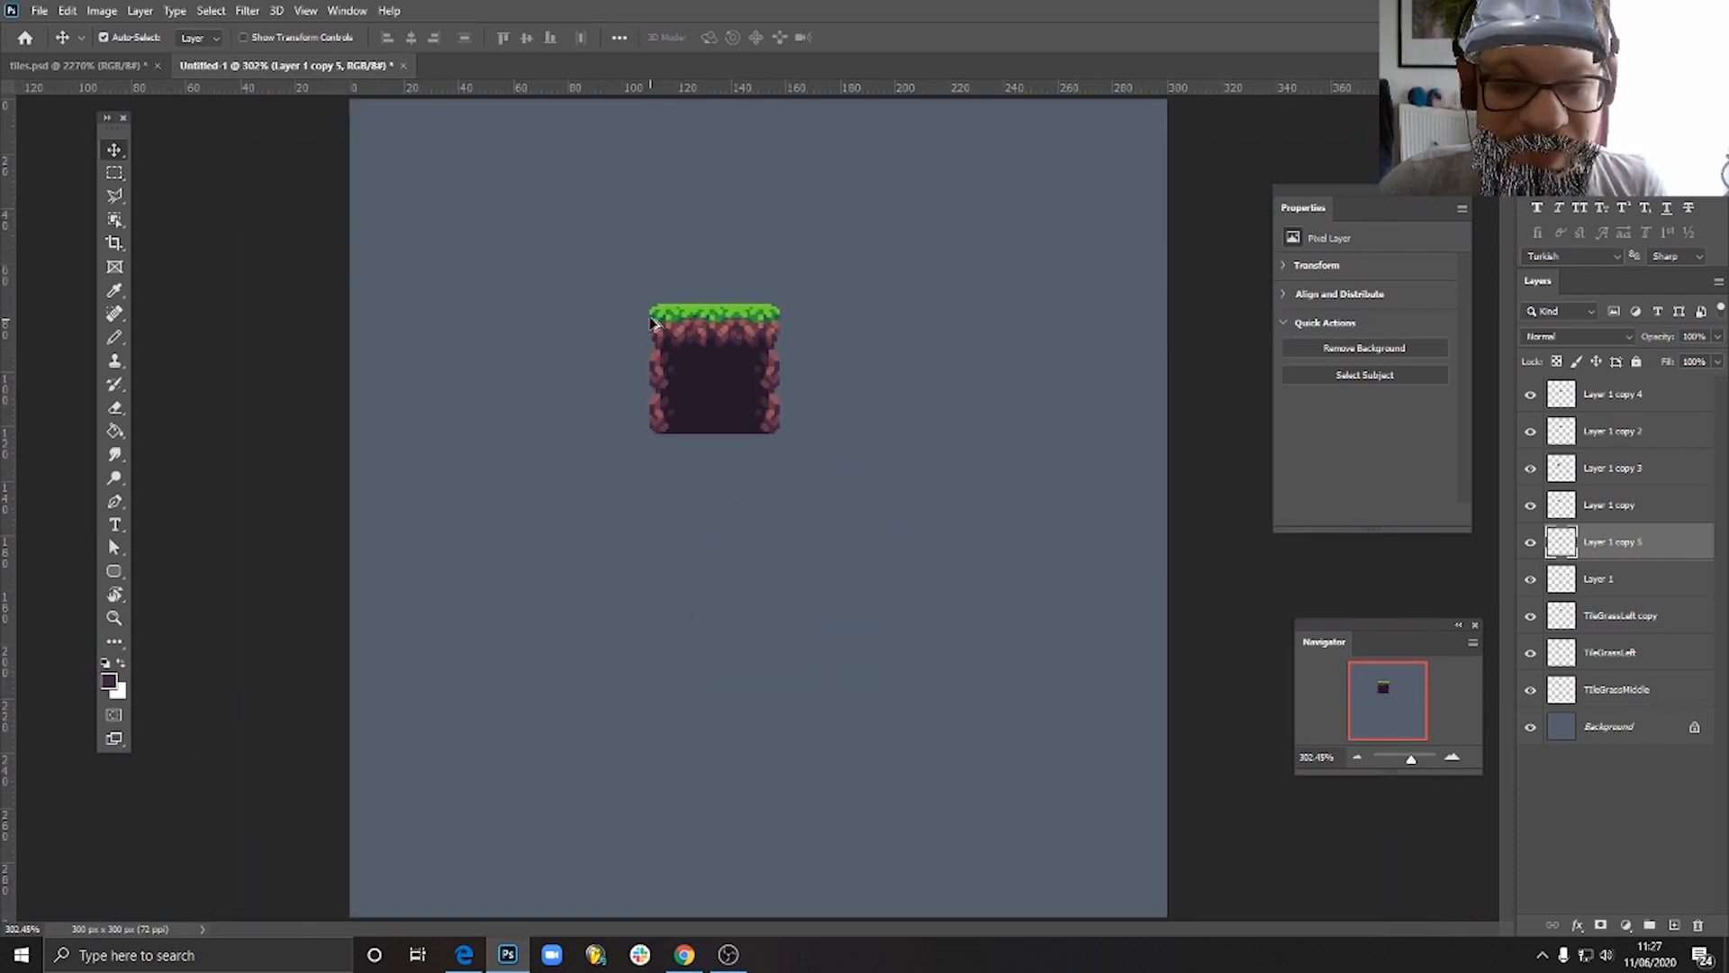
scroll(654, 322, up, 4)
scroll(628, 551, down, 5)
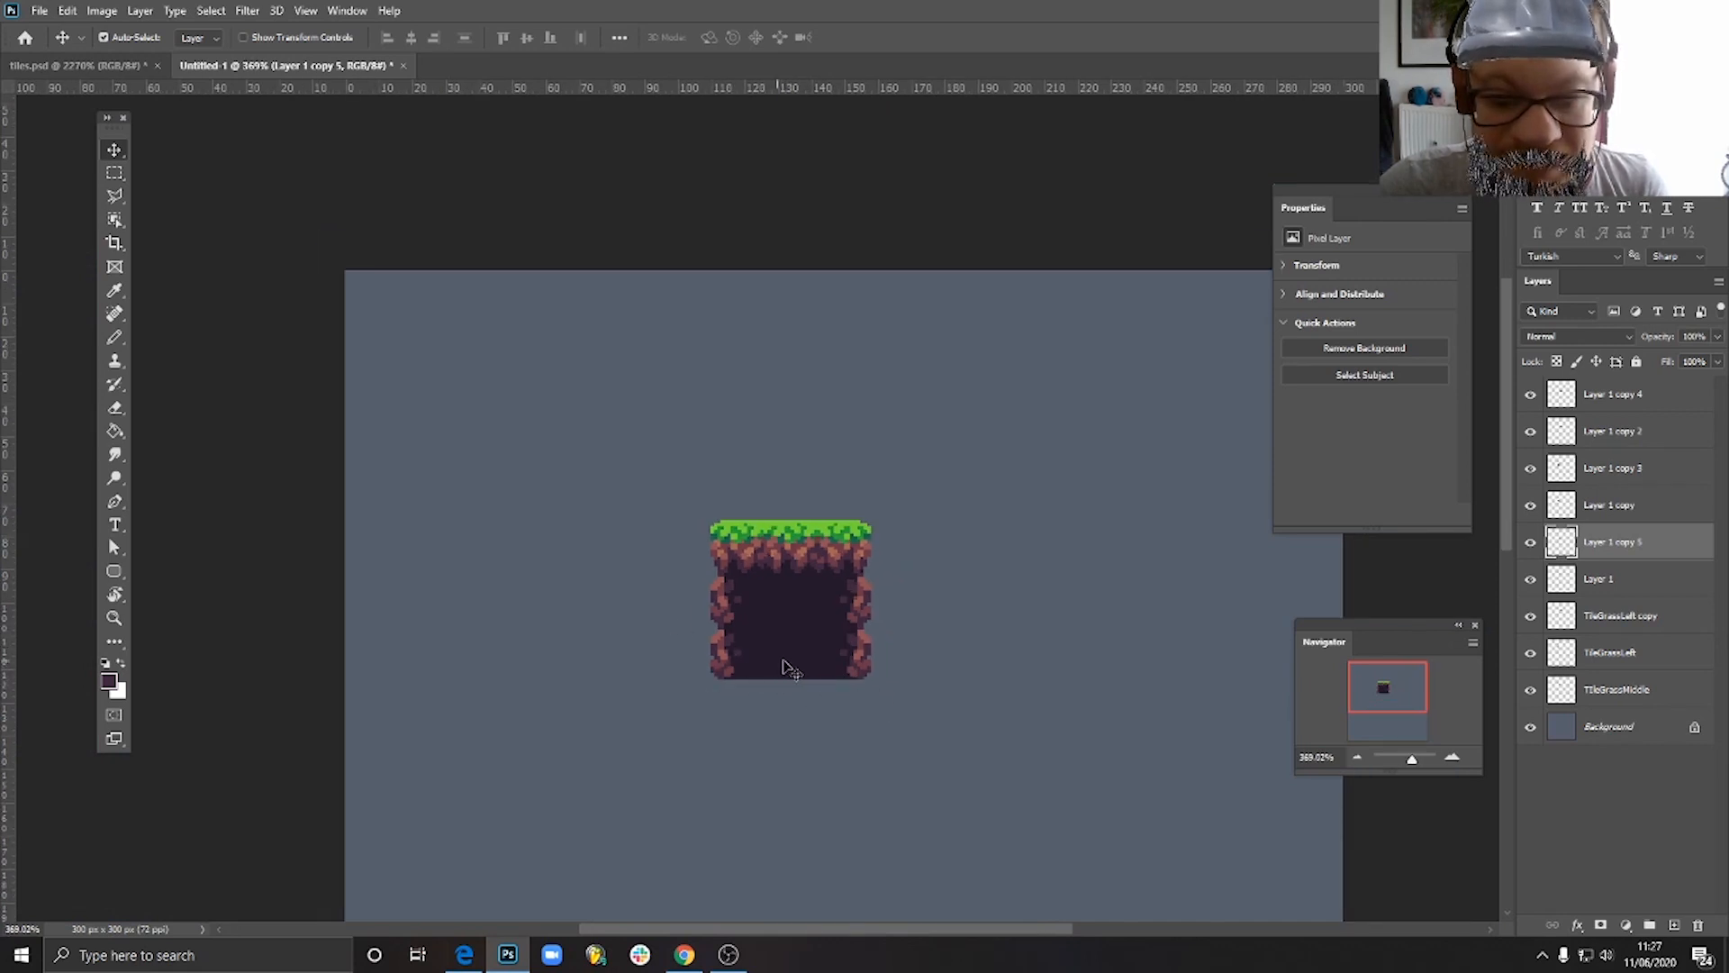
- Delete the lower-right rocky-edge soil tile from the block
scroll(774, 666, up, 3)
click(650, 761)
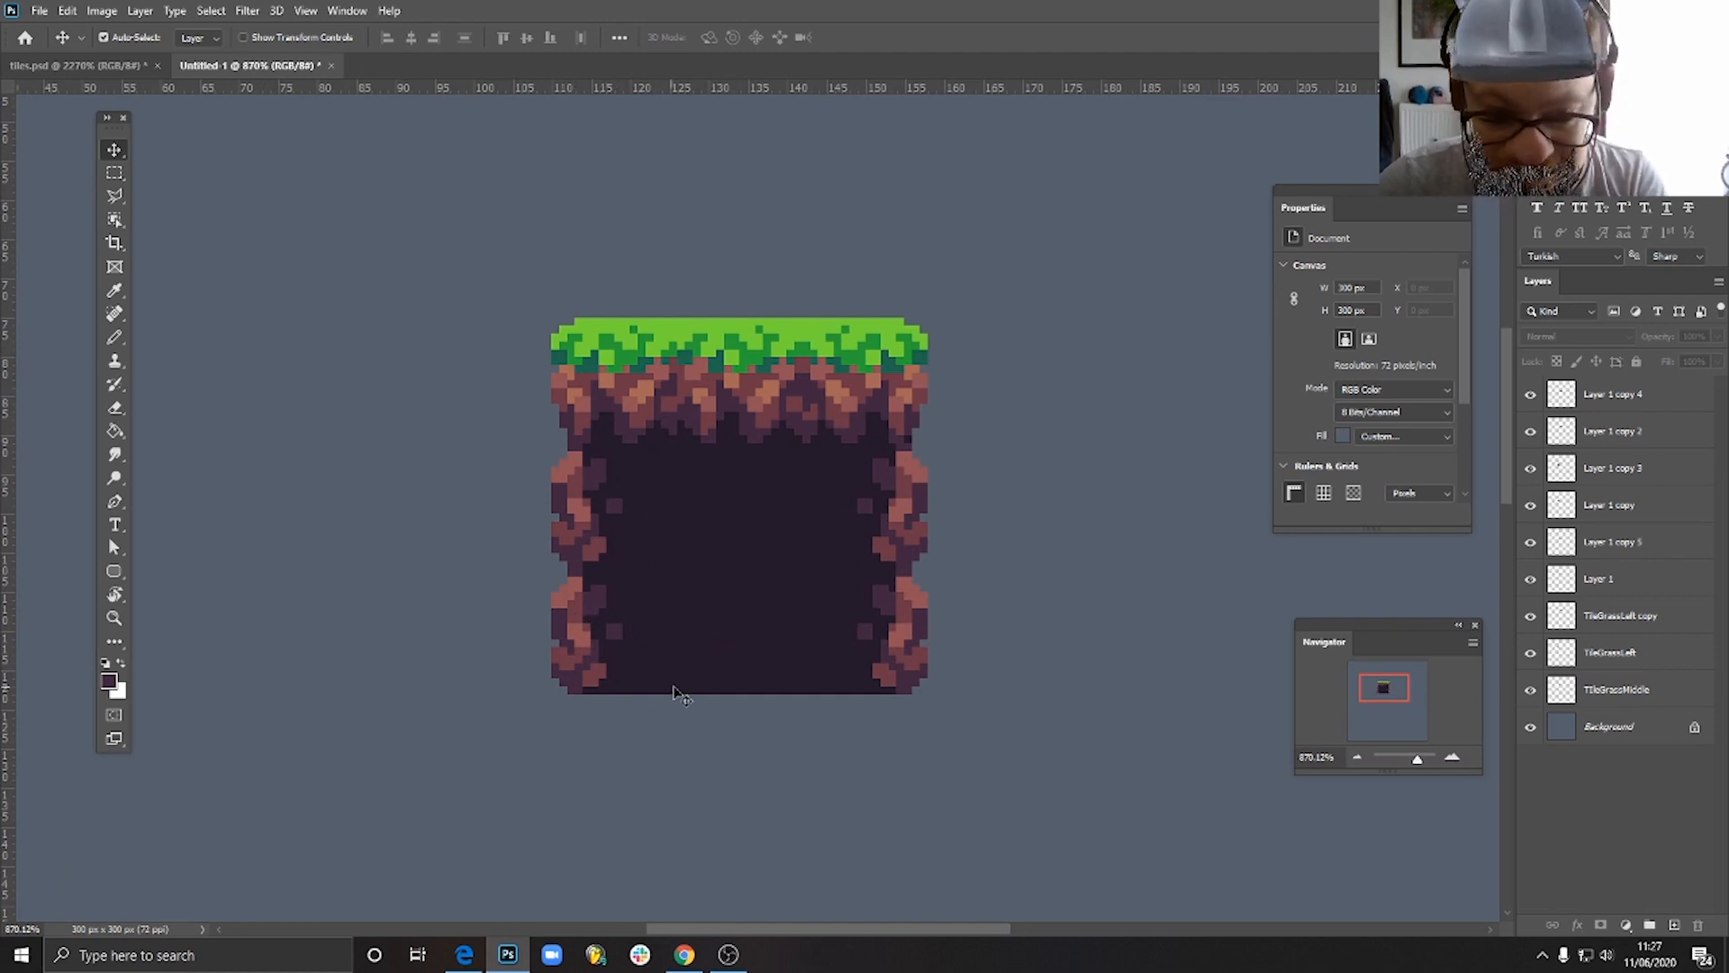
click(729, 663)
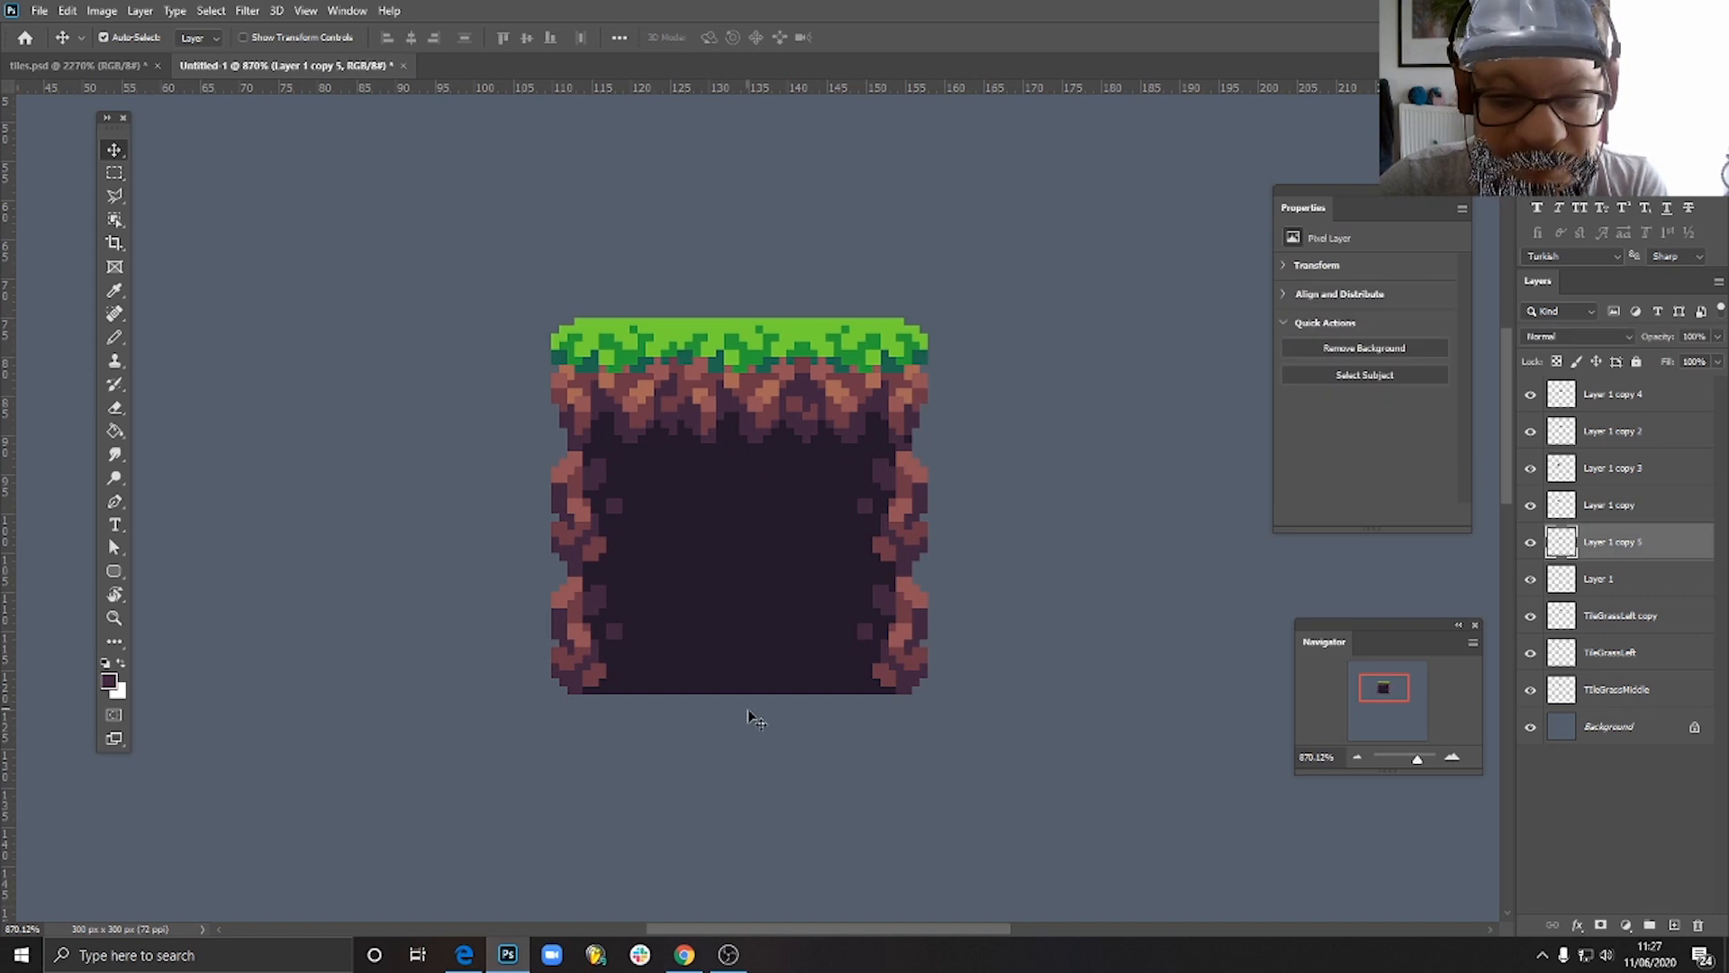
click(768, 746)
click(894, 662)
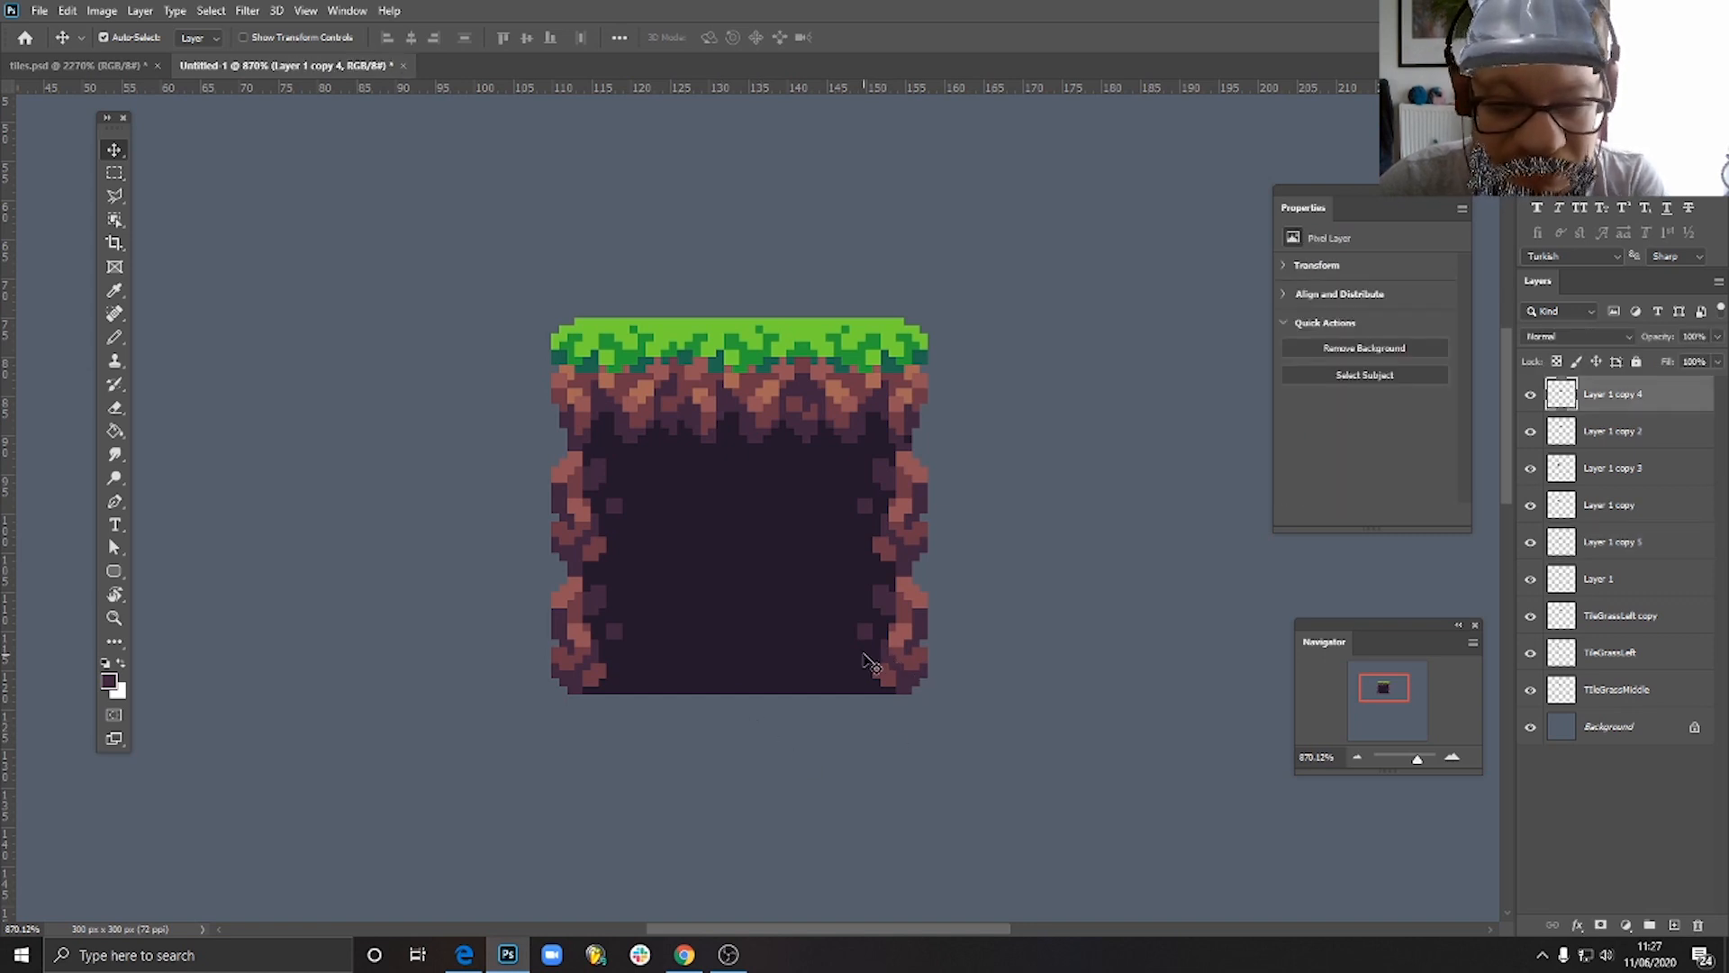
key(Delete)
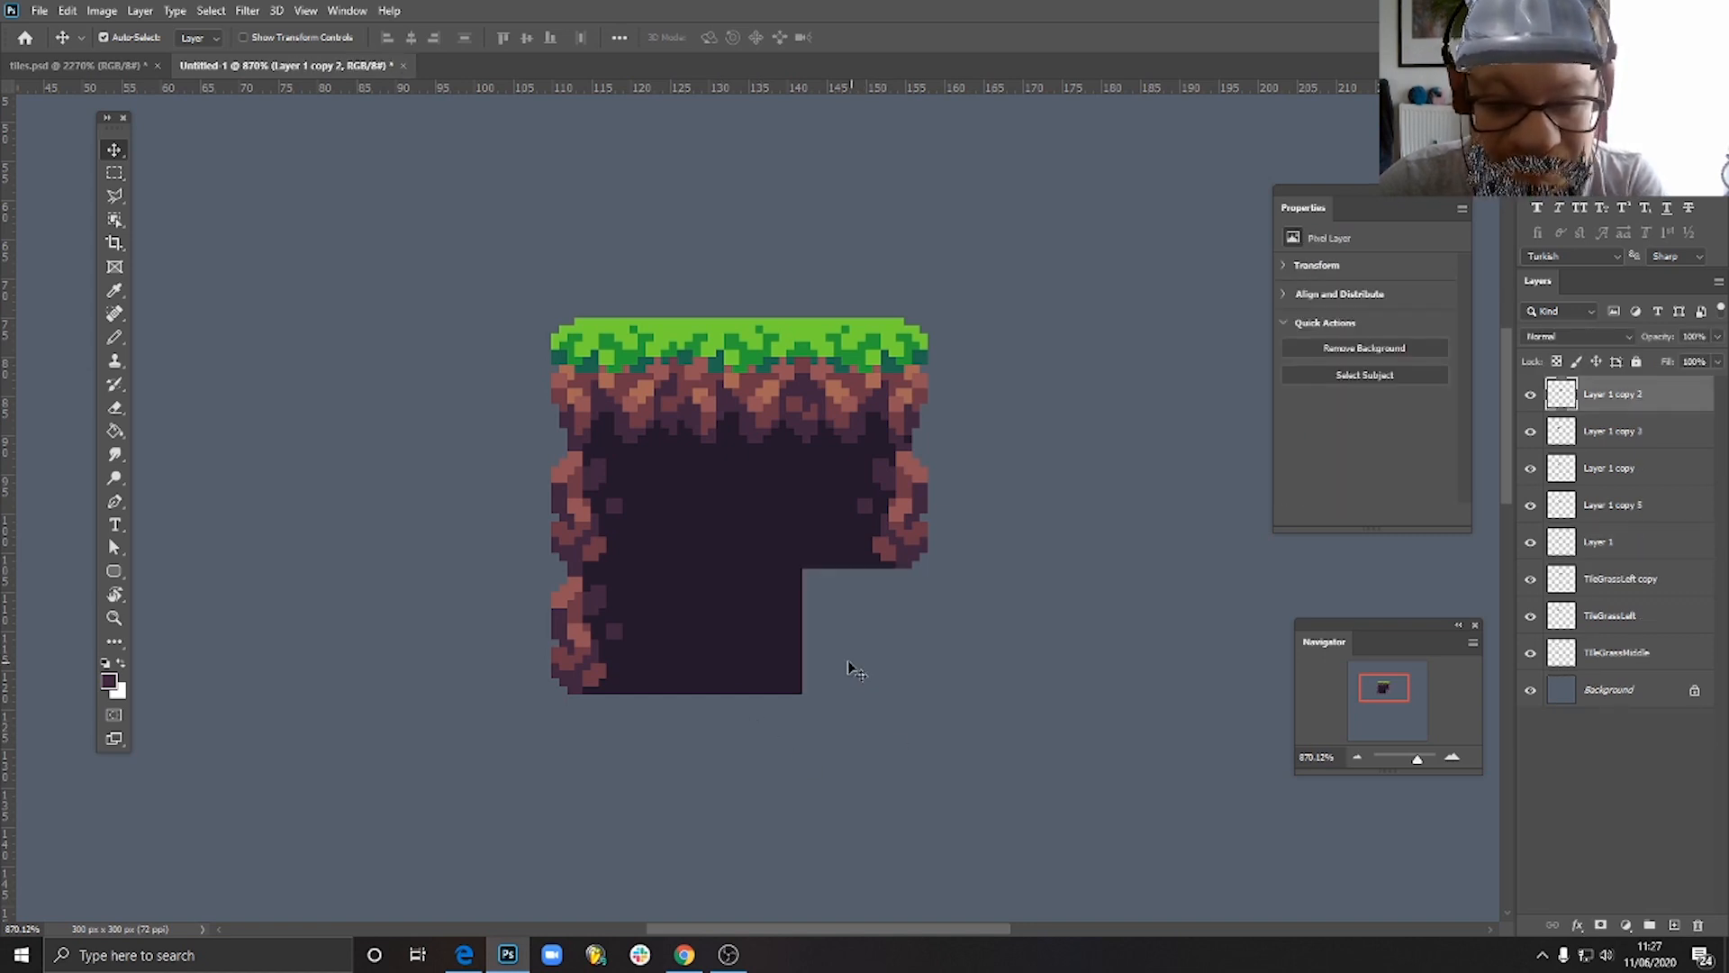
- Move the plain soil tile out of the bottom row to a free spot below and right of the block
click(585, 638)
mouse_move(591, 643)
mouse_down()
mouse_move(491, 676)
mouse_move(594, 636)
mouse_up()
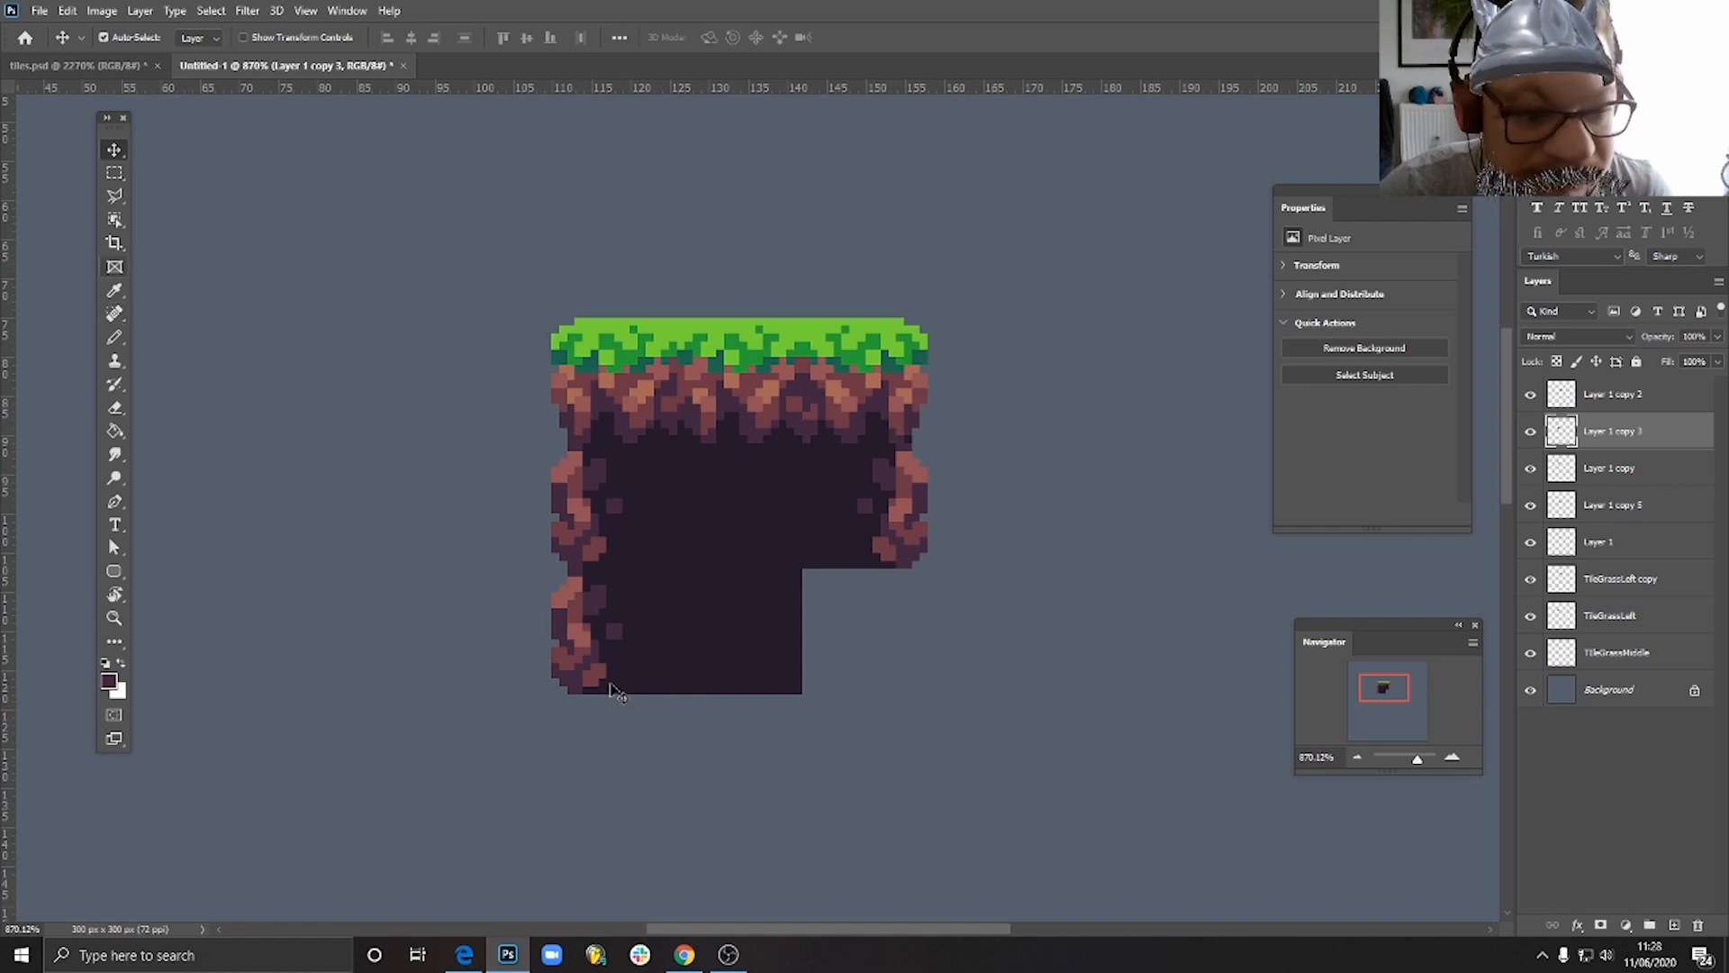
drag(780, 663, 873, 713)
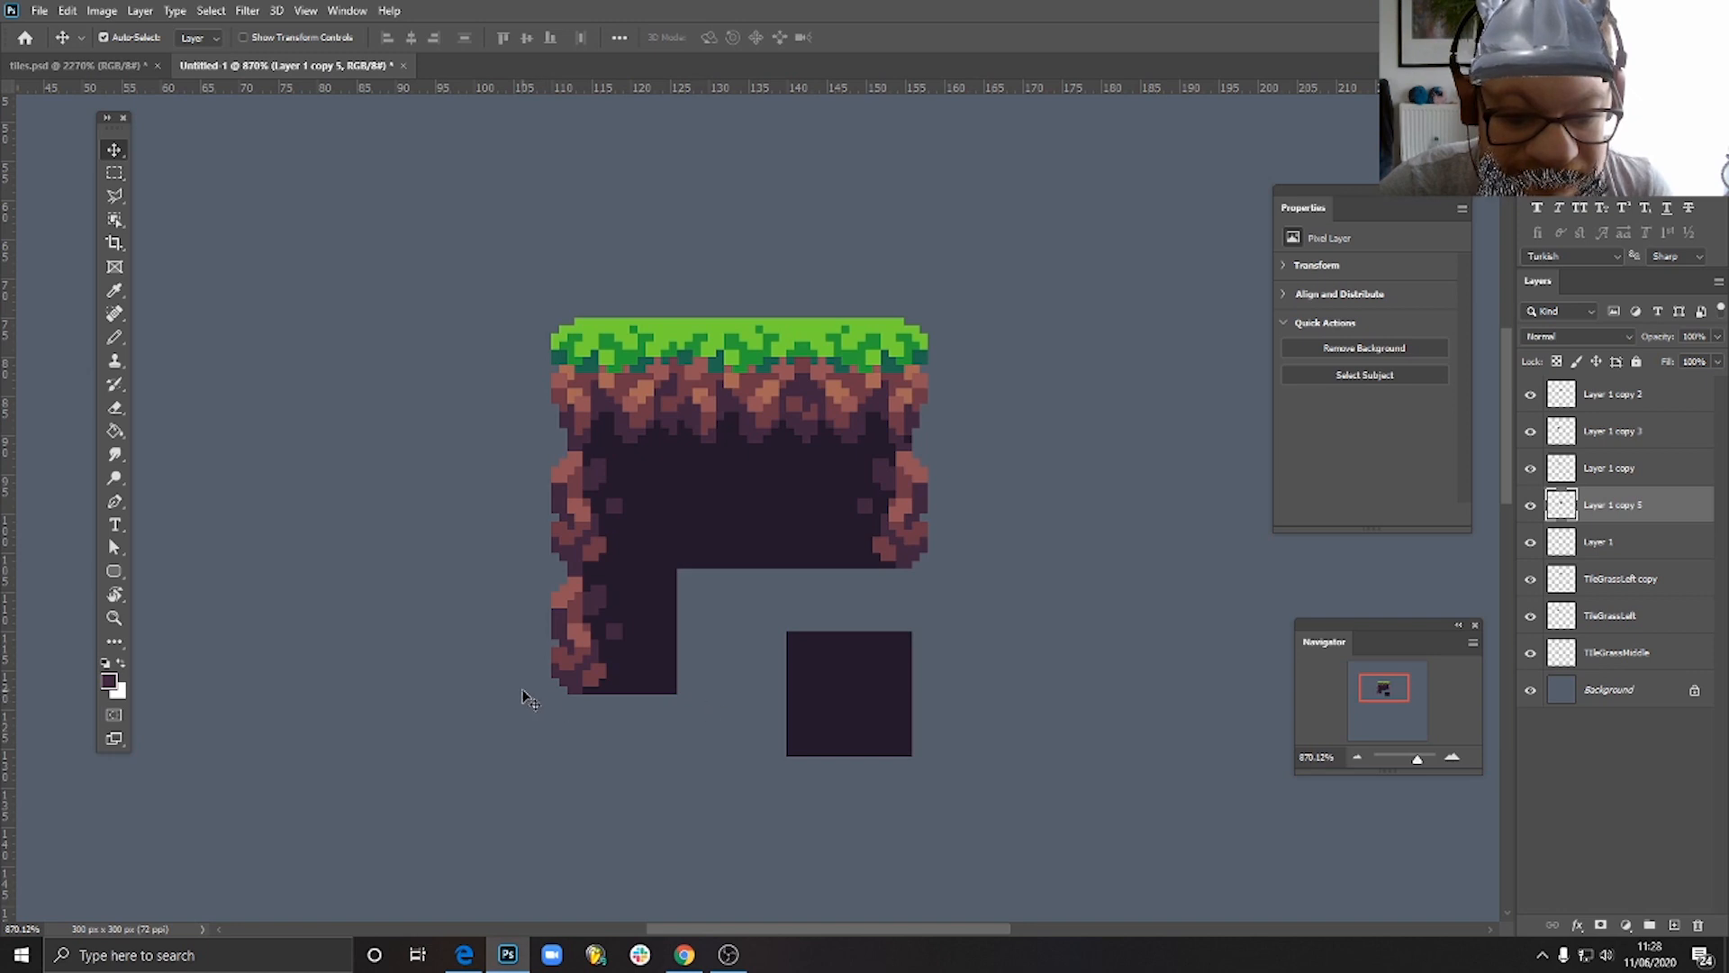
- Activate the lower-left rocky-edge tile's layer and erase dark pixels along its bottom edge, leaving a short bump in the middle
click(115, 337)
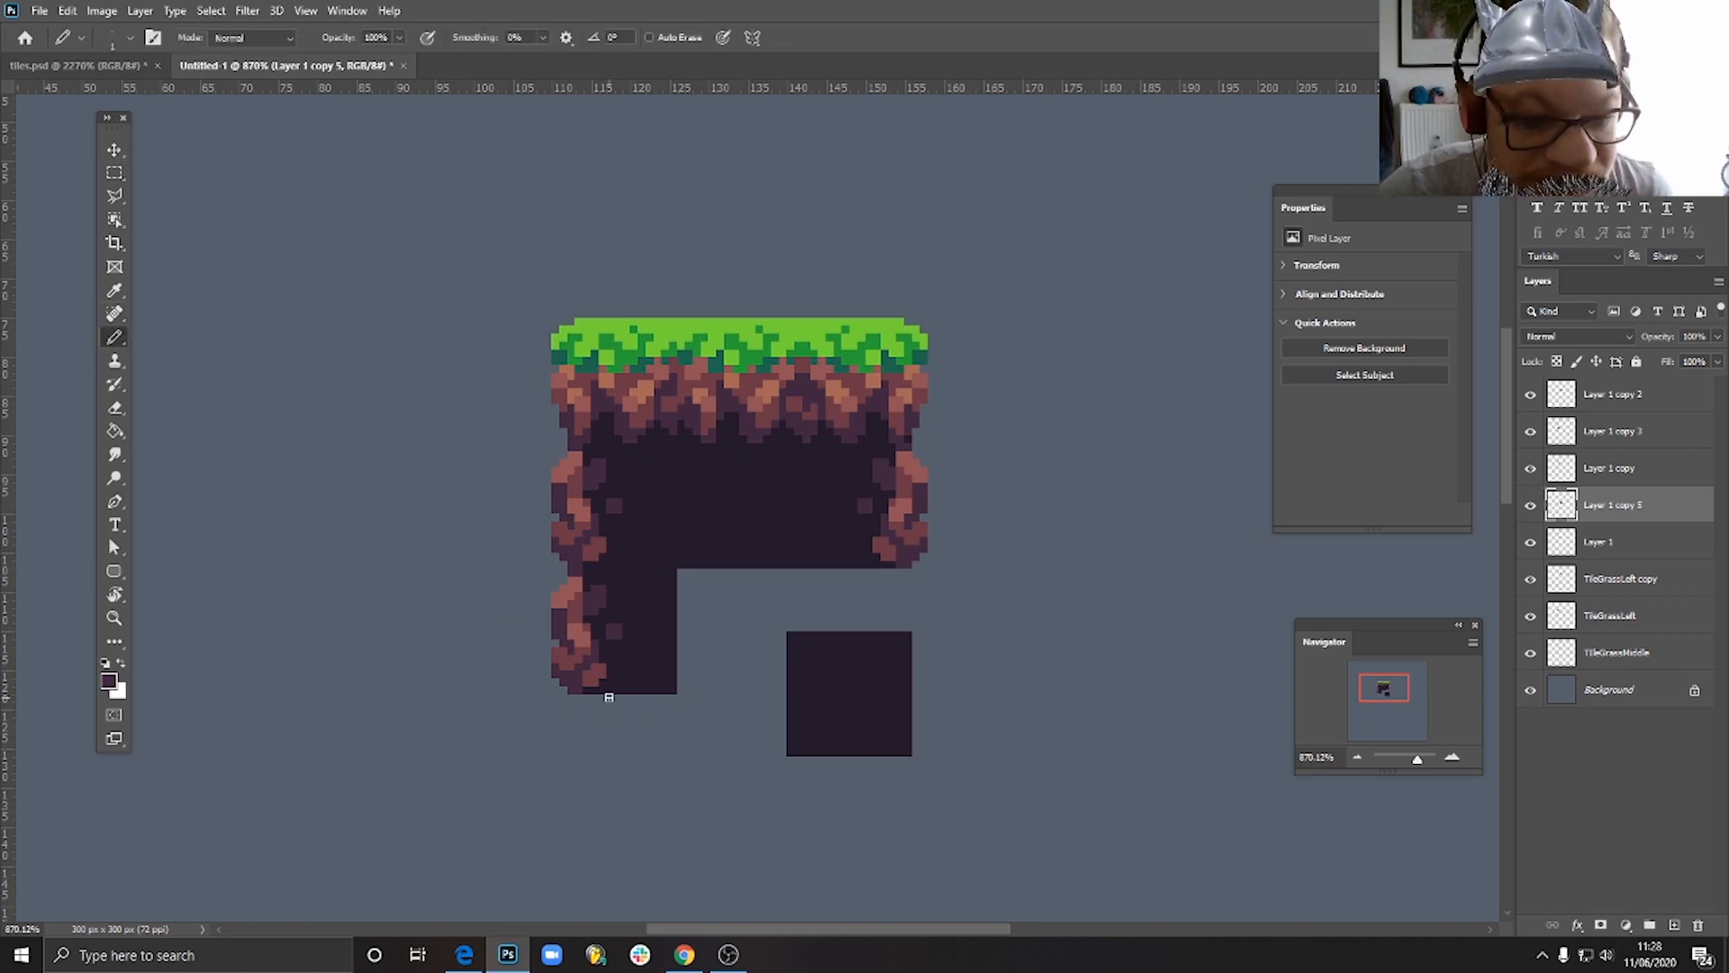
scroll(608, 698, up, 4)
scroll(611, 702, down, 4)
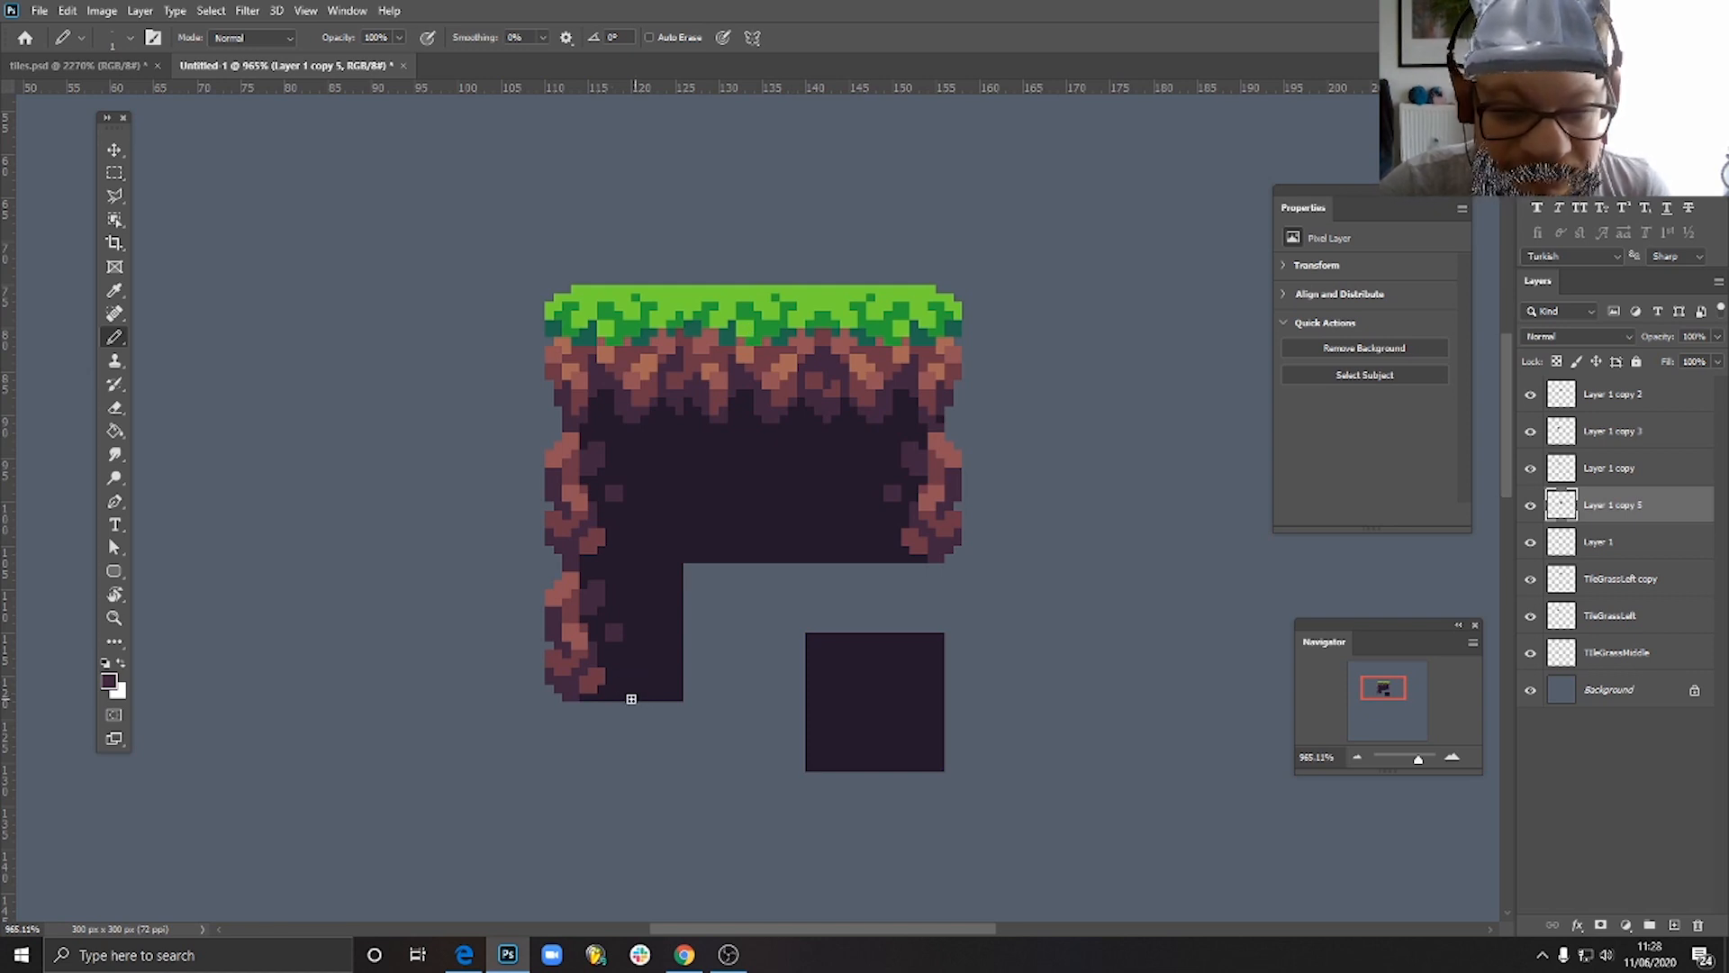
scroll(603, 686, up, 4)
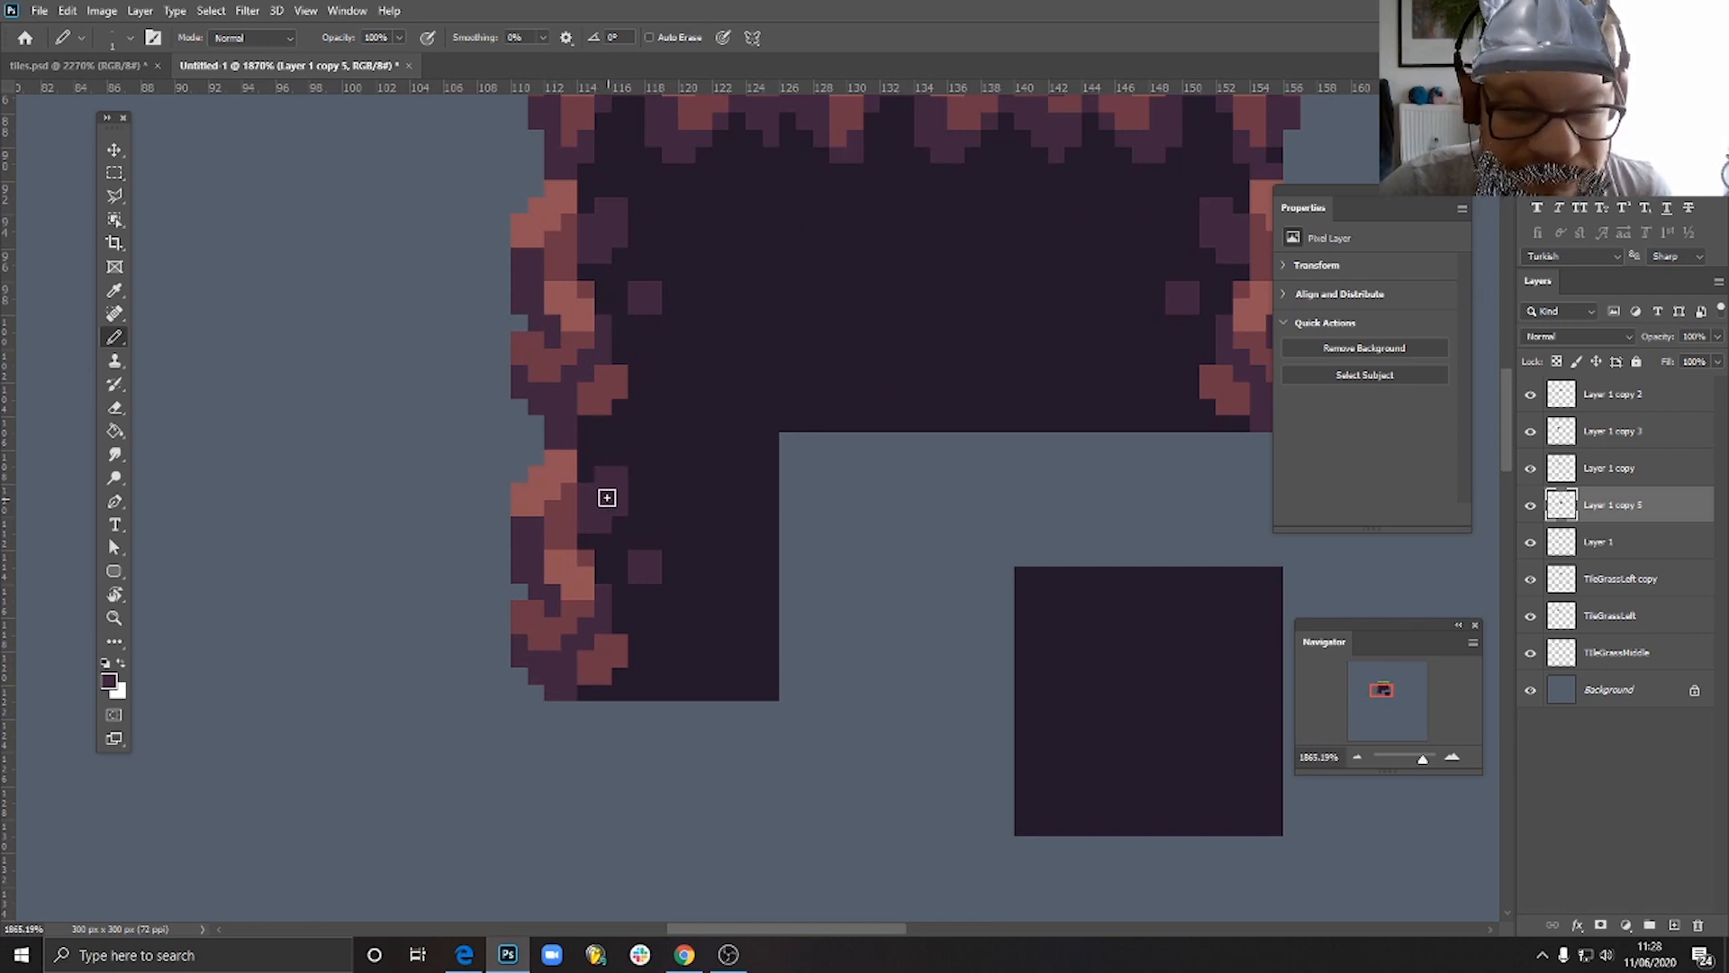
scroll(603, 506, up, 2)
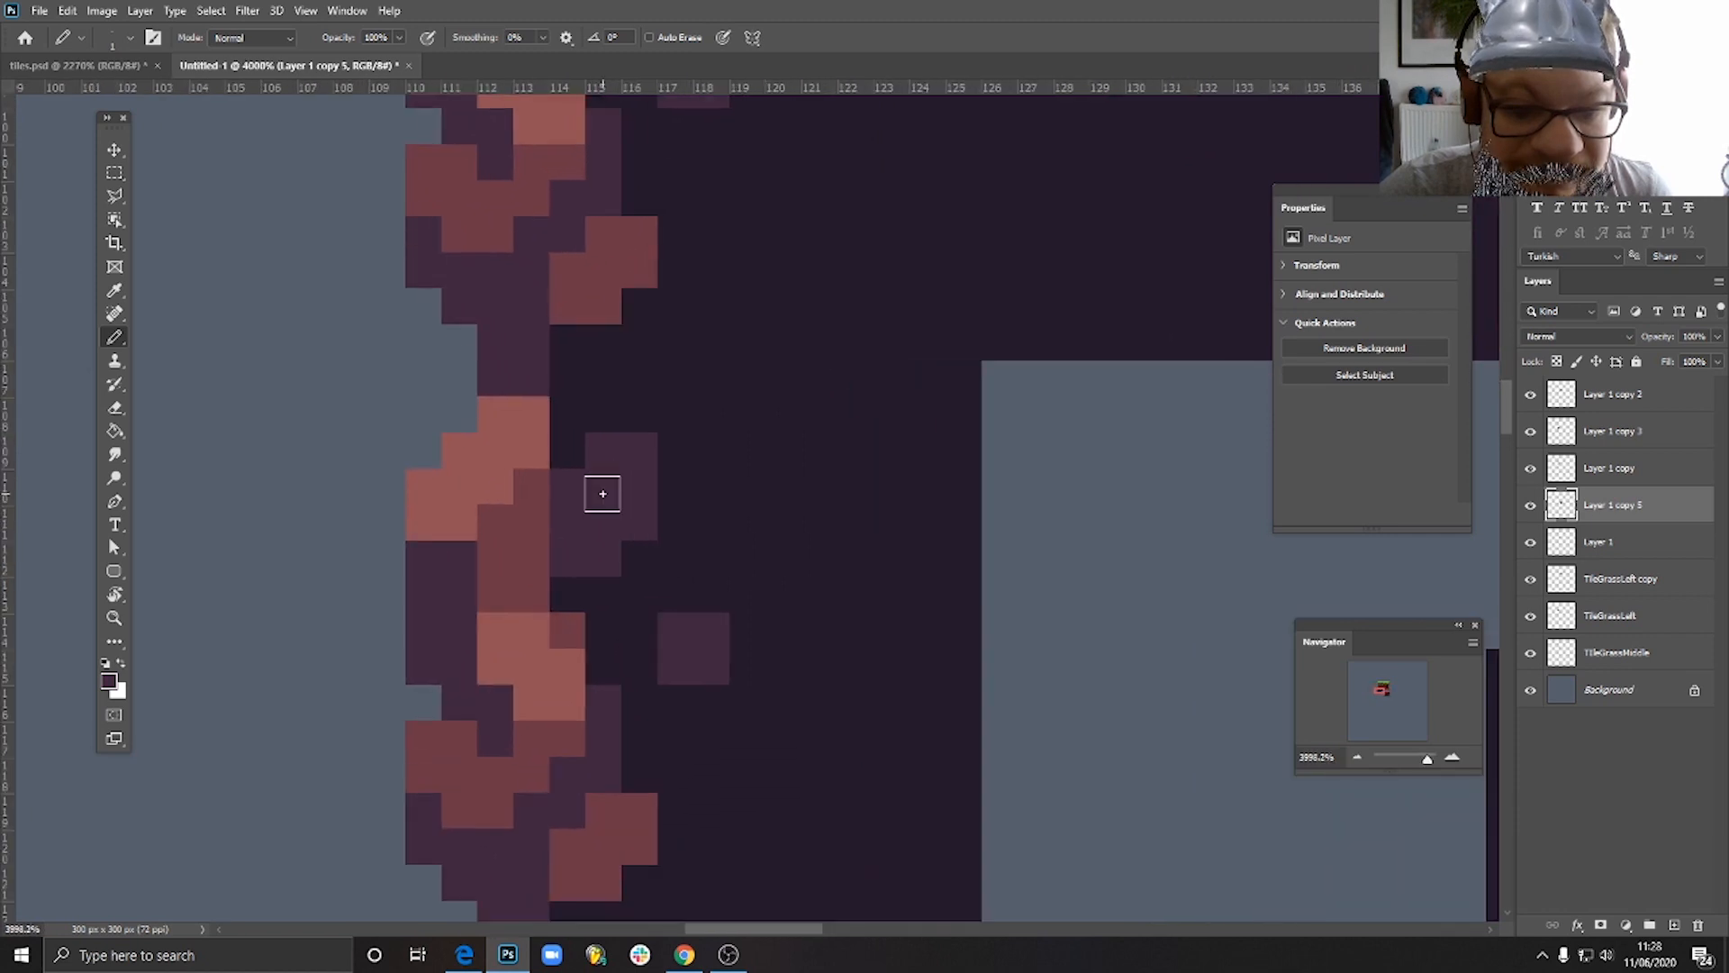
scroll(603, 506, down, 3)
scroll(604, 506, down, 3)
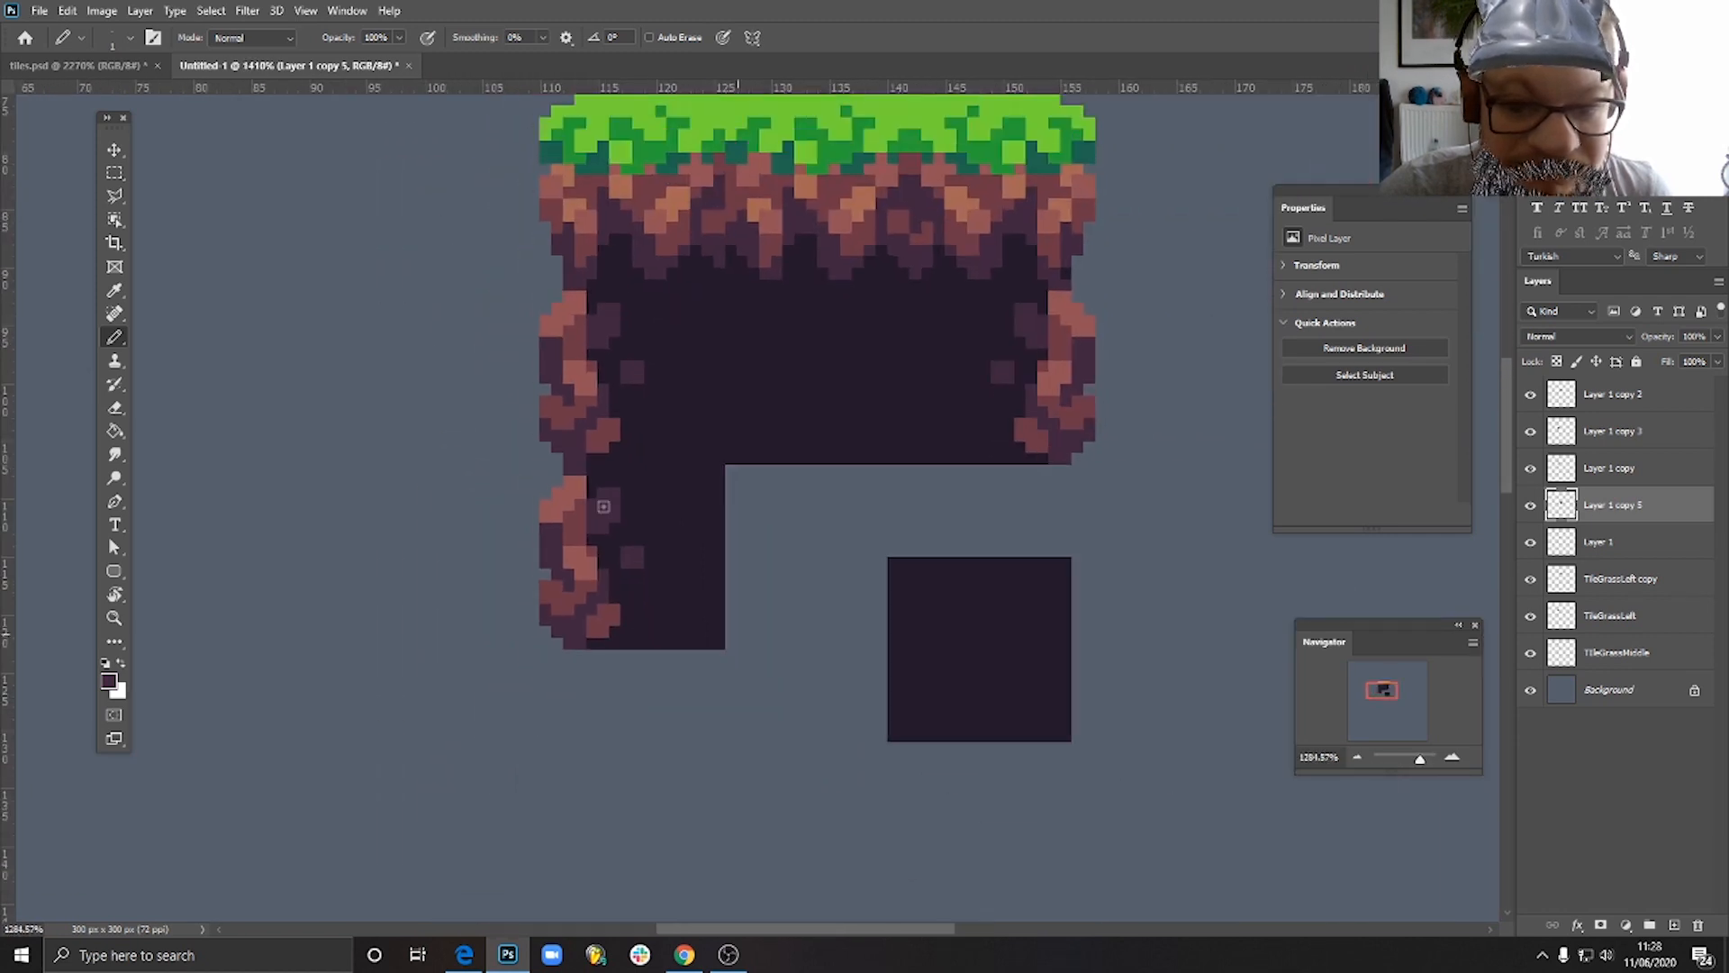
scroll(618, 540, up, 4)
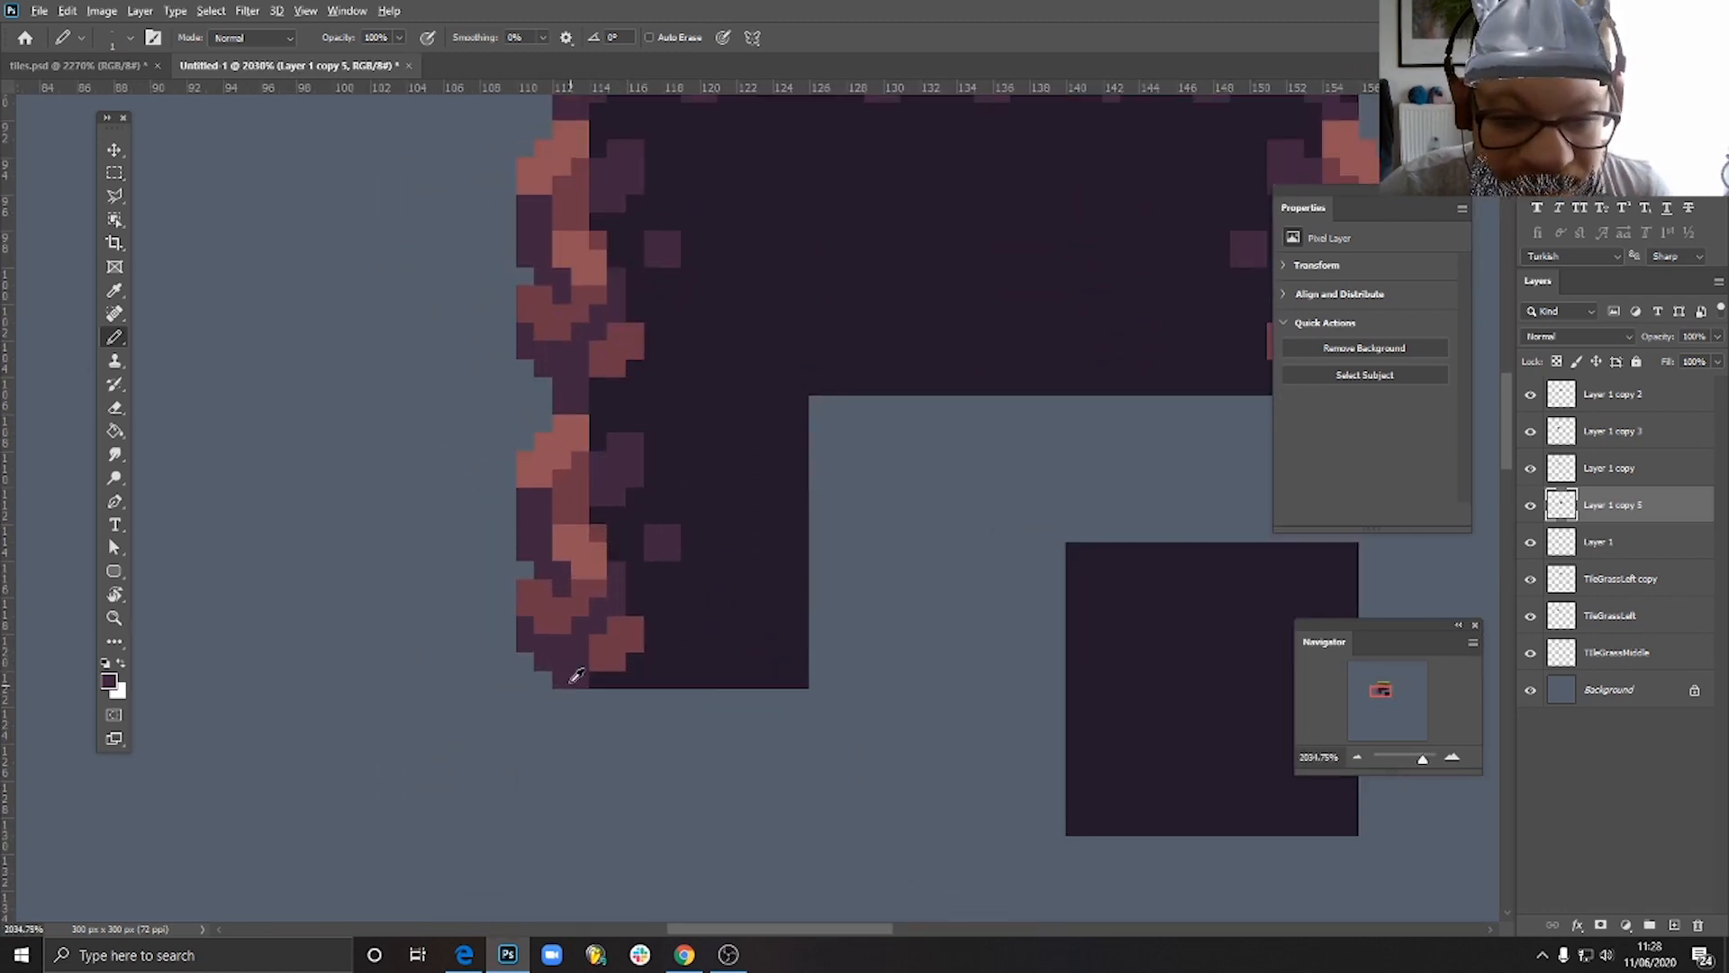
click(114, 149)
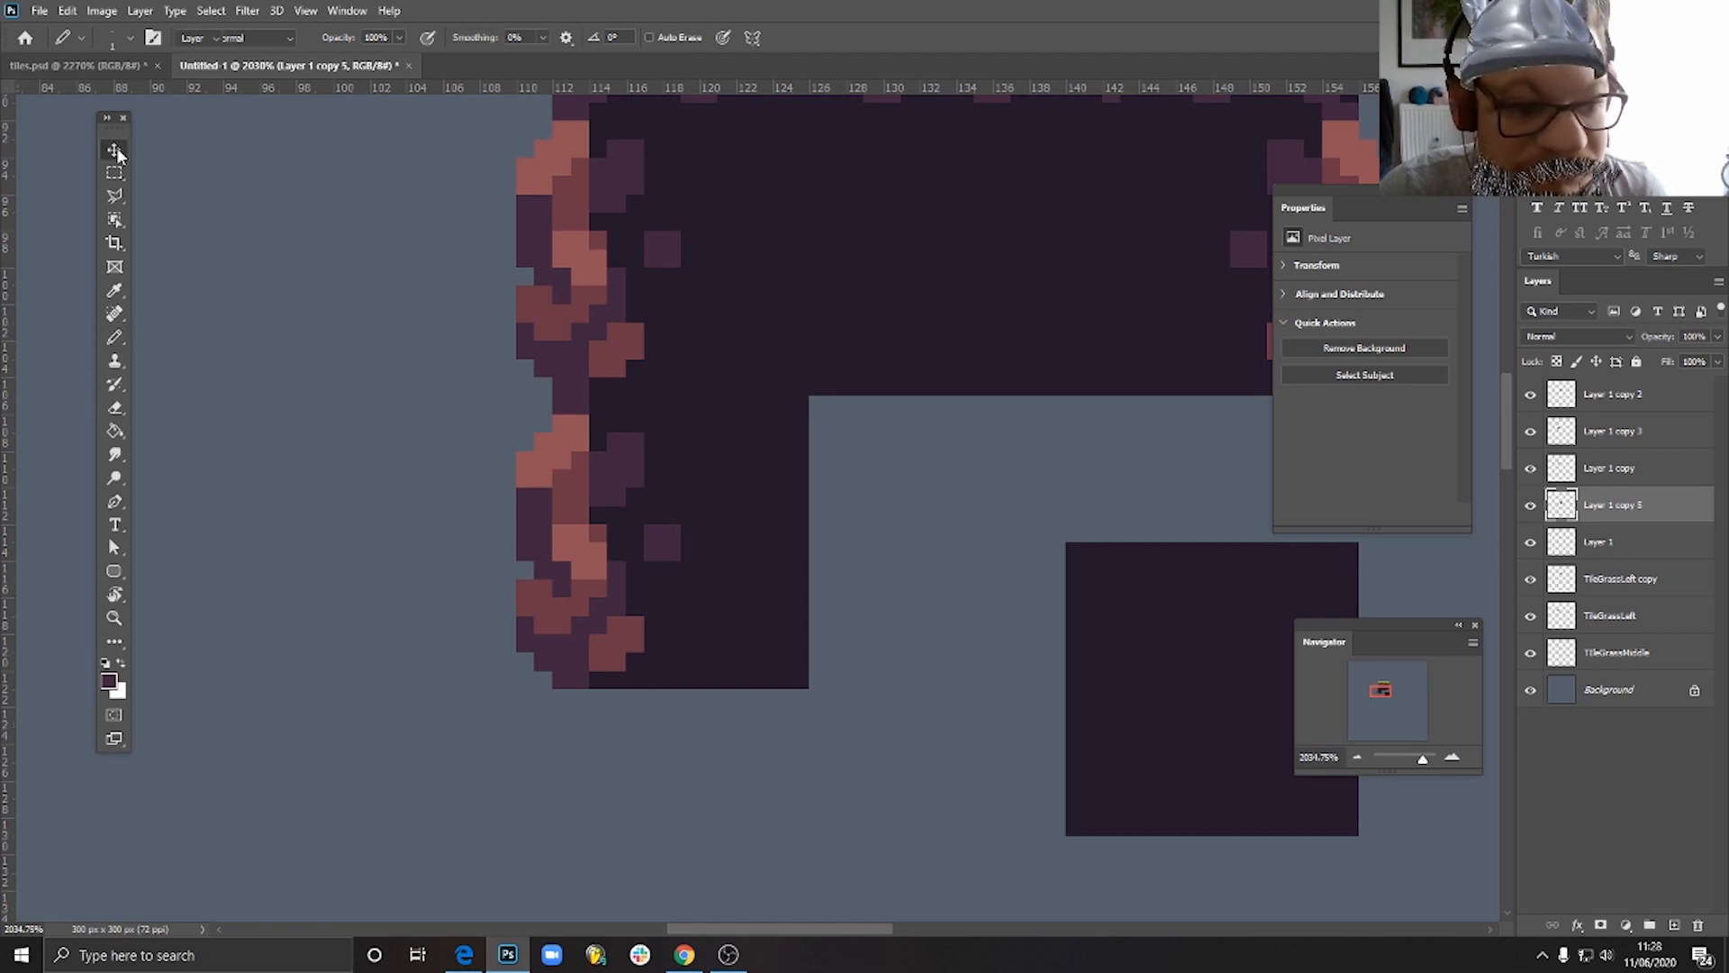
click(660, 534)
mouse_move(660, 538)
mouse_down()
mouse_move(656, 553)
mouse_move(641, 522)
mouse_up()
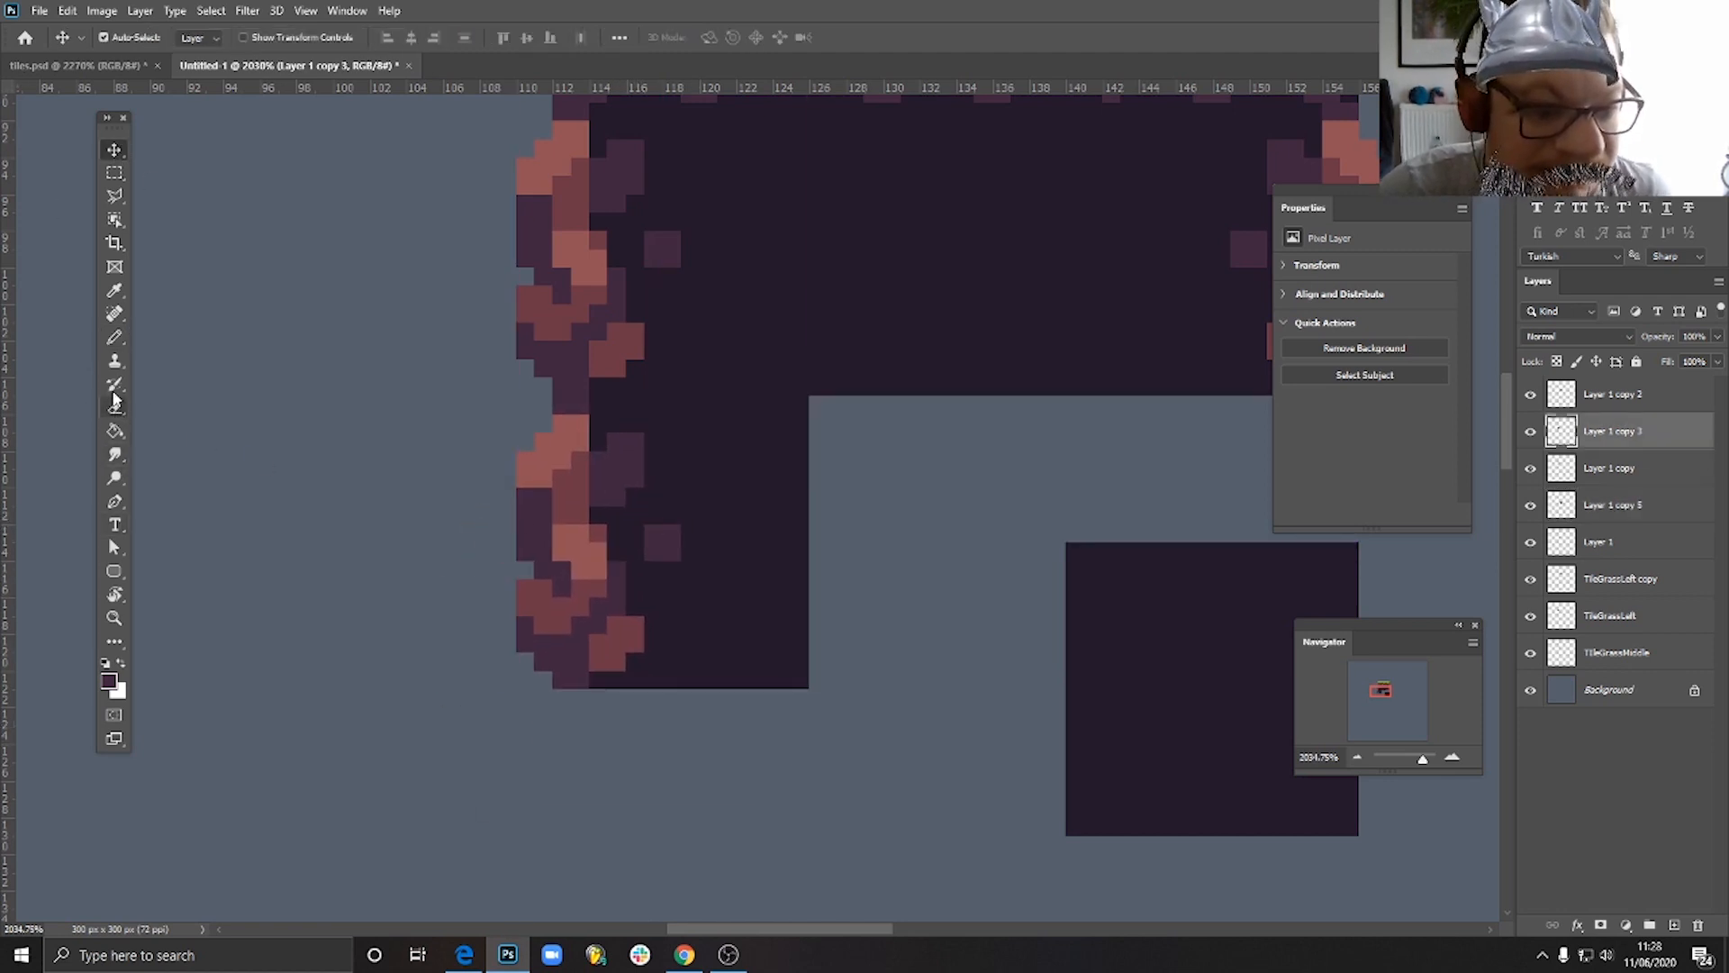
click(115, 338)
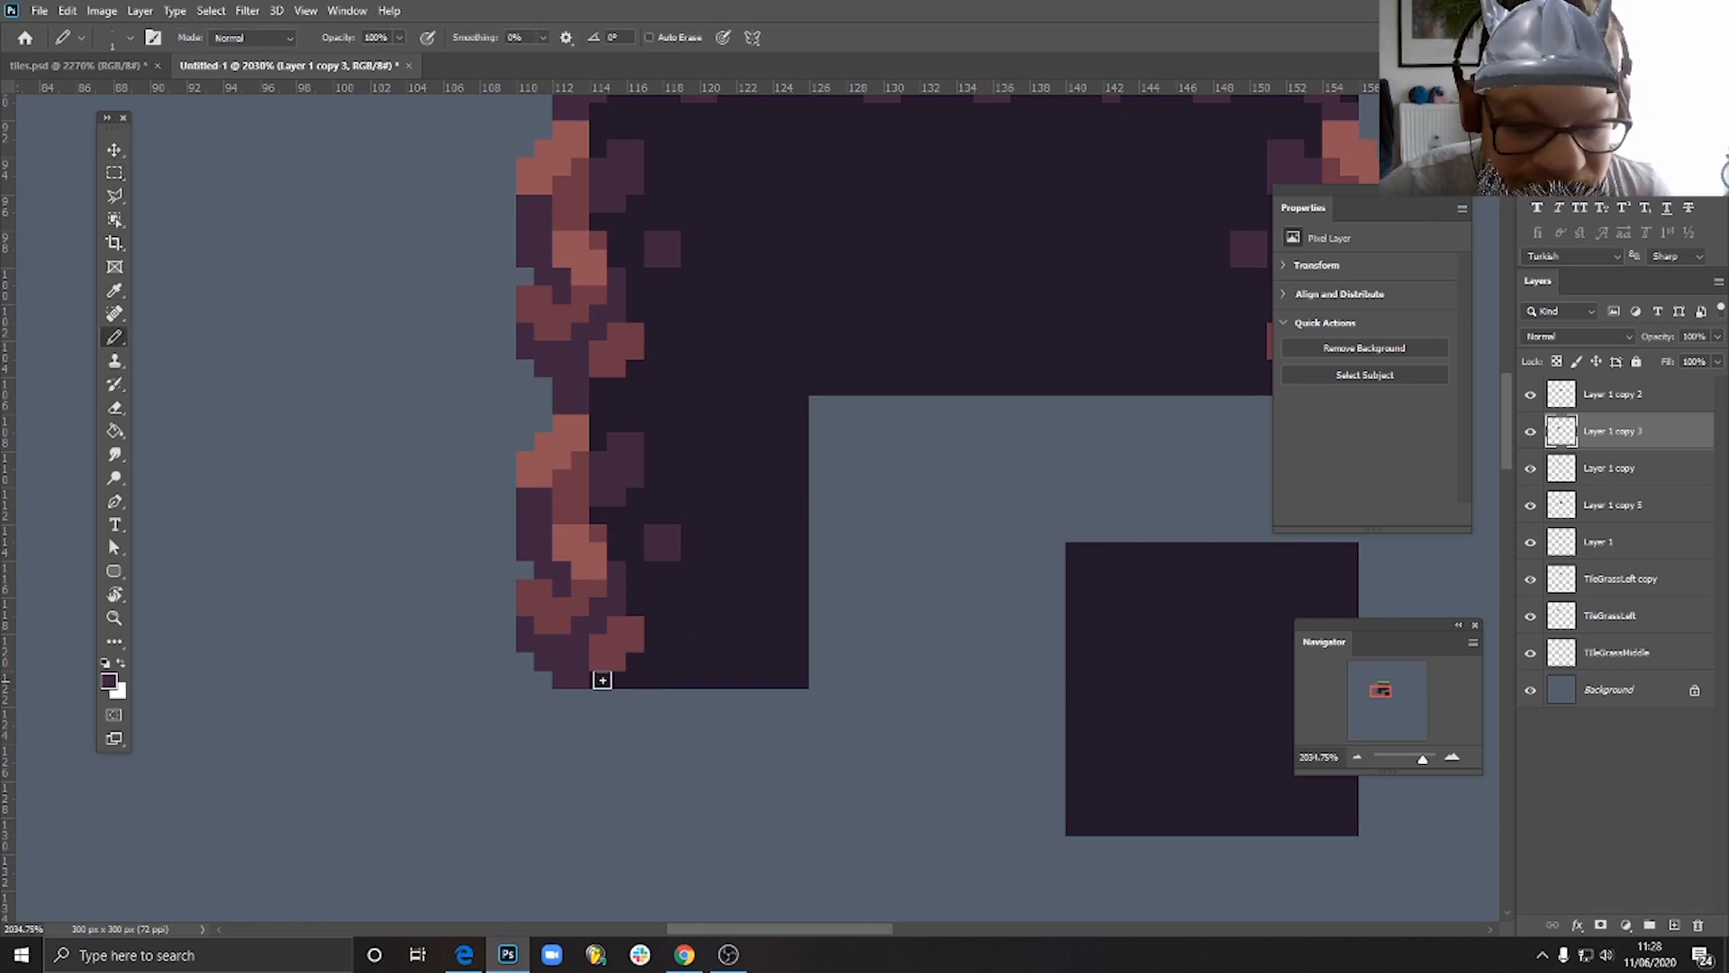
key(e)
drag(599, 680, 801, 681)
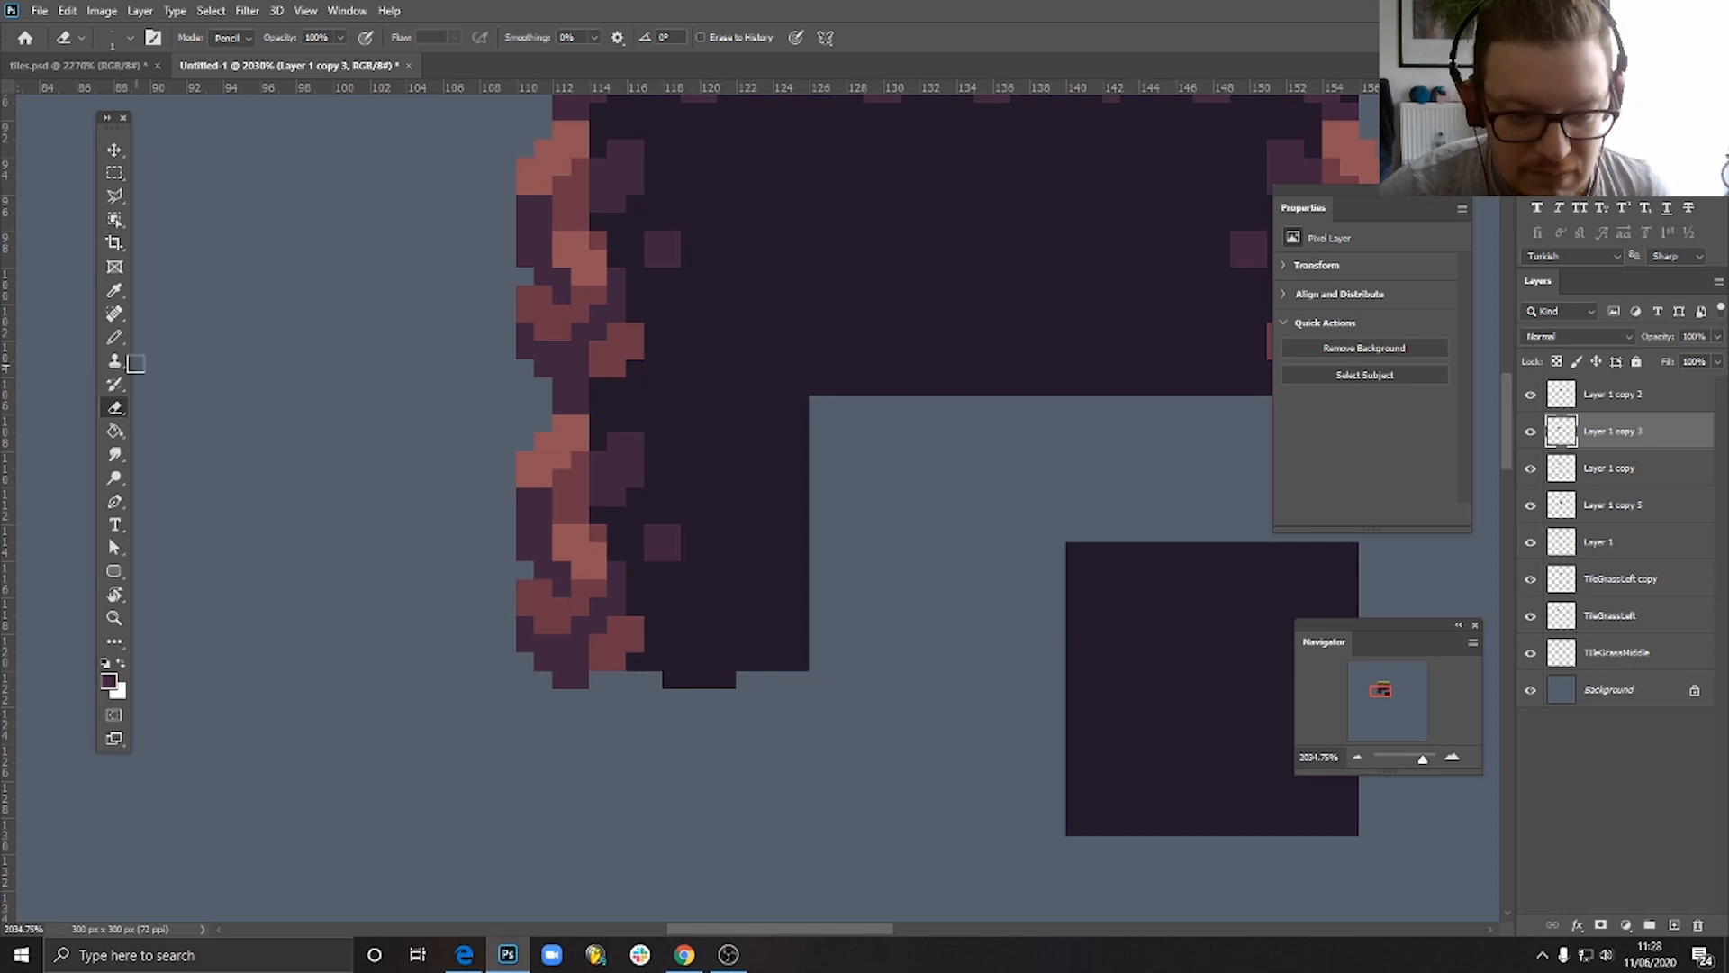
- Paint muted purple stones along the lower-left tile's bottom edge with a small square fleck above, and erase the bump's dark corner pixel
click(115, 338)
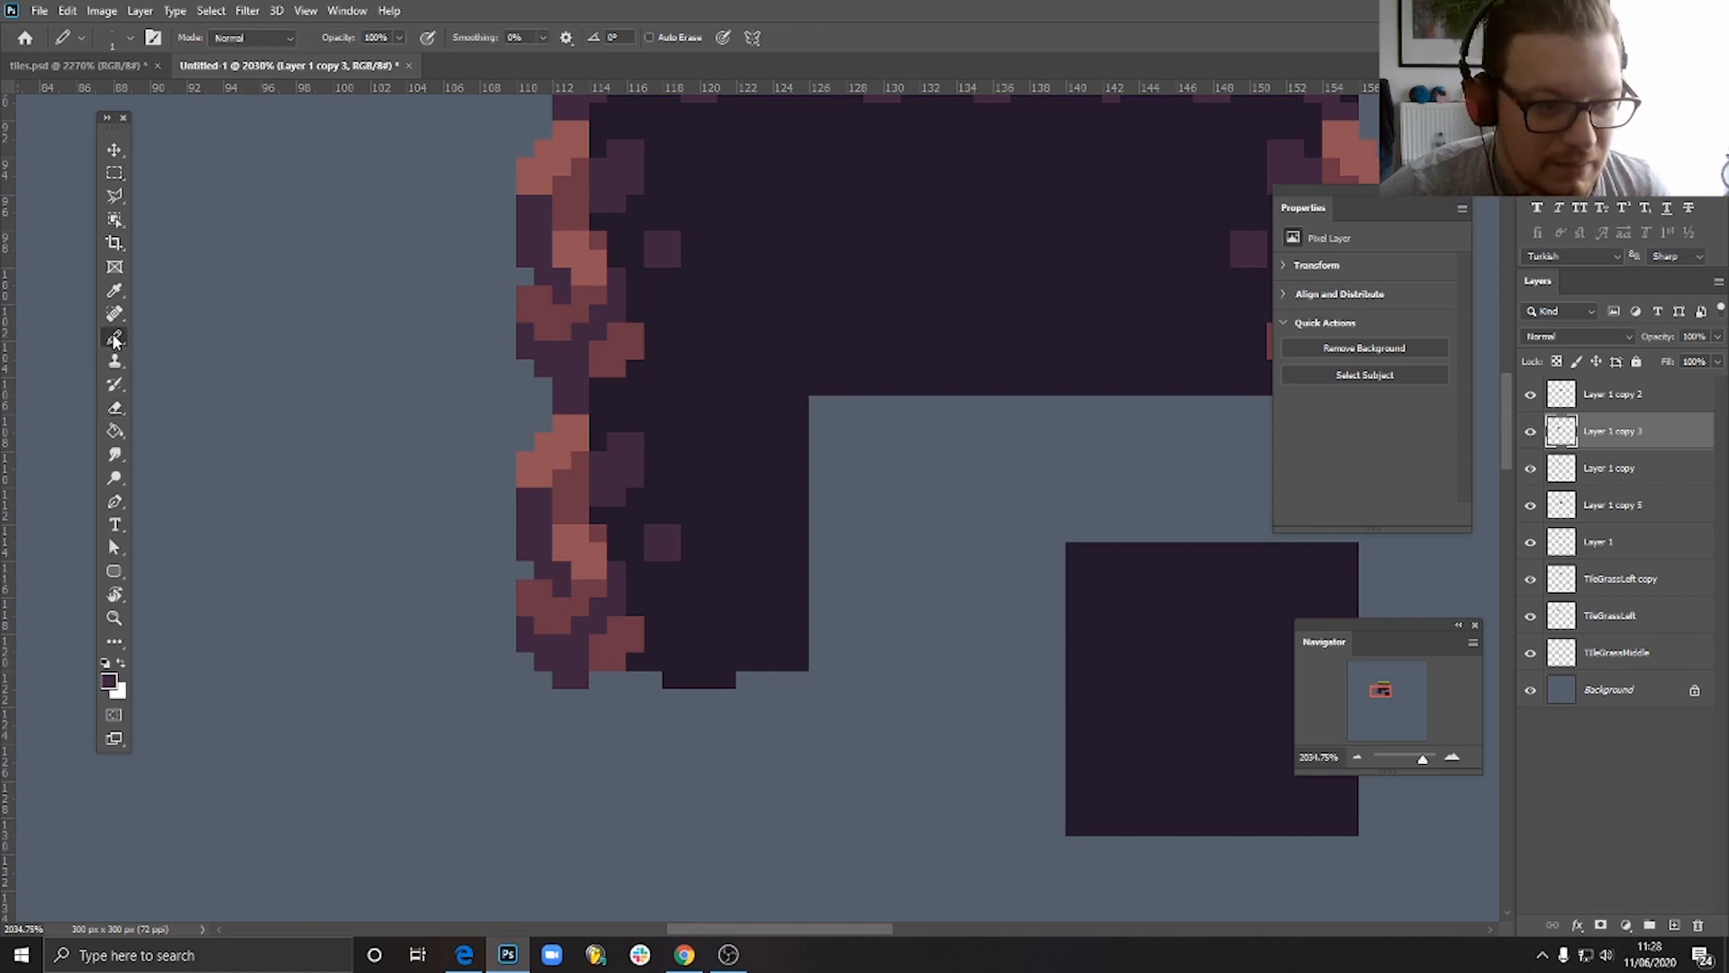
click(603, 680)
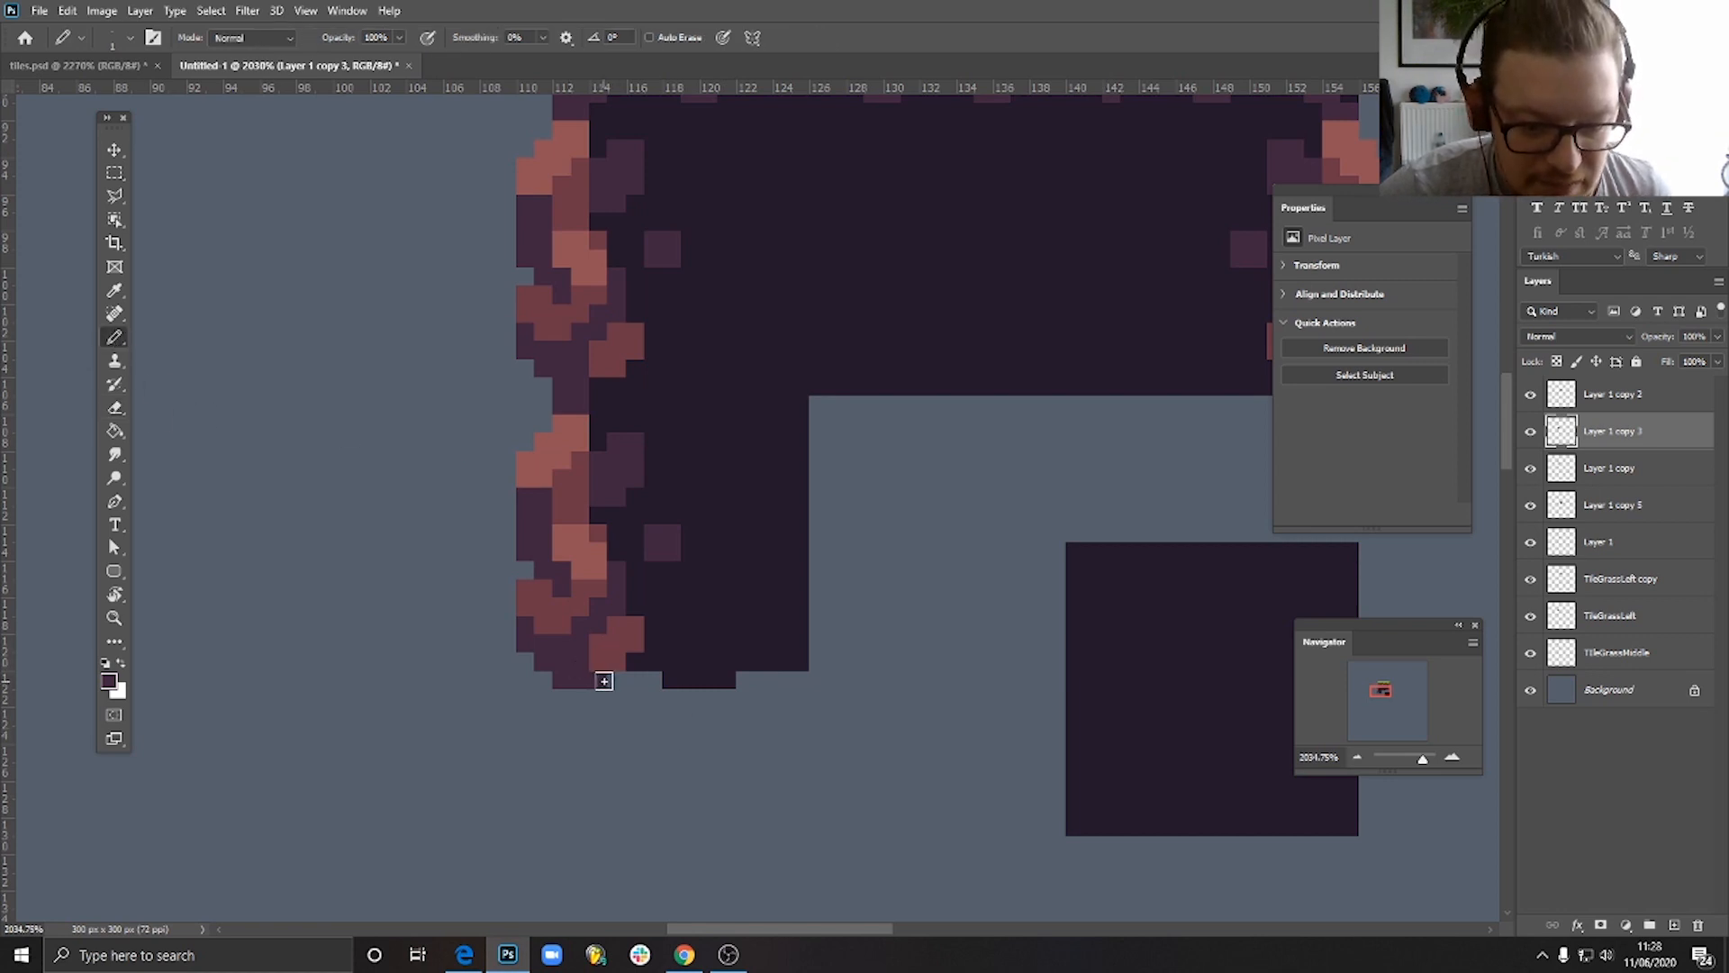
click(616, 681)
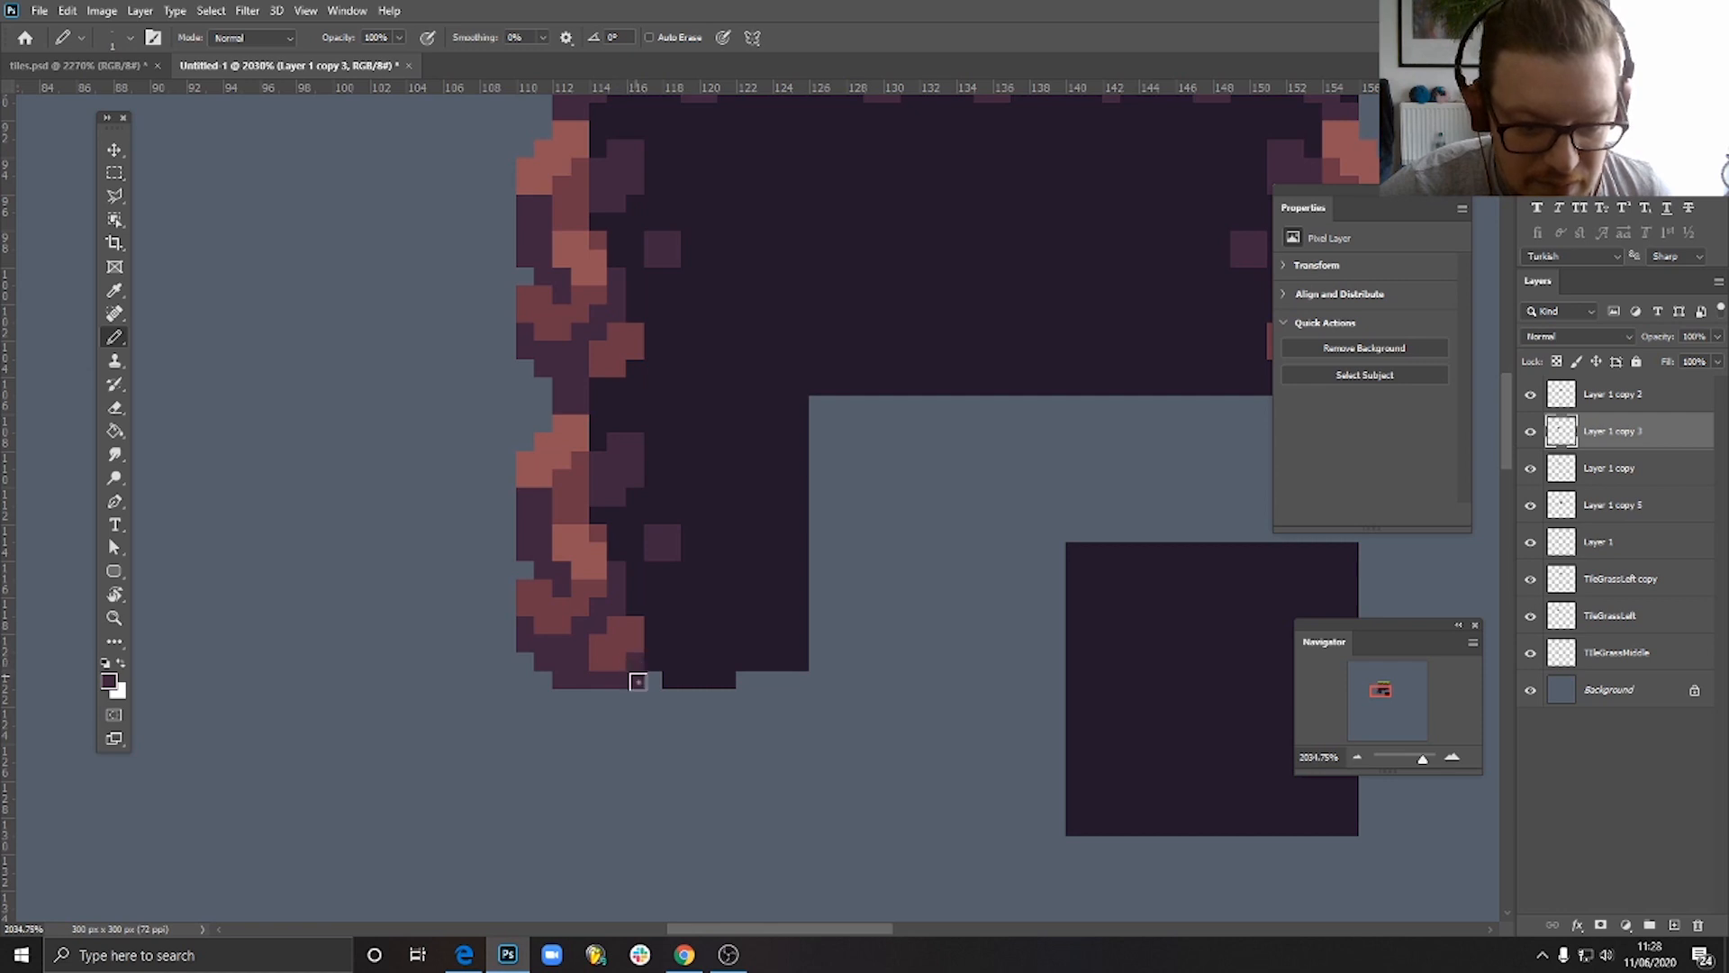
mouse_move(673, 678)
mouse_down()
mouse_move(692, 682)
mouse_move(679, 663)
mouse_move(704, 663)
mouse_move(697, 644)
mouse_move(718, 657)
mouse_move(710, 641)
mouse_up()
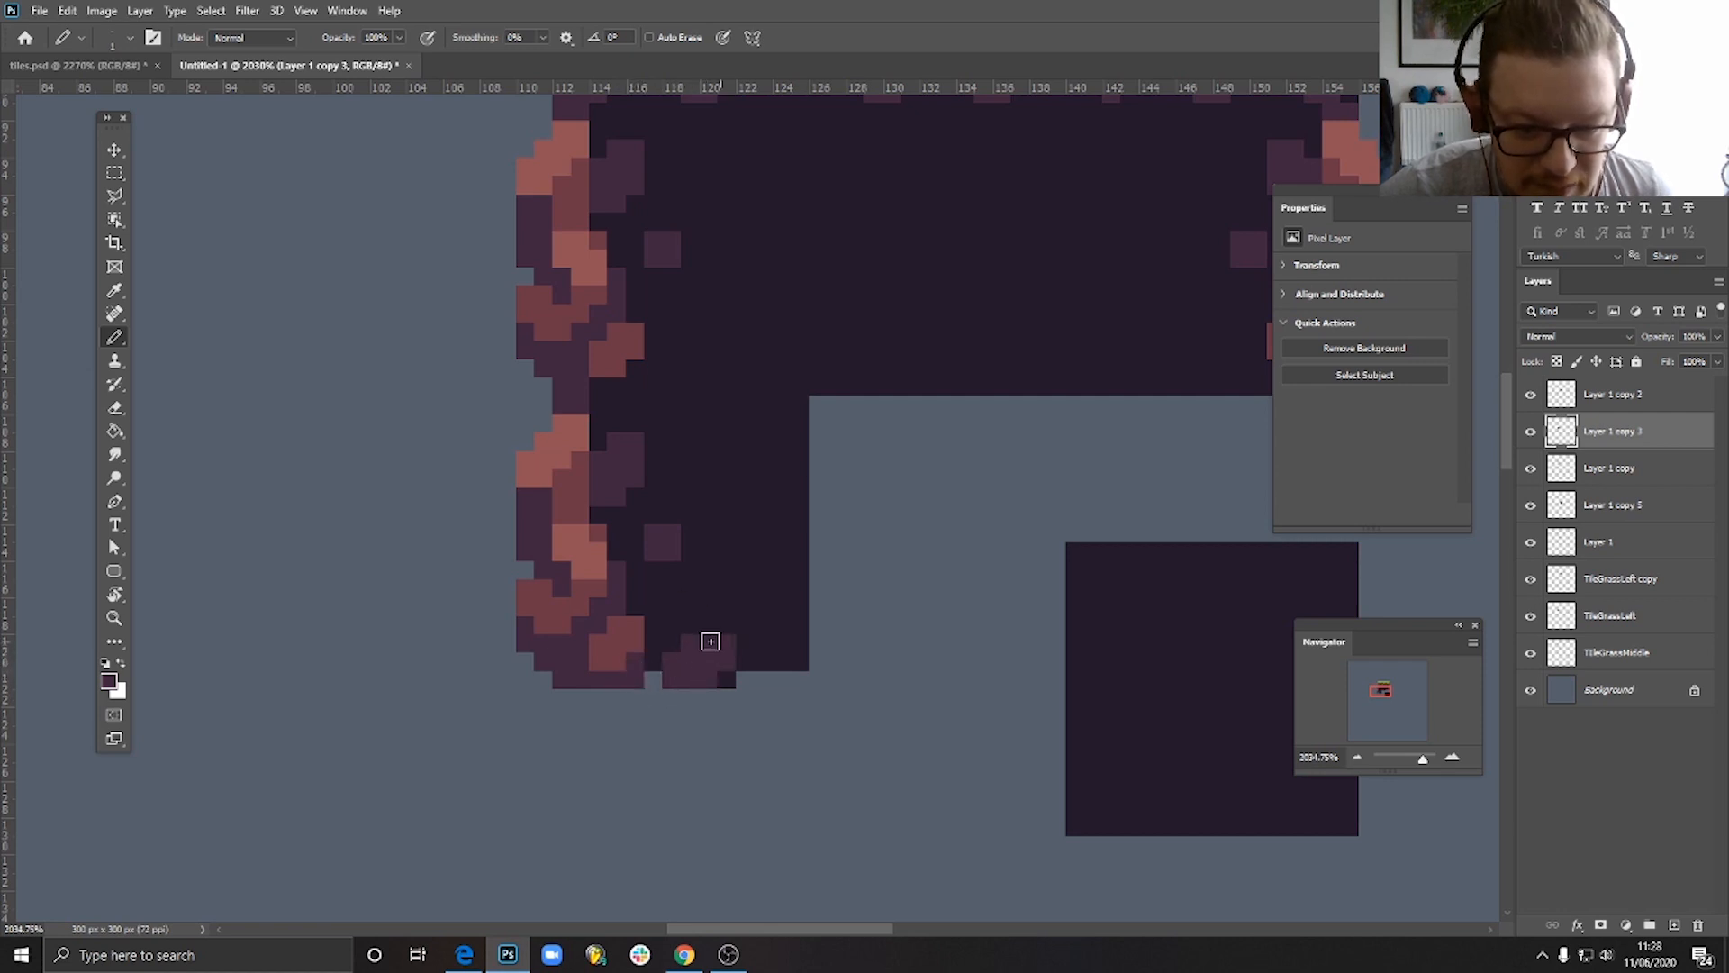
click(737, 599)
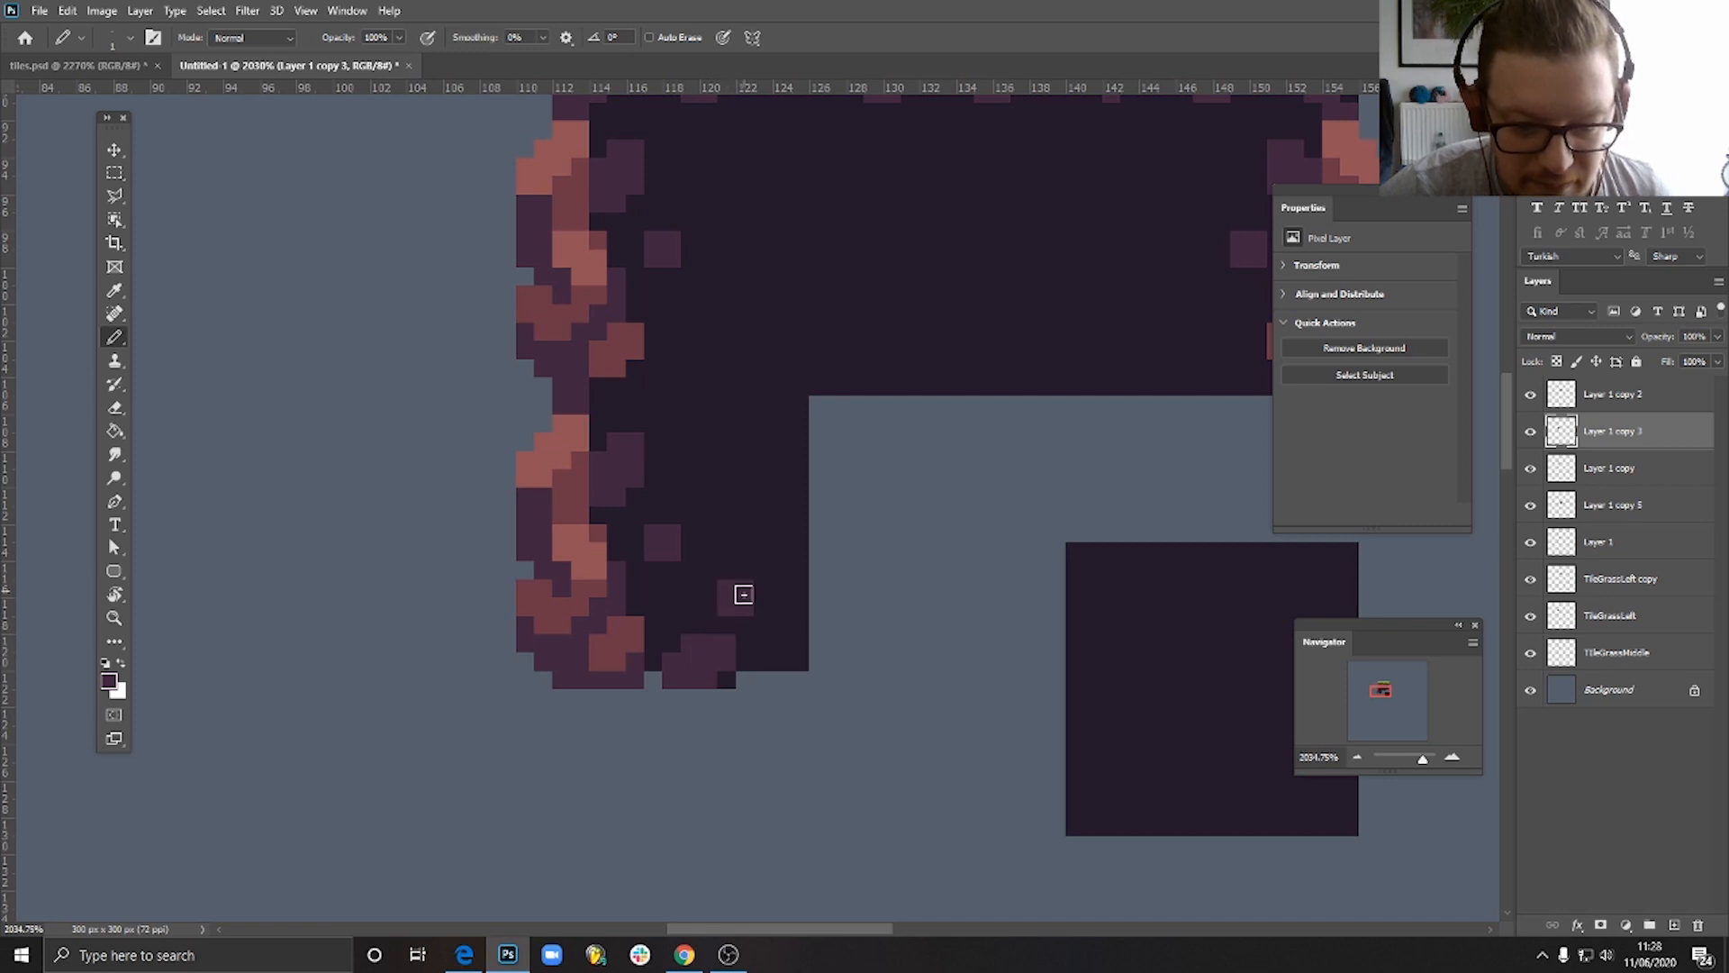
key(4)
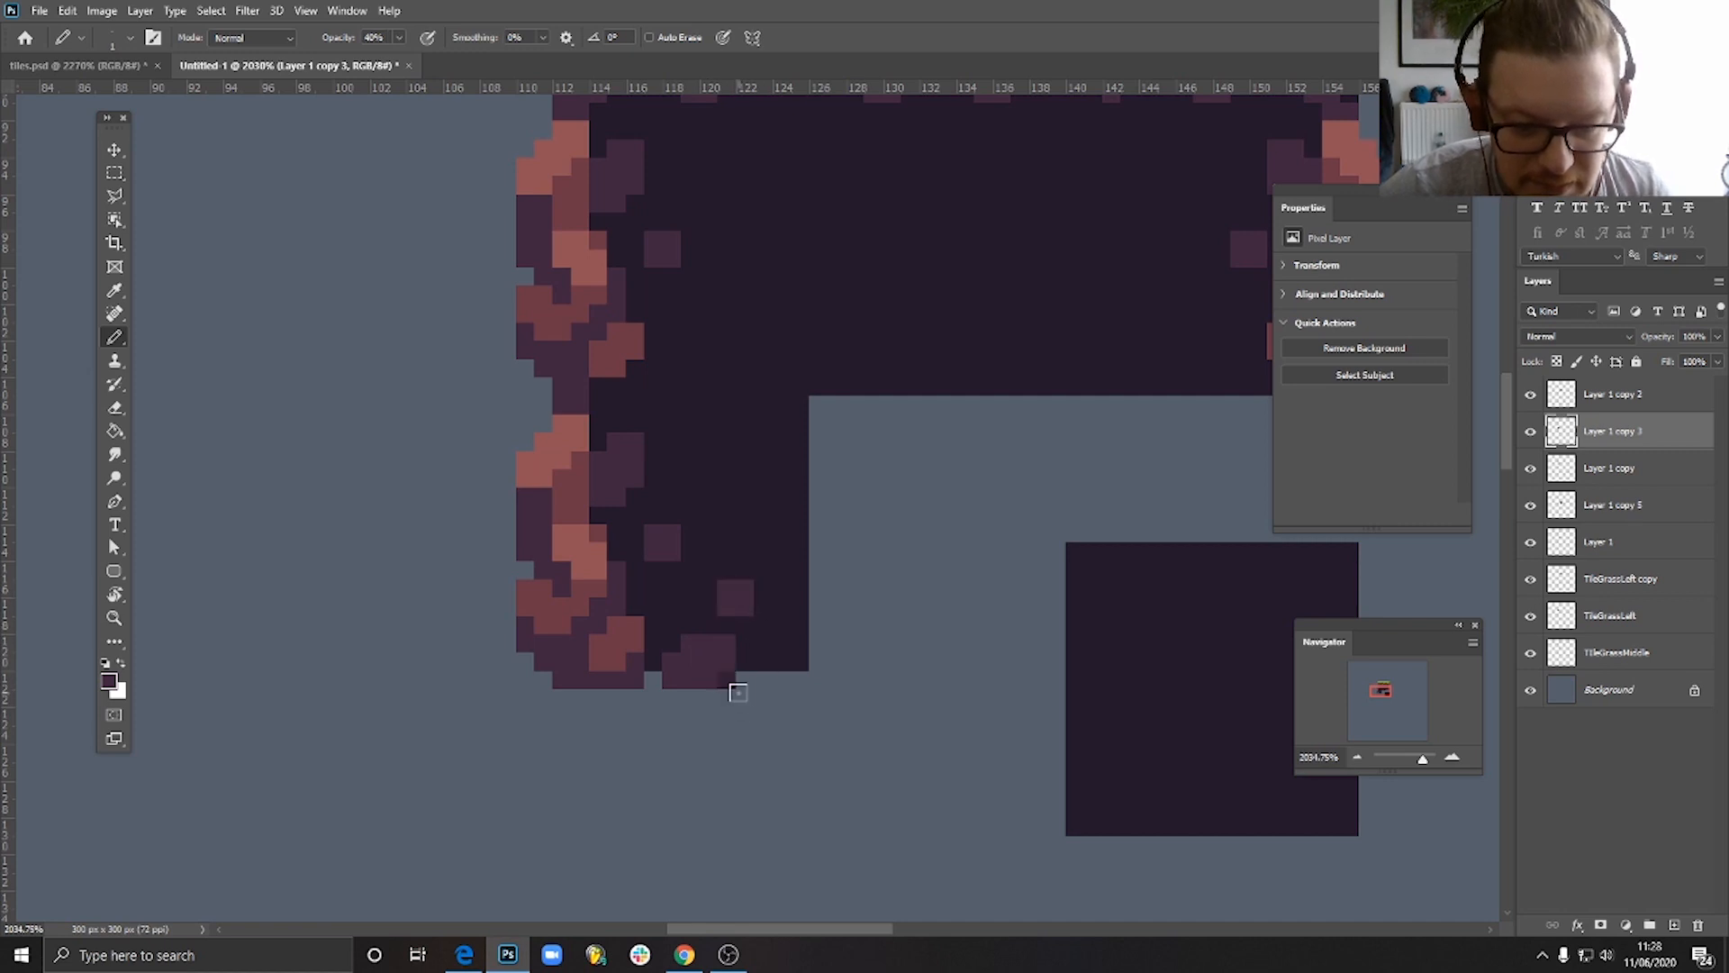
key(e)
click(726, 680)
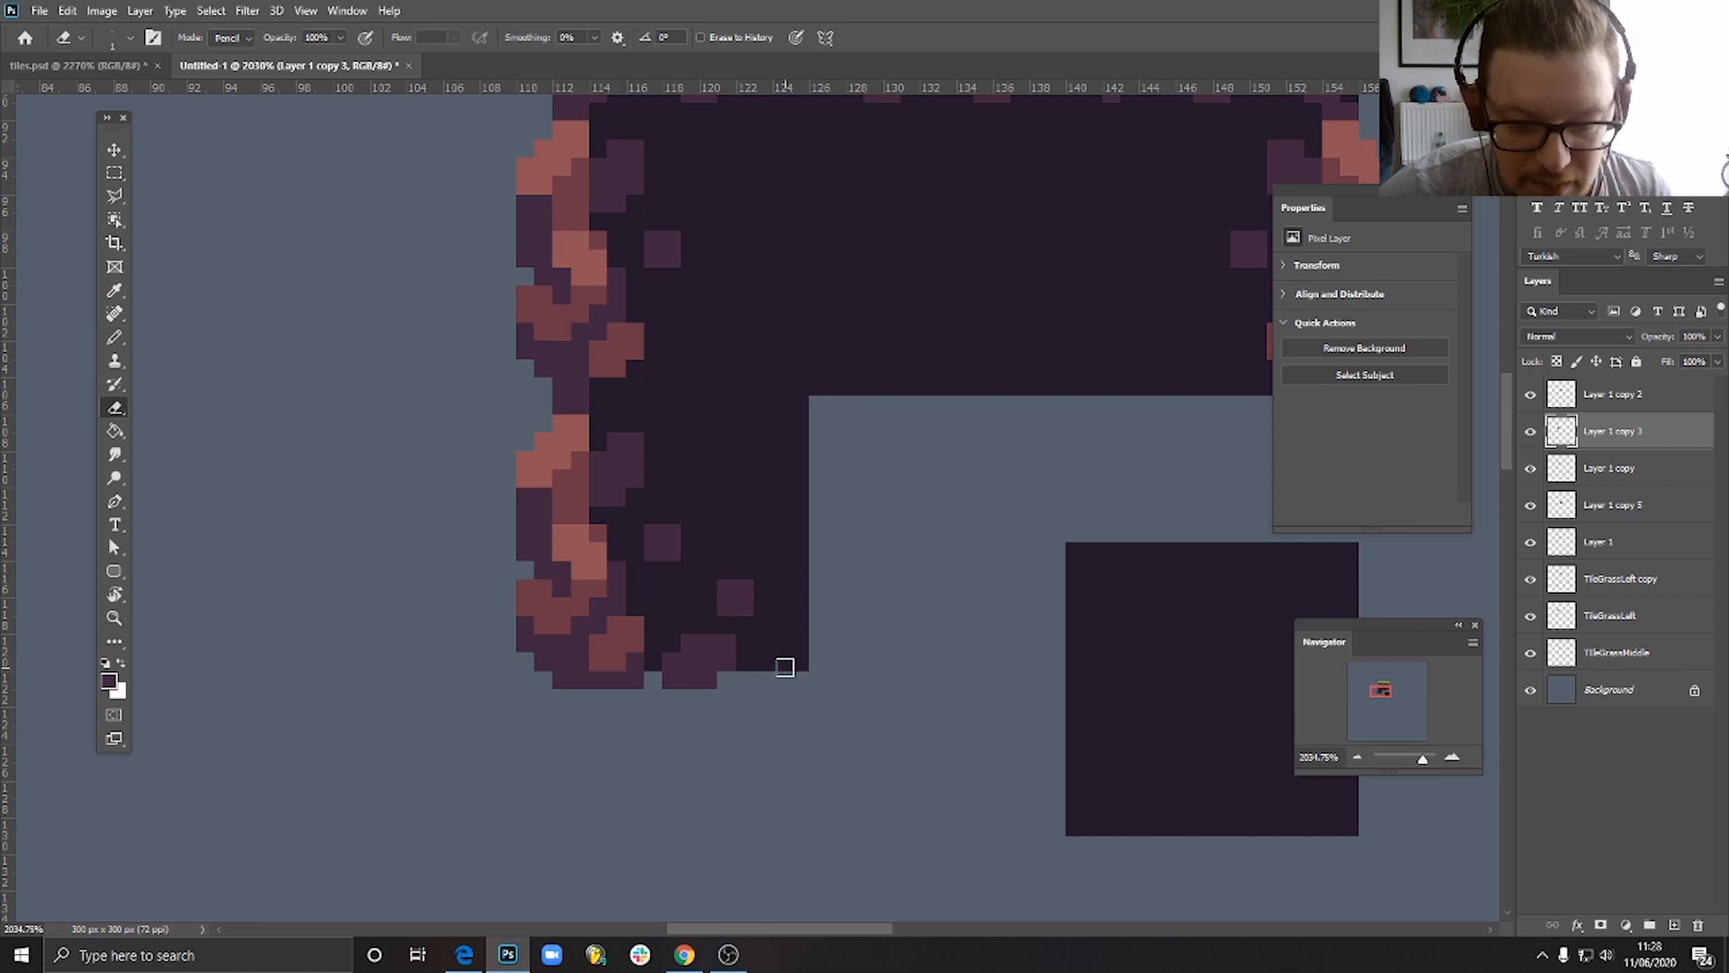
- Paint a purple stone at 100% opacity in the tile's bottom-right corner, replacing the square fleck, and erase a notch beside the stone
click(114, 151)
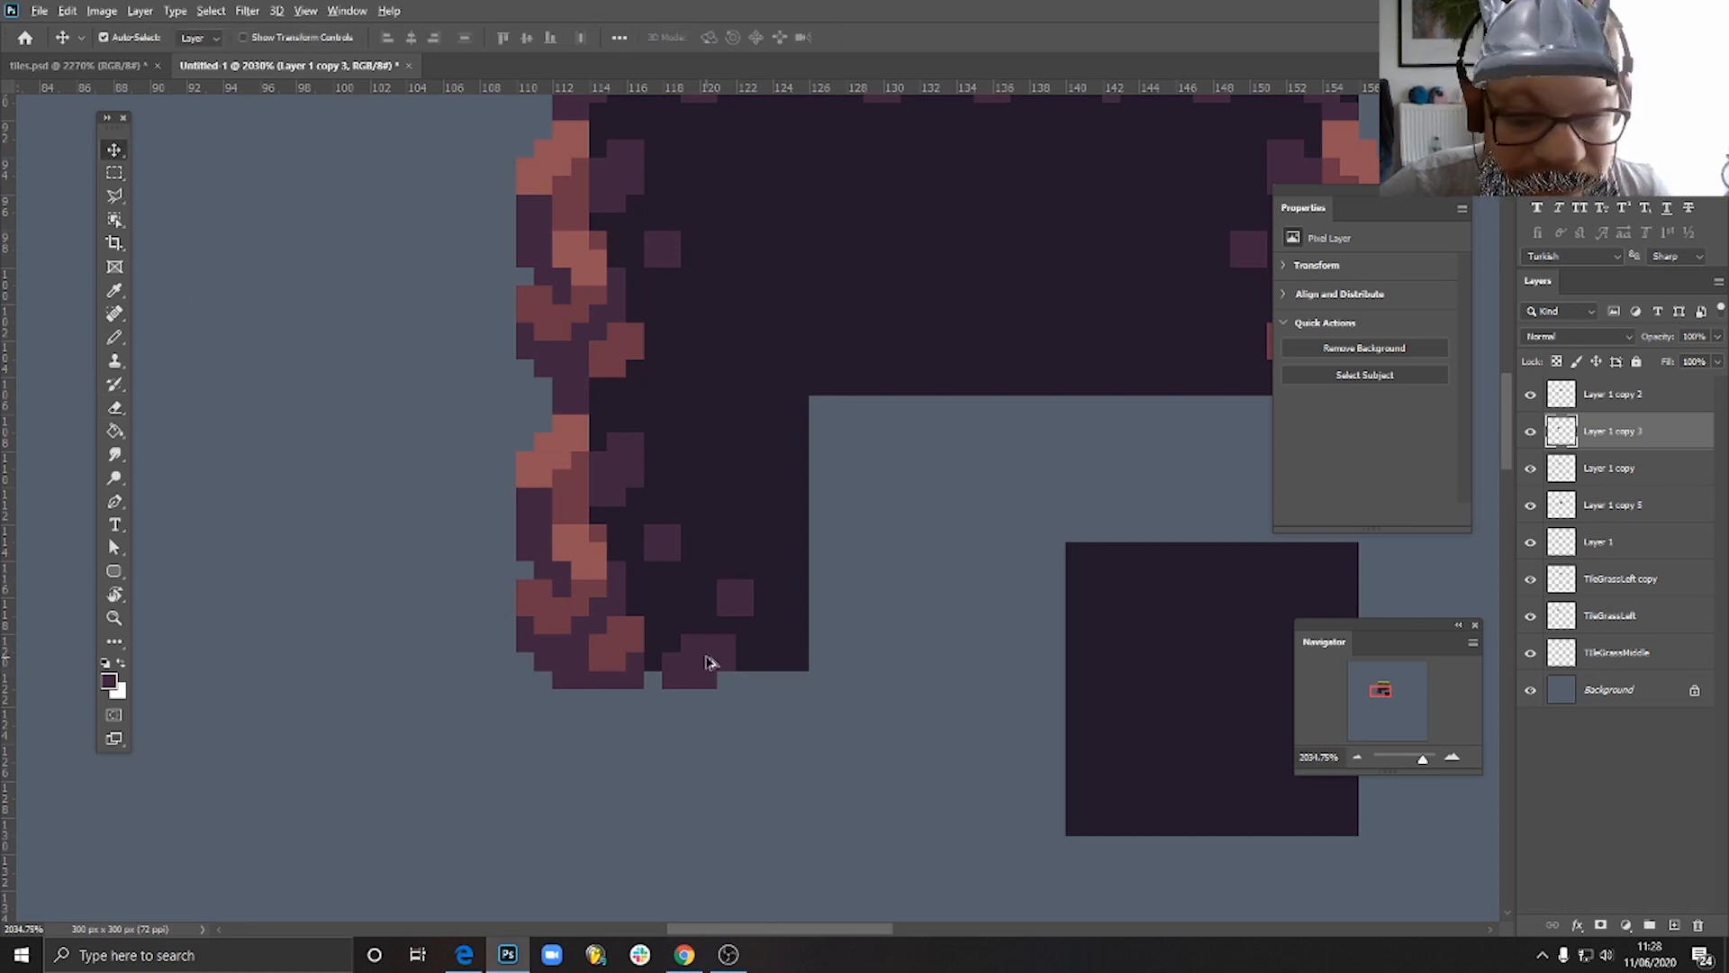
click(114, 338)
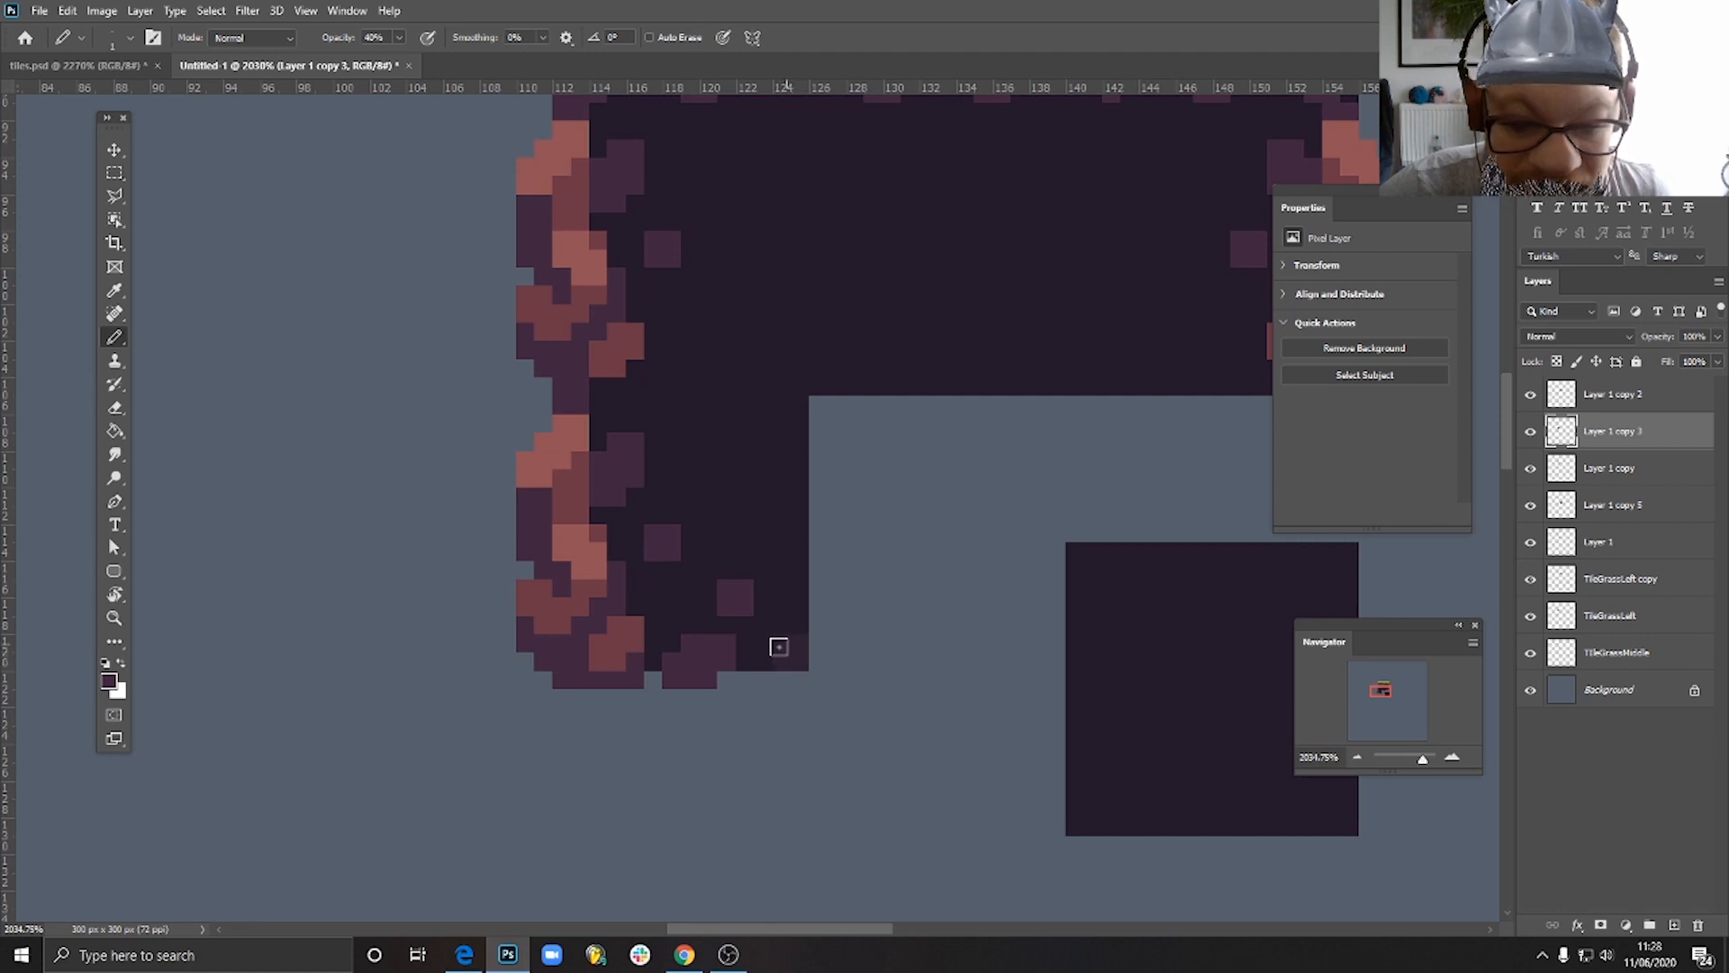
key(0)
mouse_move(763, 626)
mouse_down()
mouse_move(796, 644)
mouse_move(730, 594)
mouse_move(745, 606)
mouse_move(721, 612)
mouse_up()
alt+click(783, 564)
key(e)
click(746, 662)
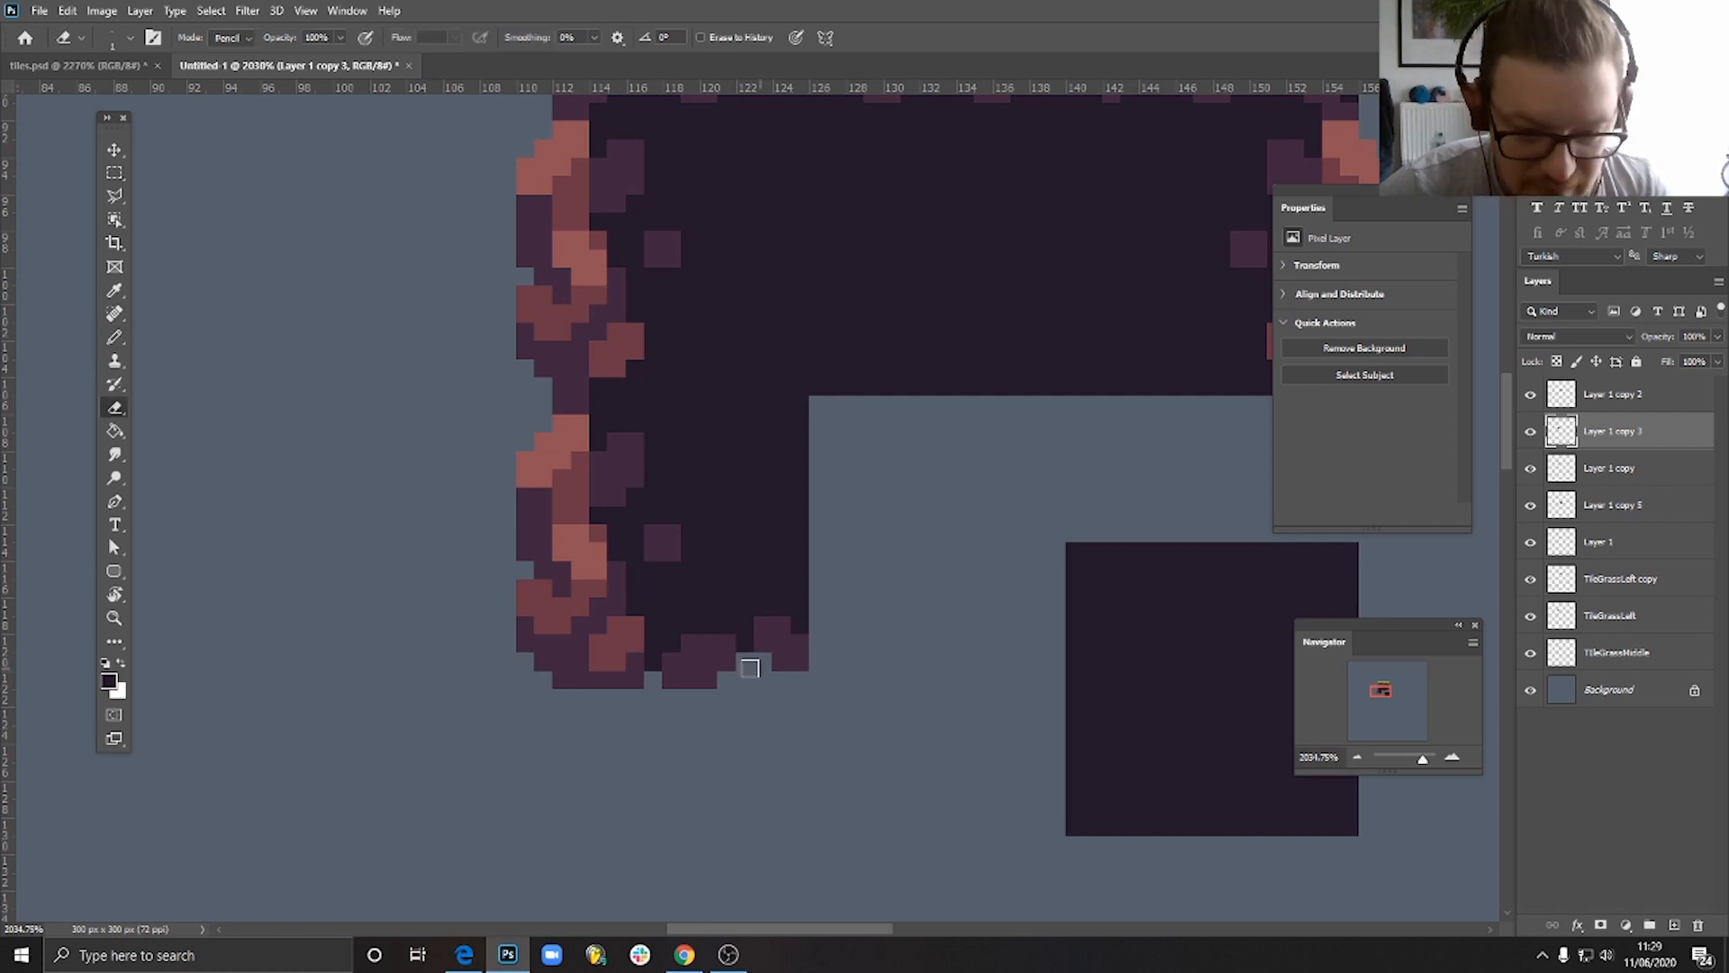
key(b)
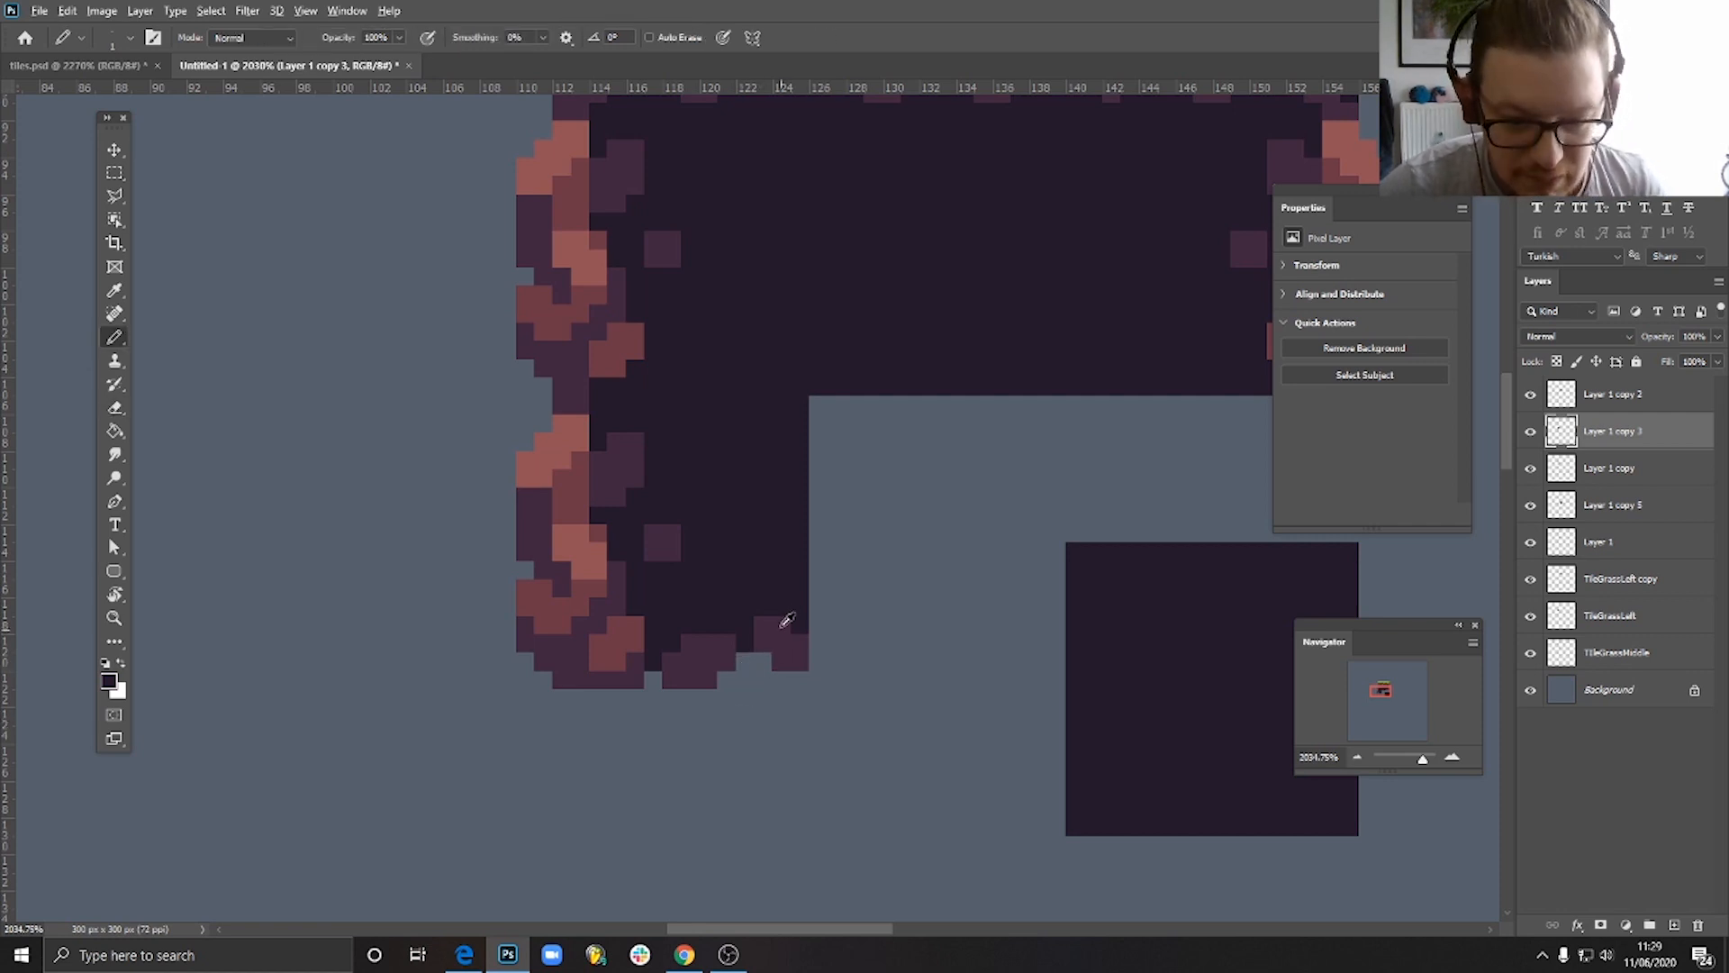
- Move the plain soil tile back into the bottom row, flush against the lower-left rocky-edge tile
scroll(867, 705, down, 3)
scroll(867, 705, down, 4)
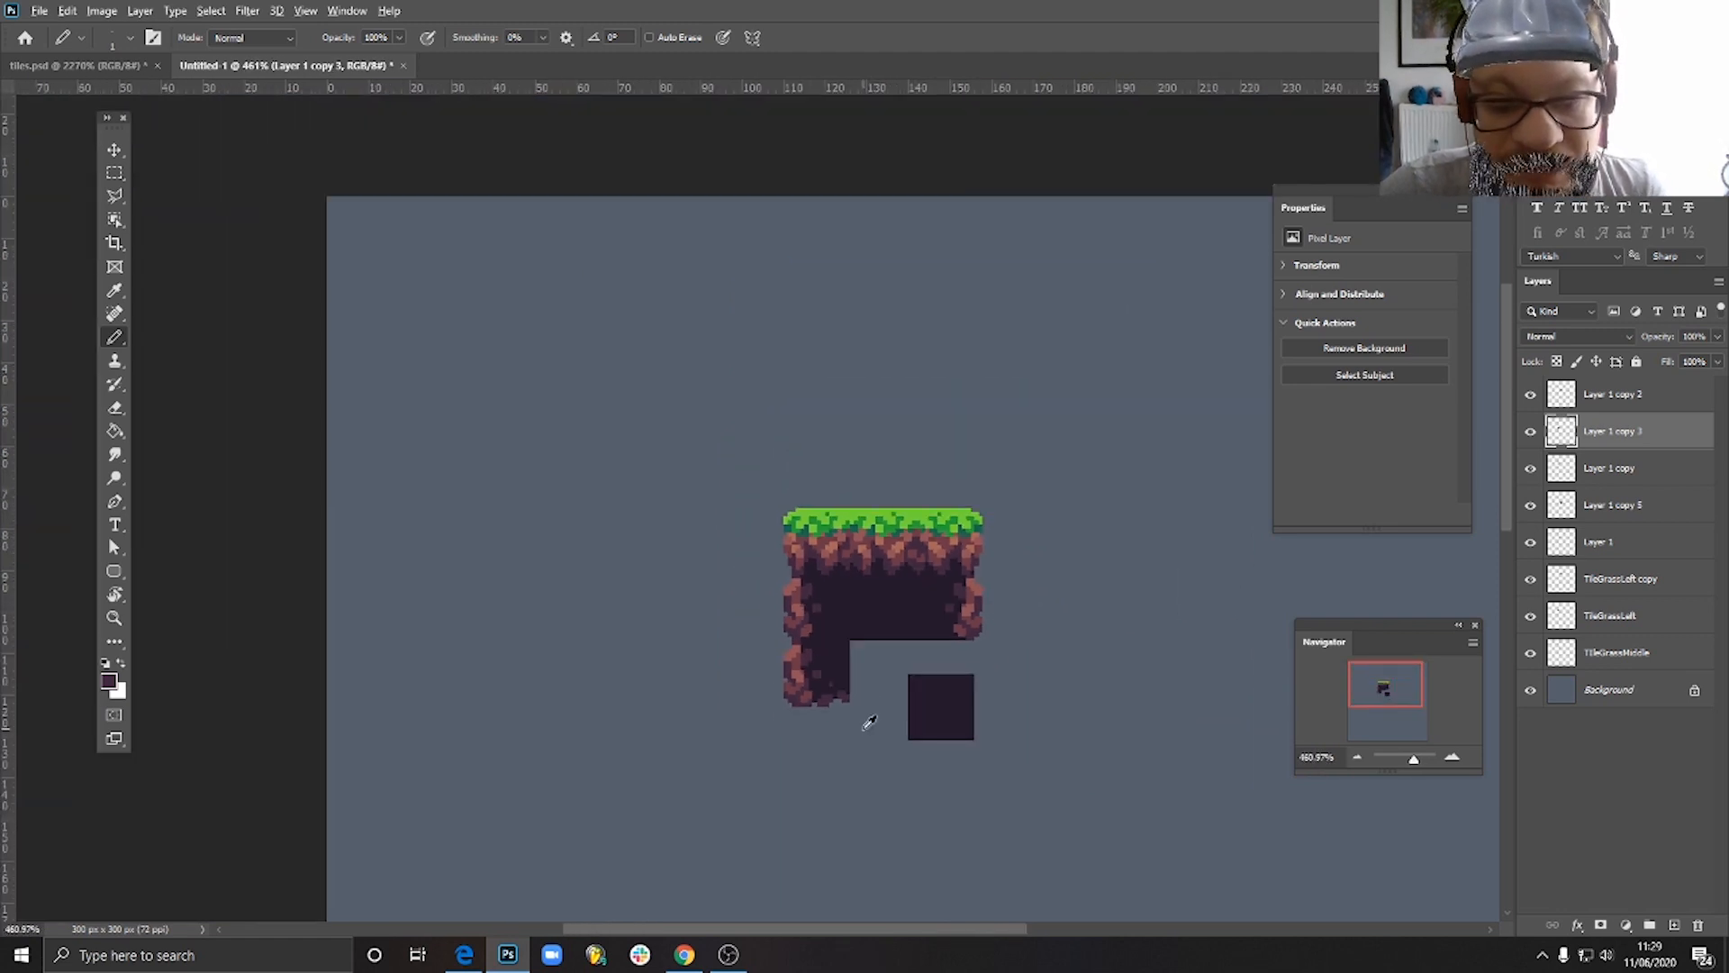
scroll(869, 722, up, 2)
click(115, 149)
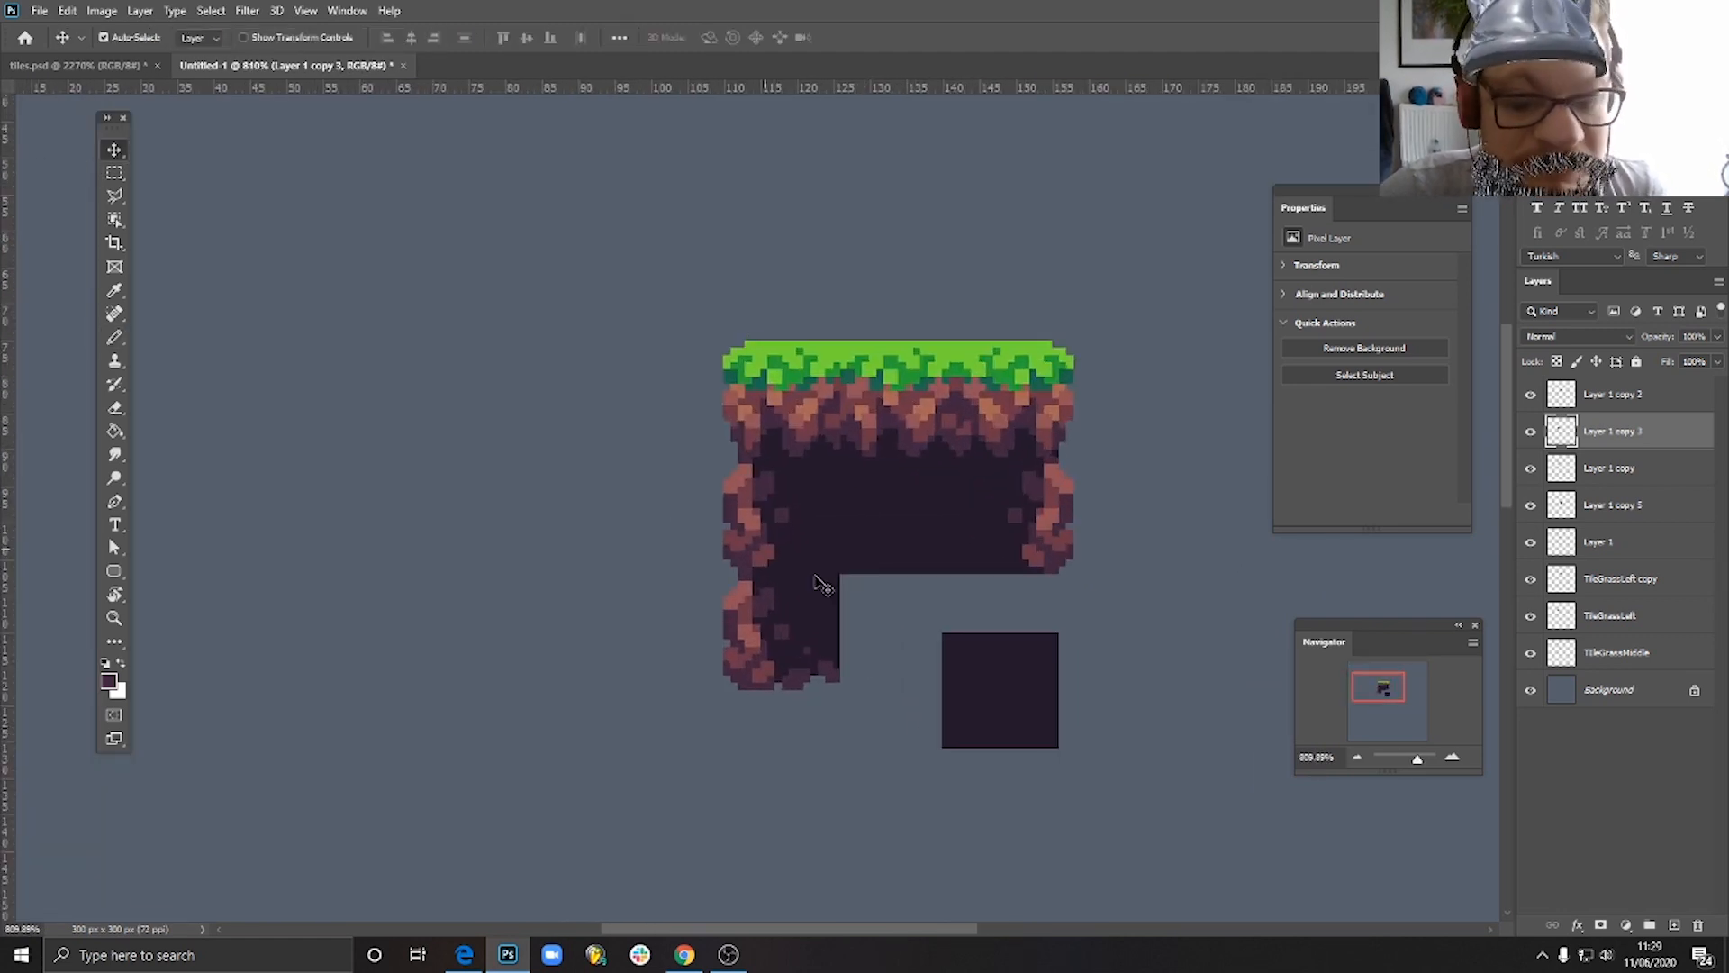
drag(1001, 685, 906, 622)
scroll(921, 678, up, 2)
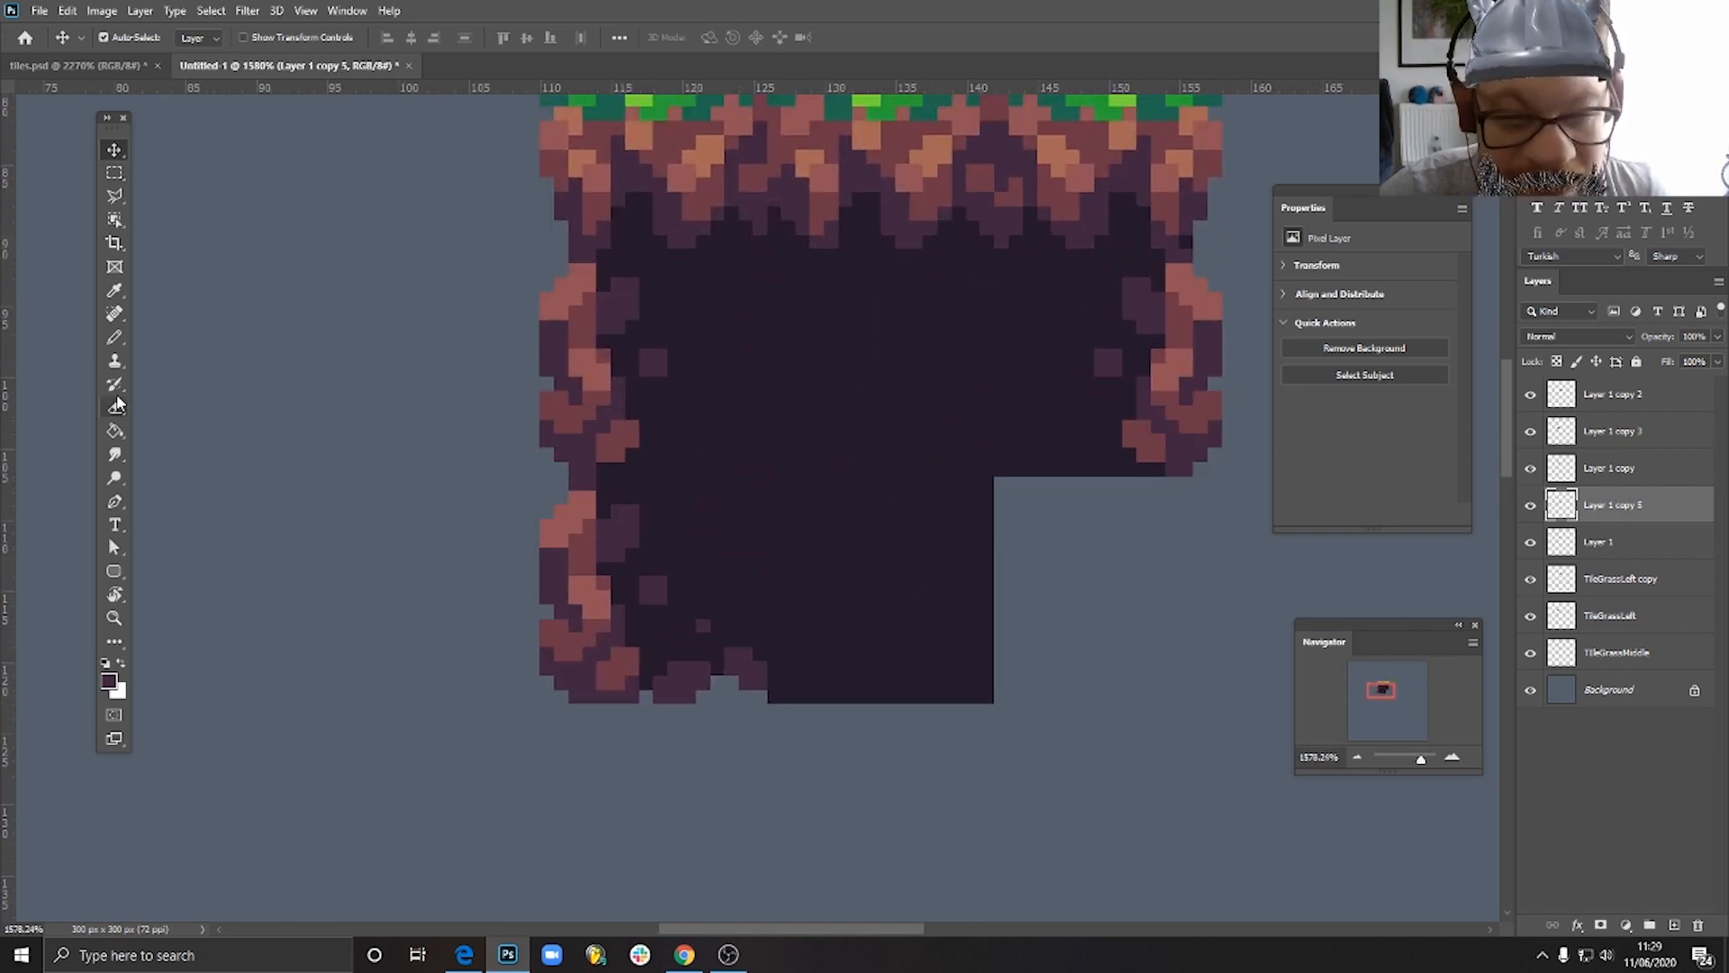
- Erase the plain soil tile's lower-left corner pixels and paint a tall purple stone beside the gap
click(115, 339)
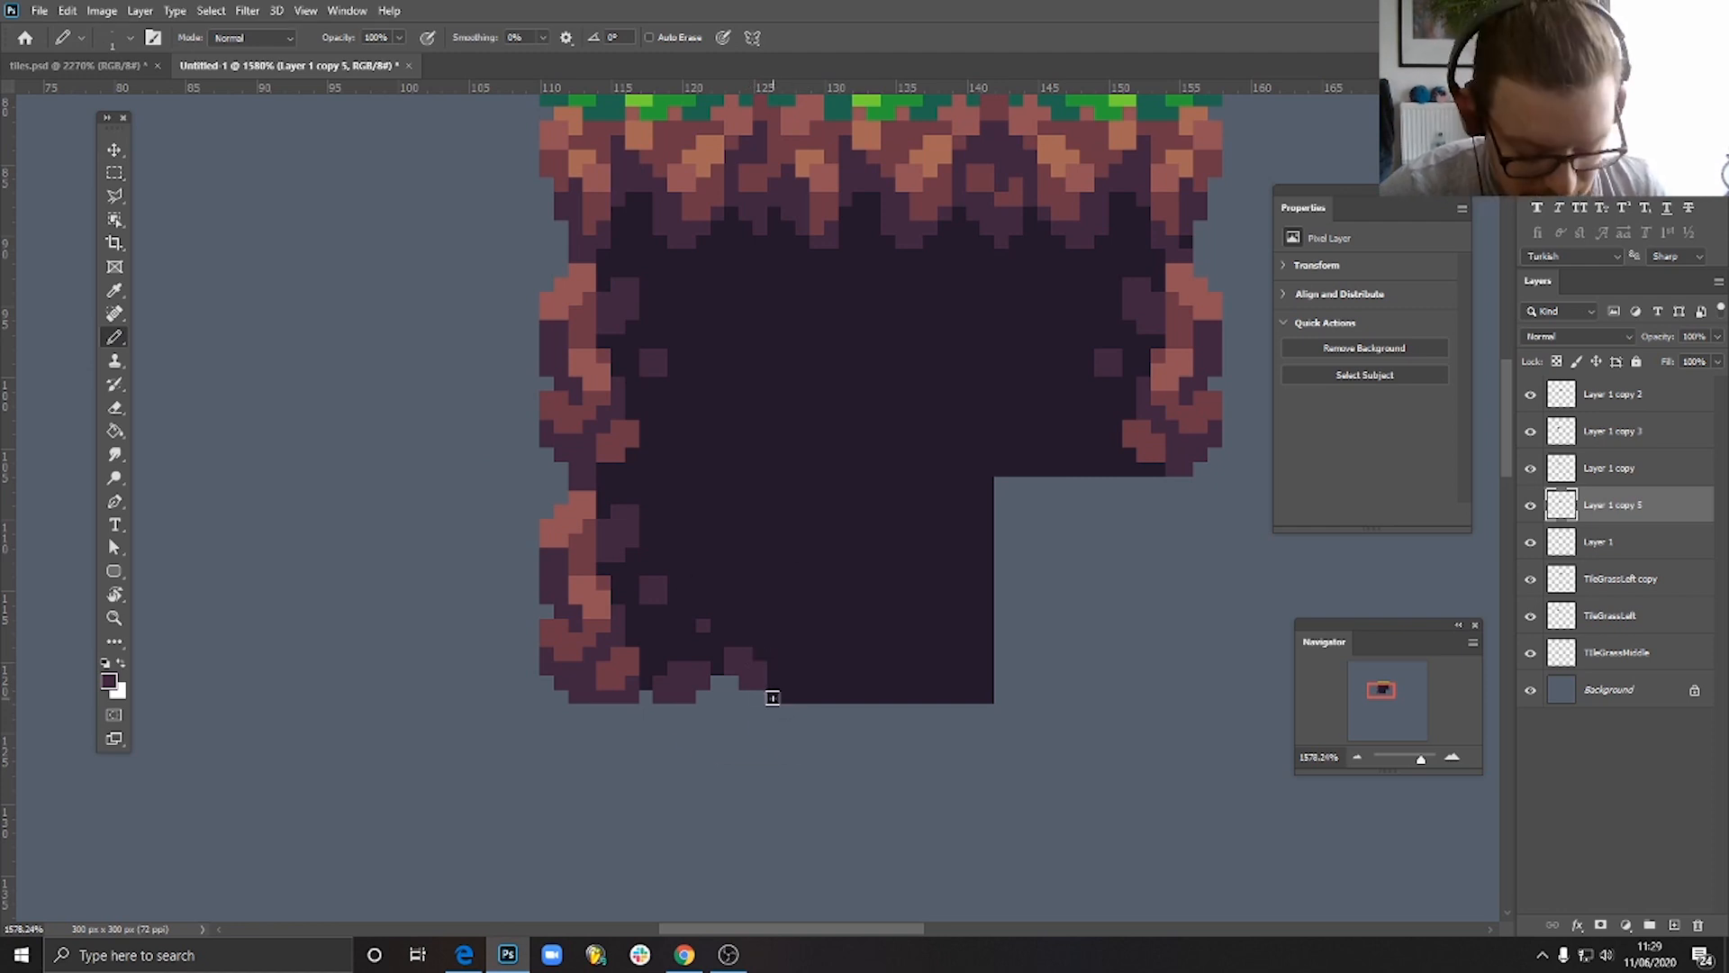
key(e)
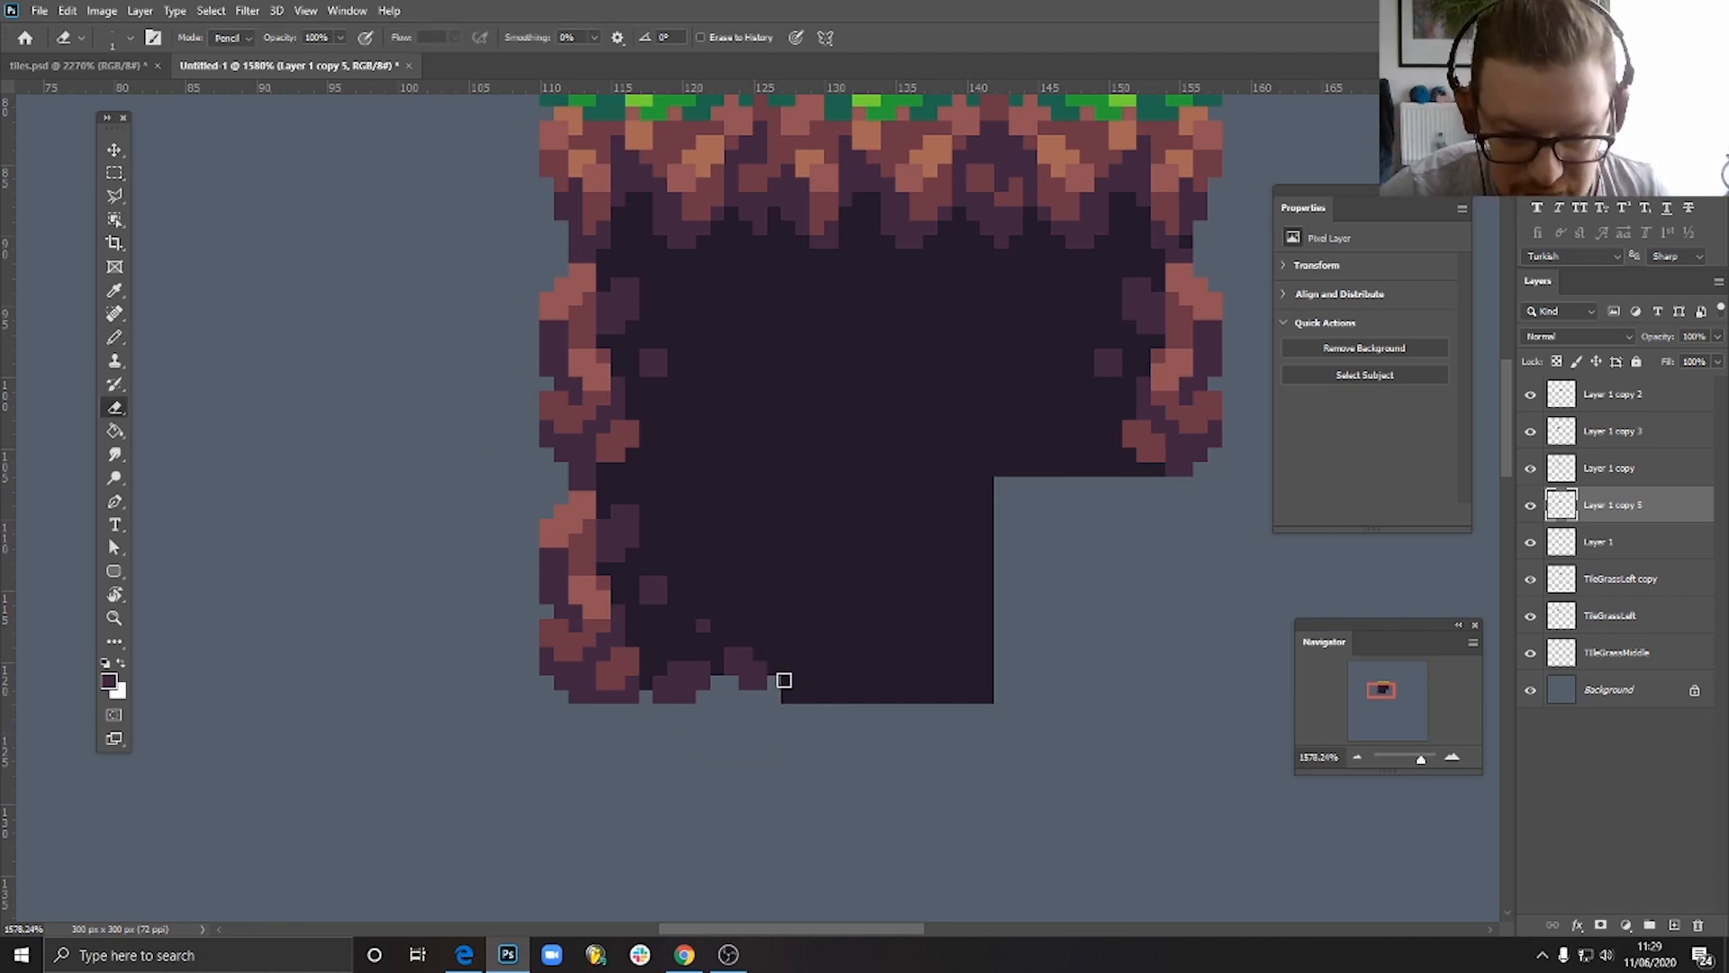
click(117, 337)
click(117, 338)
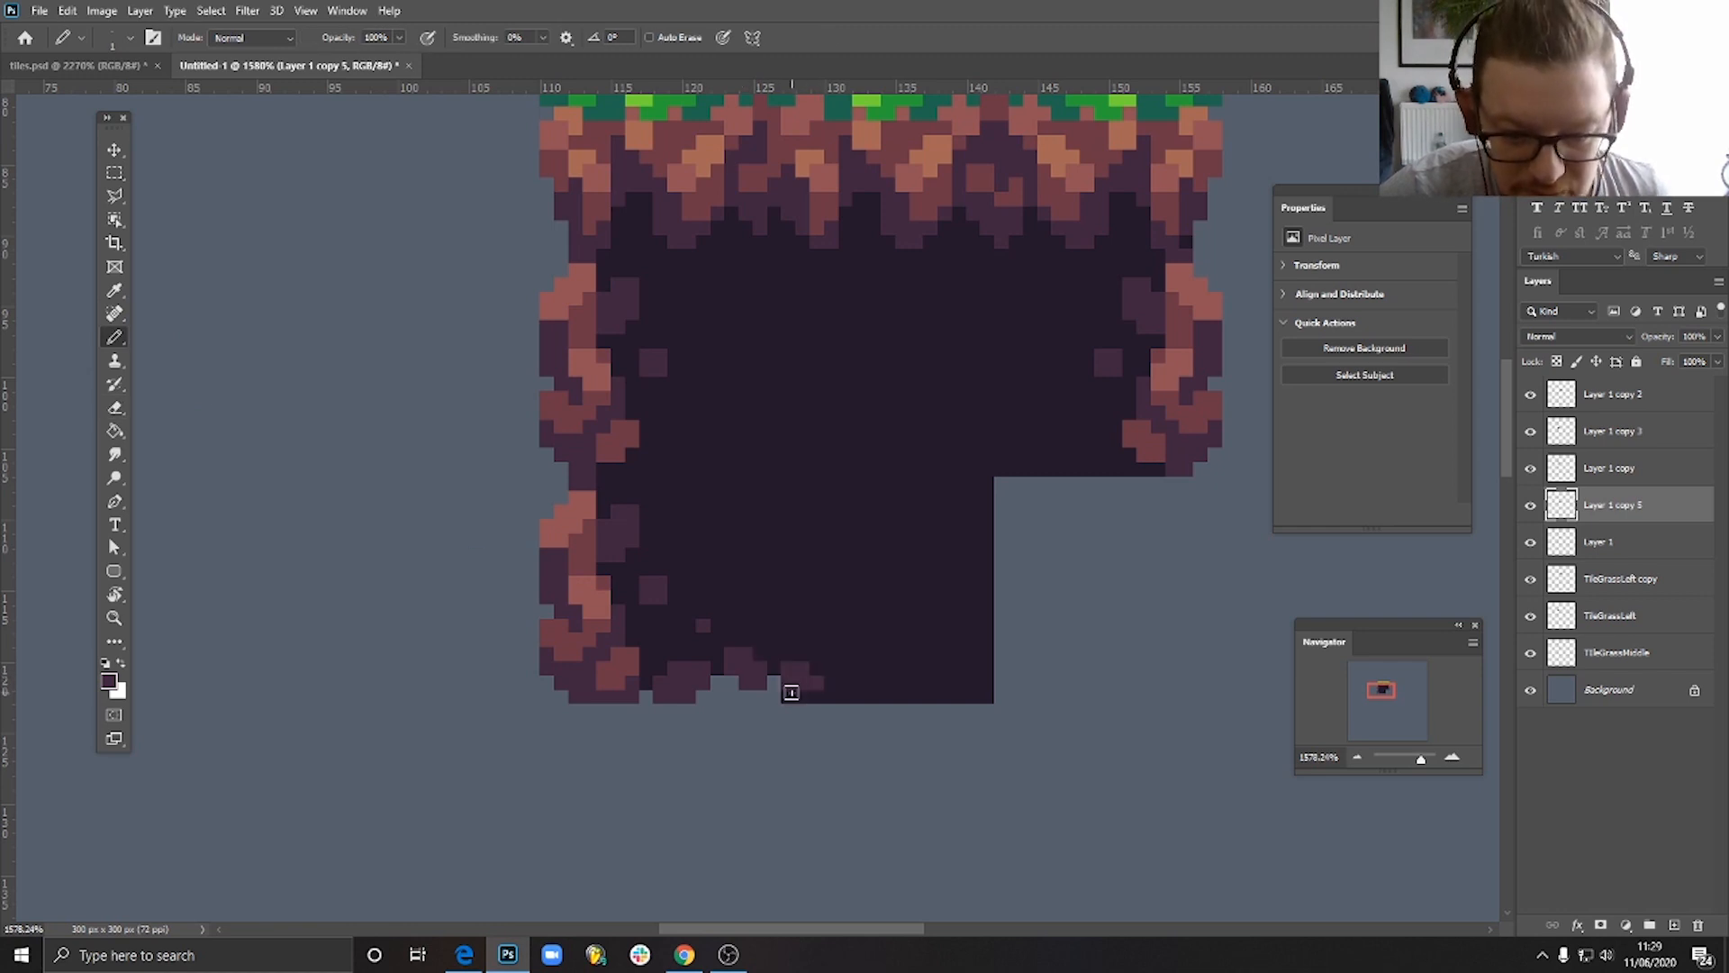
mouse_move(792, 692)
mouse_down()
mouse_move(817, 679)
mouse_move(814, 649)
mouse_move(829, 669)
mouse_move(805, 650)
mouse_move(824, 640)
mouse_up()
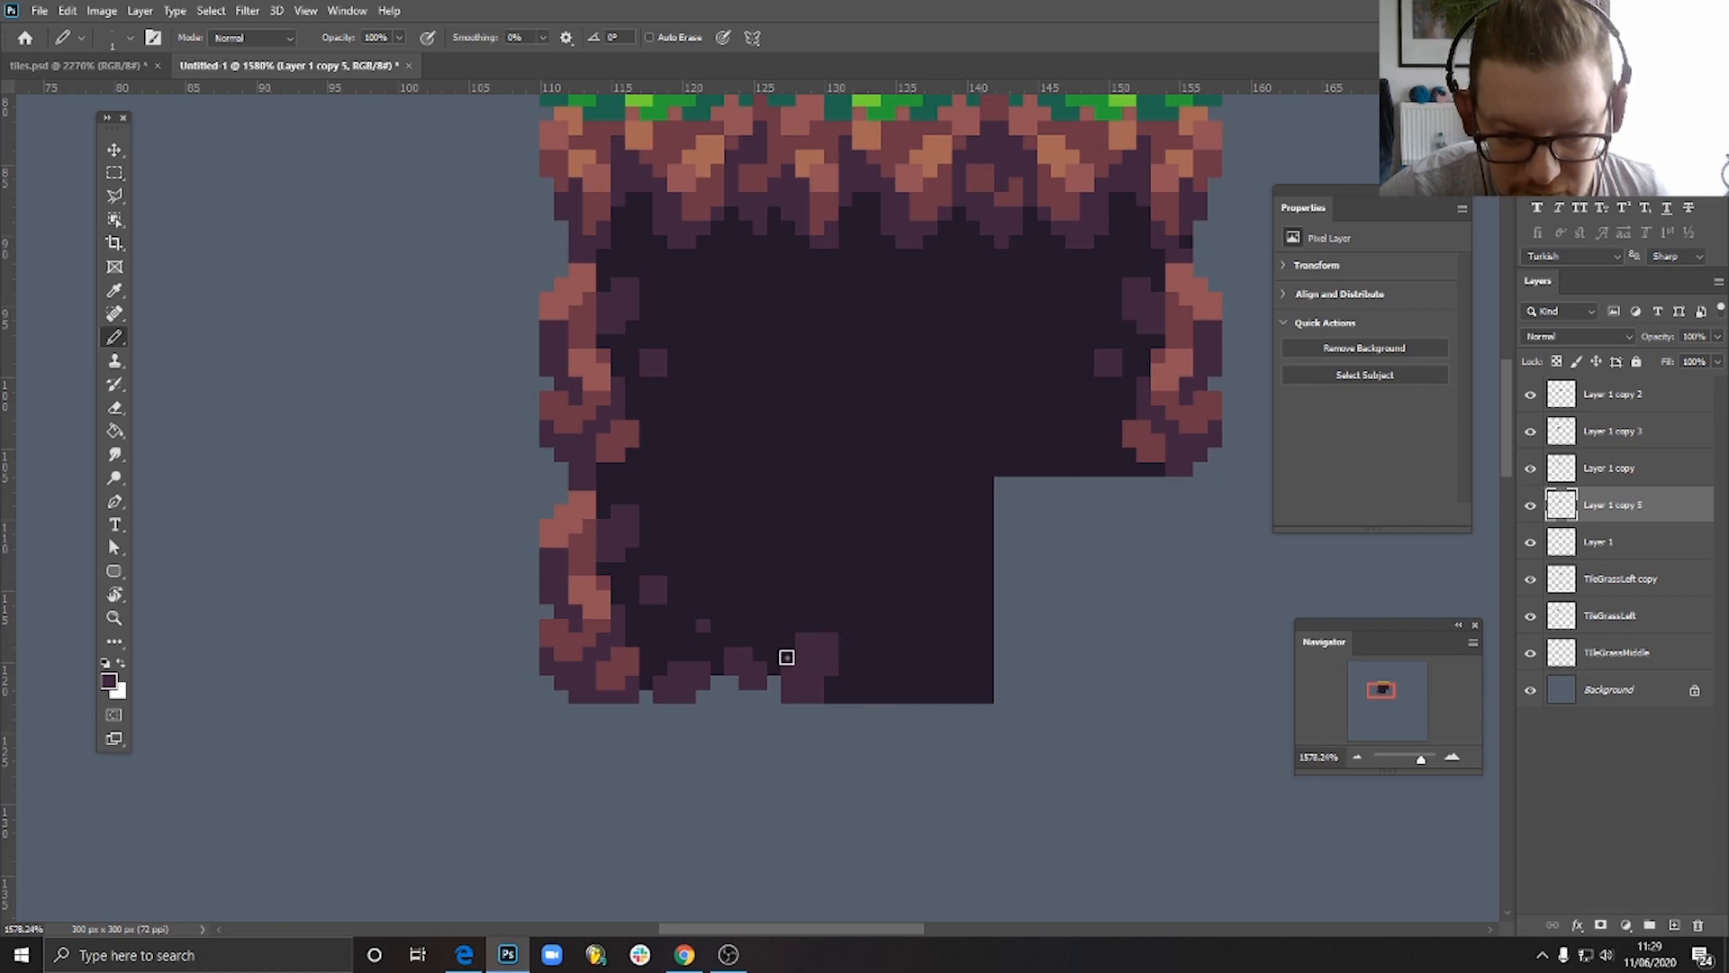
- Paint two more purple stones along the bottom middle tile's lower edge and a single-pixel fleck above them
click(890, 677)
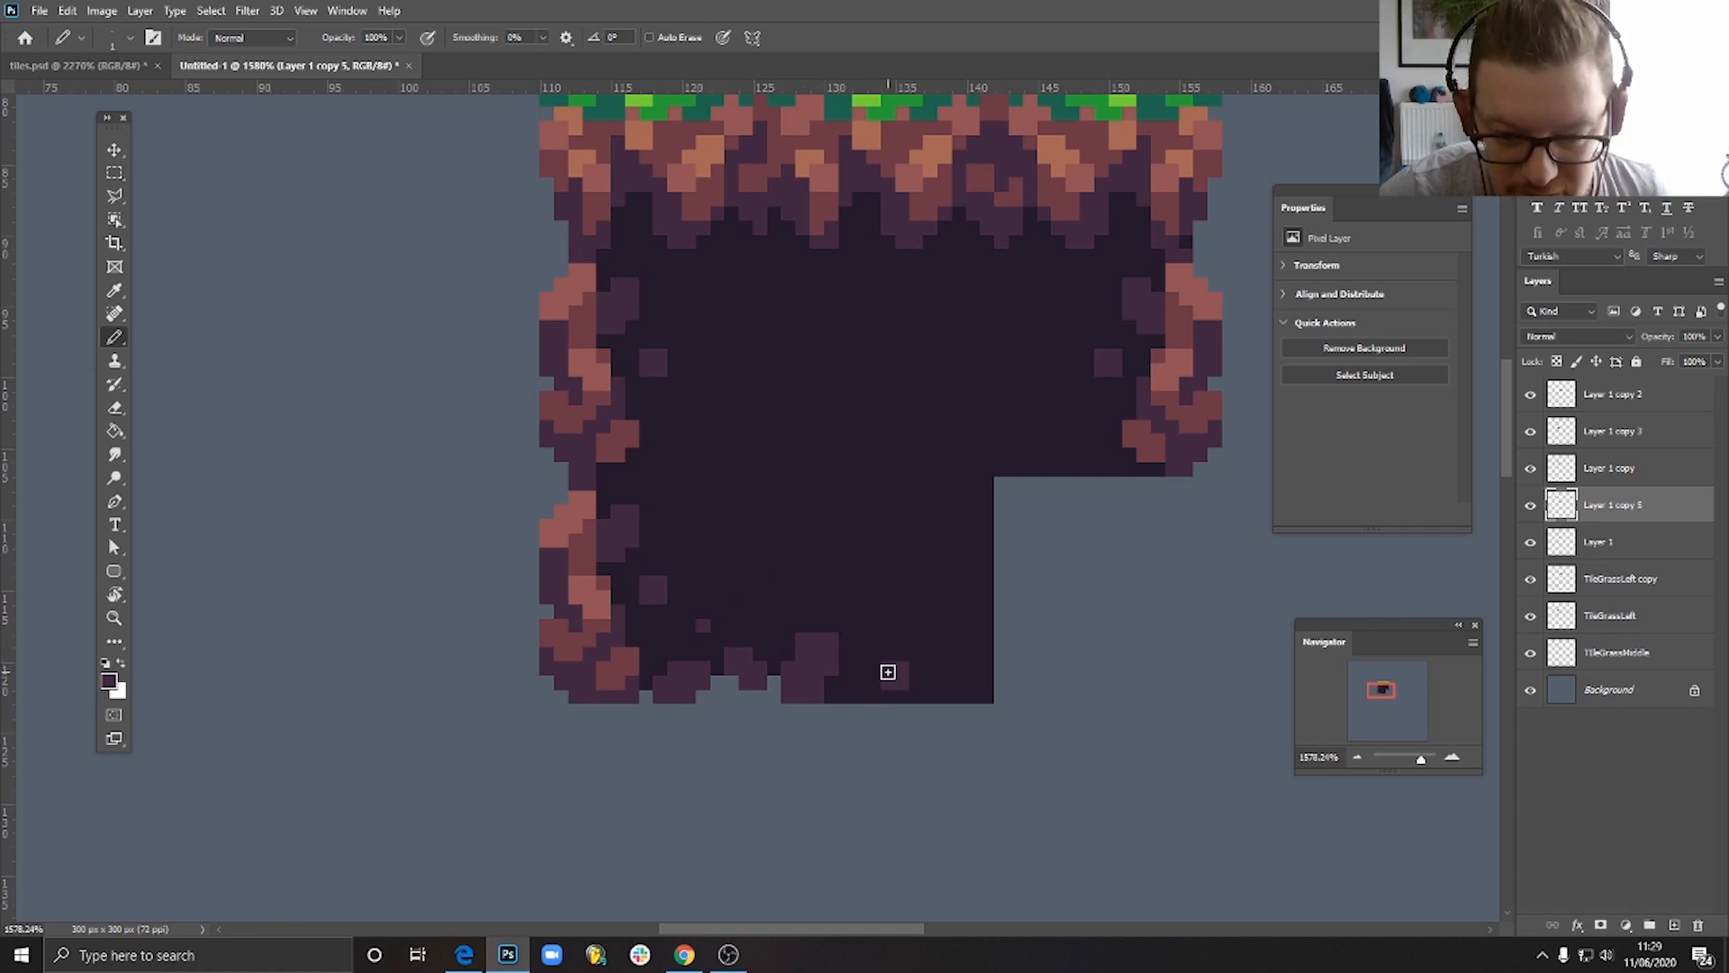
click(872, 652)
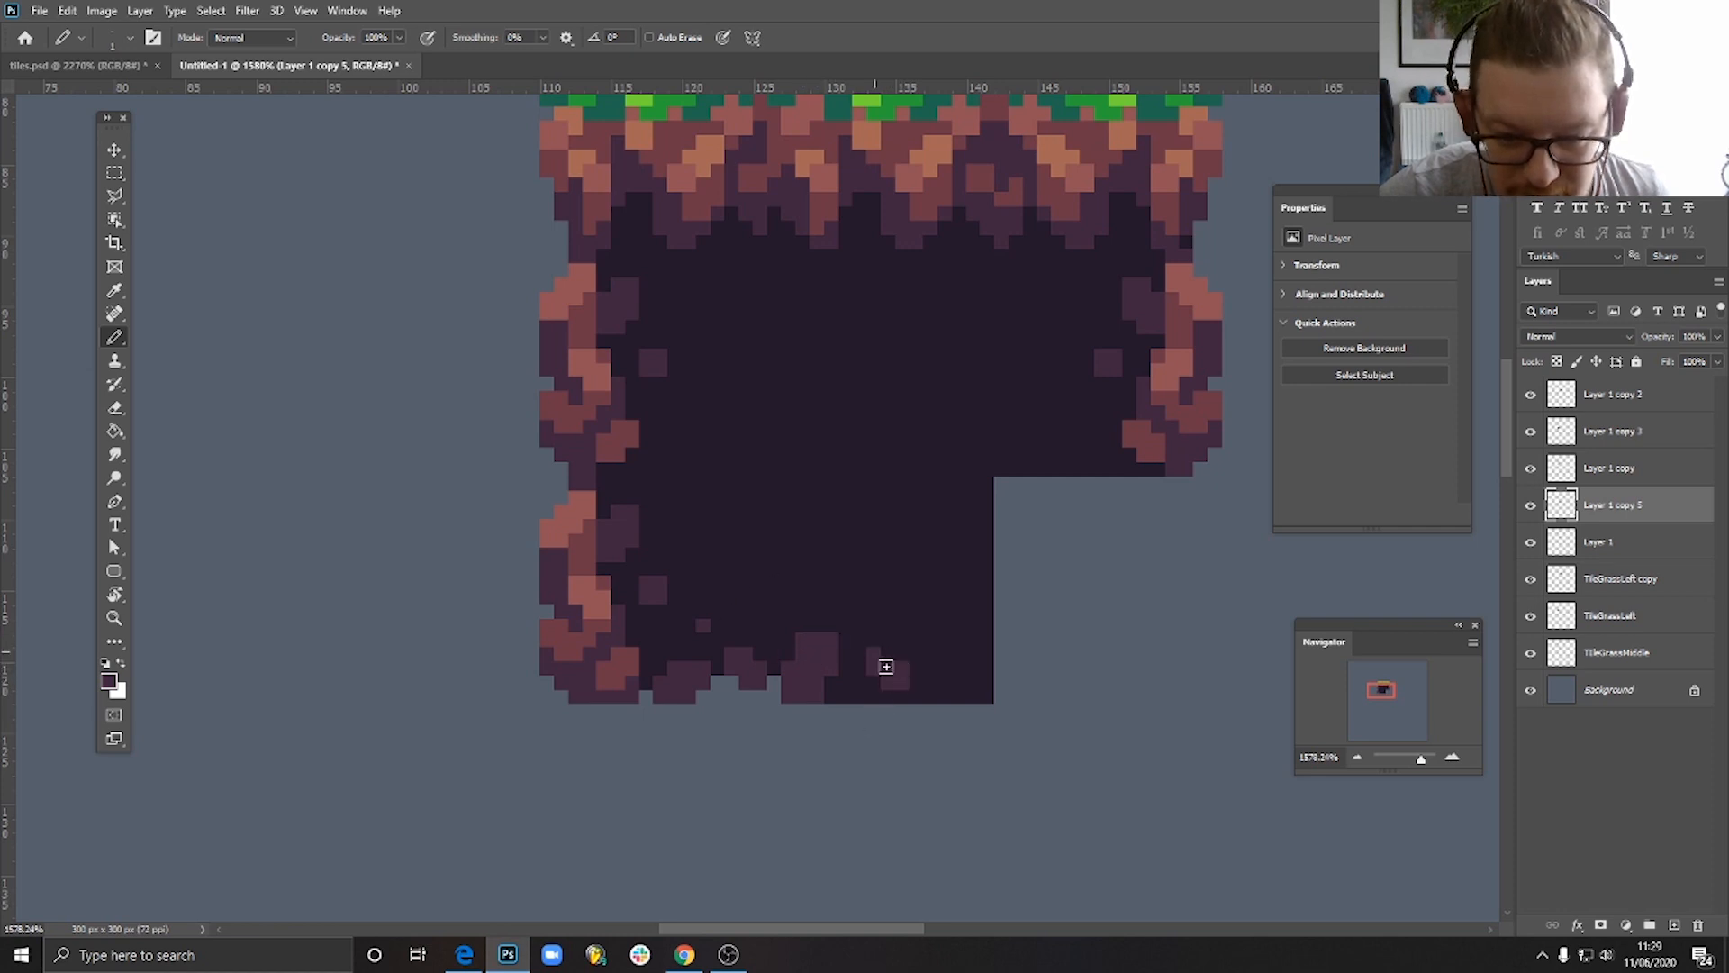
click(931, 627)
drag(958, 693, 980, 670)
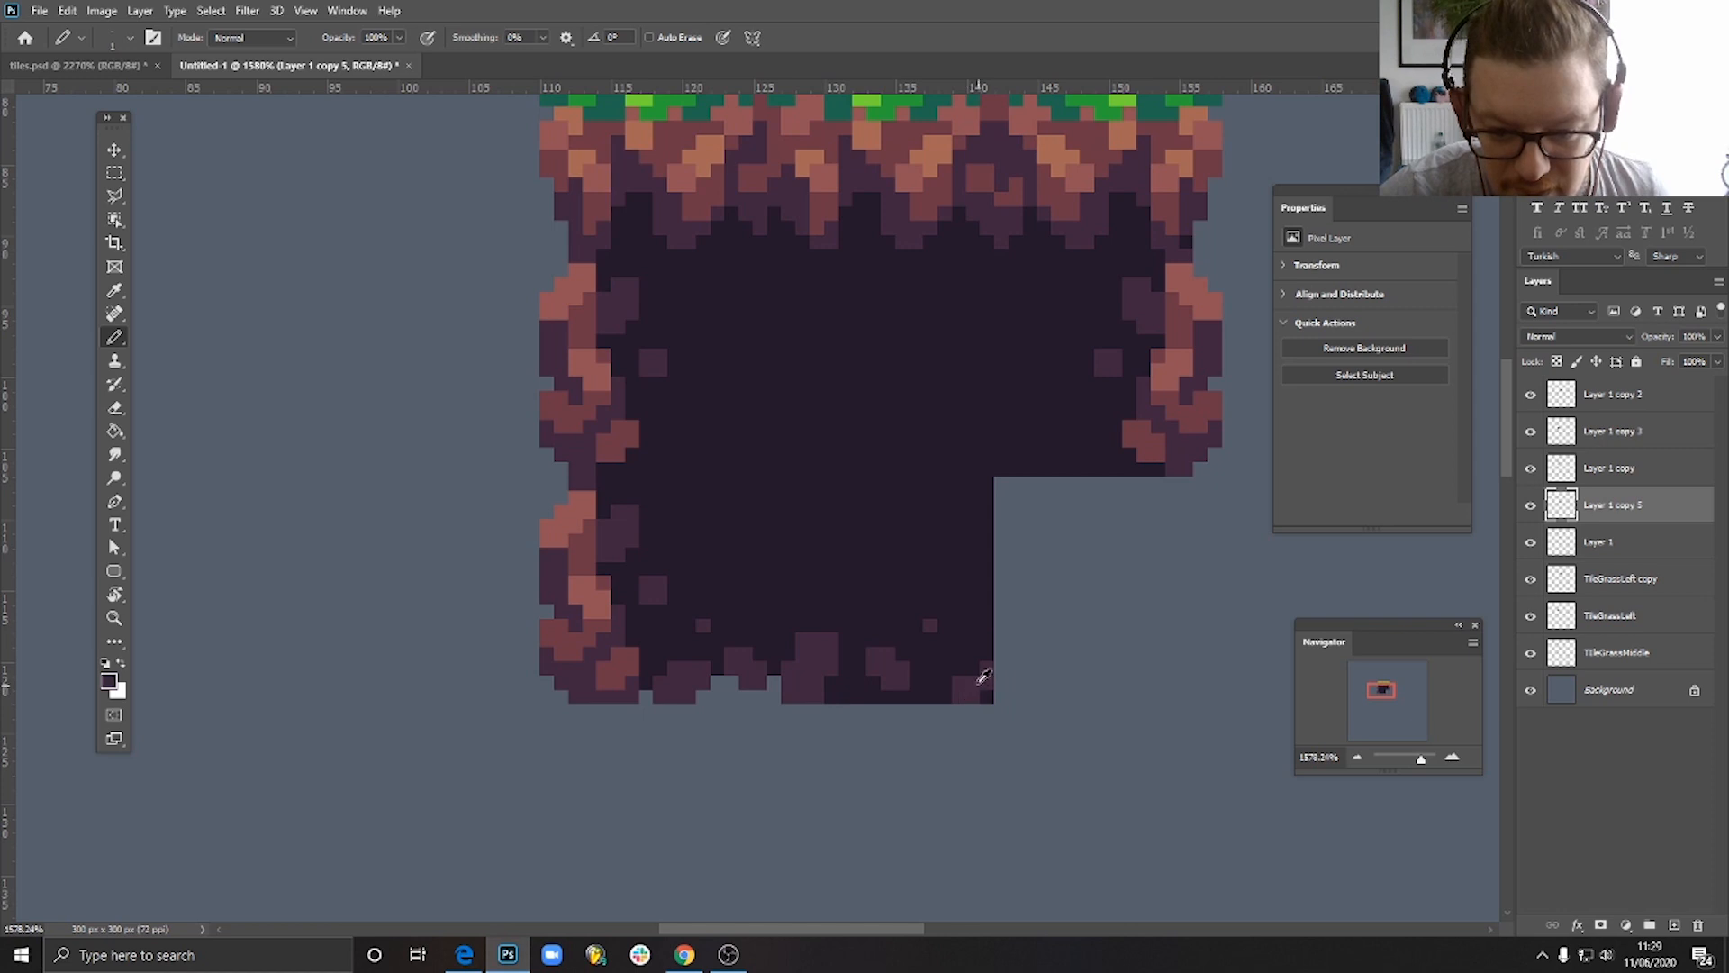
- Erase the dark pixels between the stones on the bottom middle tile's lower edge and extend the middle stone down to the edge
key(e)
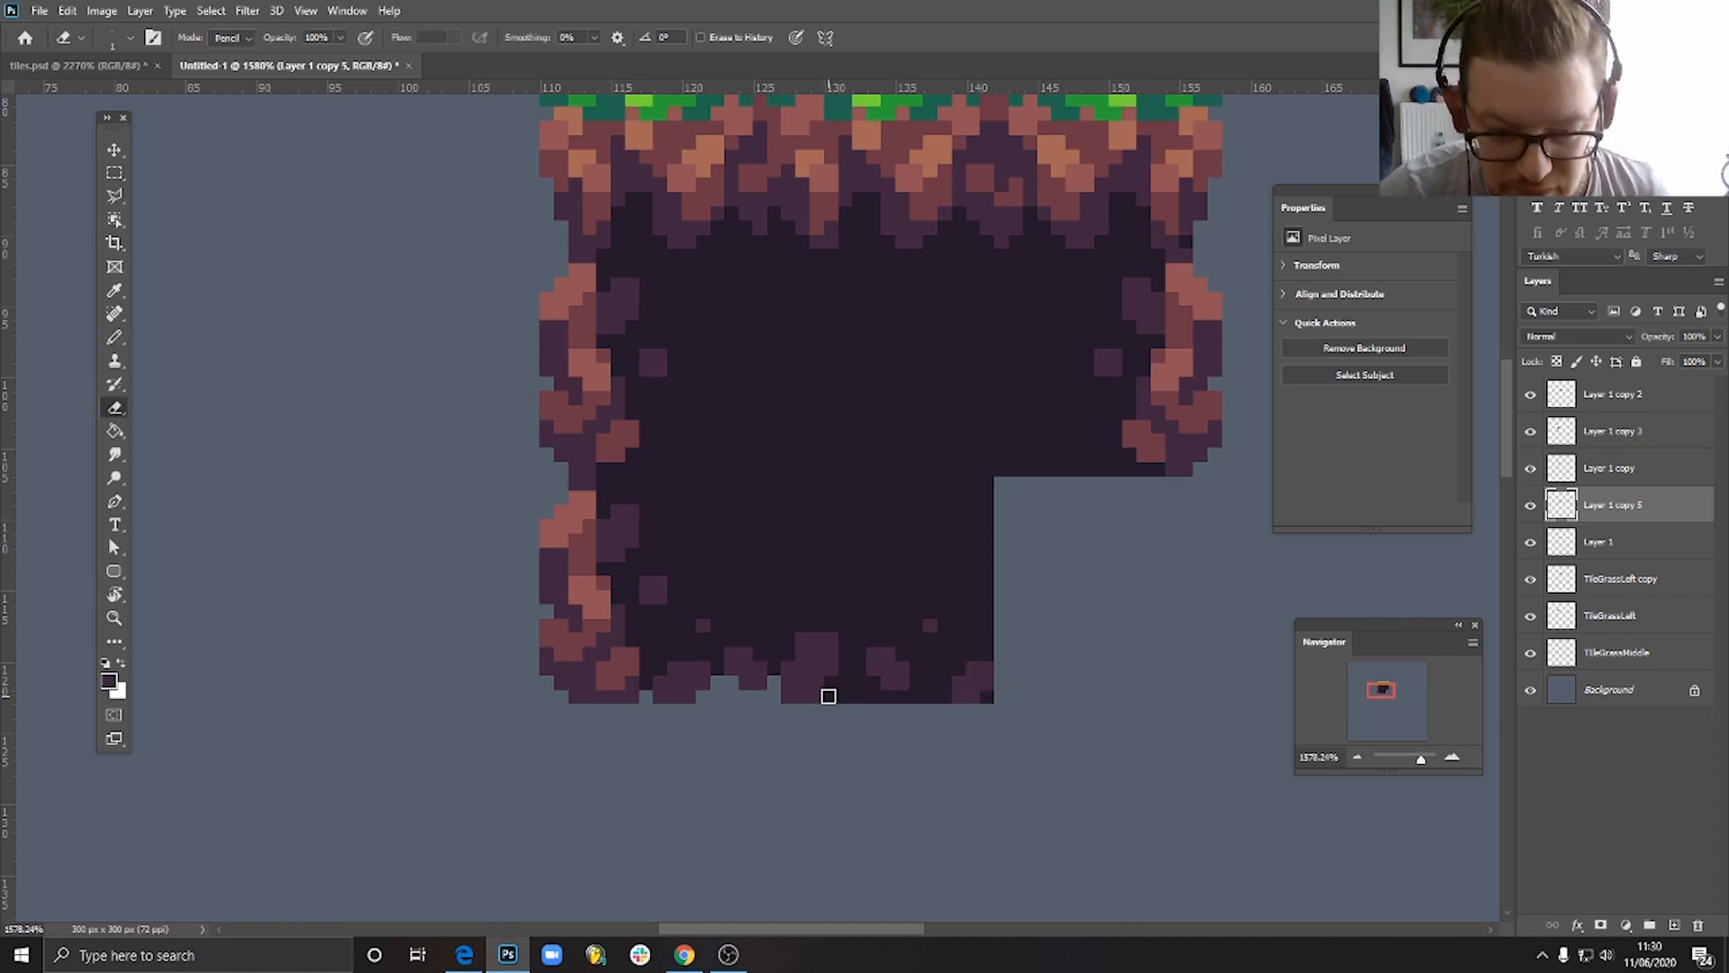
drag(834, 687, 907, 736)
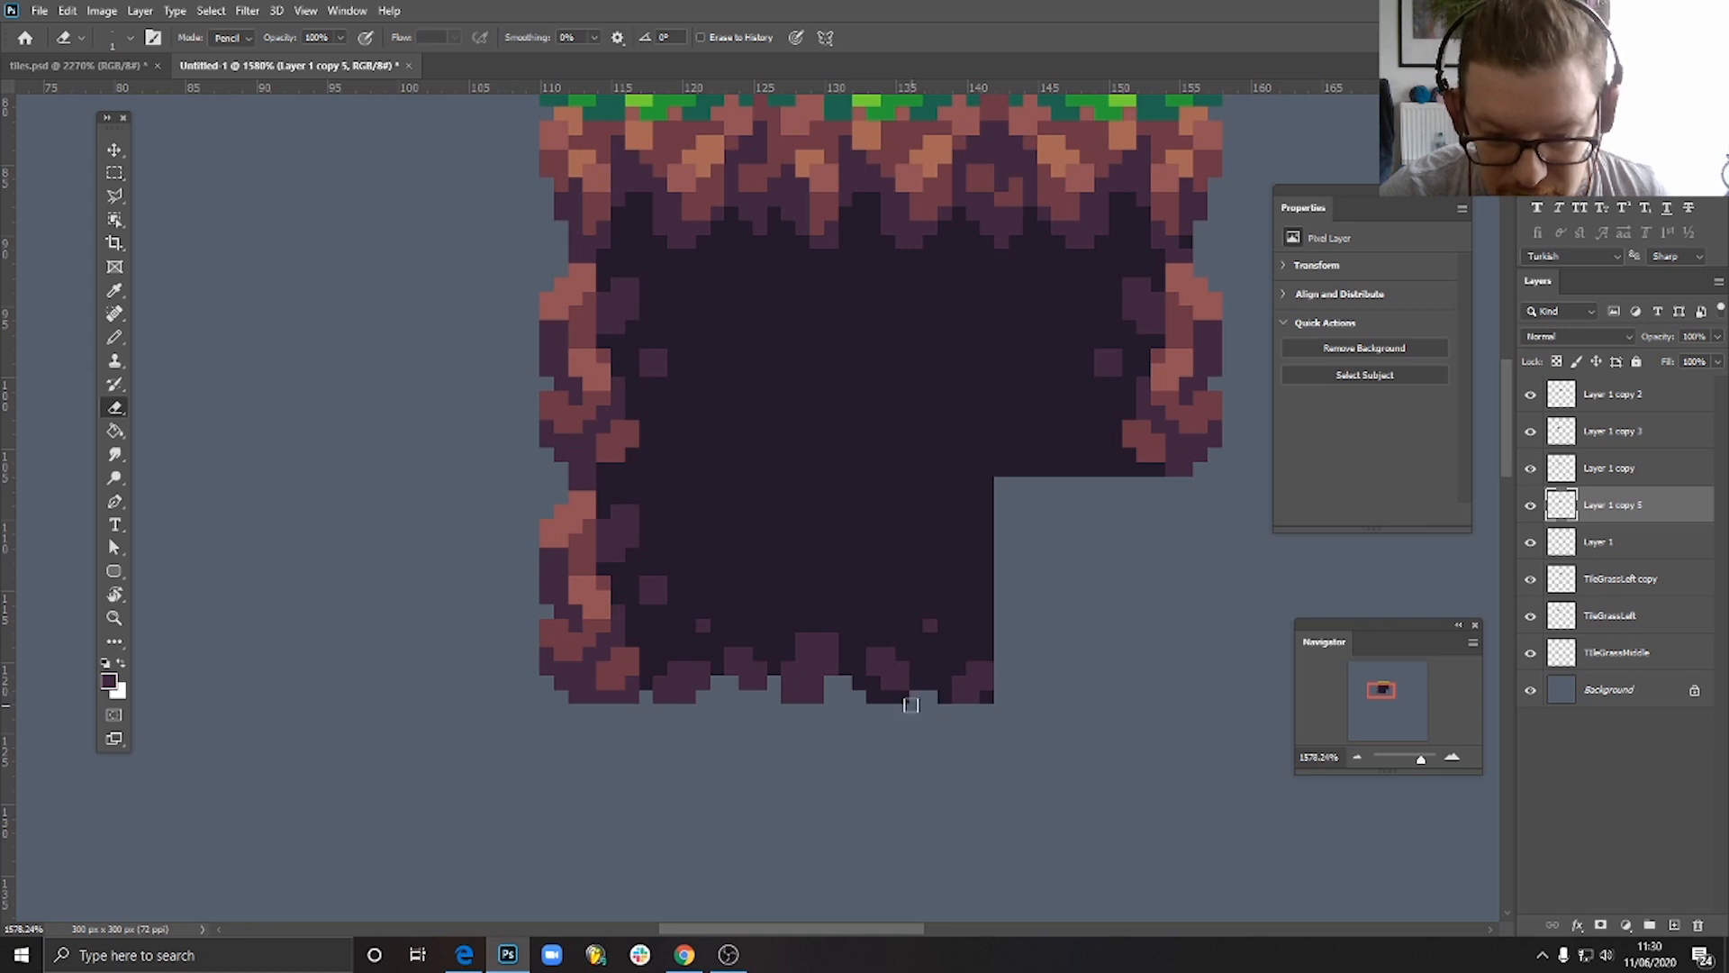
click(936, 692)
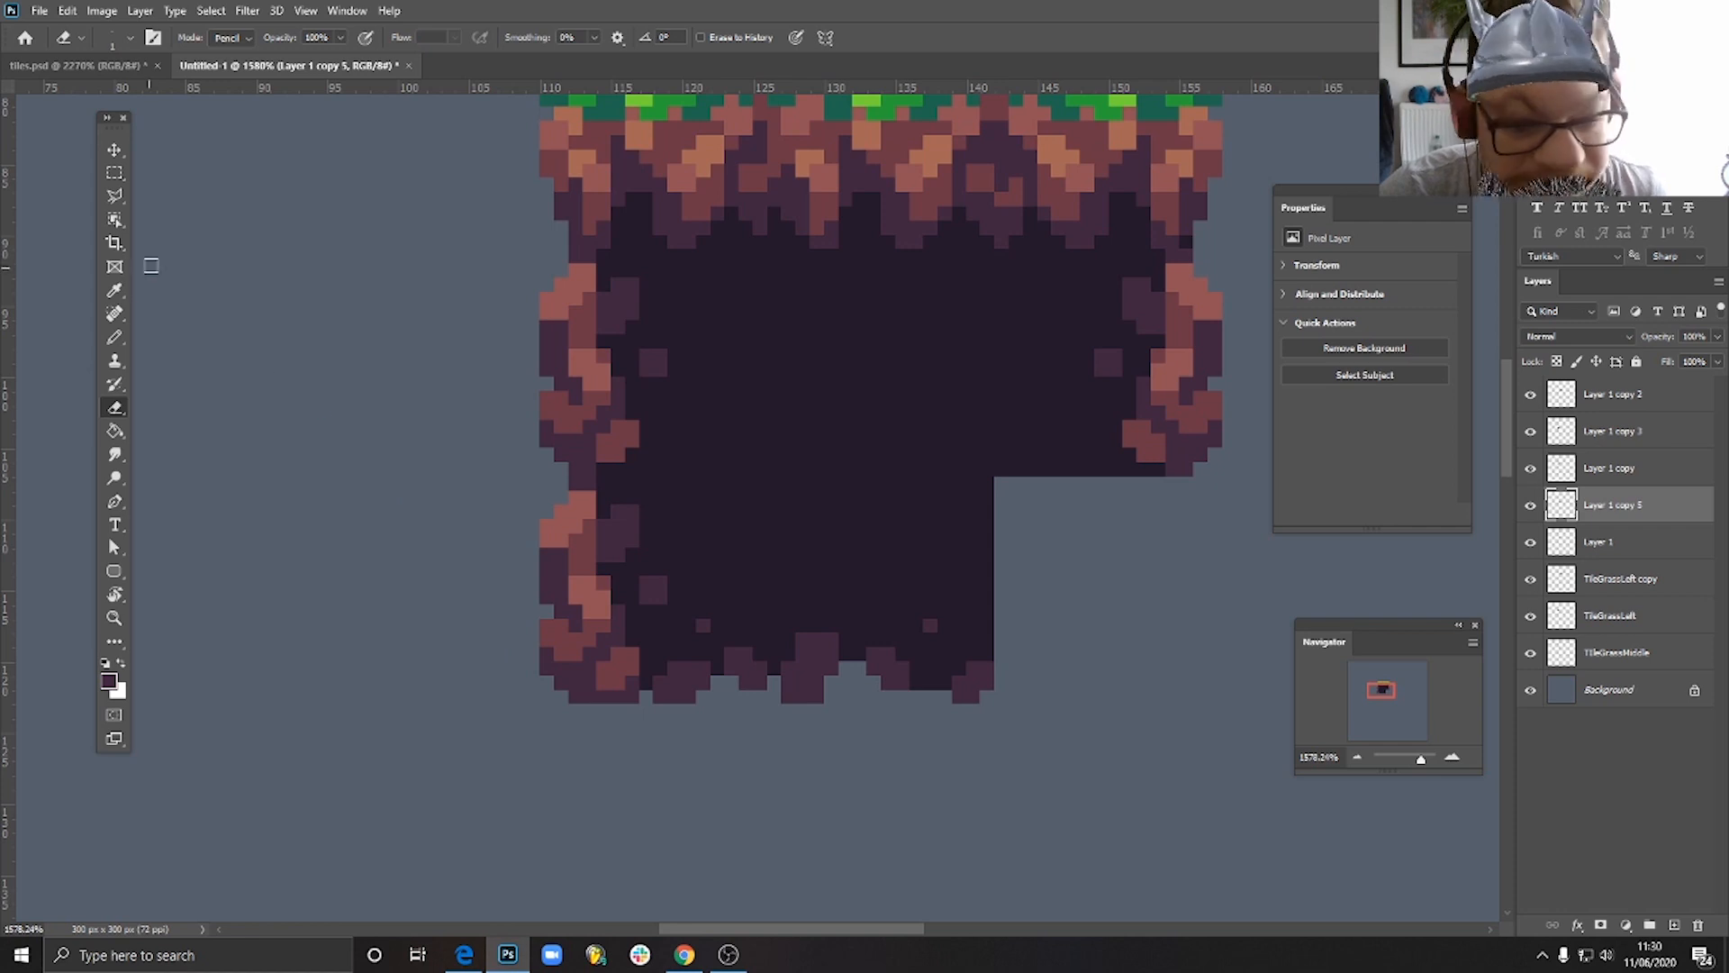
click(114, 337)
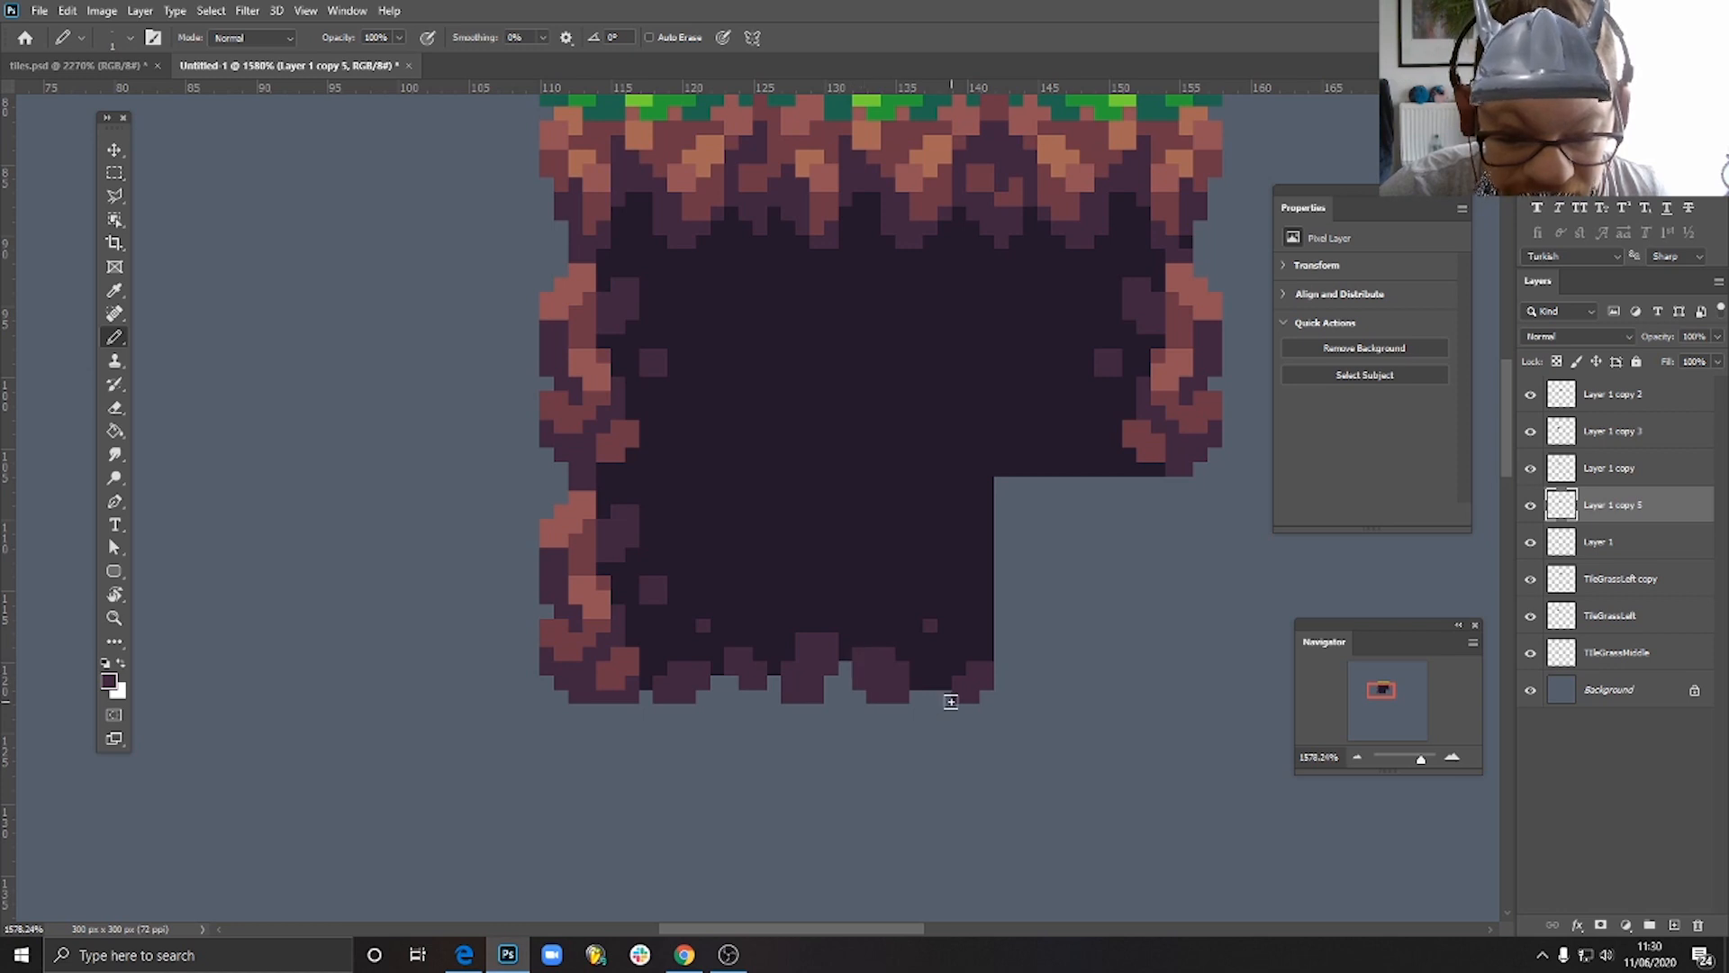
- Trim the middle stone on the bottom middle tile by erasing its lower-right corner pixel and painting its upper-left corner dark
scroll(950, 701, down, 3)
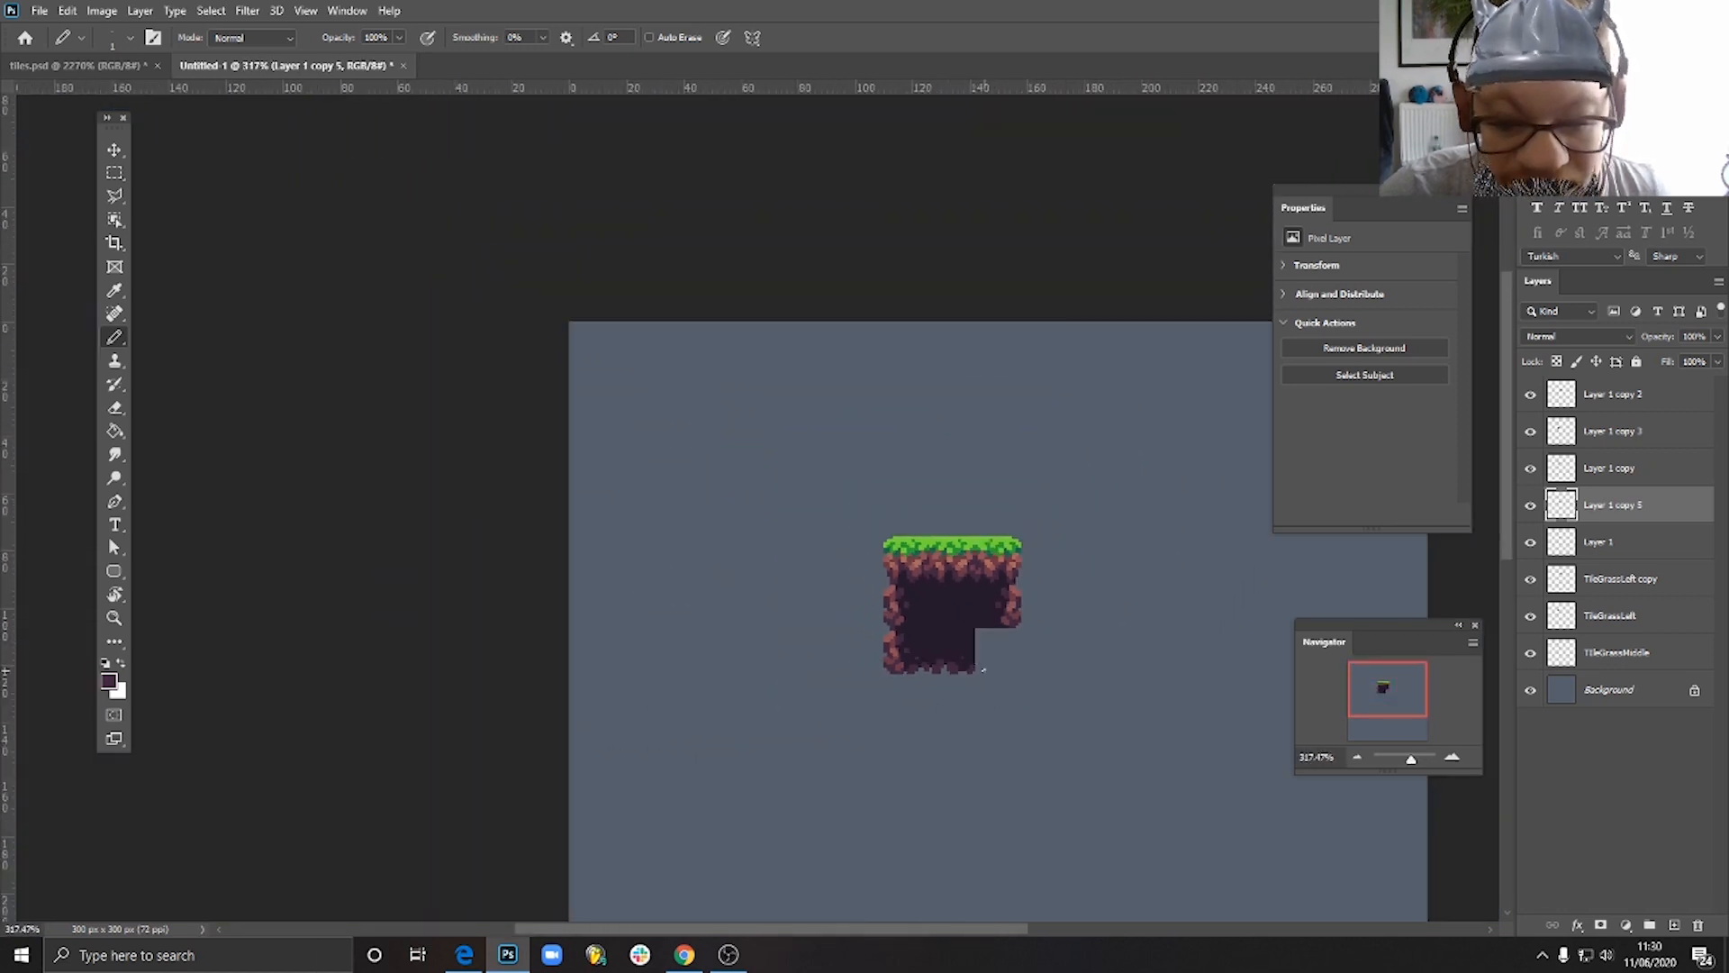
scroll(982, 669, up, 10)
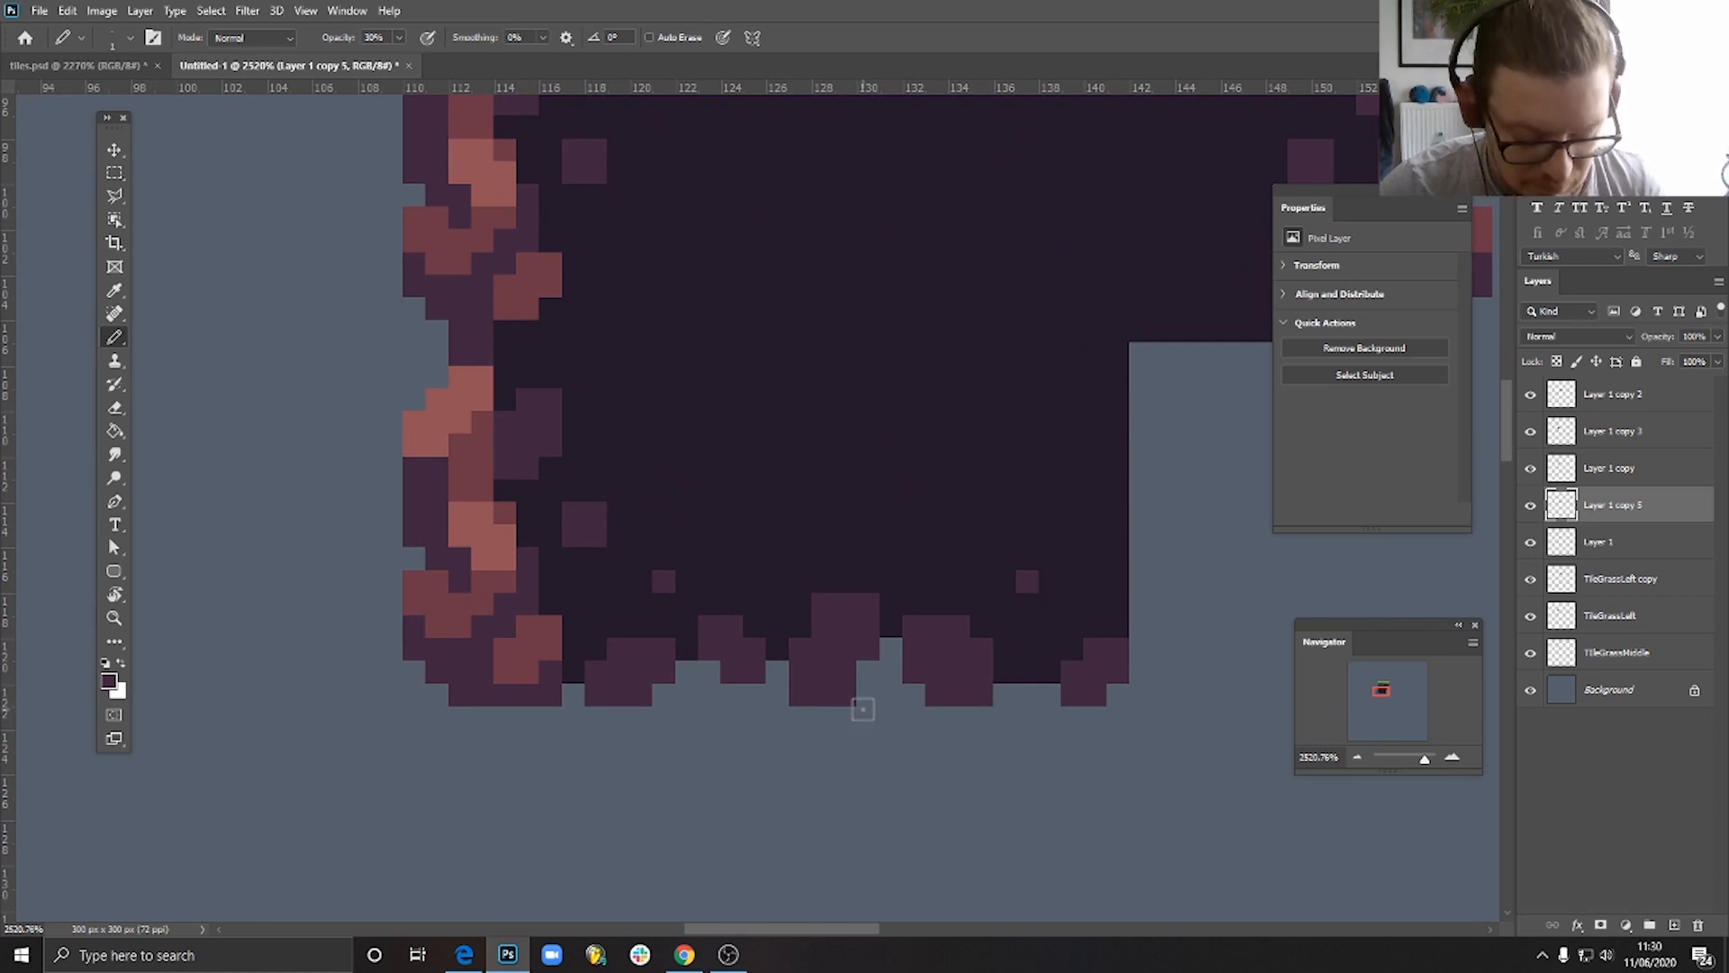
key(e)
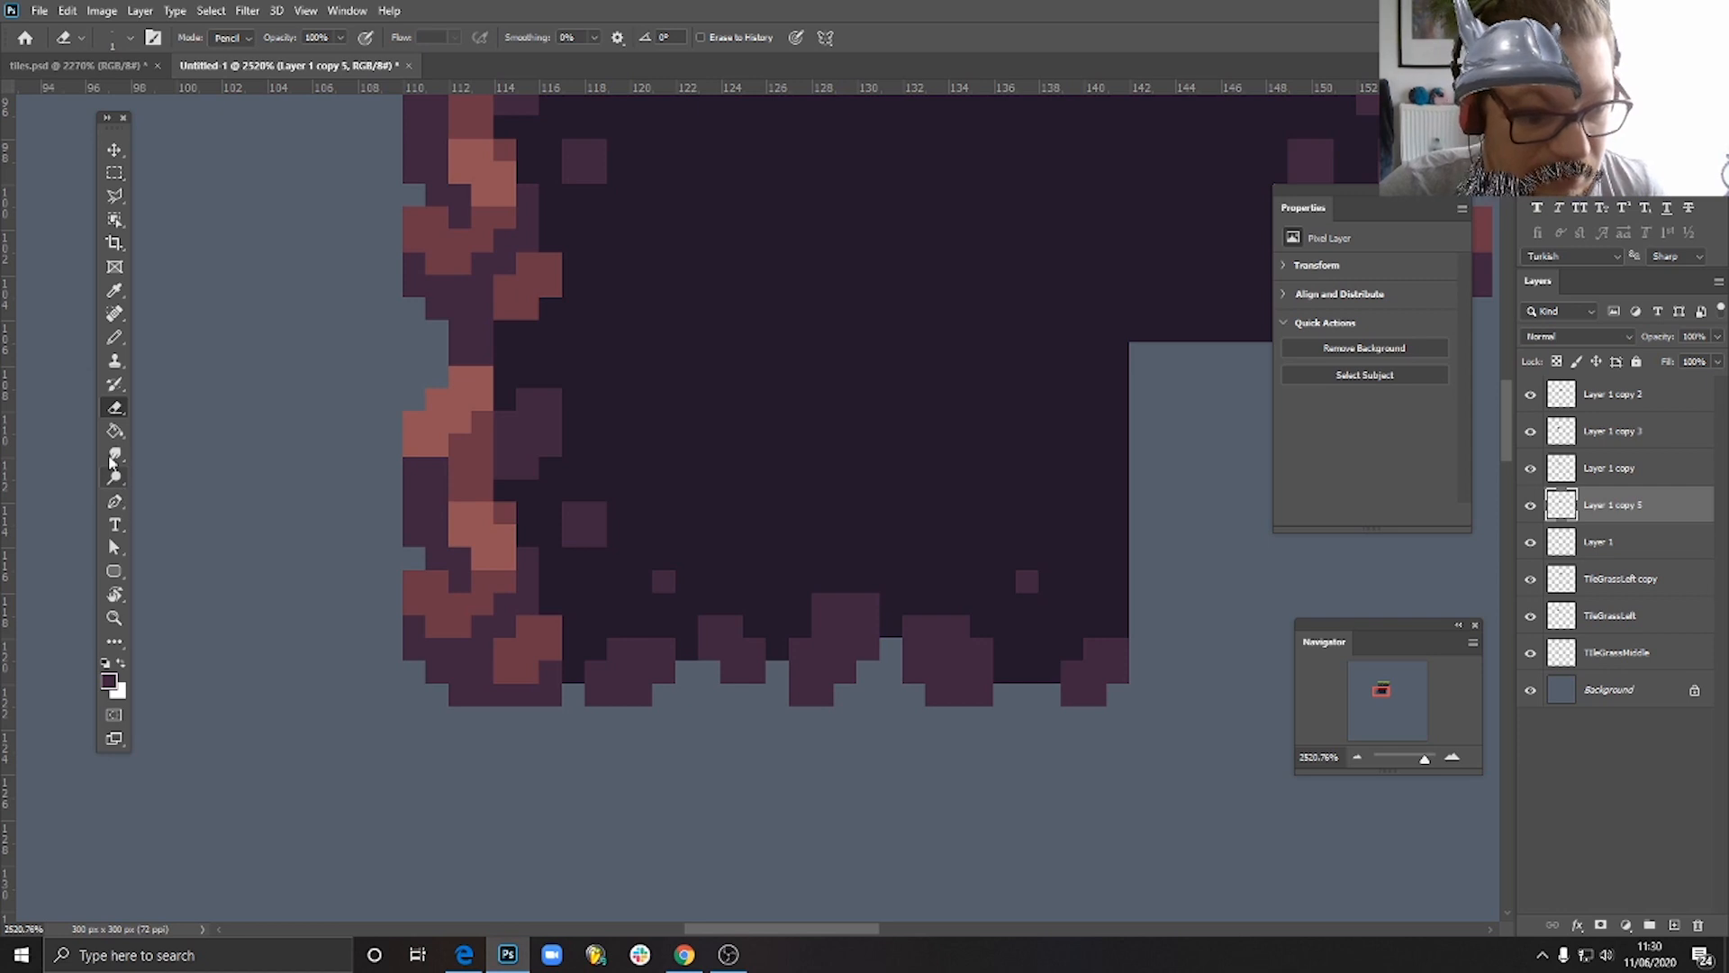
key(b)
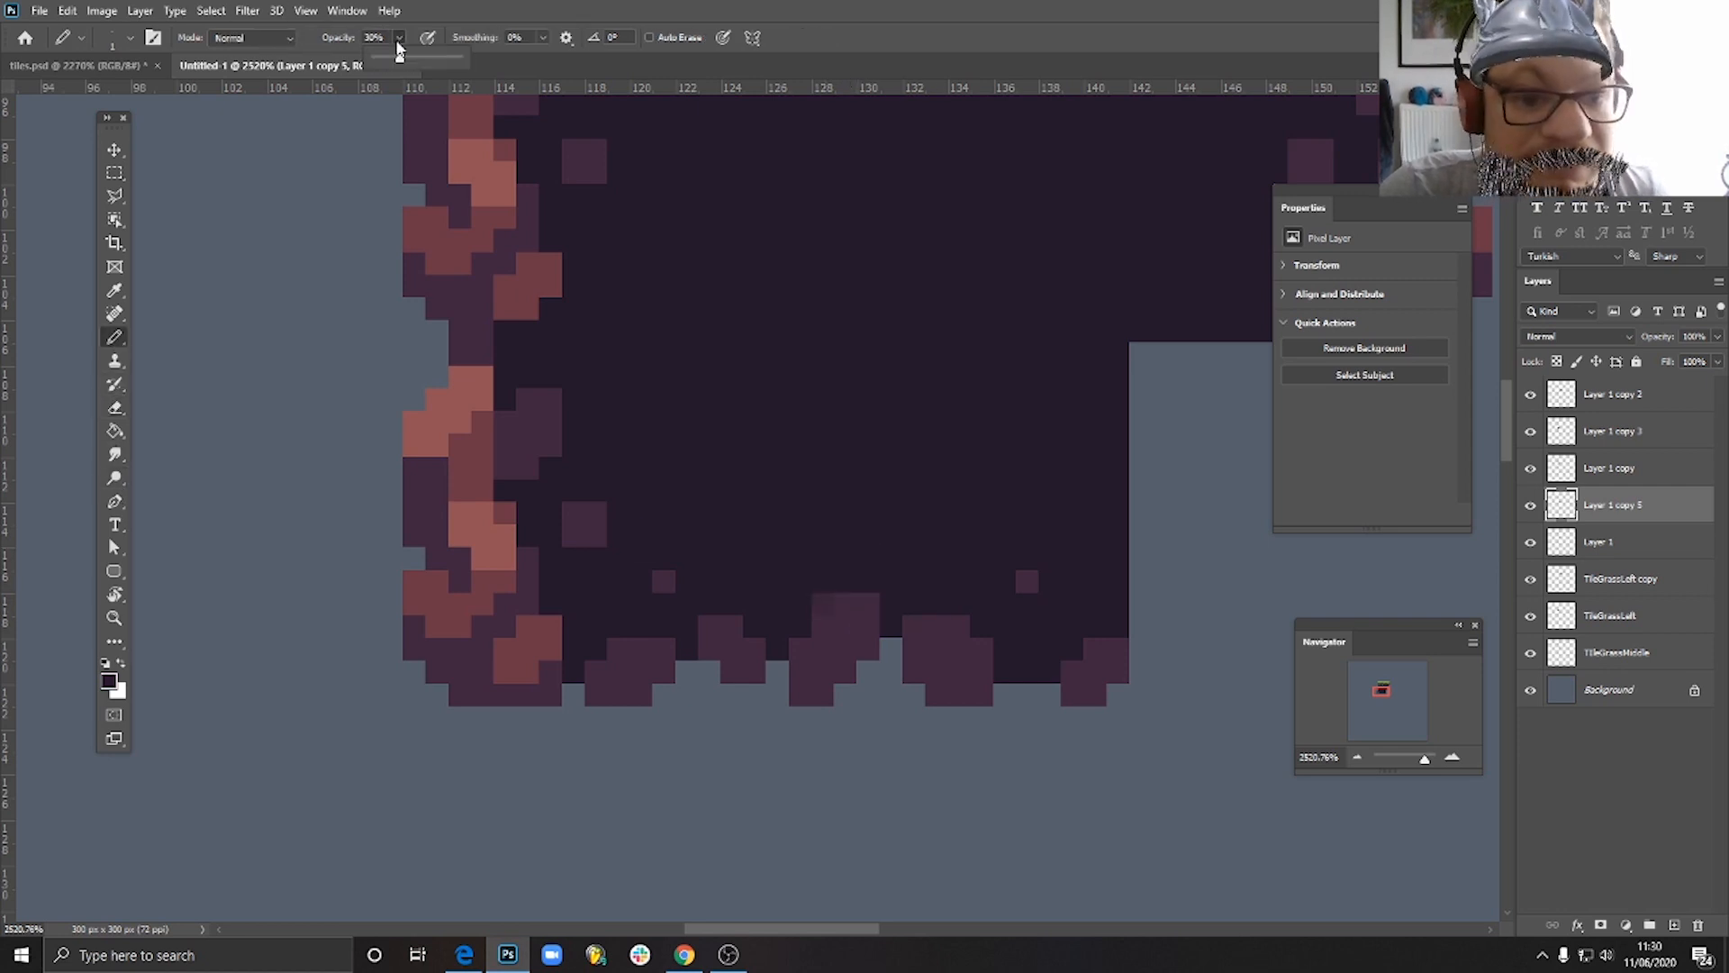
alt+click(899, 585)
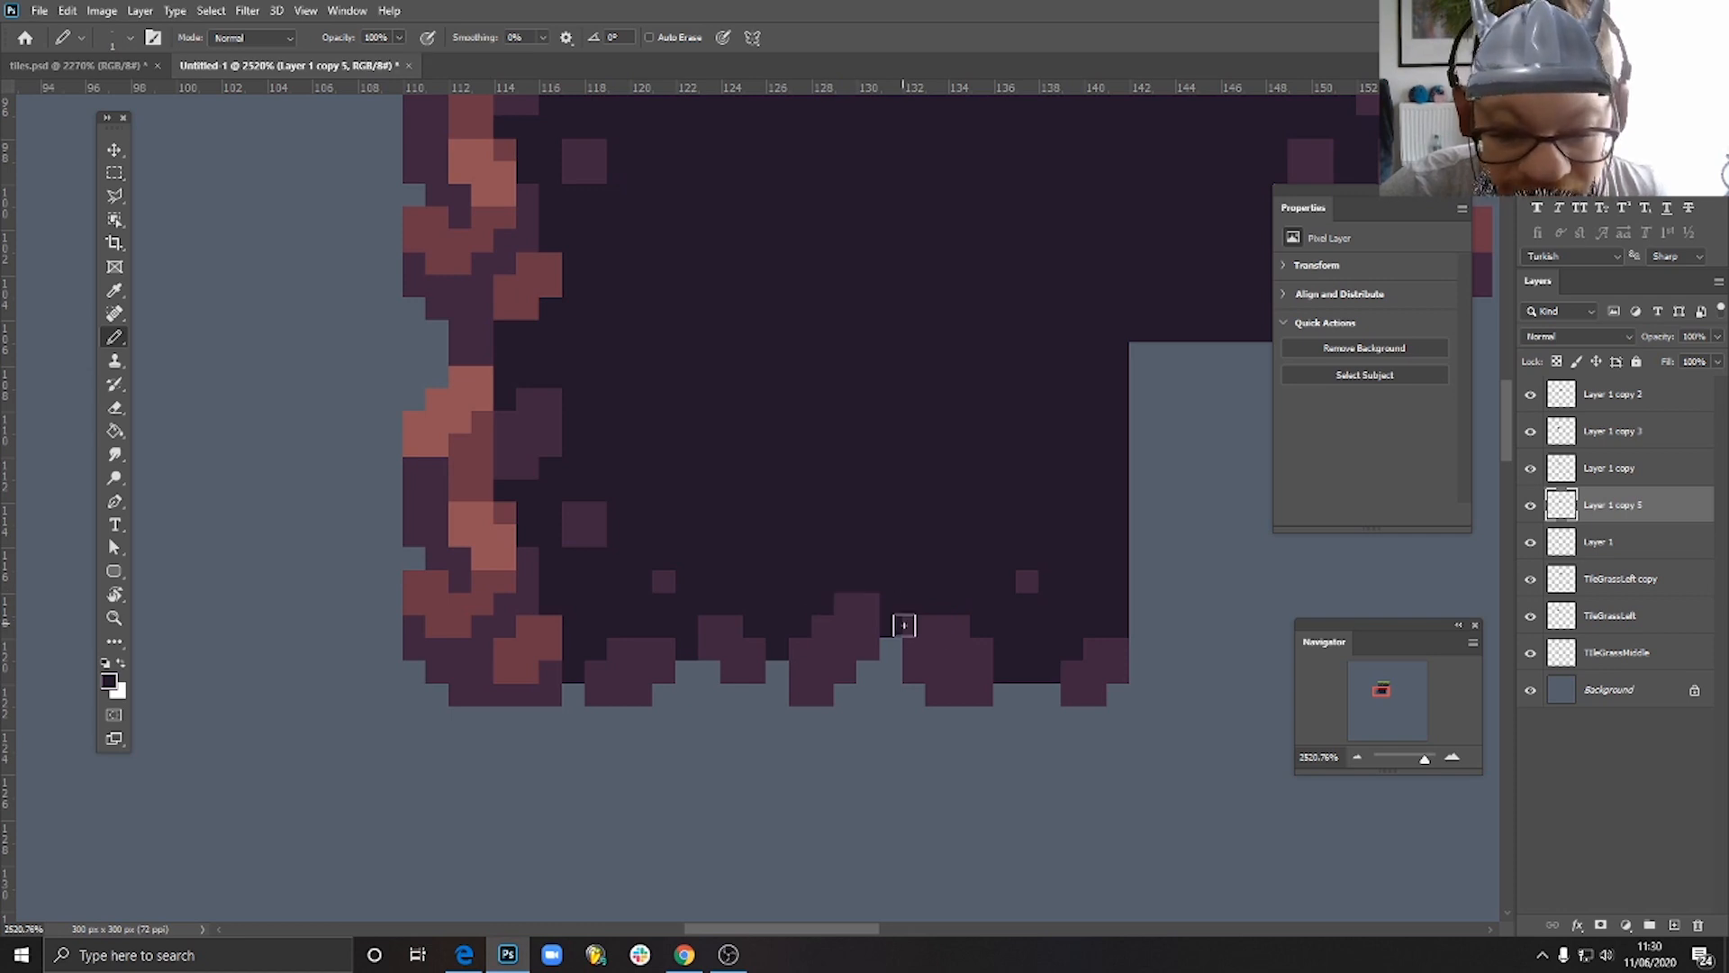
key(ctrl+z)
key(e)
- Paint a slanted purple stone about 4 by 5 pixels at full opacity around the right-hand fleck above the bottom middle tile's edge
alt+scroll(1062, 714, down, 10)
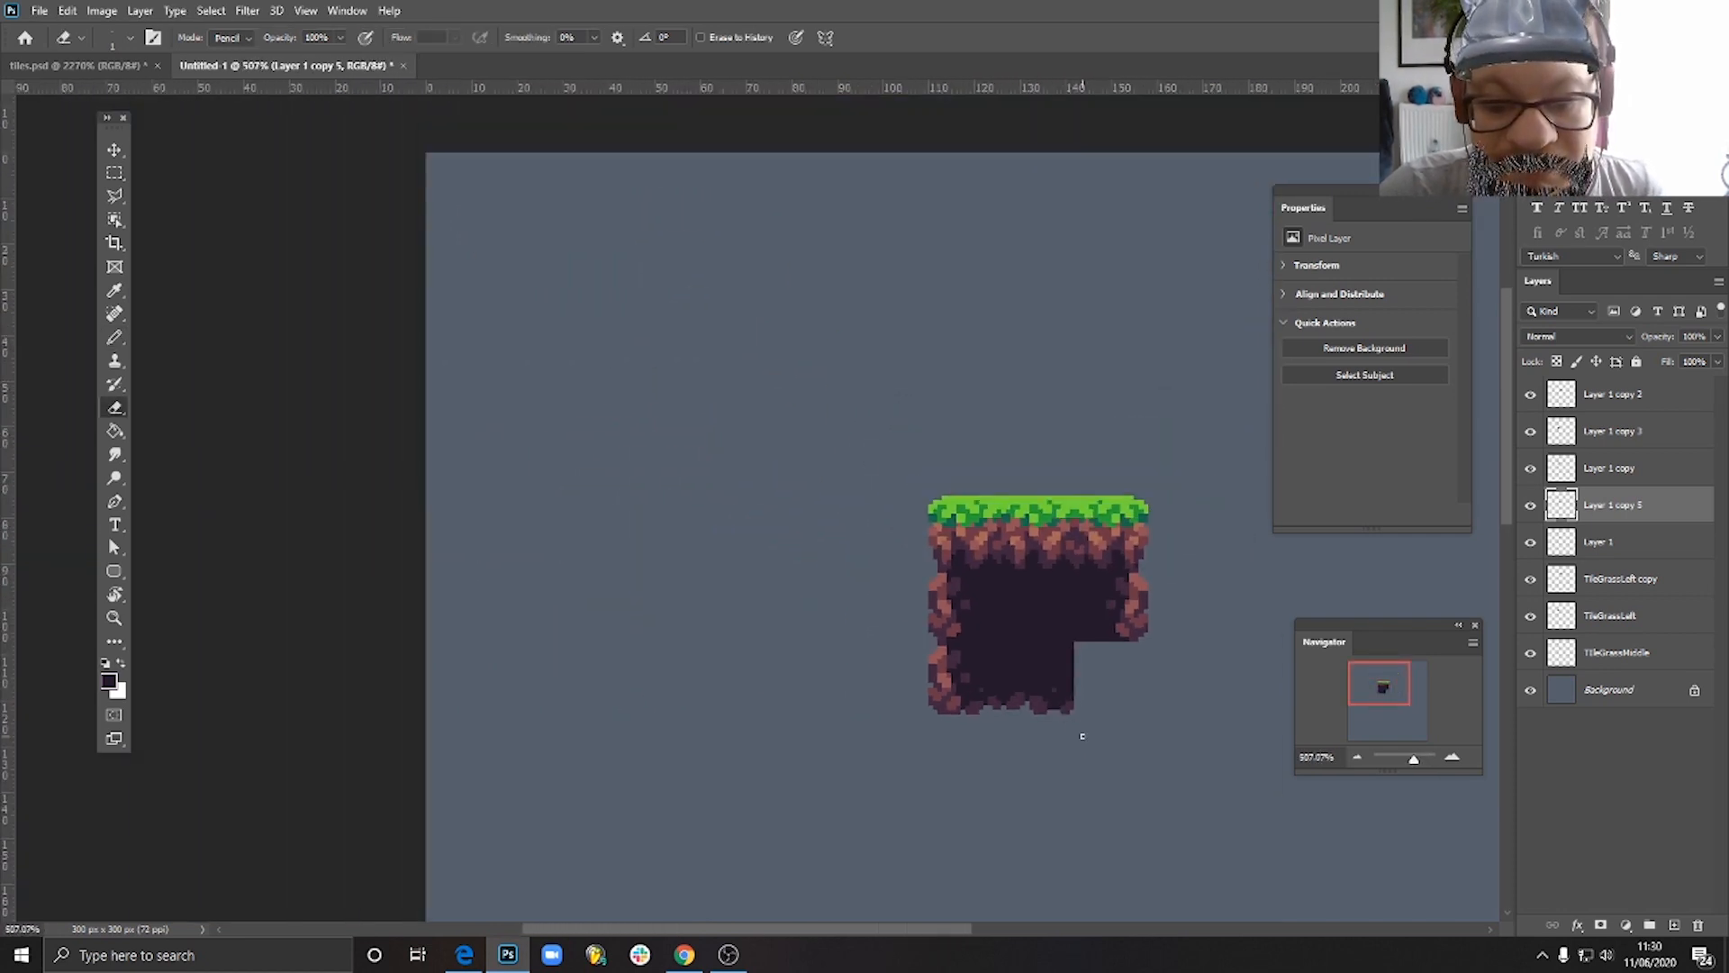
alt+scroll(1083, 736, up, 3)
alt+scroll(1080, 734, down, 6)
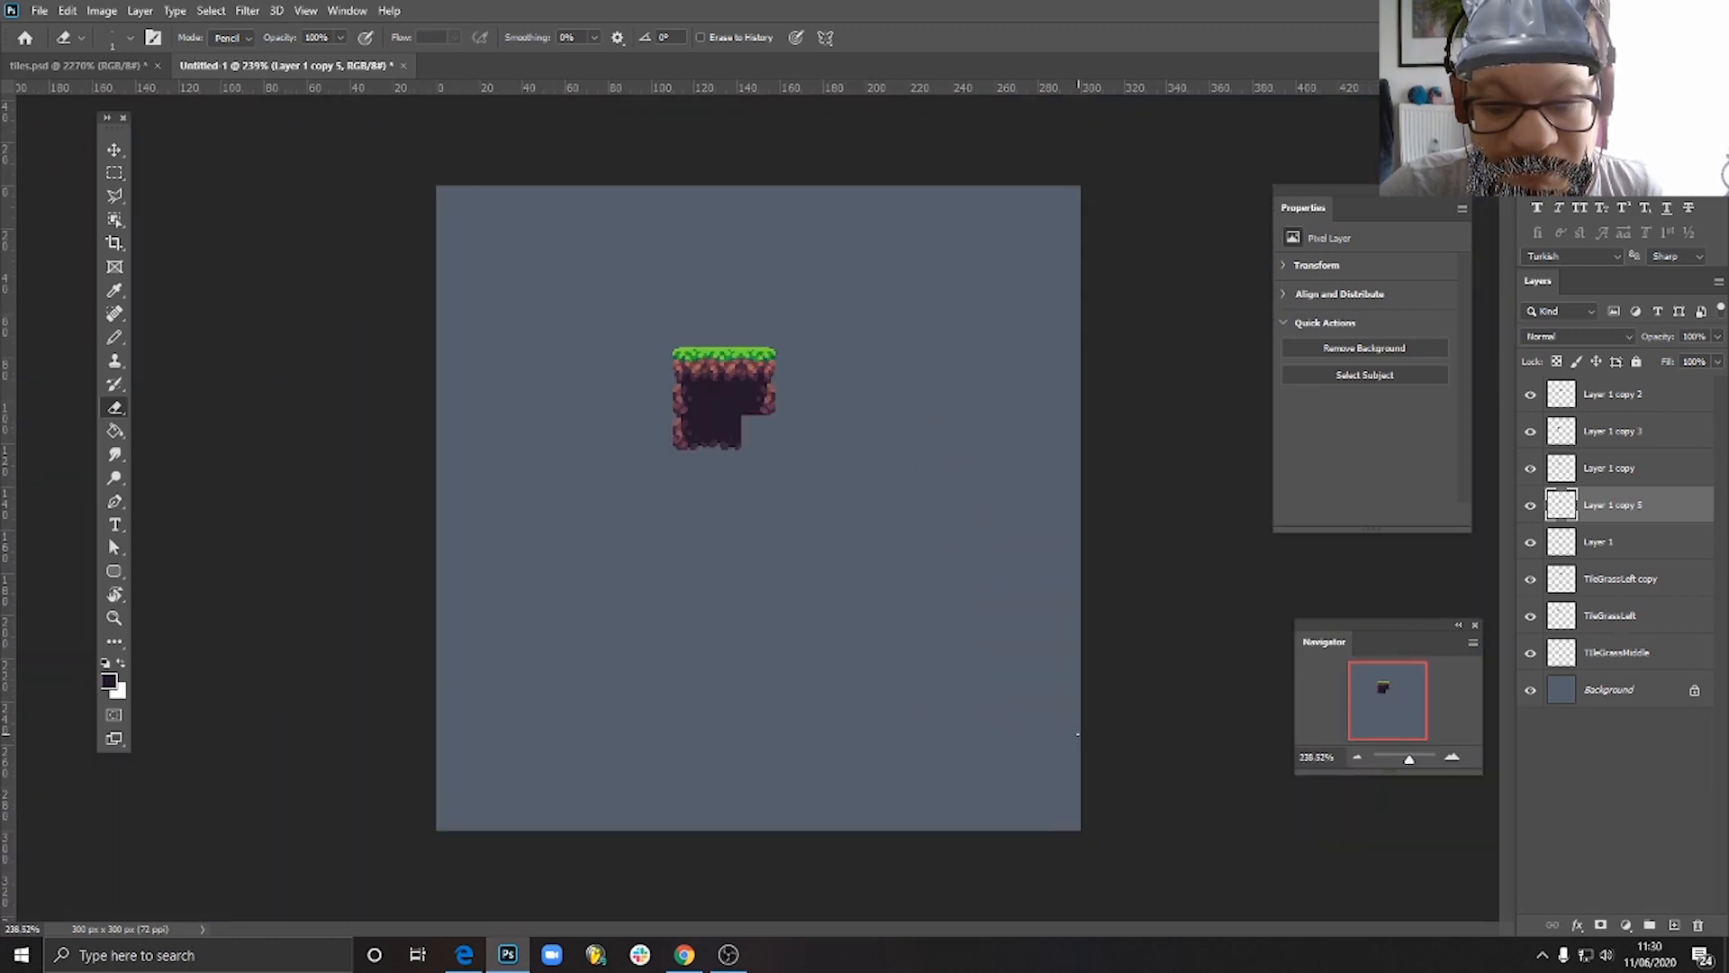
alt+scroll(642, 365, up, 12)
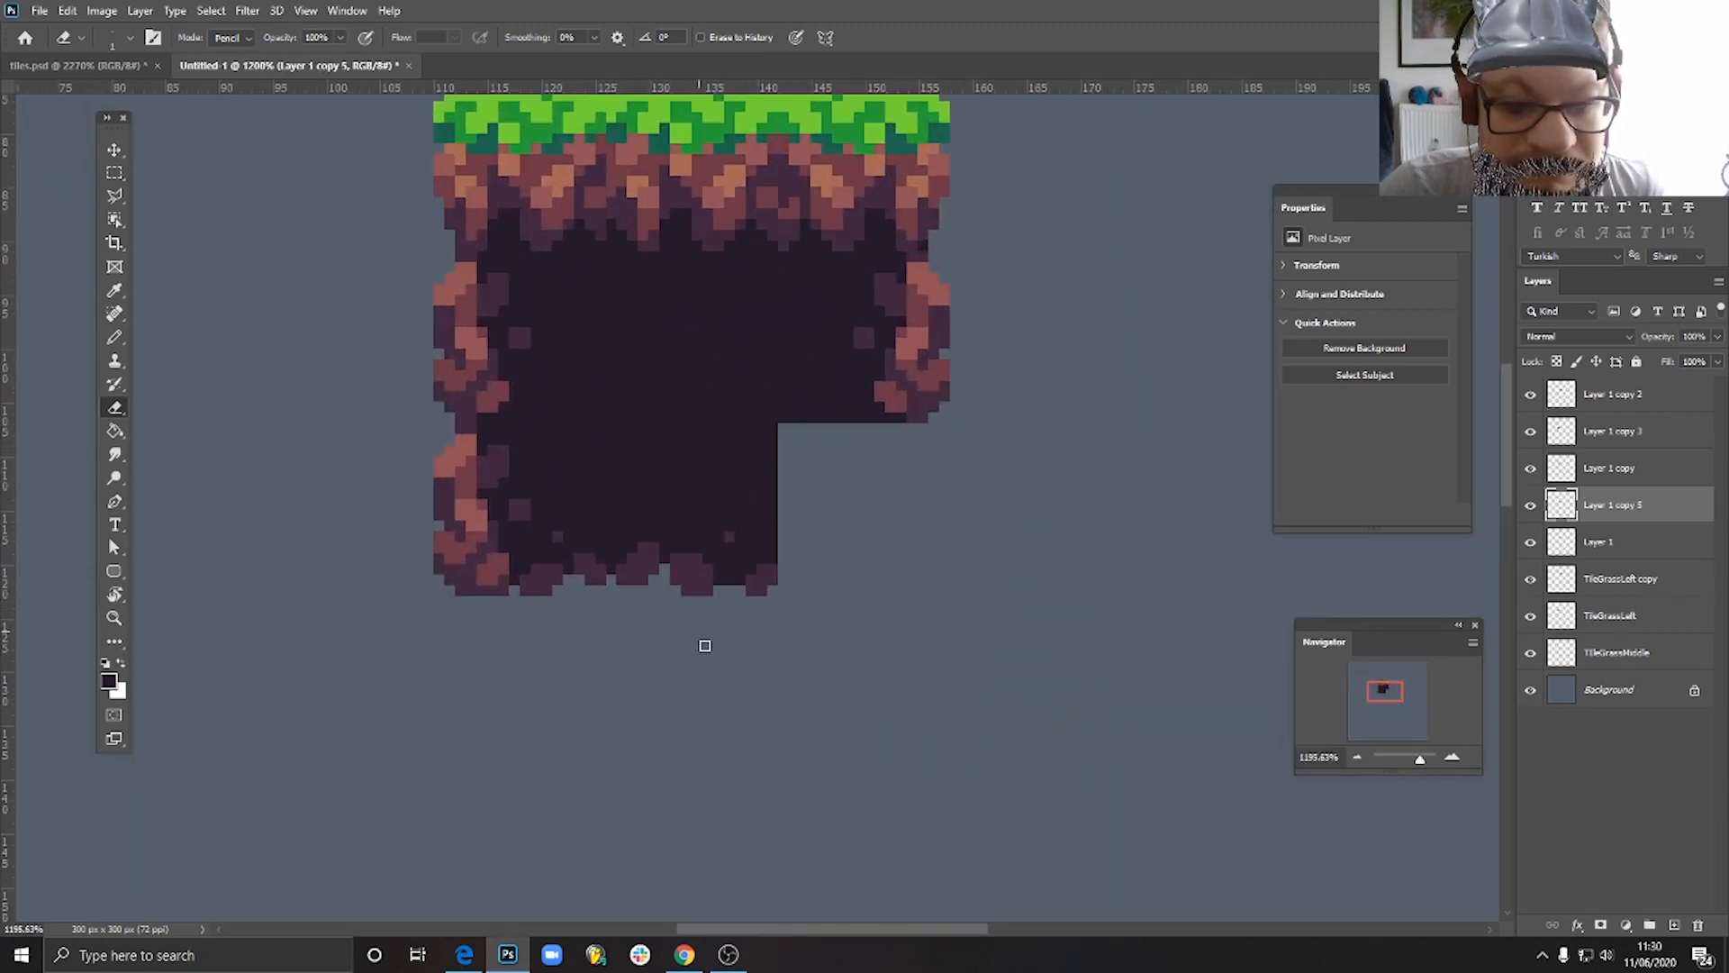
click(120, 341)
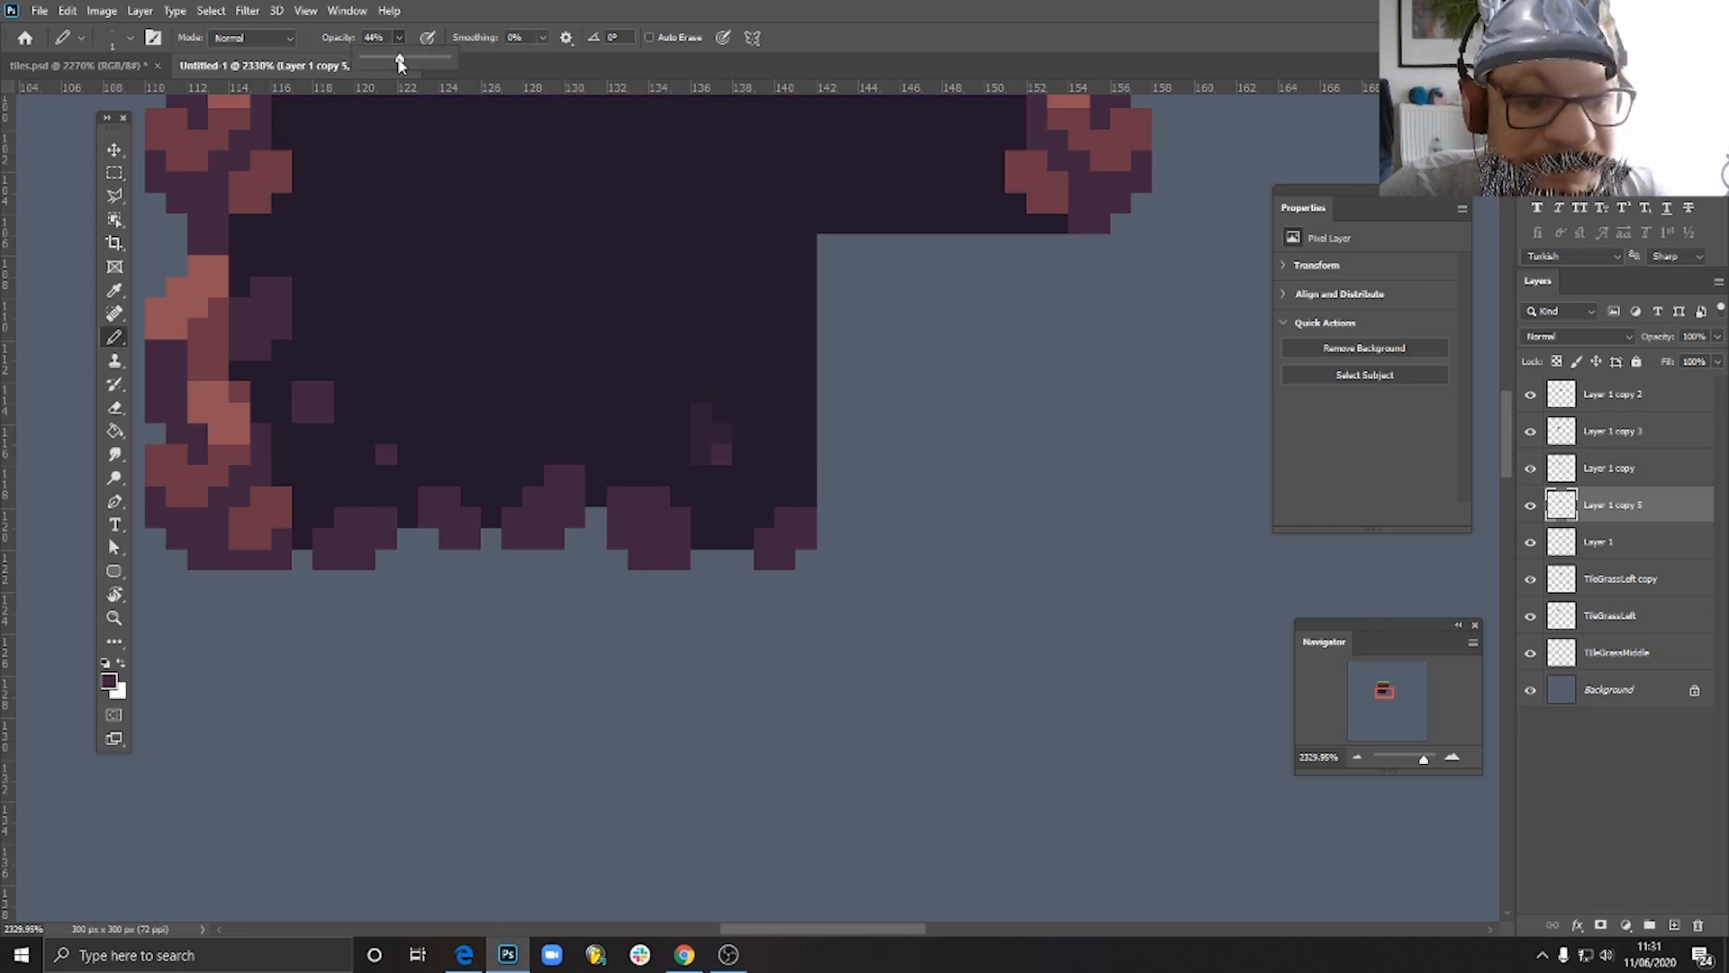
click(723, 439)
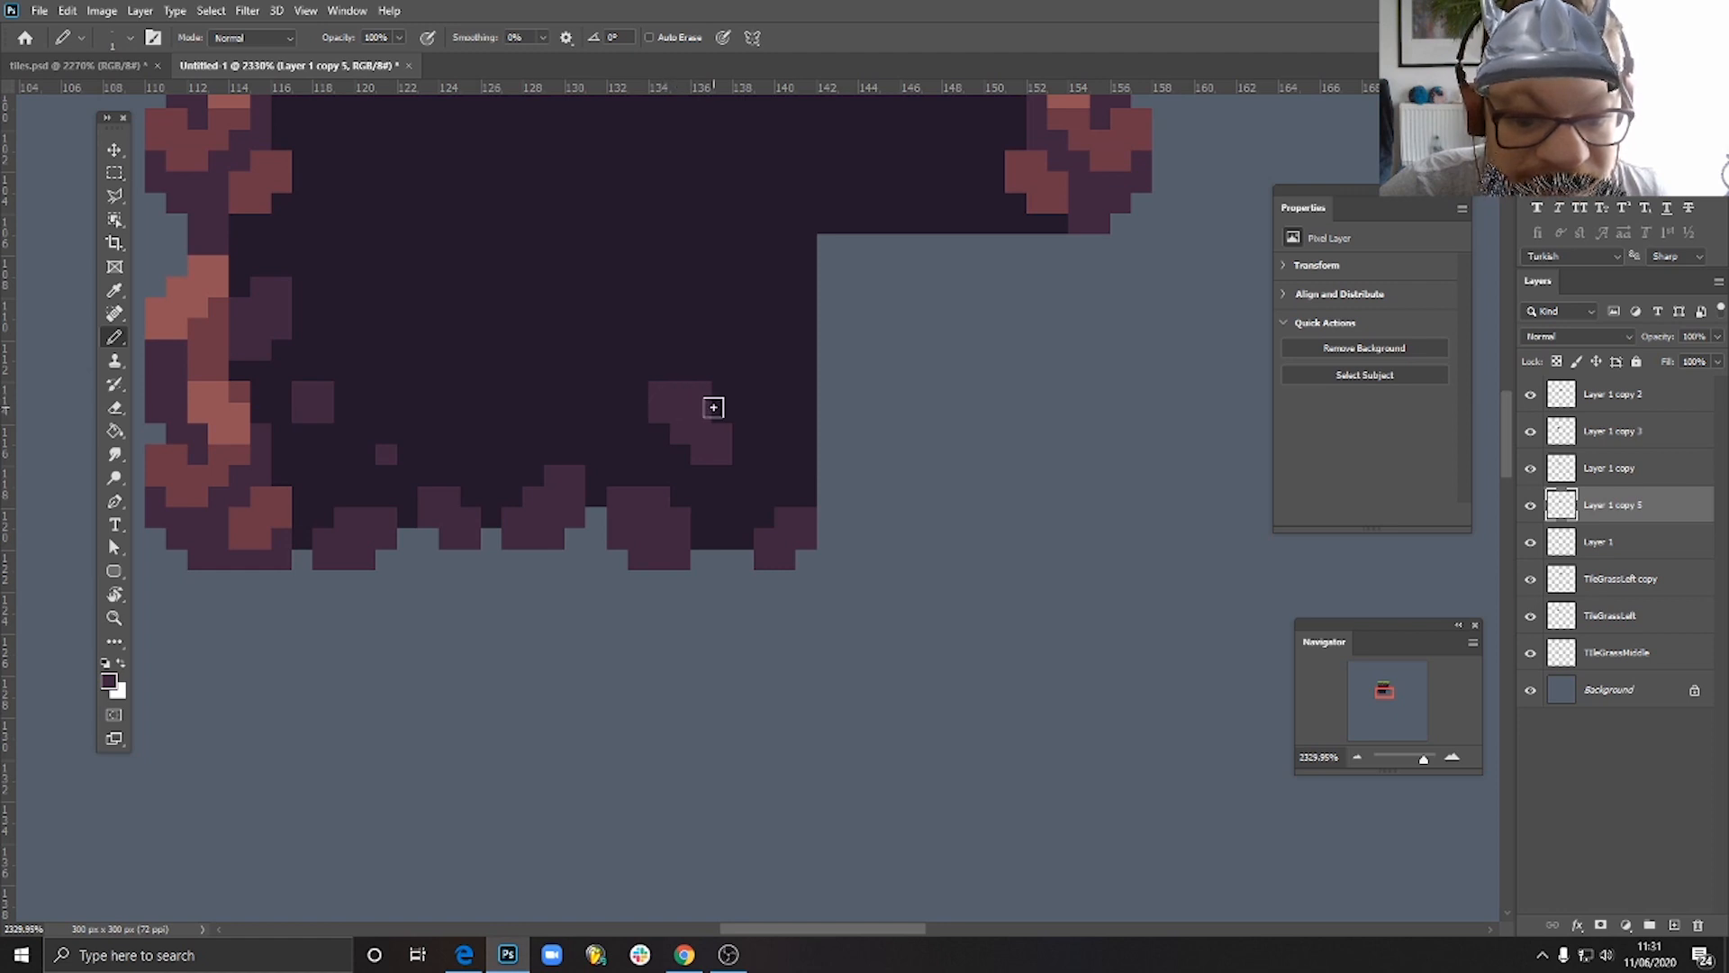
drag(713, 408, 752, 425)
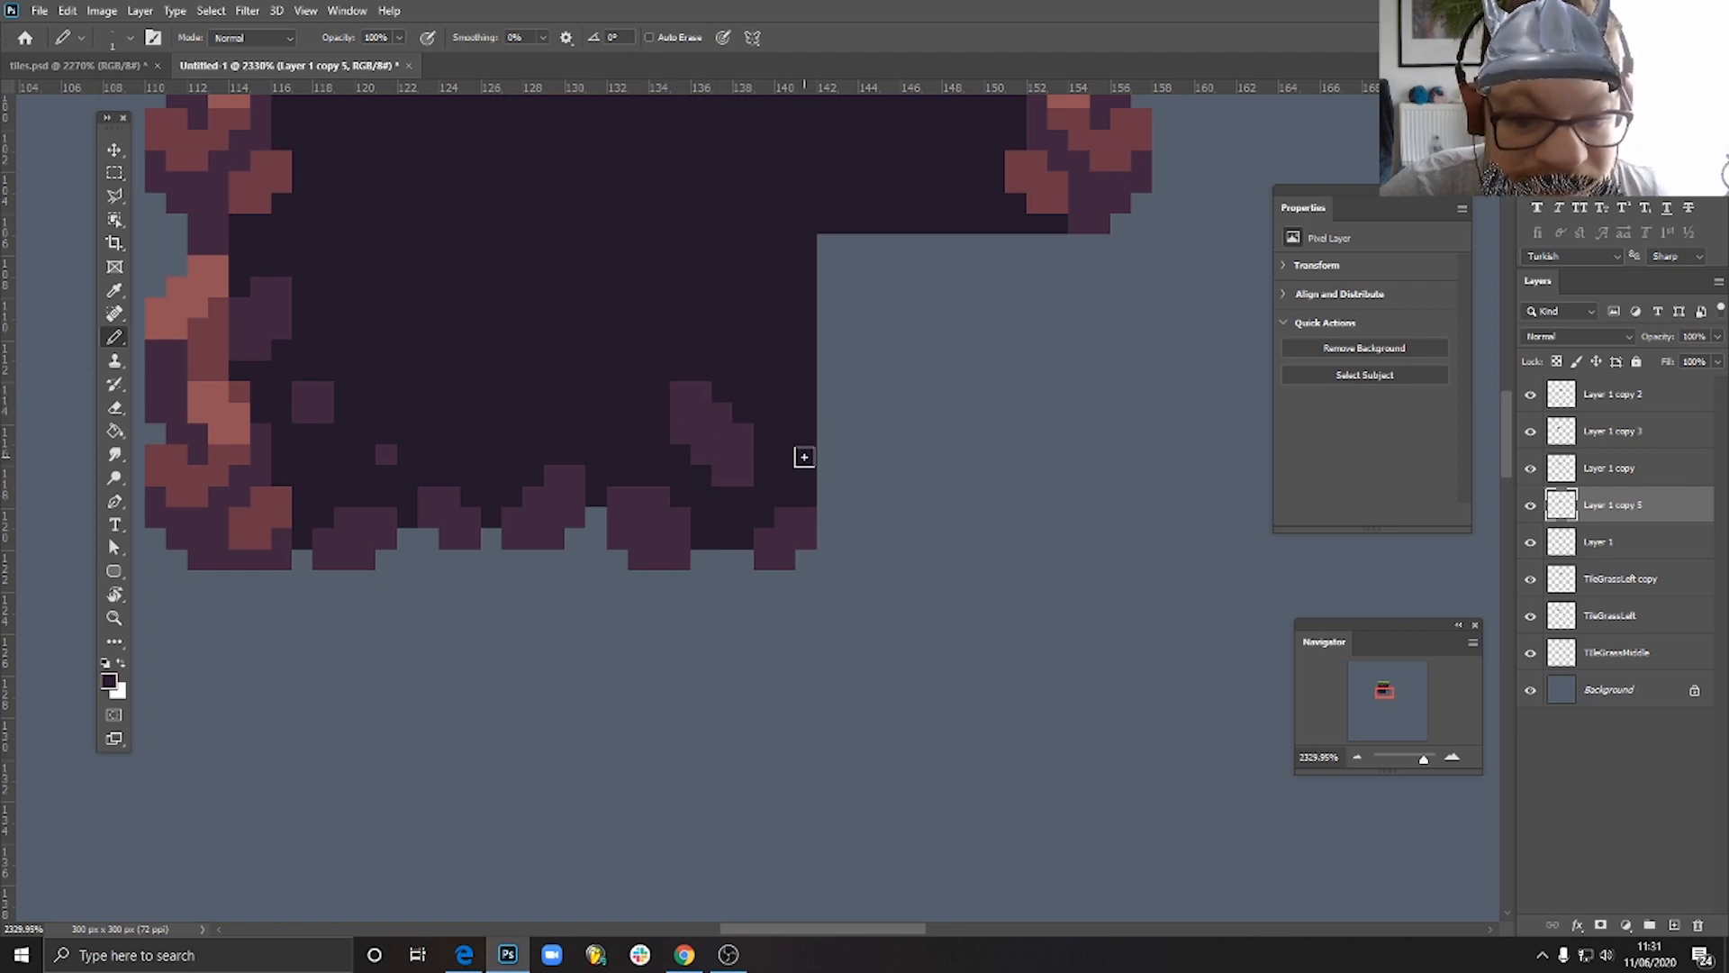
- Duplicate the lower-left rocky corner tile and place the copy in the empty area to the lower right of the block
scroll(804, 456, down, 8)
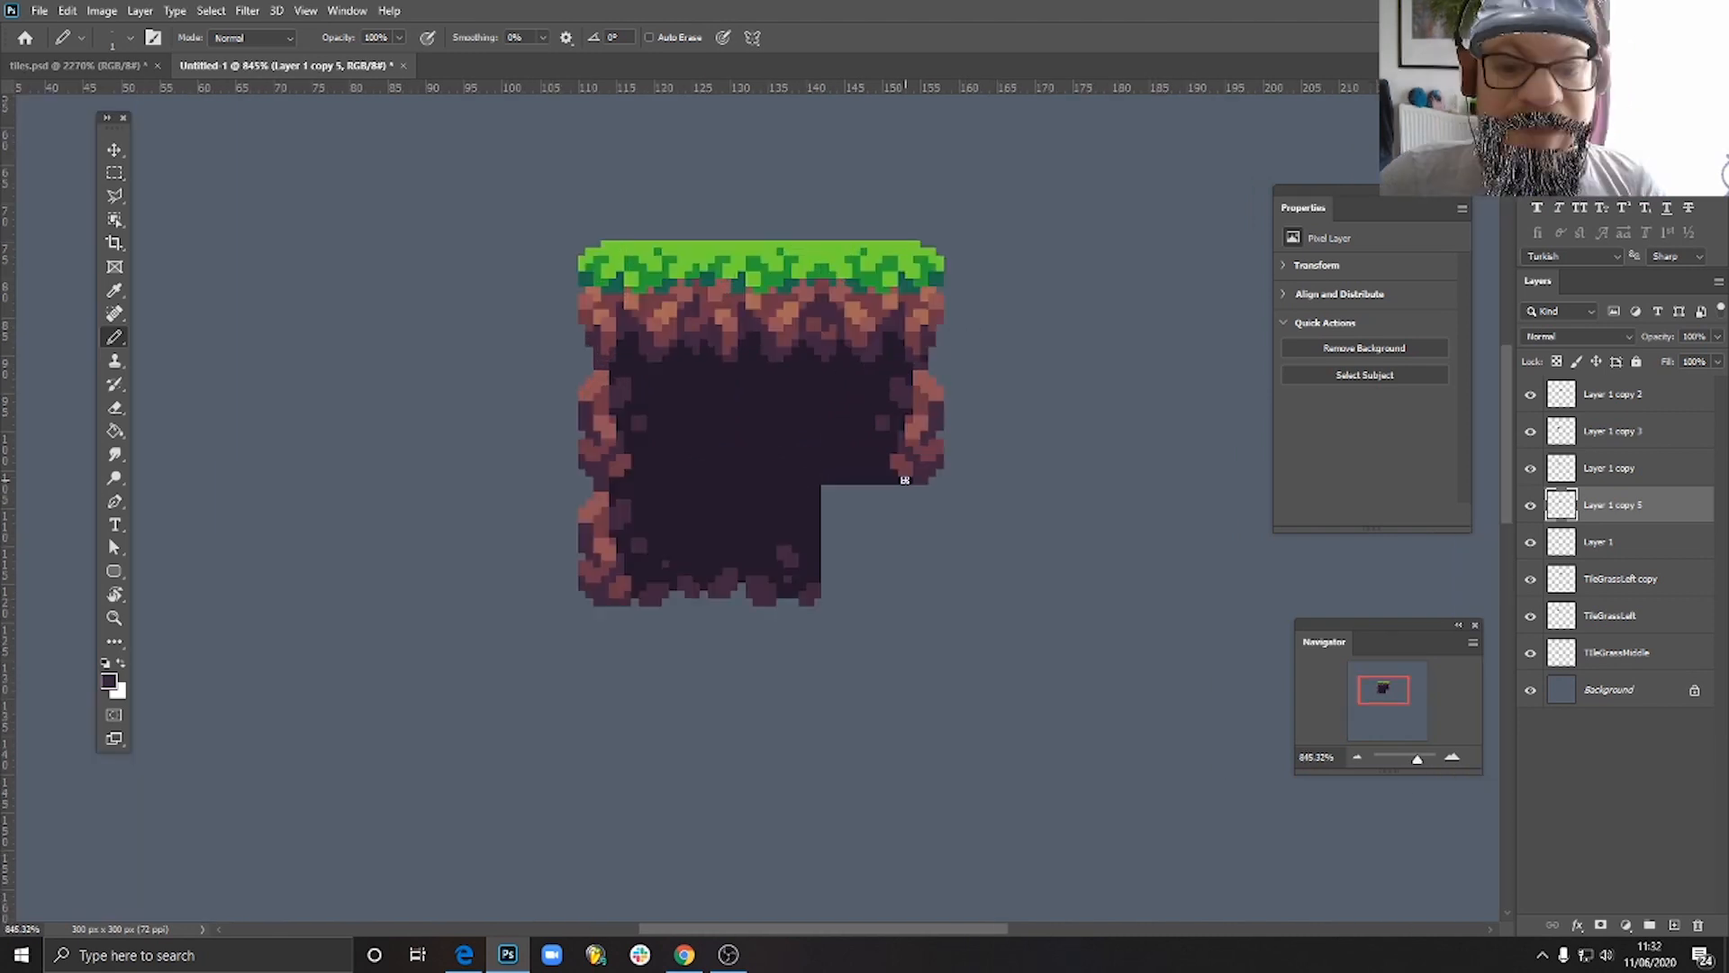
scroll(905, 479, up, 4)
scroll(900, 478, down, 6)
scroll(864, 514, up, 3)
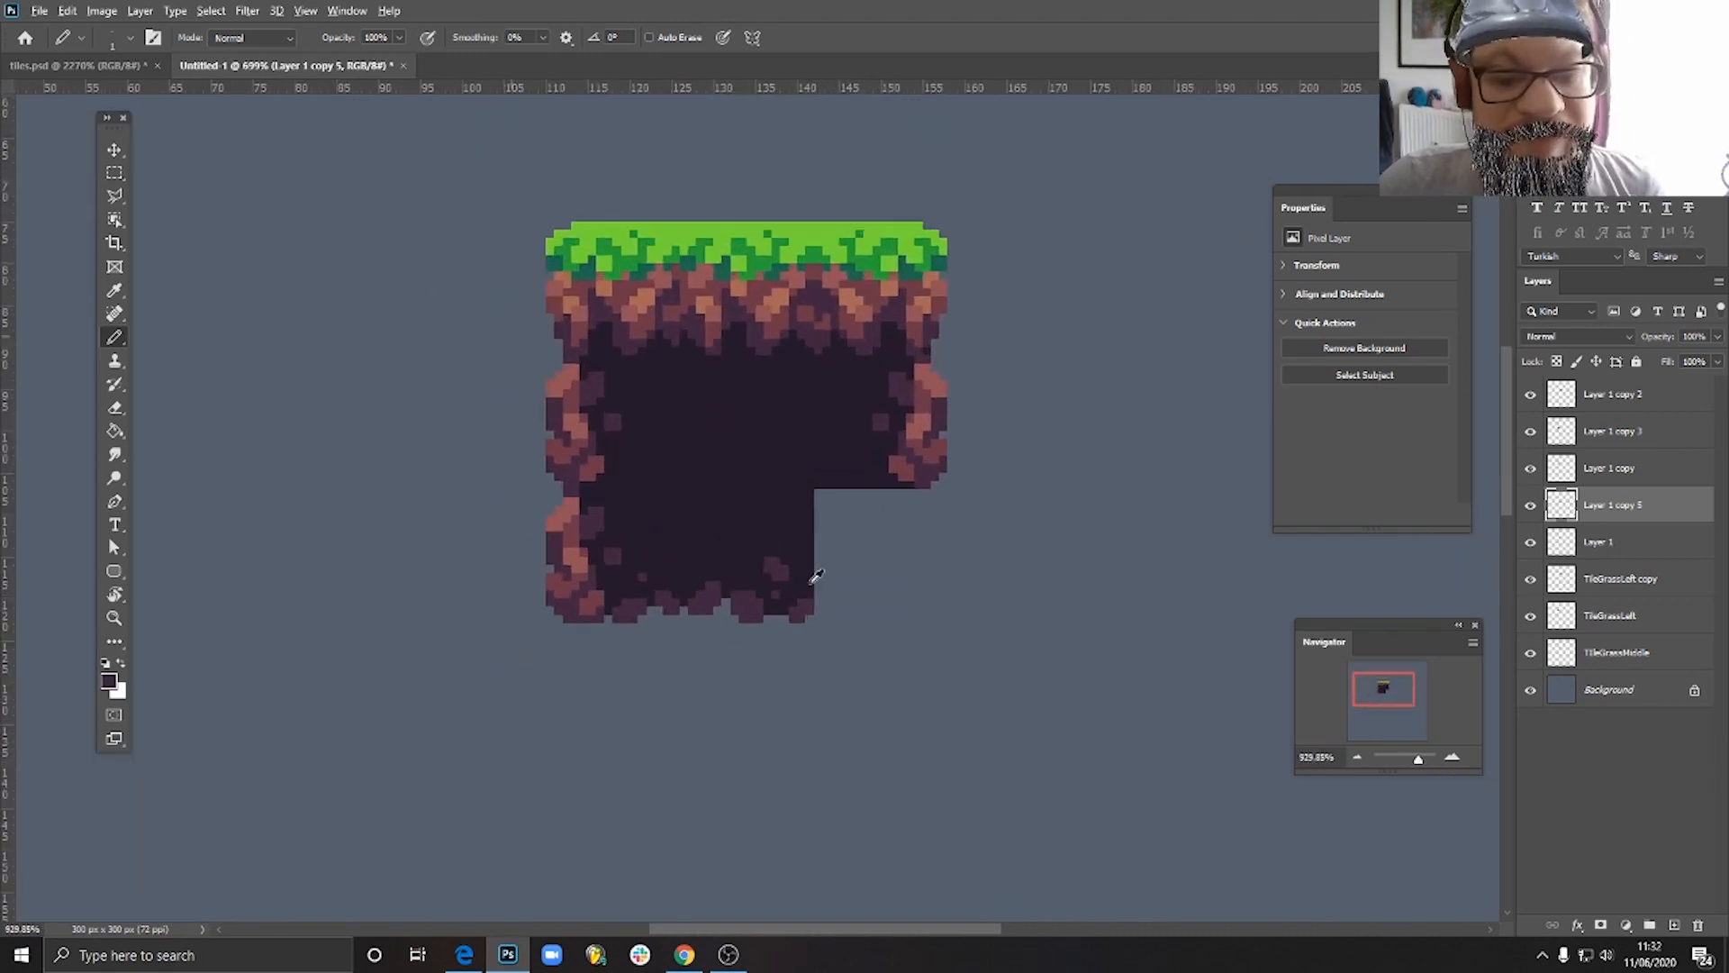
scroll(816, 577, up, 1)
click(115, 155)
drag(595, 566, 1025, 652)
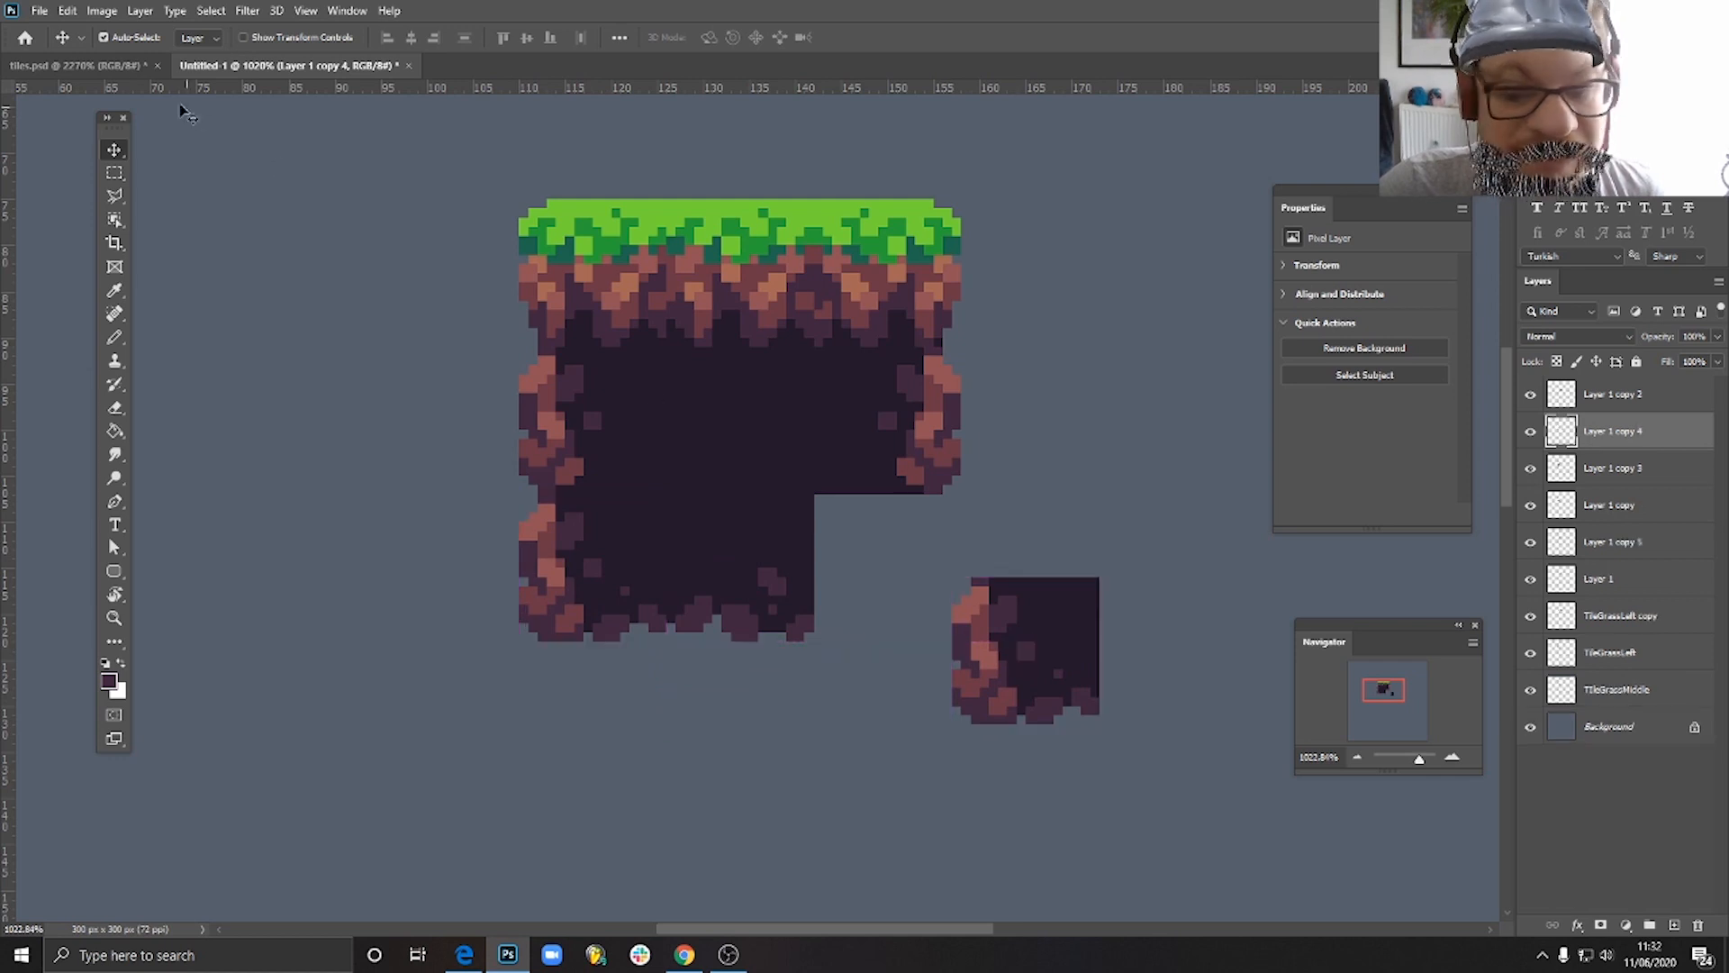
- Flip the copied corner tile horizontally and fit it into the block's empty lower-right corner
click(68, 11)
mouse_move(261, 422)
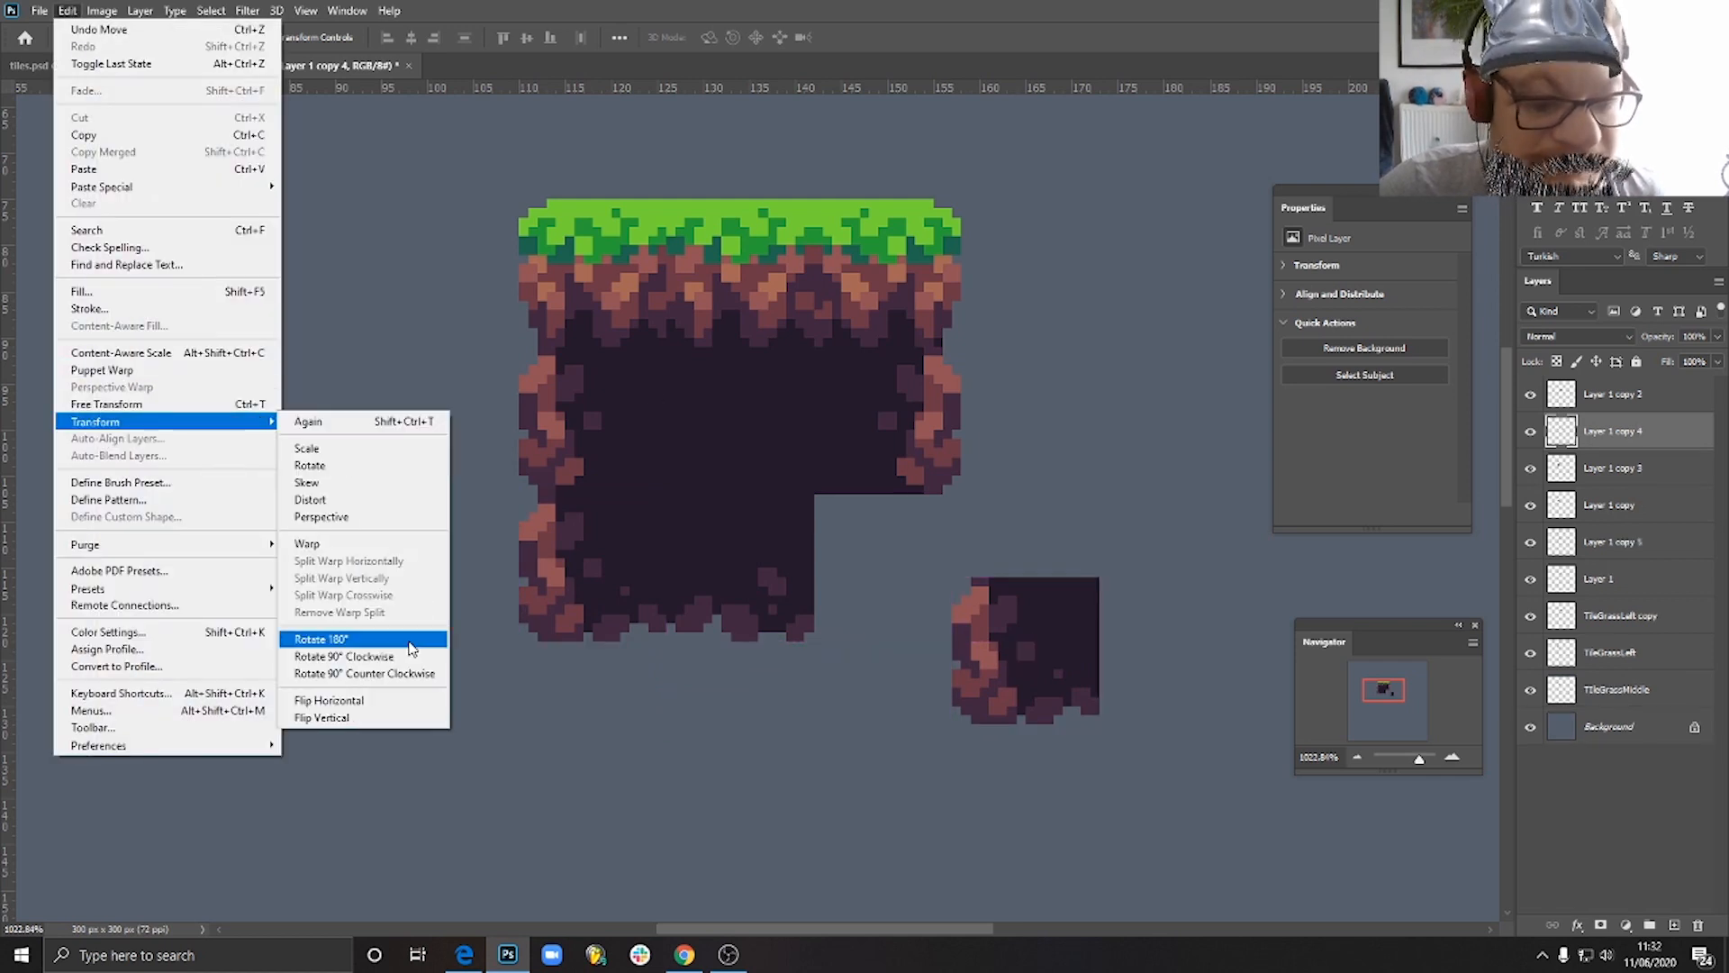
click(389, 701)
drag(1045, 651, 911, 576)
- Examine the assembled three-by-three ground block at several zoom levels
scroll(1031, 606, down, 5)
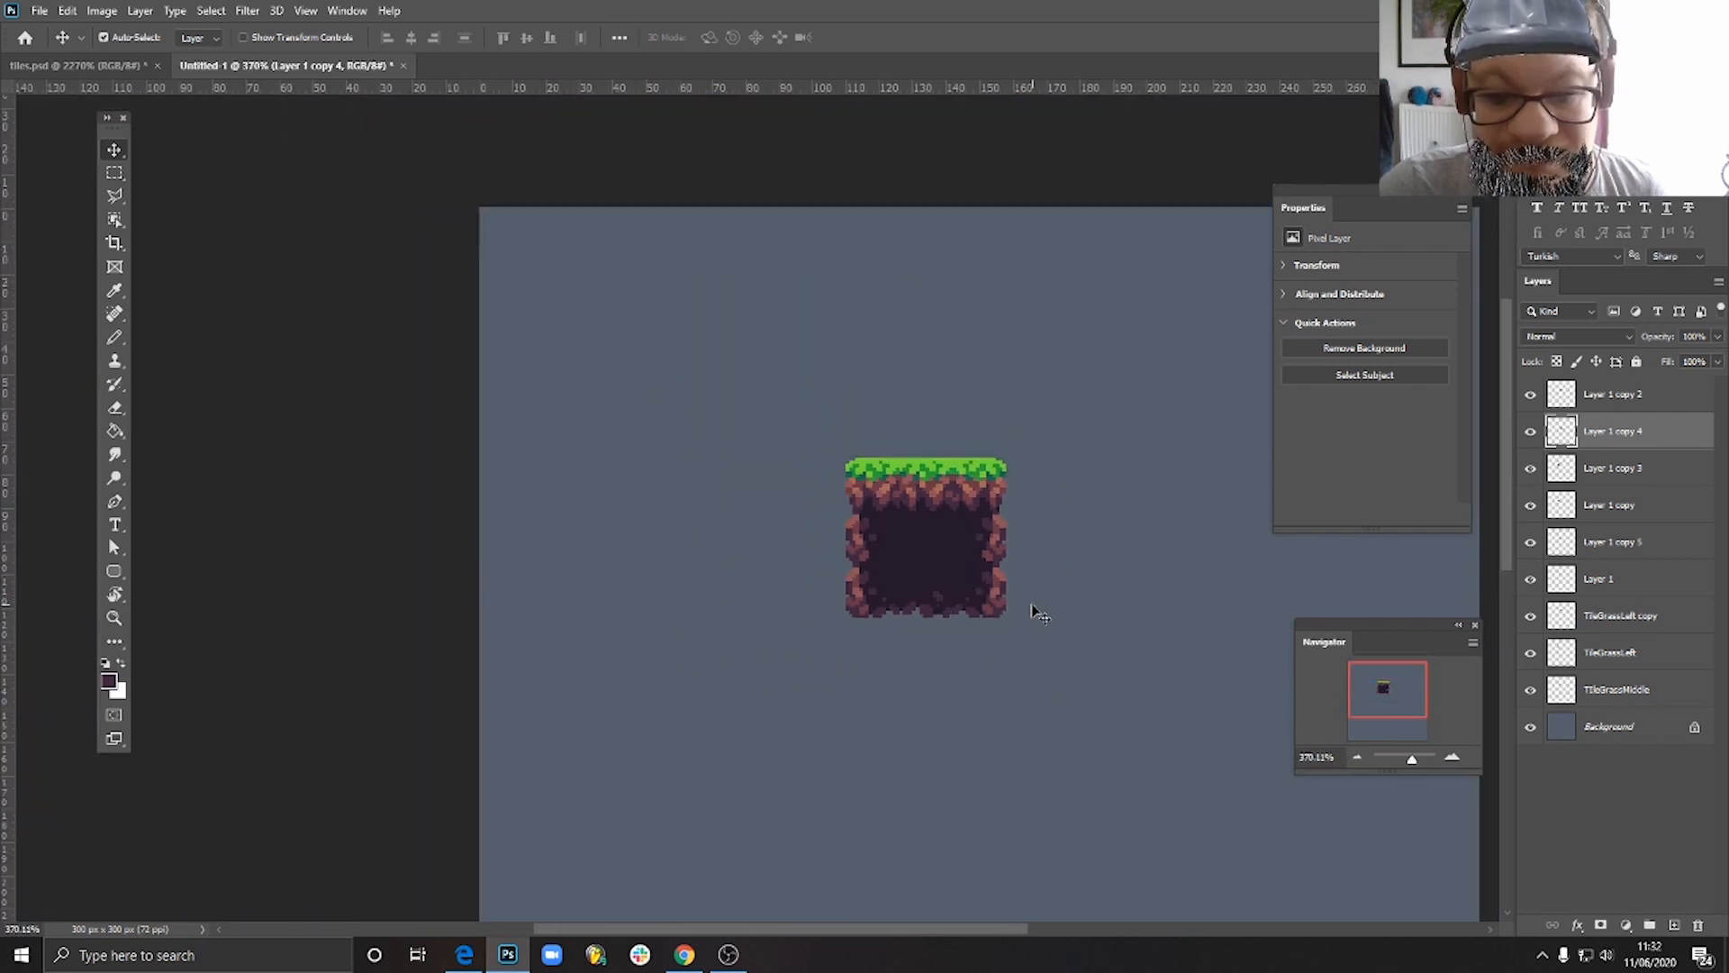
scroll(1036, 610, down, 2)
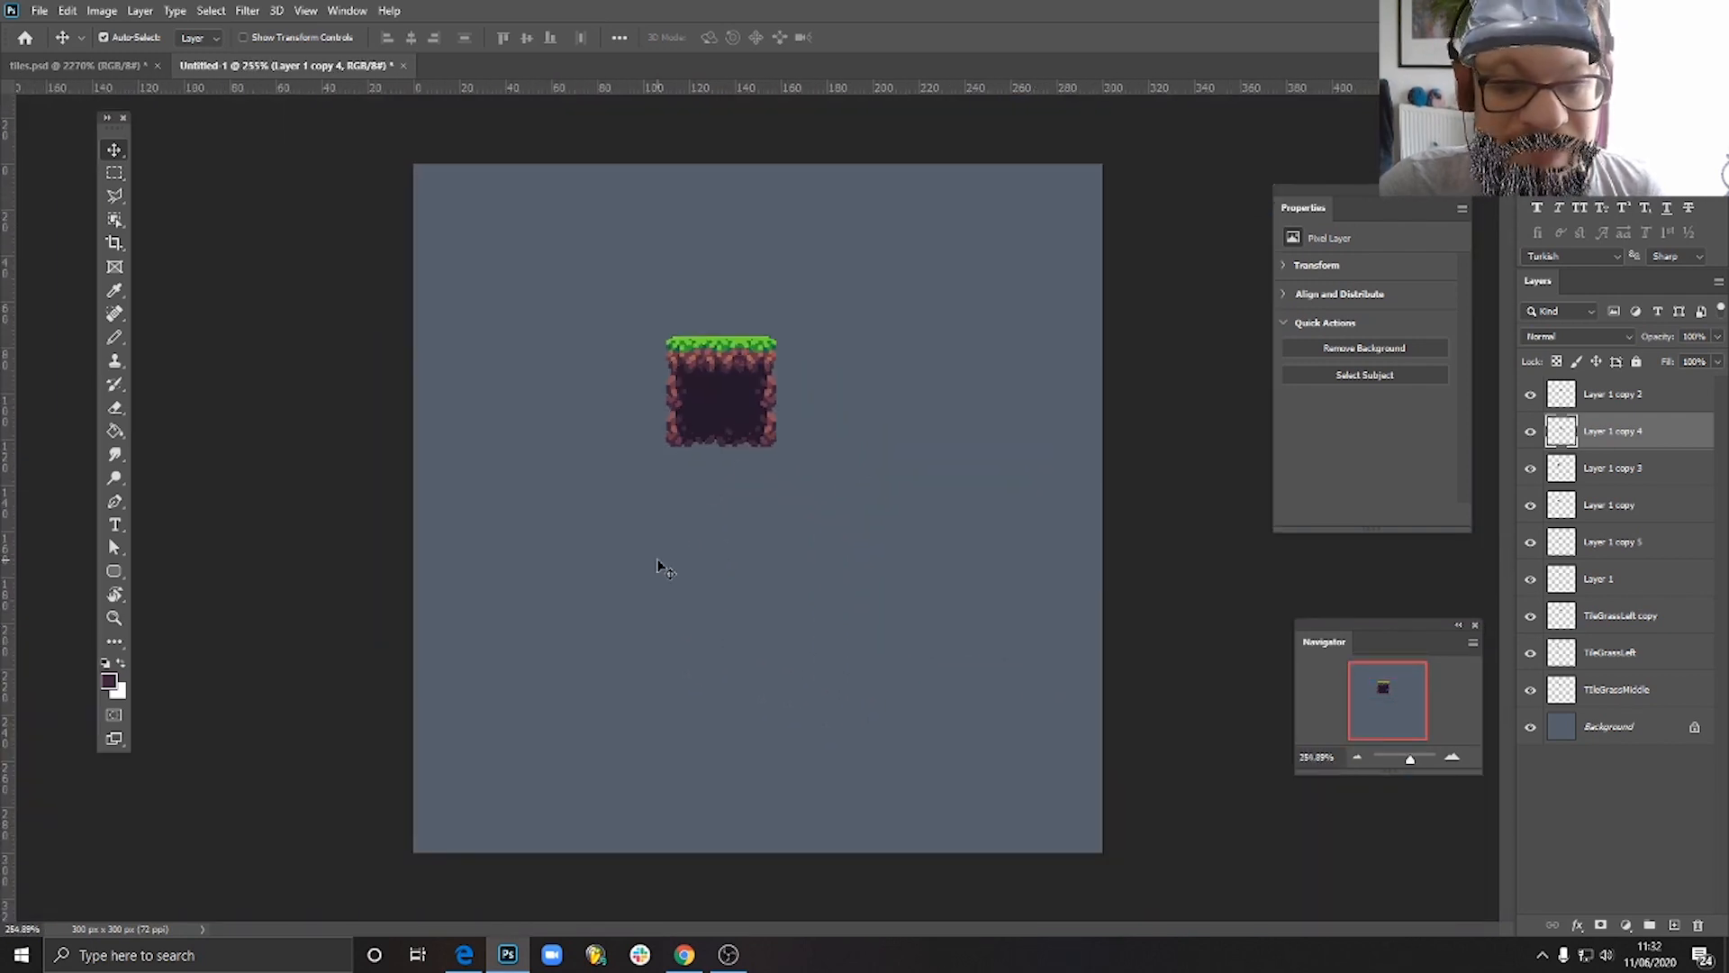
scroll(692, 419, up, 2)
scroll(699, 377, down, 1)
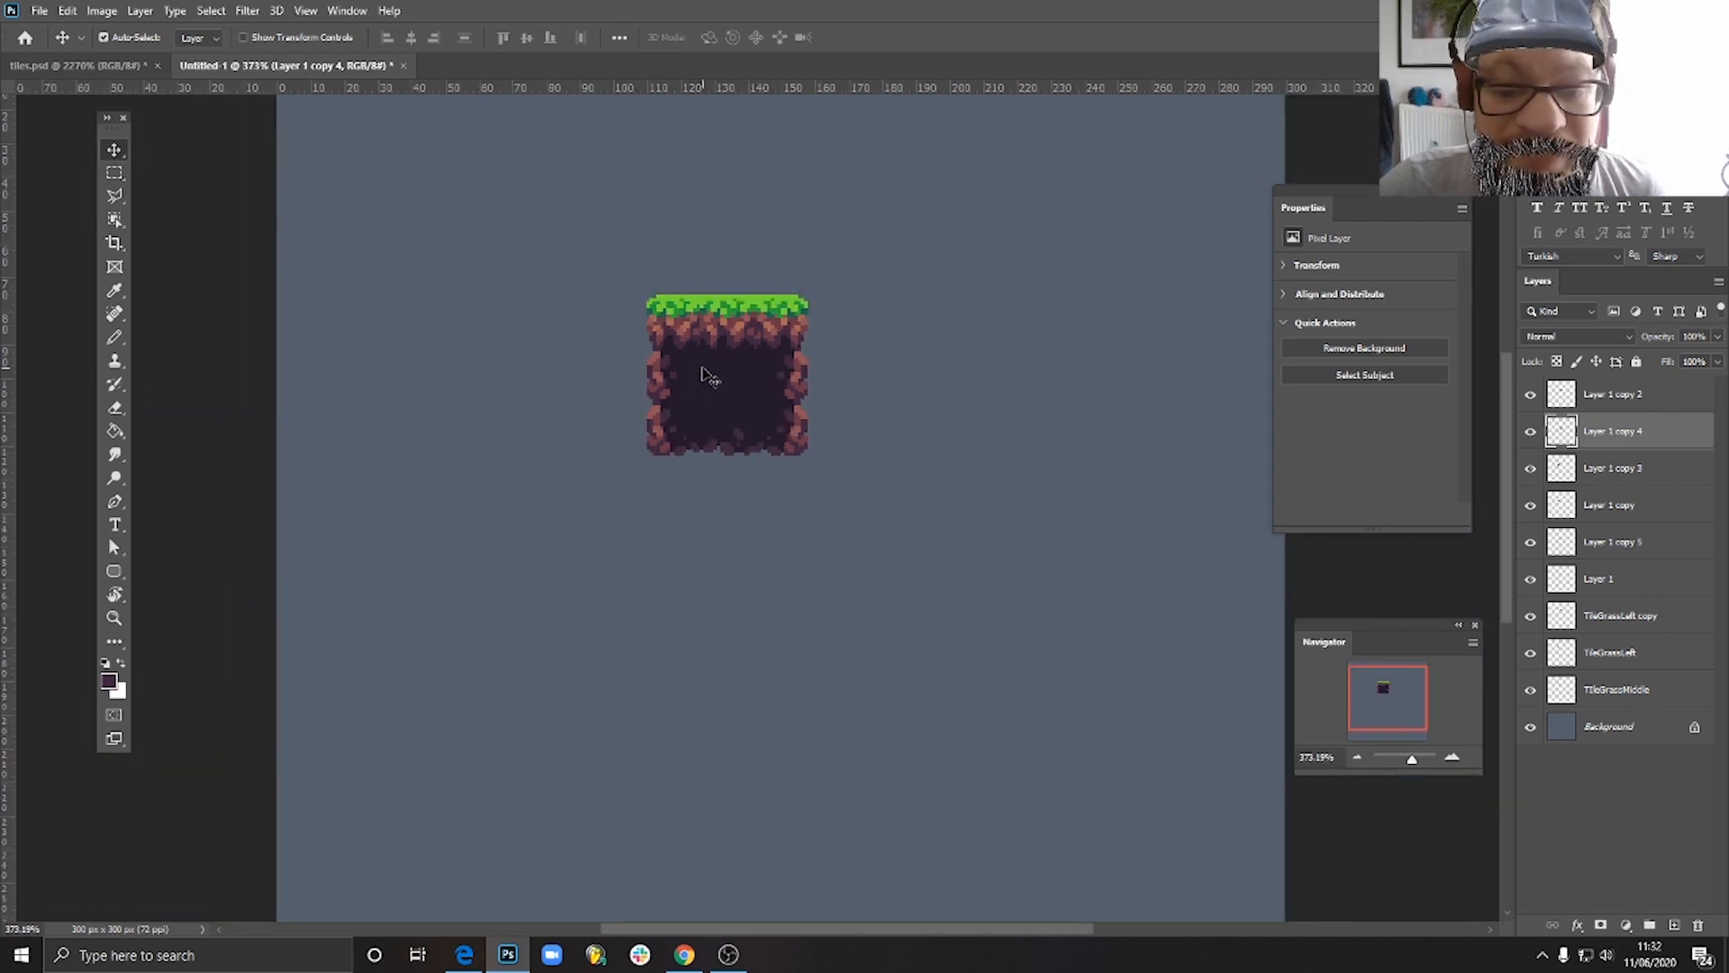
scroll(705, 373, up, 3)
scroll(706, 364, down, 2)
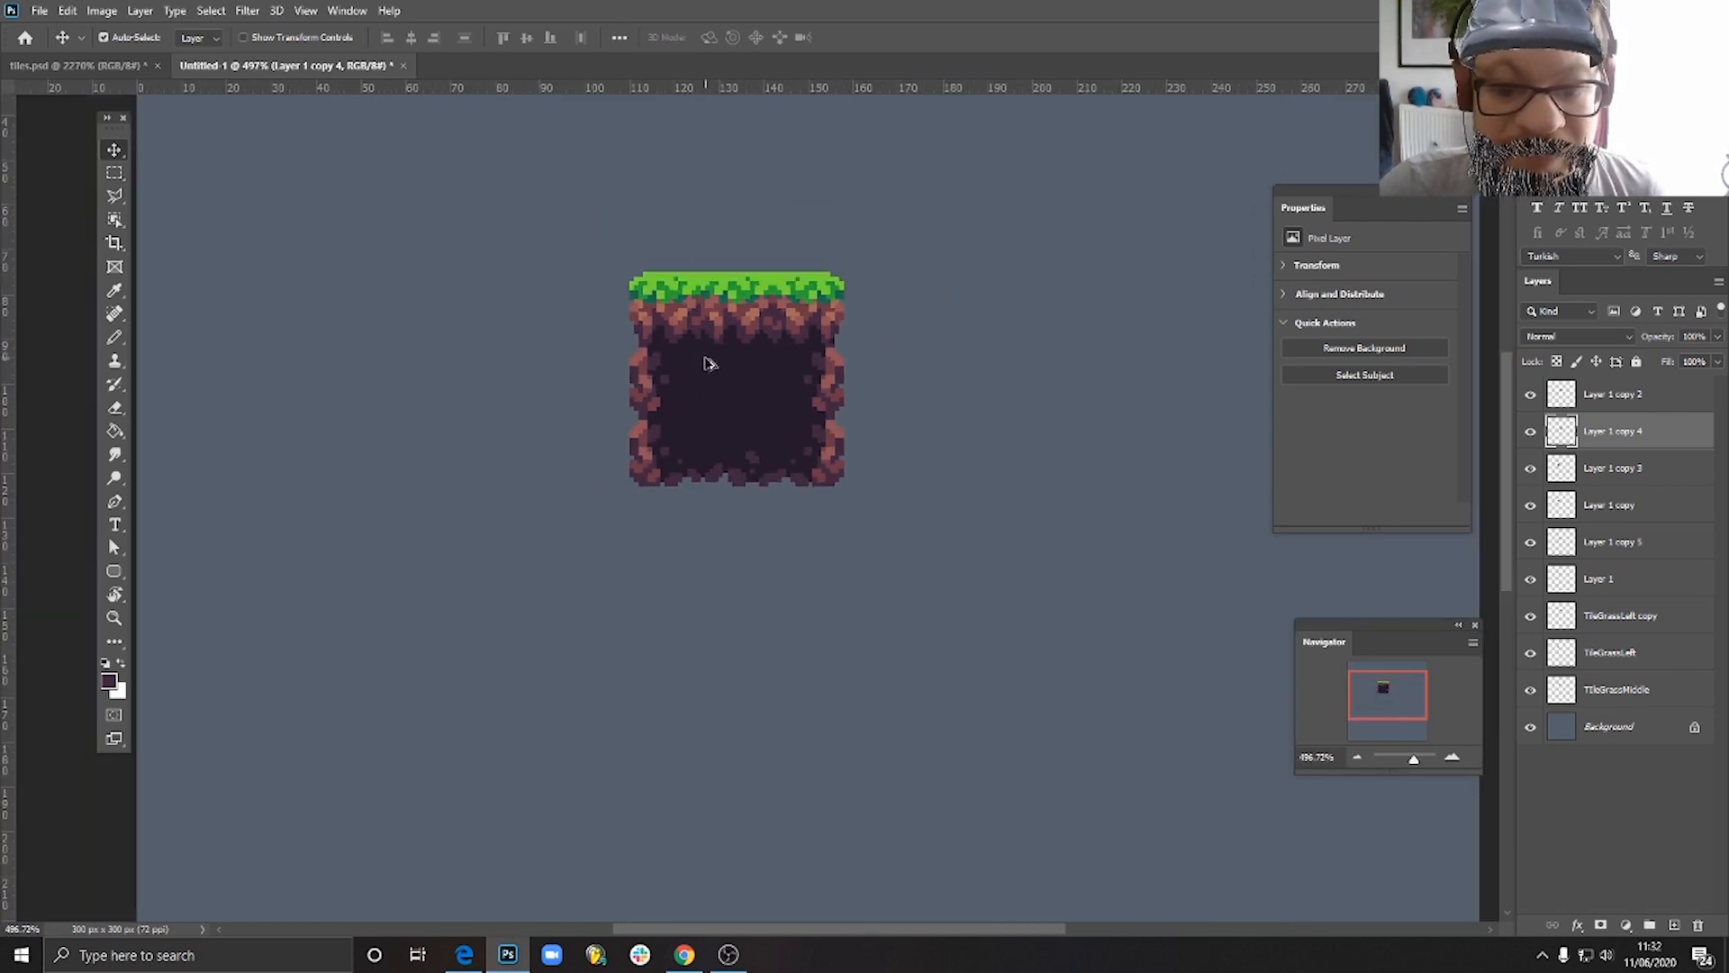
scroll(711, 378, down, 1)
scroll(725, 301, up, 4)
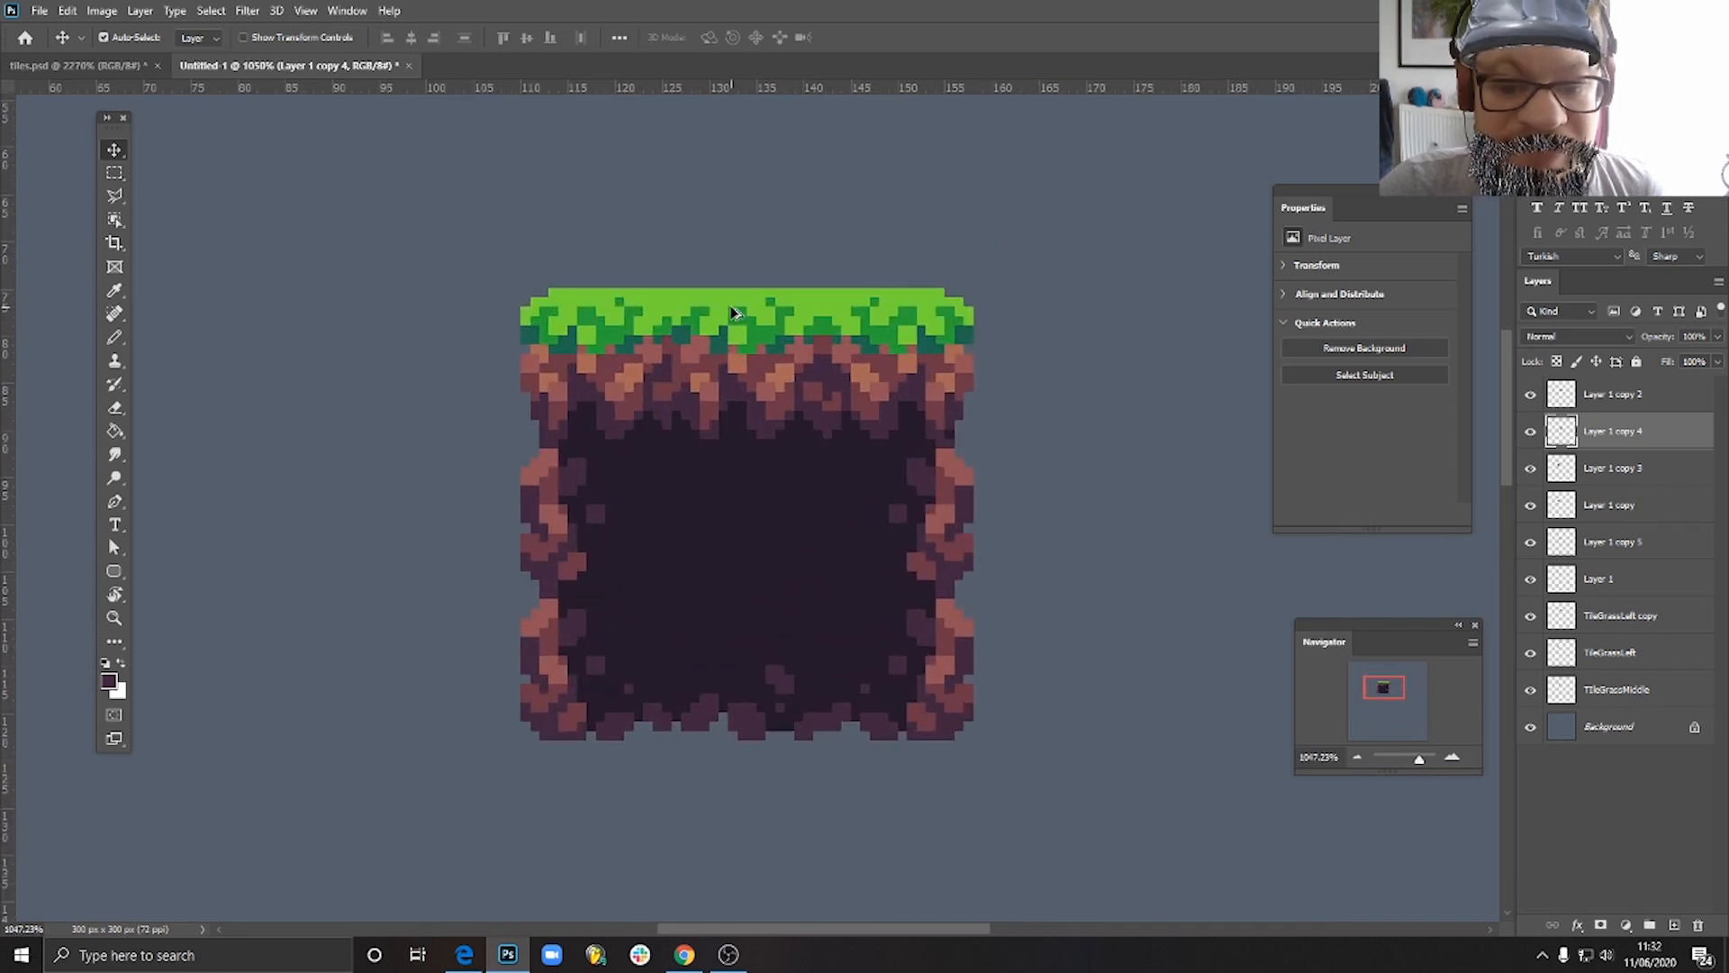
- Duplicate the two grass-topped corners and two bottom corners, assembling the copies into a two-by-two block right of the original
scroll(793, 459, down, 3)
drag(928, 432, 716, 533)
drag(466, 529, 852, 466)
drag(584, 501, 935, 447)
drag(482, 712, 869, 564)
drag(653, 734, 955, 587)
- Extend the small block to three tiles tall by inserting copies of the rocky side tiles between its grass-topped and bottom corners
scroll(1022, 617, down, 2)
scroll(1023, 616, down, 2)
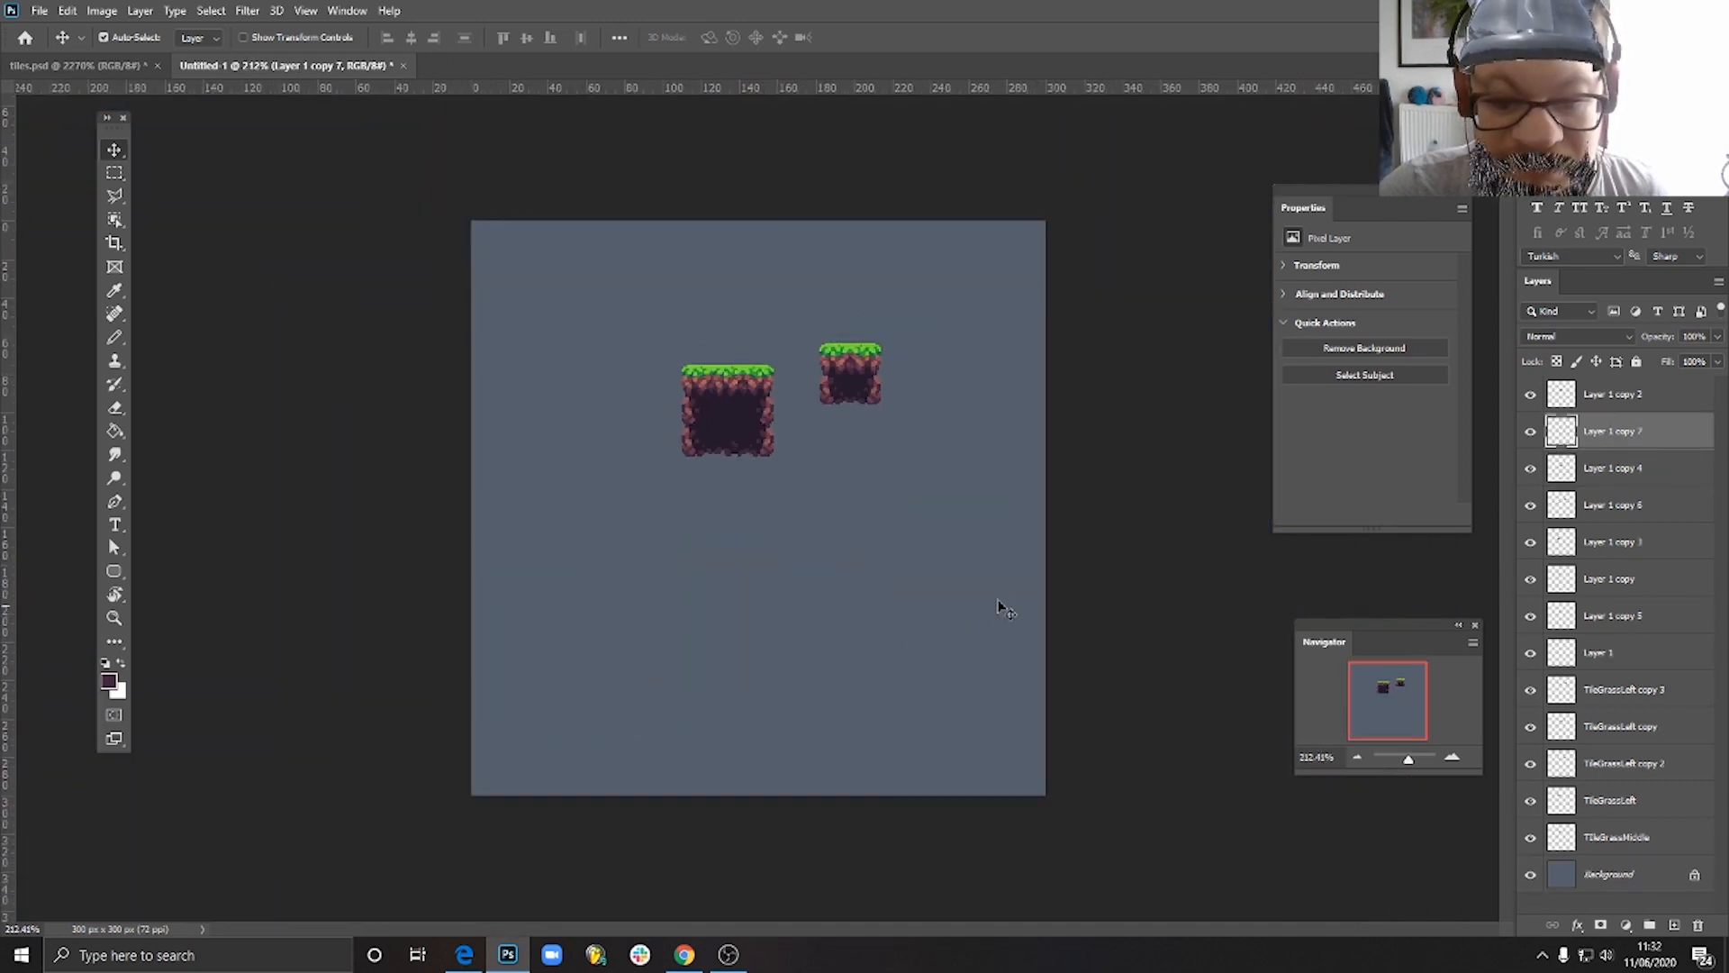
scroll(792, 342, up, 4)
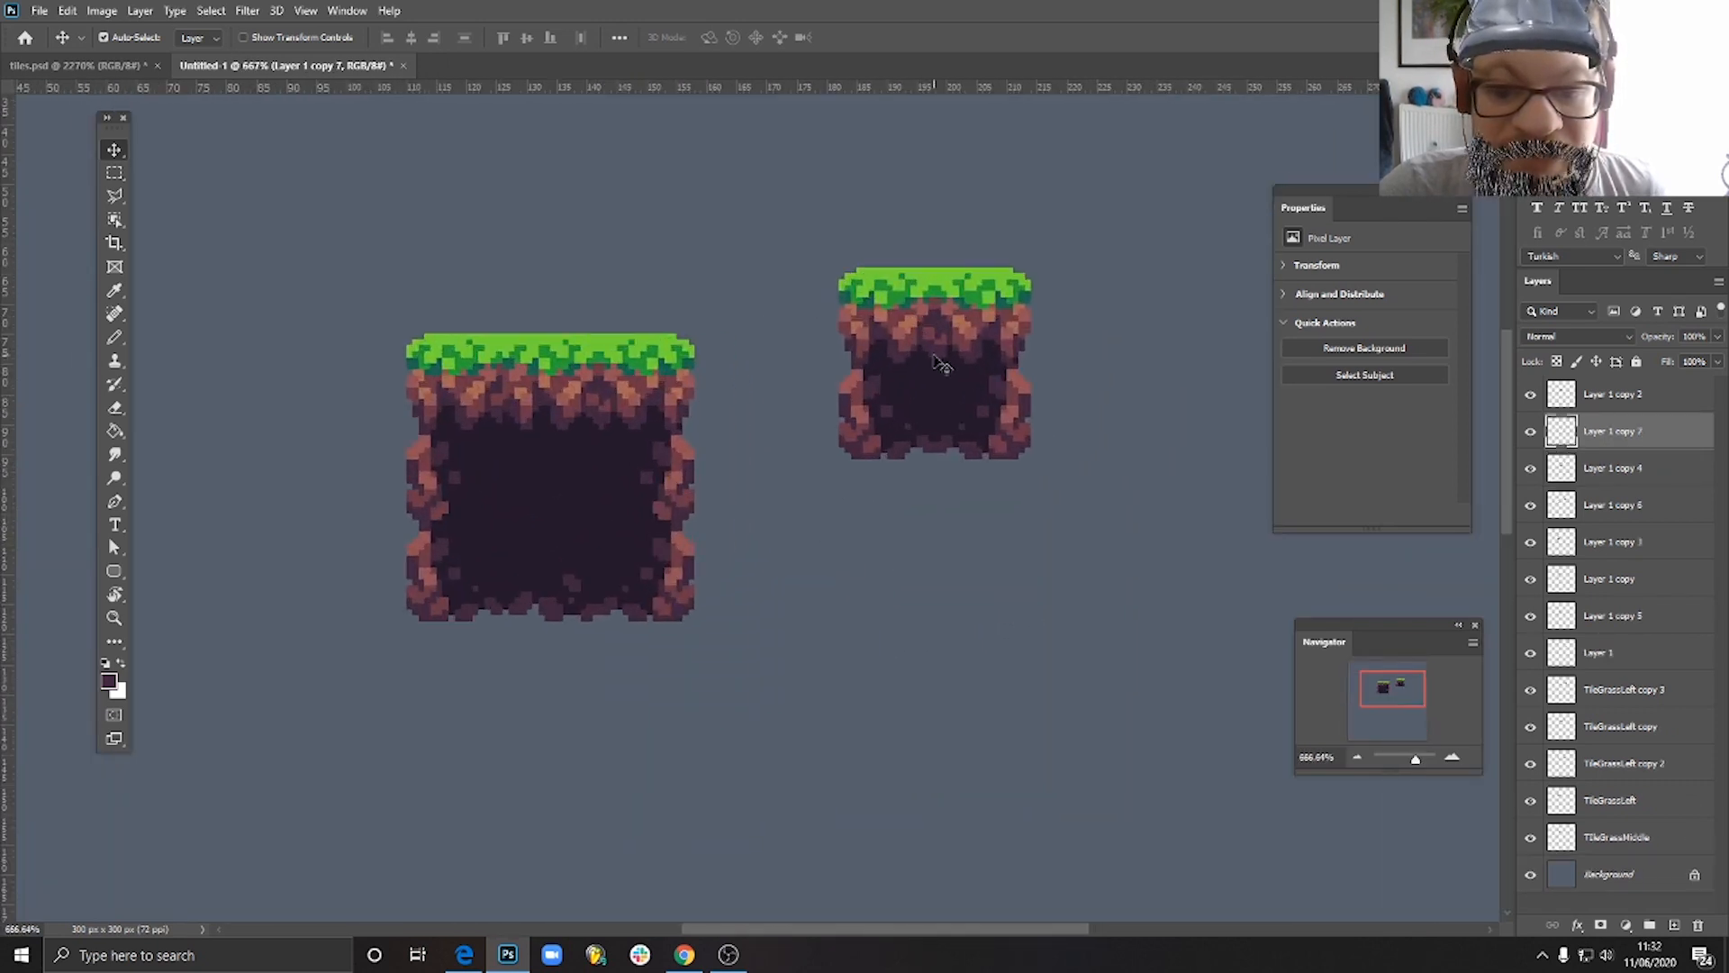
scroll(798, 546, down, 3)
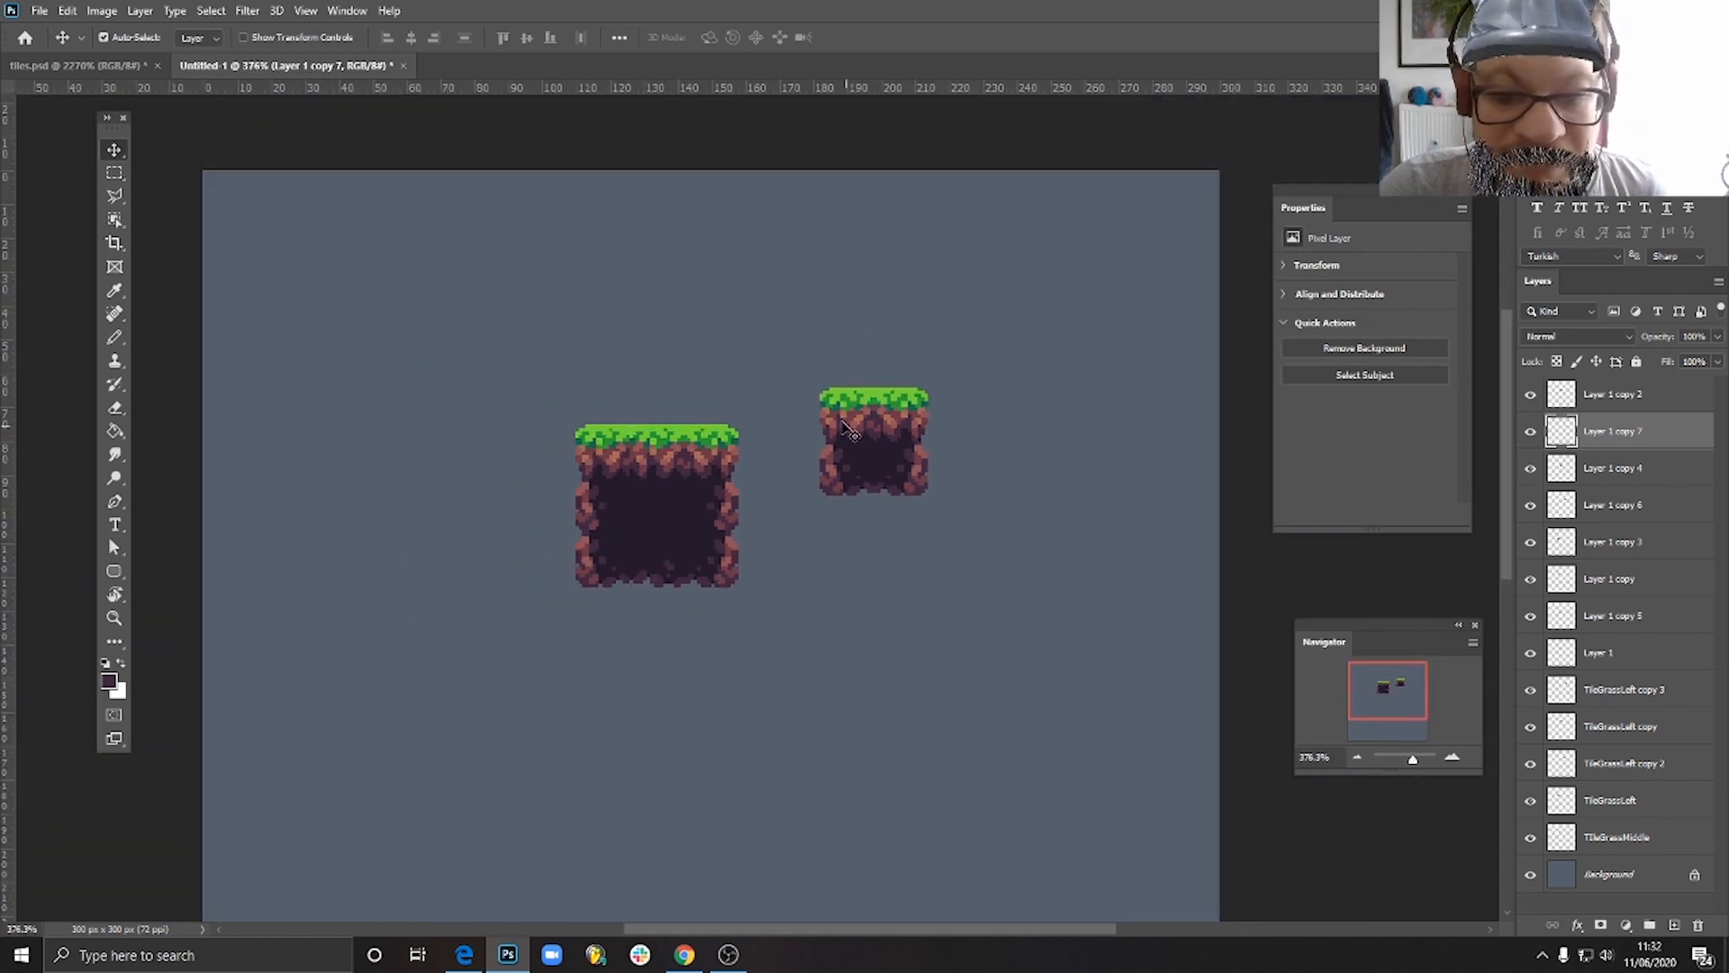
drag(846, 480, 847, 626)
drag(918, 470, 945, 616)
drag(594, 511, 838, 475)
drag(722, 519, 824, 511)
drag(840, 615, 828, 631)
key(Delete)
drag(934, 613, 908, 535)
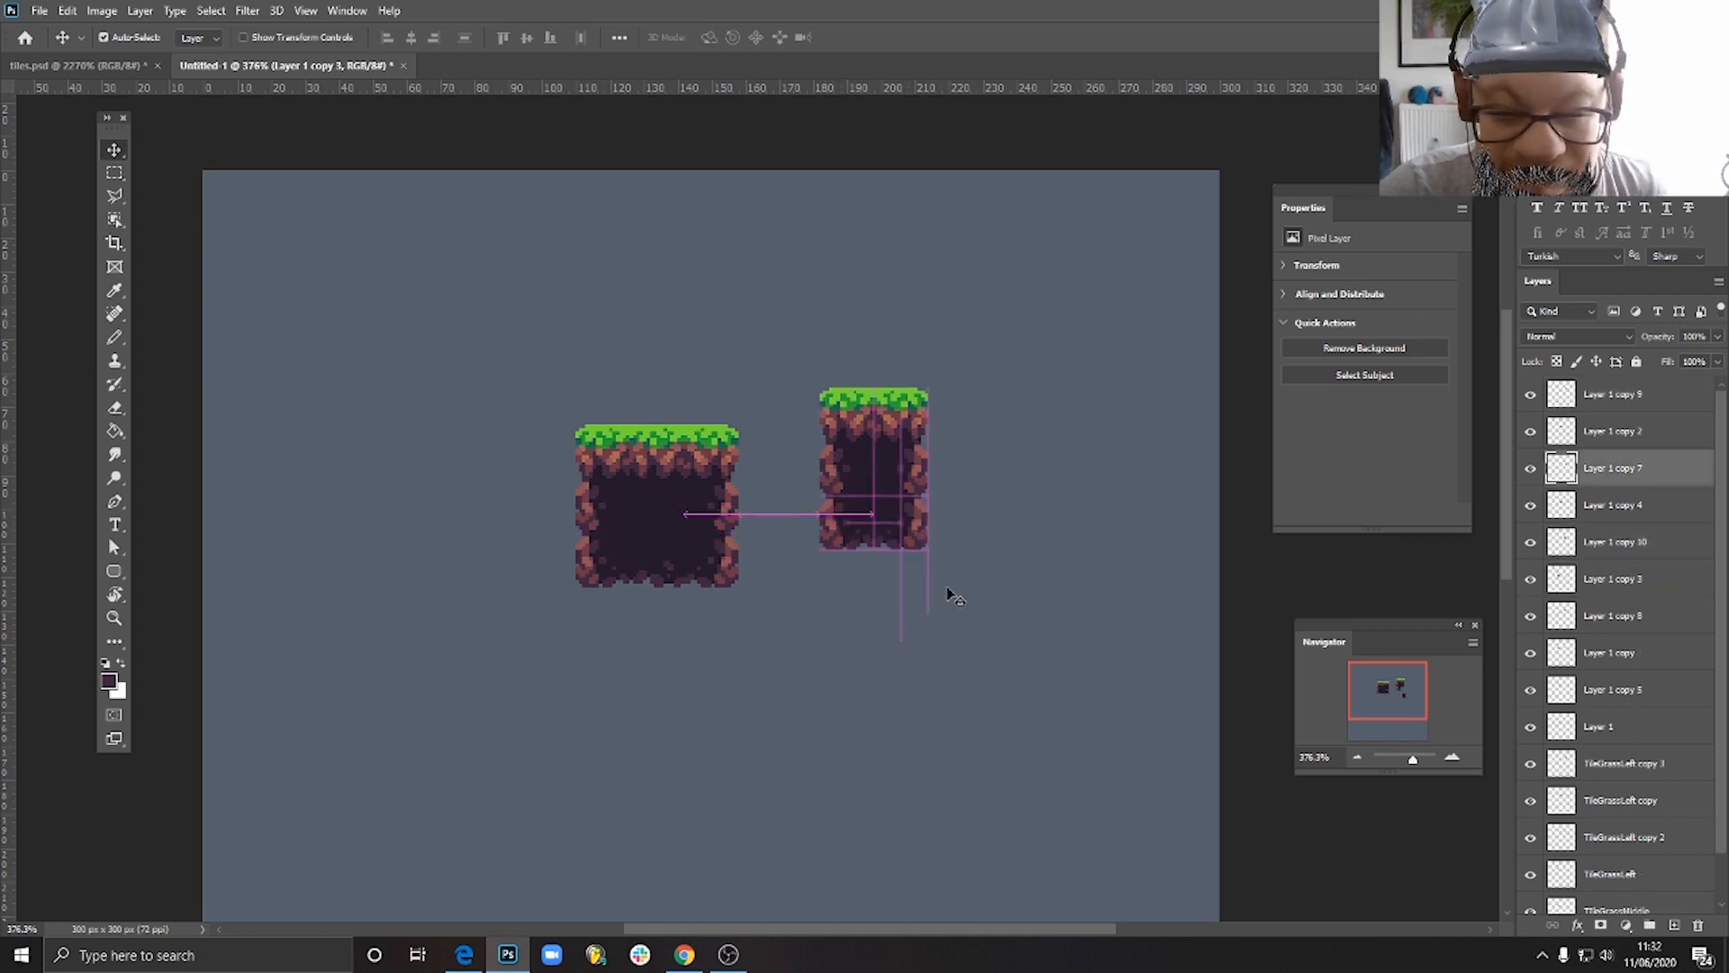
- Select all three tiles of the narrow block's right column and move them together away to the lower right
scroll(965, 640, down, 3)
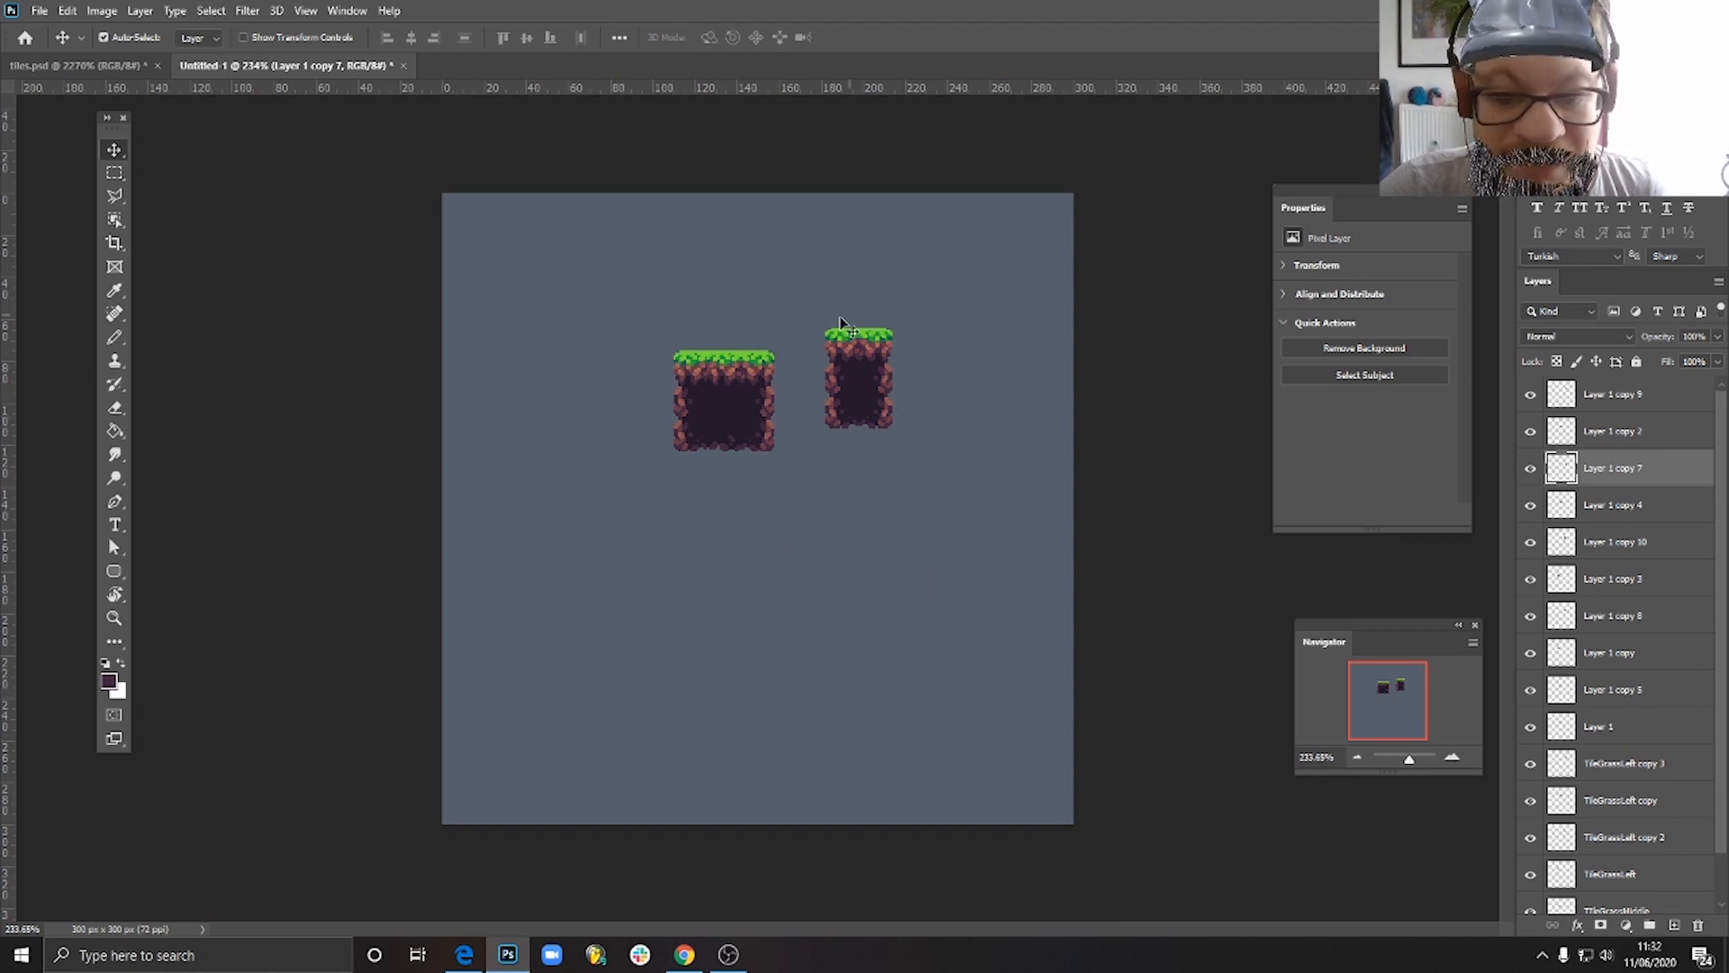
scroll(839, 321, up, 5)
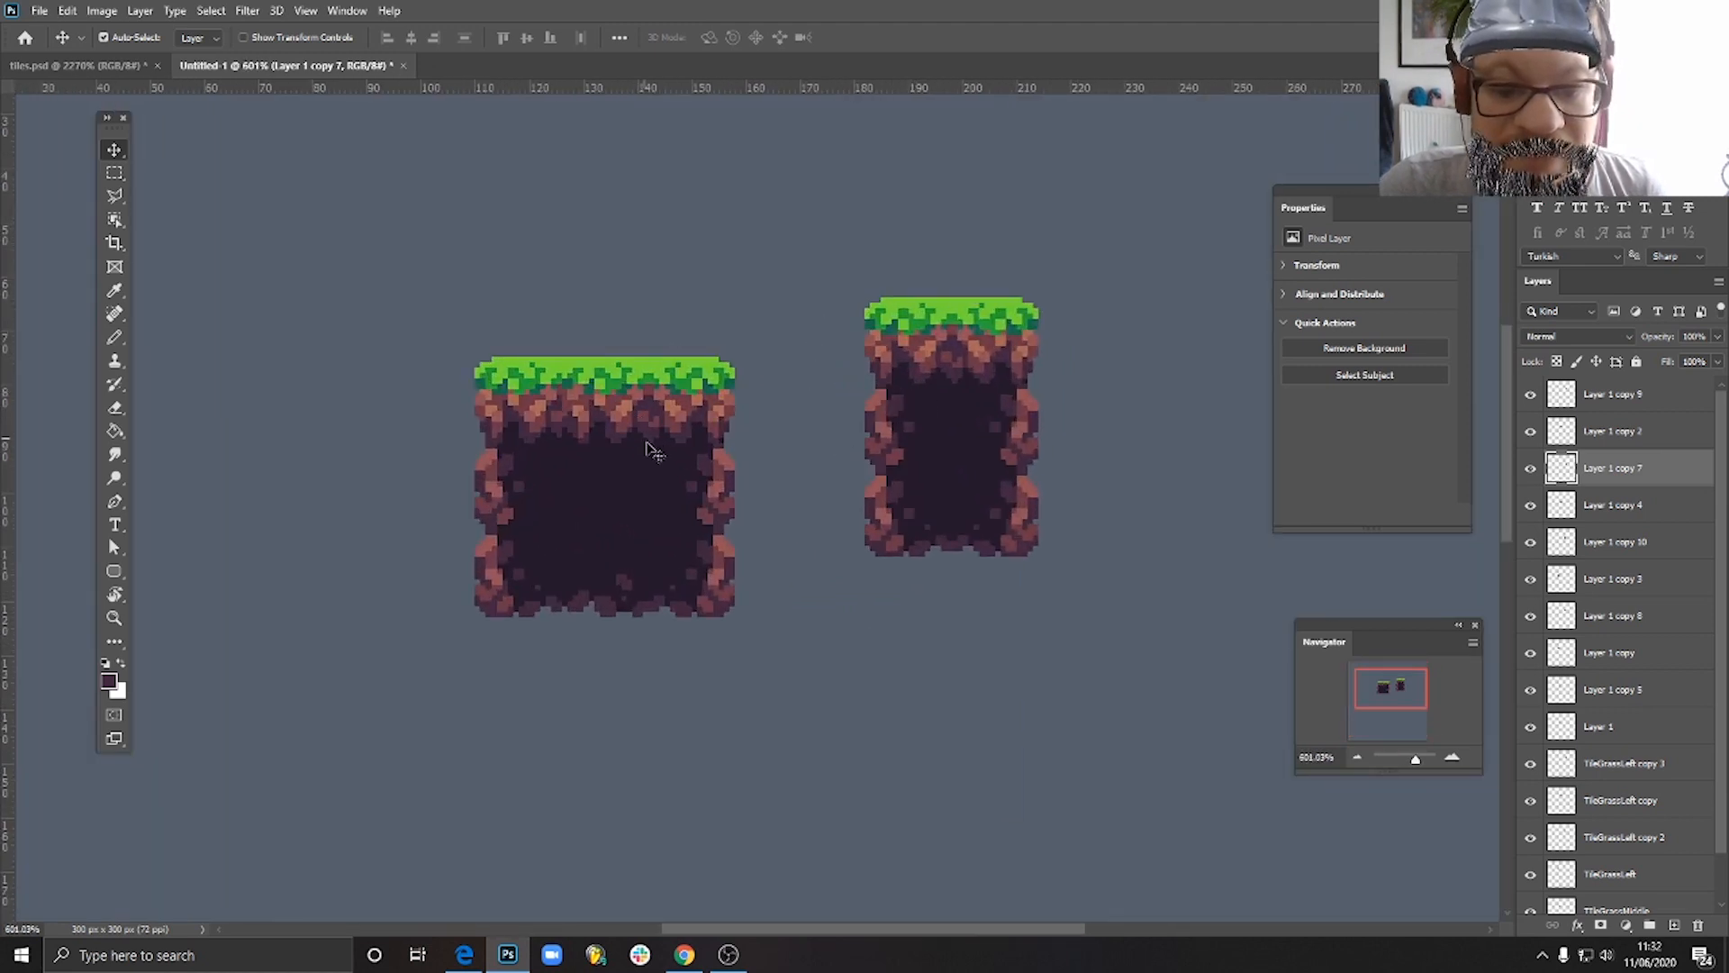
click(1006, 346)
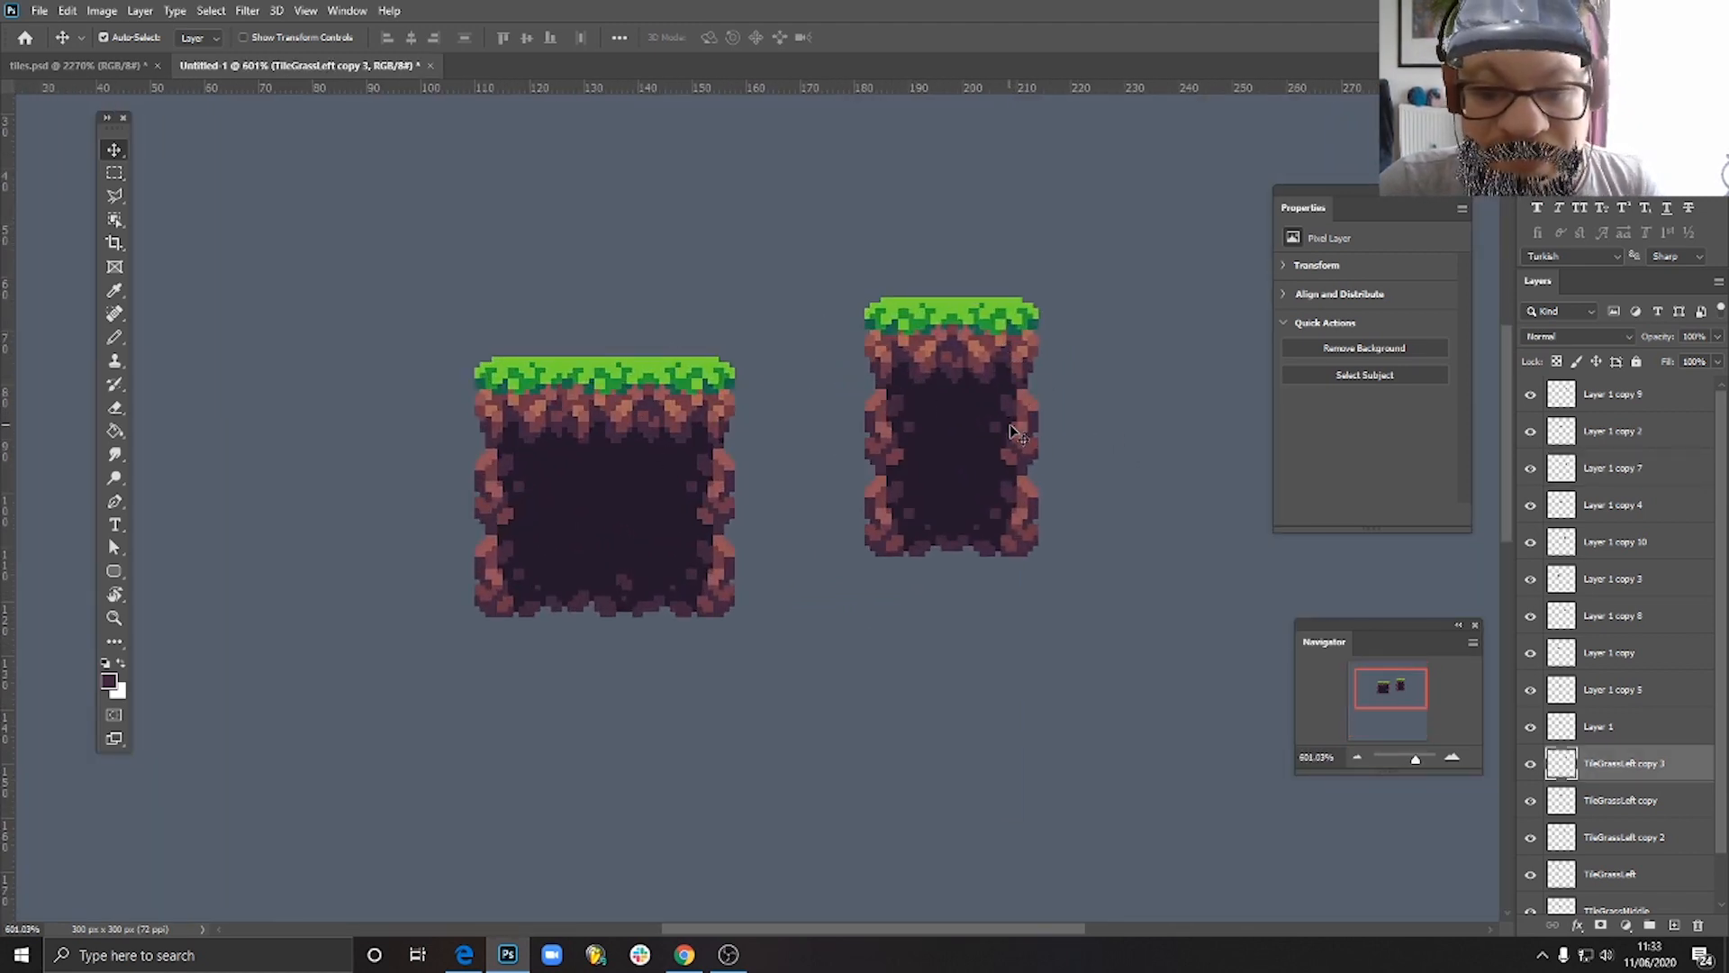
shift+click(1013, 429)
shift+click(1001, 358)
drag(1000, 347, 1174, 554)
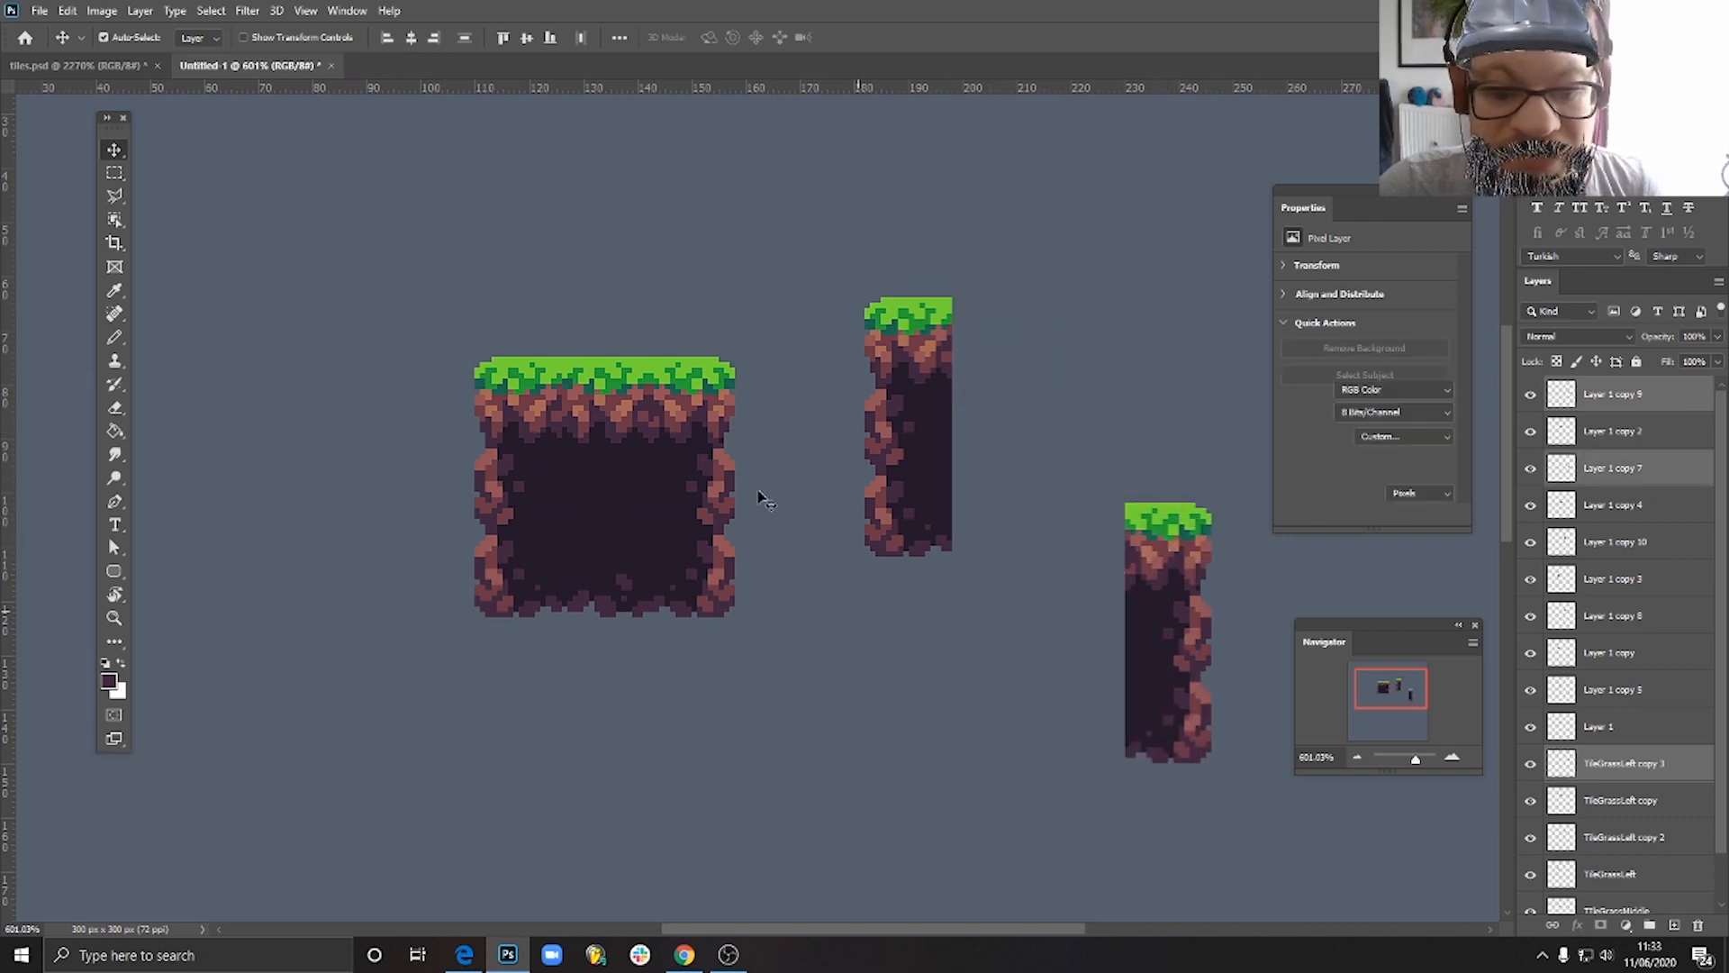
- Extend the top row with three copies of the middle grass tile and rejoin the right column's tiles at its end
click(762, 498)
drag(584, 385, 1163, 338)
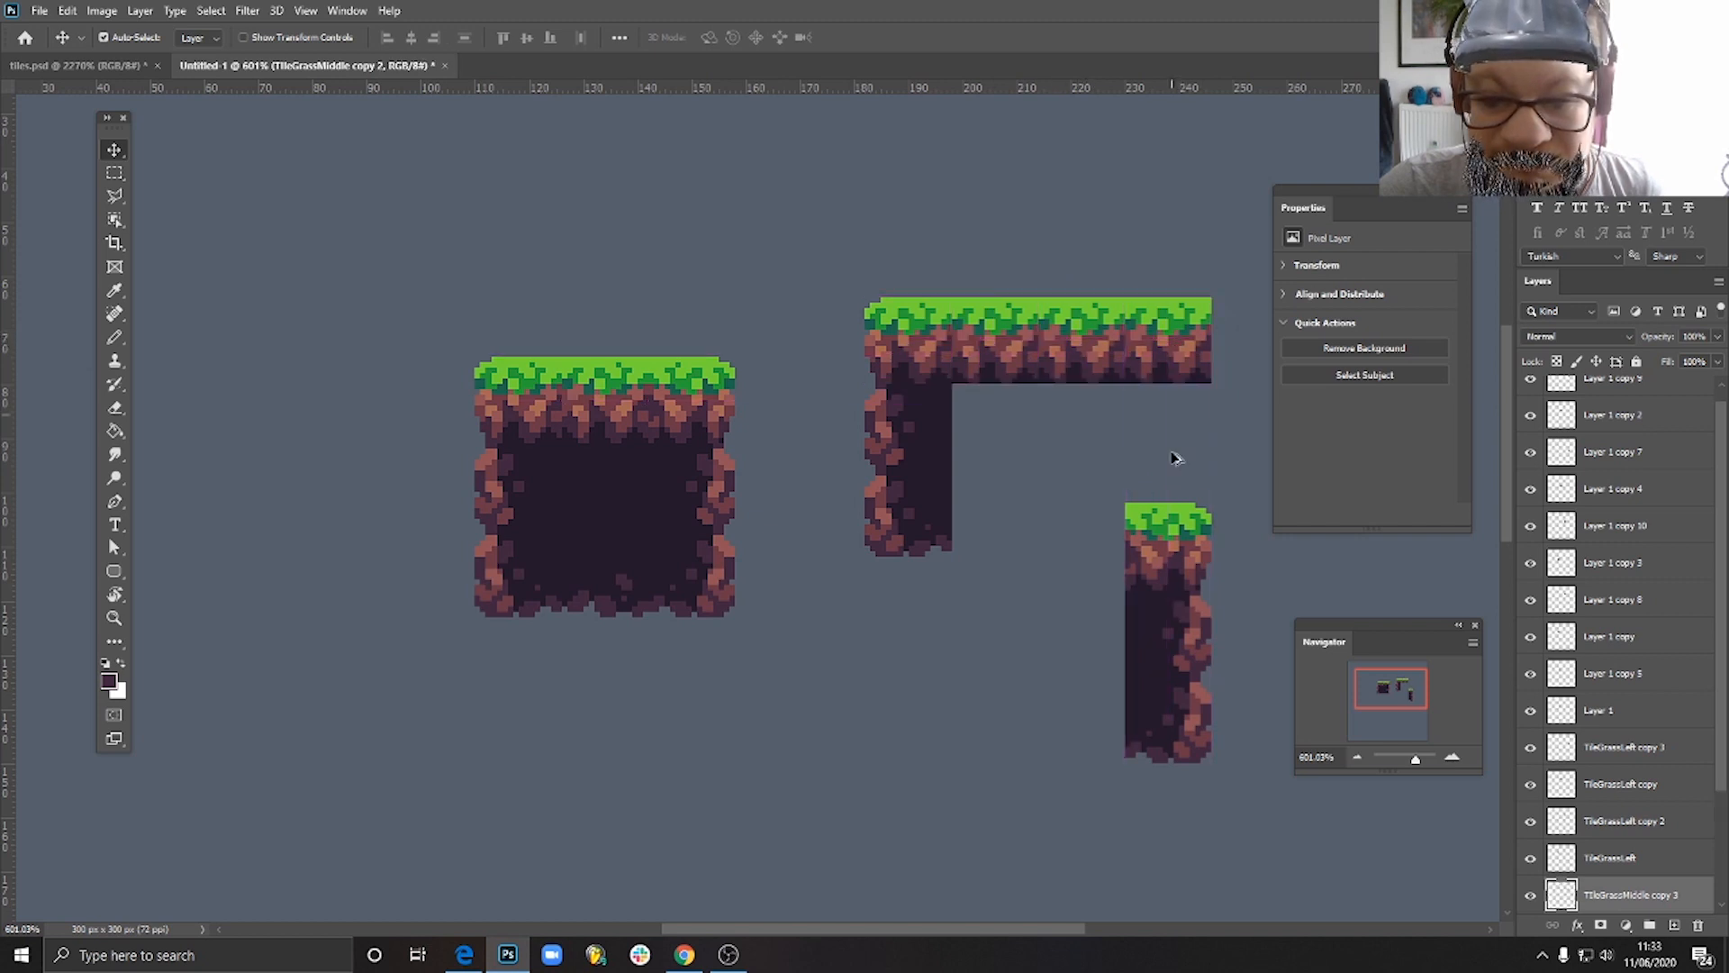
drag(1172, 551, 1255, 347)
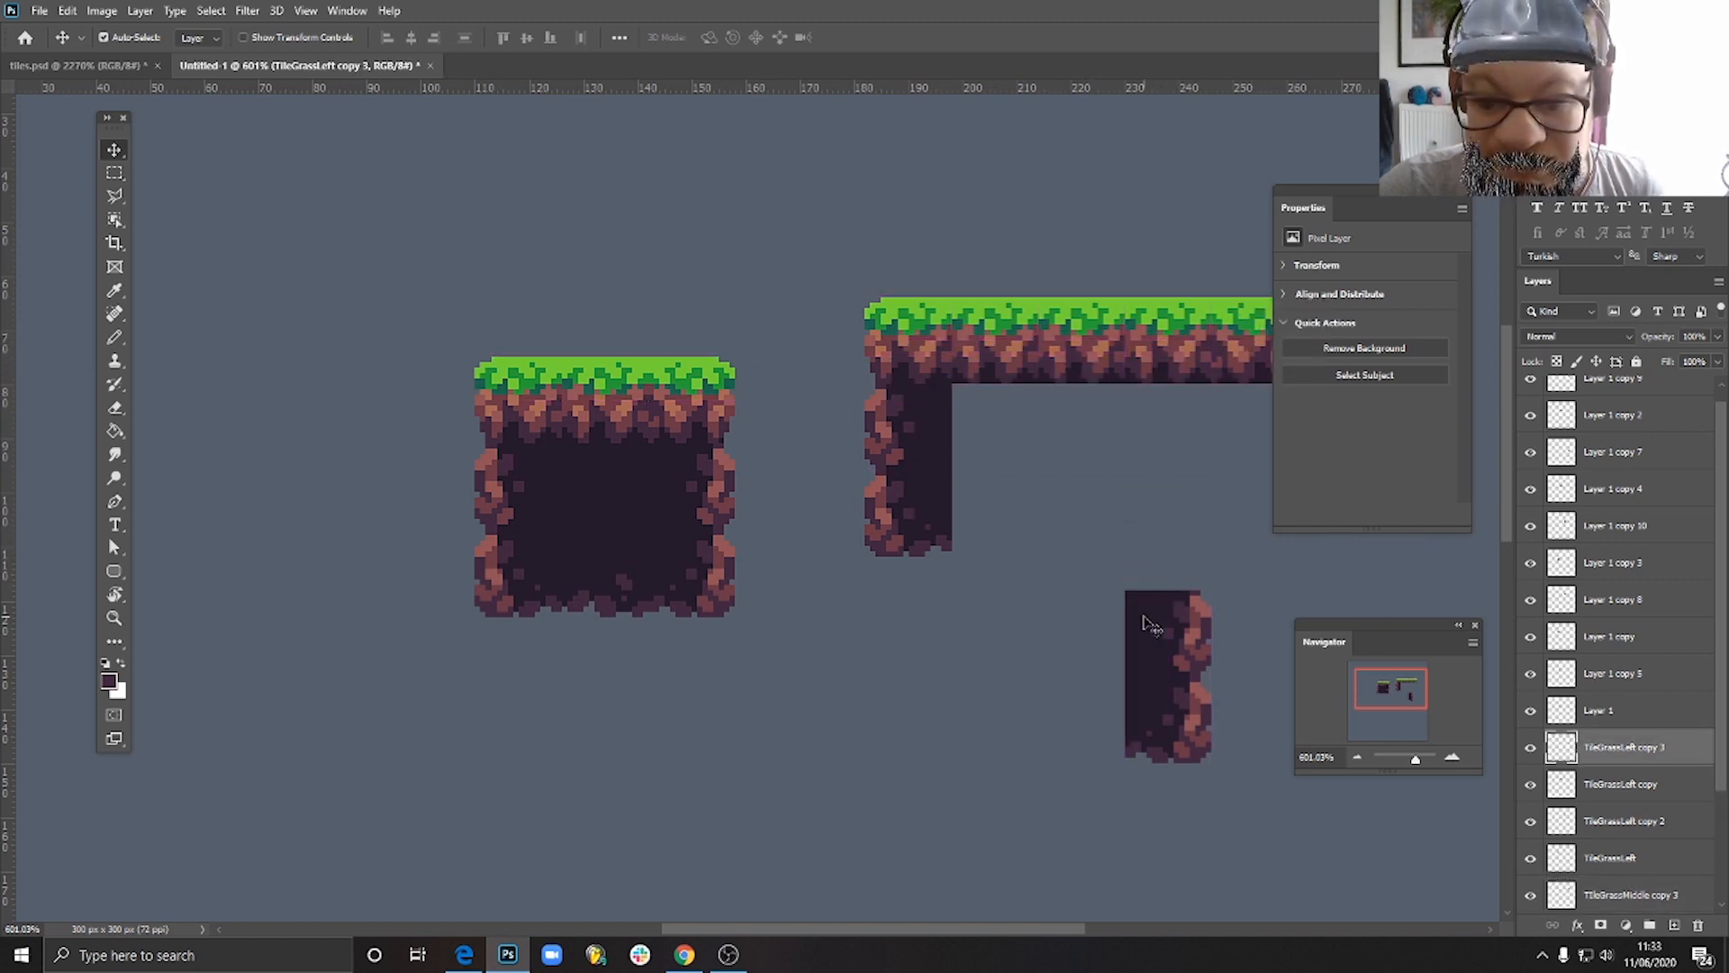
drag(1362, 208, 1440, 202)
drag(1185, 633, 1271, 425)
drag(1207, 685, 1298, 496)
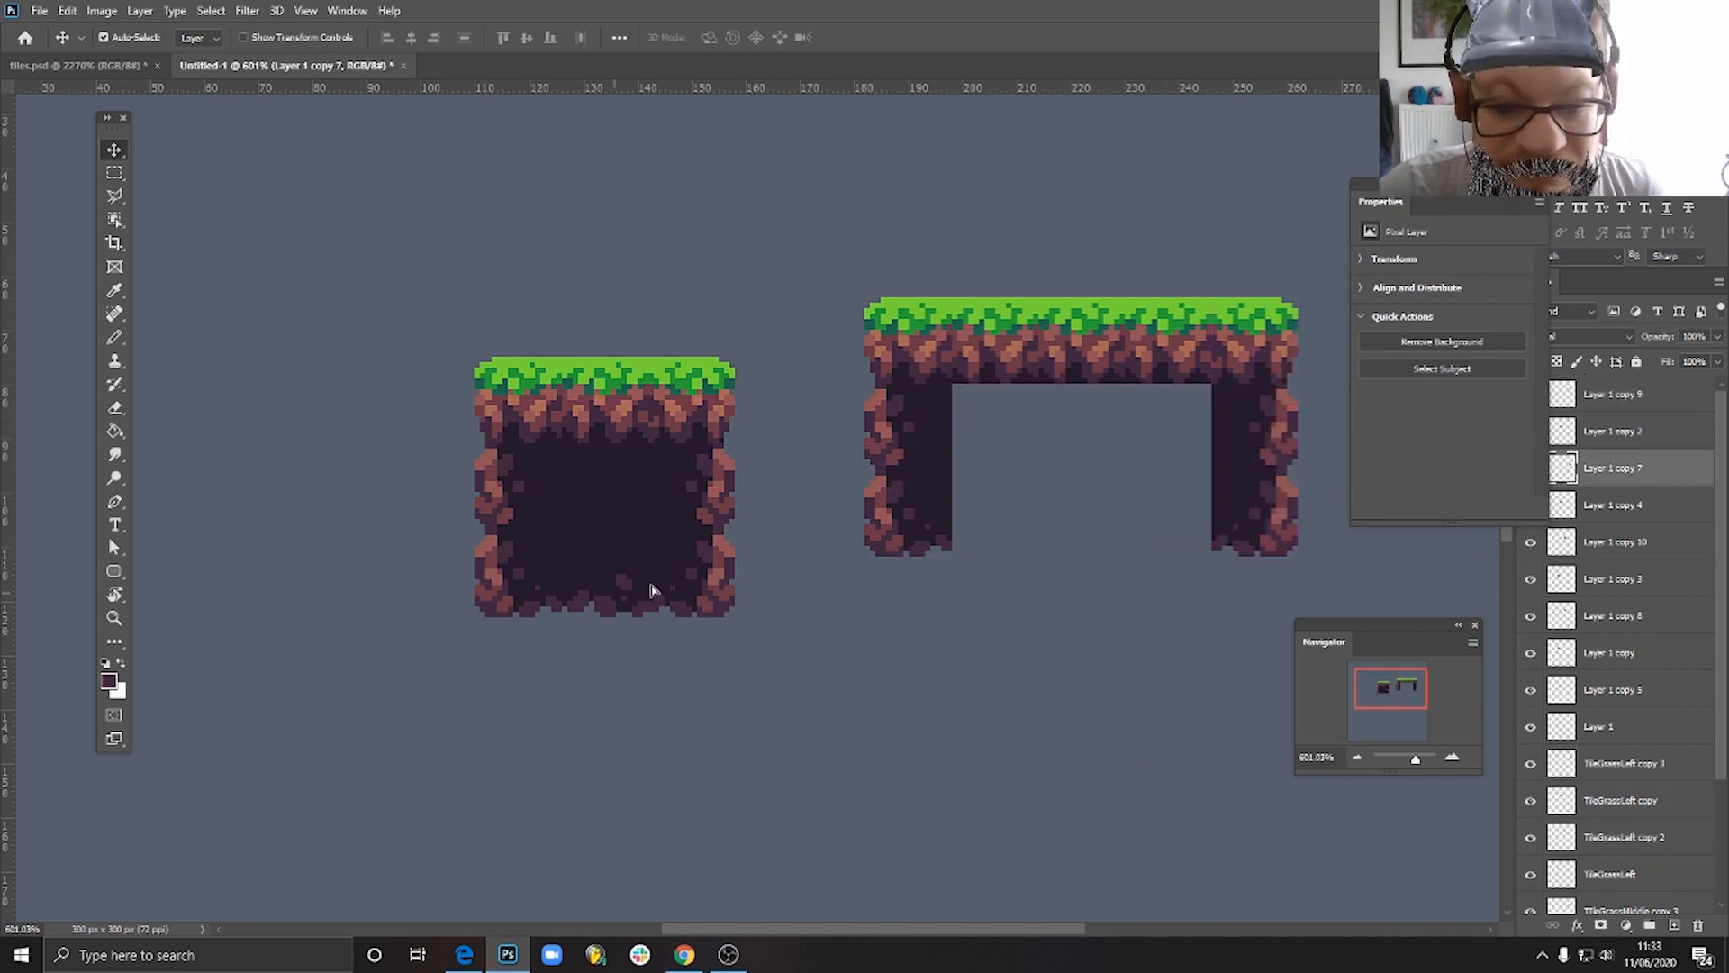
- Fill the gap in the five-tile-wide block with copies of the stony bottom tile and the plain soil tile
drag(652, 590, 1163, 513)
drag(608, 486, 1004, 435)
drag(1005, 435, 1210, 399)
- Delete the three tiles of the wide block's left column, from the bottom corner up to the grass-topped corner
scroll(1155, 575, down, 5)
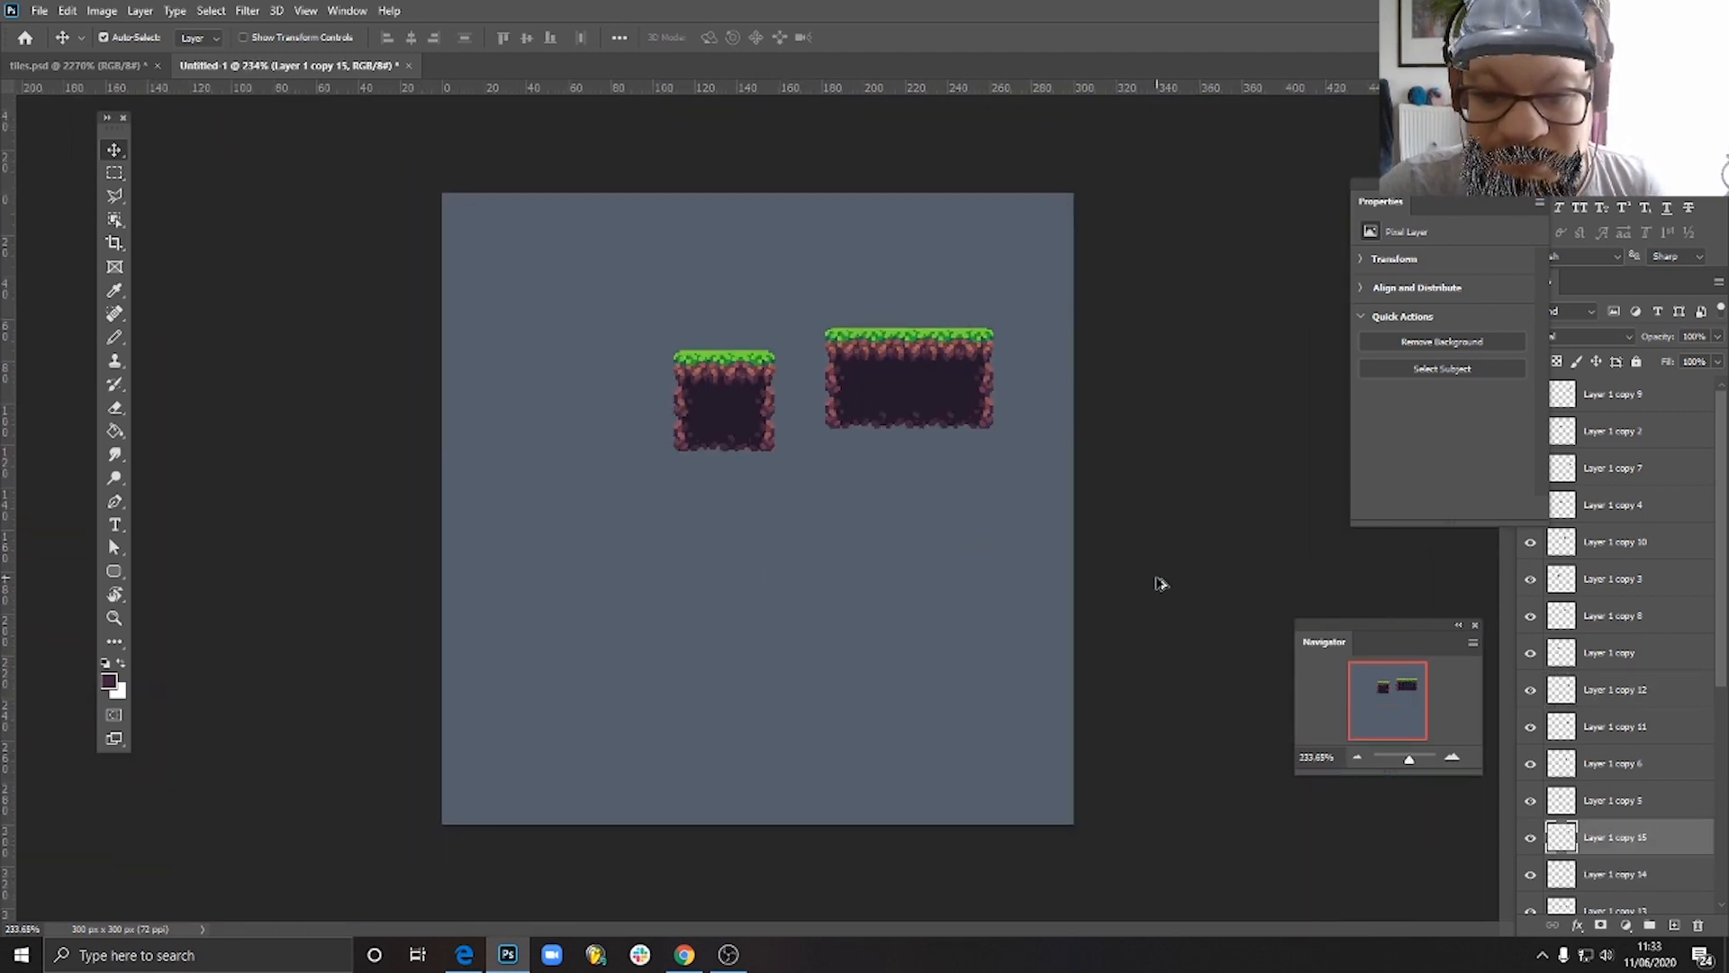
scroll(1156, 578, down, 2)
scroll(792, 332, up, 7)
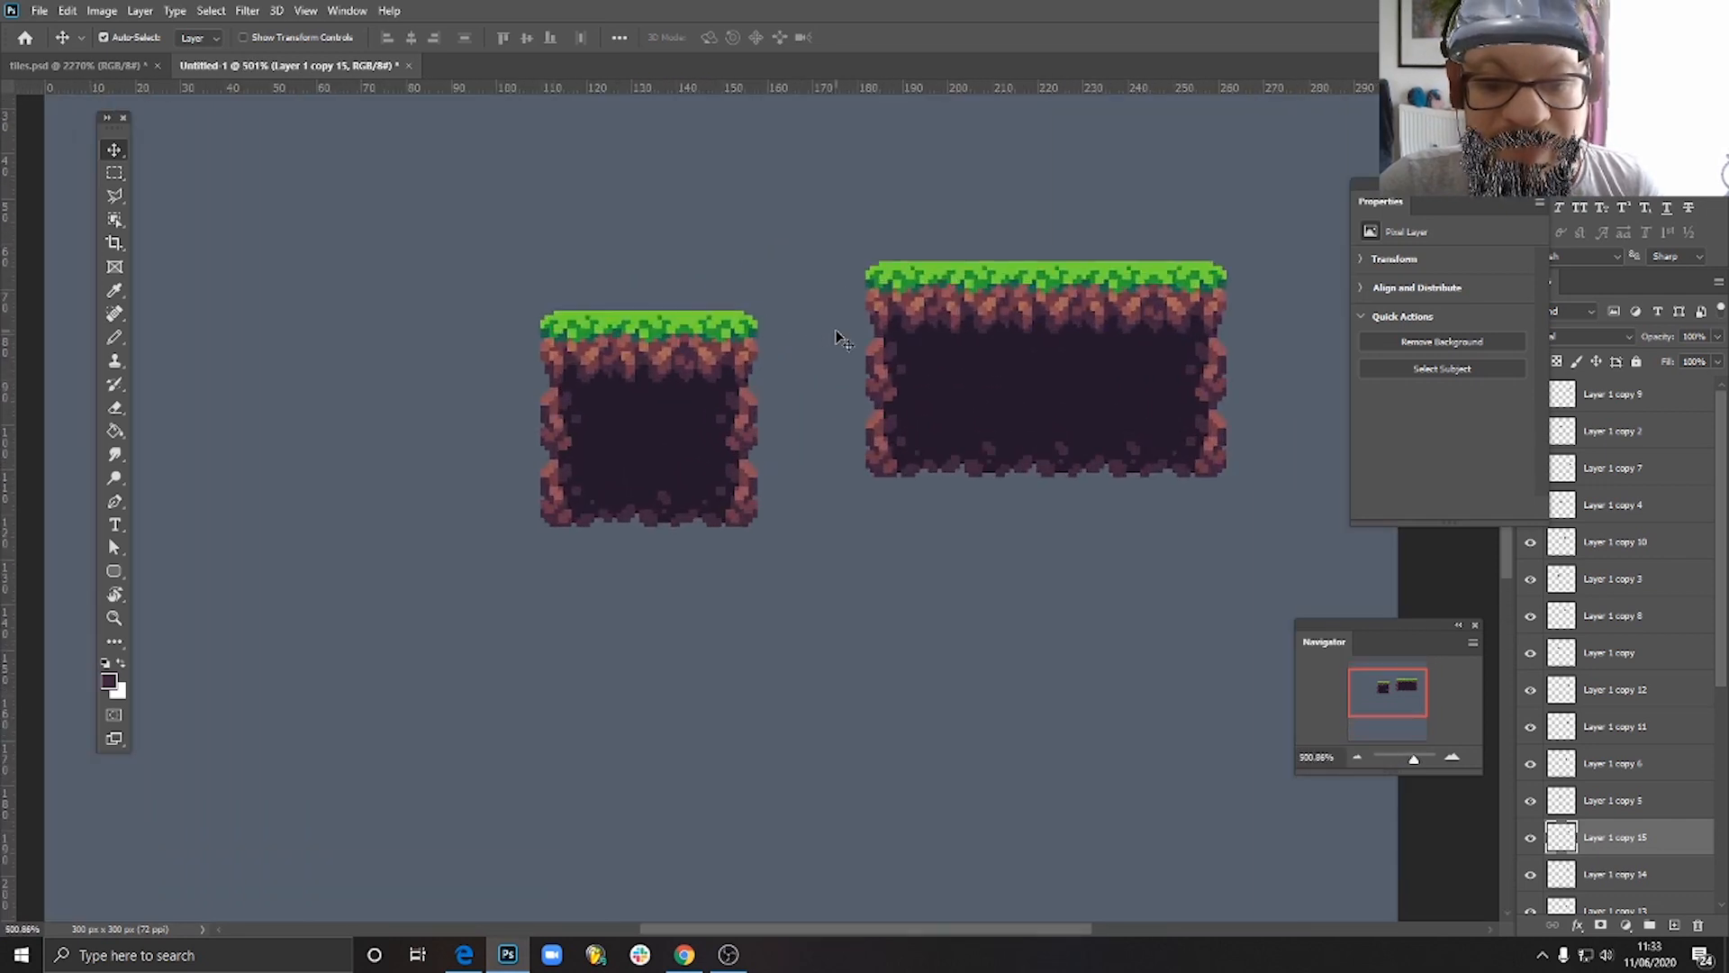
scroll(898, 500, down, 4)
click(864, 396)
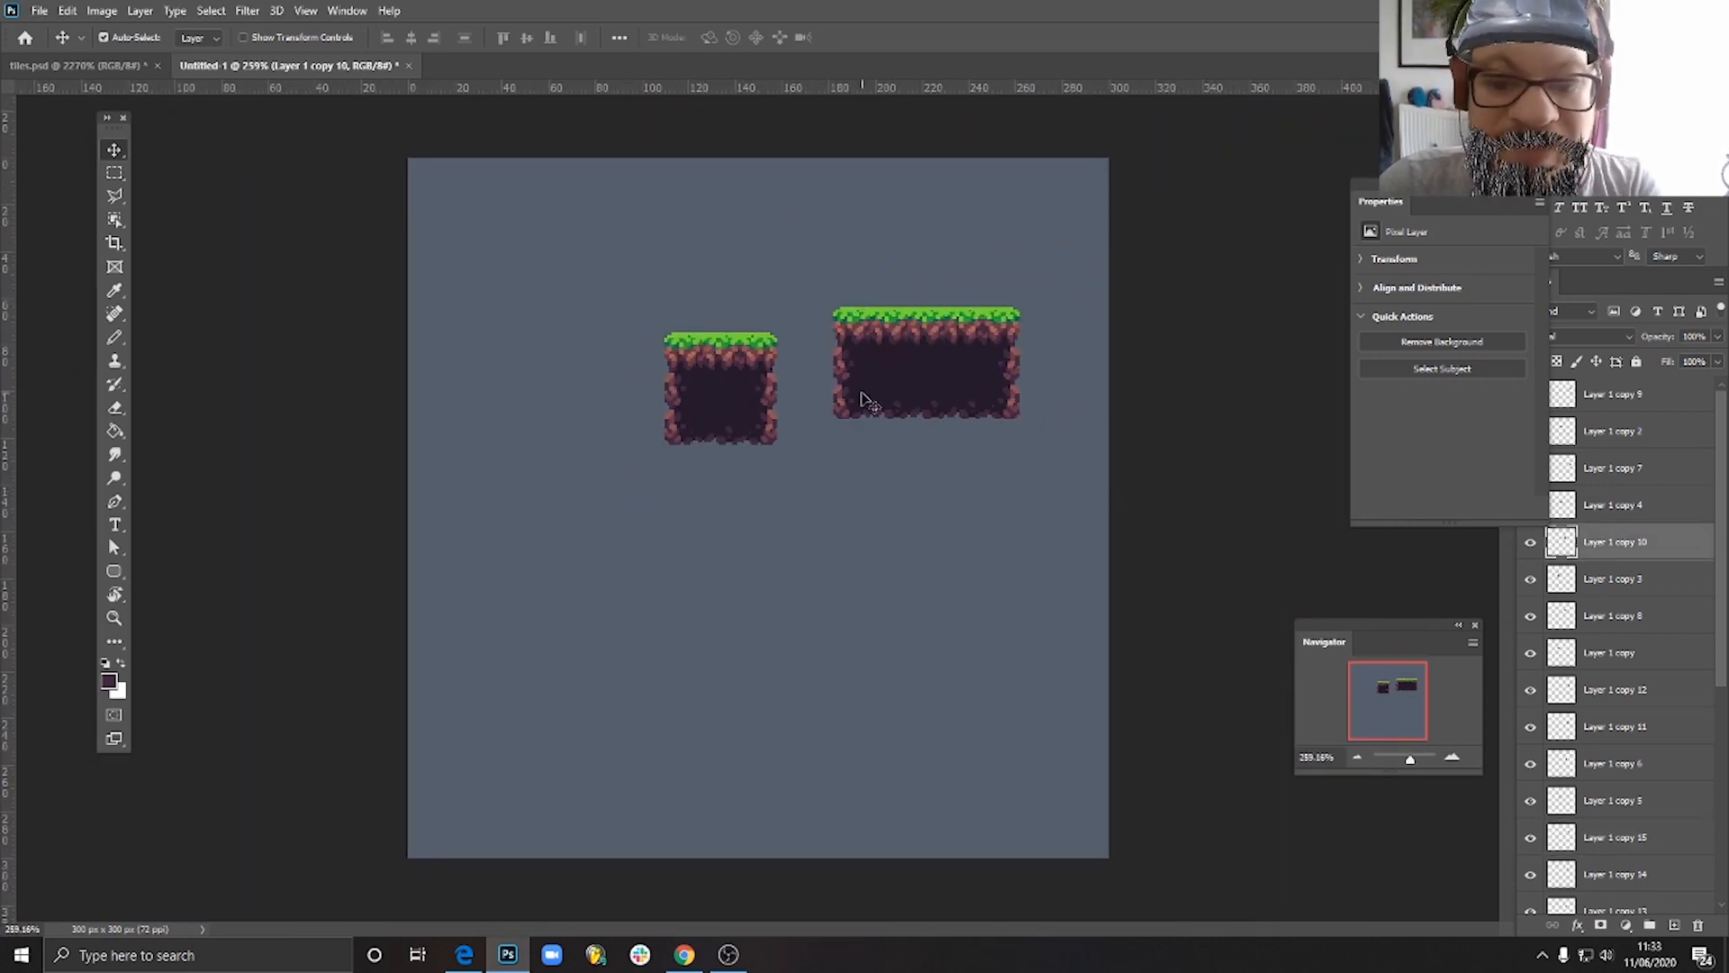
key(Delete)
click(849, 358)
click(851, 332)
key(Delete)
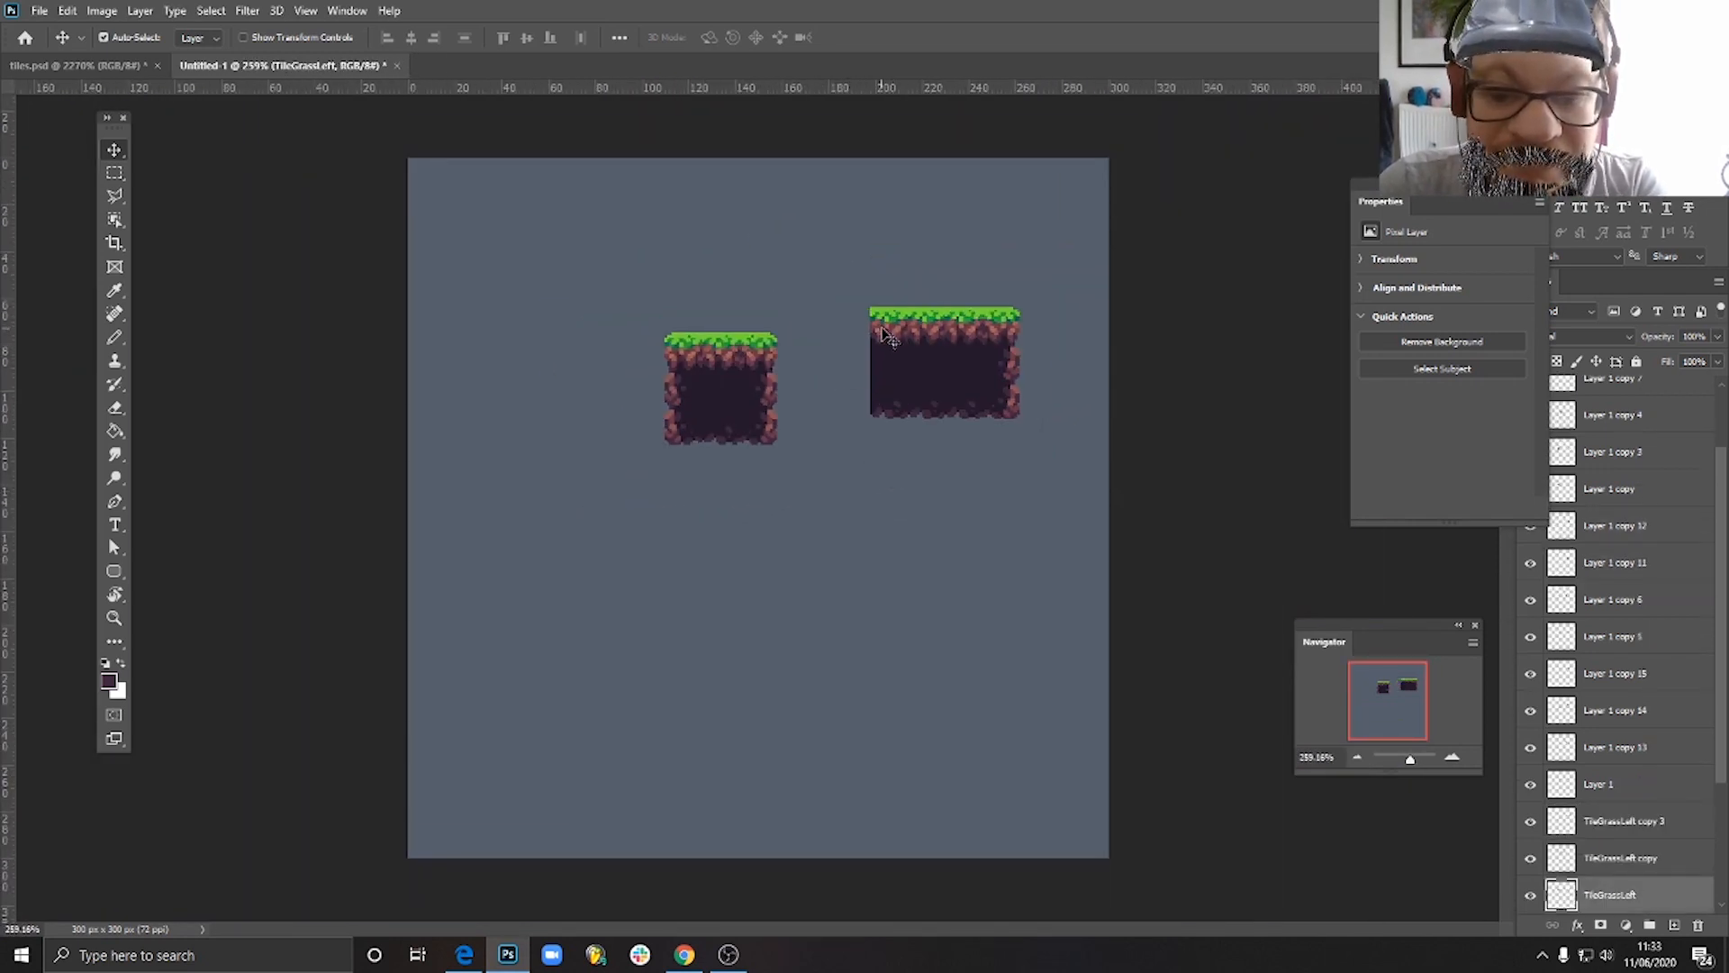
- Delete the four remaining grass tiles along the wide block's top row
click(890, 331)
key(Delete)
click(926, 333)
key(Delete)
click(991, 335)
key(Delete)
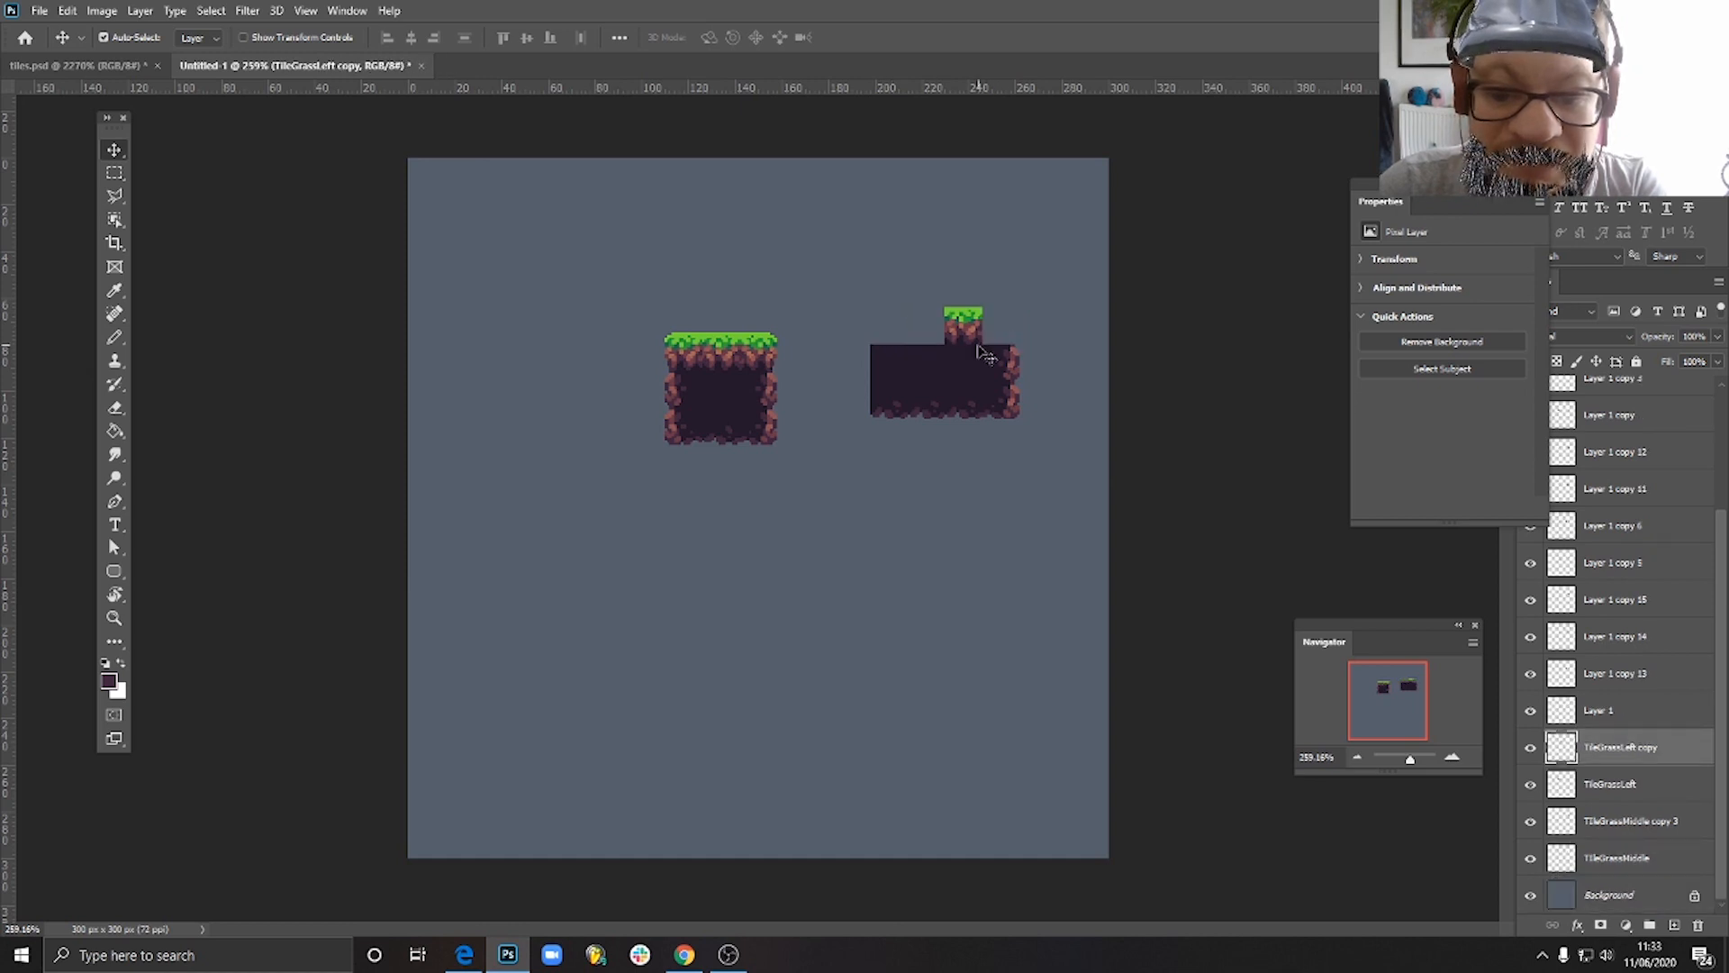
click(965, 330)
key(Delete)
- Delete the wide block's remaining rocky side, plain soil and stony bottom tiles
click(998, 364)
key(Delete)
key(Delete)
click(967, 402)
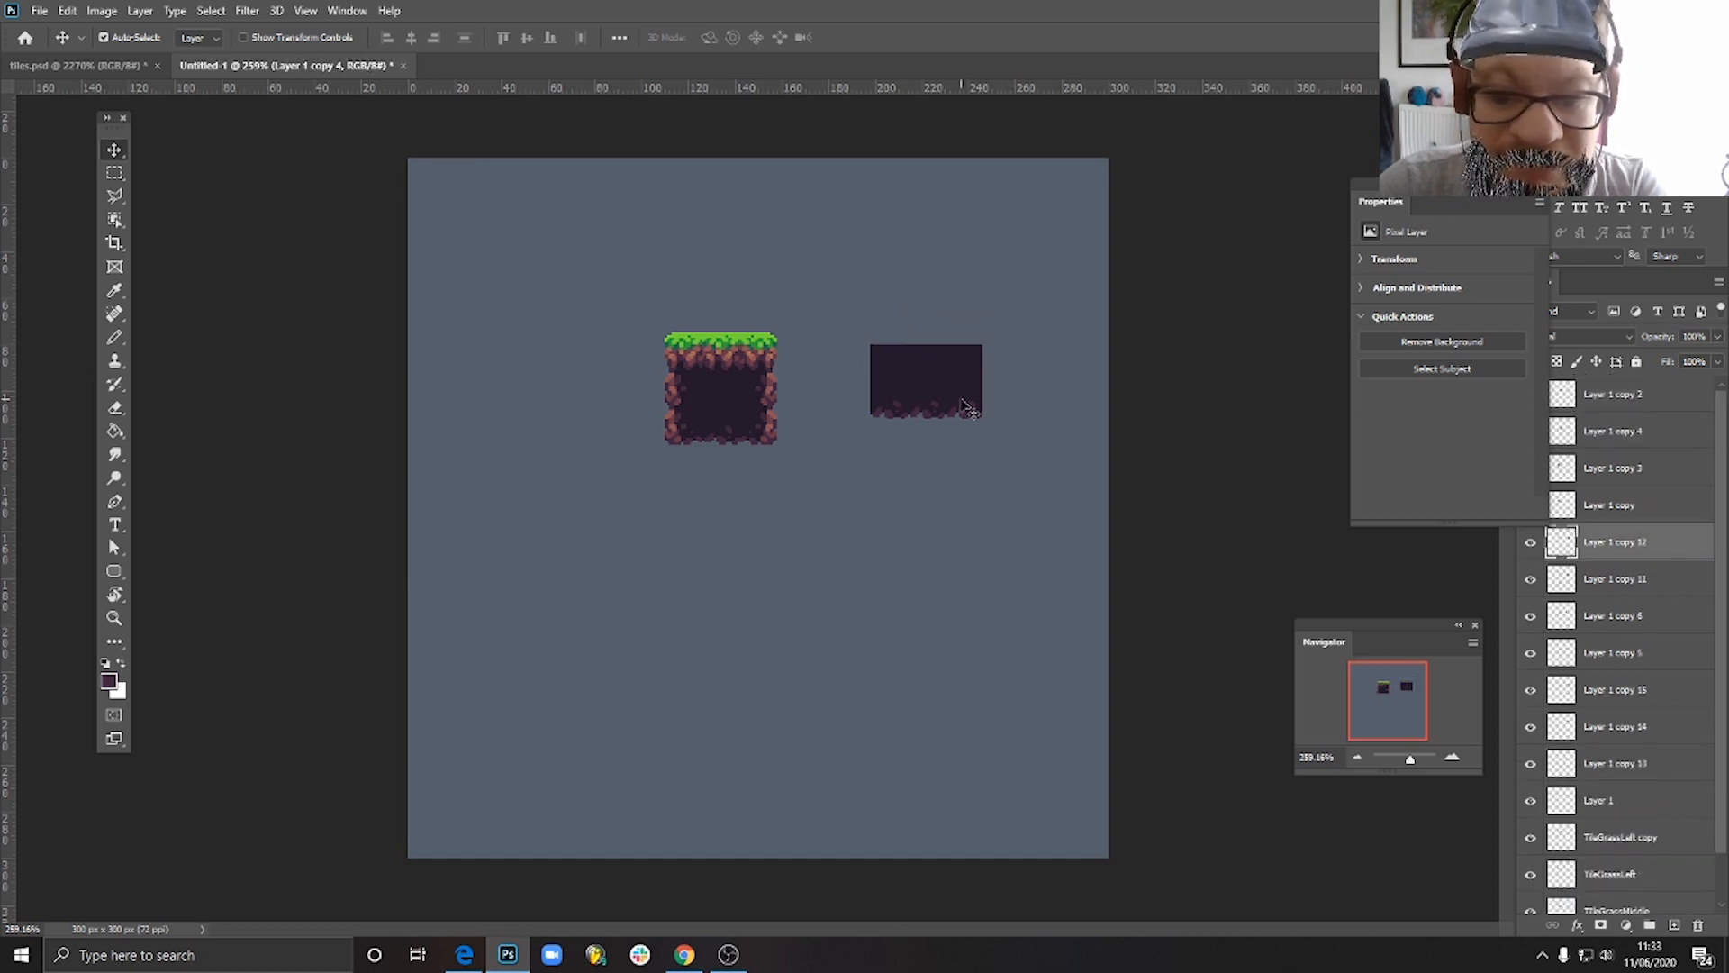
key(Delete)
click(899, 400)
key(Delete)
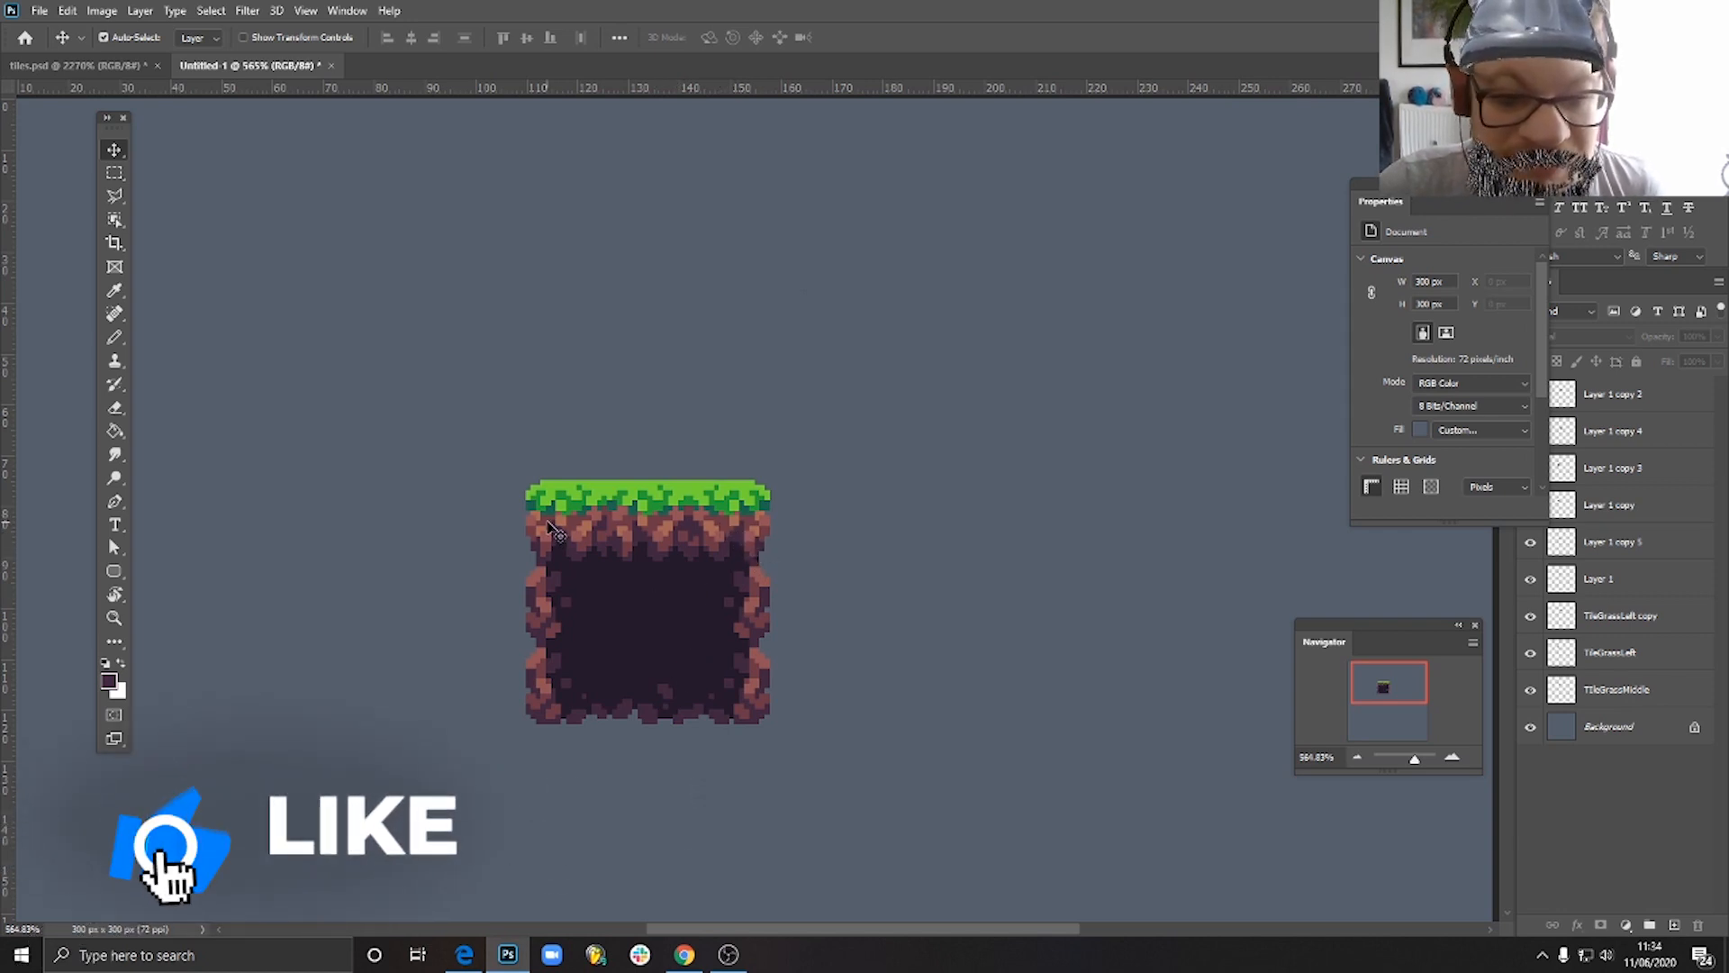
- Select all nine tiles of the three-by-three block and duplicate them together to the right, level with the original
mouse_move(606, 542)
mouse_down()
mouse_move(677, 427)
mouse_move(808, 362)
mouse_move(605, 541)
mouse_up()
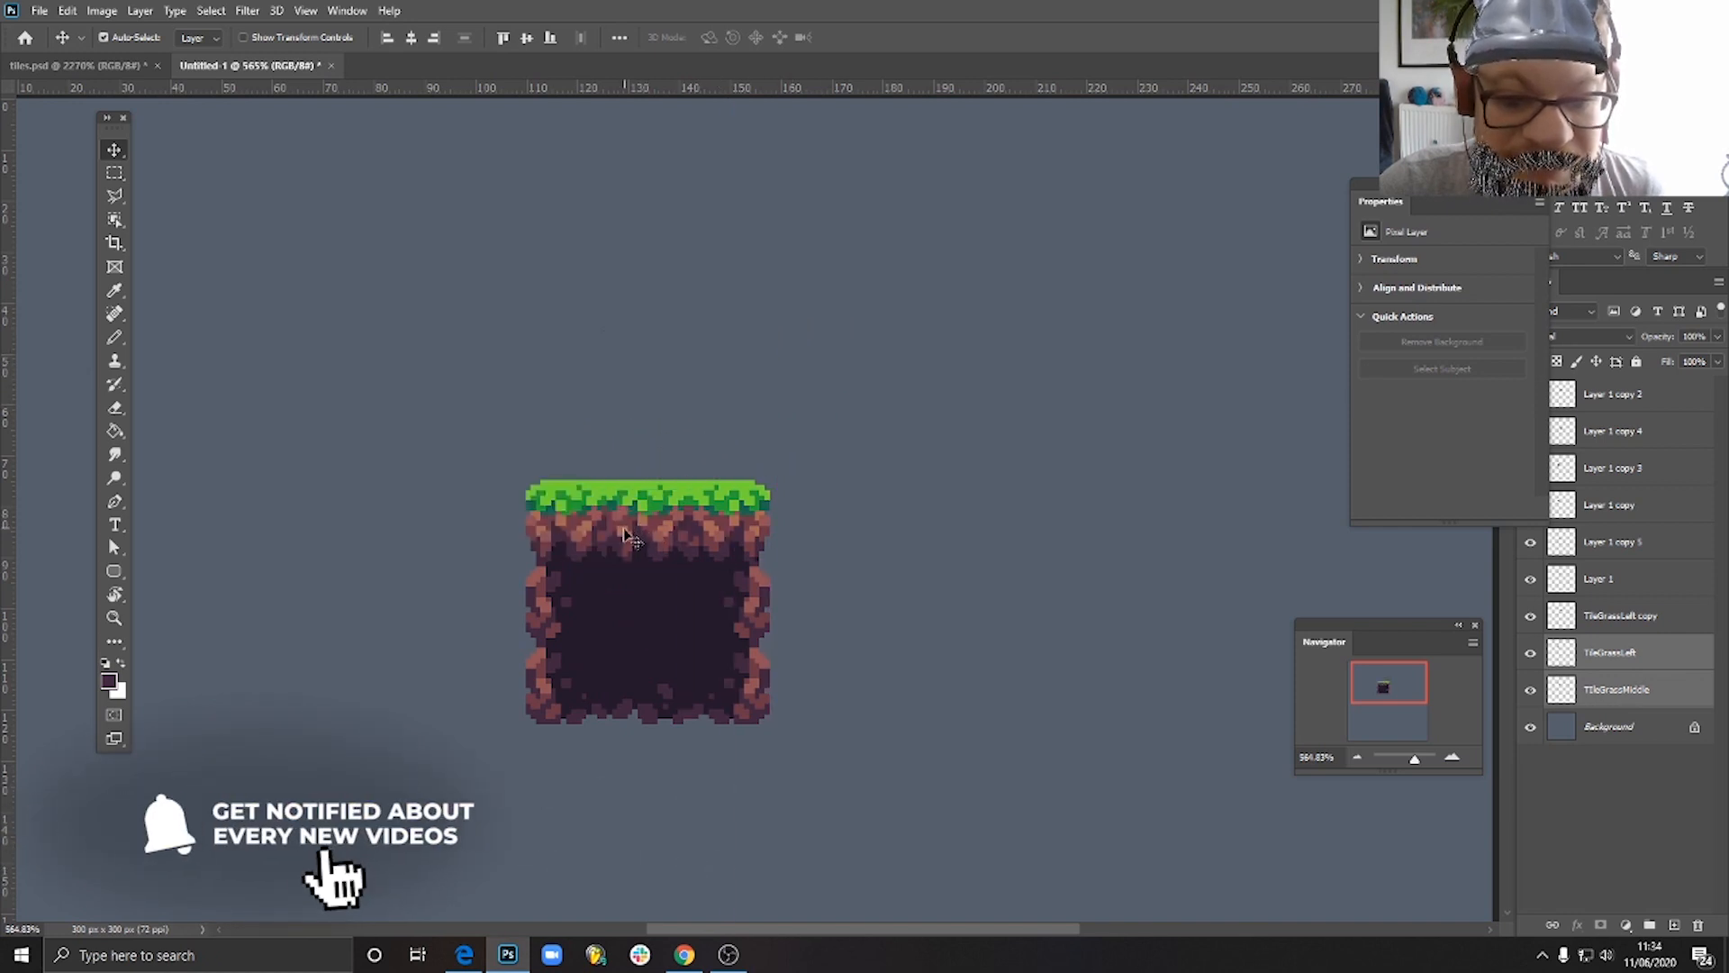
click(912, 633)
drag(417, 394, 796, 764)
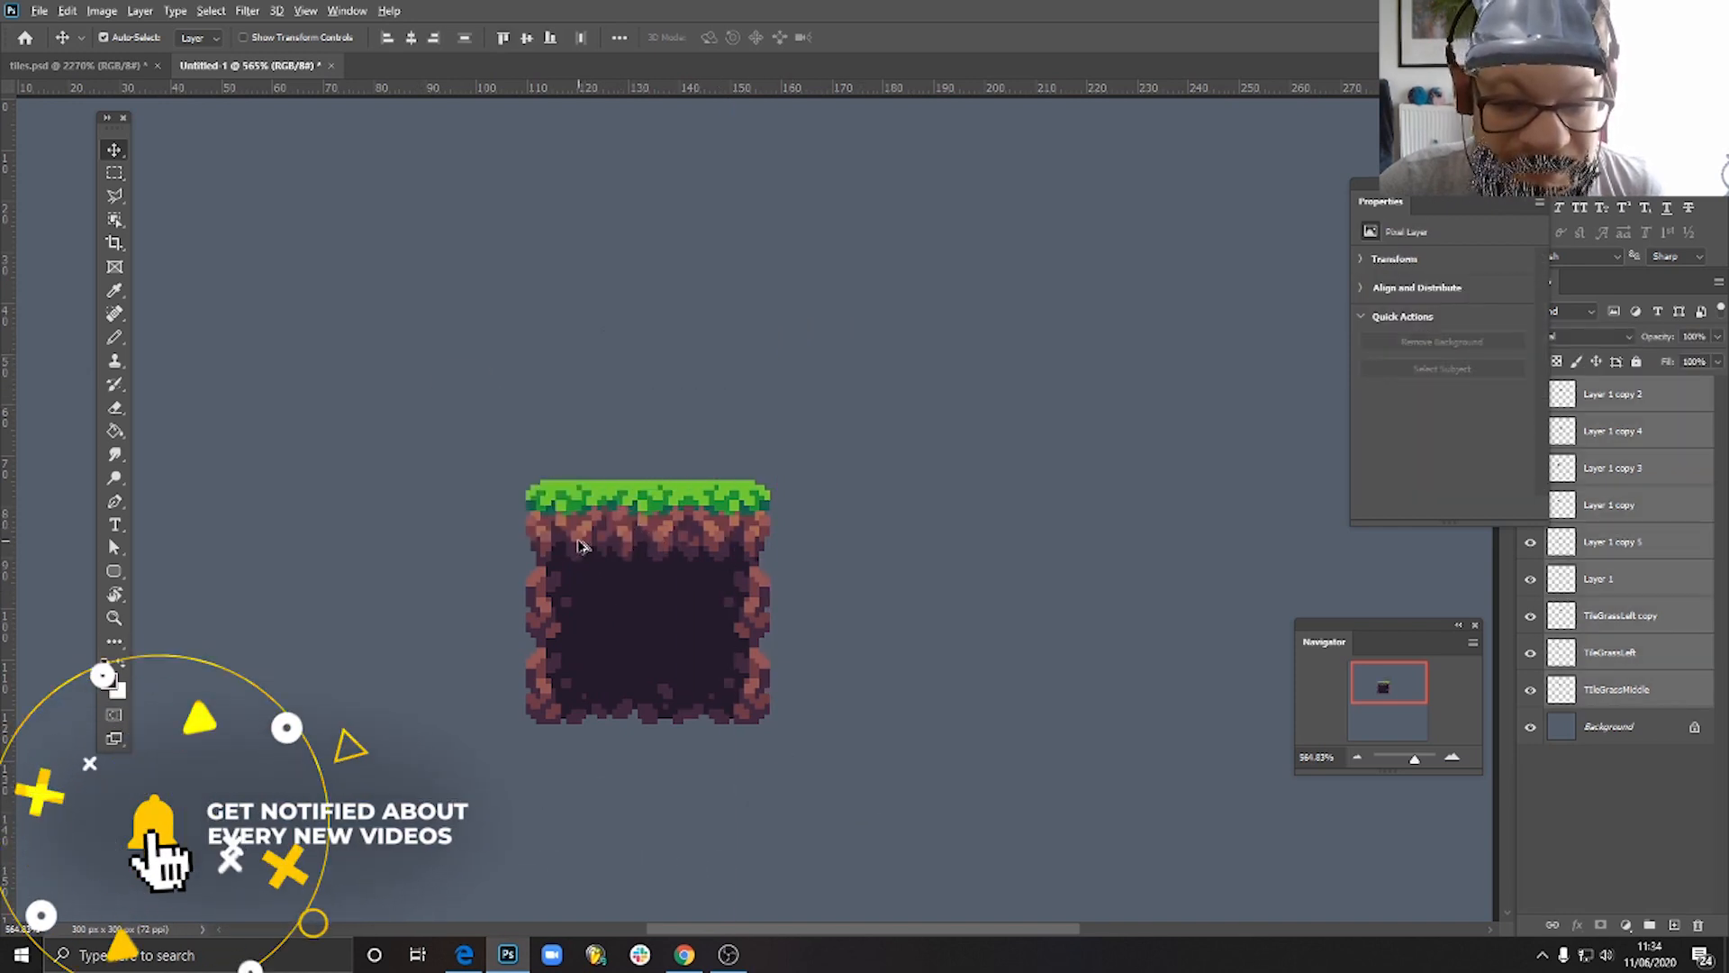
drag(580, 545, 1090, 544)
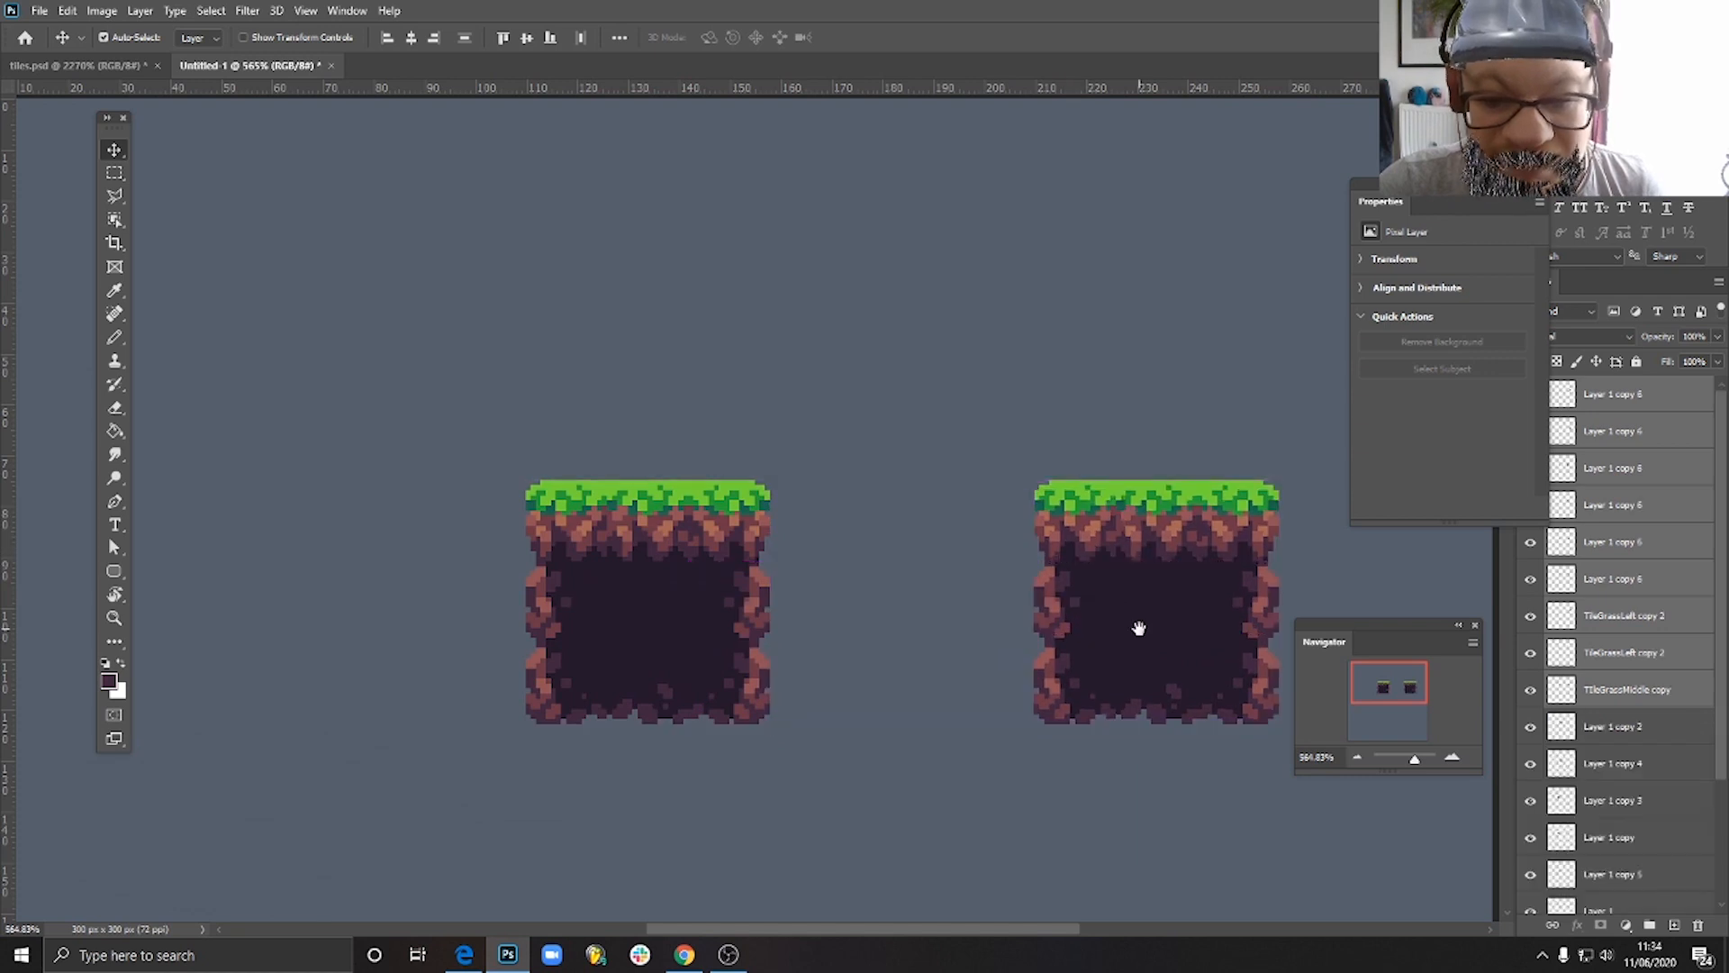
drag(1138, 628, 721, 625)
drag(627, 698, 754, 679)
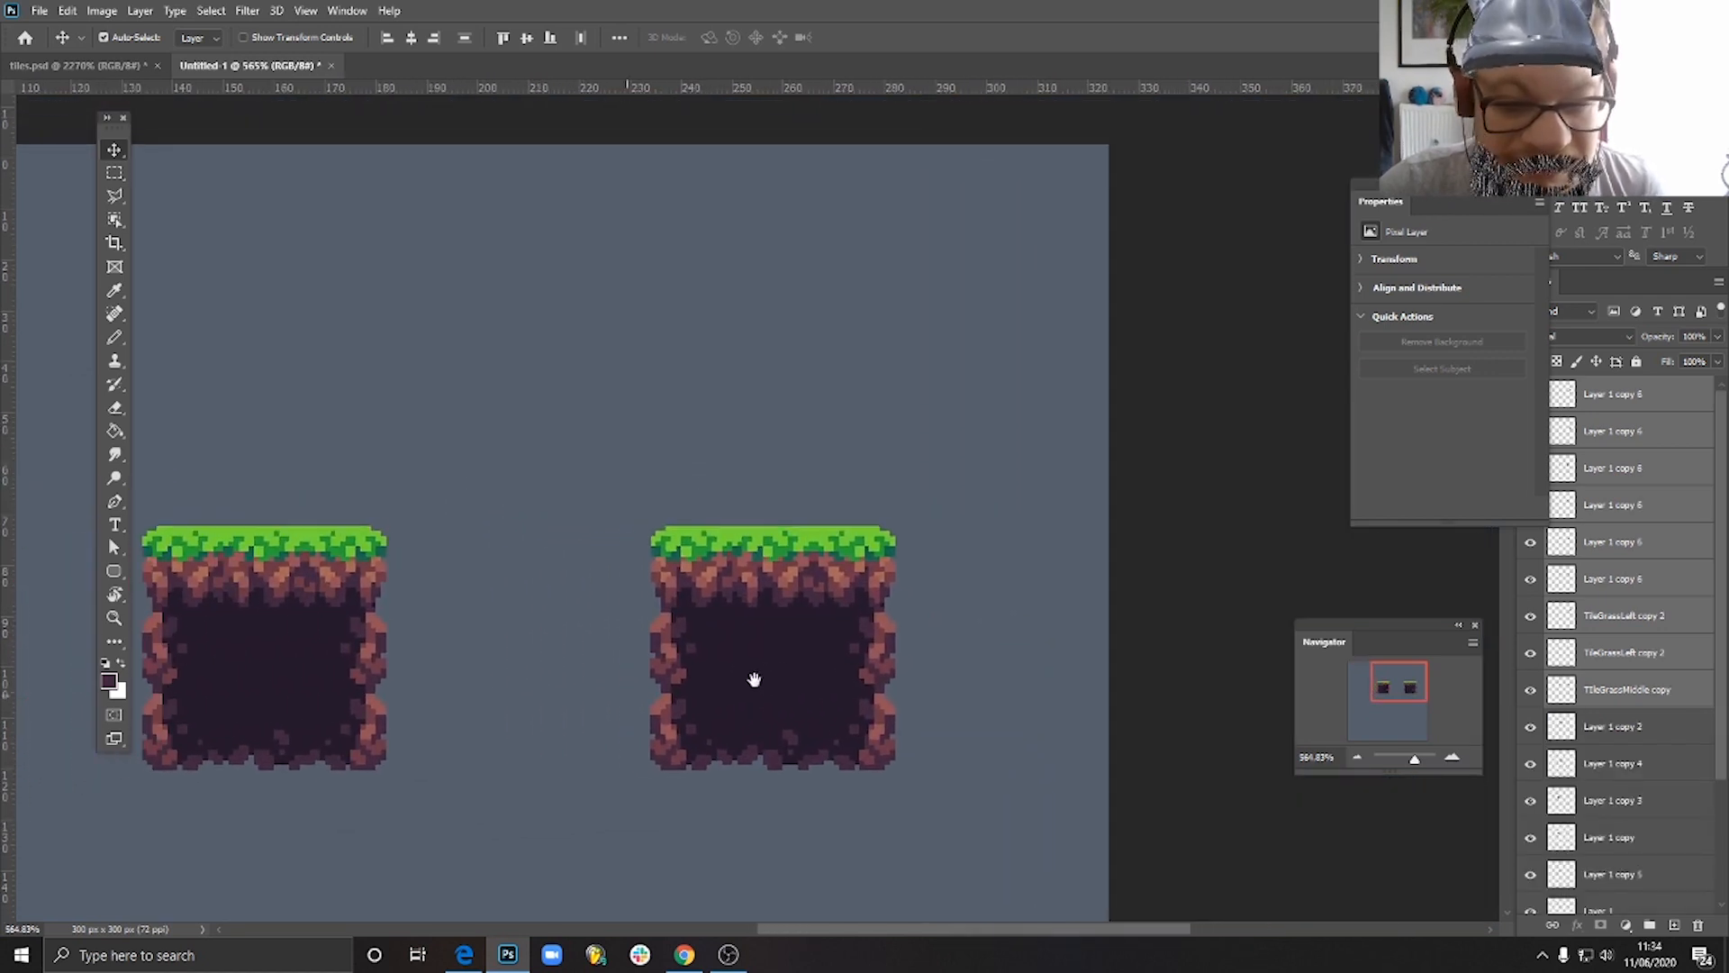
scroll(792, 714, up, 2)
click(1035, 645)
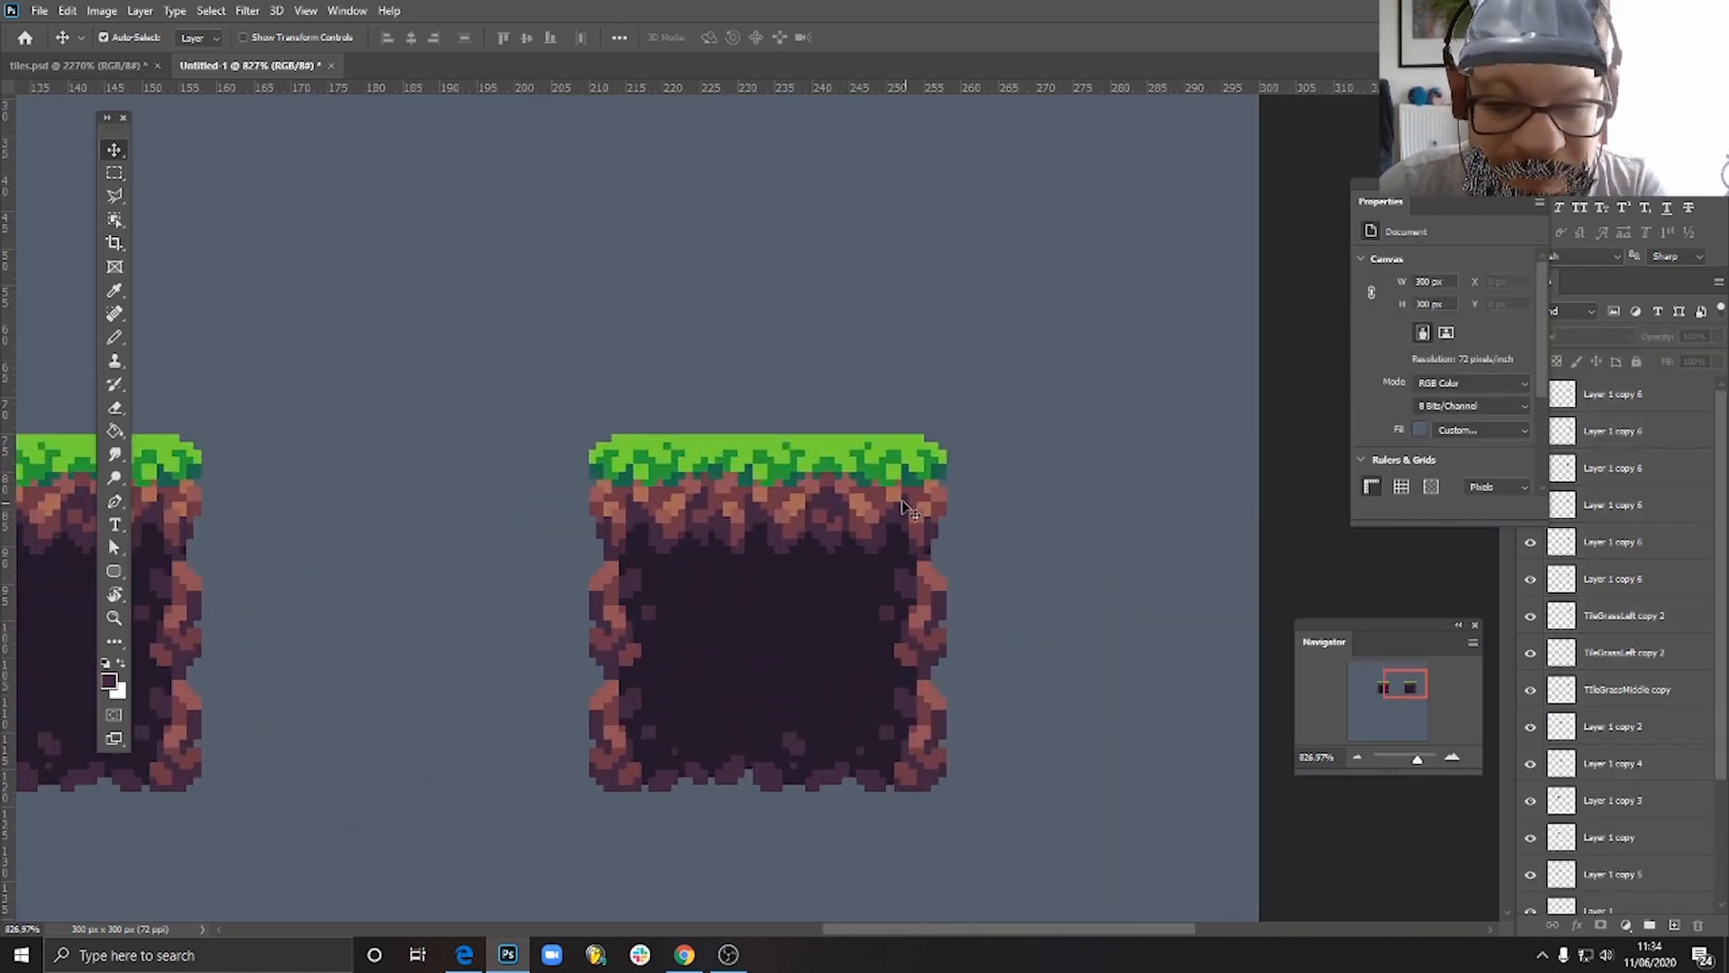
- Move the duplicated block's right column aside and extend the block with copies of the middle grass, stony bottom and plain soil tiles
drag(905, 509, 778, 330)
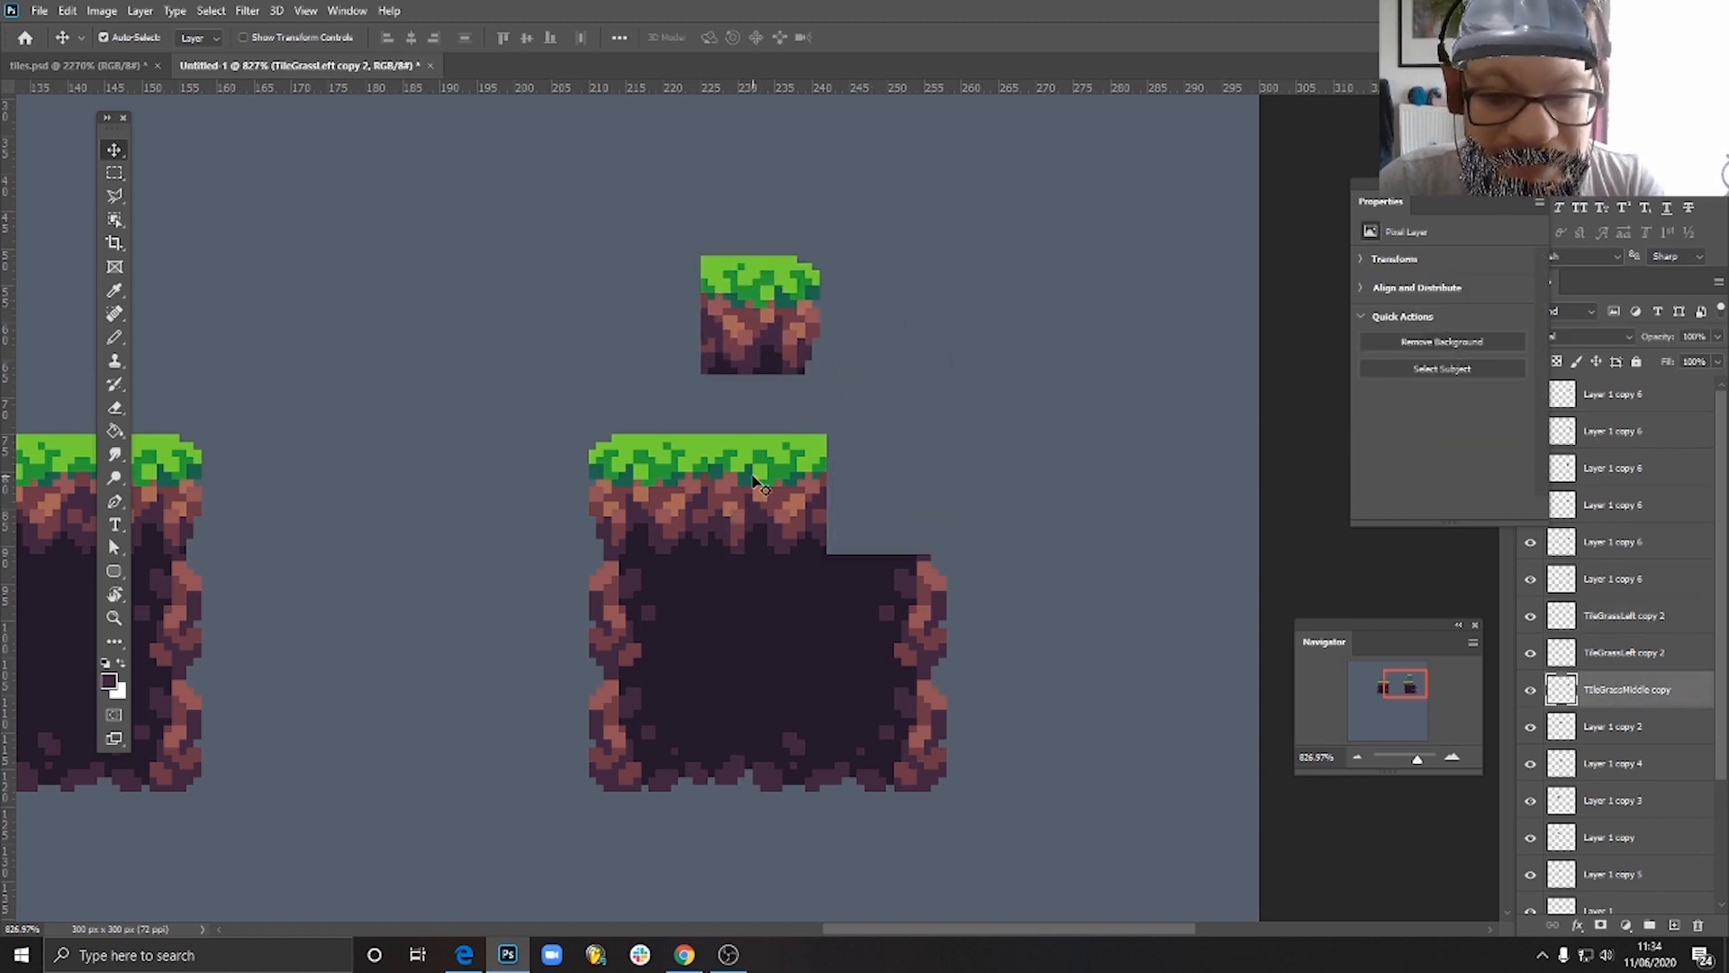
drag(755, 482, 870, 489)
click(920, 622)
shift+click(912, 751)
drag(915, 625, 1211, 608)
drag(783, 770, 935, 756)
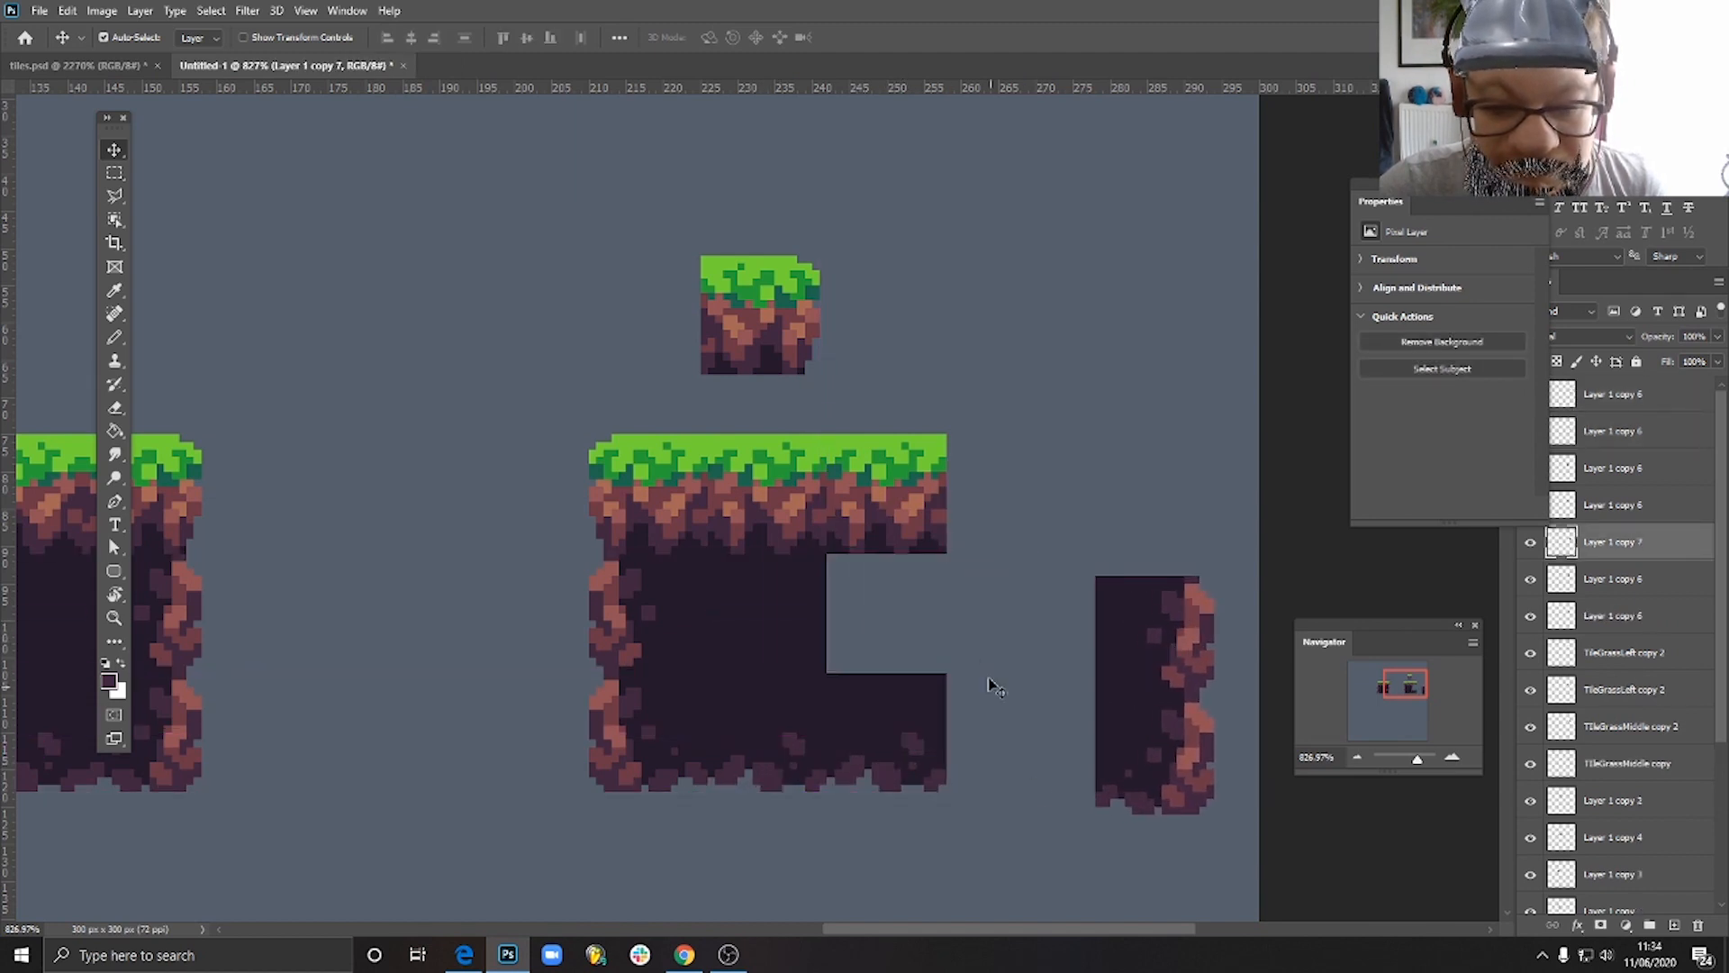
drag(740, 624, 907, 649)
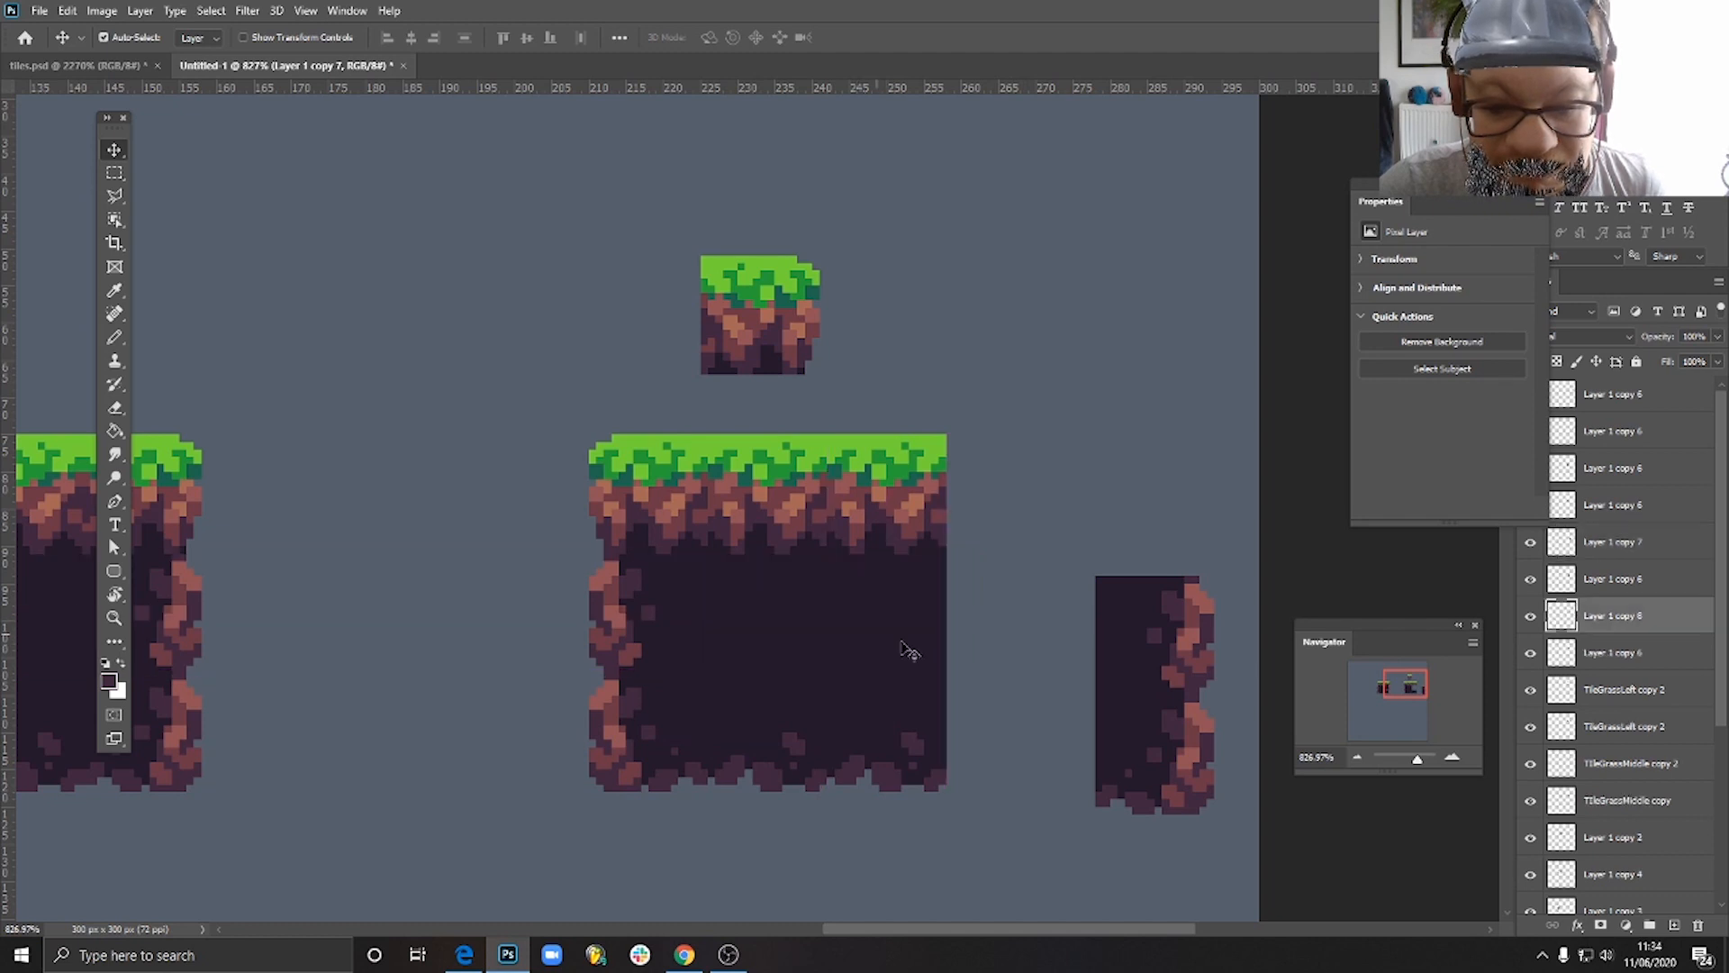
- Start a raised, two-tile-wide ledge beyond the grass row using copies of the left grass corner, left side and right grass corner tiles
drag(635, 547, 965, 312)
drag(603, 626, 961, 389)
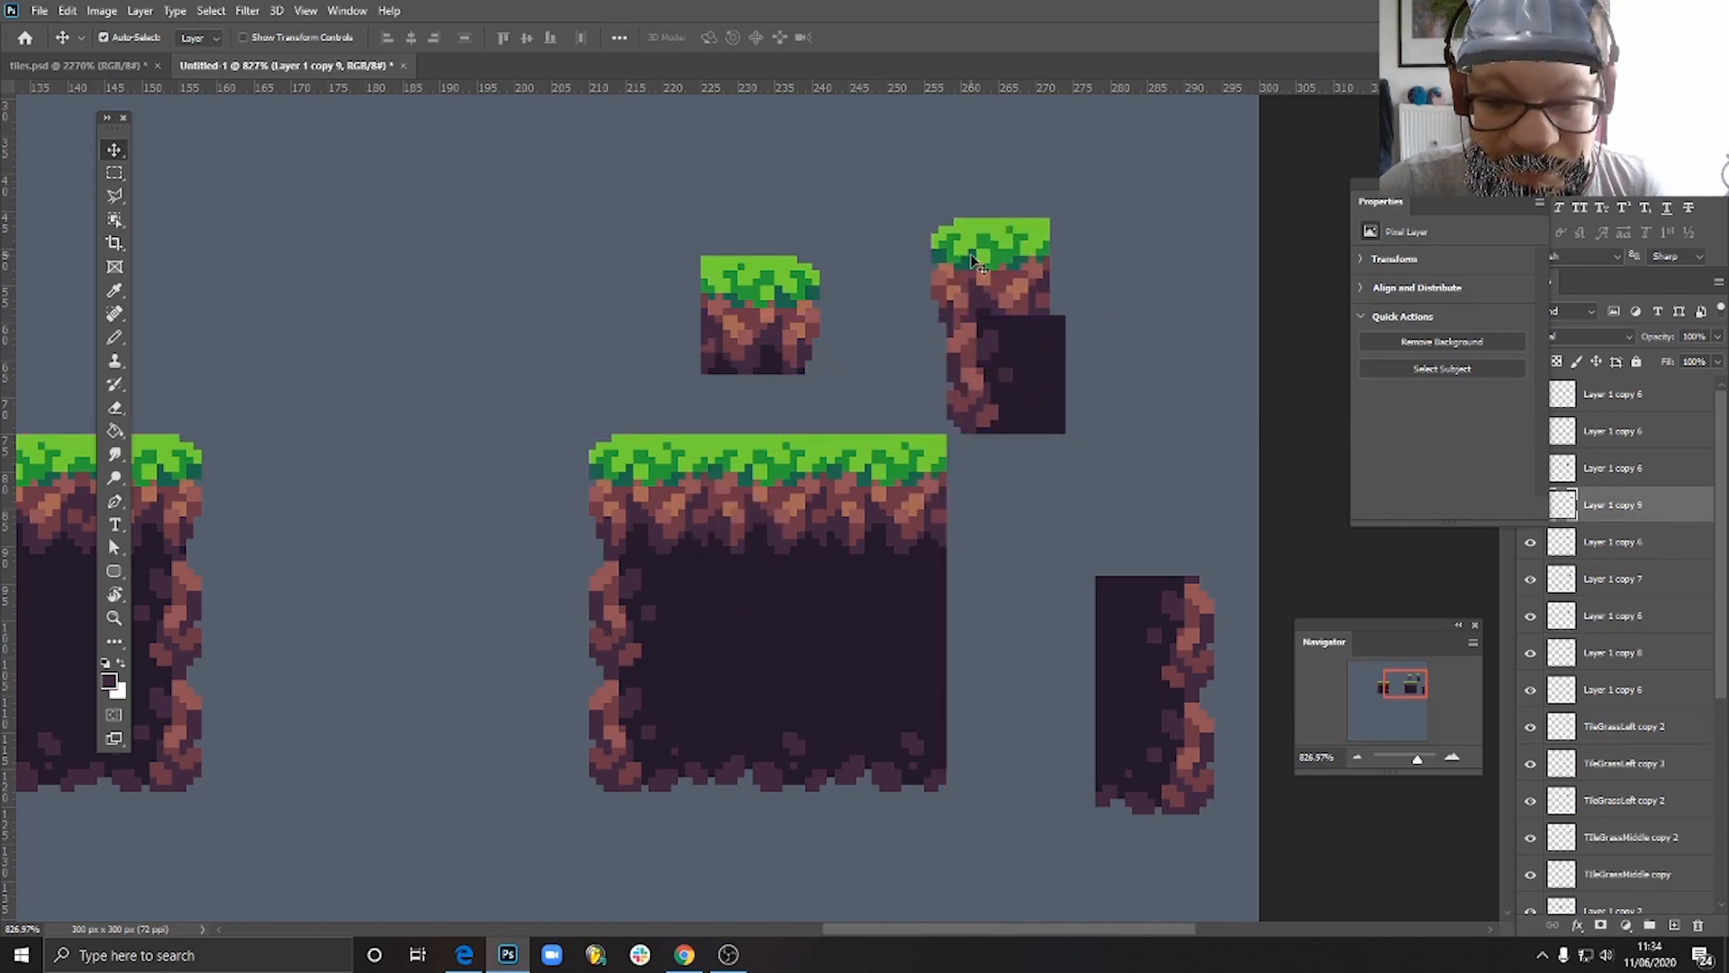
mouse_move(972, 259)
mouse_down()
mouse_move(1005, 222)
mouse_move(988, 238)
mouse_up()
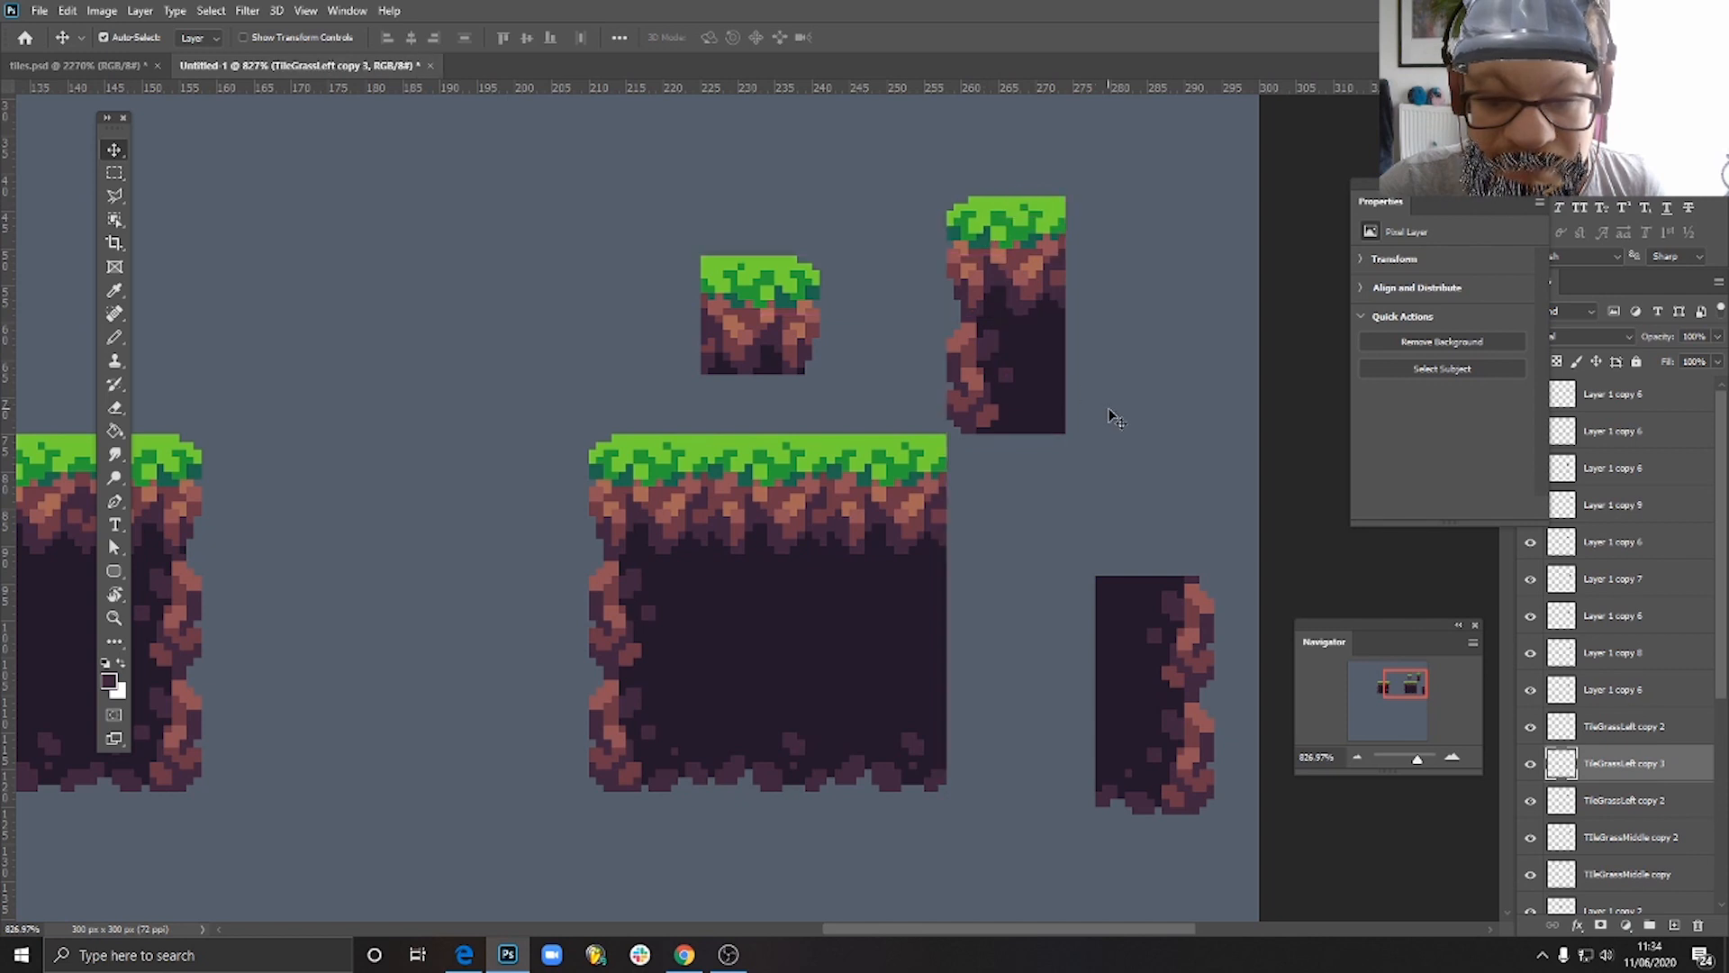
drag(782, 345, 1115, 263)
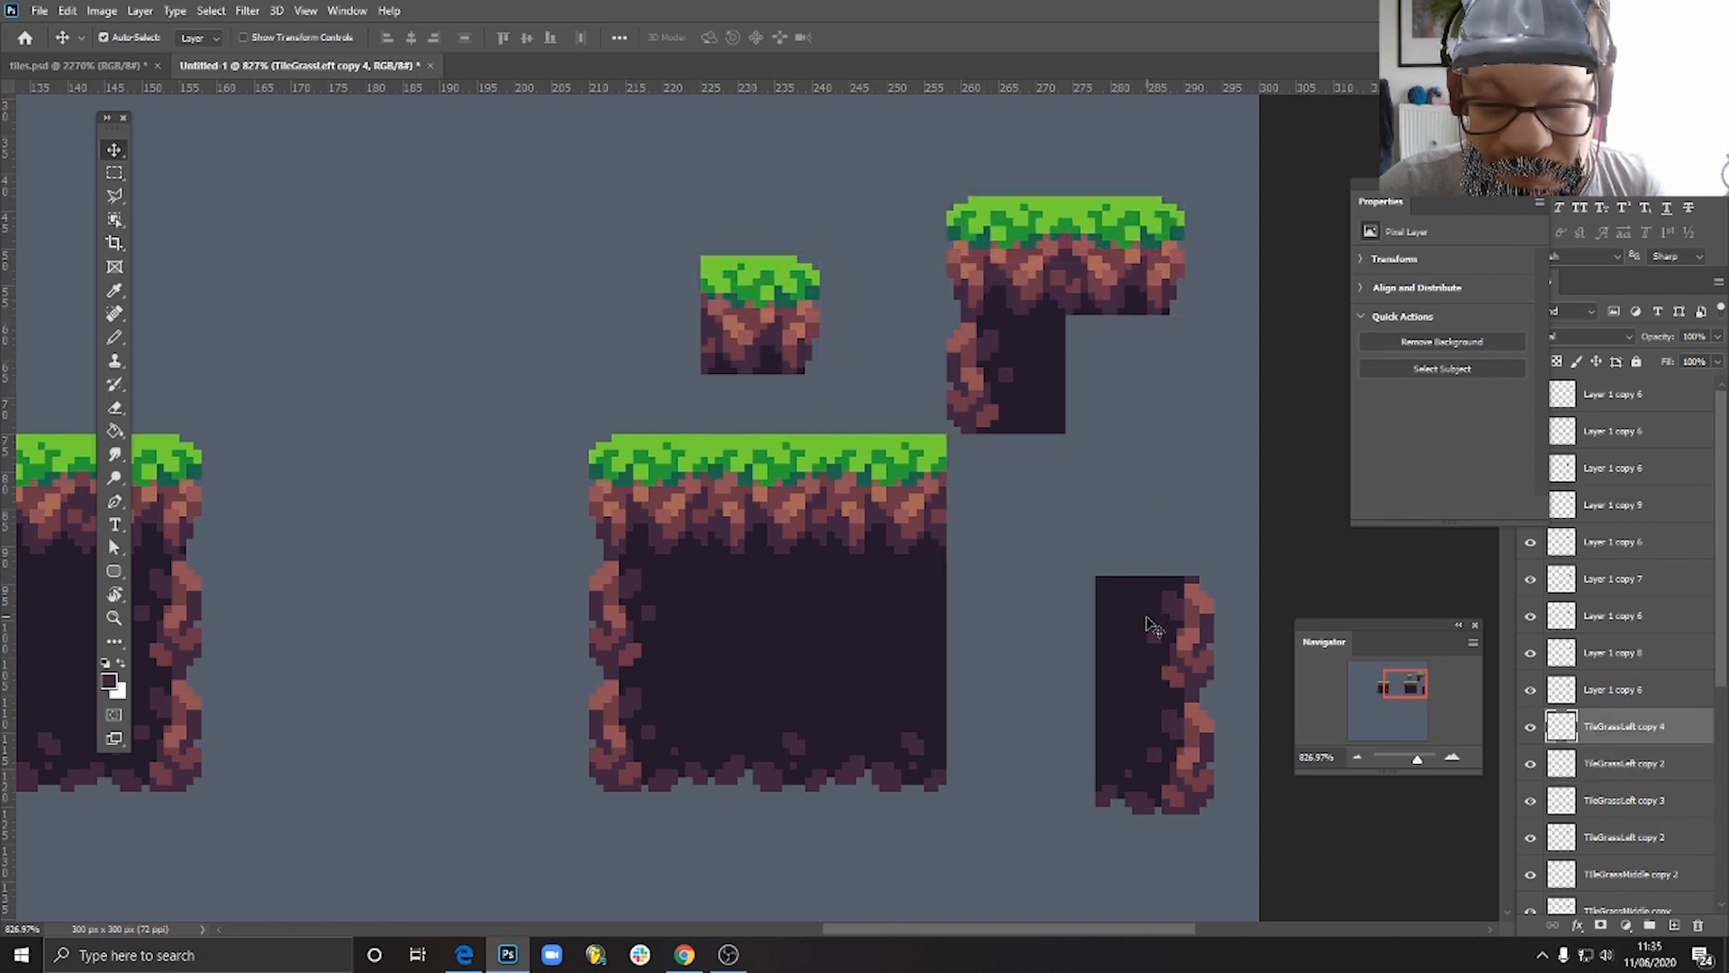
- Build the ledge's rocky right edge down to the base with copies of the right side tile, the bottom corner and a stony bottom tile
drag(1153, 626, 1142, 540)
drag(1126, 530, 1126, 647)
drag(1156, 753, 1004, 764)
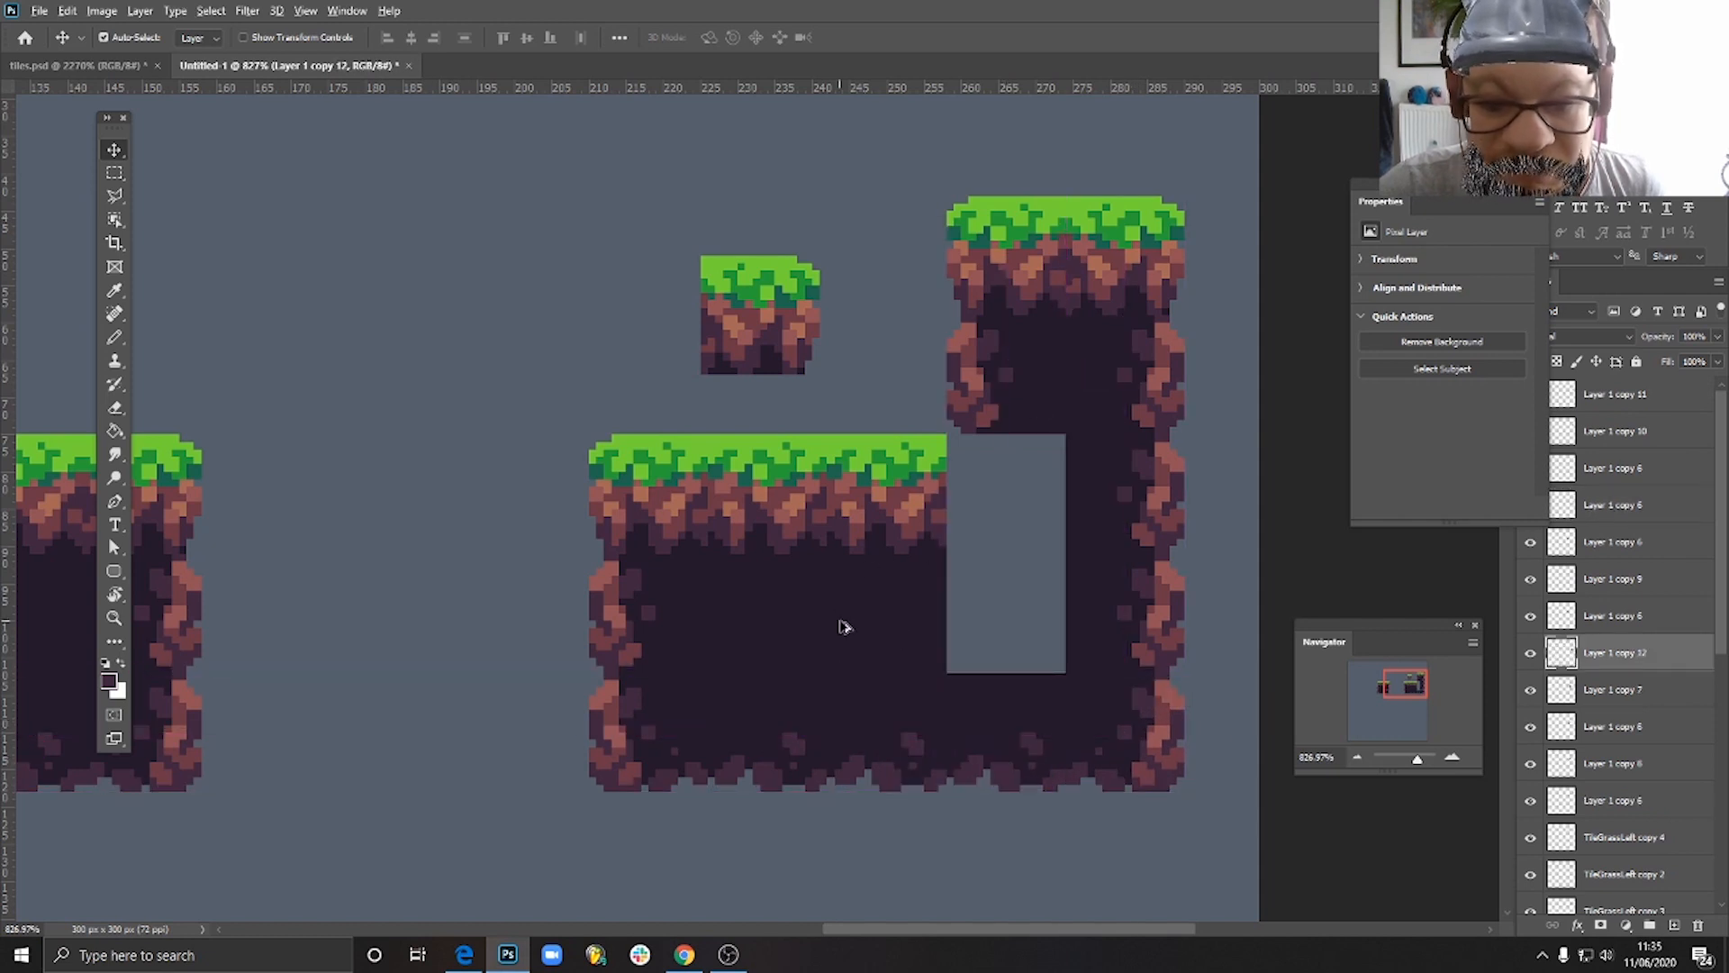
- Fill the gap beneath the raised ledge with two plain soil copies and remove the spare grass corner tile
drag(844, 627, 964, 633)
drag(963, 619, 982, 504)
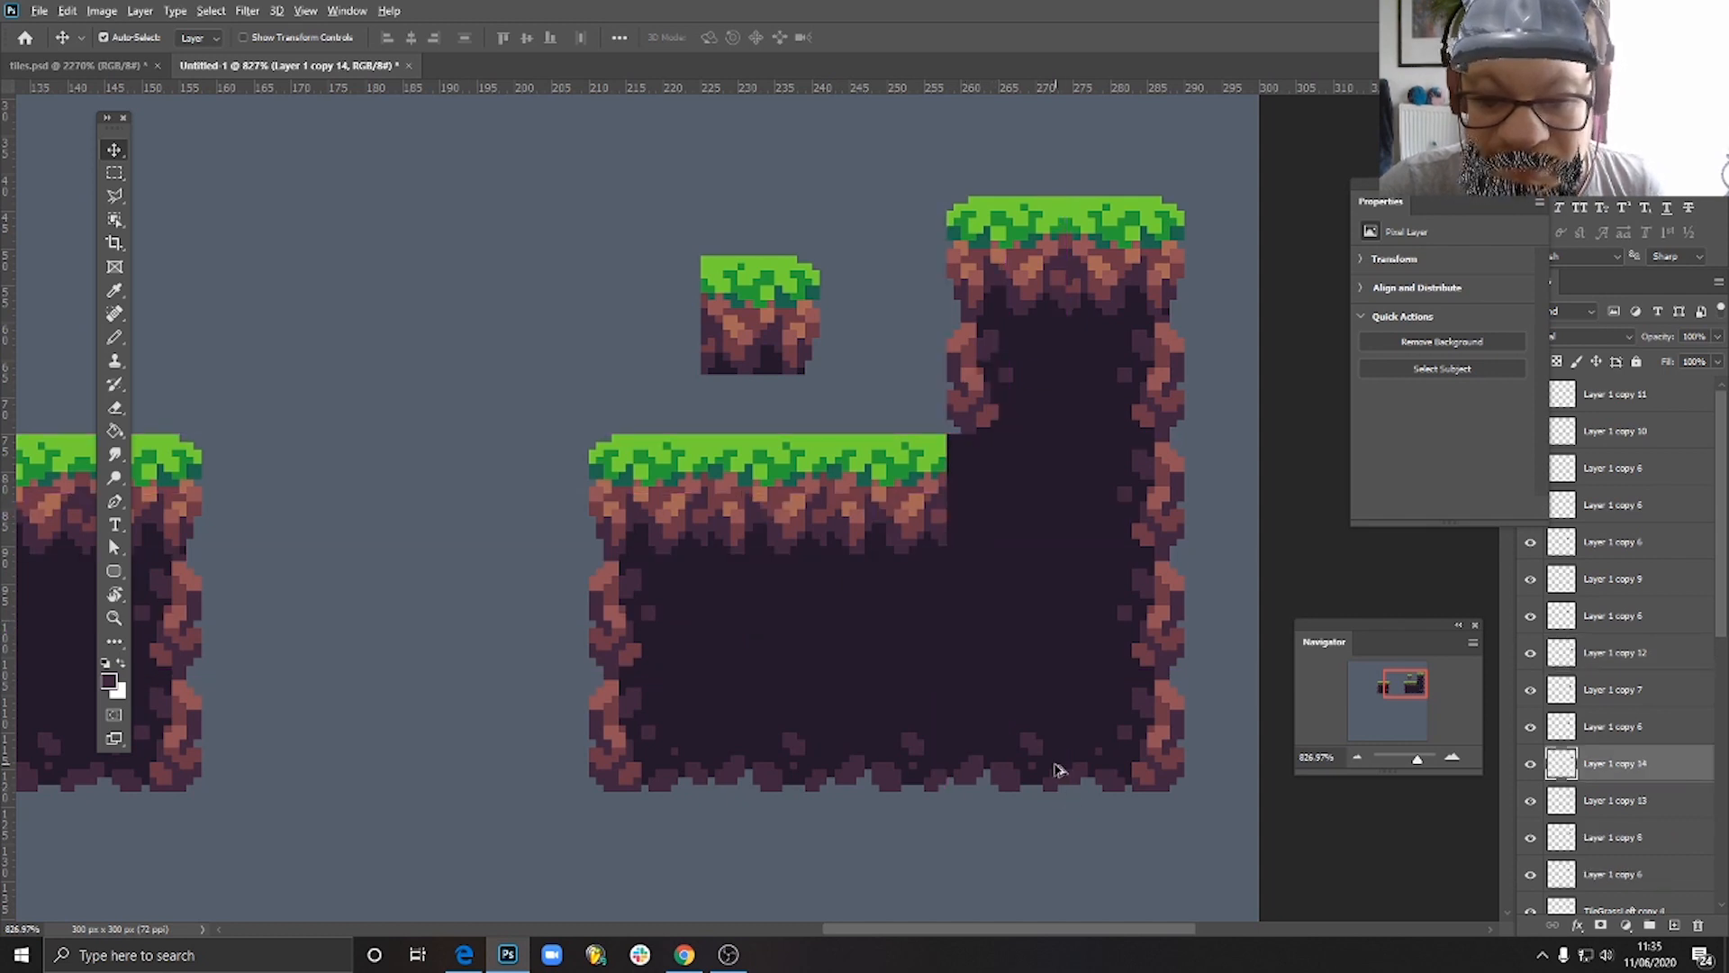
scroll(1058, 761, down, 5)
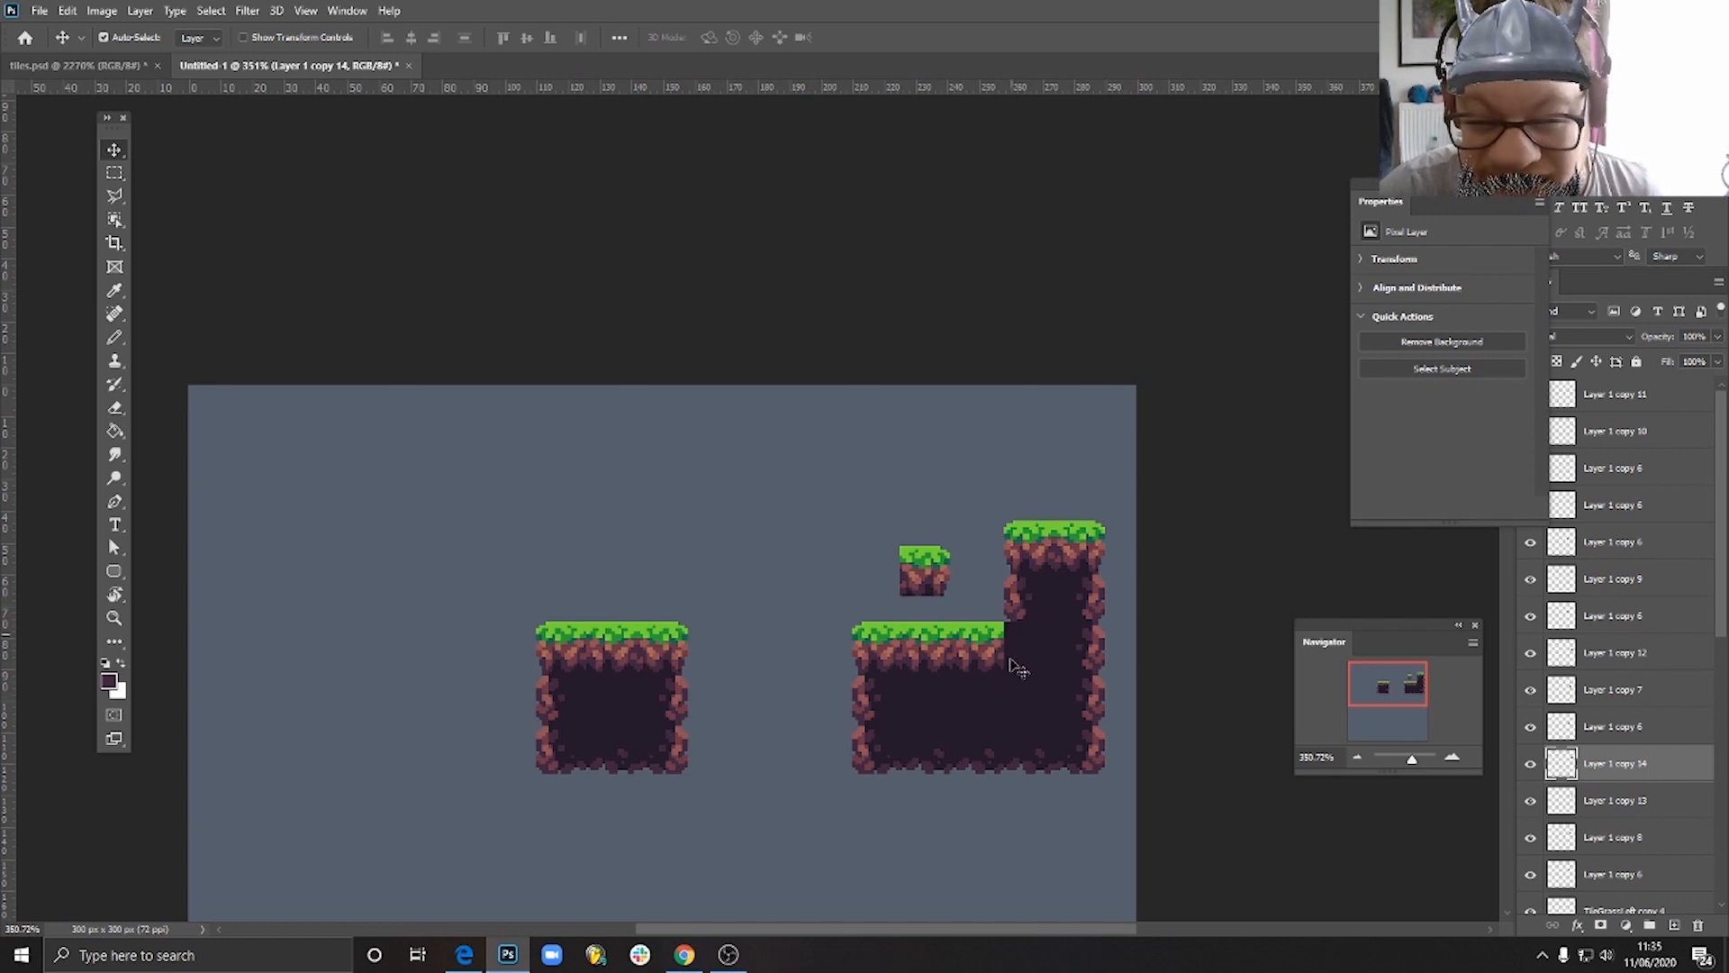
drag(926, 577, 990, 734)
- Select the soil tile at the inner corner and pencil a light green edge along its top, continuing the lower grass row
scroll(1035, 649, up, 4)
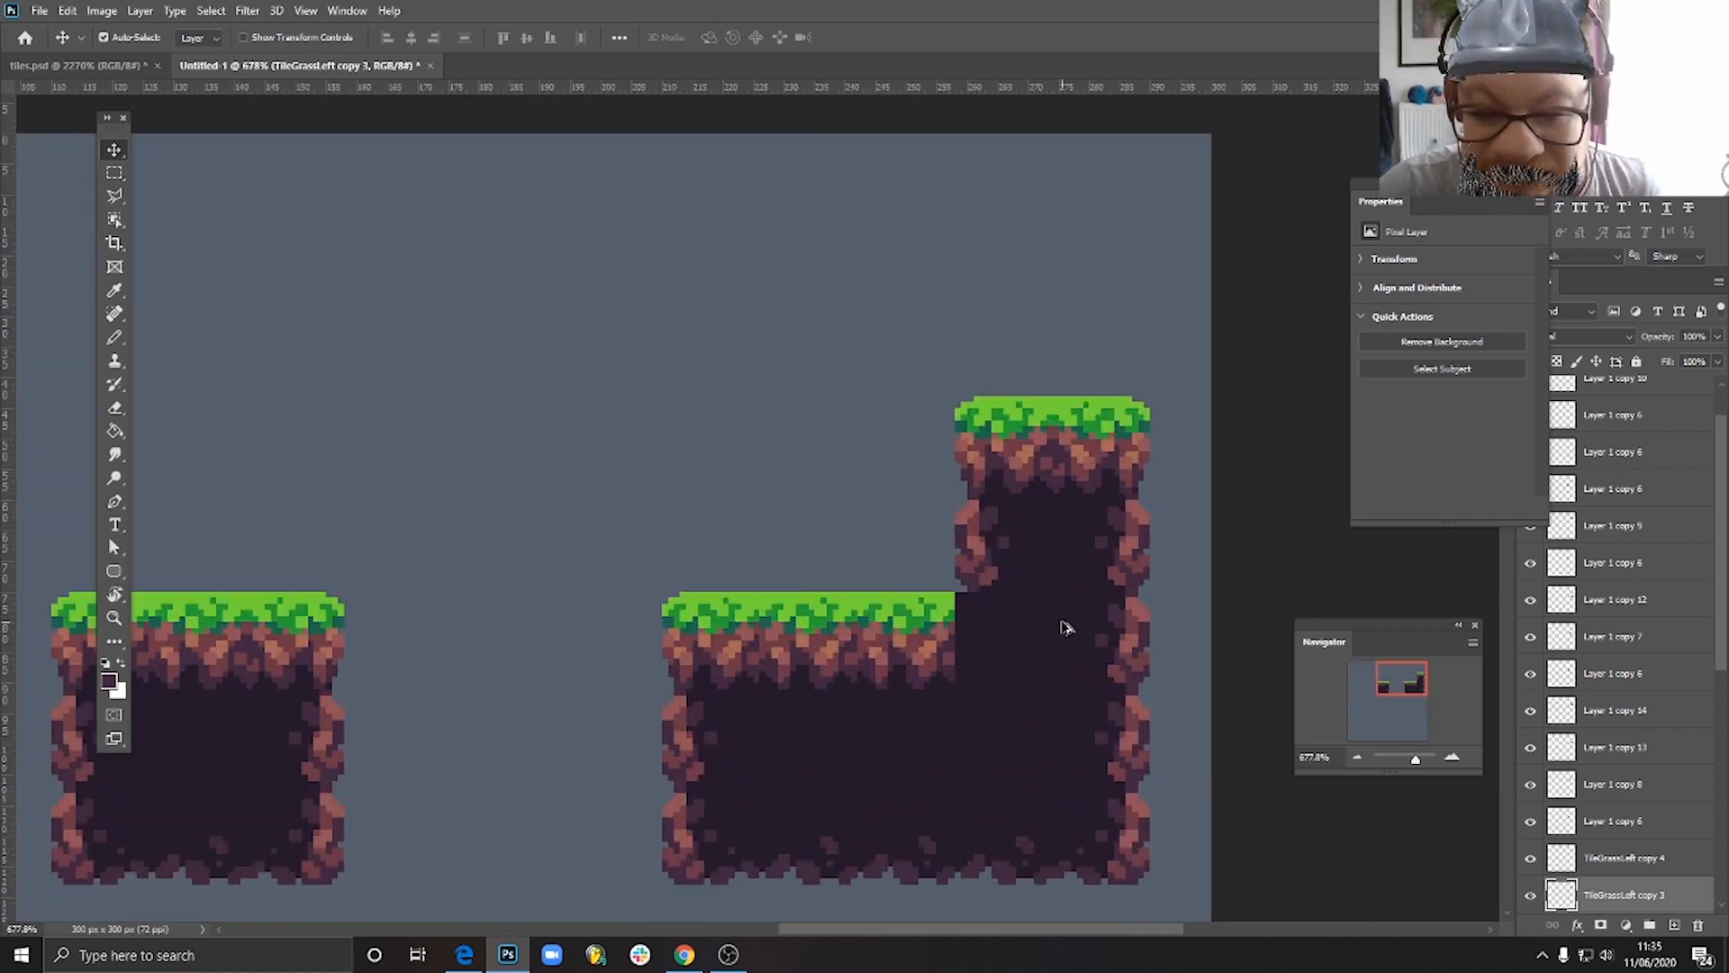
scroll(982, 667, down, 2)
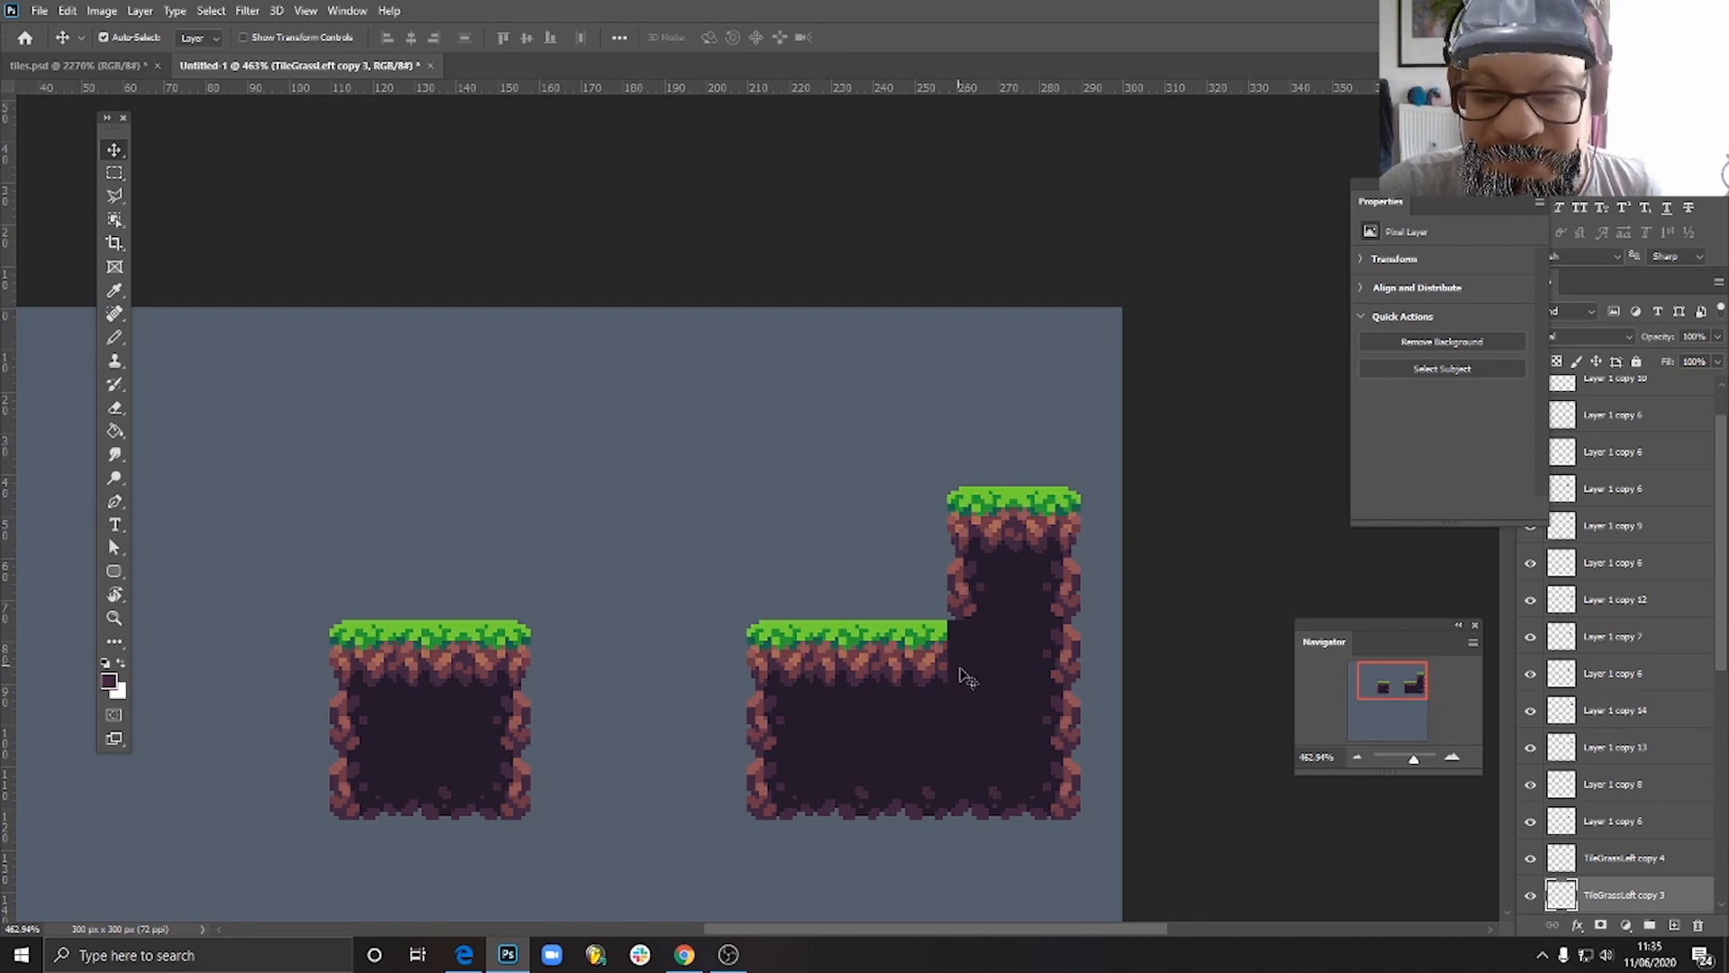
mouse_move(982, 668)
mouse_down()
mouse_move(890, 561)
mouse_move(818, 531)
mouse_move(990, 612)
mouse_move(994, 673)
mouse_up()
scroll(1036, 746, up, 8)
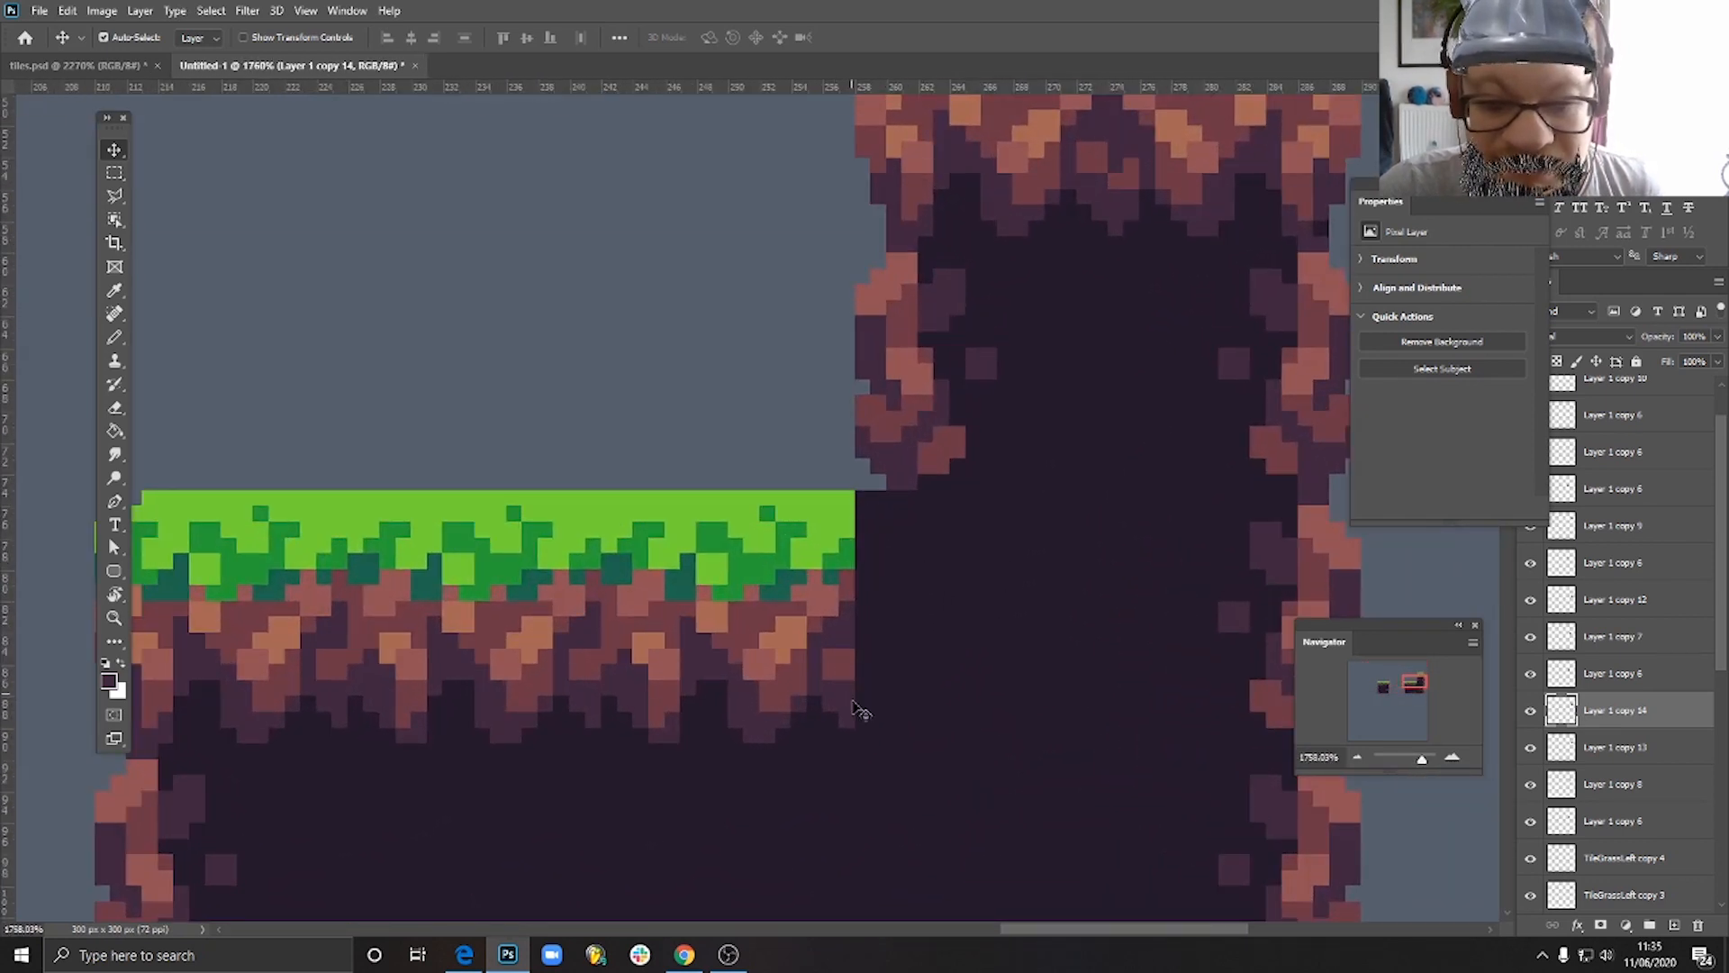
scroll(925, 678, down, 5)
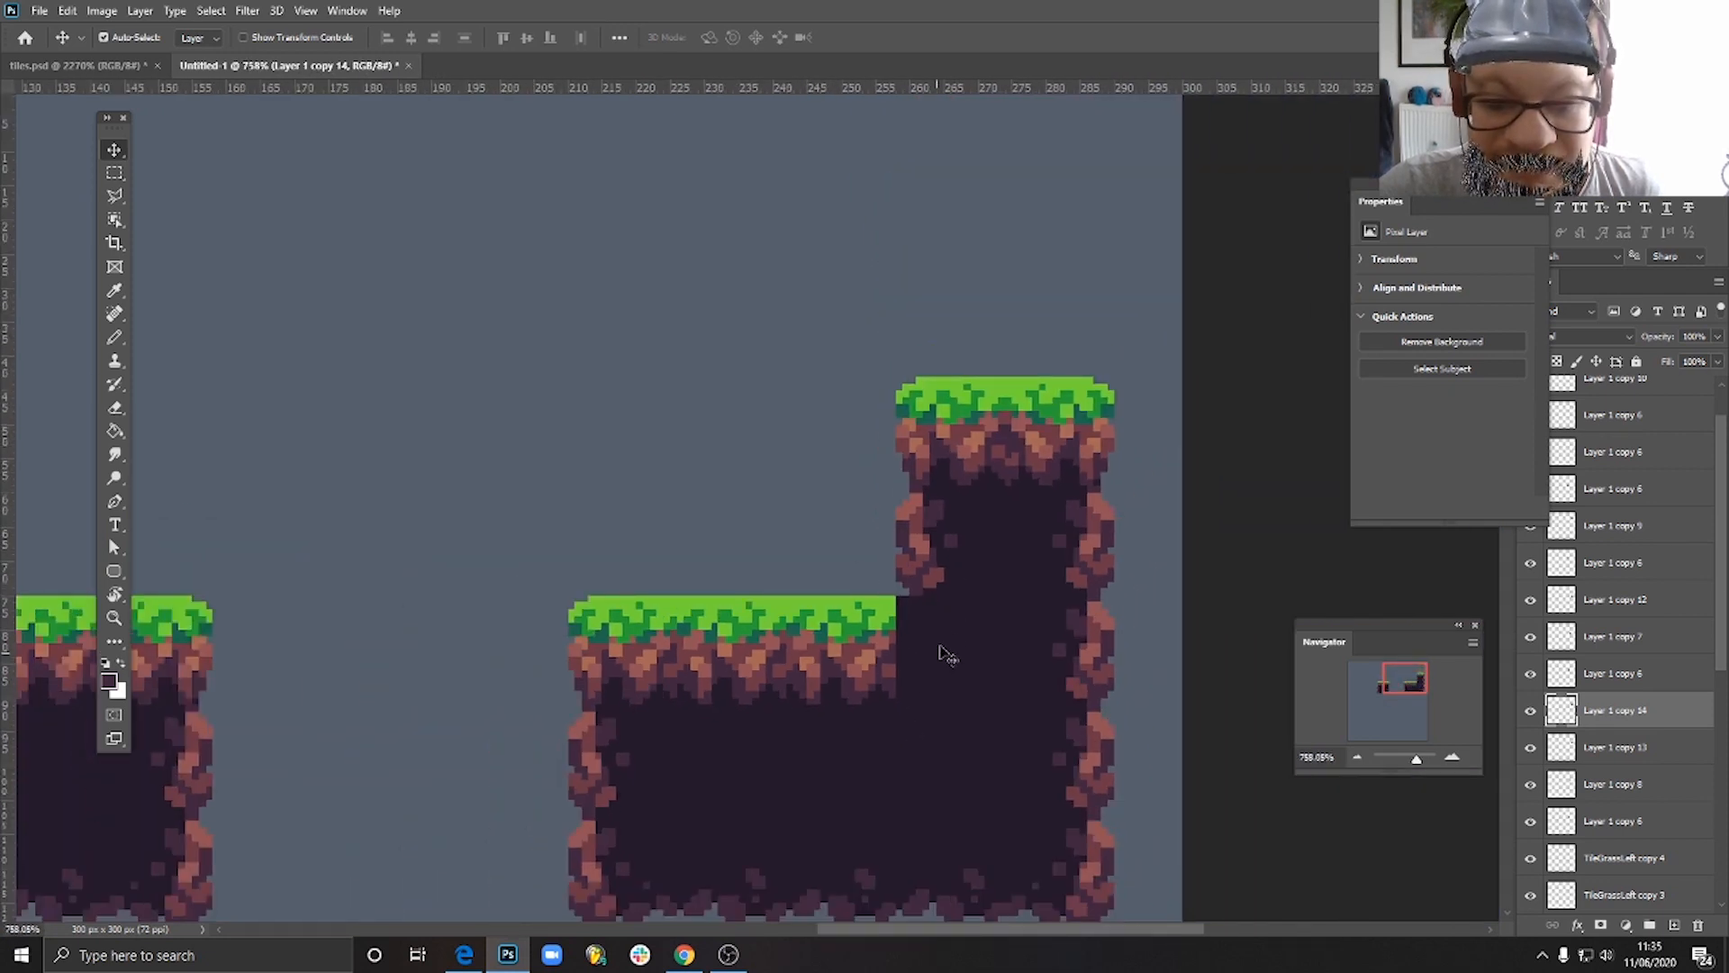
scroll(937, 648, up, 3)
scroll(937, 622, up, 1)
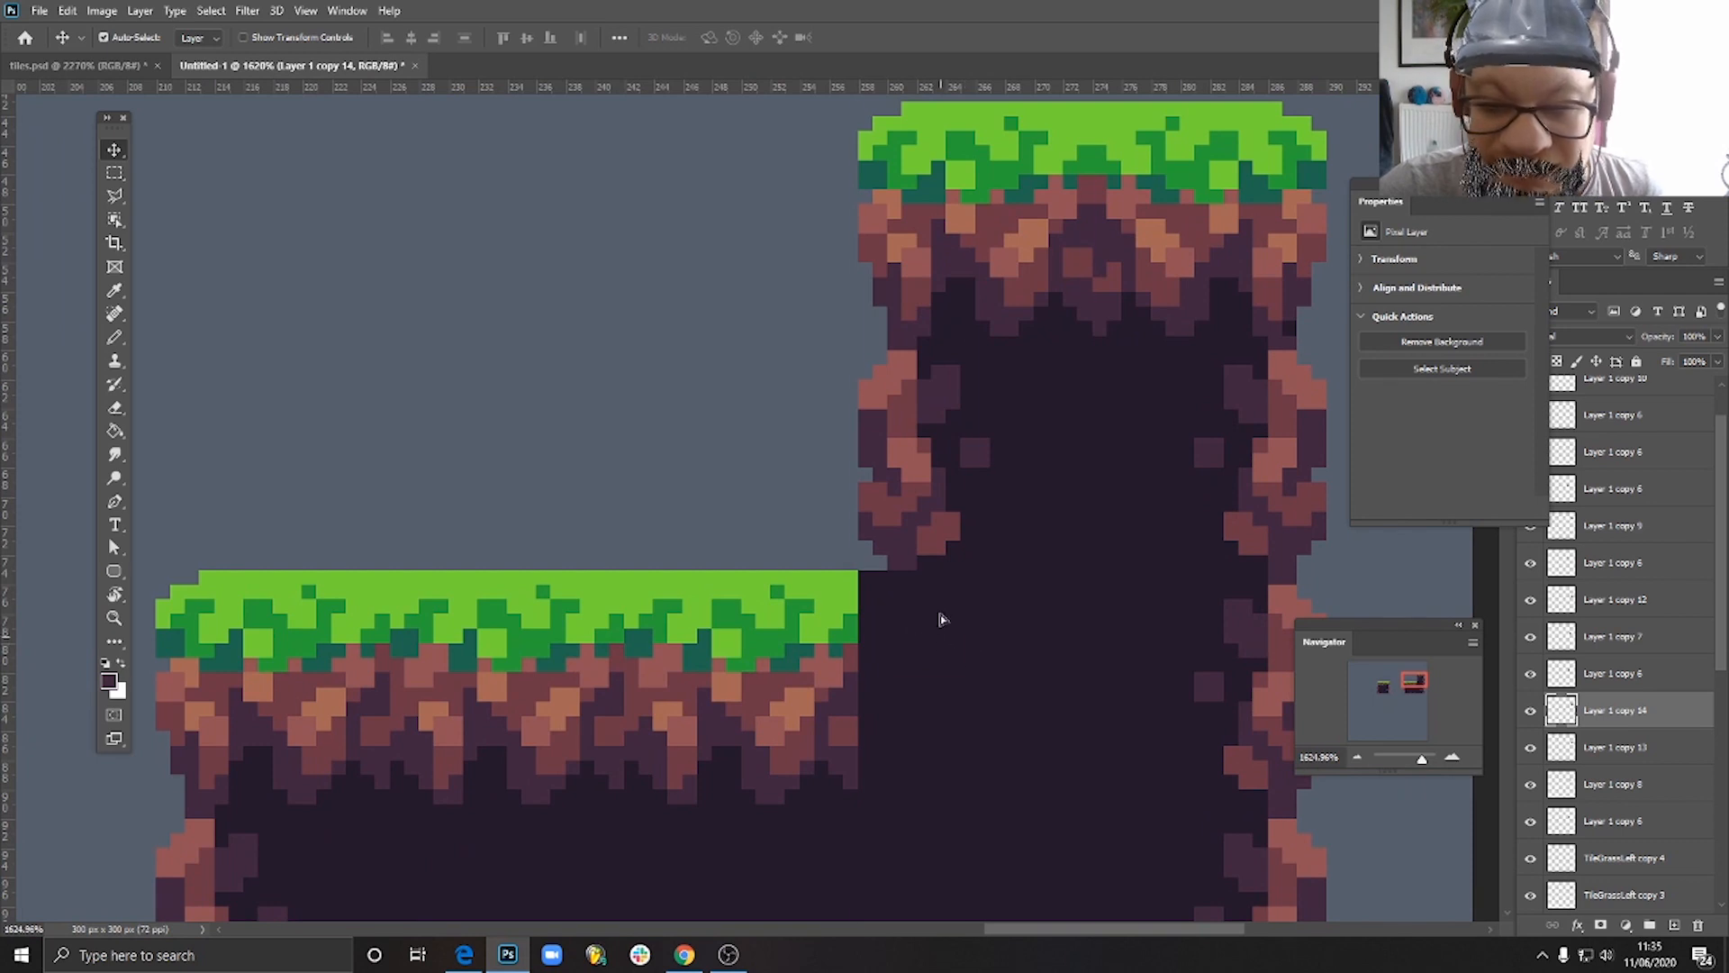
mouse_move(939, 614)
mouse_down()
mouse_move(698, 506)
mouse_move(941, 662)
mouse_move(943, 644)
mouse_up()
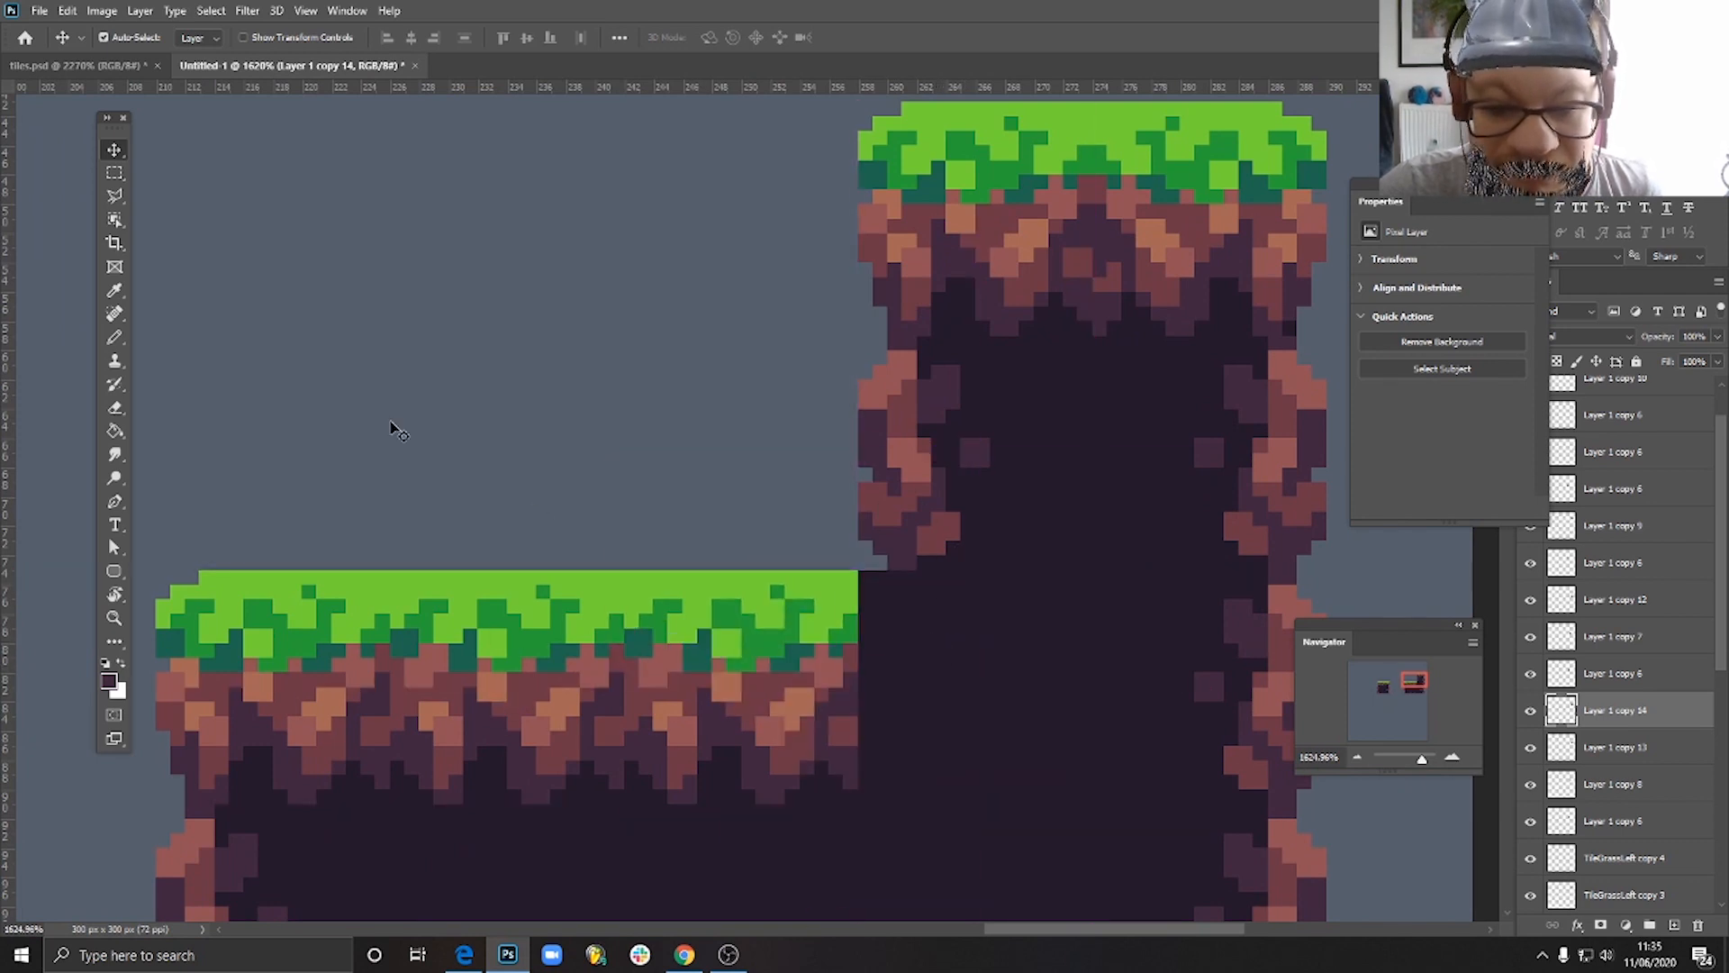
click(117, 339)
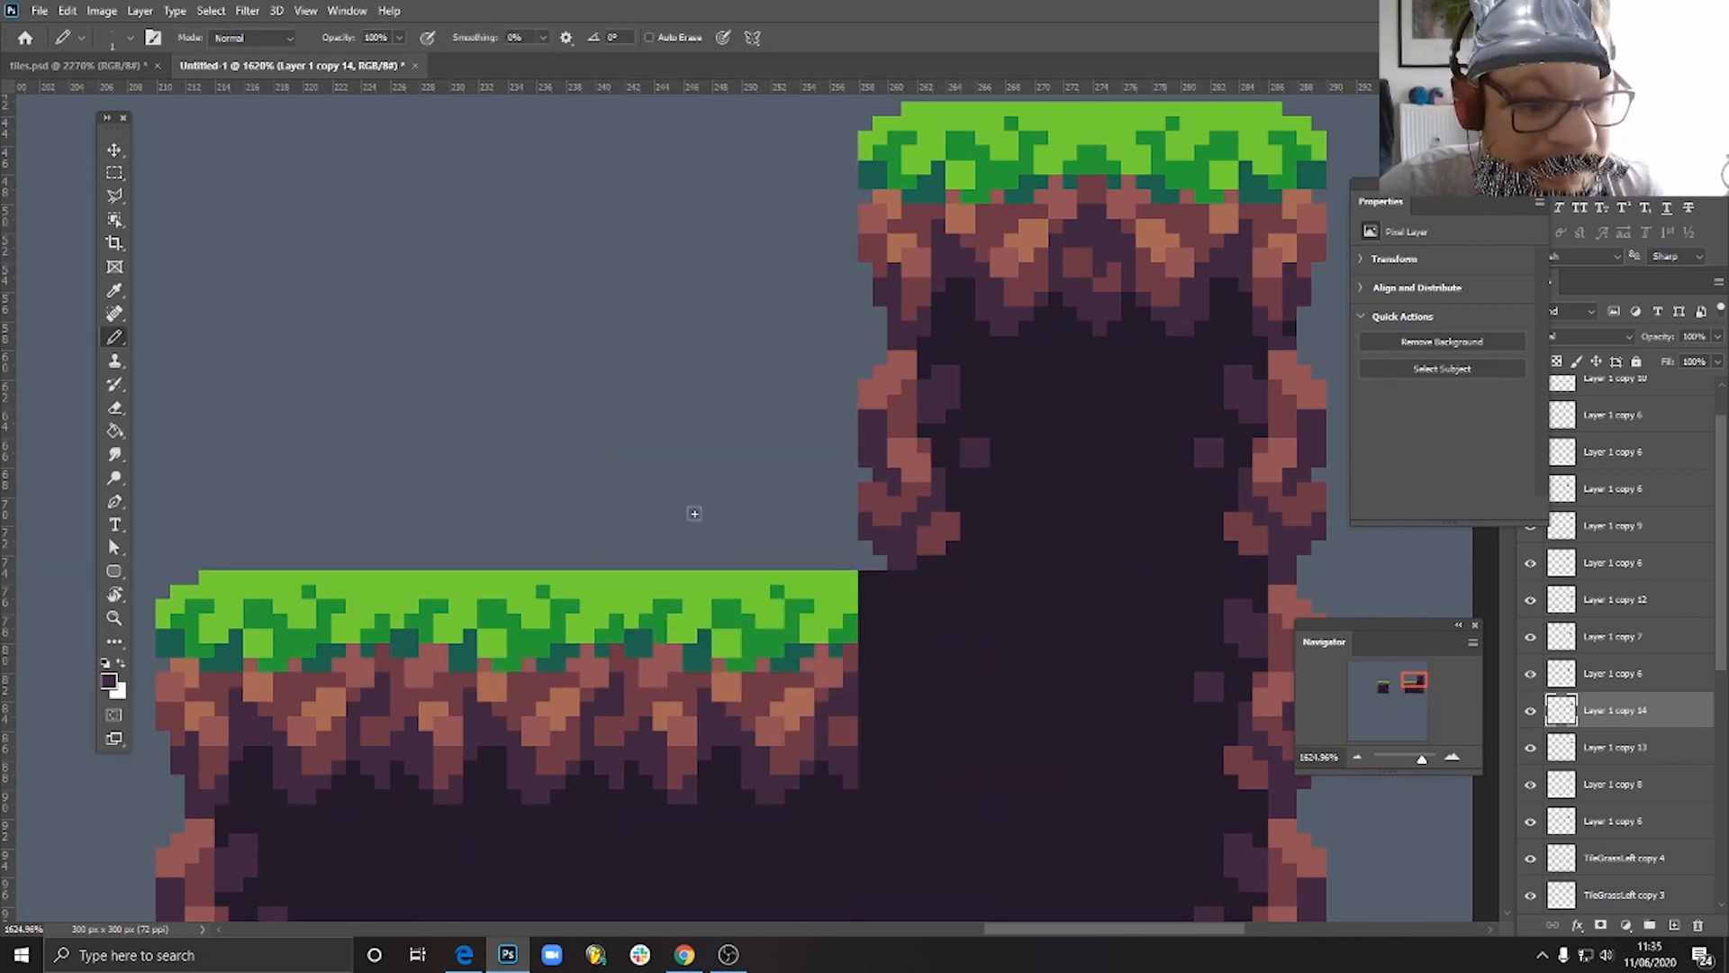
alt+click(852, 580)
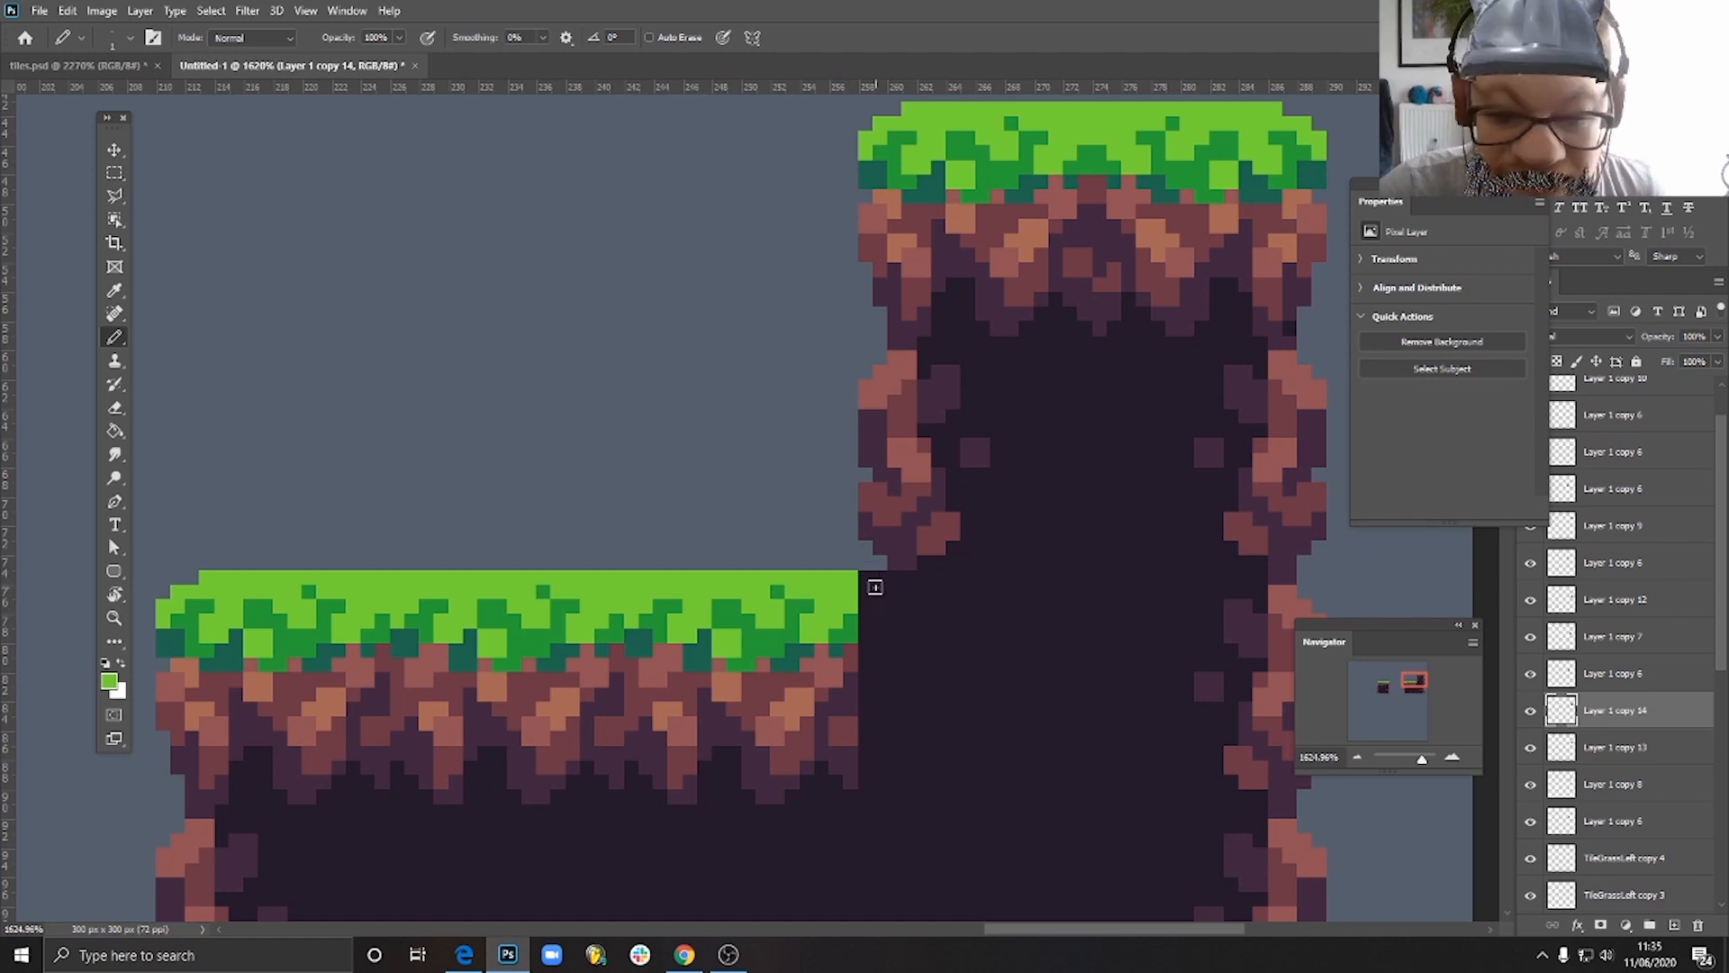
drag(865, 577, 897, 578)
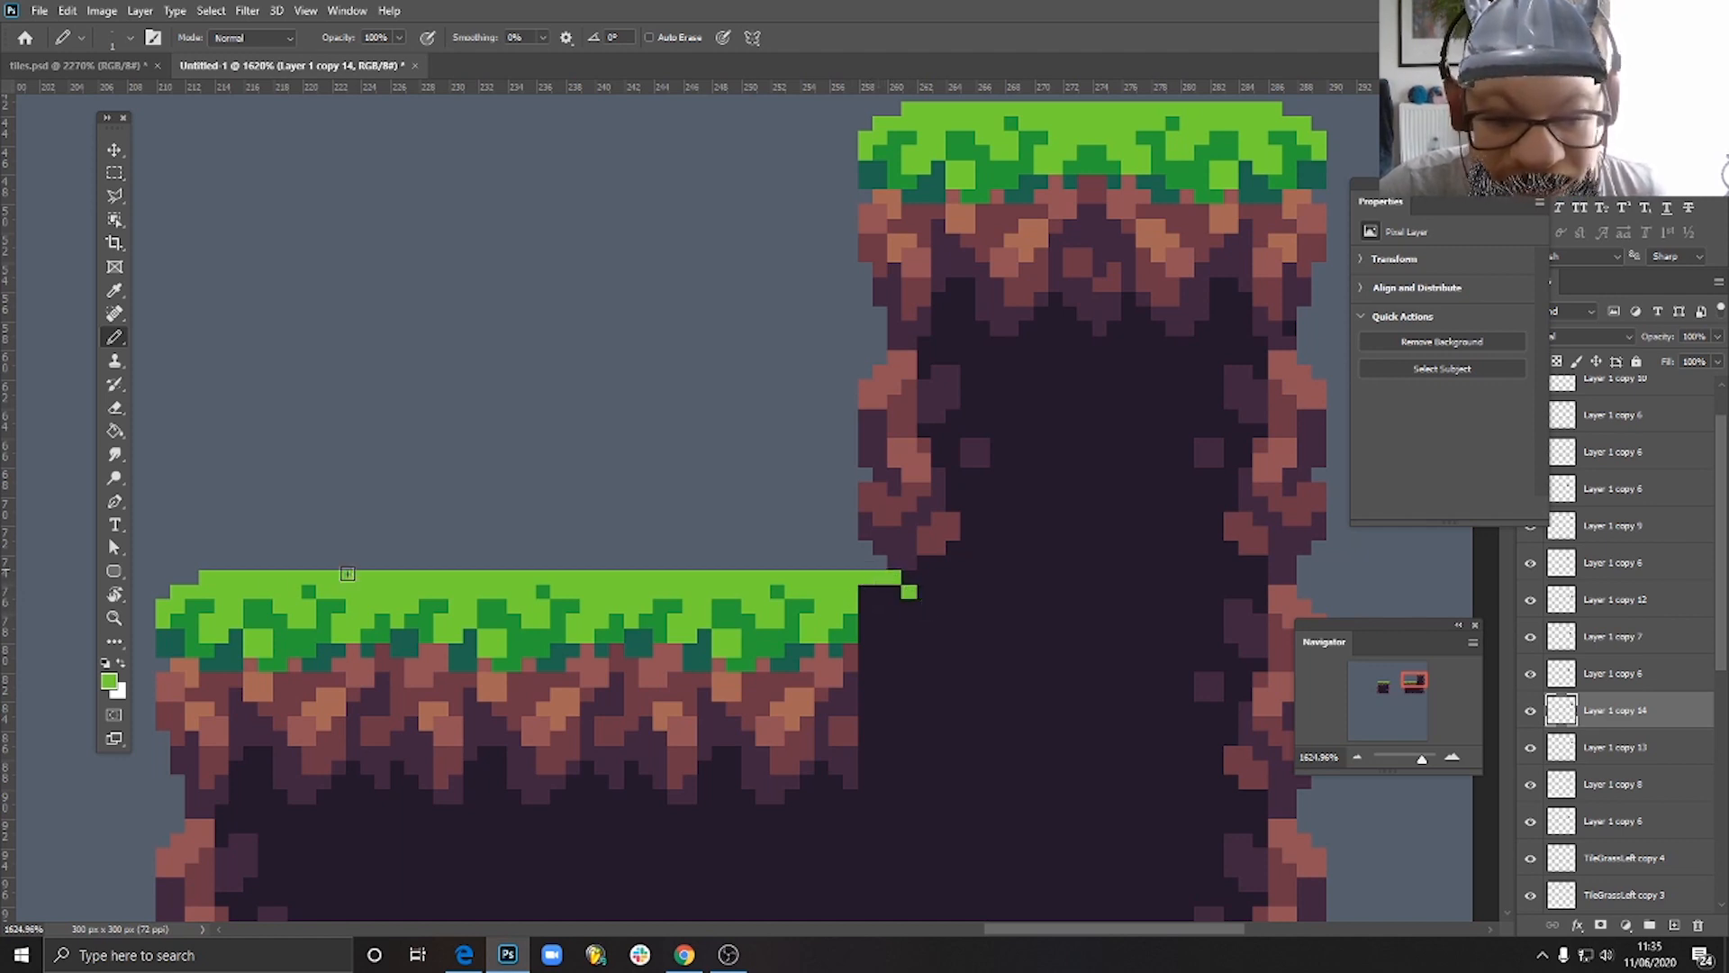
- Reshape the grass end on the inner corner tile into a light green edge that steps down into the soil
key(d)
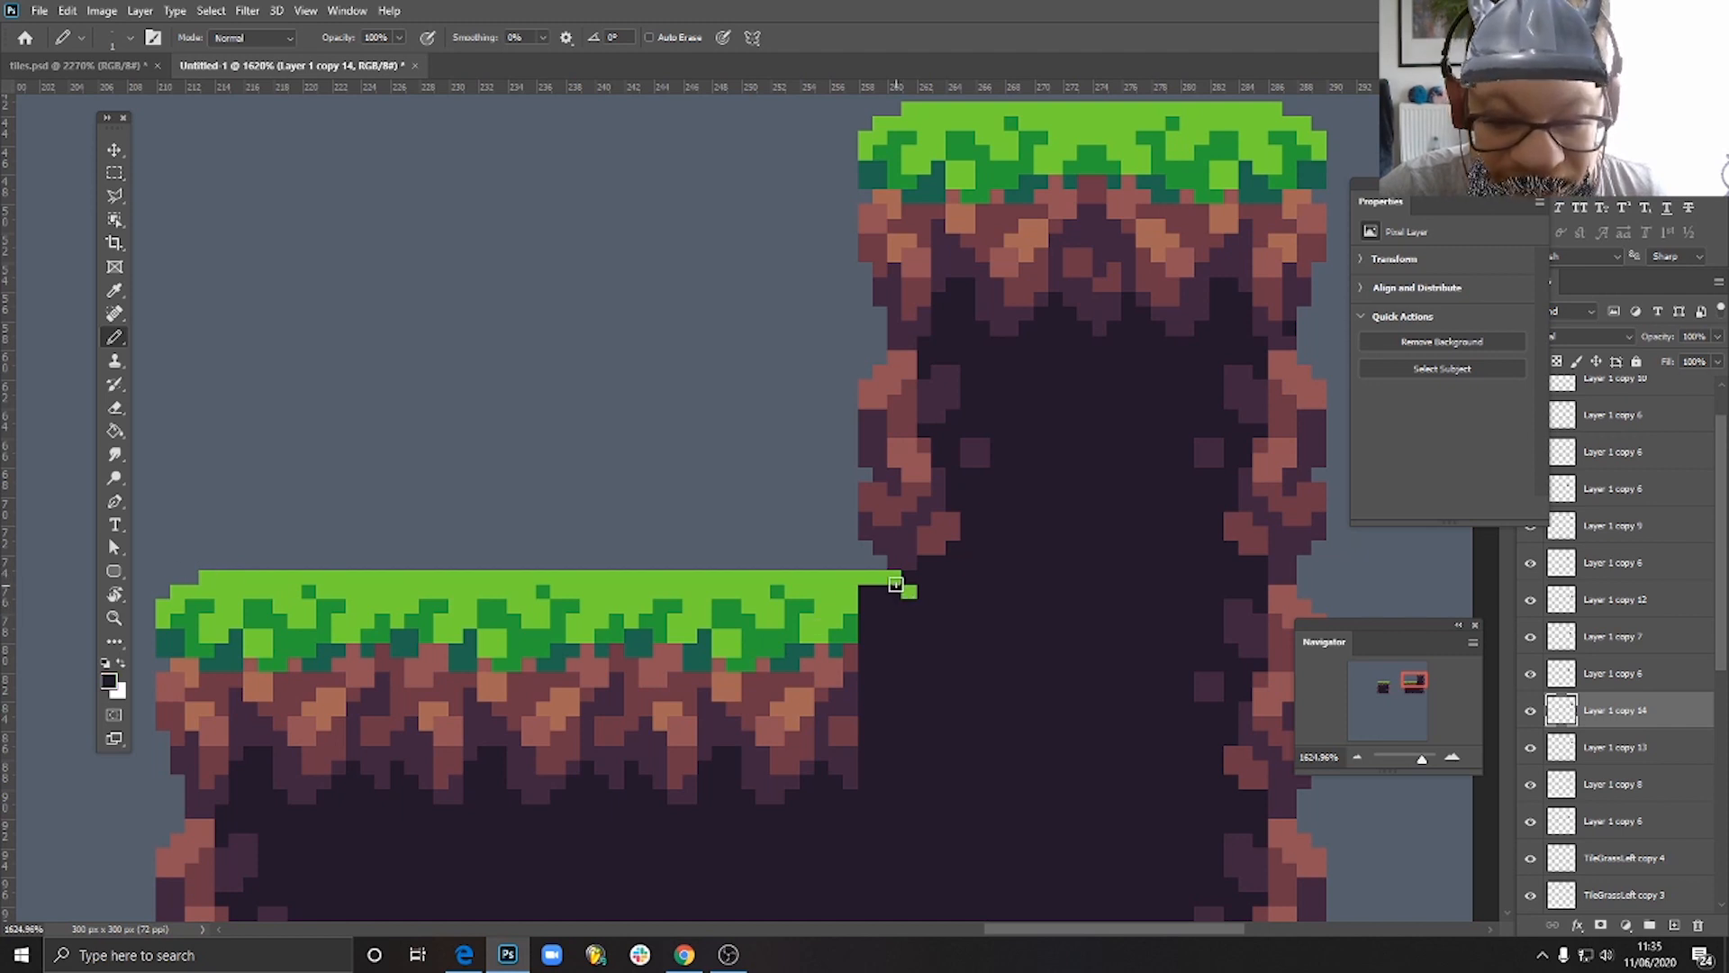
alt+click(882, 578)
click(895, 591)
alt+click(920, 600)
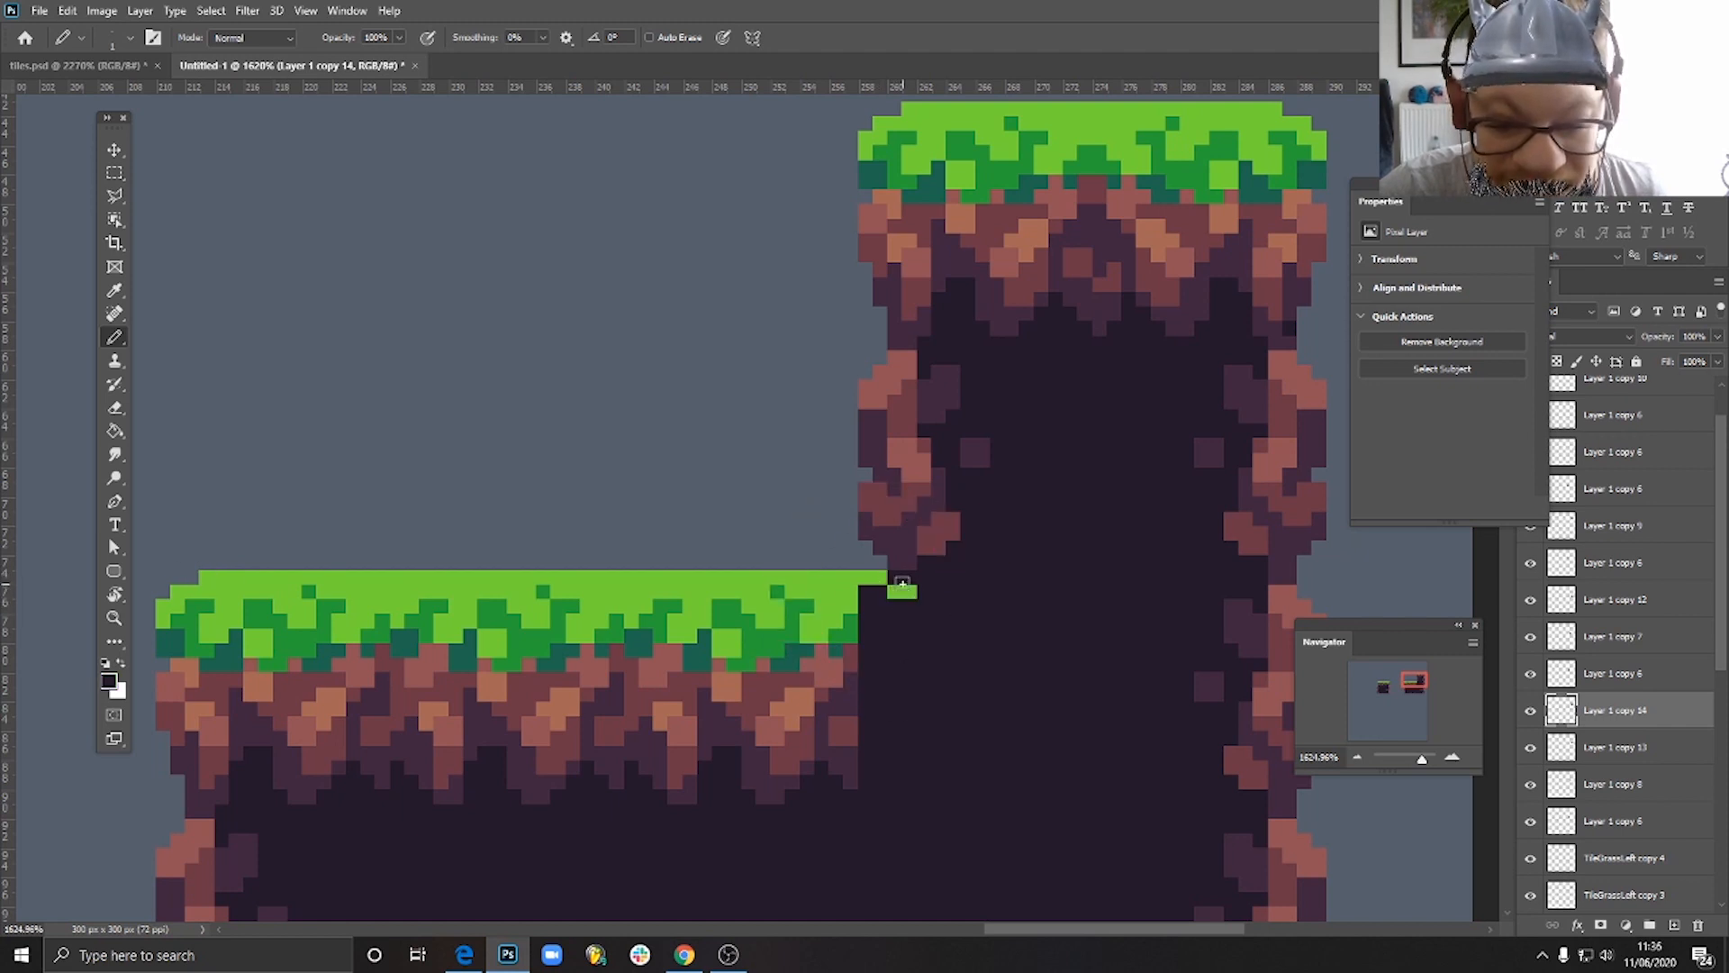
alt+click(896, 586)
click(910, 607)
click(909, 621)
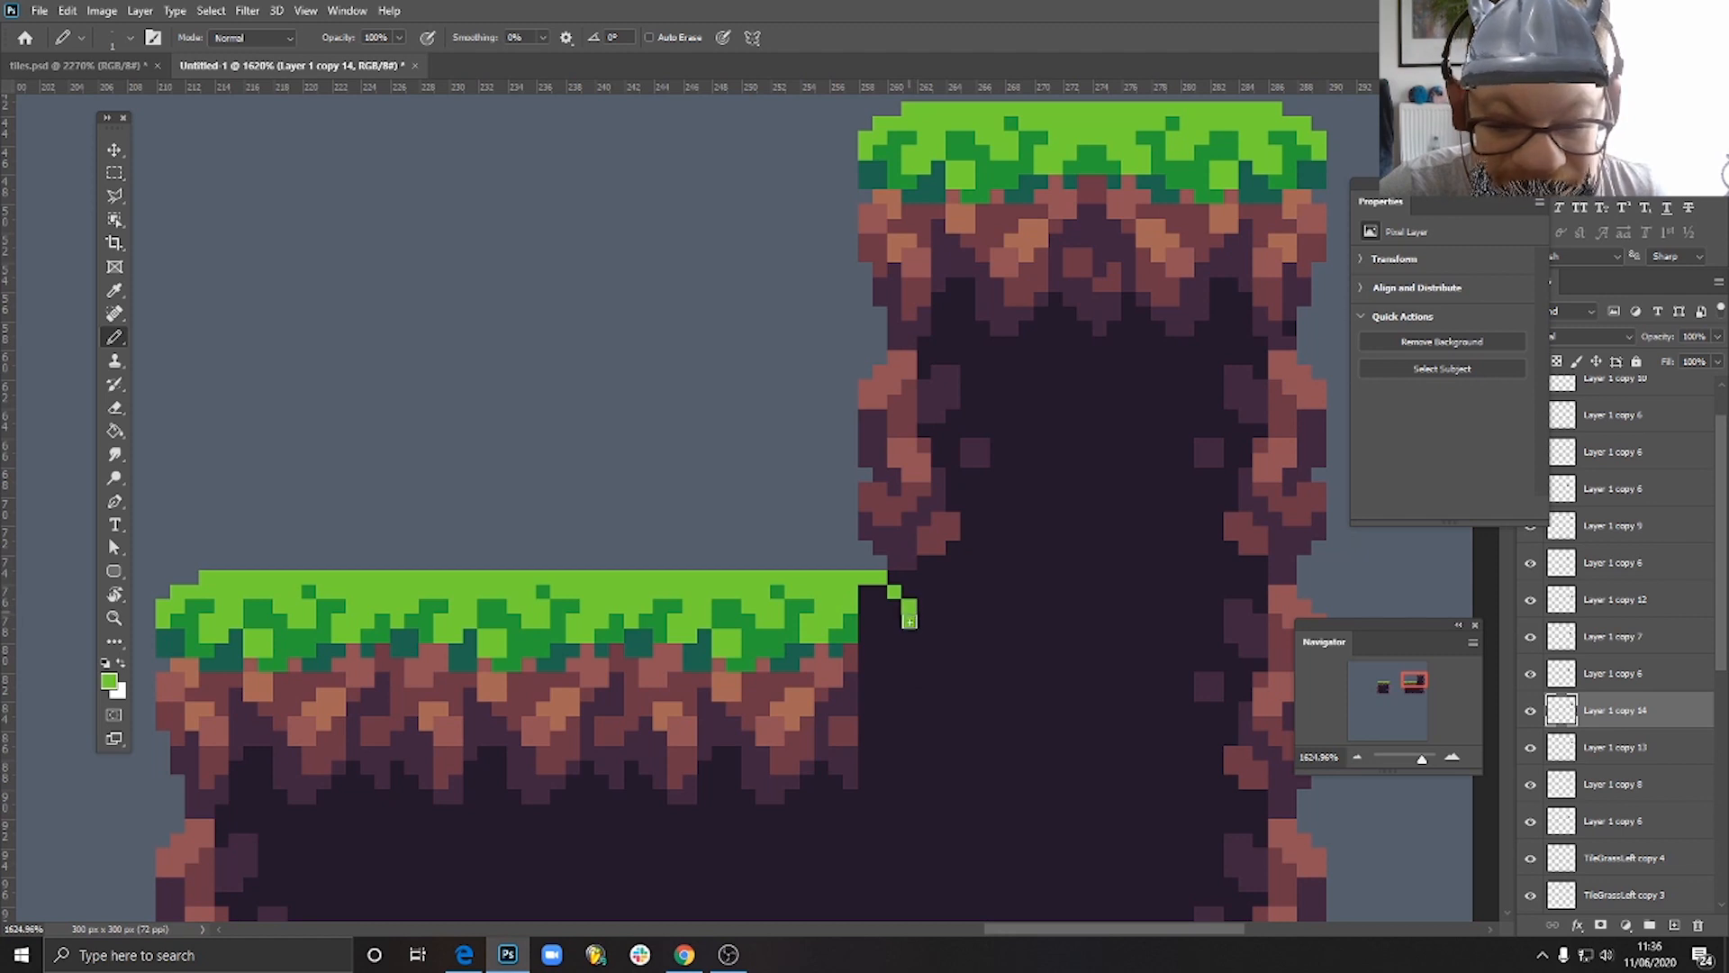
- Fill the grass end on the inner corner tile with light green and shade its underside in mid and dark green
click(895, 622)
click(892, 605)
mouse_move(878, 595)
mouse_down()
mouse_move(865, 625)
mouse_move(901, 646)
mouse_move(881, 651)
mouse_up()
alt+click(843, 630)
click(900, 647)
alt+click(825, 641)
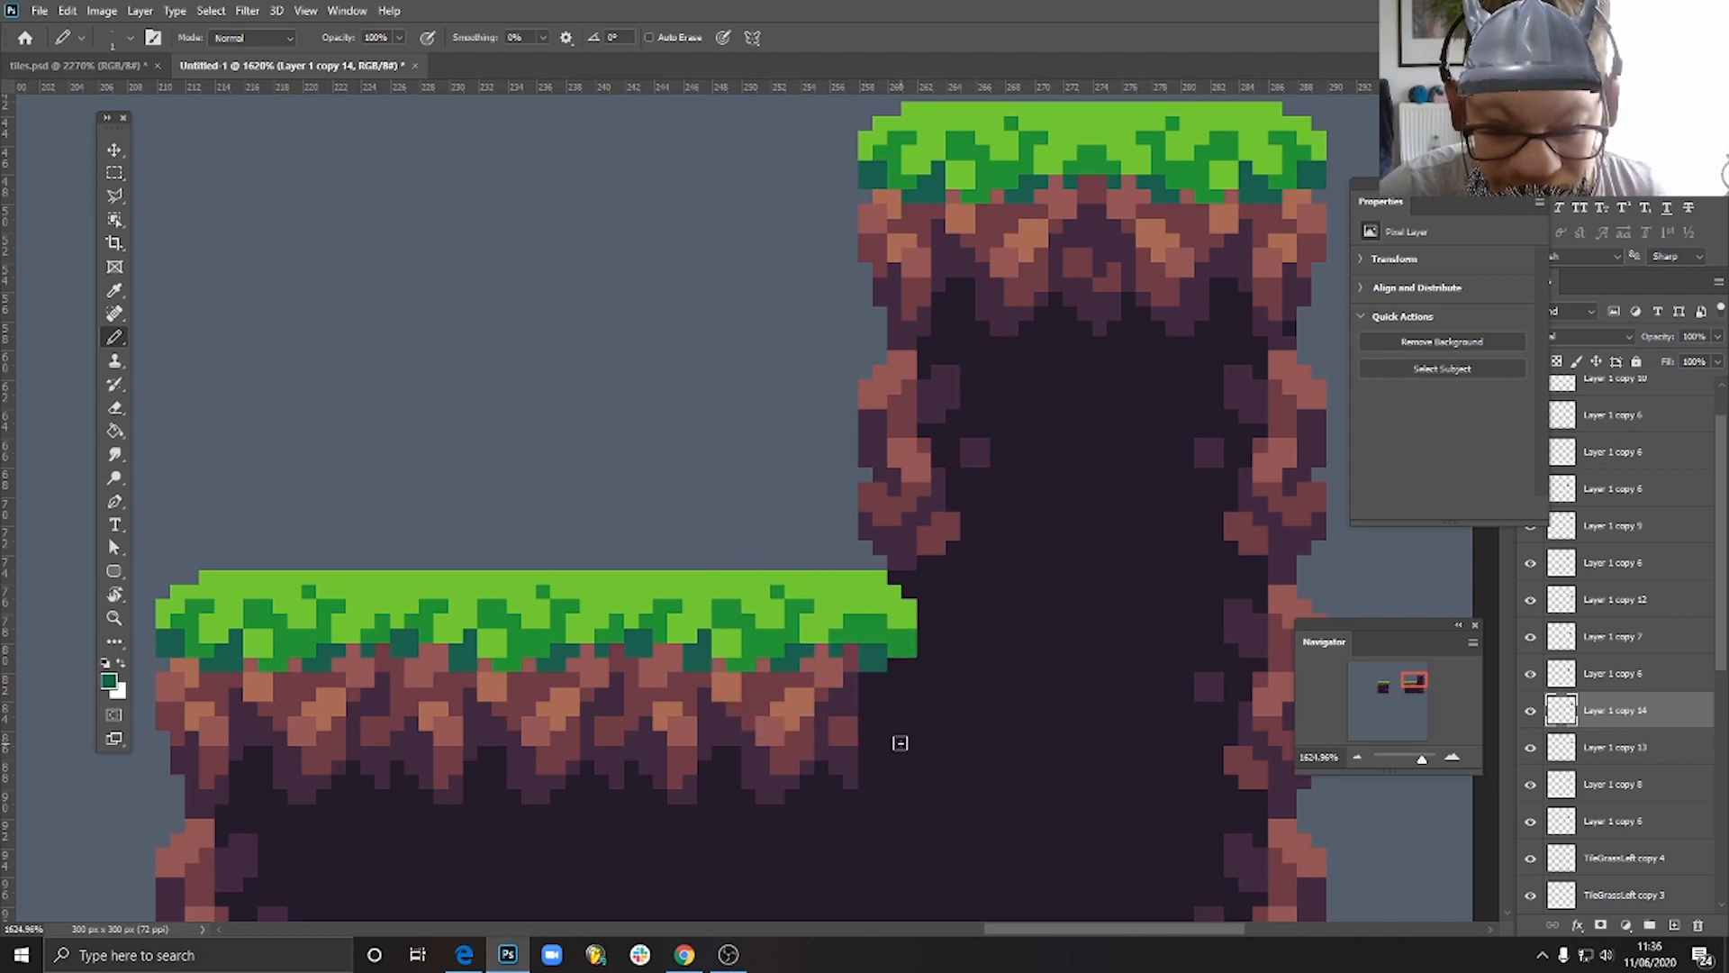
- Sample the dark purple stone colour and pencil small stones under the grass end on the inner corner tile
scroll(965, 656, down, 5)
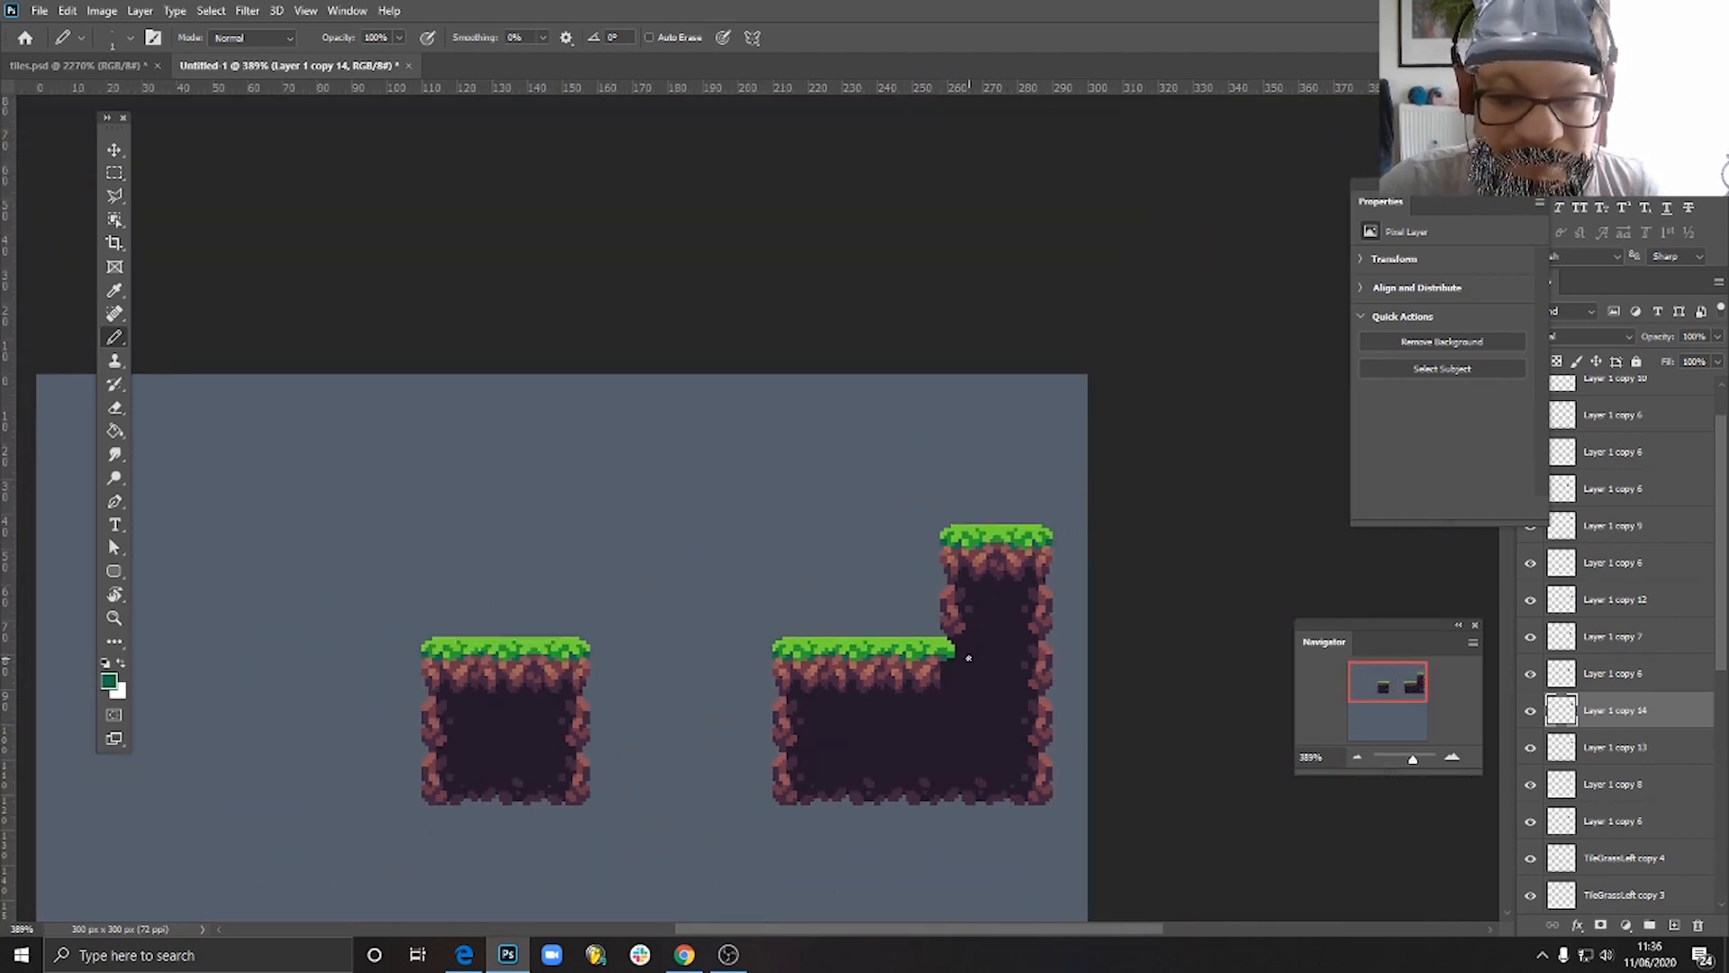
scroll(968, 658, up, 6)
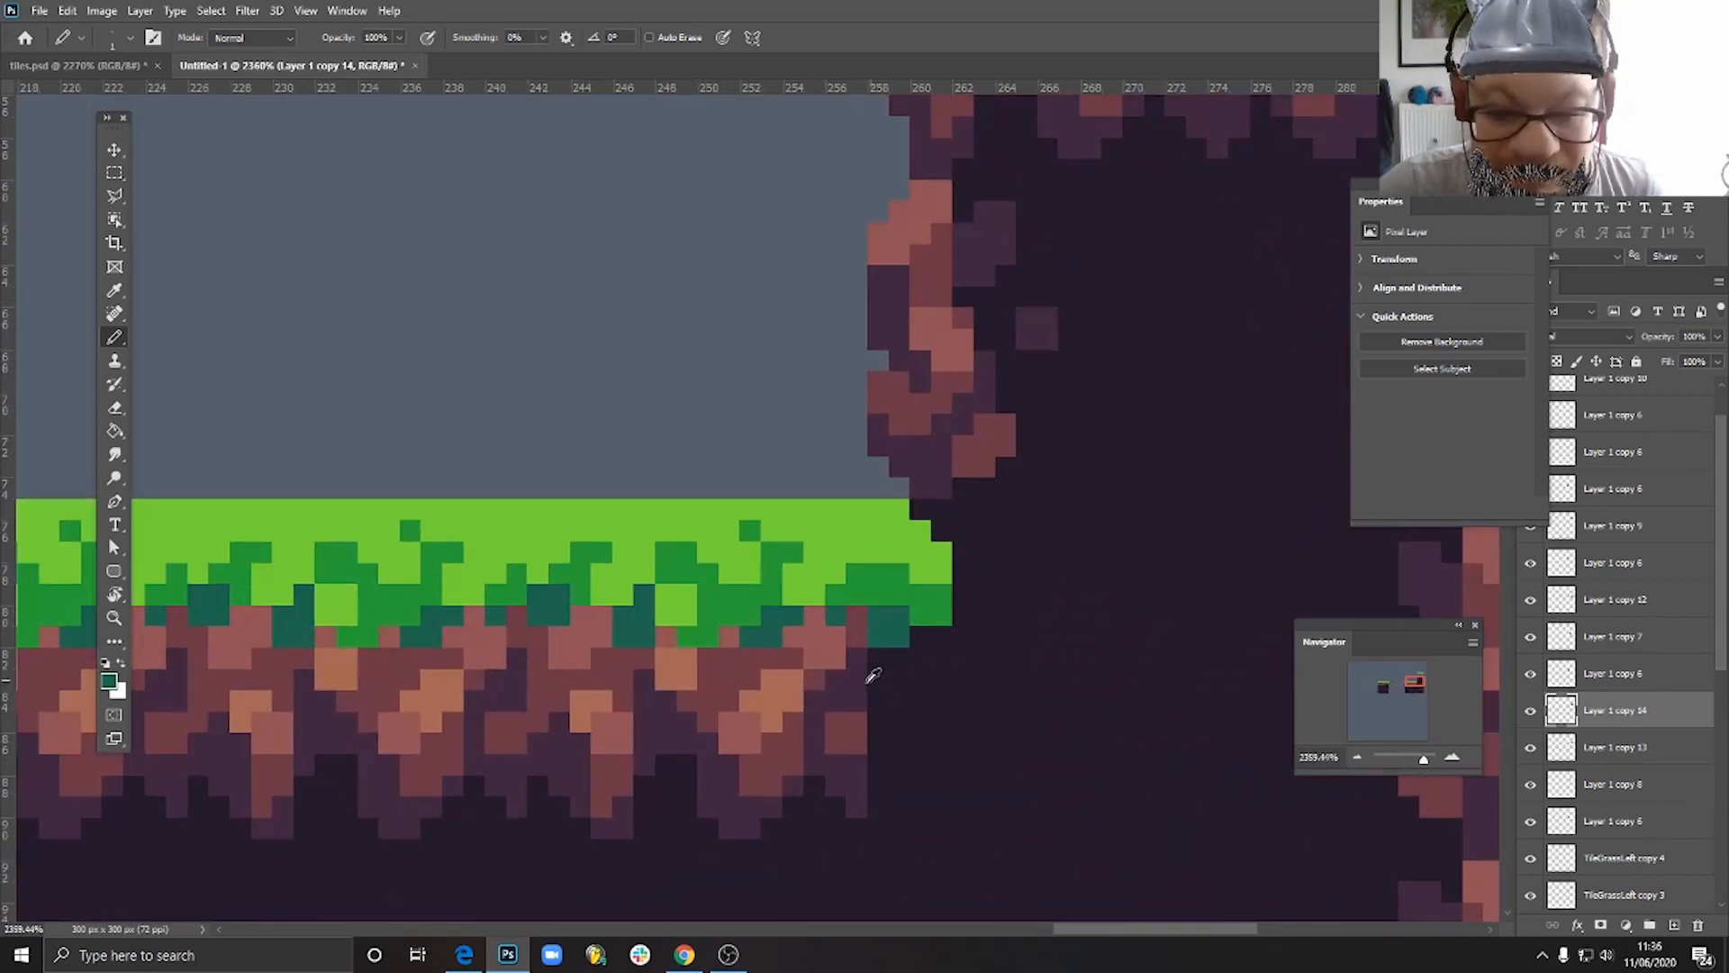
alt+click(857, 774)
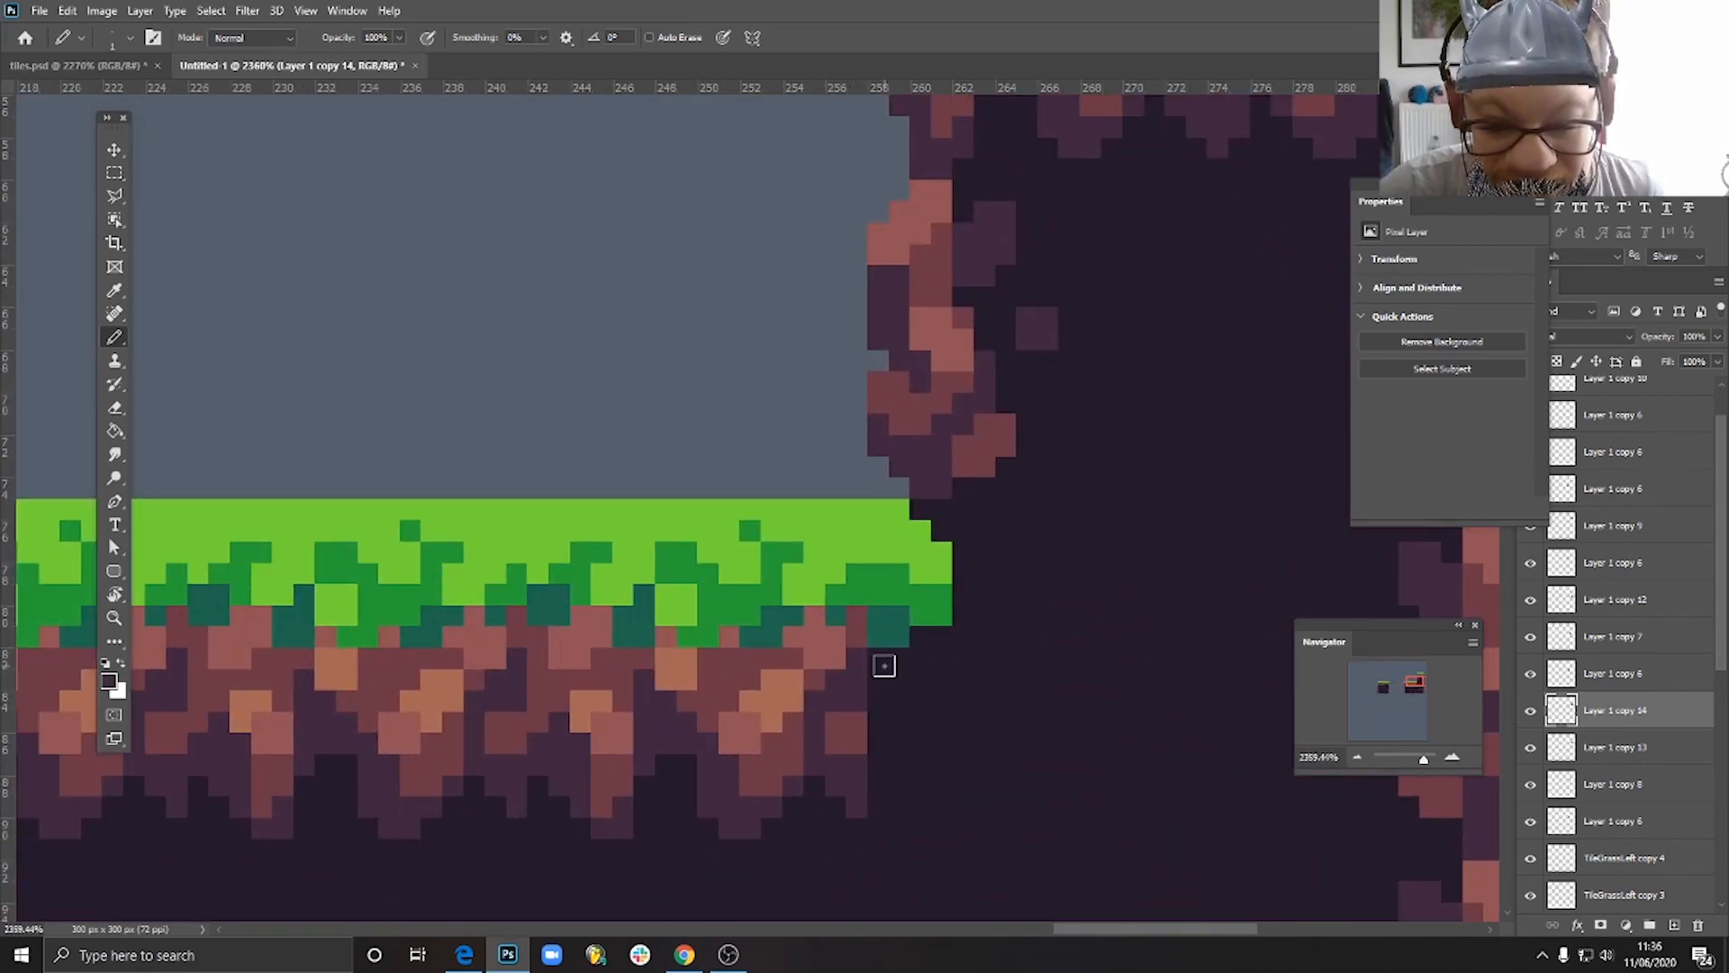
drag(884, 687, 921, 637)
drag(919, 723, 938, 724)
scroll(961, 753, down, 10)
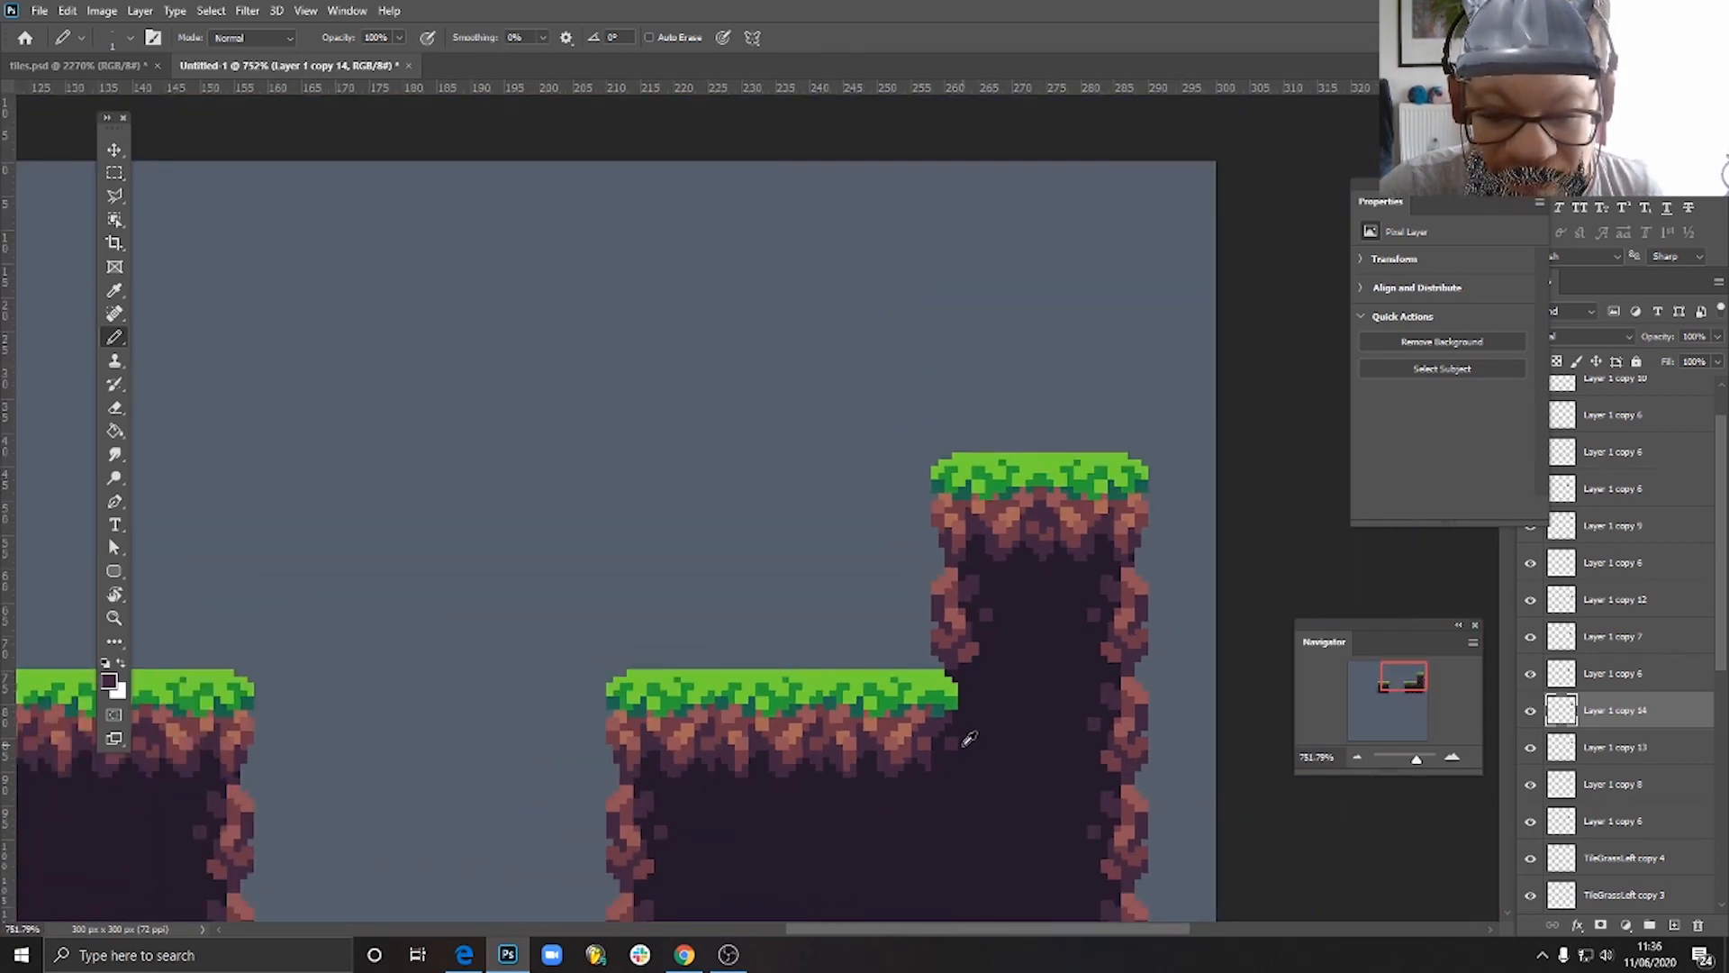
scroll(977, 756, down, 2)
scroll(996, 644, up, 10)
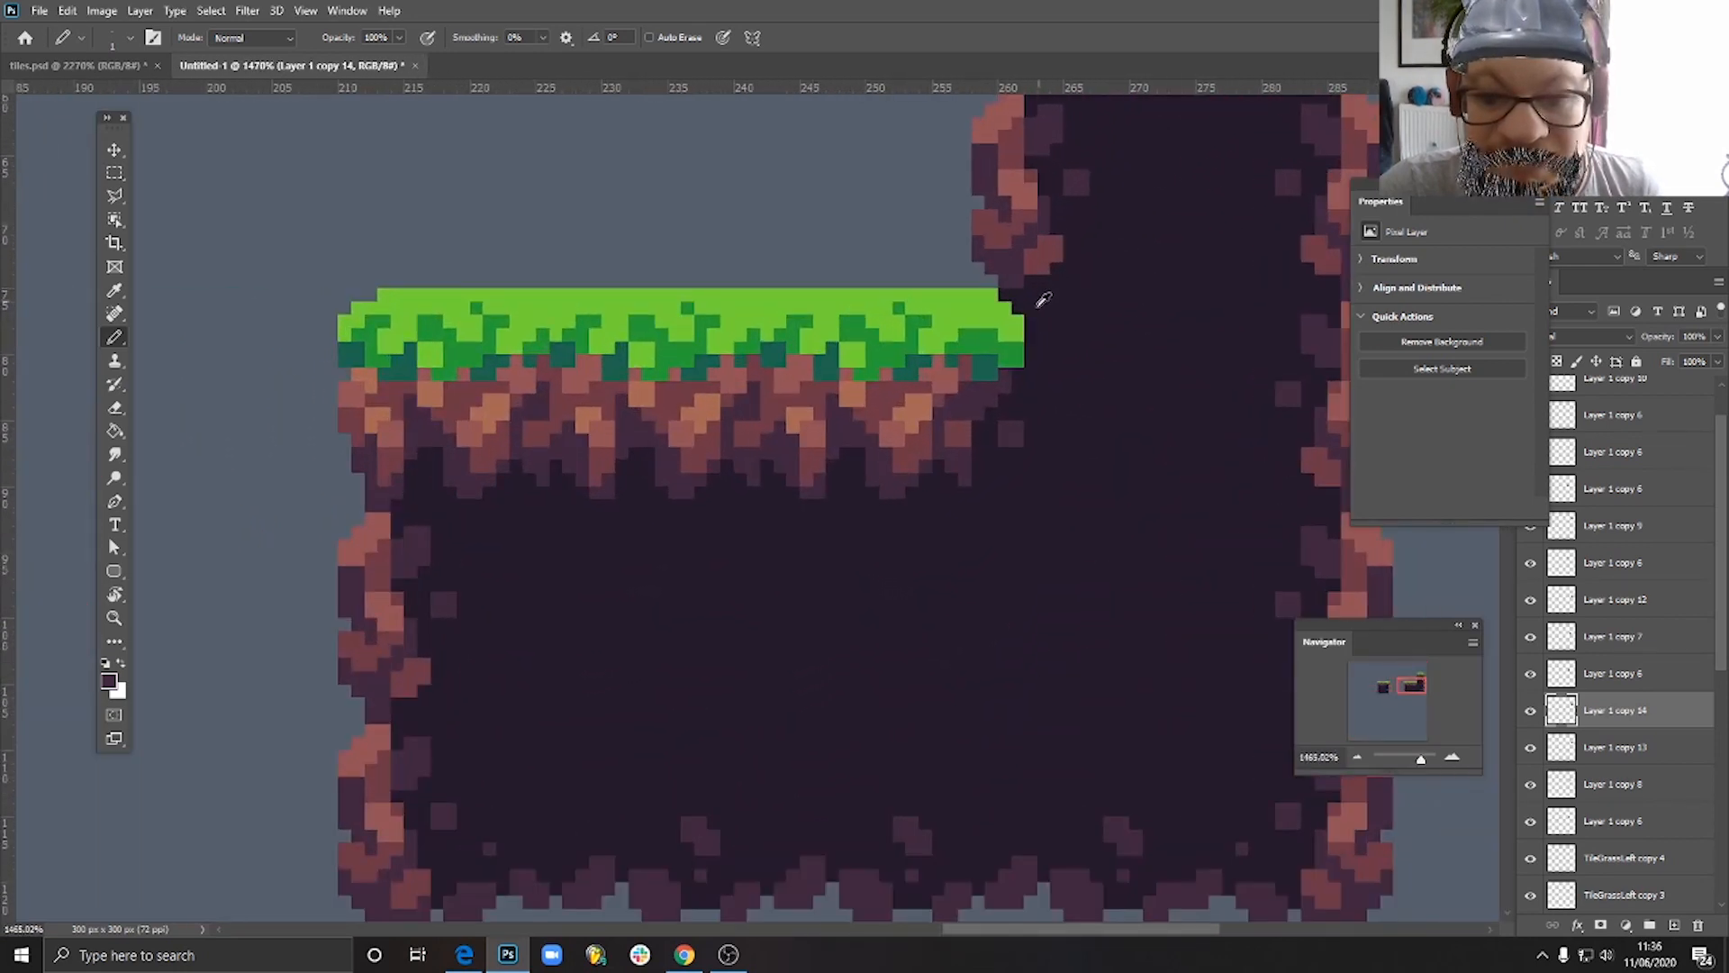
- Sample the mid green and pencil a shading pixel at the upper corner of the inner corner tile's grass end, keeping the pixel below light green
scroll(1043, 299, up, 3)
alt+click(1004, 369)
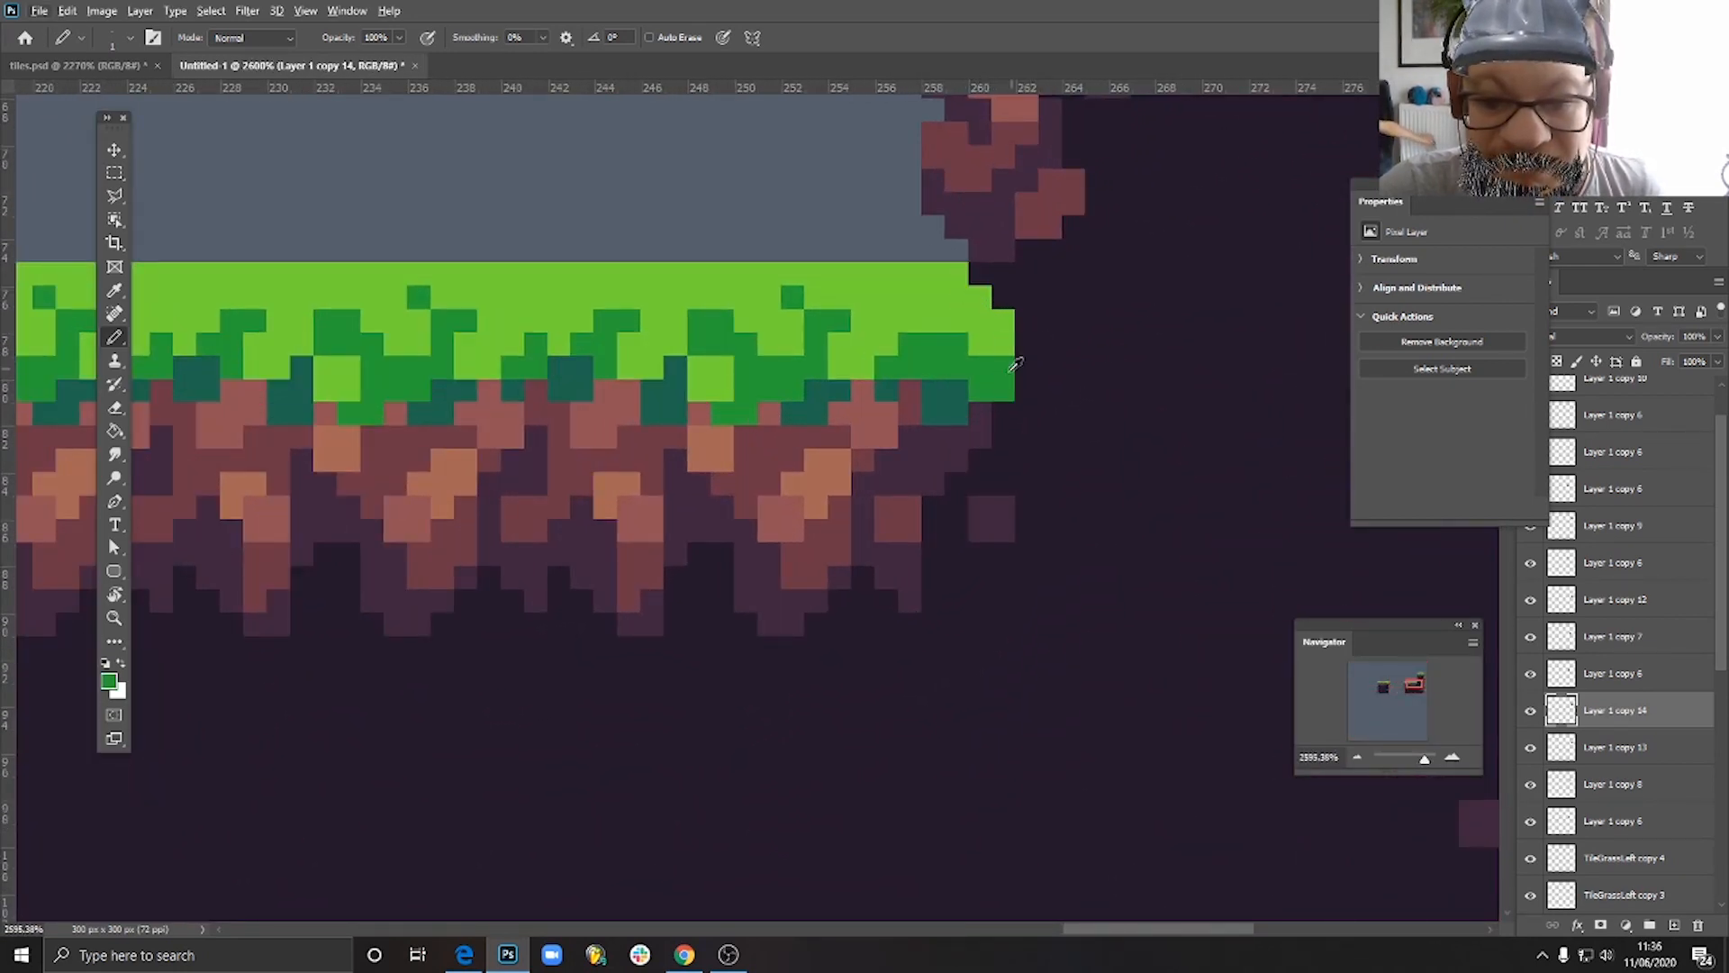
click(981, 276)
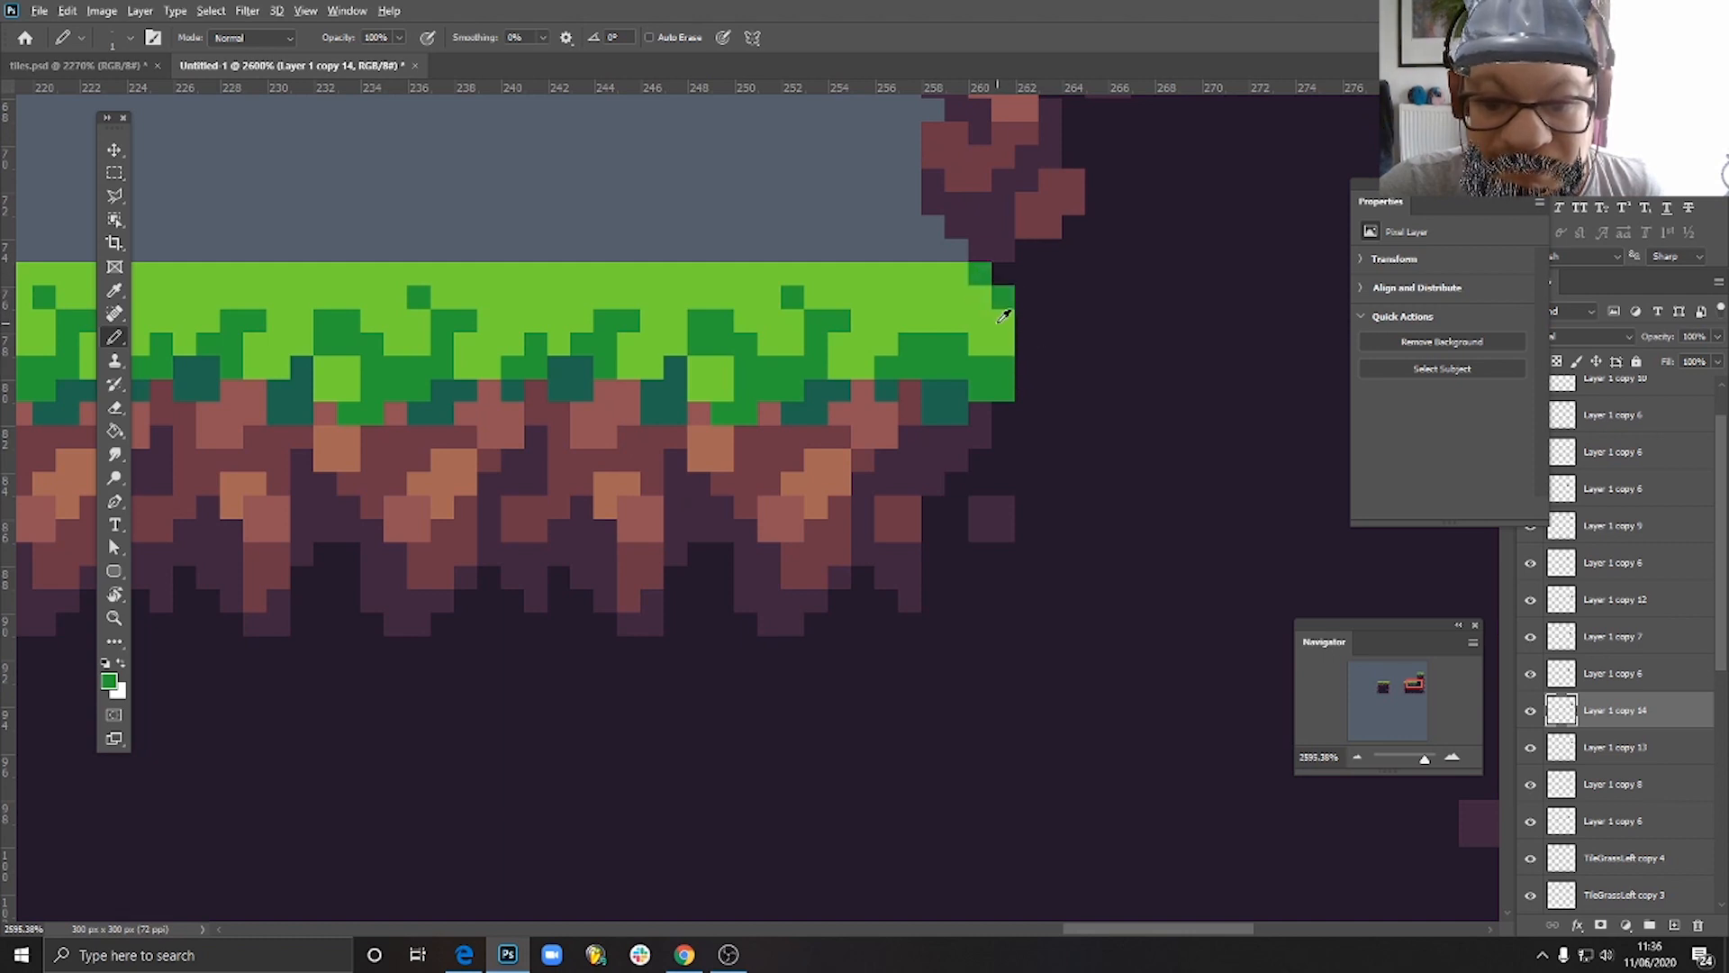
alt+click(1005, 320)
click(1003, 297)
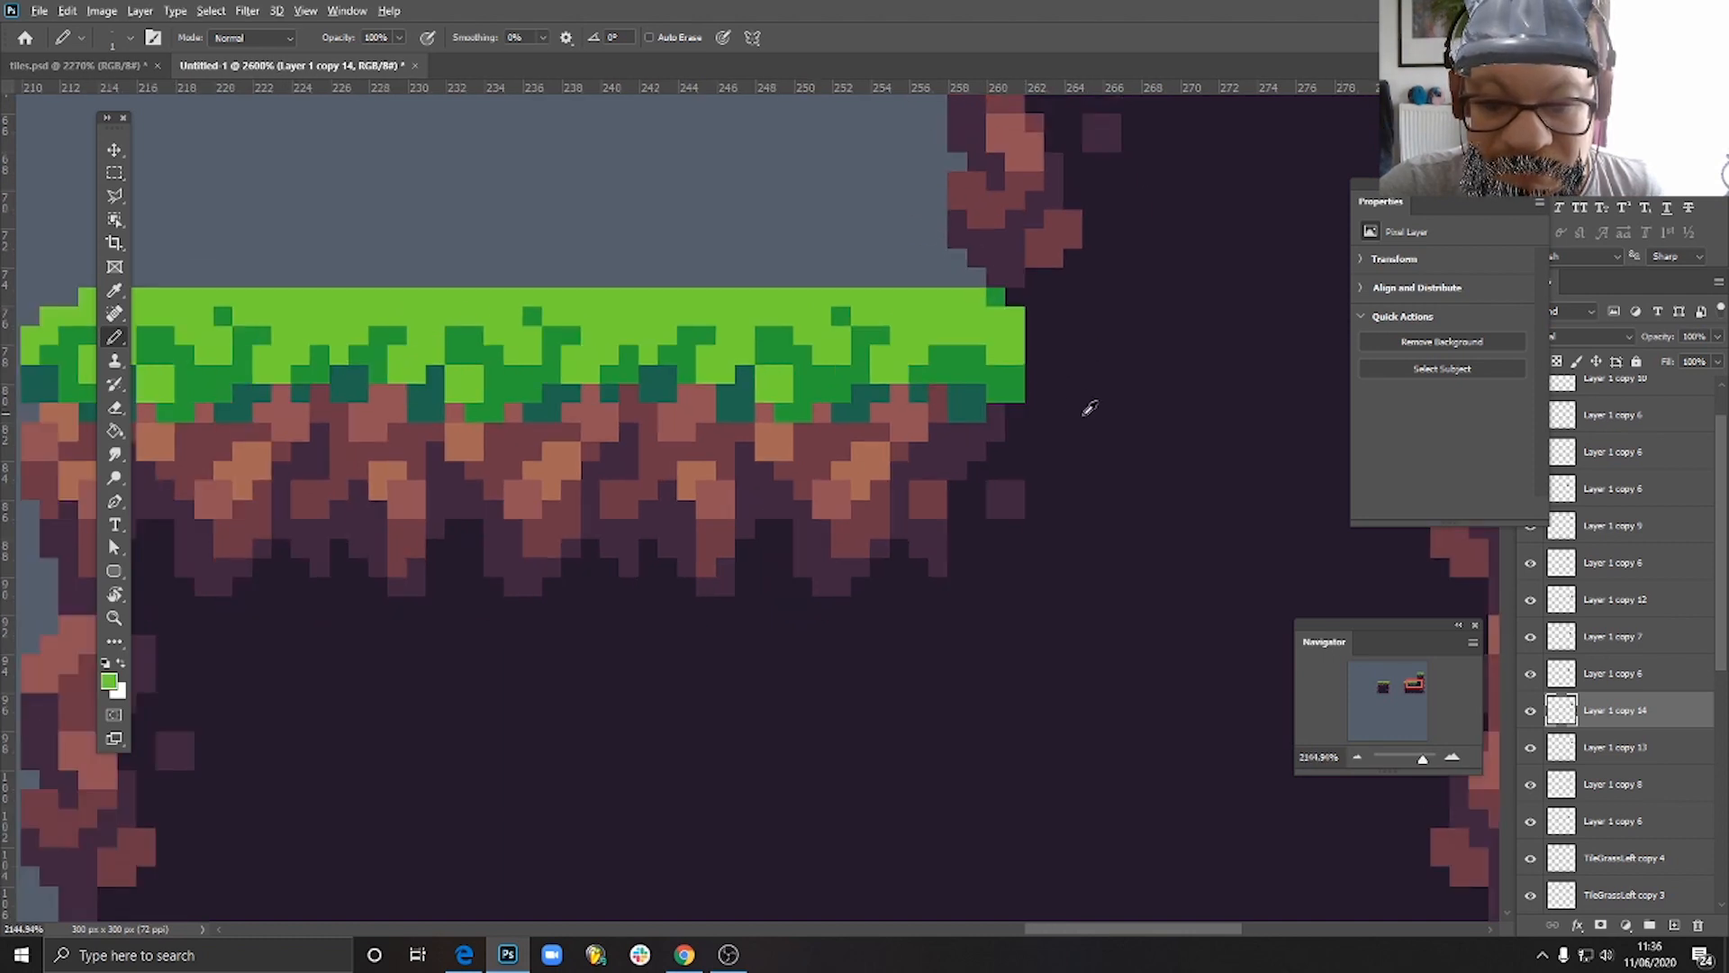
scroll(1090, 406, down, 5)
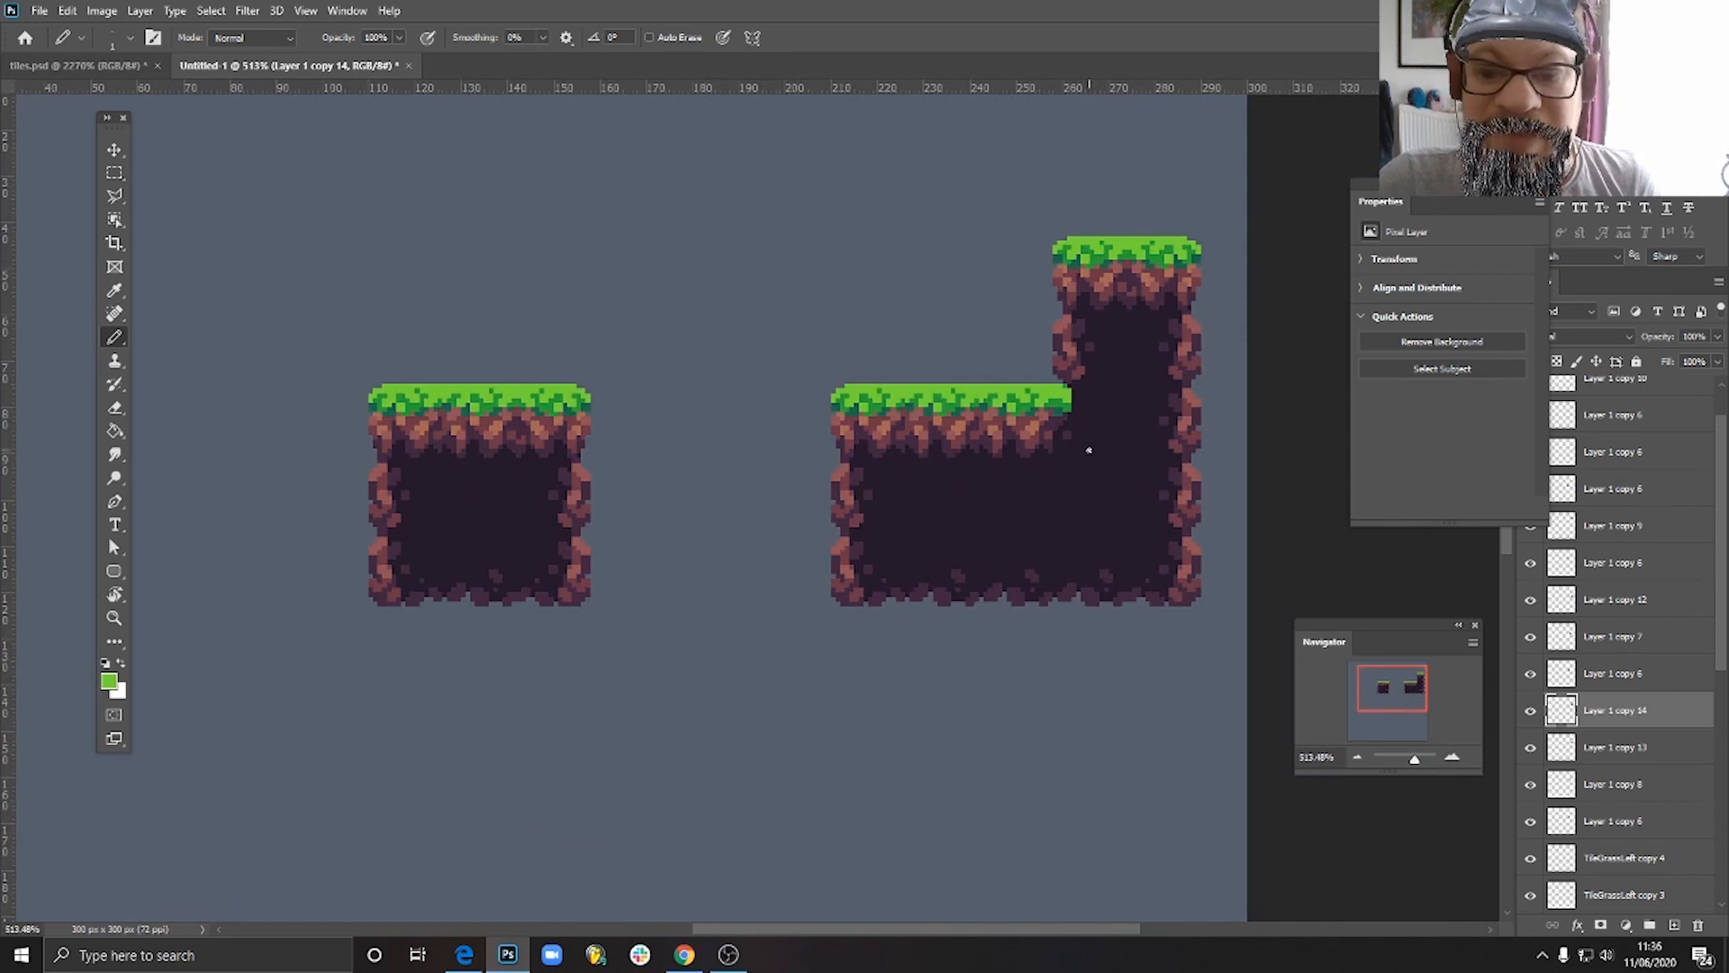
- Extend the tip of the inner corner tile's grass end outward with mid green to round it off
scroll(1085, 401, up, 6)
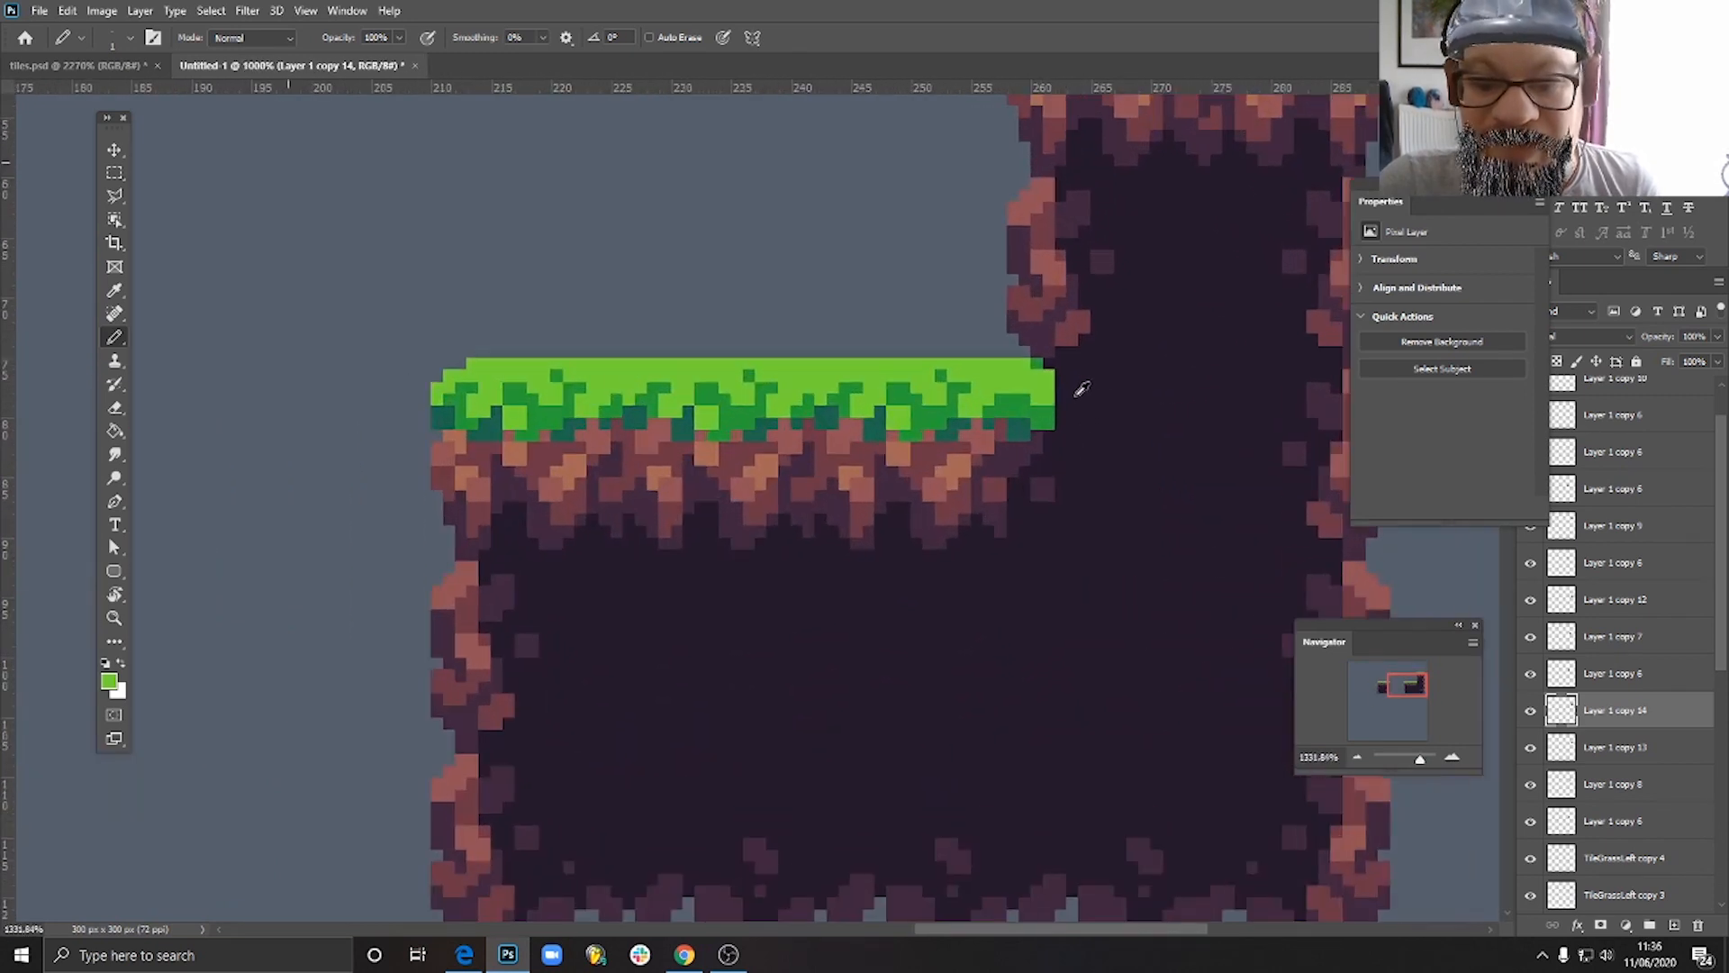
alt+click(1046, 410)
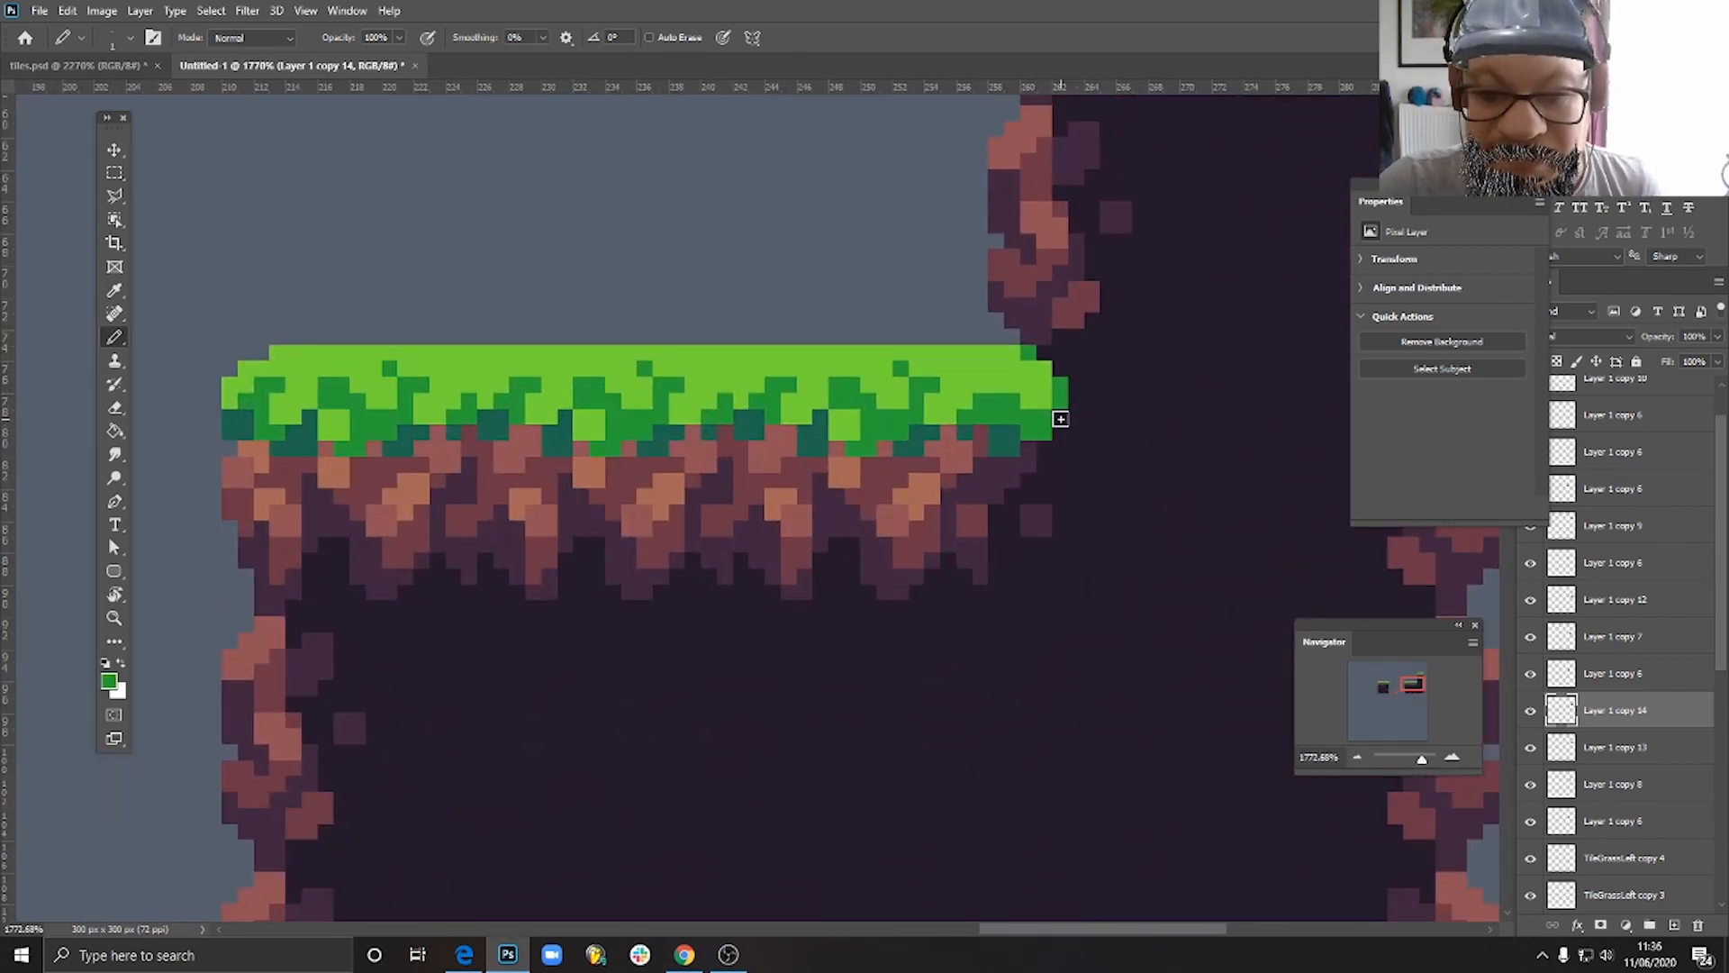
scroll(1101, 450, down, 4)
scroll(1108, 455, down, 2)
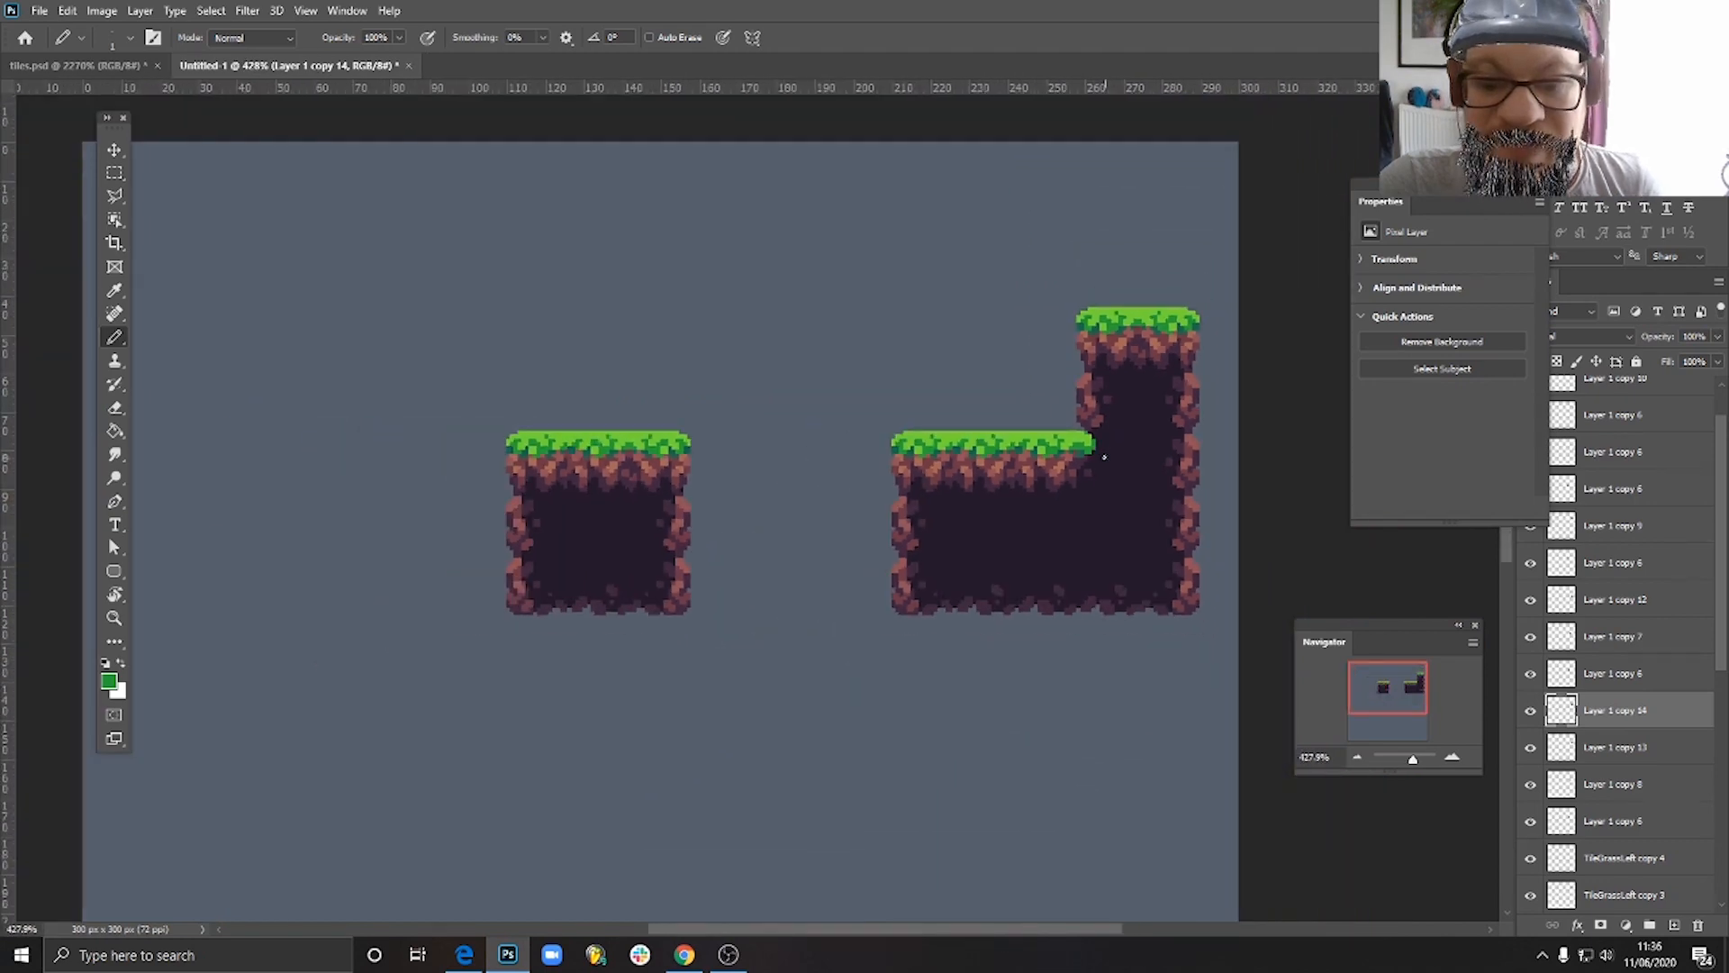
scroll(1104, 458, down, 2)
scroll(1093, 398, up, 9)
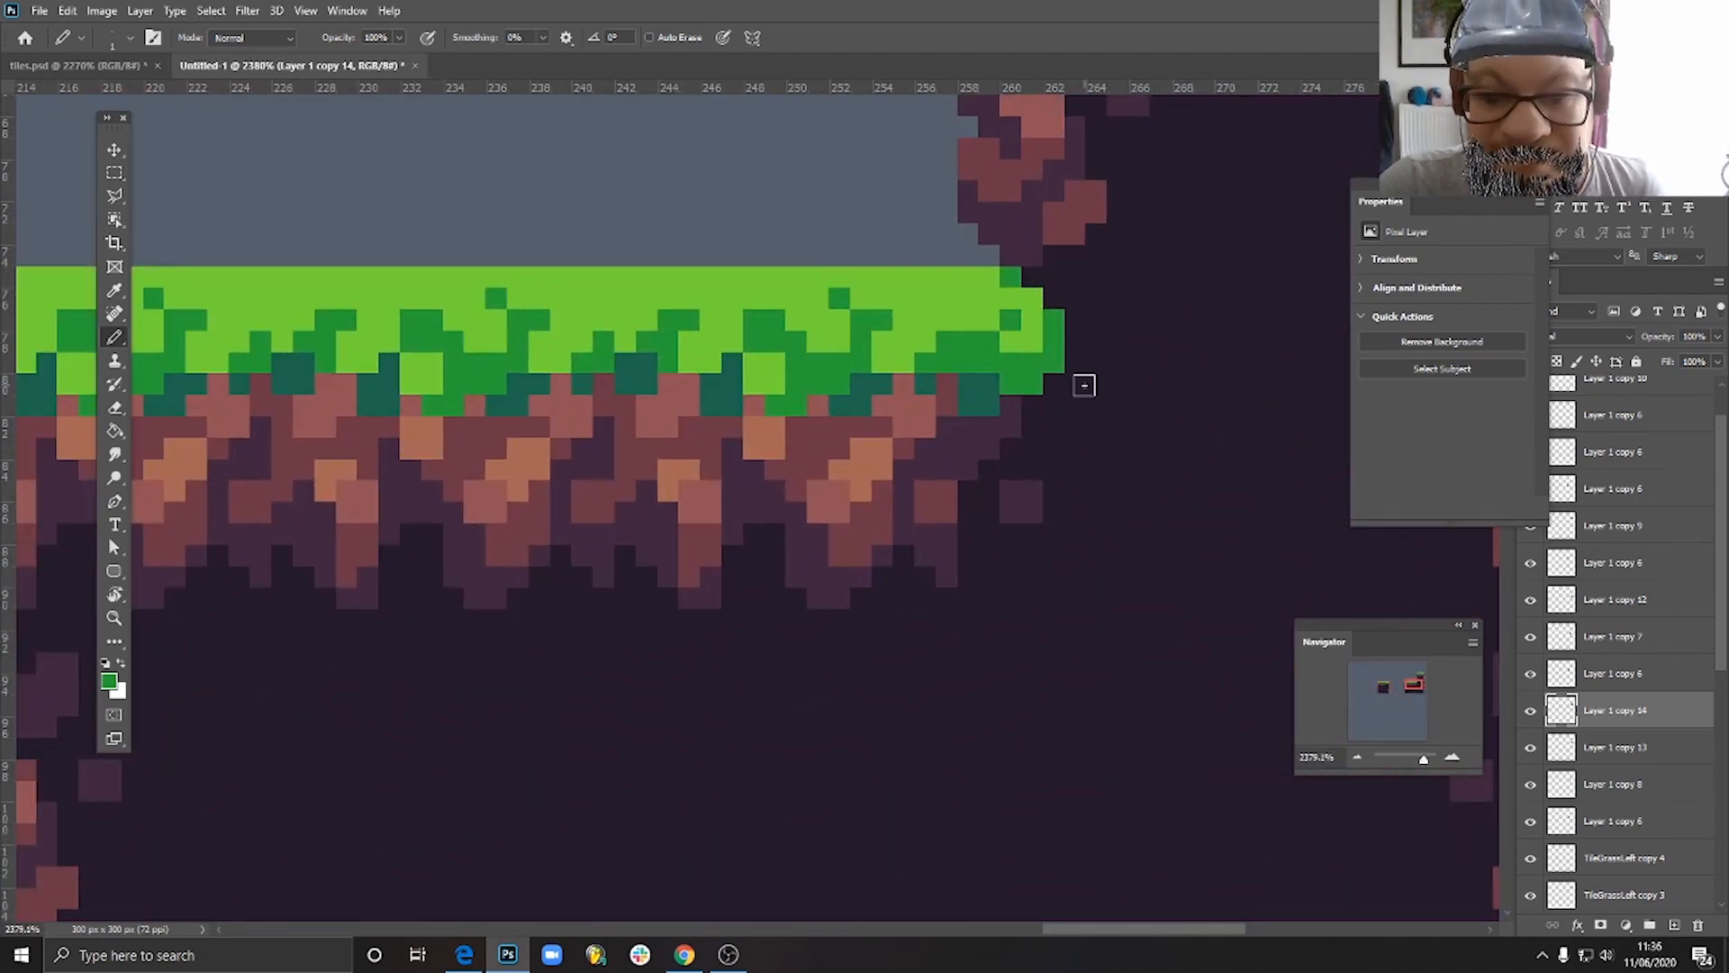
scroll(1122, 416, down, 1)
scroll(1121, 416, down, 3)
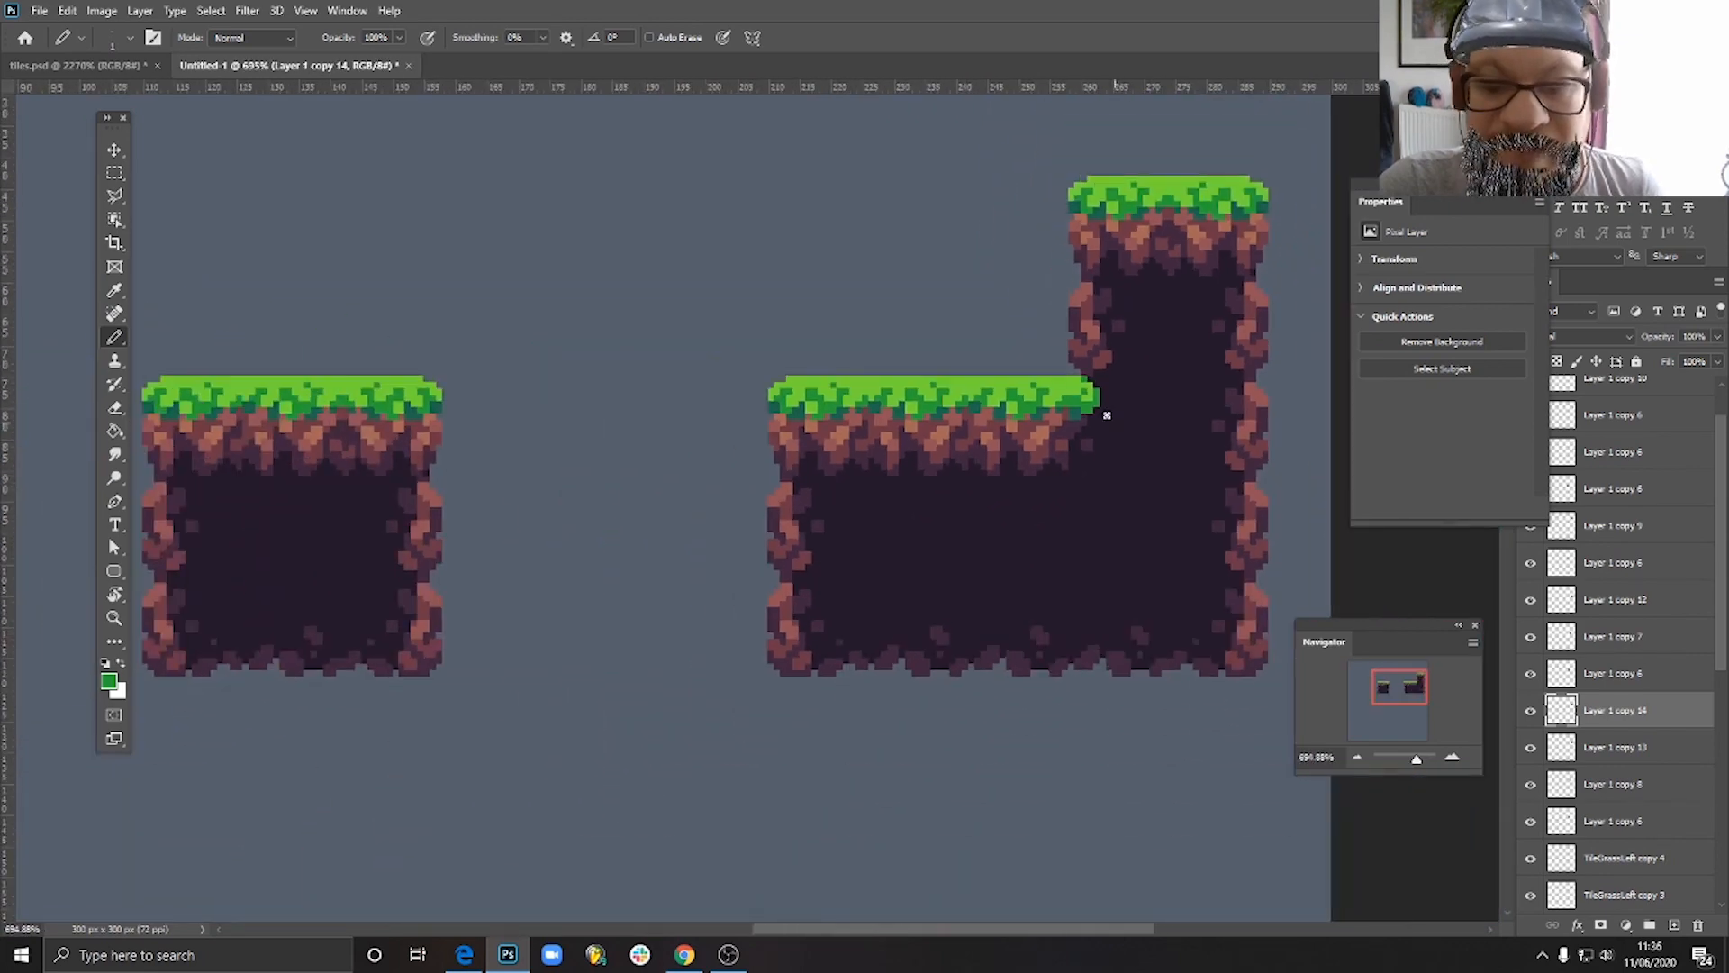
- Sample the dark green and pencil shadow pixels along the lower tip of the inner corner tile's grass end
scroll(1100, 398, up, 4)
alt+click(1046, 445)
mouse_move(1088, 411)
mouse_down()
mouse_move(1091, 426)
mouse_move(1104, 412)
mouse_up()
scroll(1132, 456, down, 2)
scroll(1152, 471, down, 5)
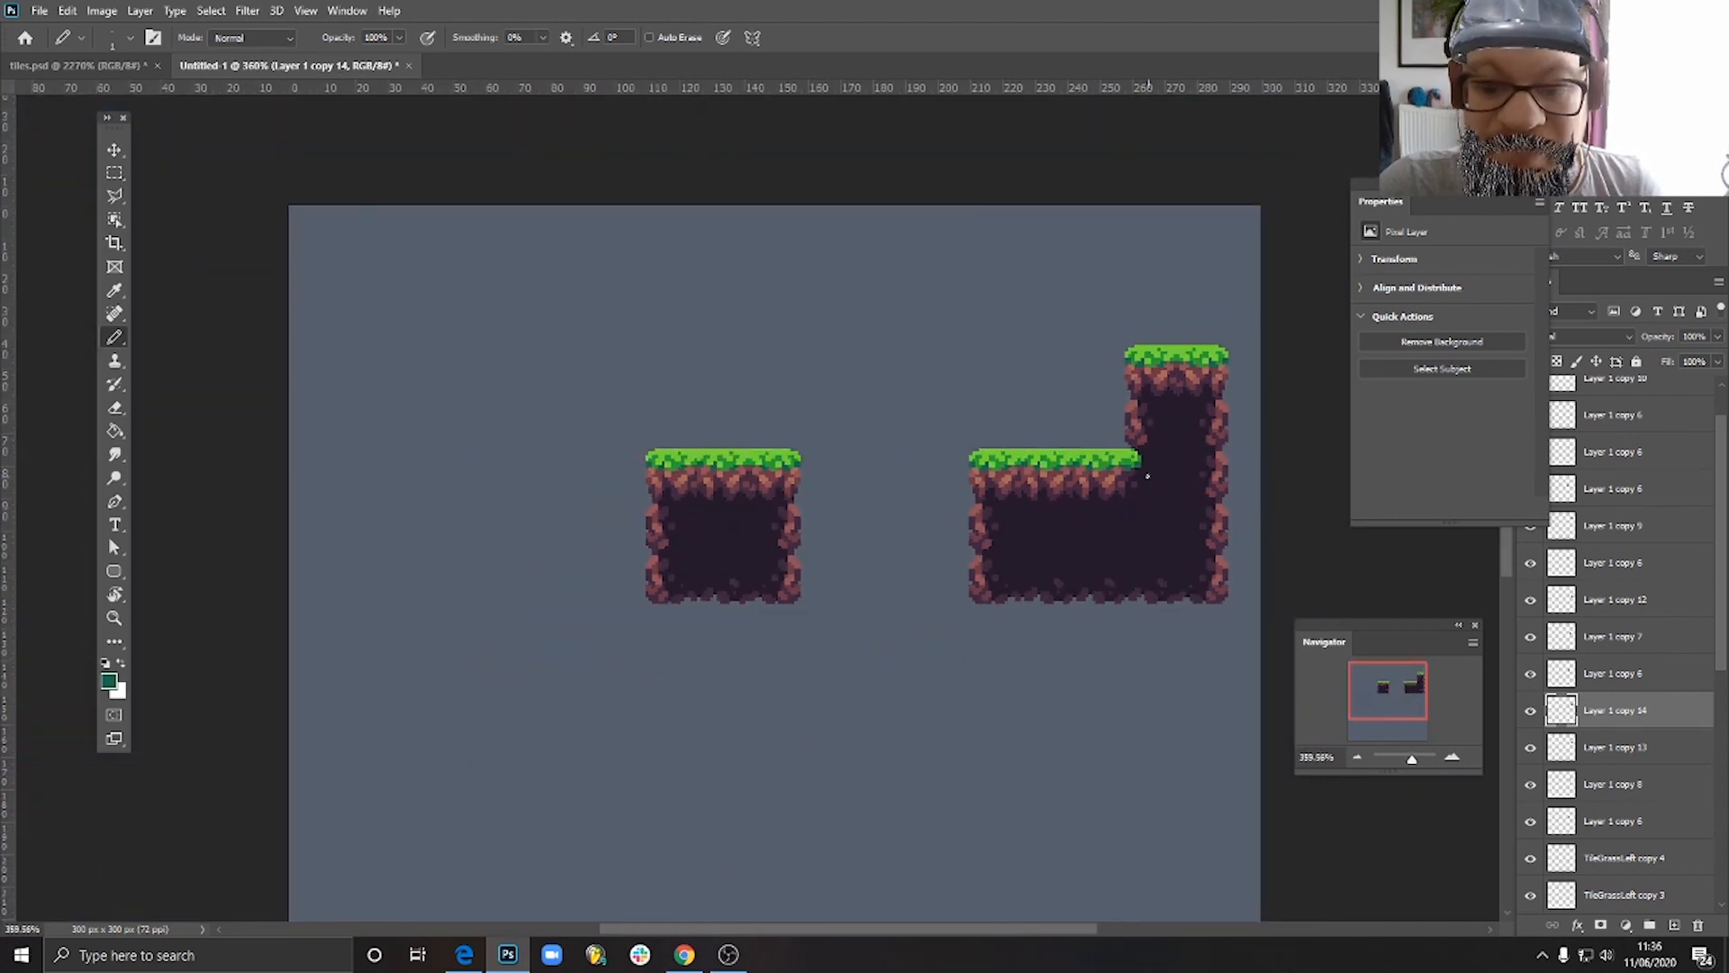
- Examine the inner corner tile within the assembled block, both close up and from a distance
scroll(1165, 471, up, 3)
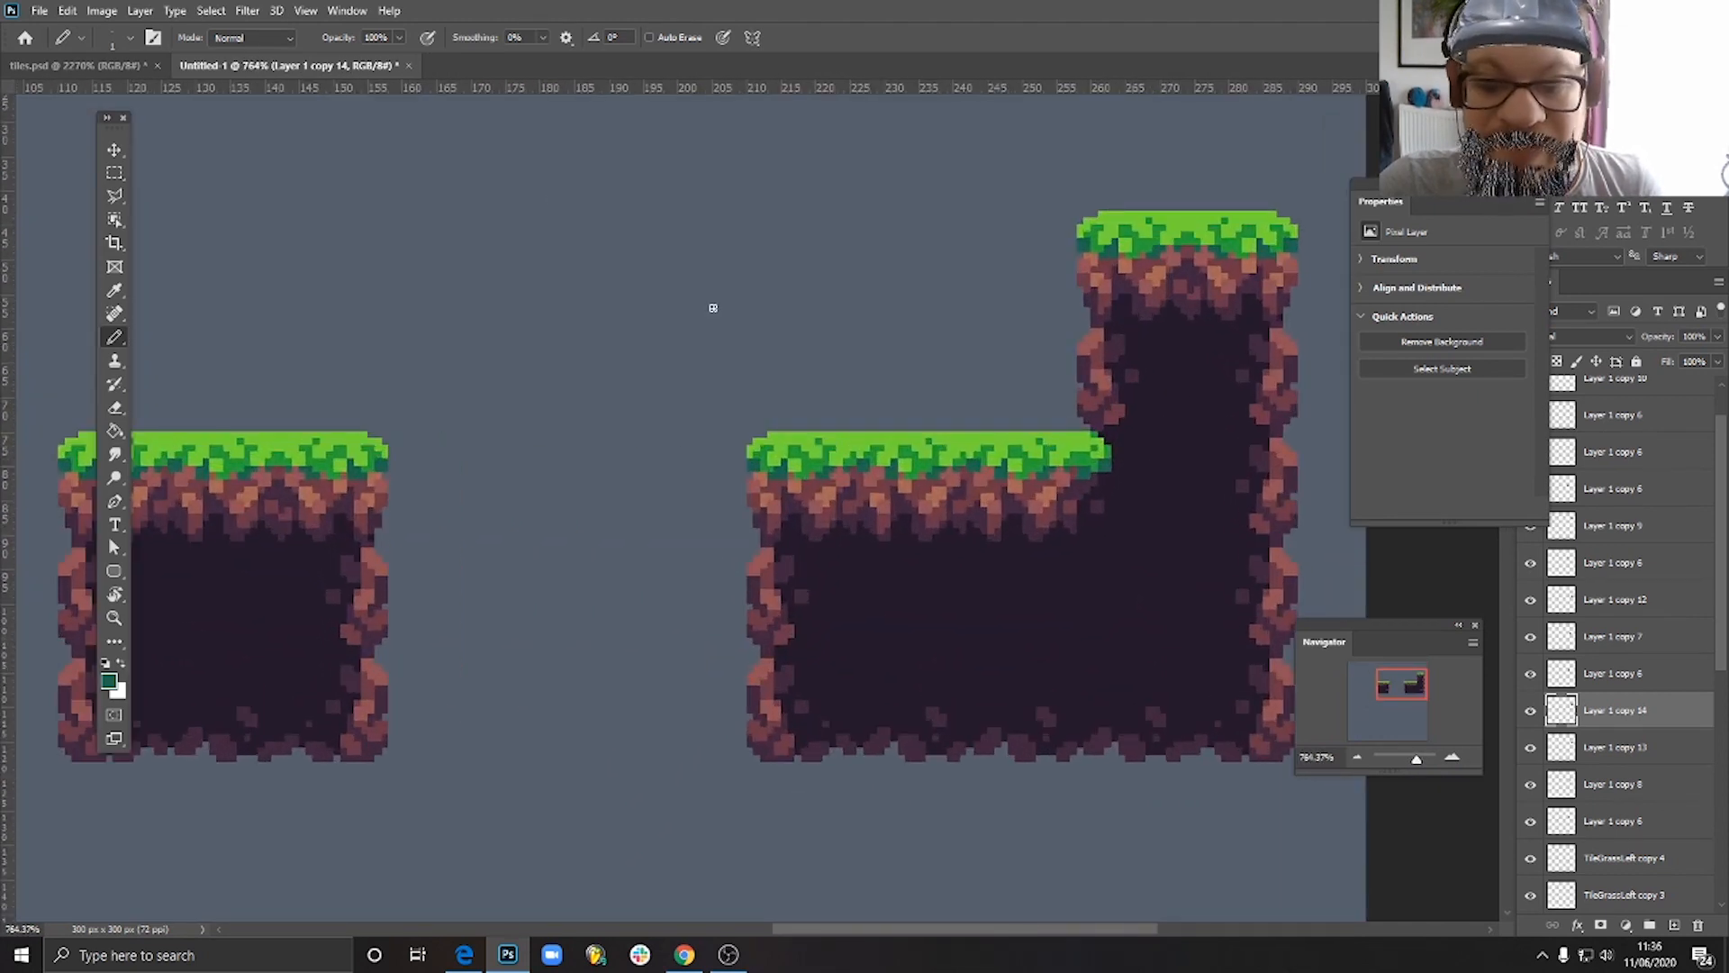
click(116, 151)
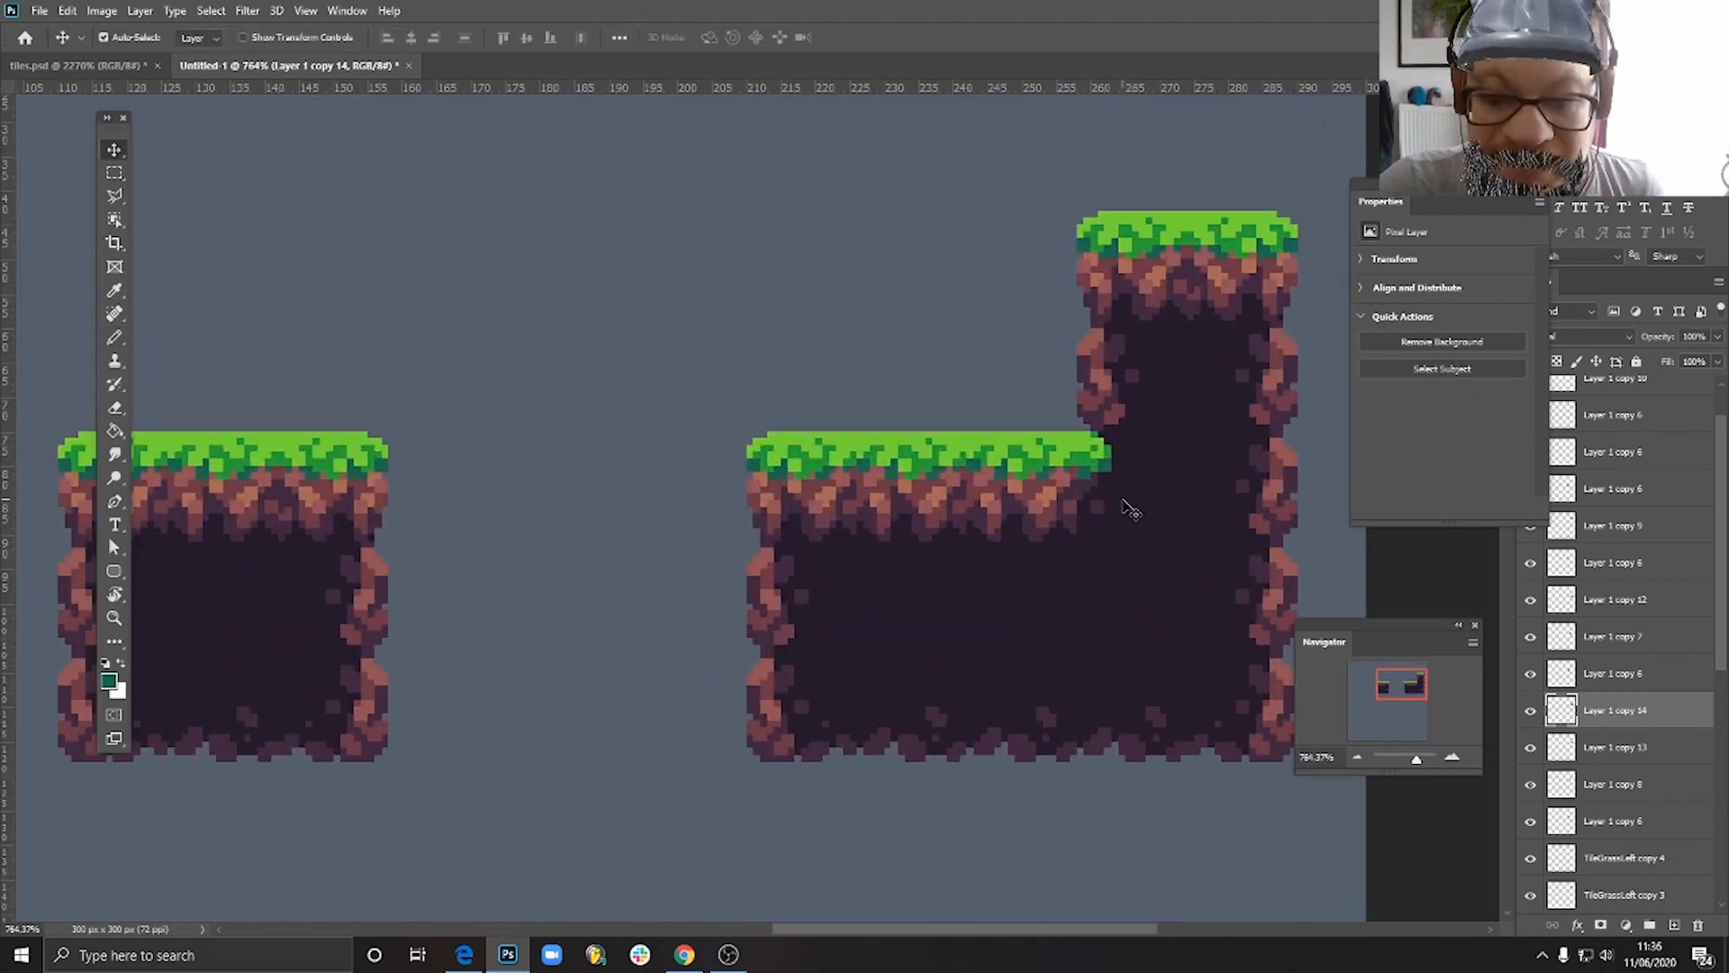
mouse_move(1131, 510)
mouse_down()
mouse_move(910, 332)
mouse_move(772, 286)
mouse_move(1163, 509)
mouse_up()
key(ctrl+0)
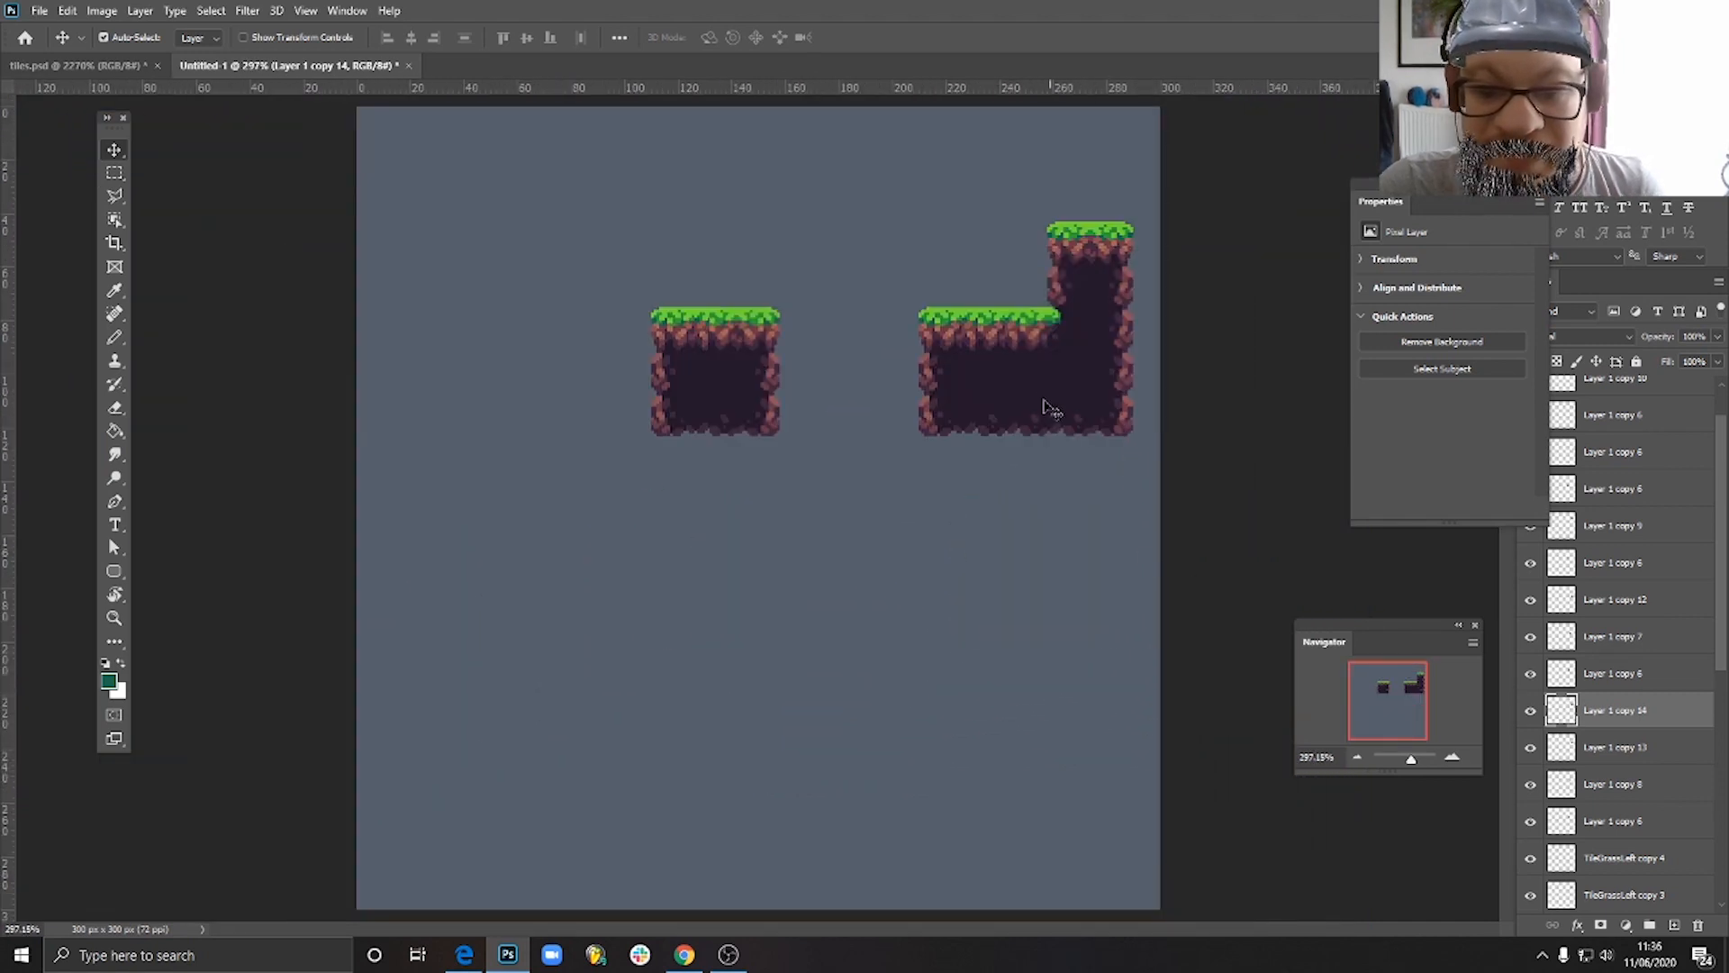
scroll(1052, 408, up, 3)
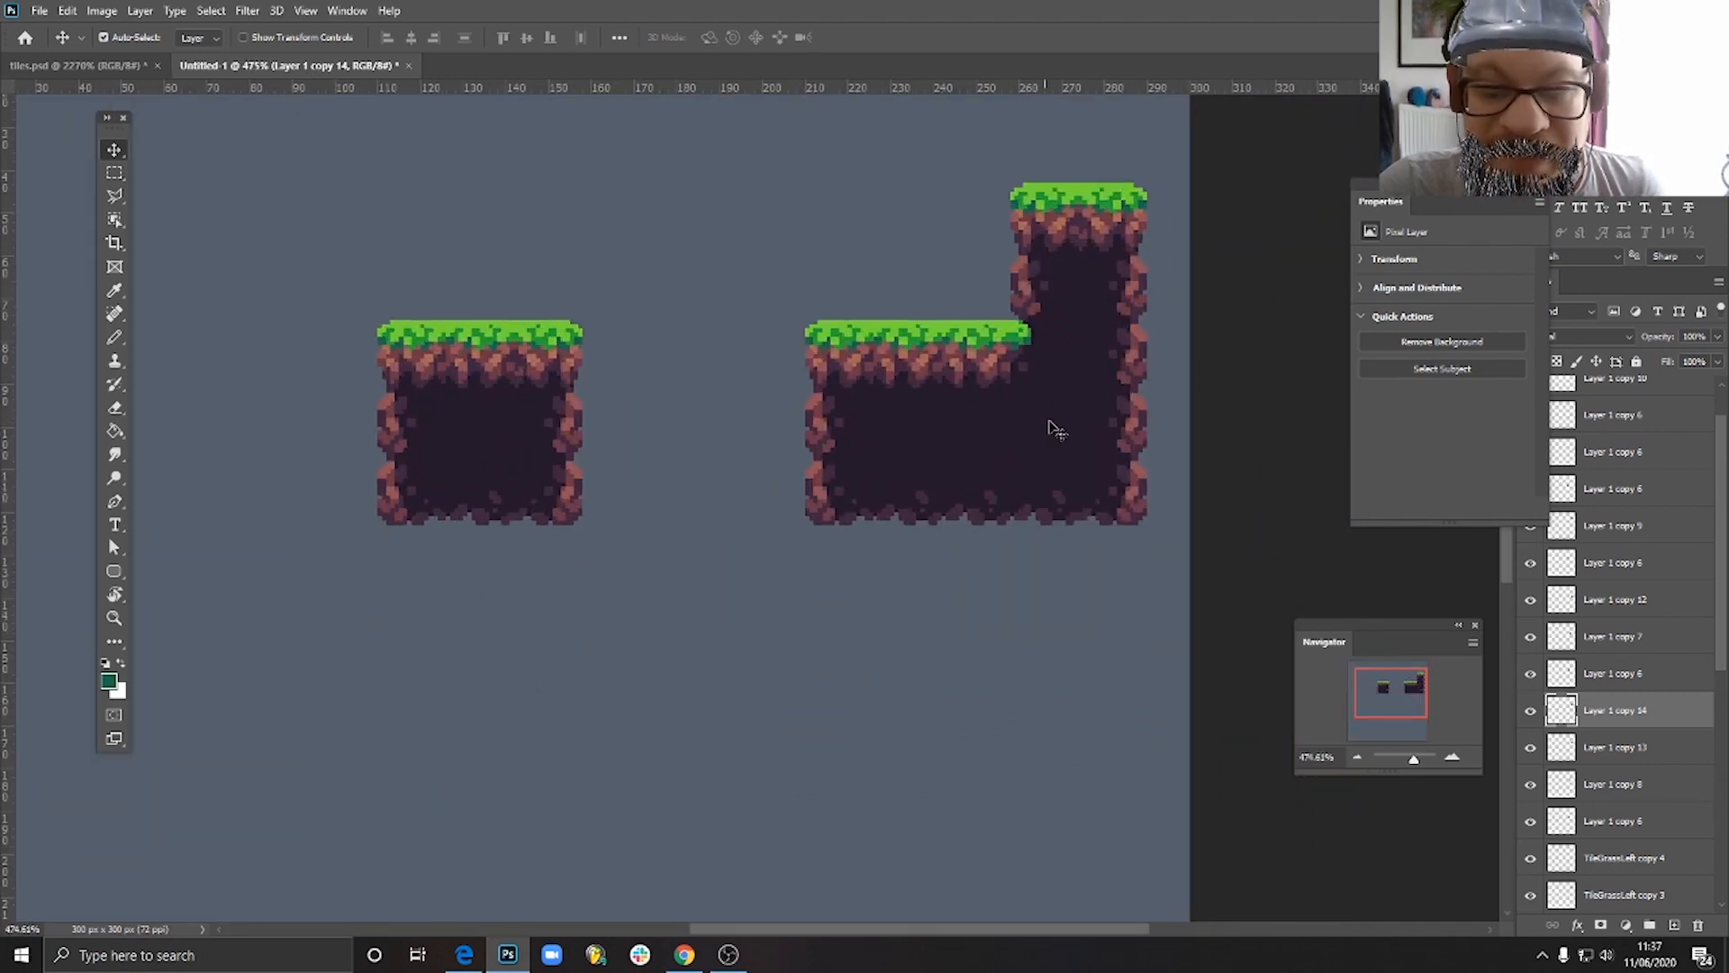
drag(1040, 342, 914, 436)
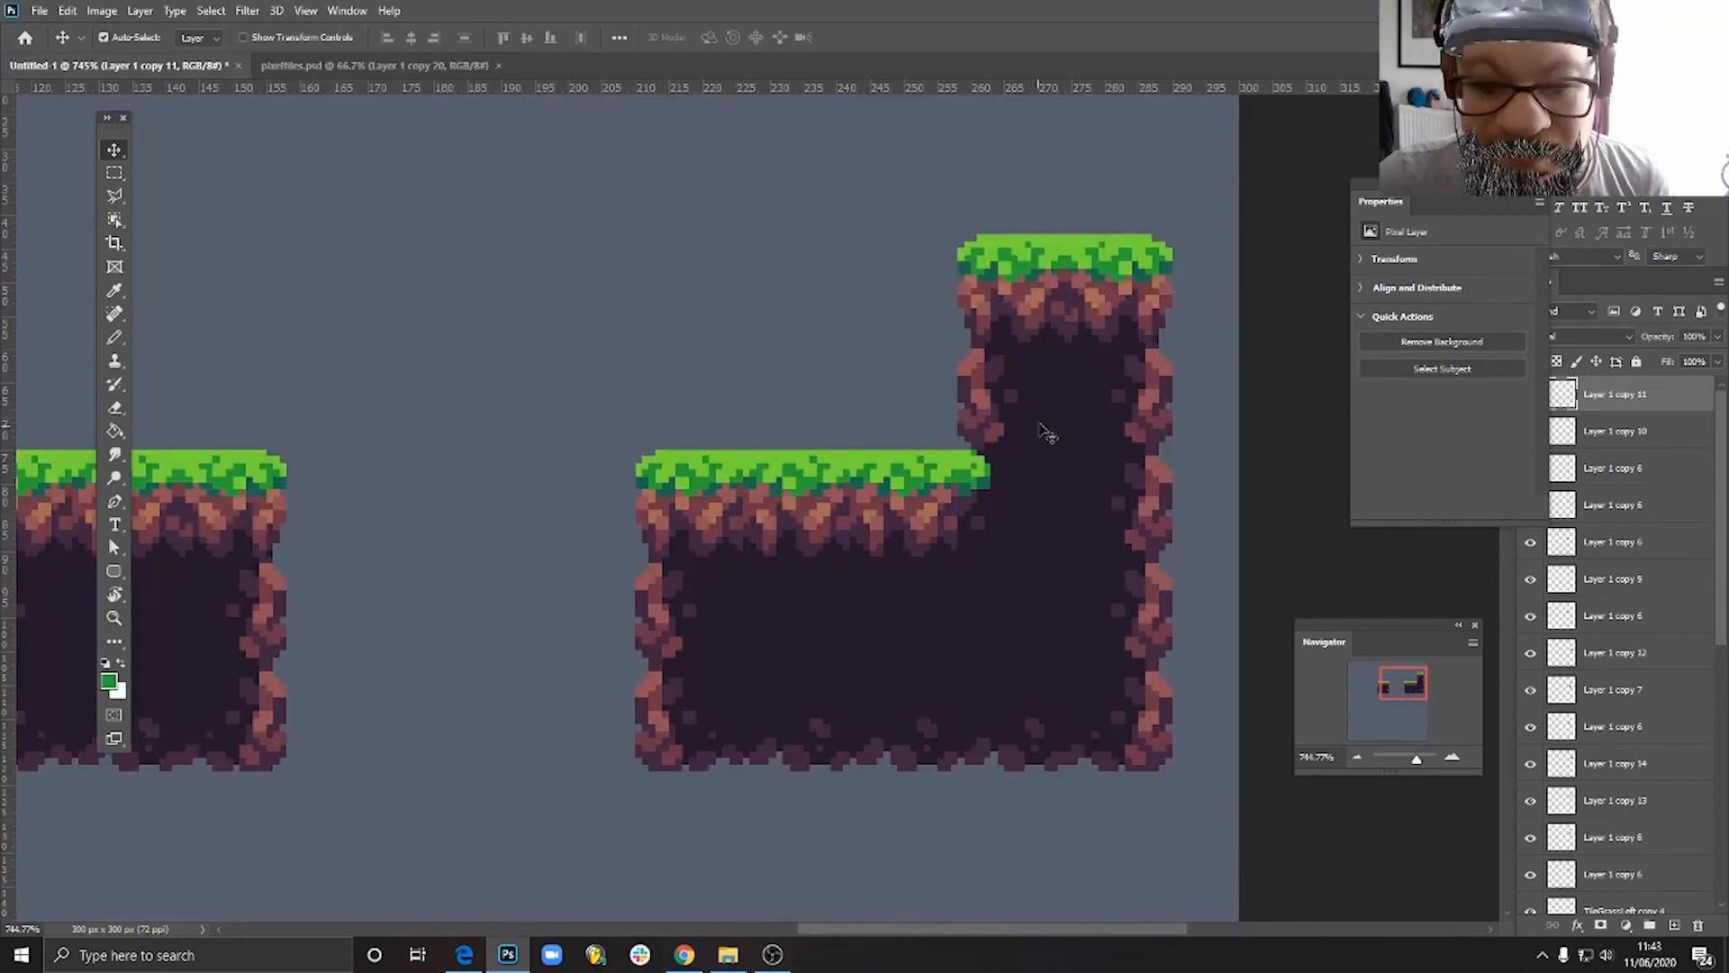
scroll(1062, 434, down, 2)
scroll(1063, 432, up, 2)
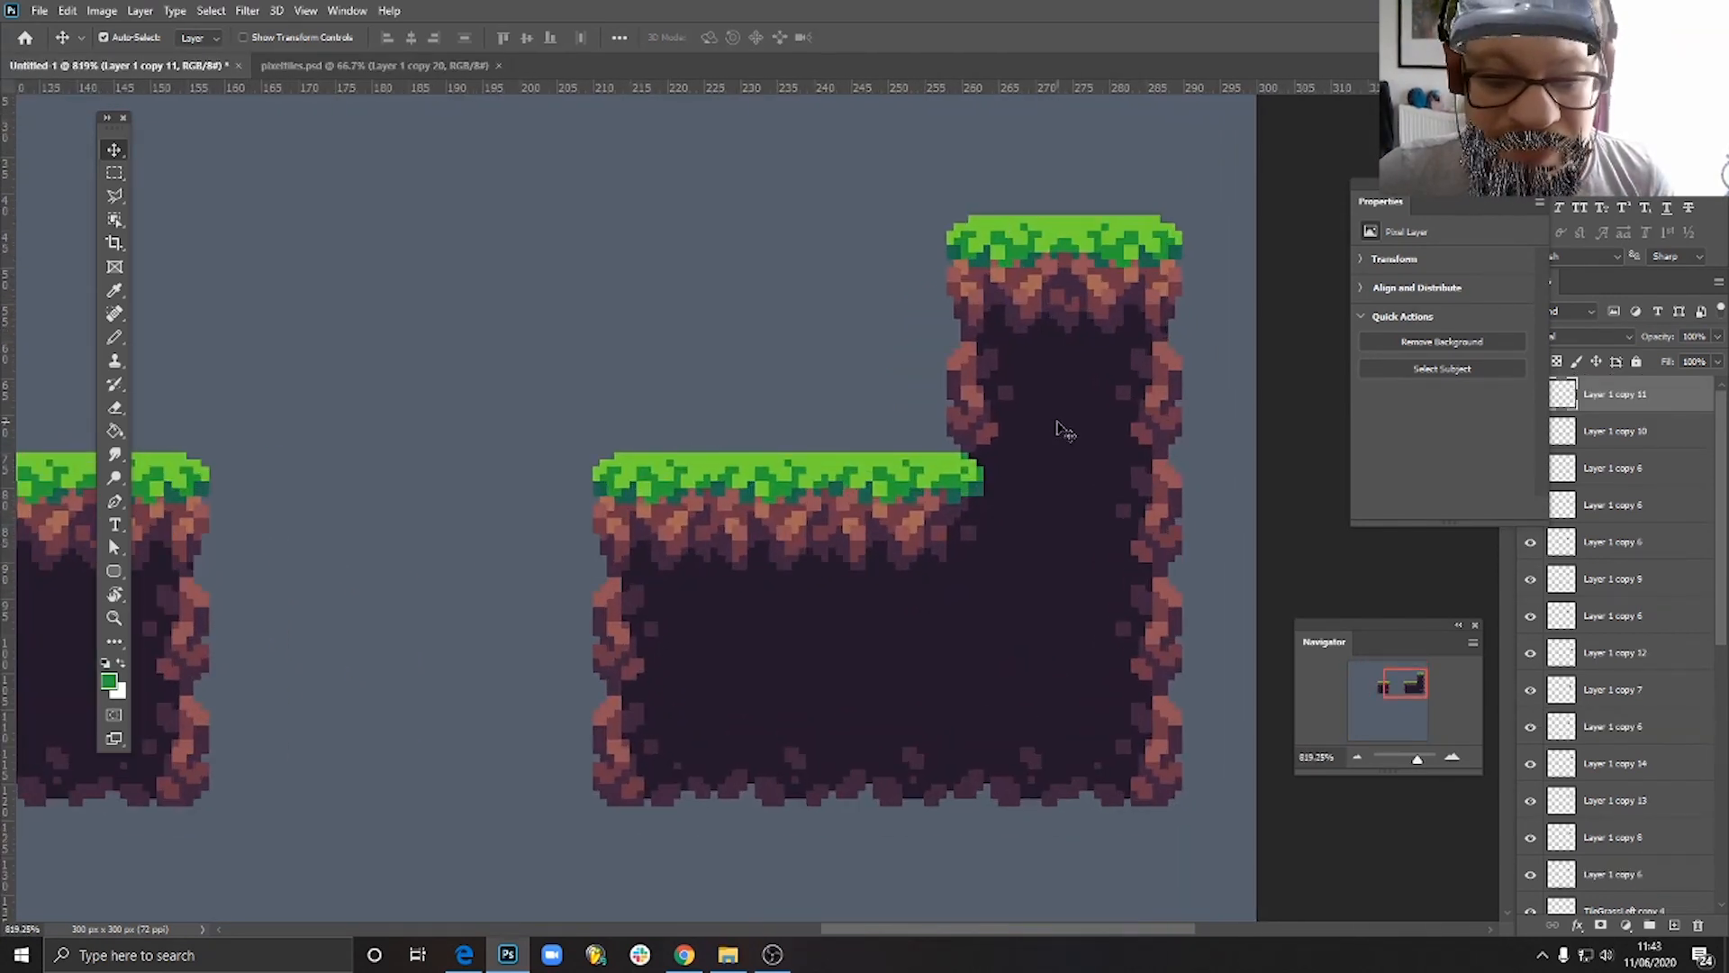
scroll(1083, 506, down, 1)
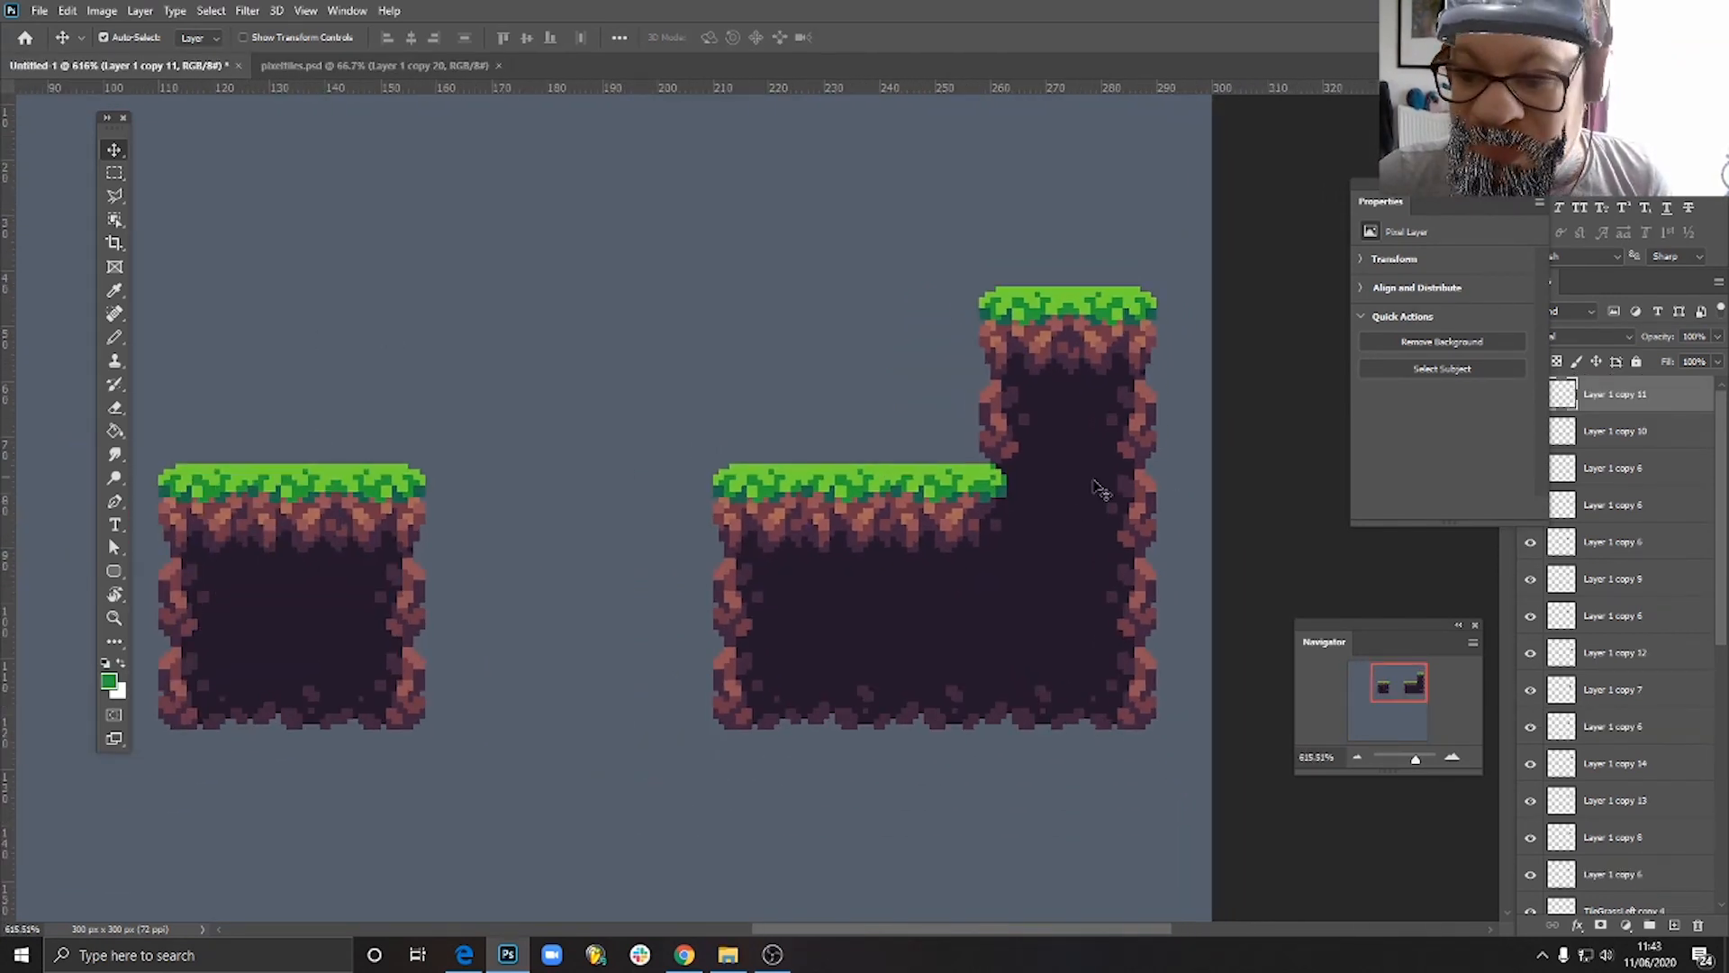
scroll(1100, 489, up, 1)
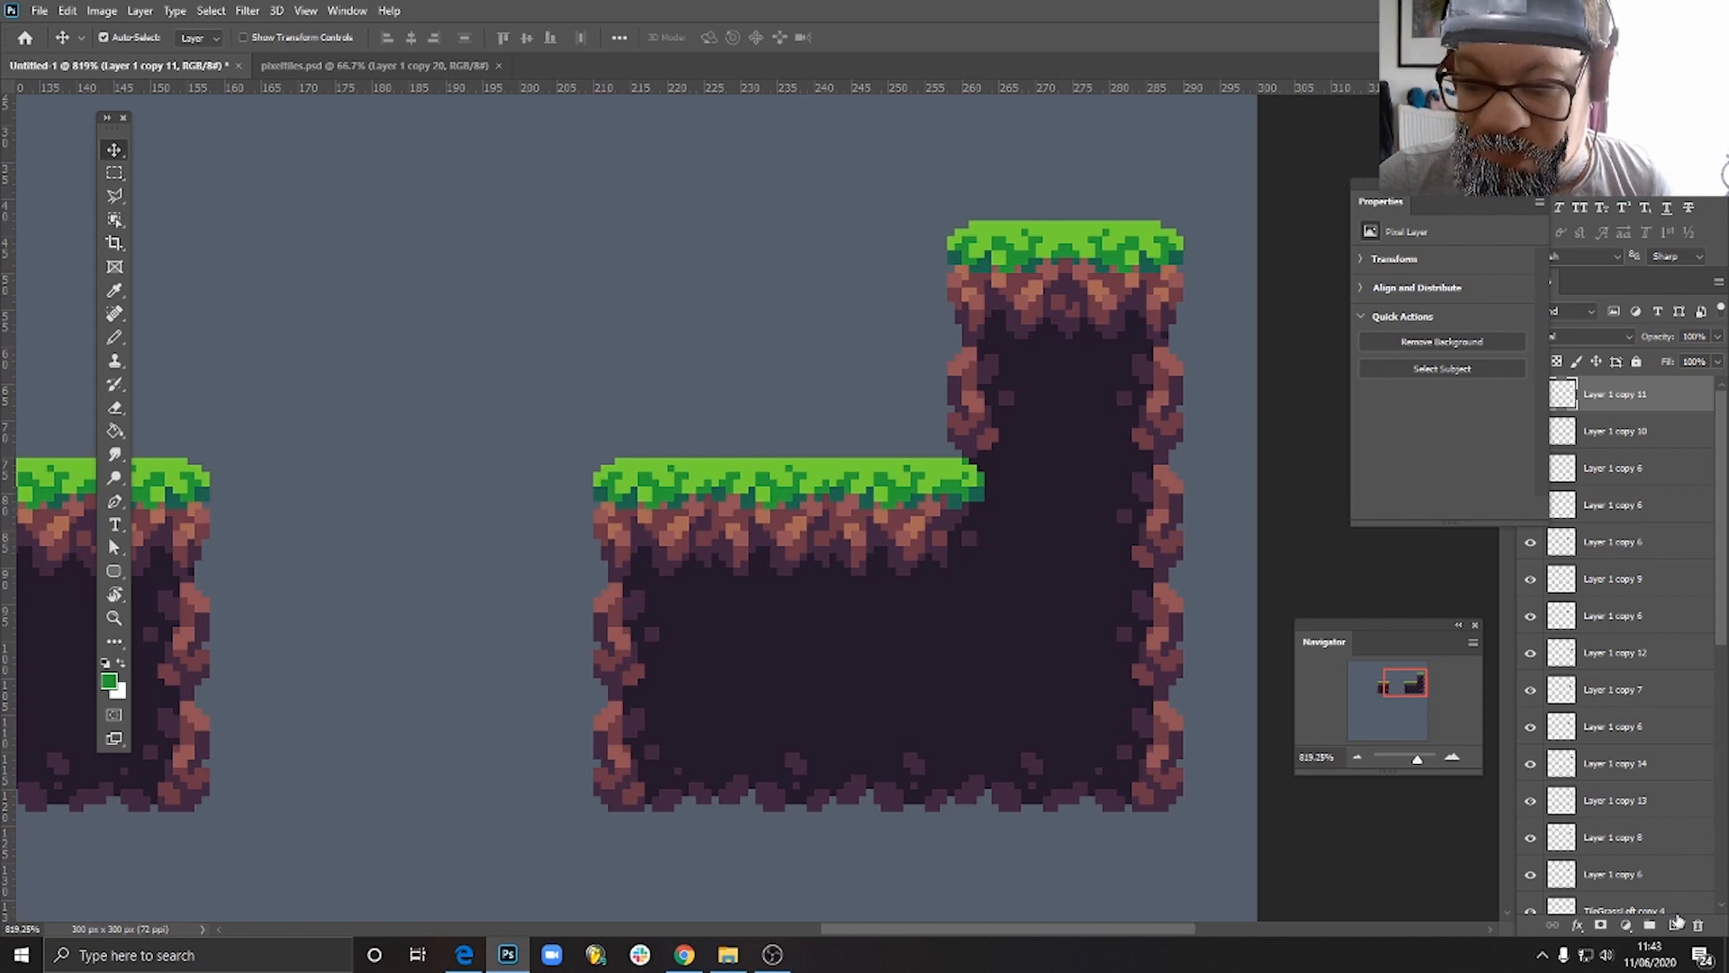
scroll(847, 505, down, 3)
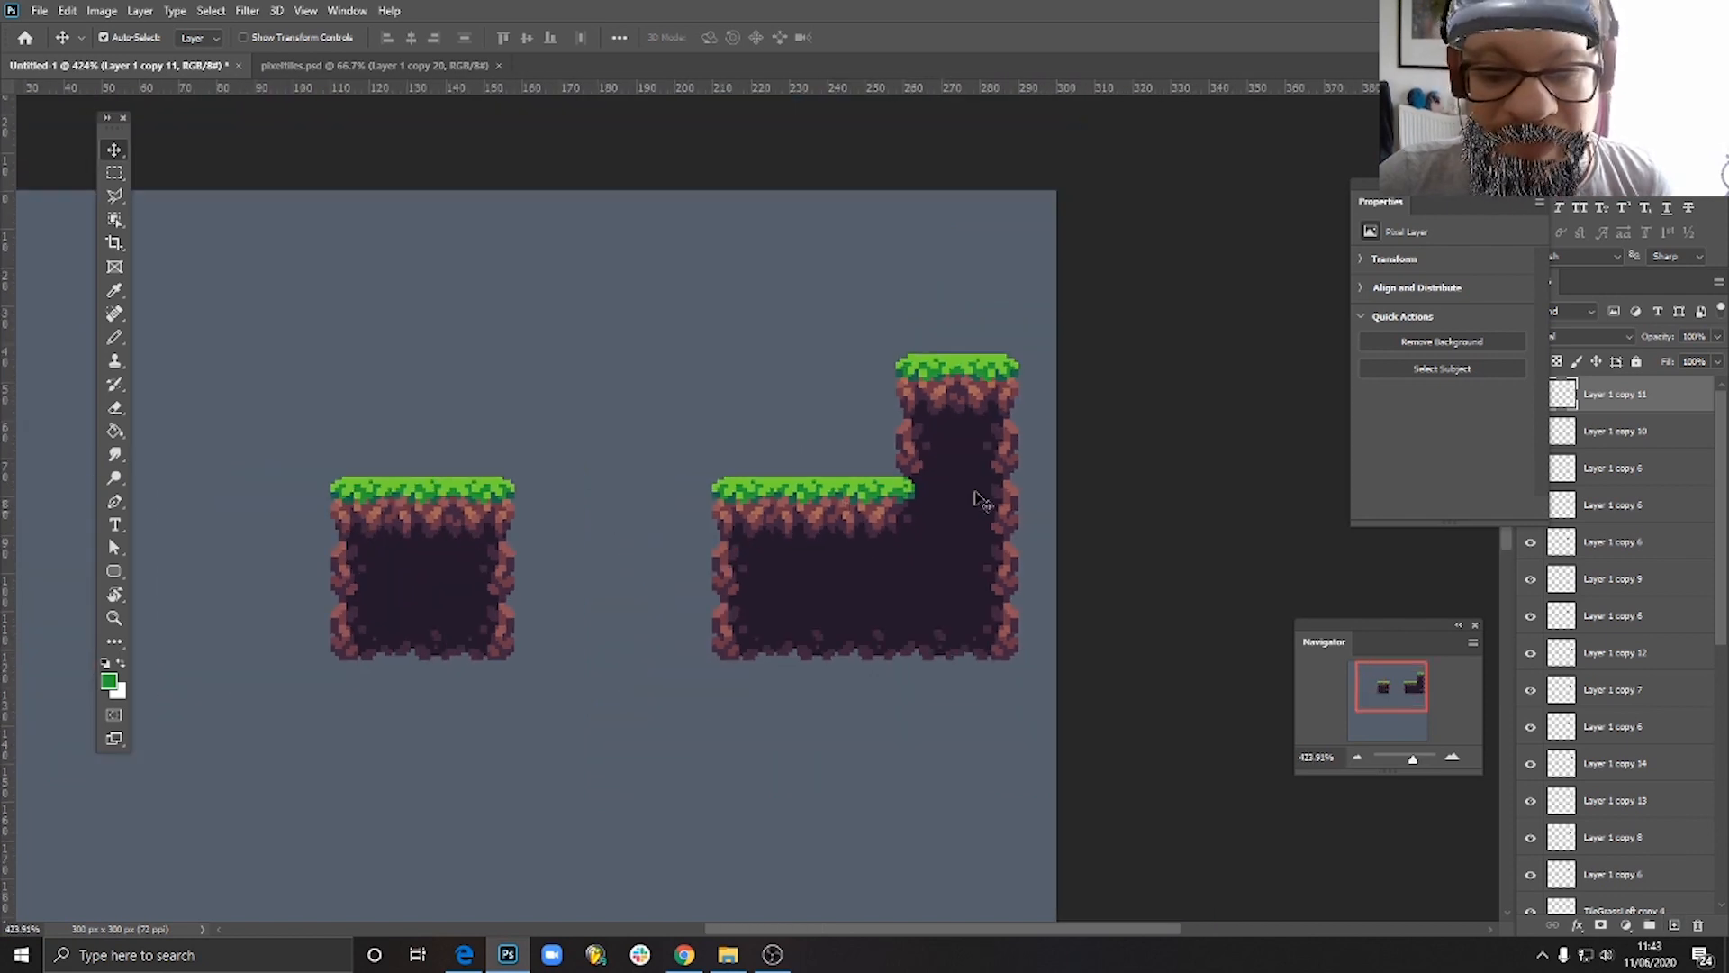
scroll(982, 504, up, 4)
scroll(1149, 590, down, 1)
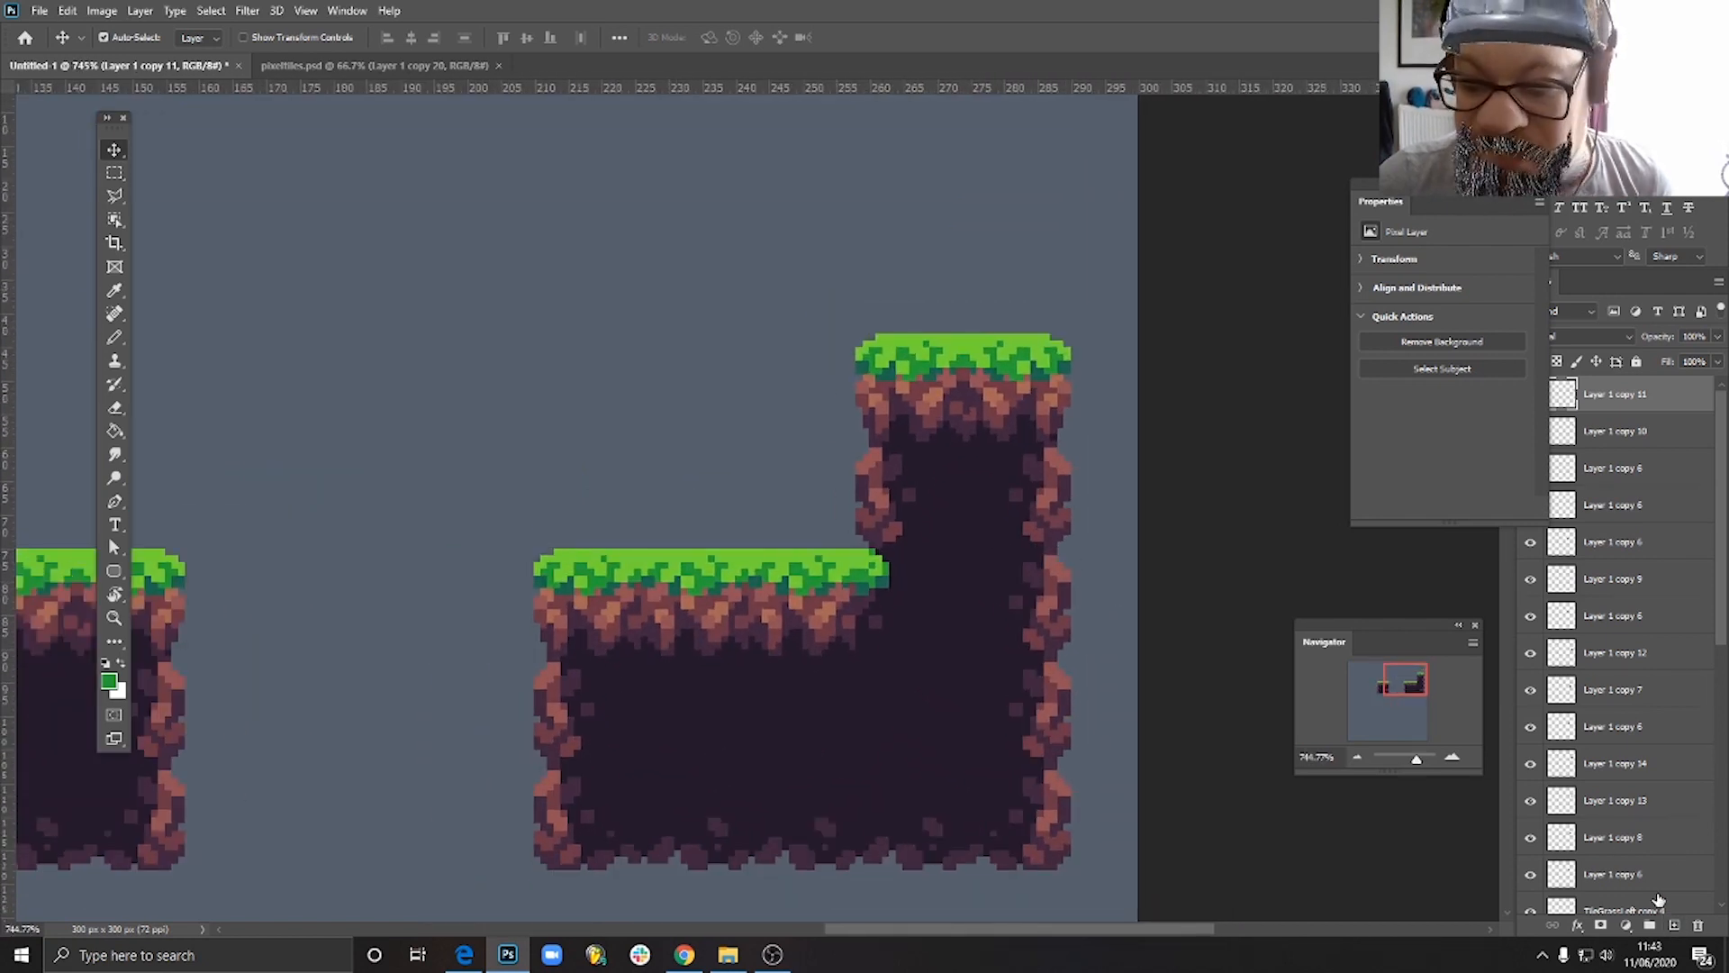
- Create a new layer and pencil a light green raised strip of grass along the top of the lower grass row
click(1676, 926)
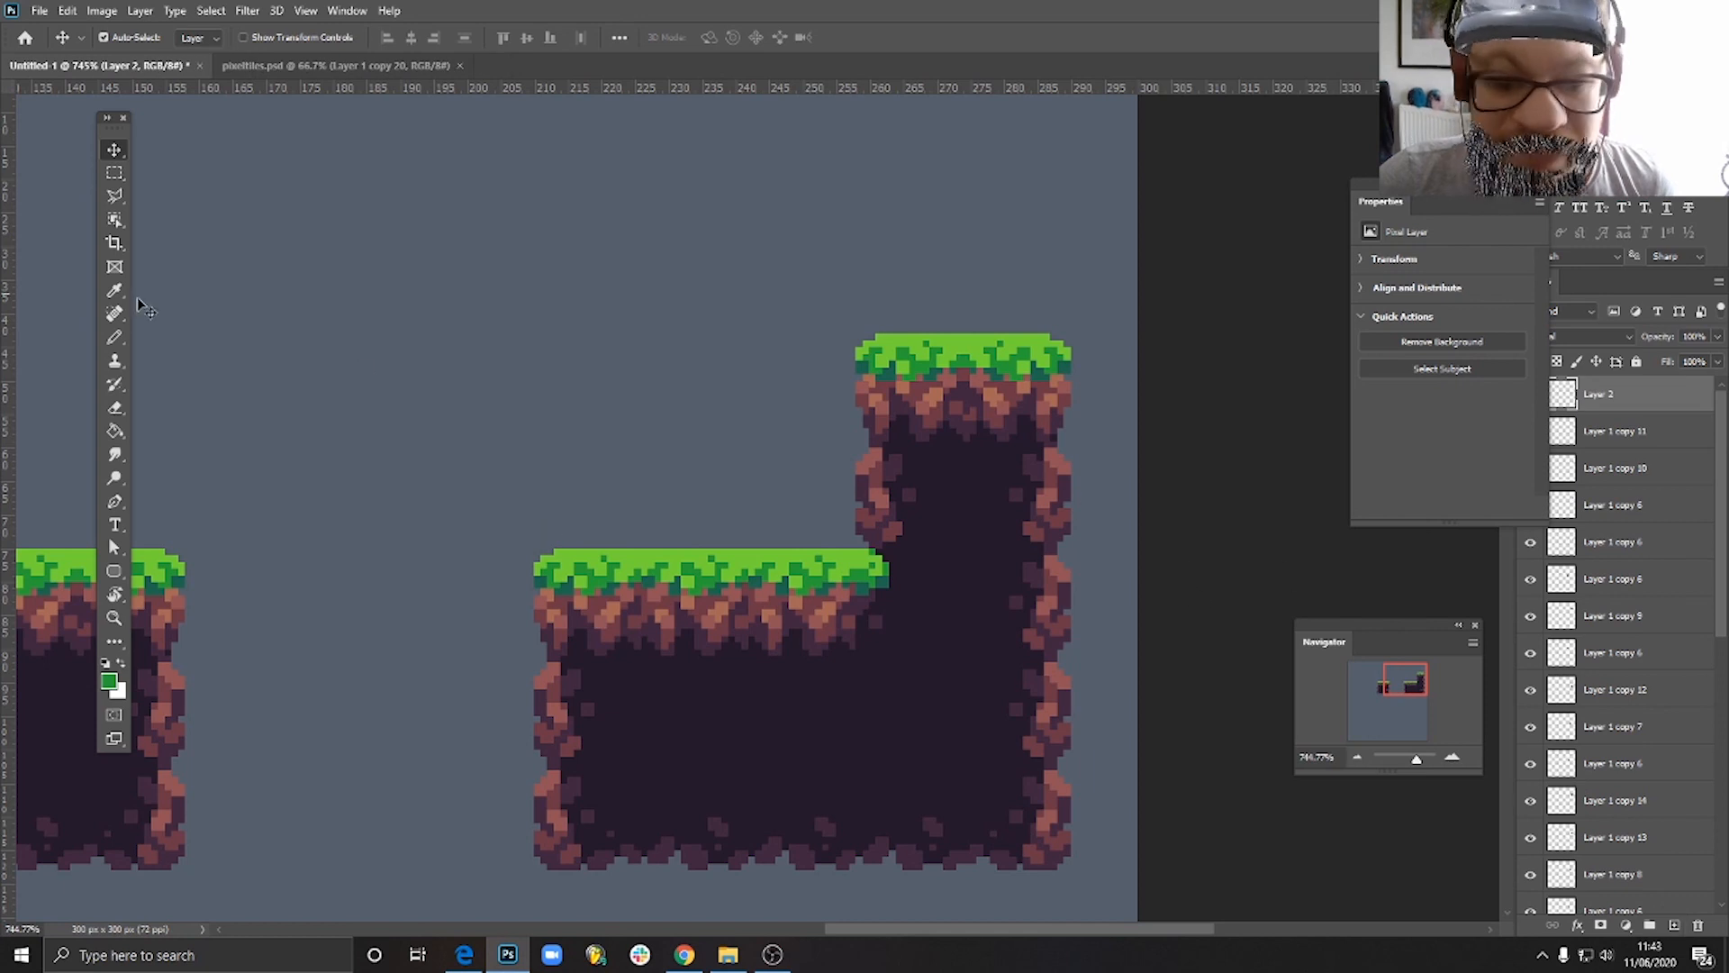
click(114, 336)
scroll(580, 596, up, 3)
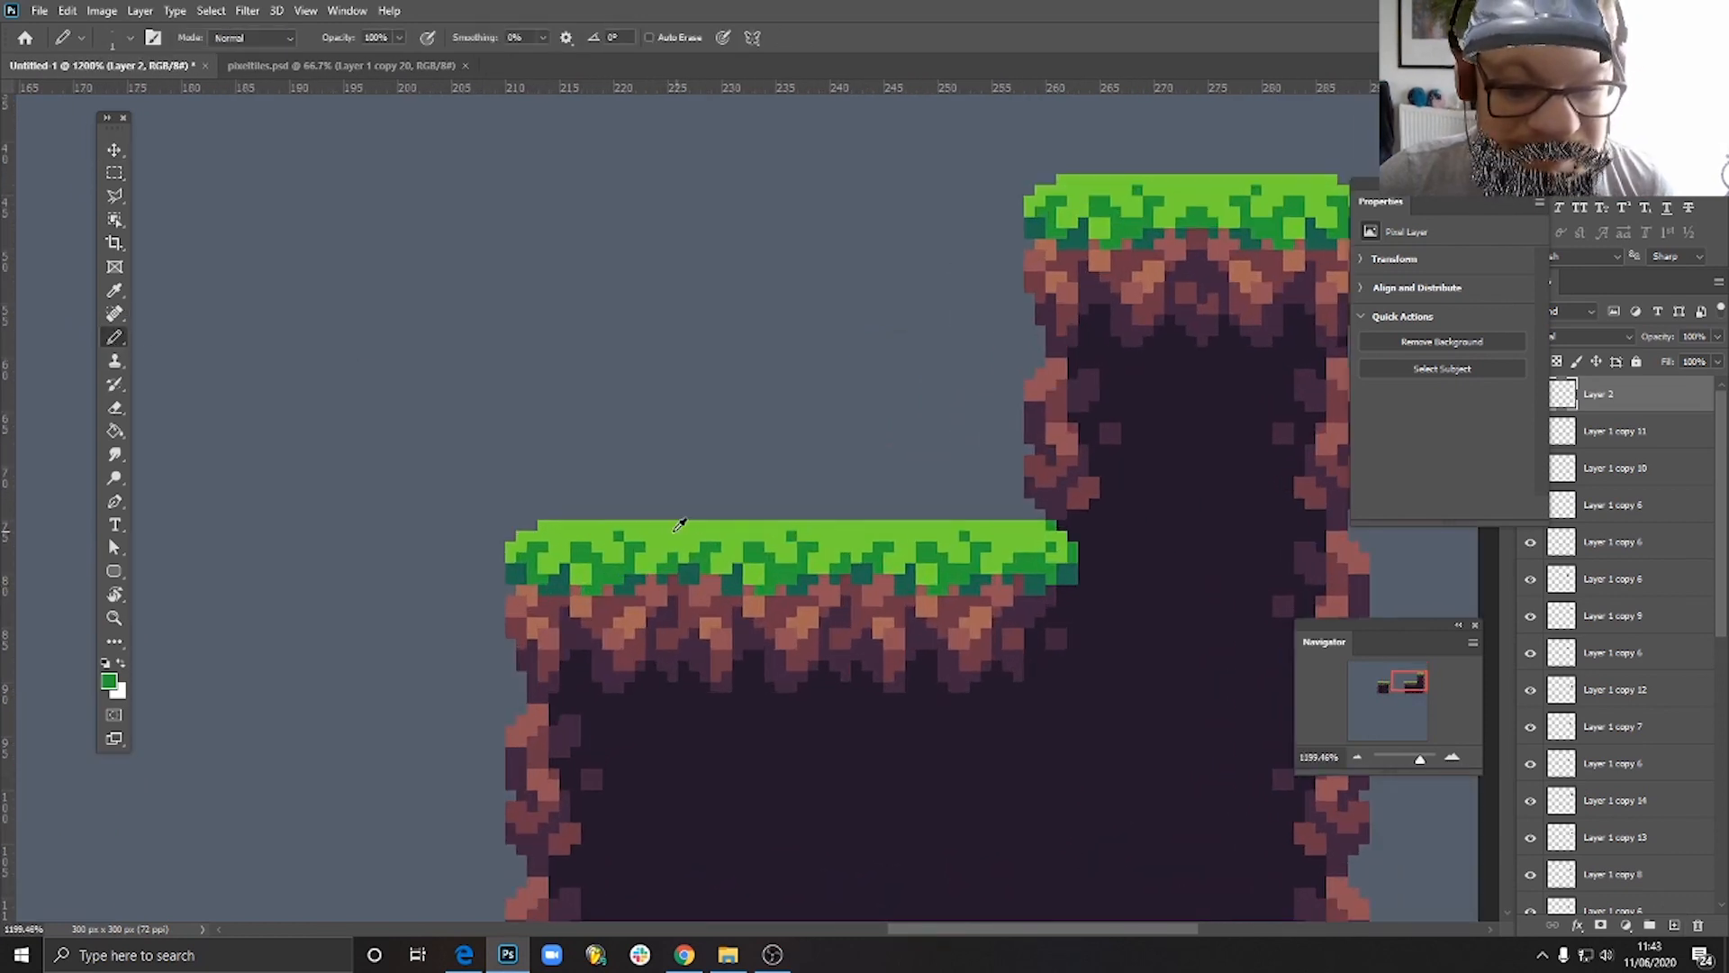
alt+click(680, 524)
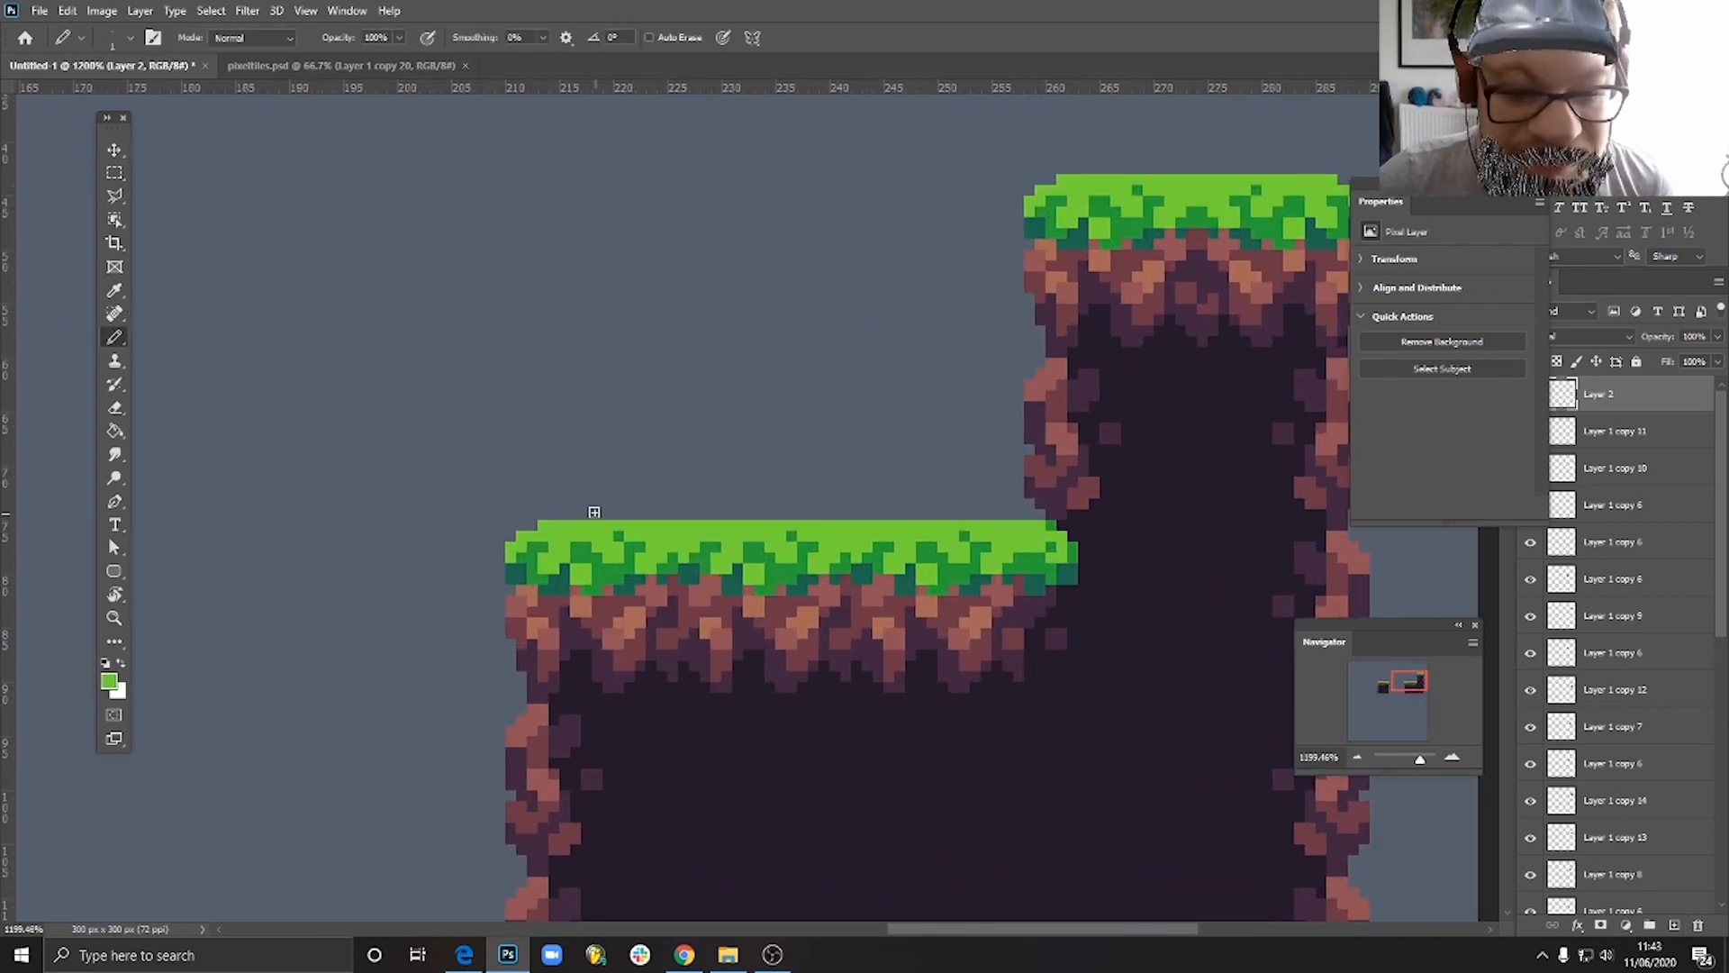
drag(584, 512, 693, 513)
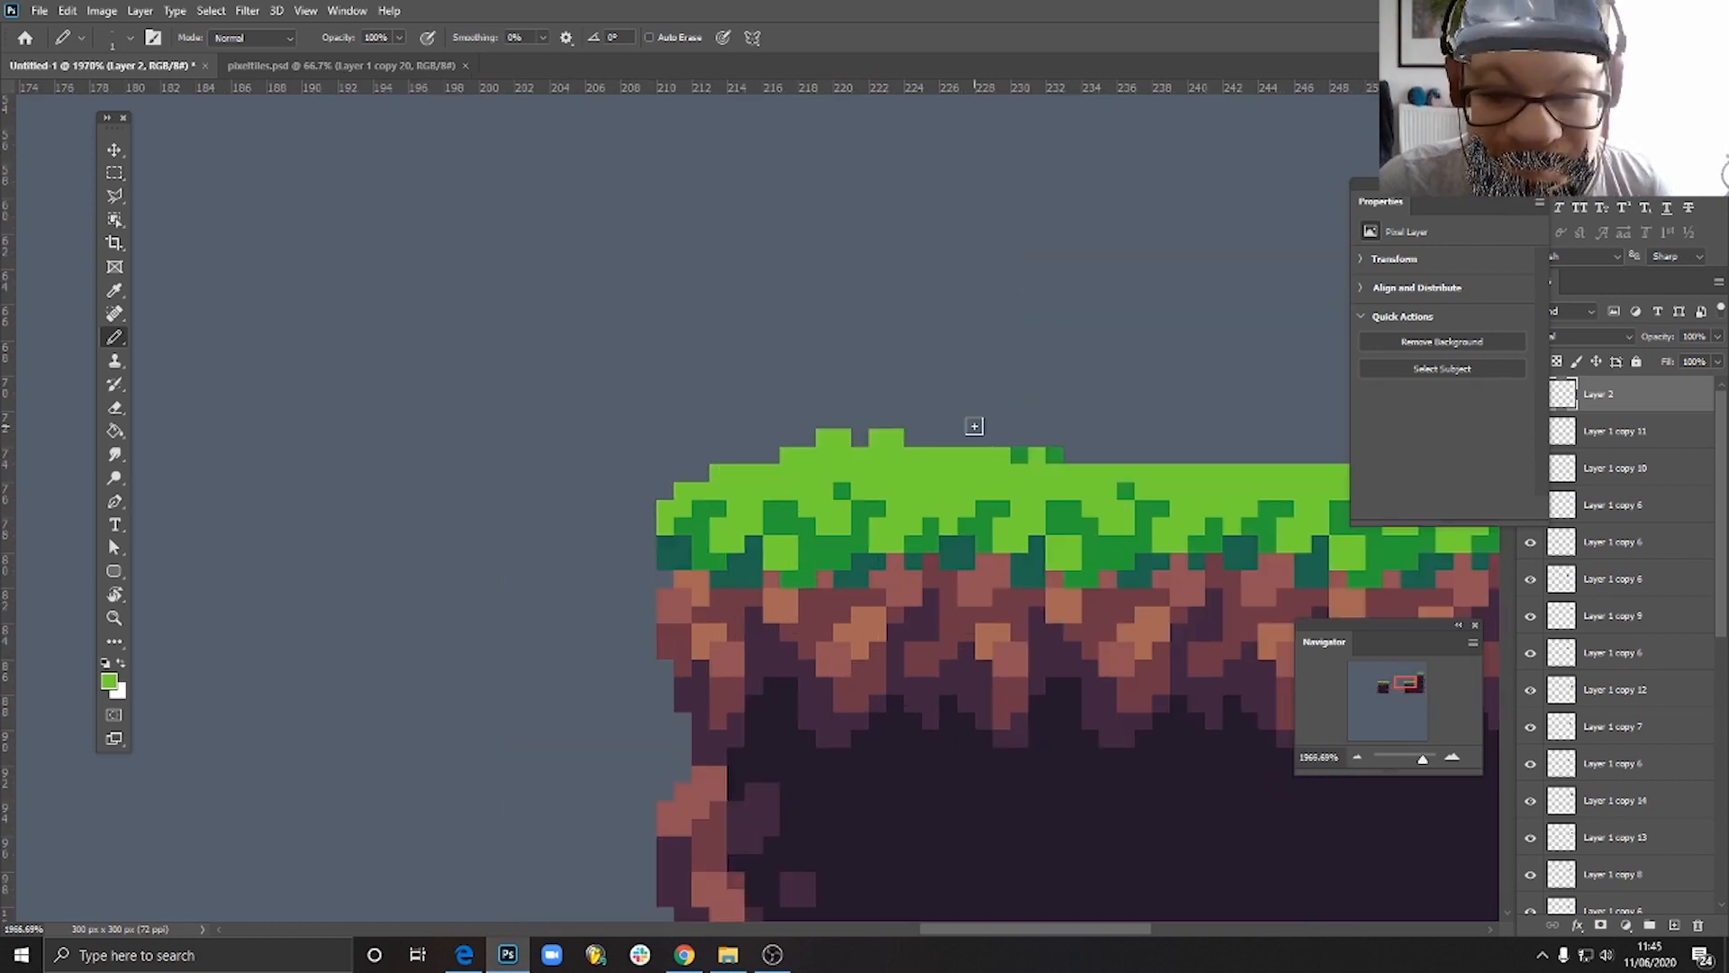
- Shape the raised grass into a tuft with a light green bump and mid green shading pixels on its top edge
mouse_move(971, 422)
mouse_down()
mouse_move(1041, 478)
mouse_move(948, 439)
mouse_up()
click(1001, 435)
click(1035, 459)
alt+click(1023, 455)
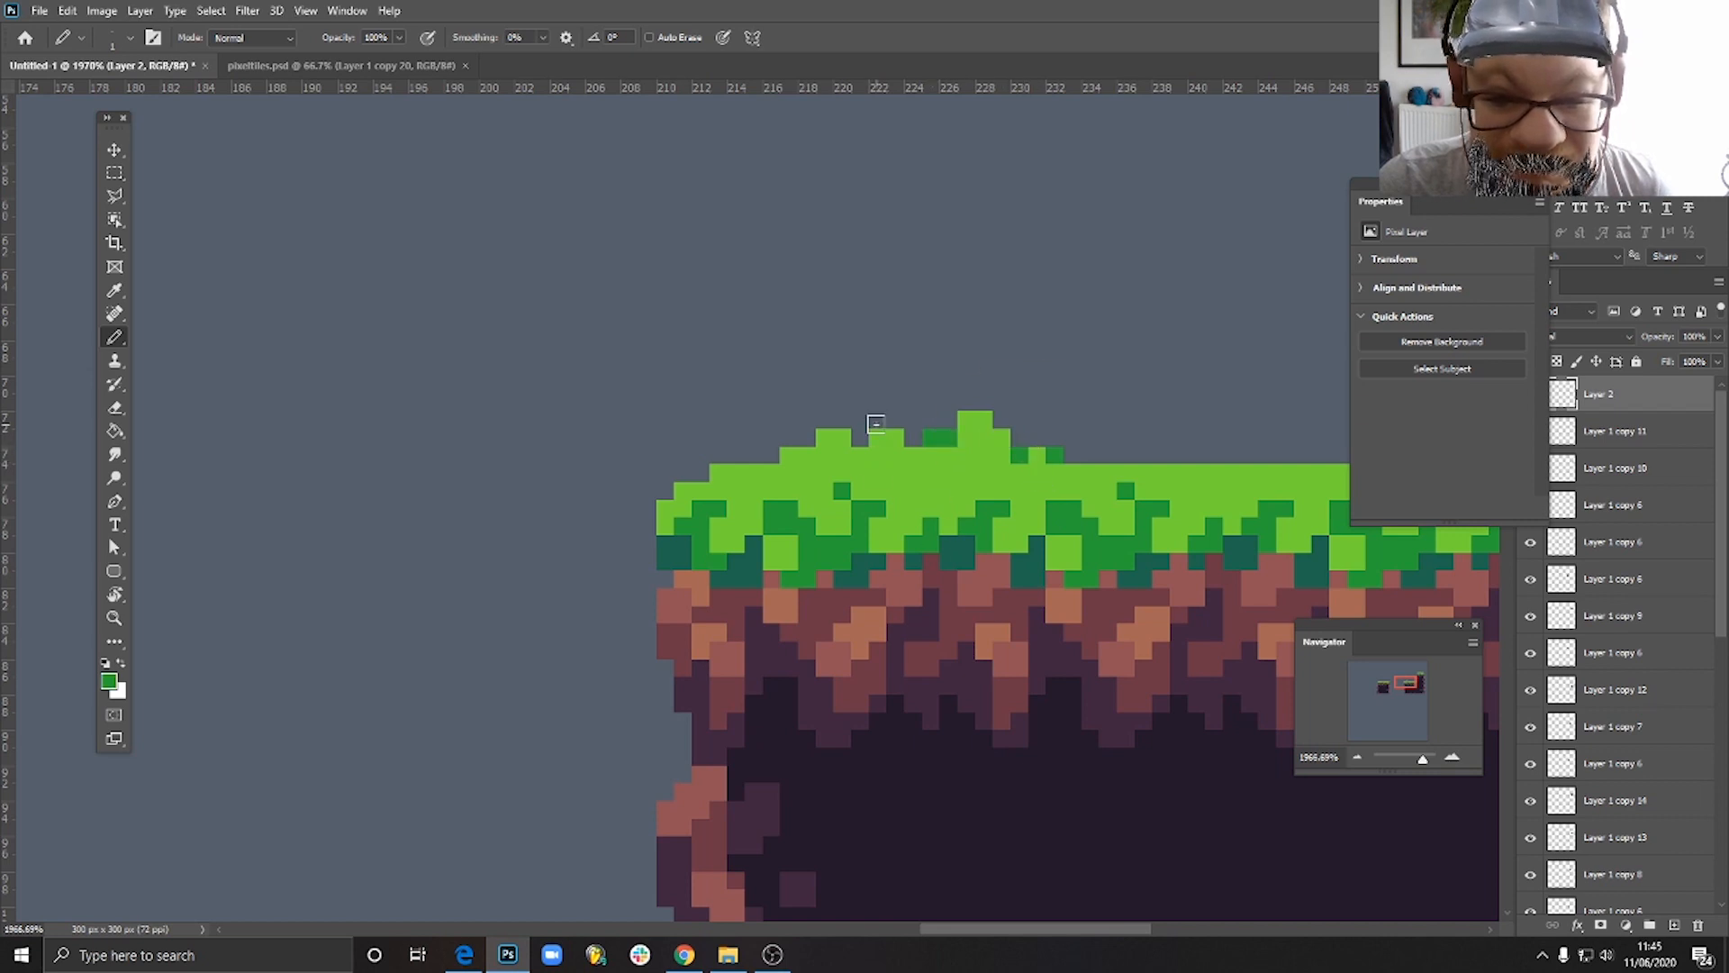
click(866, 433)
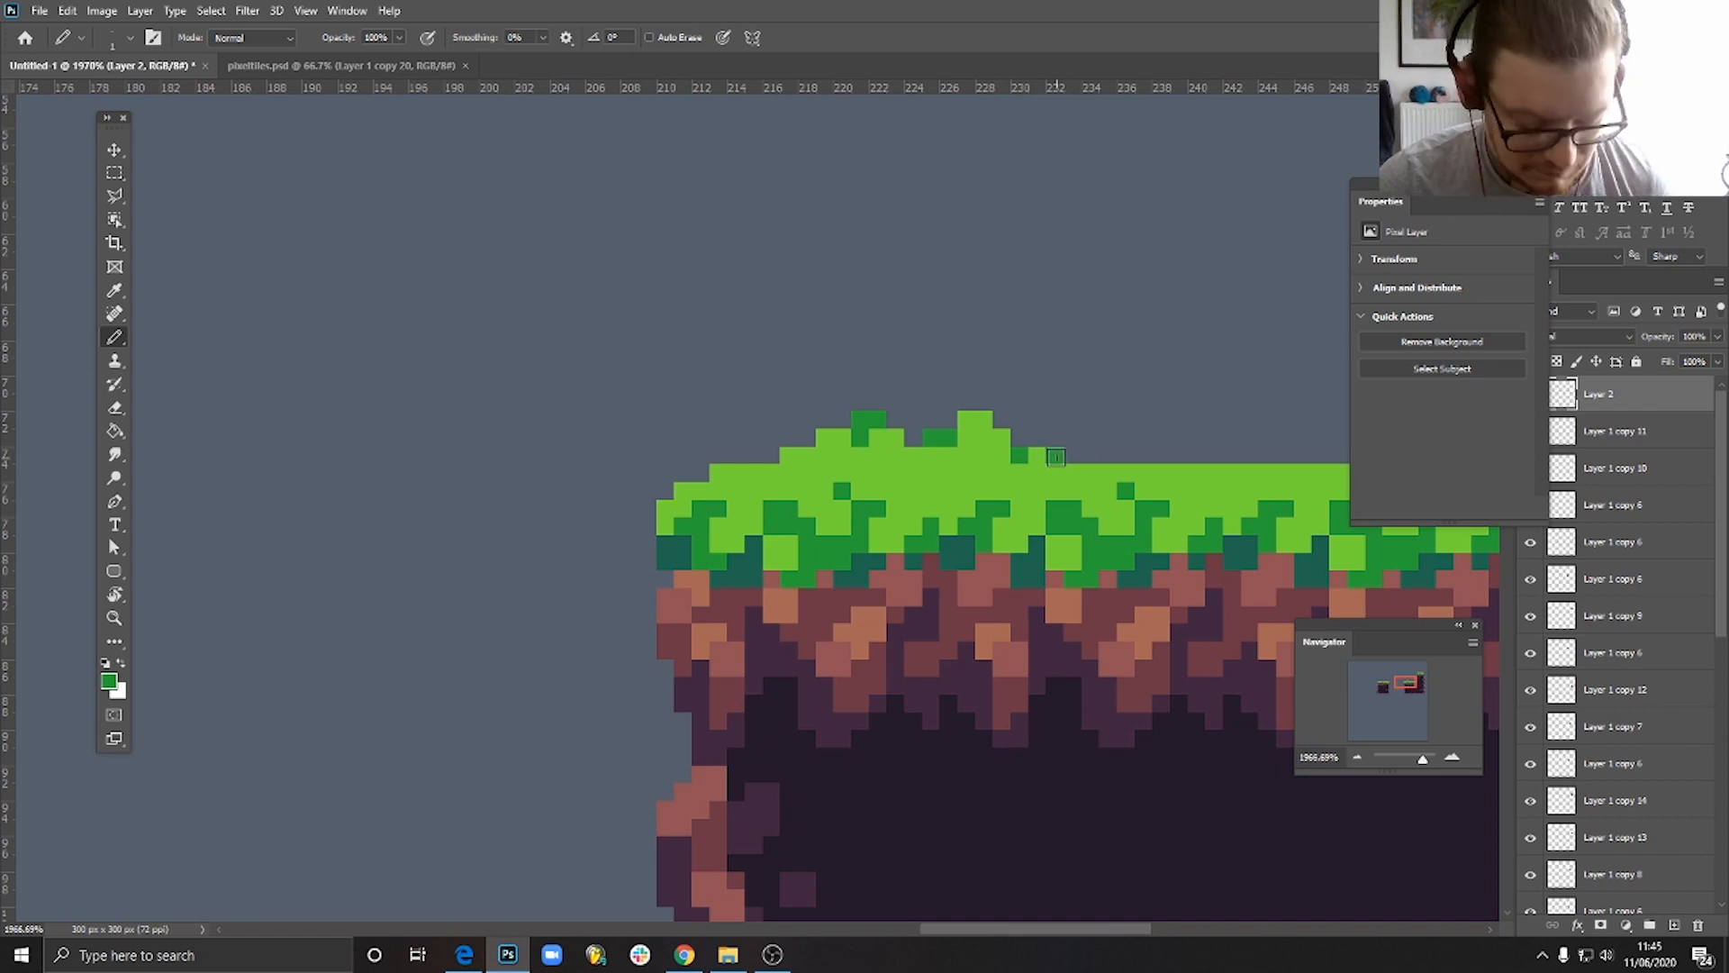
- Move the grass tuft closer to the outer end of the lower grass row
key(e)
scroll(1108, 452, down, 8)
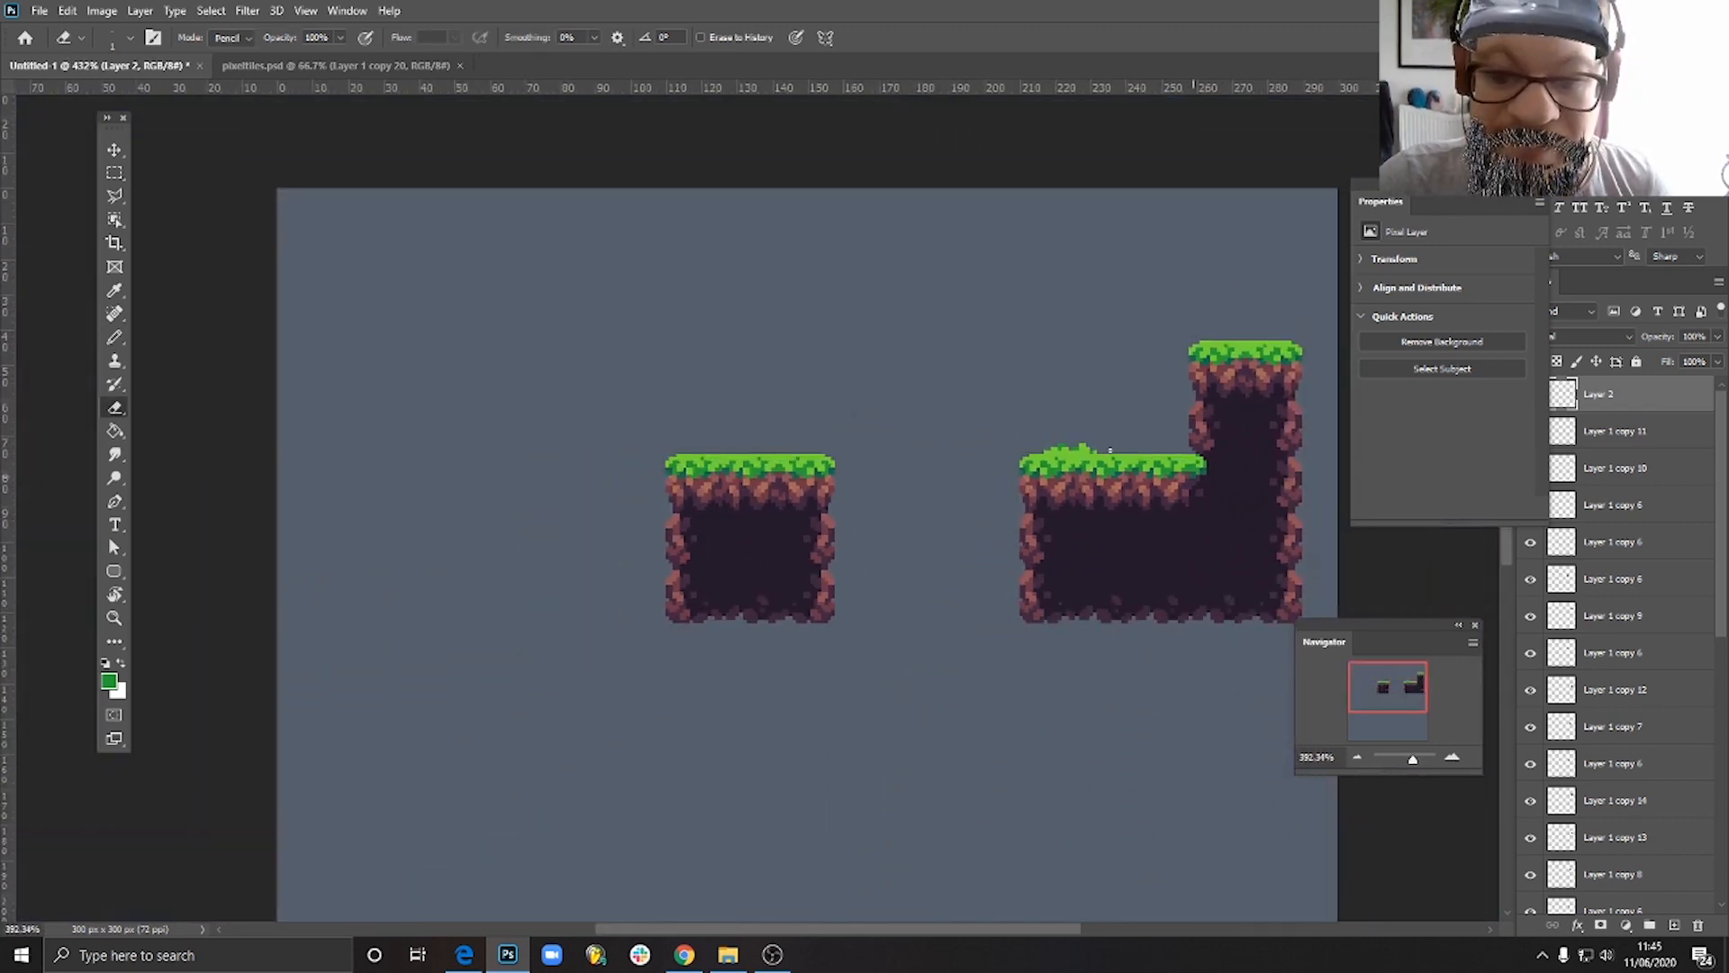
scroll(1110, 451, up, 2)
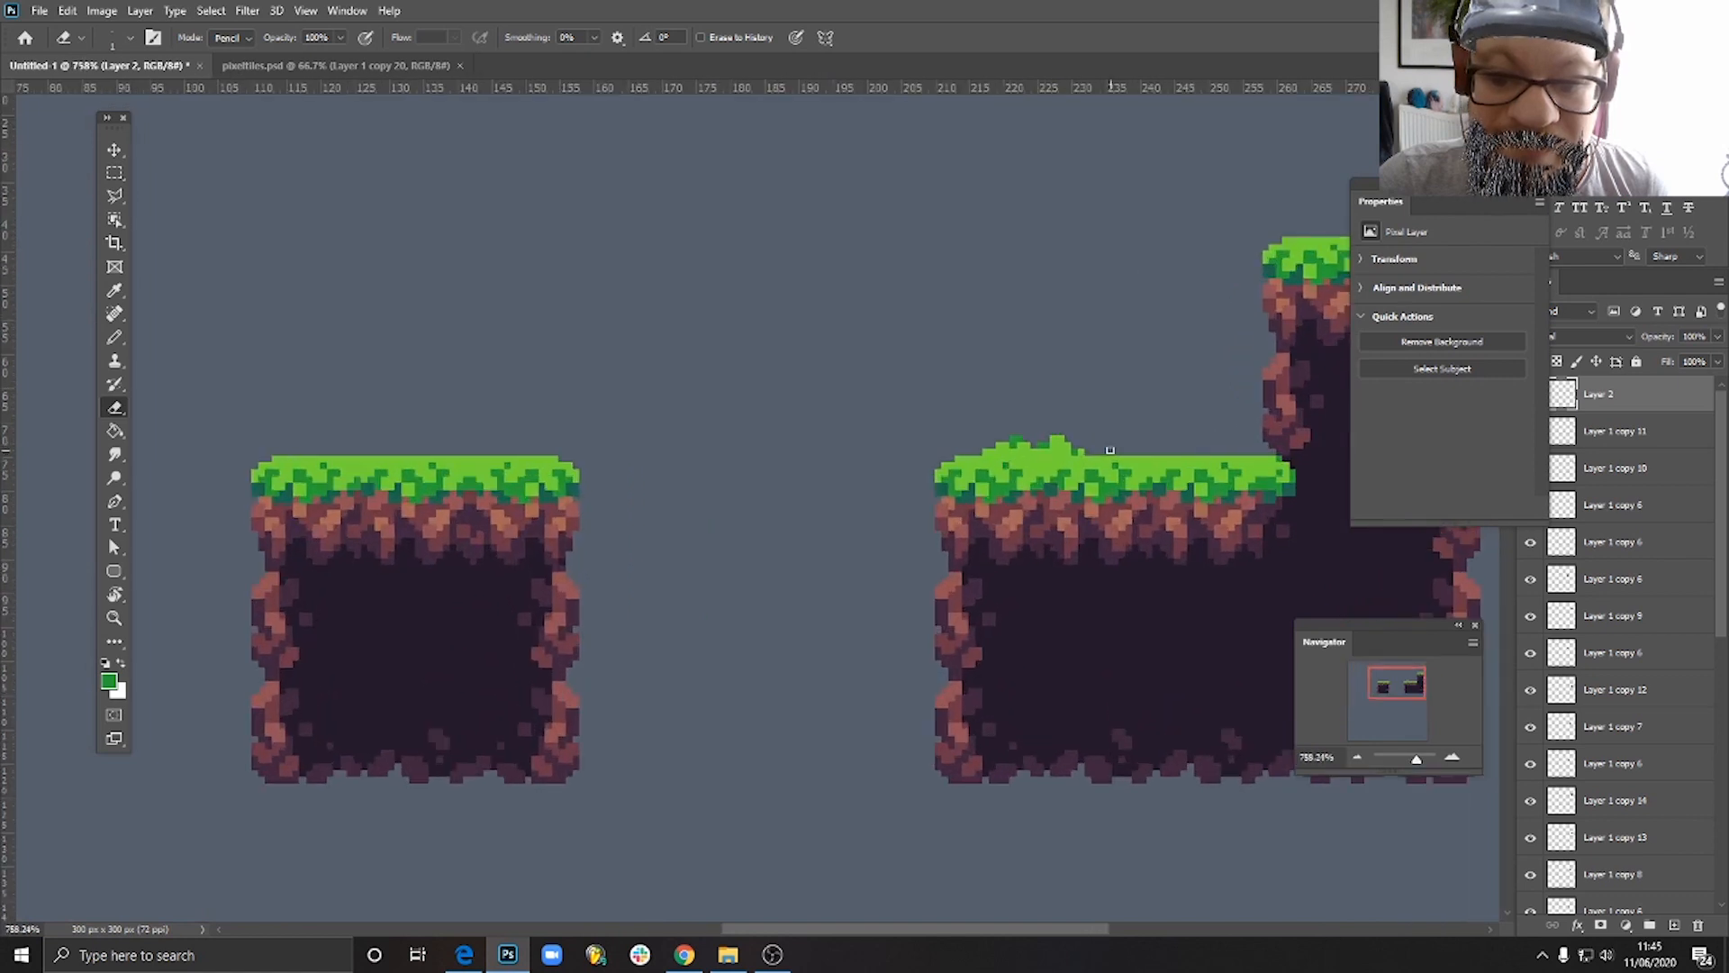
scroll(1110, 450, down, 2)
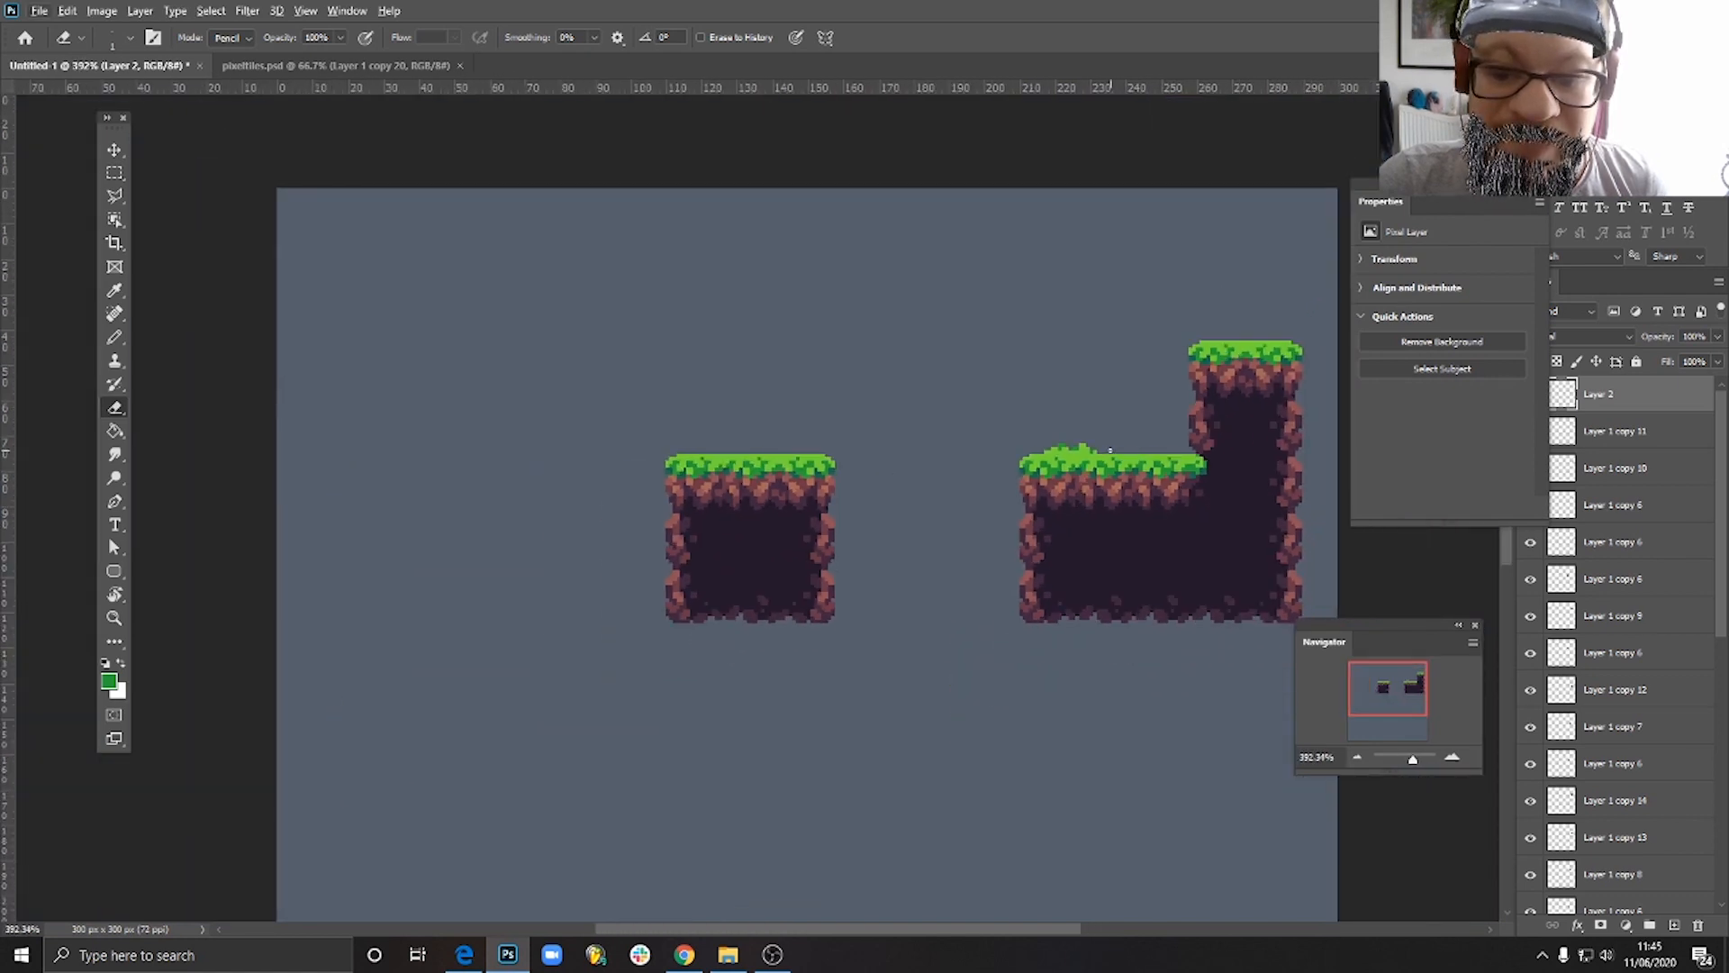
scroll(1110, 450, up, 5)
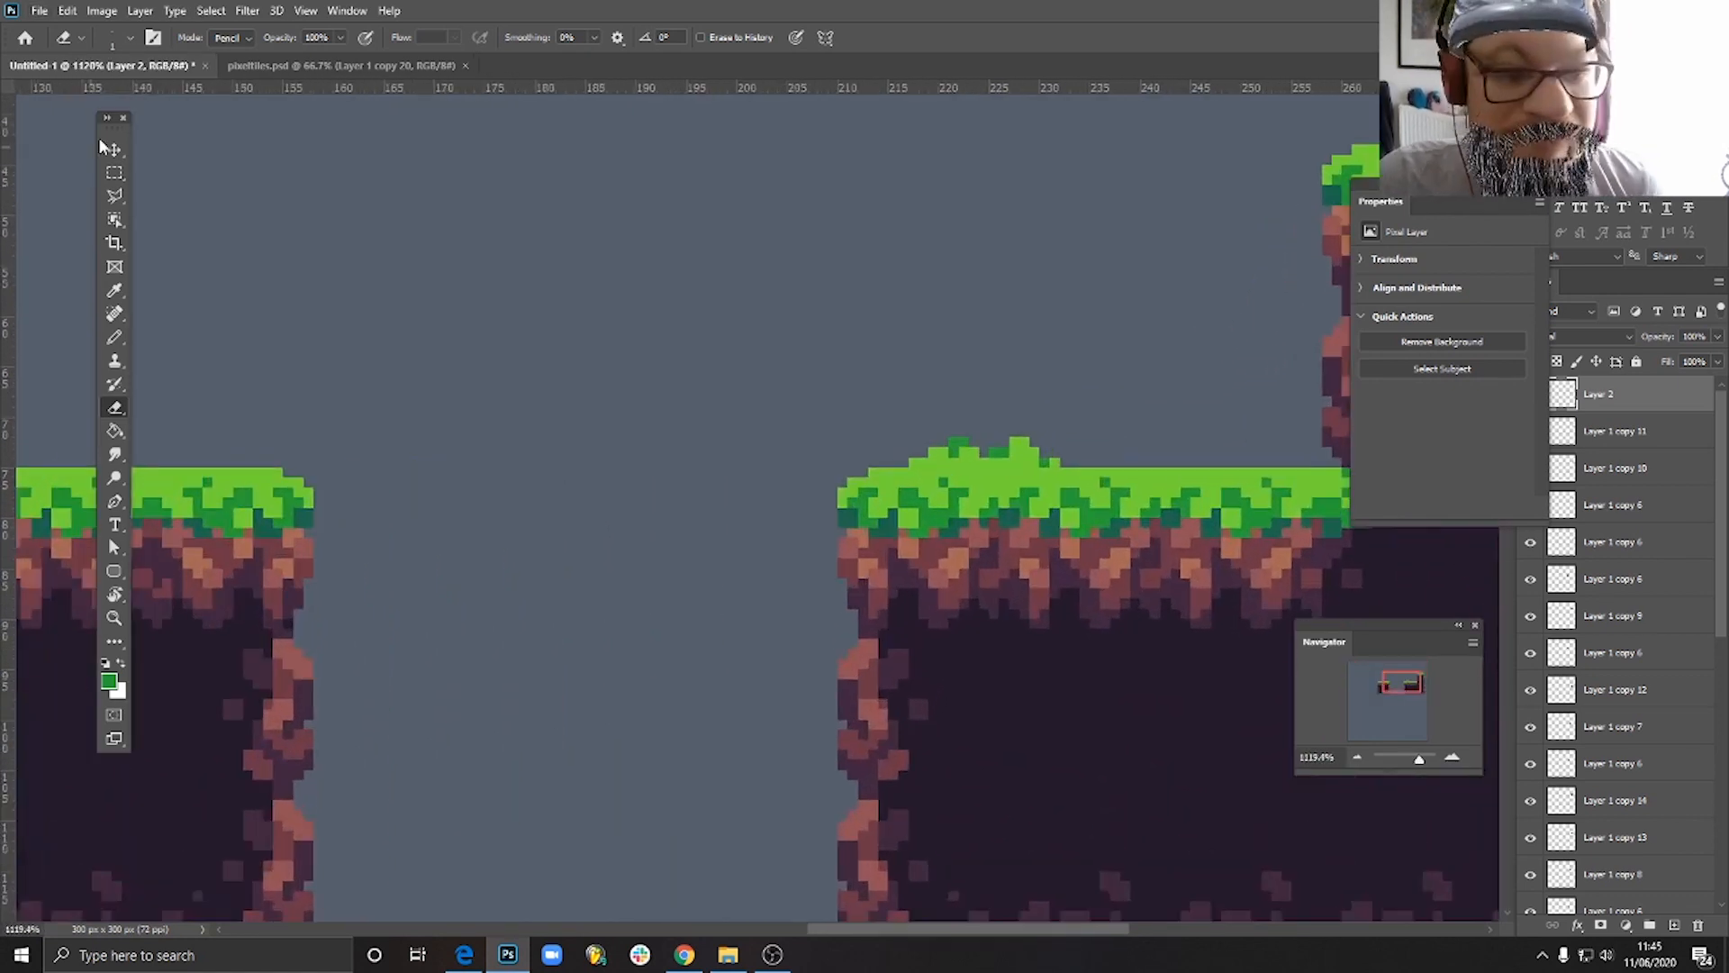
key(v)
drag(1012, 452, 1059, 459)
scroll(1047, 453, down, 4)
scroll(1067, 452, up, 4)
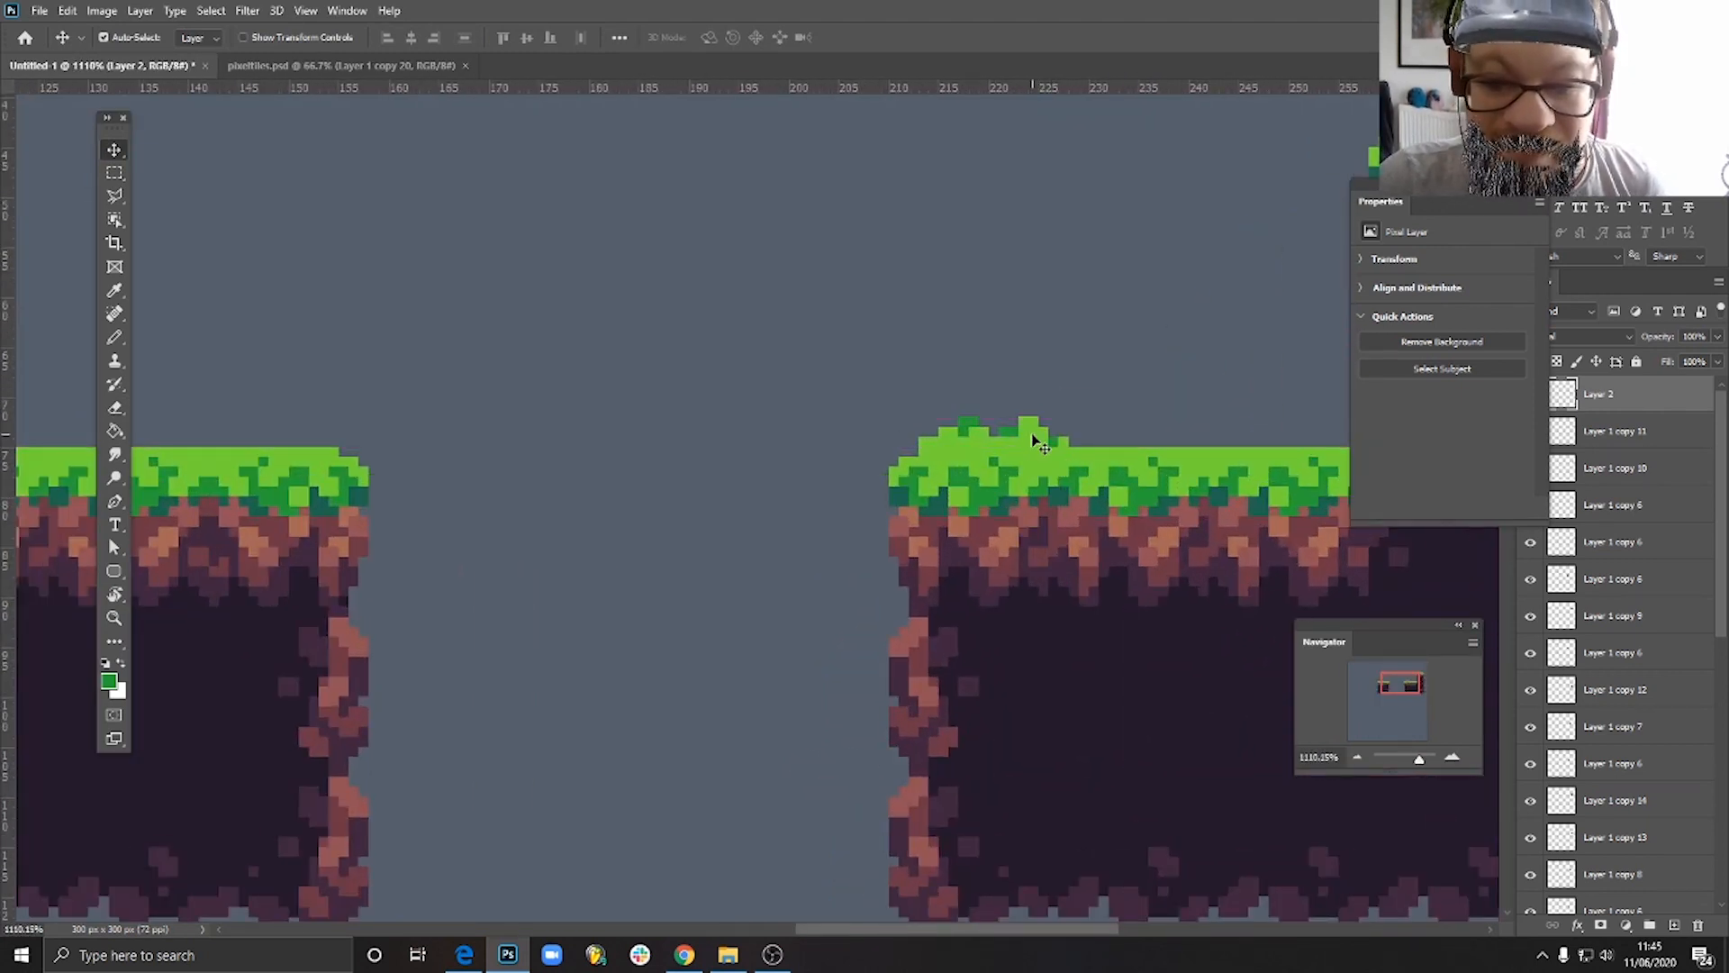
scroll(1109, 486, down, 5)
scroll(1171, 488, up, 4)
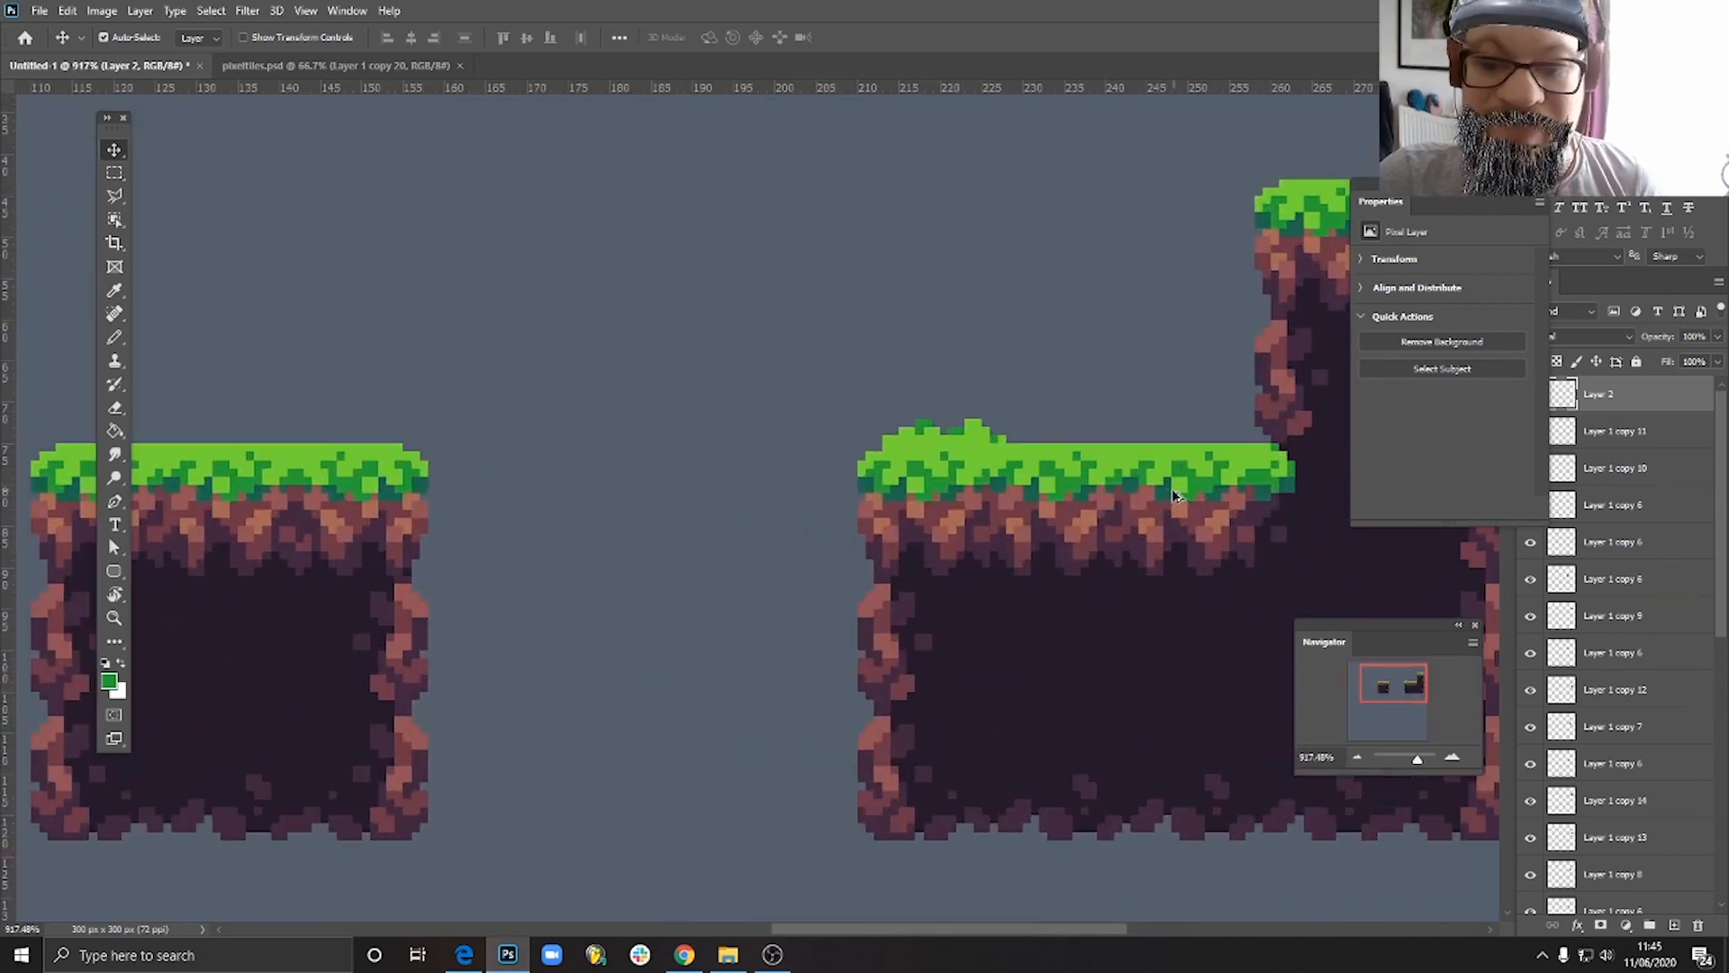
- Duplicate the grass tuft and place the copy on the grass at the top of the tall column, toward its outer edge
drag(1172, 495, 917, 572)
drag(731, 514, 1235, 267)
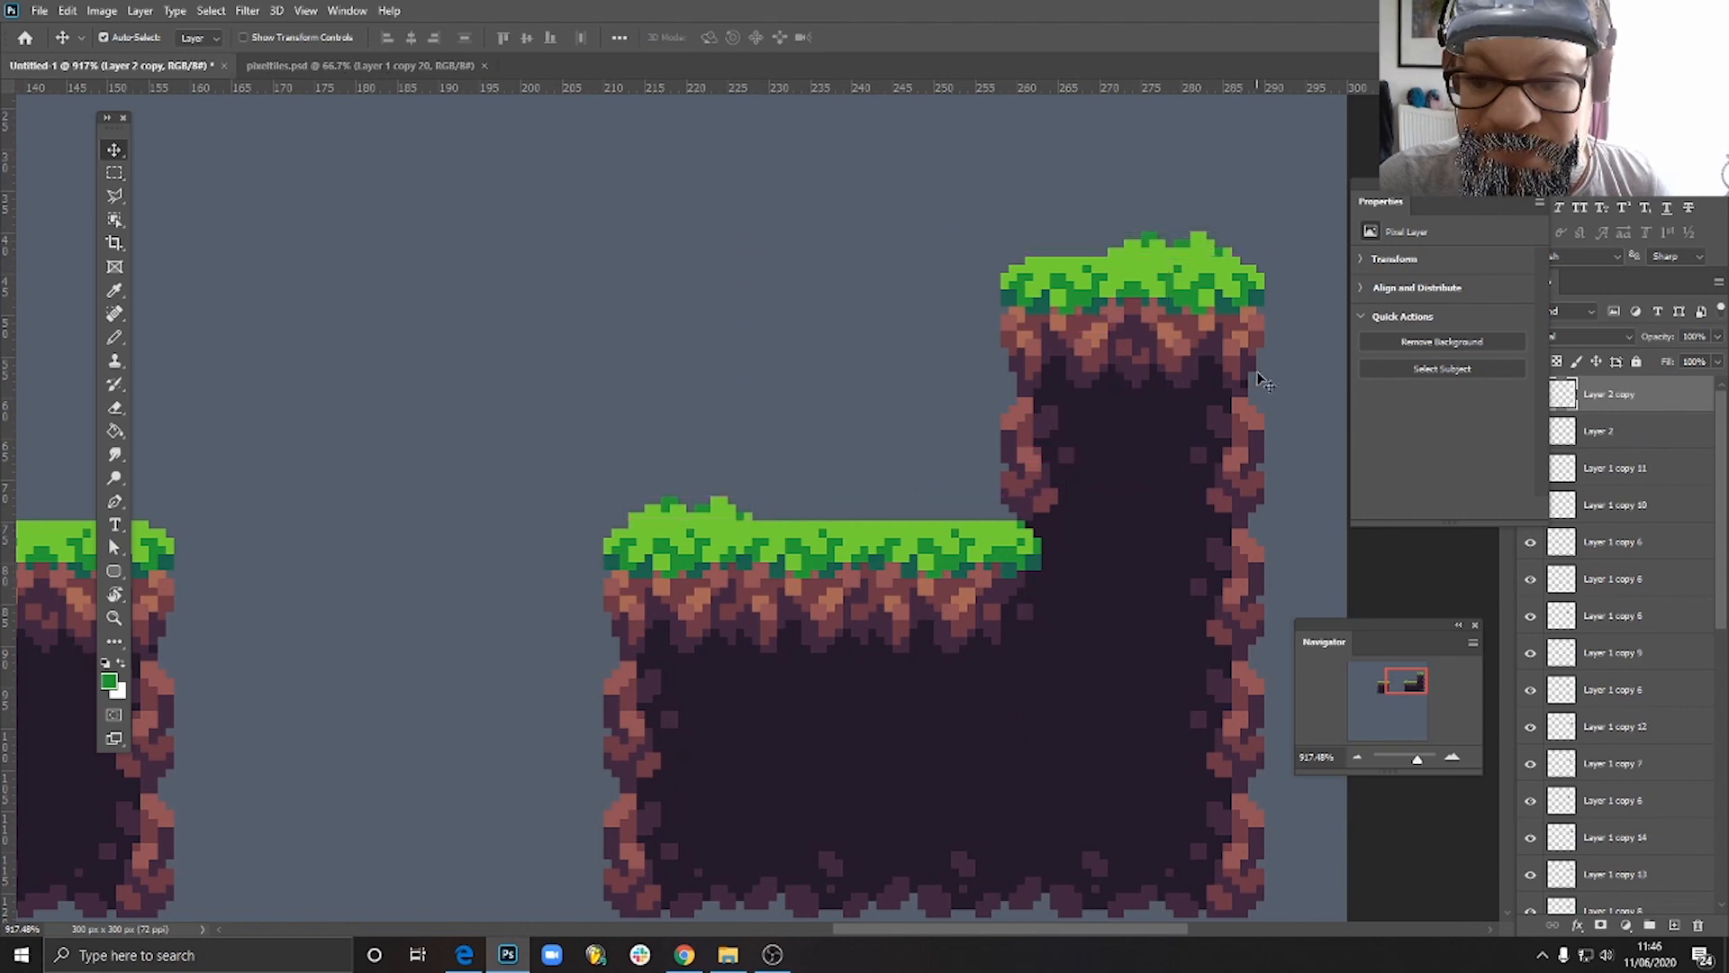
scroll(1263, 382, down, 4)
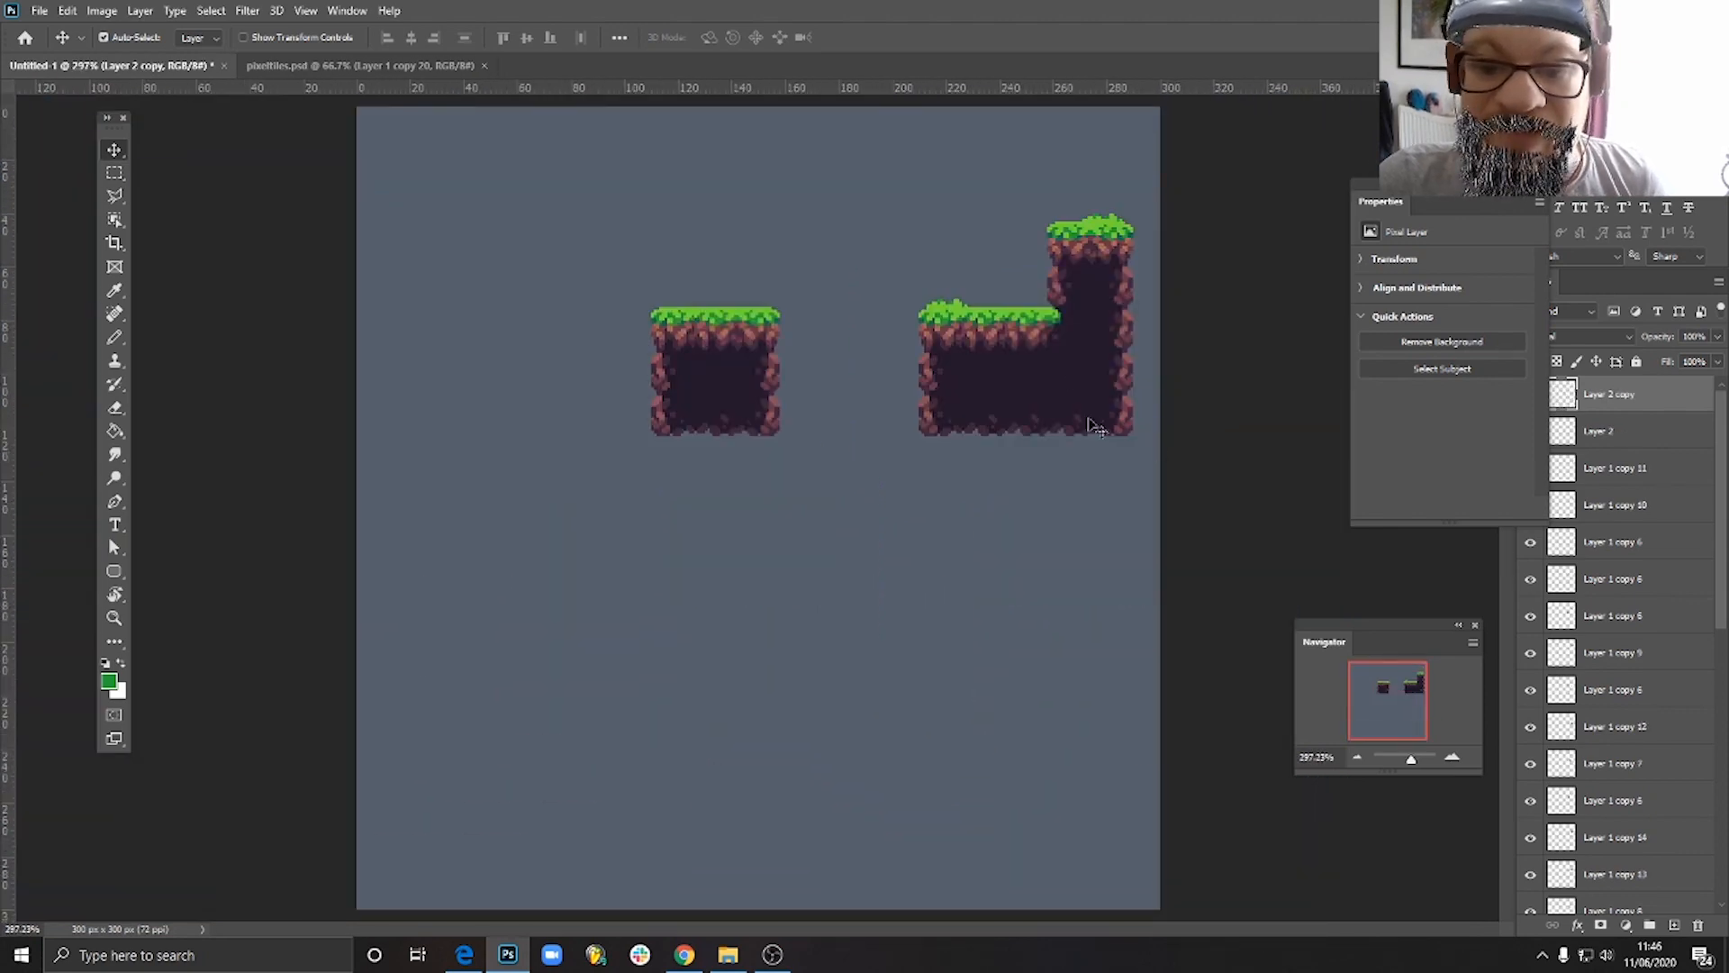
scroll(1108, 266, up, 3)
scroll(1018, 361, up, 1)
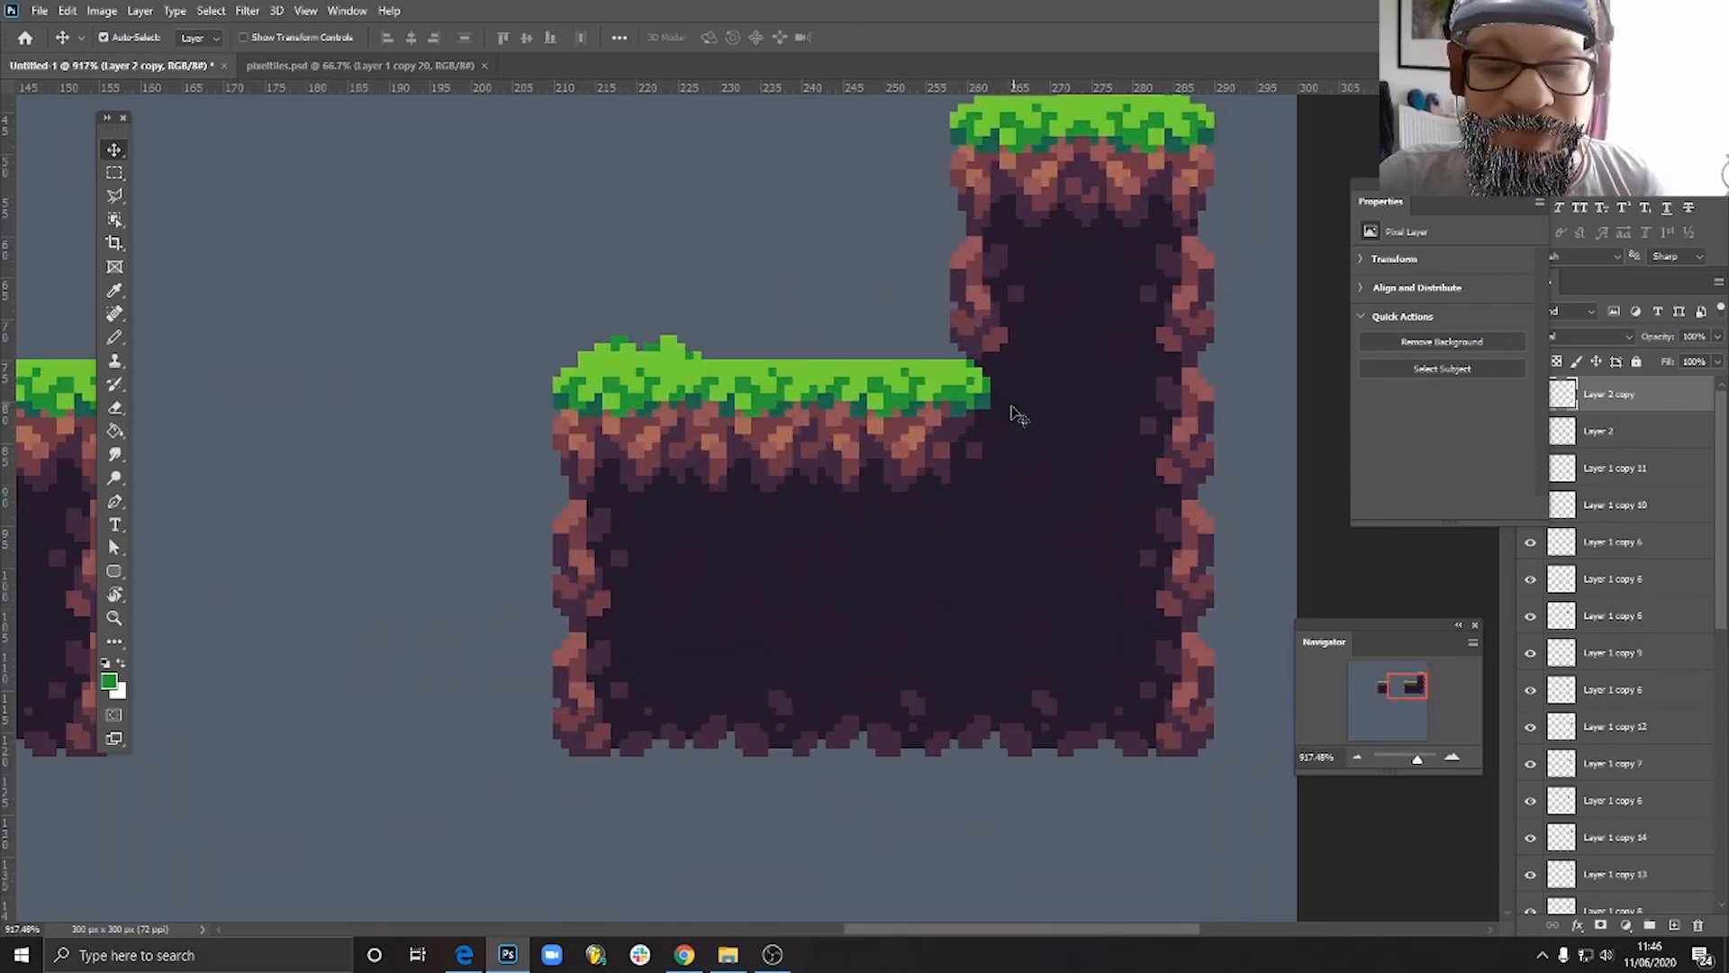
- Inspect the assembled L-shaped block and the square block from afar and close up, checking the grass tufts, rocky edges and inner corner
scroll(1049, 468, down, 1)
drag(1099, 171, 1159, 339)
scroll(1176, 450, up, 1)
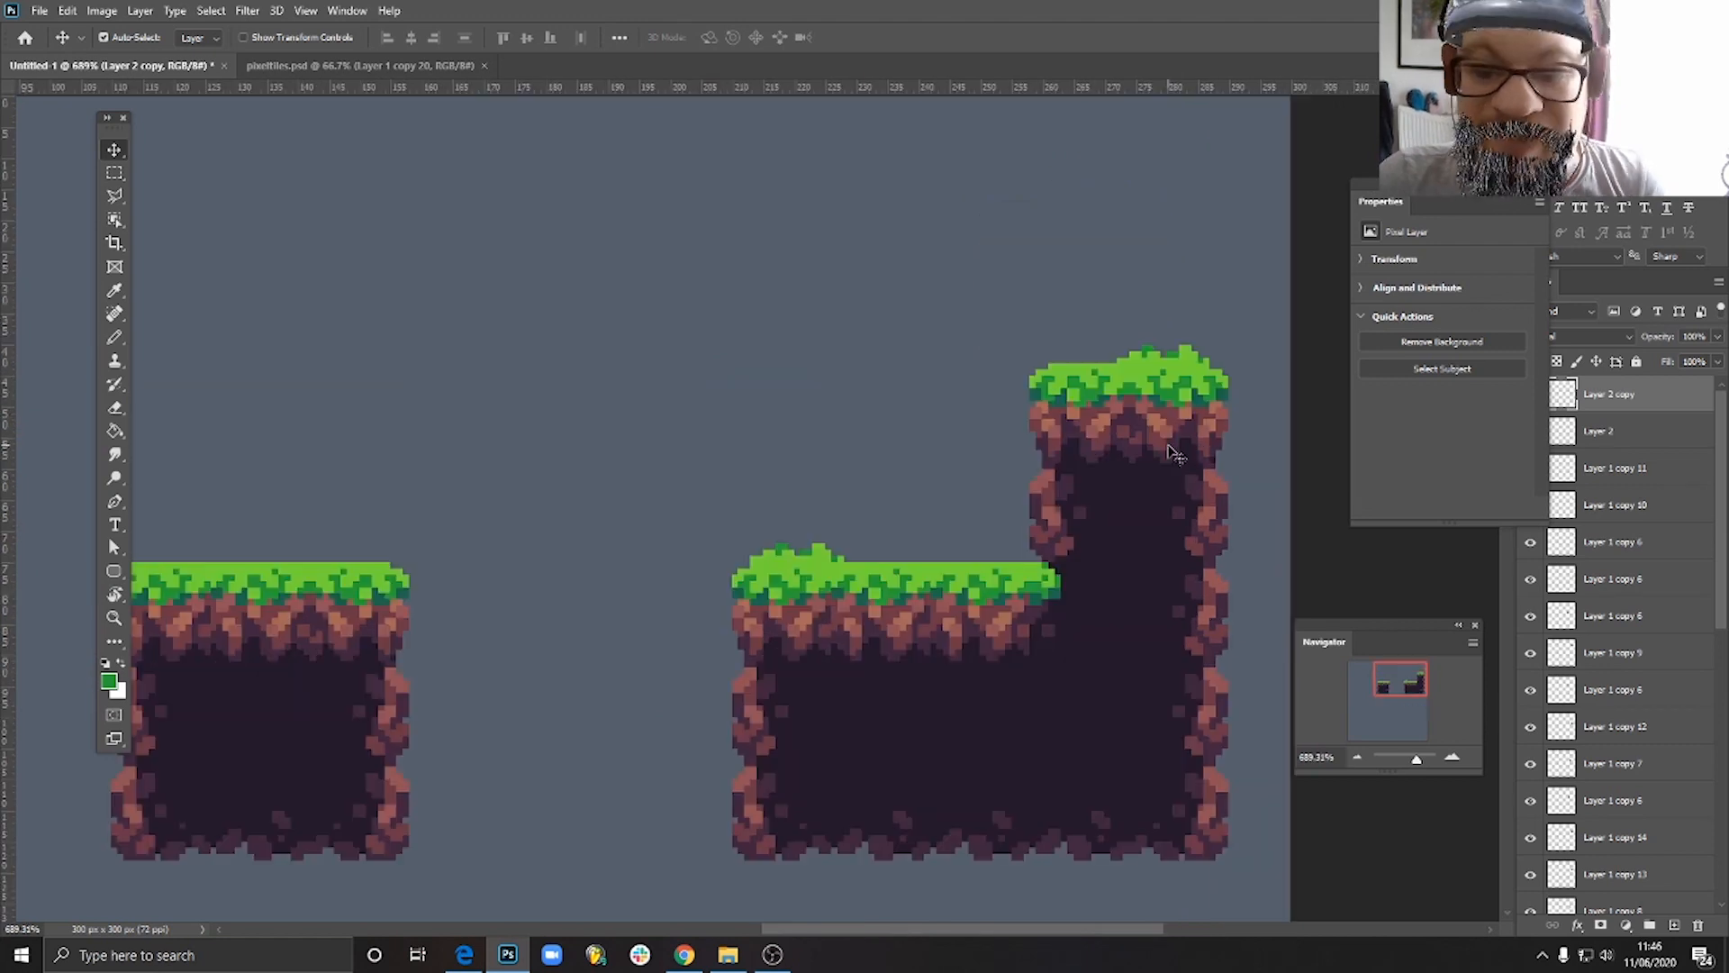
scroll(1134, 468, up, 2)
scroll(1127, 538, down, 1)
drag(1126, 548, 766, 408)
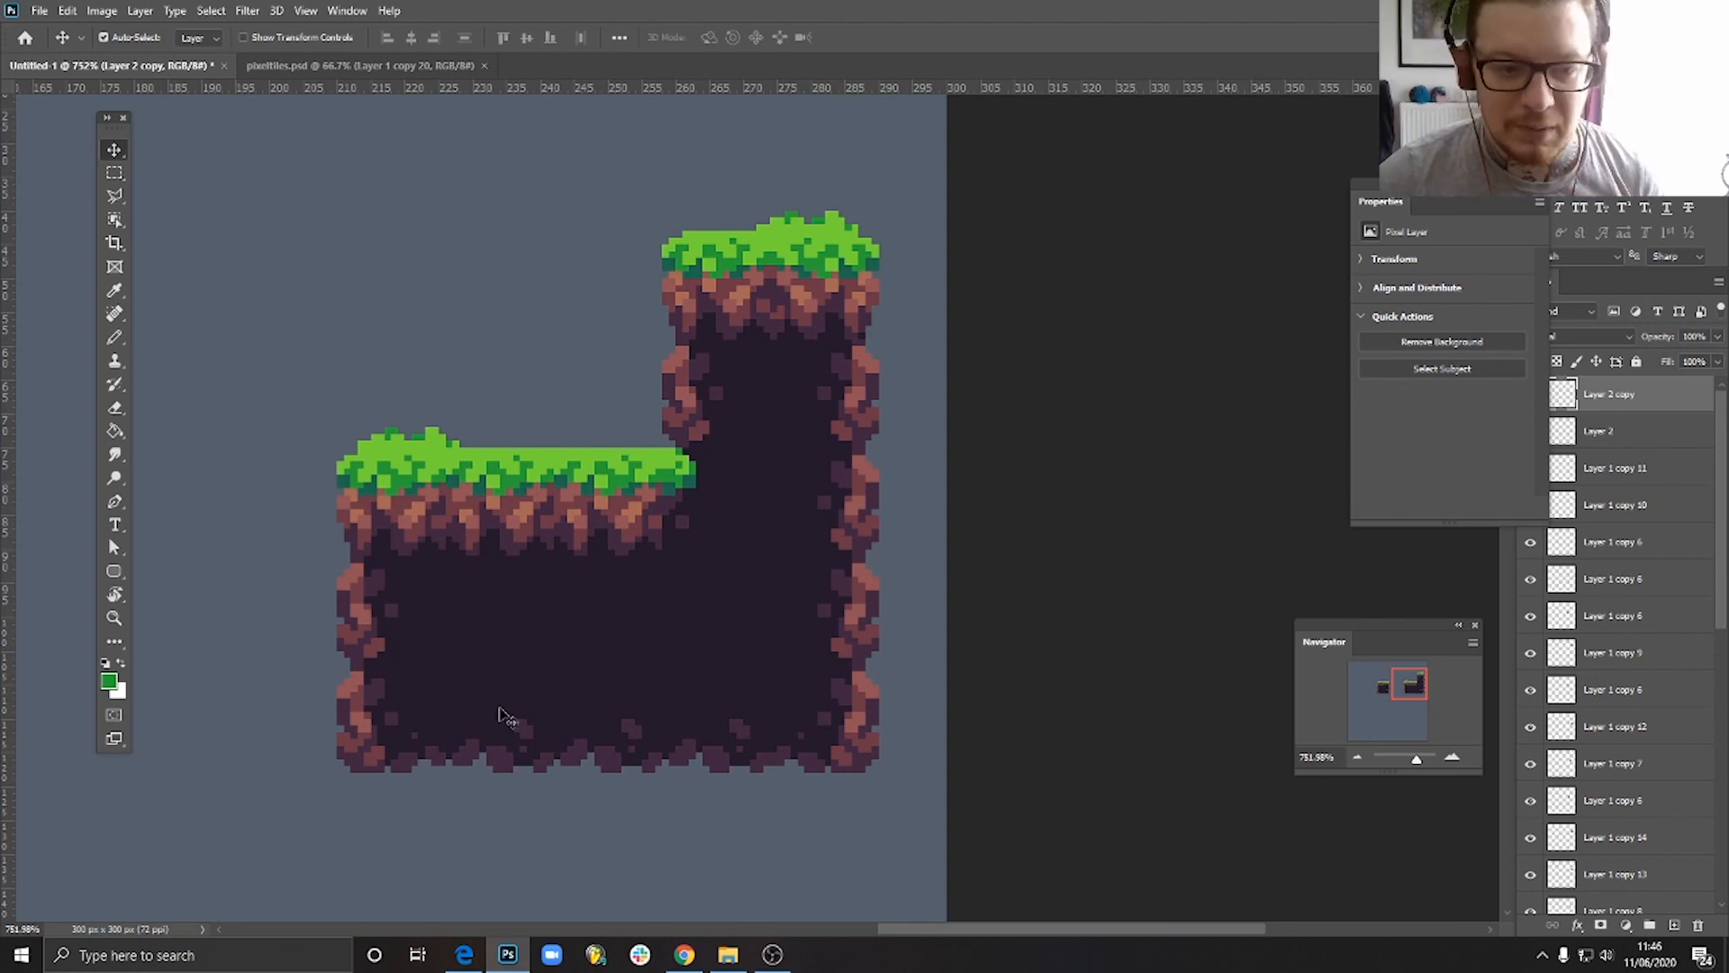
scroll(662, 645, down, 3)
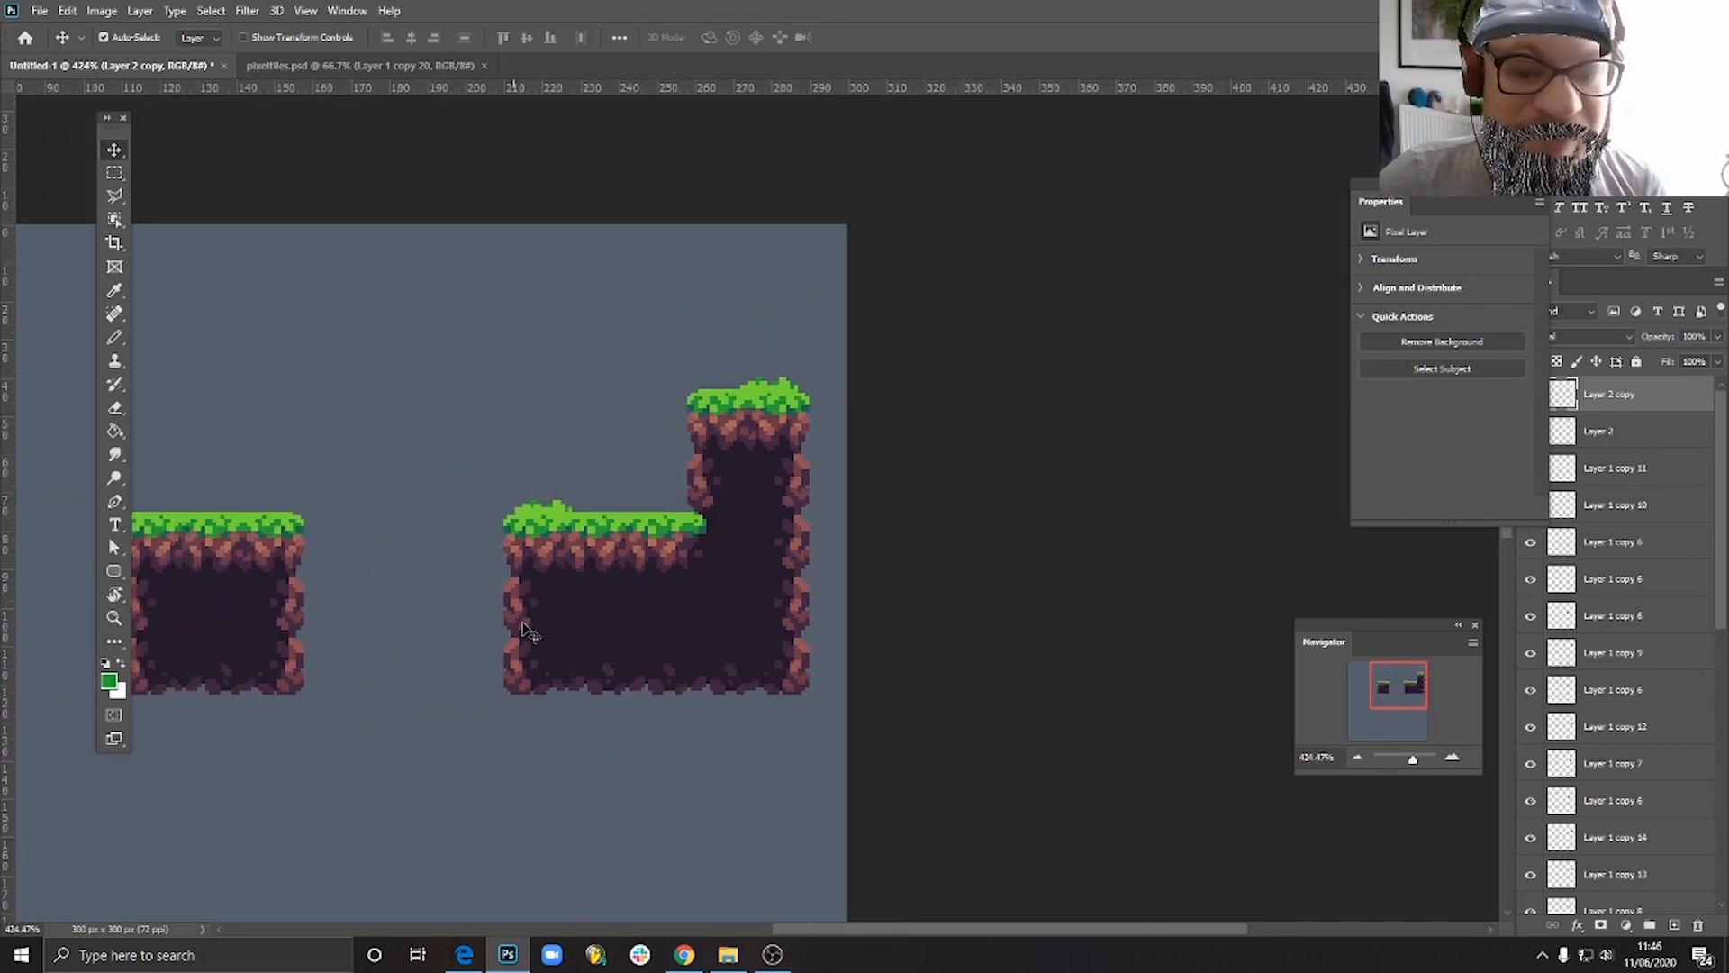
scroll(544, 630, up, 2)
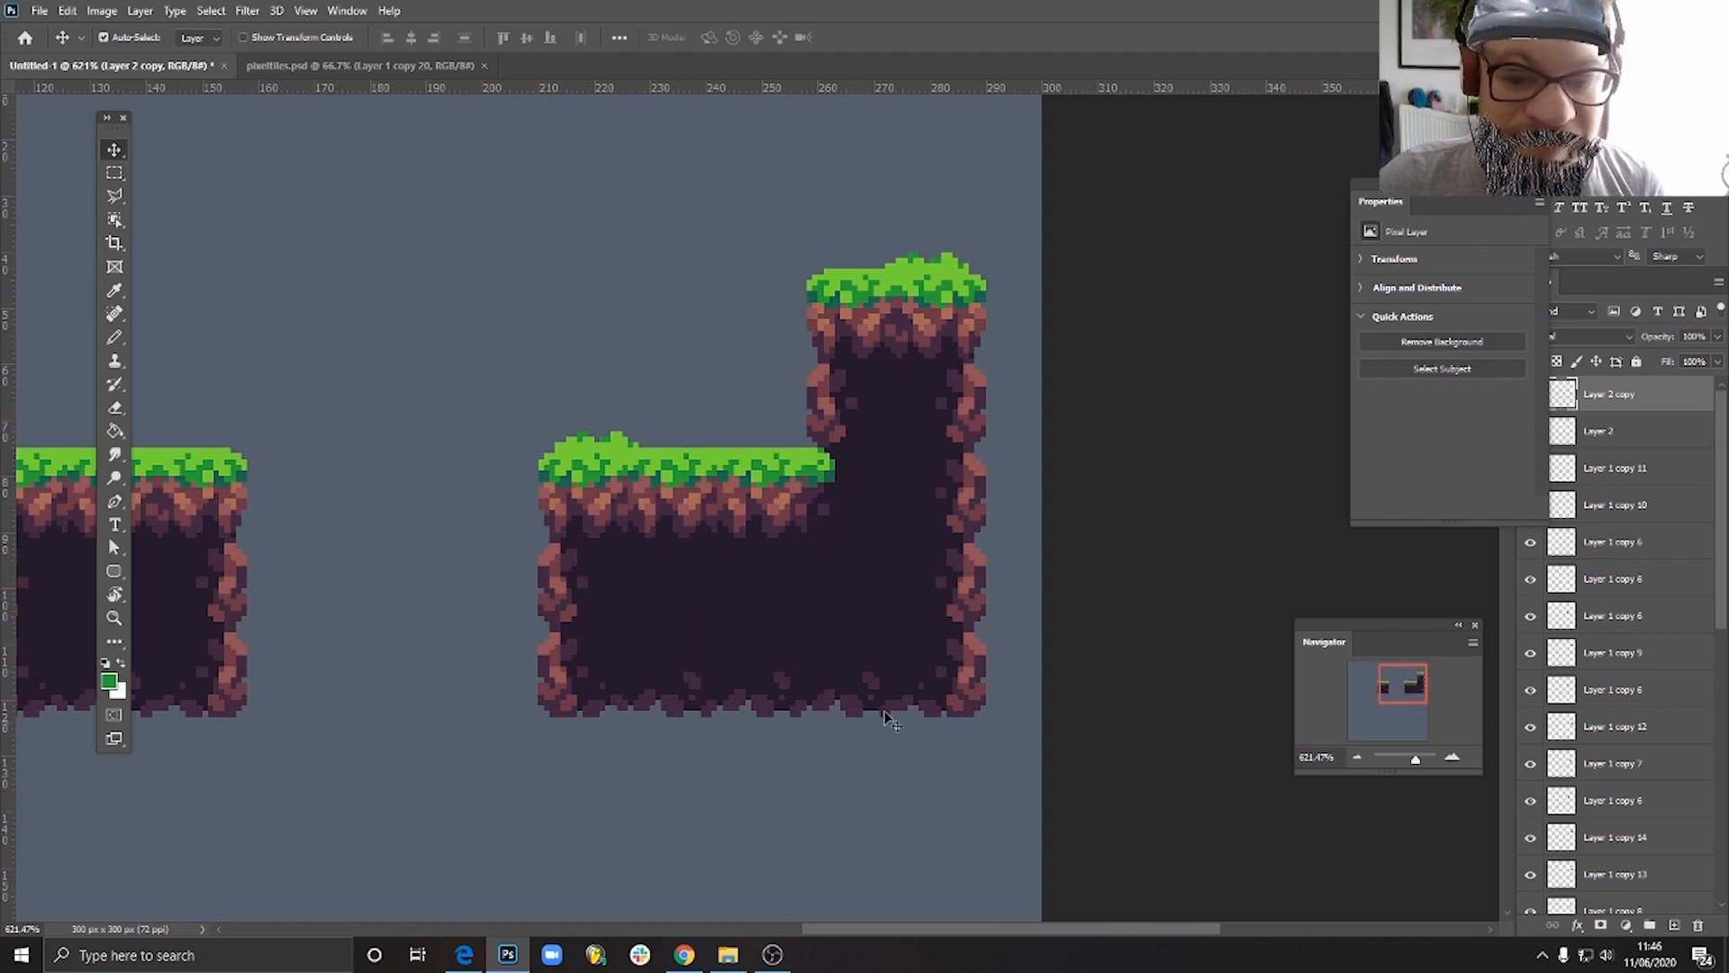
scroll(885, 718, down, 4)
scroll(990, 378, up, 2)
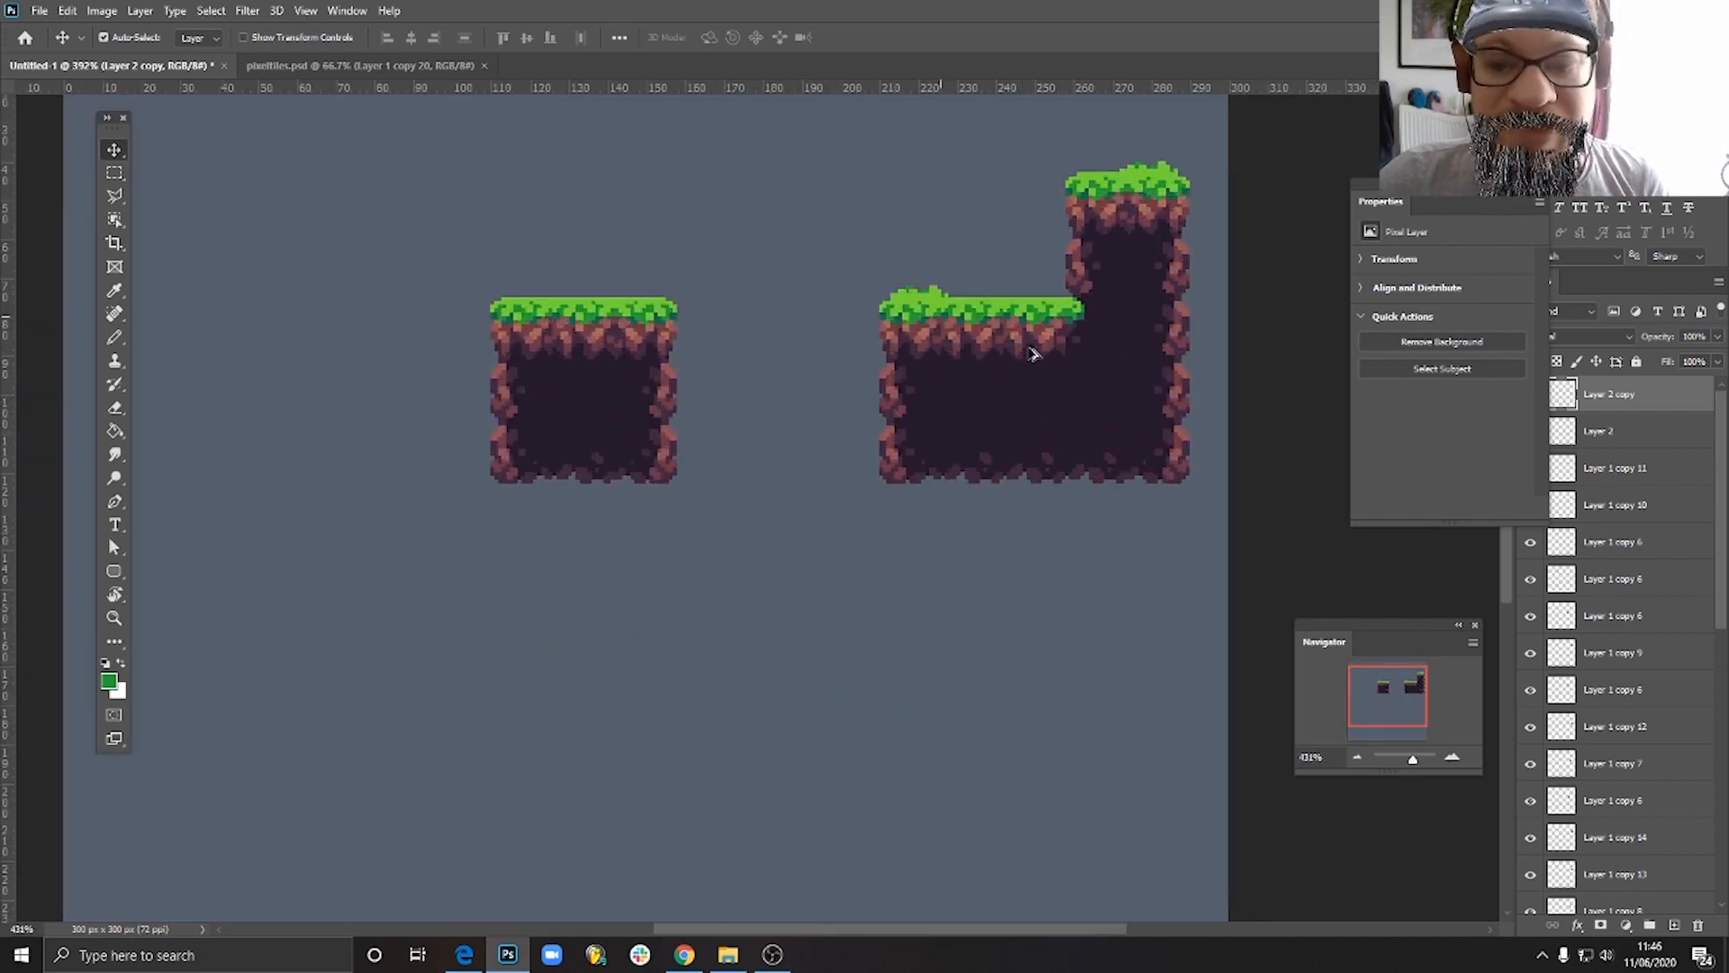
scroll(1033, 354, up, 3)
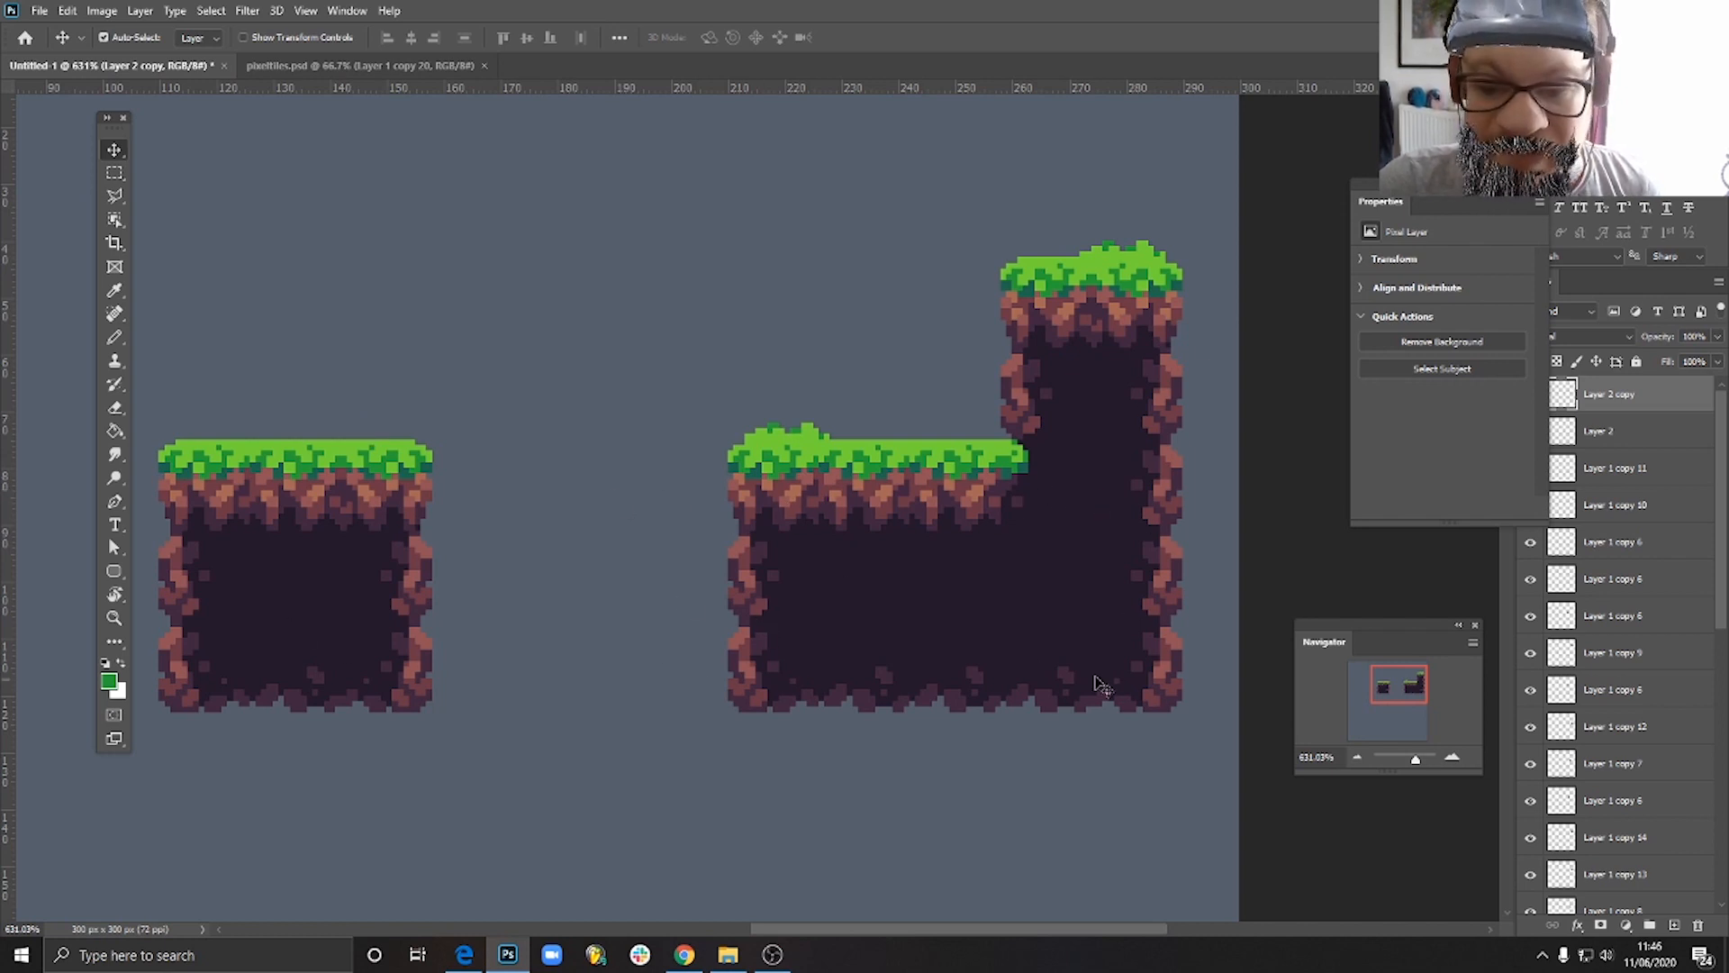
scroll(963, 509, down, 5)
scroll(952, 416, up, 4)
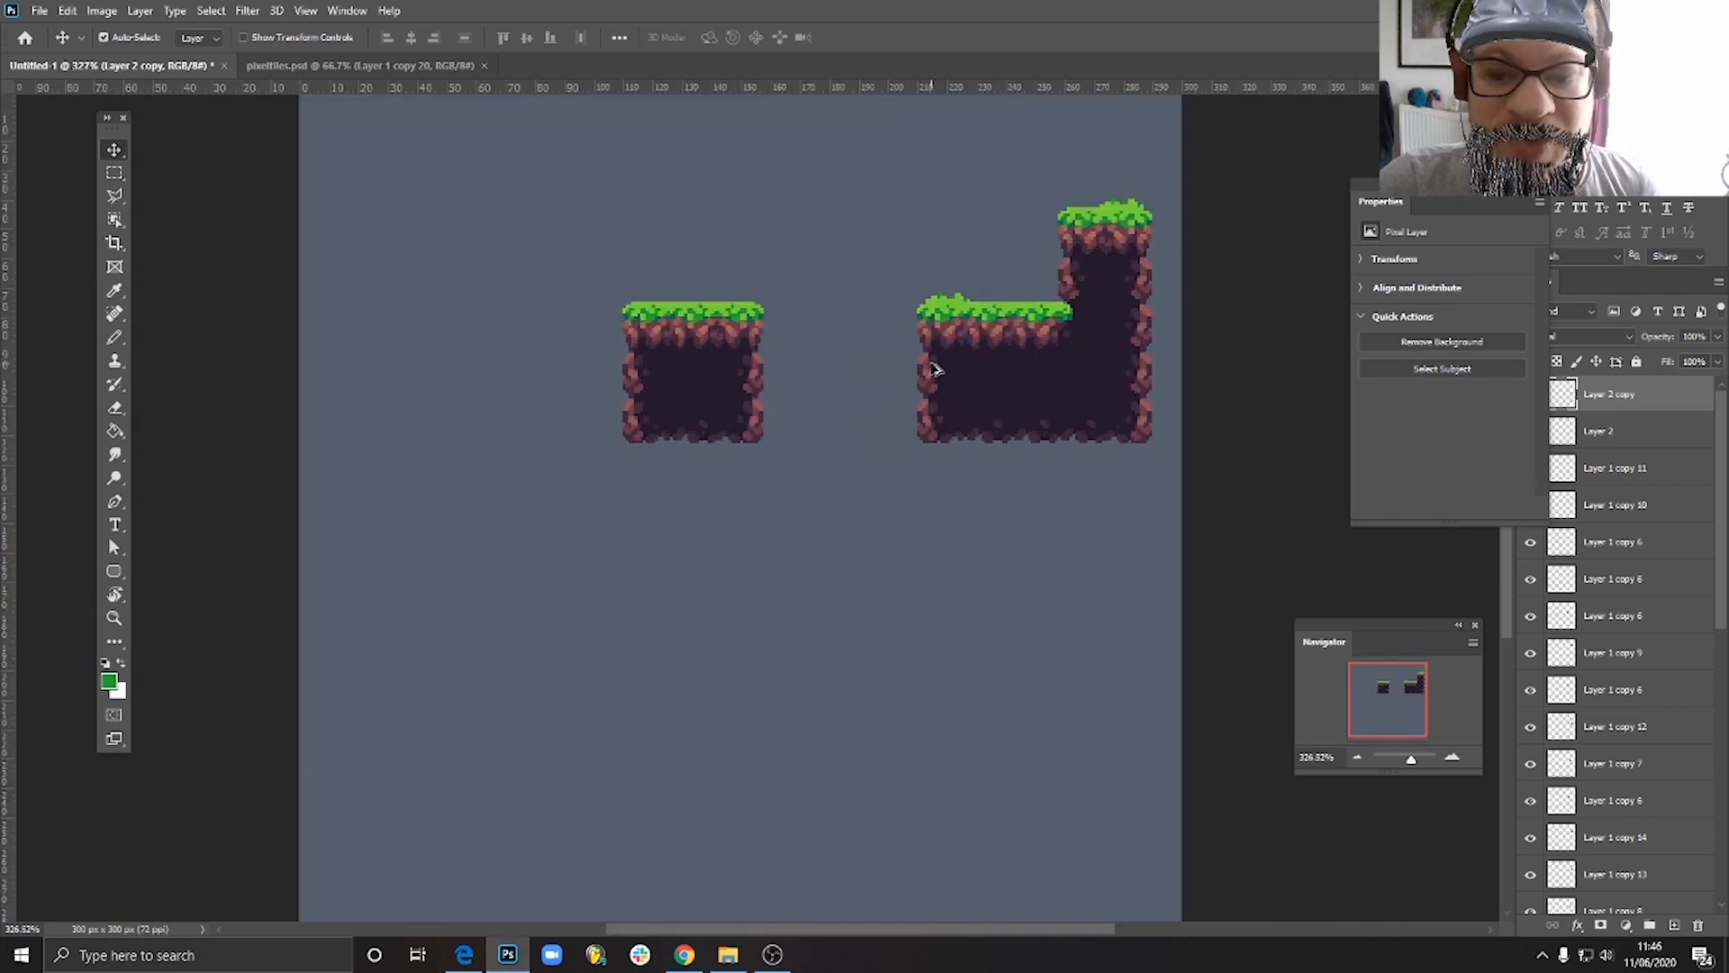
scroll(1017, 399, down, 2)
scroll(1022, 399, up, 3)
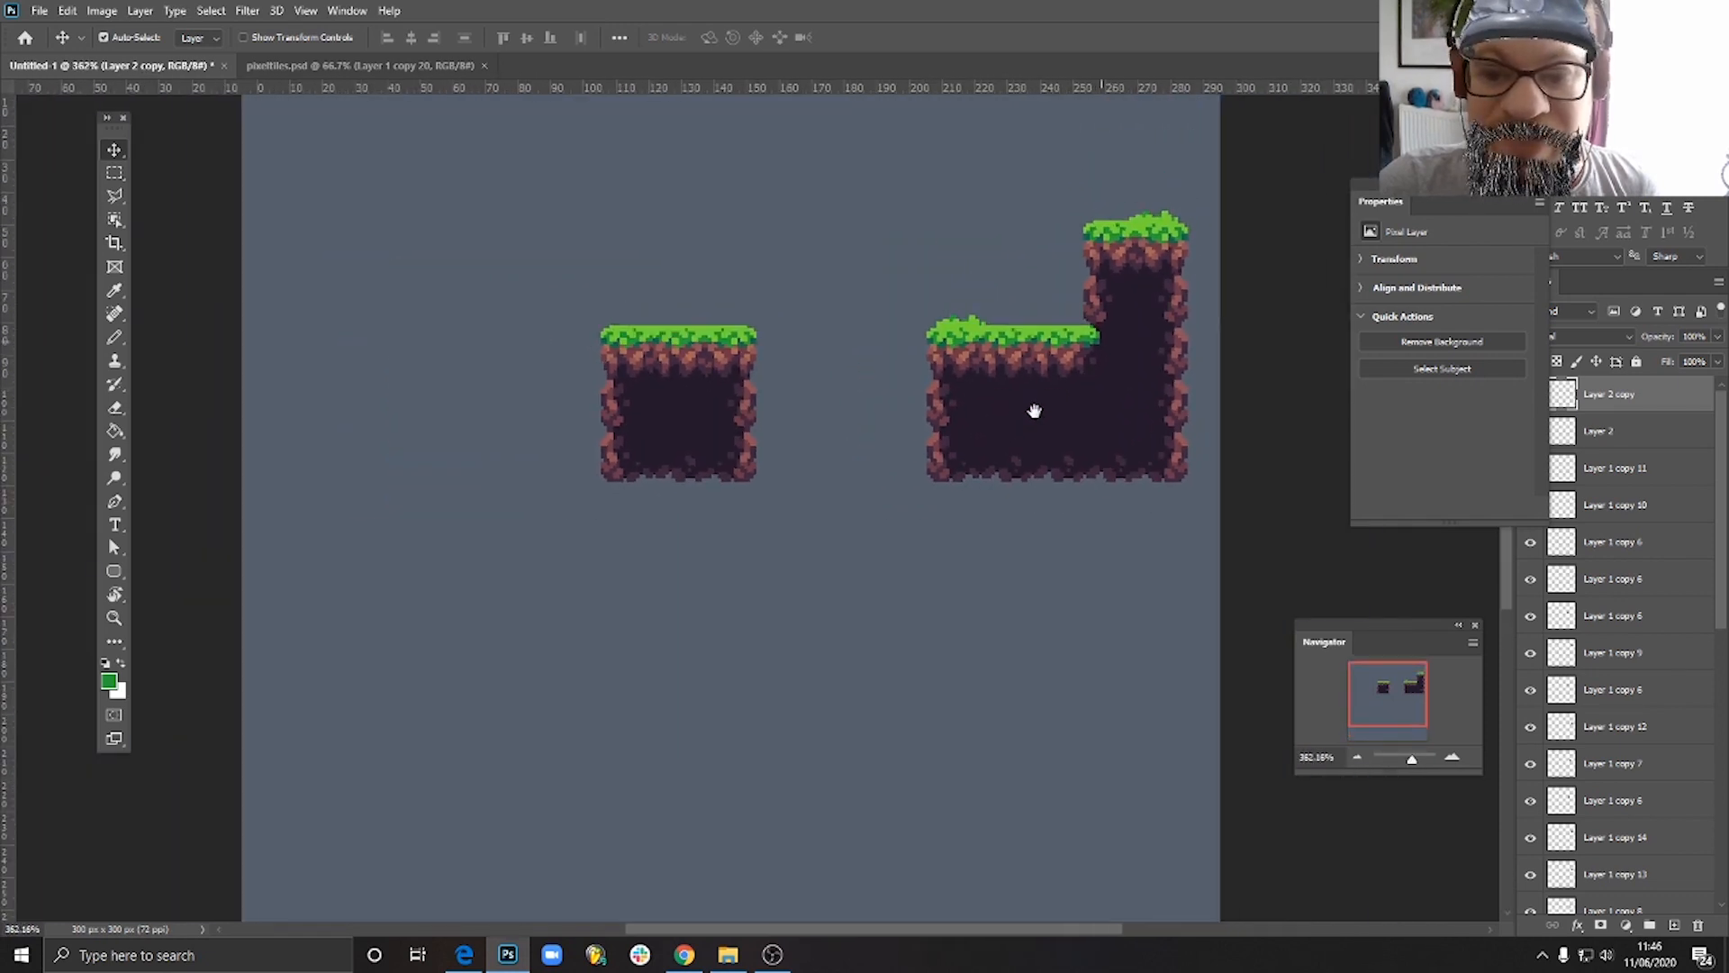
scroll(992, 455, up, 1)
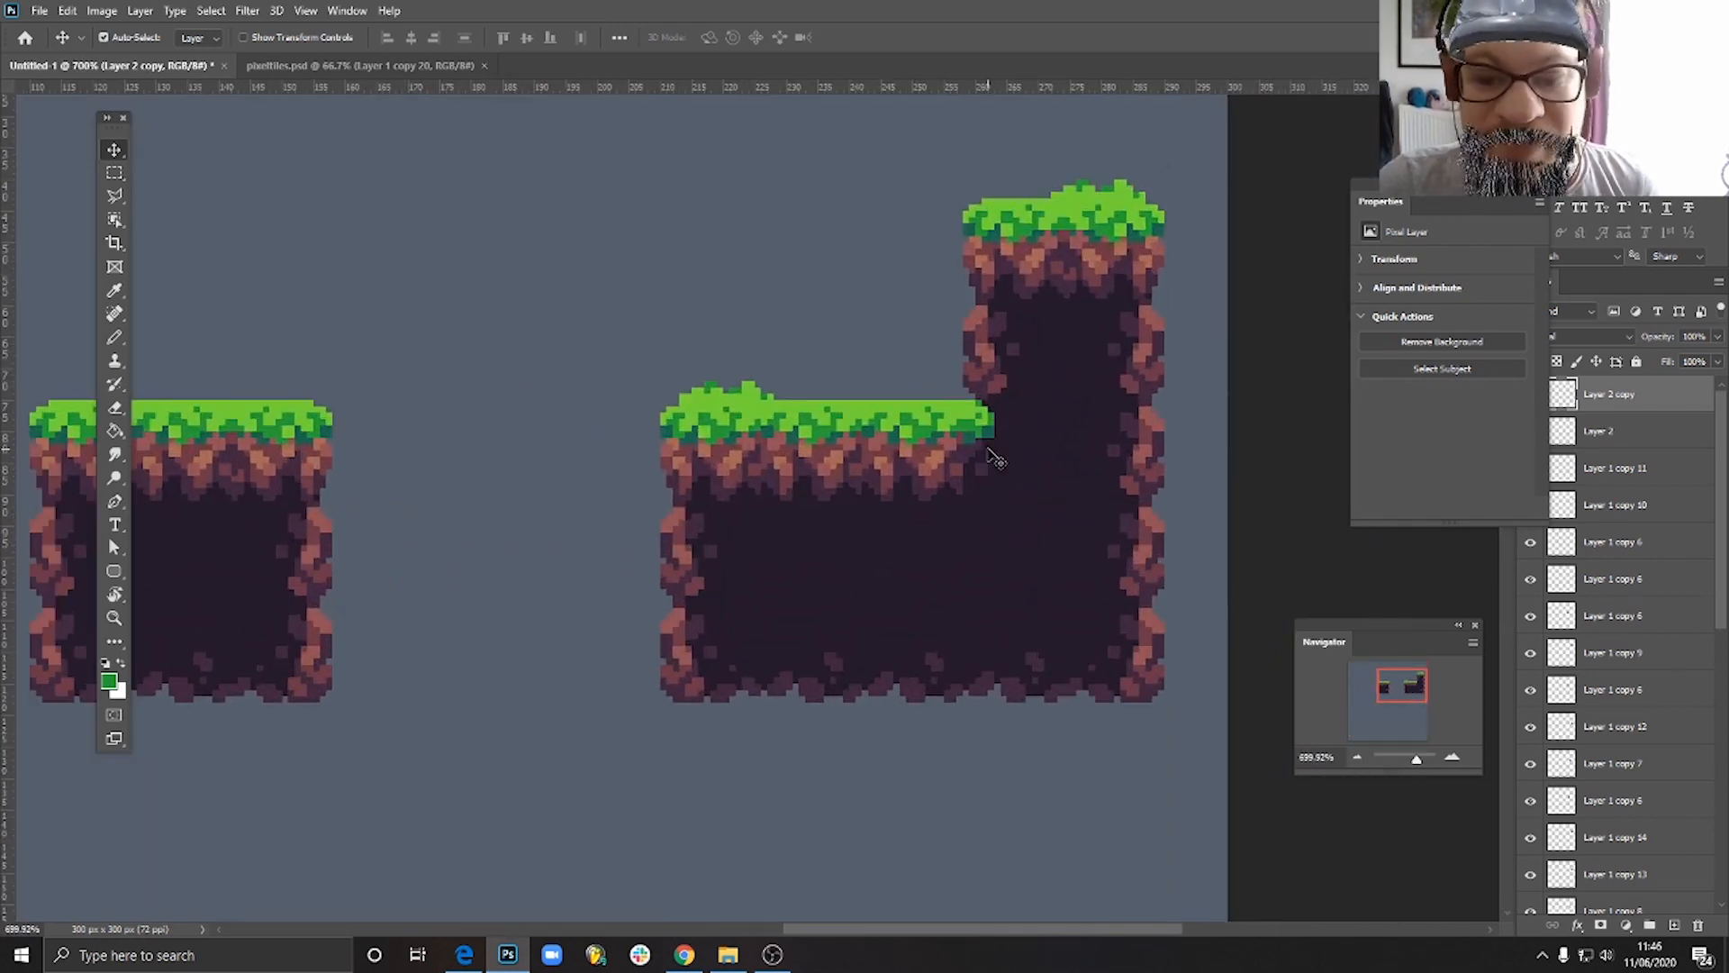
scroll(991, 457, down, 4)
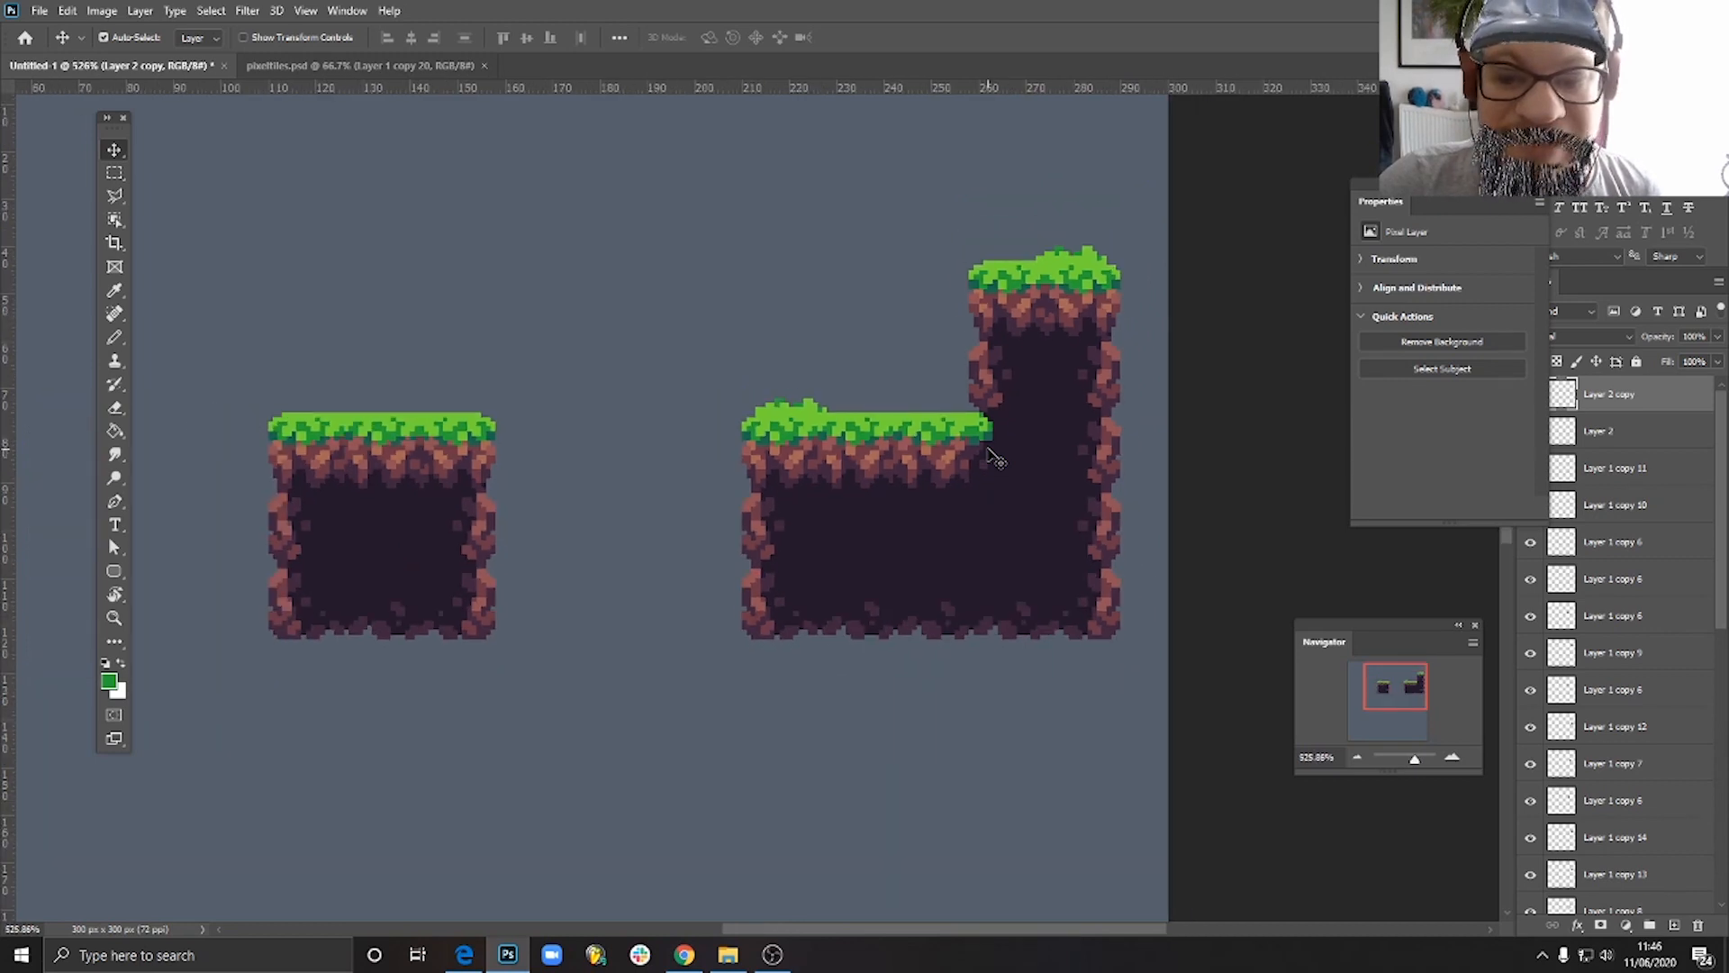
scroll(941, 466, up, 3)
scroll(941, 466, up, 1)
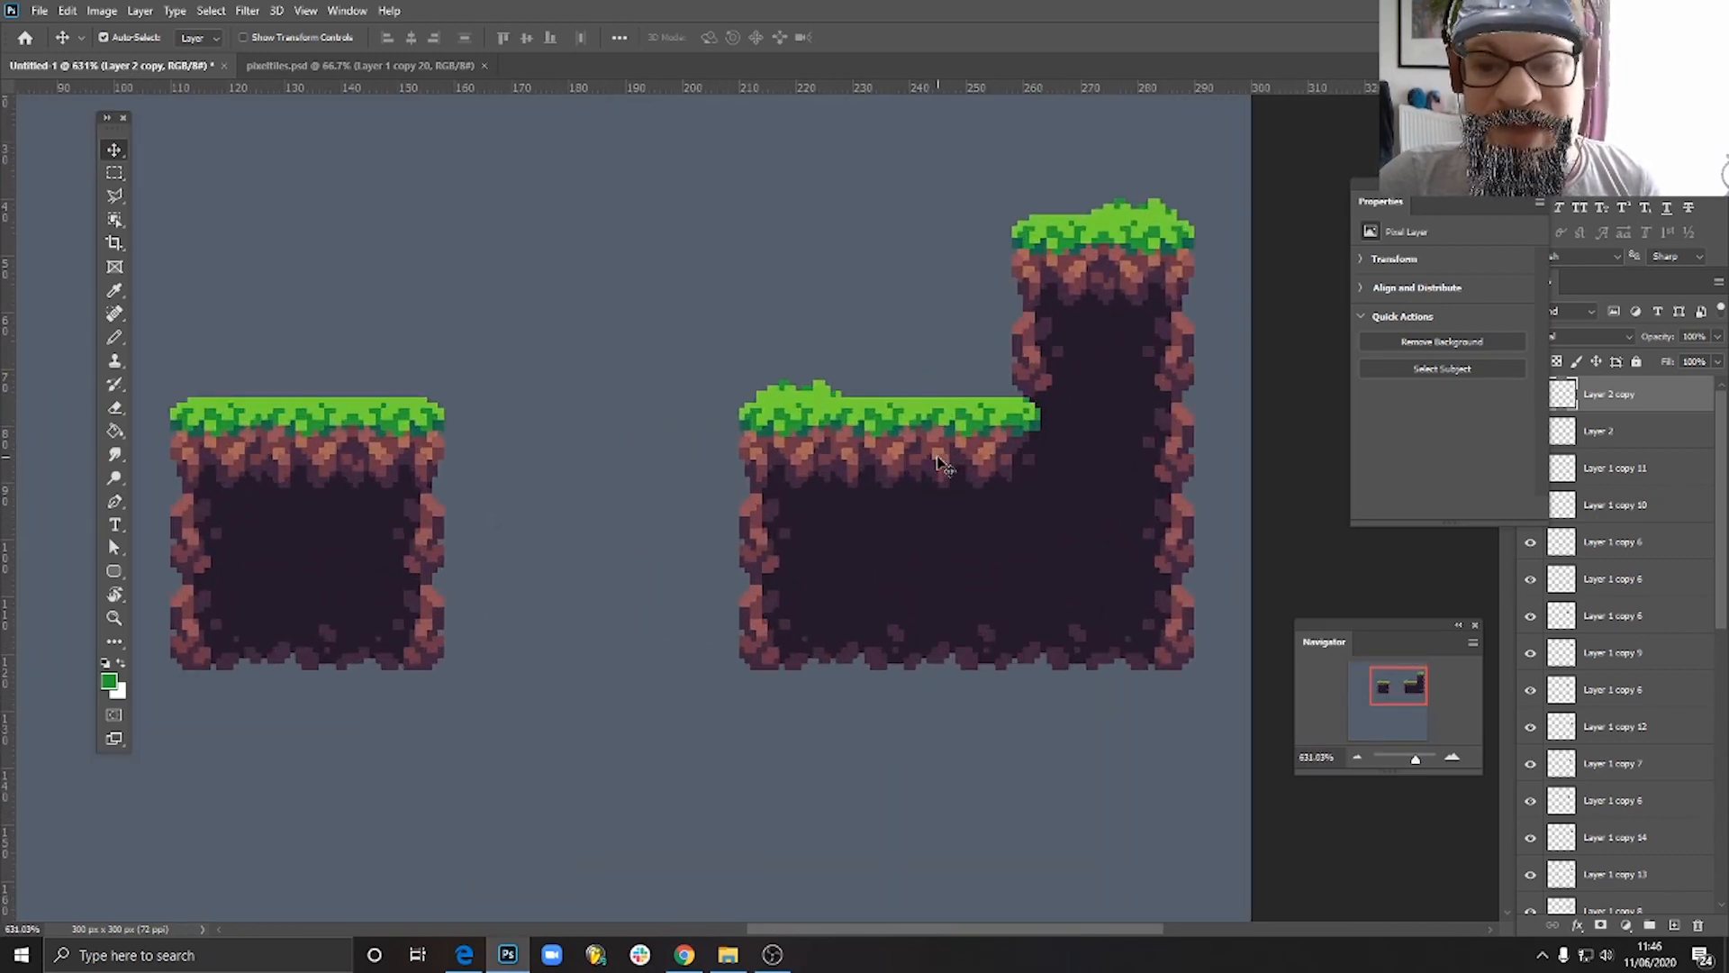
scroll(960, 560, down, 6)
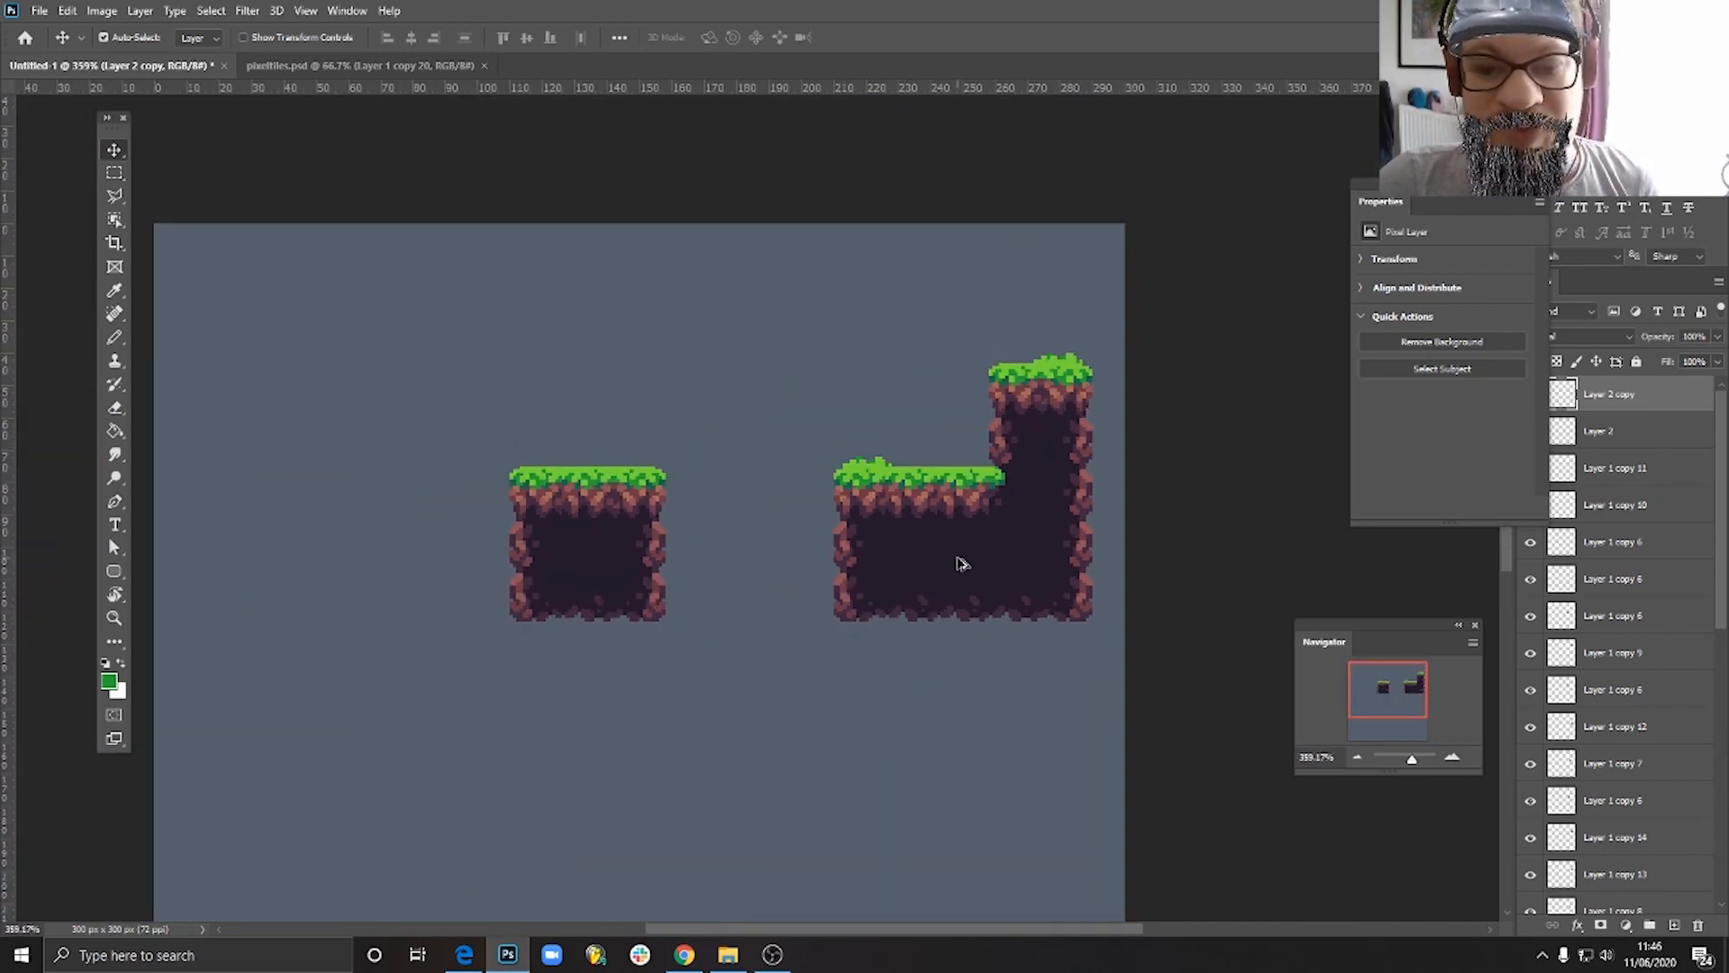
scroll(992, 478, up, 6)
drag(990, 530, 830, 575)
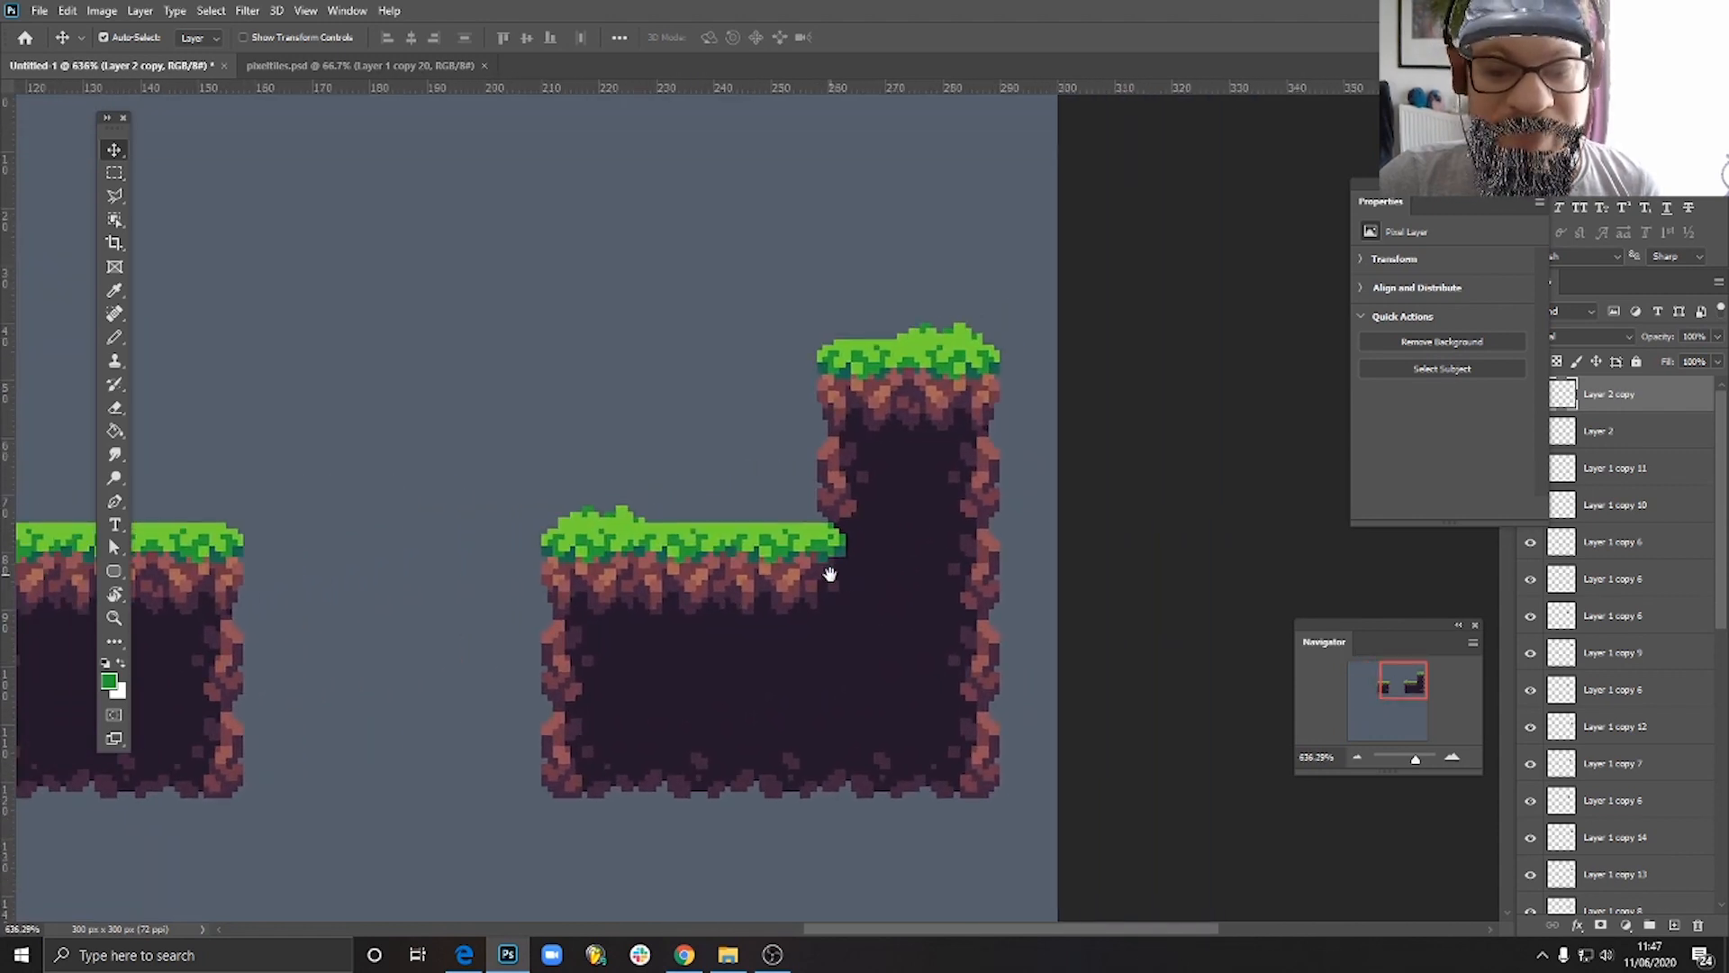